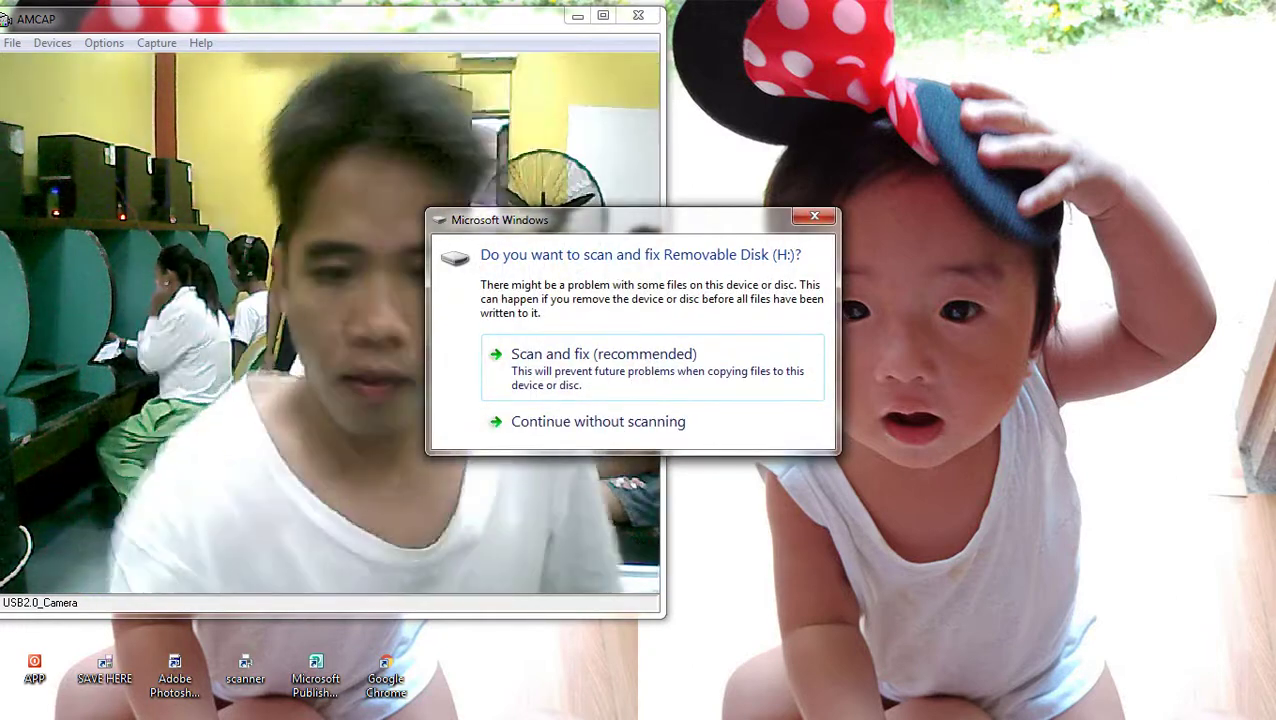
Skip the removable-disk scan, dismiss the import notice, and refresh the desktop
{"action": "left_click", "coordinate": [598, 421]}
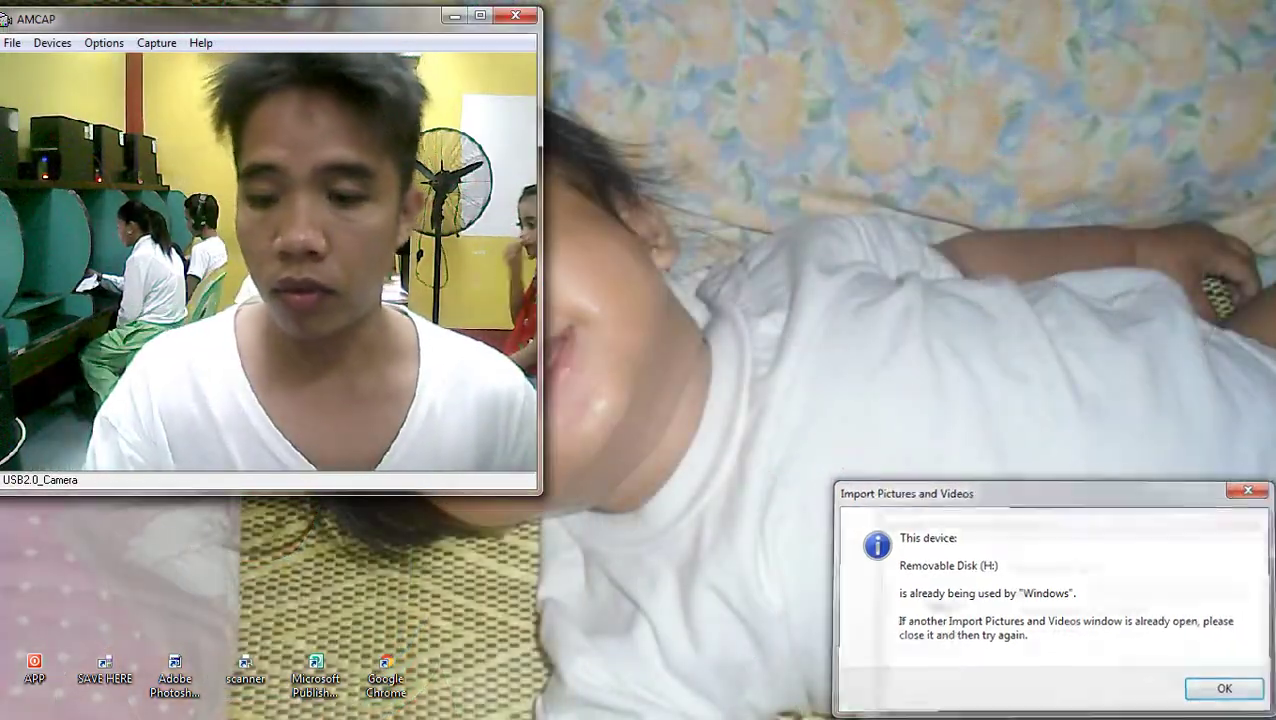
{"action": "key", "text": "super"}
{"action": "key", "text": "Escape"}
{"action": "key", "text": "Escape"}
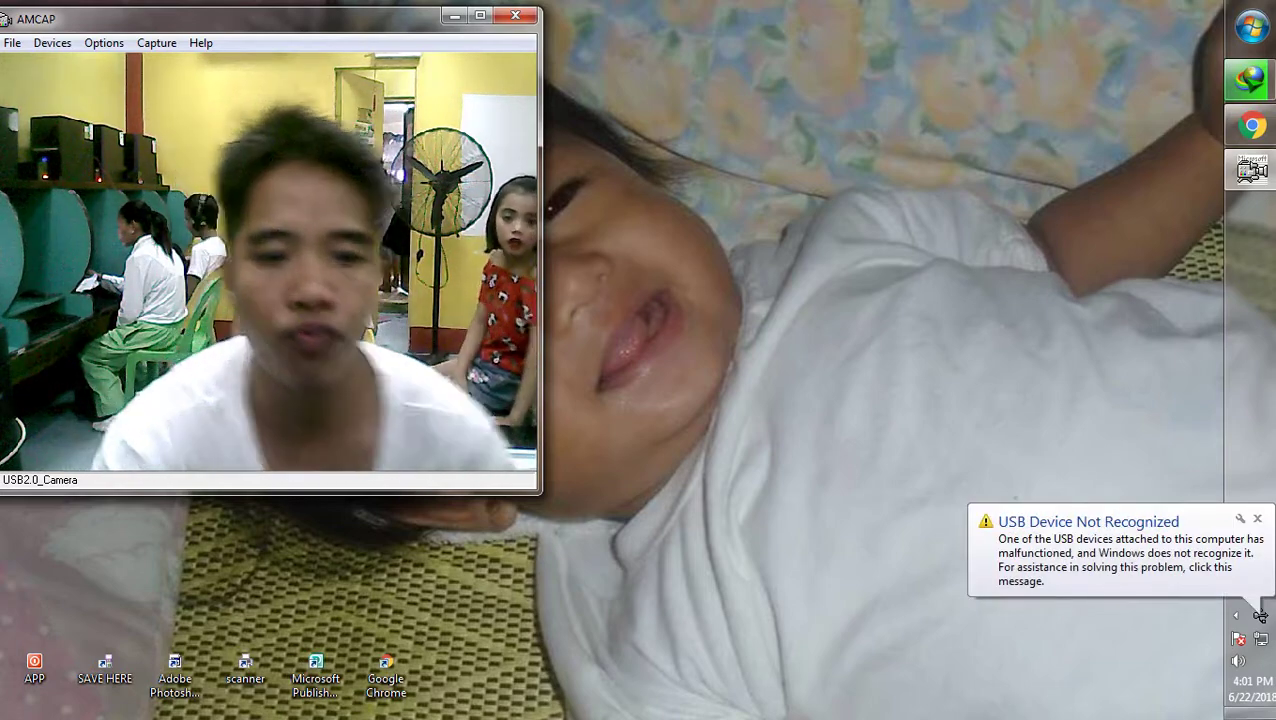
{"action": "right_click", "coordinate": [731, 254]}
{"action": "key", "text": "Return"}
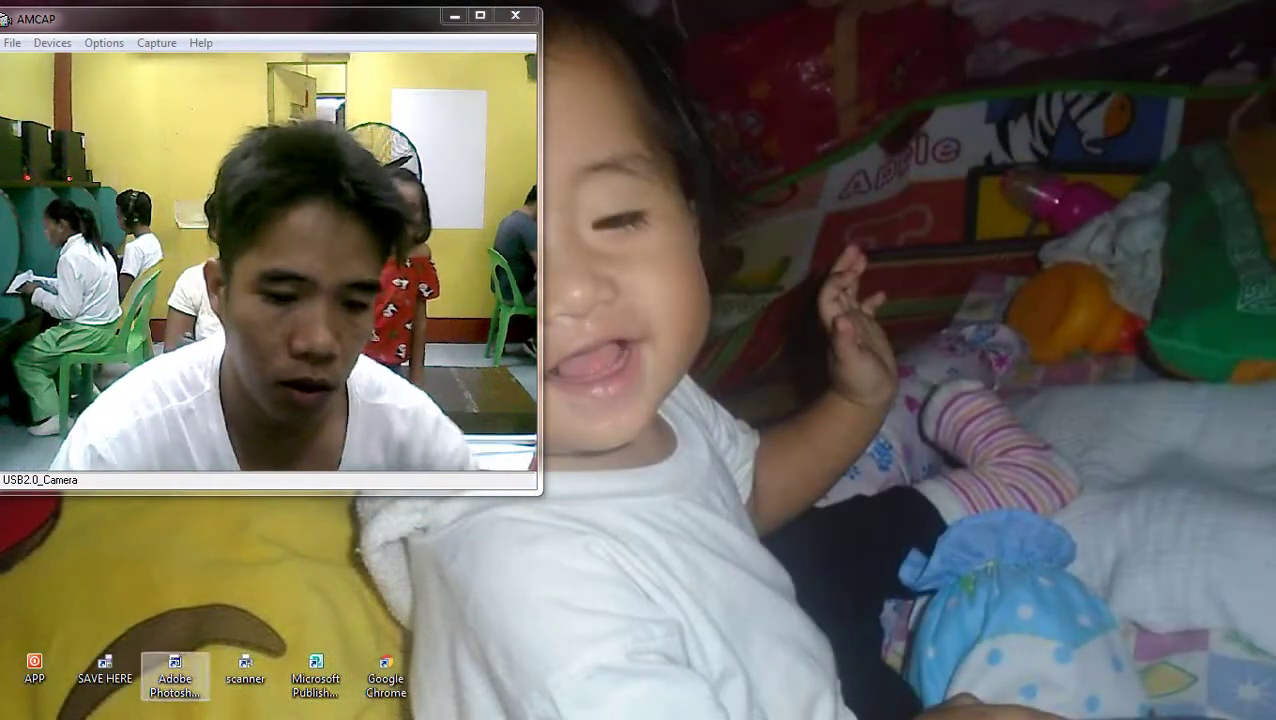
Launch Photoshop and close the Properties and Info panel group
{"action": "double_click", "coordinate": [174, 670]}
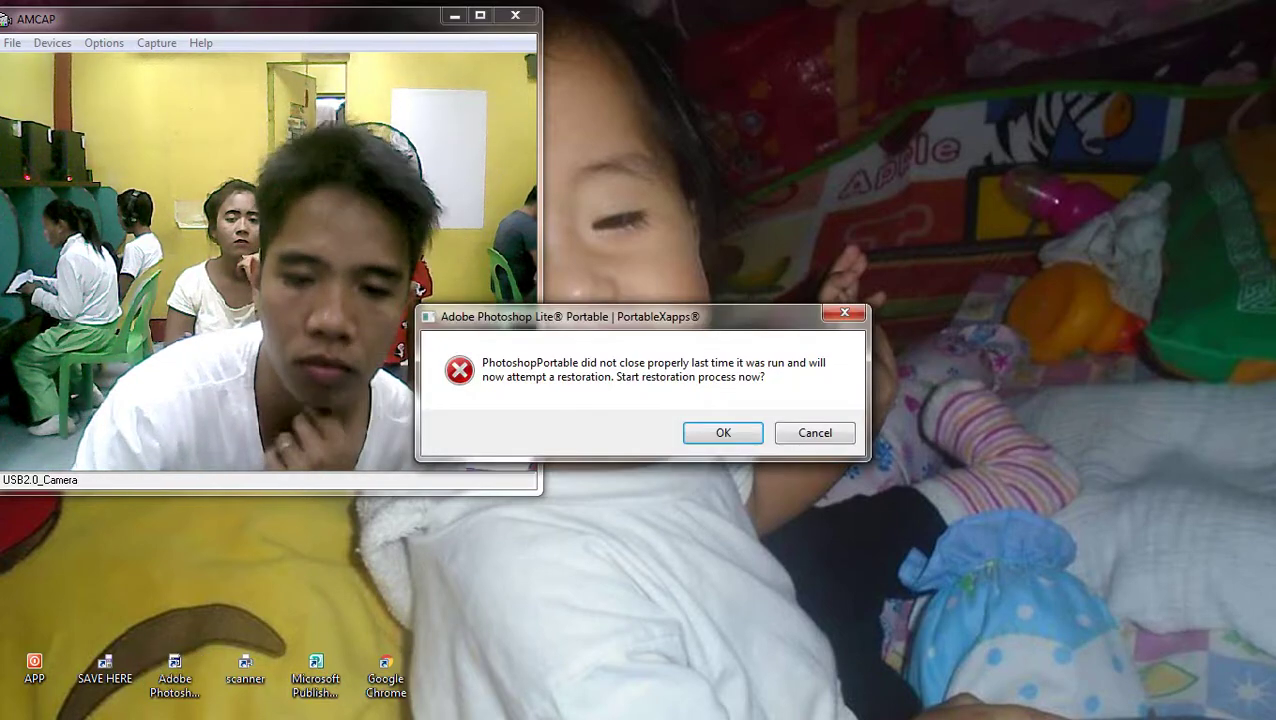
{"action": "key", "text": "Return"}
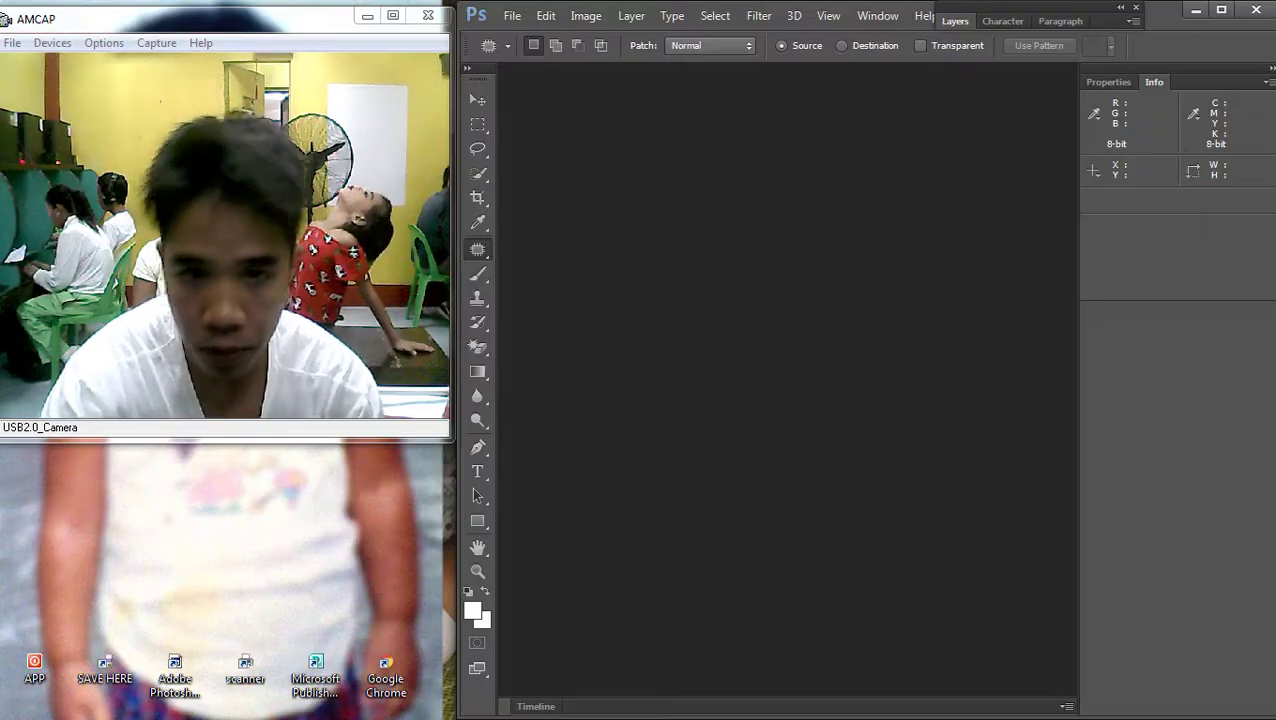
{"action": "left_click", "coordinate": [1268, 82]}
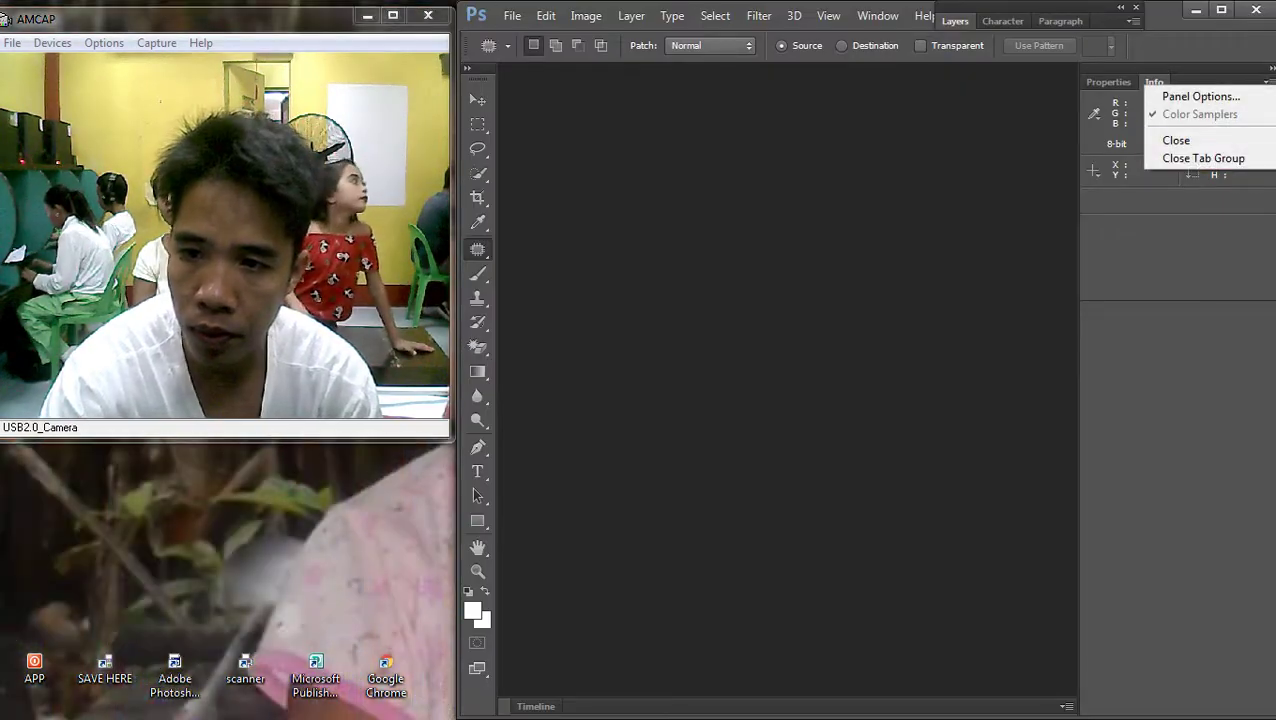
{"action": "left_click", "coordinate": [1205, 157]}
Create a new 48 x 36 inch document at 72 pixels per inch, viewed at 20%
{"action": "left_click", "coordinate": [511, 15]}
{"action": "left_click", "coordinate": [525, 37]}
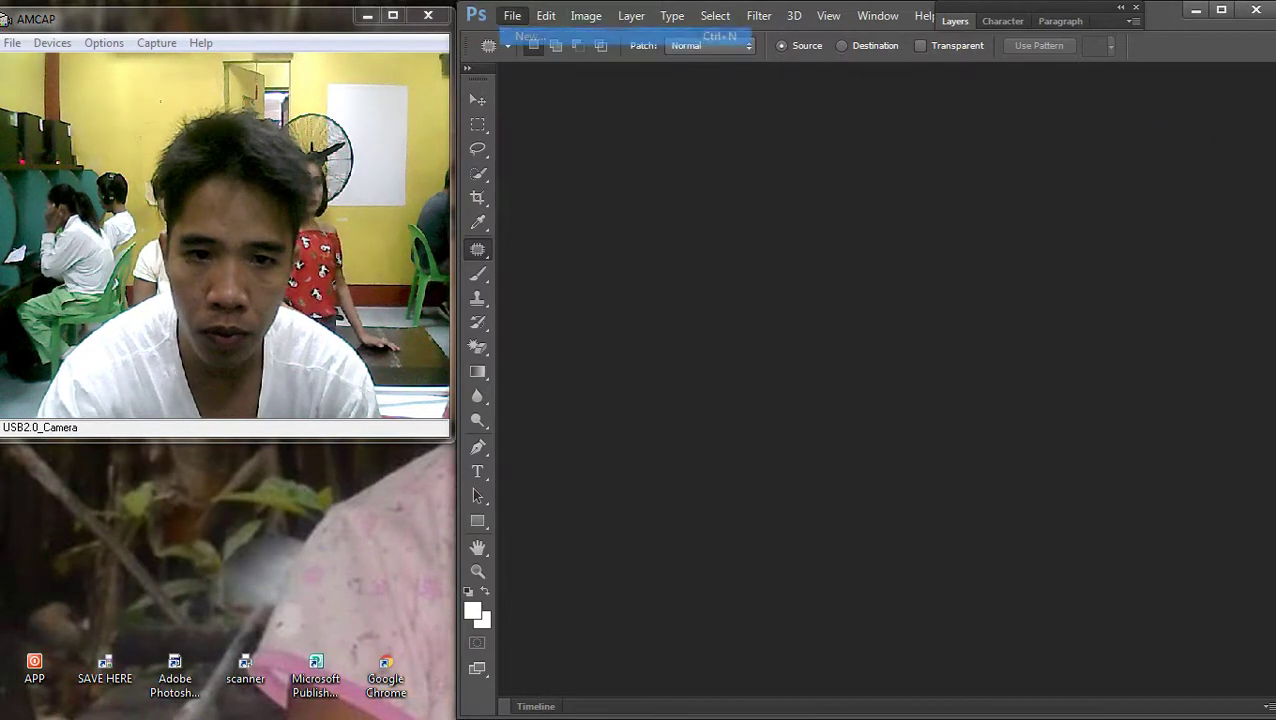
{"action": "left_click", "coordinate": [747, 243]}
{"action": "left_click", "coordinate": [690, 276]}
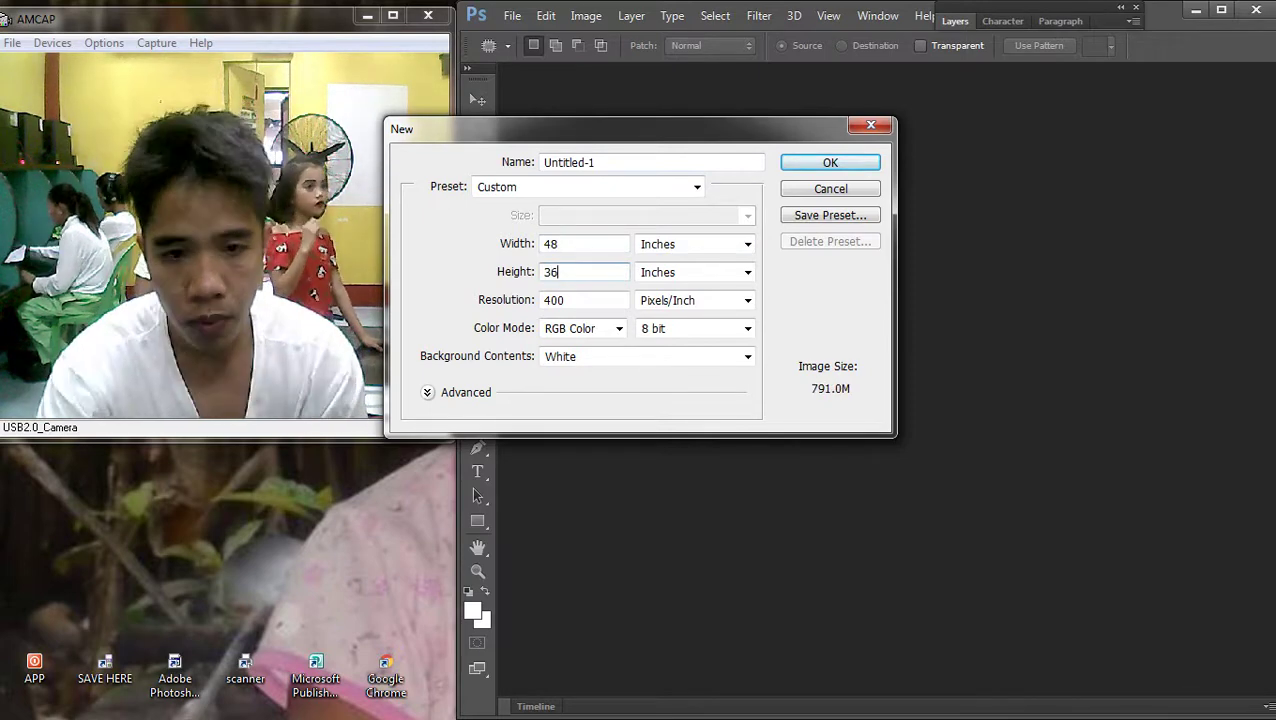
{"action": "type", "text": "72"}
{"action": "key", "text": "Return"}
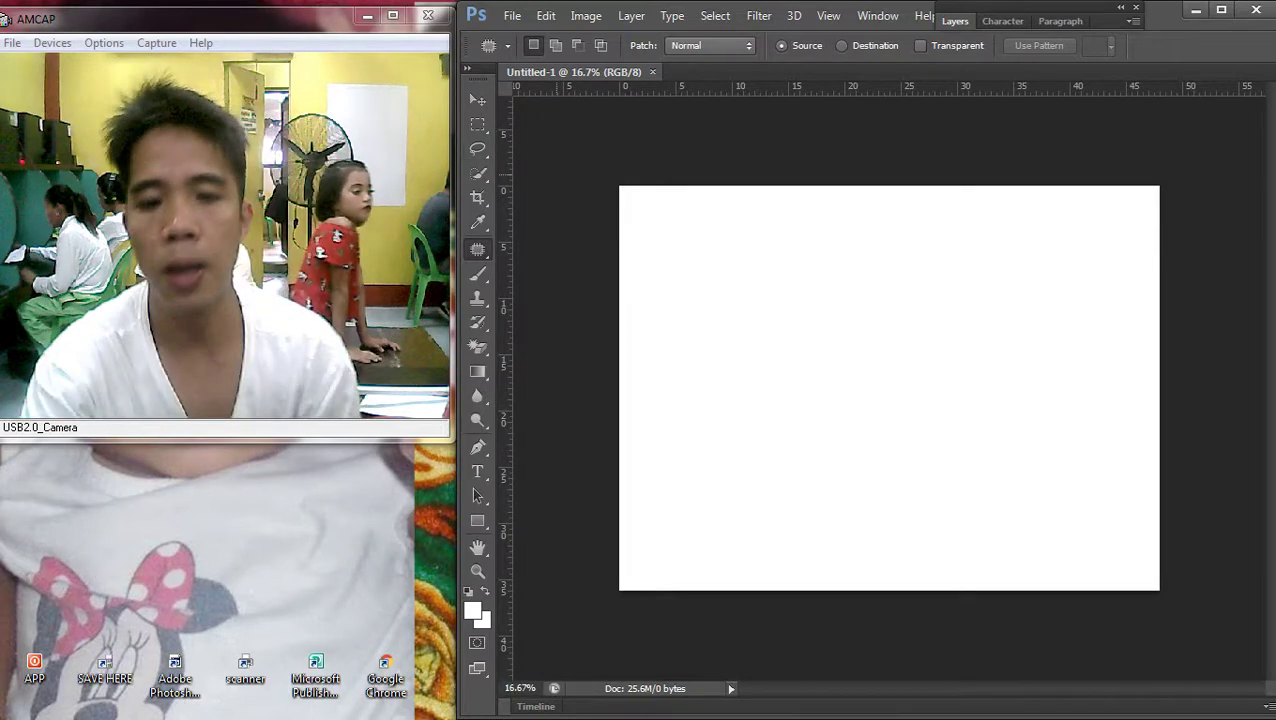
{"action": "key", "text": "ctrl+plus"}
{"action": "mouse_move", "coordinate": [1272, 360]}
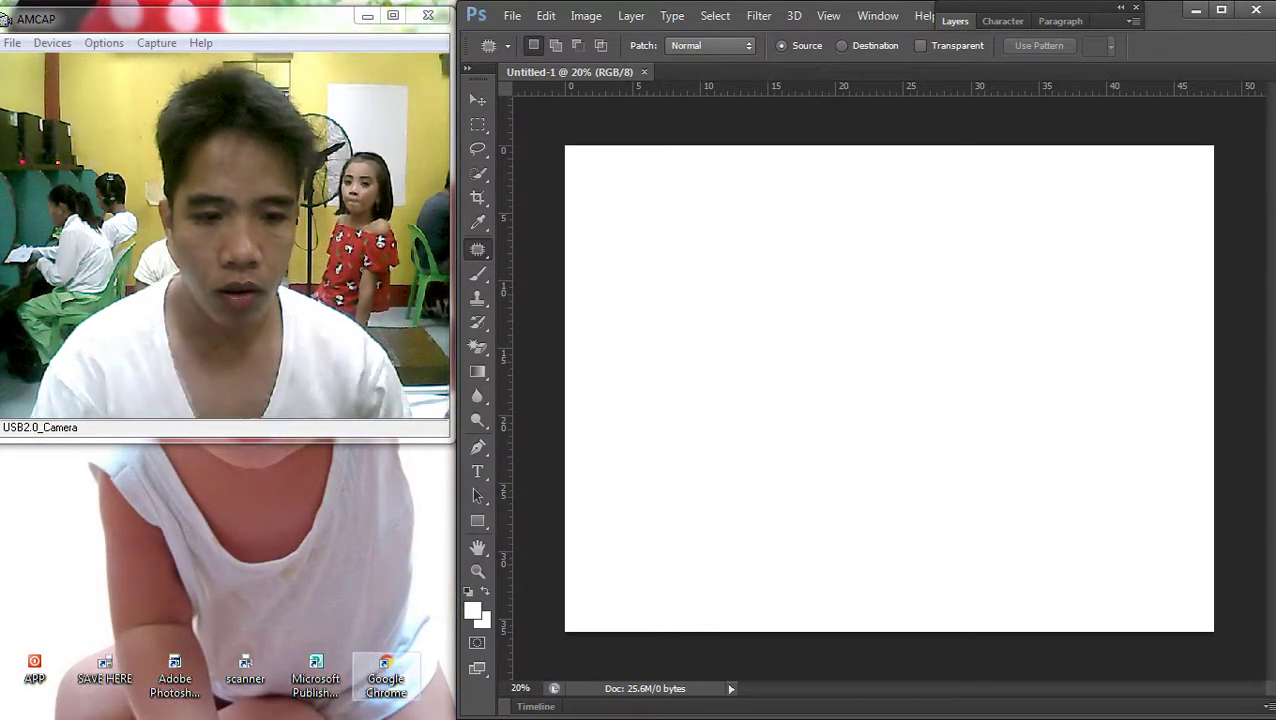
{"action": "left_click", "coordinate": [386, 678]}
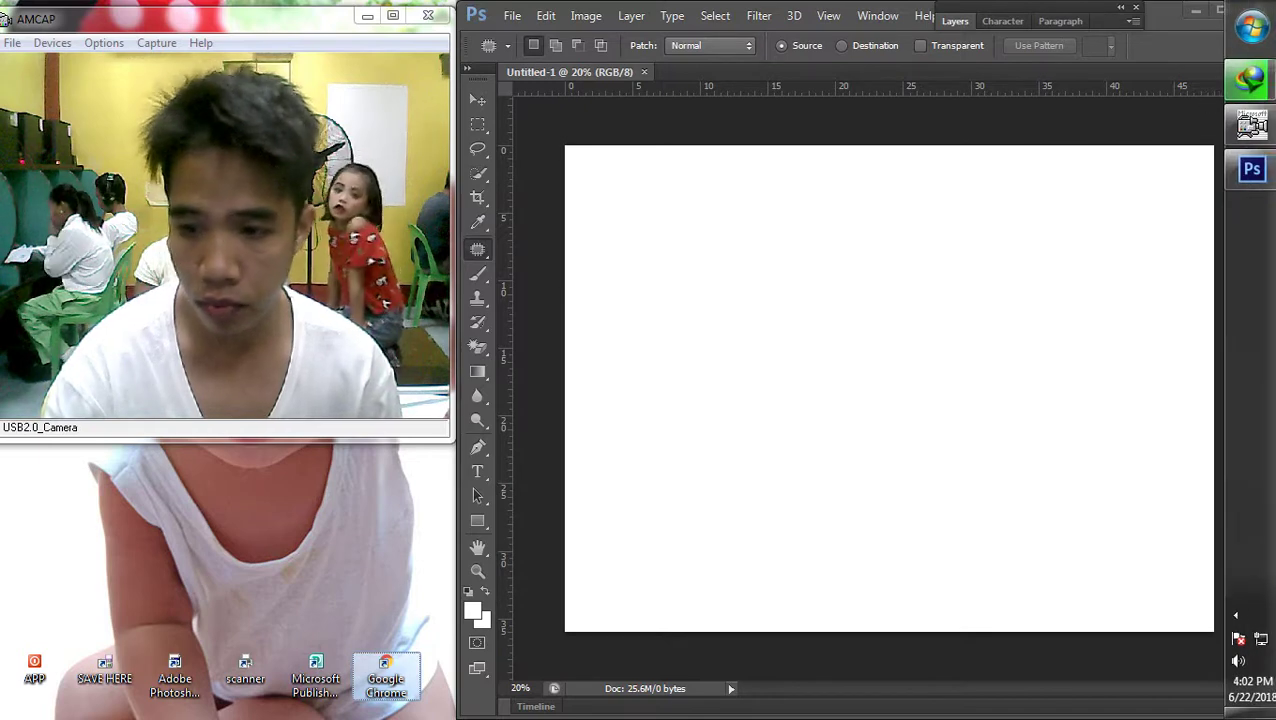
{"action": "double_click", "coordinate": [386, 675]}
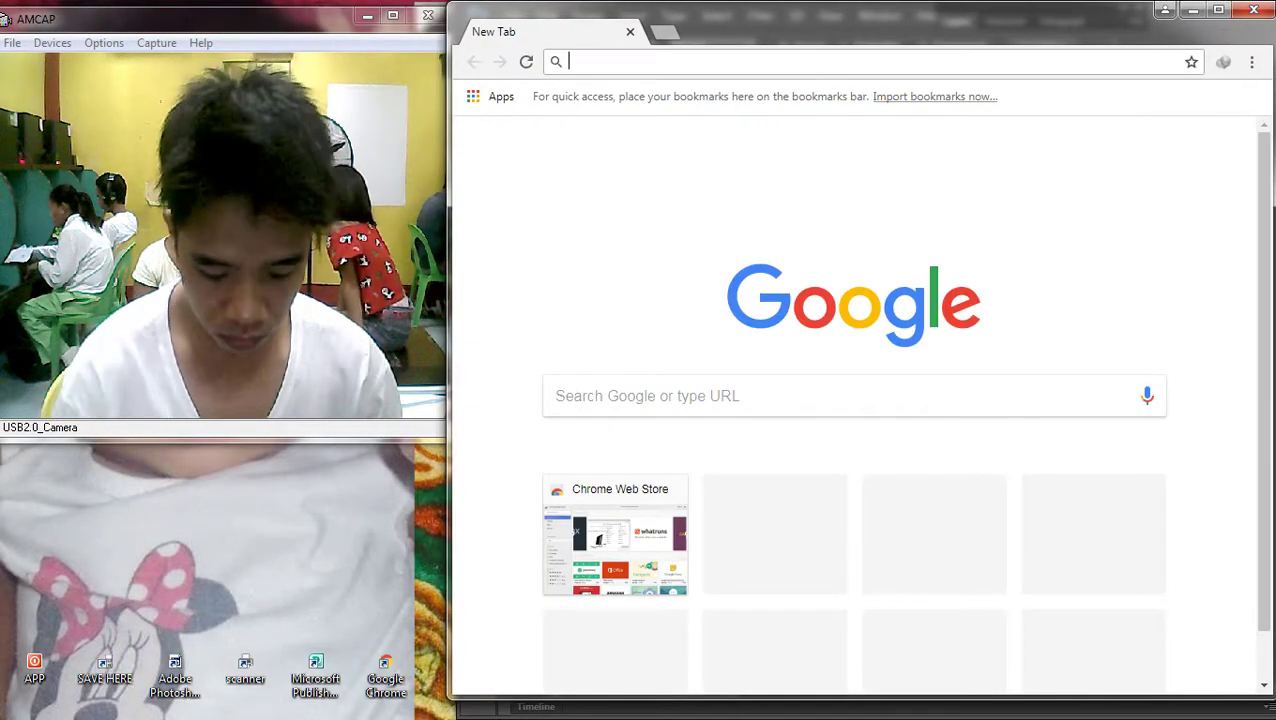
Go to google.com in Chrome
{"action": "type", "text": "go"}
{"action": "key", "text": "Down"}
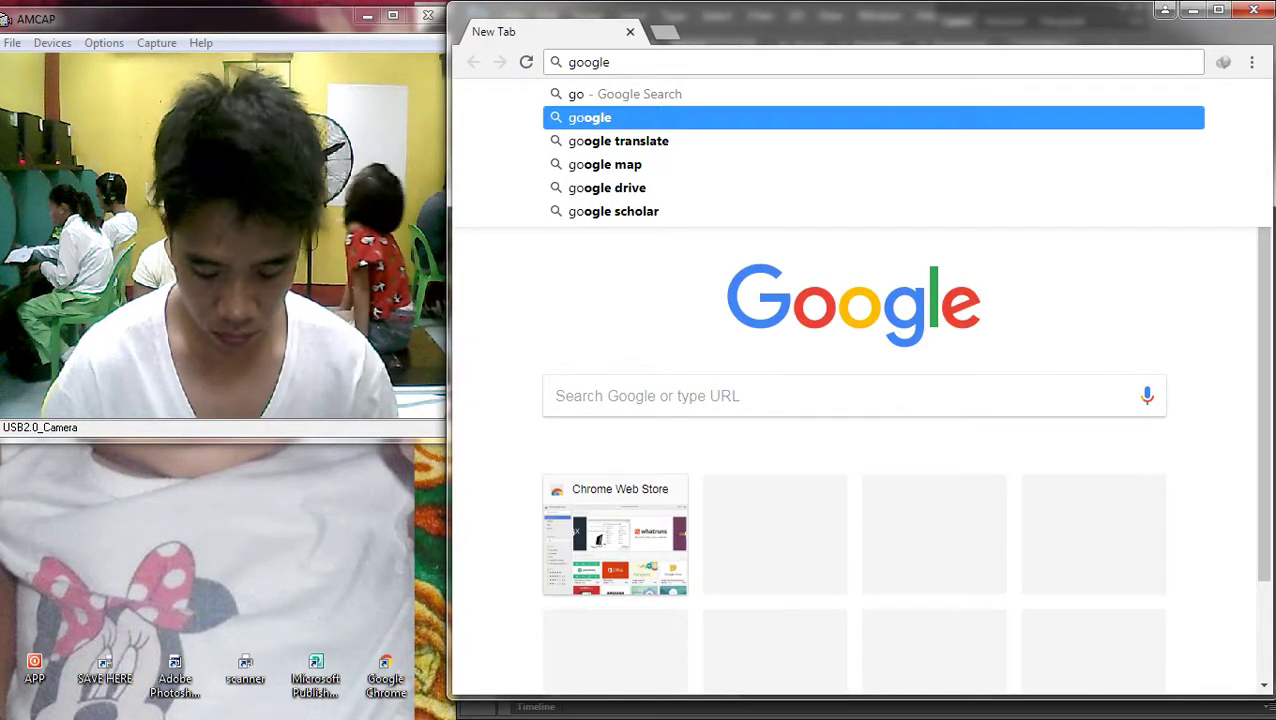
{"action": "type", "text": ".com"}
{"action": "key", "text": "Return"}
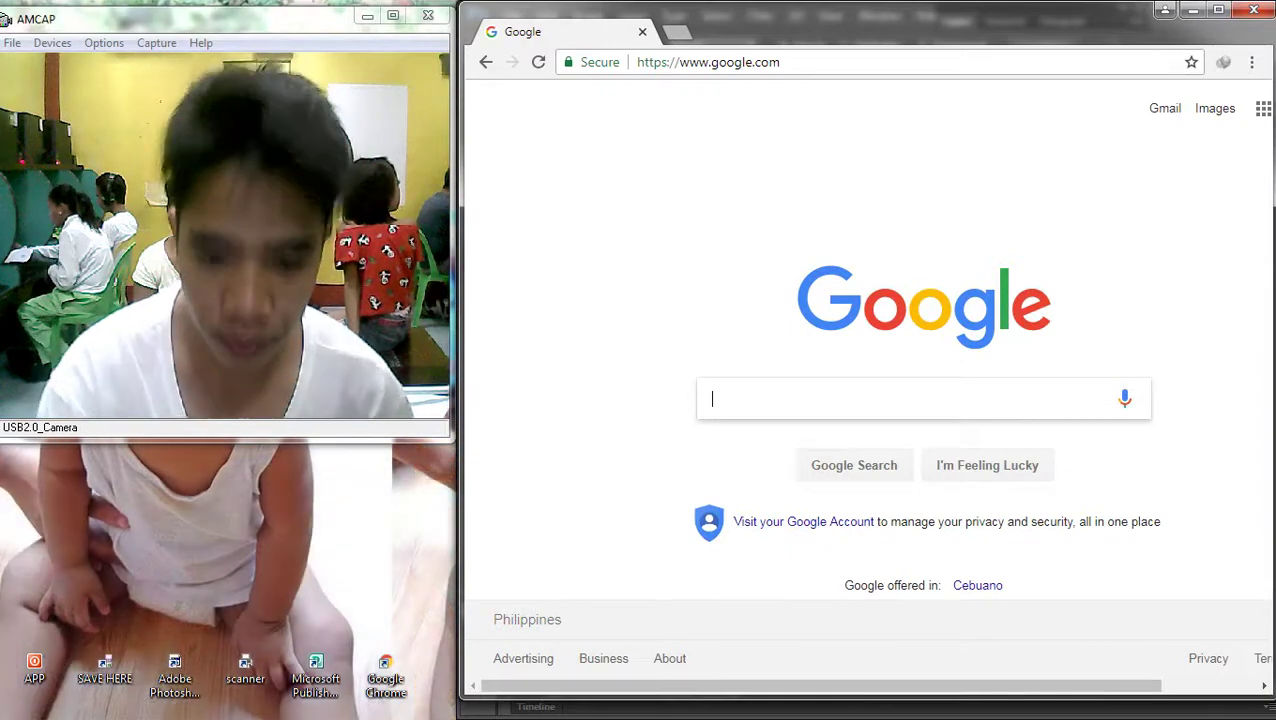
Search 'sofia the first background', switch to image results, and preview the first castle picture
{"action": "type", "text": "sofia "}
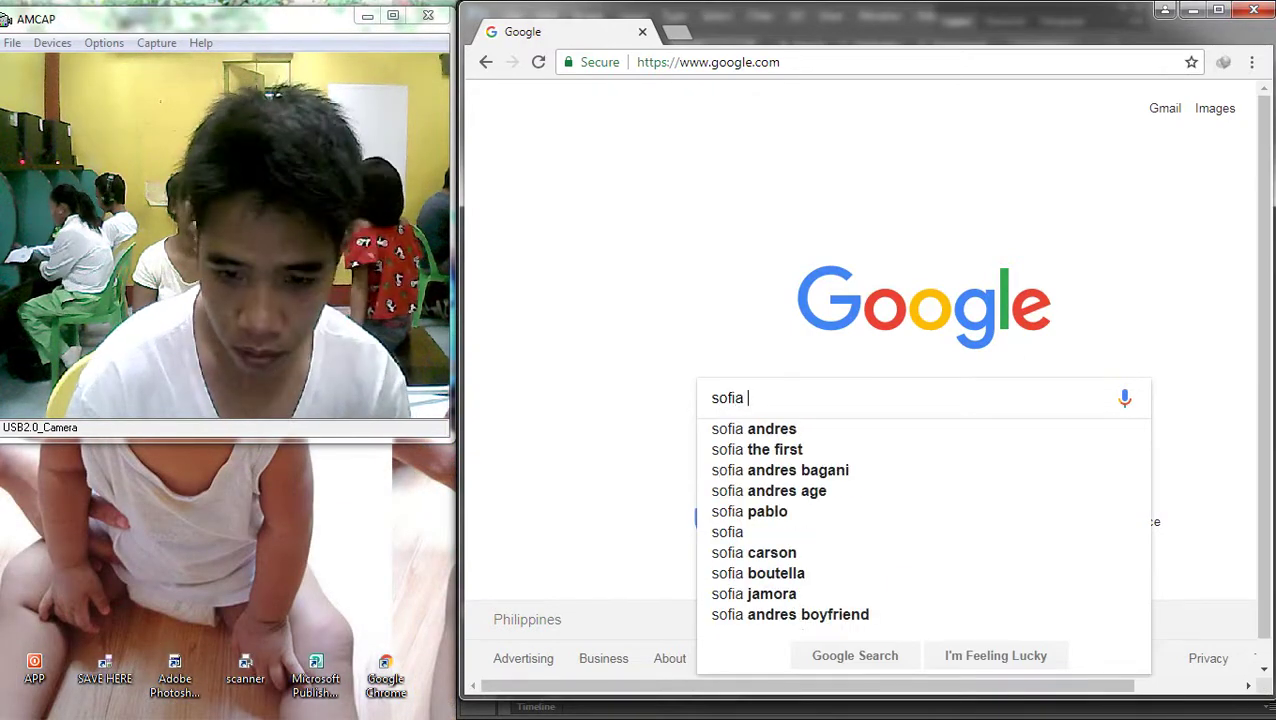
{"action": "type", "text": "the"}
{"action": "key", "text": "Down"}
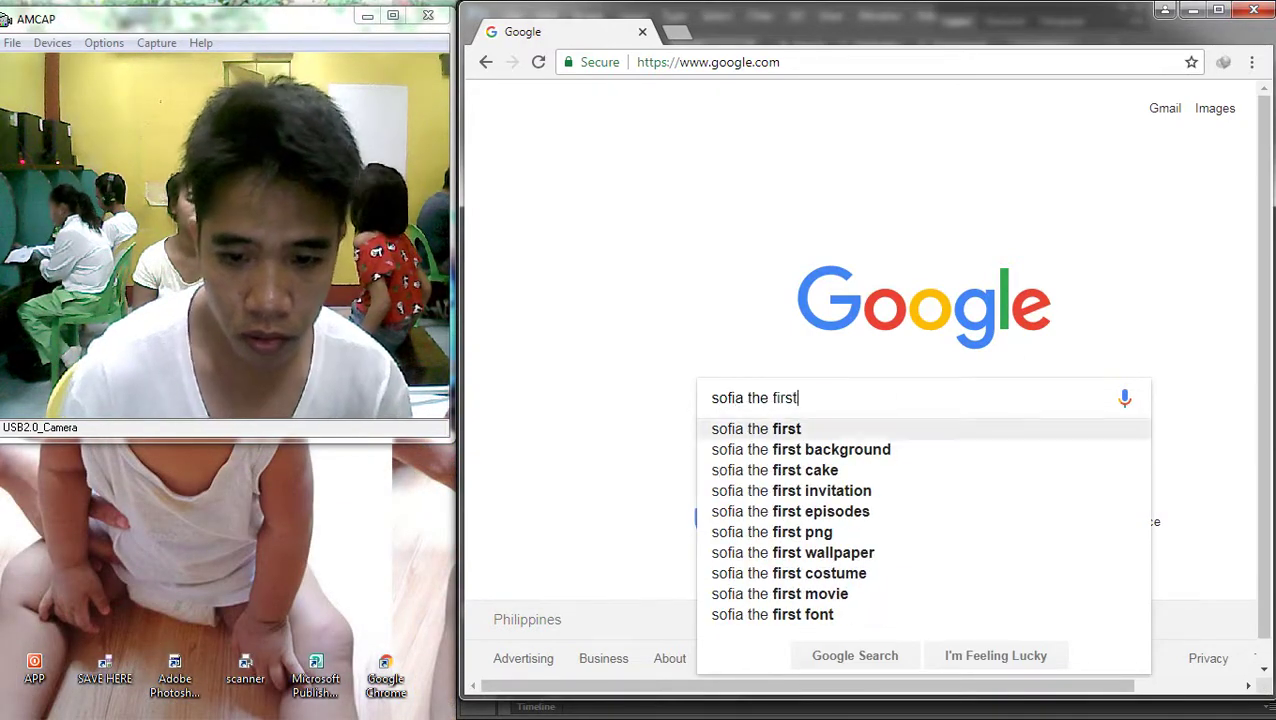
{"action": "key", "text": "Down"}
{"action": "key", "text": "Return"}
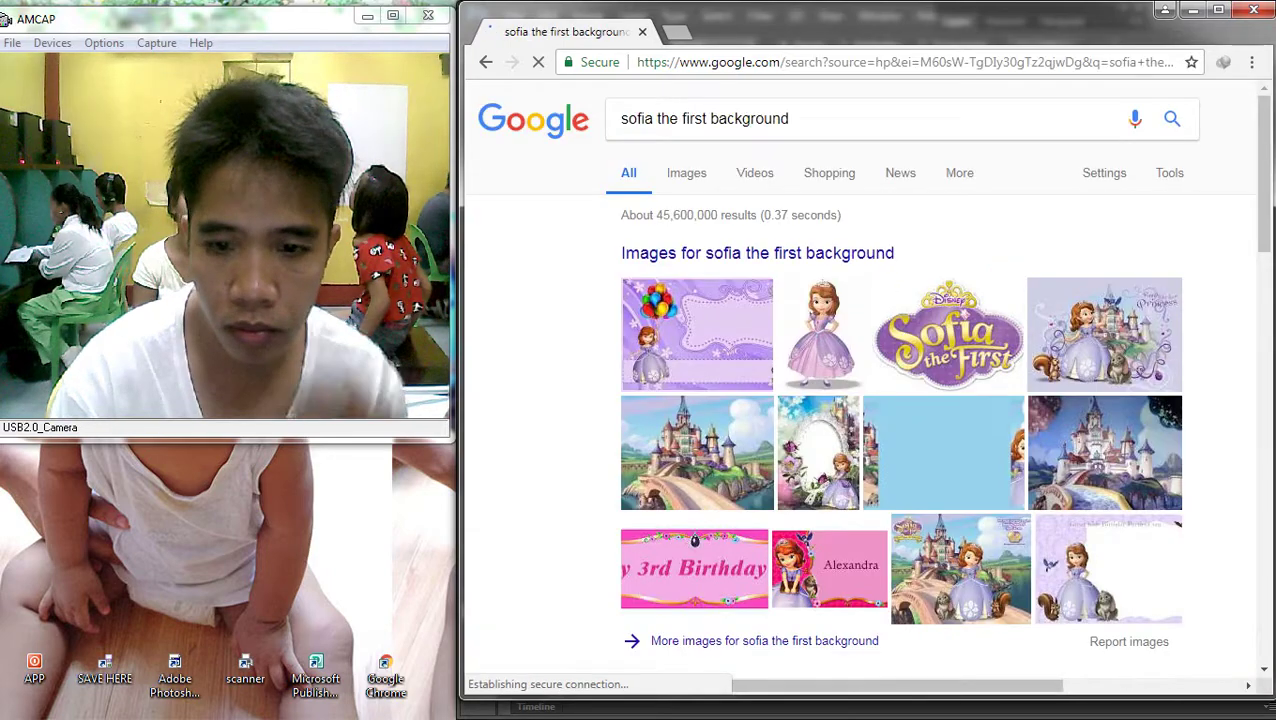
{"action": "scroll", "coordinate": [870, 400], "scroll_direction": "down", "scroll_amount": 3}
{"action": "left_click", "coordinate": [700, 440]}
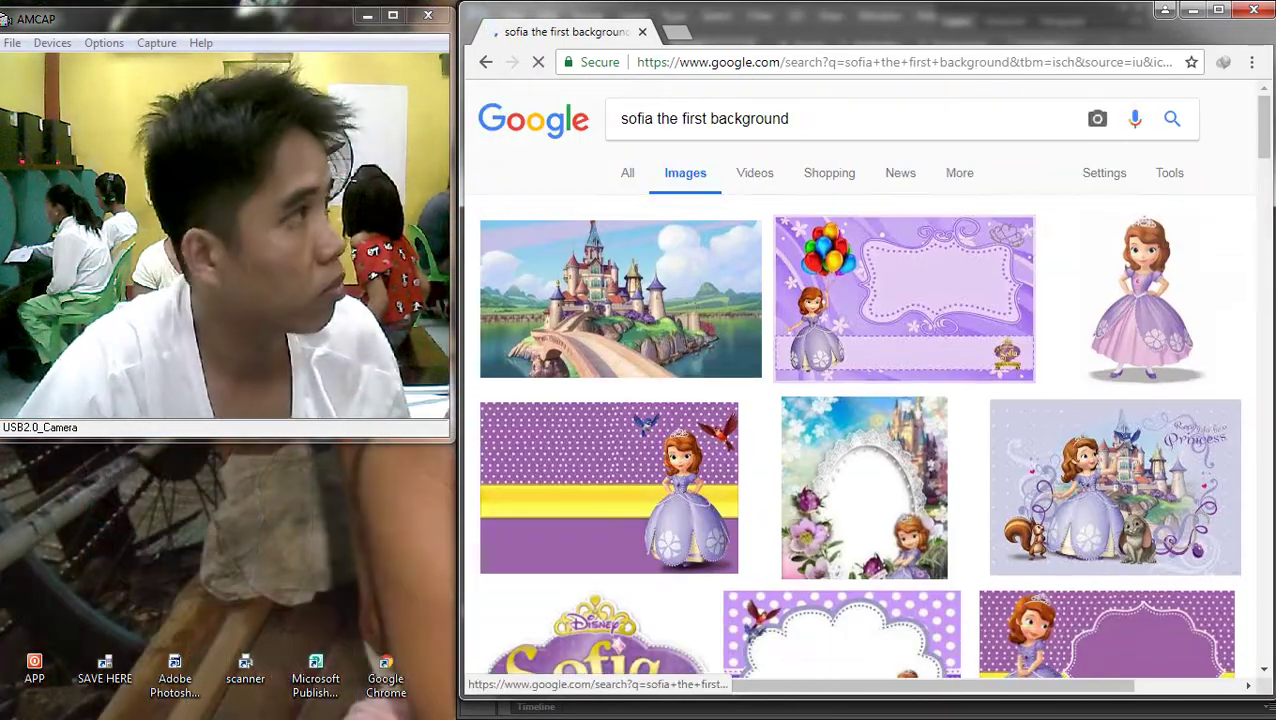
{"action": "left_click", "coordinate": [621, 262]}
{"action": "scroll", "coordinate": [860, 380], "scroll_direction": "up", "scroll_amount": 2}
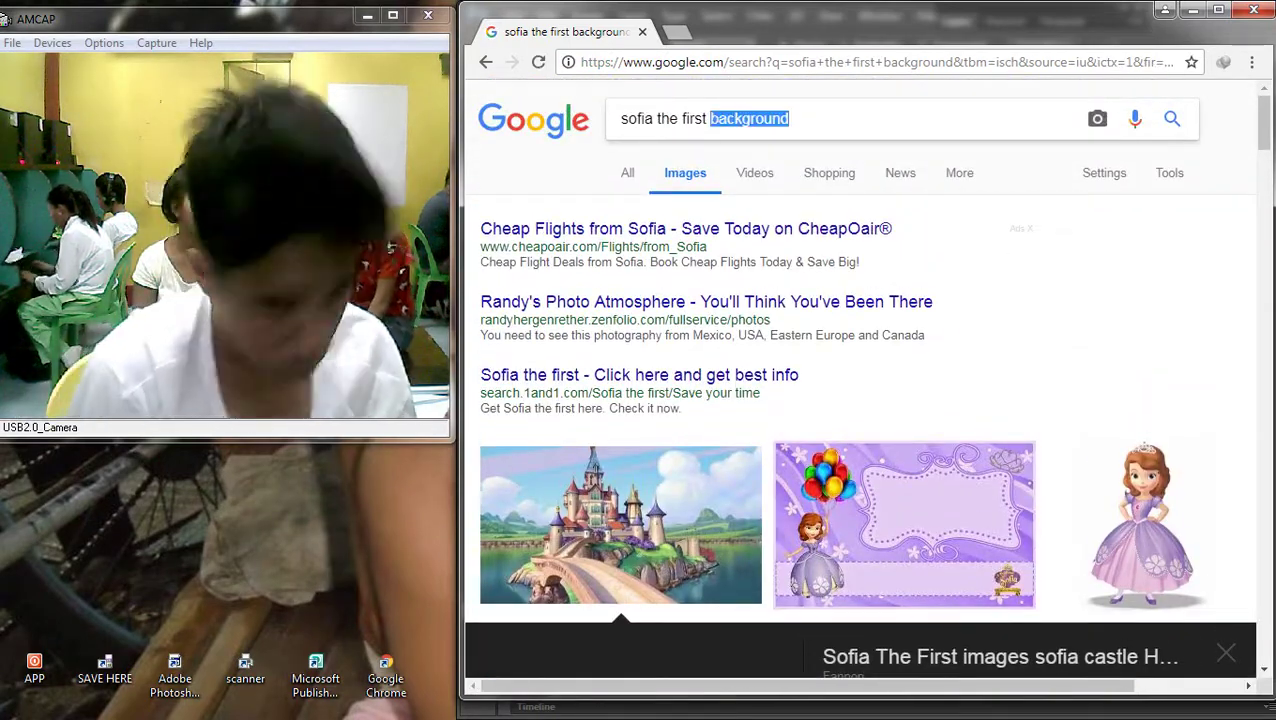
Search images for 'sofia the first 3d' and preview a Sofia castle picture
{"action": "type", "text": "3d"}
{"action": "key", "text": "Return"}
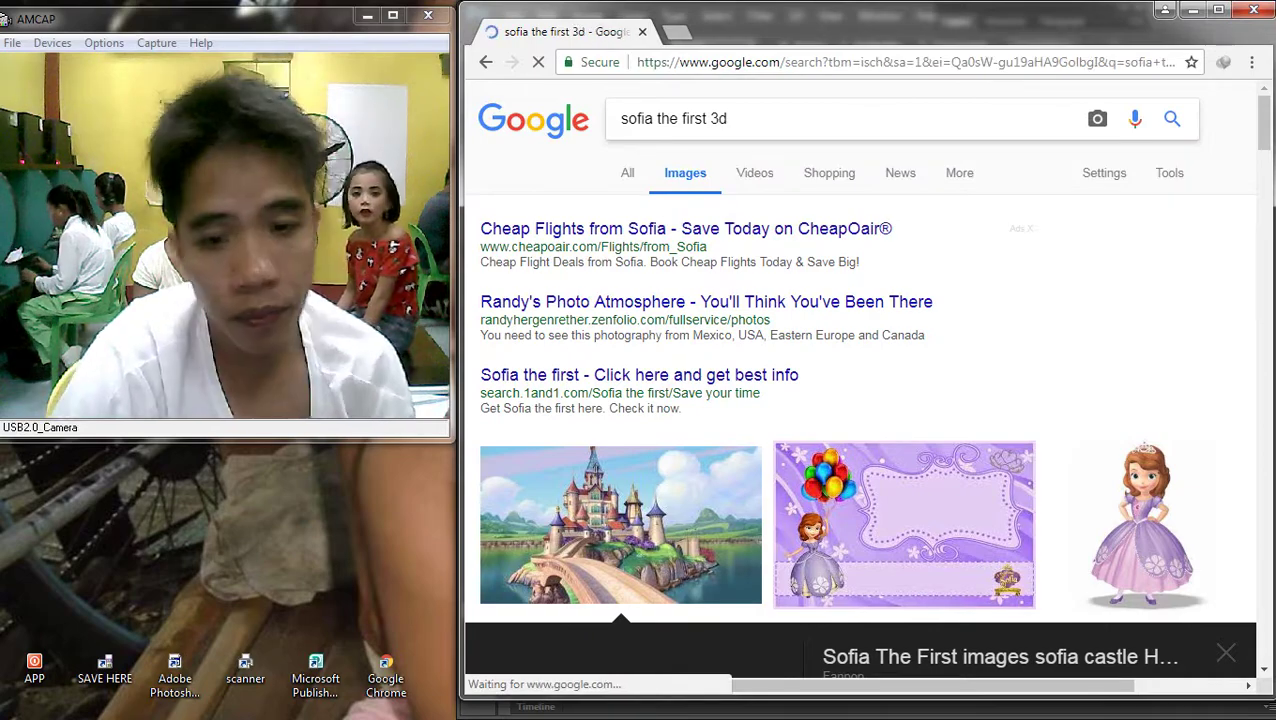
{"action": "scroll", "coordinate": [605, 450], "scroll_direction": "down", "scroll_amount": 4}
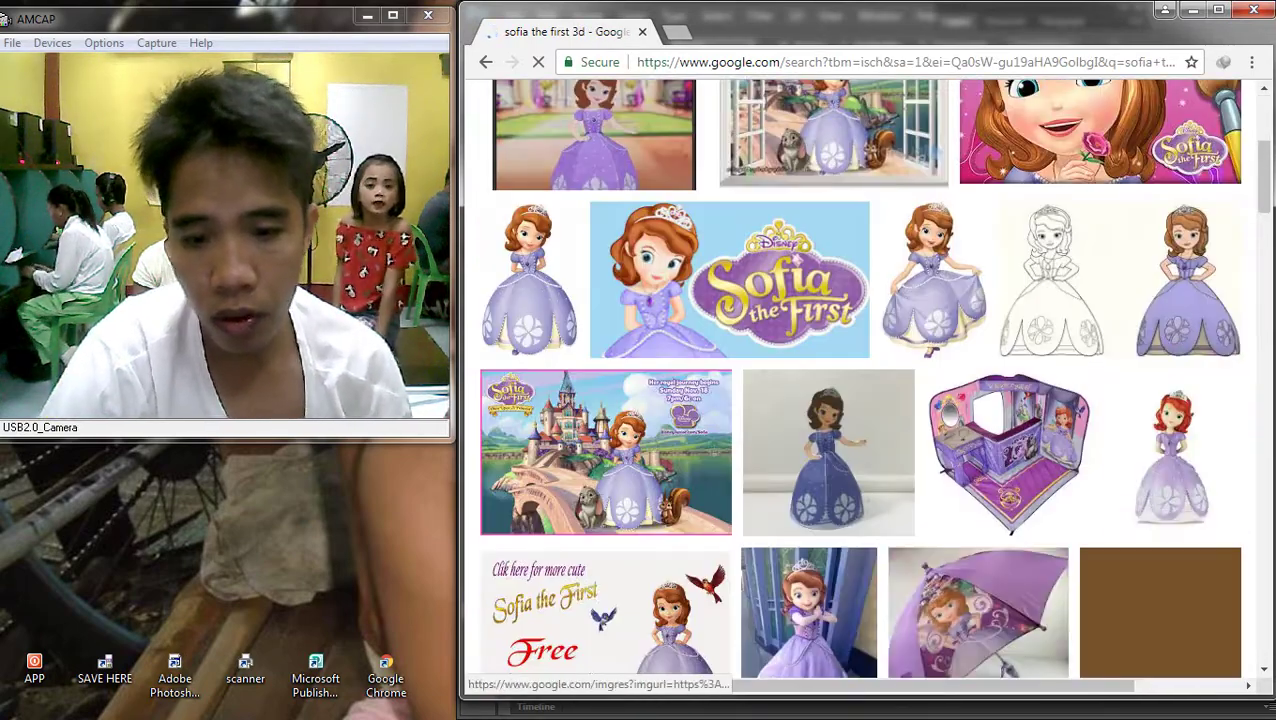
{"action": "left_click", "coordinate": [605, 450]}
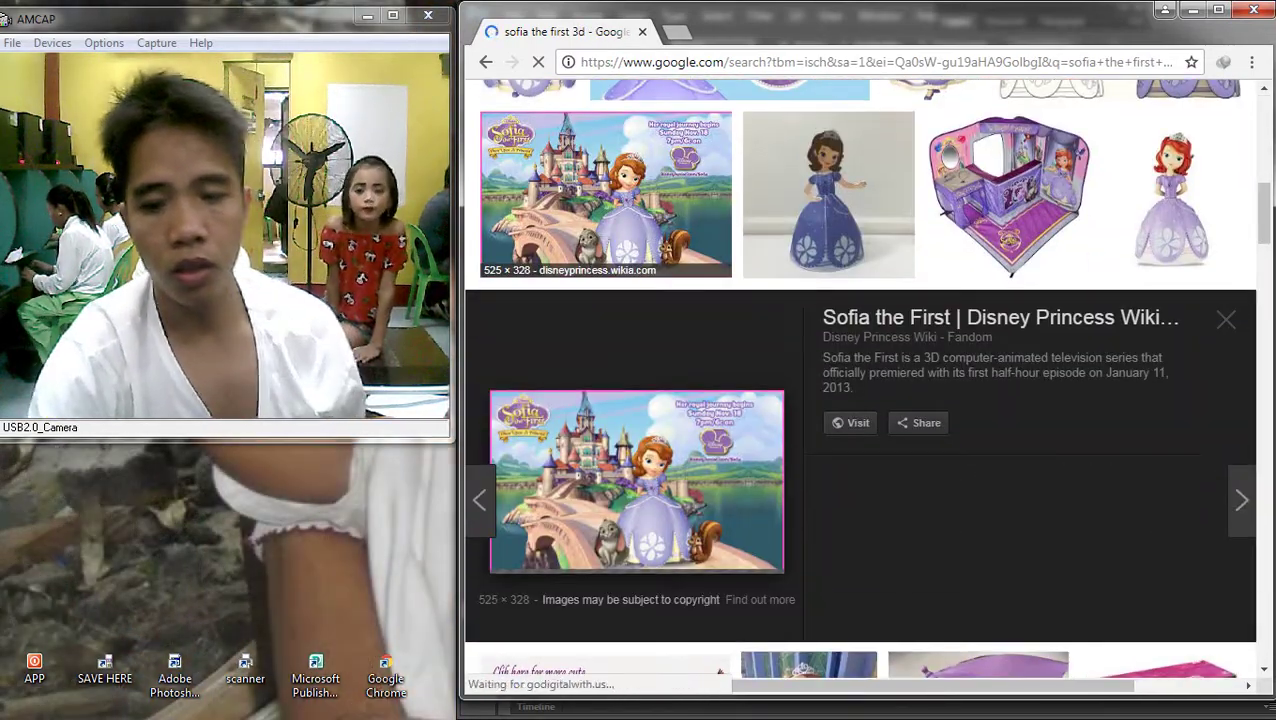
{"action": "scroll", "coordinate": [808, 440], "scroll_direction": "down", "scroll_amount": 3}
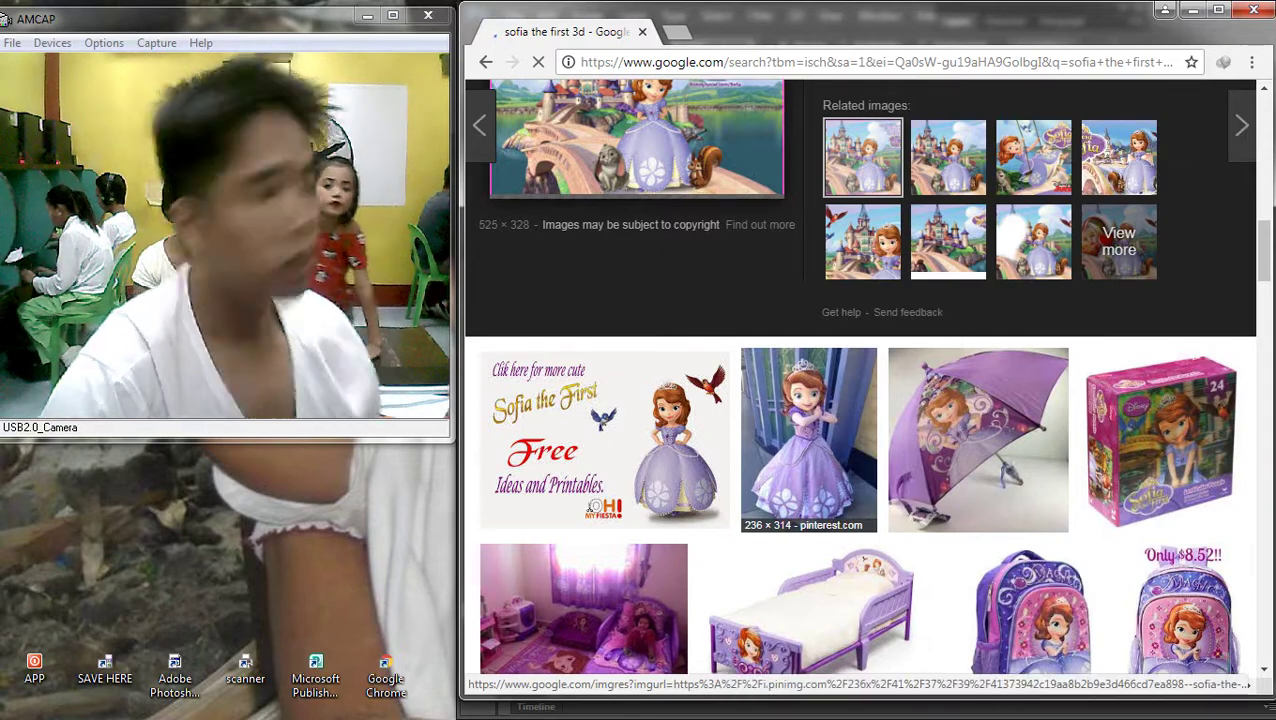
{"action": "scroll", "coordinate": [760, 440], "scroll_direction": "down", "scroll_amount": 4}
{"action": "scroll", "coordinate": [740, 460], "scroll_direction": "down", "scroll_amount": 11}
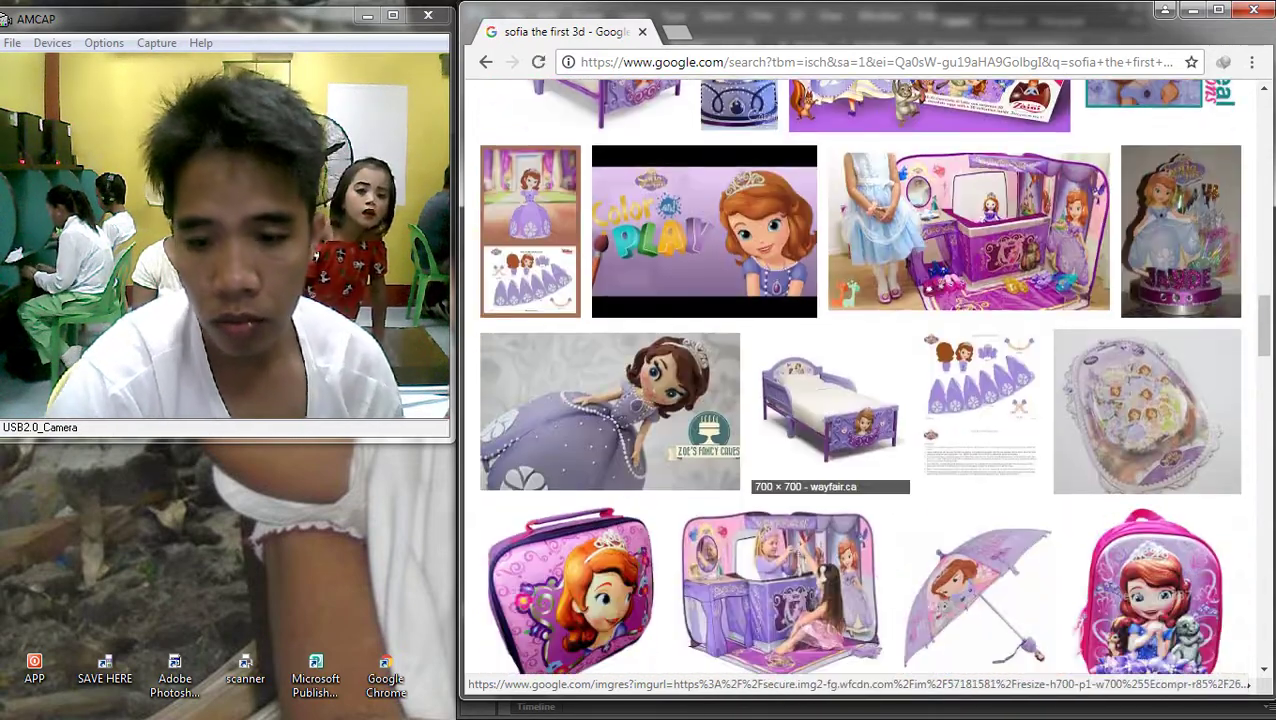
{"action": "scroll", "coordinate": [740, 460], "scroll_direction": "up", "scroll_amount": 7}
{"action": "scroll", "coordinate": [780, 500], "scroll_direction": "up", "scroll_amount": 15}
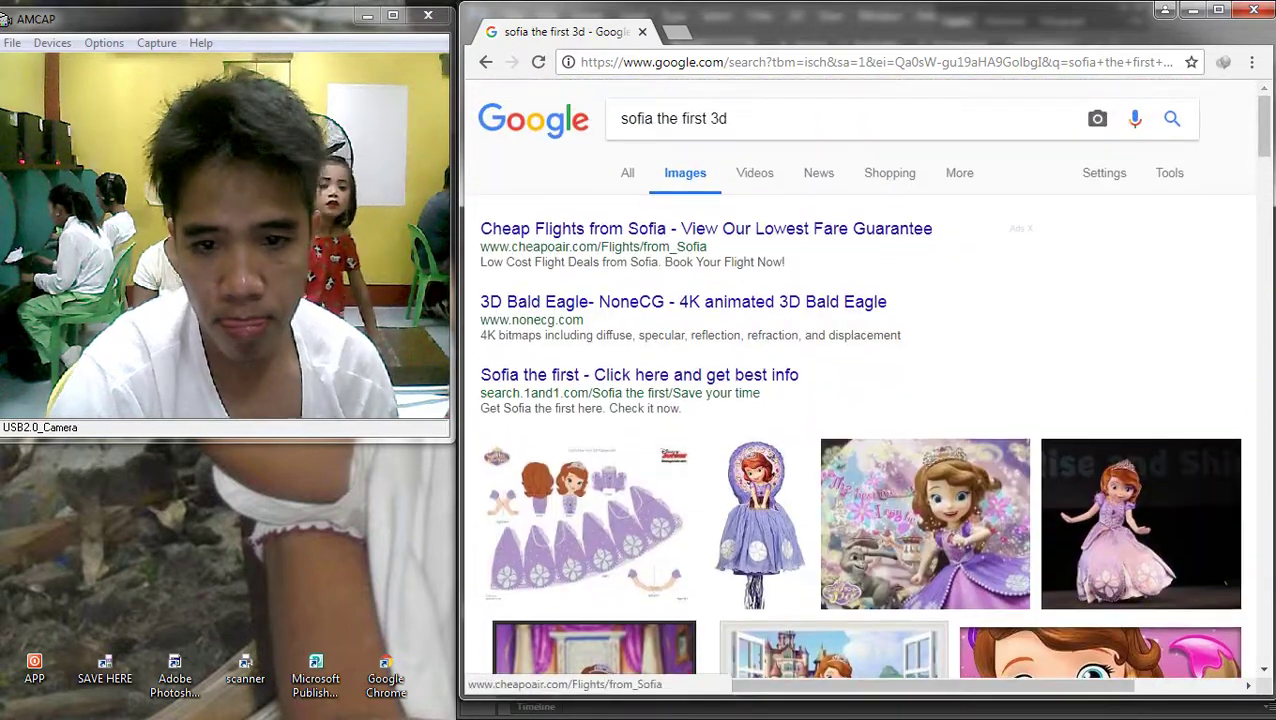
Change the query to 'sofia the first castle' and preview the third castle picture
{"action": "left_click_drag", "start_coordinate": [728, 118], "coordinate": [706, 118]}
{"action": "key", "text": "BackSpace"}
{"action": "key", "text": "Return"}
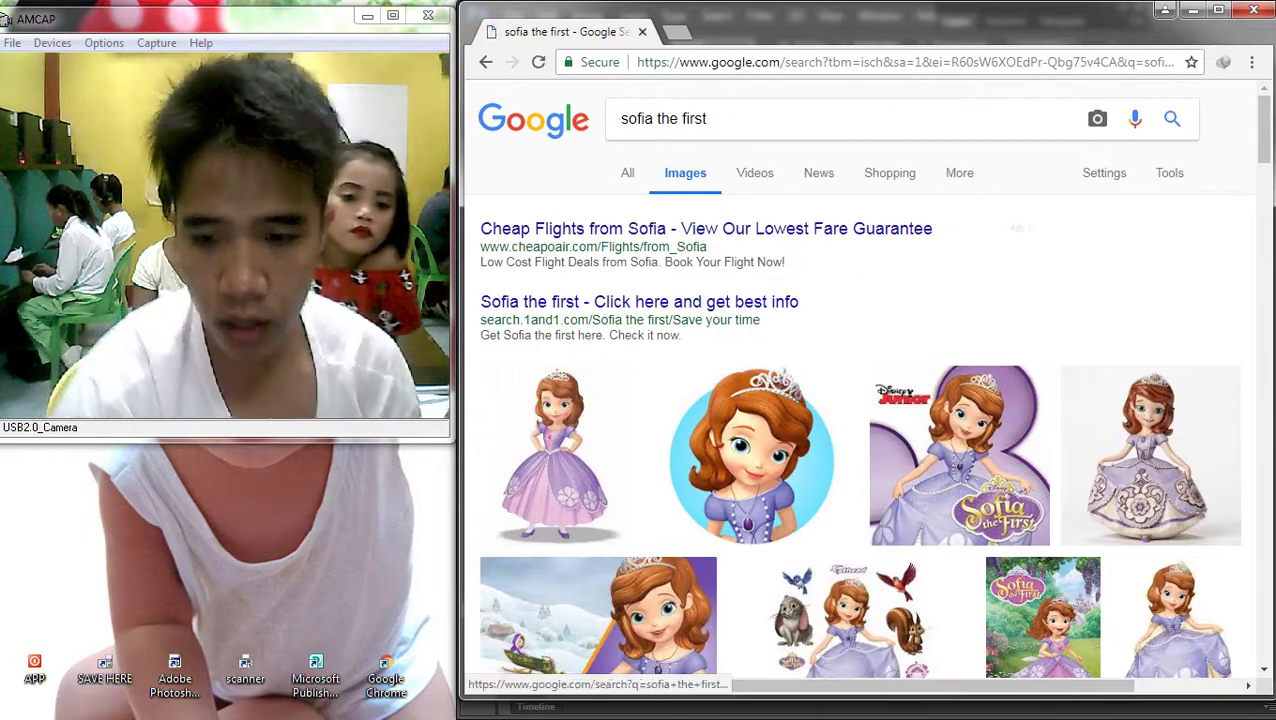
{"action": "left_click", "coordinate": [707, 118]}
{"action": "type", "text": "castle"}
{"action": "key", "text": "Return"}
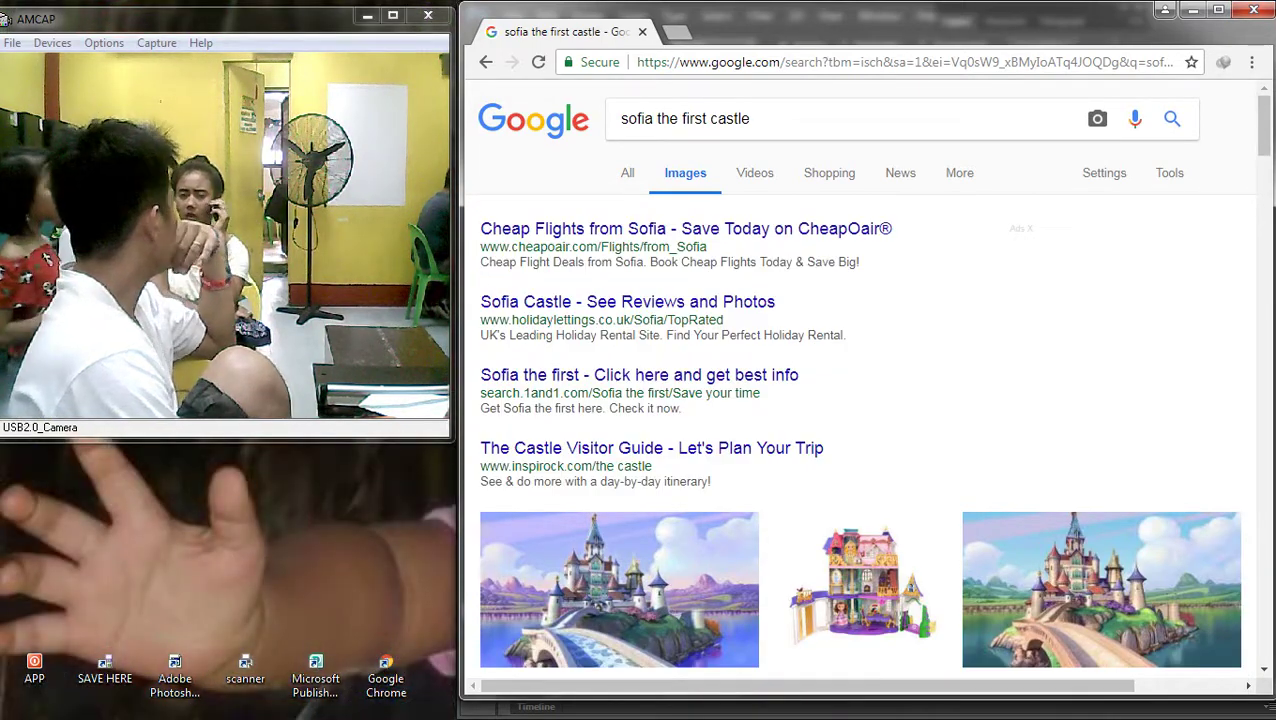
{"action": "scroll", "coordinate": [860, 400], "scroll_direction": "down", "scroll_amount": 2}
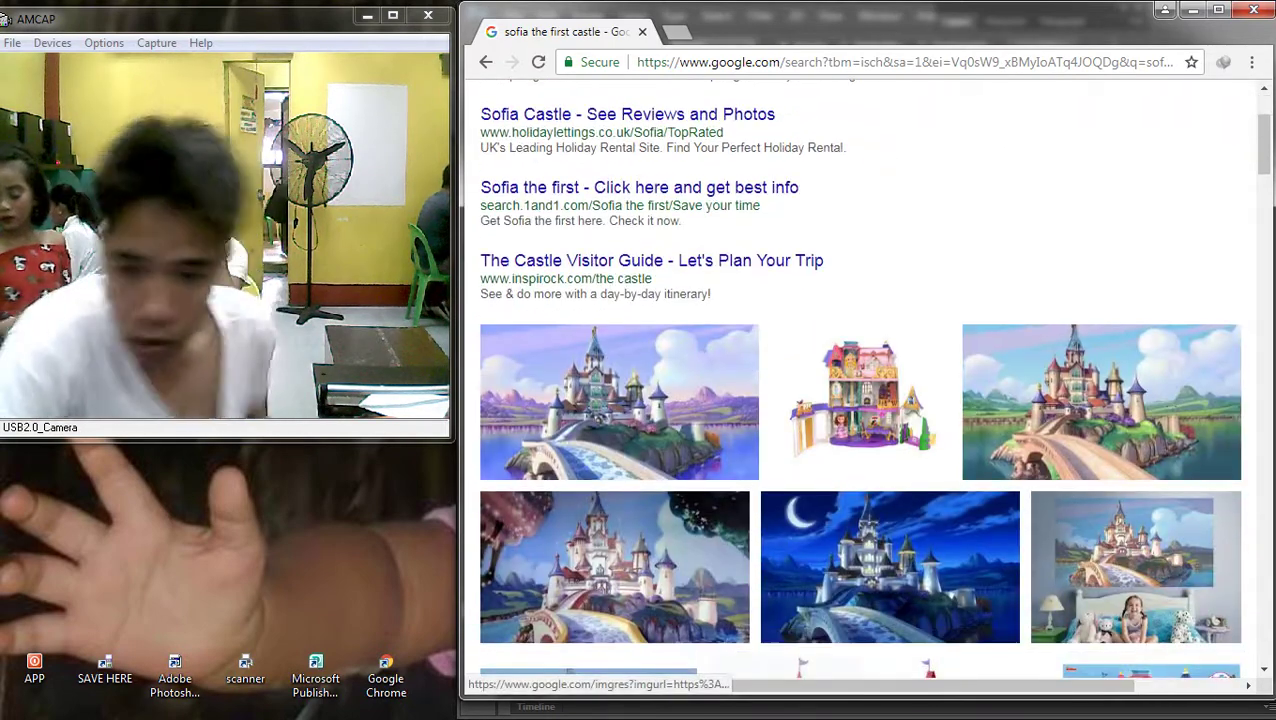
{"action": "left_click", "coordinate": [1100, 400]}
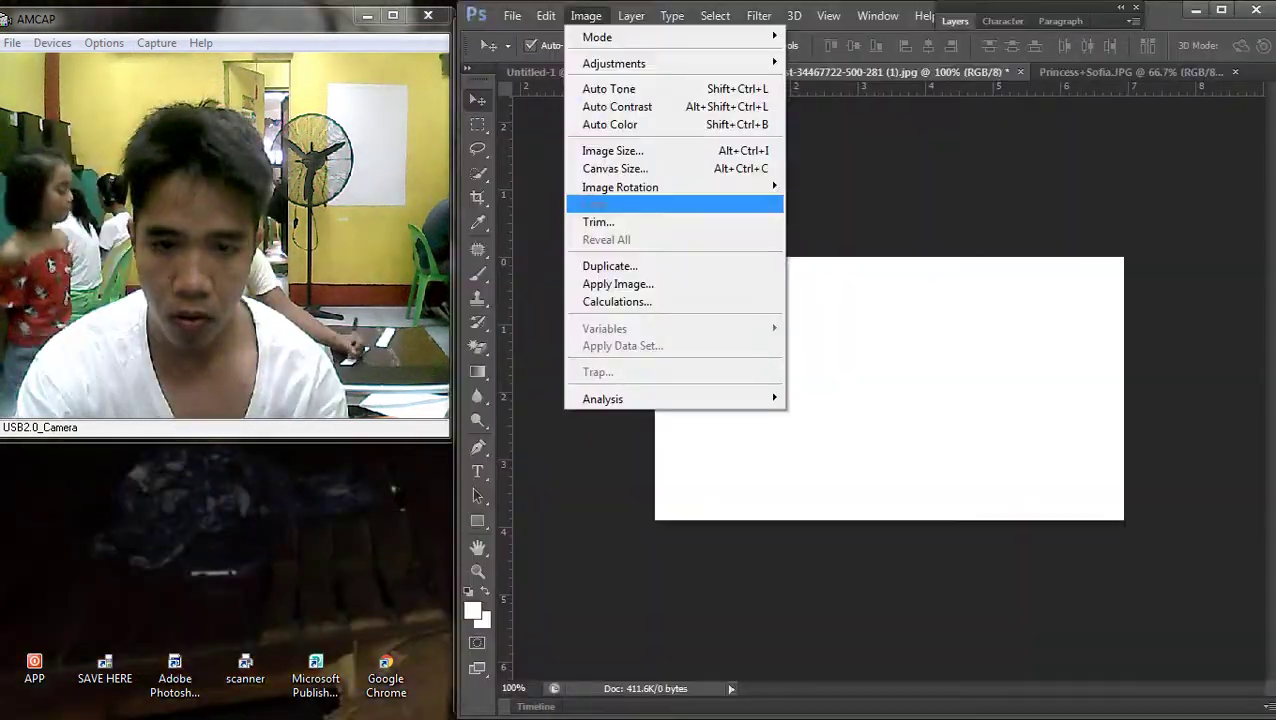
Check the Image Size of the castle picture and of Untitled-1 without changing them
{"action": "left_click", "coordinate": [612, 150]}
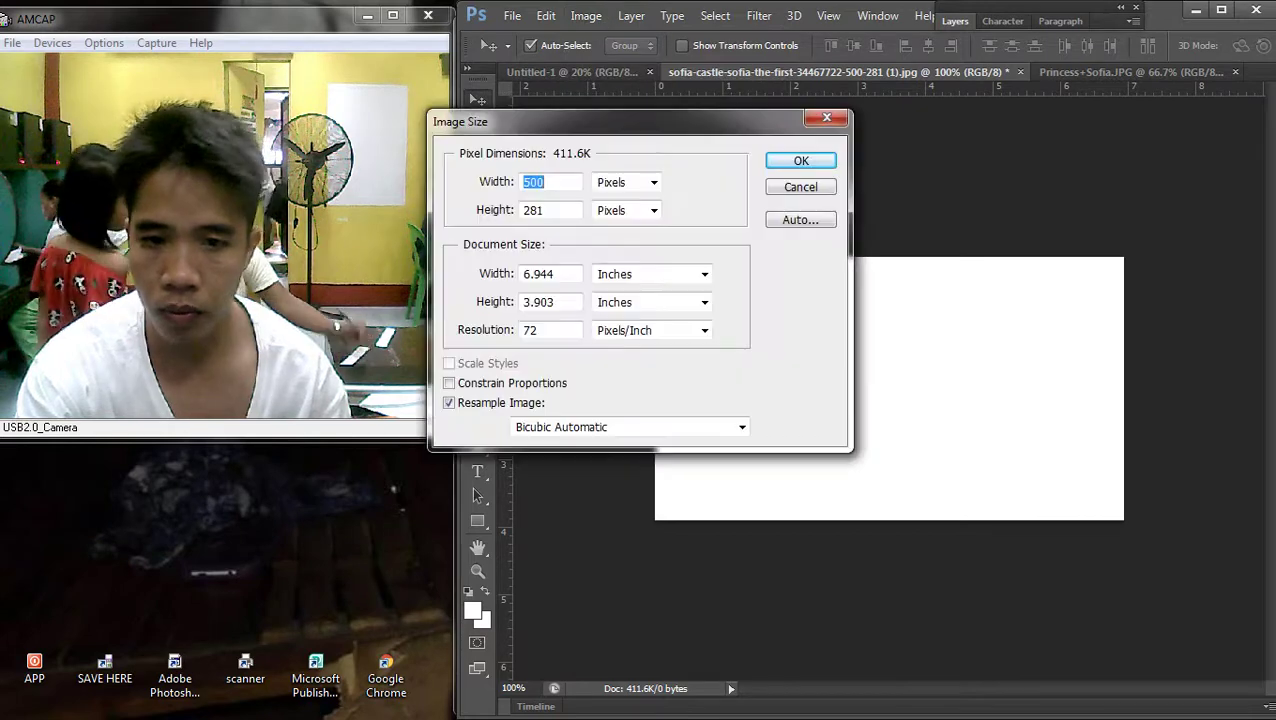
{"action": "key", "text": "Return"}
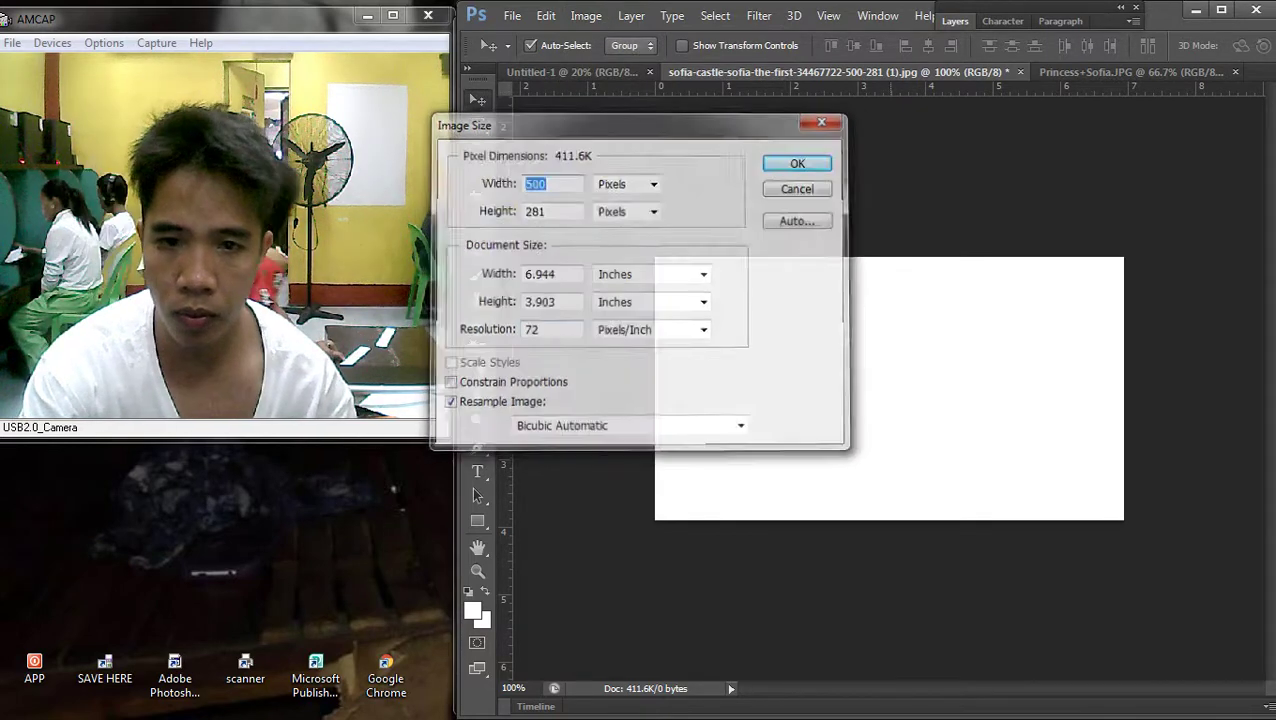
{"action": "left_click", "coordinate": [572, 72]}
{"action": "left_click", "coordinate": [586, 15]}
{"action": "left_click", "coordinate": [600, 151]}
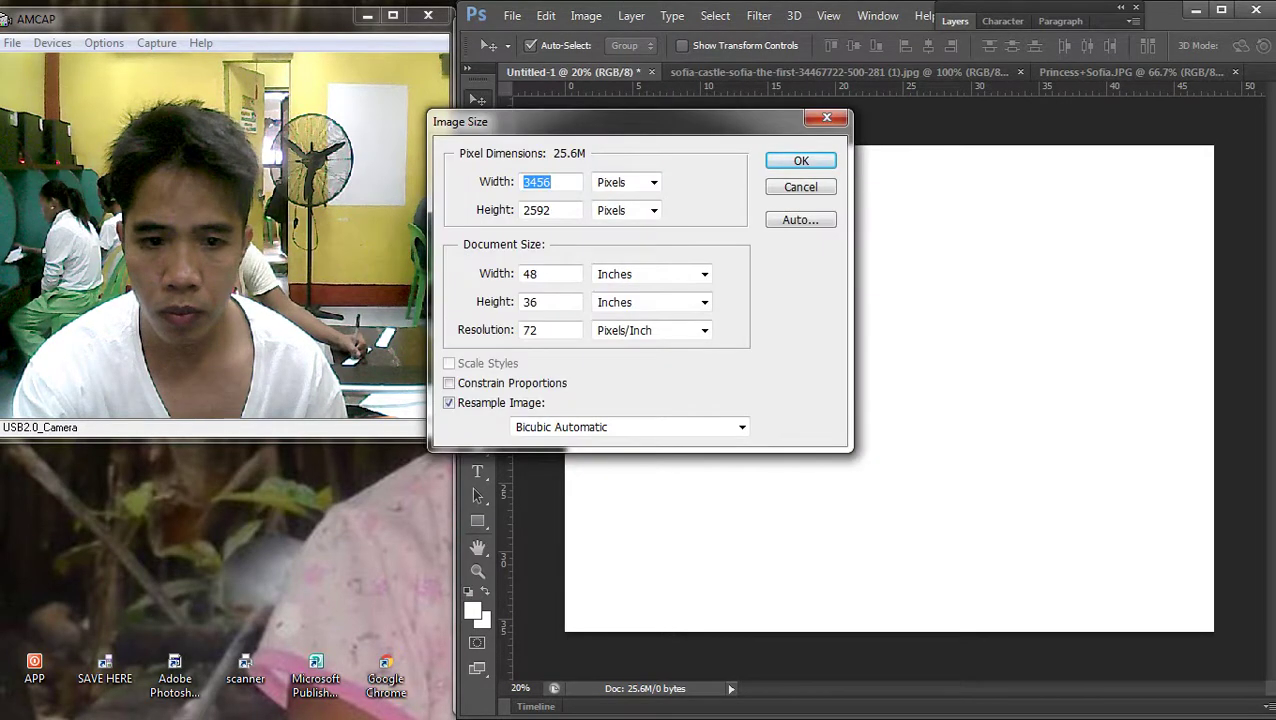
{"action": "key", "text": "Return"}
Paste the castle picture into Untitled-1 and stretch it to fill the canvas
{"action": "key", "text": "ctrl+v"}
{"action": "left_click_drag", "start_coordinate": [927, 354], "coordinate": [681, 165]}
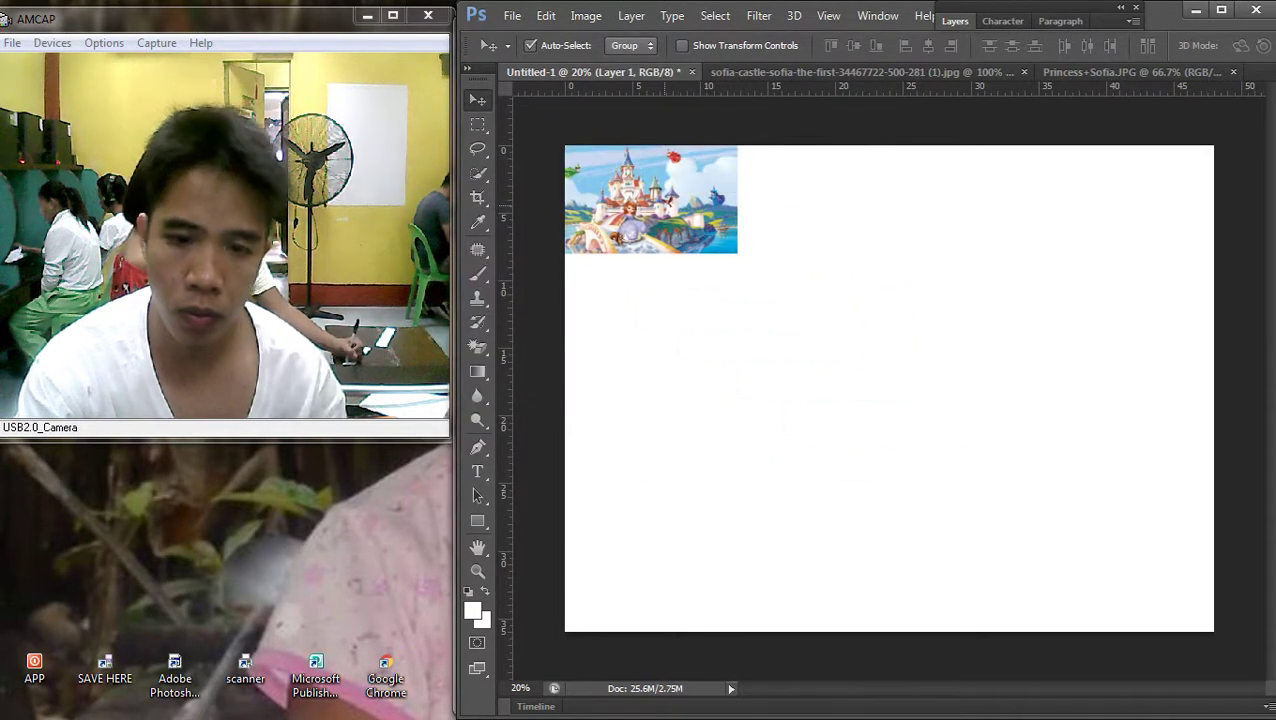
{"action": "key", "text": "ctrl+t"}
{"action": "left_click_drag", "start_coordinate": [738, 253], "coordinate": [1211, 525]}
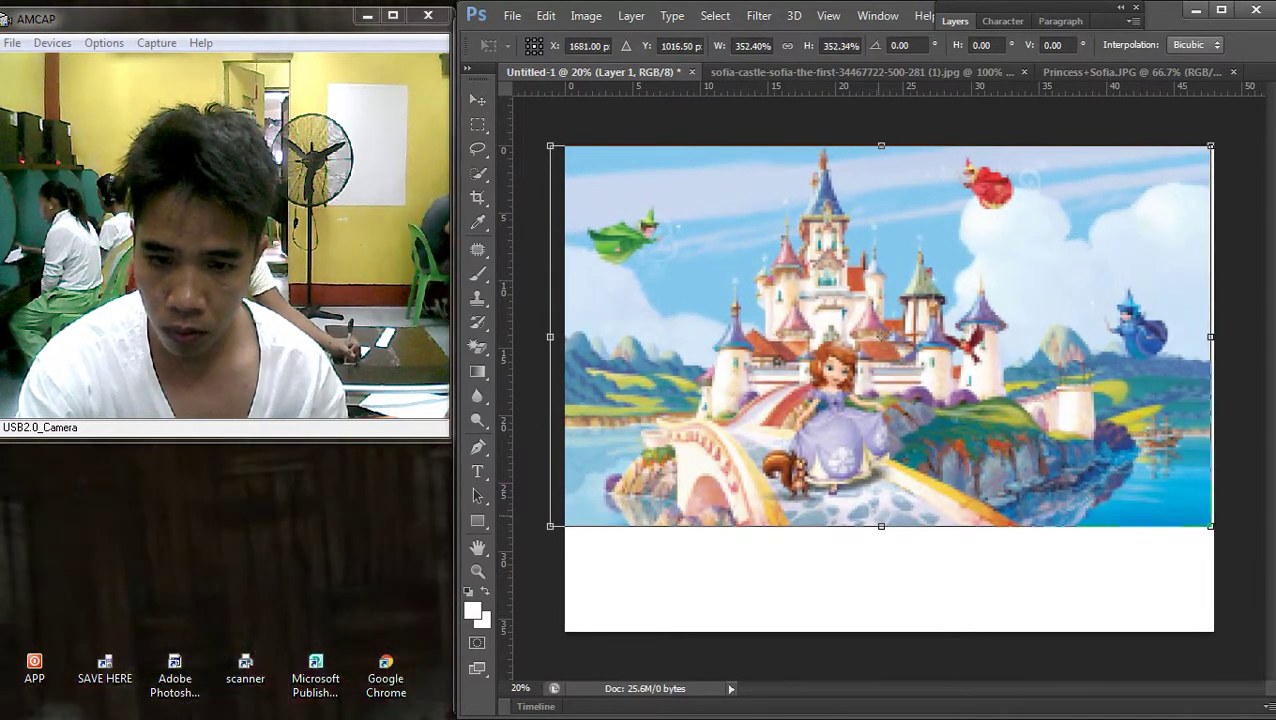
{"action": "left_click_drag", "start_coordinate": [881, 526], "coordinate": [881, 631]}
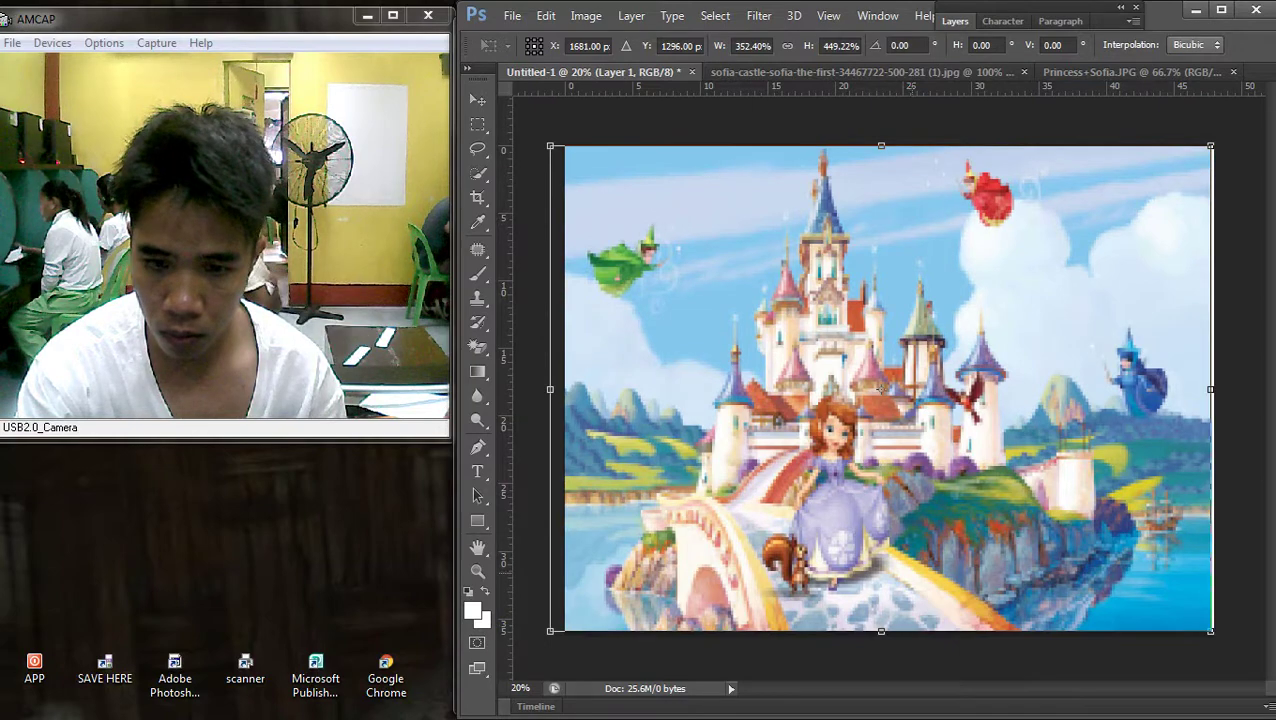
{"action": "left_click_drag", "start_coordinate": [550, 389], "coordinate": [525, 389]}
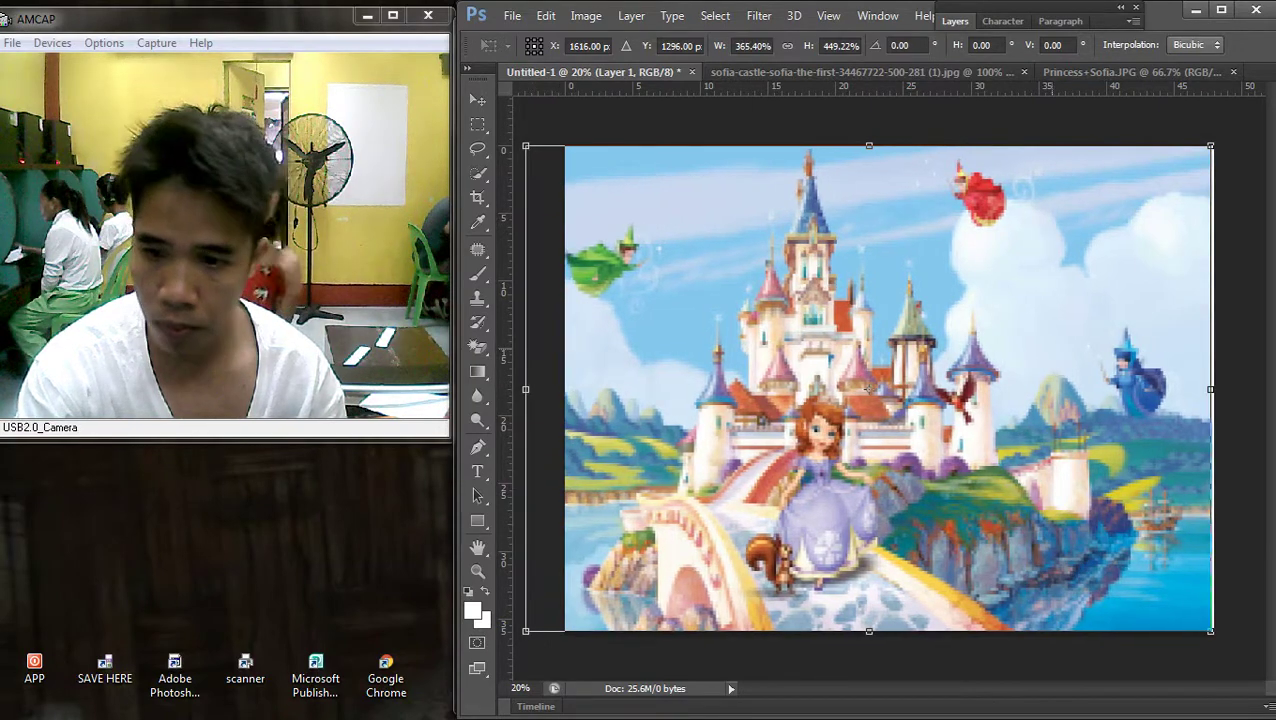
{"action": "left_click_drag", "start_coordinate": [1211, 389], "coordinate": [1227, 389]}
{"action": "scroll", "coordinate": [1227, 389], "scroll_direction": "down", "scroll_amount": 2}
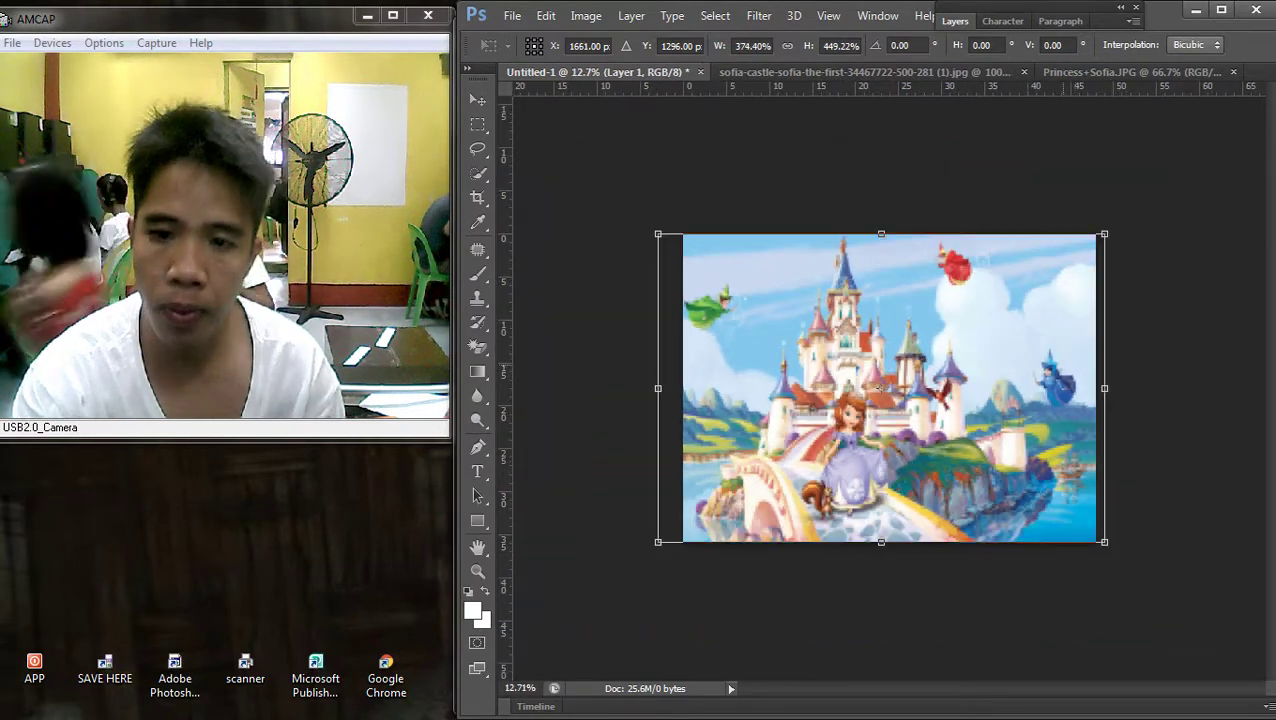
{"action": "key", "text": "Return"}
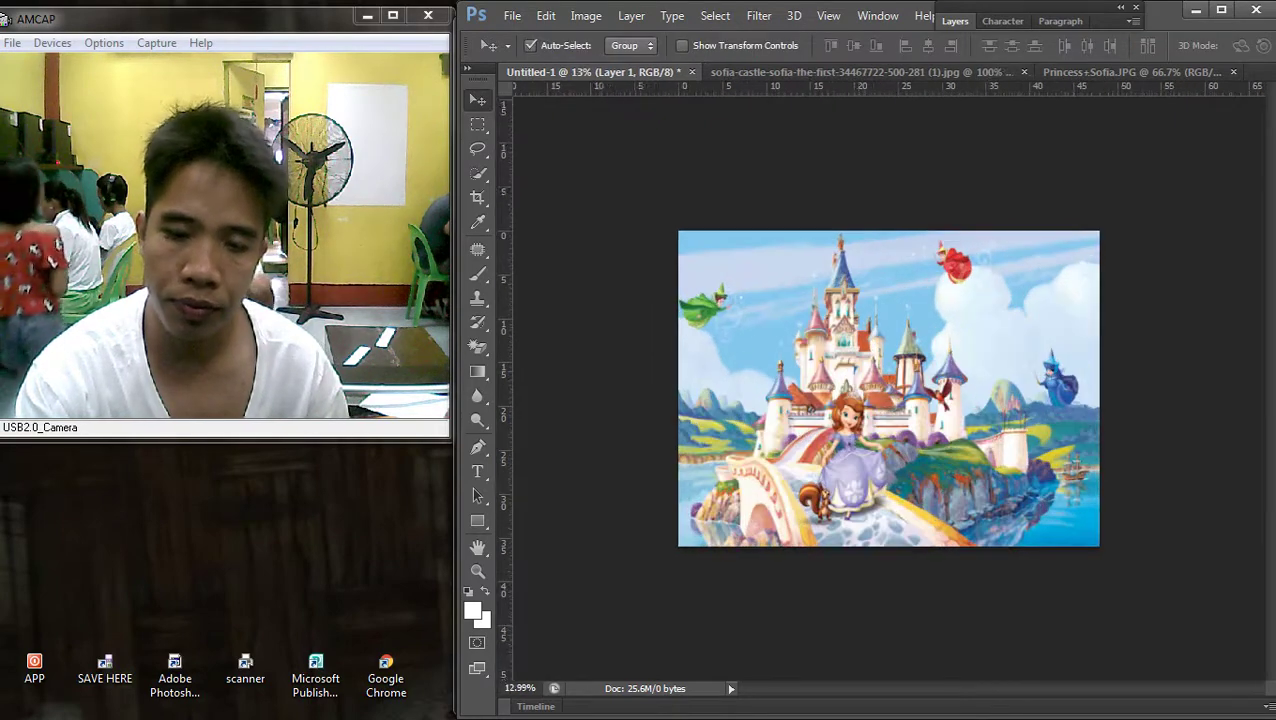
{"action": "scroll", "coordinate": [889, 389], "scroll_direction": "up", "scroll_amount": 1}
{"action": "left_click_drag", "start_coordinate": [889, 389], "coordinate": [912, 340]}
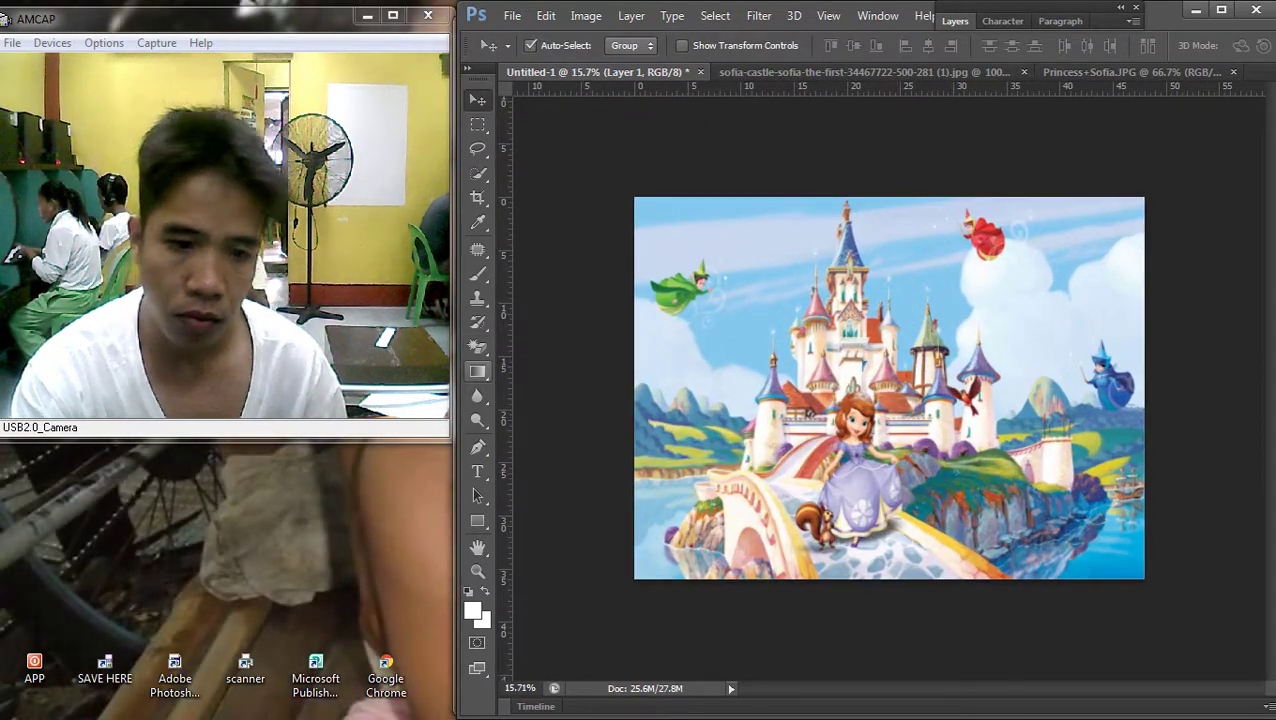
Search Google Images for 'pink castle' and scroll through the results
{"action": "left_click", "coordinate": [1247, 213]}
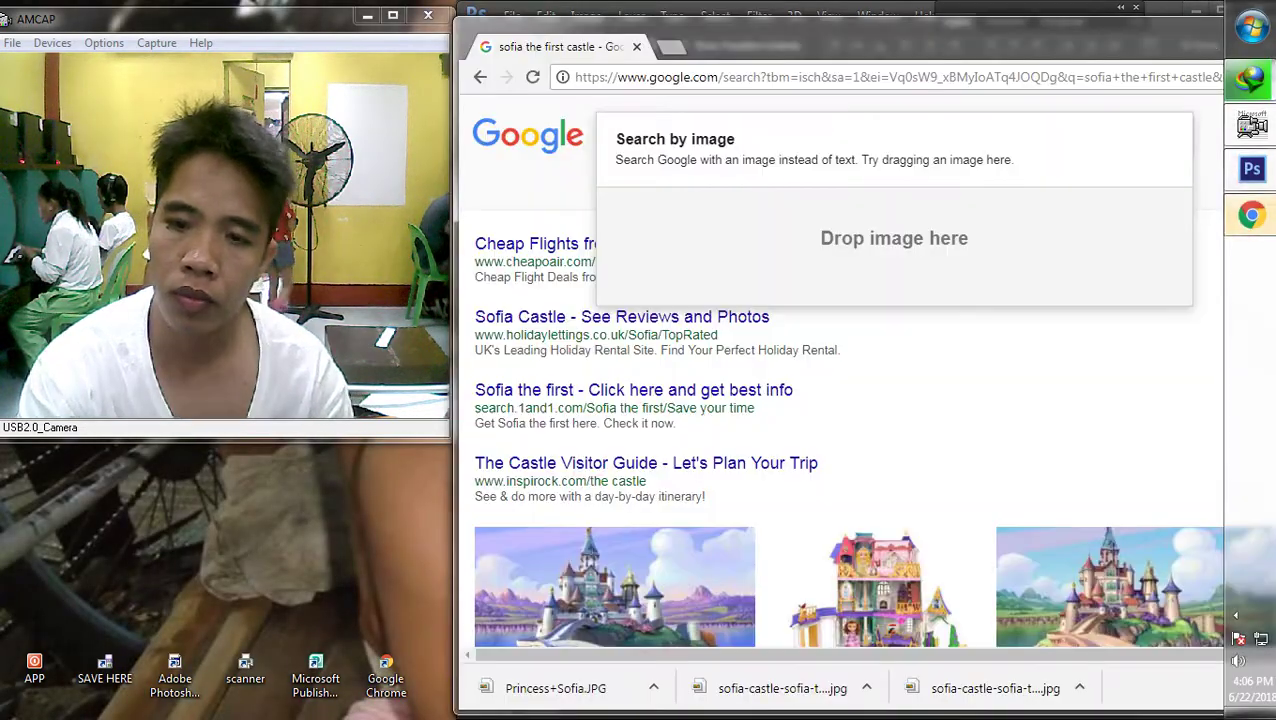
{"action": "scroll", "coordinate": [866, 370], "scroll_direction": "up", "scroll_amount": 10}
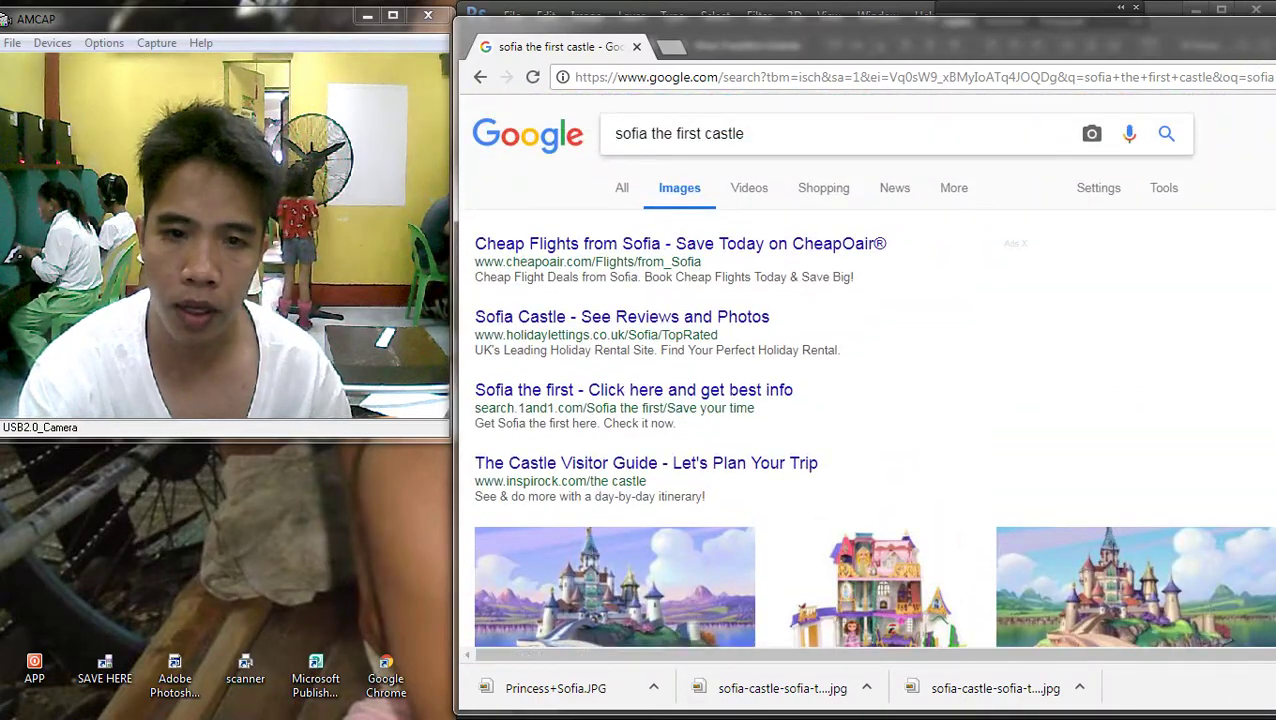
{"action": "triple_click", "coordinate": [679, 133]}
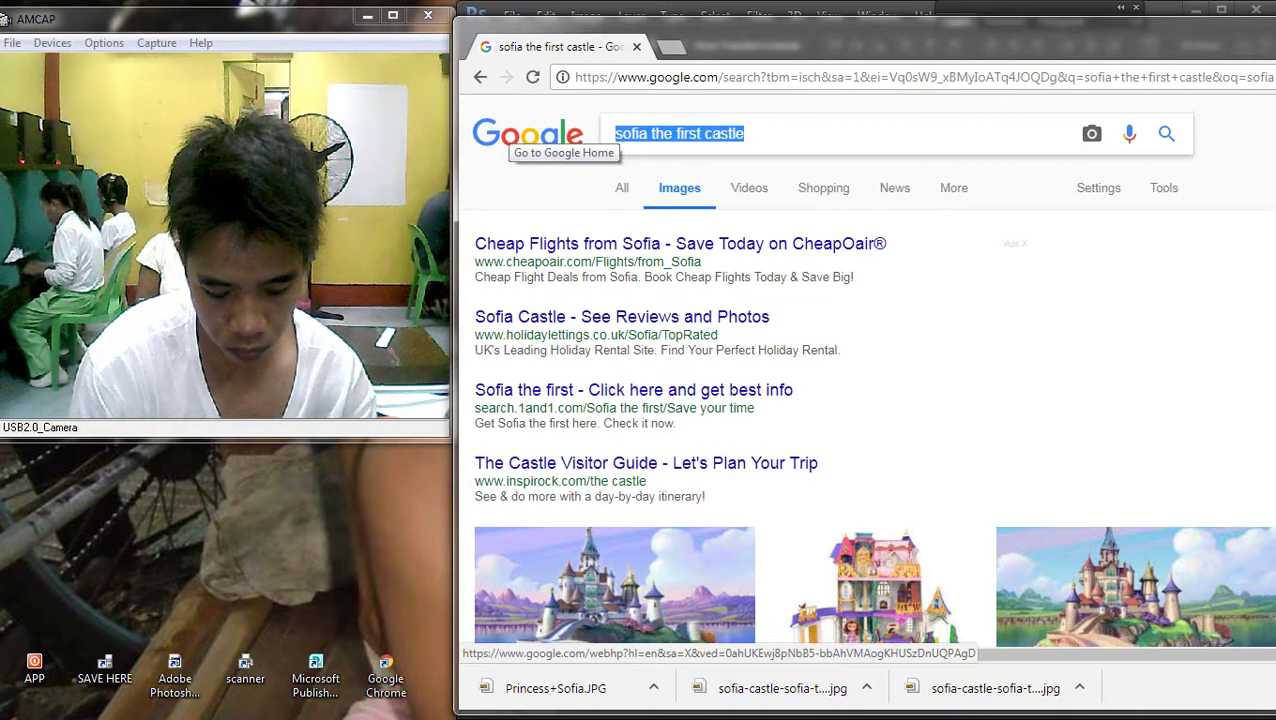
{"action": "type", "text": "pink"}
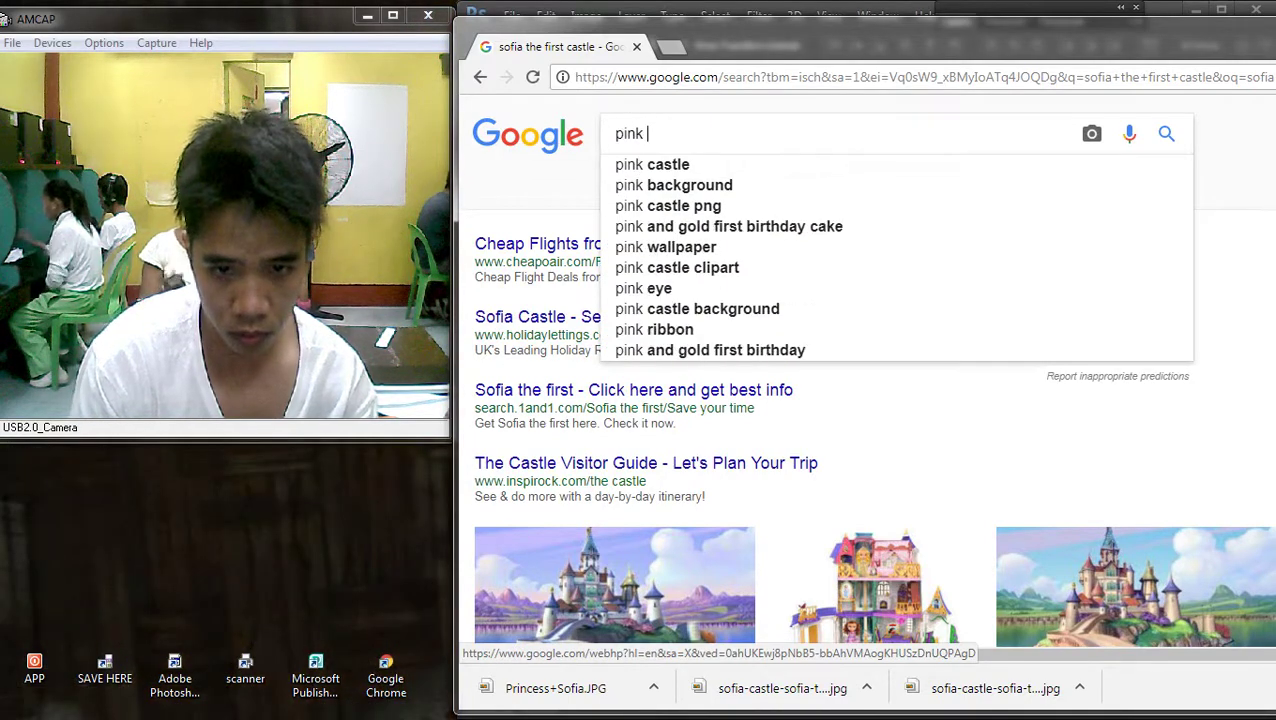
{"action": "key", "text": "Down"}
{"action": "key", "text": "Return"}
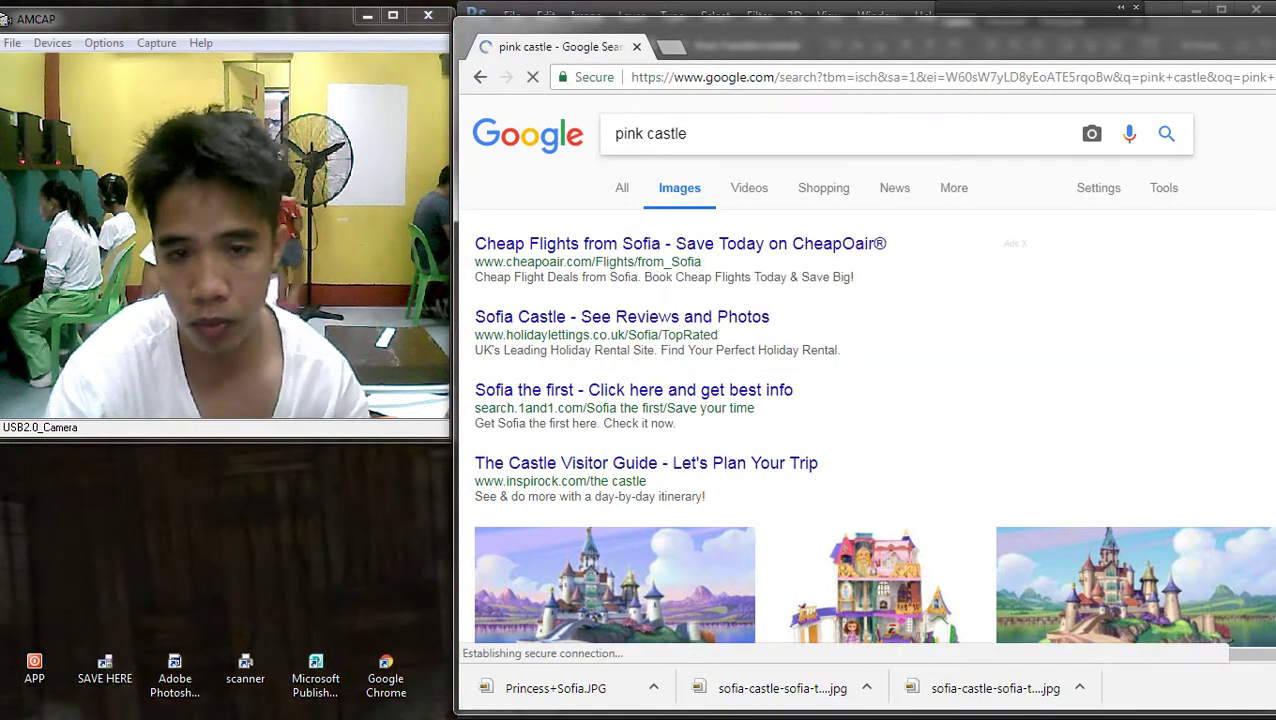
{"action": "scroll", "coordinate": [916, 318], "scroll_direction": "down", "scroll_amount": 4}
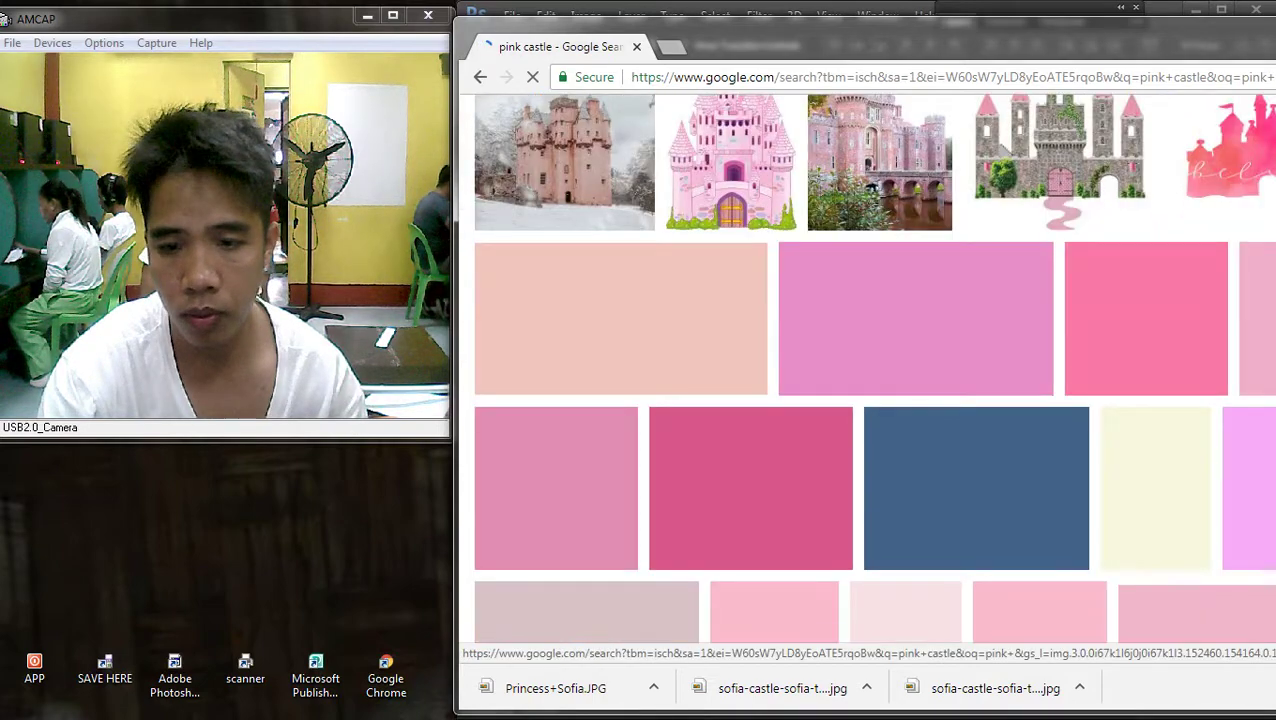
{"action": "scroll", "coordinate": [916, 318], "scroll_direction": "down", "scroll_amount": 2}
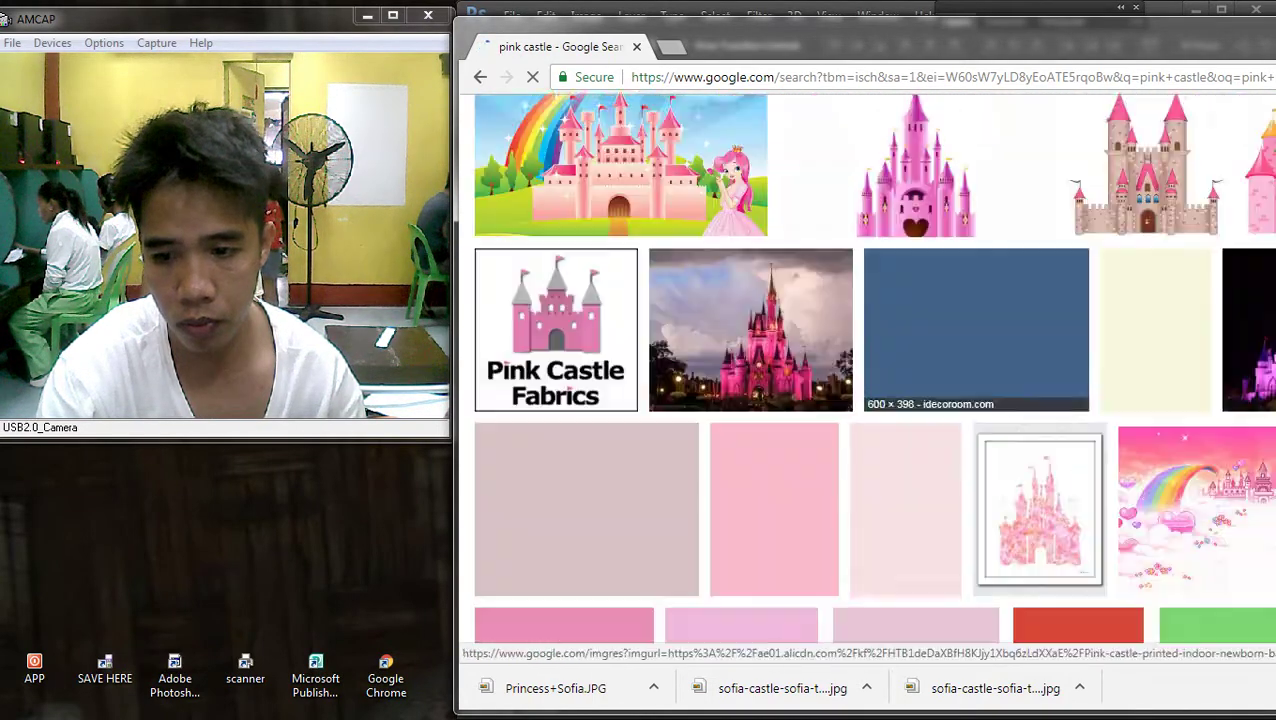
{"action": "scroll", "coordinate": [916, 300], "scroll_direction": "down", "scroll_amount": 3}
{"action": "scroll", "coordinate": [916, 390], "scroll_direction": "down", "scroll_amount": 2}
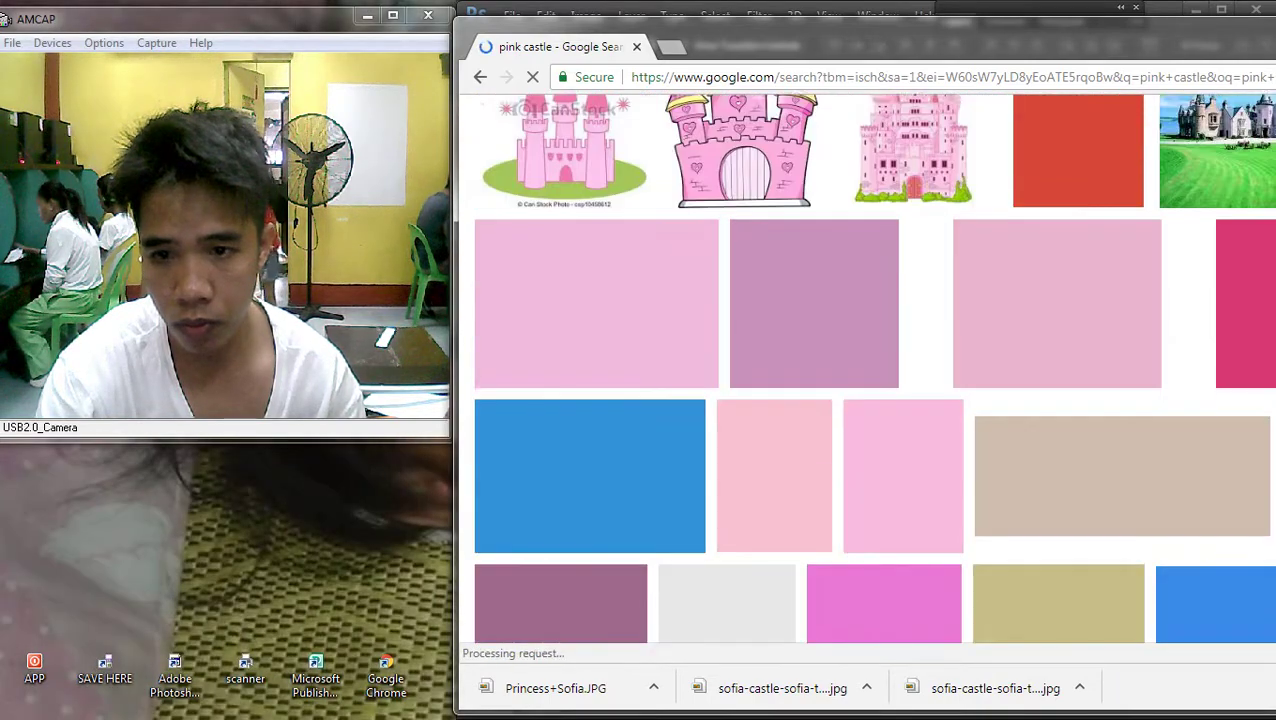
{"action": "scroll", "coordinate": [916, 390], "scroll_direction": "up", "scroll_amount": 2}
{"action": "scroll", "coordinate": [916, 390], "scroll_direction": "down", "scroll_amount": 3}
{"action": "scroll", "coordinate": [916, 390], "scroll_direction": "up", "scroll_amount": 3}
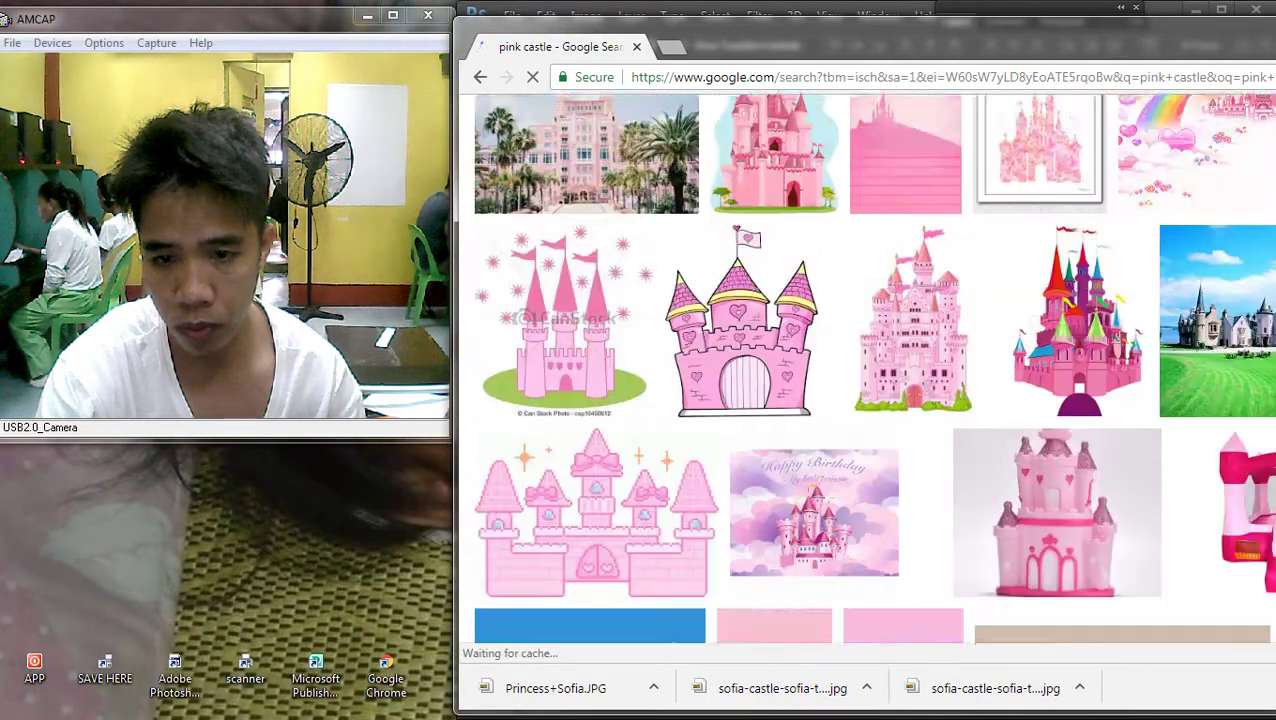
{"action": "scroll", "coordinate": [916, 390], "scroll_direction": "down", "scroll_amount": 3}
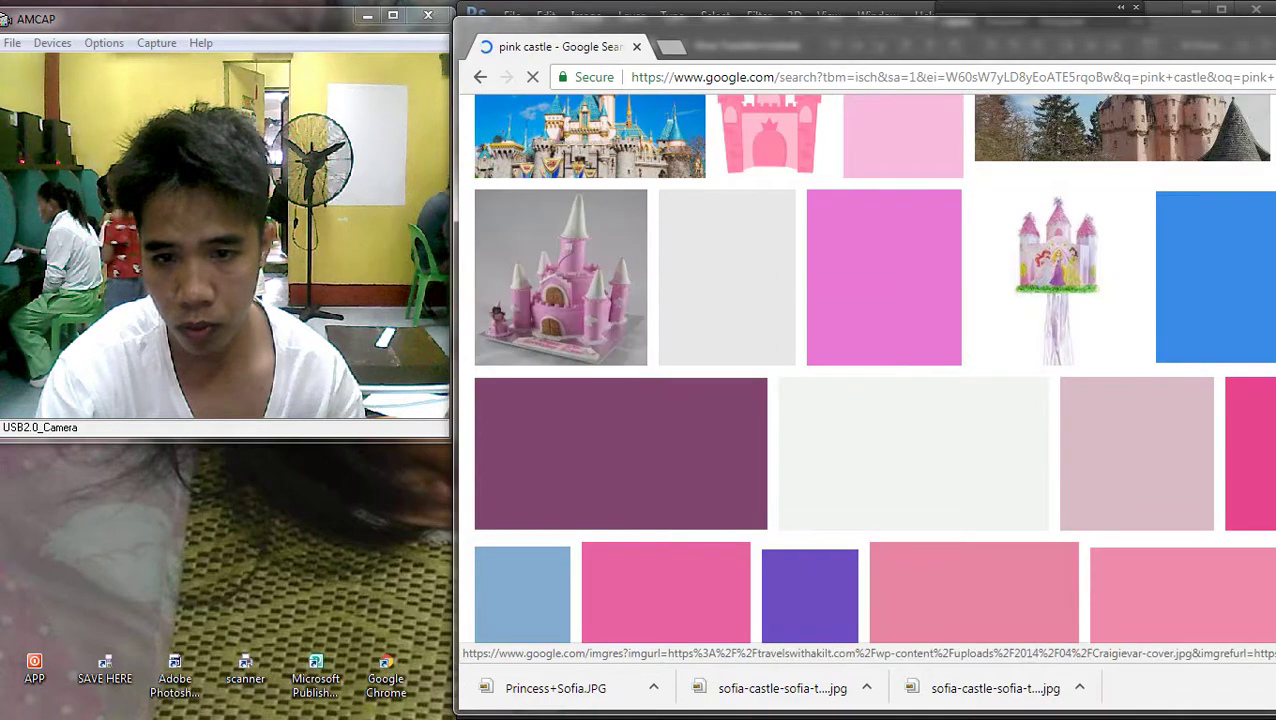
{"action": "scroll", "coordinate": [727, 300], "scroll_direction": "up", "scroll_amount": 5}
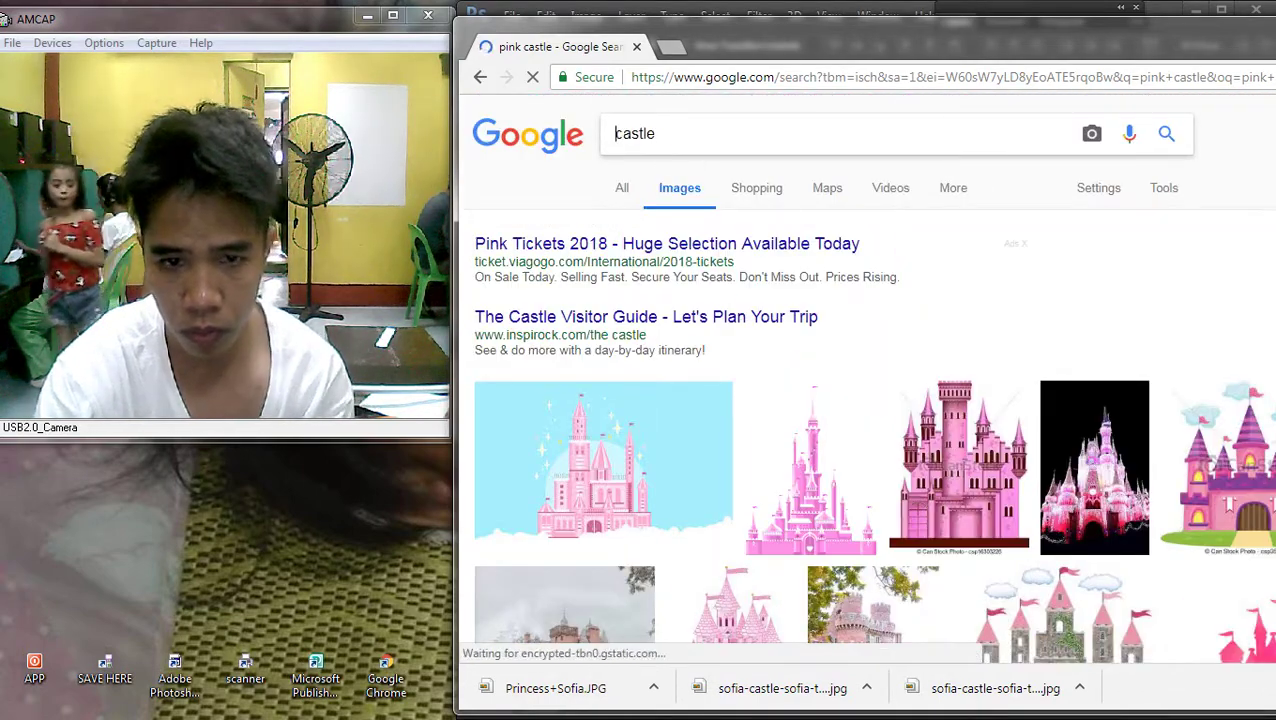
Change the query to 'castle background' and run the search
{"action": "key", "text": "End"}
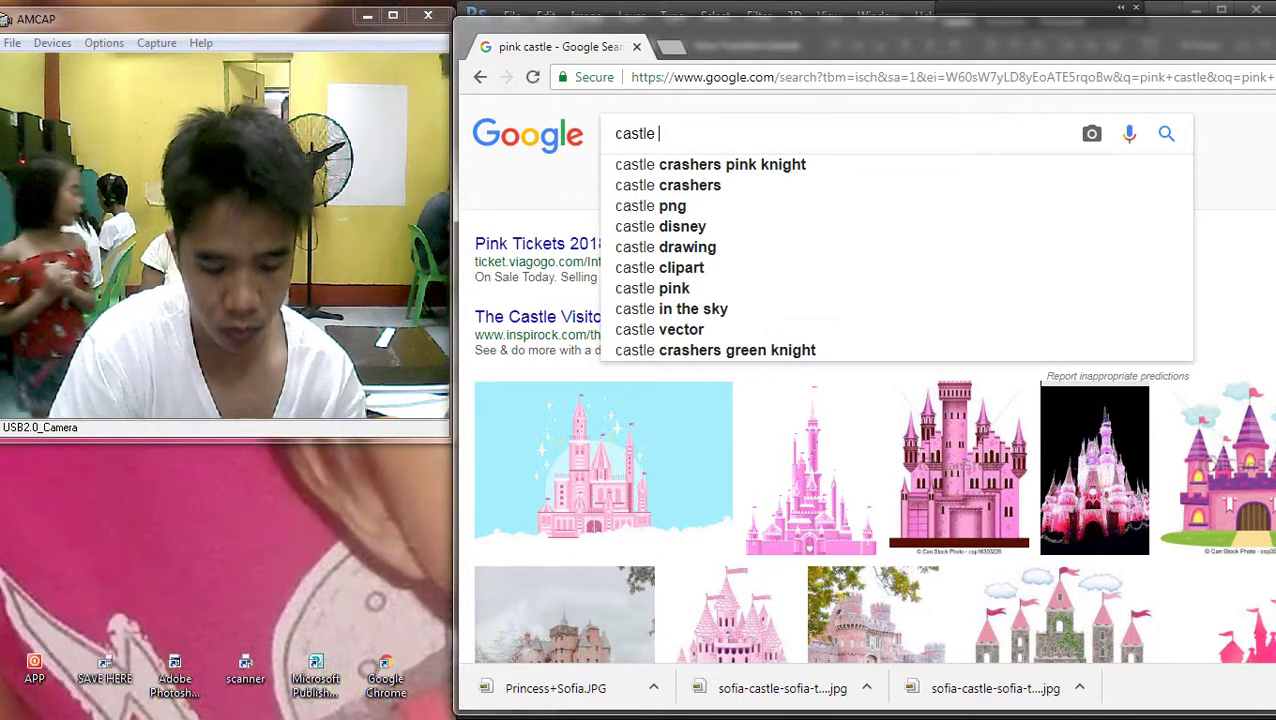
{"action": "type", "text": "bac"}
{"action": "key", "text": "Down"}
{"action": "key", "text": "Return"}
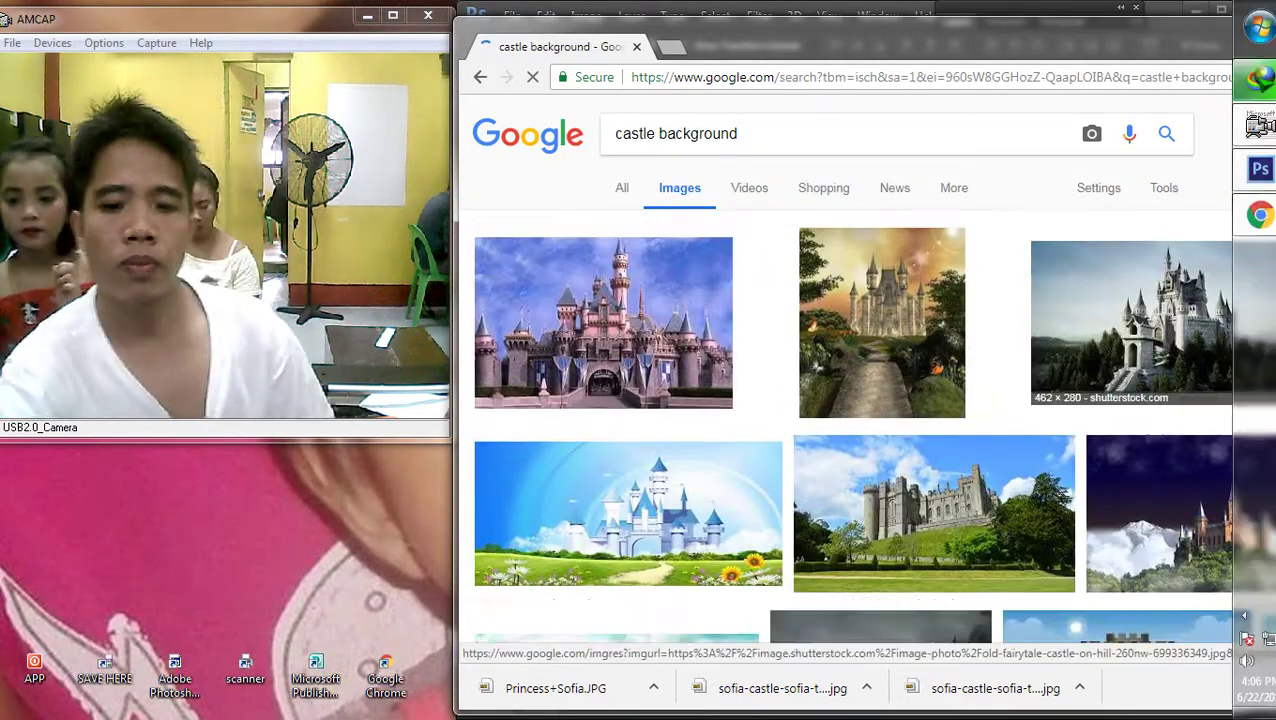
Scroll the castle background results and preview one castle background picture
{"action": "scroll", "coordinate": [938, 370], "scroll_direction": "down", "scroll_amount": 5}
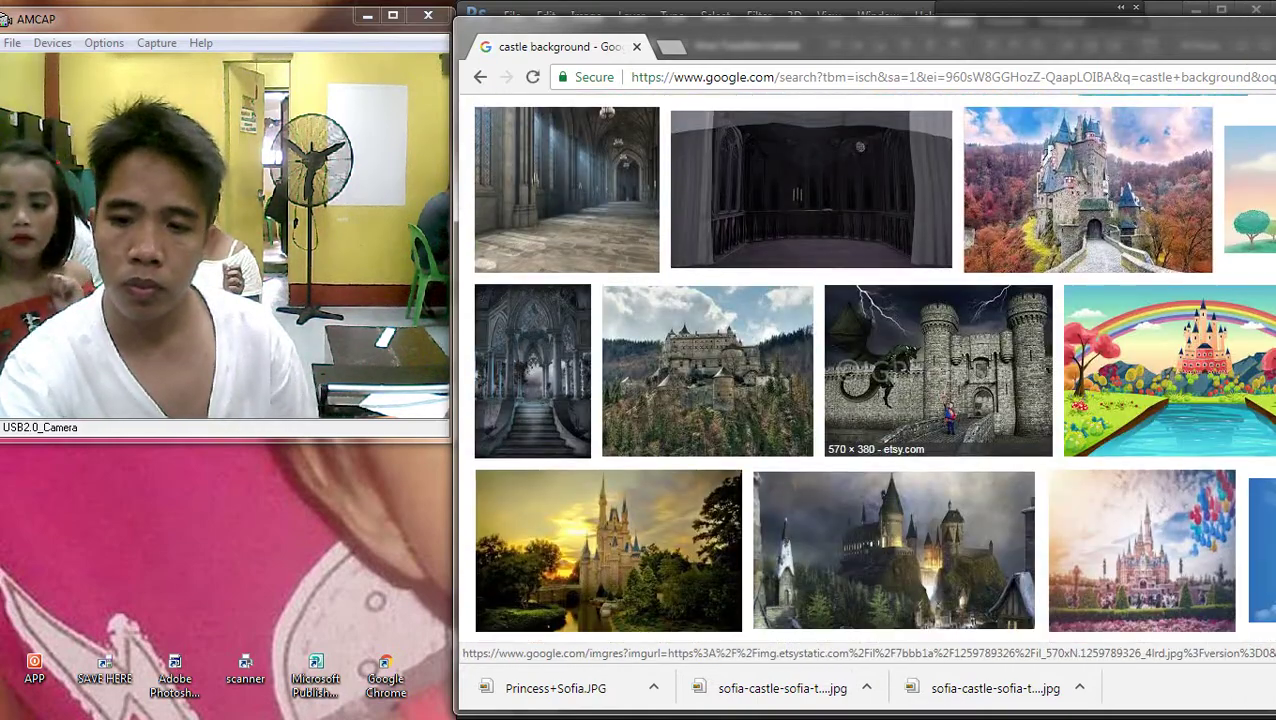
{"action": "scroll", "coordinate": [938, 370], "scroll_direction": "up", "scroll_amount": 3}
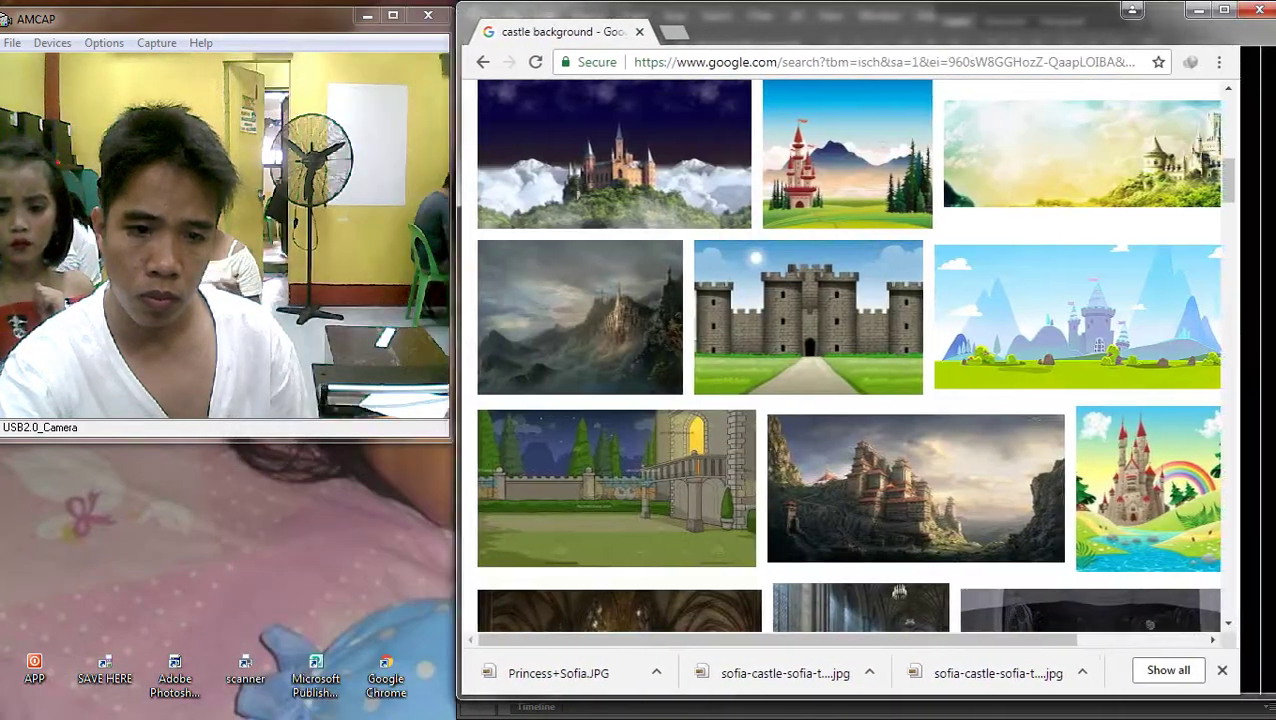
{"action": "scroll", "coordinate": [1090, 480], "scroll_direction": "up", "scroll_amount": 1}
{"action": "scroll", "coordinate": [1090, 480], "scroll_direction": "down", "scroll_amount": 3}
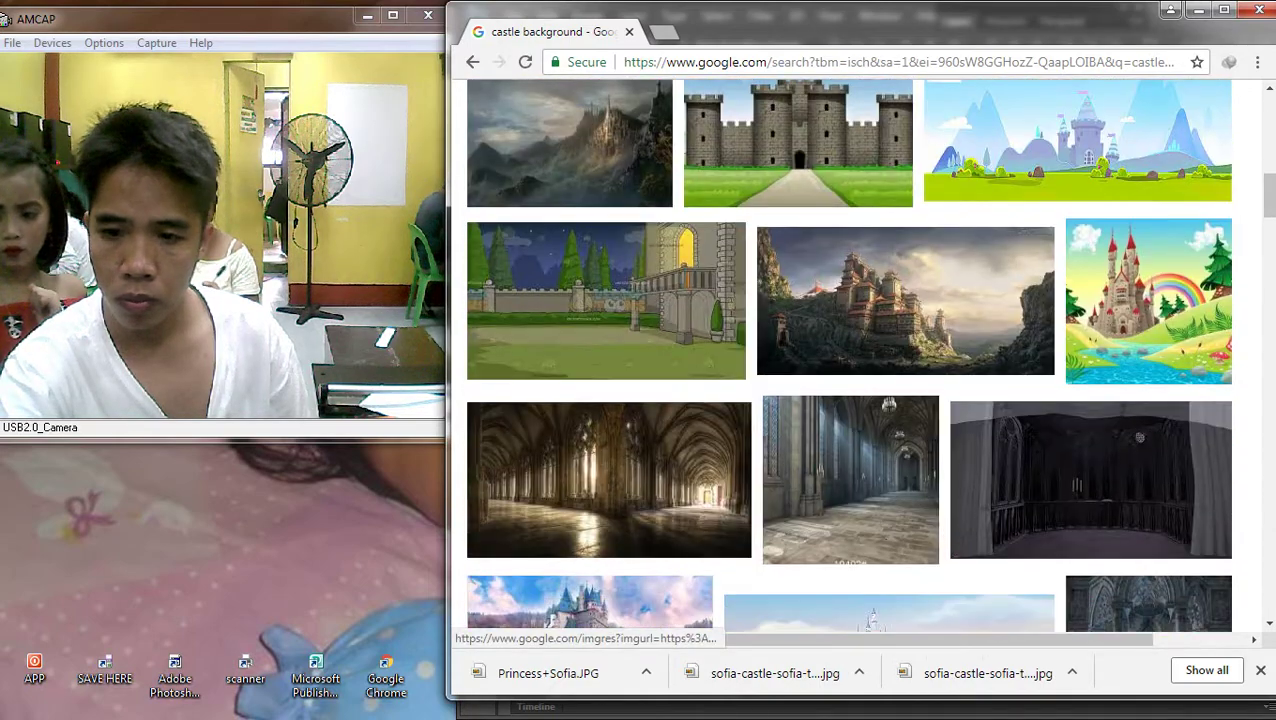
{"action": "scroll", "coordinate": [1090, 480], "scroll_direction": "down", "scroll_amount": 9}
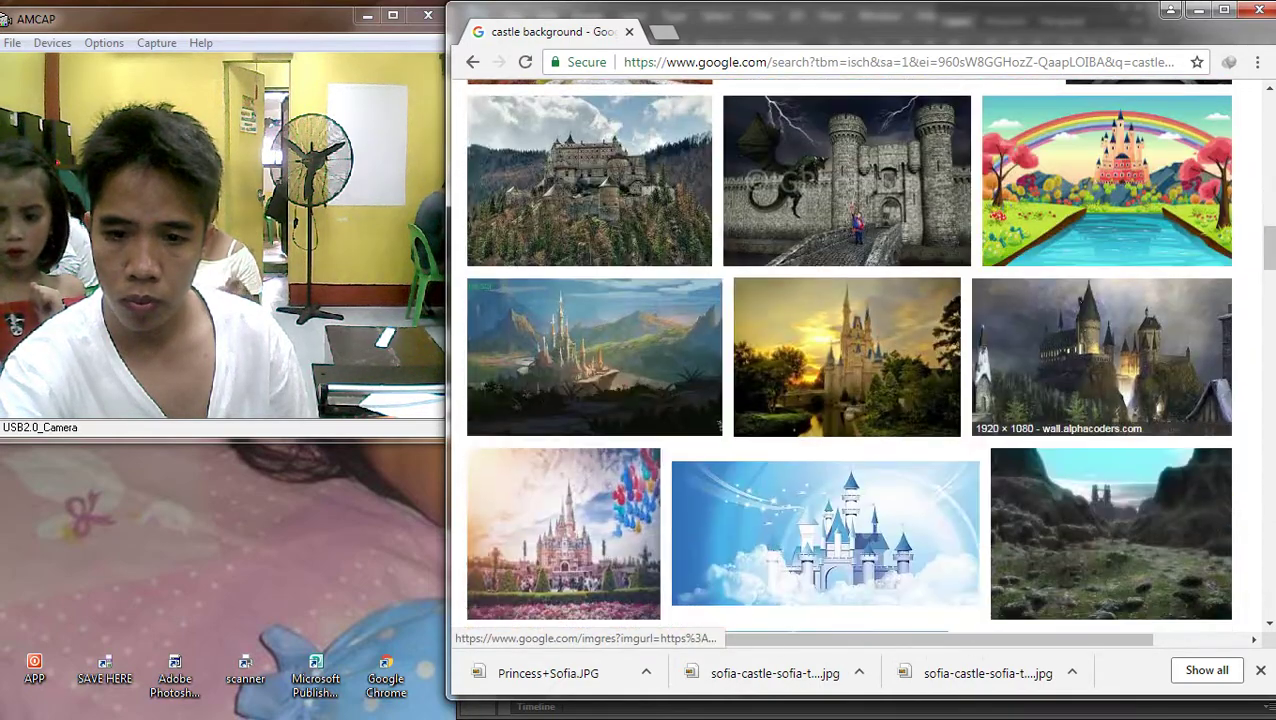
{"action": "scroll", "coordinate": [1090, 480], "scroll_direction": "up", "scroll_amount": 5}
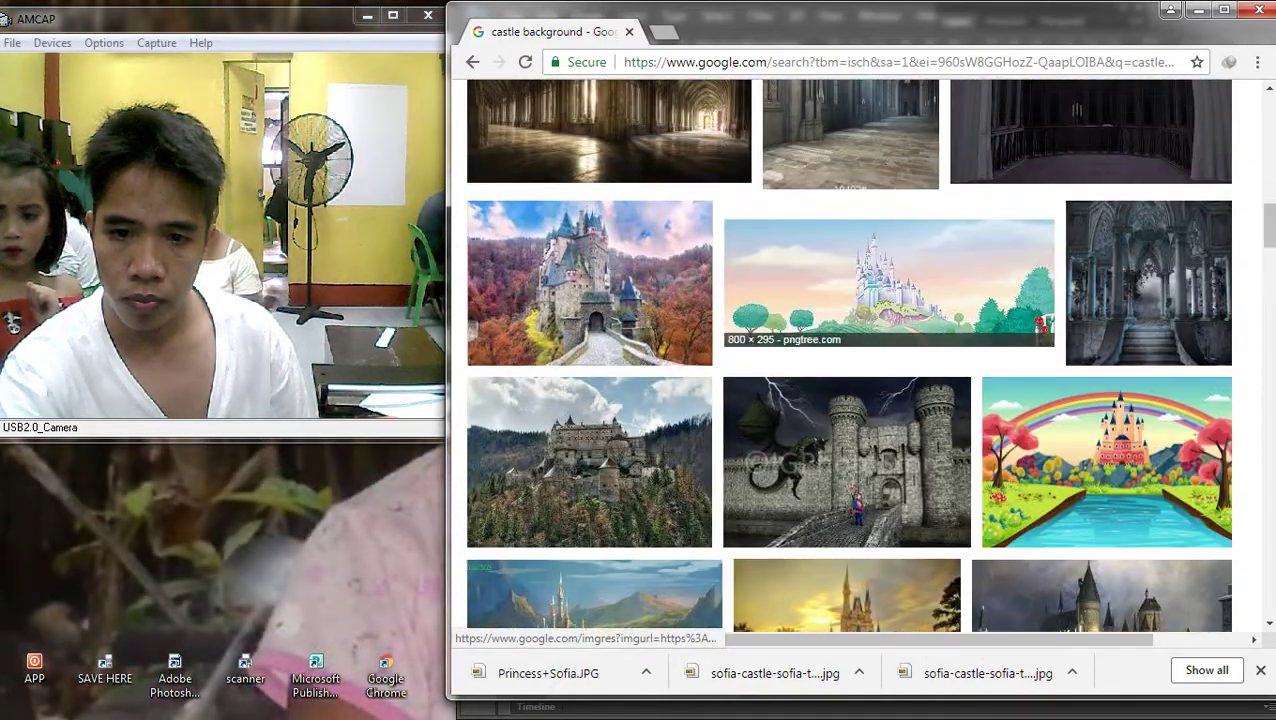
{"action": "scroll", "coordinate": [850, 300], "scroll_direction": "down", "scroll_amount": 3}
{"action": "scroll", "coordinate": [850, 400], "scroll_direction": "down", "scroll_amount": 3}
{"action": "left_click", "coordinate": [824, 330]}
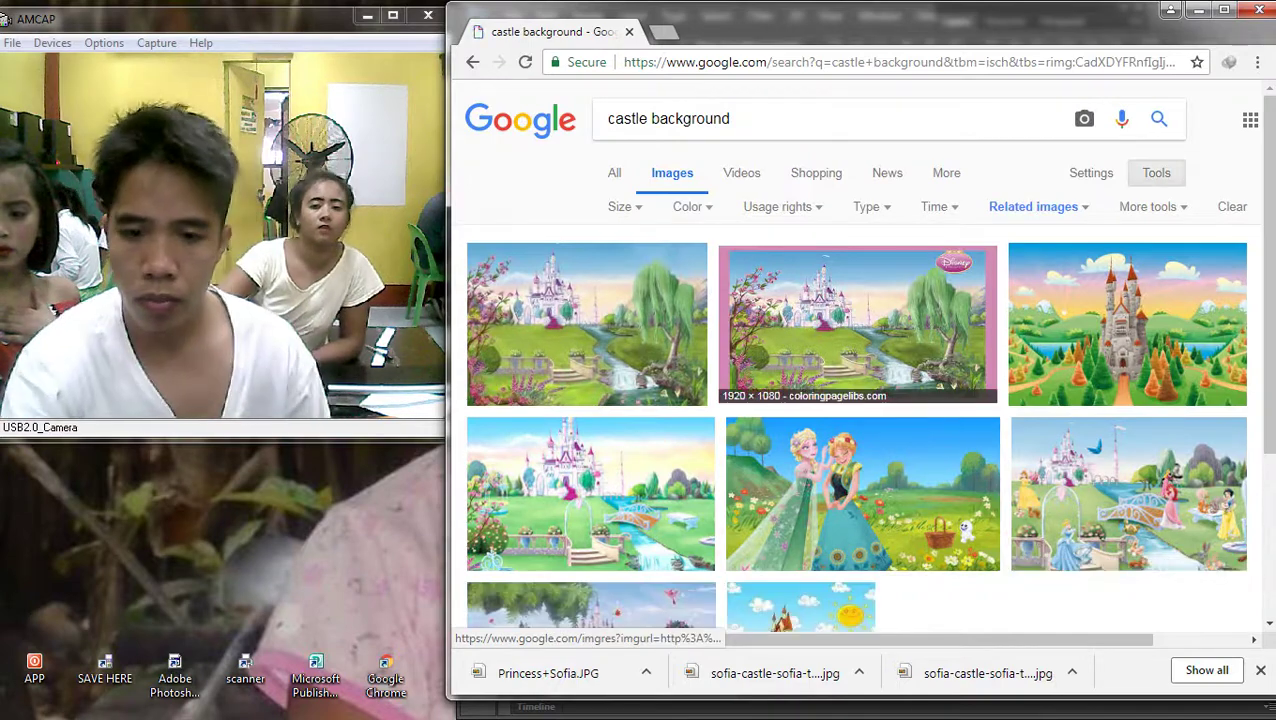
{"action": "scroll", "coordinate": [860, 325], "scroll_direction": "down", "scroll_amount": 3}
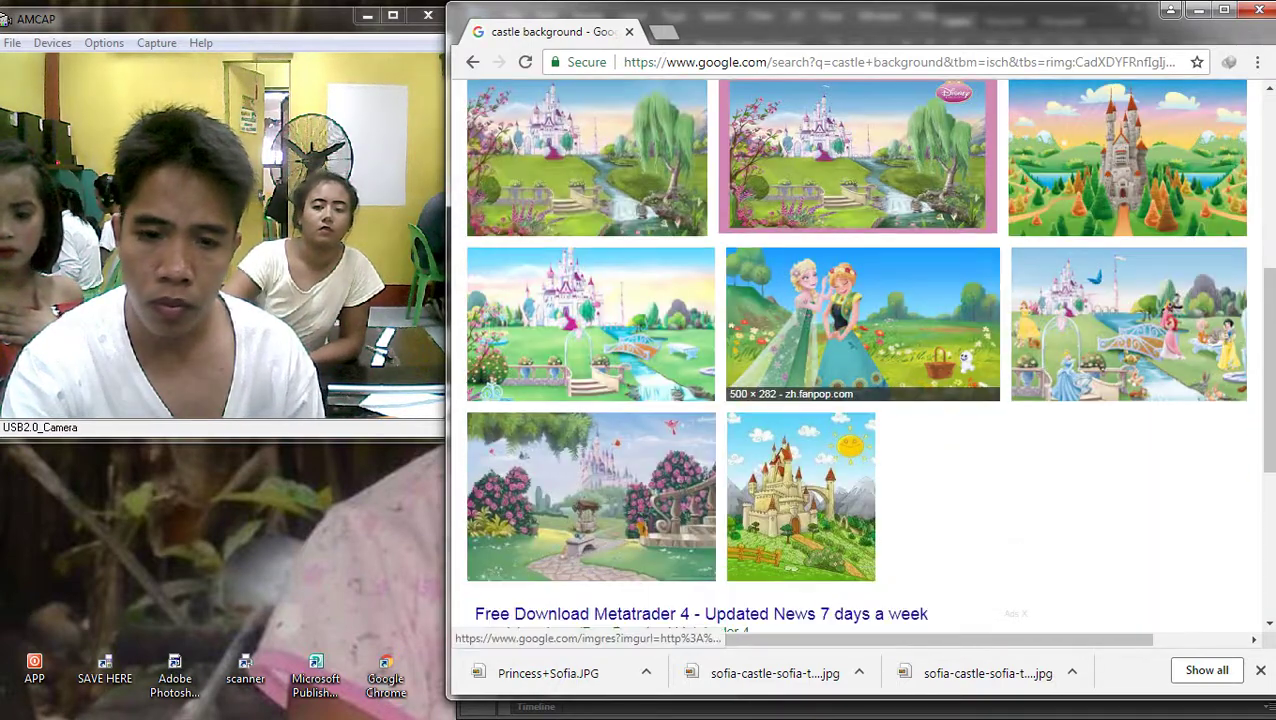
{"action": "scroll", "coordinate": [860, 325], "scroll_direction": "down", "scroll_amount": 3}
{"action": "scroll", "coordinate": [1128, 325], "scroll_direction": "up", "scroll_amount": 3}
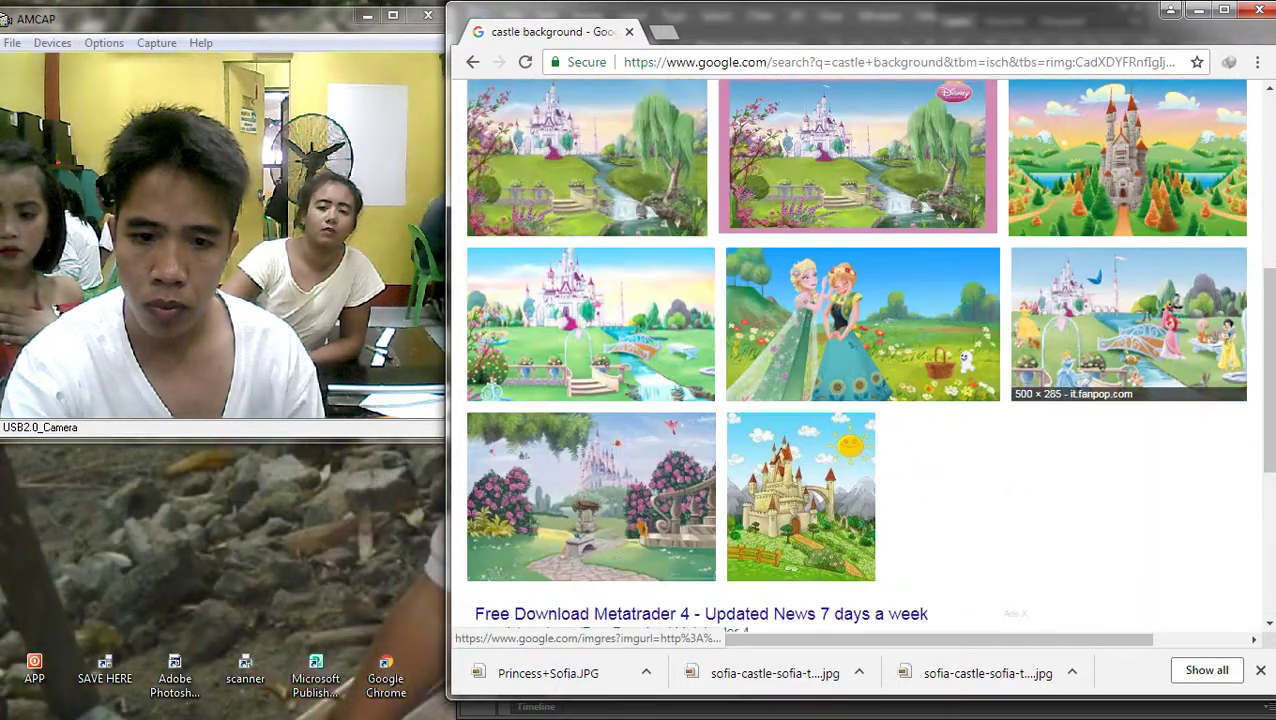
Compare the Disney princess castle and cartoon castle wallpaper, then preview the pastel castle backdrop
{"action": "left_click", "coordinate": [590, 325]}
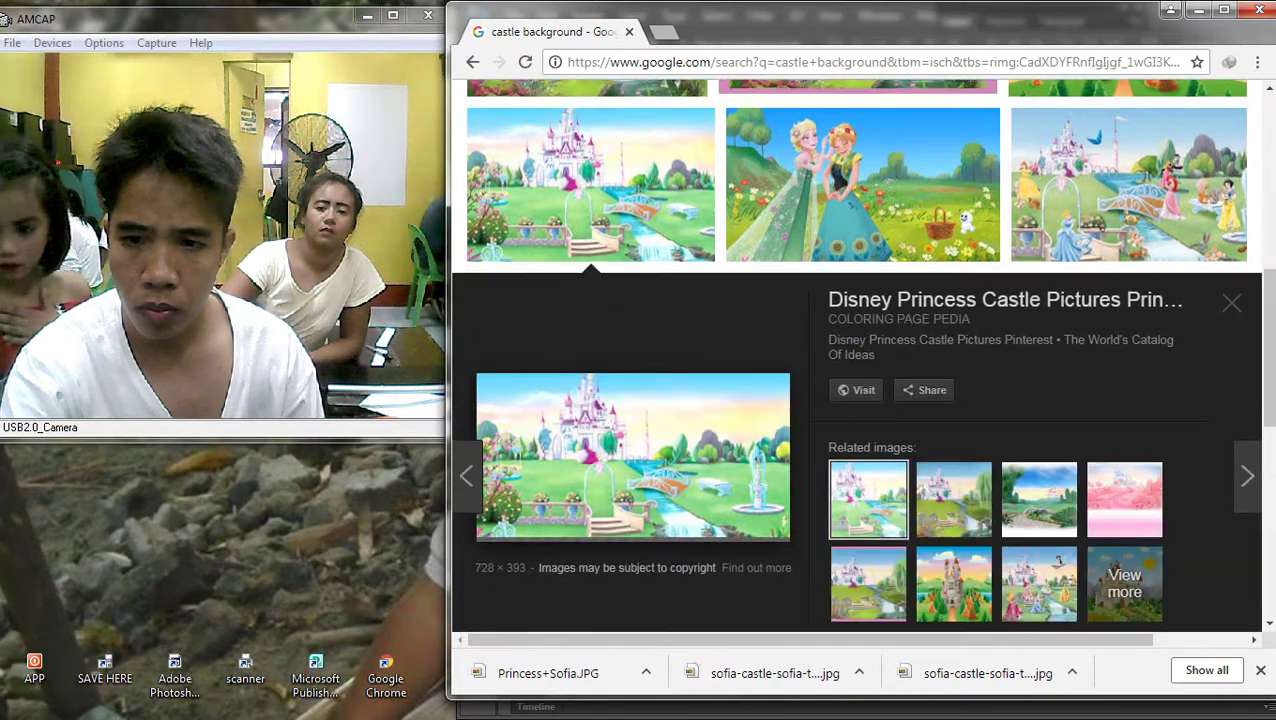
{"action": "scroll", "coordinate": [860, 350], "scroll_direction": "up", "scroll_amount": 3}
{"action": "left_click", "coordinate": [1128, 242]}
{"action": "left_click", "coordinate": [858, 140]}
{"action": "left_click", "coordinate": [1128, 150]}
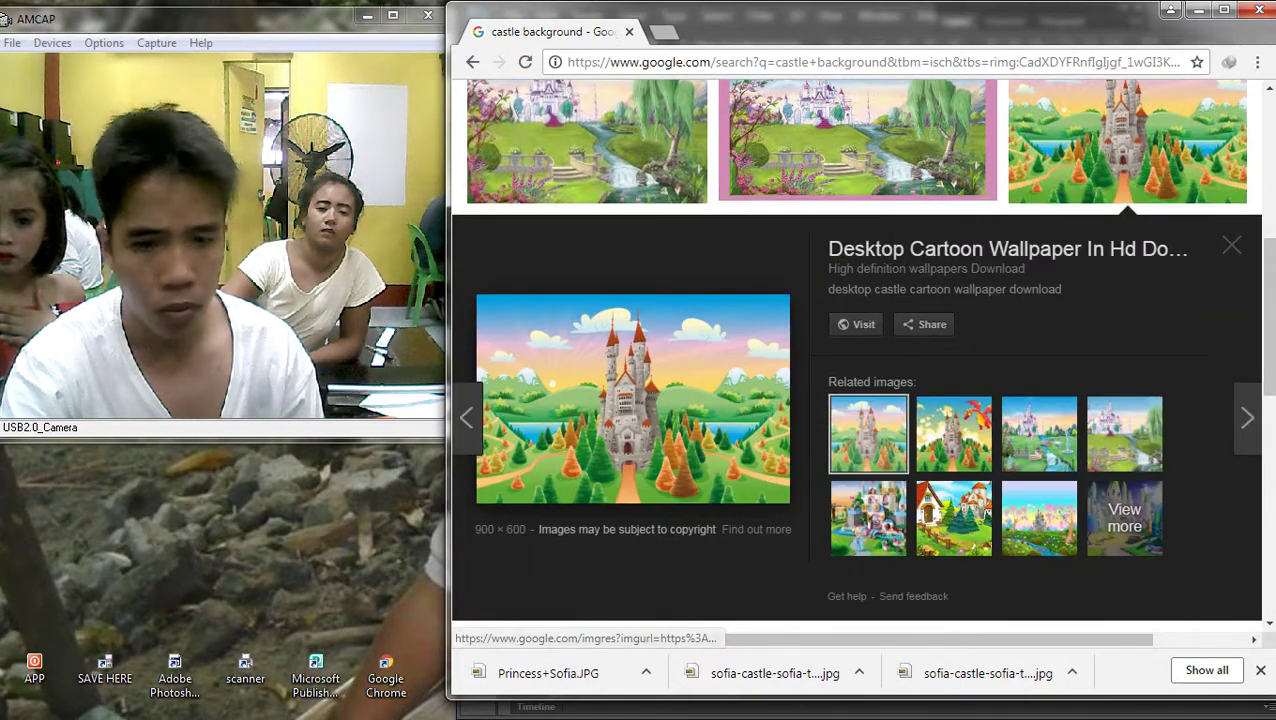
{"action": "left_click", "coordinate": [472, 61]}
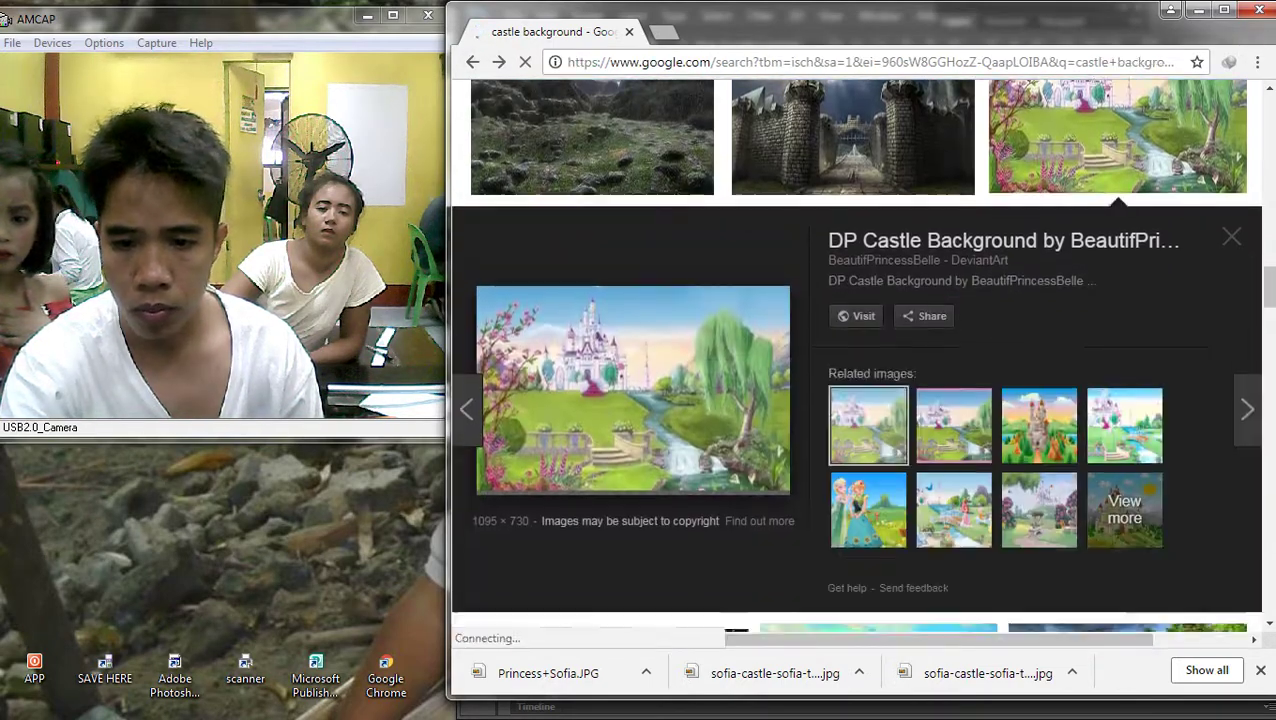
{"action": "scroll", "coordinate": [860, 380], "scroll_direction": "down", "scroll_amount": 10}
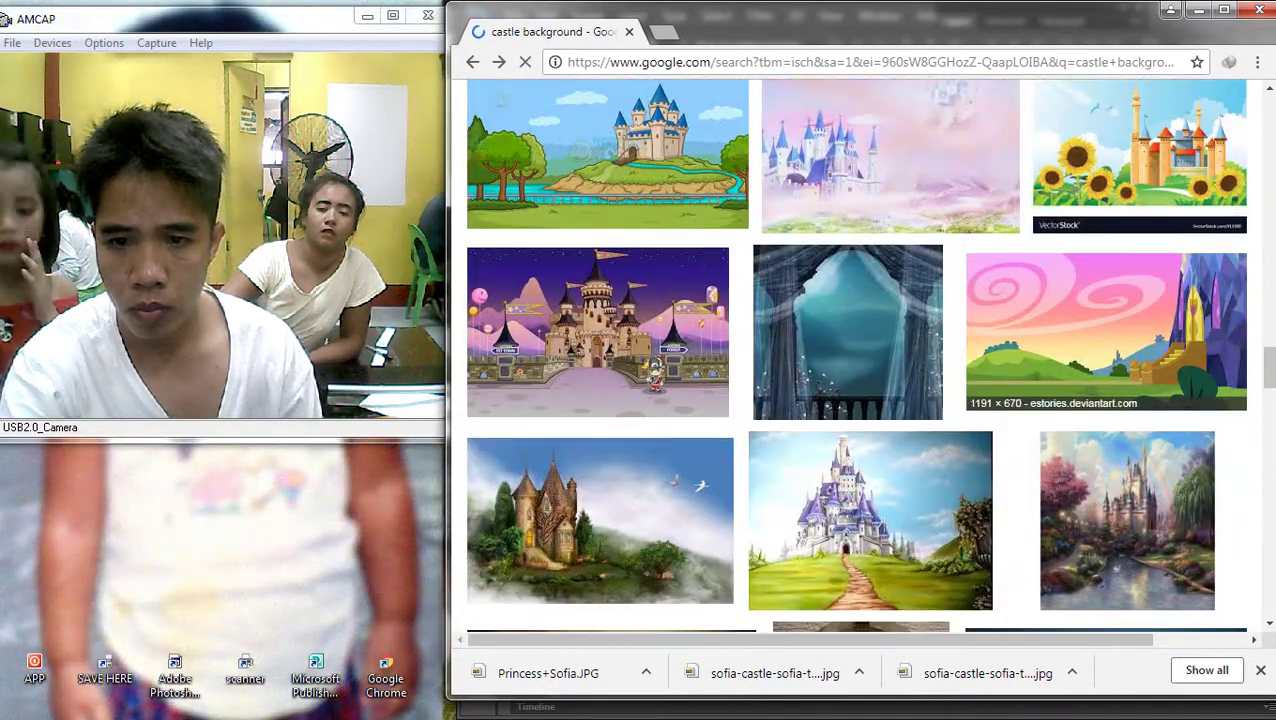
{"action": "left_click", "coordinate": [890, 155]}
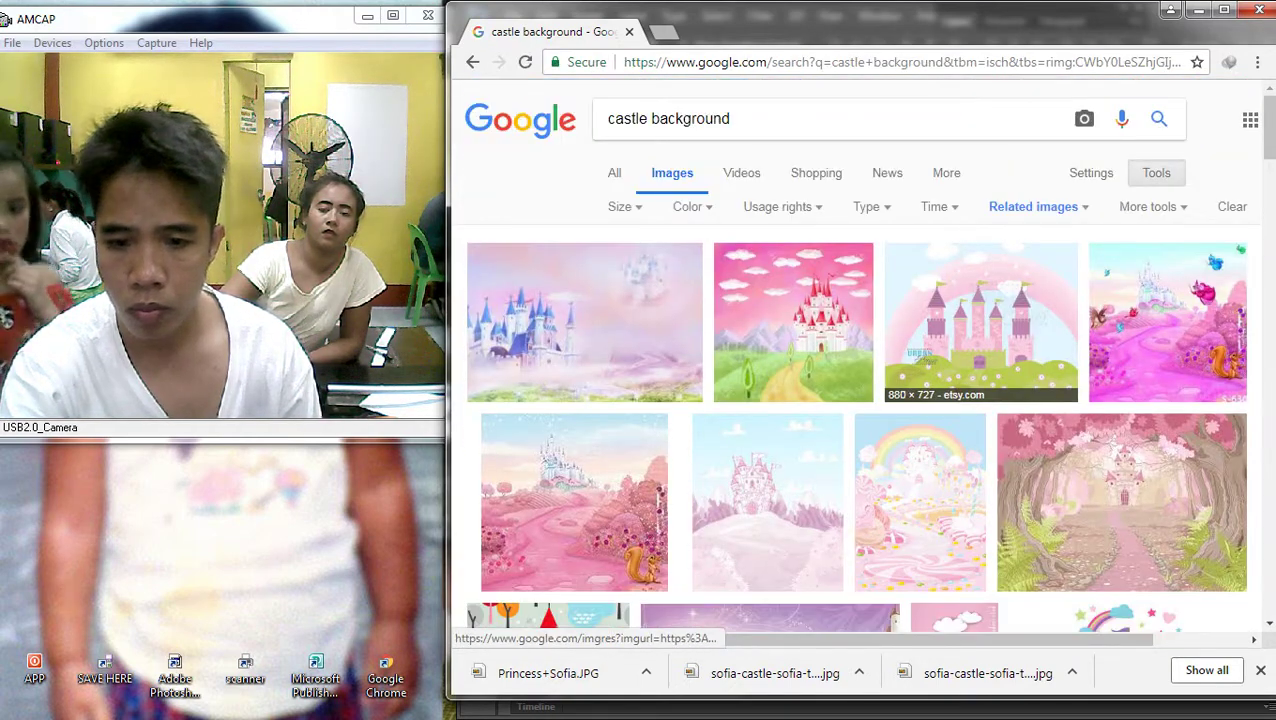
Preview the pink castle landscape, the squirrel castle, and the pastel blue castle images
{"action": "scroll", "coordinate": [1000, 400], "scroll_direction": "down", "scroll_amount": 3}
{"action": "scroll", "coordinate": [1000, 400], "scroll_direction": "down", "scroll_amount": 8}
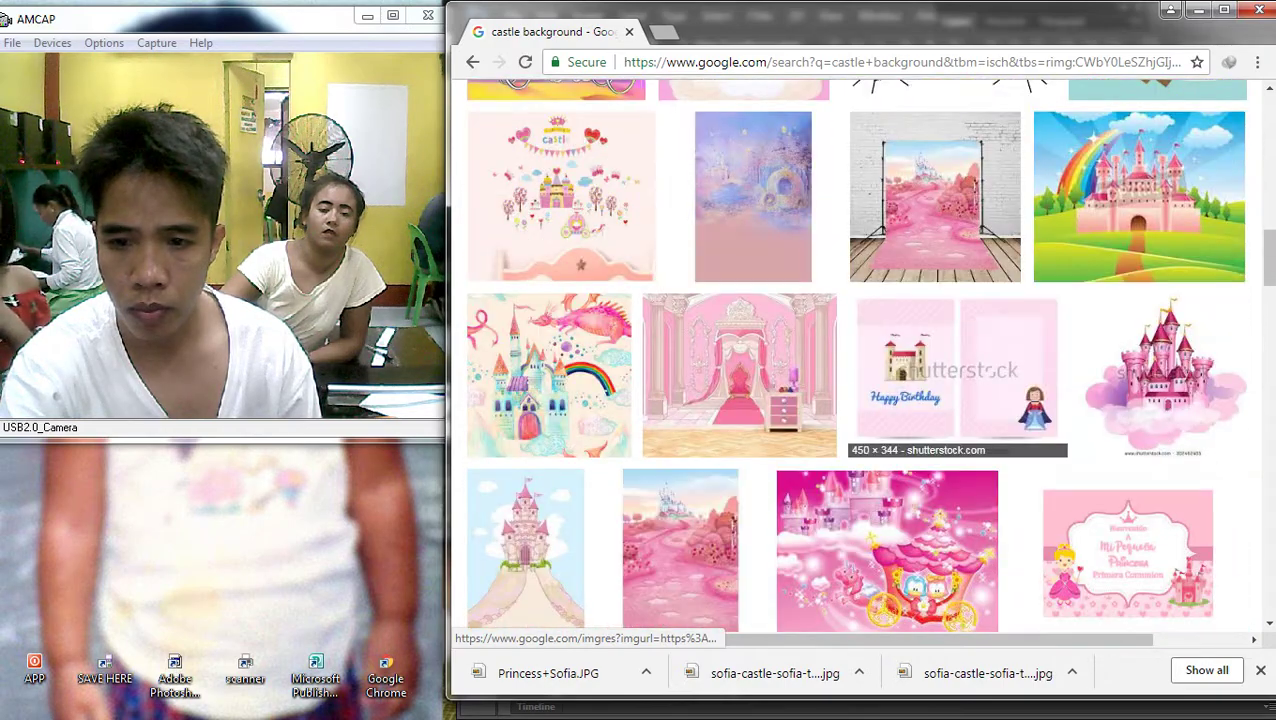
{"action": "scroll", "coordinate": [960, 400], "scroll_direction": "down", "scroll_amount": 4}
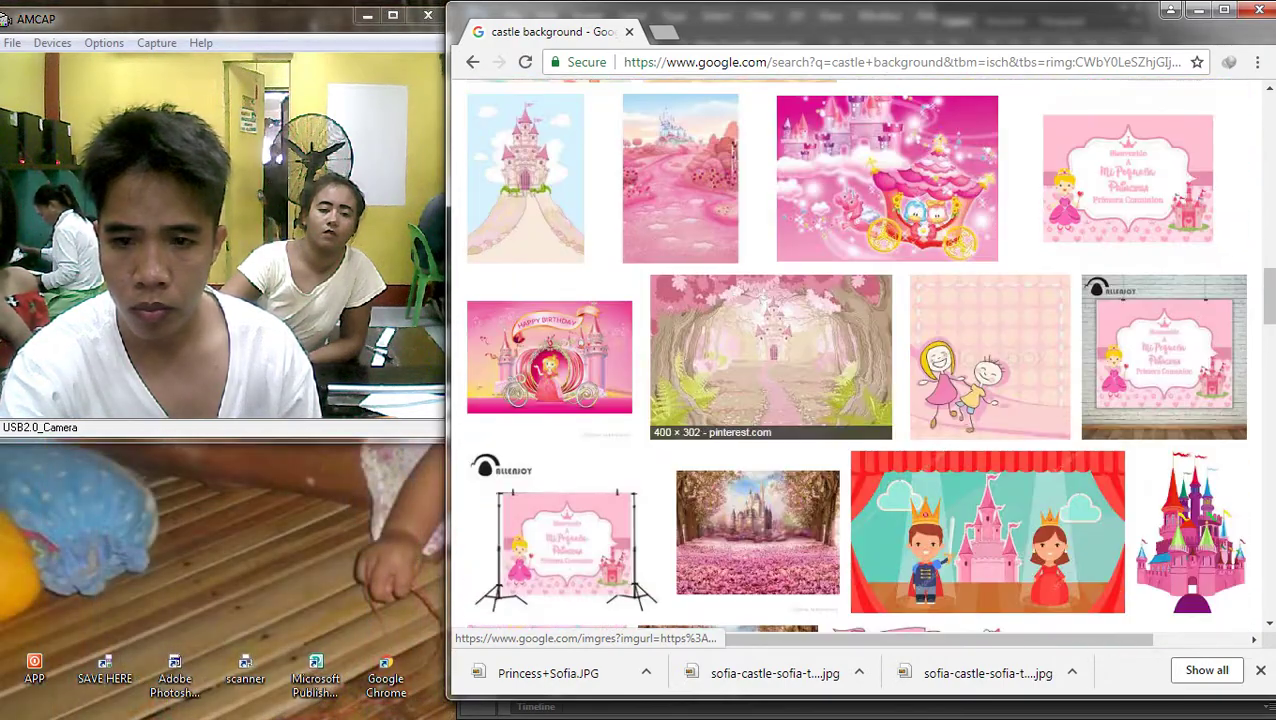
{"action": "scroll", "coordinate": [960, 400], "scroll_direction": "down", "scroll_amount": 3}
{"action": "scroll", "coordinate": [960, 400], "scroll_direction": "up", "scroll_amount": 3}
{"action": "scroll", "coordinate": [675, 300], "scroll_direction": "up", "scroll_amount": 2}
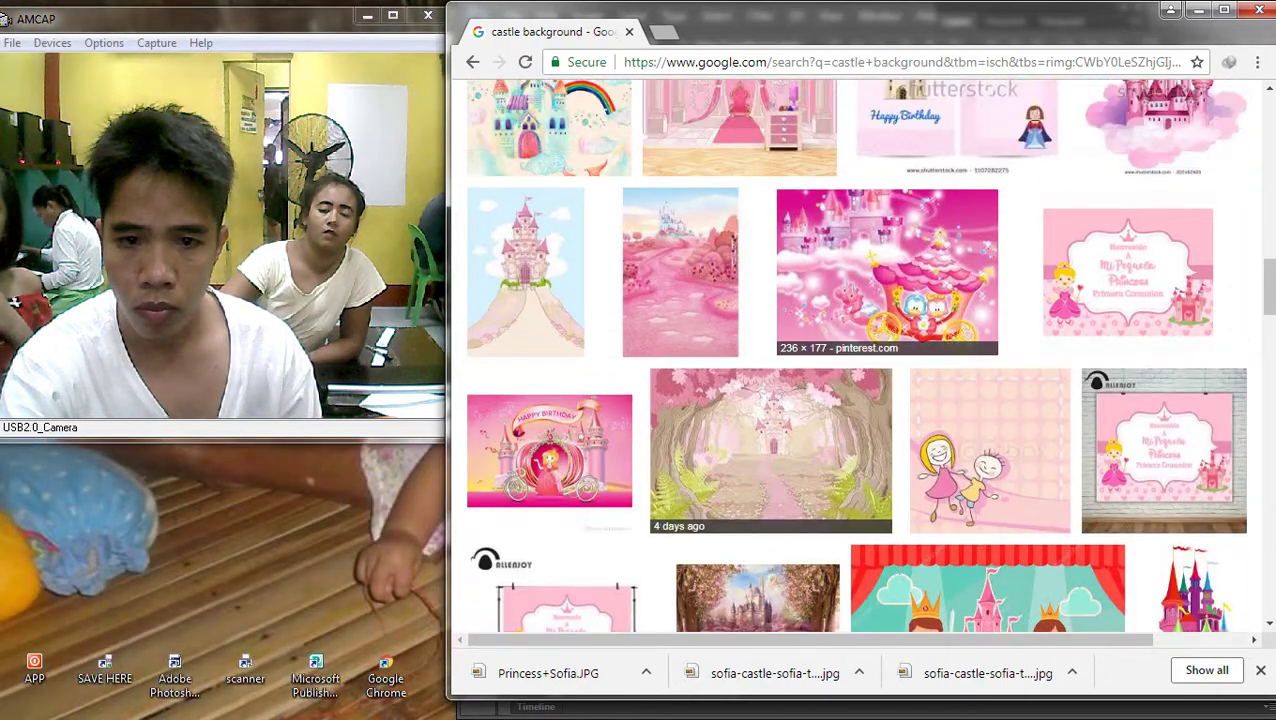
{"action": "left_click", "coordinate": [675, 262]}
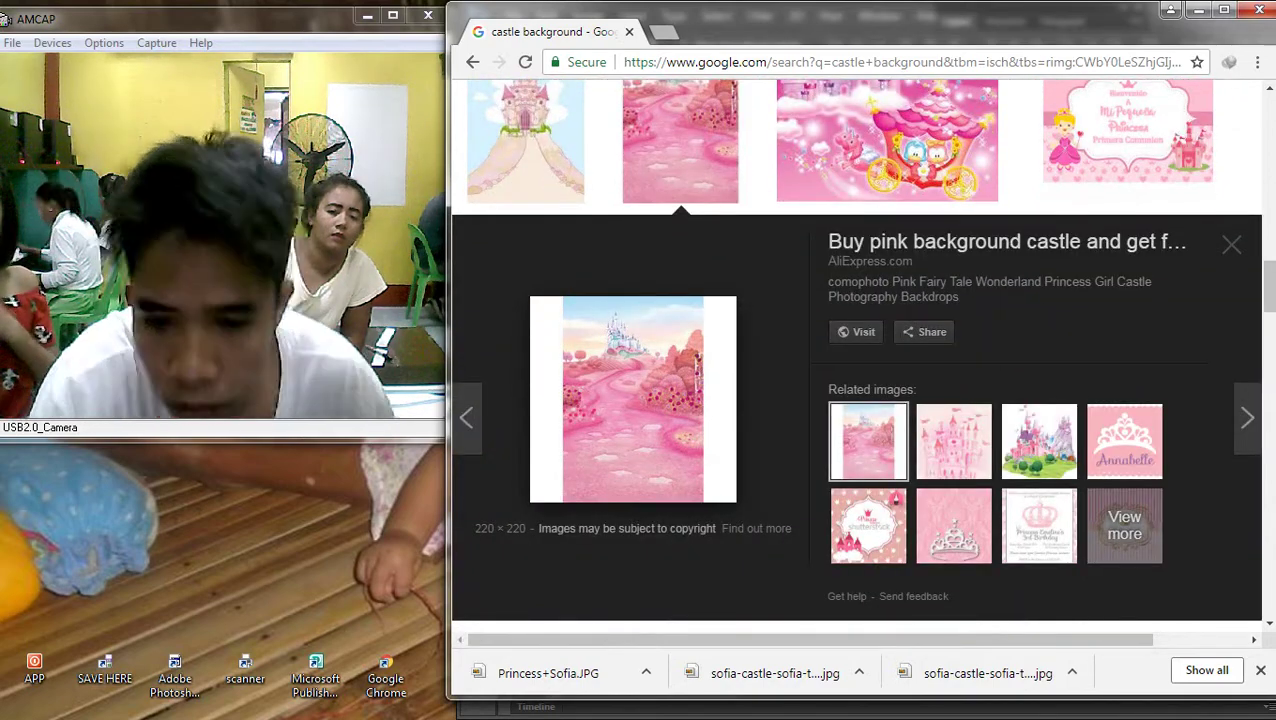
{"action": "key", "text": "Escape"}
{"action": "scroll", "coordinate": [675, 262], "scroll_direction": "up", "scroll_amount": 3}
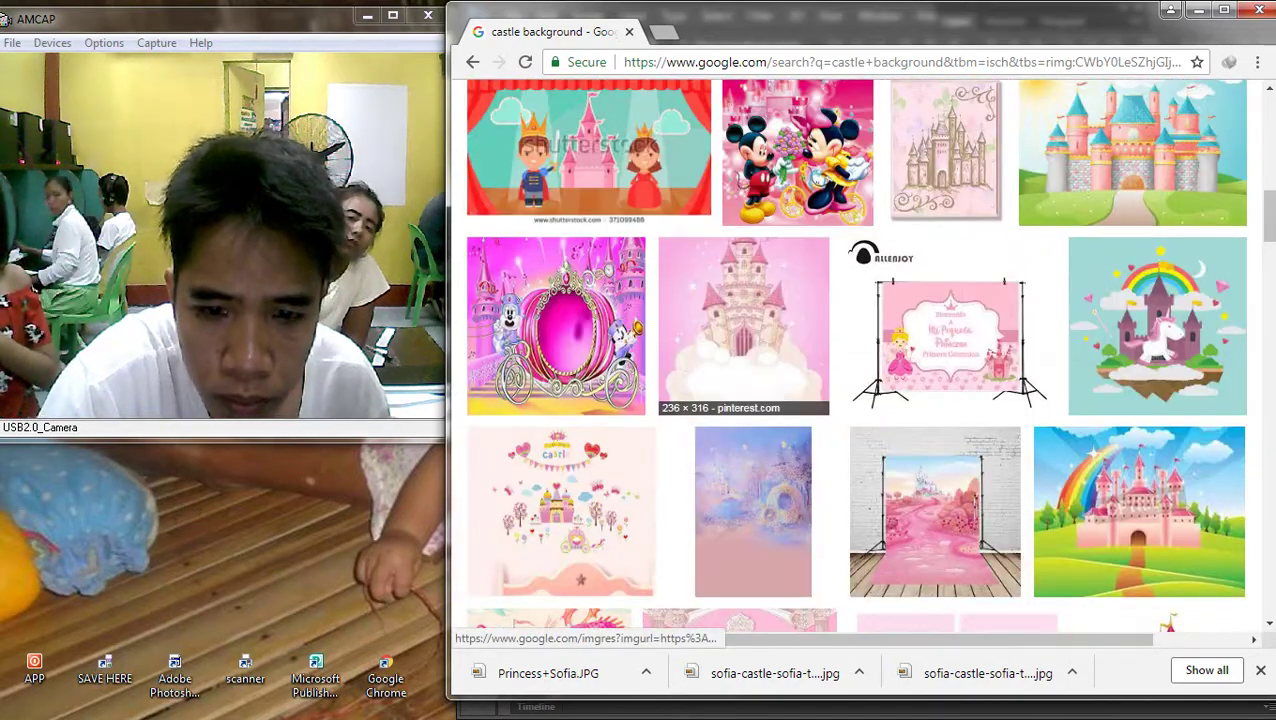
{"action": "scroll", "coordinate": [760, 340], "scroll_direction": "up", "scroll_amount": 4}
{"action": "scroll", "coordinate": [700, 340], "scroll_direction": "up", "scroll_amount": 1}
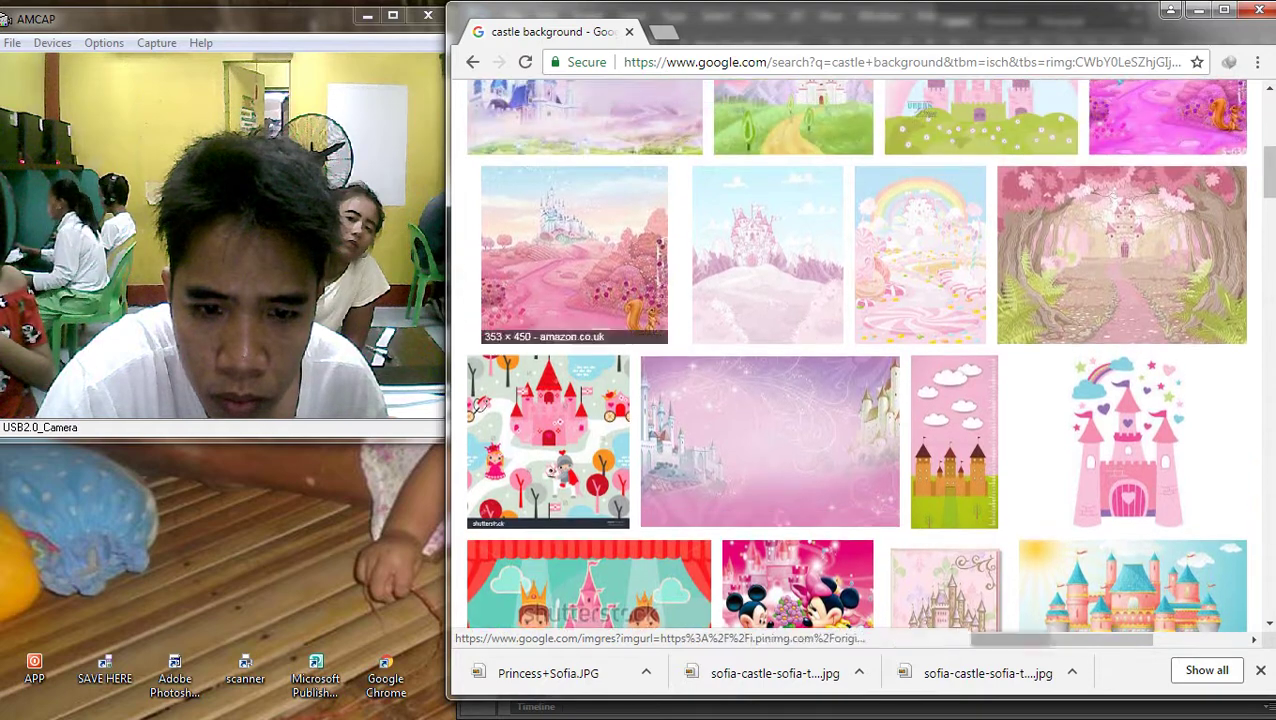
{"action": "left_click", "coordinate": [575, 240]}
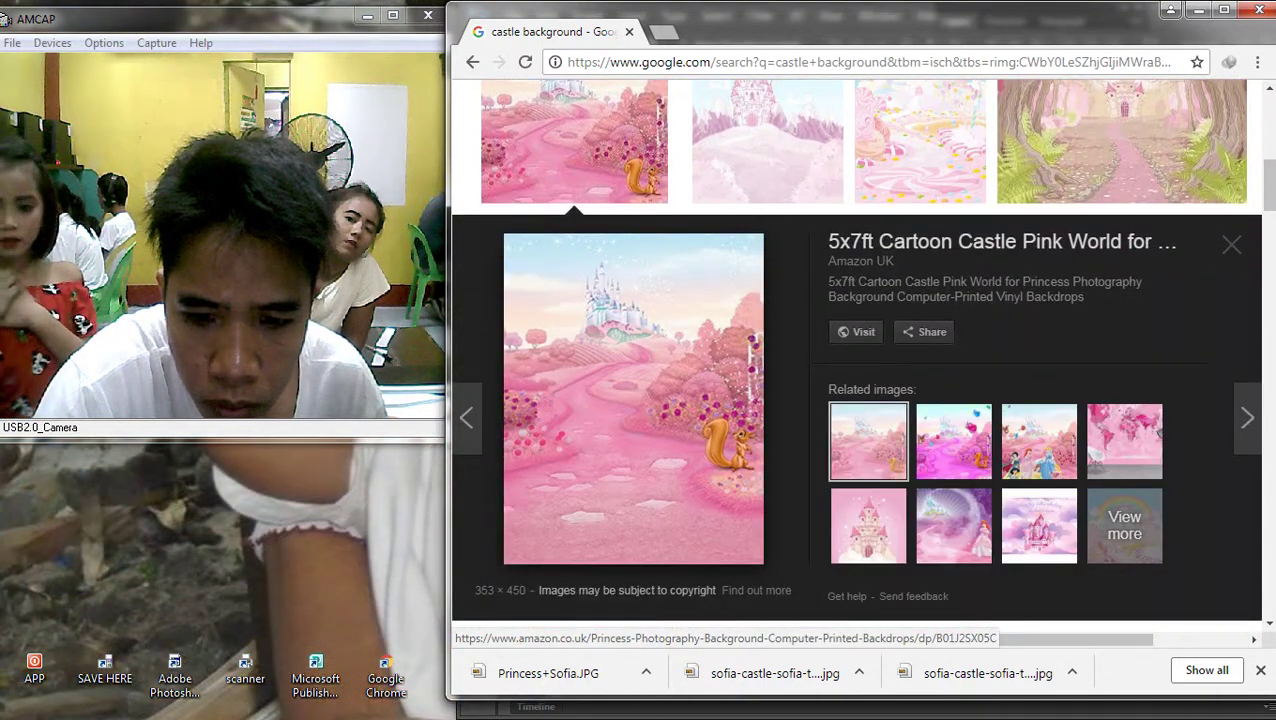
{"action": "scroll", "coordinate": [700, 300], "scroll_direction": "up", "scroll_amount": 4}
{"action": "left_click", "coordinate": [590, 300]}
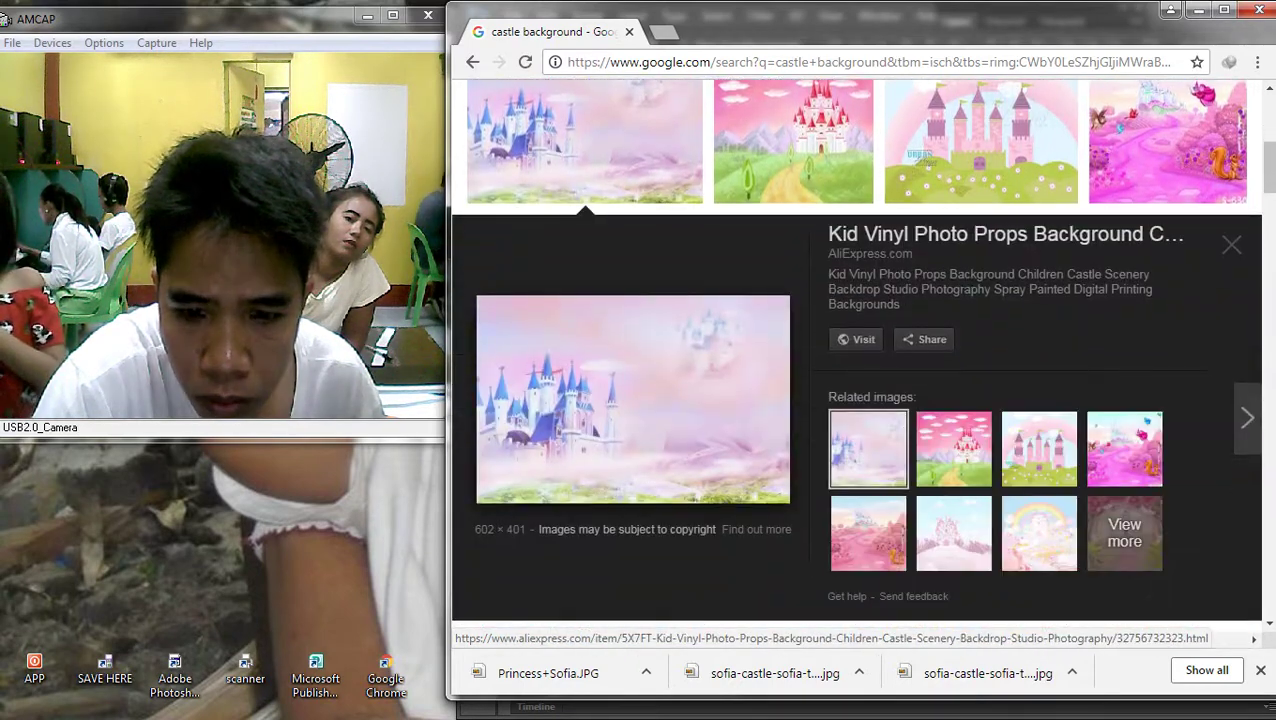
Save the pastel blue castle image to disk with Save image as
{"action": "right_click", "coordinate": [648, 344]}
{"action": "left_click", "coordinate": [700, 509]}
{"action": "key", "text": "Return"}
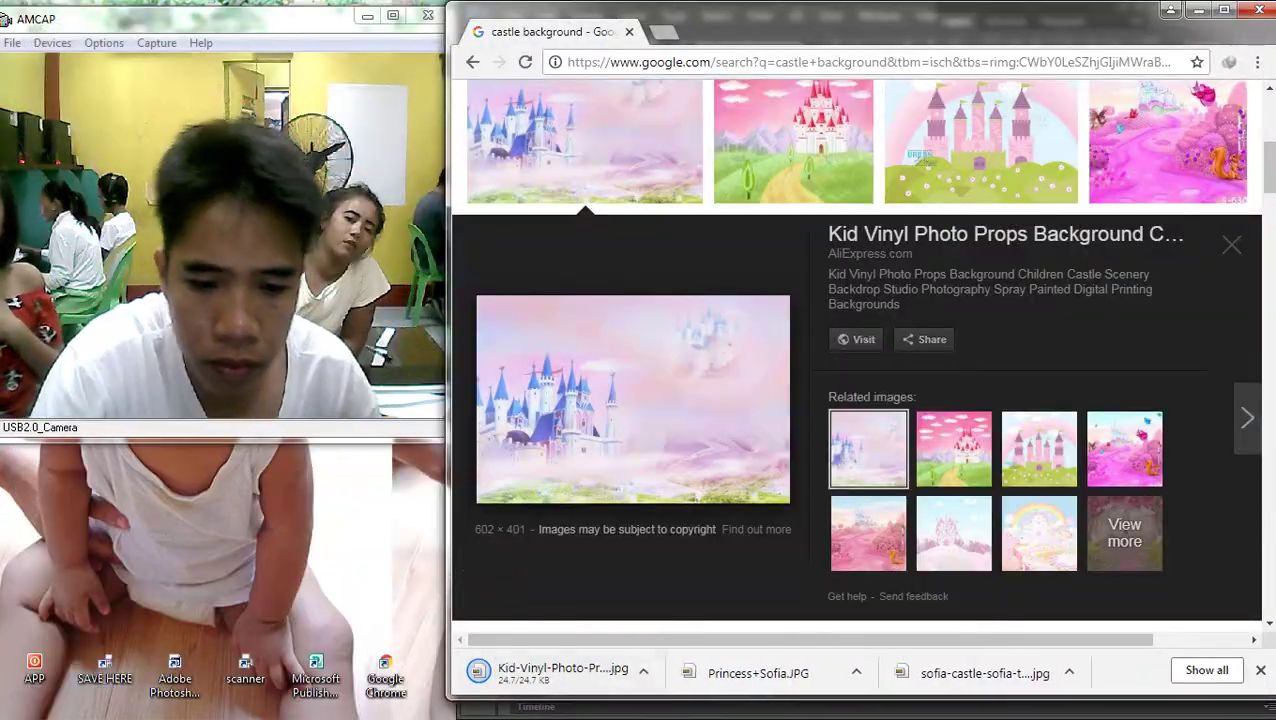
Drop the downloaded pastel castle into Untitled-1, nudge it left and up, and commit it
{"action": "left_click_drag", "start_coordinate": [560, 673], "coordinate": [1270, 289]}
{"action": "left_click_drag", "start_coordinate": [1250, 172], "coordinate": [1074, 528]}
{"action": "left_click_drag", "start_coordinate": [947, 457], "coordinate": [923, 428]}
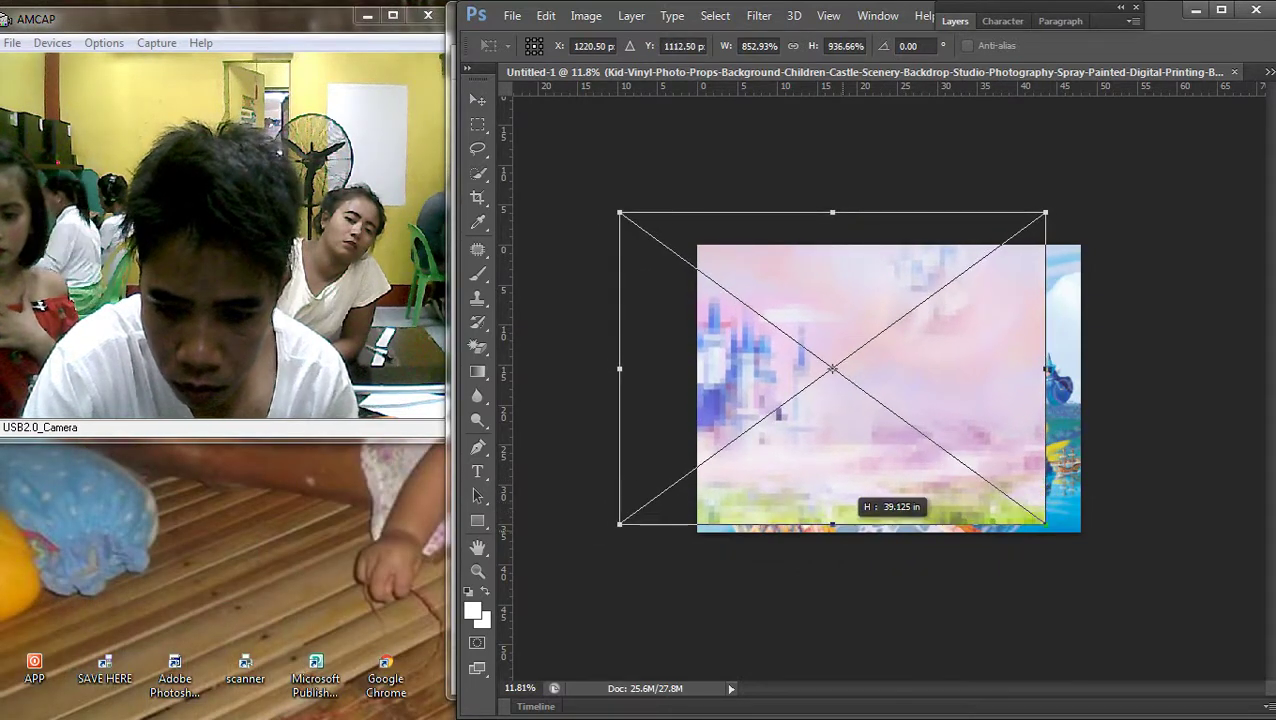
{"action": "key", "text": "Return"}
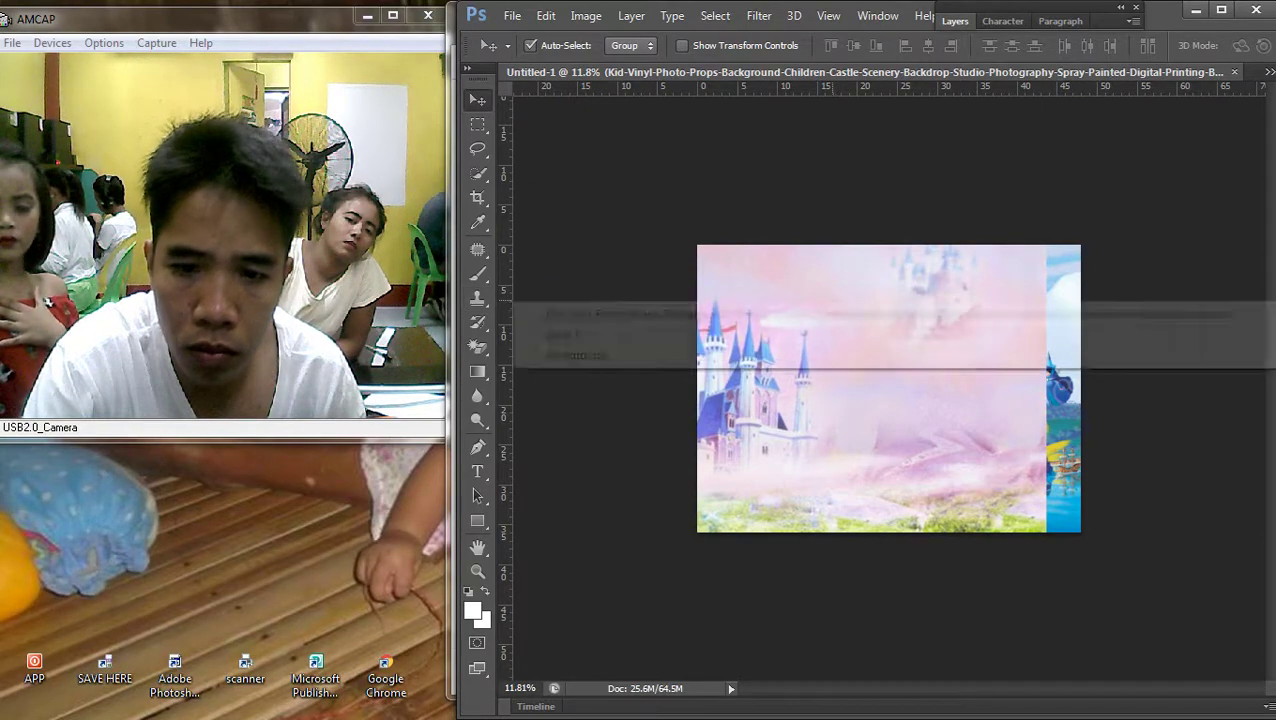
{"action": "left_click", "coordinate": [631, 16]}
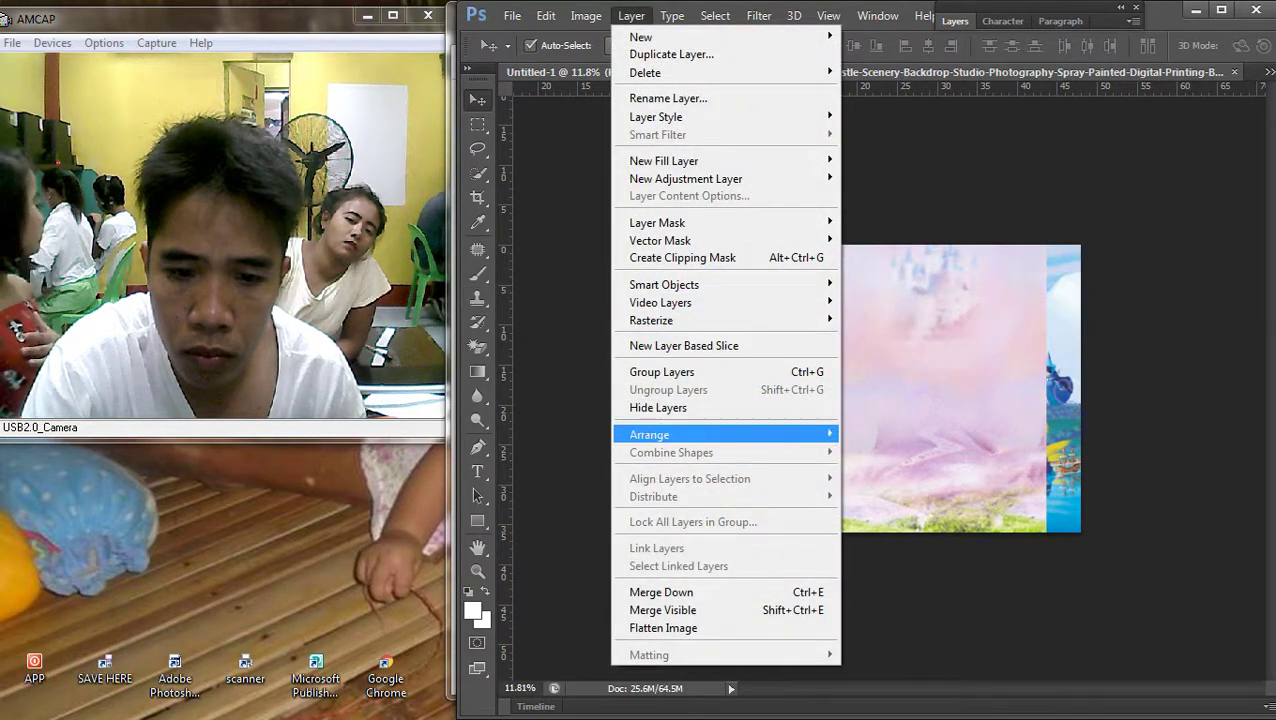
Send the pastel castle layer to the back, behind the Sofia castle picture
{"action": "mouse_move", "coordinate": [680, 433]}
{"action": "left_click", "coordinate": [895, 487]}
{"action": "scroll", "coordinate": [889, 388], "scroll_direction": "up", "scroll_amount": 1}
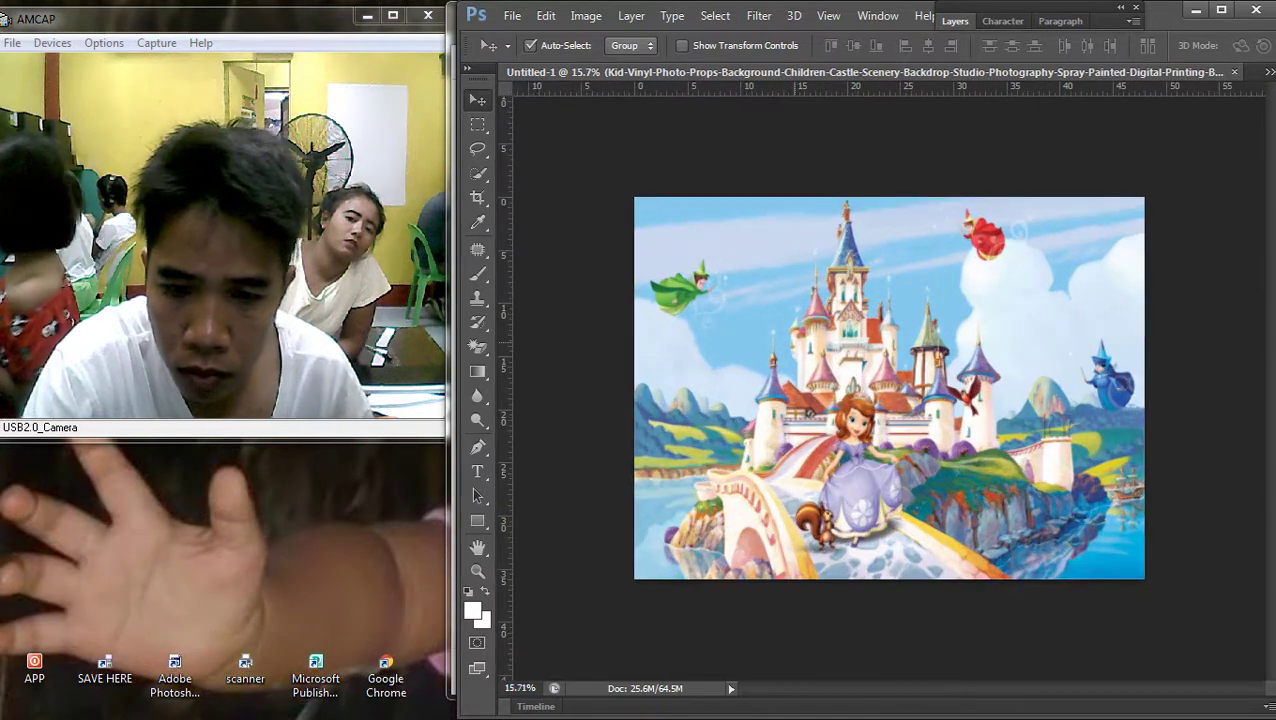
Switch to the plain Eraser and set its size to 900 px
{"action": "left_click", "coordinate": [477, 346]}
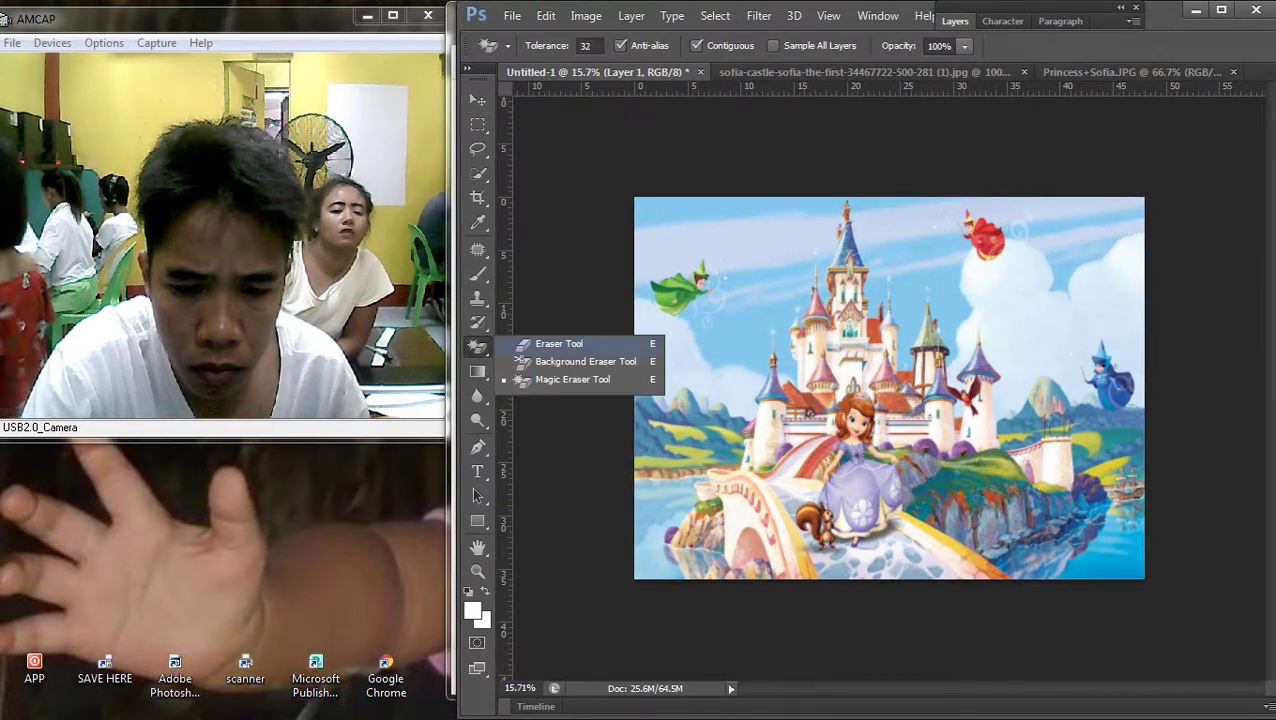
{"action": "left_click", "coordinate": [559, 343]}
{"action": "right_click", "coordinate": [677, 300]}
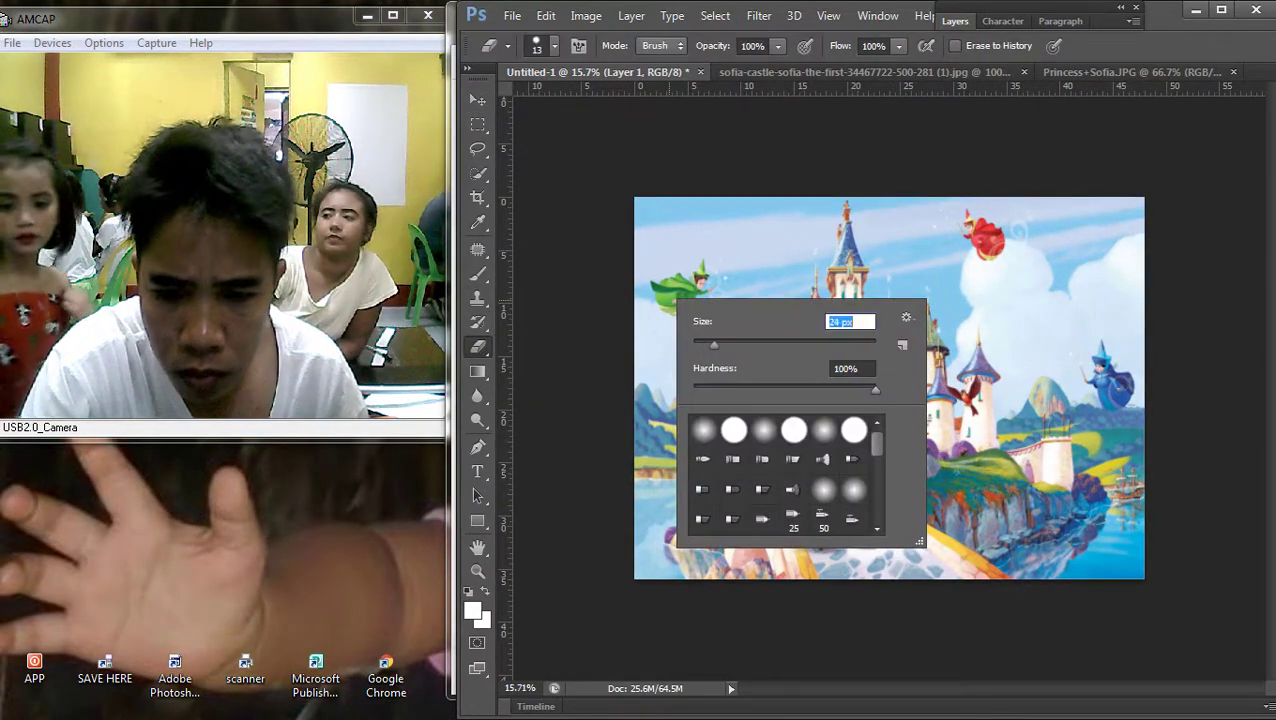
{"action": "key", "text": "Escape"}
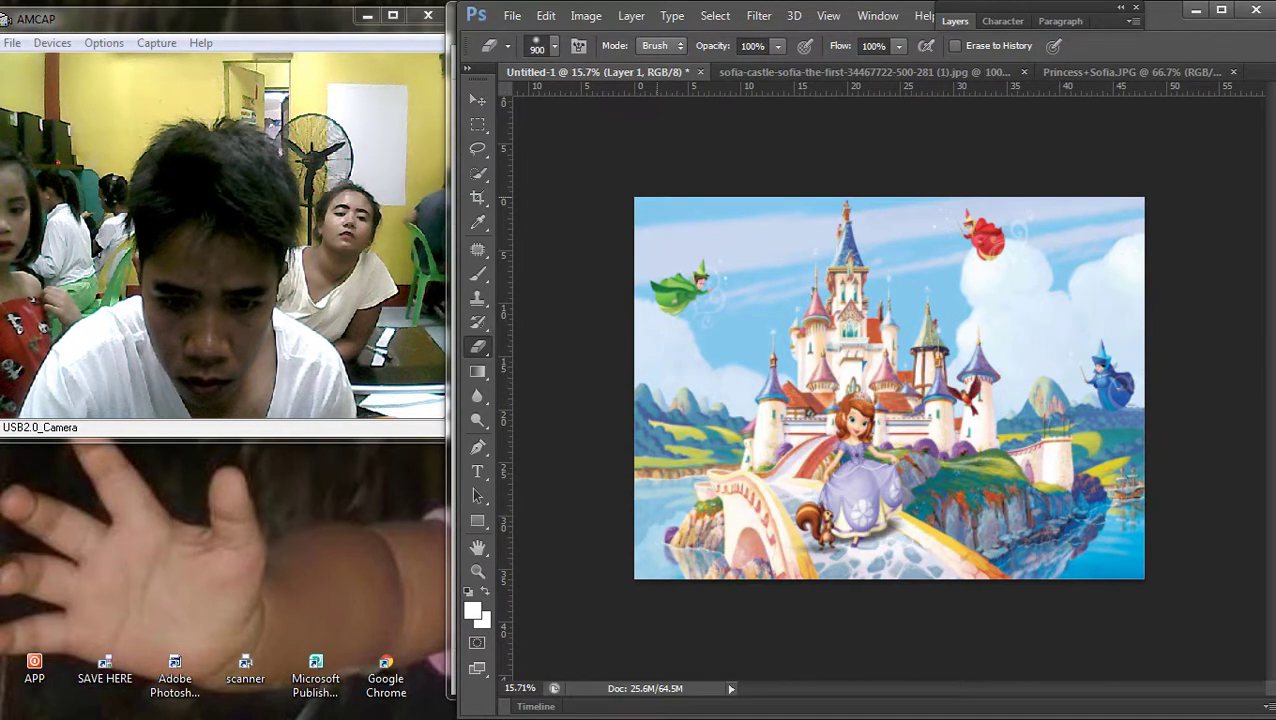
Make Layer 1 active and erase its left edge so the blue towers show through
{"action": "key", "text": "F7"}
{"action": "left_click", "coordinate": [1060, 155]}
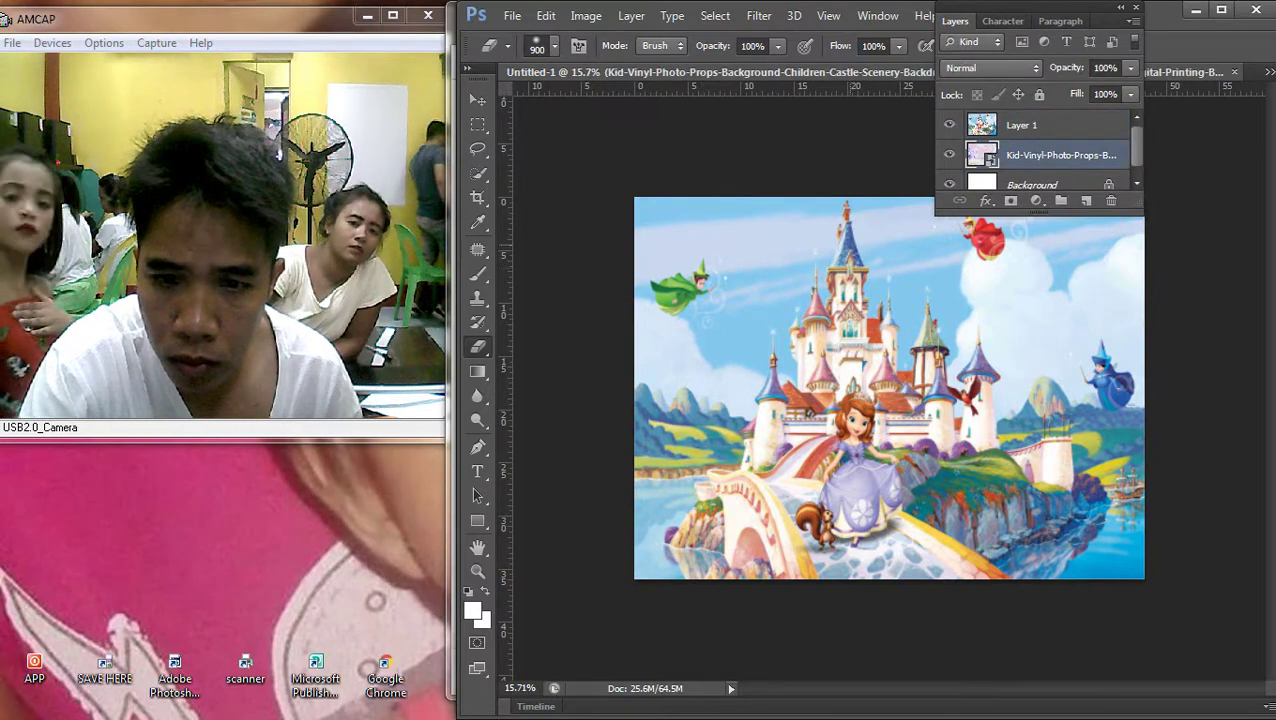
{"action": "left_click", "coordinate": [1022, 125]}
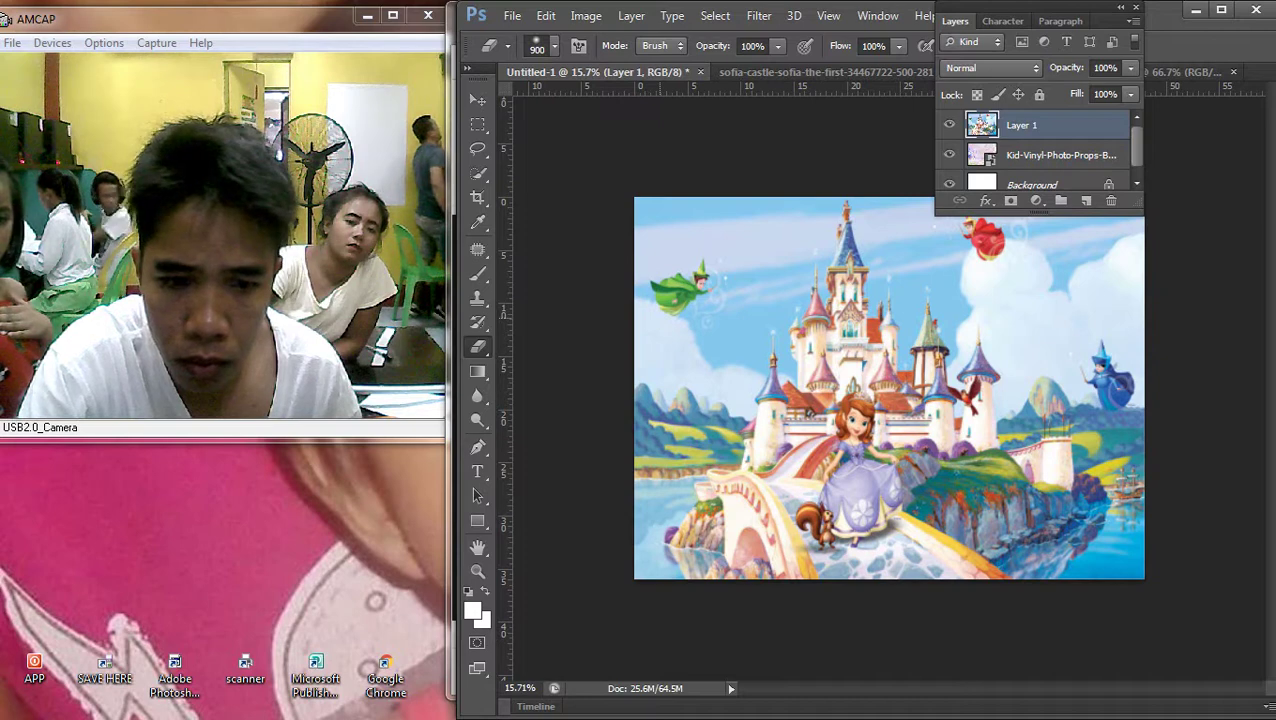
{"action": "left_click", "coordinate": [645, 328]}
{"action": "left_click", "coordinate": [724, 304]}
{"action": "left_click", "coordinate": [705, 250]}
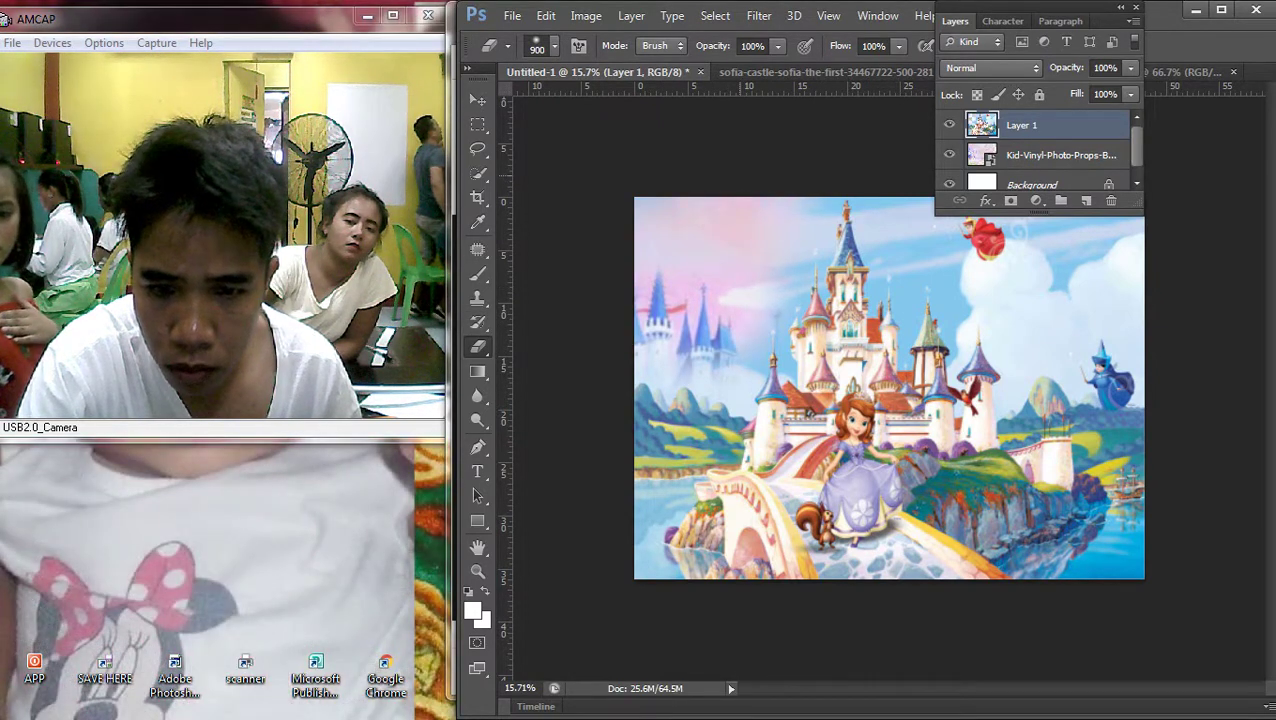
{"action": "left_click", "coordinate": [680, 428]}
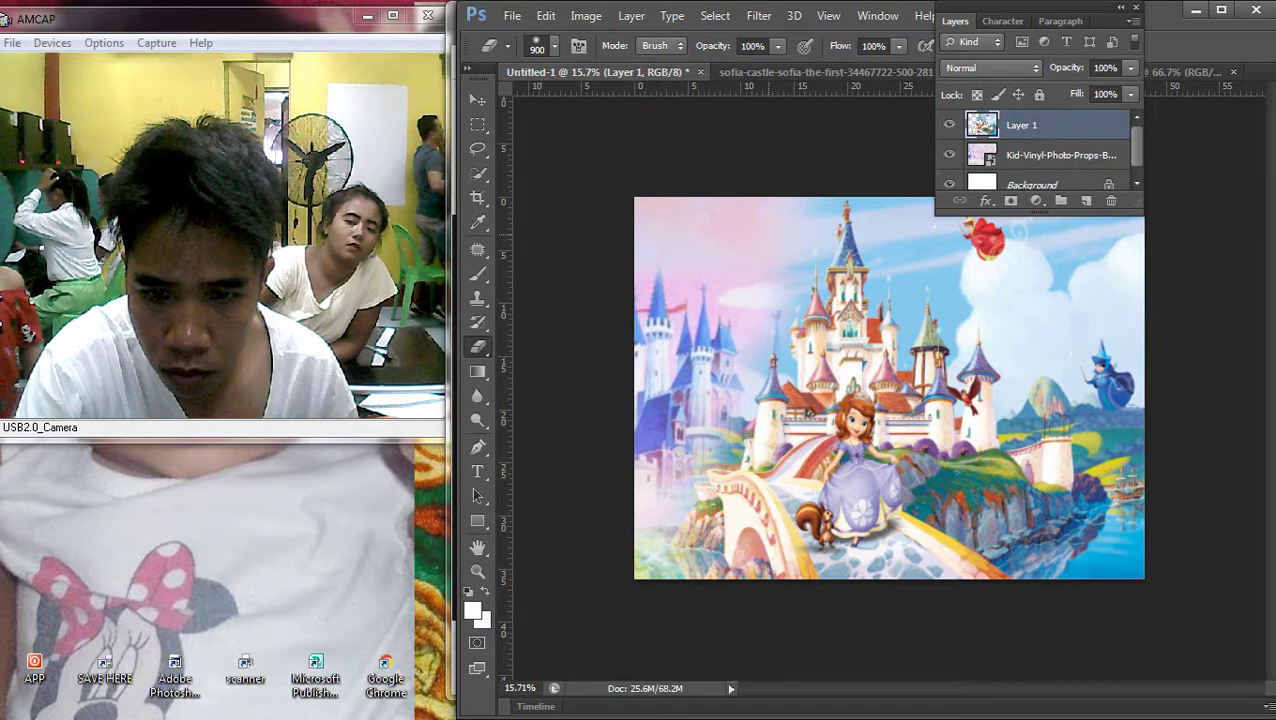
Alt-drag a duplicate of the pastel castle layer, then reselect Layer 1
{"action": "key", "text": "ctrl+minus"}
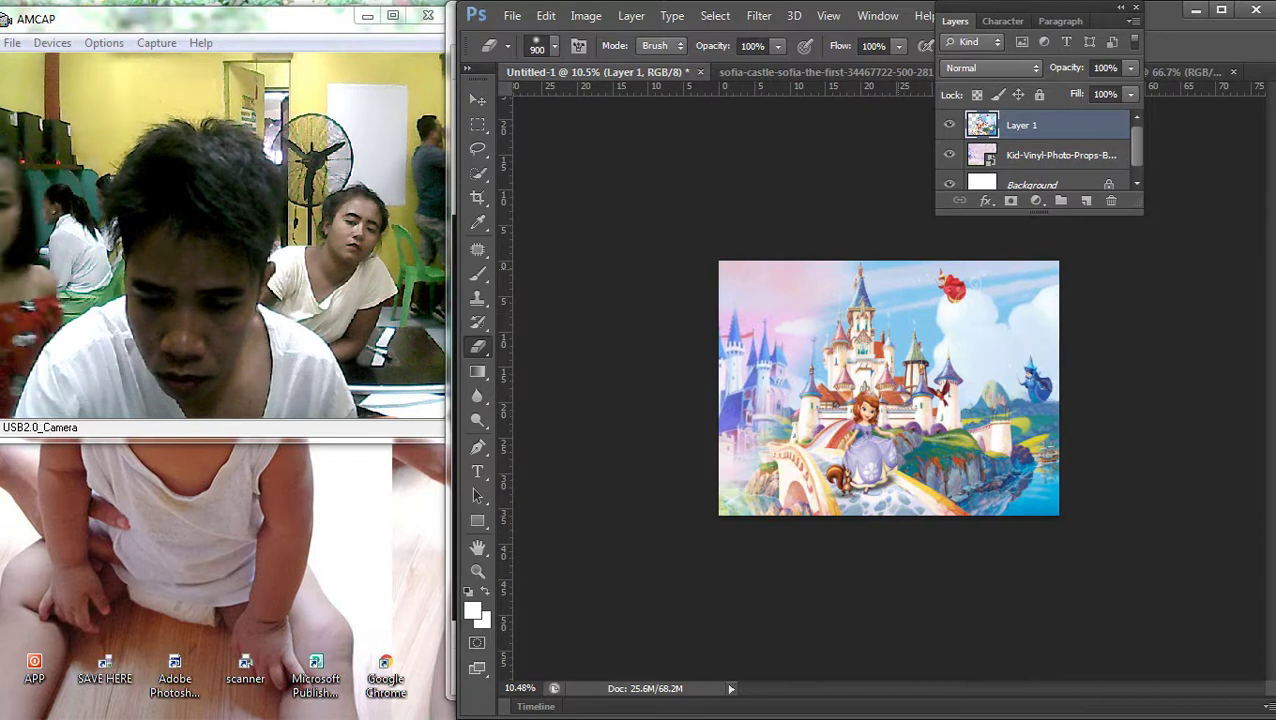
{"action": "key", "text": "v"}
{"action": "left_click_drag", "start_coordinate": [745, 272], "coordinate": [1019, 256]}
{"action": "scroll", "coordinate": [891, 393], "scroll_direction": "down", "scroll_amount": 1}
{"action": "right_click", "coordinate": [890, 330]}
{"action": "left_click", "coordinate": [890, 340]}
{"action": "scroll", "coordinate": [889, 389], "scroll_direction": "up", "scroll_amount": 1}
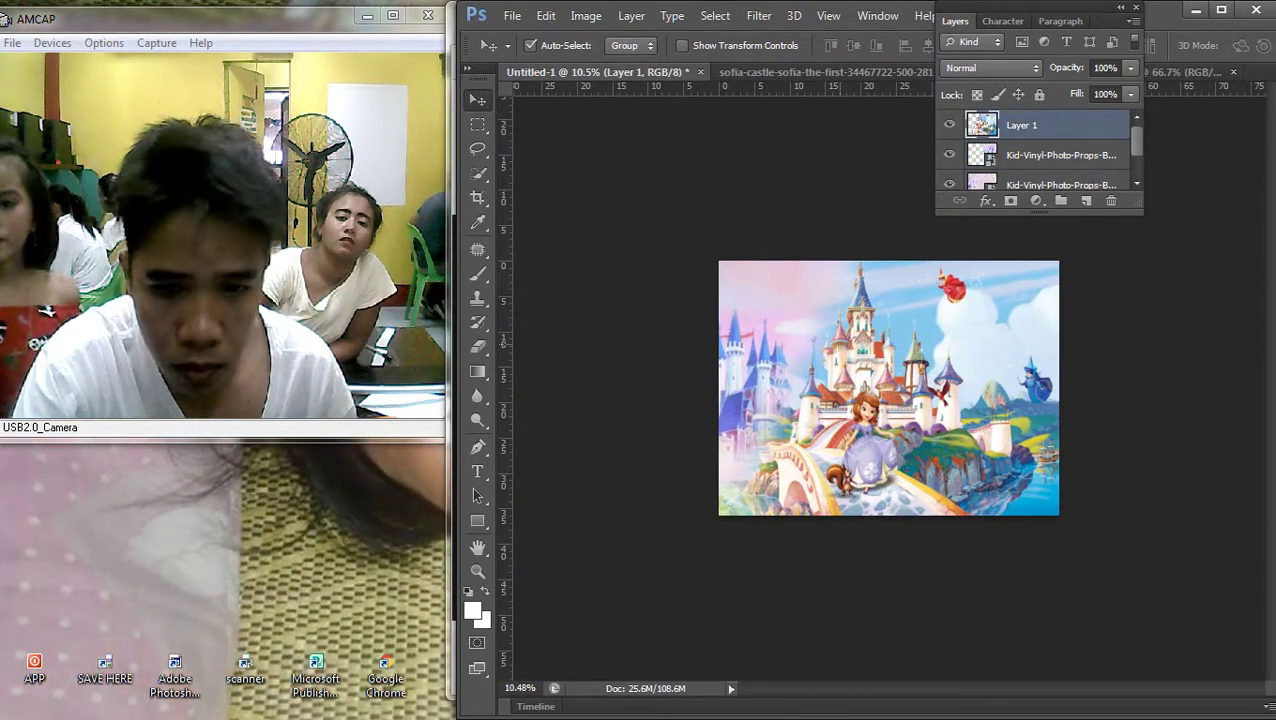
{"action": "left_click", "coordinate": [1250, 26]}
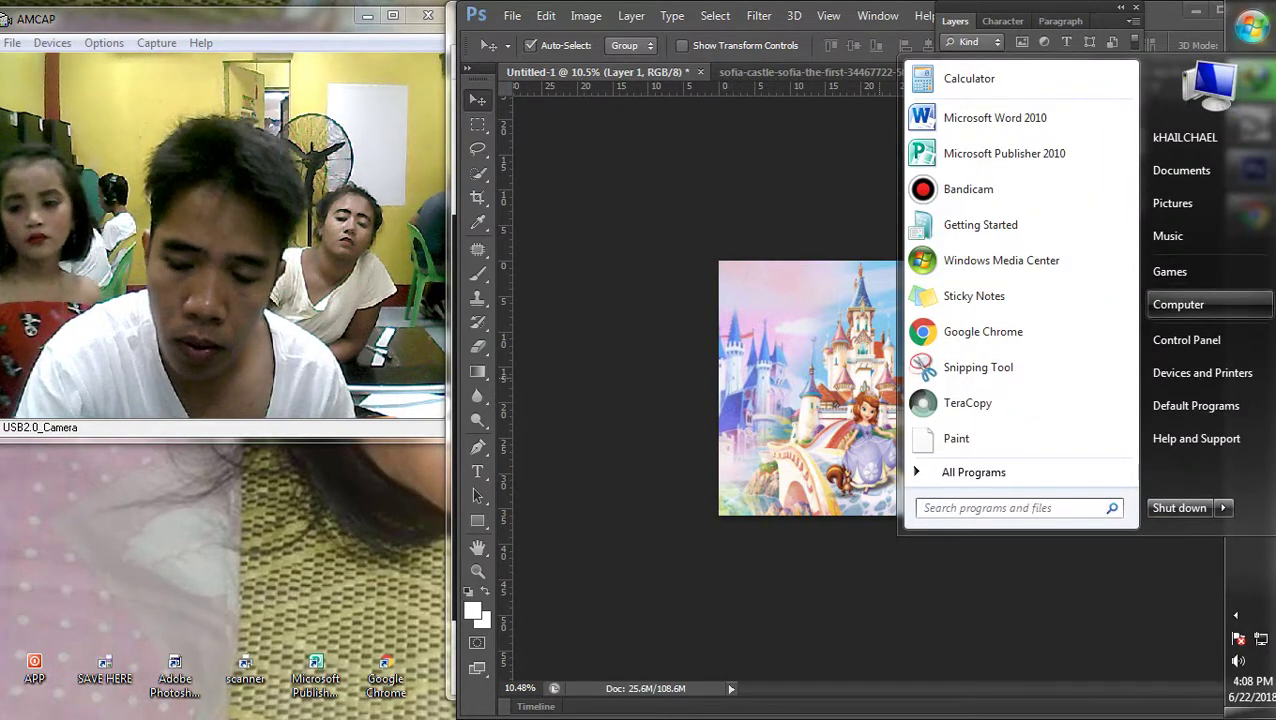
Open a new Computer window and size it to full height at the top right
{"action": "left_click", "coordinate": [1180, 304]}
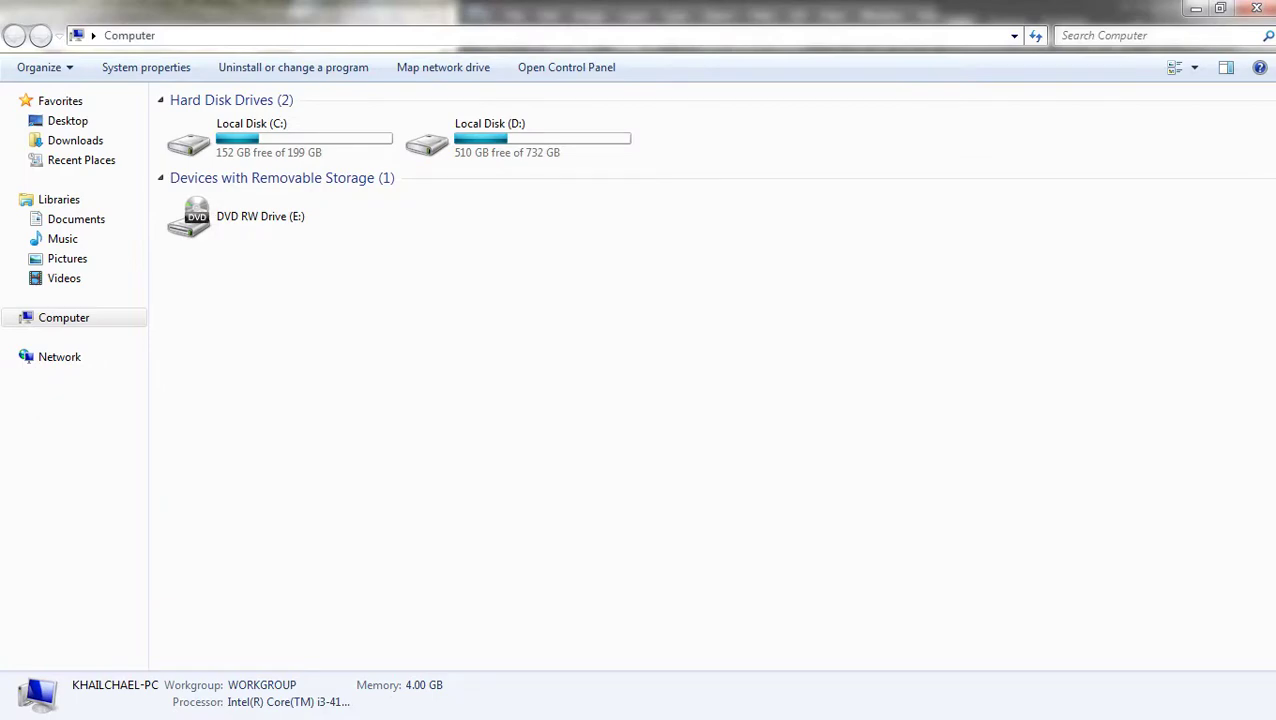
{"action": "key", "text": "ctrl+n"}
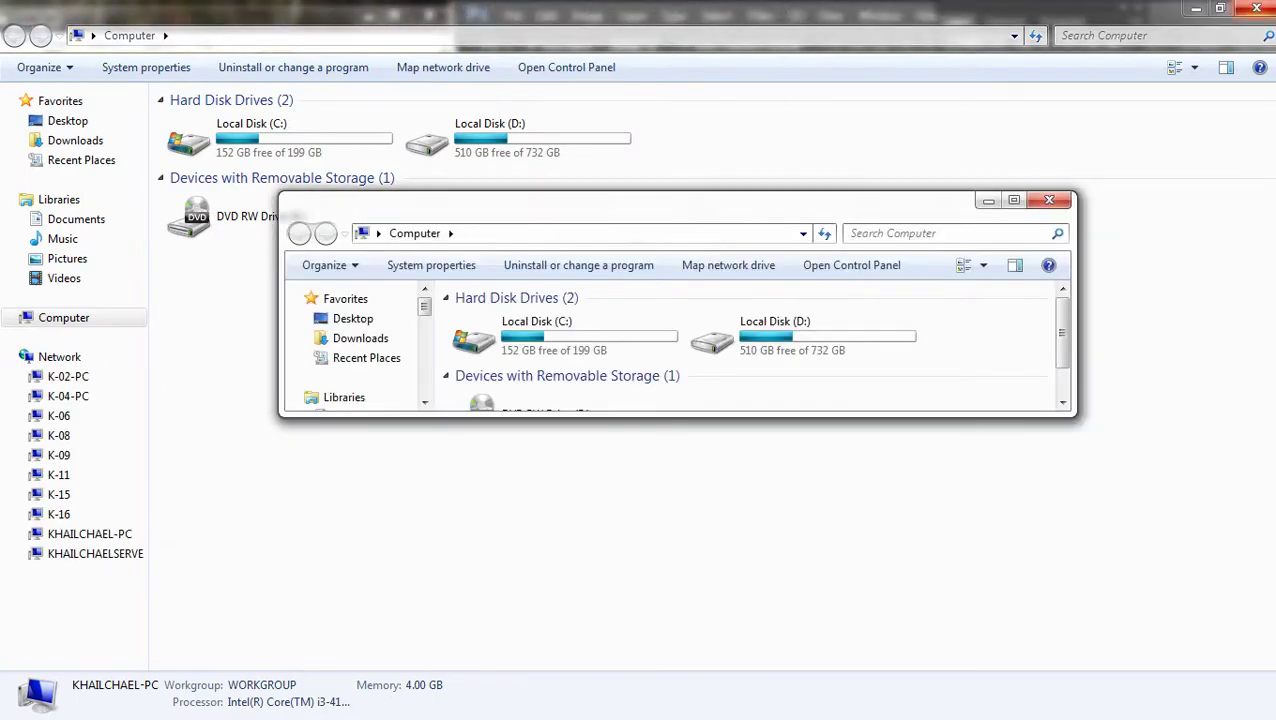
{"action": "left_click", "coordinate": [1256, 8]}
{"action": "left_click_drag", "start_coordinate": [650, 200], "coordinate": [822, 10]}
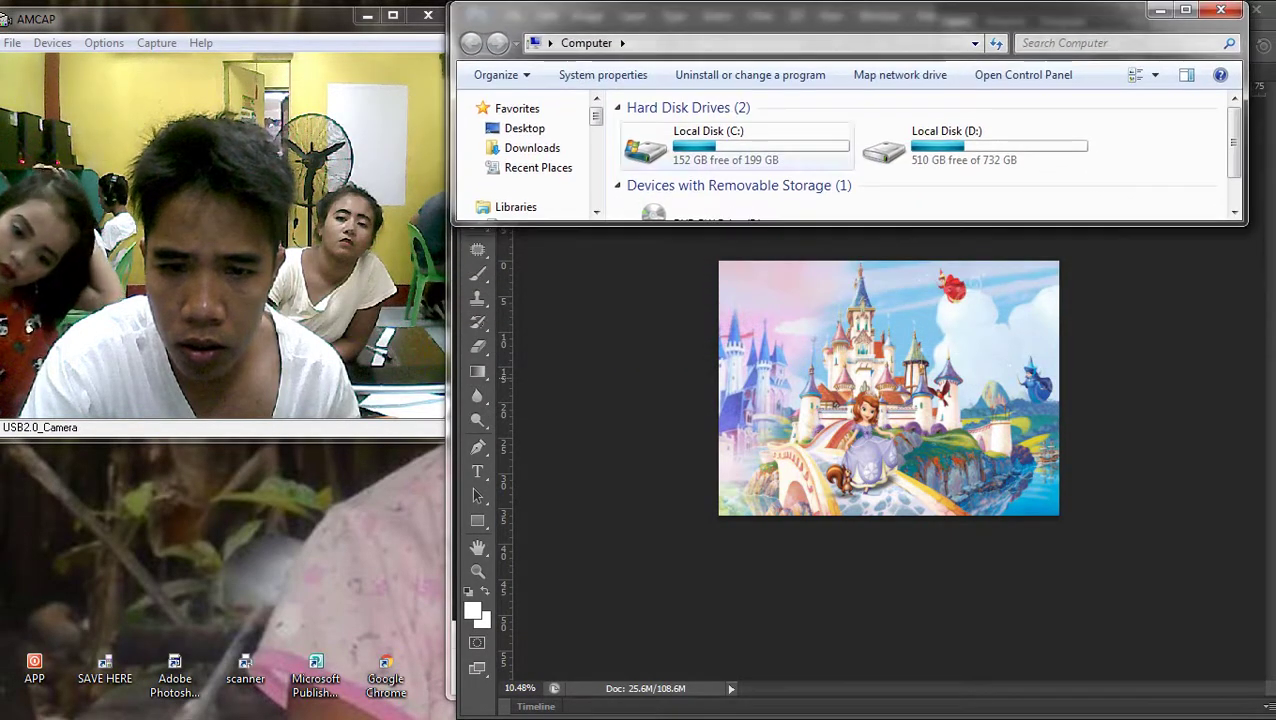
{"action": "left_click_drag", "start_coordinate": [850, 224], "coordinate": [850, 716]}
Open the Users share on network computer K-09 and select jj.doc
{"action": "left_click", "coordinate": [515, 462]}
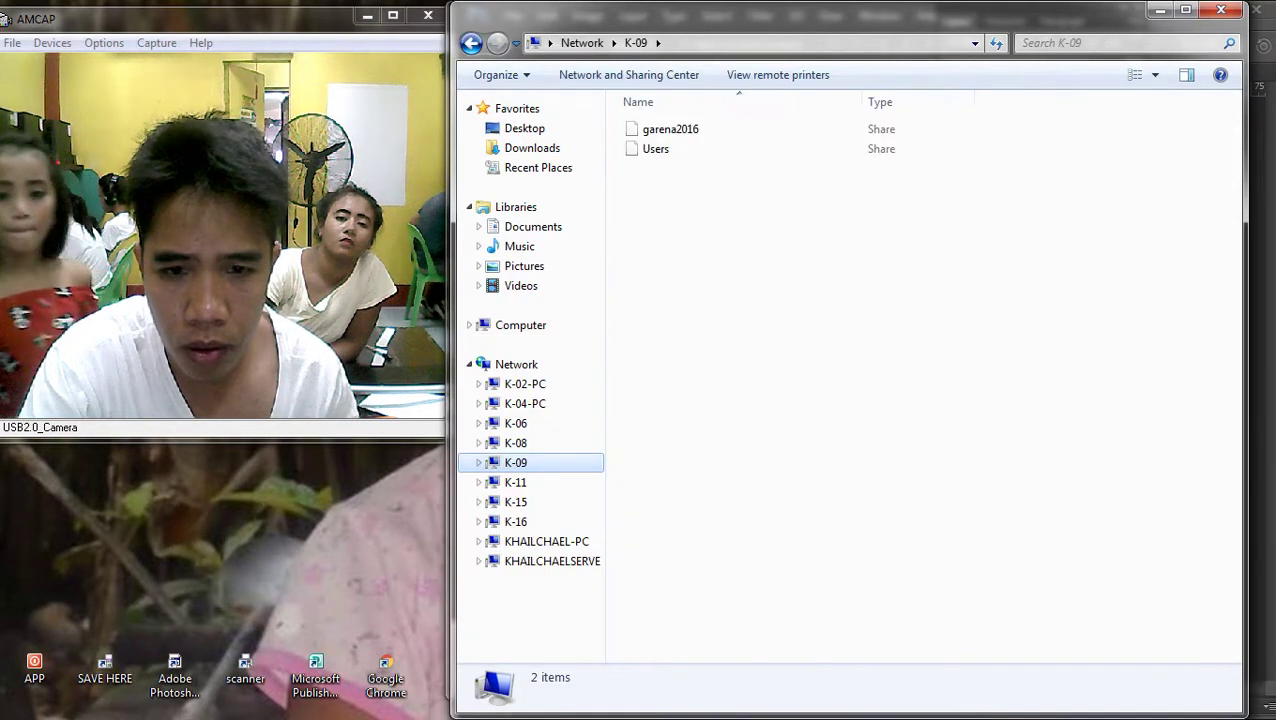
{"action": "left_click", "coordinate": [656, 149]}
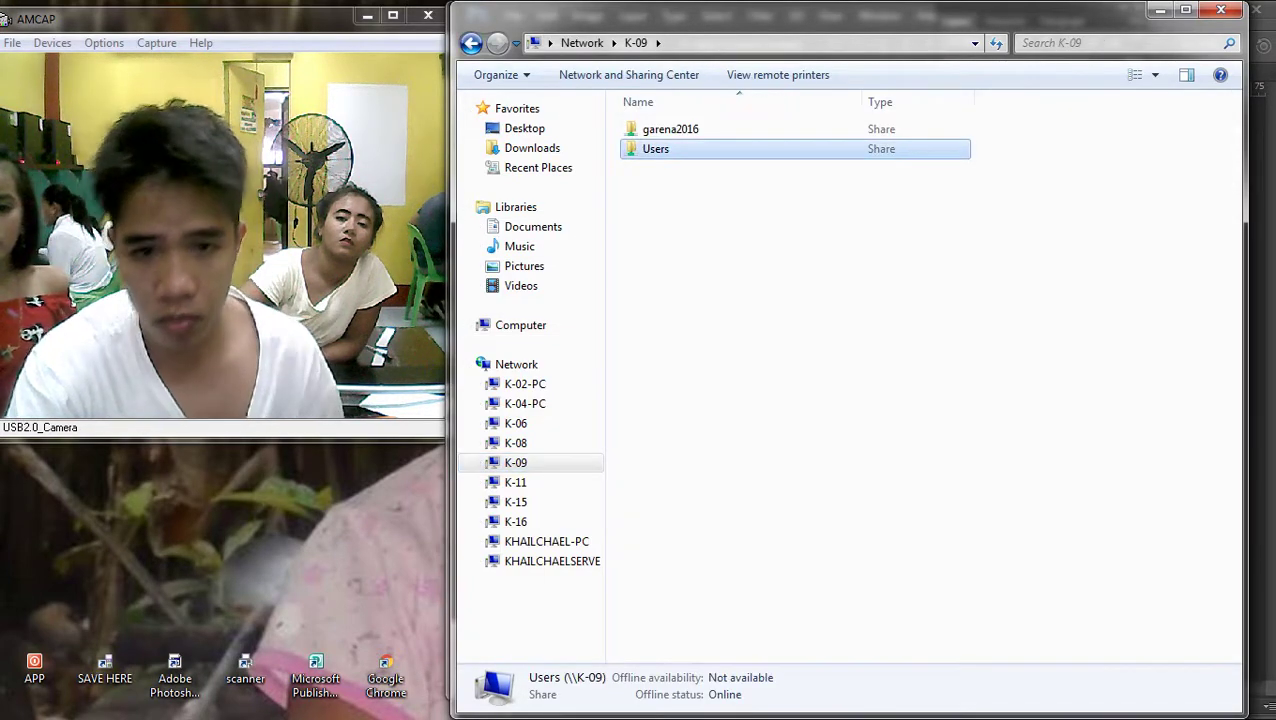
{"action": "key", "text": "Return"}
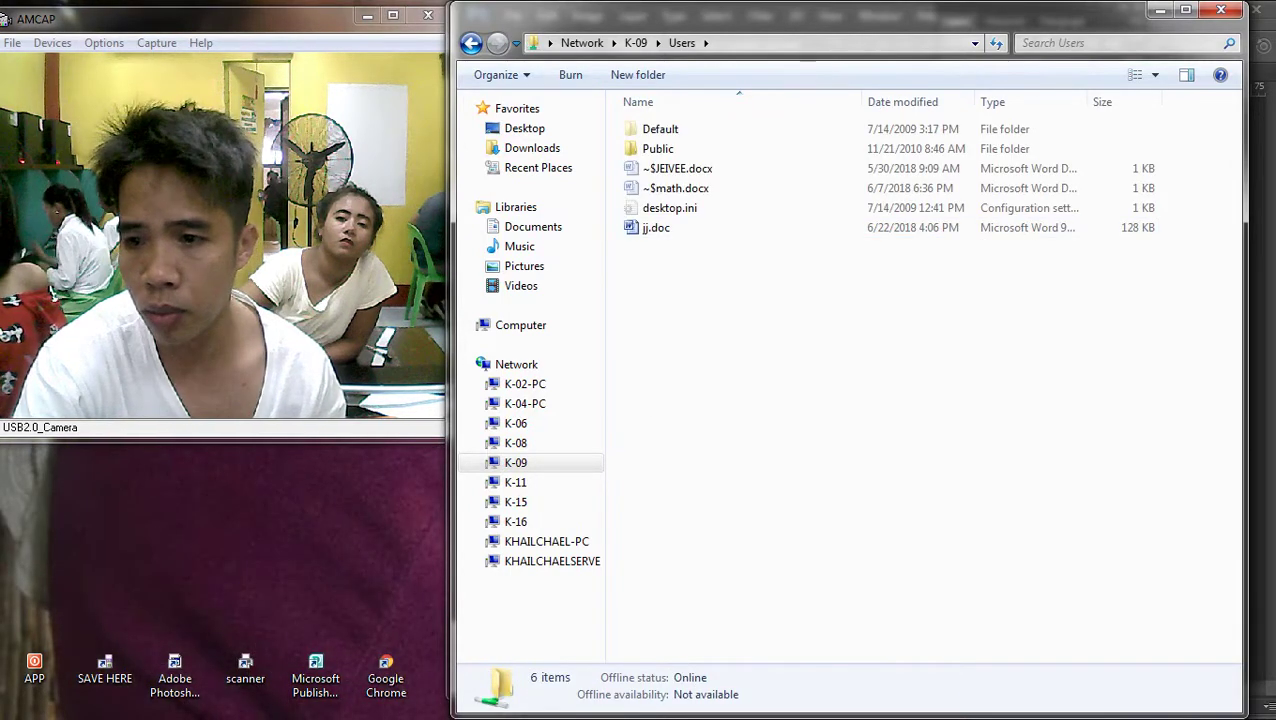
{"action": "left_click", "coordinate": [656, 227]}
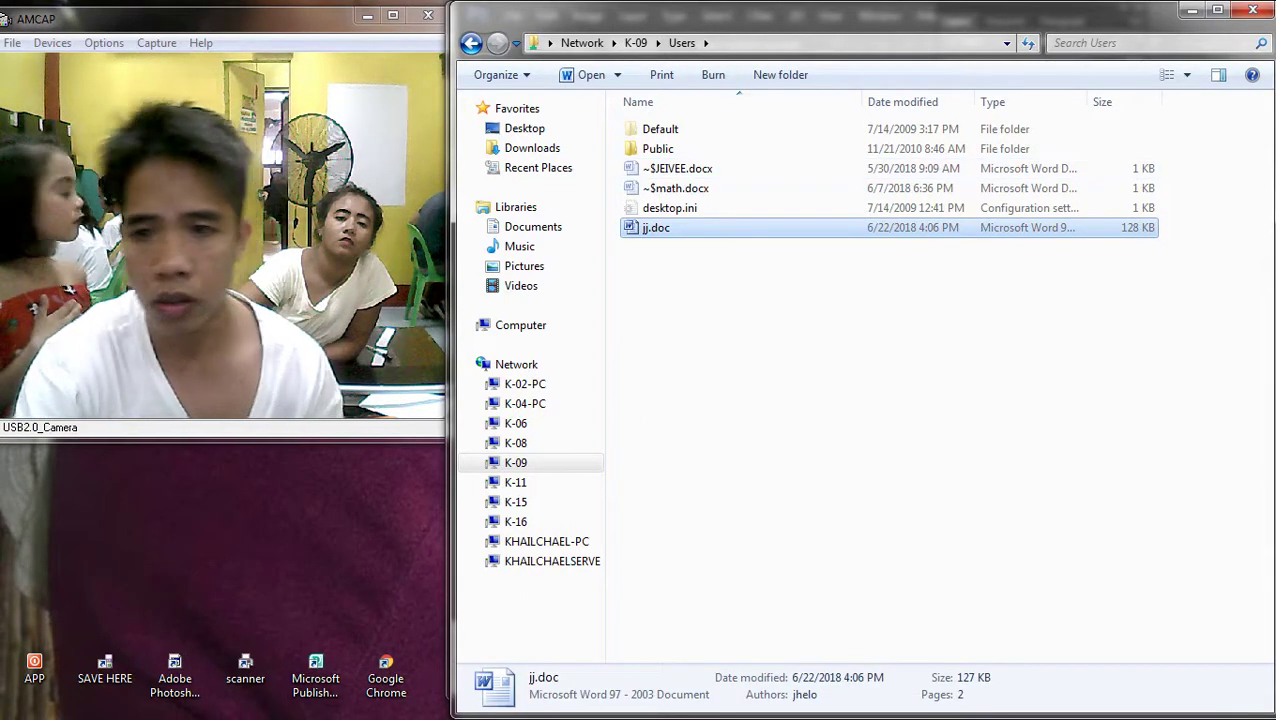
{"action": "left_click", "coordinate": [1249, 169]}
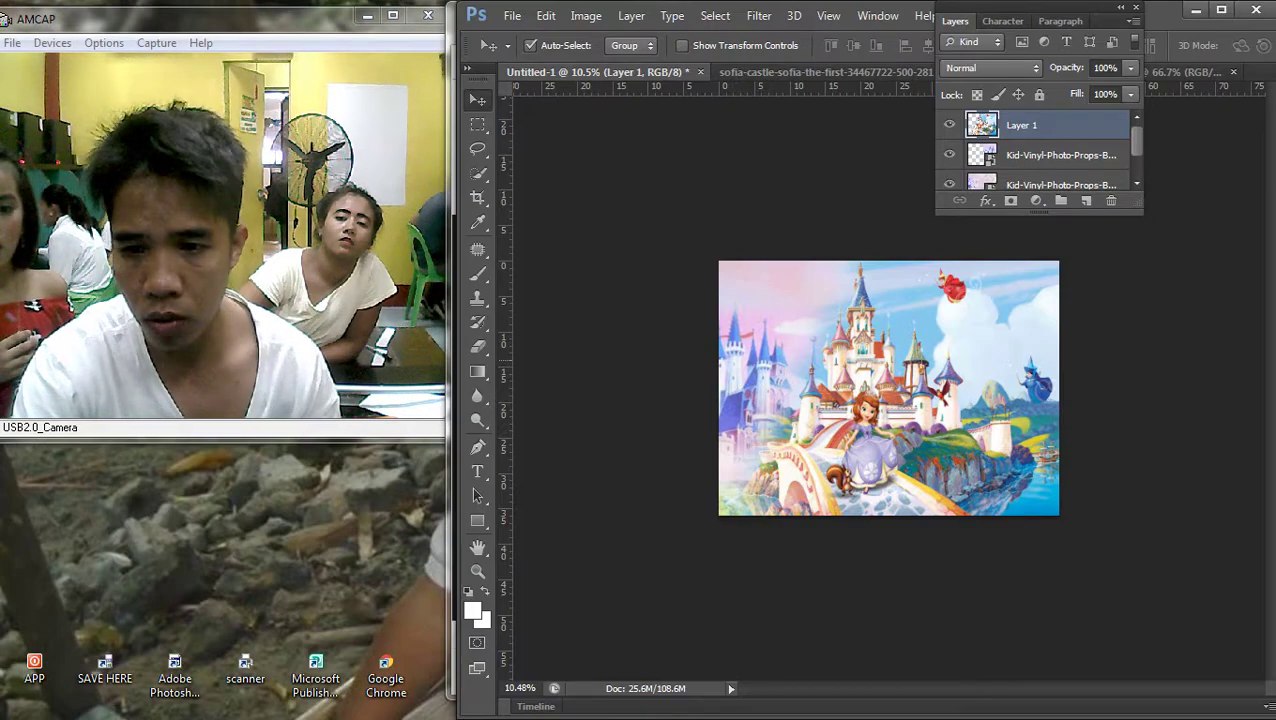
{"action": "scroll", "coordinate": [889, 389], "scroll_direction": "up", "scroll_amount": 2}
{"action": "right_click", "coordinate": [889, 302]}
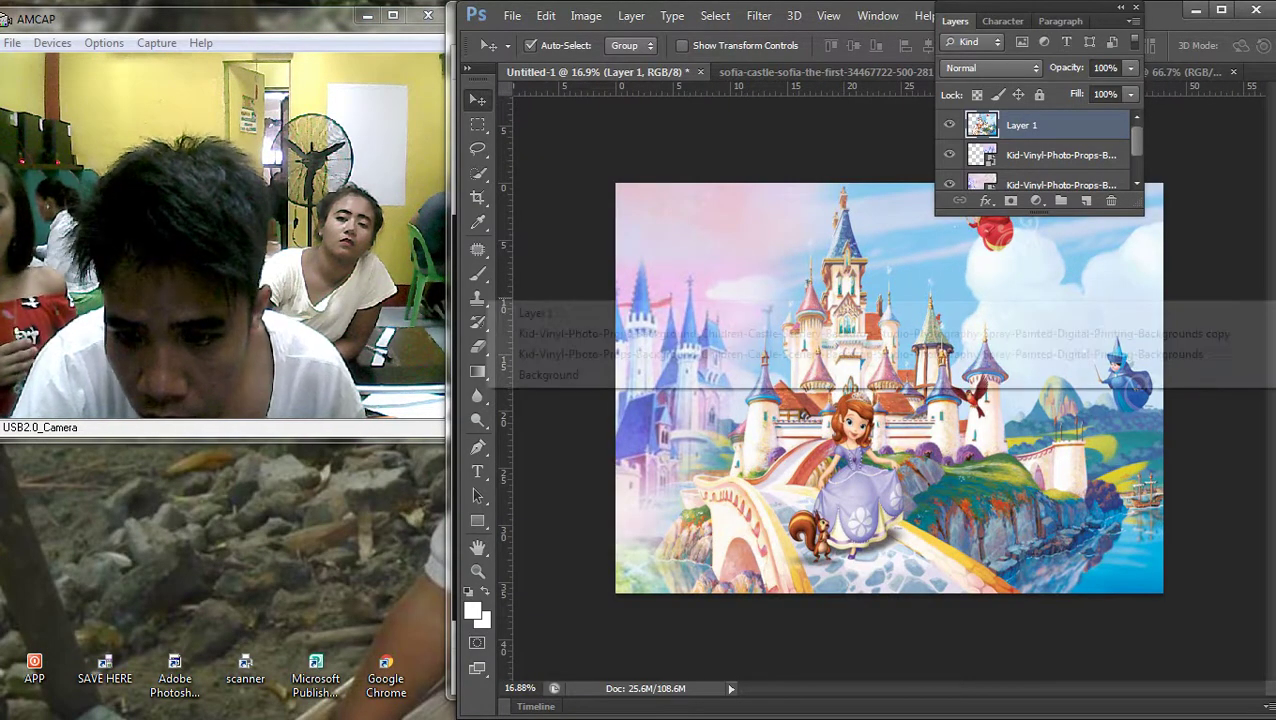
{"action": "right_click", "coordinate": [889, 276]}
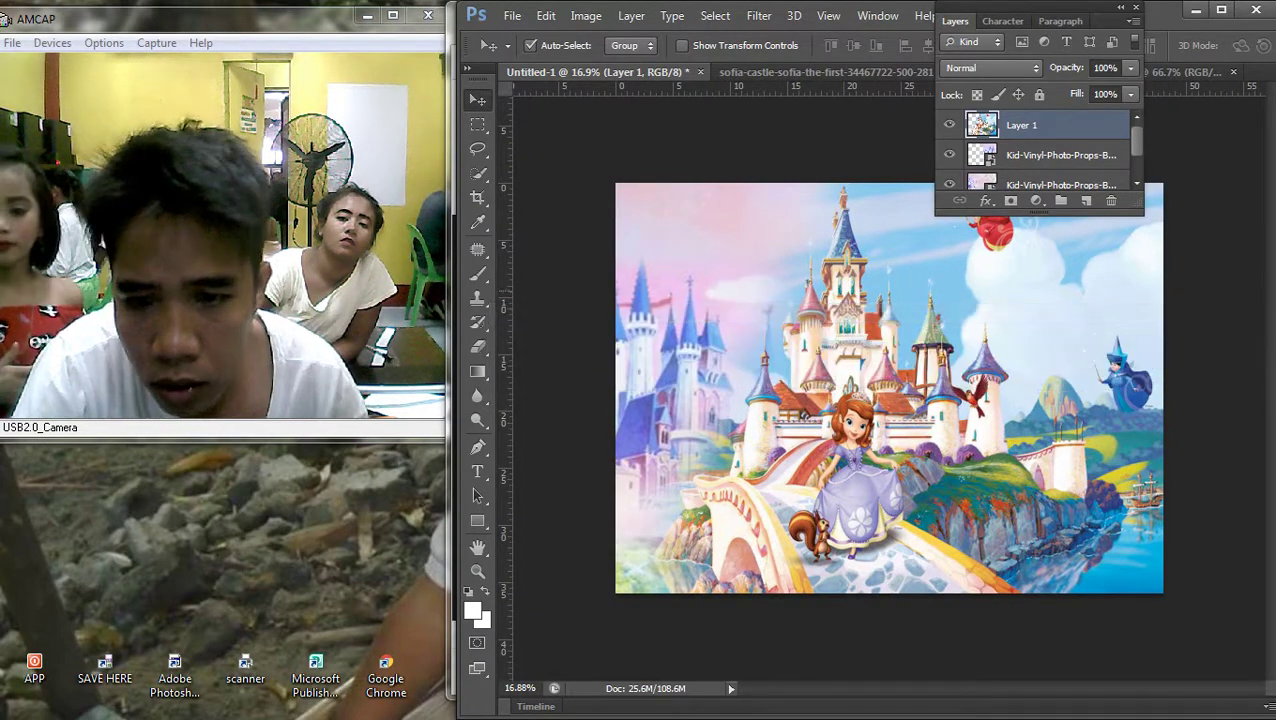
{"action": "left_click", "coordinate": [889, 287]}
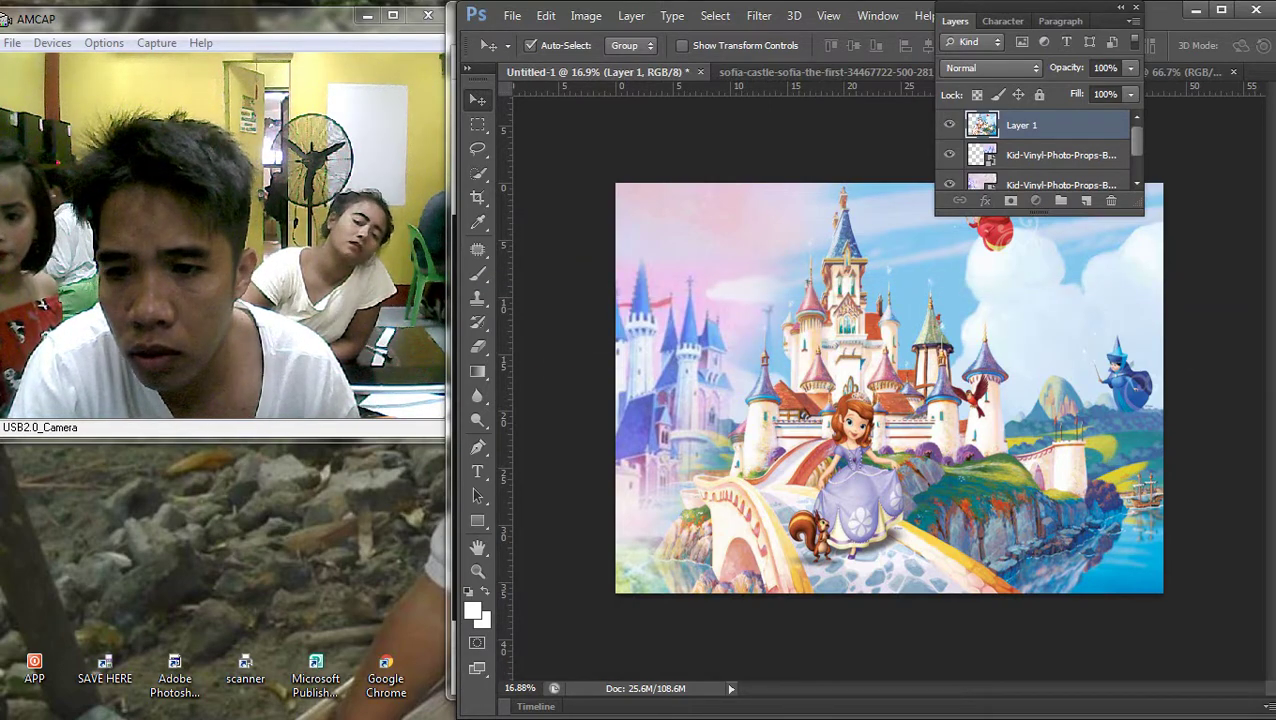
{"action": "left_click", "coordinate": [1060, 155]}
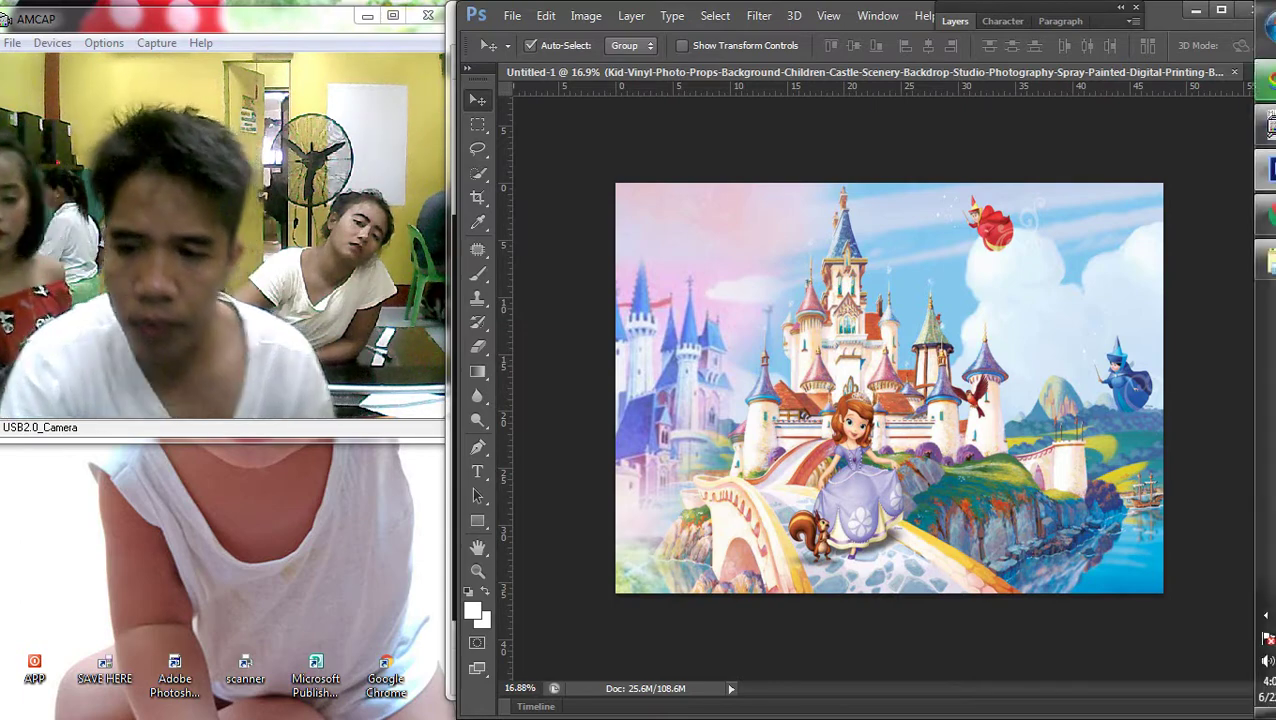
{"action": "key", "text": "e"}
{"action": "key", "text": "Return"}
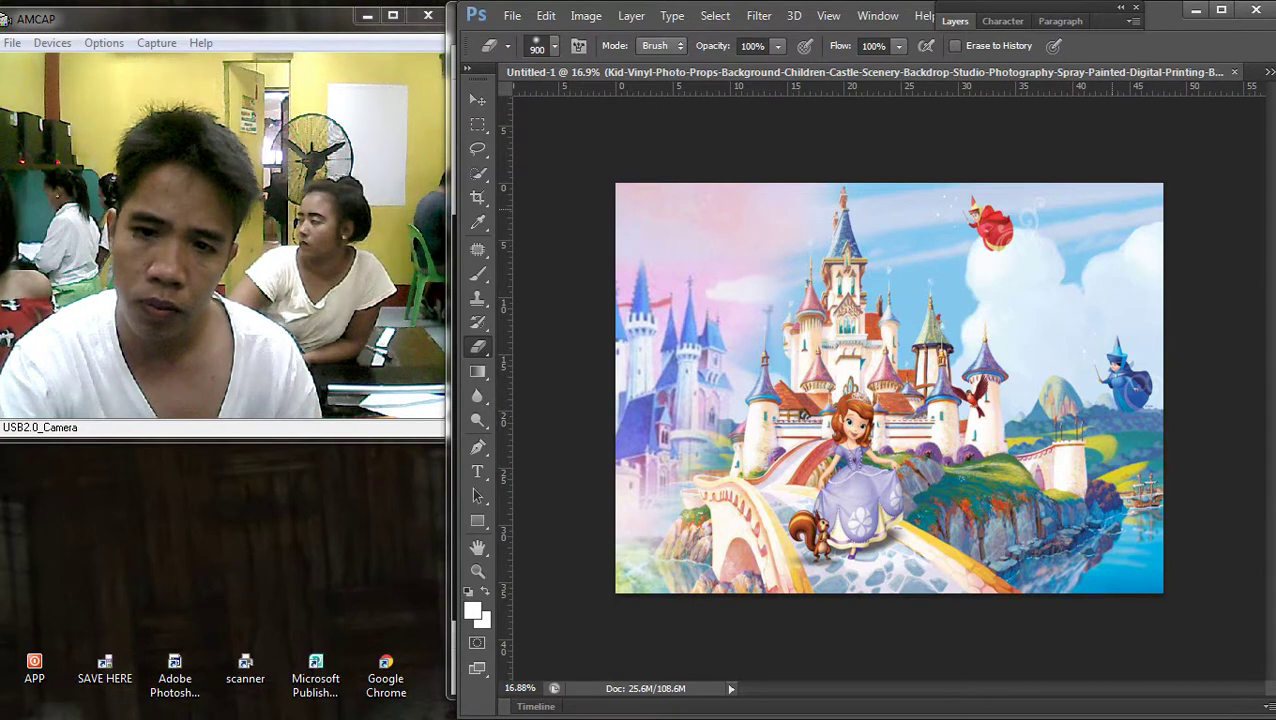
{"action": "key", "text": "F7"}
{"action": "left_click", "coordinate": [1021, 125]}
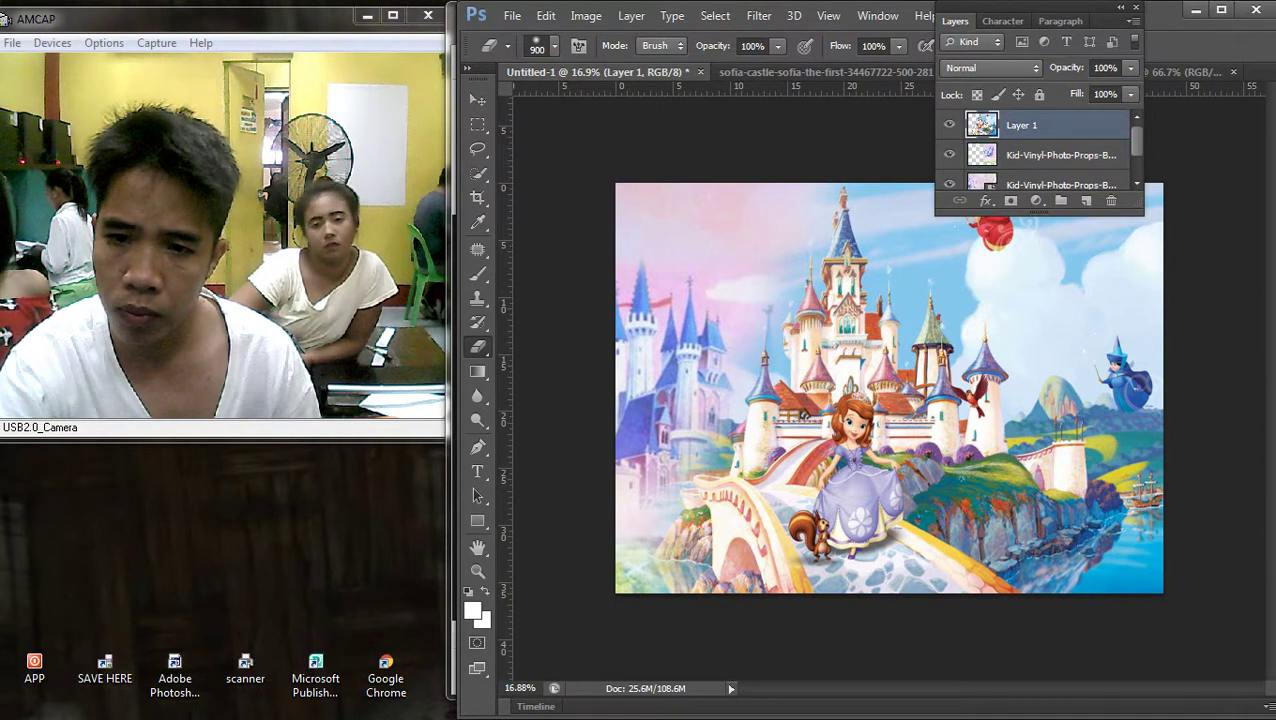
{"action": "scroll", "coordinate": [1040, 155], "scroll_direction": "down", "scroll_amount": 1}
{"action": "scroll", "coordinate": [1040, 155], "scroll_direction": "up", "scroll_amount": 1}
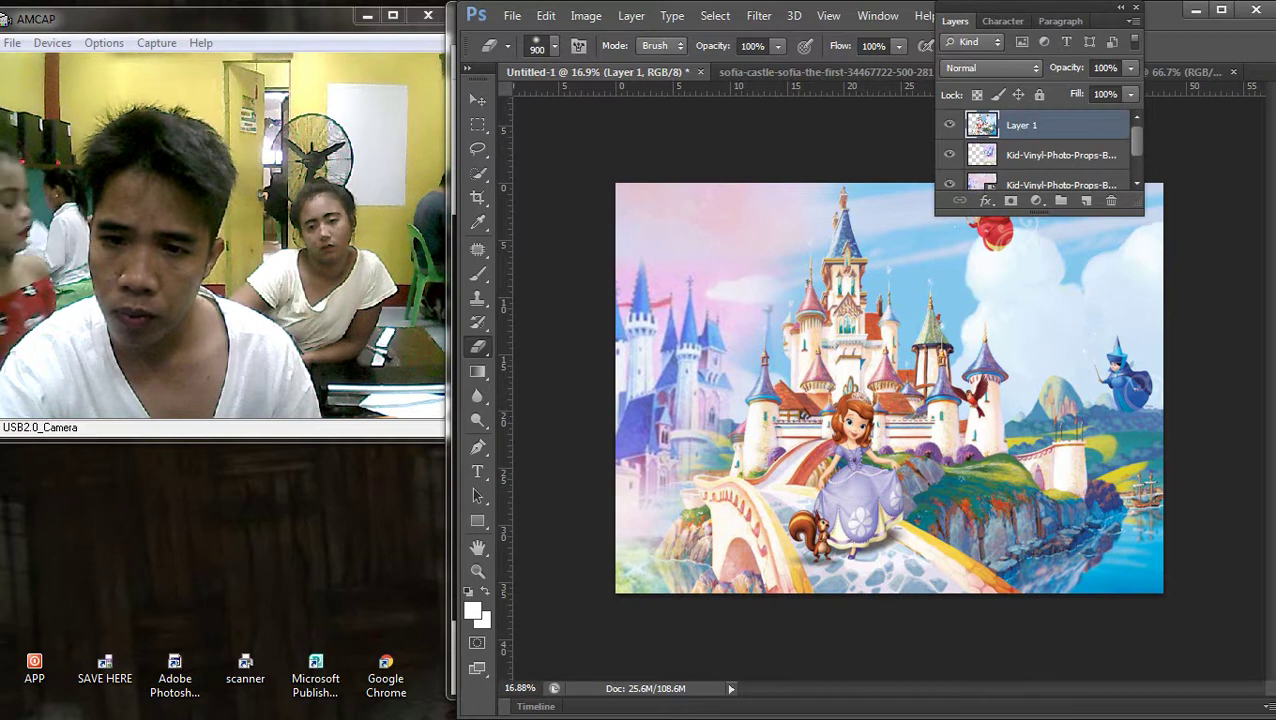
{"action": "key", "text": "F7"}
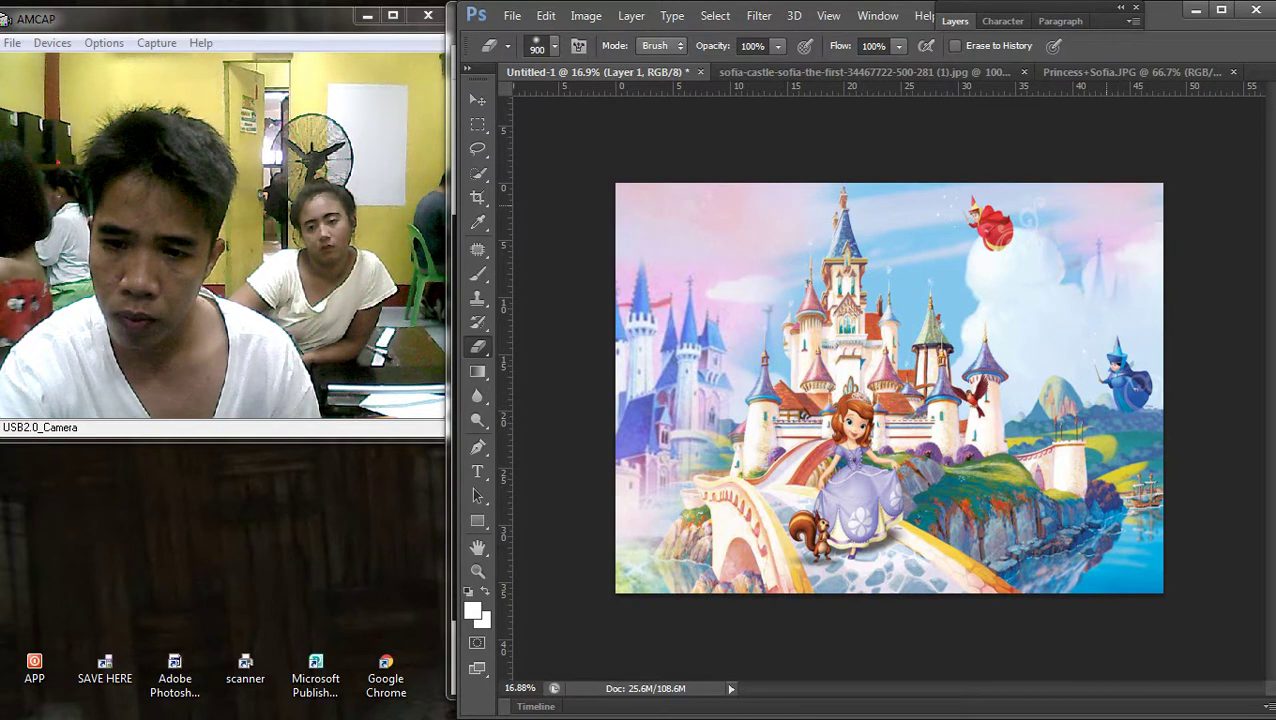
{"action": "left_click", "coordinate": [1044, 295]}
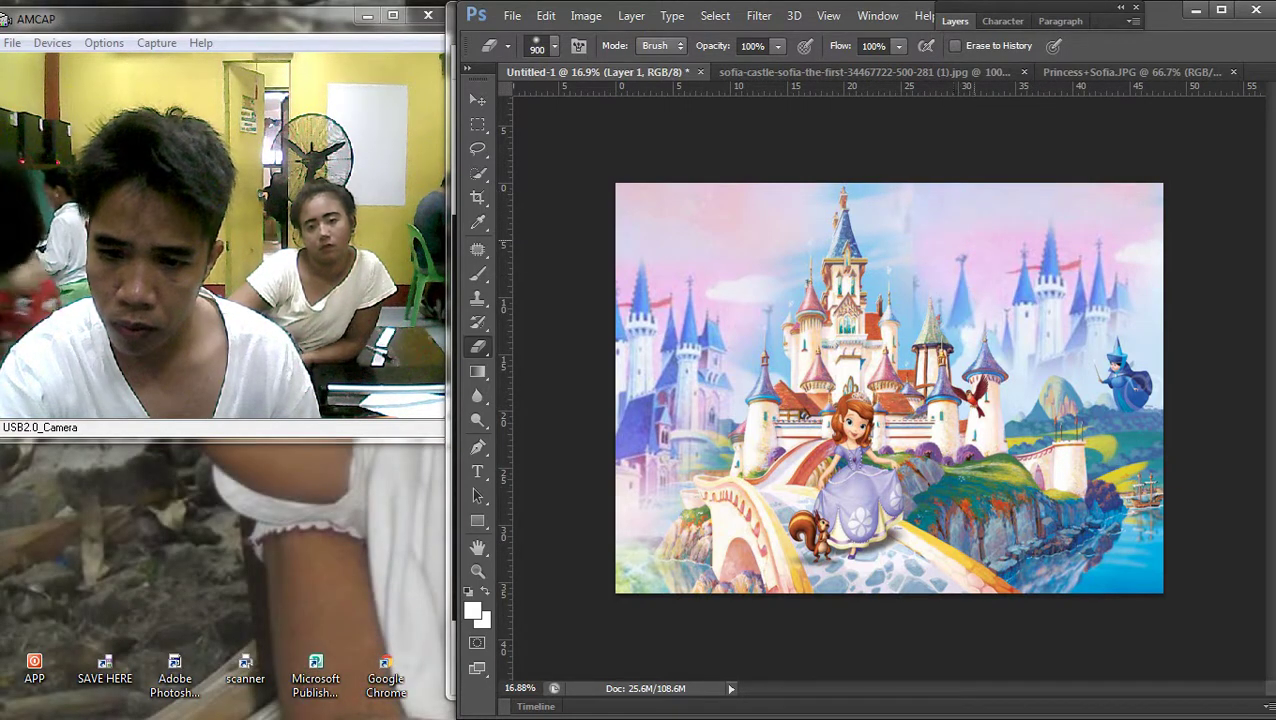
{"action": "key", "text": "ctrl+z"}
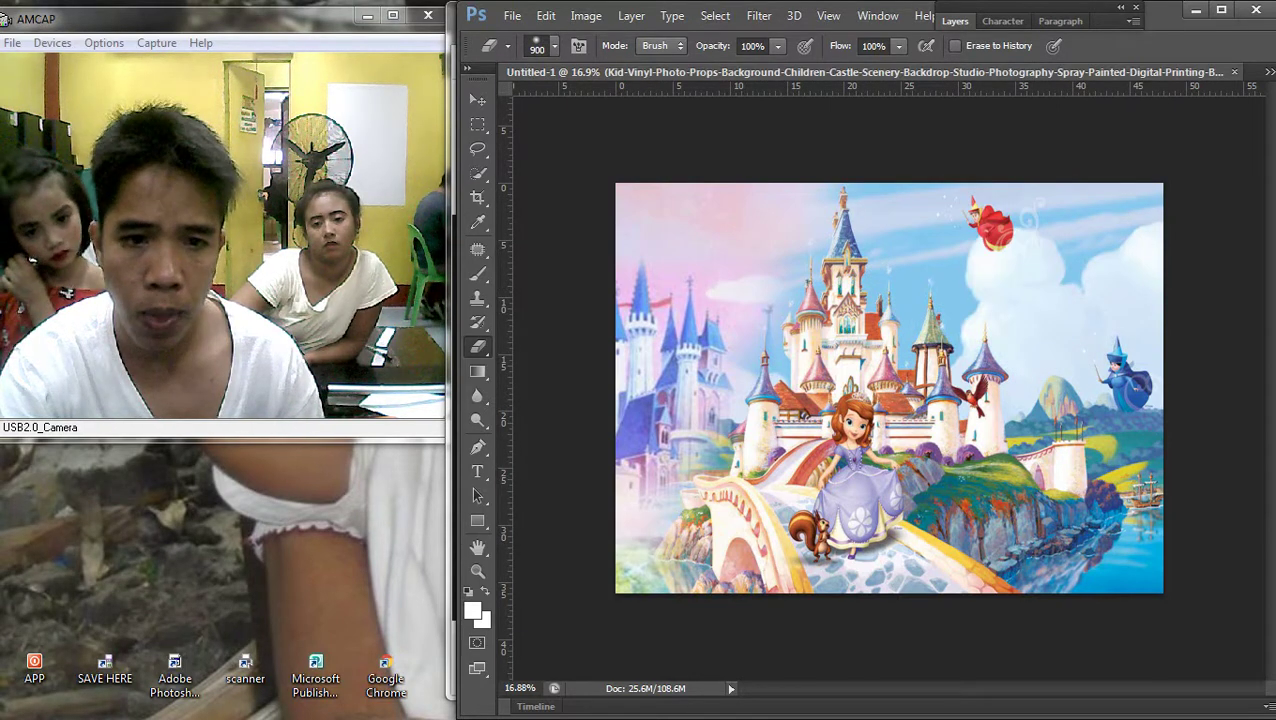
{"action": "key", "text": "v"}
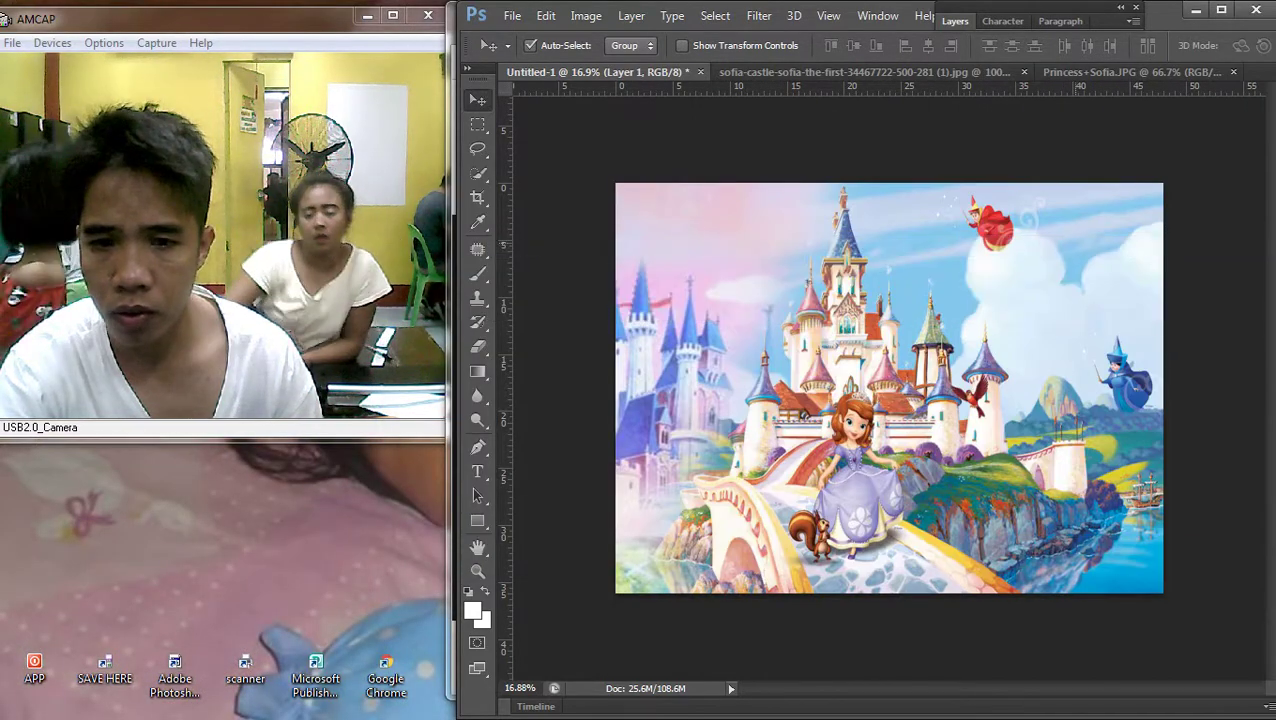
Slide the Sofia castle image left and delete the extra Kid-Vinyl castle layer
{"action": "left_click_drag", "start_coordinate": [1070, 255], "coordinate": [745, 255]}
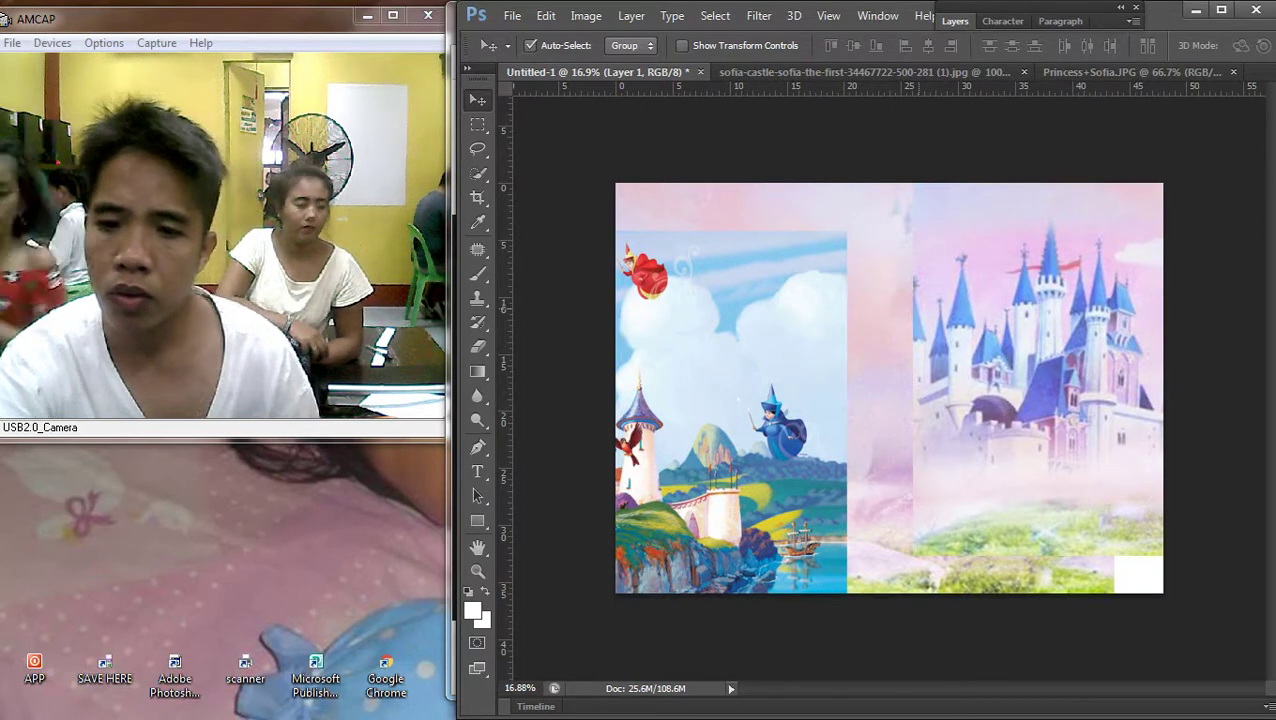
{"action": "left_click", "coordinate": [1040, 380]}
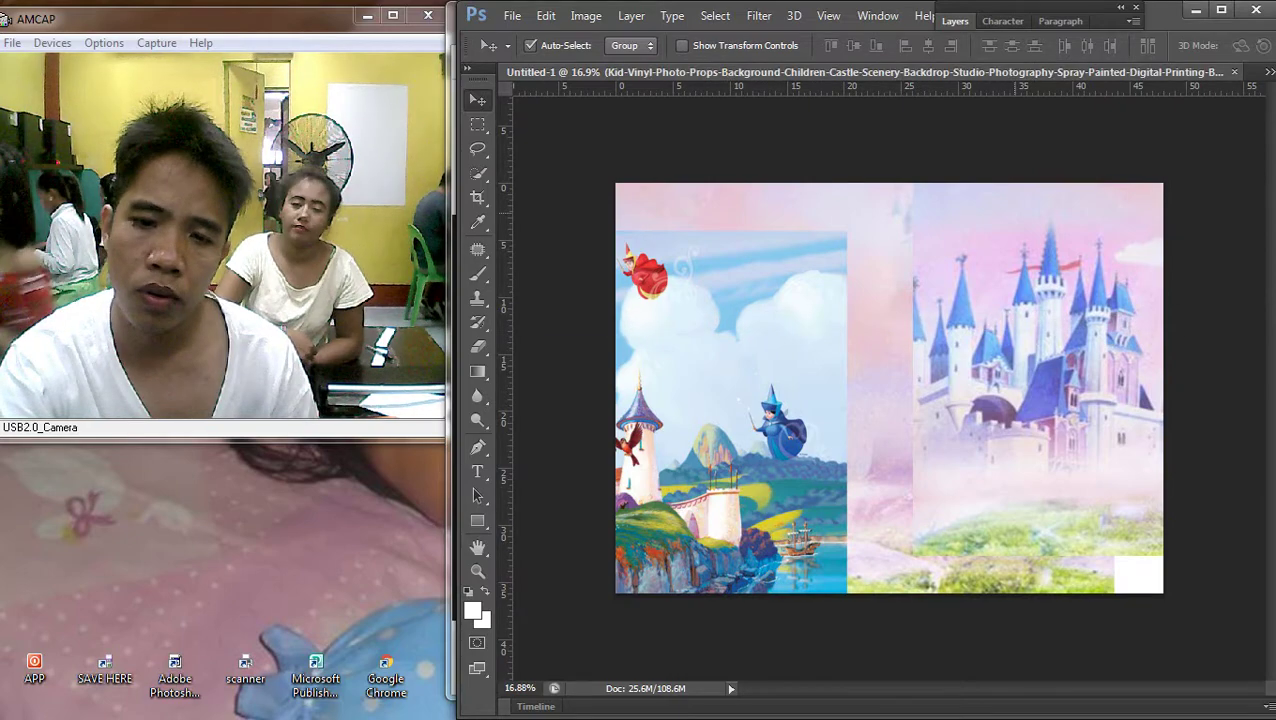
{"action": "key", "text": "Delete"}
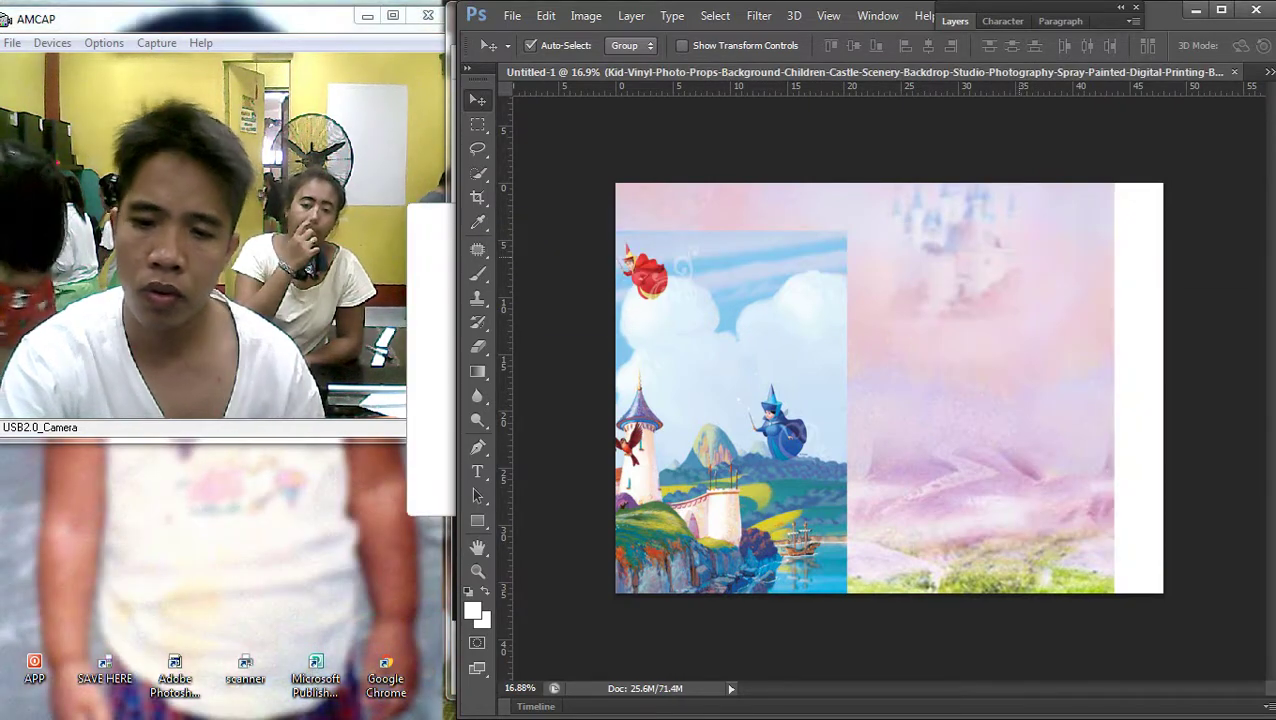
{"action": "right_click", "coordinate": [700, 274]}
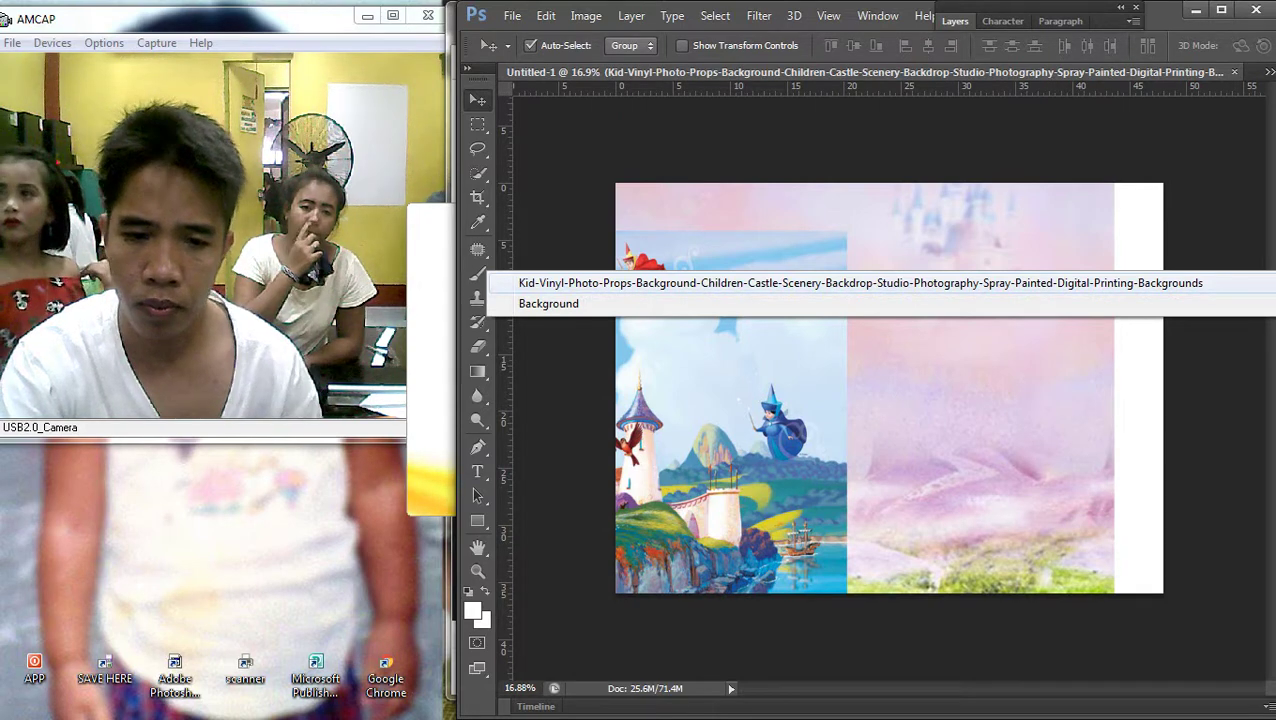
{"action": "key", "text": "Escape"}
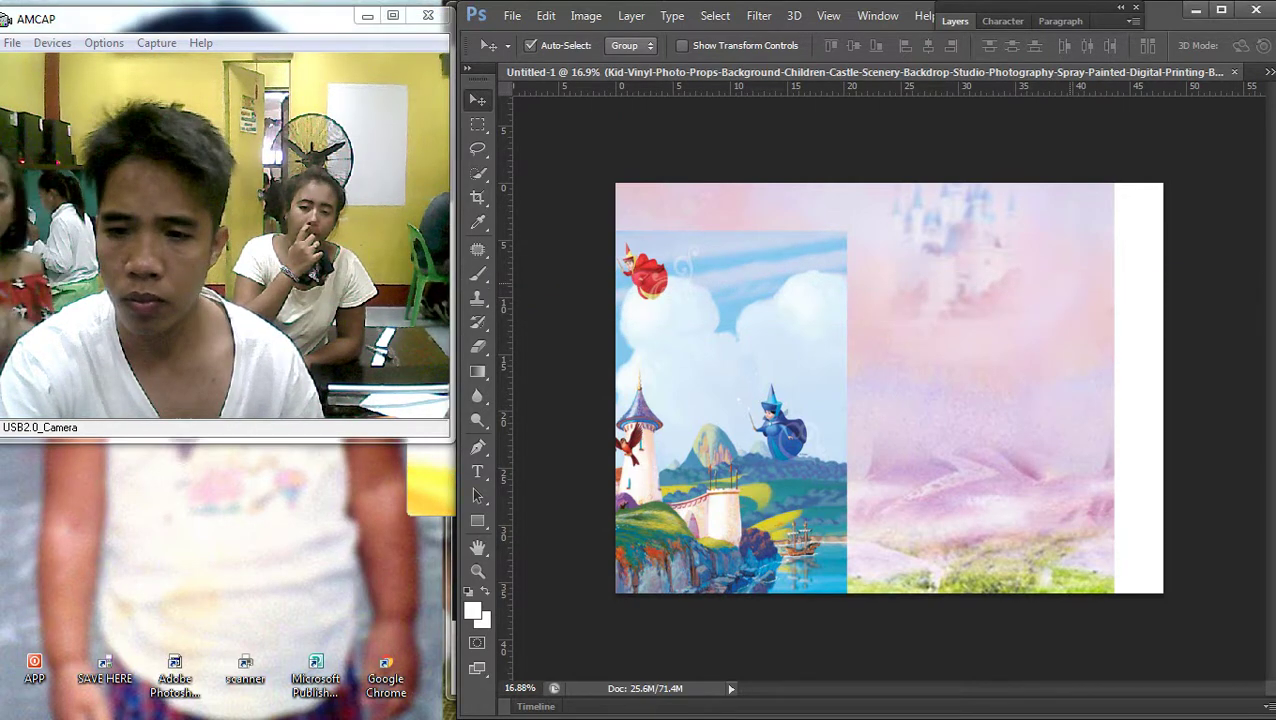
Stretch the Kid-Vinyl background layer out to the canvas's right edge
{"action": "key", "text": "F7"}
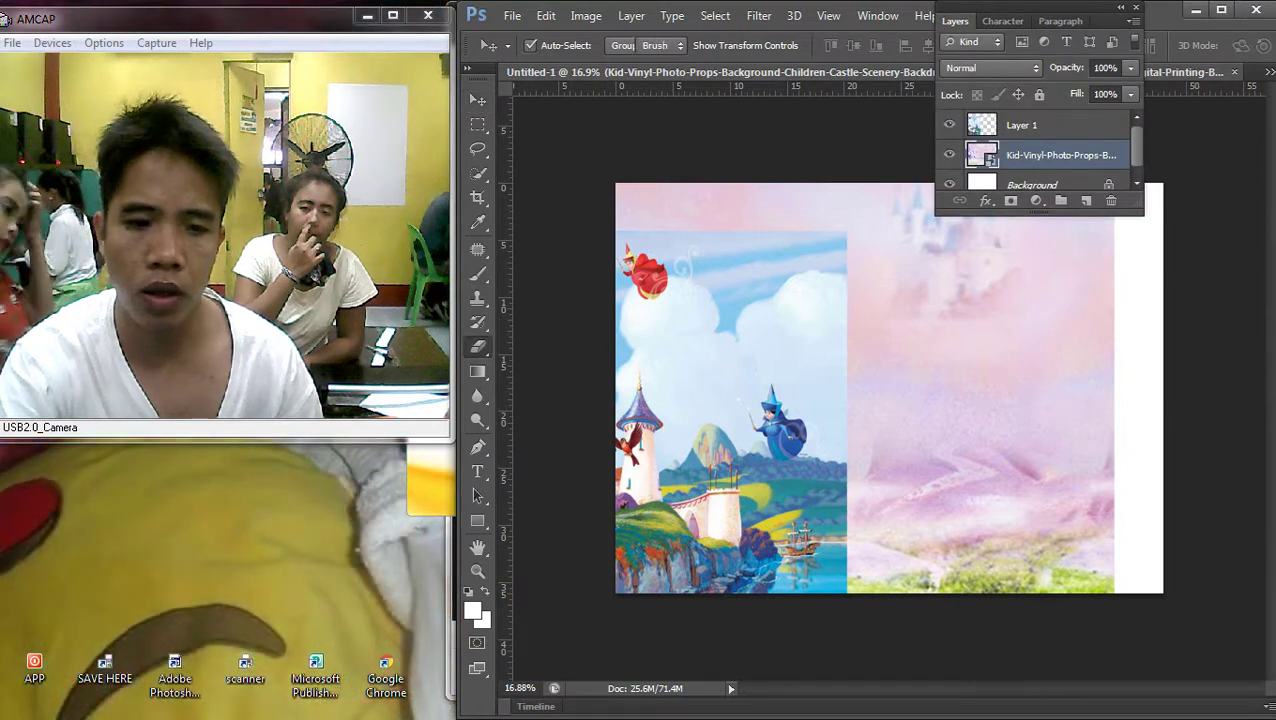
{"action": "key", "text": "e"}
{"action": "key", "text": "Escape"}
{"action": "key", "text": "F7"}
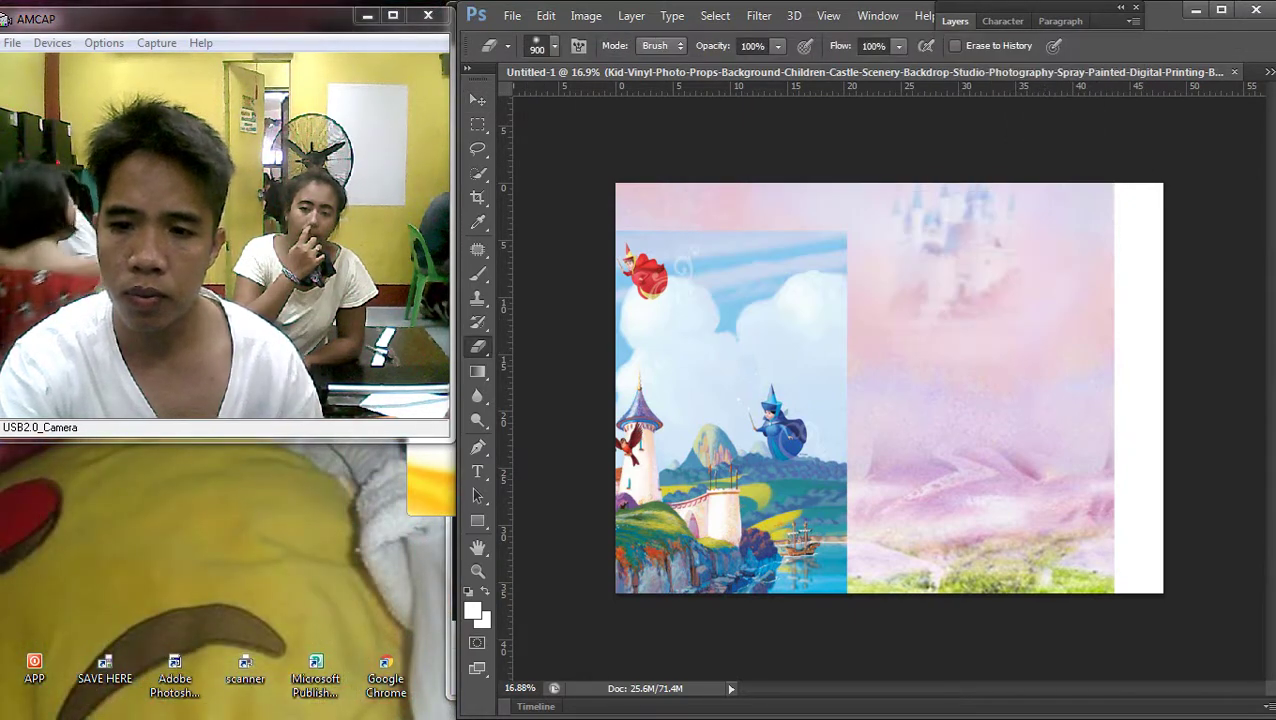
{"action": "key", "text": "ctrl+t"}
{"action": "left_click_drag", "start_coordinate": [1113, 365], "coordinate": [1163, 365]}
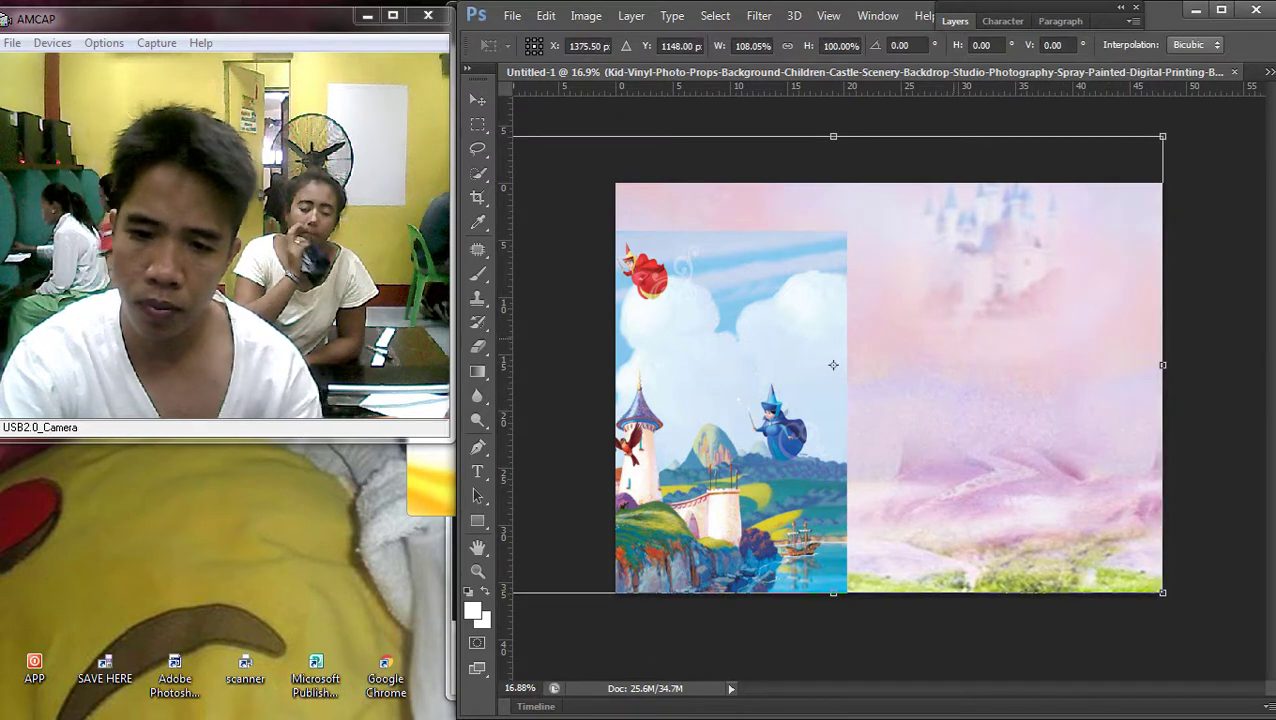
{"action": "key", "text": "Return"}
Bring Layer 1 to the front and nudge the castle image slightly up and right
{"action": "right_click", "coordinate": [766, 322]}
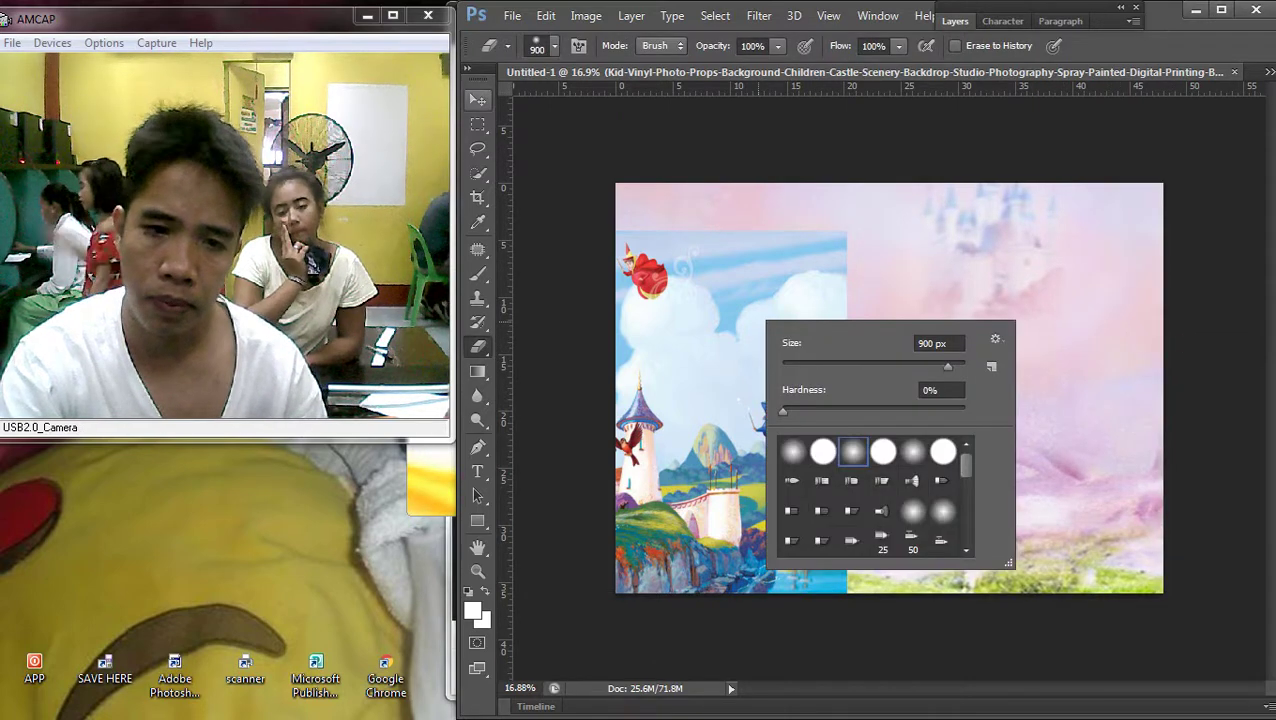
{"action": "key", "text": "v"}
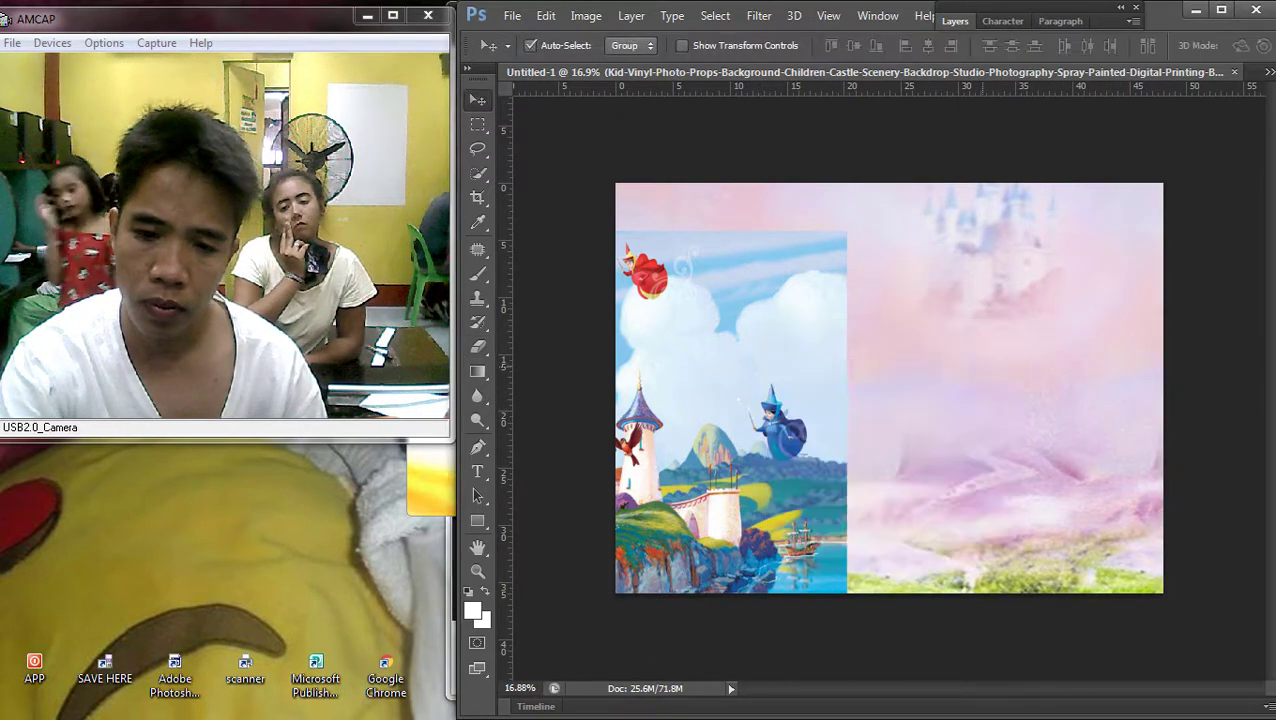
{"action": "right_click", "coordinate": [700, 280]}
{"action": "left_click", "coordinate": [700, 293]}
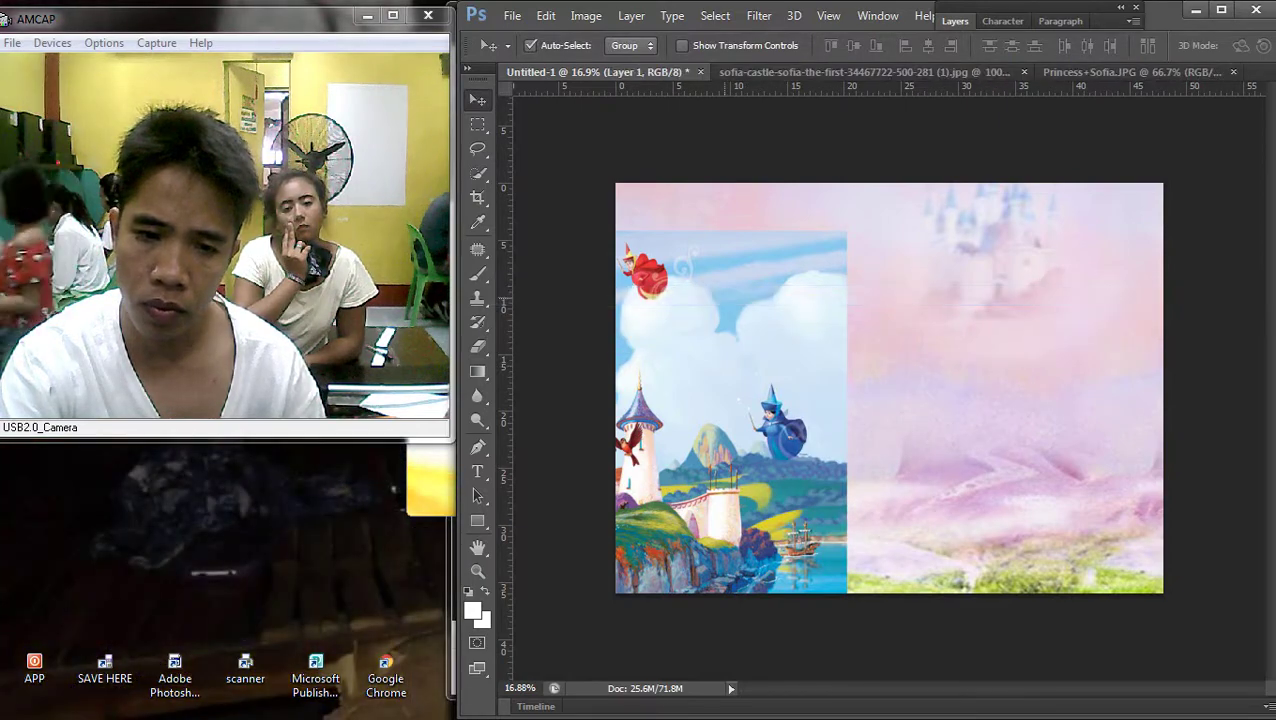
{"action": "key", "text": "ctrl+shift+bracketright"}
{"action": "left_click_drag", "start_coordinate": [1058, 230], "coordinate": [1071, 220]}
Free-transform Layer 1 from its bottom-left corner to about 109% and commit
{"action": "key", "text": "ctrl+plus"}
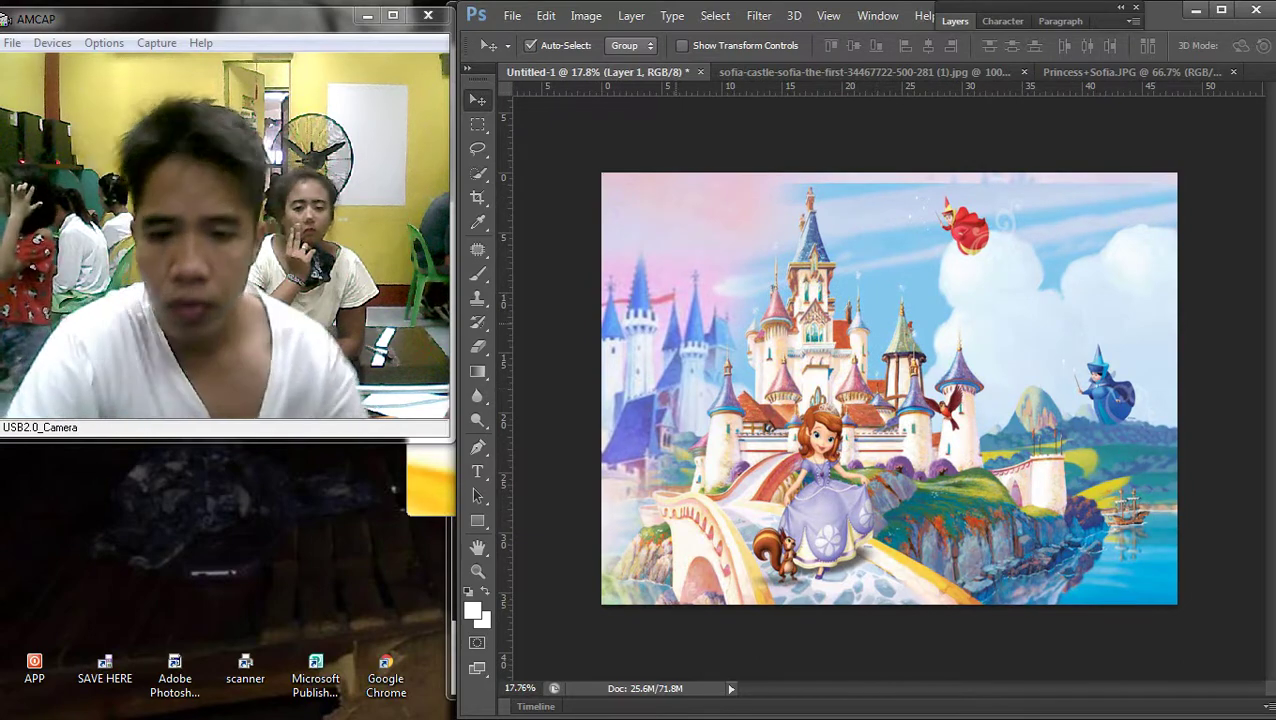
{"action": "right_click", "coordinate": [505, 322]}
{"action": "left_click", "coordinate": [510, 333]}
{"action": "key", "text": "ctrl+minus"}
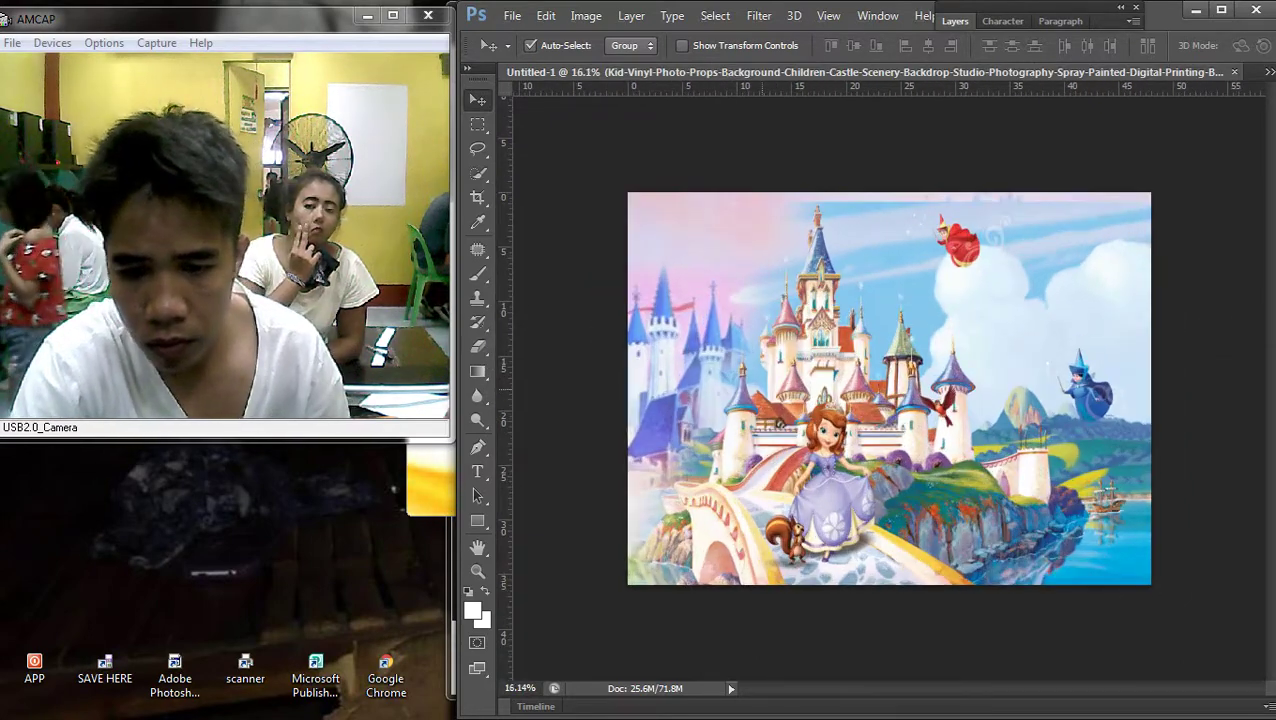
{"action": "right_click", "coordinate": [505, 412]}
{"action": "left_click", "coordinate": [513, 422]}
{"action": "key", "text": "ctrl+t"}
{"action": "key", "text": "ctrl+minus"}
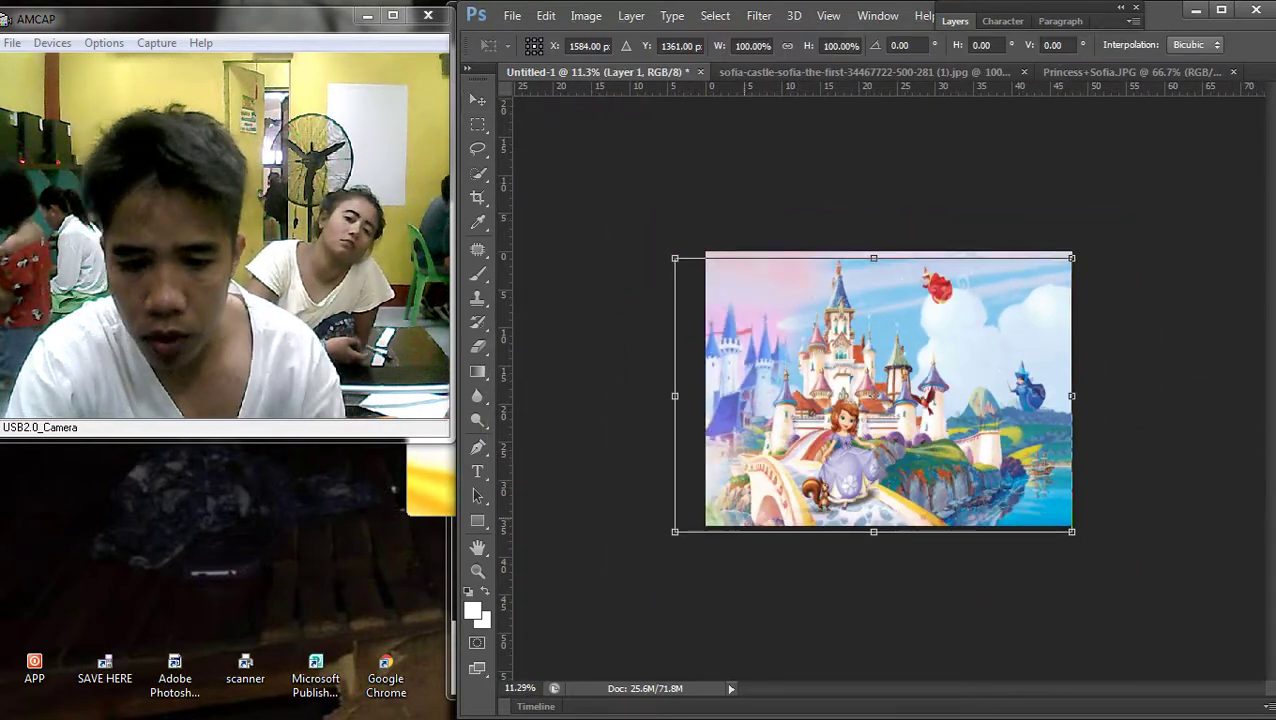
{"action": "left_click_drag", "start_coordinate": [675, 531], "coordinate": [639, 557]}
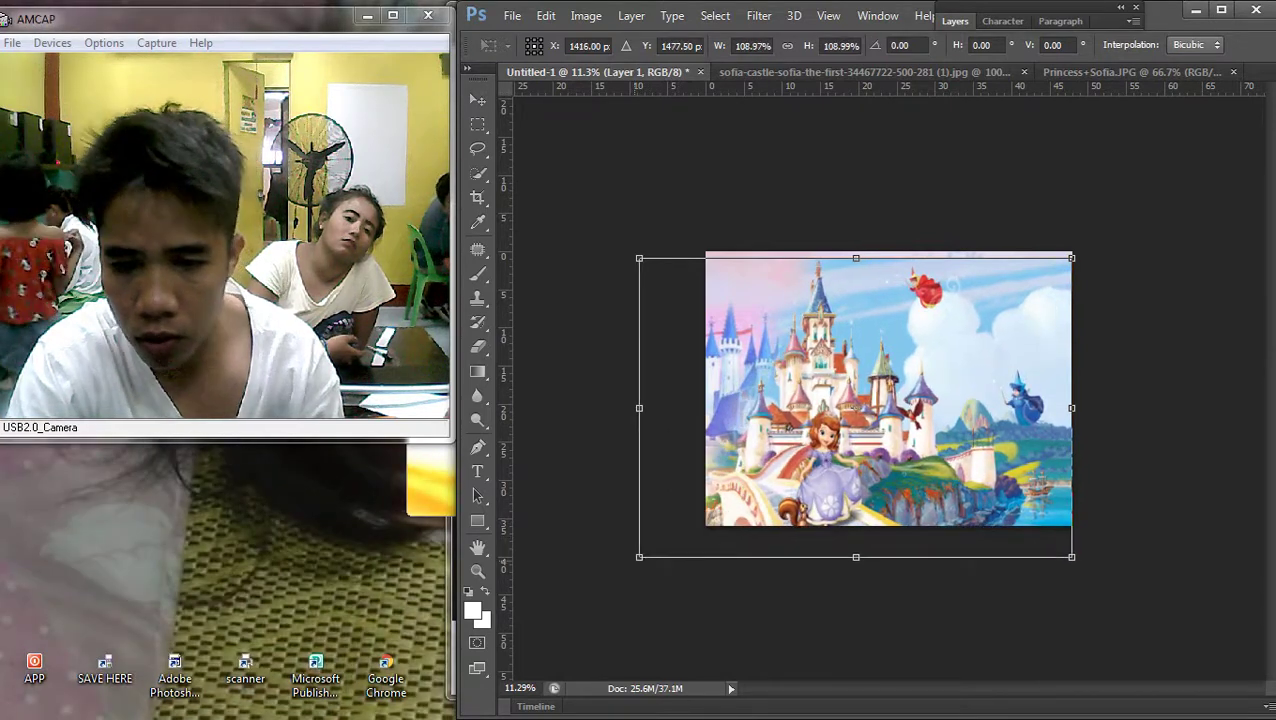
{"action": "key", "text": "Return"}
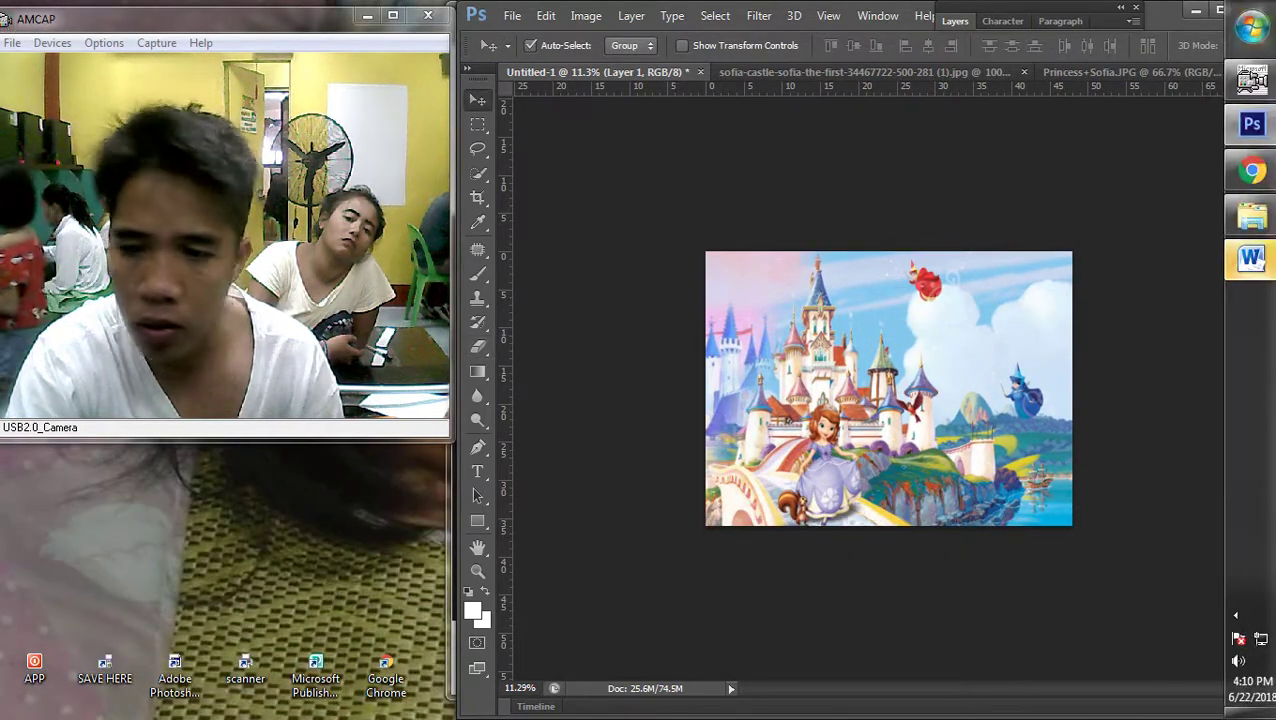
In Word, discard the recovered documents and dismiss the activation prompt
{"action": "left_click", "coordinate": [1258, 258]}
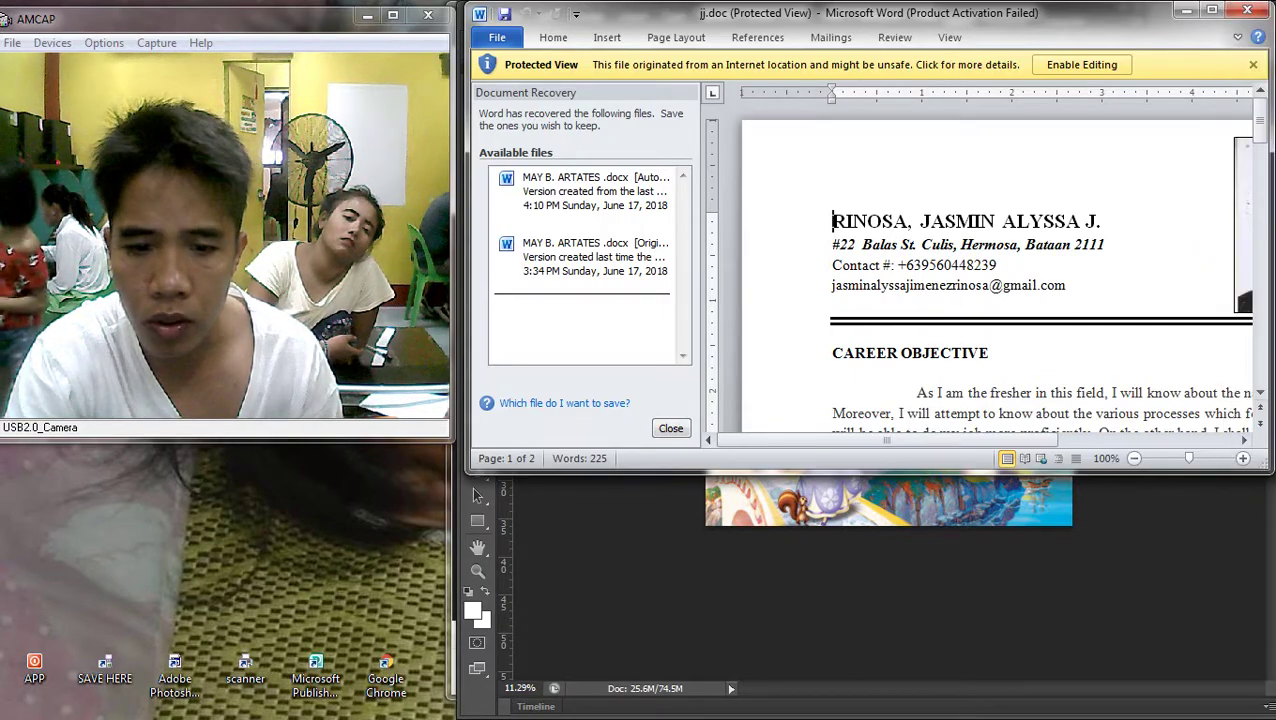
{"action": "left_click", "coordinate": [671, 428]}
{"action": "left_click", "coordinate": [860, 262]}
{"action": "left_click", "coordinate": [920, 291]}
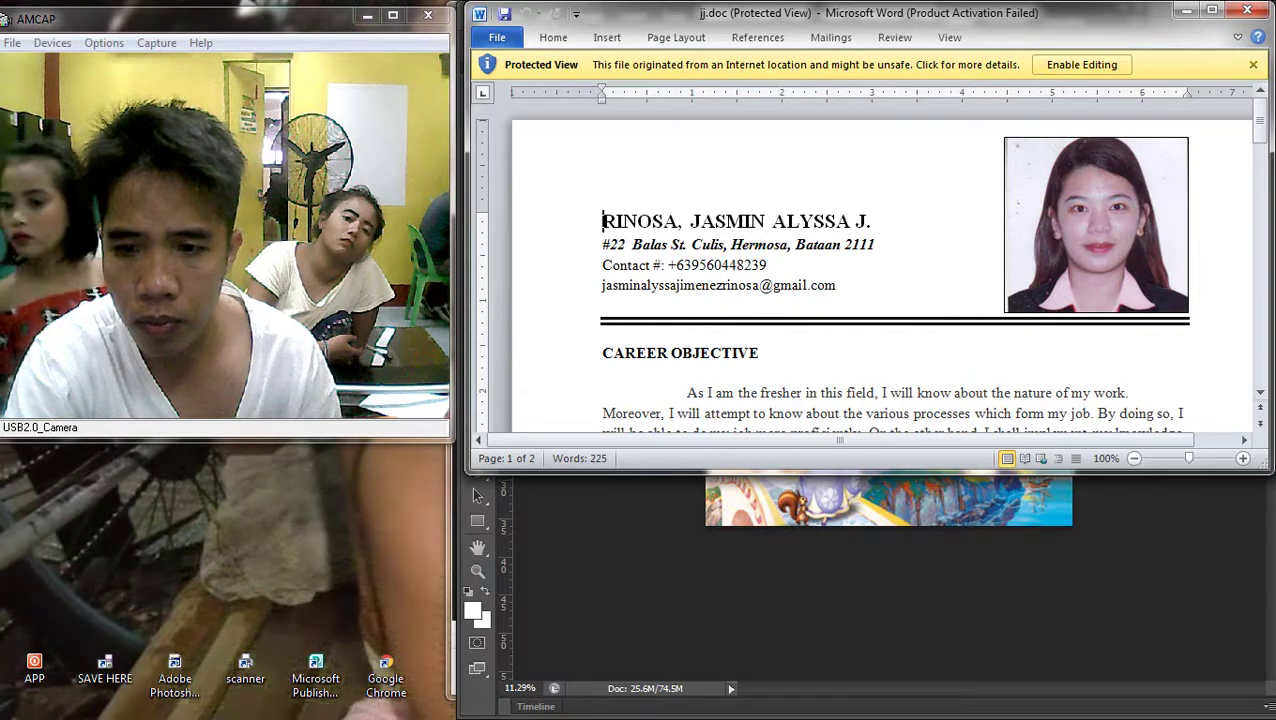
{"action": "key", "text": "Escape"}
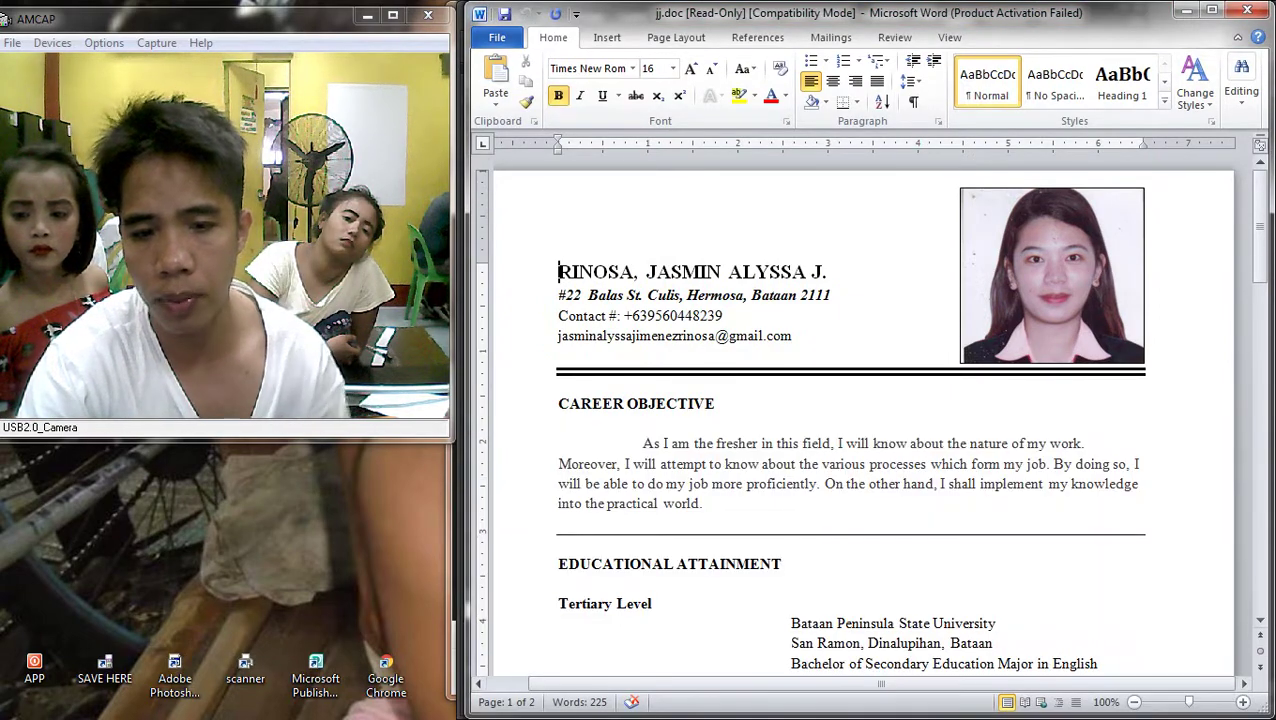
{"action": "scroll", "coordinate": [870, 400], "scroll_direction": "down", "scroll_amount": 7}
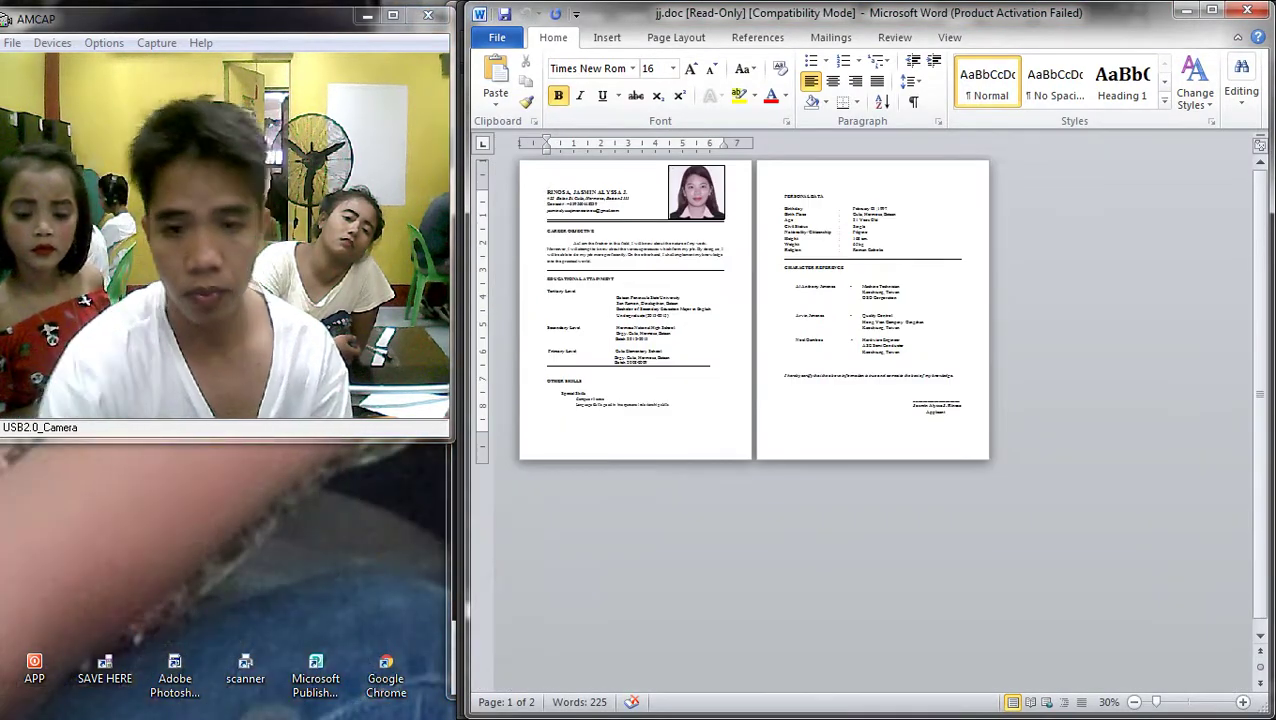
Print two copies of the résumé with printer quality set to Best Photo
{"action": "key", "text": "ctrl+p"}
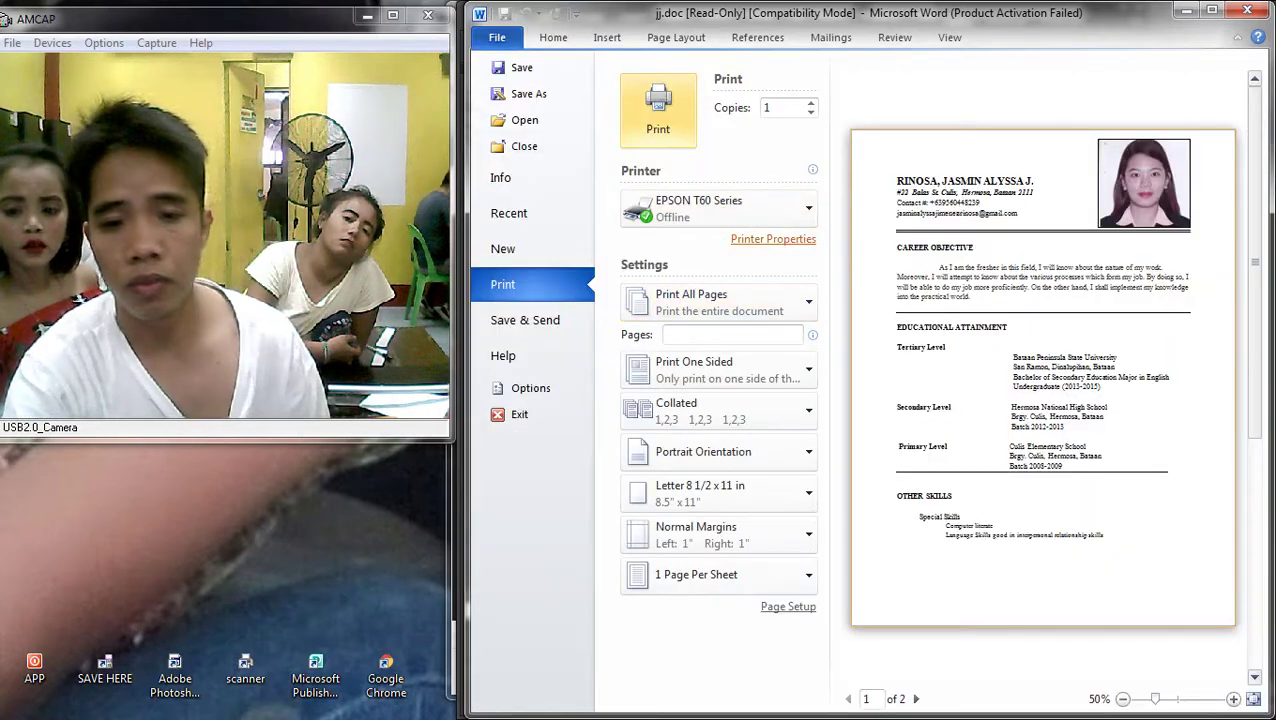
{"action": "left_click", "coordinate": [773, 239]}
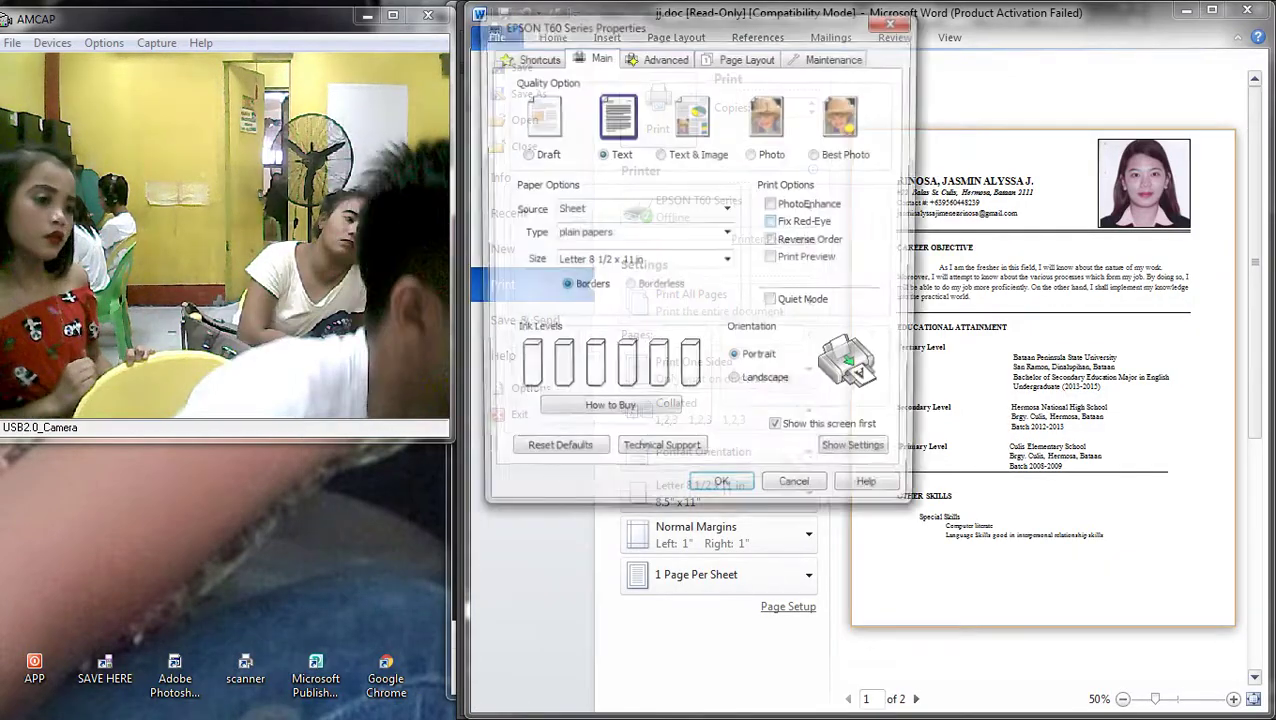
{"action": "left_click", "coordinate": [817, 153]}
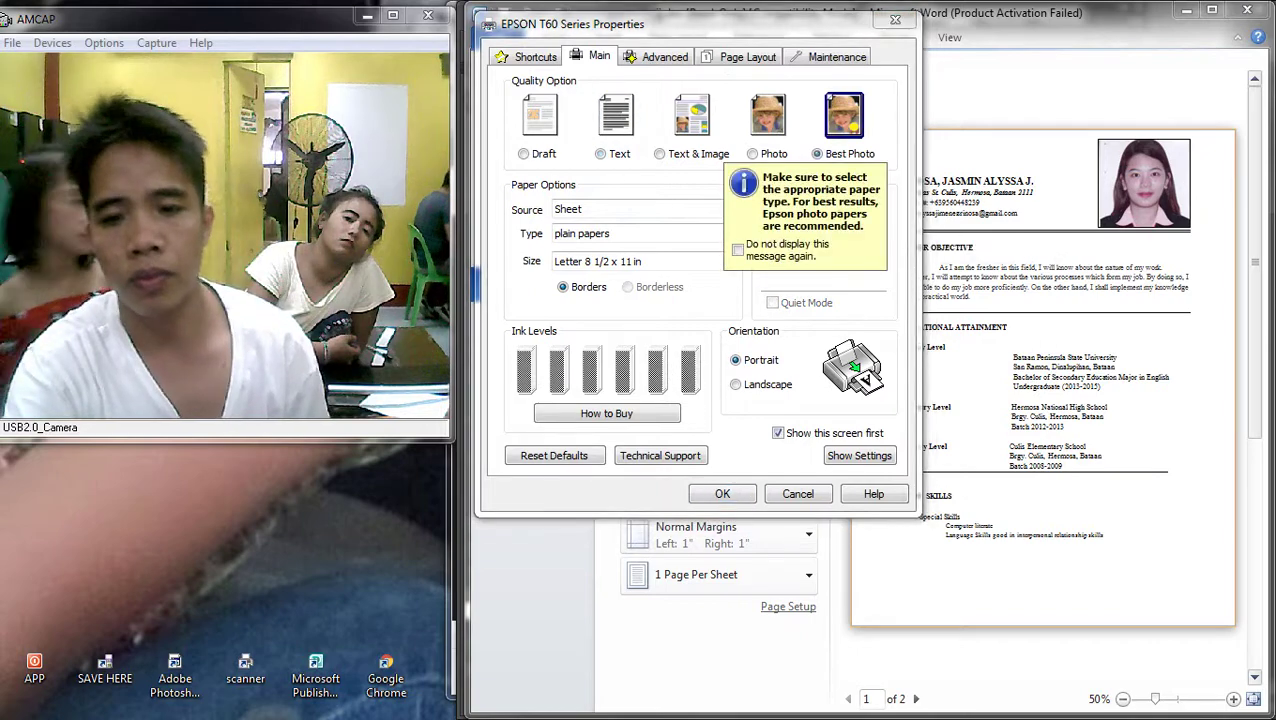
{"action": "left_click", "coordinate": [722, 493]}
{"action": "left_click", "coordinate": [658, 110]}
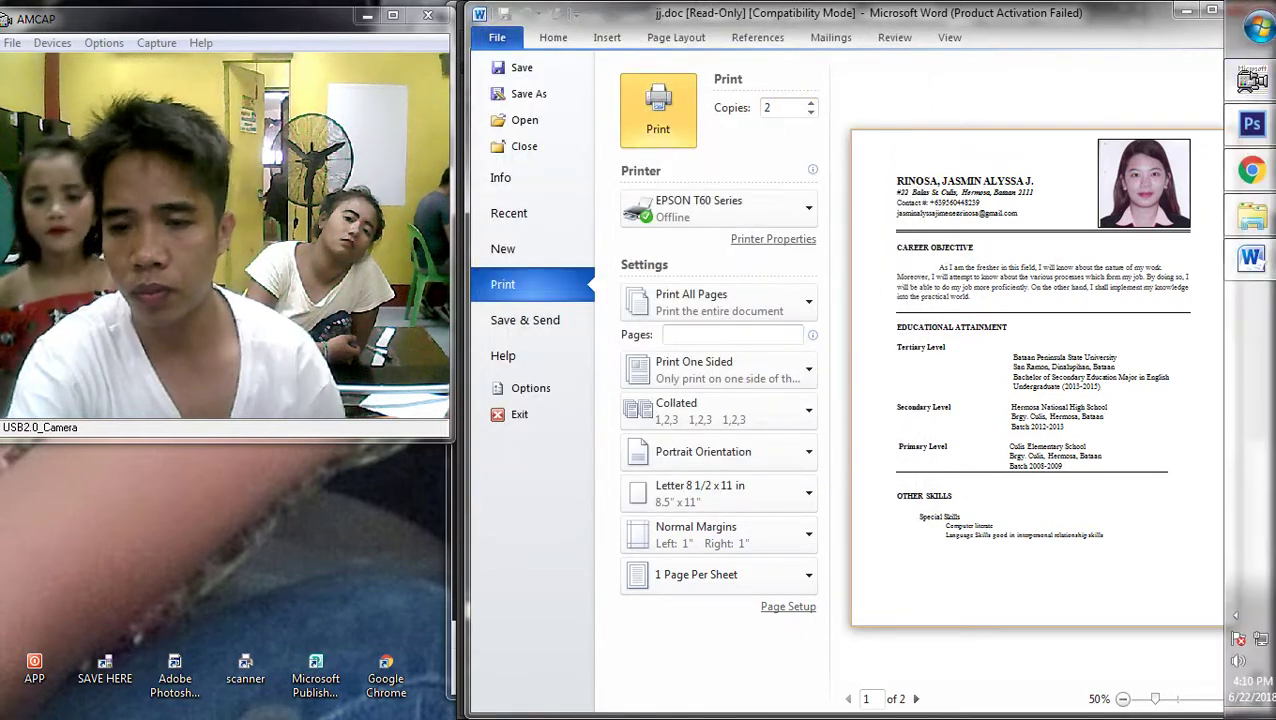
{"action": "left_click", "coordinate": [1251, 124]}
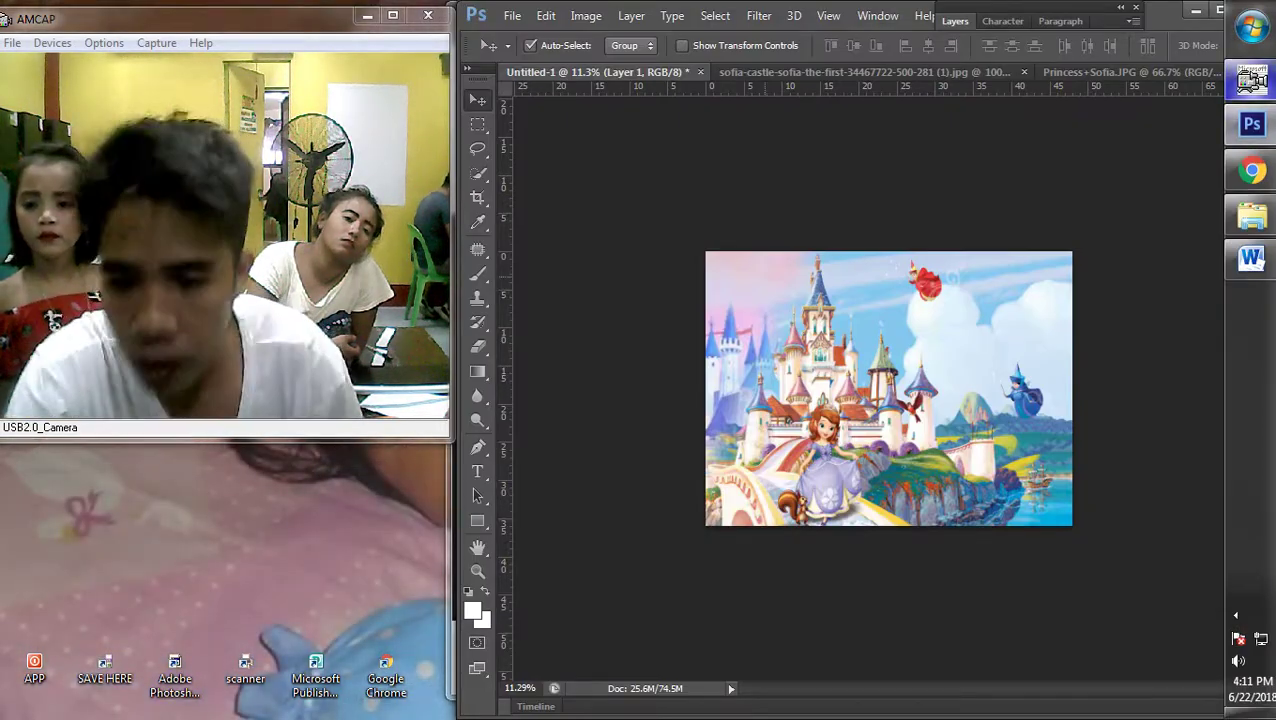
Erase the red bird, clouds, blue fairy and cliff at Layer 1's top right
{"action": "key", "text": "ctrl+plus"}
{"action": "right_click", "coordinate": [890, 402]}
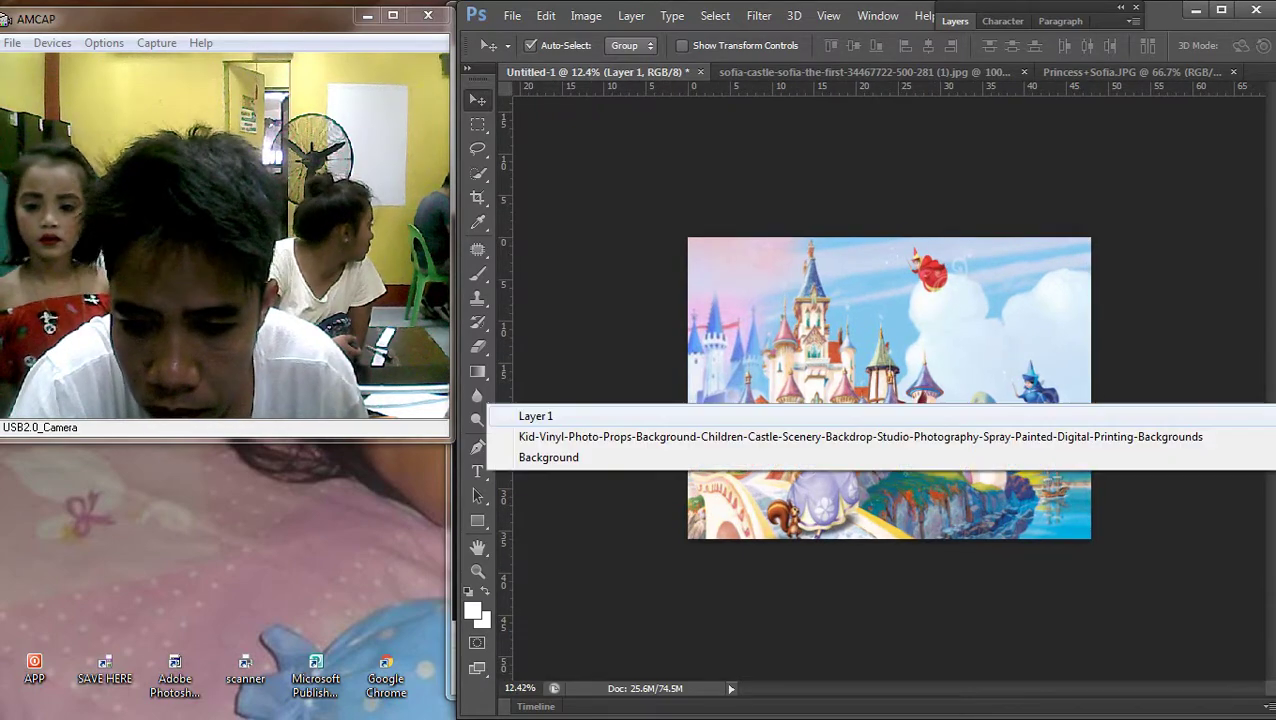
{"action": "right_click", "coordinate": [890, 402]}
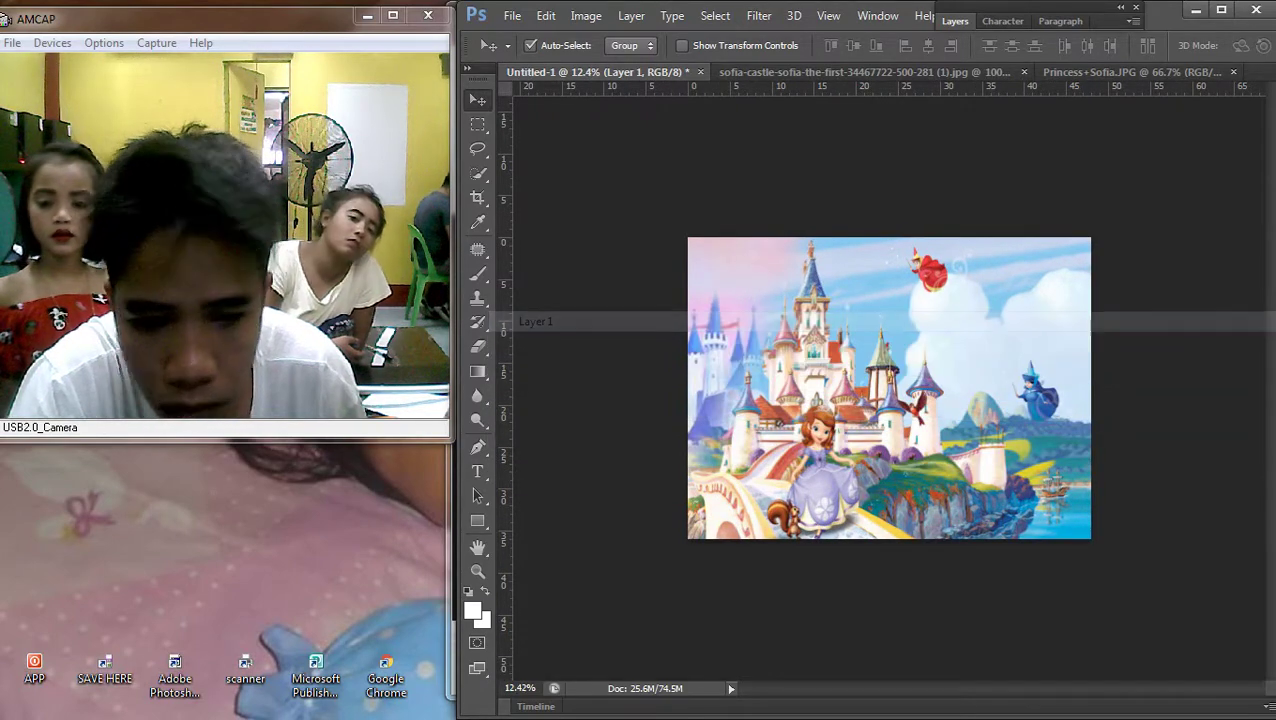
{"action": "key", "text": "e"}
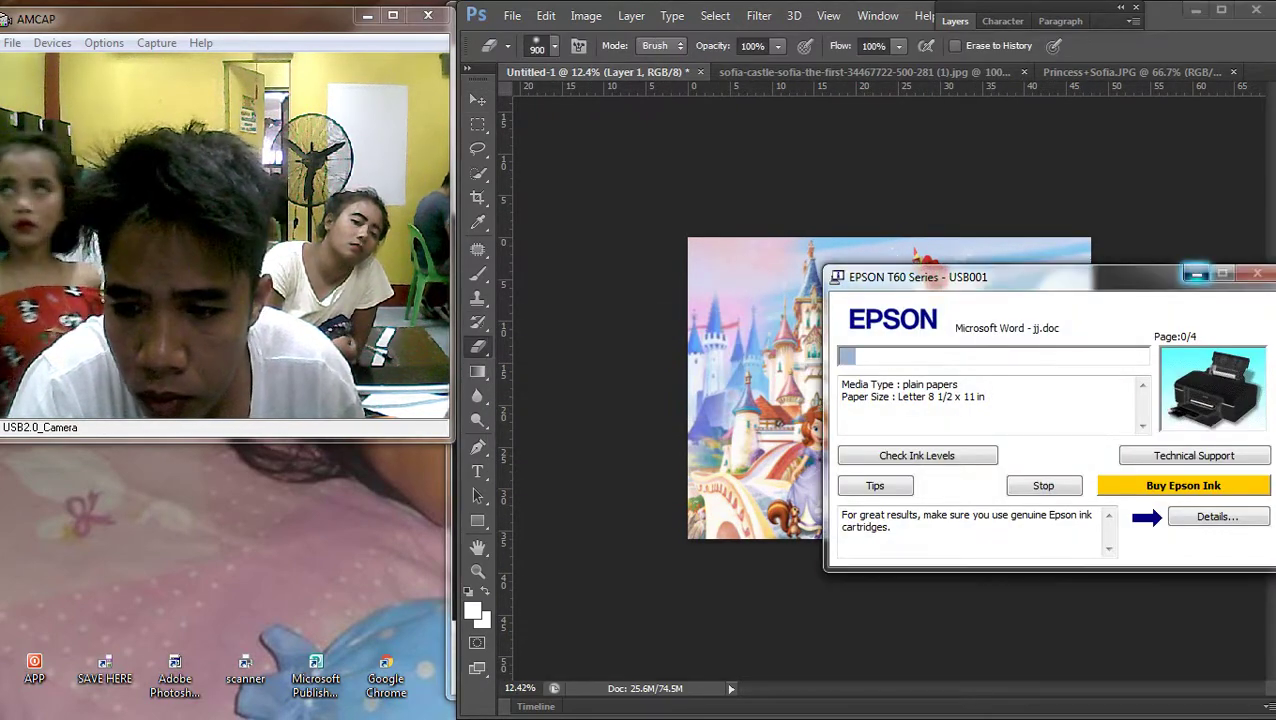
{"action": "mouse_move", "coordinate": [1050, 280]}
{"action": "left_mouse_down"}
{"action": "mouse_move", "coordinate": [1014, 290]}
{"action": "mouse_move", "coordinate": [898, 280]}
{"action": "left_mouse_up"}
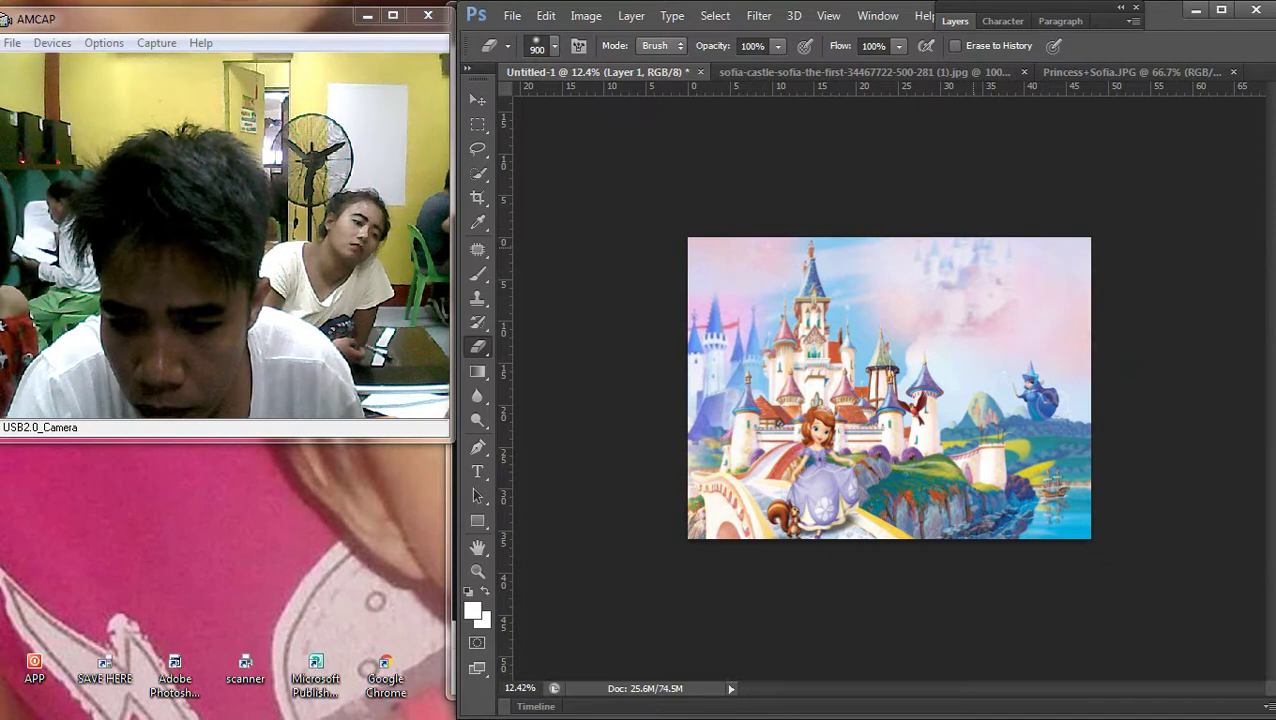
{"action": "left_click_drag", "start_coordinate": [1030, 370], "coordinate": [1050, 410]}
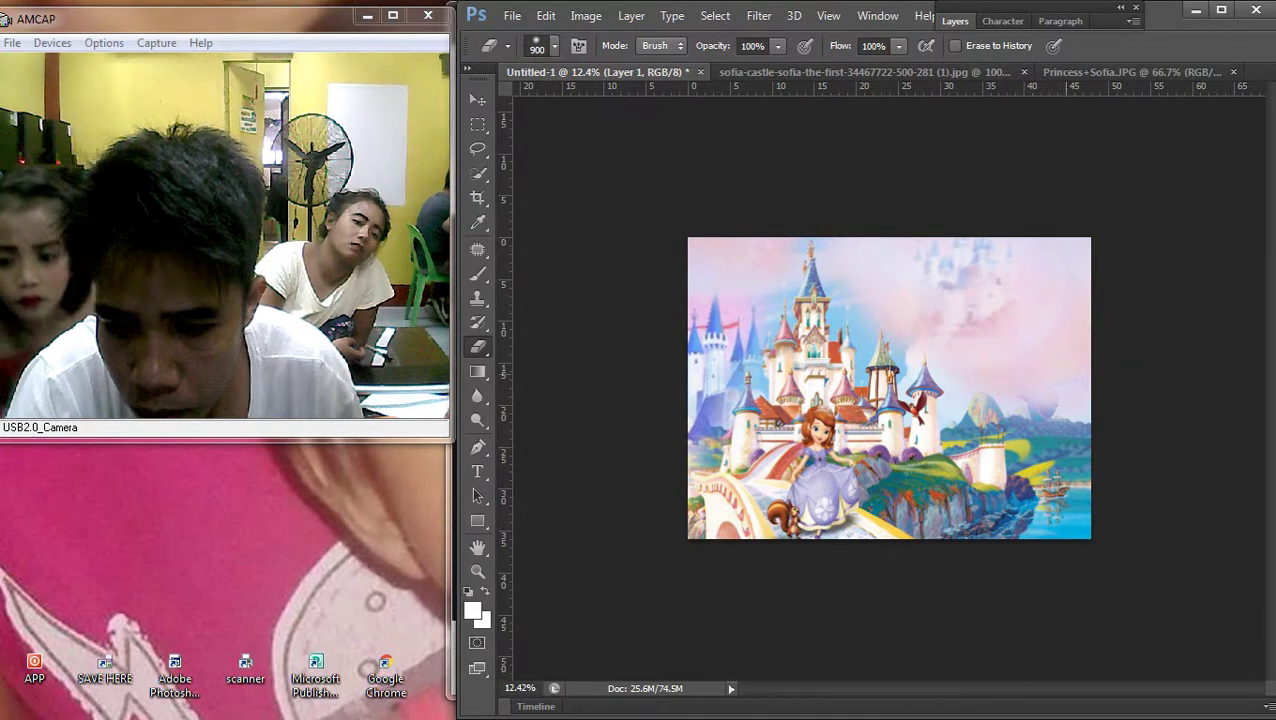
{"action": "left_click_drag", "start_coordinate": [1025, 405], "coordinate": [1080, 440]}
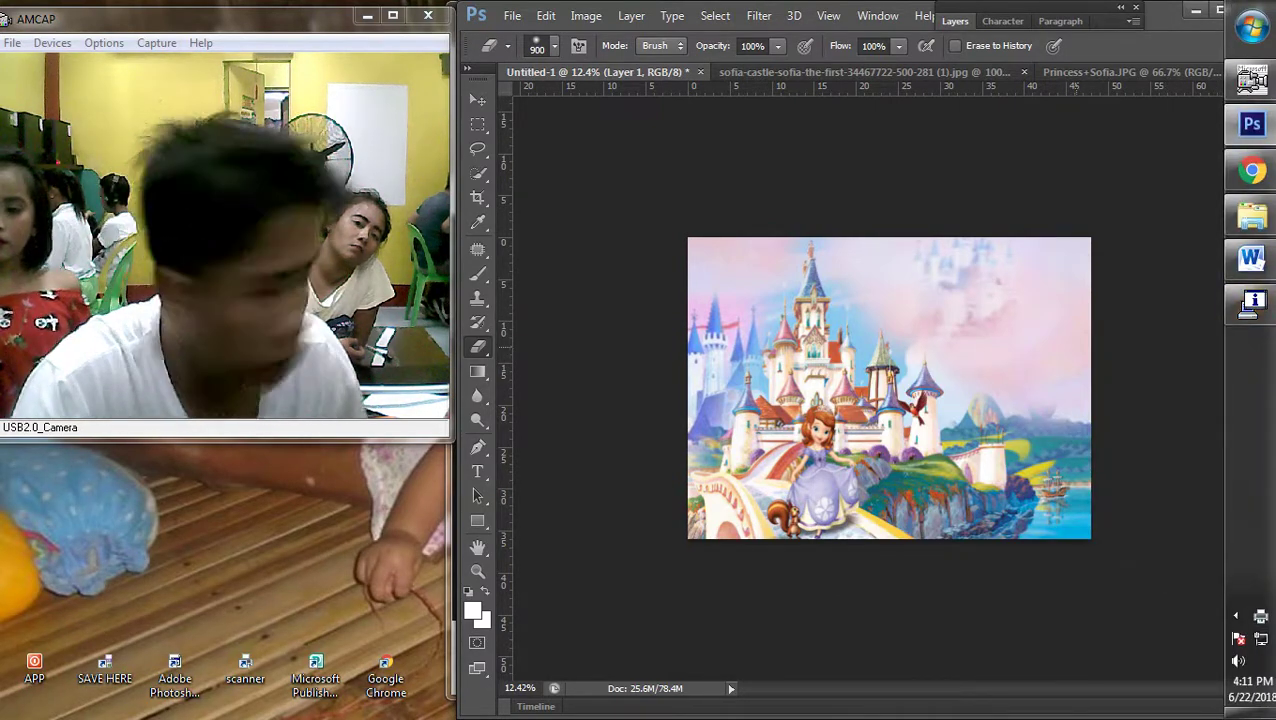
{"action": "mouse_move", "coordinate": [1040, 290]}
{"action": "left_mouse_down"}
{"action": "mouse_move", "coordinate": [960, 300]}
{"action": "mouse_move", "coordinate": [1010, 380]}
{"action": "left_mouse_up"}
{"action": "mouse_move", "coordinate": [880, 250]}
{"action": "left_mouse_down"}
{"action": "mouse_move", "coordinate": [950, 300]}
{"action": "mouse_move", "coordinate": [890, 330]}
{"action": "mouse_move", "coordinate": [1010, 270]}
{"action": "left_mouse_up"}
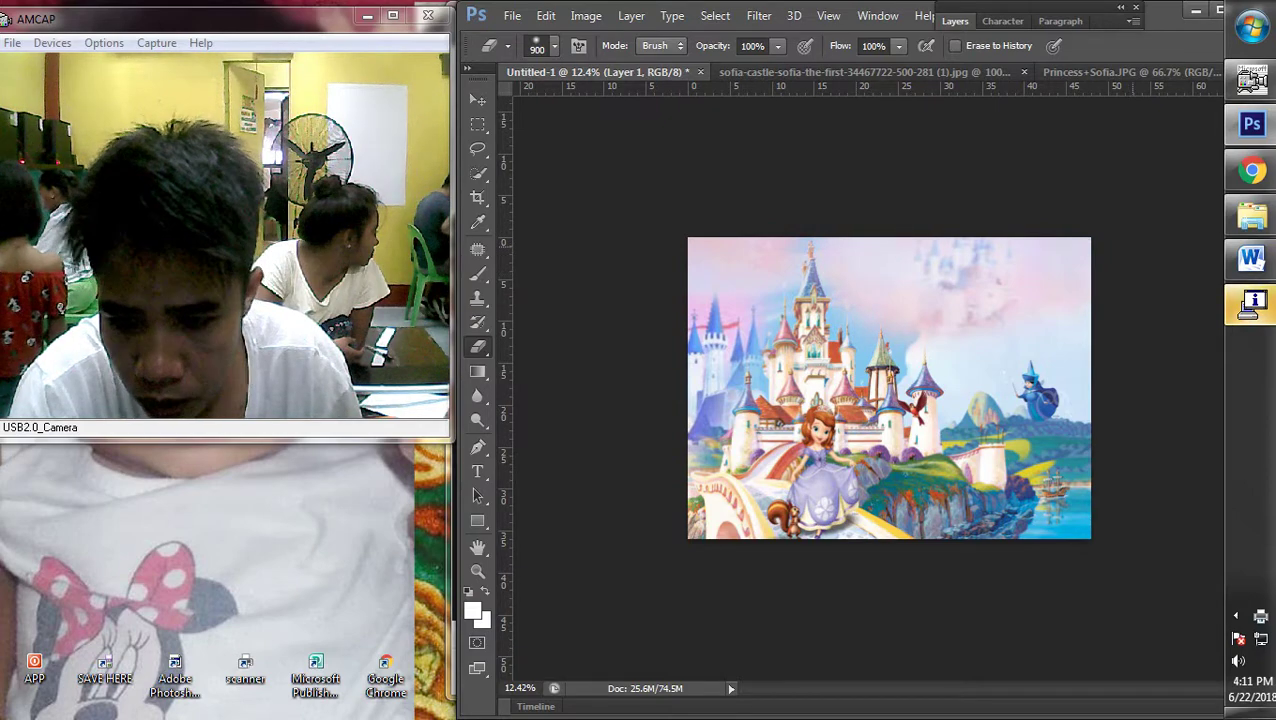
Darken the Kid-Vinyl backdrop layer by pulling its Curves line down
{"action": "scroll", "coordinate": [889, 388], "scroll_direction": "down", "scroll_amount": 3}
{"action": "scroll", "coordinate": [889, 388], "scroll_direction": "up", "scroll_amount": 4}
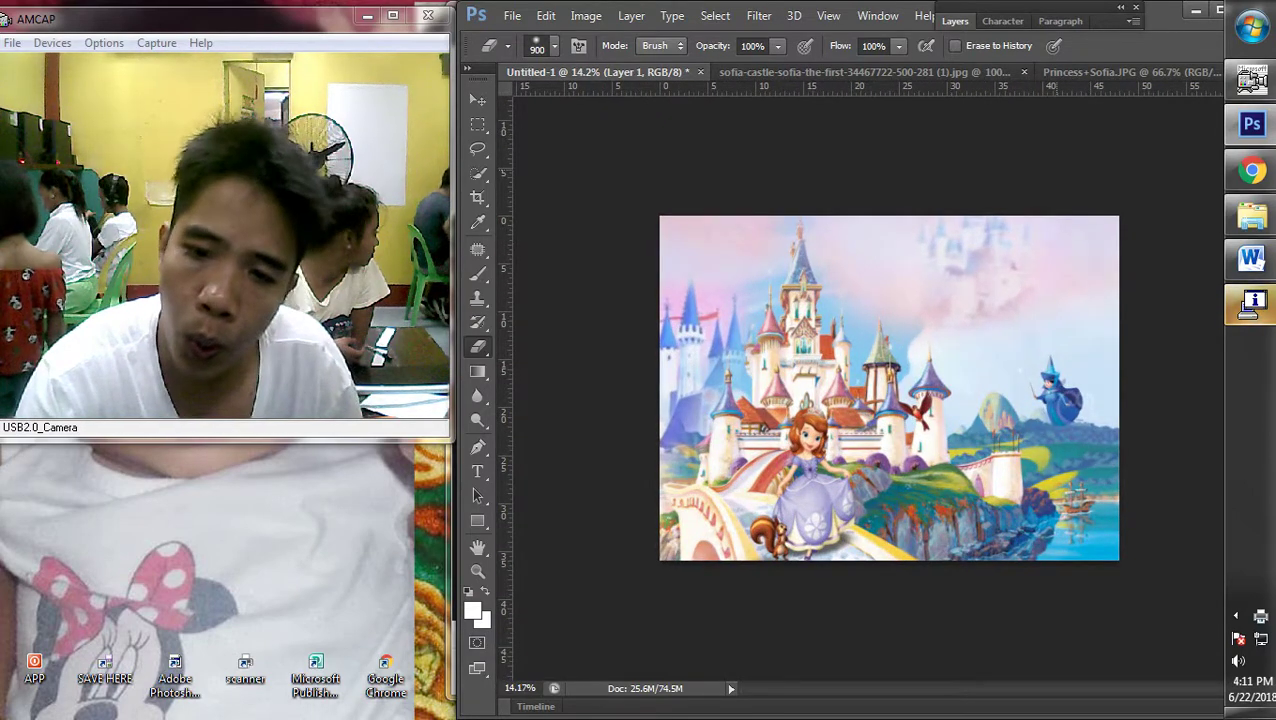
{"action": "key", "text": "v"}
{"action": "right_click", "coordinate": [760, 242]}
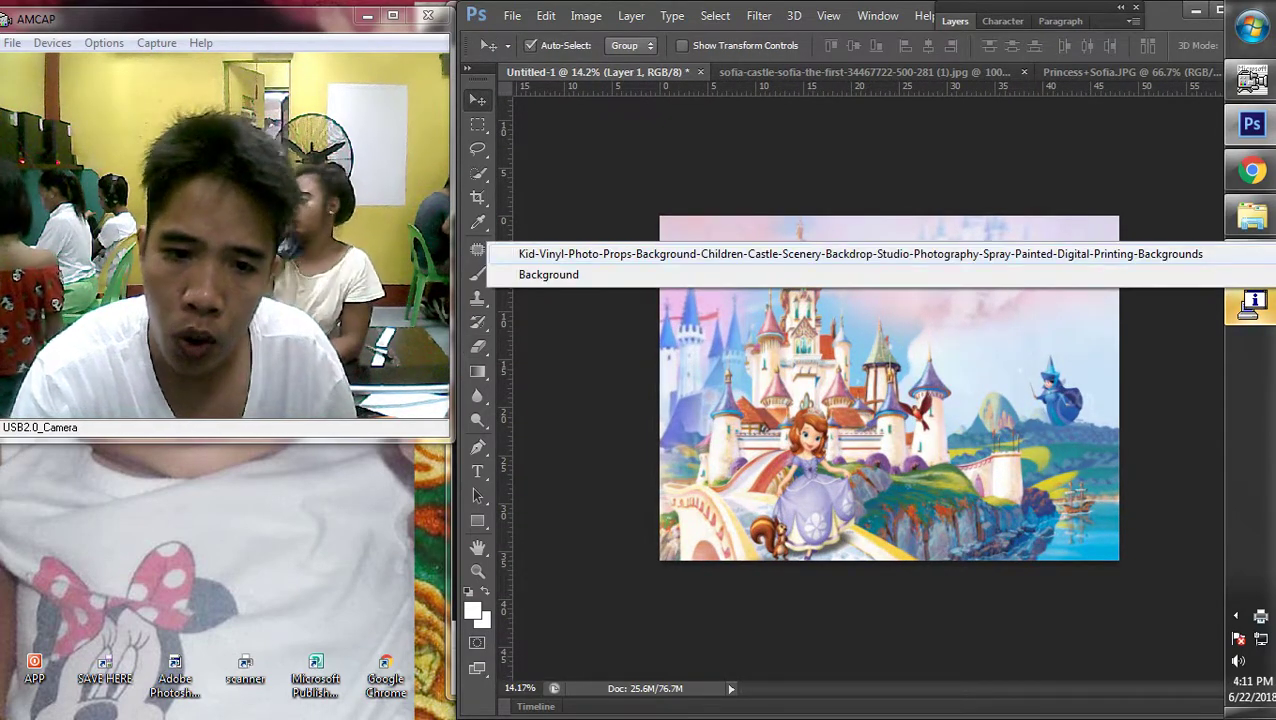
{"action": "left_click", "coordinate": [760, 254]}
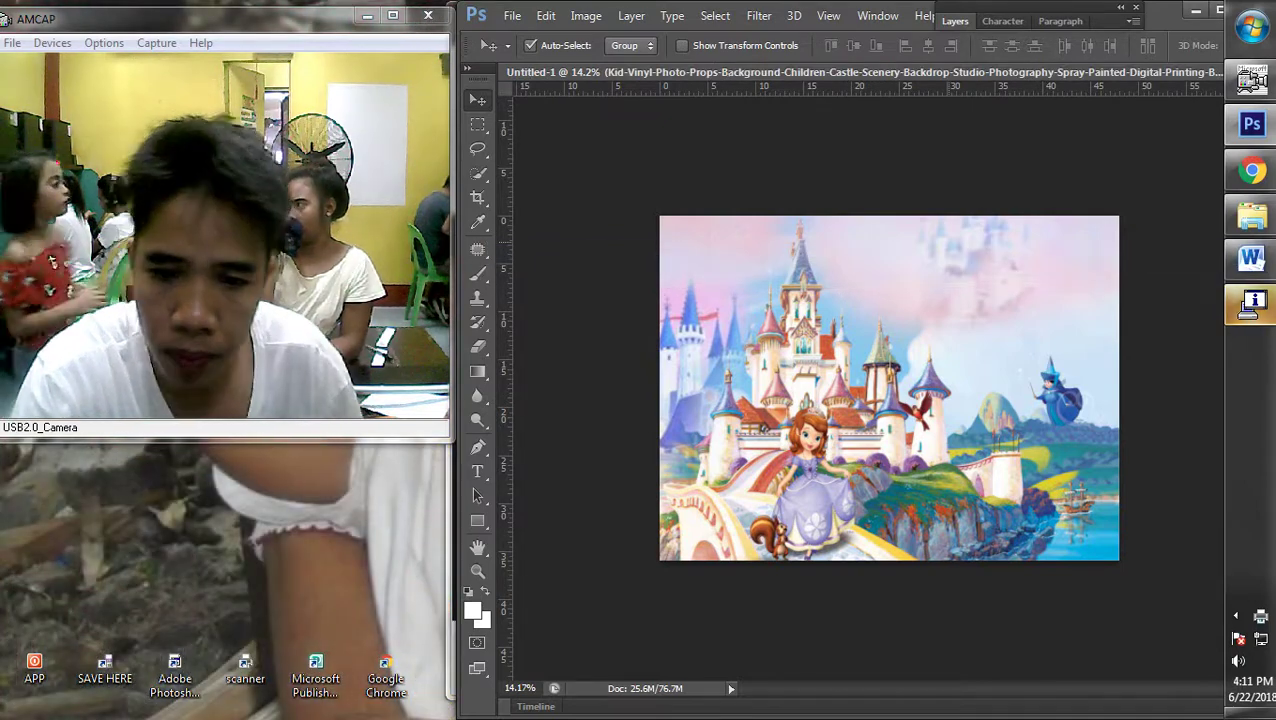
{"action": "key", "text": "ctrl+m"}
{"action": "left_click_drag", "start_coordinate": [406, 357], "coordinate": [414, 349]}
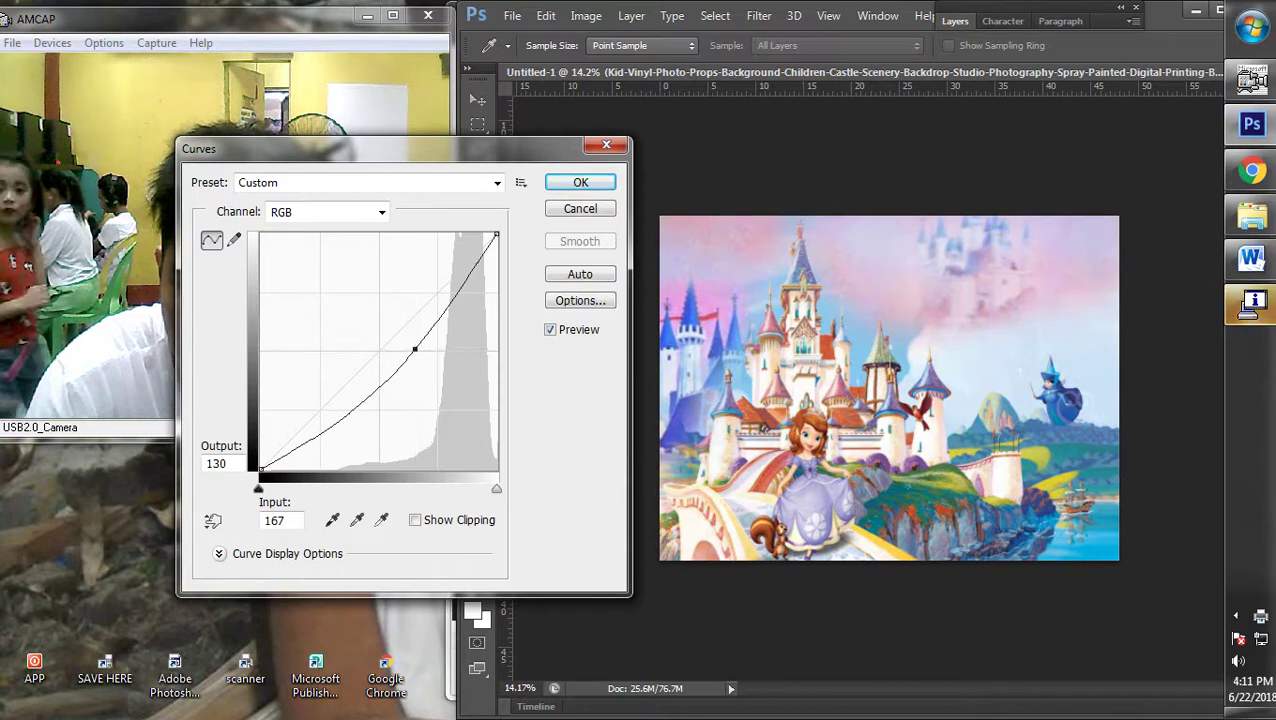
{"action": "key", "text": "Return"}
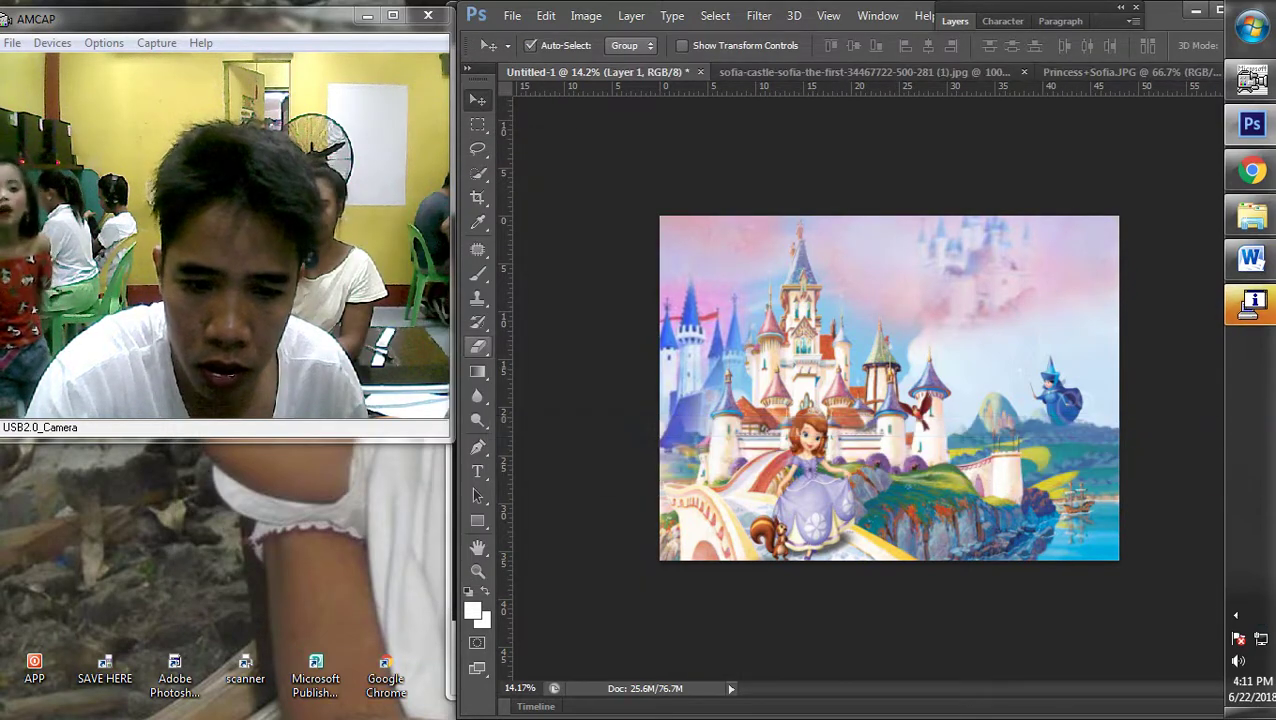
Bring the Word résumé forward and close Word, returning to Photoshop
{"action": "key", "text": "e"}
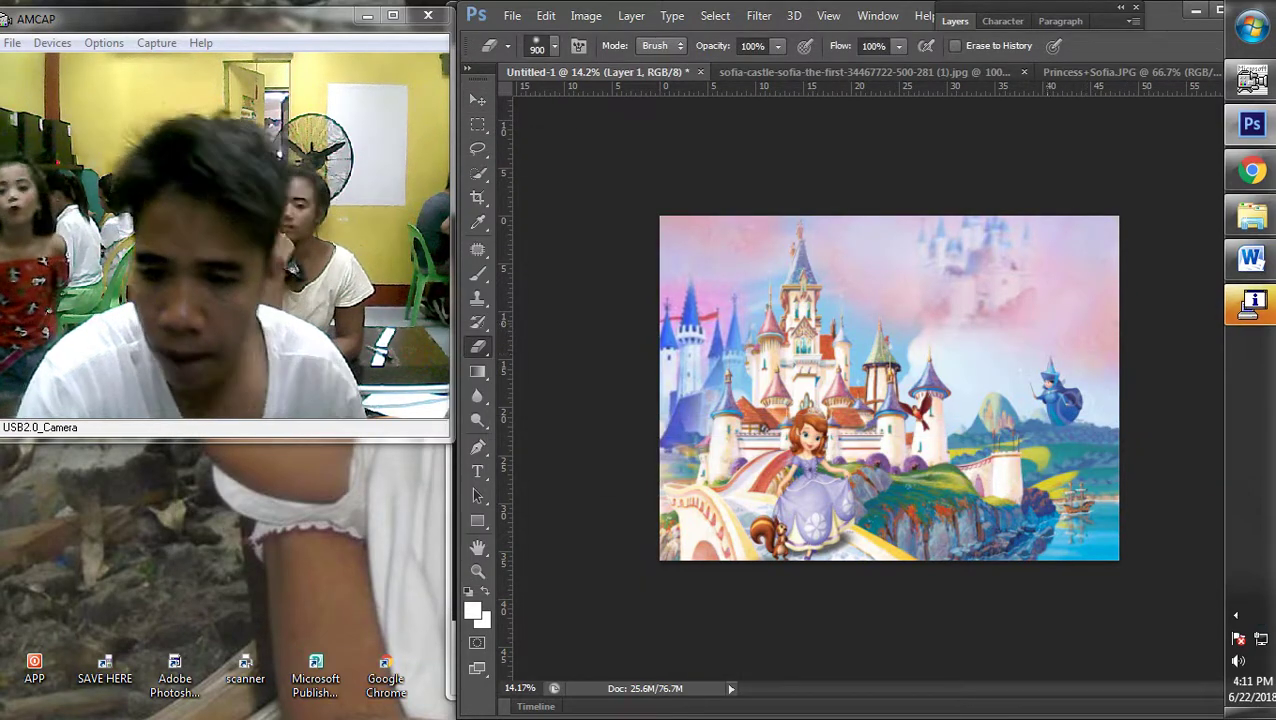
{"action": "left_click", "coordinate": [1251, 259]}
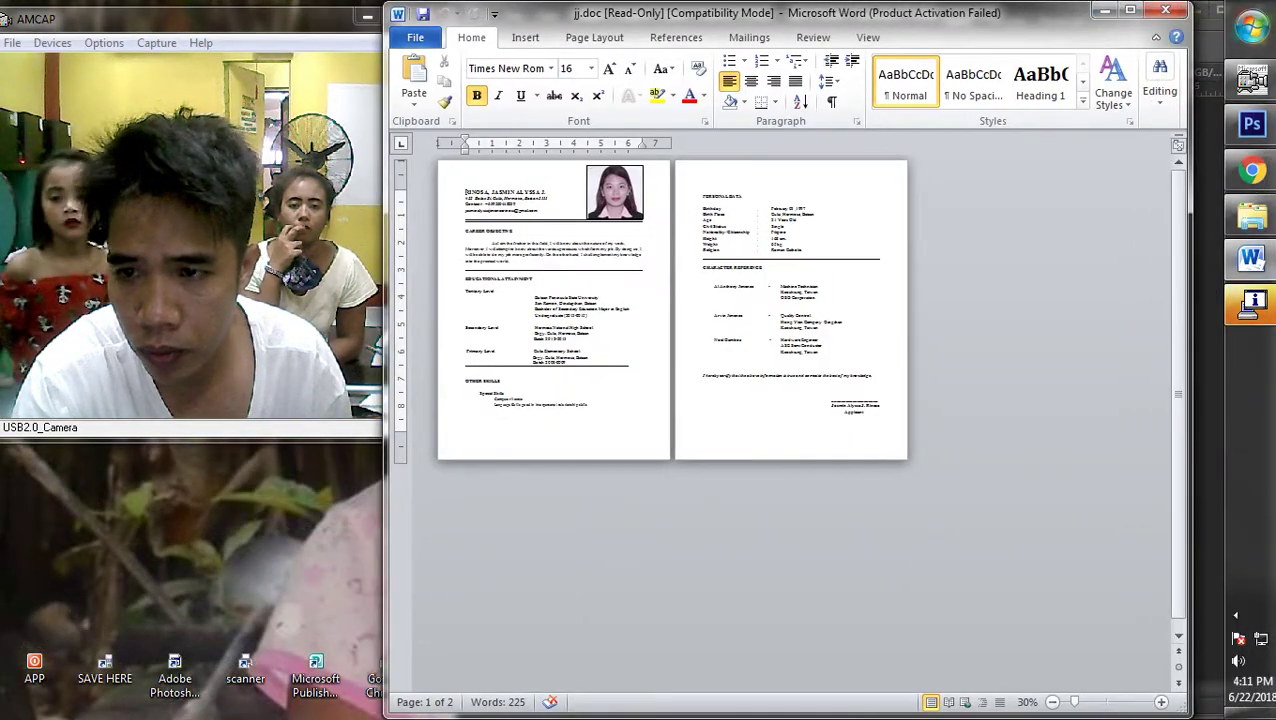
{"action": "left_click", "coordinate": [1165, 10]}
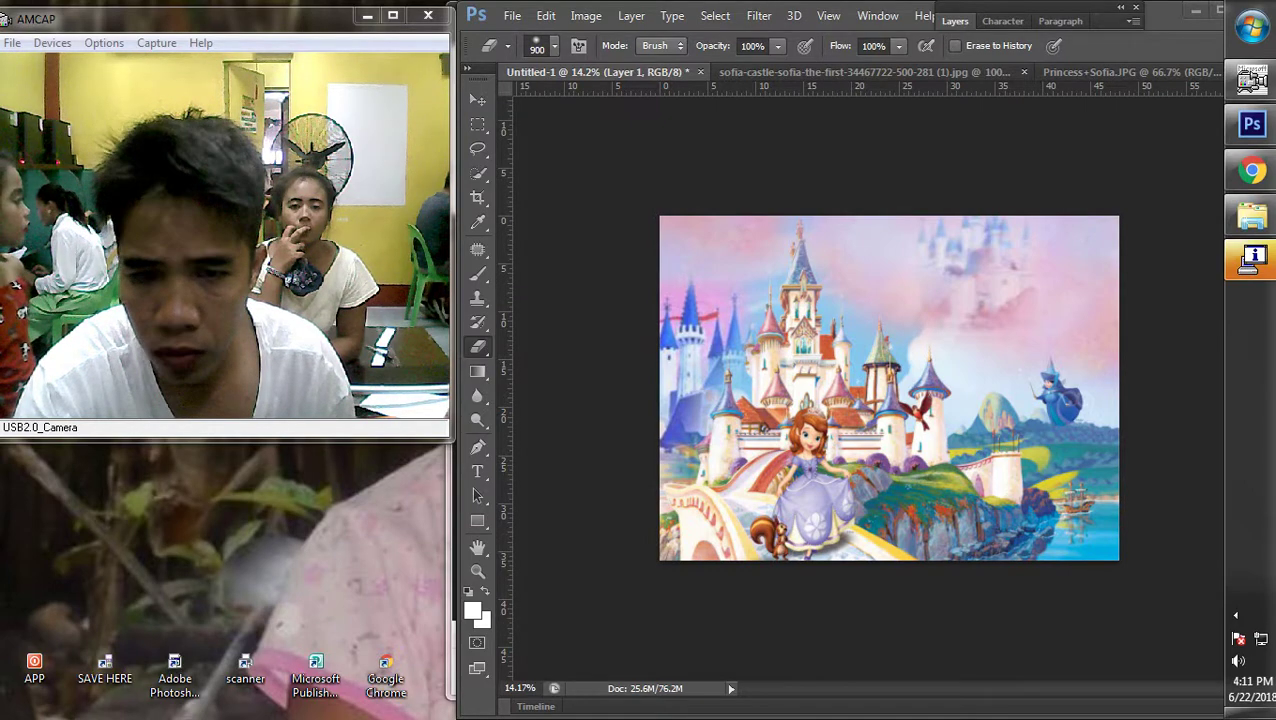
{"action": "right_click", "coordinate": [830, 398]}
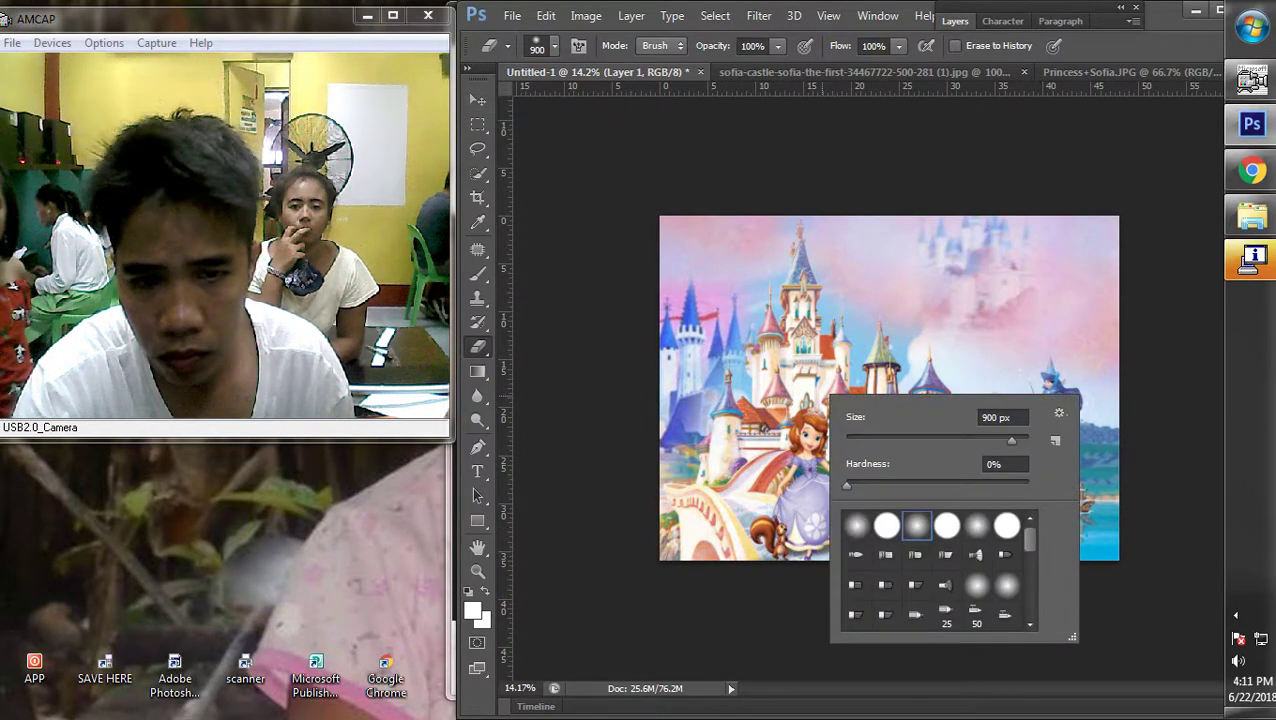
{"action": "key", "text": "Escape"}
Scale the castle picture to about 102.65%, shift it slightly left, and fit the canvas on screen
{"action": "key", "text": "v"}
{"action": "key", "text": "ctrl+t"}
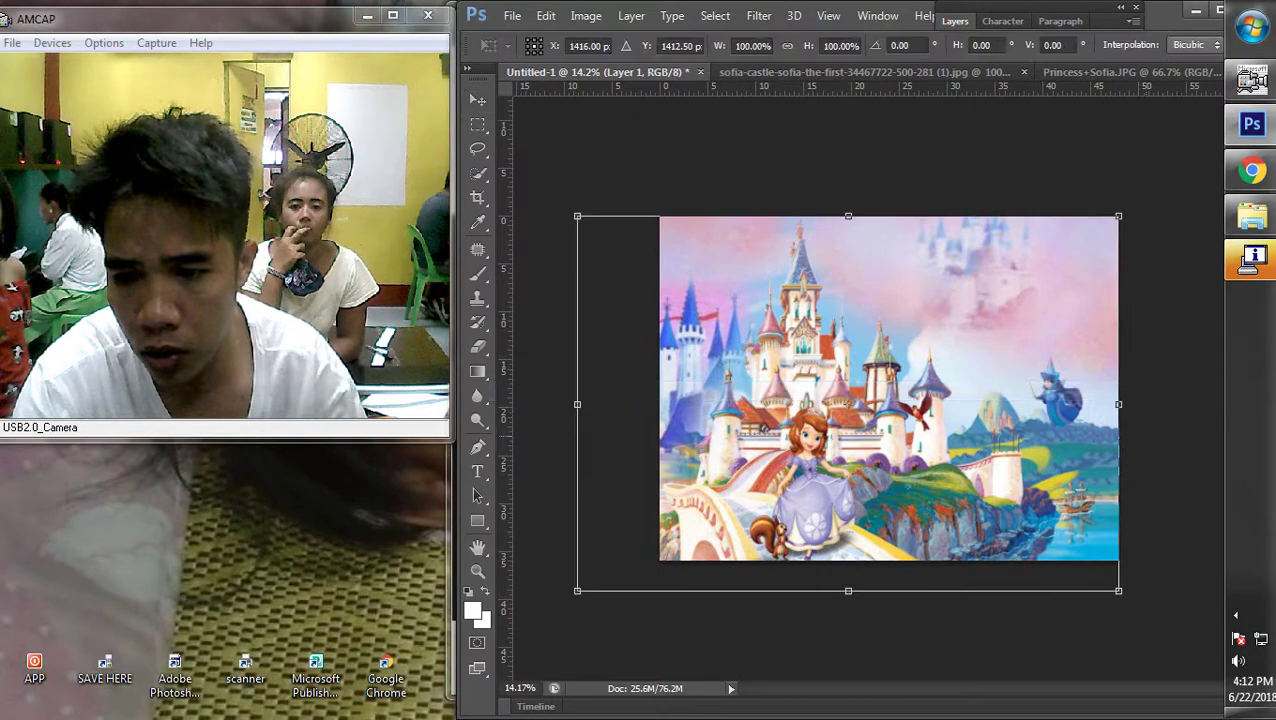
{"action": "left_click_drag", "start_coordinate": [1118, 216], "coordinate": [1132, 206]}
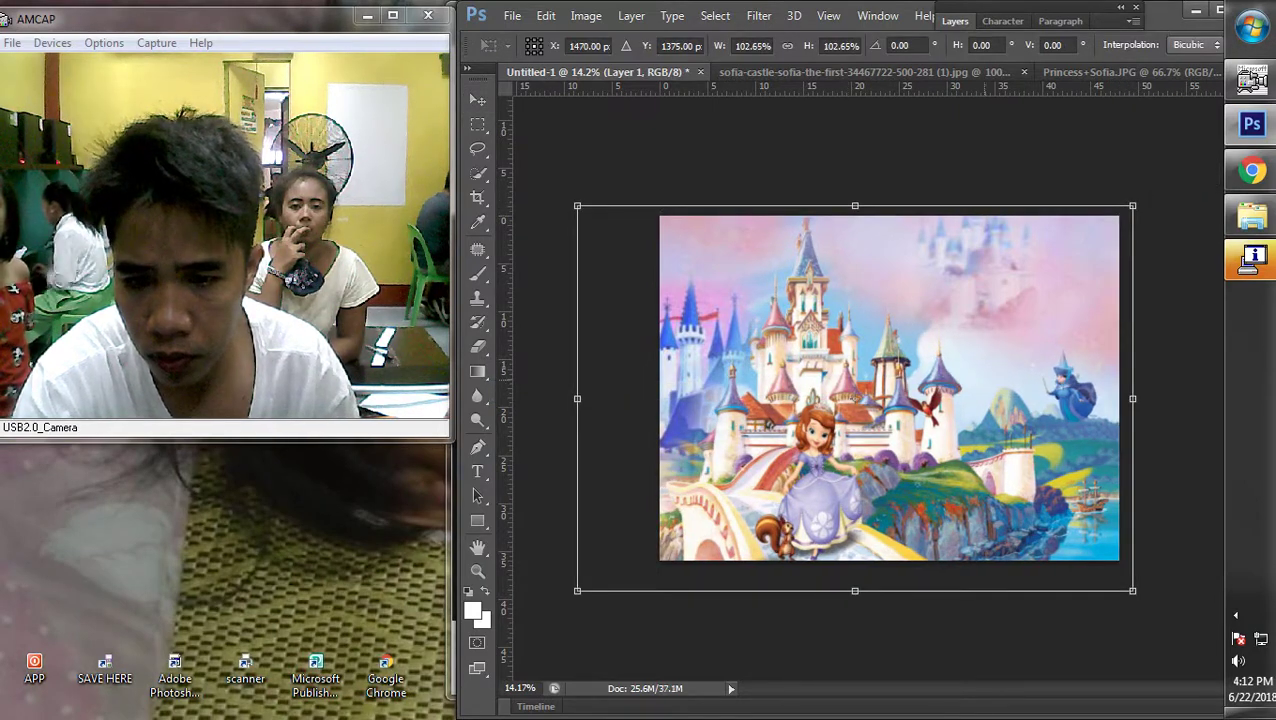
{"action": "left_click_drag", "start_coordinate": [788, 460], "coordinate": [775, 460]}
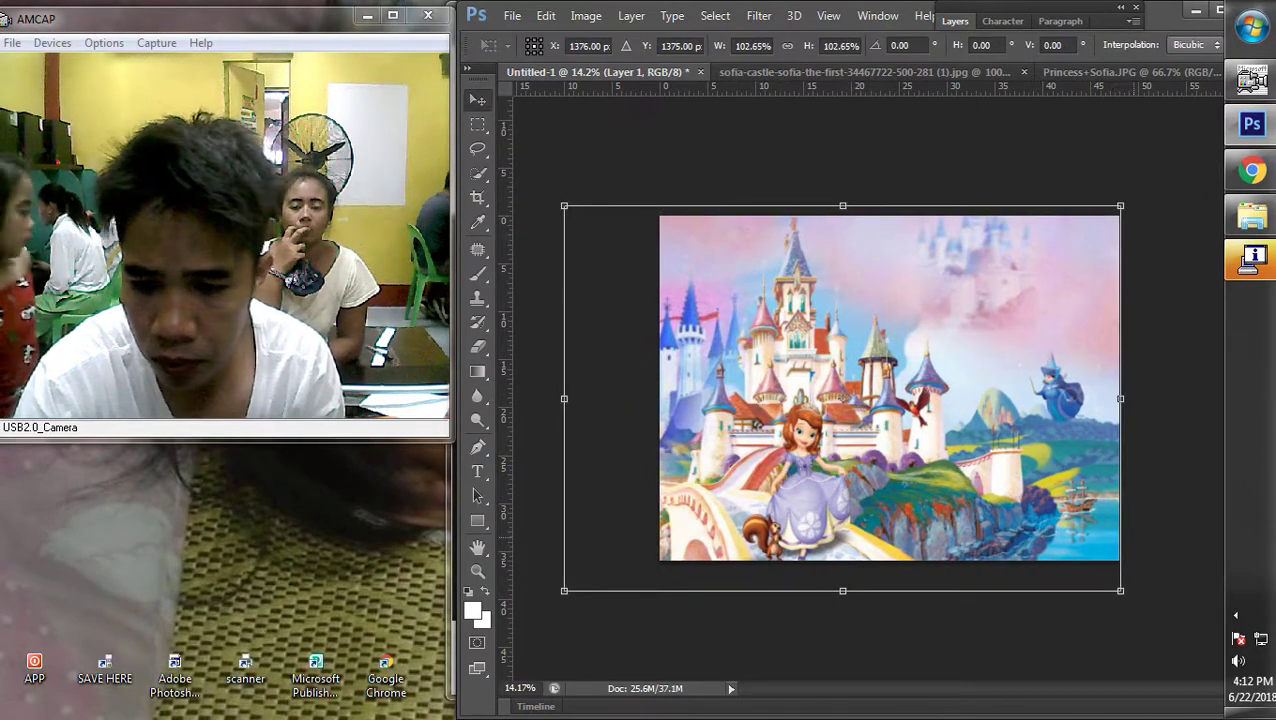
{"action": "key", "text": "Return"}
{"action": "key", "text": "ctrl+minus"}
{"action": "key", "text": "ctrl+minus"}
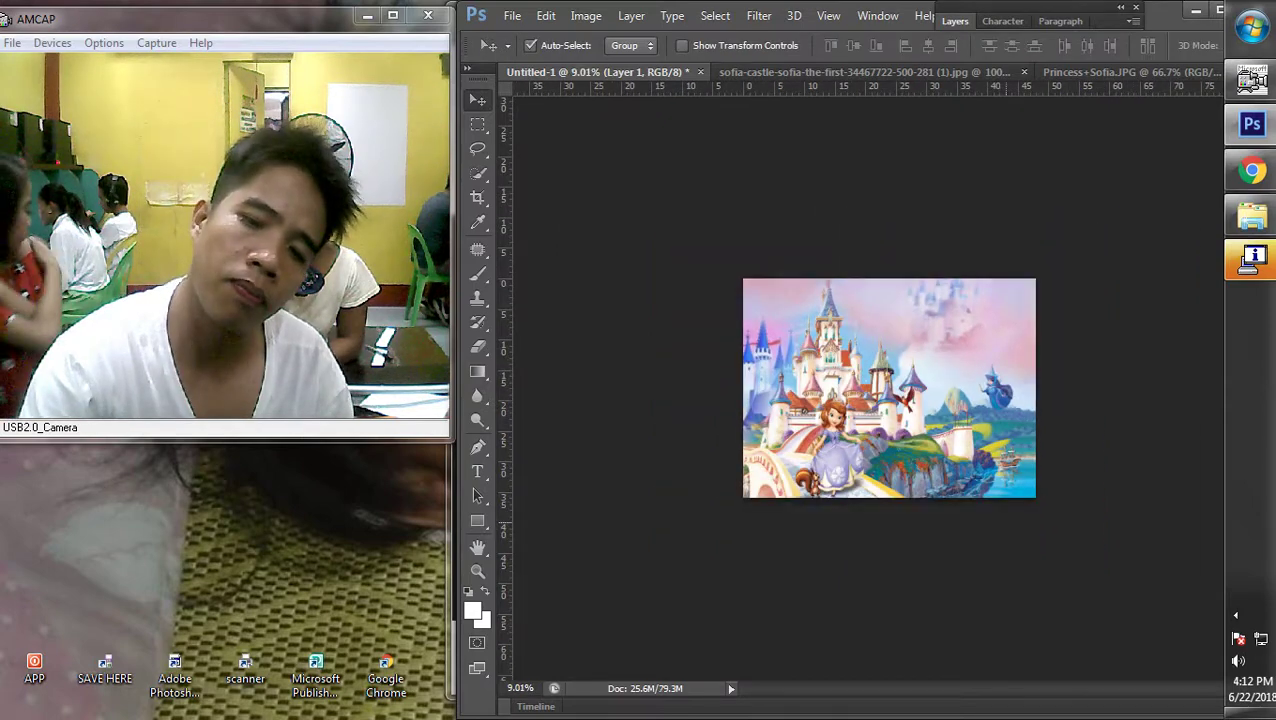
{"action": "key", "text": "ctrl+0"}
{"action": "key", "text": "alt+Tab"}
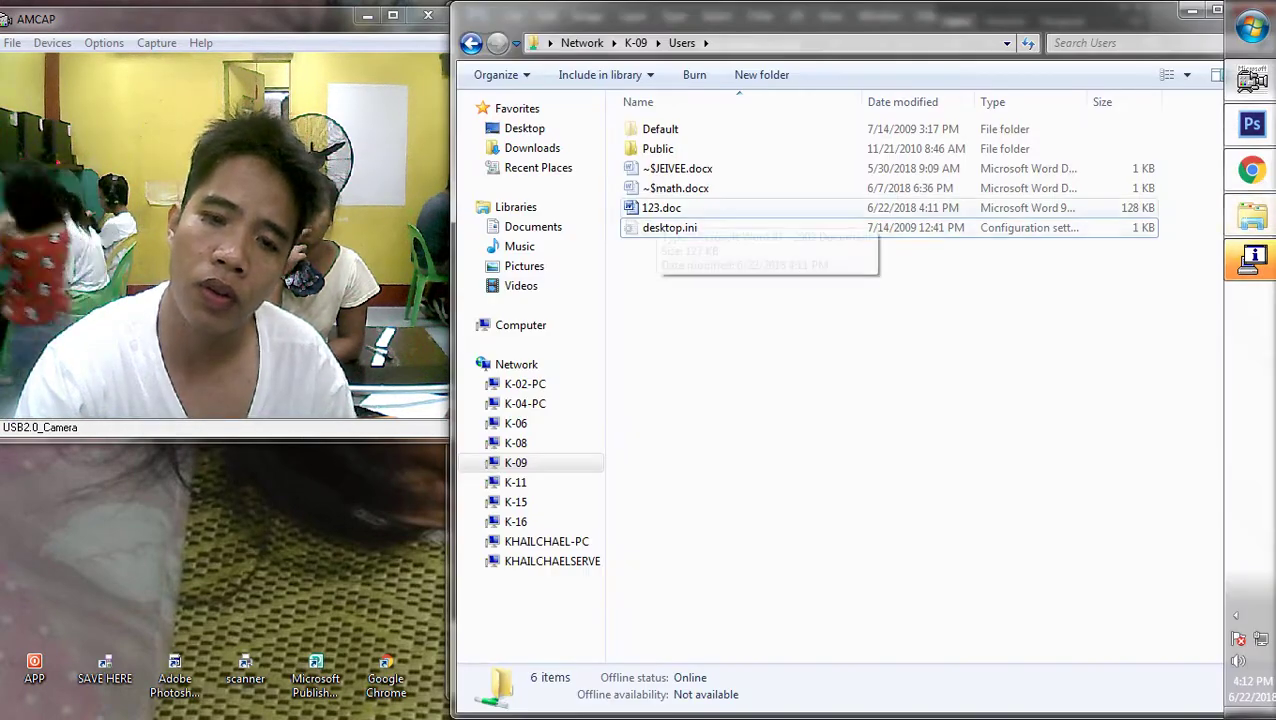
Open 123.doc in Word, dismiss the activation prompt and enable editing
{"action": "left_click", "coordinate": [661, 208]}
{"action": "key", "text": "Return"}
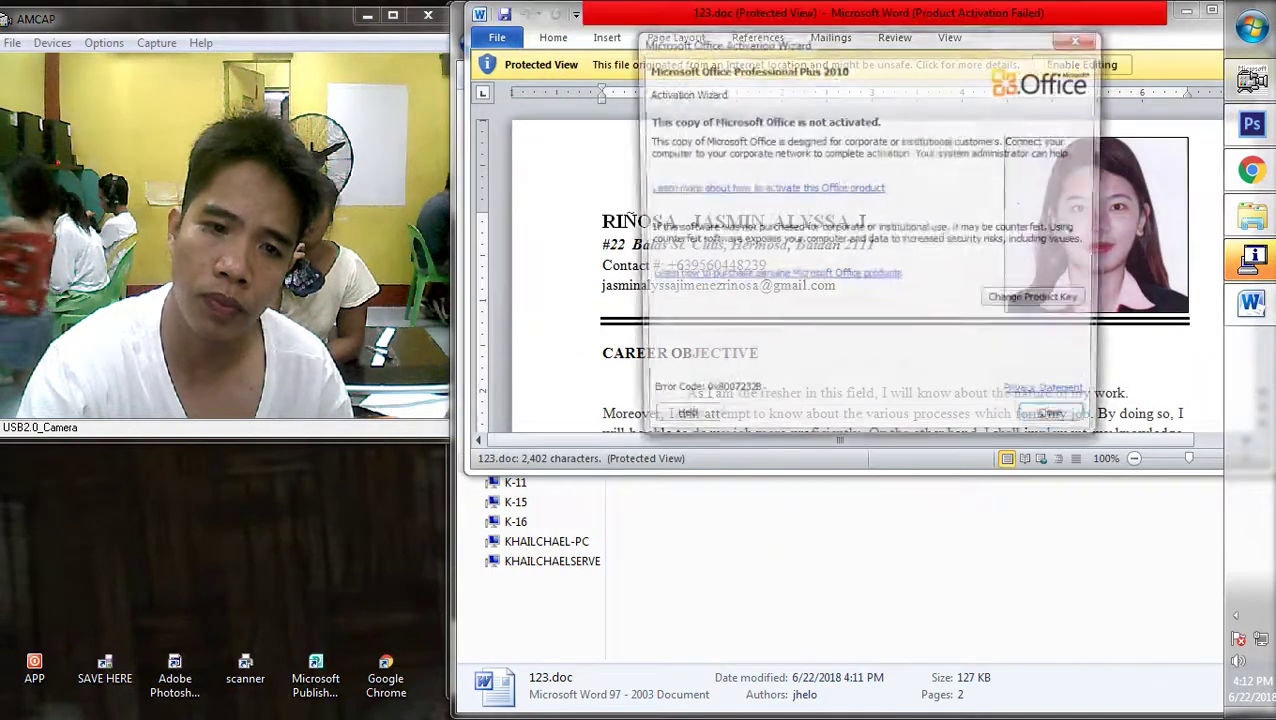
{"action": "key", "text": "Return"}
{"action": "left_click", "coordinate": [1079, 64]}
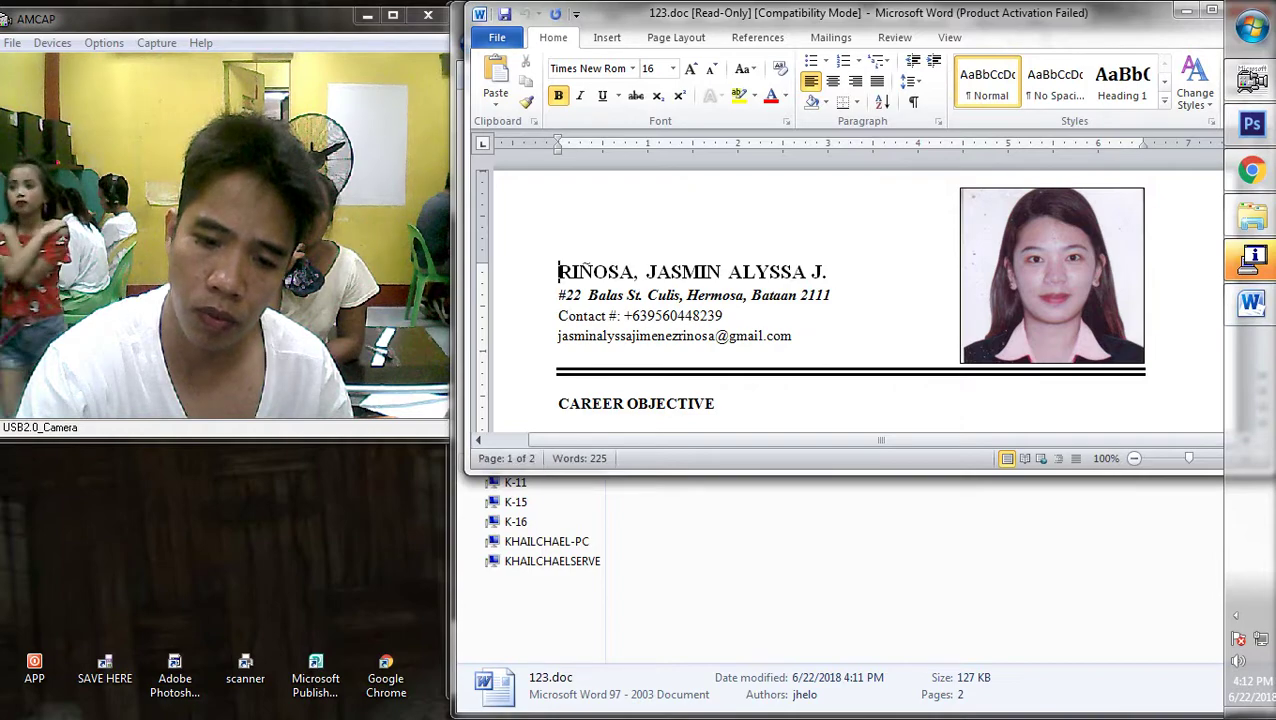
Bring up print settings for 2 copies on the EPSON T60 and check its properties
{"action": "key", "text": "ctrl+p"}
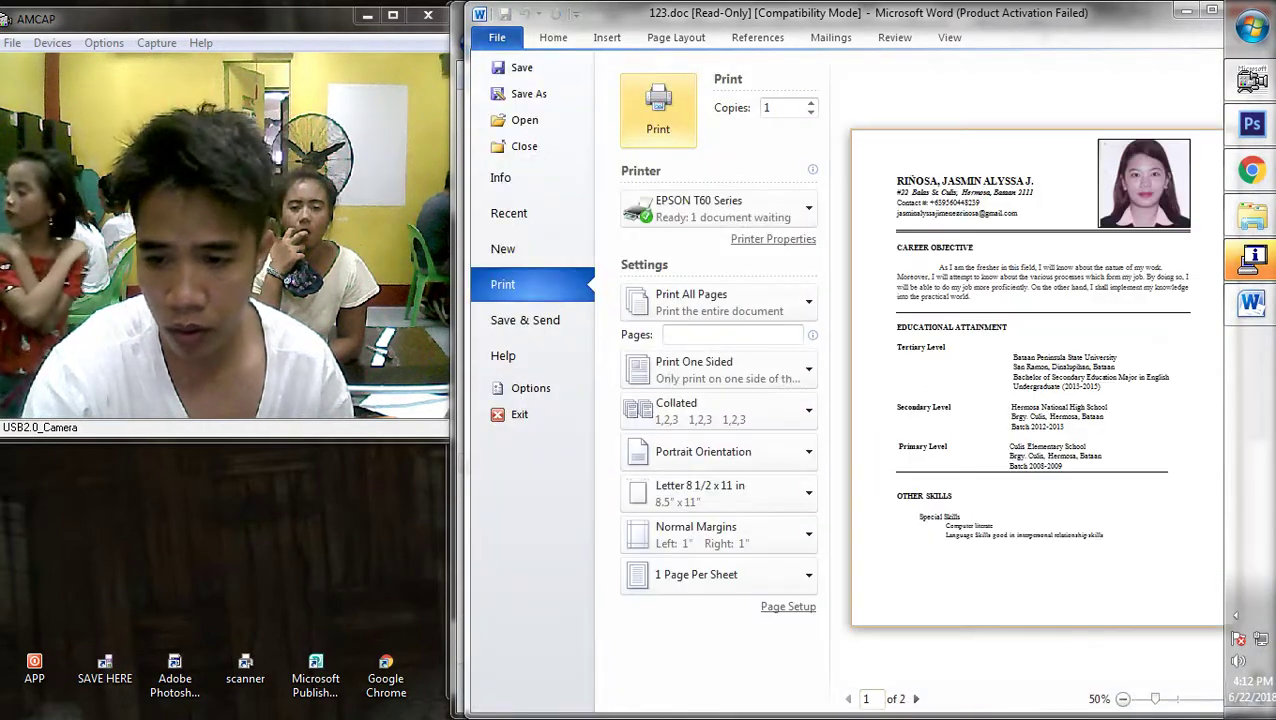
{"action": "key", "text": "Escape"}
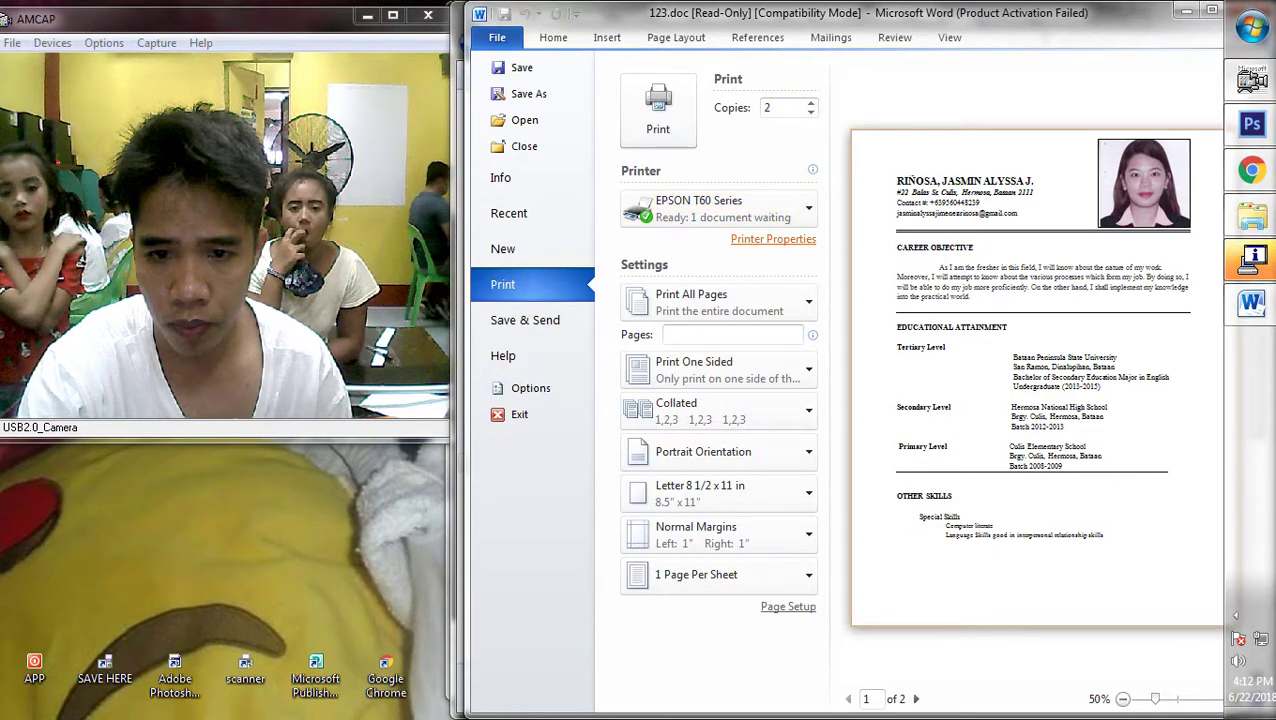
{"action": "left_click", "coordinate": [773, 239]}
{"action": "key", "text": "Escape"}
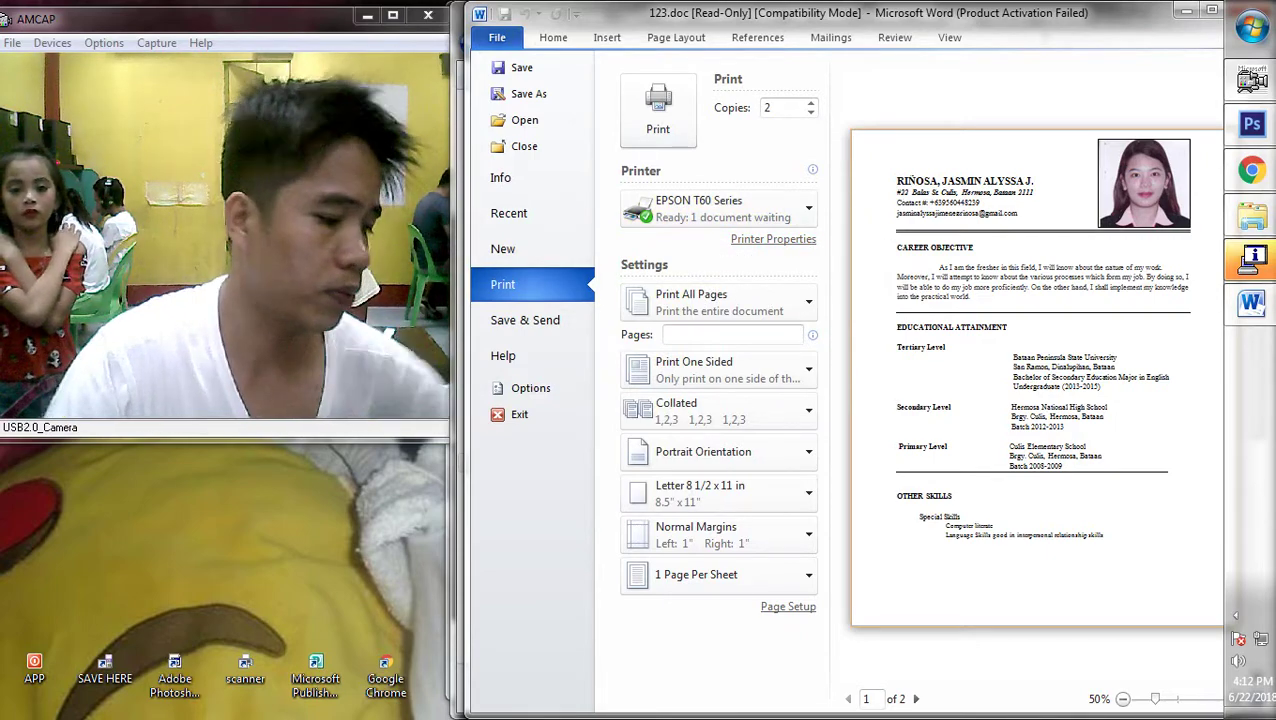
Leave the castle layout and open Explorer's Computer view listing the drives
{"action": "key", "text": "alt+Tab"}
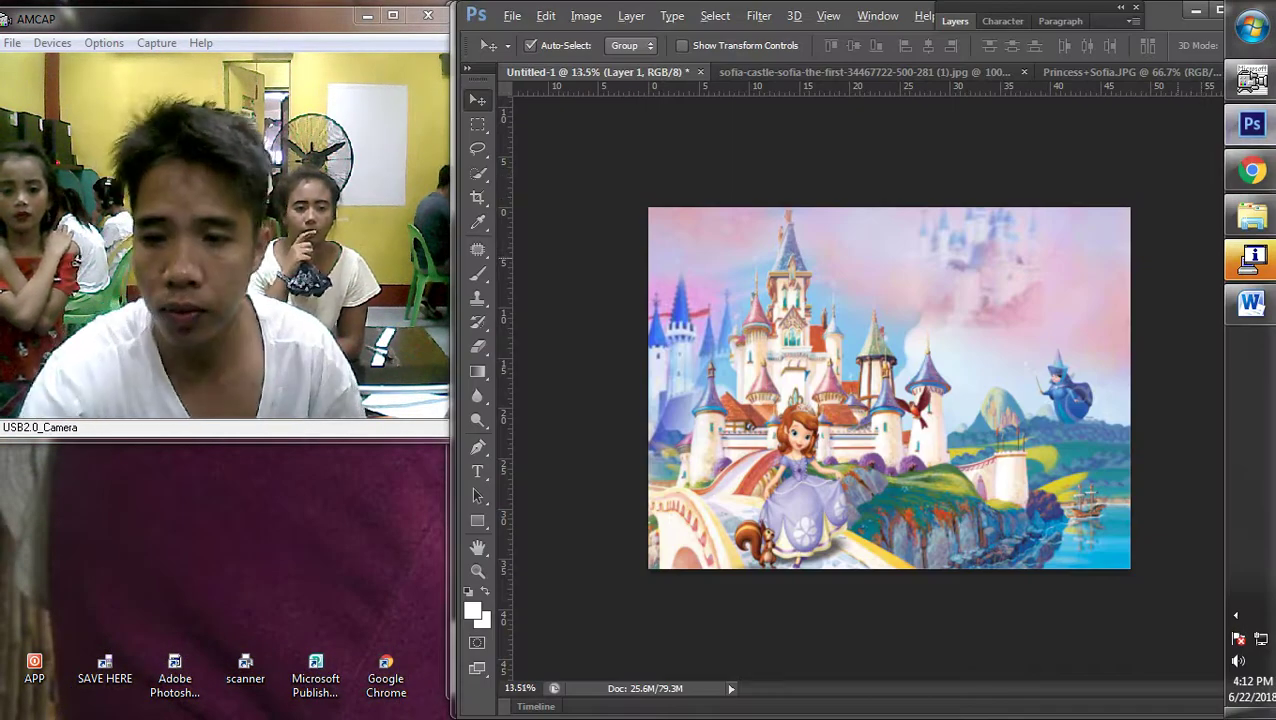
{"action": "left_click", "coordinate": [1252, 216]}
{"action": "left_click", "coordinate": [521, 325]}
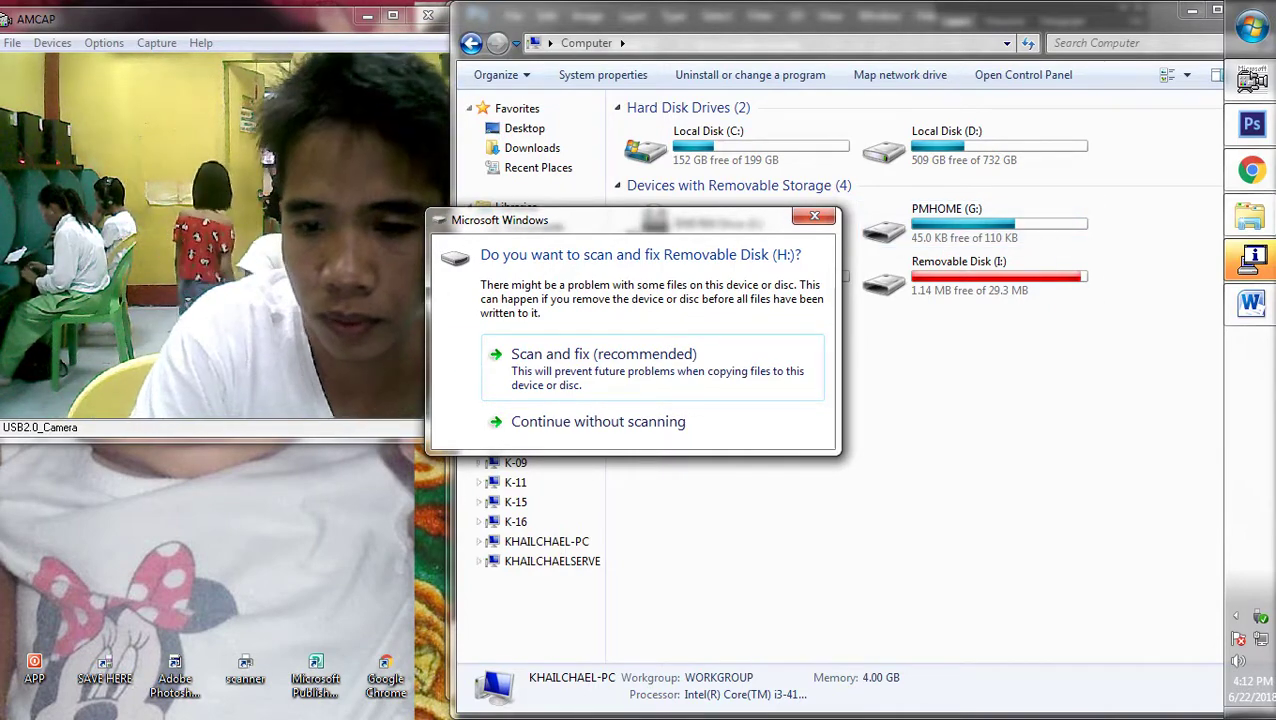
Dismiss the disk-scan prompt, the Epson low-ink reminder and the AutoPlay window for H:
{"action": "key", "text": "Escape"}
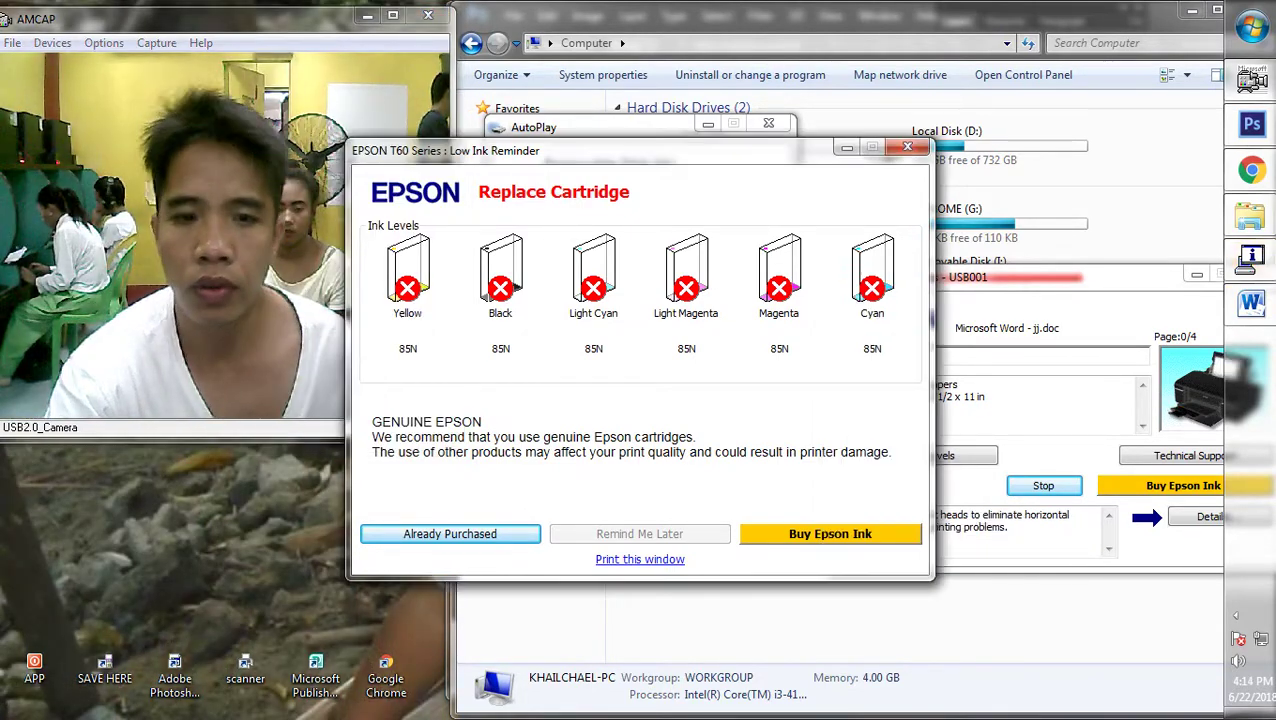
{"action": "key", "text": "Return"}
{"action": "key", "text": "Escape"}
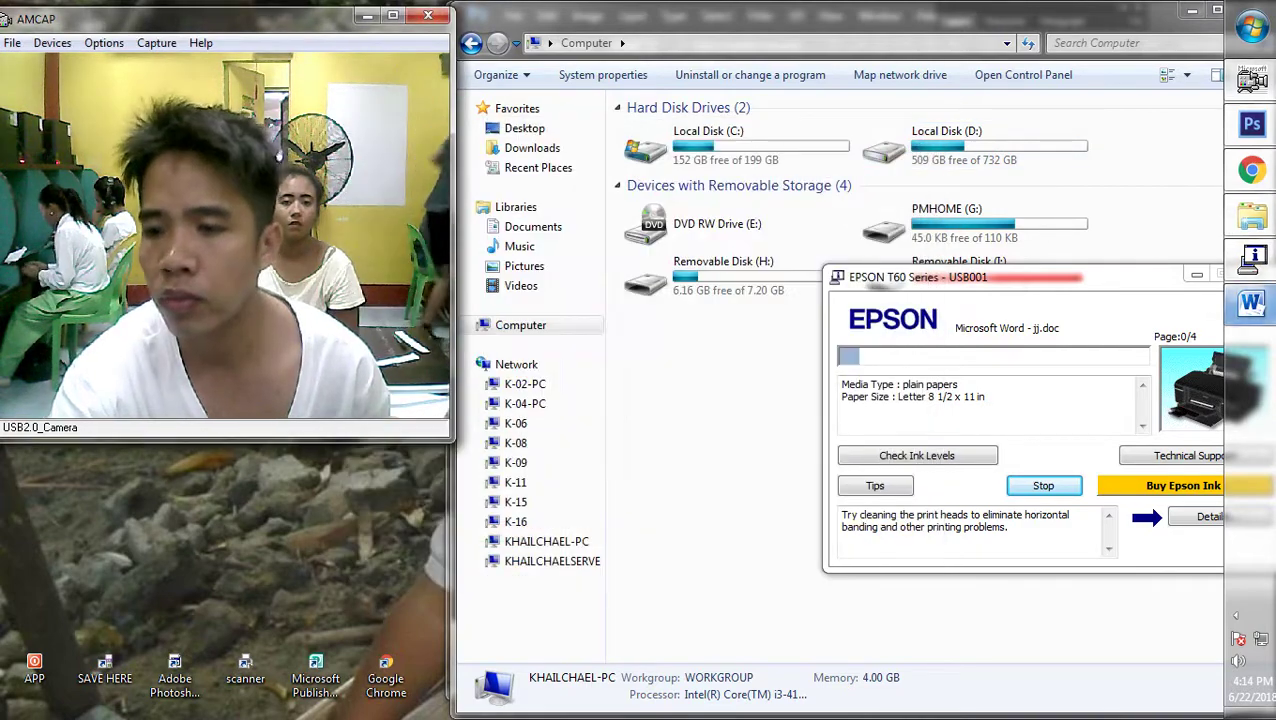
Exit Word's print settings and return to the Sofia castle canvas in Photoshop
{"action": "key", "text": "alt+Tab"}
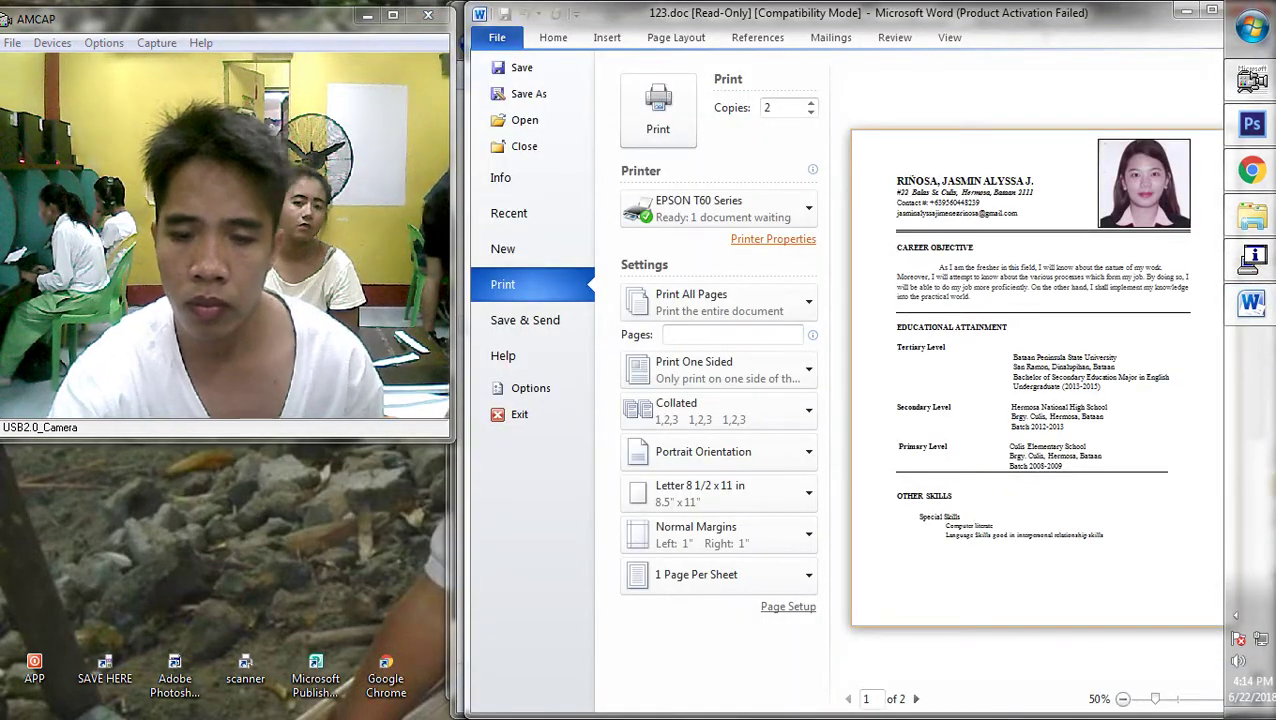
{"action": "key", "text": "Escape"}
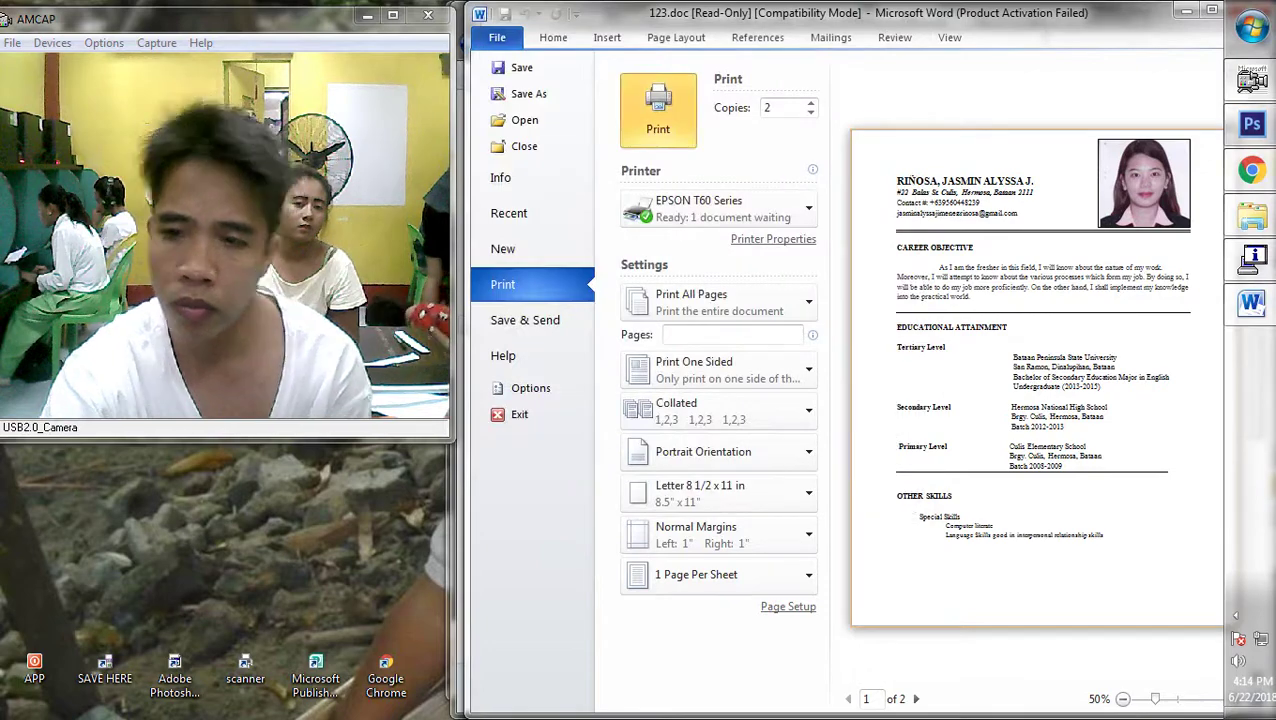
{"action": "key", "text": "Escape"}
{"action": "key", "text": "alt+Tab"}
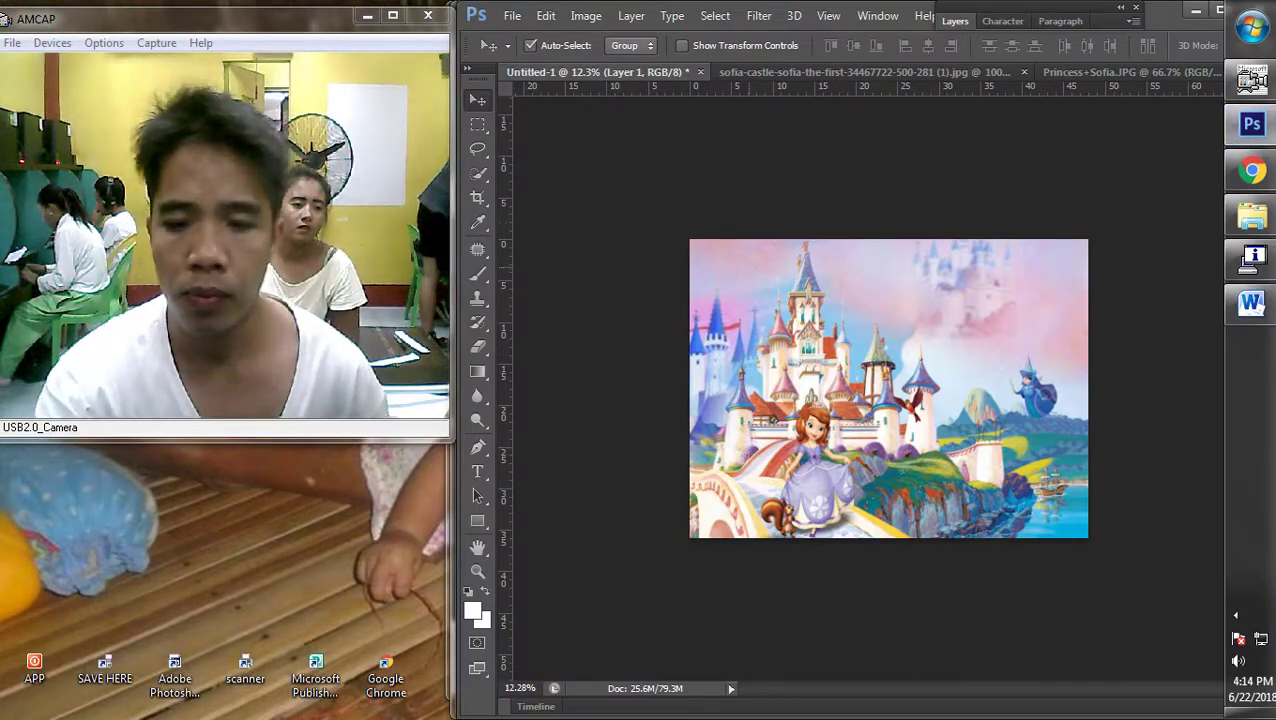
Browse Removable Disk (H:) to the DCIM\101MSDCF photo folder
{"action": "scroll", "coordinate": [889, 388], "scroll_direction": "down", "scroll_amount": 2}
{"action": "scroll", "coordinate": [889, 388], "scroll_direction": "up", "scroll_amount": 4}
{"action": "scroll", "coordinate": [889, 388], "scroll_direction": "down", "scroll_amount": 1}
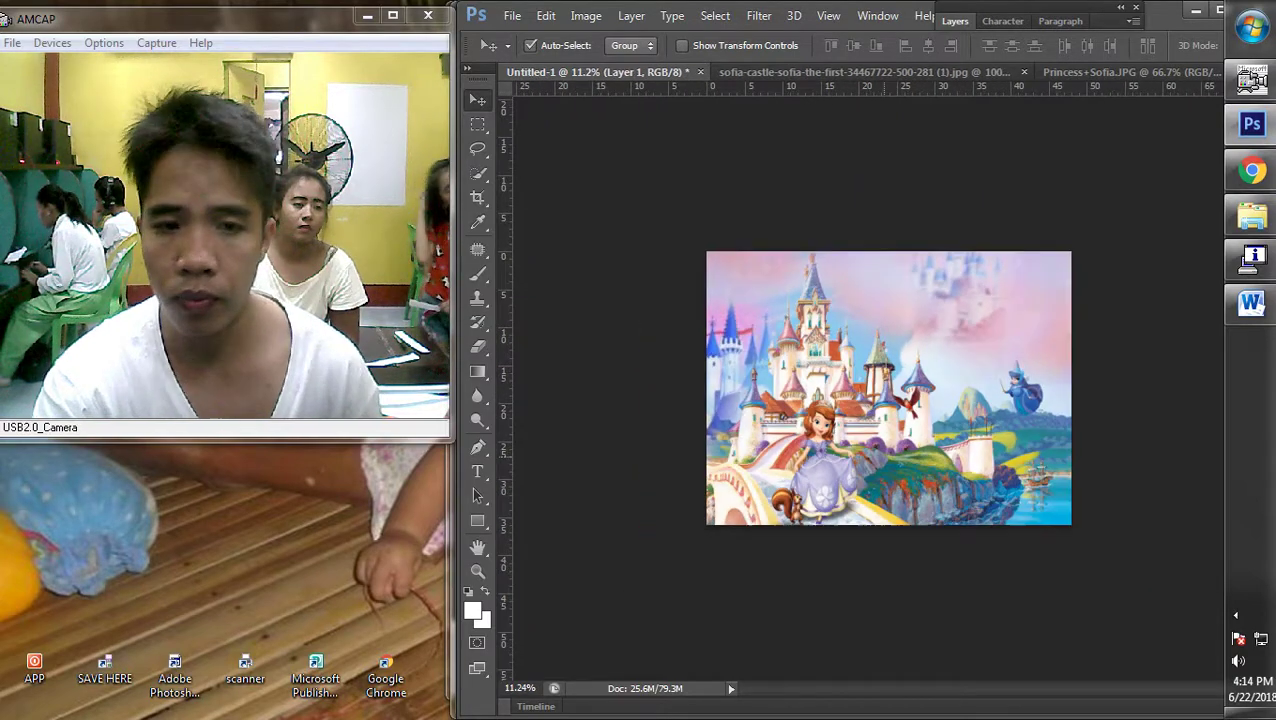
{"action": "scroll", "coordinate": [889, 388], "scroll_direction": "up", "scroll_amount": 1}
{"action": "left_click", "coordinate": [1252, 215]}
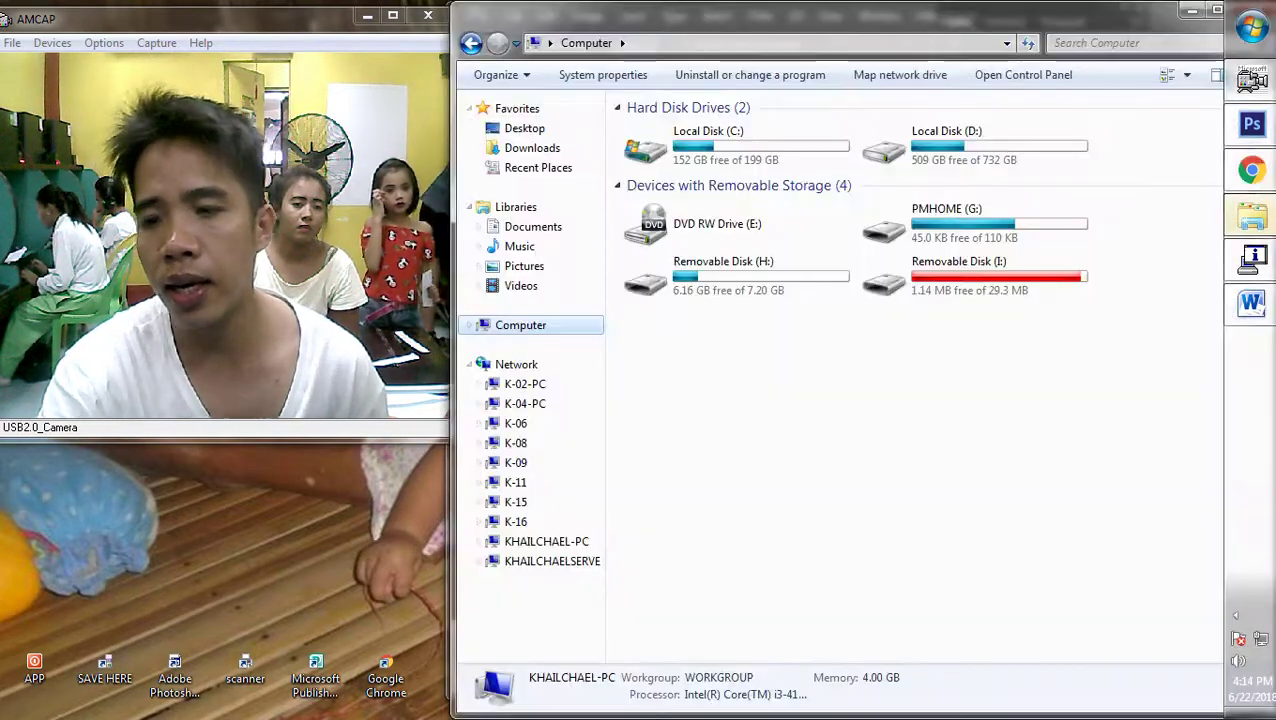
{"action": "double_click", "coordinate": [700, 268]}
{"action": "left_click", "coordinate": [663, 188]}
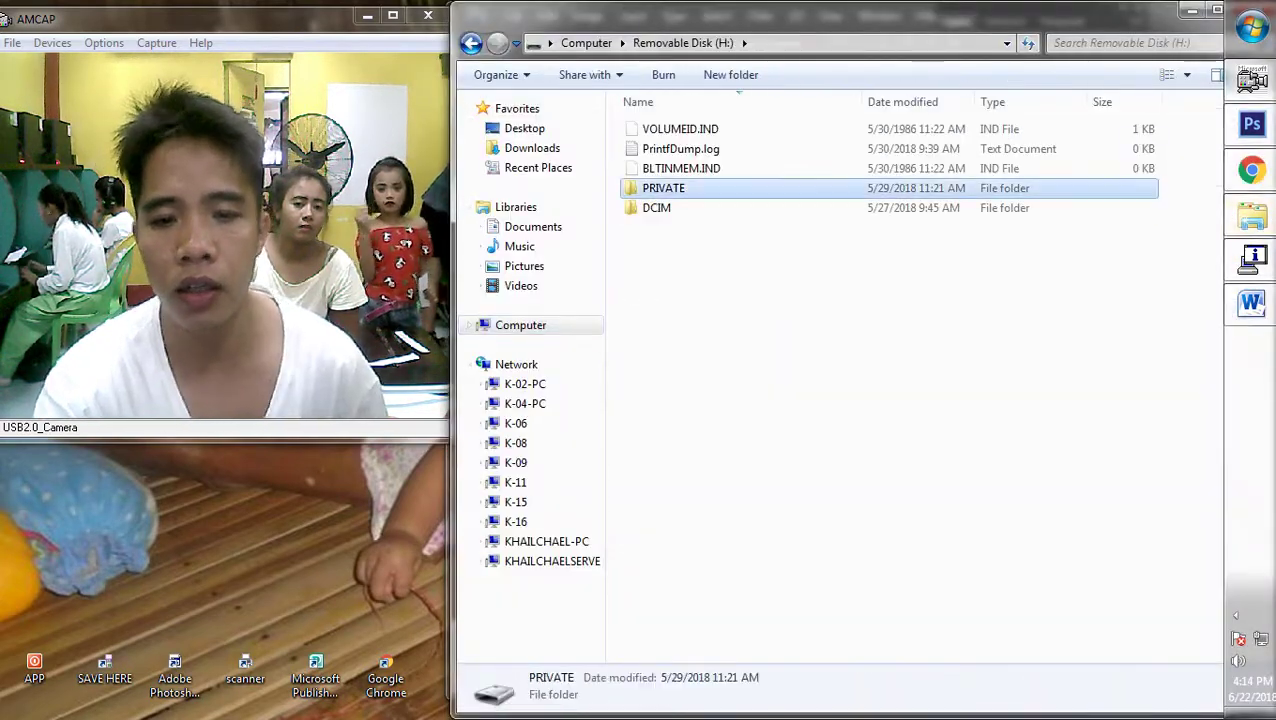
{"action": "double_click", "coordinate": [656, 207]}
{"action": "double_click", "coordinate": [668, 128]}
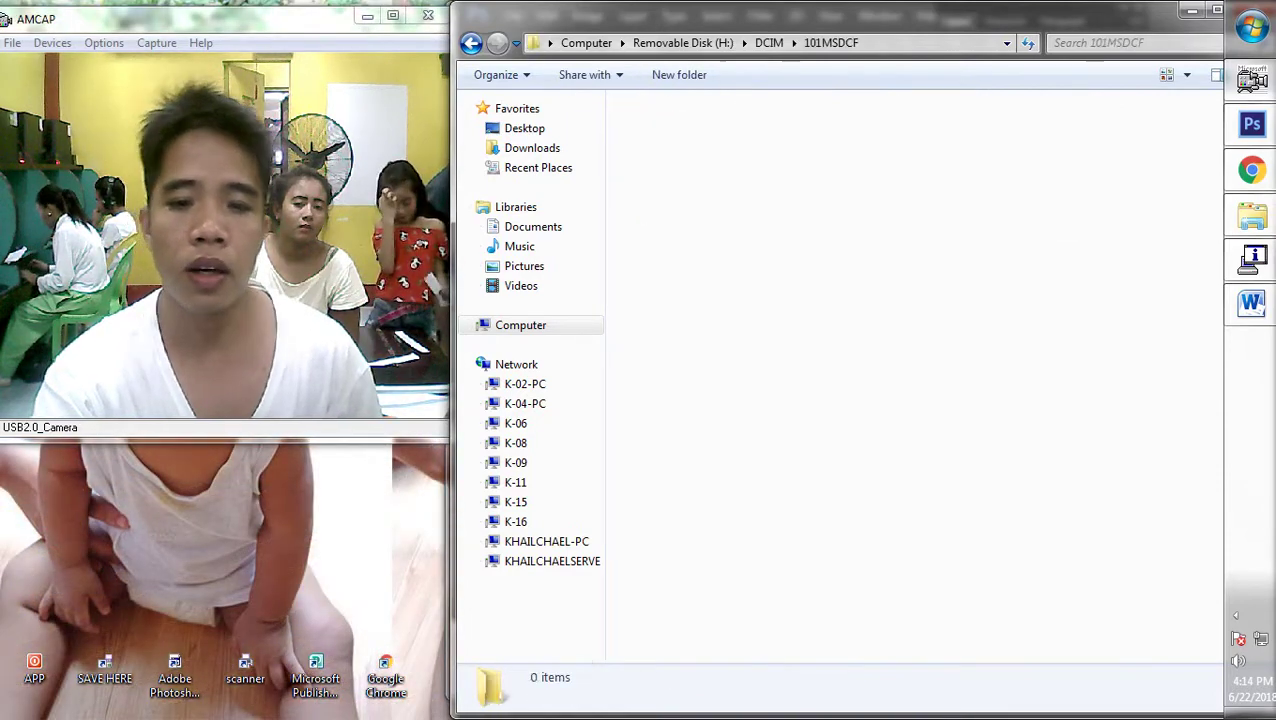
Select DSC02641.JPG and open it in Photoshop
{"action": "scroll", "coordinate": [1092, 500], "scroll_direction": "down", "scroll_amount": 7}
{"action": "scroll", "coordinate": [1092, 500], "scroll_direction": "down", "scroll_amount": 5}
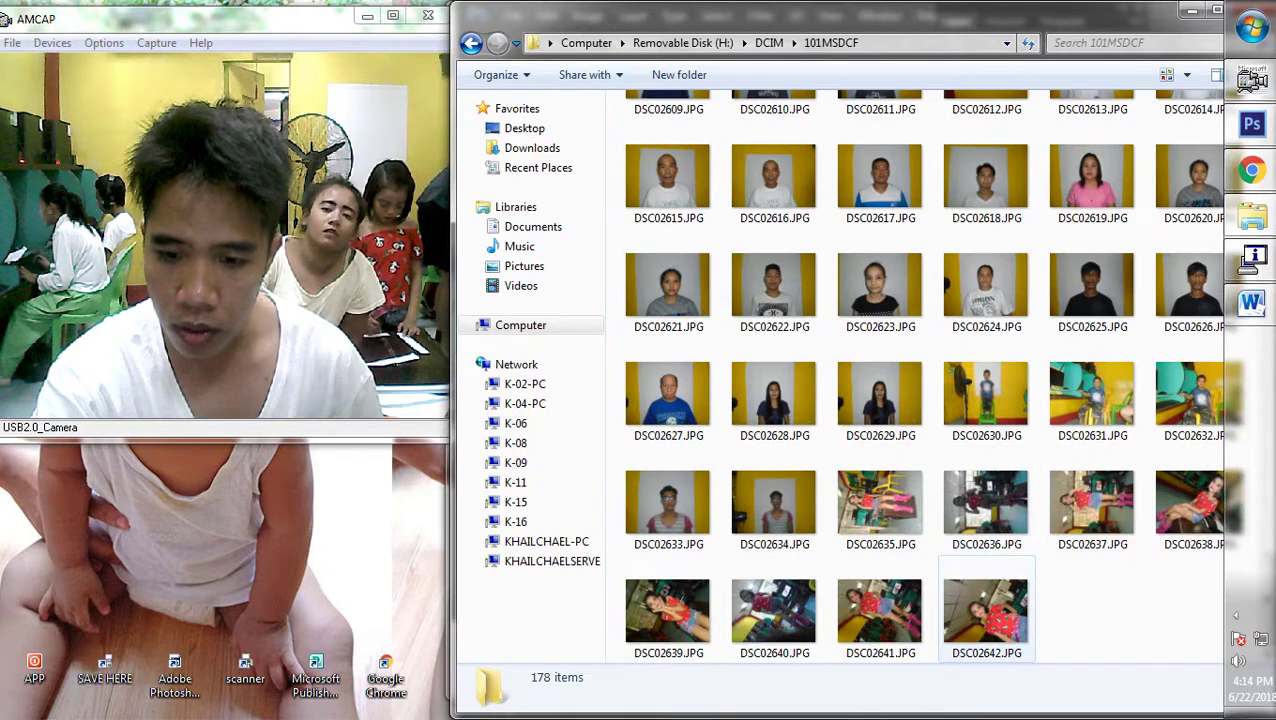
{"action": "left_click", "coordinate": [880, 612]}
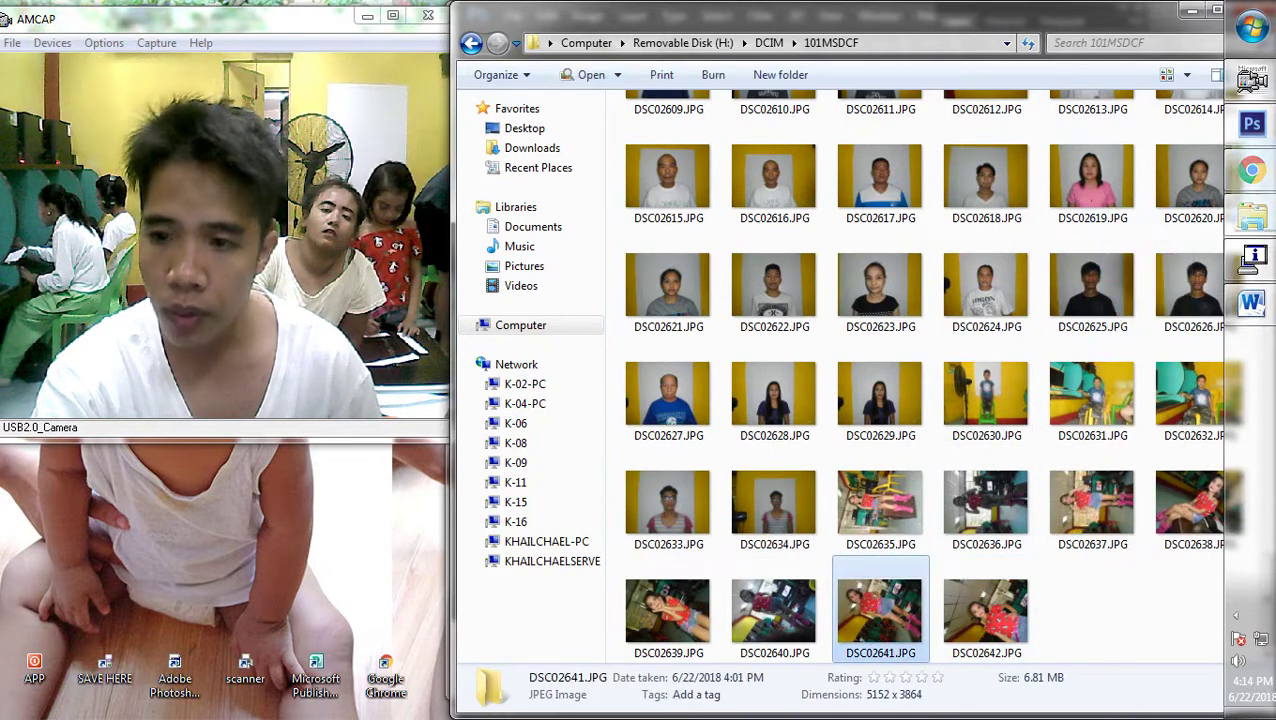
{"action": "left_click", "coordinate": [1252, 123]}
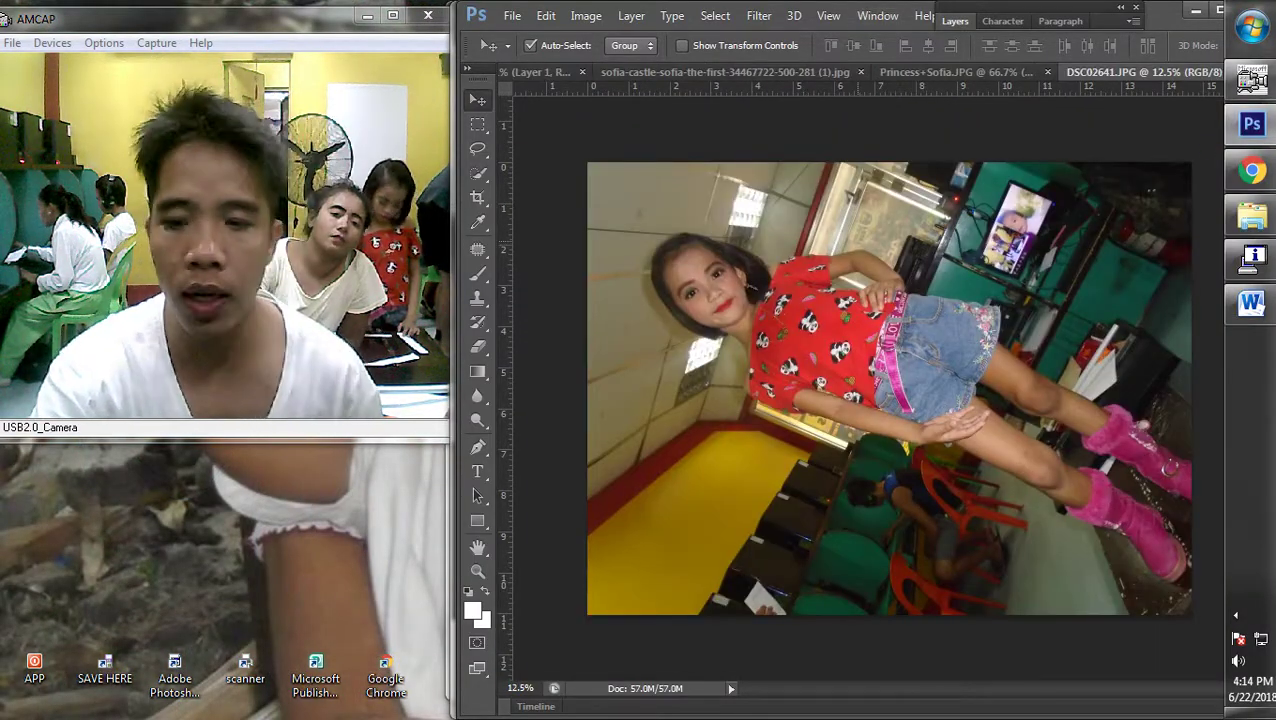
Cut the whole girl's photo from DSC02641 and paste it into the Untitled-1 castle layout
{"action": "key", "text": "ctrl+a"}
{"action": "key", "text": "ctrl+x"}
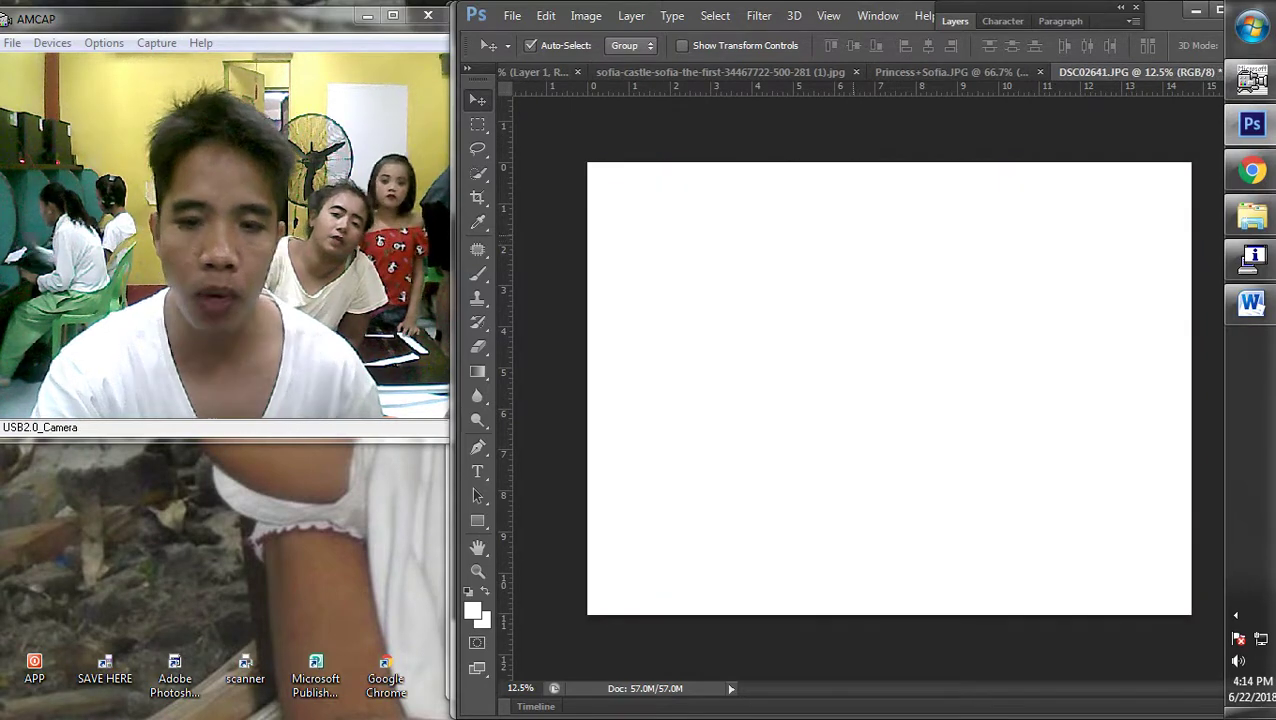
{"action": "key", "text": "ctrl+Tab"}
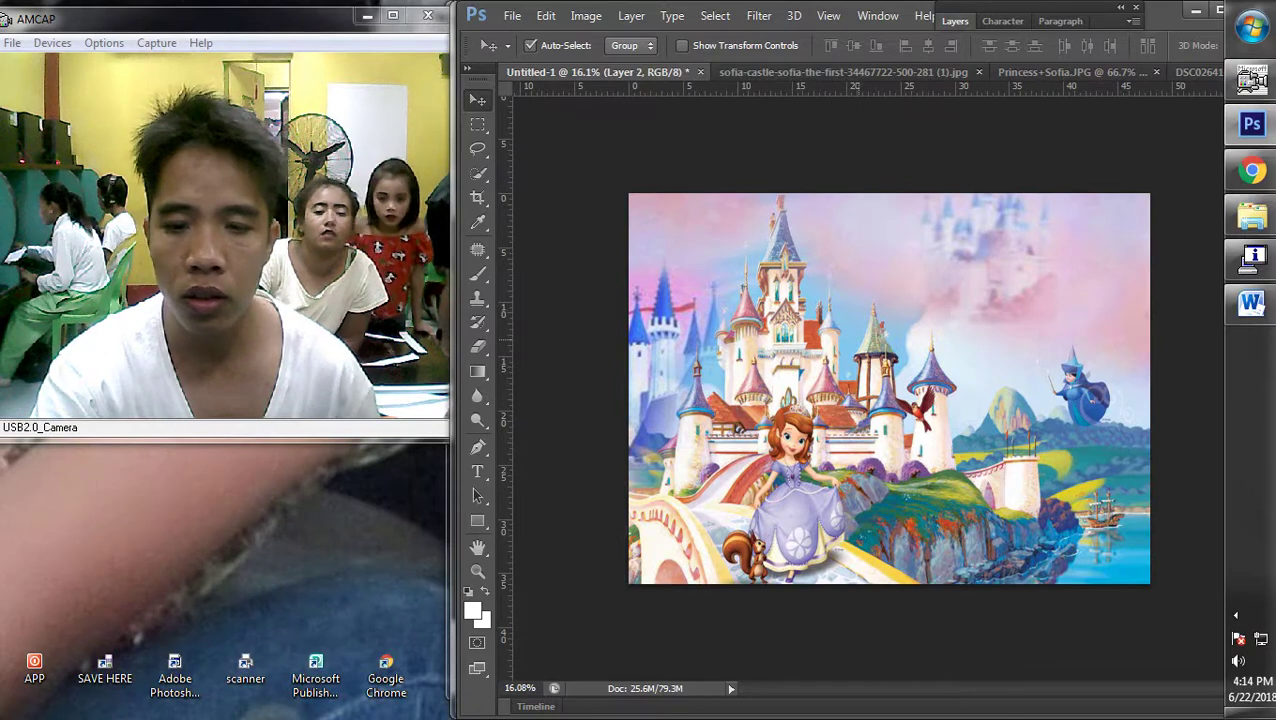
{"action": "key", "text": "ctrl+v"}
{"action": "left_click_drag", "start_coordinate": [950, 400], "coordinate": [790, 290]}
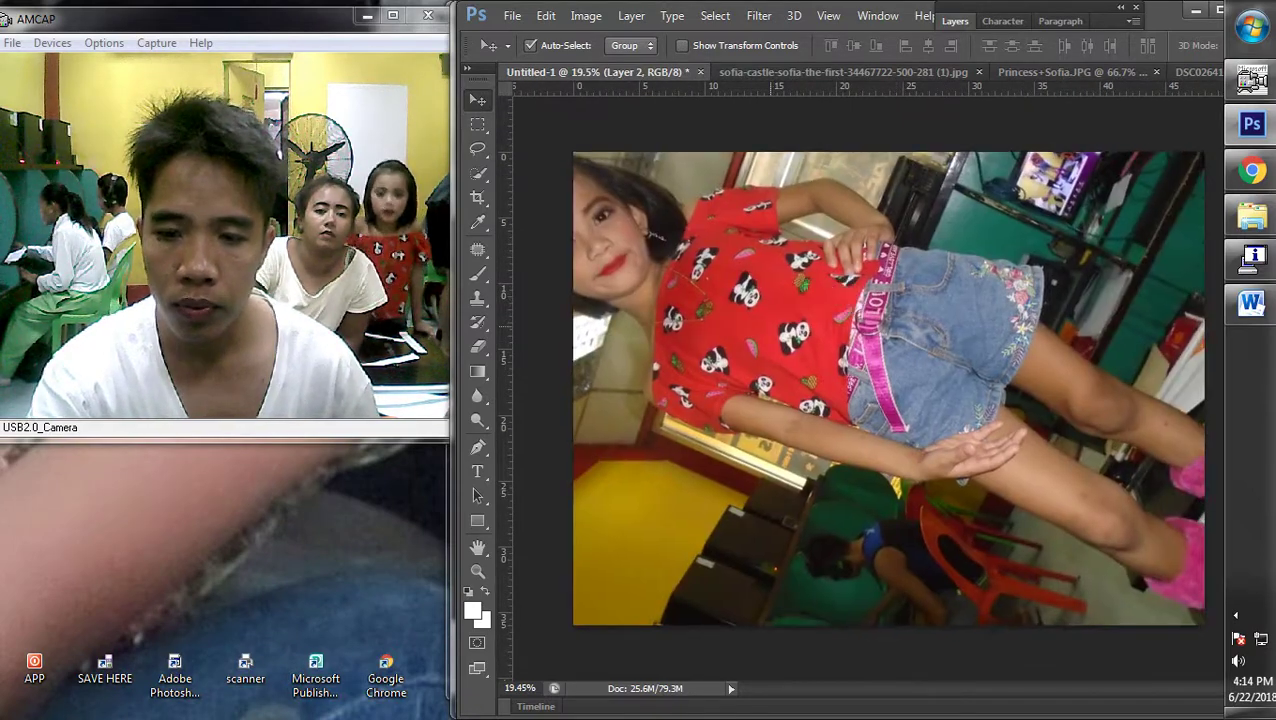
{"action": "scroll", "coordinate": [790, 290], "scroll_direction": "down", "scroll_amount": 2}
Rotate the pasted photo about 65°, scale it to 40.5%, and place it right of the castle
{"action": "key", "text": "ctrl+t"}
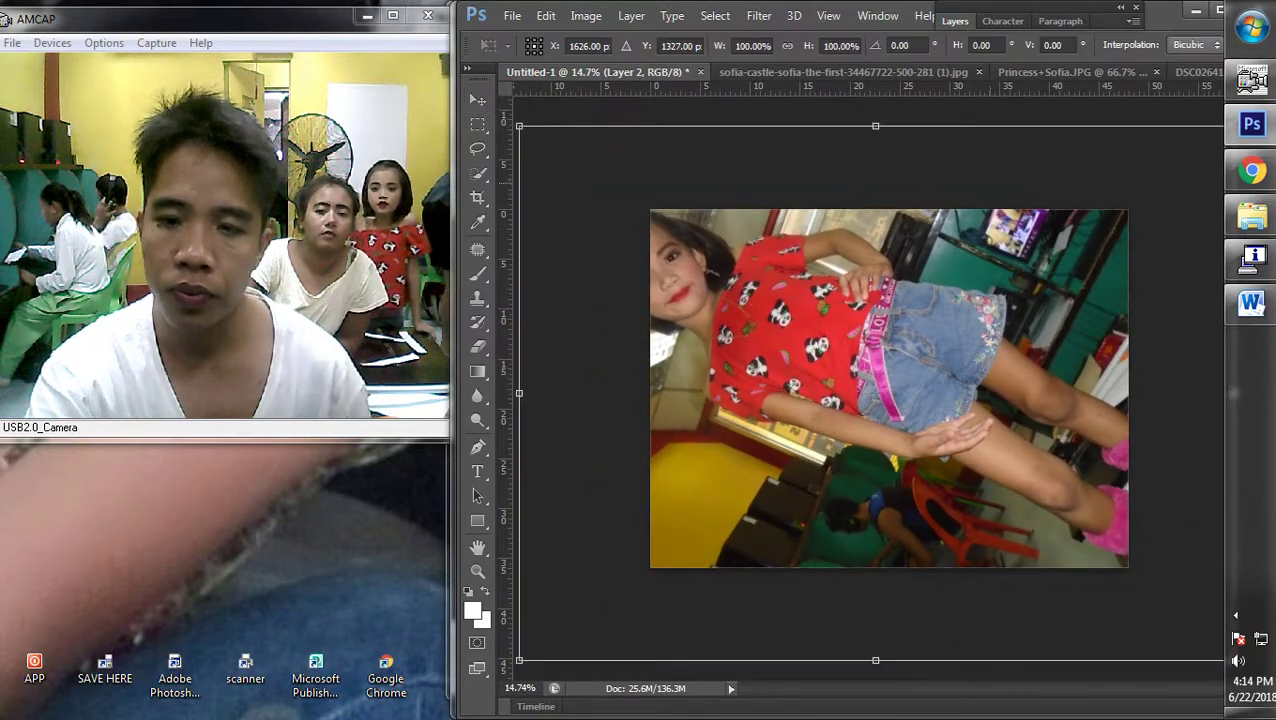
{"action": "scroll", "coordinate": [889, 388], "scroll_direction": "down", "scroll_amount": 3}
{"action": "left_click_drag", "start_coordinate": [1050, 190], "coordinate": [1137, 452]}
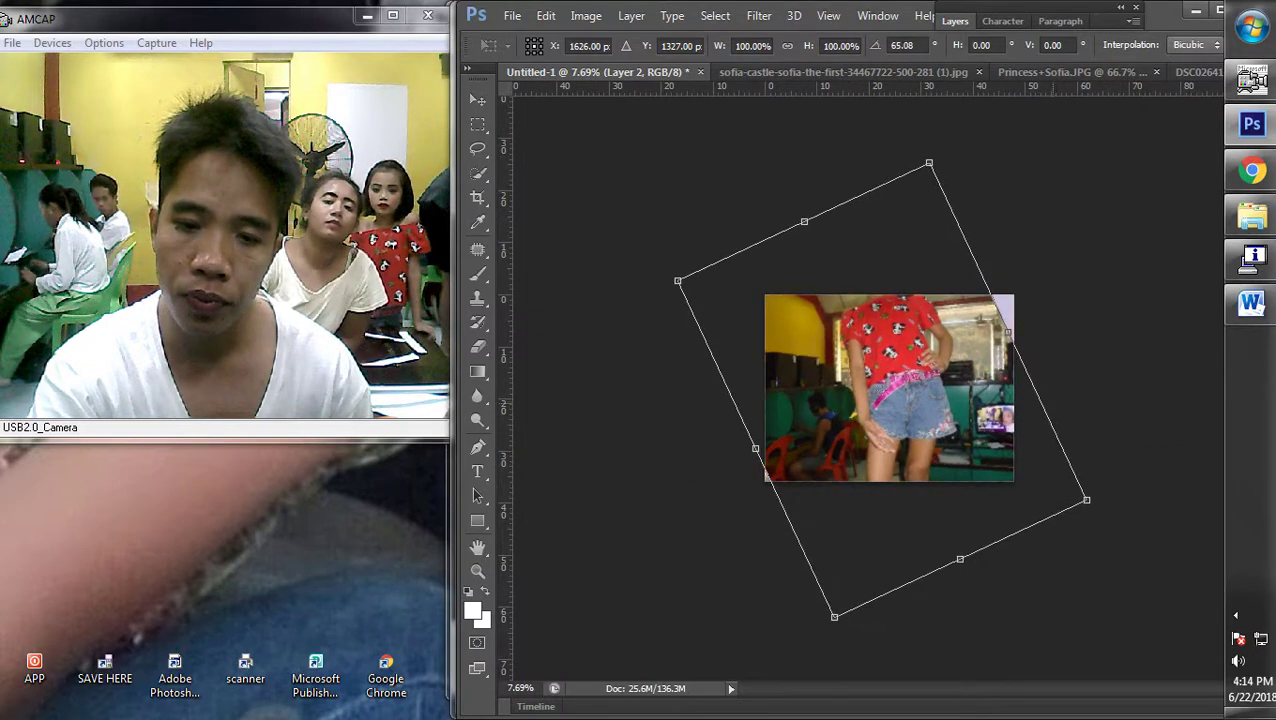
{"action": "left_click_drag", "start_coordinate": [678, 281], "coordinate": [925, 345]}
{"action": "left_click_drag", "start_coordinate": [960, 385], "coordinate": [939, 385]}
{"action": "left_click_drag", "start_coordinate": [963, 286], "coordinate": [957, 362]}
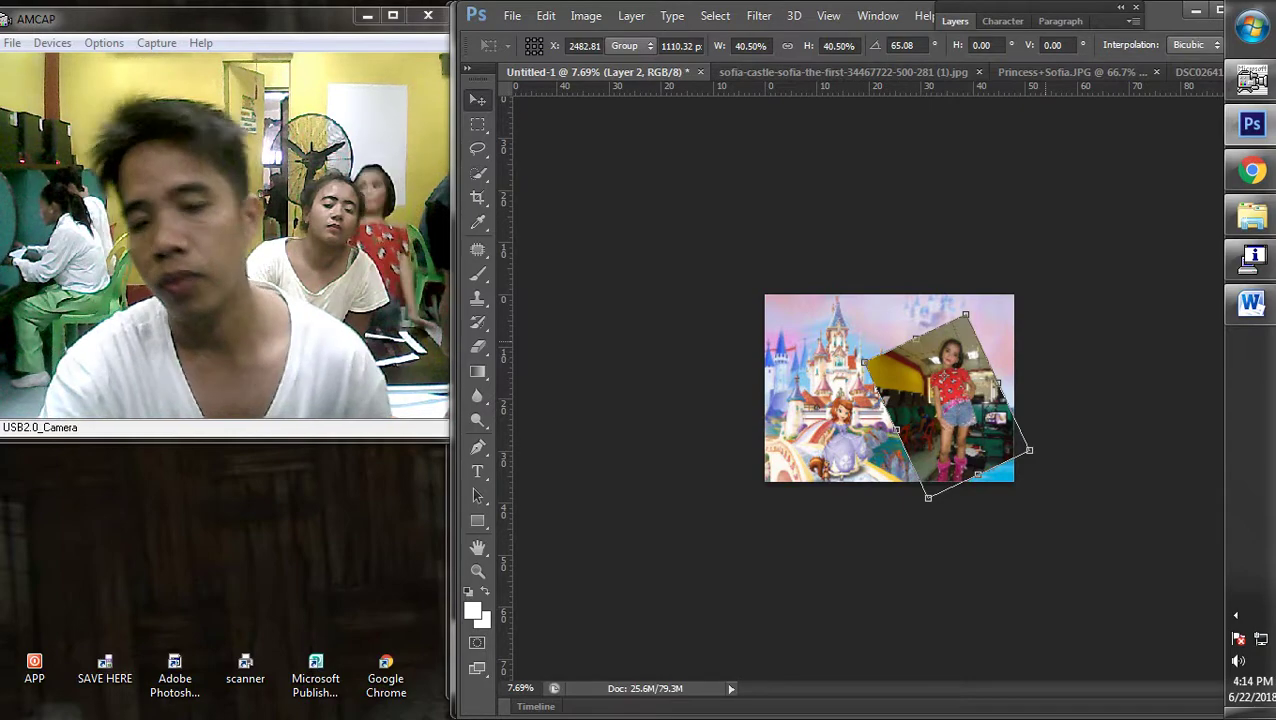
{"action": "key", "text": "Return"}
{"action": "key", "text": "ctrl+0"}
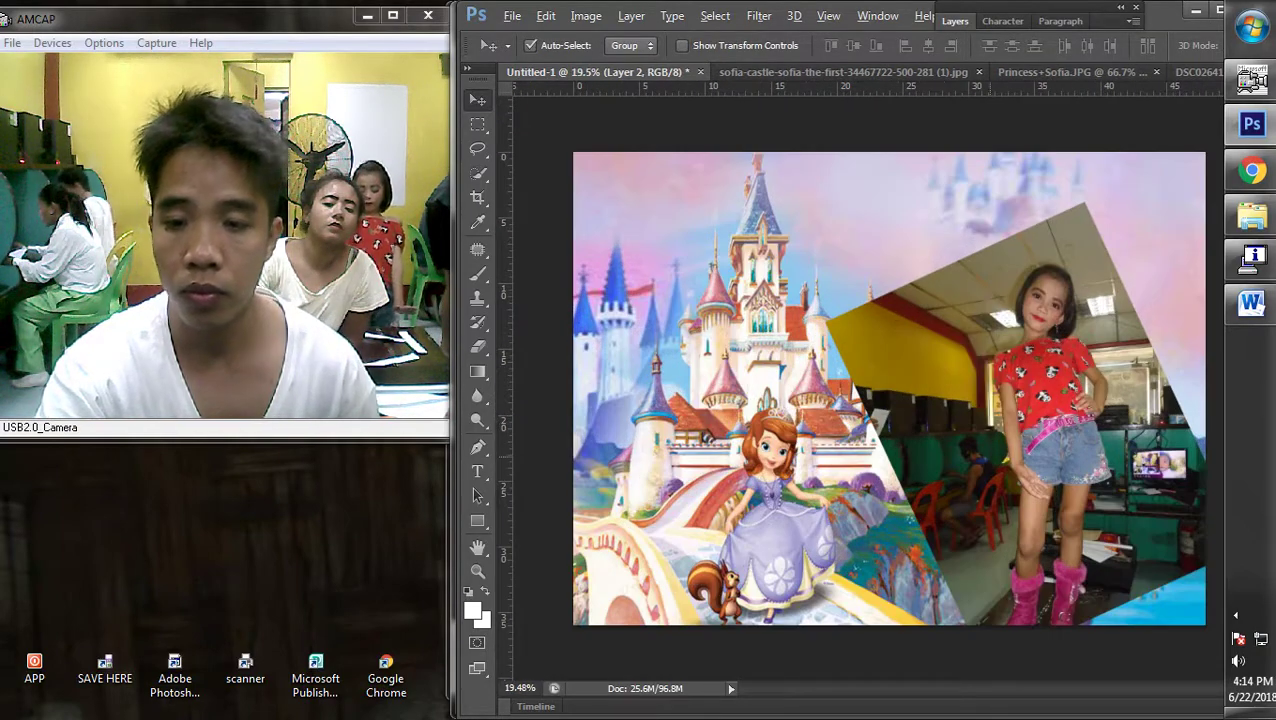
Select the girl's photo layer and move it up and to the left
{"action": "scroll", "coordinate": [888, 388], "scroll_direction": "up", "scroll_amount": 5}
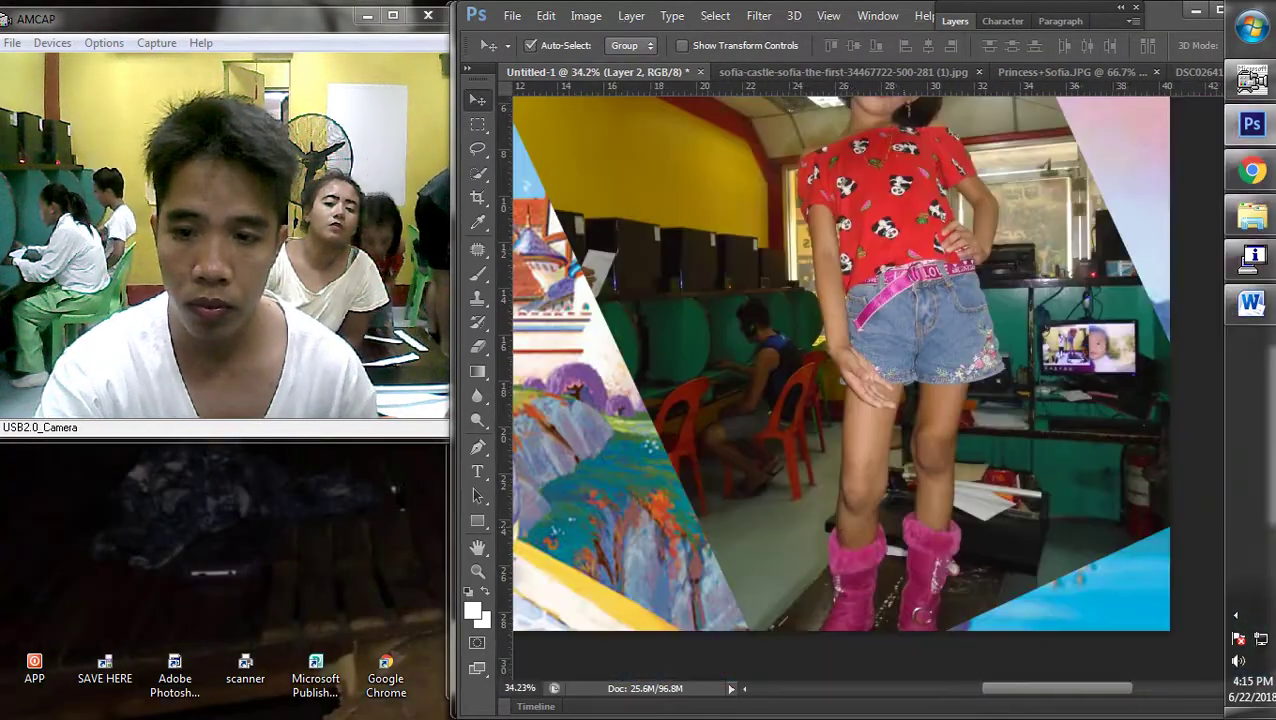
{"action": "scroll", "coordinate": [840, 360], "scroll_direction": "down", "scroll_amount": 3}
{"action": "right_click", "coordinate": [513, 325]}
{"action": "left_click", "coordinate": [530, 316]}
{"action": "left_click_drag", "start_coordinate": [860, 300], "coordinate": [815, 220]}
{"action": "scroll", "coordinate": [888, 352], "scroll_direction": "up", "scroll_amount": 4}
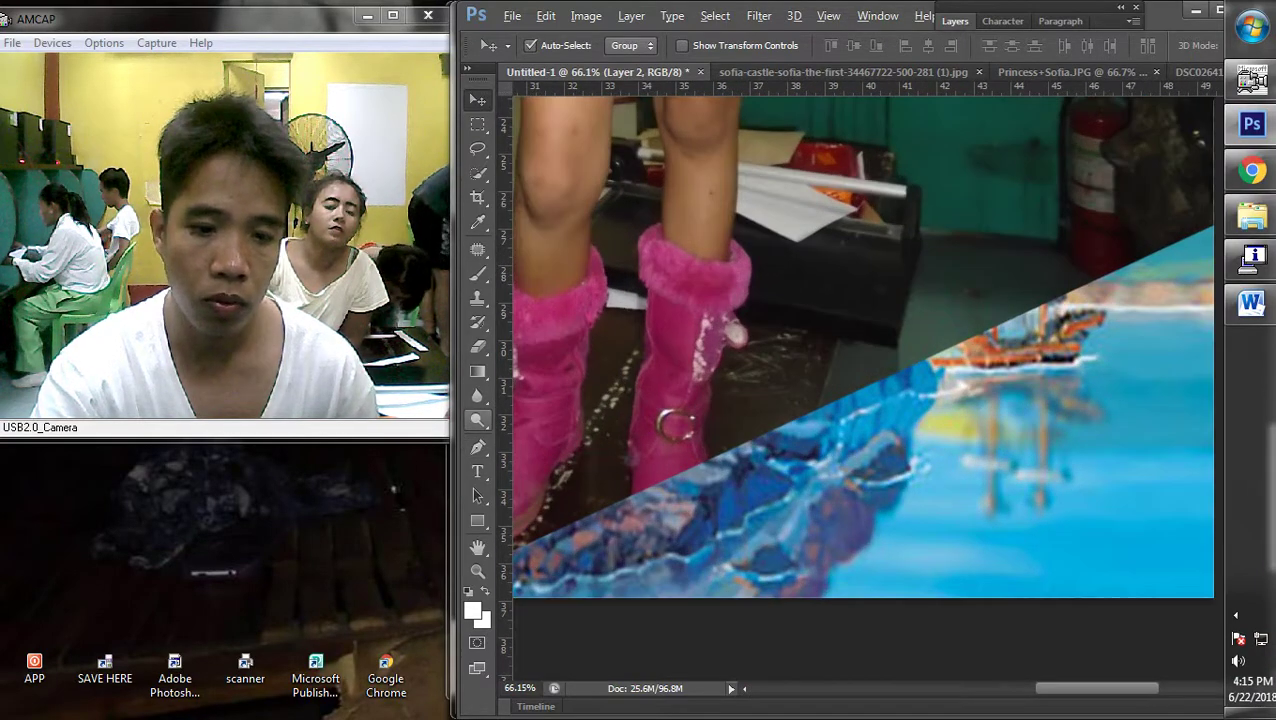
With the Pen tool, start a path at the boot, curving around its sole and up its edge
{"action": "key", "text": "p"}
{"action": "scroll", "coordinate": [868, 360], "scroll_direction": "left", "scroll_amount": 5}
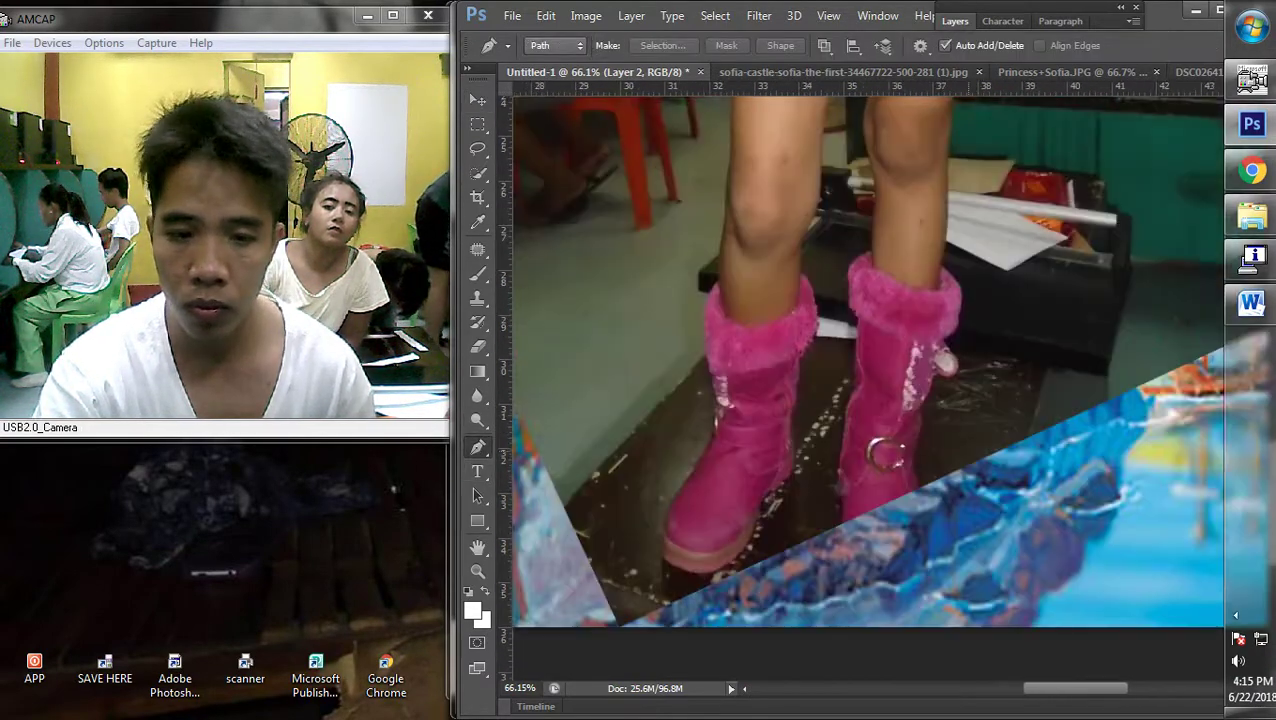
{"action": "scroll", "coordinate": [868, 360], "scroll_direction": "up", "scroll_amount": 1}
{"action": "scroll", "coordinate": [768, 480], "scroll_direction": "up", "scroll_amount": 1}
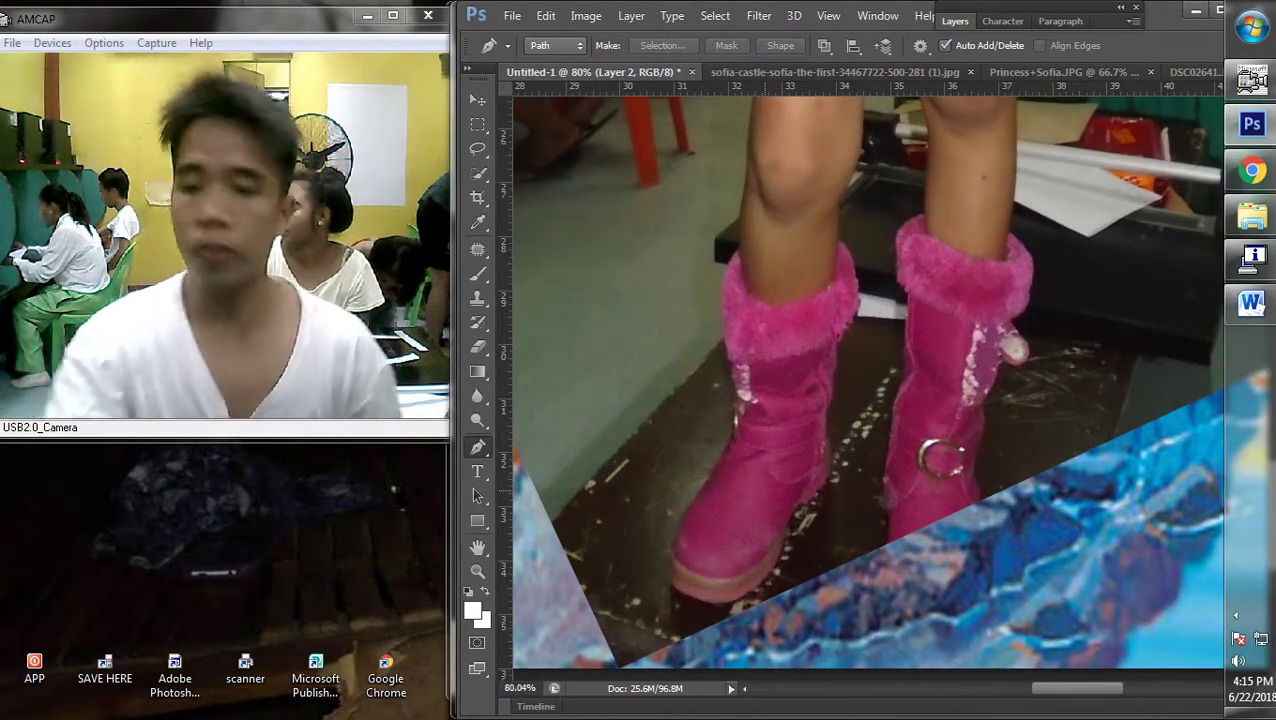
{"action": "scroll", "coordinate": [680, 600], "scroll_direction": "up", "scroll_amount": 3}
{"action": "scroll", "coordinate": [770, 495], "scroll_direction": "up", "scroll_amount": 2}
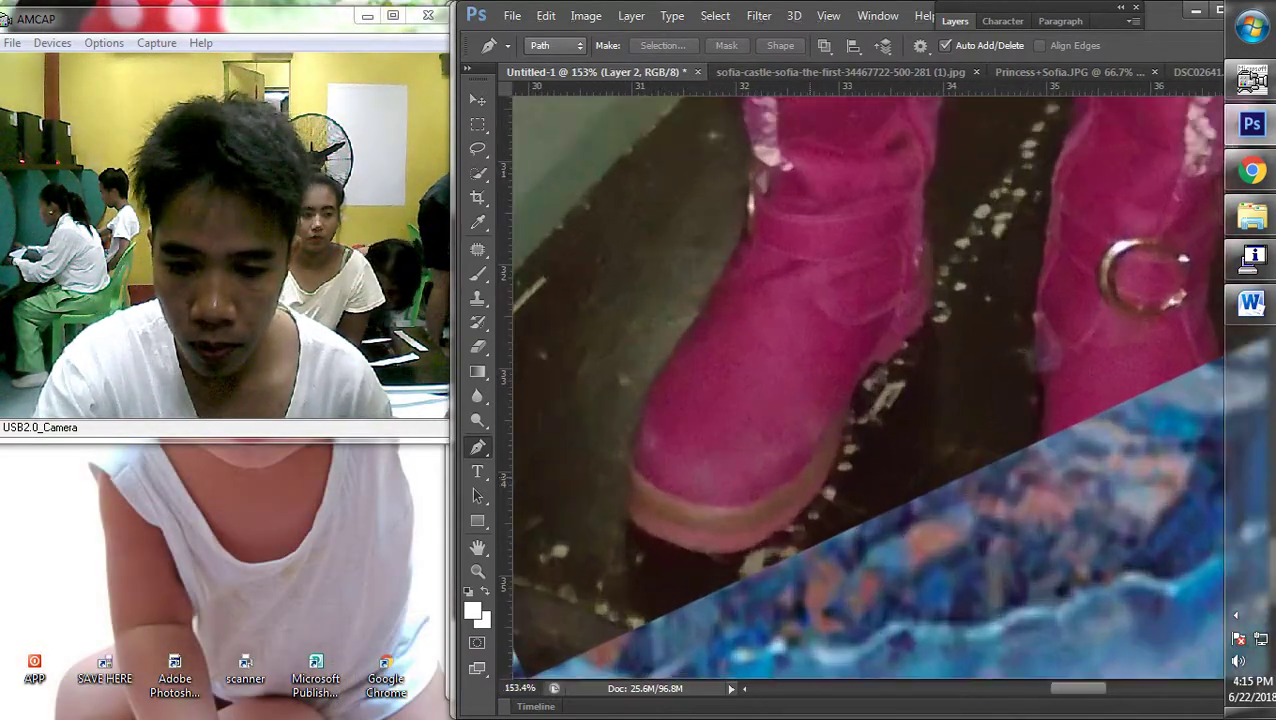
{"action": "left_click", "coordinate": [800, 528]}
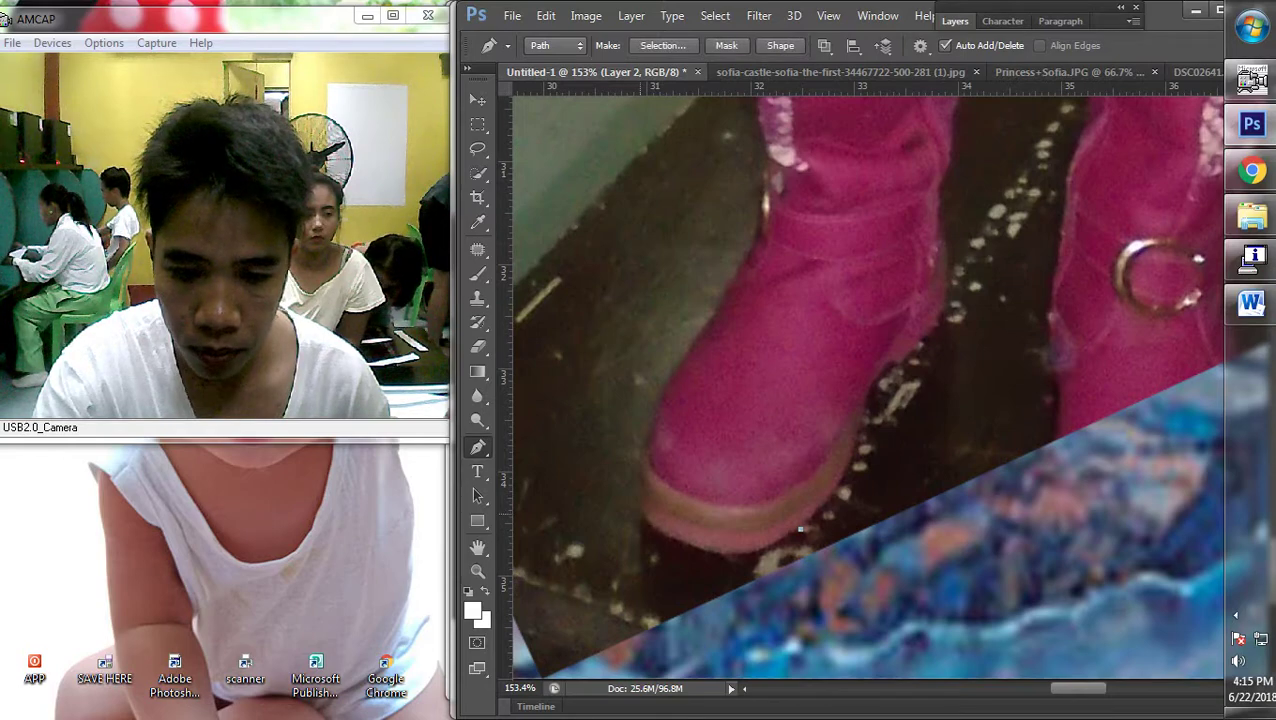
{"action": "left_click_drag", "start_coordinate": [720, 521], "coordinate": [723, 554]}
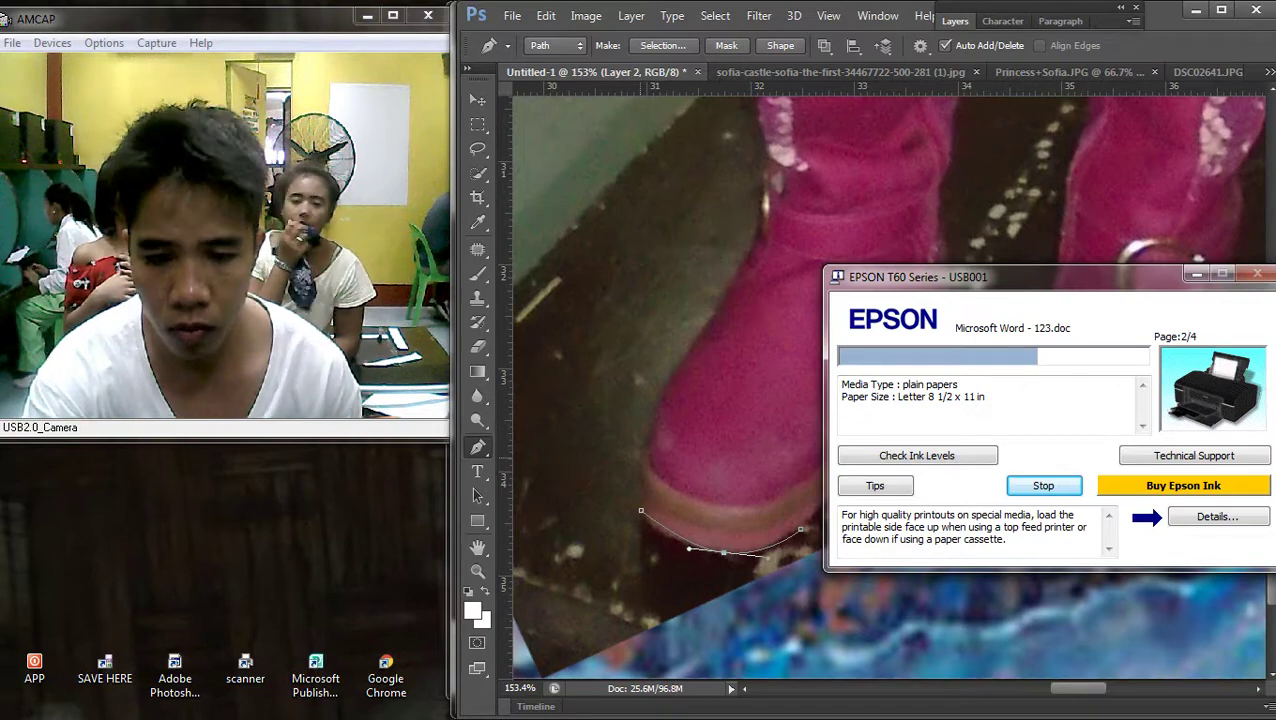
{"action": "left_click", "coordinate": [640, 459]}
{"action": "left_click", "coordinate": [656, 412]}
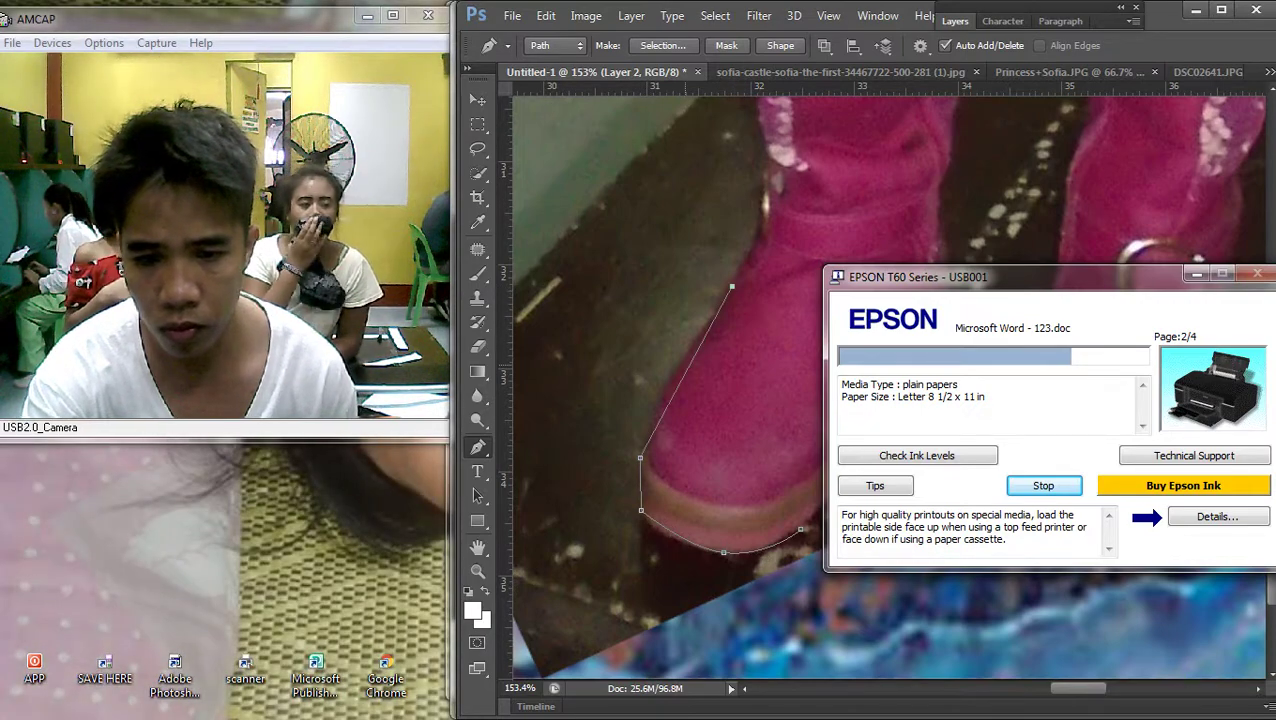
{"action": "left_click", "coordinate": [679, 369]}
{"action": "left_click", "coordinate": [732, 287]}
Continue the path with six more anchor points up the boot's left side
{"action": "scroll", "coordinate": [735, 300], "scroll_direction": "down", "scroll_amount": 4}
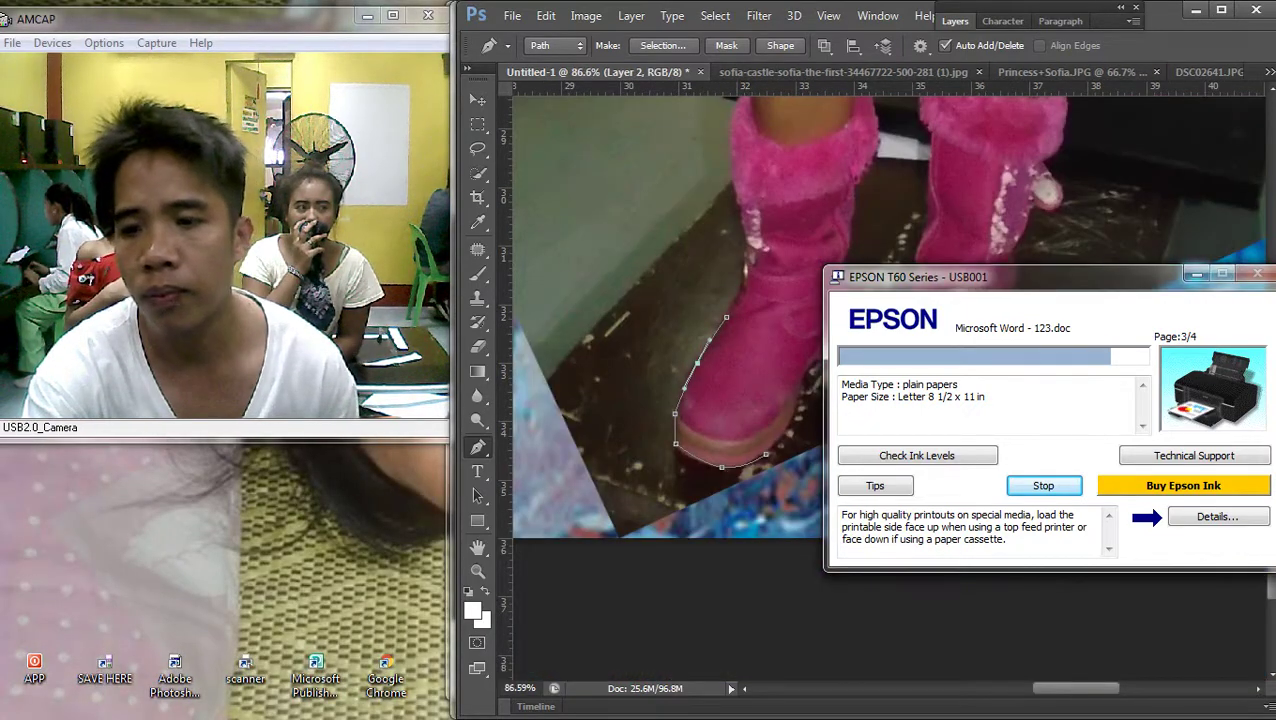
{"action": "scroll", "coordinate": [735, 300], "scroll_direction": "up", "scroll_amount": 2}
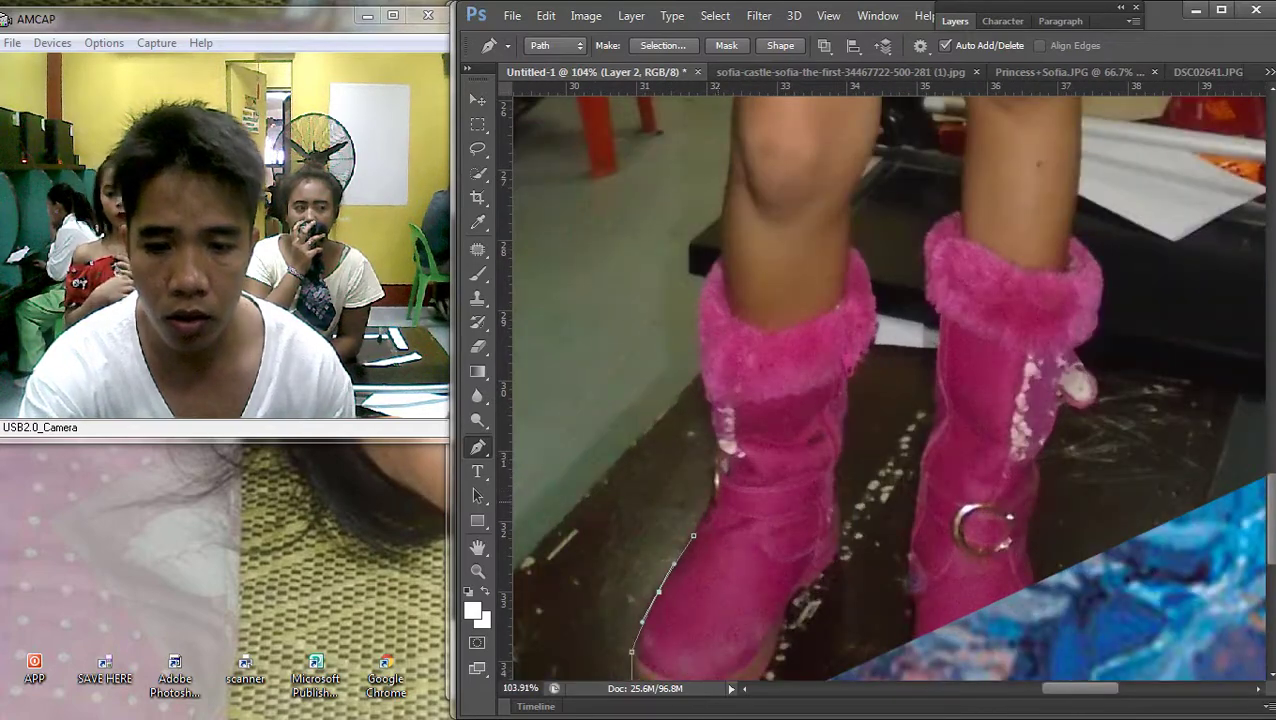
{"action": "left_click", "coordinate": [711, 462]}
{"action": "left_click", "coordinate": [713, 427]}
{"action": "left_click", "coordinate": [704, 395]}
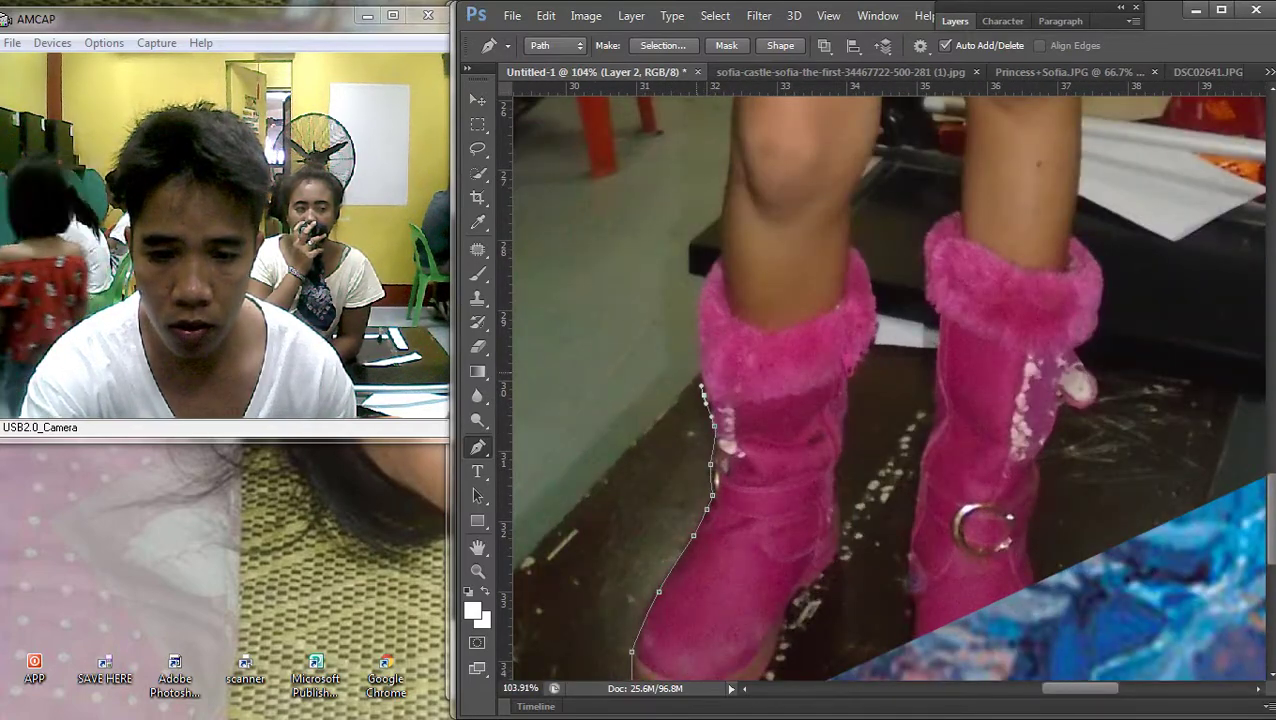
{"action": "left_click", "coordinate": [697, 365]}
{"action": "left_click", "coordinate": [697, 318]}
{"action": "left_click", "coordinate": [697, 292]}
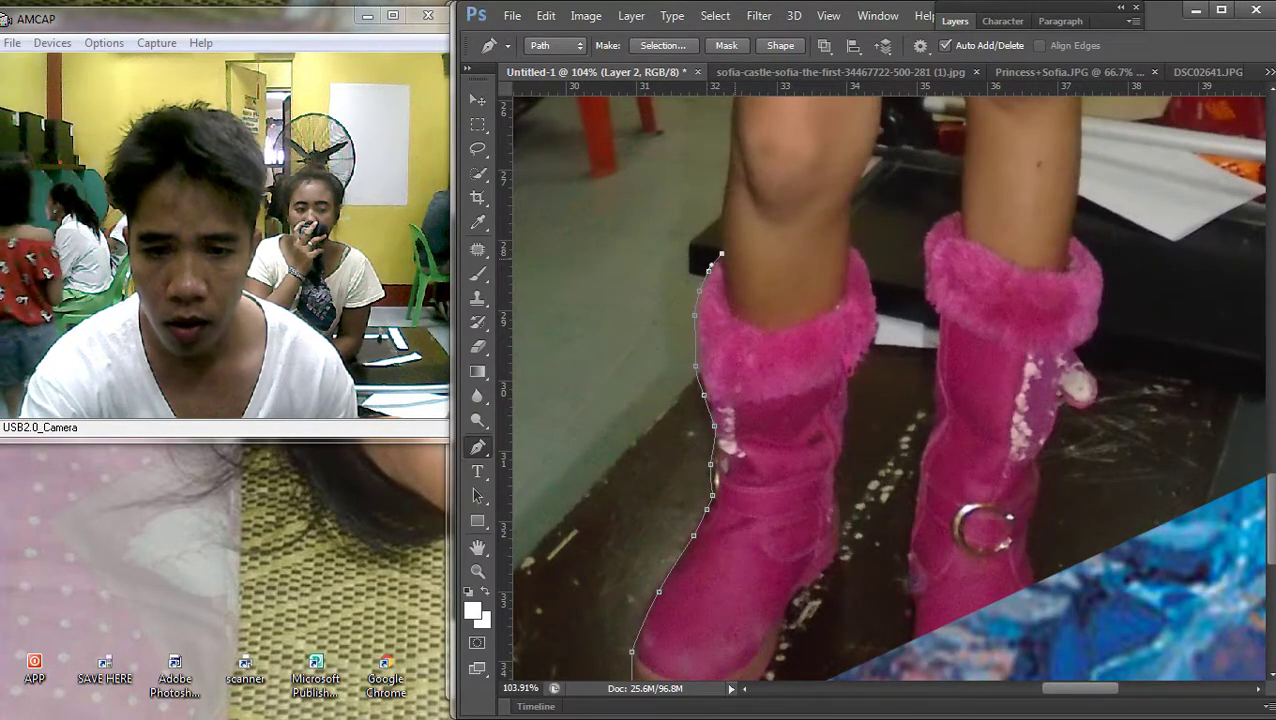
Extend the path up the leg, undoing a misplaced point and repositioning the top anchor
{"action": "scroll", "coordinate": [712, 256], "scroll_direction": "down", "scroll_amount": 2}
{"action": "key", "text": "ctrl+r"}
{"action": "scroll", "coordinate": [800, 500], "scroll_direction": "up", "scroll_amount": 1}
{"action": "scroll", "coordinate": [800, 500], "scroll_direction": "left", "scroll_amount": 1}
{"action": "left_click", "coordinate": [803, 490]}
{"action": "left_click", "coordinate": [815, 456]}
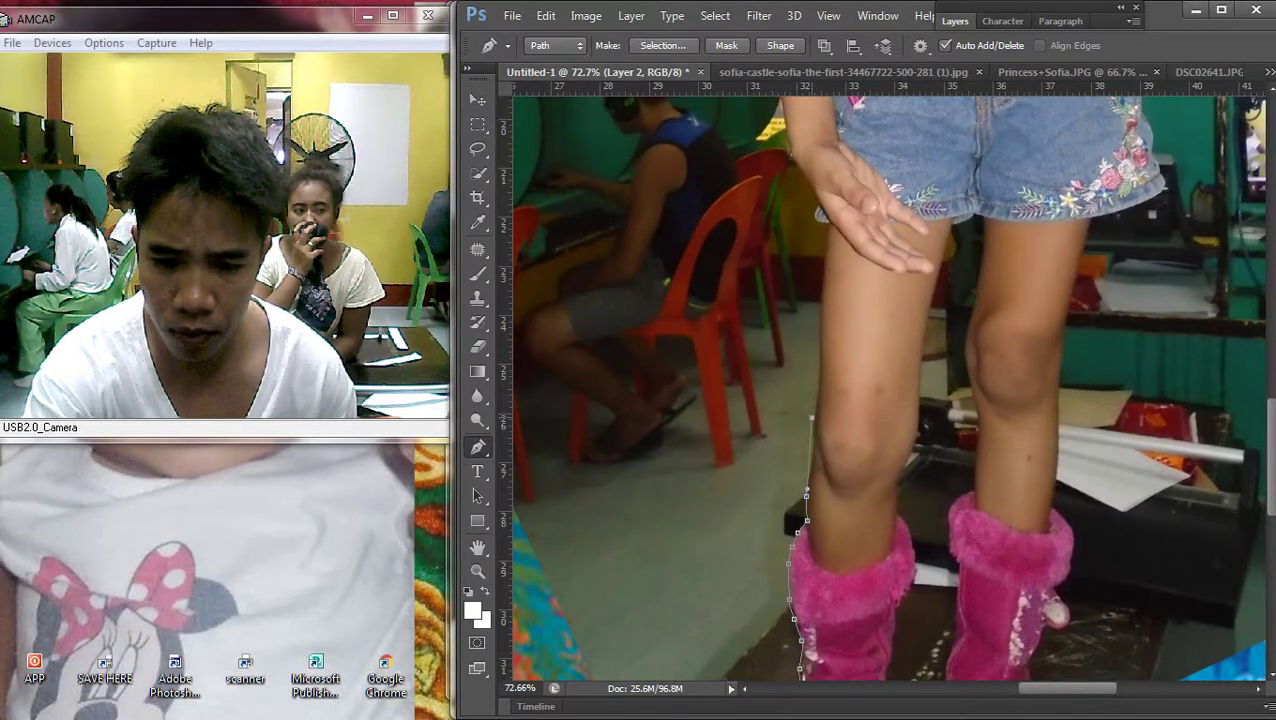
{"action": "left_click", "coordinate": [816, 403]}
{"action": "left_click", "coordinate": [816, 349]}
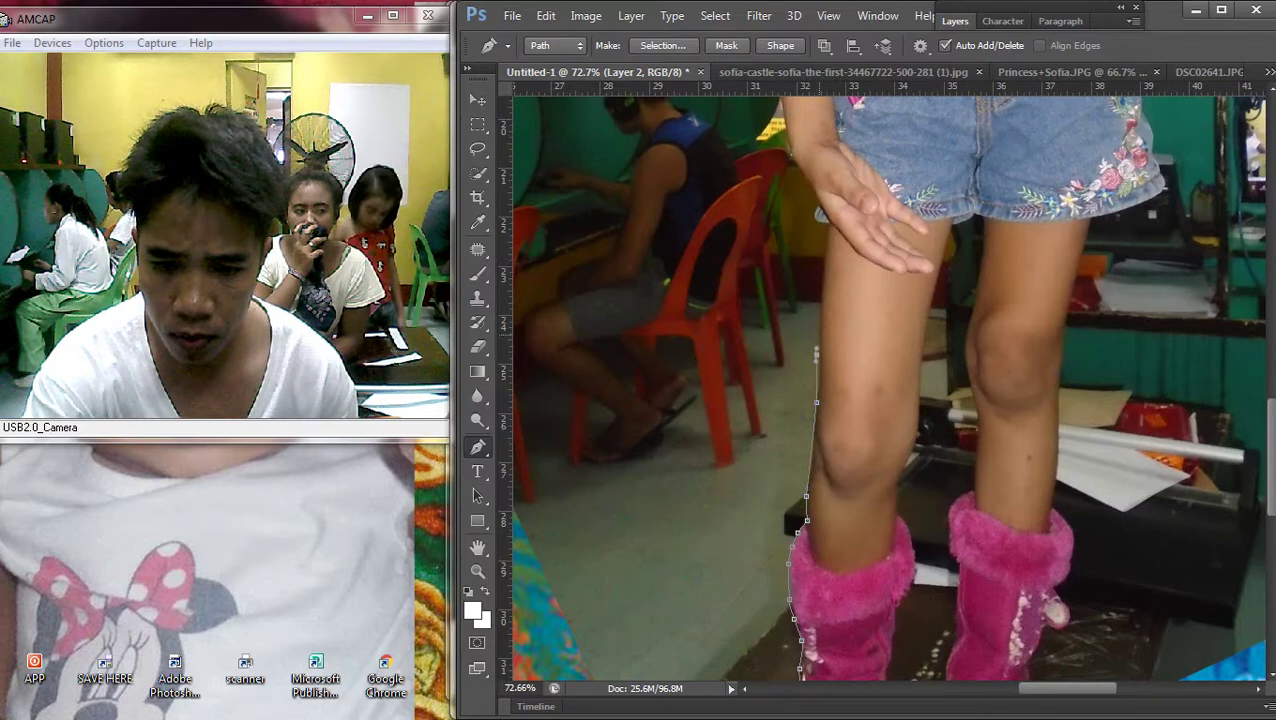
{"action": "left_click", "coordinate": [820, 308]}
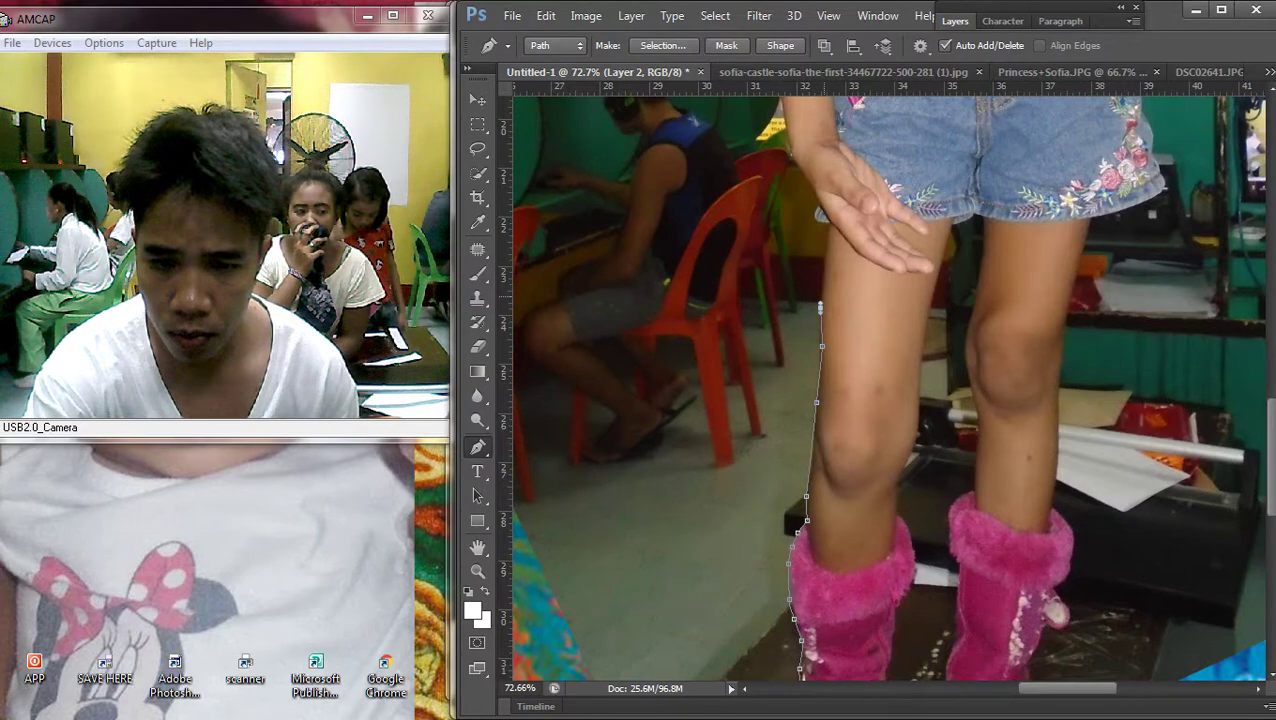
{"action": "key", "text": "ctrl+z"}
{"action": "scroll", "coordinate": [823, 266], "scroll_direction": "up", "scroll_amount": 1}
{"action": "left_click_drag", "start_coordinate": [823, 370], "coordinate": [820, 398]}
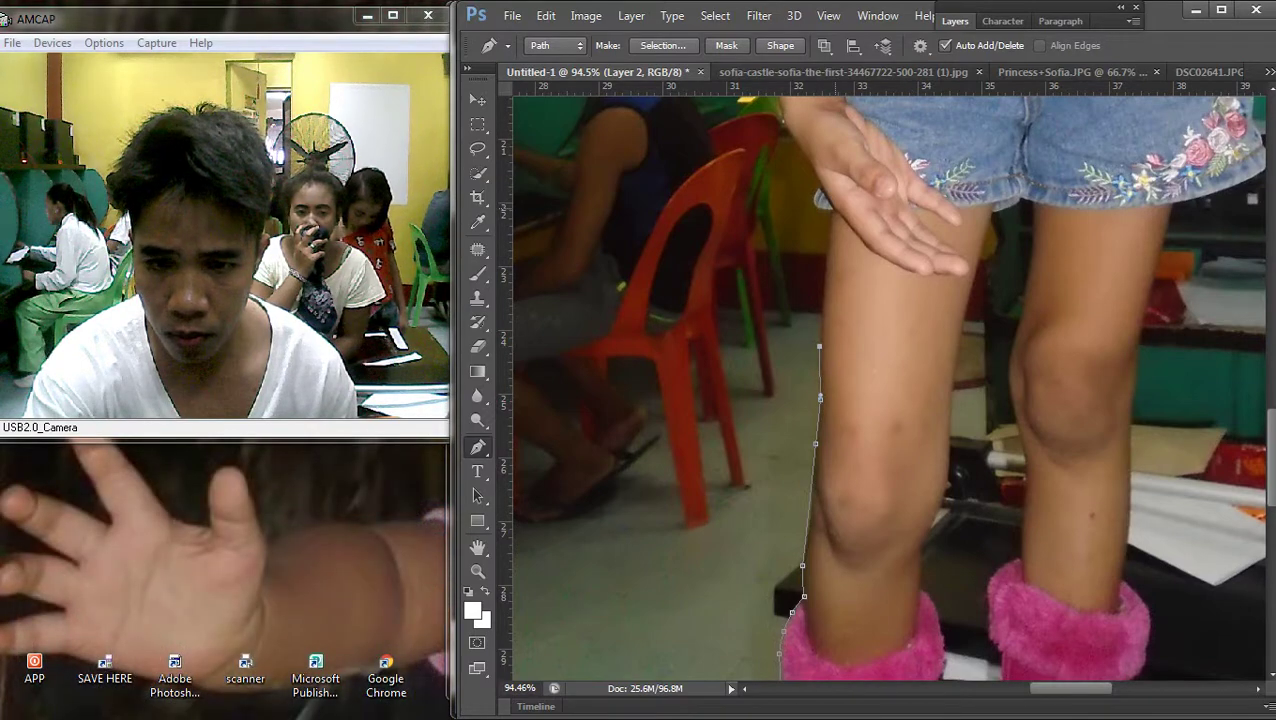
{"action": "left_click", "coordinate": [830, 210]}
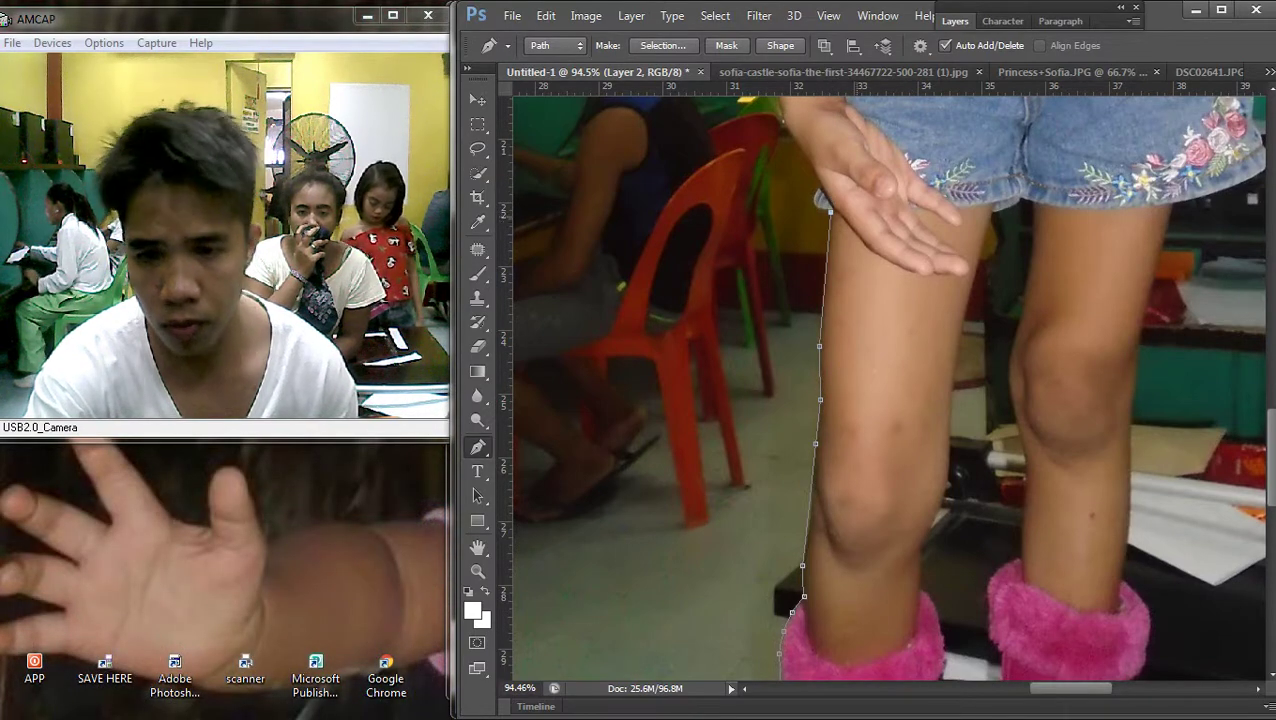
Add path points along the edge of the girl's arm
{"action": "scroll", "coordinate": [840, 445], "scroll_direction": "up", "scroll_amount": 3}
{"action": "scroll", "coordinate": [840, 445], "scroll_direction": "up", "scroll_amount": 2}
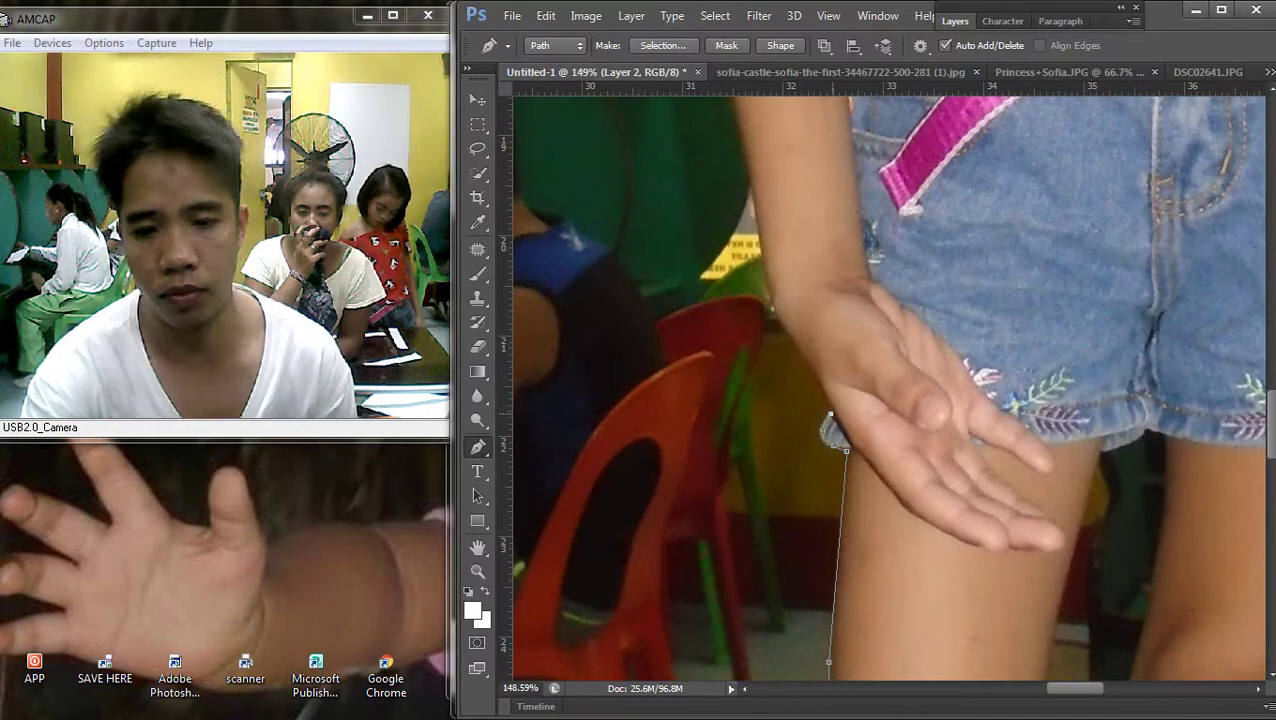
{"action": "scroll", "coordinate": [836, 430], "scroll_direction": "up", "scroll_amount": 3}
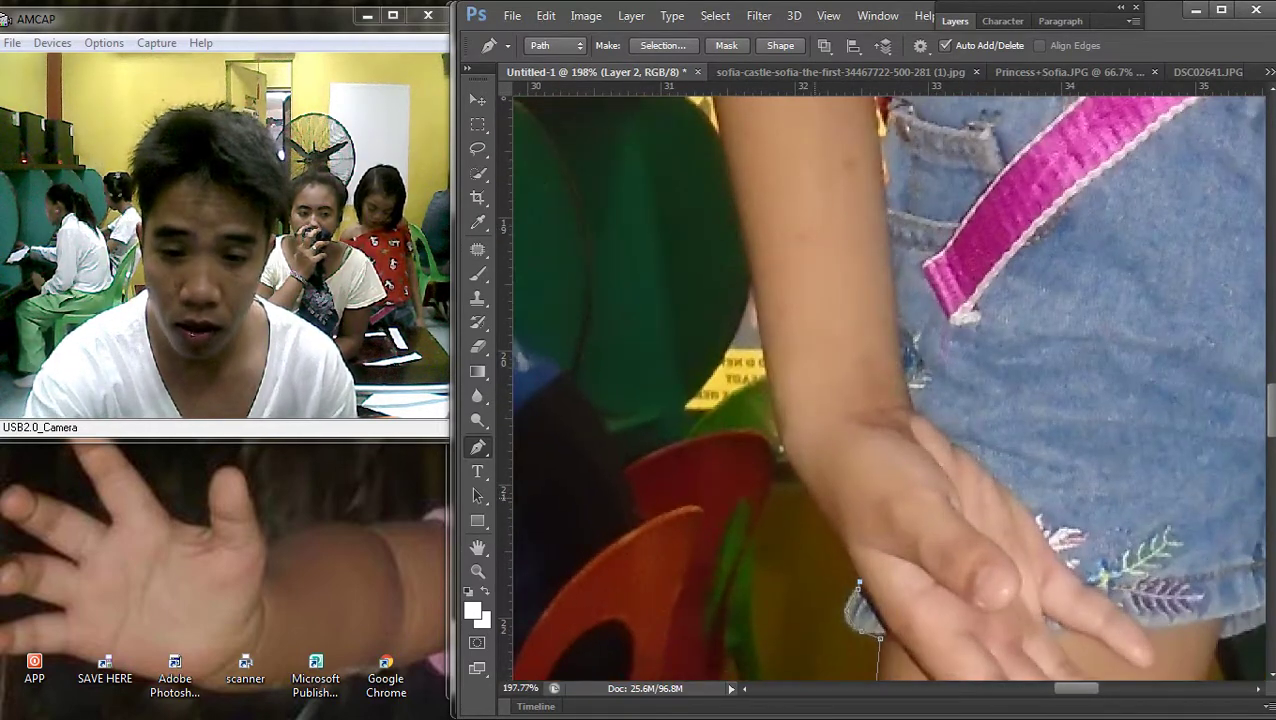
{"action": "scroll", "coordinate": [782, 248], "scroll_direction": "down", "scroll_amount": 3}
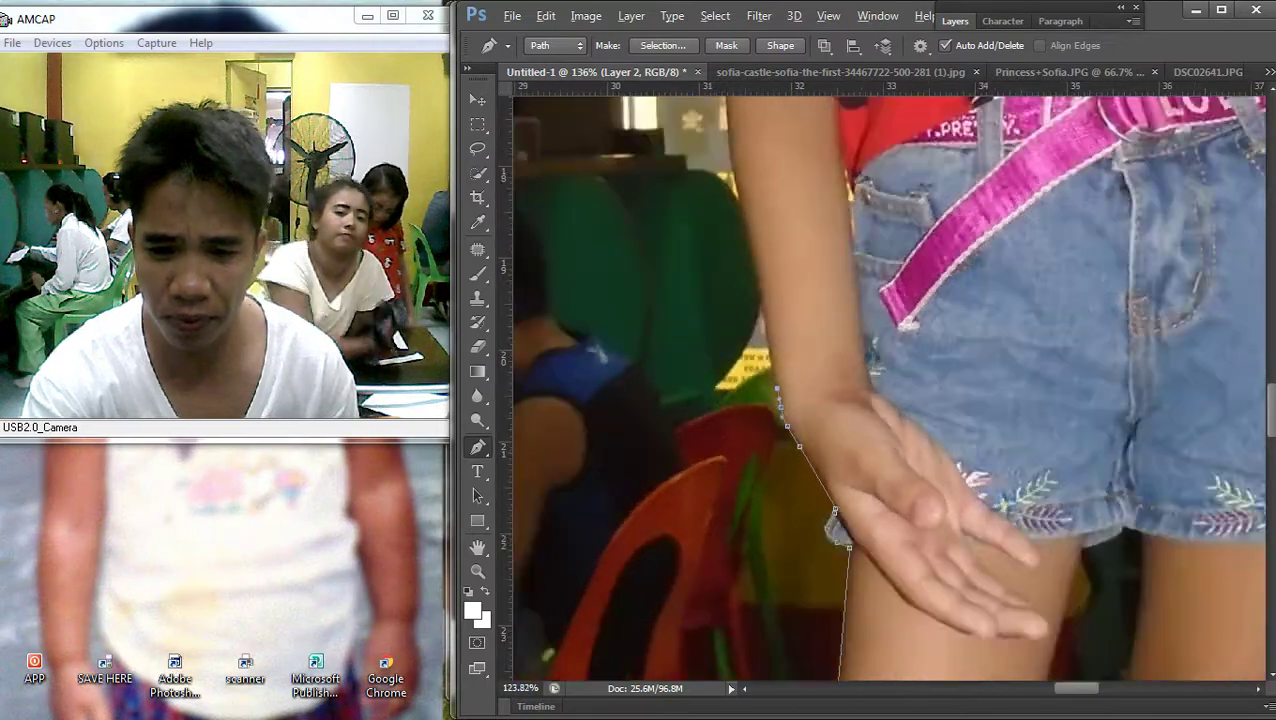
{"action": "scroll", "coordinate": [825, 446], "scroll_direction": "up", "scroll_amount": 3}
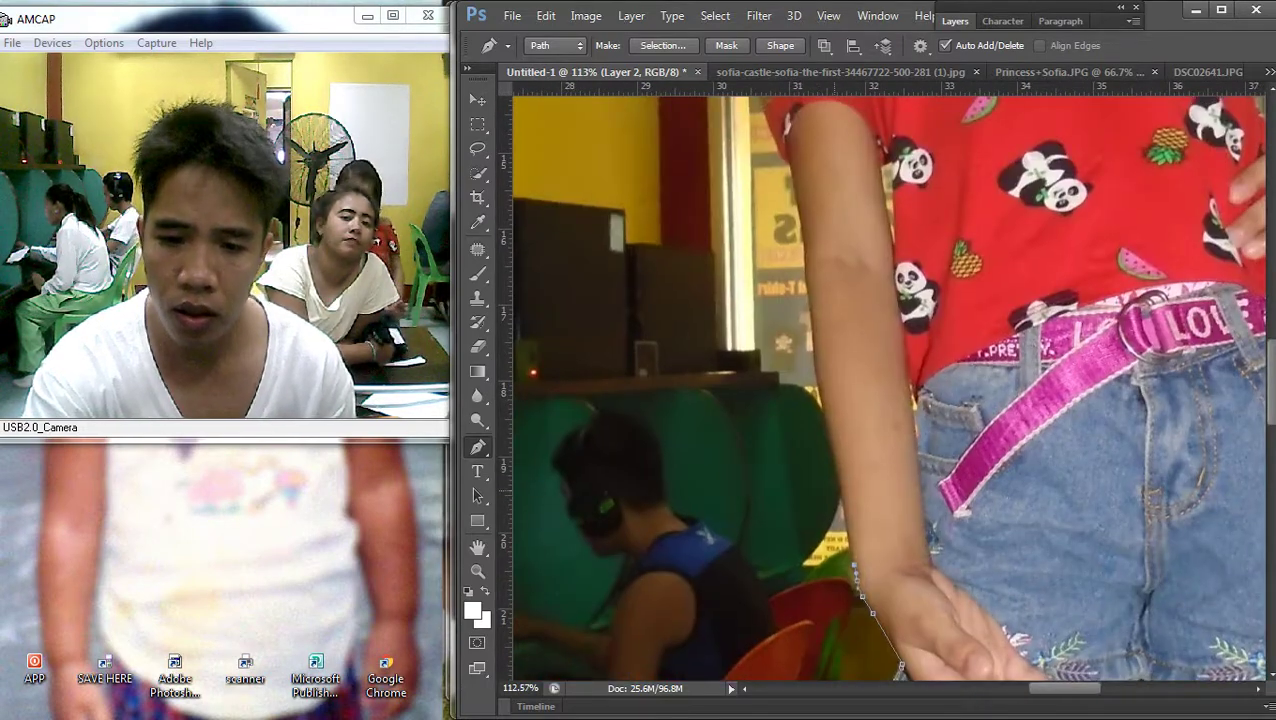
{"action": "left_click", "coordinate": [832, 456]}
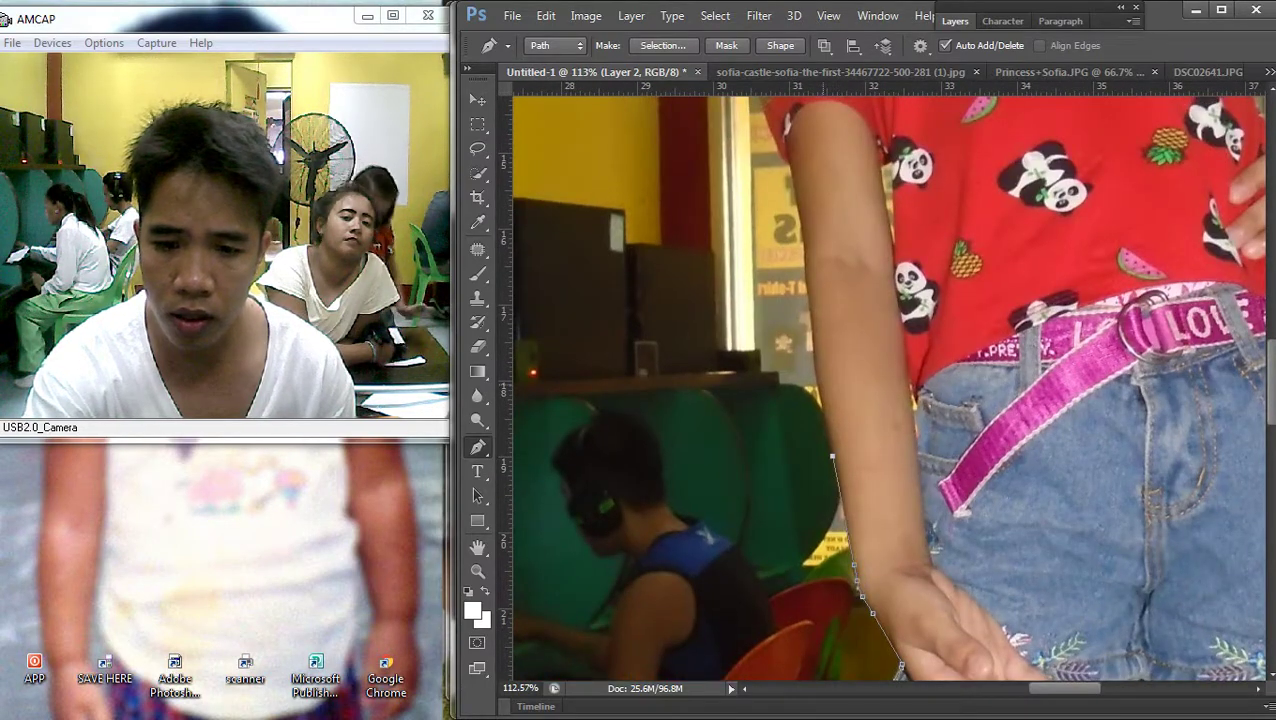
{"action": "left_click", "coordinate": [804, 262]}
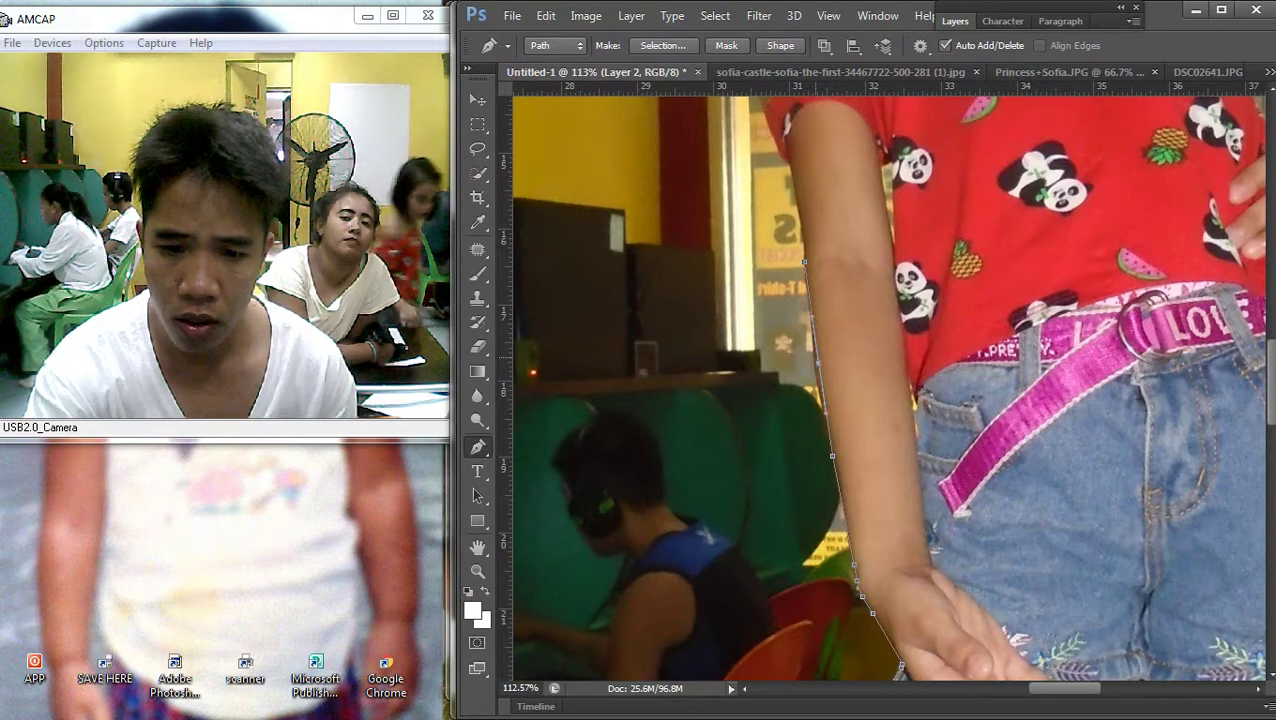
Extend the path up the arm toward the shirt, then undo the misplaced shirt points
{"action": "scroll", "coordinate": [817, 400], "scroll_direction": "up", "scroll_amount": 3}
{"action": "scroll", "coordinate": [859, 381], "scroll_direction": "up", "scroll_amount": 1}
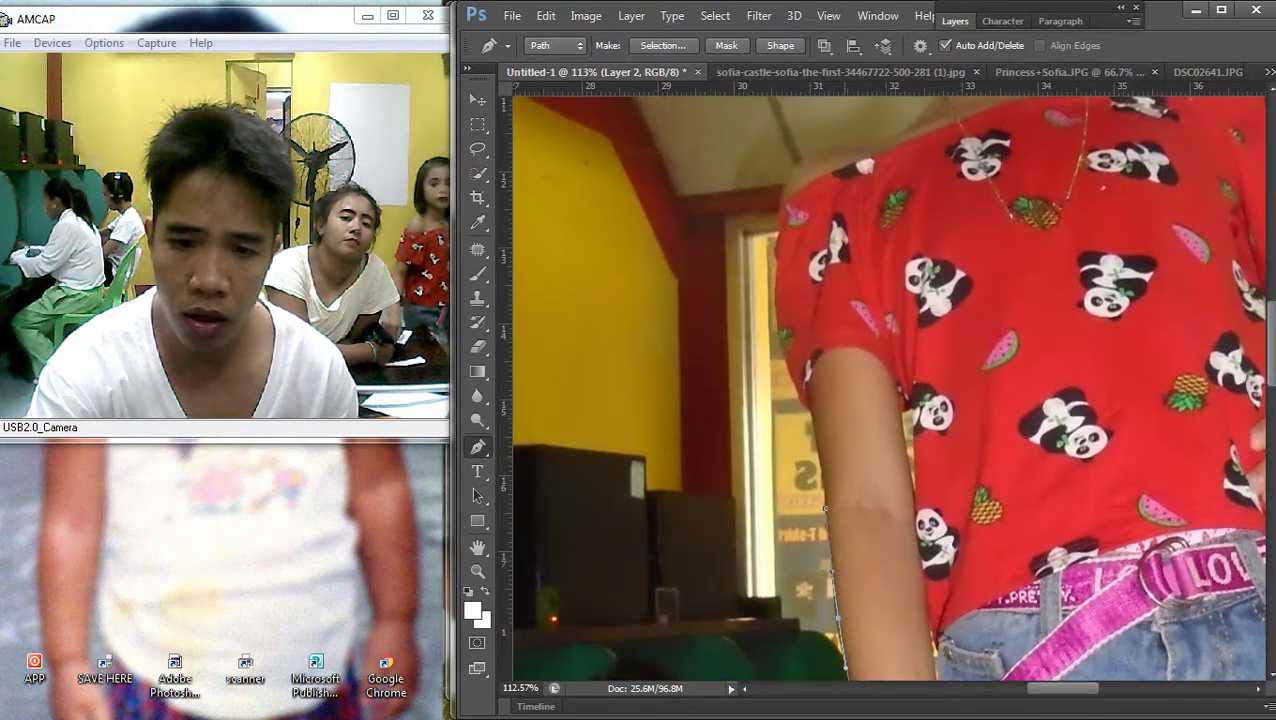
{"action": "left_click", "coordinate": [782, 346]}
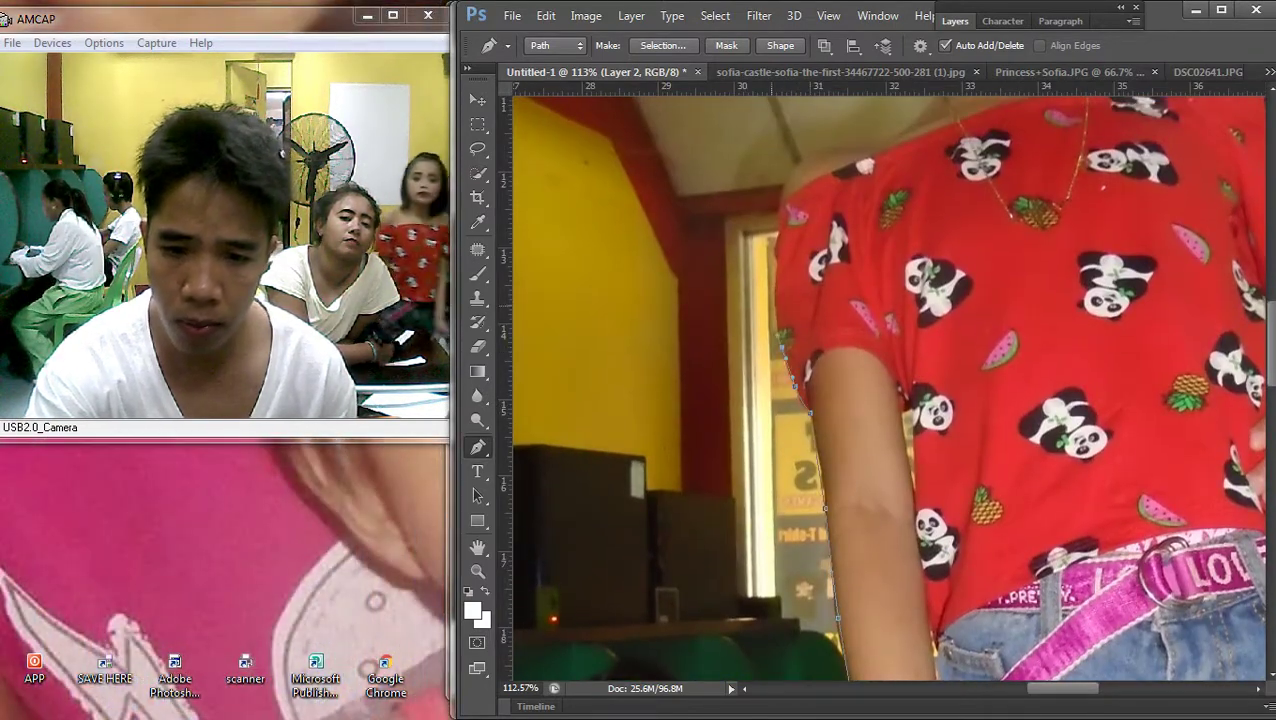
{"action": "left_click", "coordinate": [779, 221]}
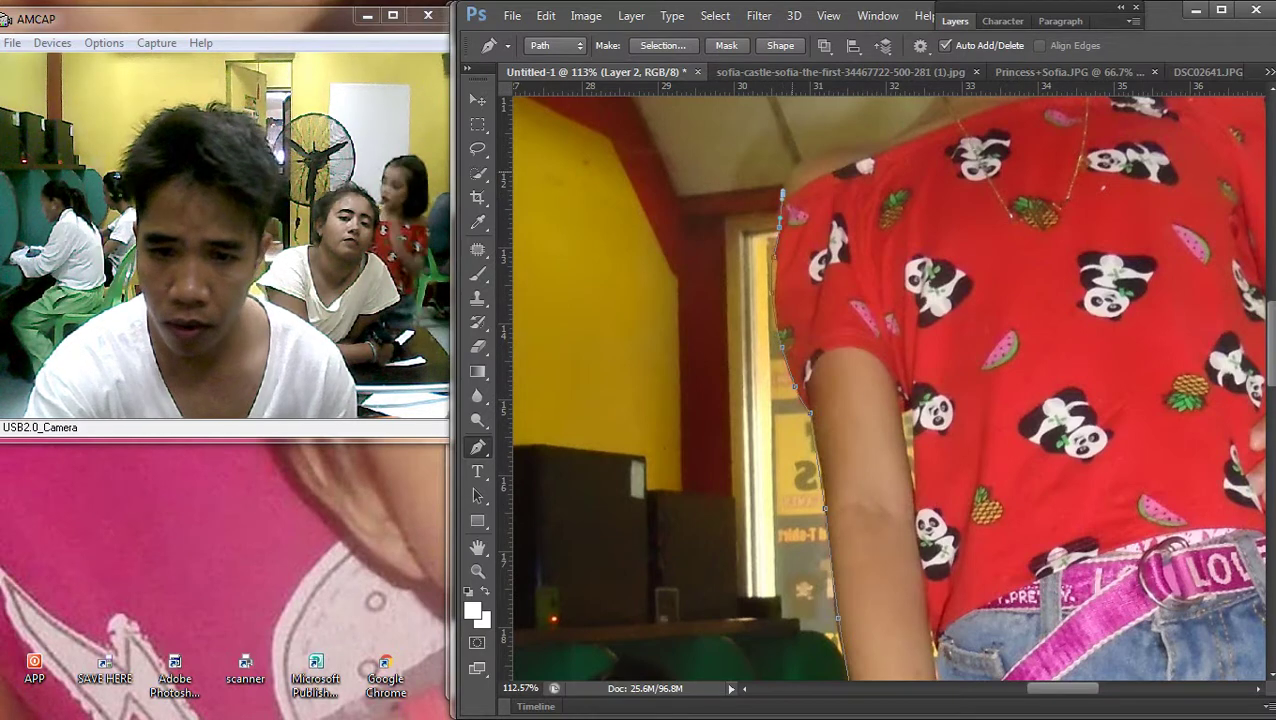
{"action": "scroll", "coordinate": [790, 172], "scroll_direction": "up", "scroll_amount": 2}
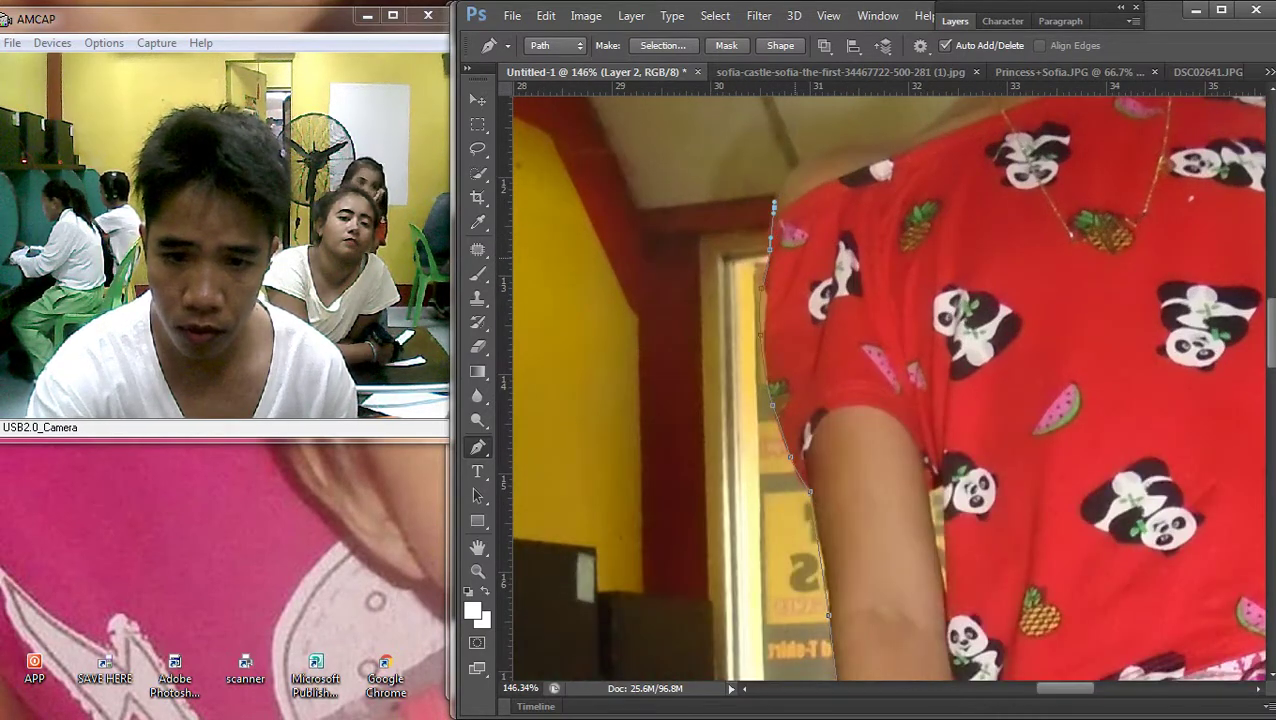
{"action": "key", "text": "ctrl+z"}
{"action": "key", "text": "ctrl+alt+z"}
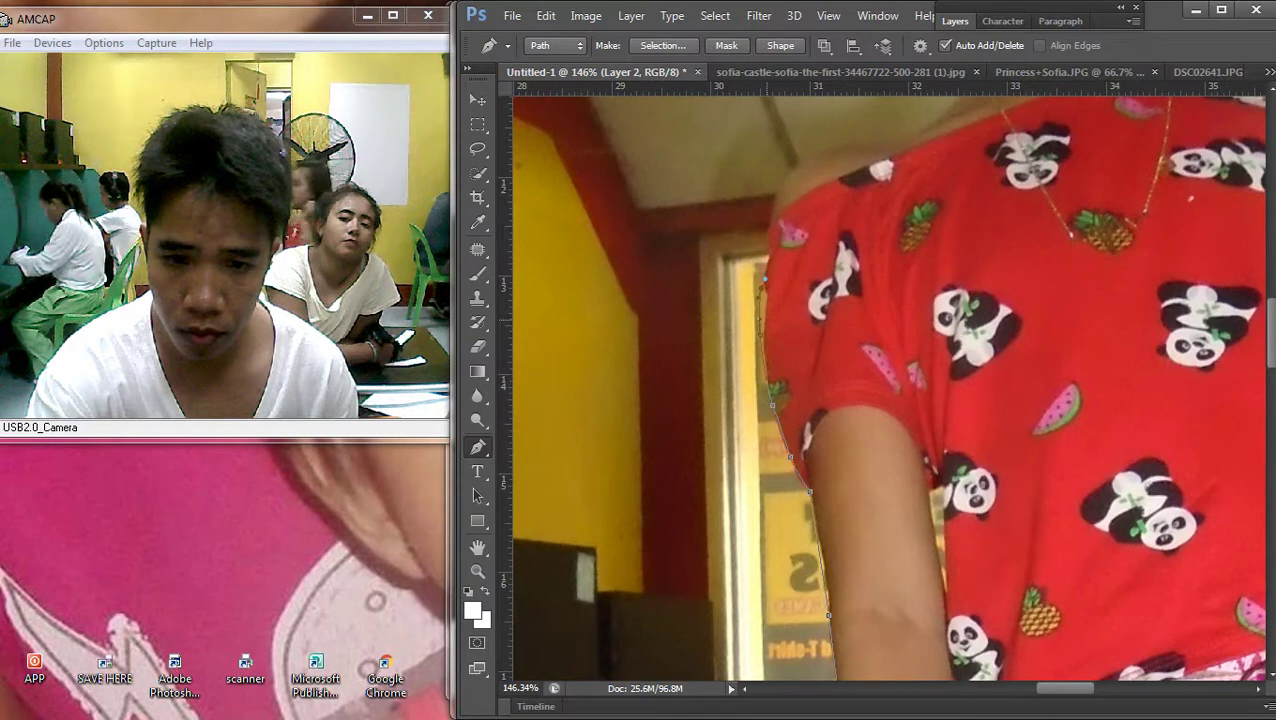
{"action": "key", "text": "ctrl+alt+z"}
{"action": "key", "text": "ctrl+alt+z"}
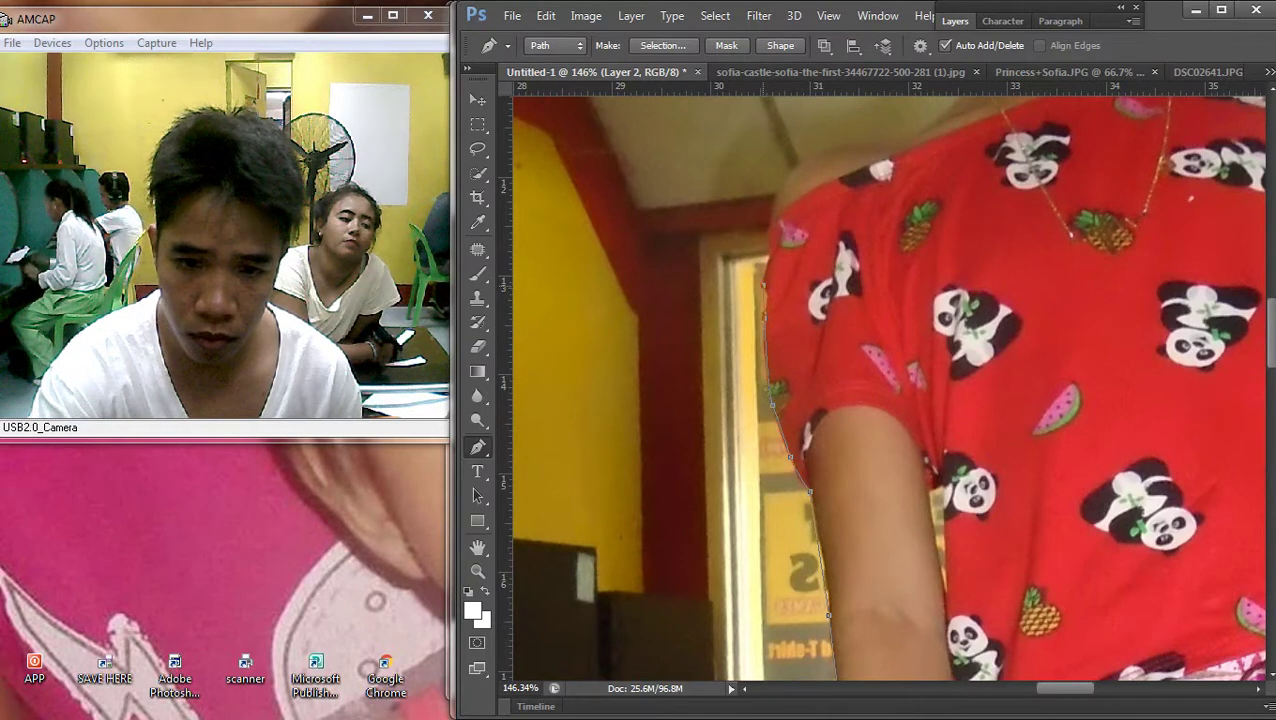
Trace the path from the top of the shirt edge along the shoulder line
{"action": "left_click", "coordinate": [778, 192]}
{"action": "left_click", "coordinate": [795, 165]}
{"action": "left_click", "coordinate": [822, 152]}
{"action": "left_click", "coordinate": [868, 140]}
{"action": "left_click", "coordinate": [897, 134]}
Extend the outline up the neck edge to the side of the hair
{"action": "left_click_drag", "start_coordinate": [890, 380], "coordinate": [755, 630]}
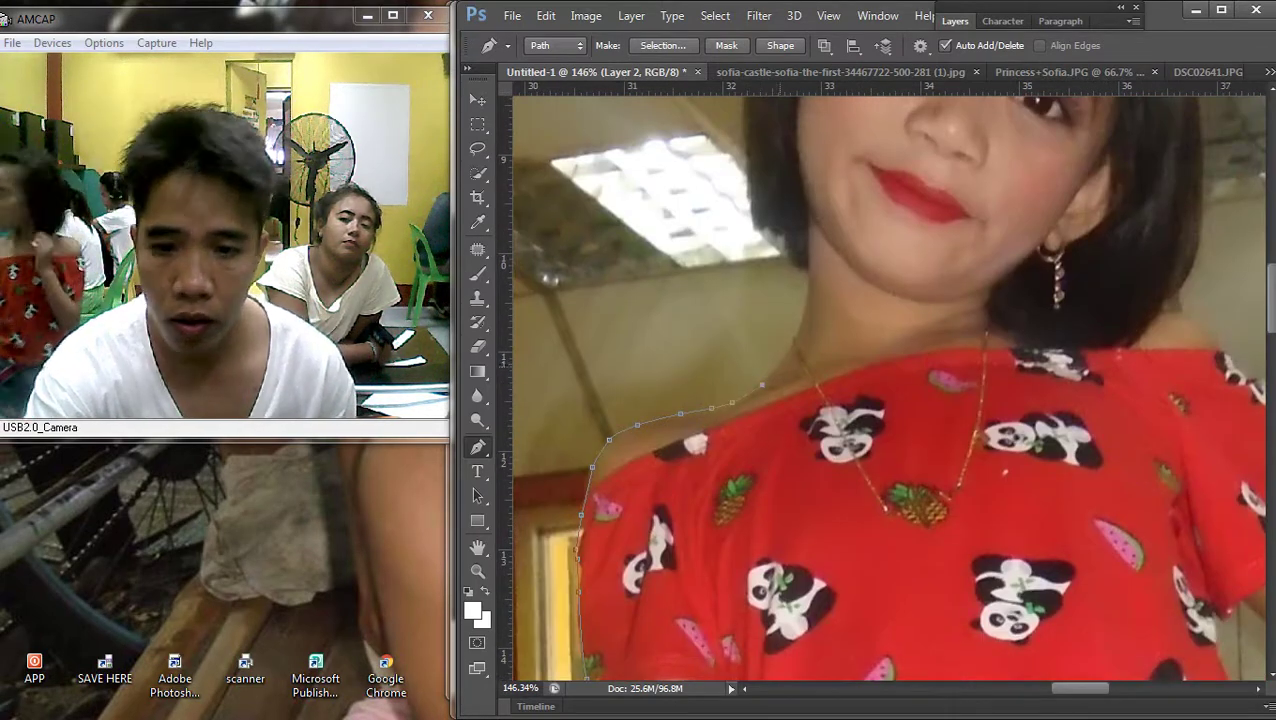
{"action": "left_click", "coordinate": [788, 349]}
{"action": "left_click", "coordinate": [799, 322]}
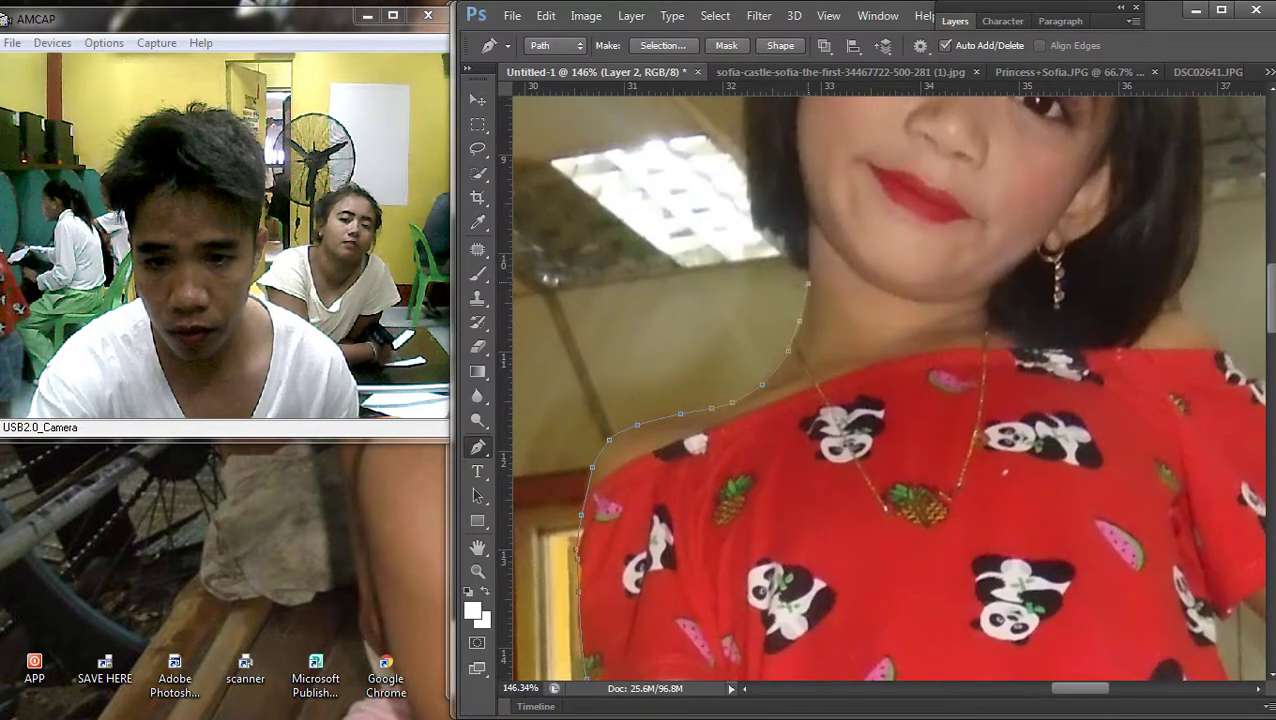
{"action": "left_click", "coordinate": [760, 220]}
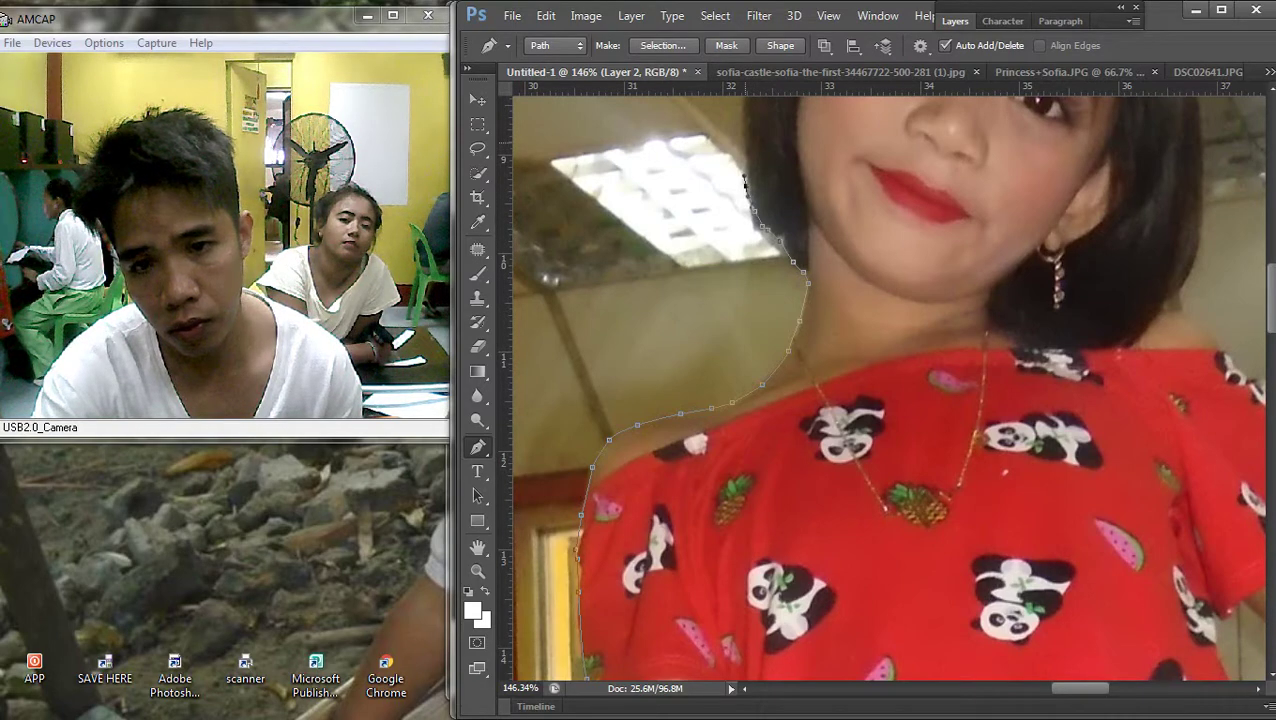
{"action": "scroll", "coordinate": [745, 183], "scroll_direction": "down", "scroll_amount": 5}
{"action": "scroll", "coordinate": [724, 421], "scroll_direction": "up", "scroll_amount": 3}
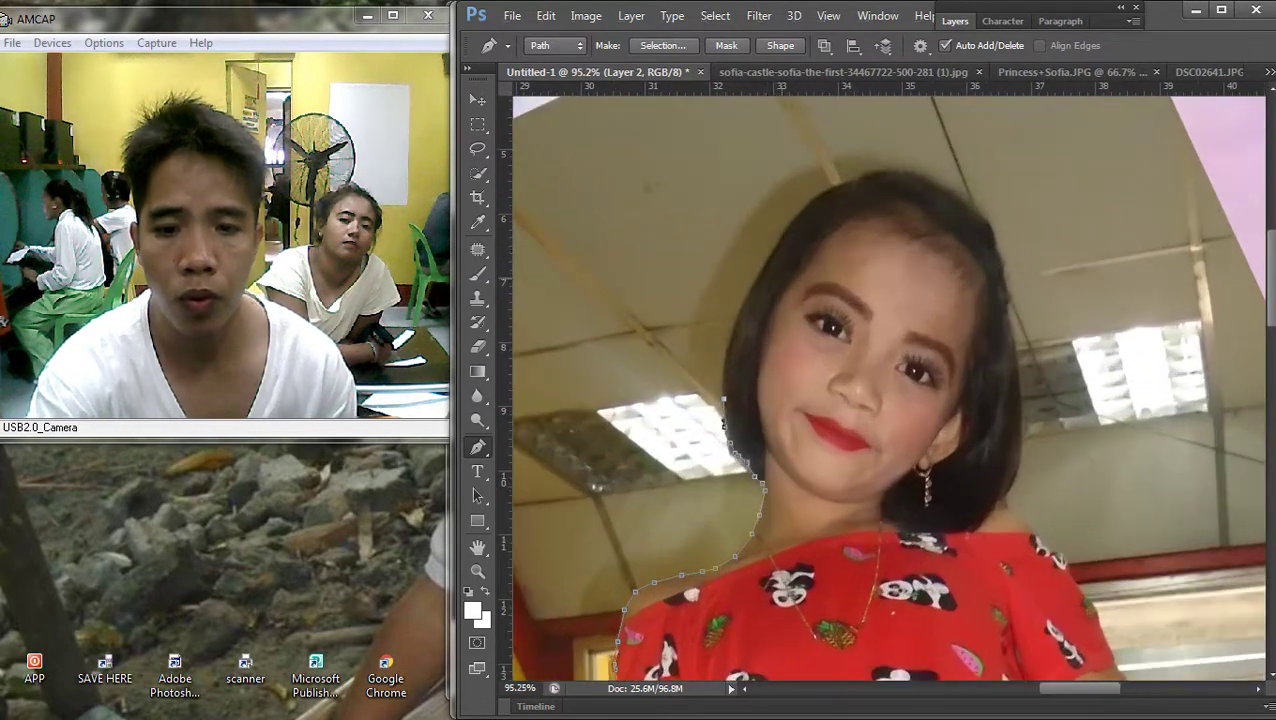
Drag curved anchors over the top of the hair and down its right side
{"action": "left_click_drag", "start_coordinate": [774, 246], "coordinate": [750, 310]}
{"action": "left_click_drag", "start_coordinate": [853, 181], "coordinate": [818, 188]}
{"action": "left_click_drag", "start_coordinate": [933, 180], "coordinate": [900, 172]}
{"action": "left_click_drag", "start_coordinate": [970, 205], "coordinate": [986, 218]}
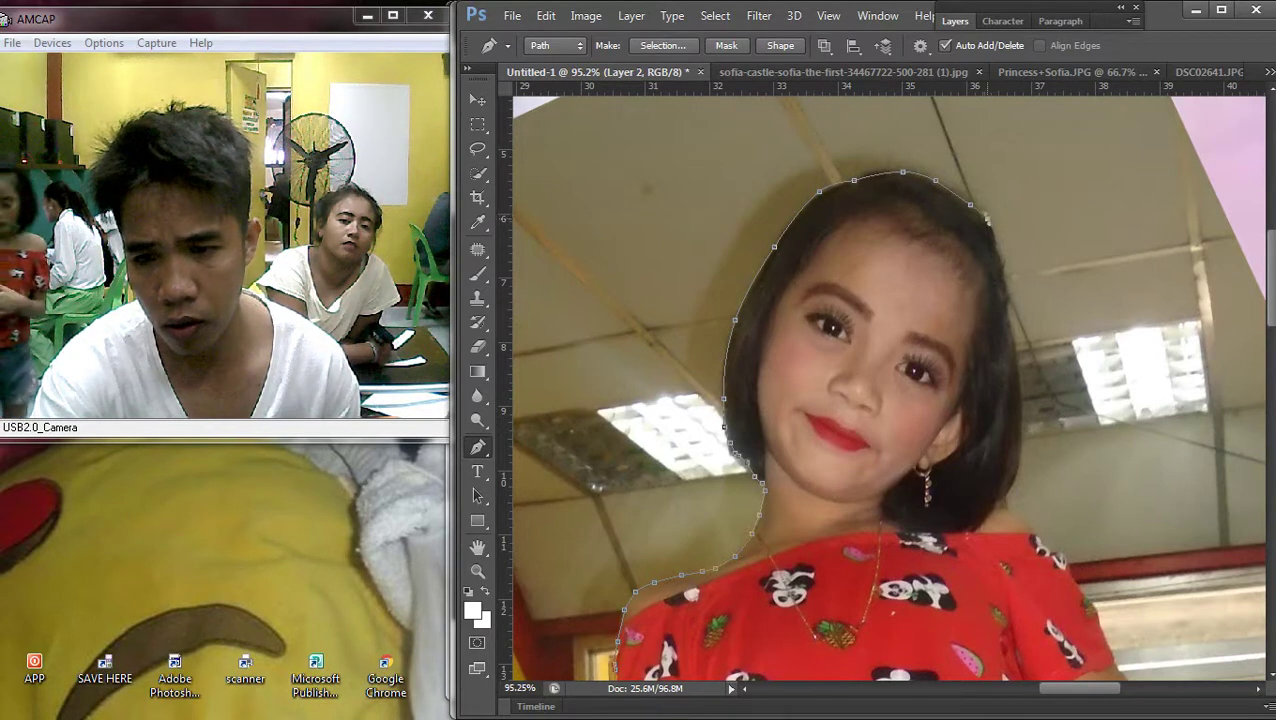
{"action": "left_click_drag", "start_coordinate": [1002, 264], "coordinate": [1016, 372]}
{"action": "left_click_drag", "start_coordinate": [1000, 498], "coordinate": [1015, 535]}
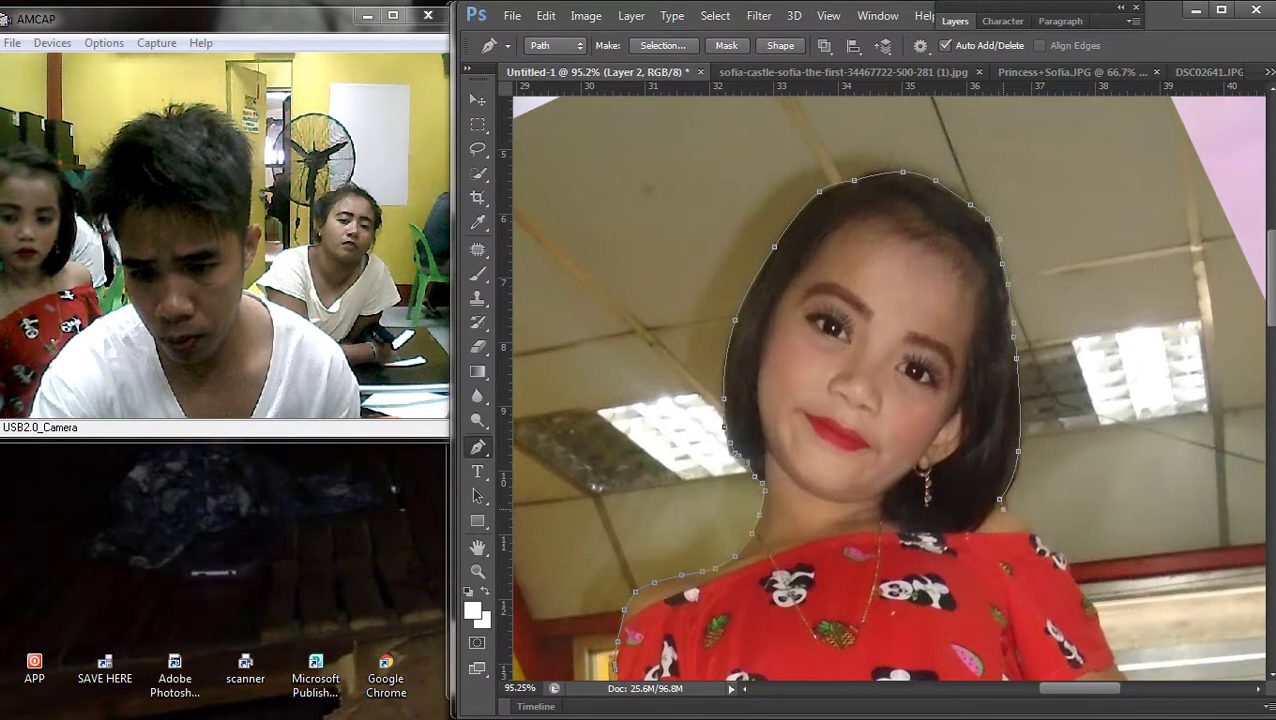
{"action": "left_click", "coordinate": [1250, 258]}
{"action": "scroll", "coordinate": [850, 400], "scroll_direction": "down", "scroll_amount": 7}
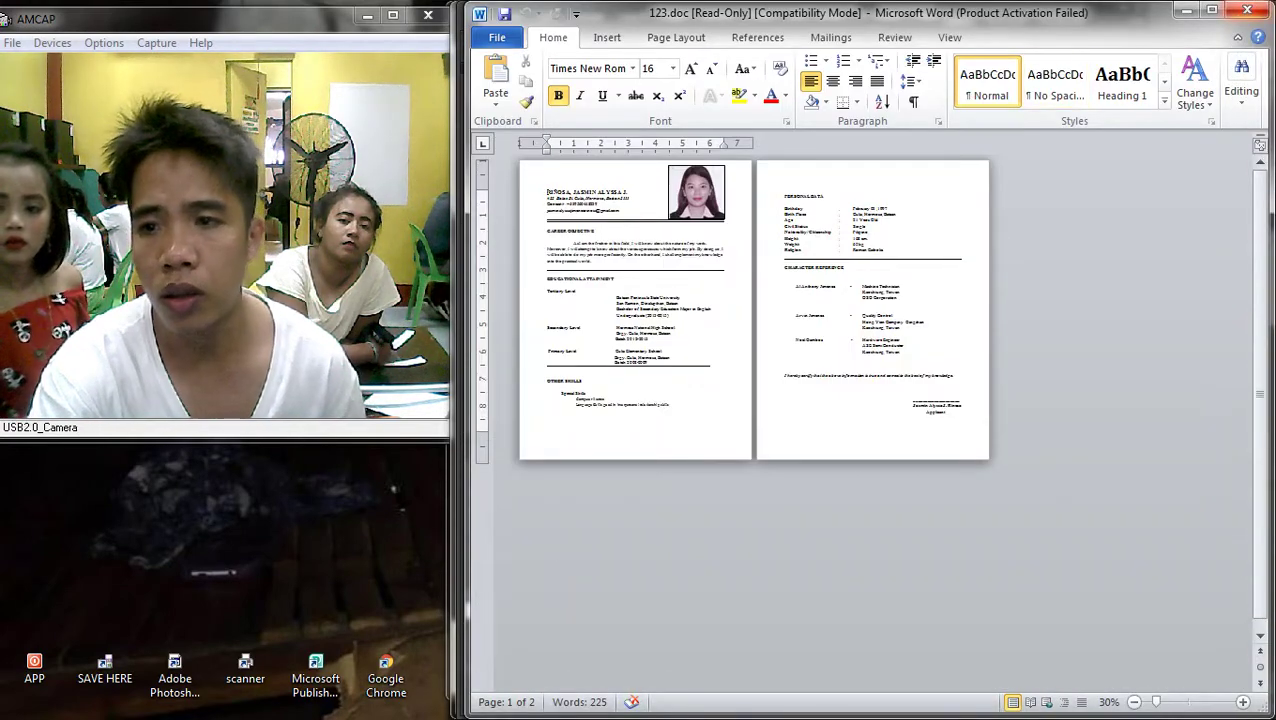
{"action": "left_click", "coordinate": [1247, 10]}
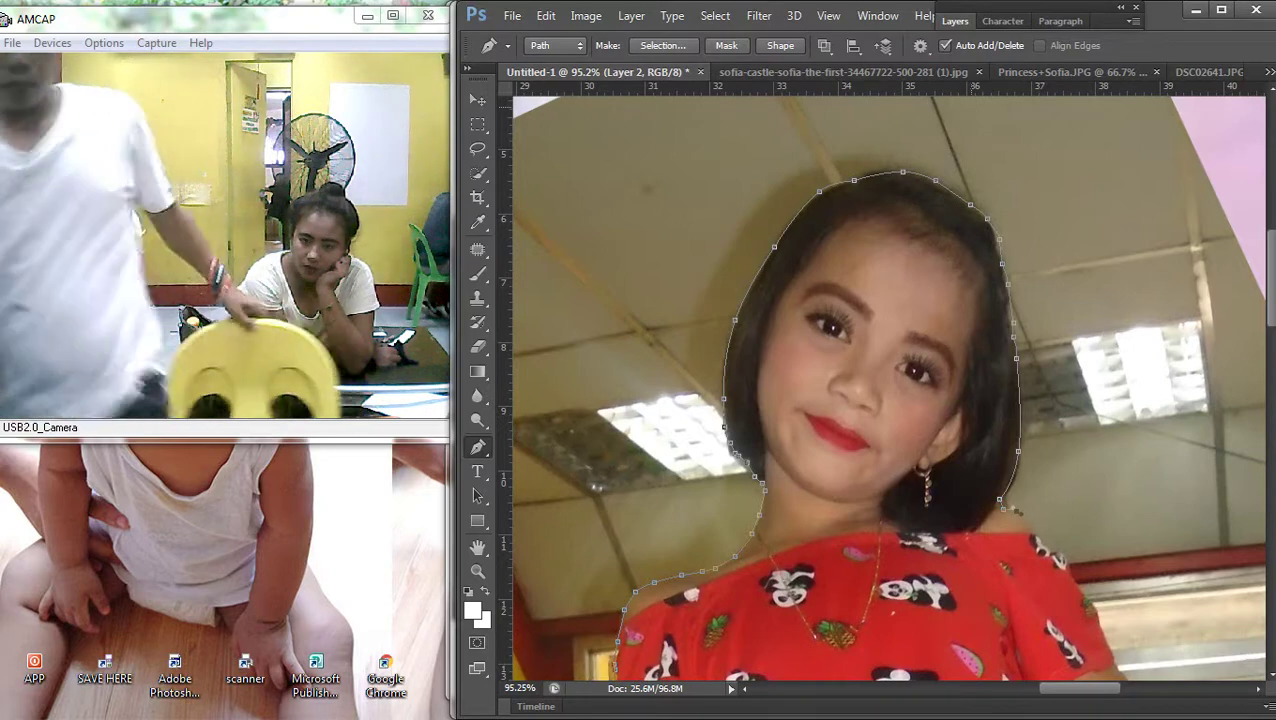
Add outline anchors along the shoulder, down the arm, and at the shorts' right edge
{"action": "scroll", "coordinate": [890, 391], "scroll_direction": "up", "scroll_amount": 2}
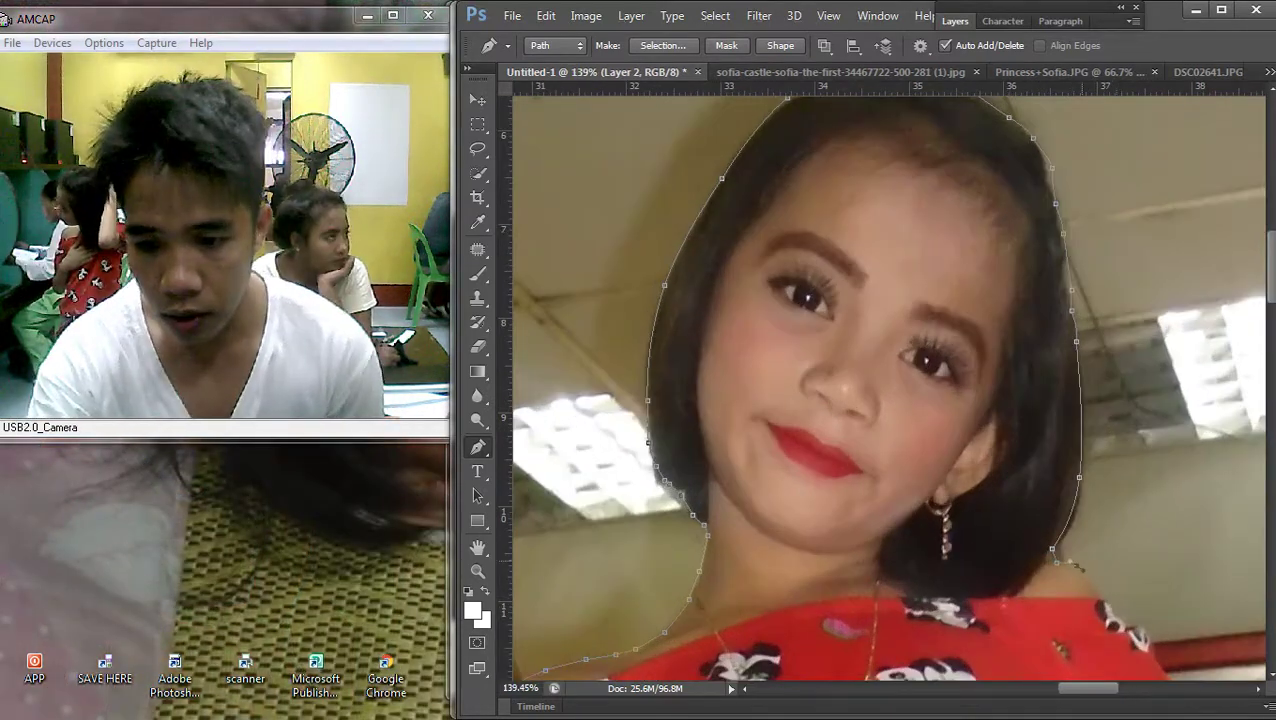
{"action": "left_click_drag", "start_coordinate": [890, 500], "coordinate": [637, 245]}
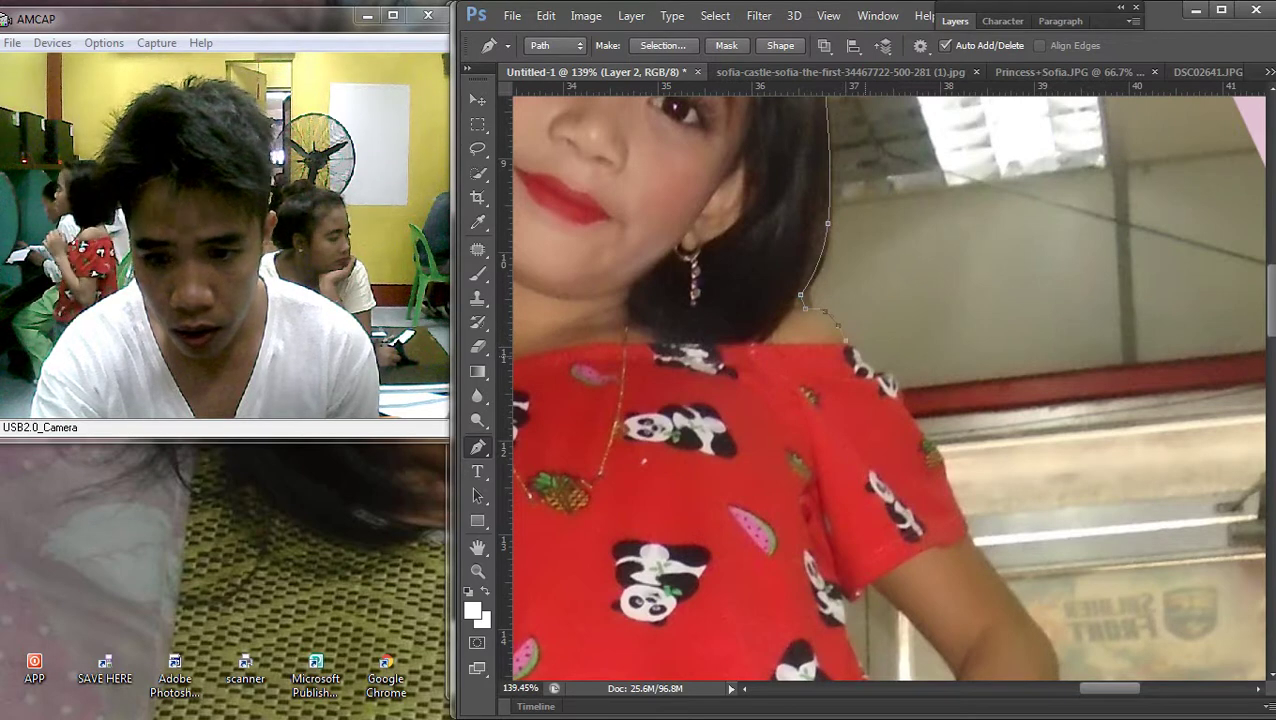
{"action": "left_click", "coordinate": [914, 412]}
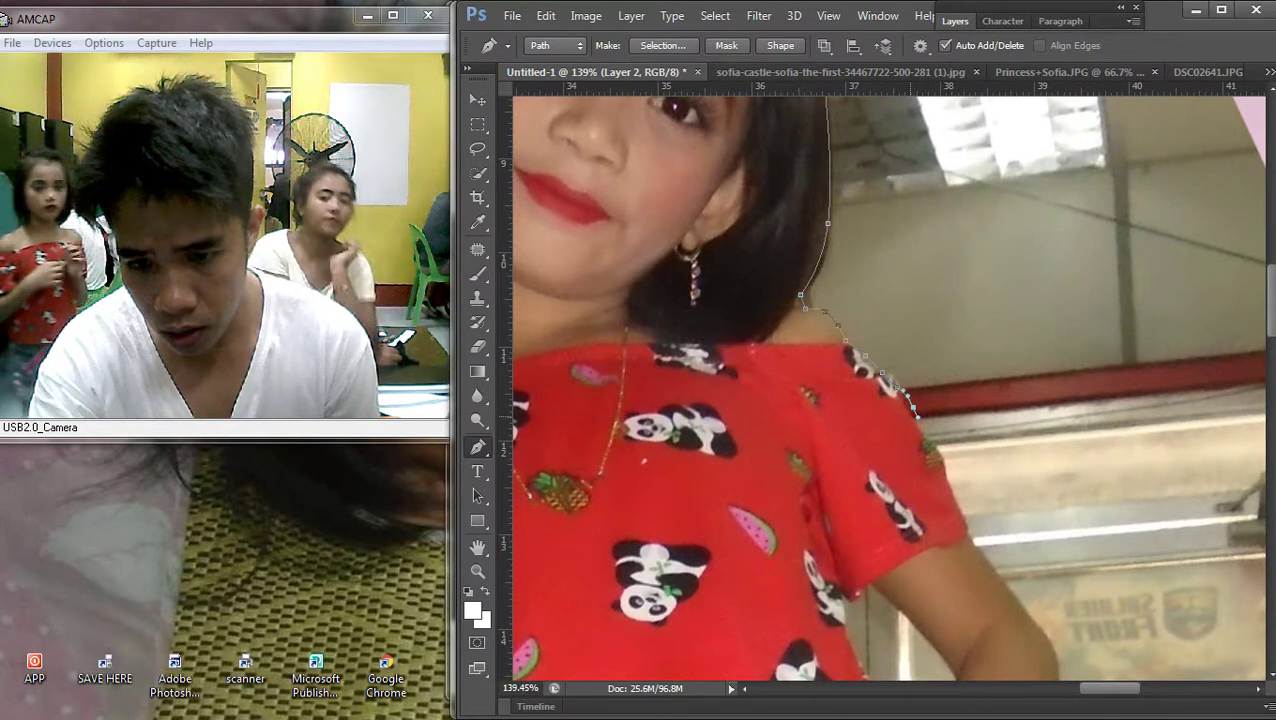
{"action": "left_click", "coordinate": [953, 488]}
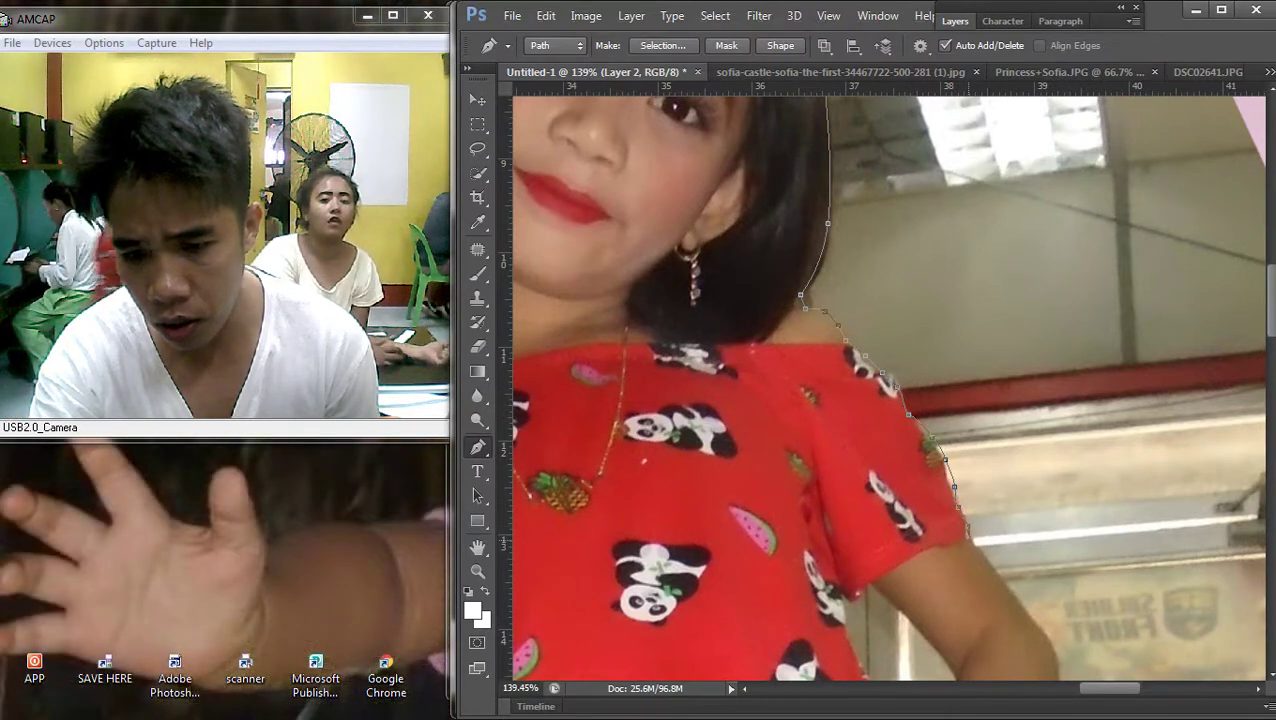
{"action": "left_click_drag", "start_coordinate": [890, 390], "coordinate": [1010, 560]}
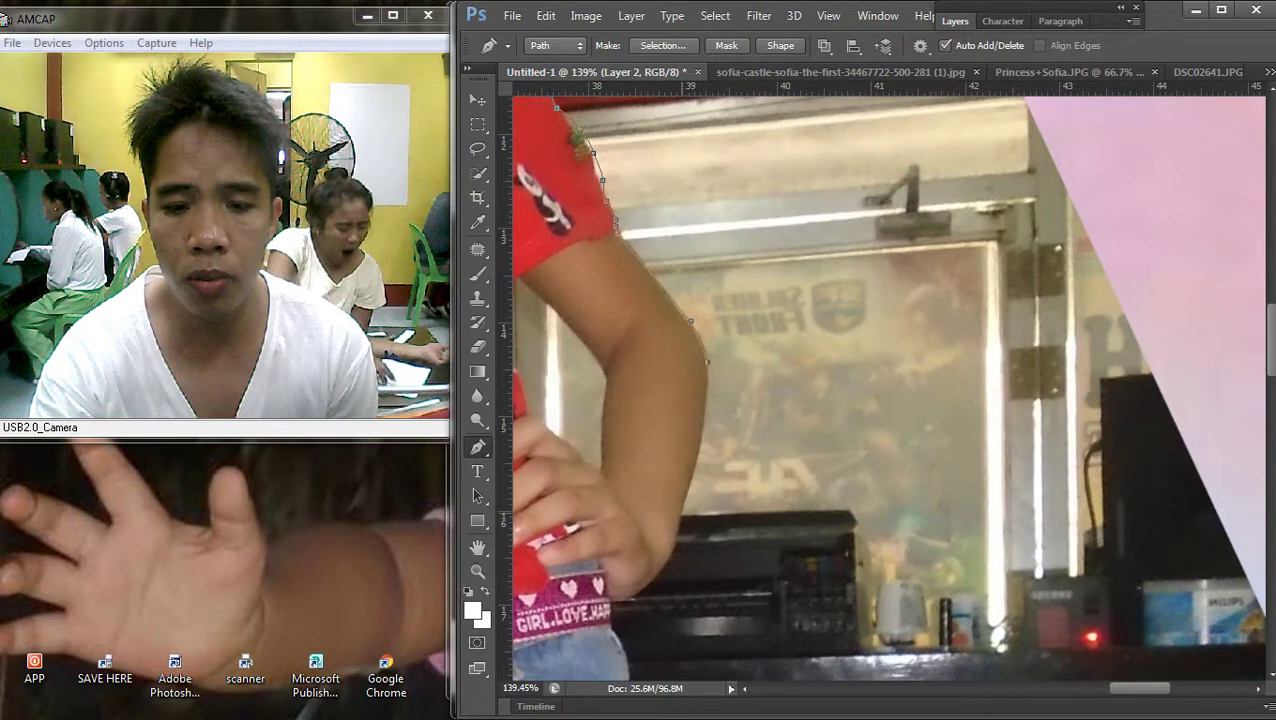
{"action": "left_click", "coordinate": [711, 397]}
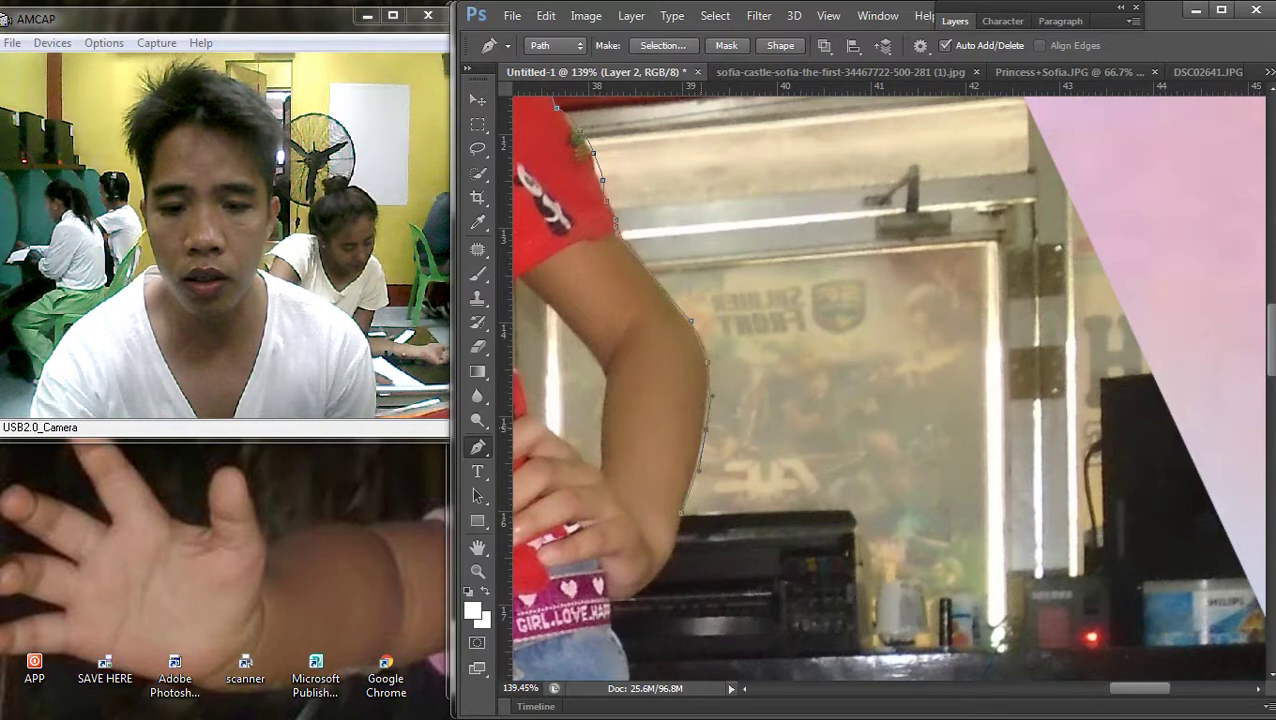
{"action": "left_click_drag", "start_coordinate": [700, 450], "coordinate": [830, 270]}
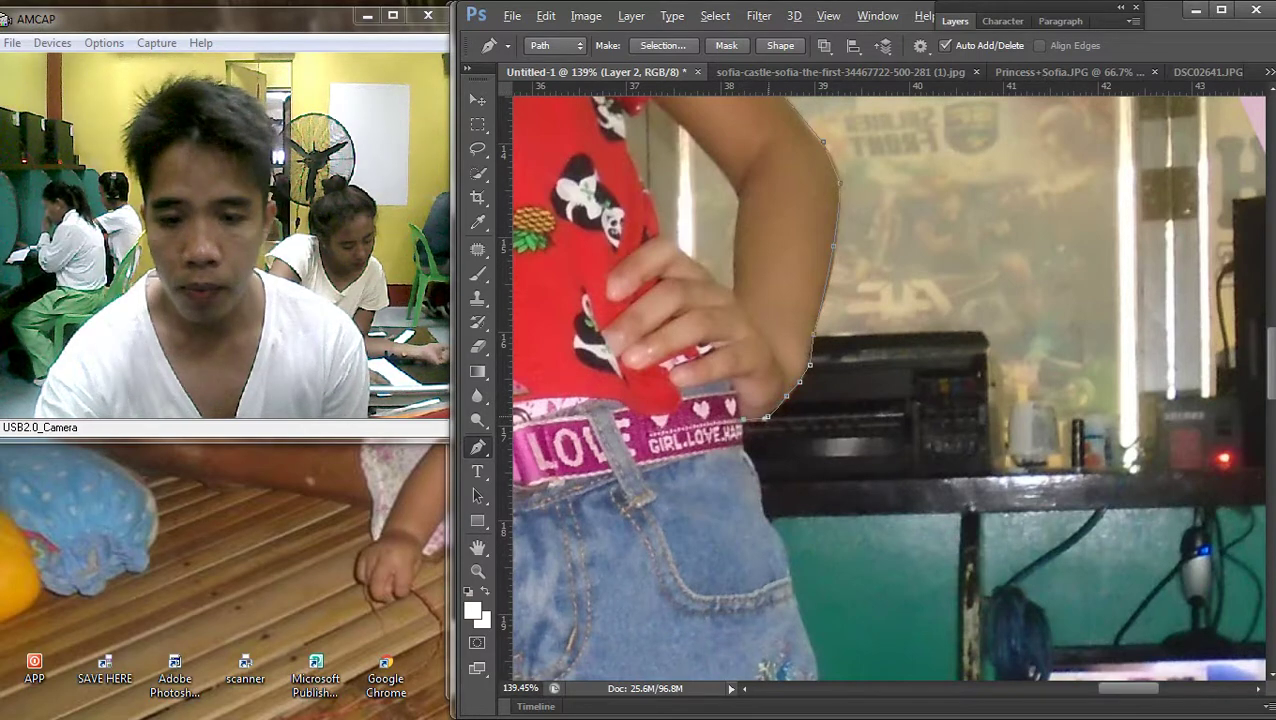
{"action": "scroll", "coordinate": [820, 190], "scroll_direction": "down", "scroll_amount": 3}
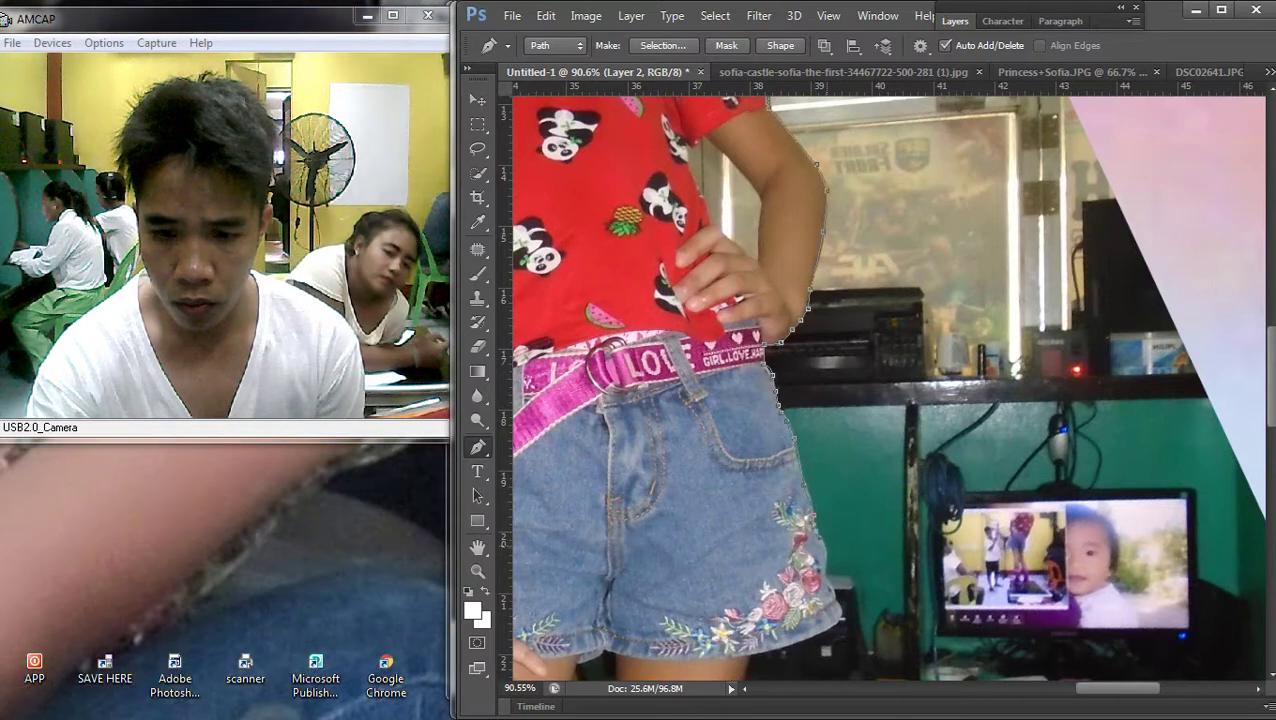
{"action": "scroll", "coordinate": [885, 380], "scroll_direction": "down", "scroll_amount": 5}
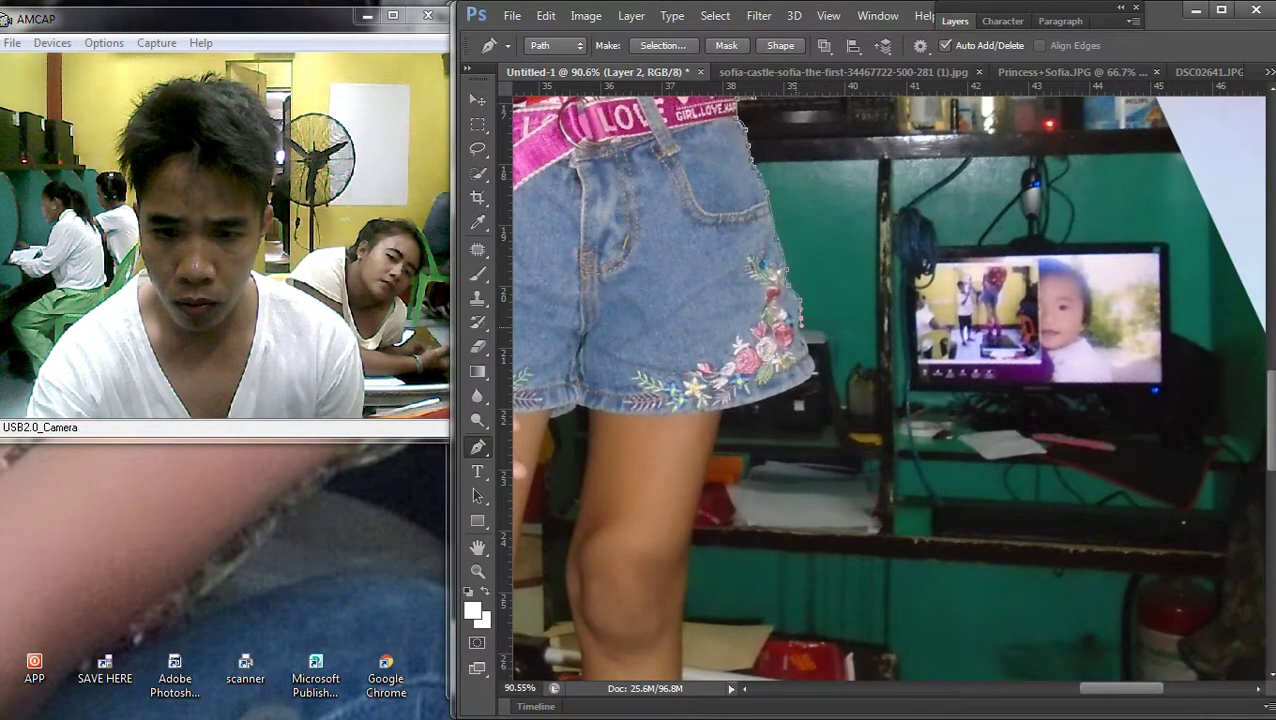
{"action": "left_click", "coordinate": [814, 370]}
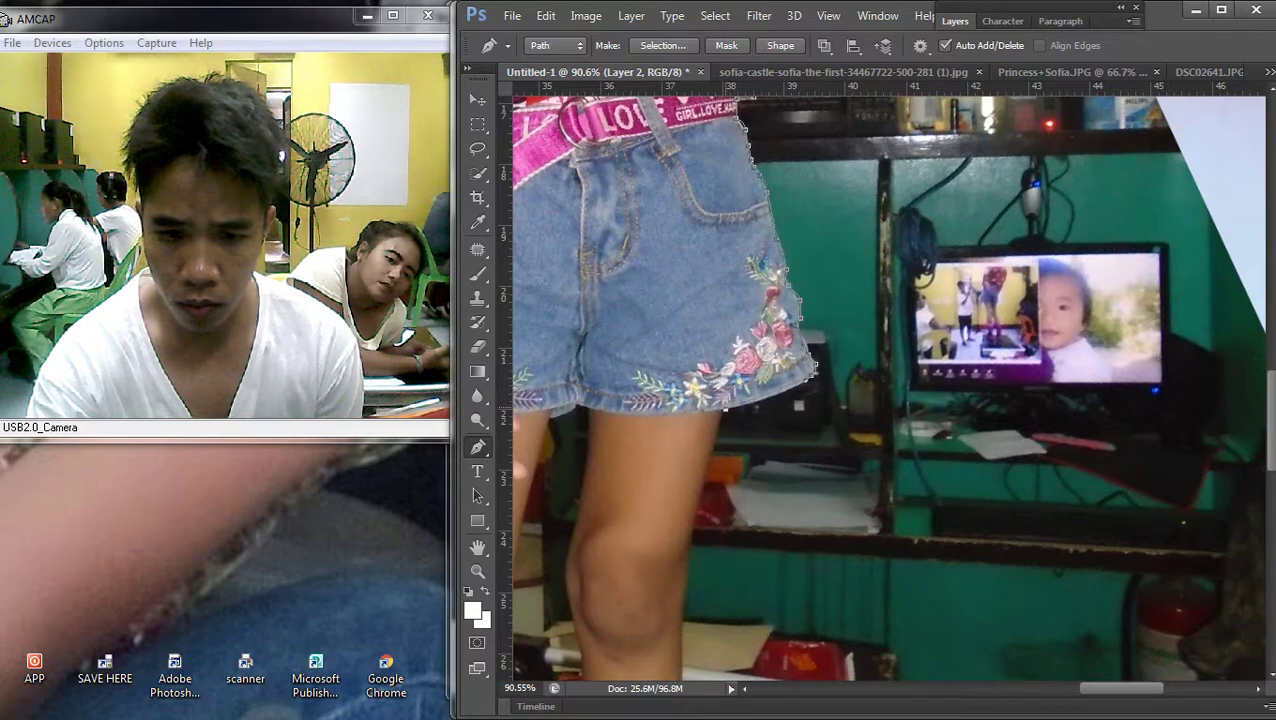
{"action": "scroll", "coordinate": [814, 370], "scroll_direction": "down", "scroll_amount": 4}
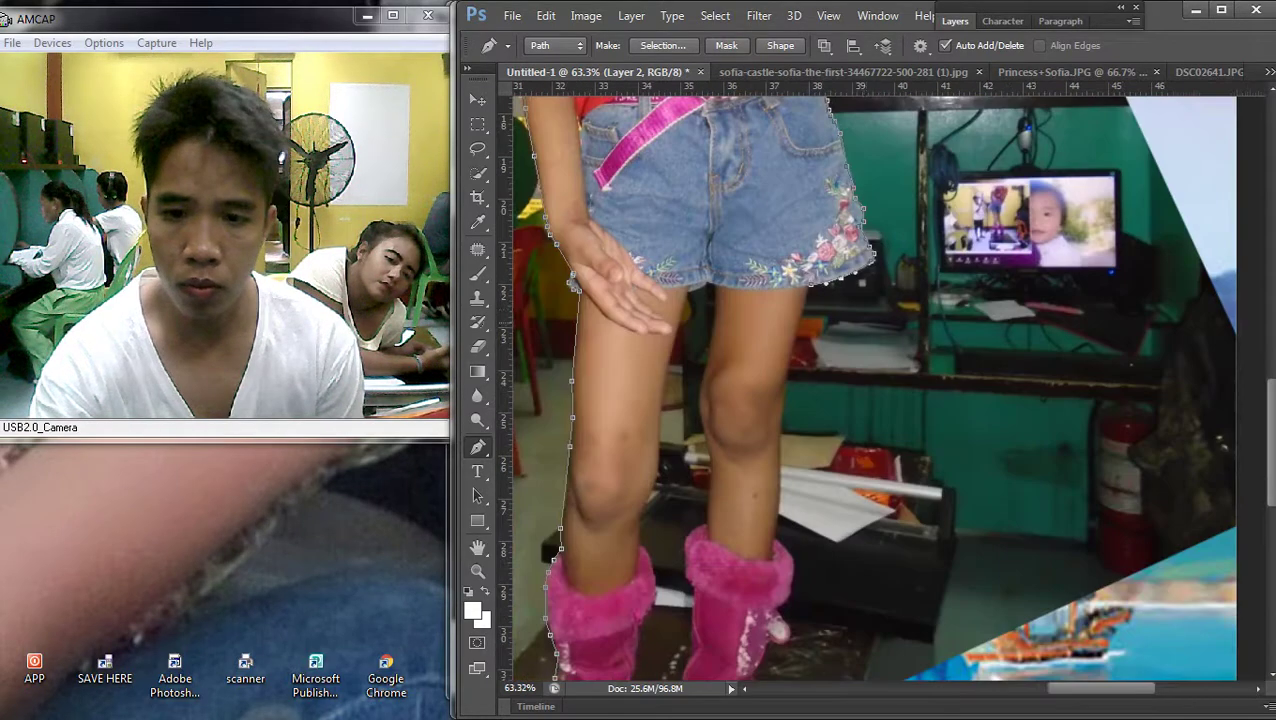
Continue the outline from the shorts hem down the leg past the knee
{"action": "scroll", "coordinate": [878, 335], "scroll_direction": "up", "scroll_amount": 4}
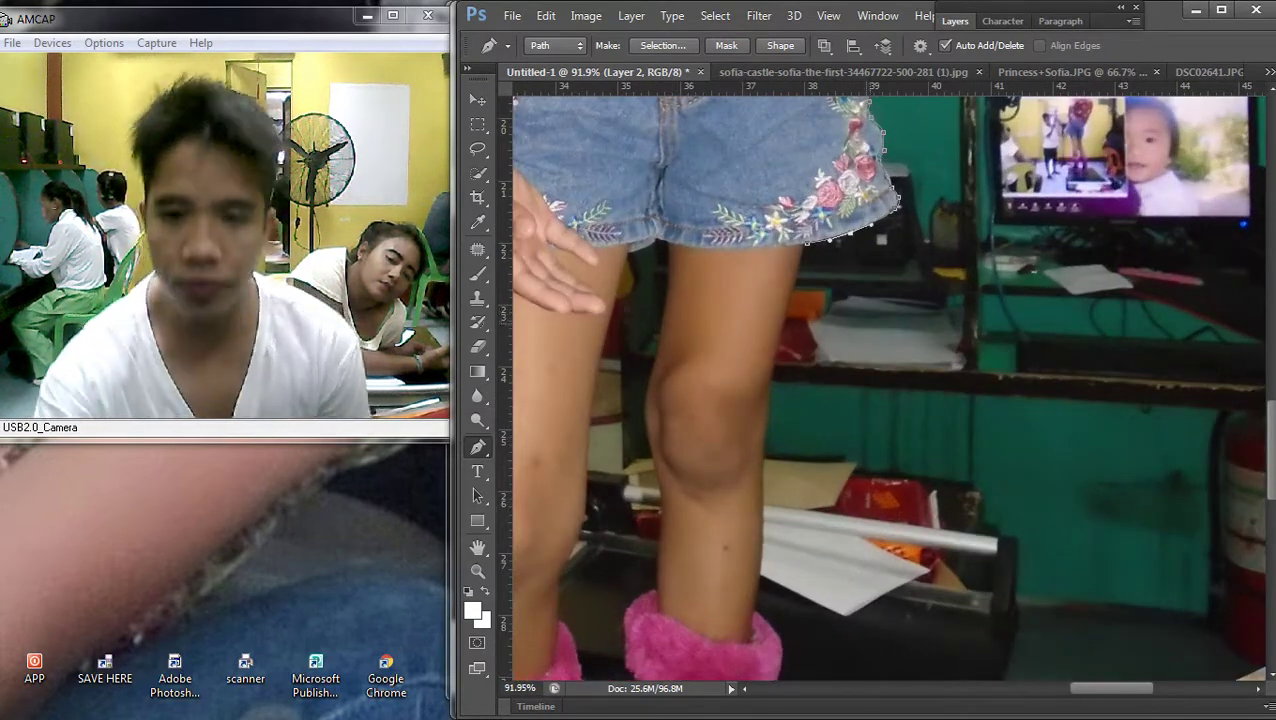
{"action": "scroll", "coordinate": [829, 150], "scroll_direction": "up", "scroll_amount": 2}
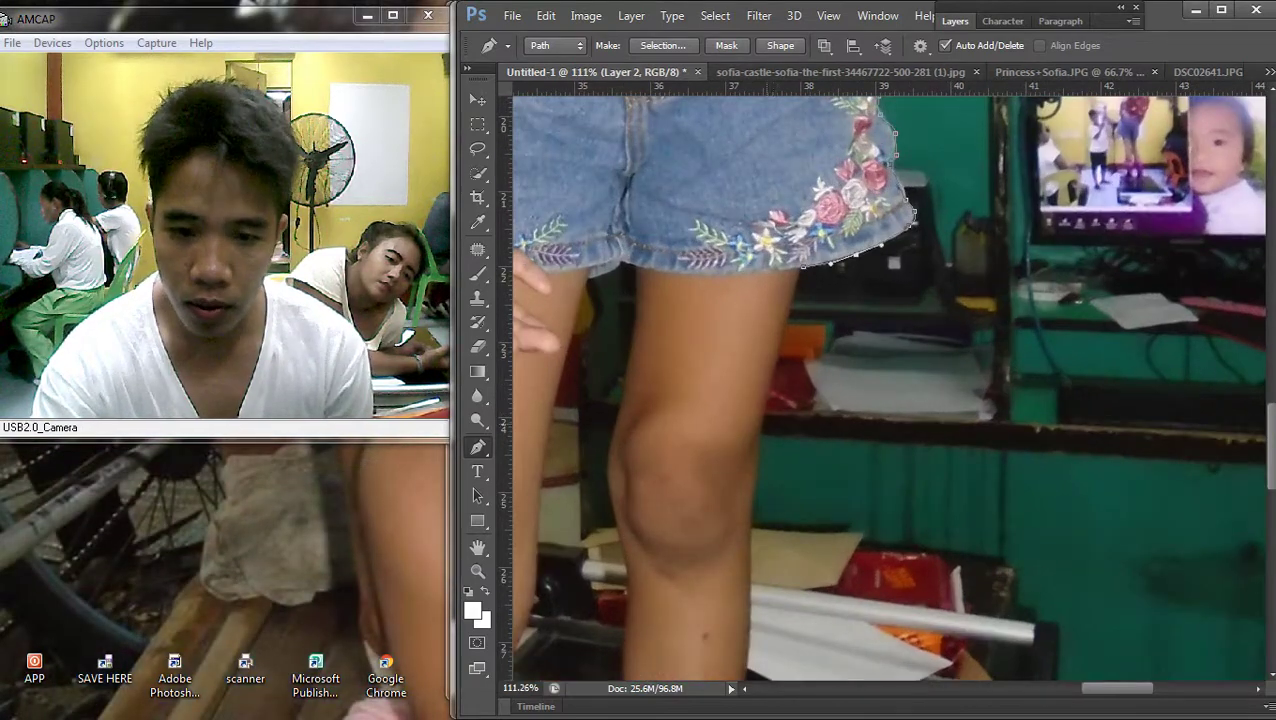
{"action": "left_click", "coordinate": [781, 340]}
{"action": "left_click", "coordinate": [764, 423]}
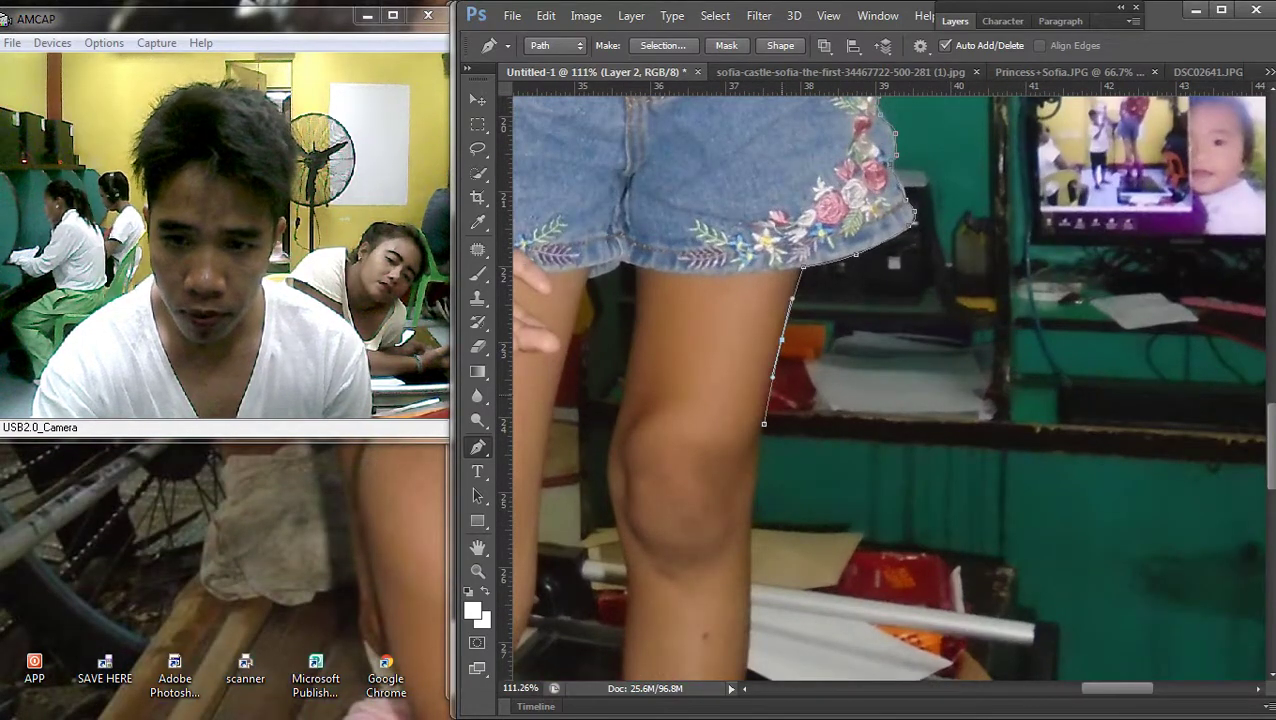
{"action": "left_click", "coordinate": [755, 502]}
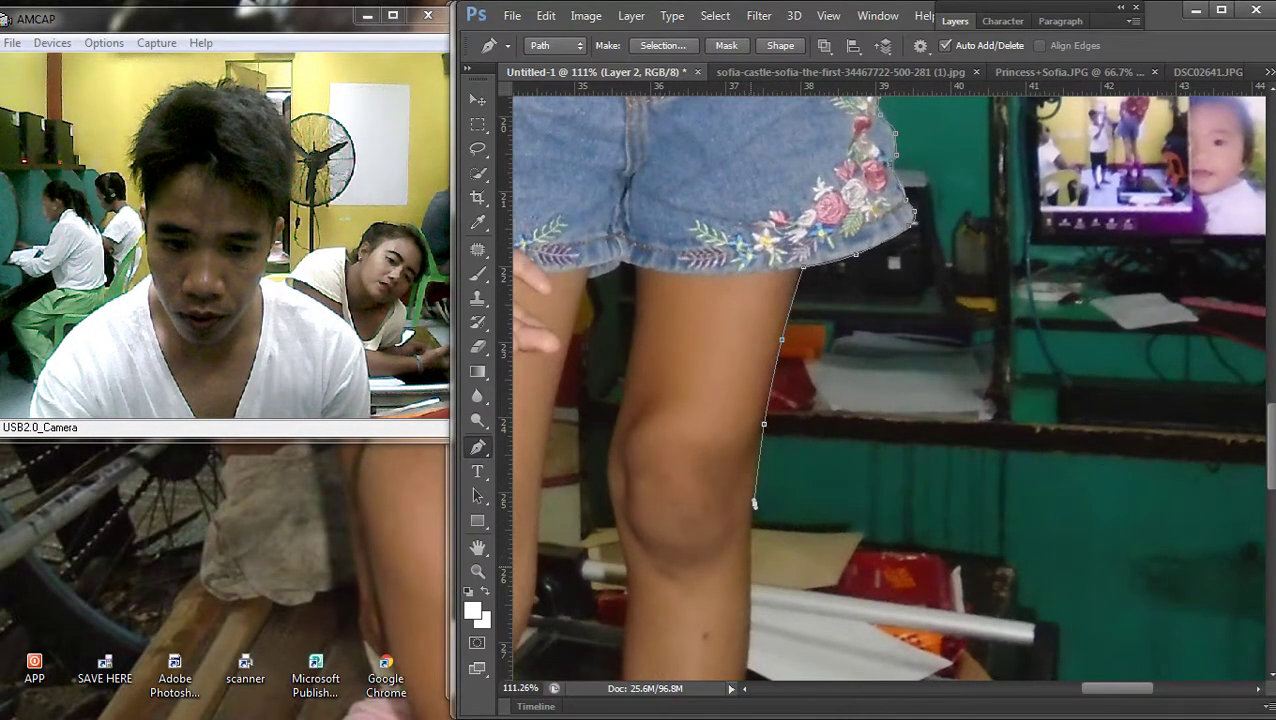
{"action": "left_click_drag", "start_coordinate": [755, 502], "coordinate": [771, 288]}
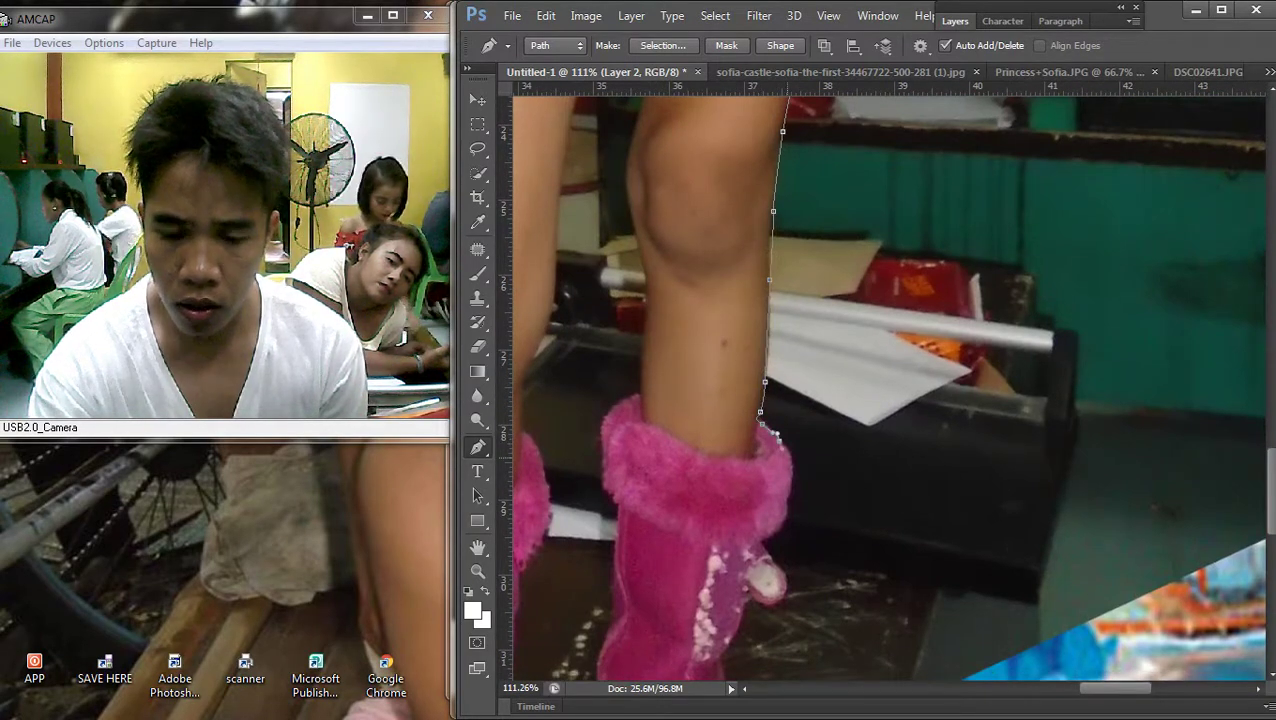
{"action": "scroll", "coordinate": [776, 433], "scroll_direction": "down", "scroll_amount": 5}
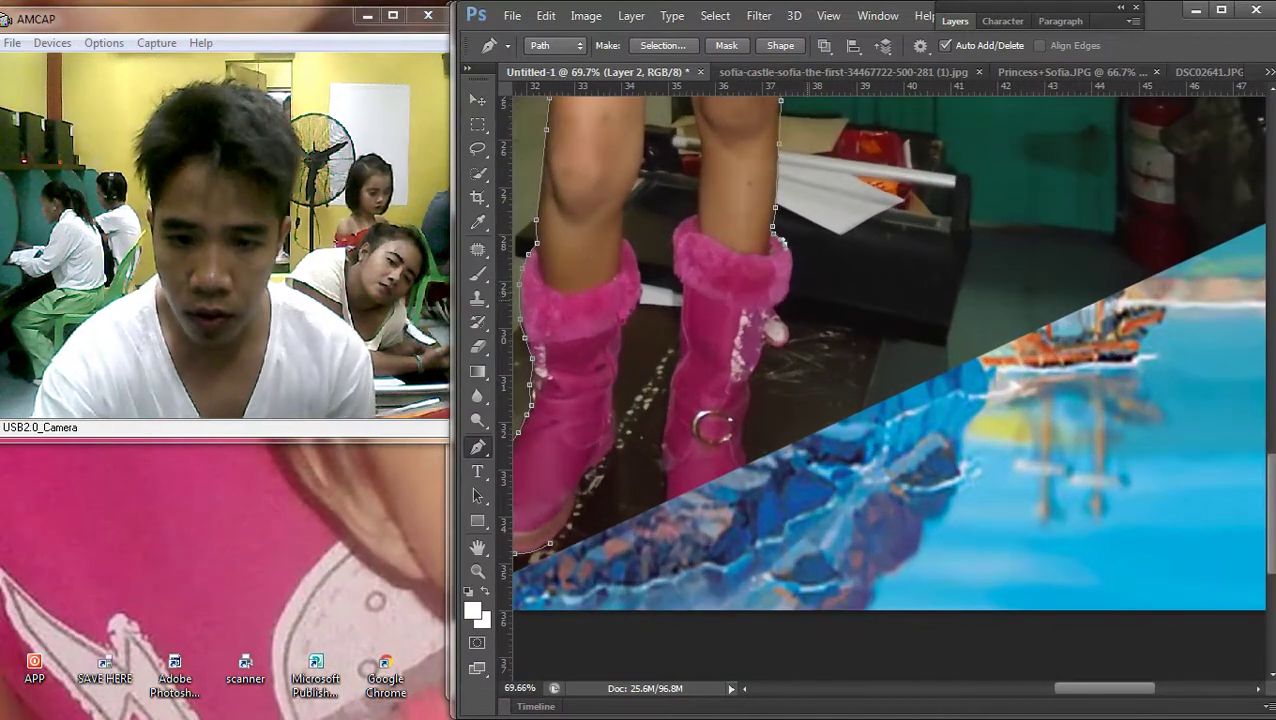
Trace the outline along the boot's outer edge and around its bottom
{"action": "left_click", "coordinate": [791, 270]}
{"action": "left_click", "coordinate": [780, 304]}
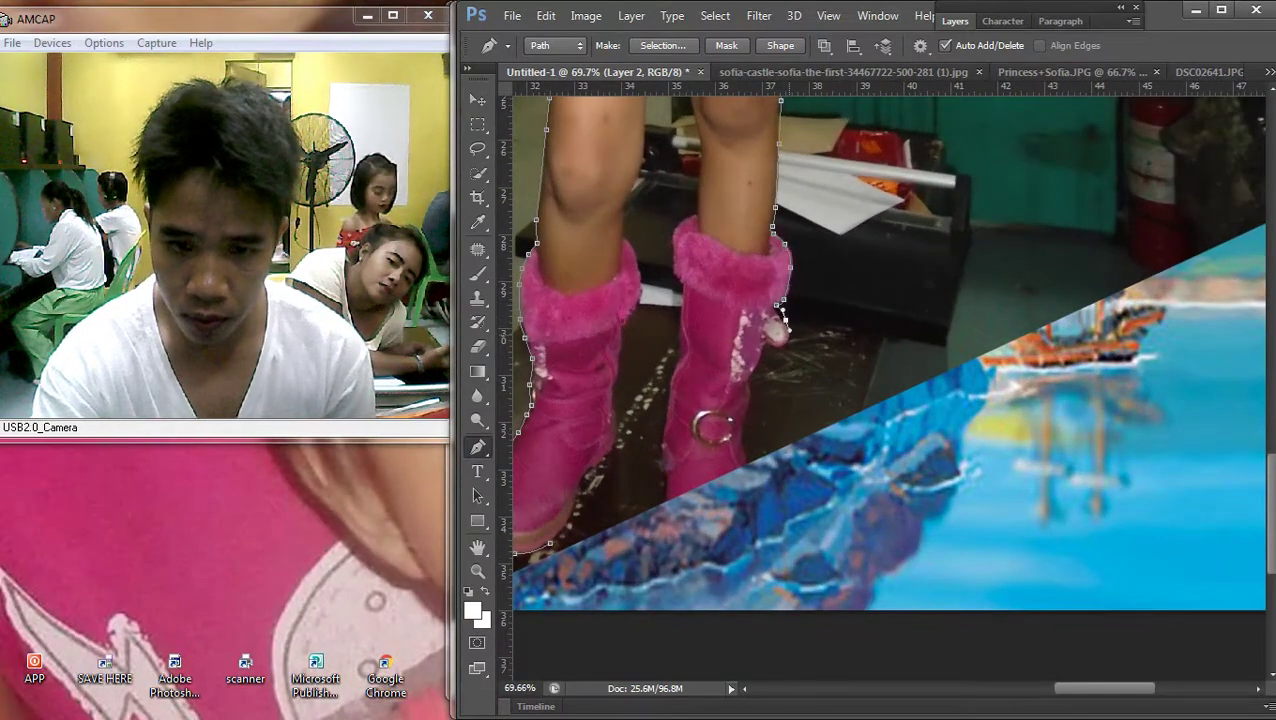
{"action": "left_click", "coordinate": [744, 421]}
{"action": "left_click", "coordinate": [747, 443]}
{"action": "left_click", "coordinate": [748, 462]}
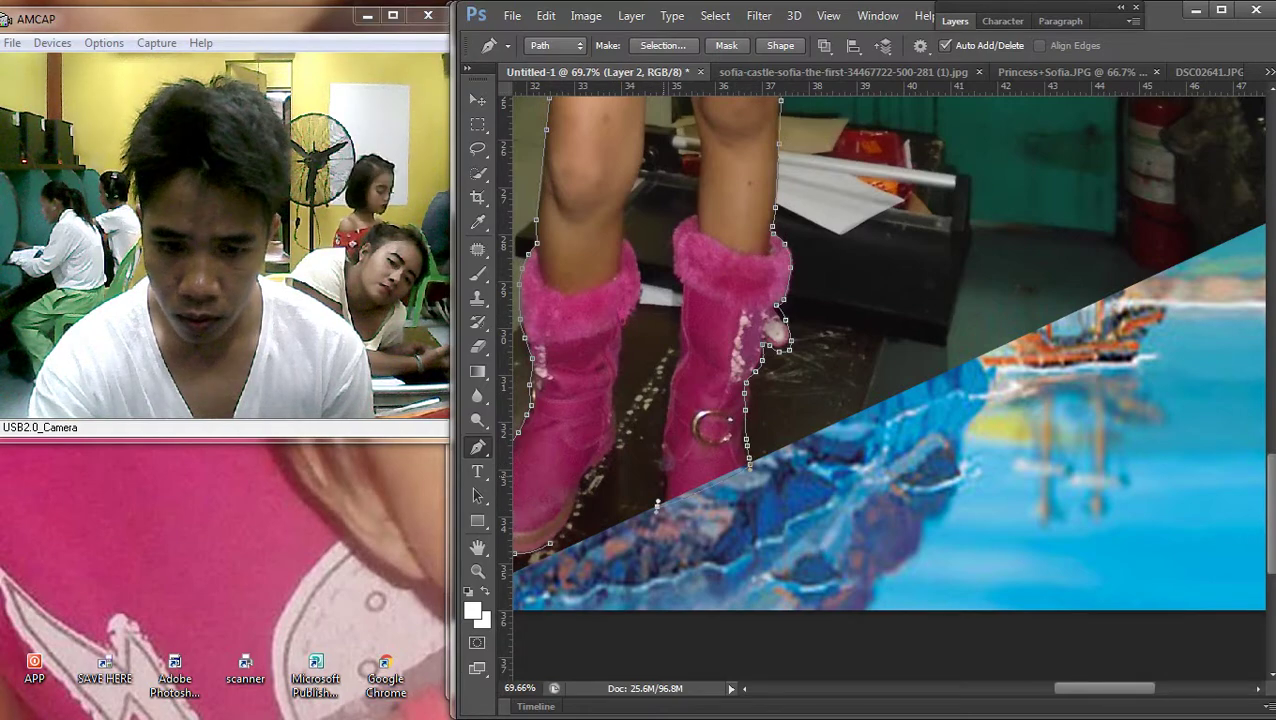
Trace the outline up the boot's inner edge toward the shorts
{"action": "left_click", "coordinate": [670, 385]}
{"action": "left_click", "coordinate": [680, 340]}
{"action": "left_click", "coordinate": [679, 292]}
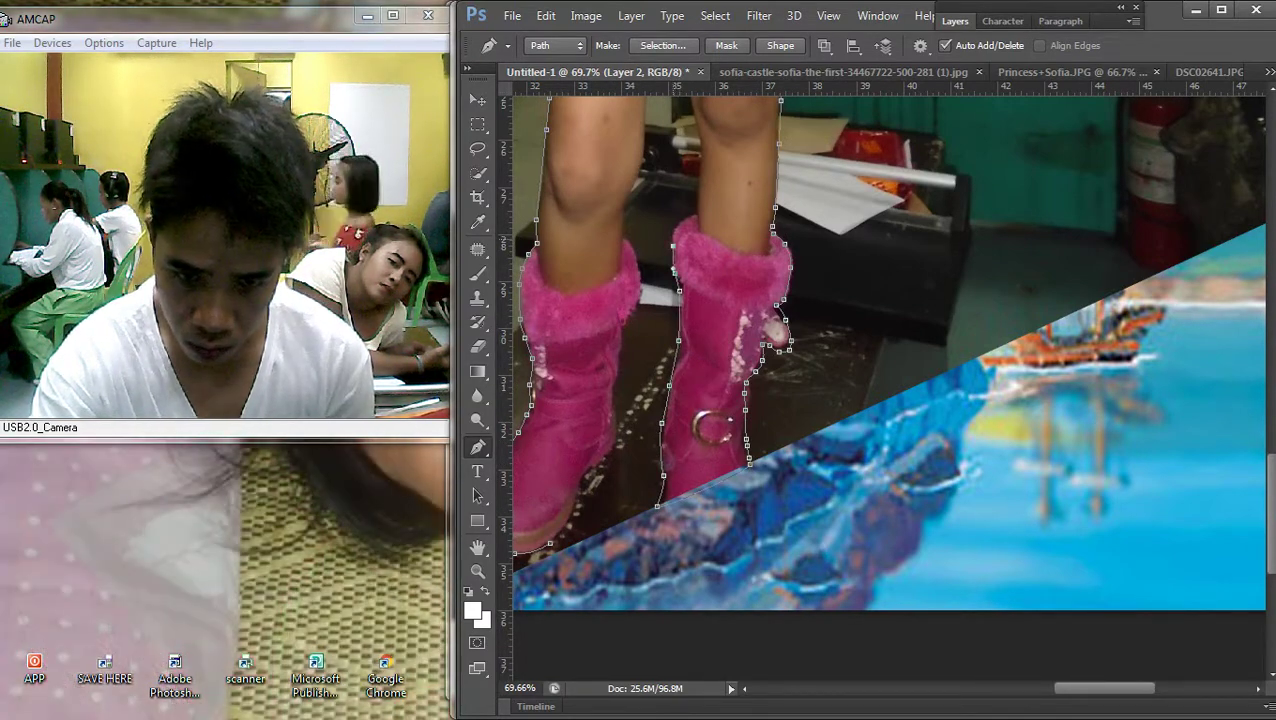
{"action": "scroll", "coordinate": [708, 215], "scroll_direction": "up", "scroll_amount": 2}
{"action": "scroll", "coordinate": [708, 215], "scroll_direction": "up", "scroll_amount": 5}
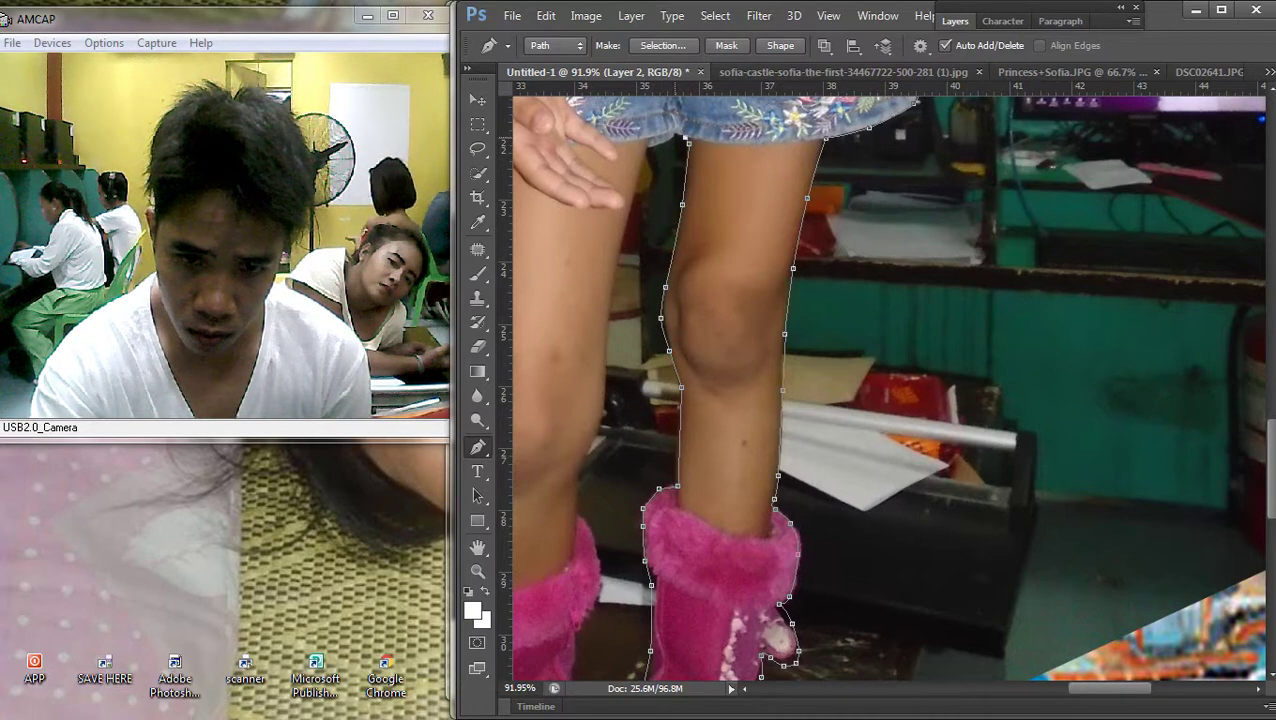
{"action": "scroll", "coordinate": [645, 215], "scroll_direction": "up", "scroll_amount": 5}
{"action": "scroll", "coordinate": [645, 215], "scroll_direction": "up", "scroll_amount": 2}
{"action": "scroll", "coordinate": [645, 238], "scroll_direction": "up", "scroll_amount": 1}
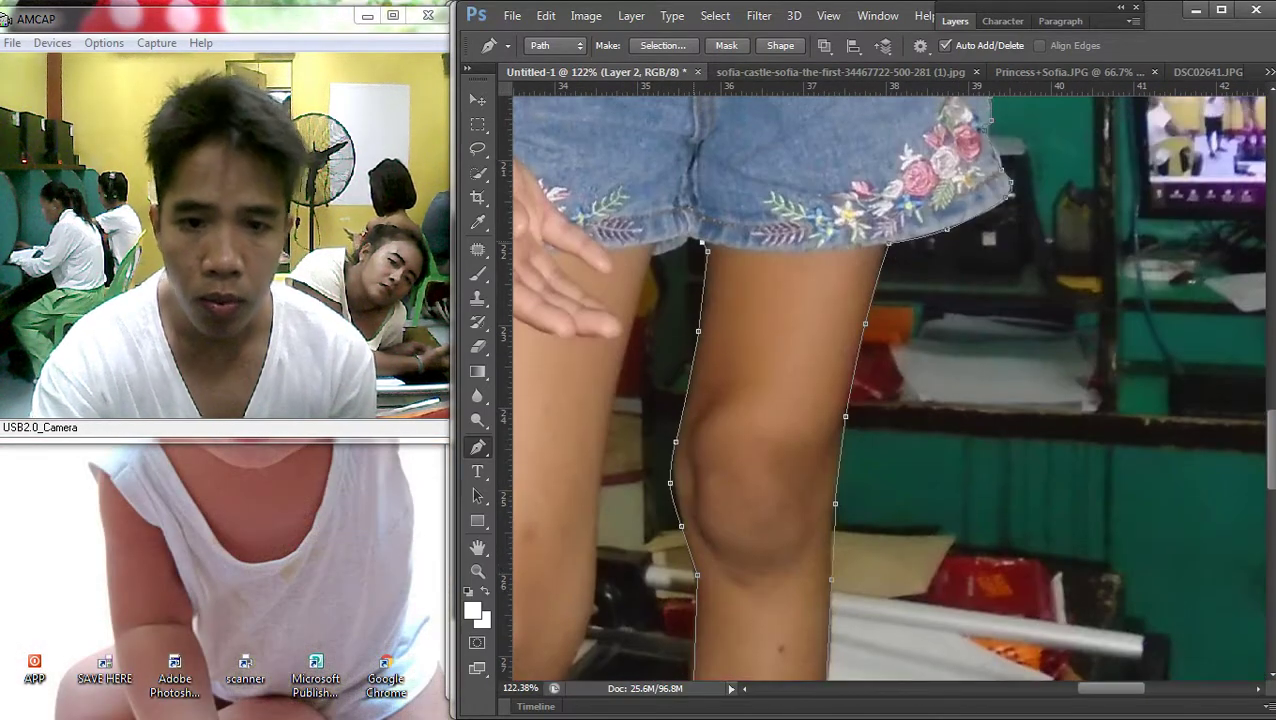
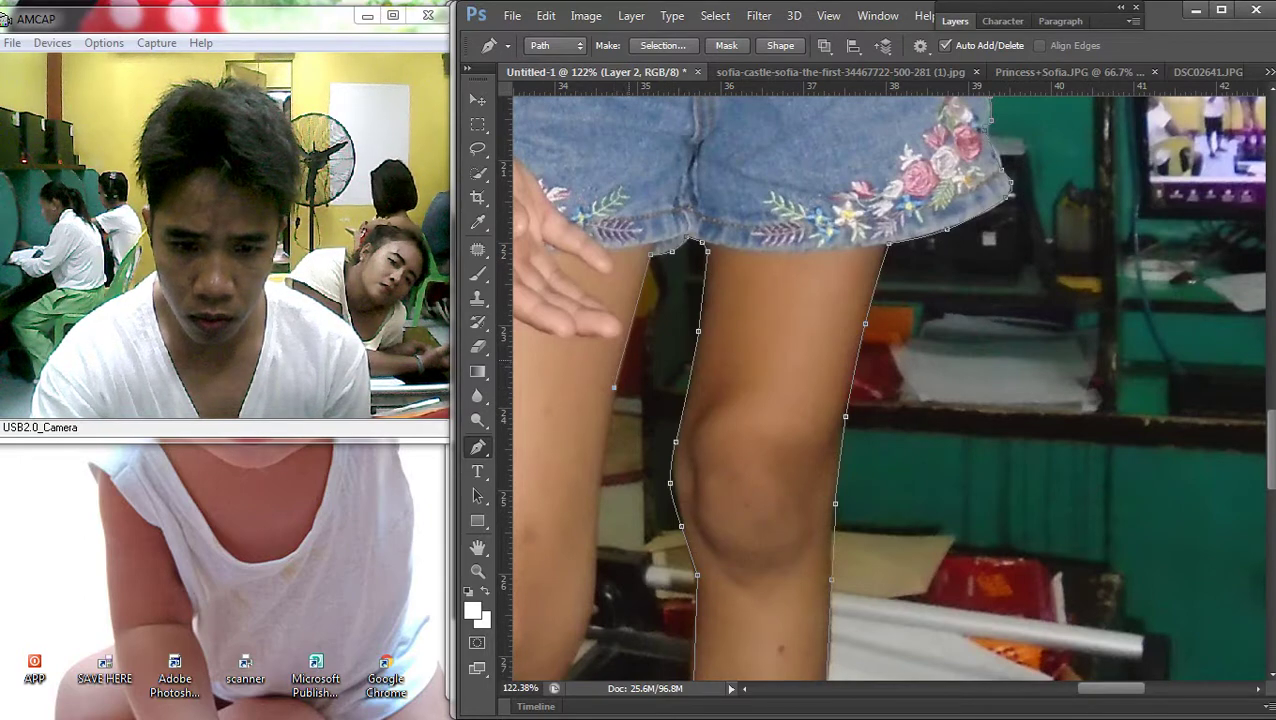
Extend the pen path down along the edge of the girl's knee
{"action": "scroll", "coordinate": [890, 390], "scroll_direction": "down", "scroll_amount": 5}
{"action": "left_click", "coordinate": [688, 273]}
{"action": "left_click", "coordinate": [663, 320]}
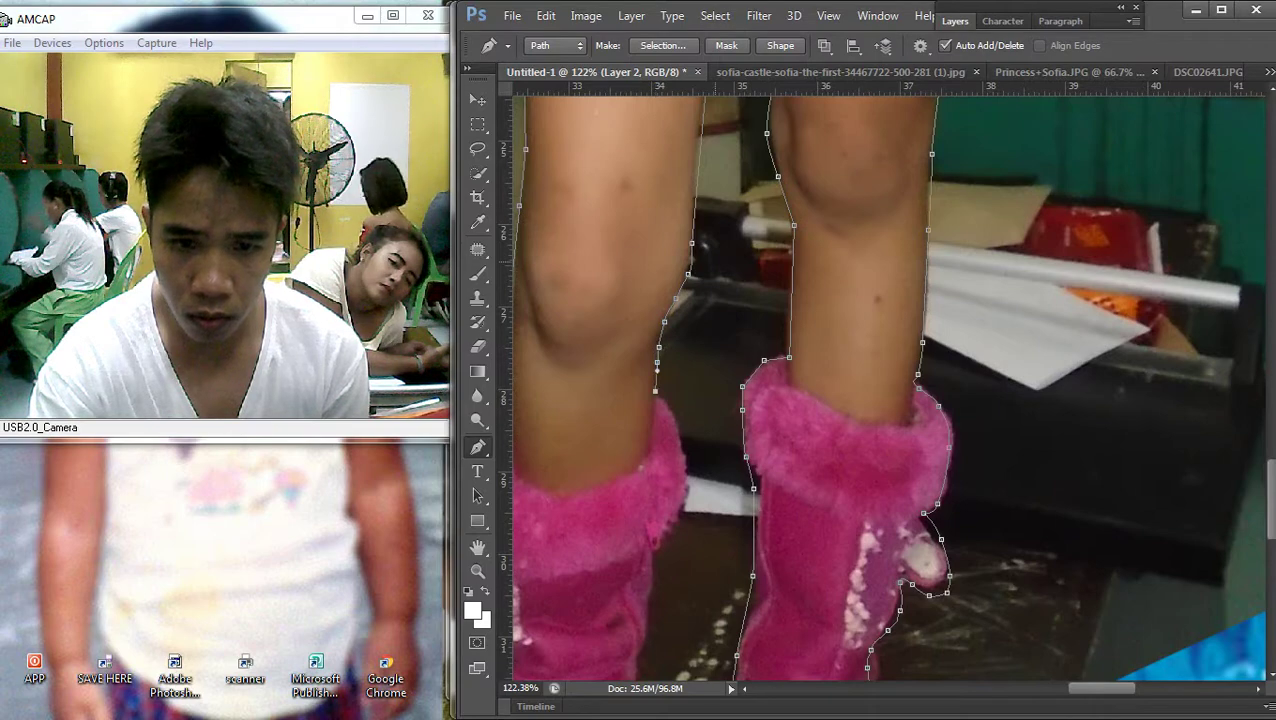
{"action": "scroll", "coordinate": [890, 390], "scroll_direction": "up", "scroll_amount": 2}
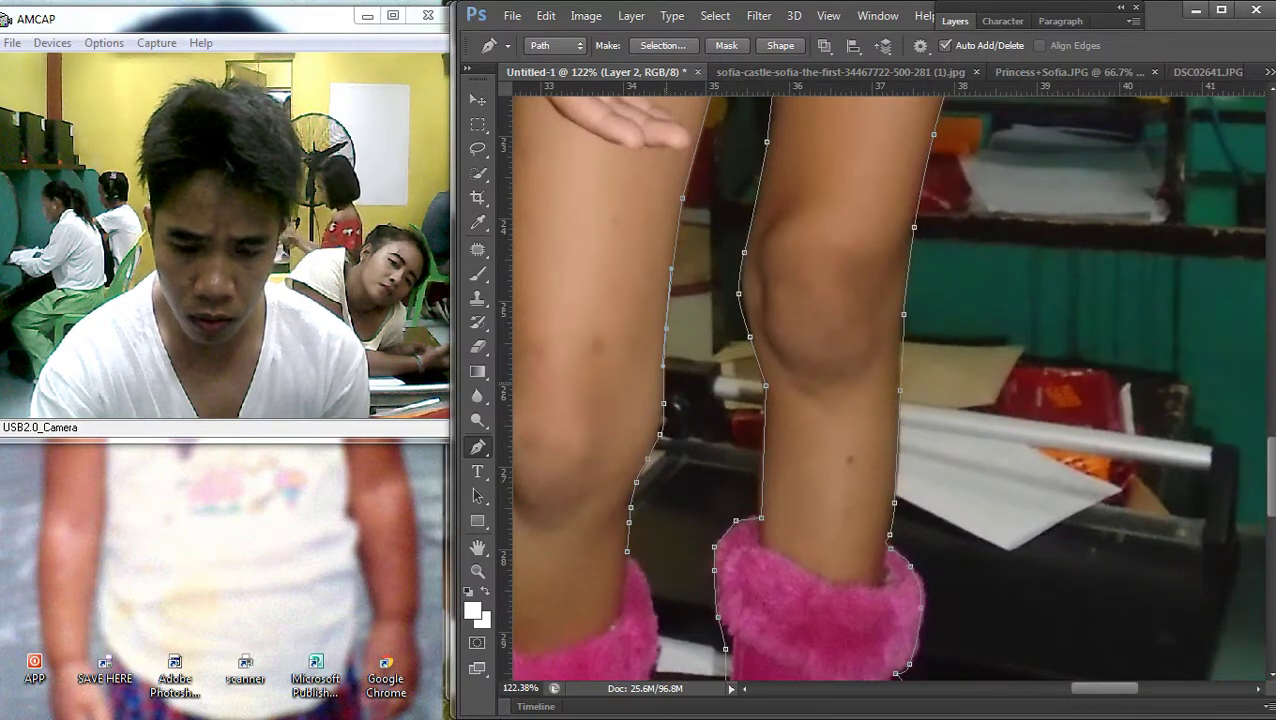
{"action": "scroll", "coordinate": [896, 675], "scroll_direction": "down", "scroll_amount": 4}
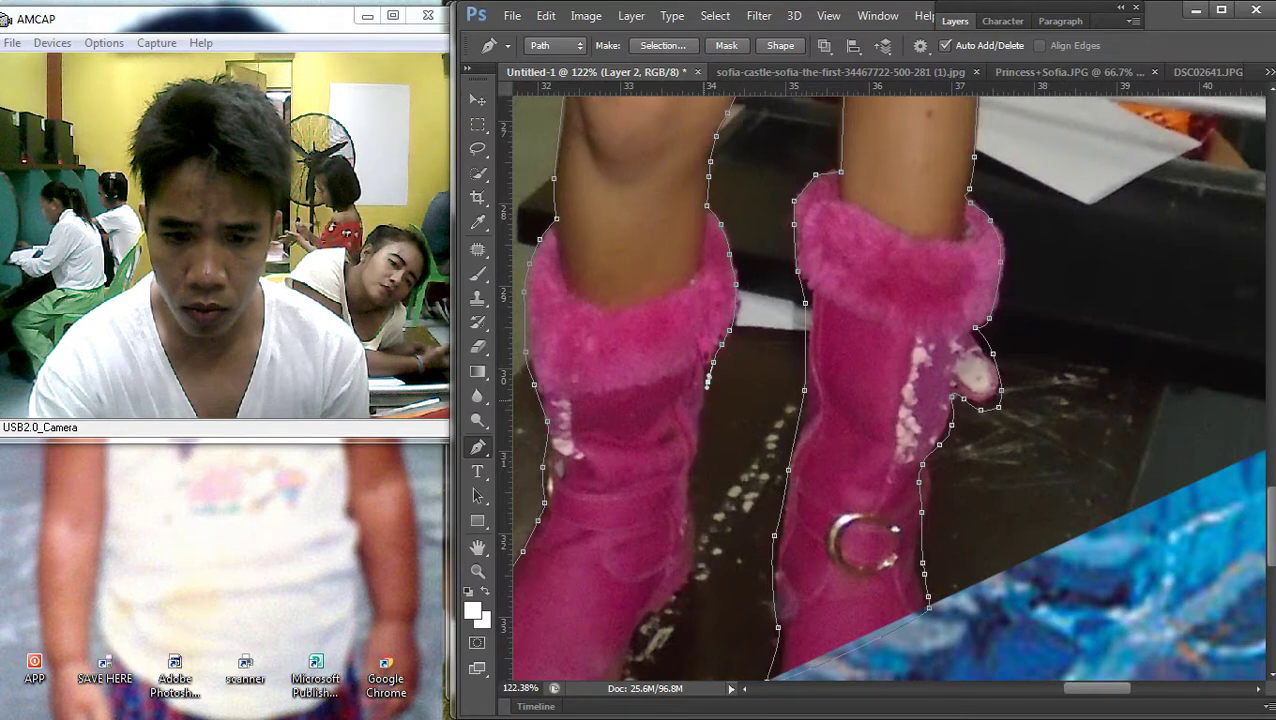
{"action": "scroll", "coordinate": [890, 390], "scroll_direction": "down", "scroll_amount": 3}
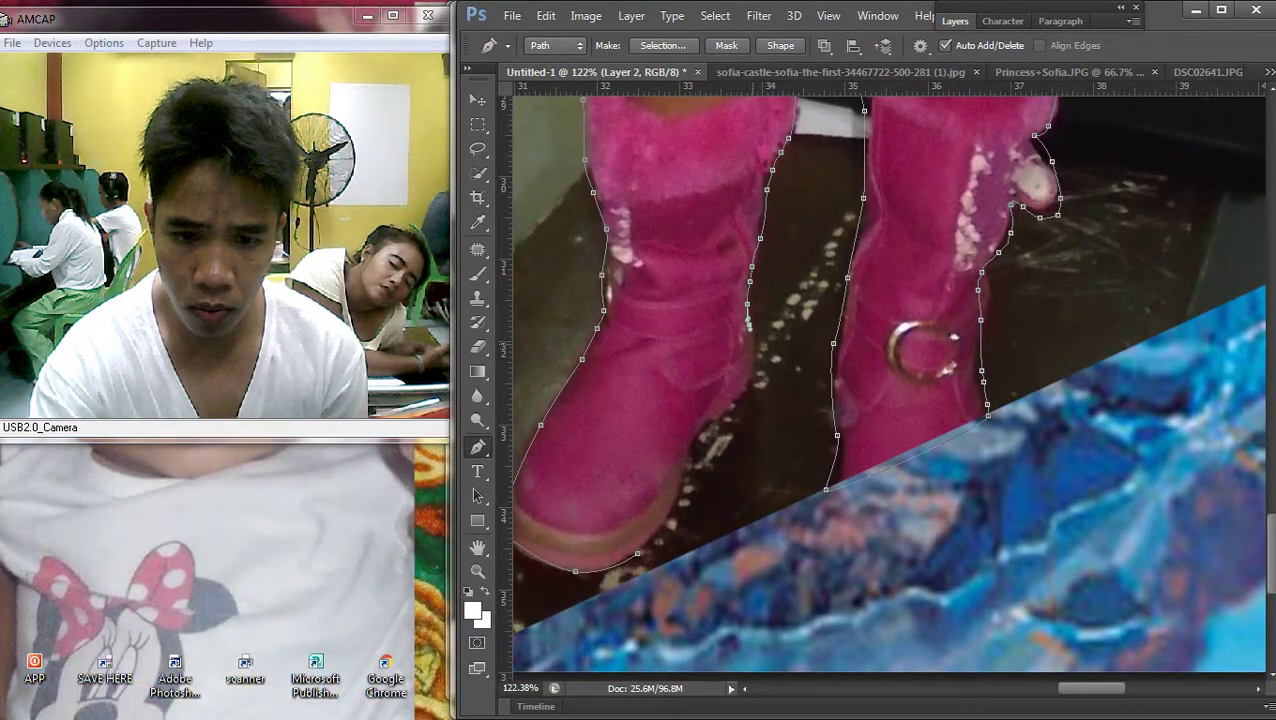
{"action": "scroll", "coordinate": [890, 380], "scroll_direction": "down", "scroll_amount": 3}
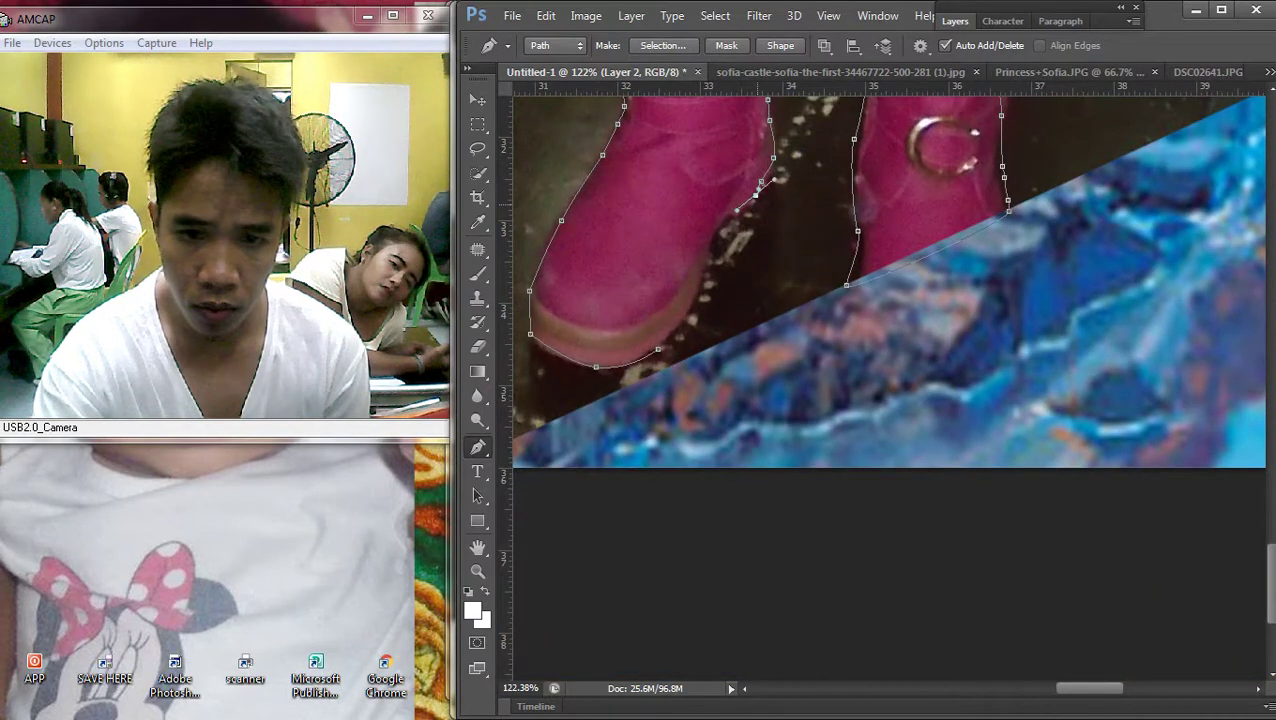
Add pen points around the pink boot heel to close the outline
{"action": "left_click", "coordinate": [762, 186]}
{"action": "left_click", "coordinate": [741, 205]}
{"action": "left_click", "coordinate": [719, 217]}
{"action": "left_click", "coordinate": [708, 240]}
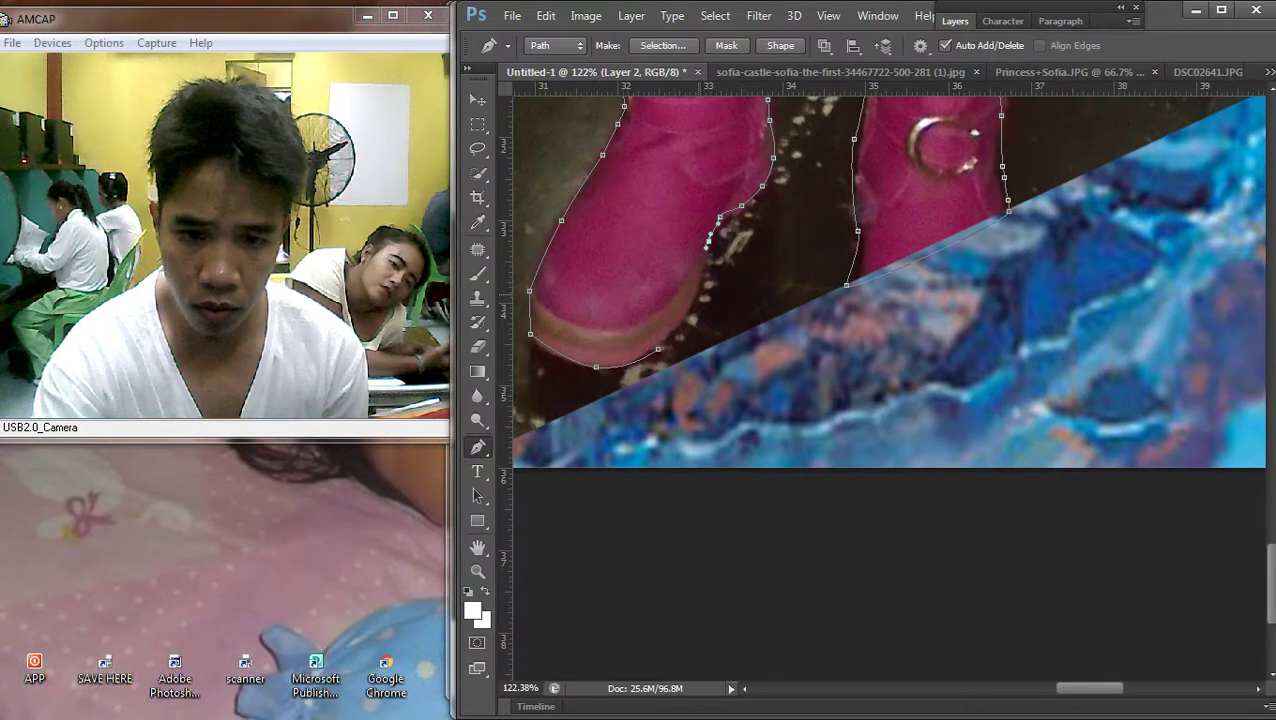
{"action": "scroll", "coordinate": [1007, 553], "scroll_direction": "down", "scroll_amount": 10}
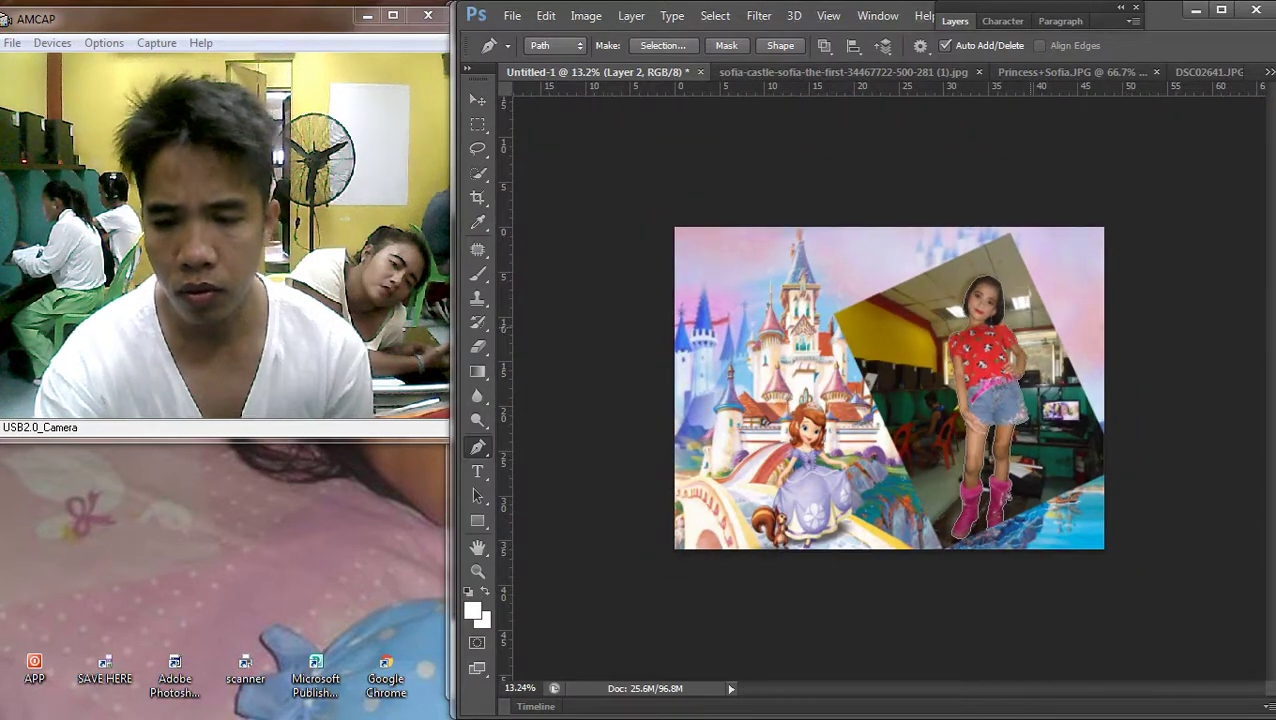
{"action": "right_click", "coordinate": [1010, 553]}
Turn the path into a selection, invert it, and delete the photo background around the girl
{"action": "left_click", "coordinate": [300, 369]}
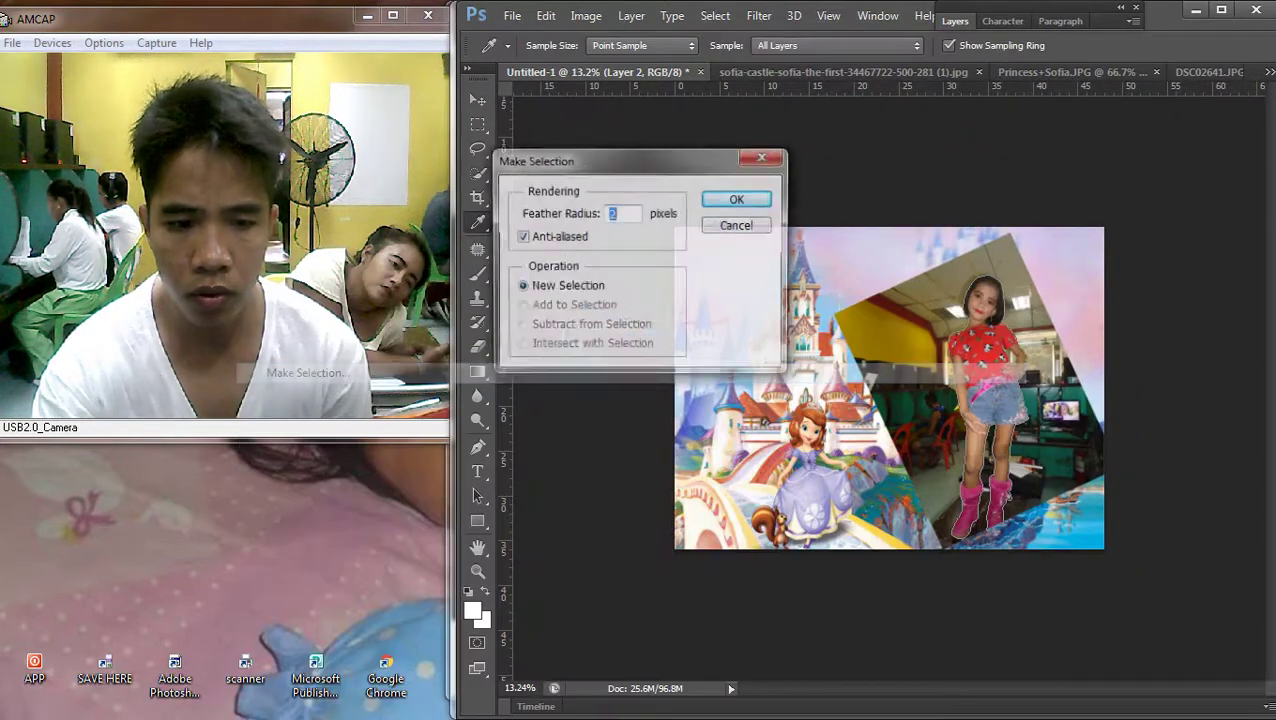
{"action": "key", "text": "Return"}
{"action": "left_click", "coordinate": [715, 15]}
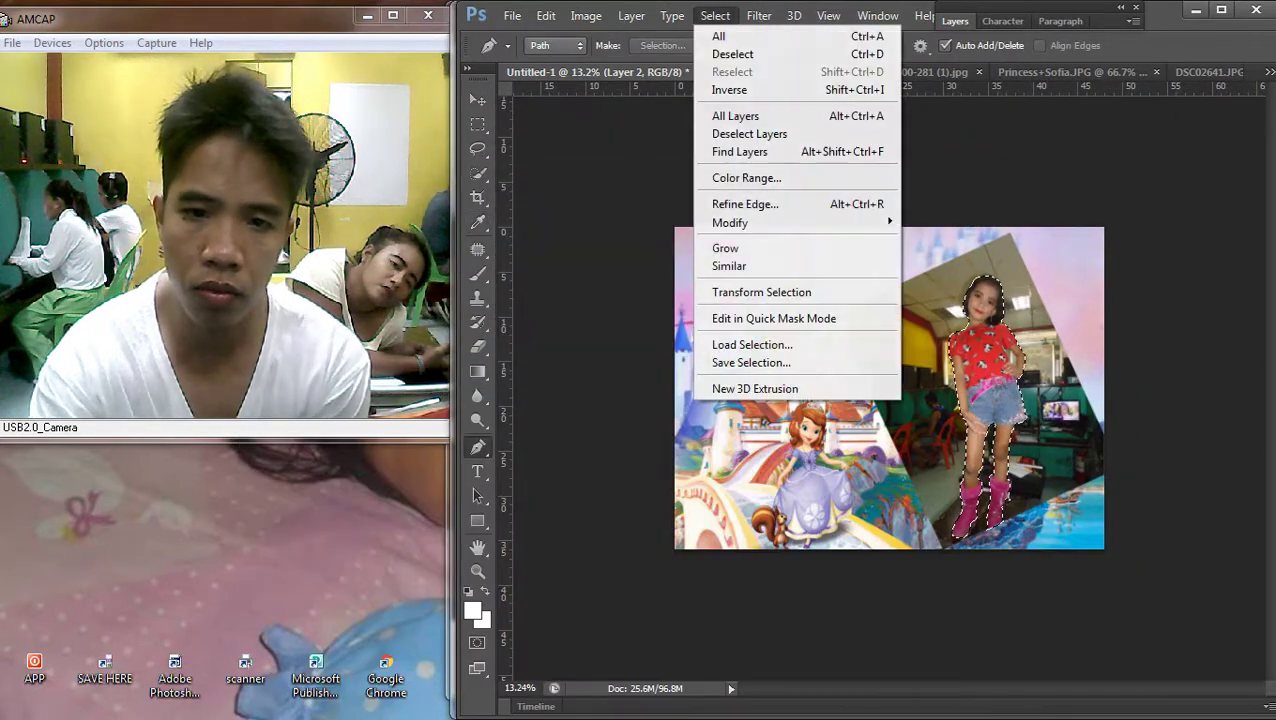
{"action": "left_click", "coordinate": [729, 89]}
{"action": "key", "text": "Delete"}
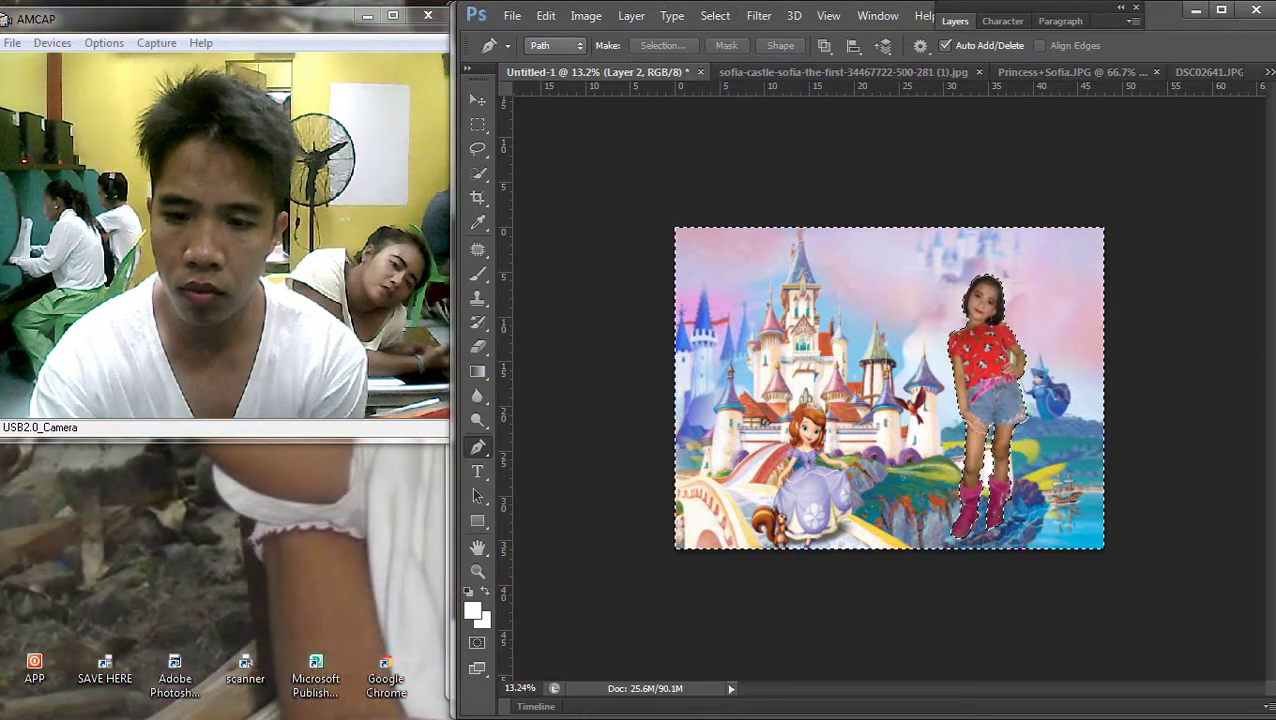
Deselect, switch to the Move tool, and zoom in on the composite
{"action": "key", "text": "m"}
{"action": "right_click", "coordinate": [990, 322]}
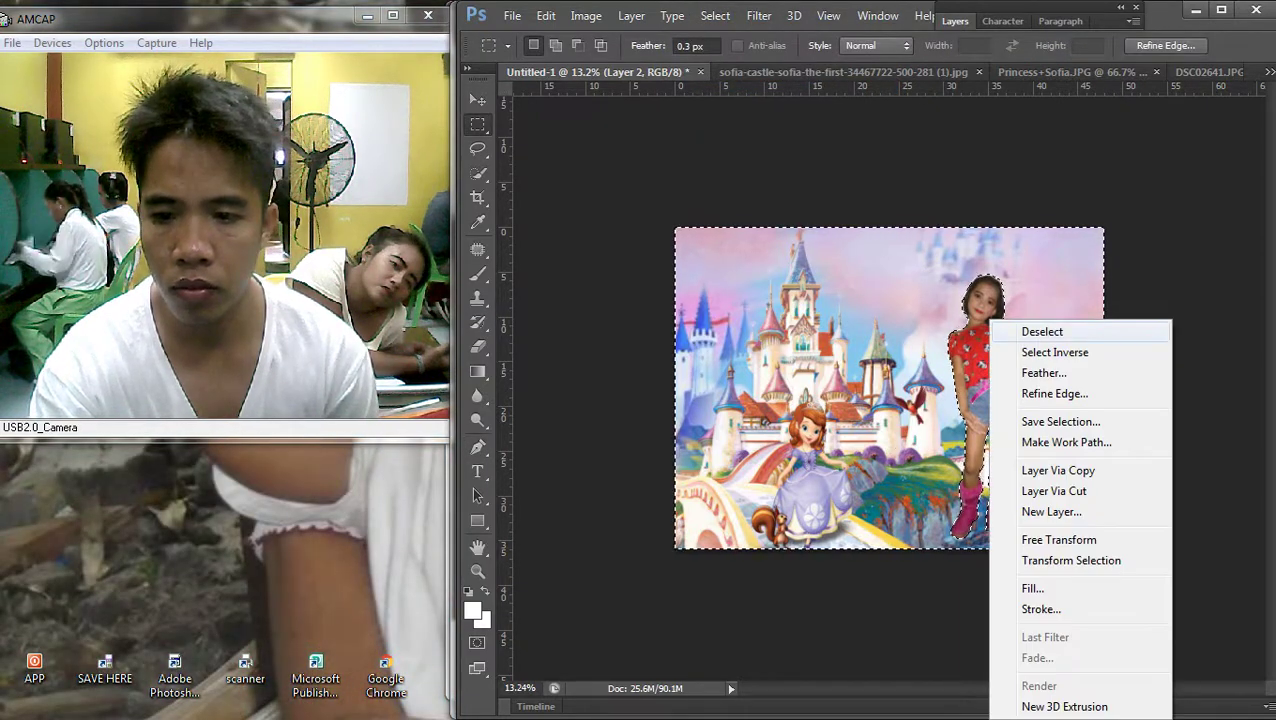
{"action": "left_click", "coordinate": [1042, 331]}
{"action": "key", "text": "v"}
{"action": "key", "text": "ctrl+plus"}
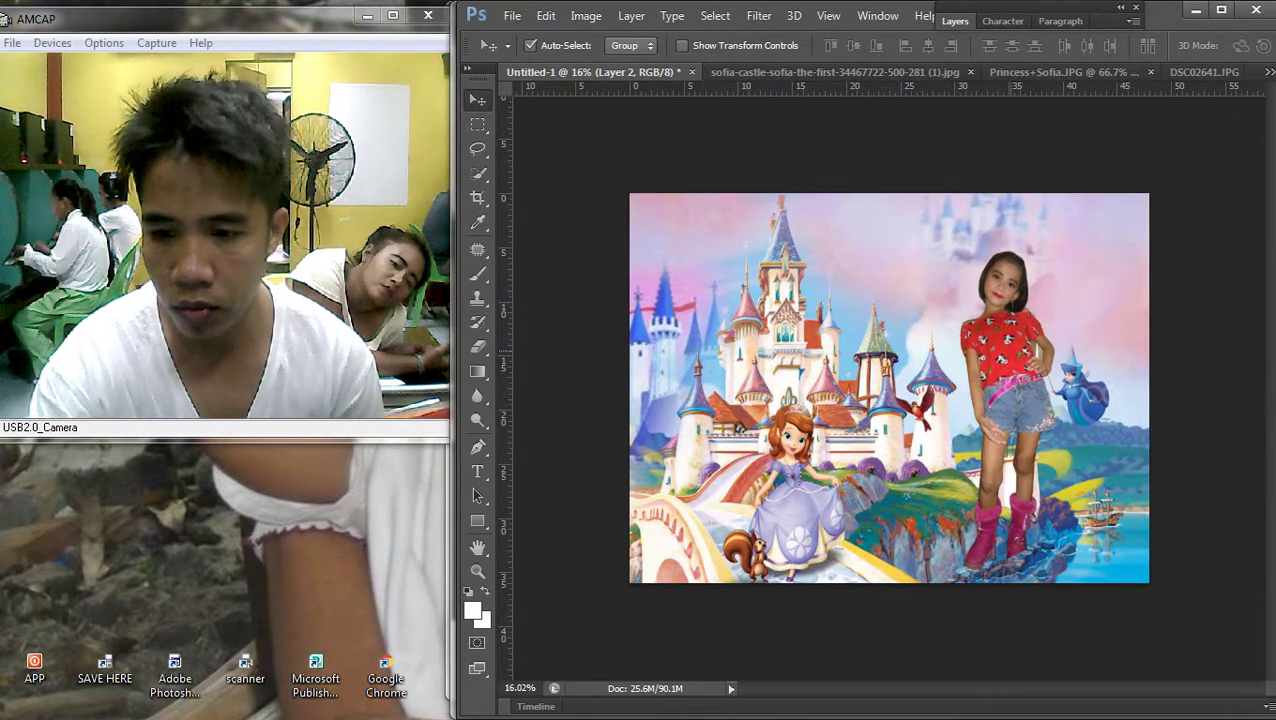
Drag the girl to the left beside the castle and lower her slightly
{"action": "left_click_drag", "start_coordinate": [1051, 308], "coordinate": [740, 303]}
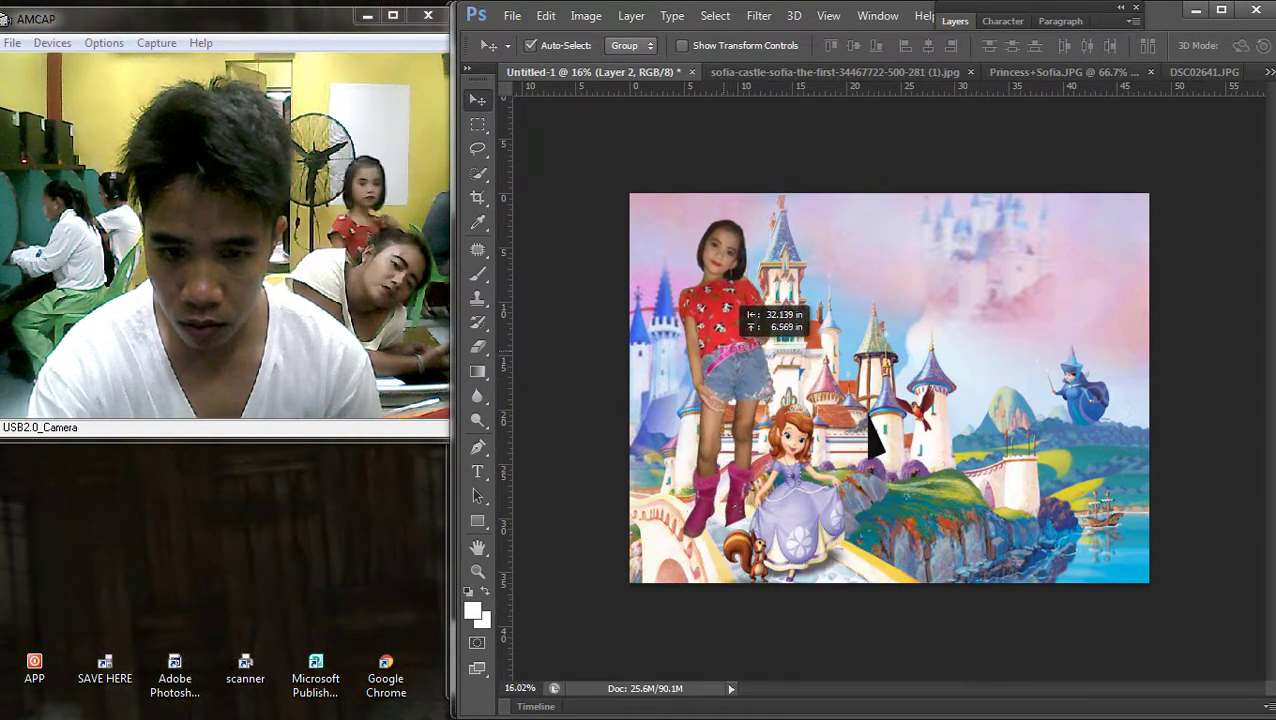
{"action": "scroll", "coordinate": [740, 303], "scroll_direction": "up", "scroll_amount": 3}
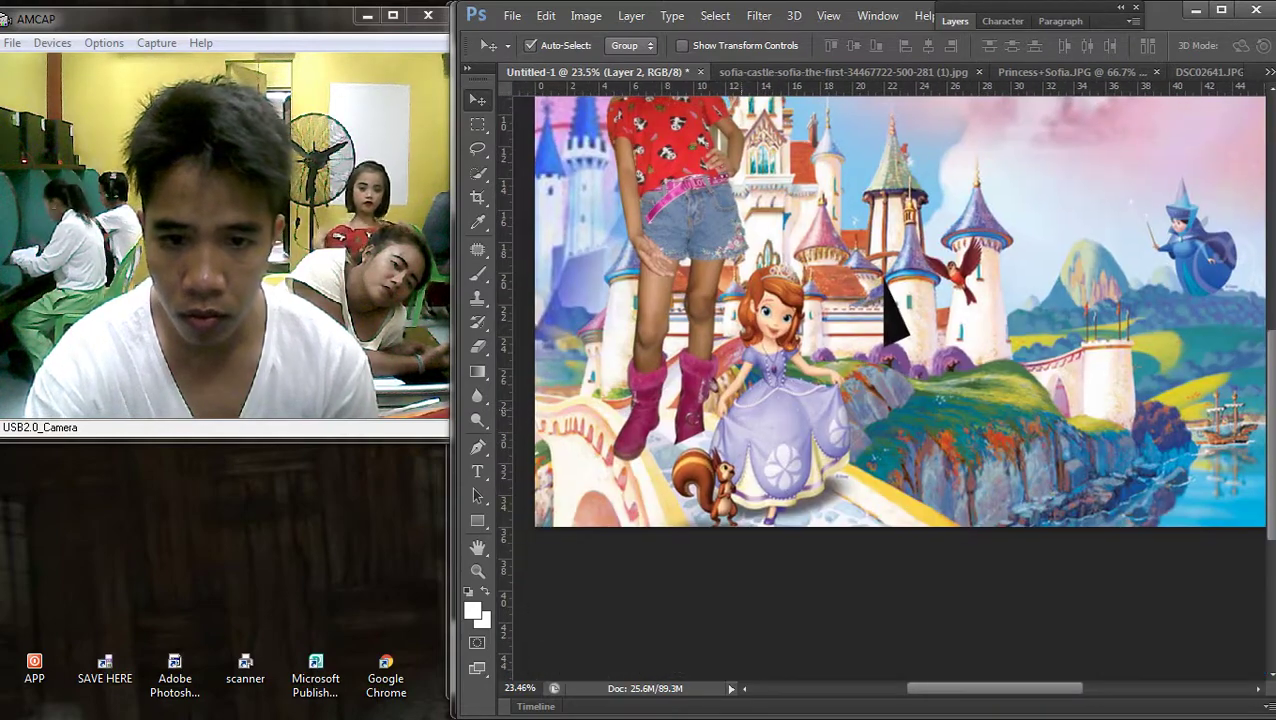
{"action": "left_click_drag", "start_coordinate": [717, 188], "coordinate": [722, 215]}
{"action": "left_click_drag", "start_coordinate": [885, 312], "coordinate": [885, 312]}
{"action": "scroll", "coordinate": [880, 320], "scroll_direction": "down", "scroll_amount": 3}
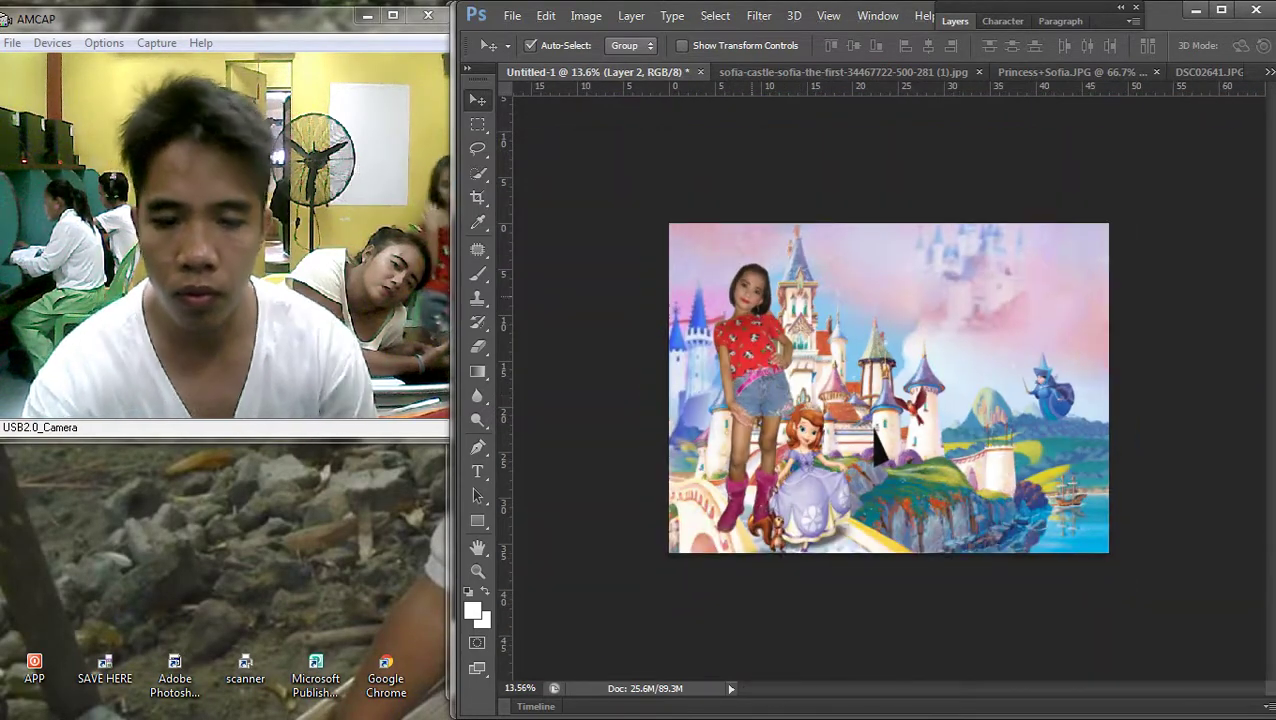
Enlarge the girl to about 108% with Free Transform and nudge her right and down
{"action": "key", "text": "ctrl+t"}
{"action": "left_click_drag", "start_coordinate": [713, 263], "coordinate": [699, 242]}
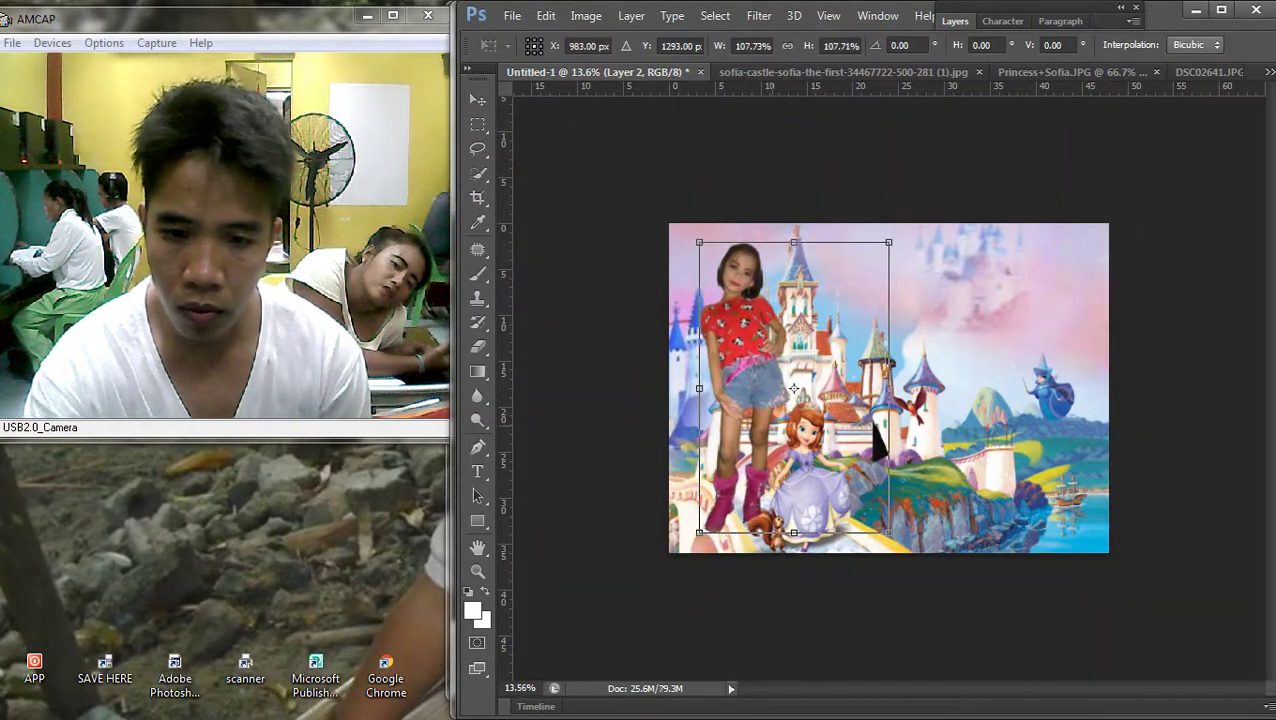
{"action": "key", "text": "Return"}
{"action": "left_click_drag", "start_coordinate": [876, 440], "coordinate": [884, 455]}
Move the girl slightly up and left, then raise her a little higher
{"action": "scroll", "coordinate": [884, 455], "scroll_direction": "down", "scroll_amount": 2}
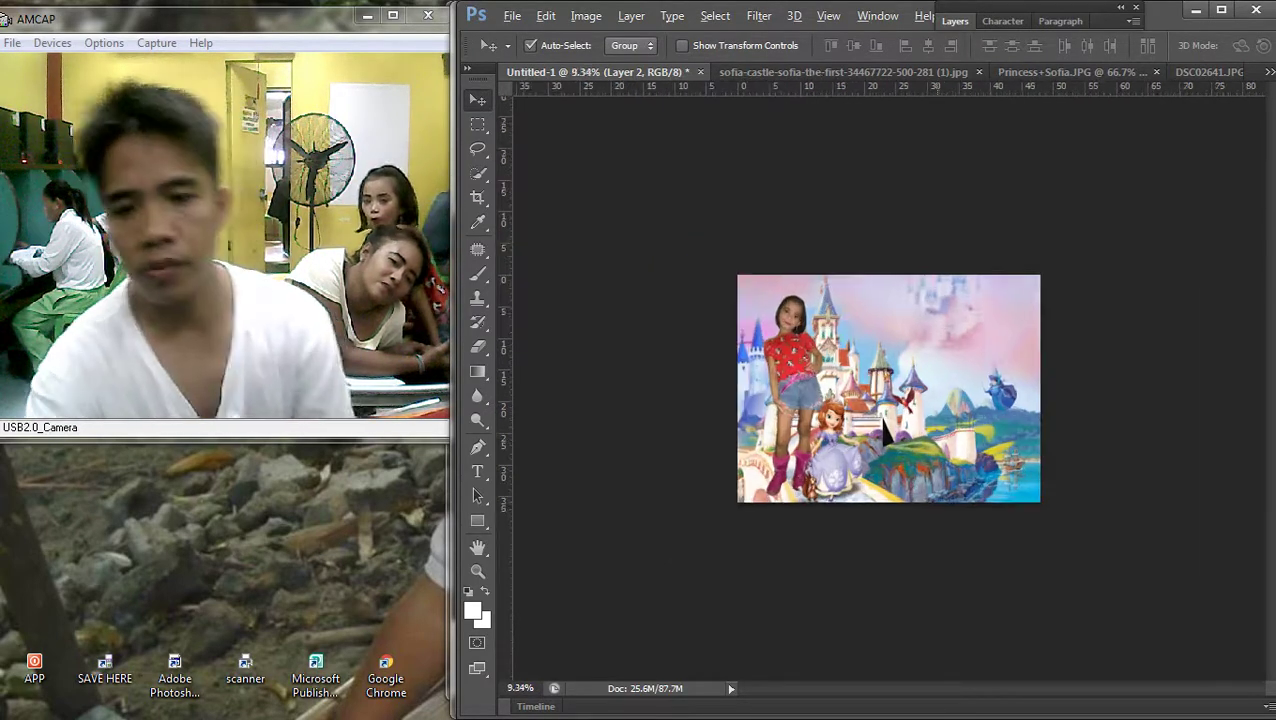
{"action": "scroll", "coordinate": [884, 455], "scroll_direction": "up", "scroll_amount": 4}
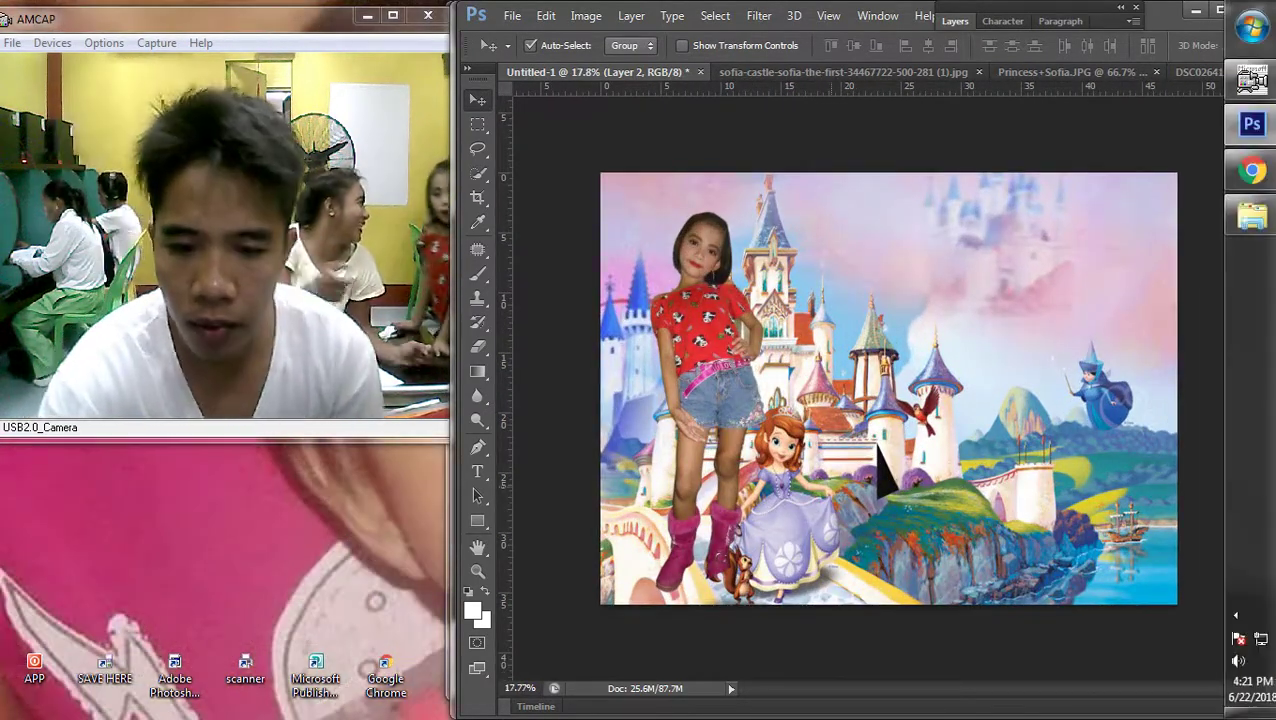
{"action": "scroll", "coordinate": [896, 450], "scroll_direction": "up", "scroll_amount": 2}
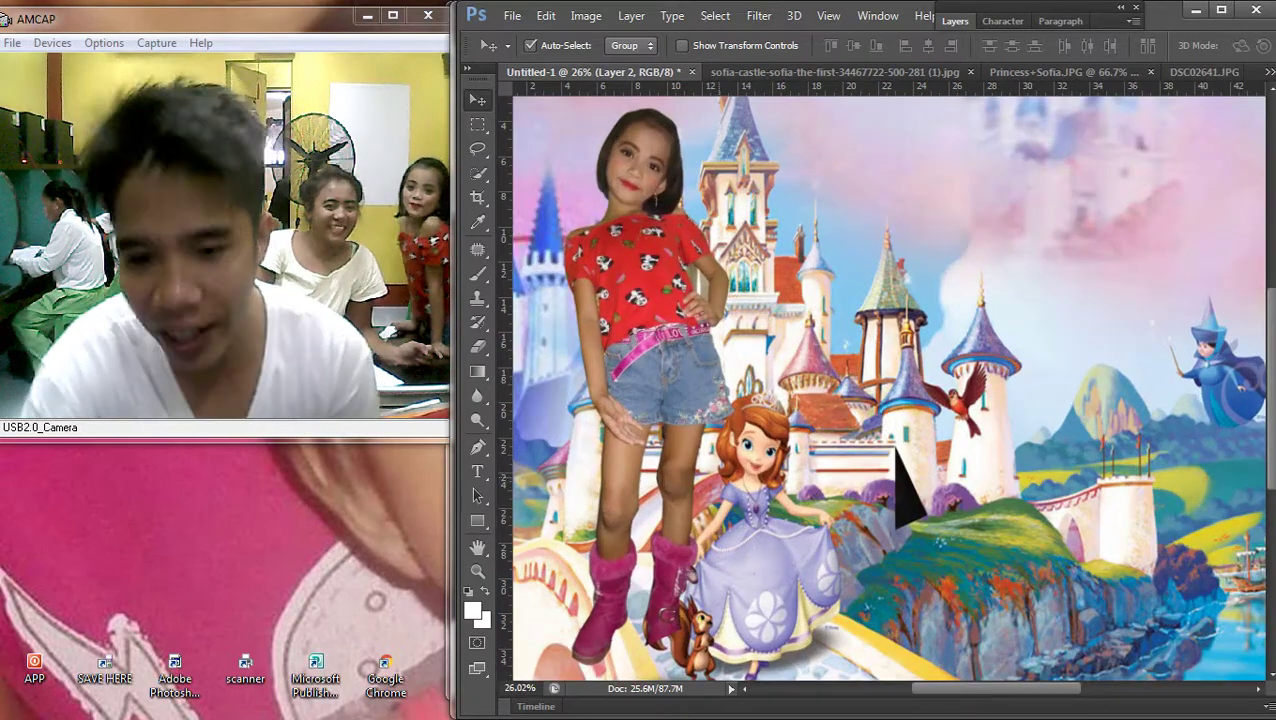
{"action": "left_click_drag", "start_coordinate": [897, 452], "coordinate": [913, 285]}
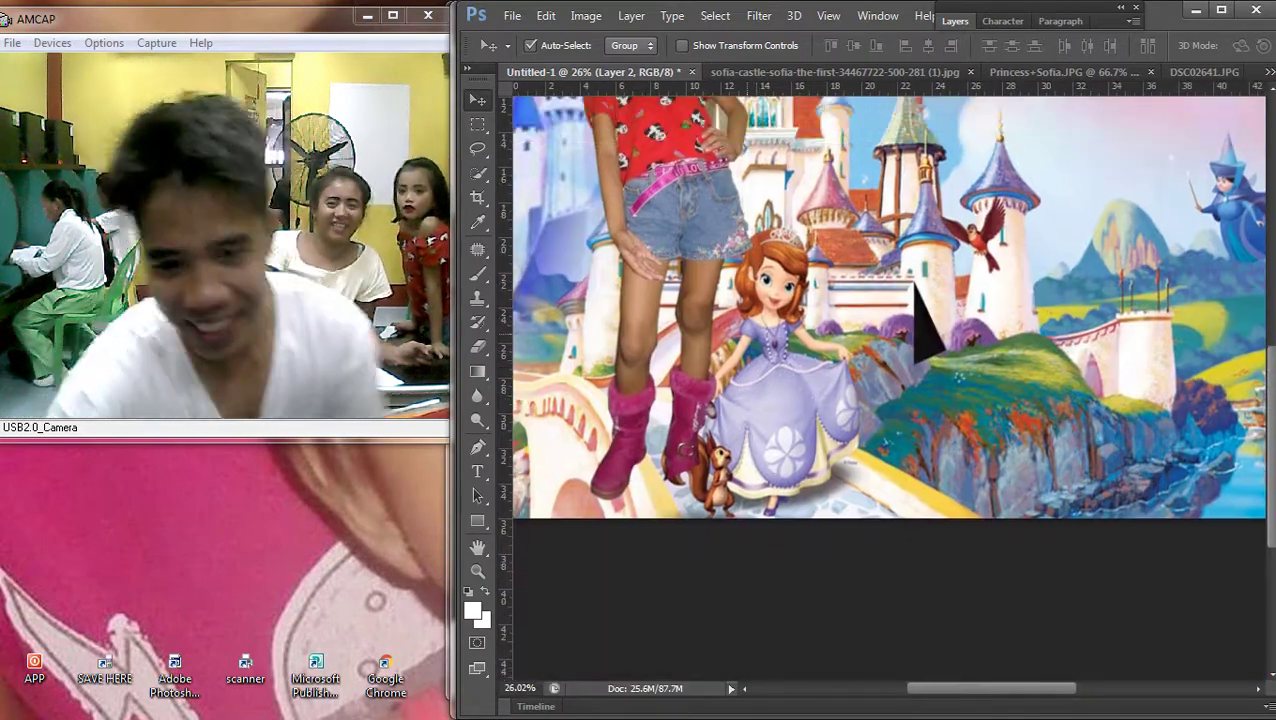
{"action": "scroll", "coordinate": [913, 285], "scroll_direction": "down", "scroll_amount": 2}
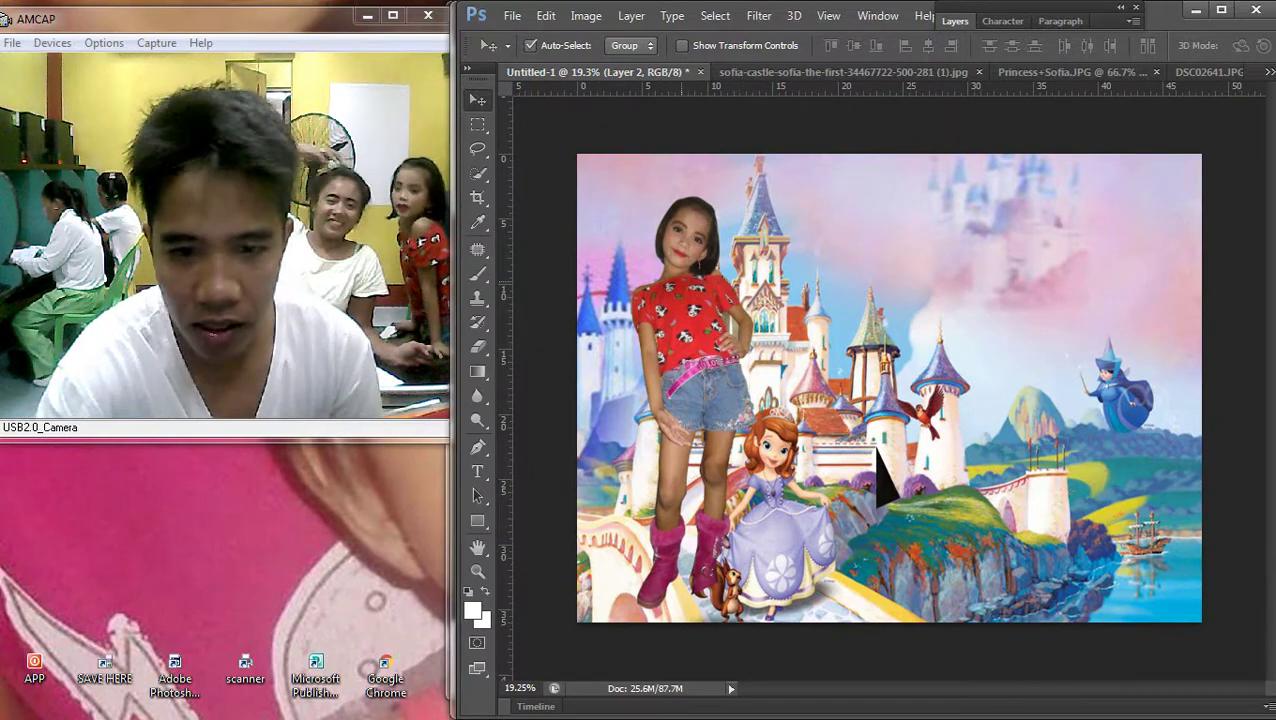
{"action": "left_click_drag", "start_coordinate": [876, 451], "coordinate": [864, 436]}
{"action": "left_click_drag", "start_coordinate": [736, 310], "coordinate": [731, 297]}
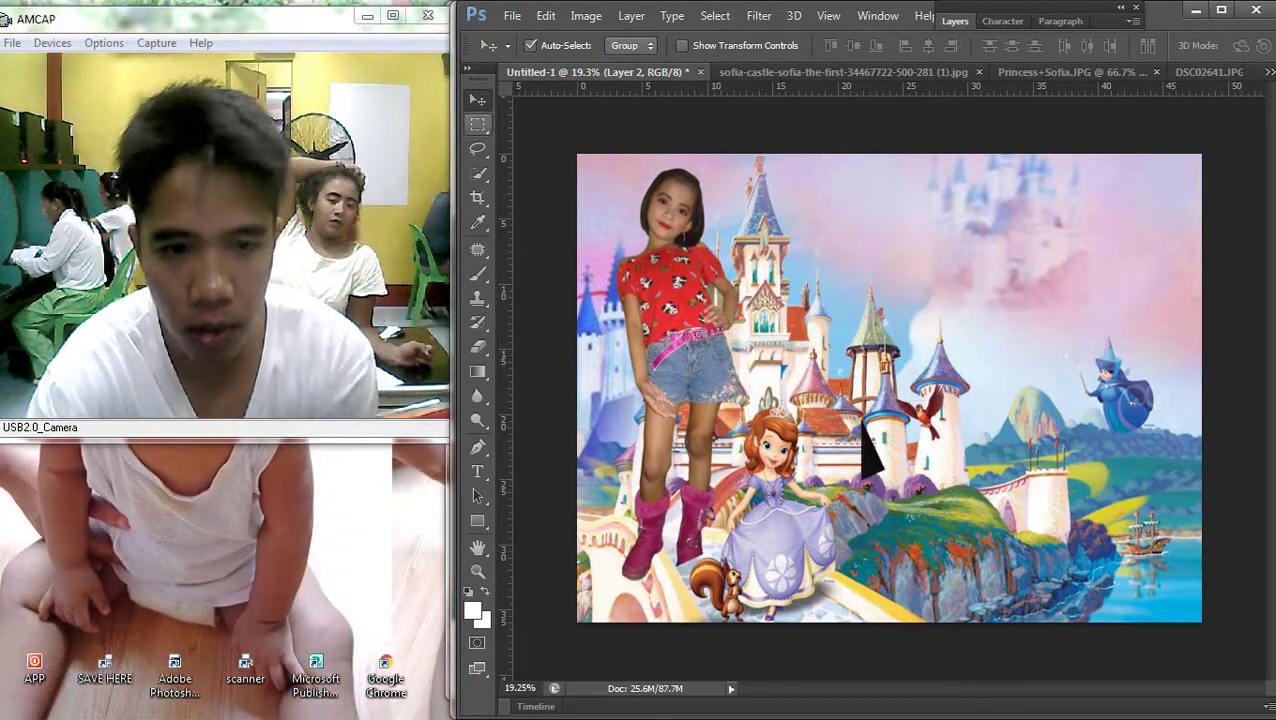
Clear the stray rectangular selection and shift the girl slightly lower and right
{"action": "key", "text": "m"}
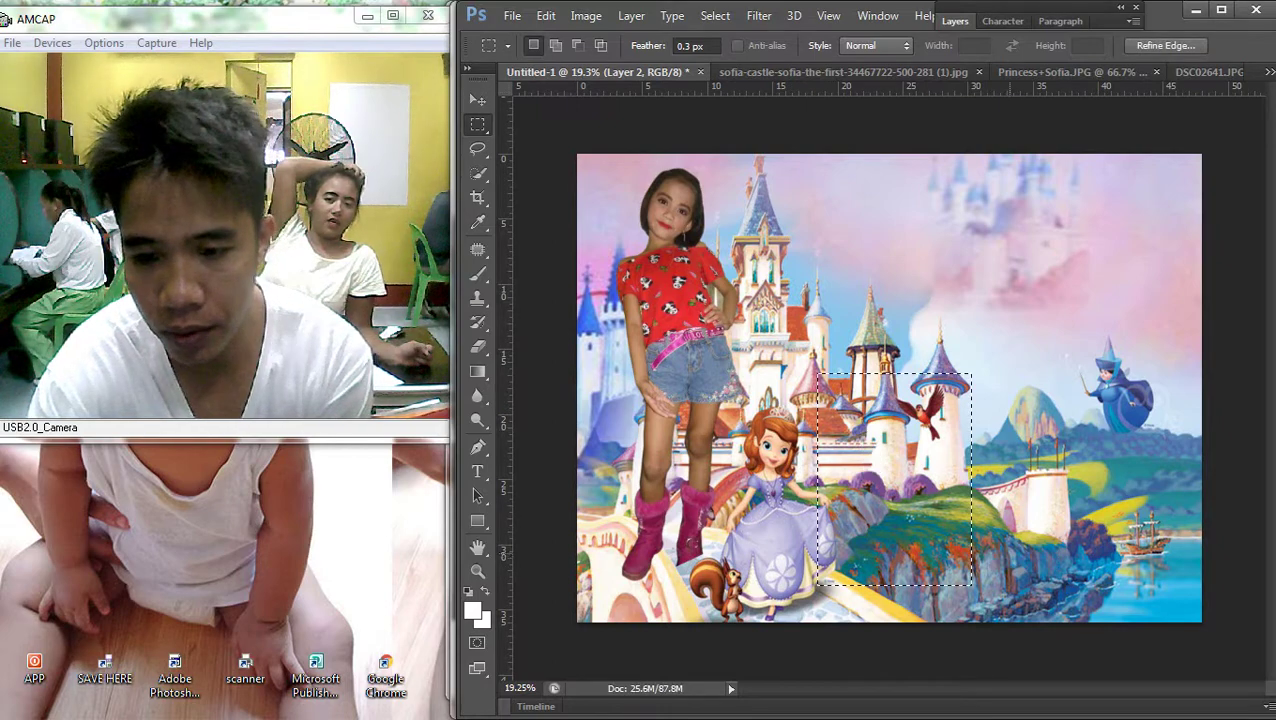
{"action": "key", "text": "ctrl+d"}
{"action": "key", "text": "v"}
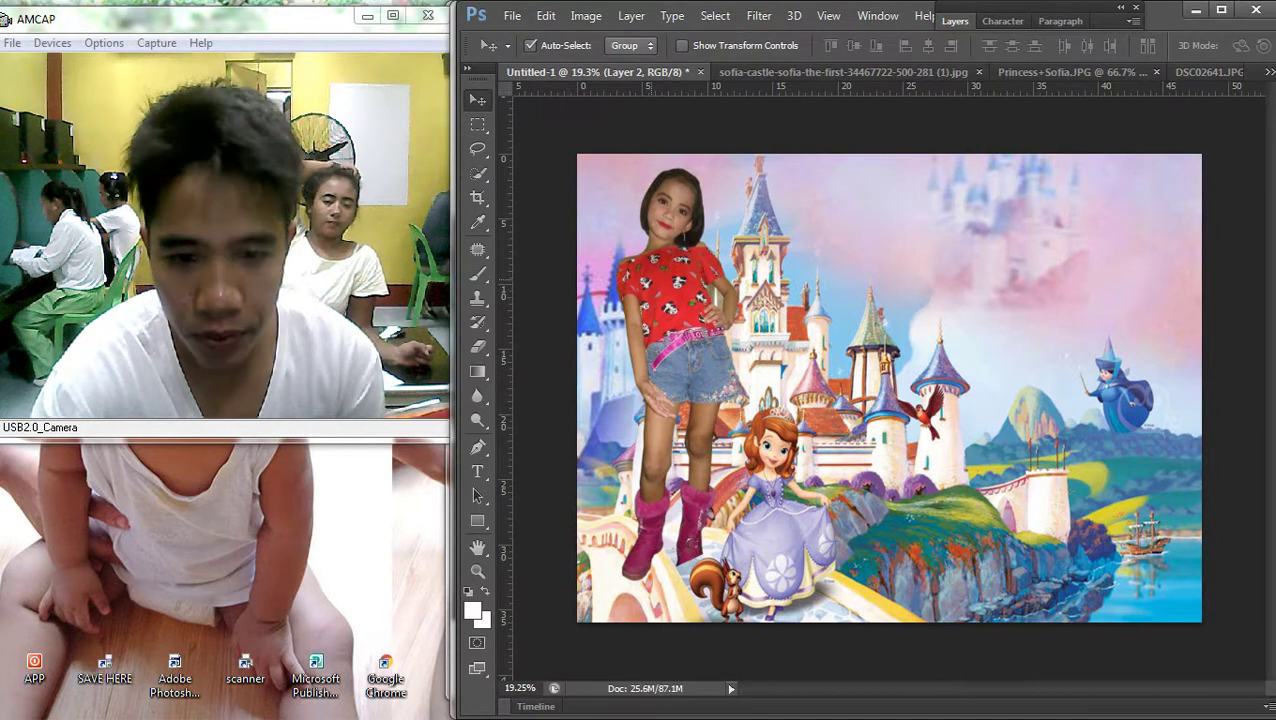
{"action": "left_click_drag", "start_coordinate": [688, 241], "coordinate": [684, 216]}
{"action": "scroll", "coordinate": [787, 551], "scroll_direction": "up", "scroll_amount": 3}
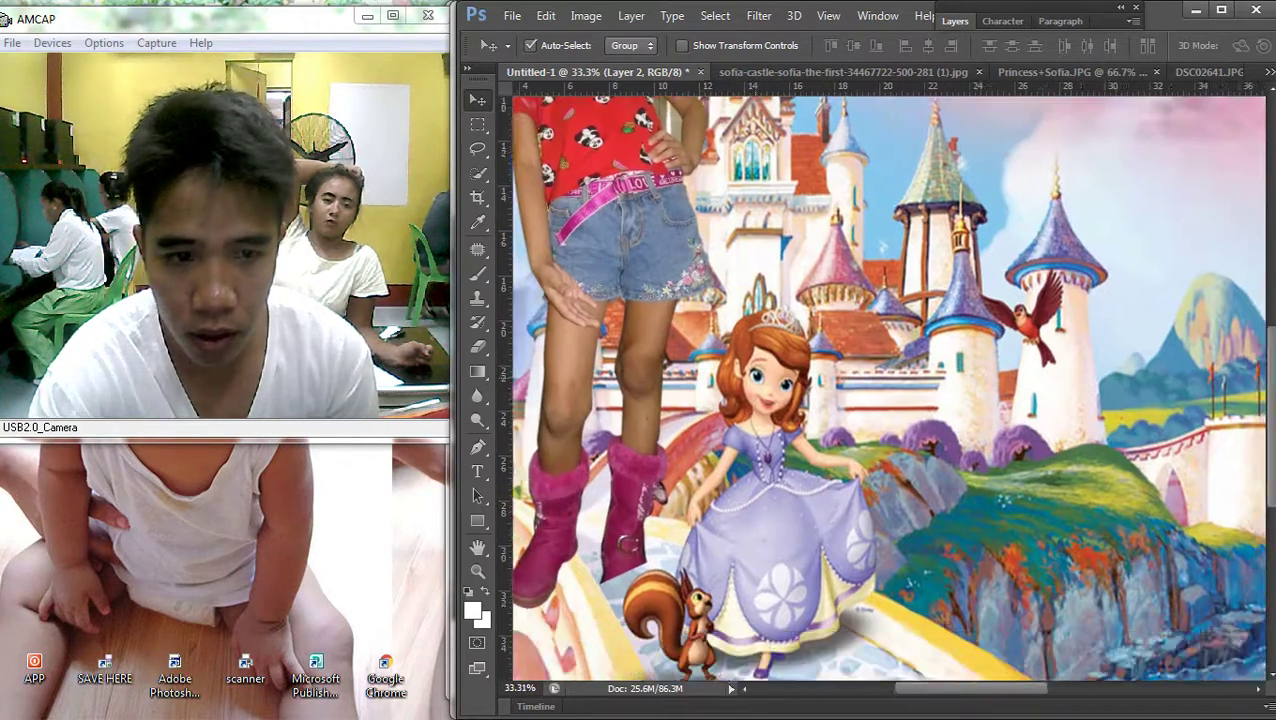
{"action": "scroll", "coordinate": [787, 551], "scroll_direction": "up", "scroll_amount": 3}
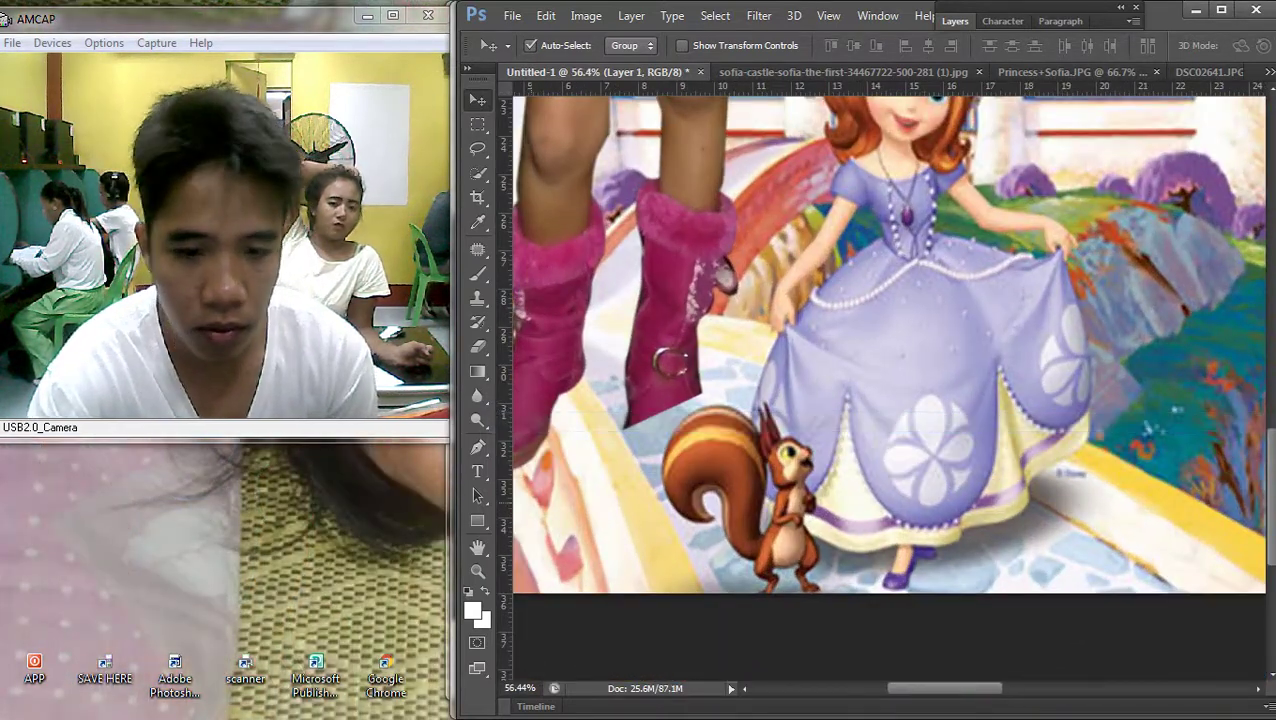
Trace a path around the squirrel's tail, make a 0-feather selection, and delete it
{"action": "key", "text": "p"}
{"action": "scroll", "coordinate": [783, 575], "scroll_direction": "up", "scroll_amount": 2}
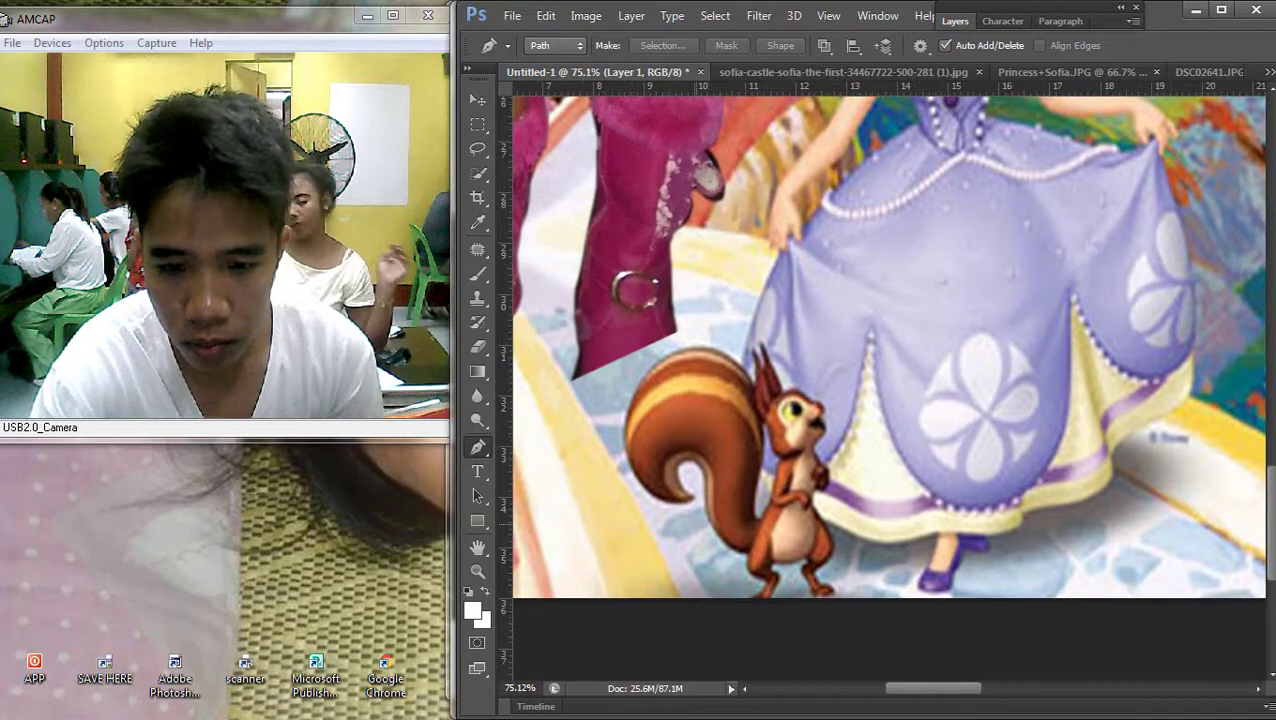
{"action": "left_click", "coordinate": [692, 497]}
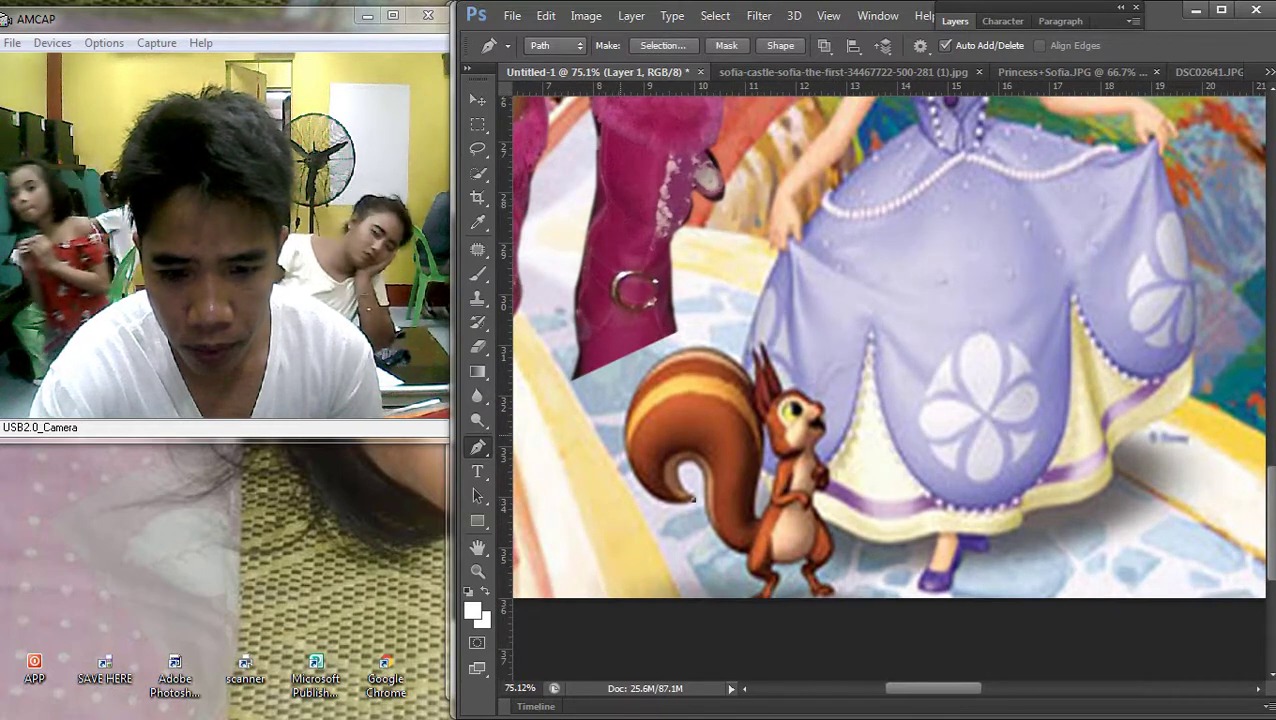
{"action": "left_click_drag", "start_coordinate": [628, 446], "coordinate": [630, 478]}
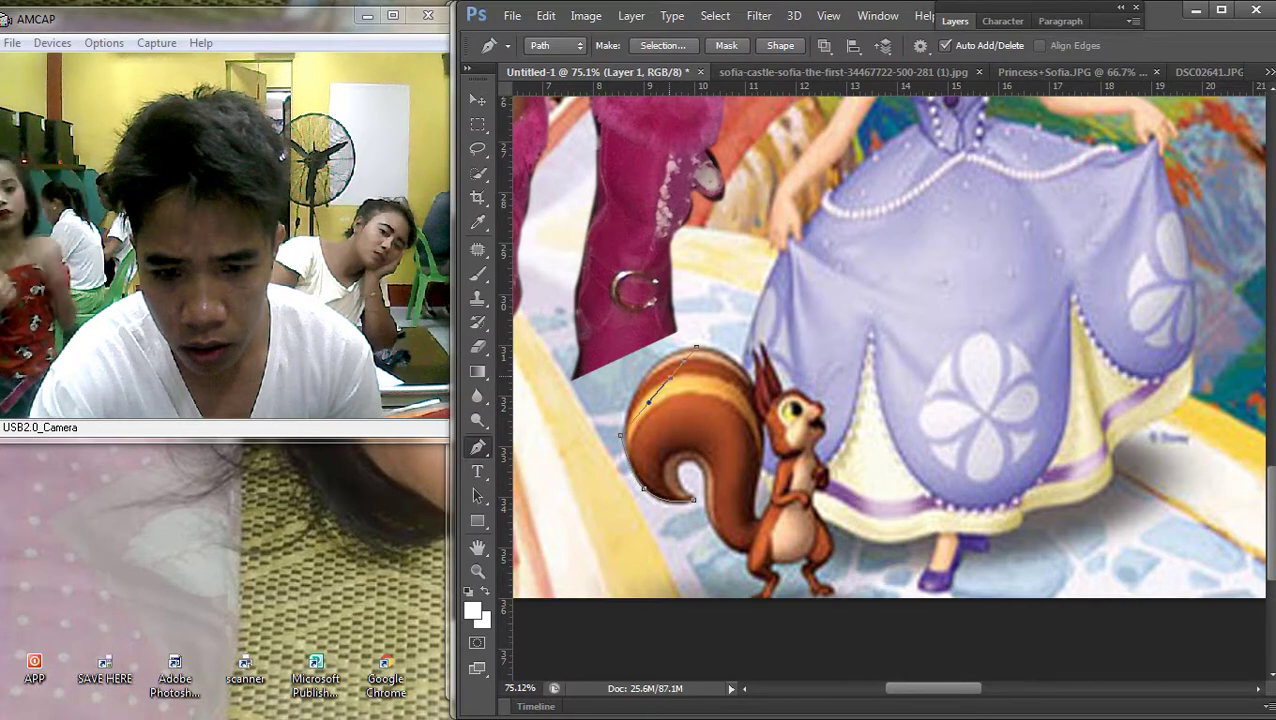
{"action": "left_click", "coordinate": [697, 348]}
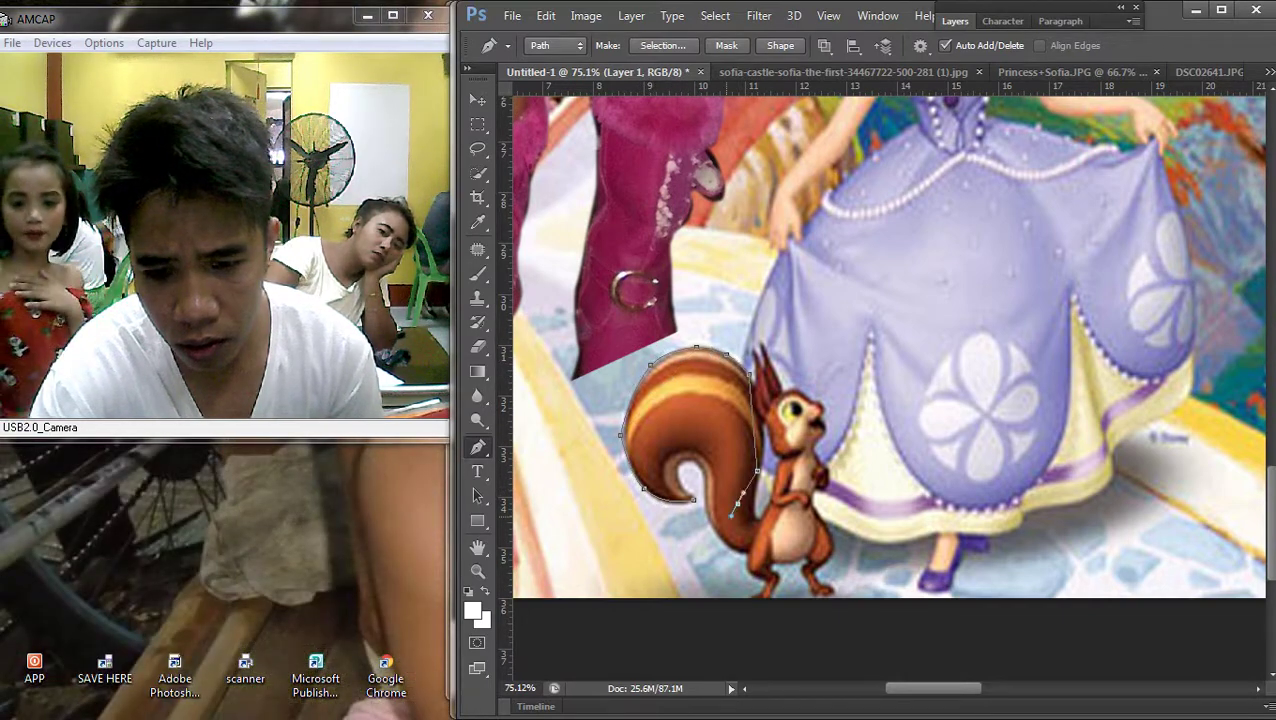
{"action": "right_click", "coordinate": [727, 515]}
{"action": "left_click", "coordinate": [600, 88]}
{"action": "type", "text": "0"}
{"action": "key", "text": "Return"}
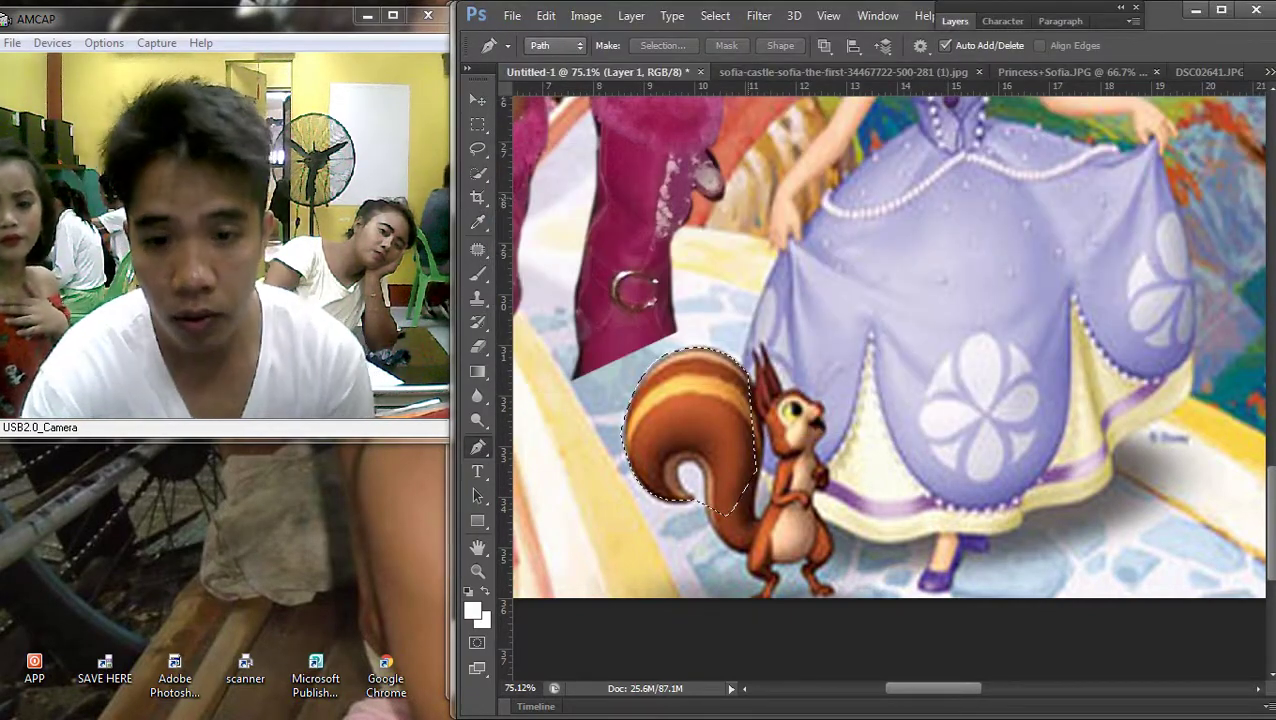
{"action": "key", "text": "Delete"}
Undo the deletion to restore the squirrel's full tail and switch to the Move tool
{"action": "key", "text": "ctrl+z"}
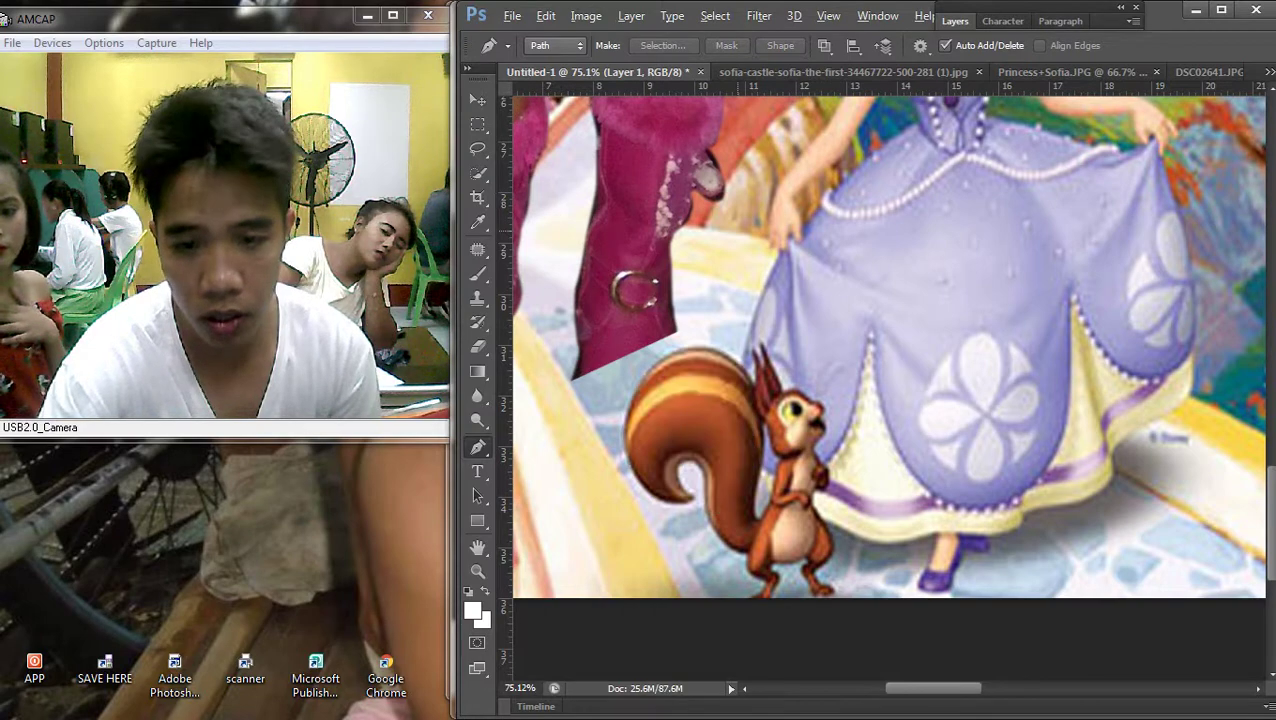
{"action": "right_click", "coordinate": [487, 283]}
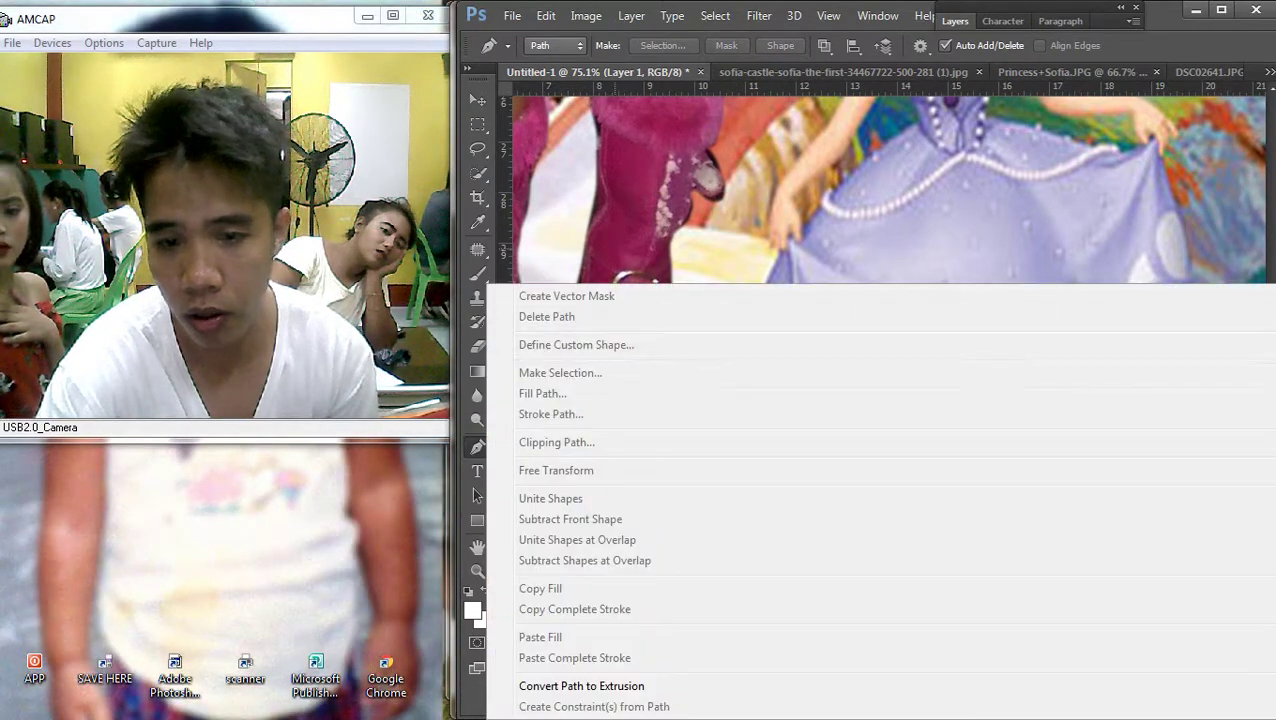
{"action": "key", "text": "Escape"}
{"action": "key", "text": "v"}
{"action": "right_click", "coordinate": [660, 397]}
{"action": "key", "text": "Escape"}
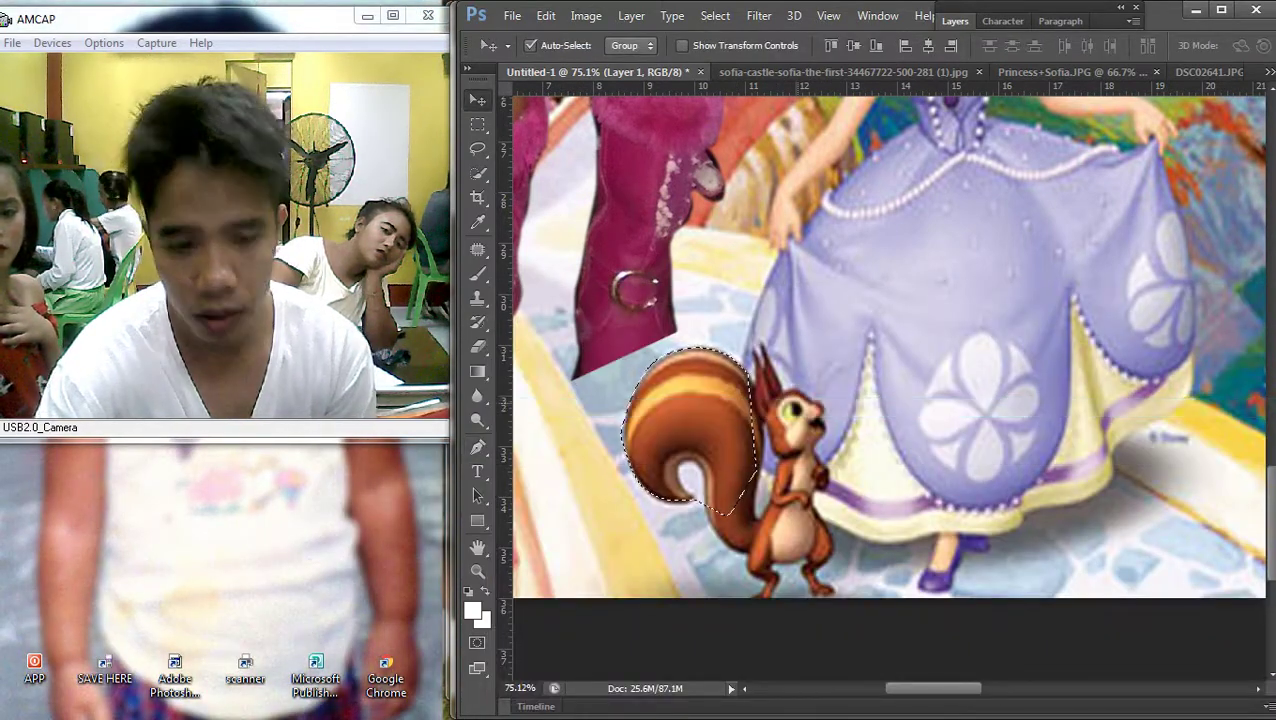
{"action": "key", "text": "ctrl+j"}
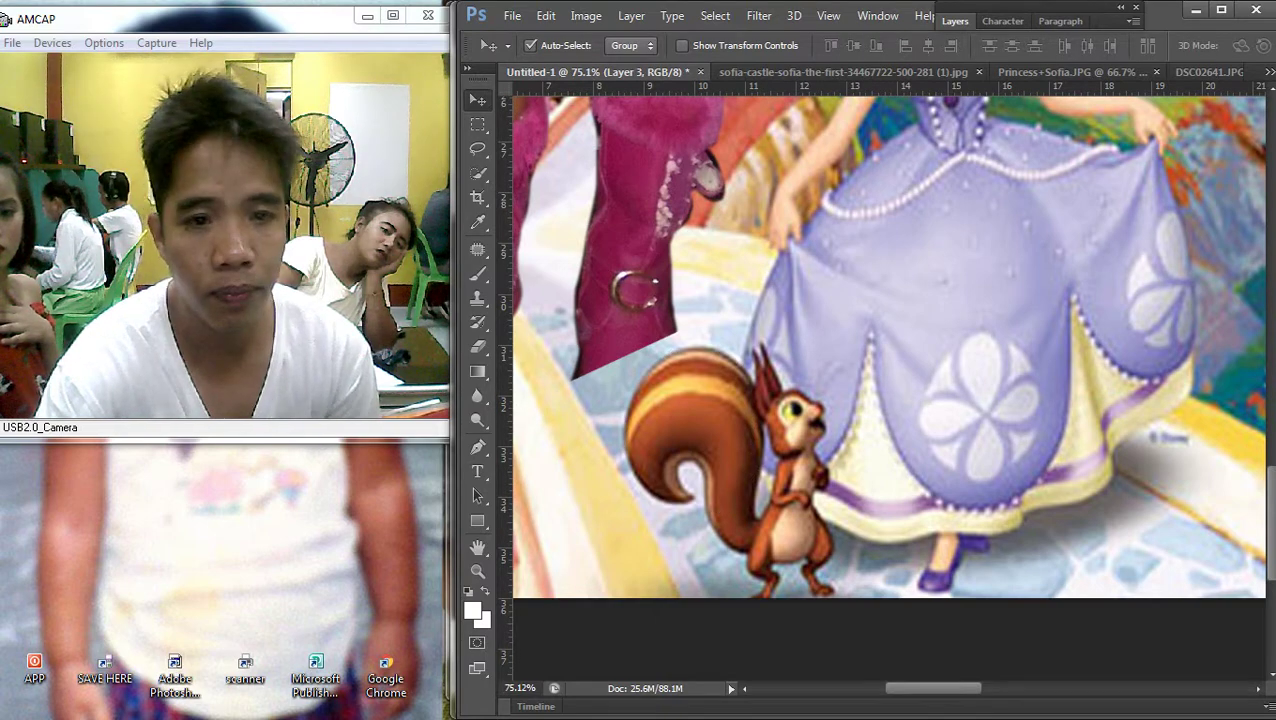
Select Layer 2 and move the girl's pink boots down and to the right
{"action": "right_click", "coordinate": [650, 186]}
{"action": "left_click", "coordinate": [655, 198]}
{"action": "left_click_drag", "start_coordinate": [650, 182], "coordinate": [695, 280]}
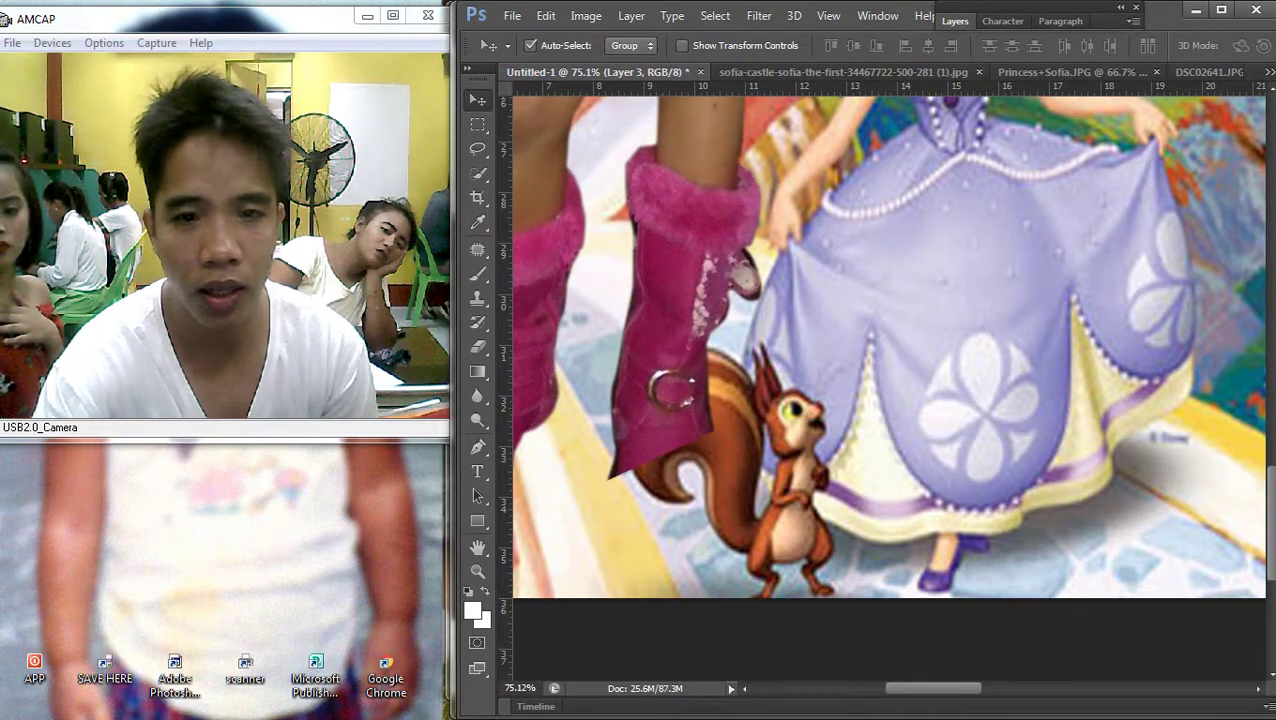
Bring the squirrel layer to the front with Layer > Arrange
{"action": "left_click", "coordinate": [631, 15]}
{"action": "mouse_move", "coordinate": [649, 434]}
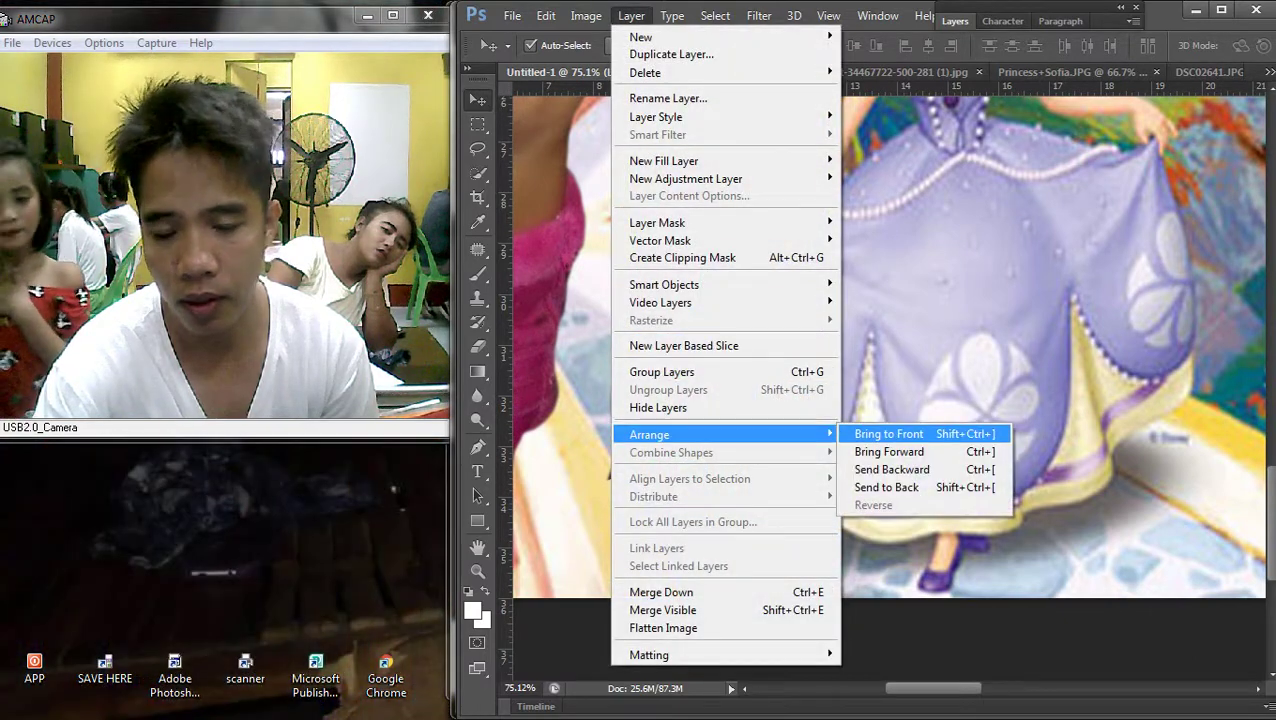
{"action": "left_click", "coordinate": [926, 433]}
Select Layer 2 again and shift the girl's legs into place beside Sofia
{"action": "scroll", "coordinate": [890, 330], "scroll_direction": "down", "scroll_amount": 3}
{"action": "right_click", "coordinate": [760, 320]}
{"action": "left_click", "coordinate": [760, 328]}
{"action": "left_click_drag", "start_coordinate": [770, 272], "coordinate": [800, 280]}
Brighten the image slightly with a Curves adjustment
{"action": "scroll", "coordinate": [800, 280], "scroll_direction": "down", "scroll_amount": 5}
{"action": "scroll", "coordinate": [886, 386], "scroll_direction": "down", "scroll_amount": 1}
{"action": "scroll", "coordinate": [886, 386], "scroll_direction": "up", "scroll_amount": 3}
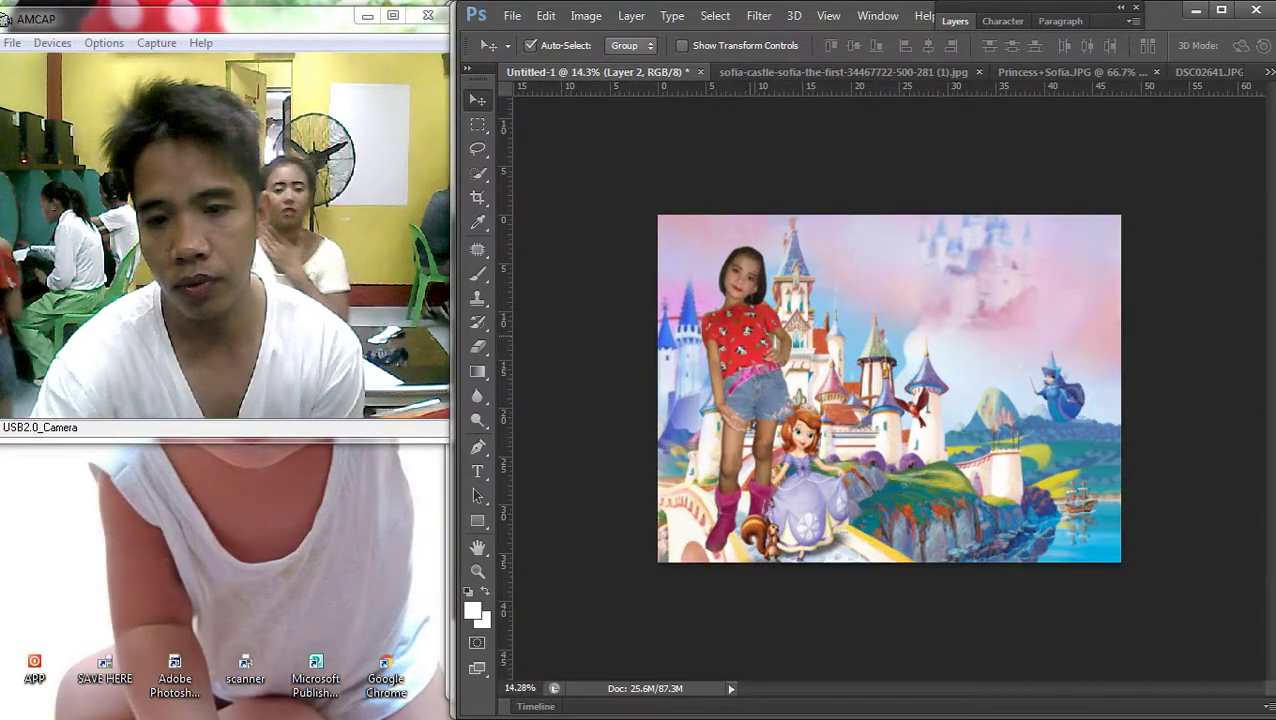
{"action": "key", "text": "ctrl+m"}
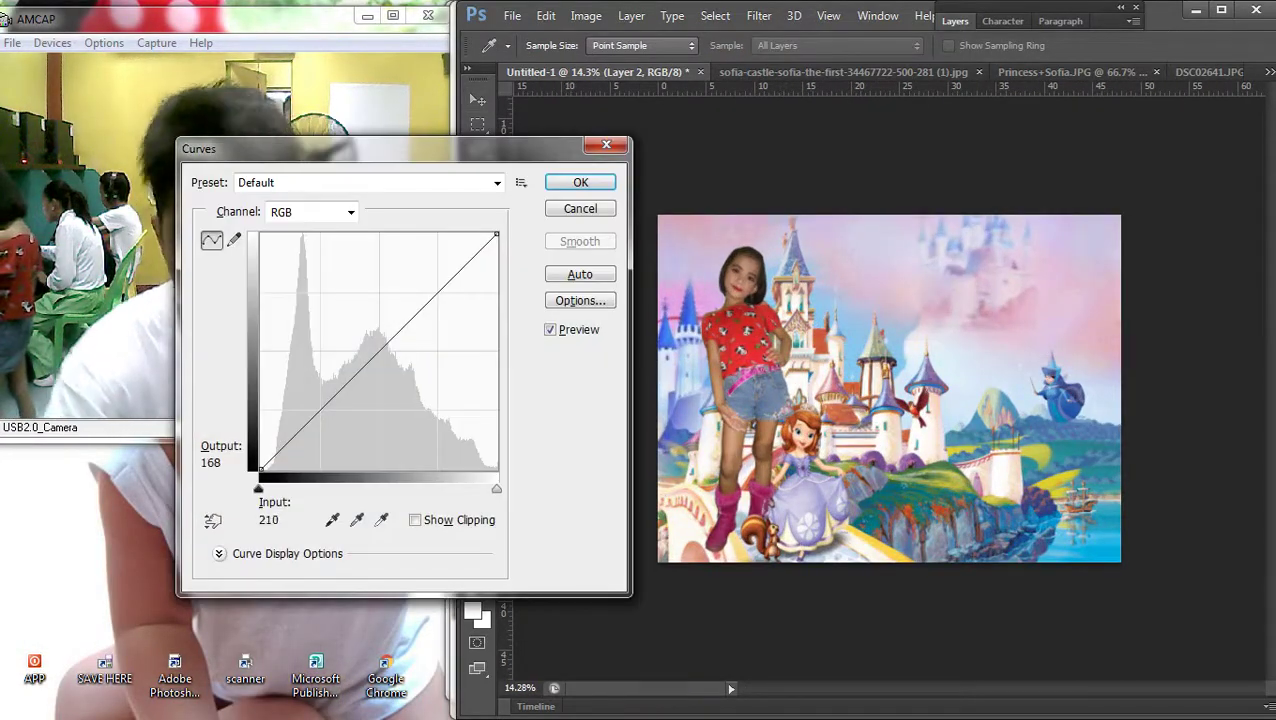
{"action": "left_click_drag", "start_coordinate": [395, 334], "coordinate": [397, 325]}
{"action": "key", "text": "Return"}
Select the girl's layer, move her up and left, and enlarge her to about 110%
{"action": "scroll", "coordinate": [889, 388], "scroll_direction": "down", "scroll_amount": 2}
{"action": "scroll", "coordinate": [889, 388], "scroll_direction": "up", "scroll_amount": 3}
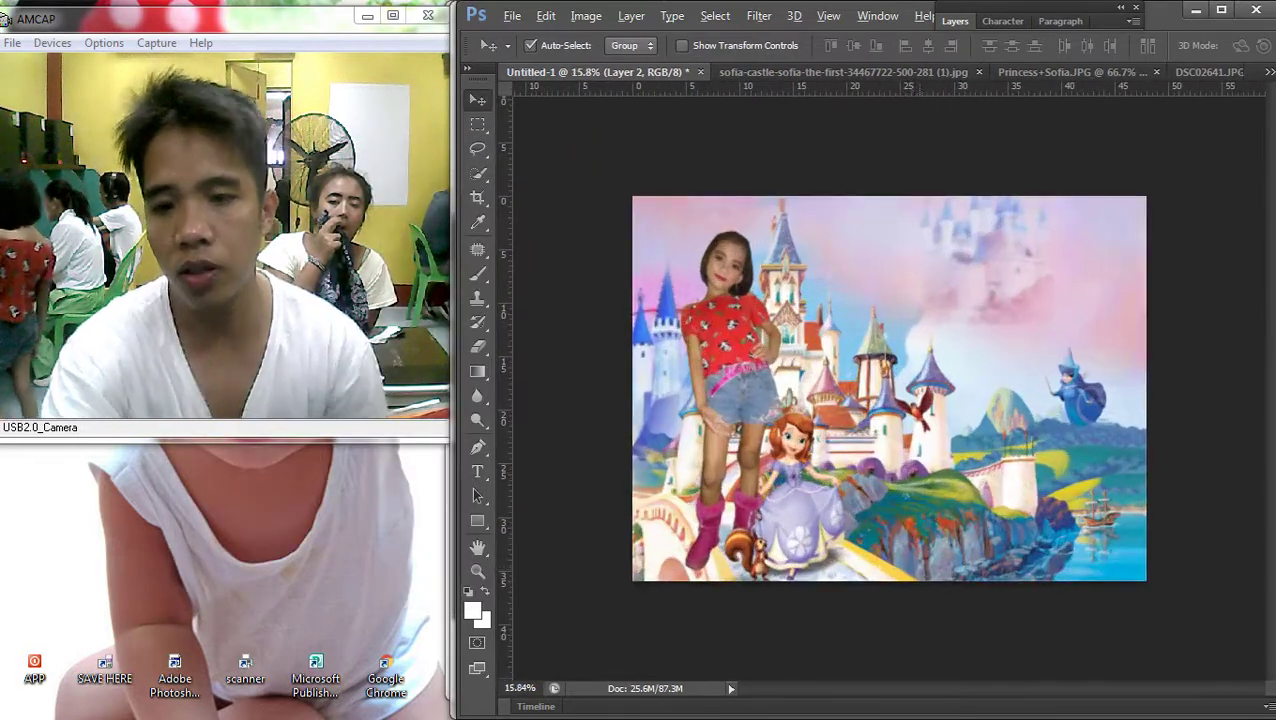
{"action": "right_click", "coordinate": [757, 346]}
{"action": "left_click", "coordinate": [757, 361]}
{"action": "left_click_drag", "start_coordinate": [757, 300], "coordinate": [722, 280]}
{"action": "left_click_drag", "start_coordinate": [752, 545], "coordinate": [763, 580]}
{"action": "key", "text": "Return"}
{"action": "left_click_drag", "start_coordinate": [825, 545], "coordinate": [742, 458]}
Stretch the castle background wider to the left and lock its layer
{"action": "key", "text": "ctrl+t"}
{"action": "left_click_drag", "start_coordinate": [525, 384], "coordinate": [512, 384]}
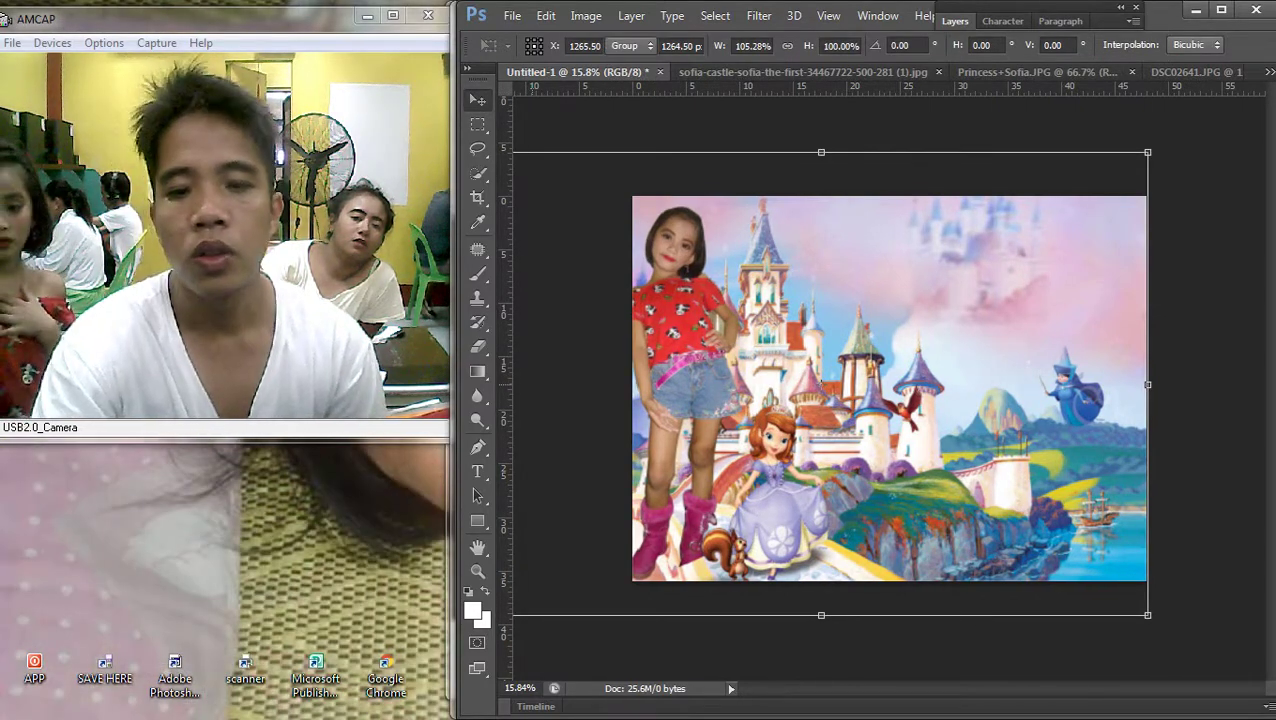
{"action": "key", "text": "Return"}
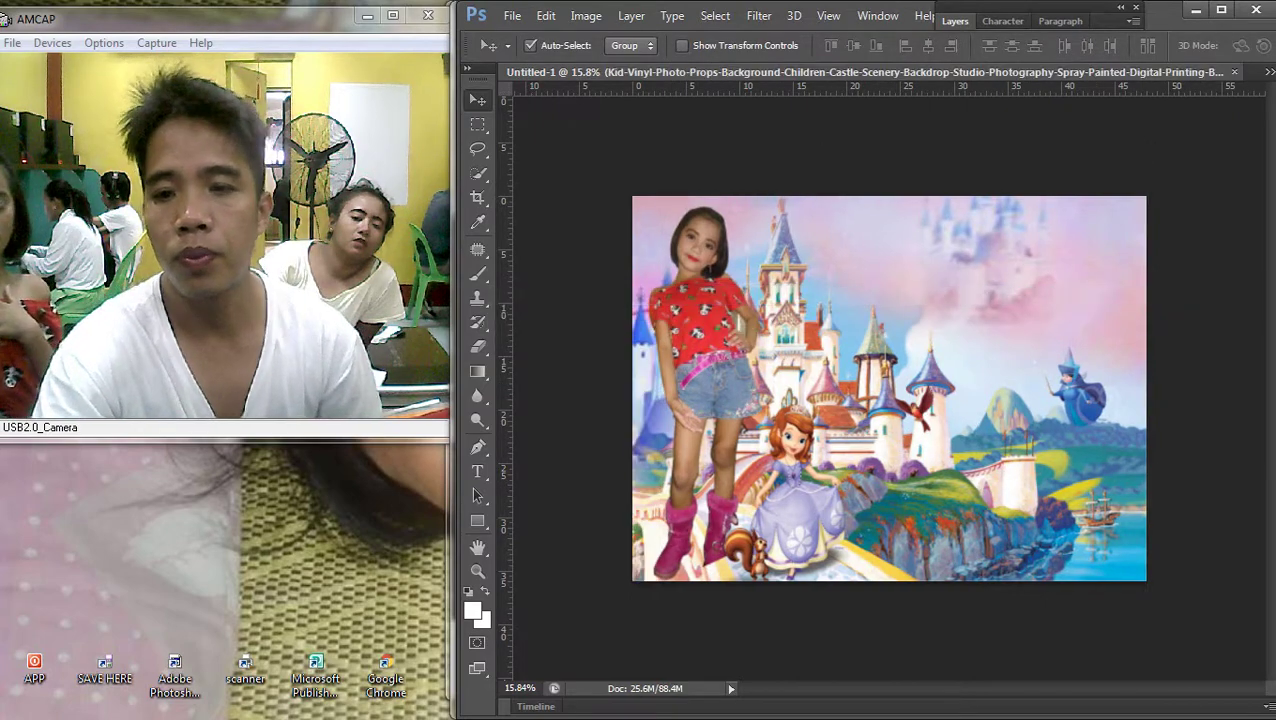
{"action": "key", "text": "F7"}
{"action": "right_click", "coordinate": [850, 276]}
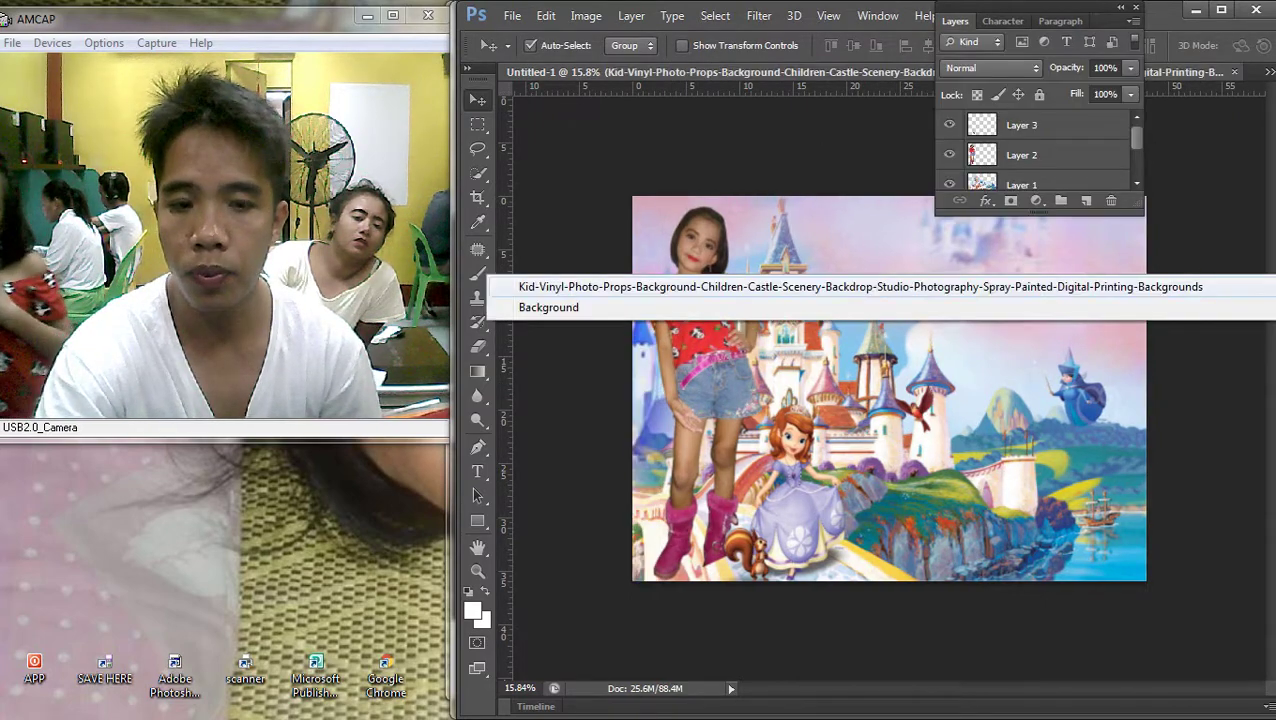
{"action": "left_click", "coordinate": [850, 287]}
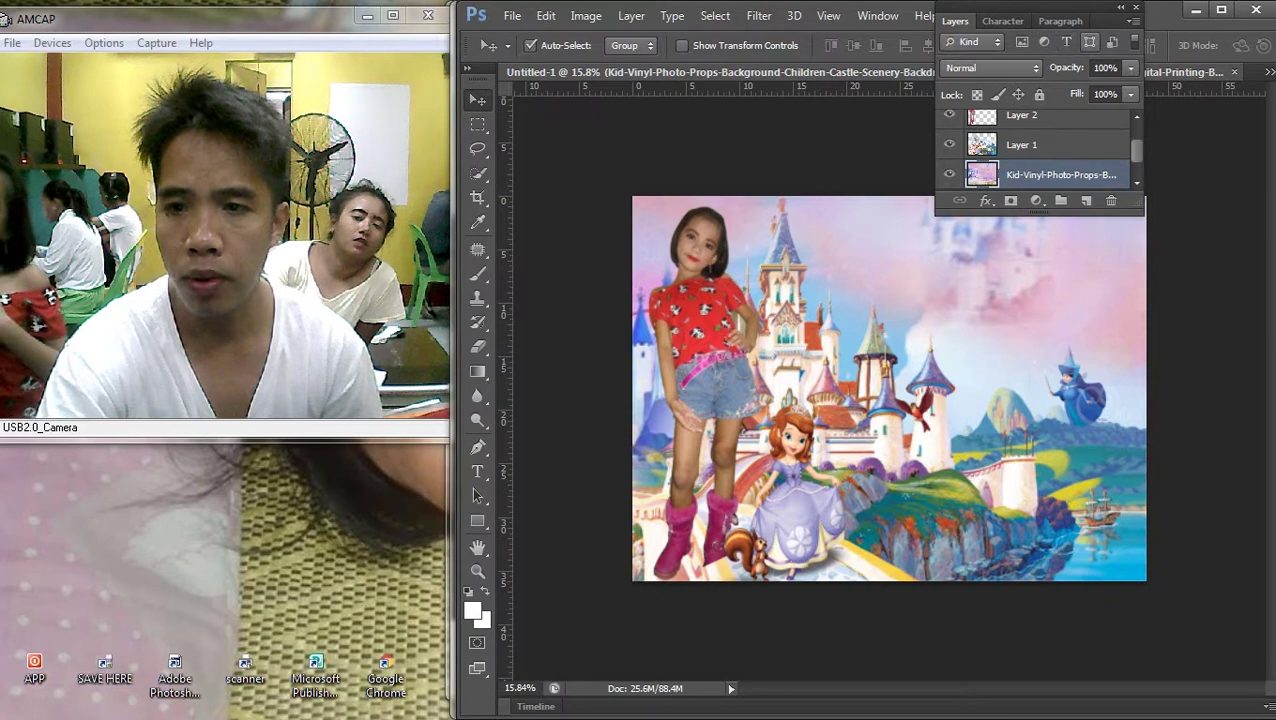
{"action": "key", "text": "ctrl+slash"}
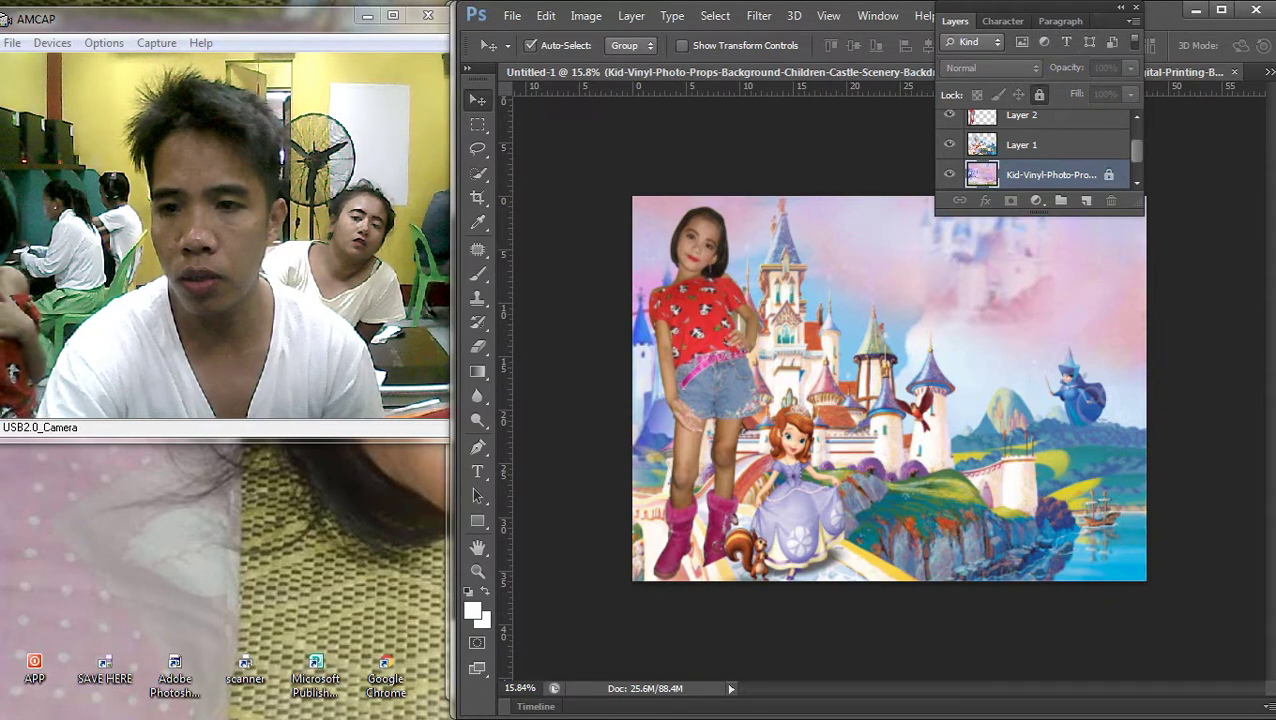
{"action": "left_click", "coordinate": [1119, 7]}
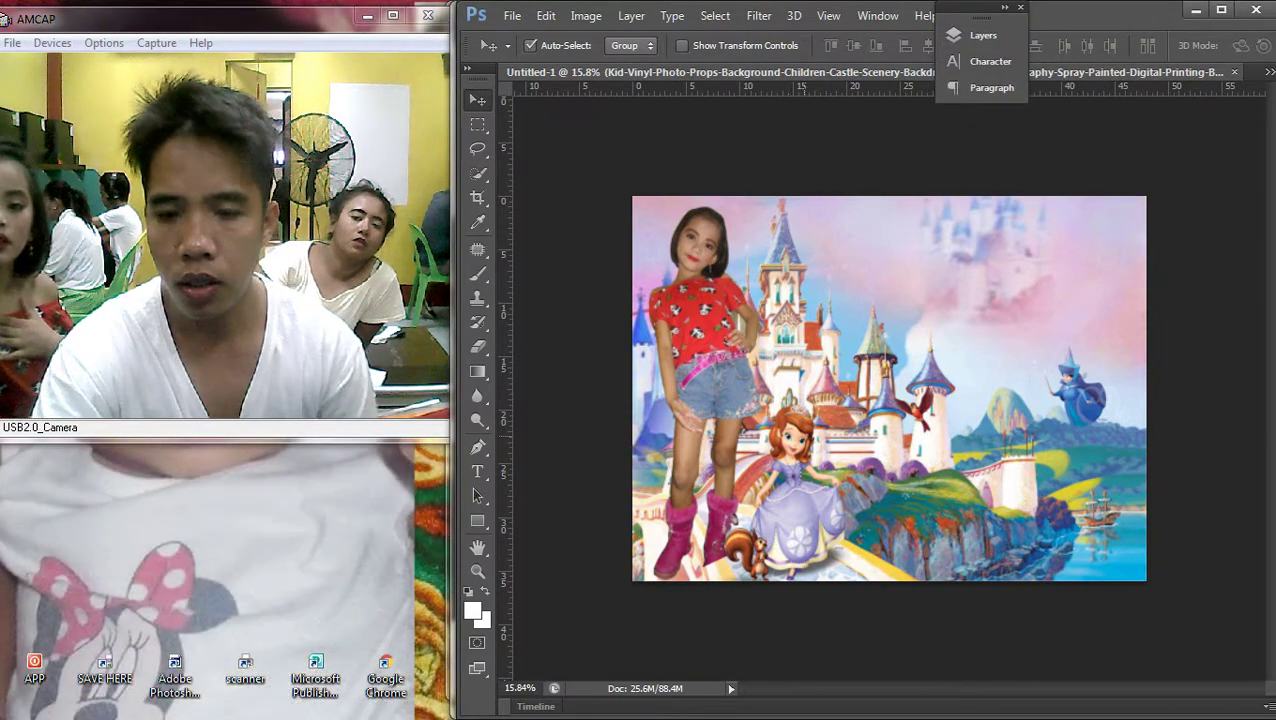
Widen the image toward the left and stretch it slightly taller with Free Transform
{"action": "left_click_drag", "start_coordinate": [700, 560], "coordinate": [698, 542]}
{"action": "key", "text": "ctrl+t"}
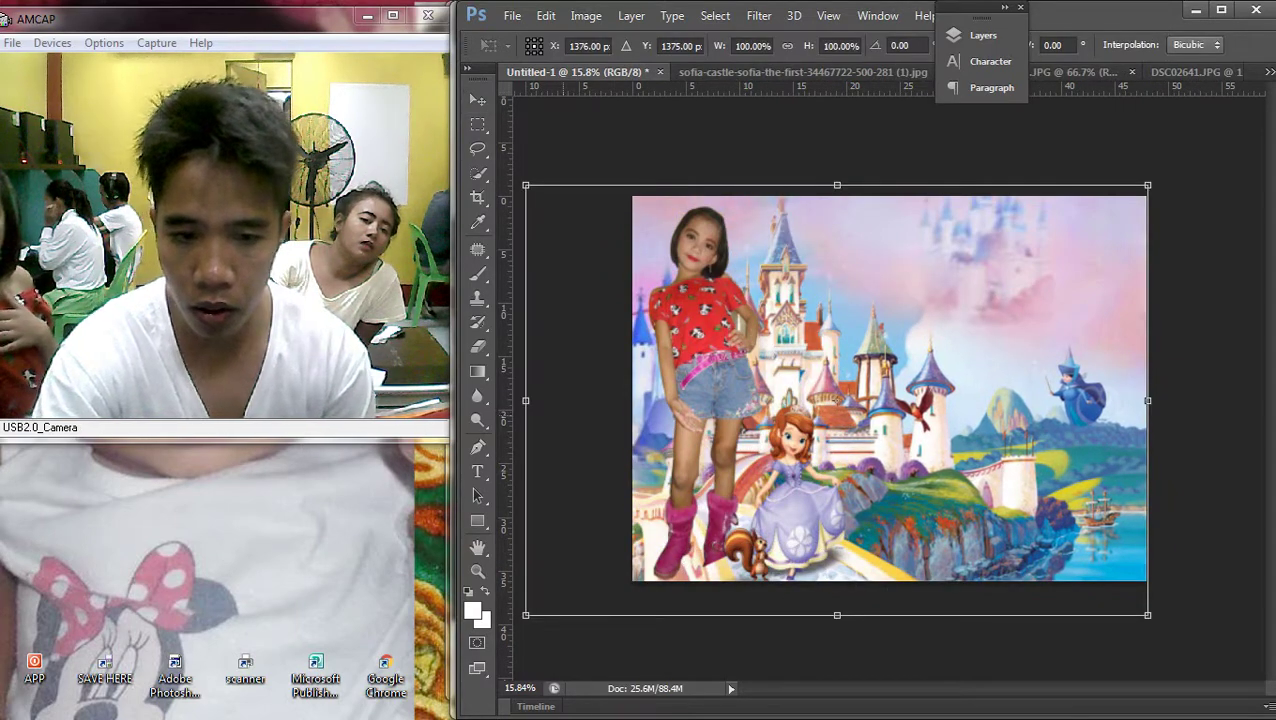
{"action": "key", "text": "Return"}
{"action": "scroll", "coordinate": [892, 396], "scroll_direction": "up", "scroll_amount": 1}
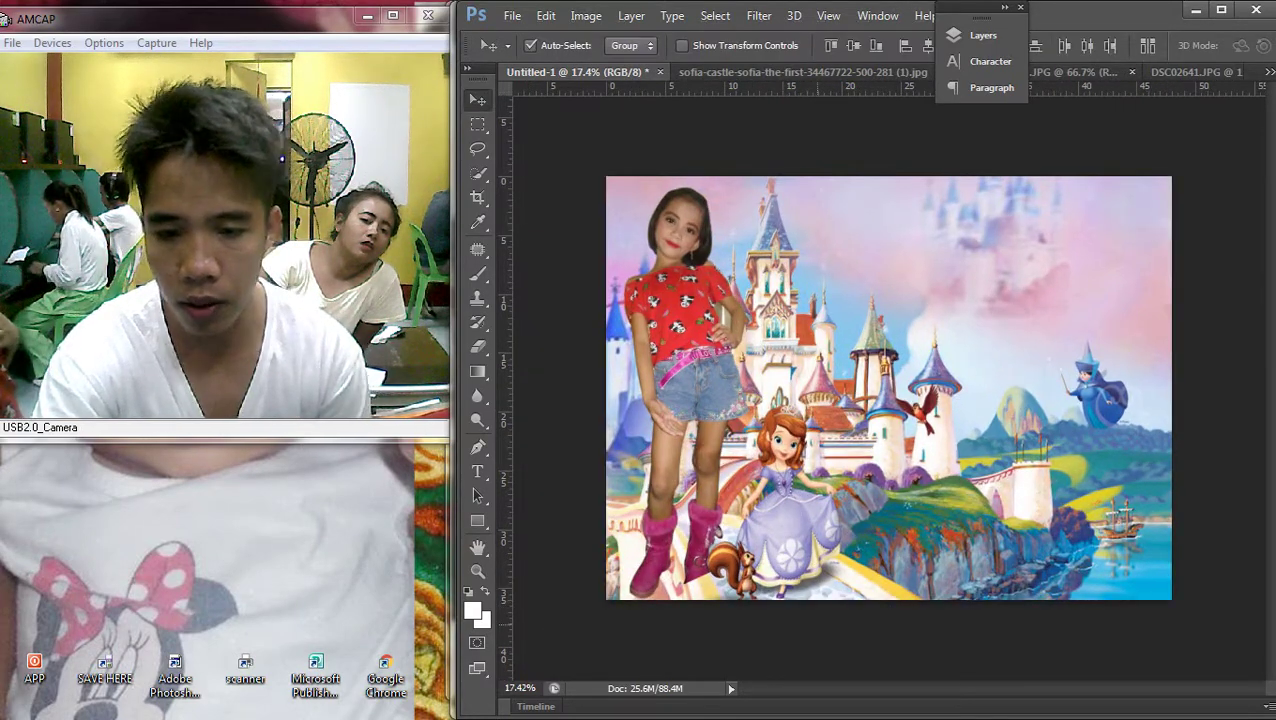
{"action": "scroll", "coordinate": [700, 560], "scroll_direction": "up", "scroll_amount": 5}
{"action": "left_click_drag", "start_coordinate": [892, 484], "coordinate": [795, 300]}
{"action": "key", "text": "ctrl+t"}
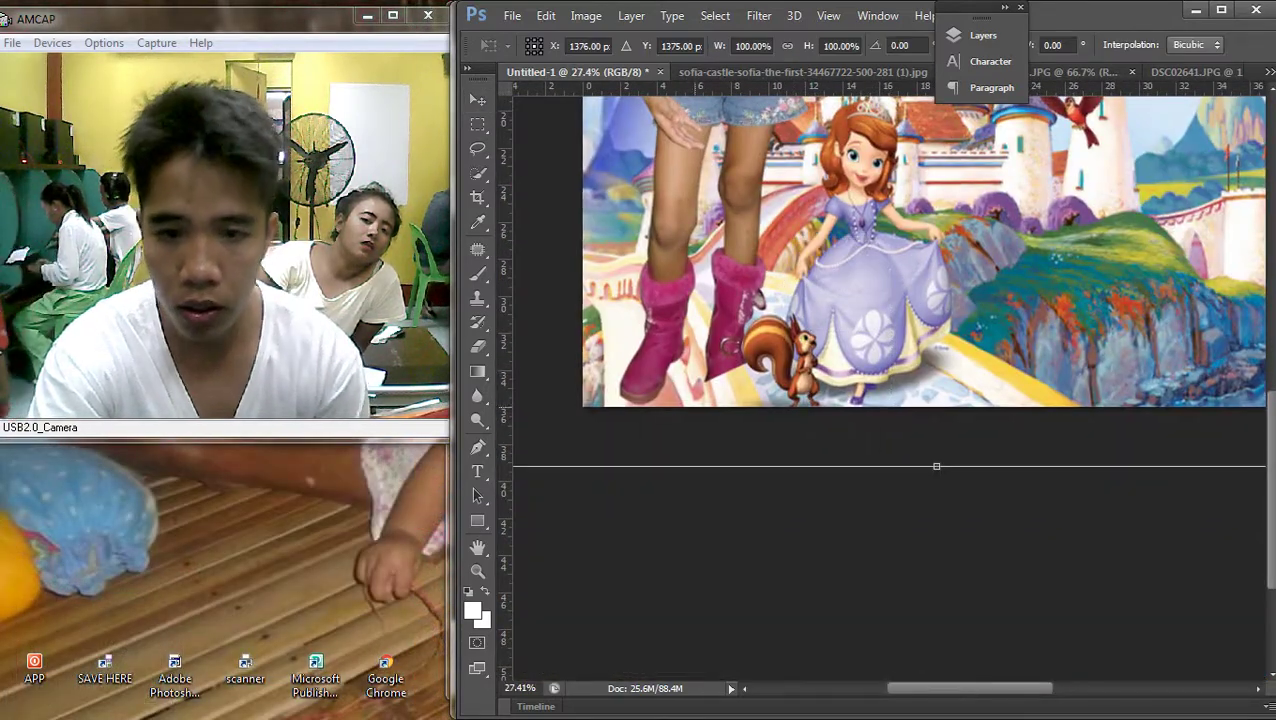
{"action": "scroll", "coordinate": [890, 390], "scroll_direction": "down", "scroll_amount": 8}
{"action": "left_click_drag", "start_coordinate": [586, 398], "coordinate": [529, 398]}
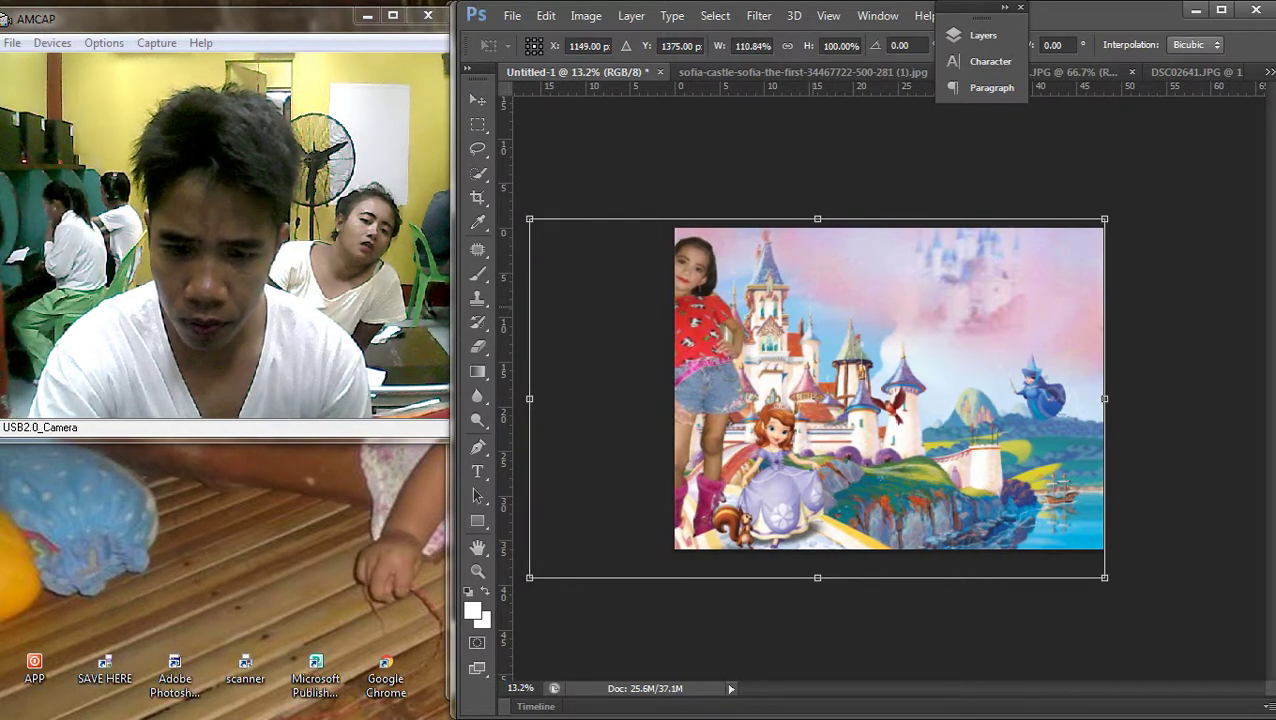
{"action": "left_click_drag", "start_coordinate": [817, 577], "coordinate": [817, 587]}
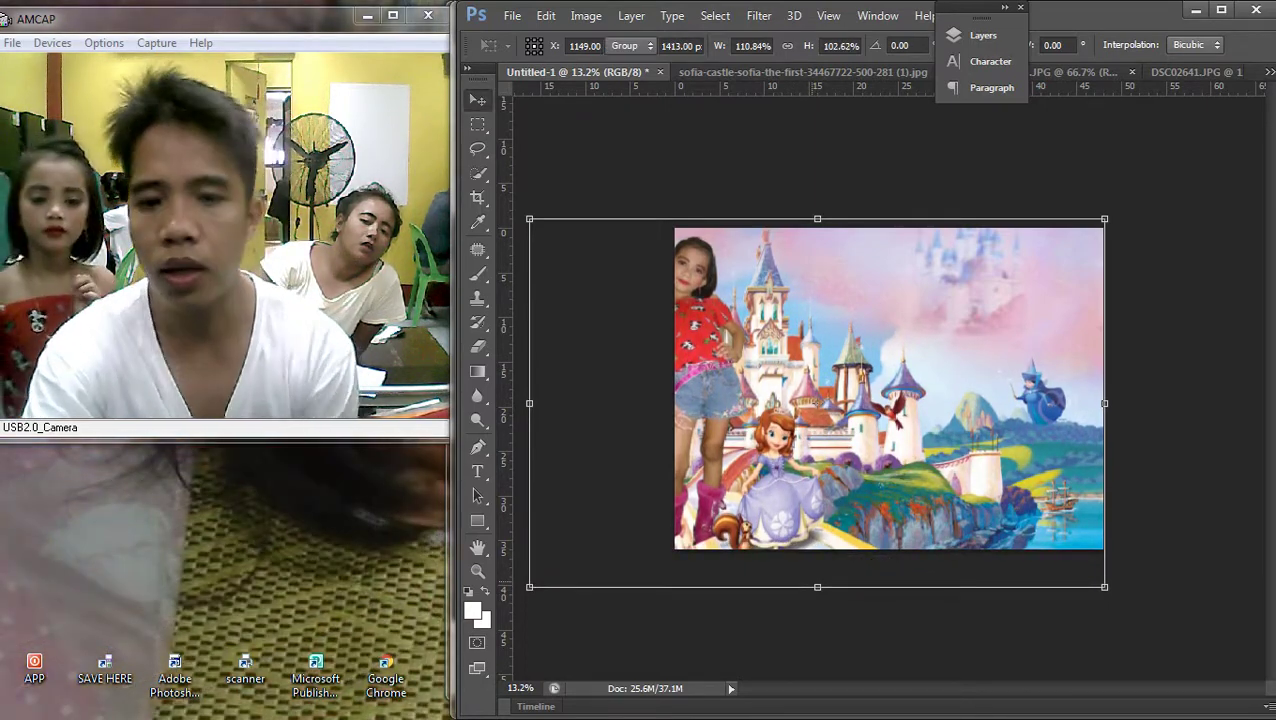
{"action": "key", "text": "Return"}
Move the girl to a new spot, then undo the recent stretch and move
{"action": "scroll", "coordinate": [889, 388], "scroll_direction": "up", "scroll_amount": 3}
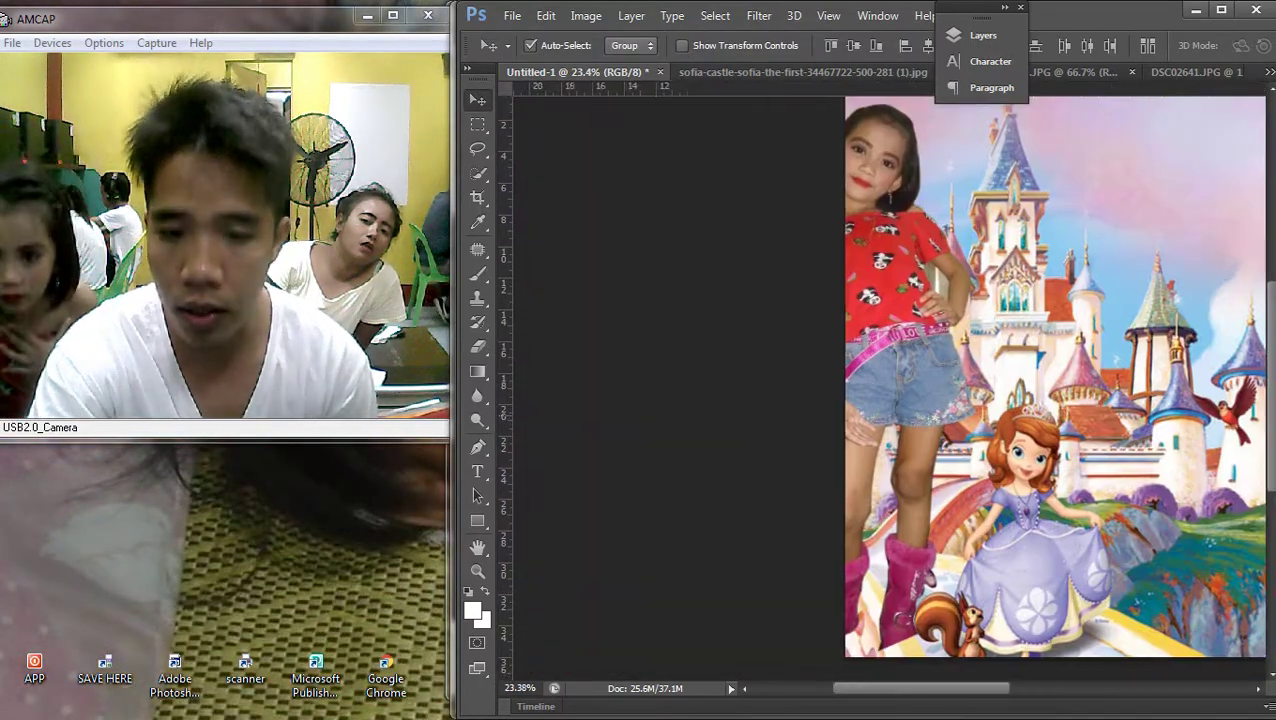
{"action": "left_click_drag", "start_coordinate": [915, 262], "coordinate": [958, 283]}
{"action": "scroll", "coordinate": [958, 283], "scroll_direction": "down", "scroll_amount": 3}
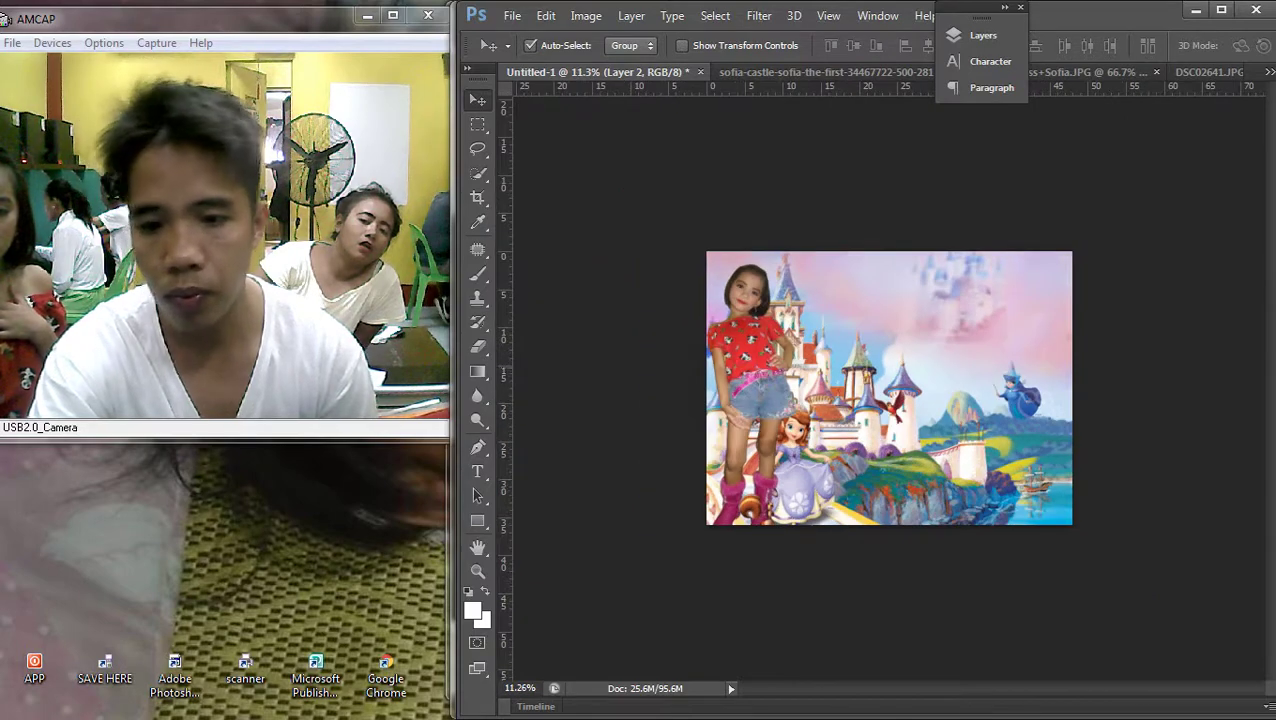
{"action": "scroll", "coordinate": [887, 388], "scroll_direction": "up", "scroll_amount": 2}
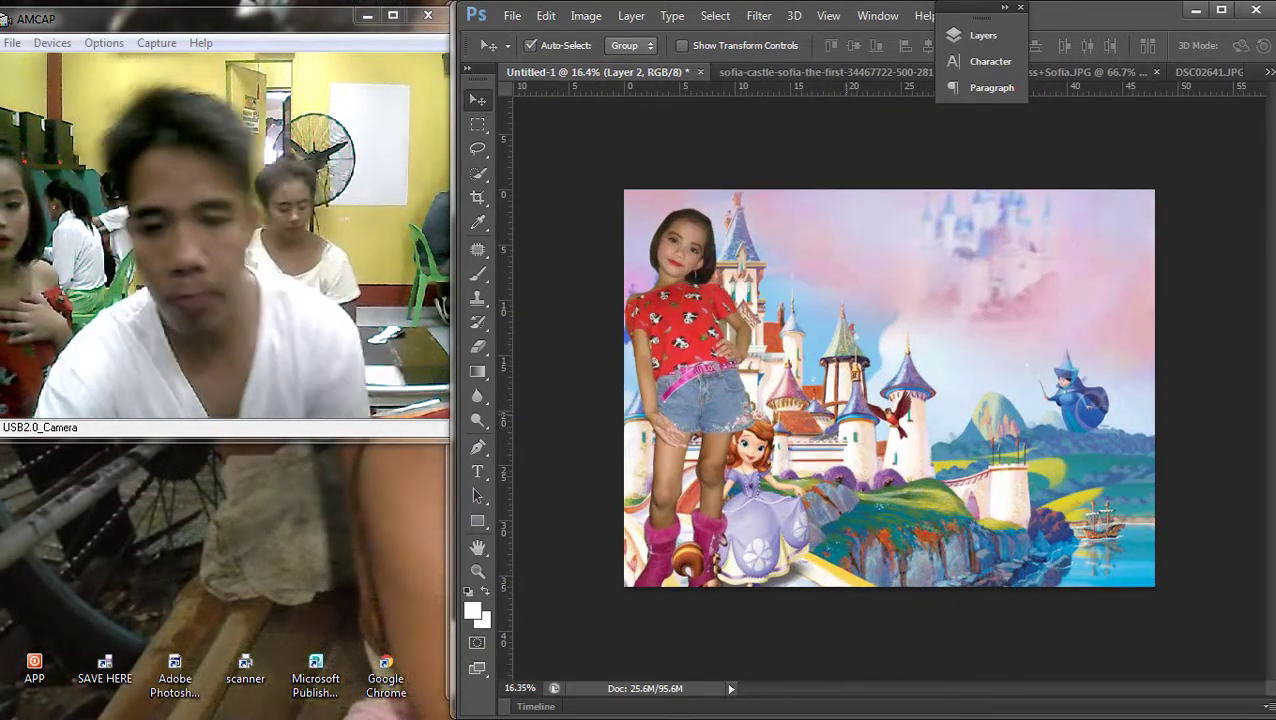
{"action": "key", "text": "ctrl+alt+z"}
{"action": "key", "text": "ctrl+alt+z"}
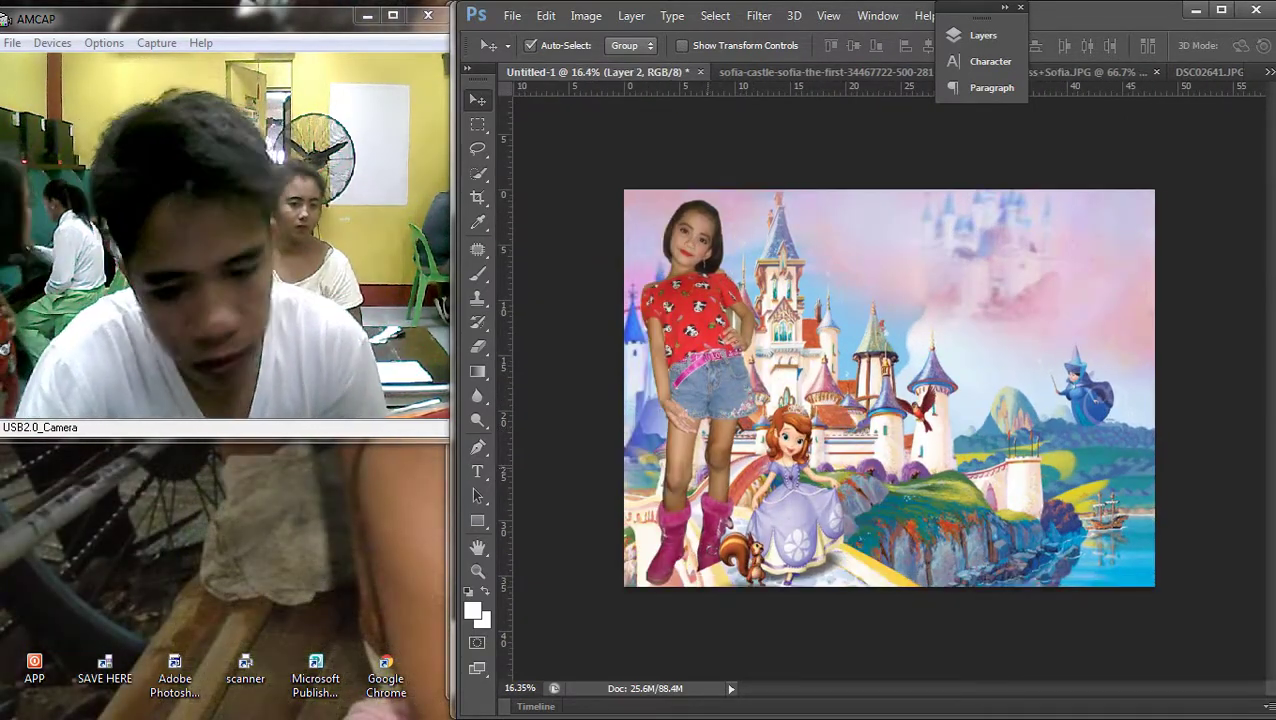
Select the girl's layer and nudge her slightly to the right twice
{"action": "right_click", "coordinate": [887, 388]}
{"action": "left_click", "coordinate": [887, 398]}
{"action": "left_click_drag", "start_coordinate": [750, 340], "coordinate": [770, 338]}
{"action": "scroll", "coordinate": [760, 615], "scroll_direction": "up", "scroll_amount": 4}
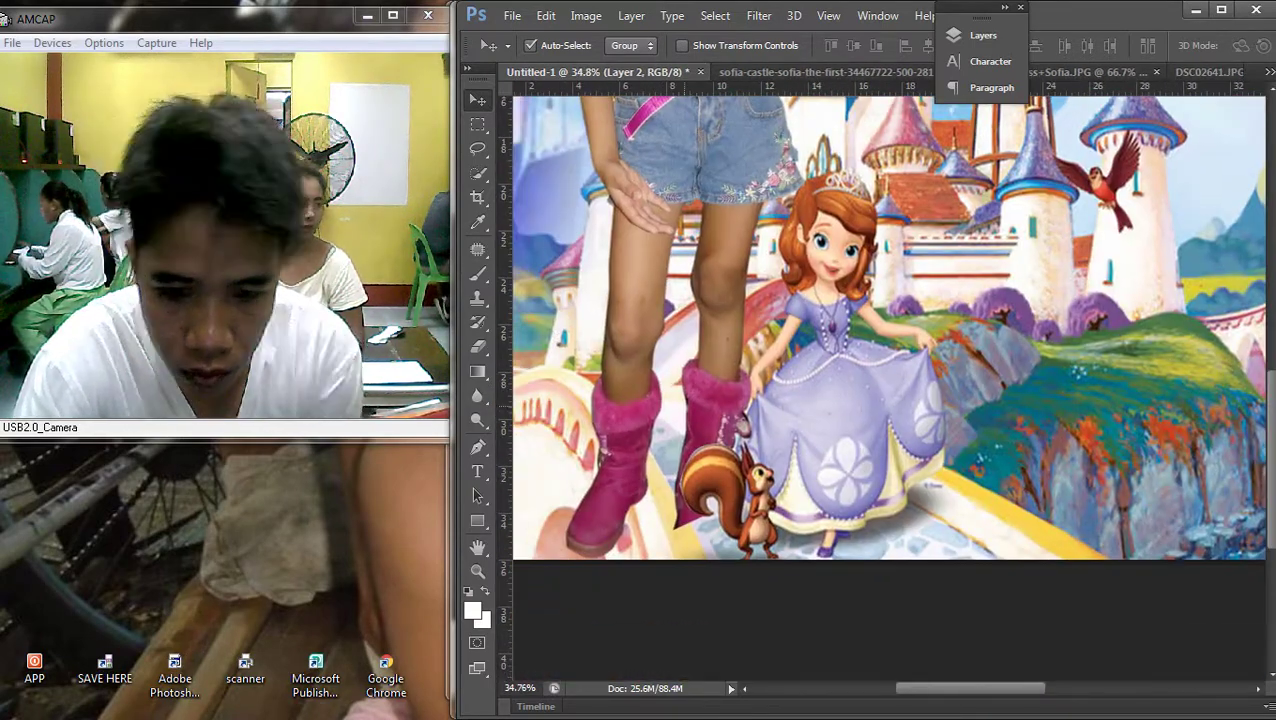
{"action": "right_click", "coordinate": [1098, 404]}
{"action": "left_click", "coordinate": [1090, 415]}
{"action": "left_click_drag", "start_coordinate": [735, 392], "coordinate": [749, 392]}
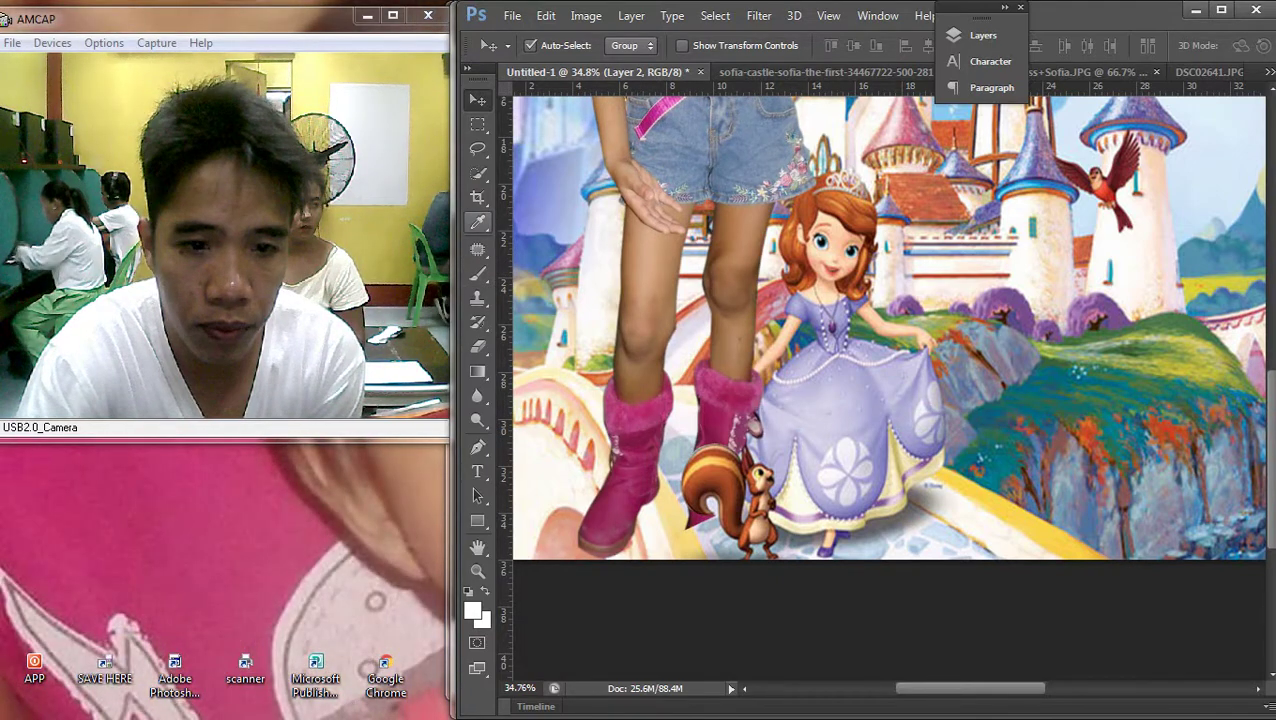
Draw an oval selection around the squirrel, then clear it
{"action": "left_click_drag", "start_coordinate": [478, 124], "coordinate": [540, 142]}
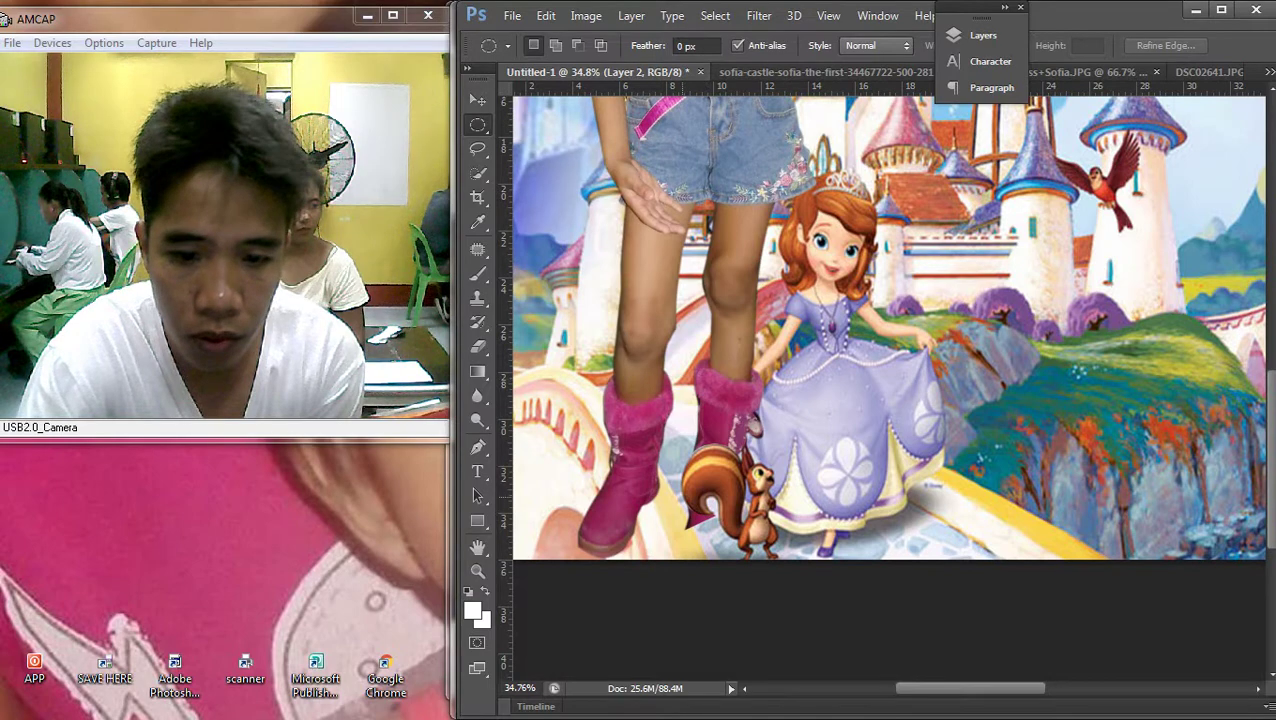
{"action": "left_click_drag", "start_coordinate": [672, 488], "coordinate": [760, 590]}
{"action": "key", "text": "ctrl+d"}
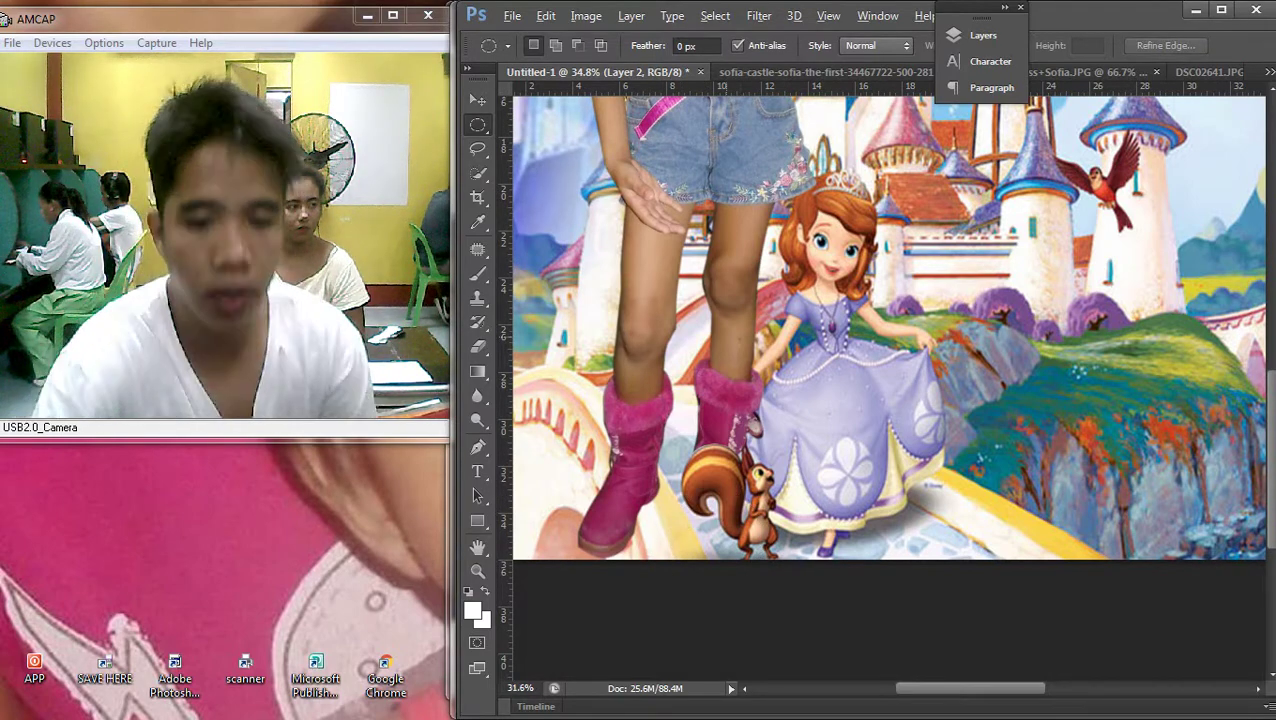
{"action": "scroll", "coordinate": [889, 388], "scroll_direction": "down", "scroll_amount": 4}
{"action": "scroll", "coordinate": [889, 388], "scroll_direction": "up", "scroll_amount": 2}
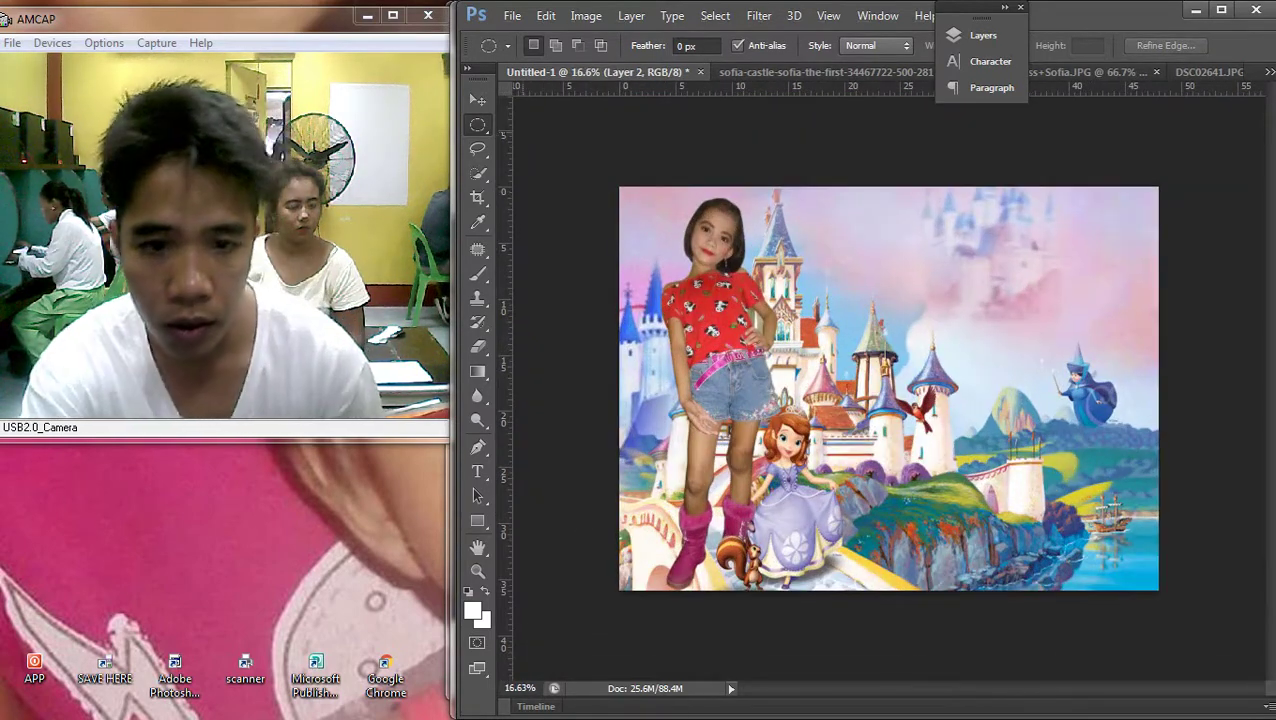
Switch to the Move tool and make Layer 2, the girl, the active layer
{"action": "key", "text": "v"}
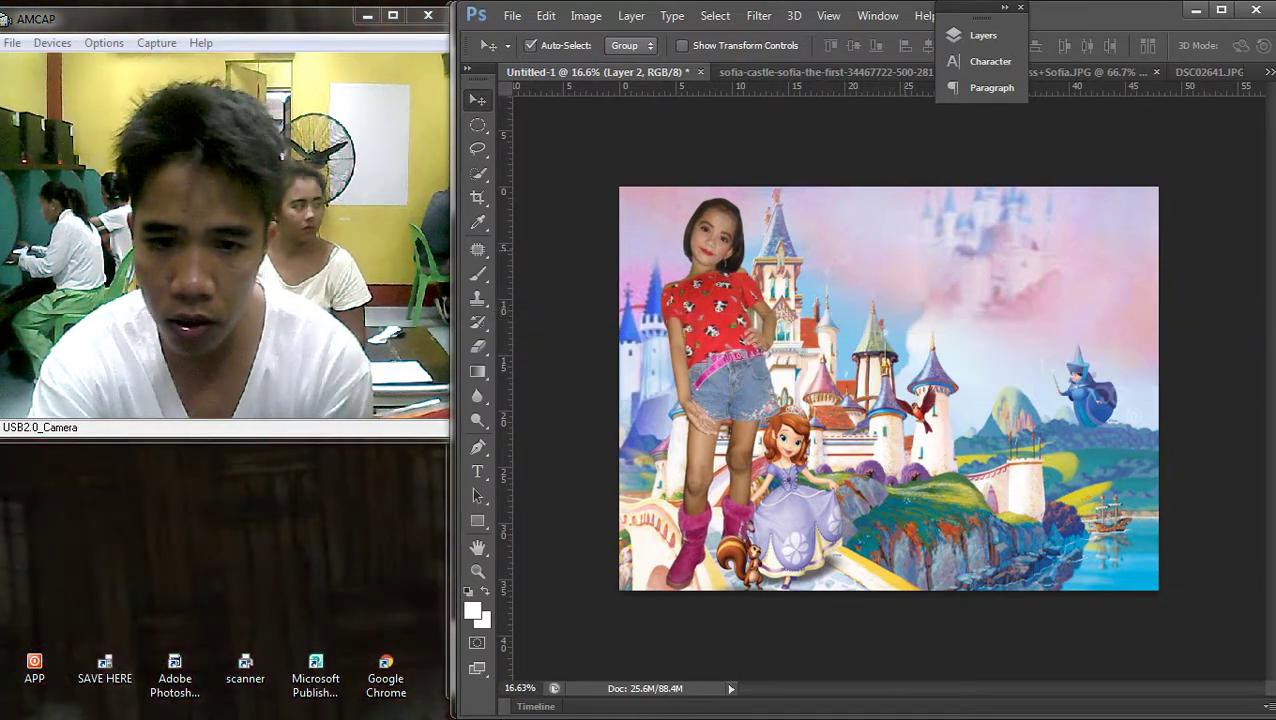
{"action": "scroll", "coordinate": [889, 388], "scroll_direction": "down", "scroll_amount": 2}
{"action": "scroll", "coordinate": [889, 388], "scroll_direction": "up", "scroll_amount": 2}
{"action": "right_click", "coordinate": [715, 486]}
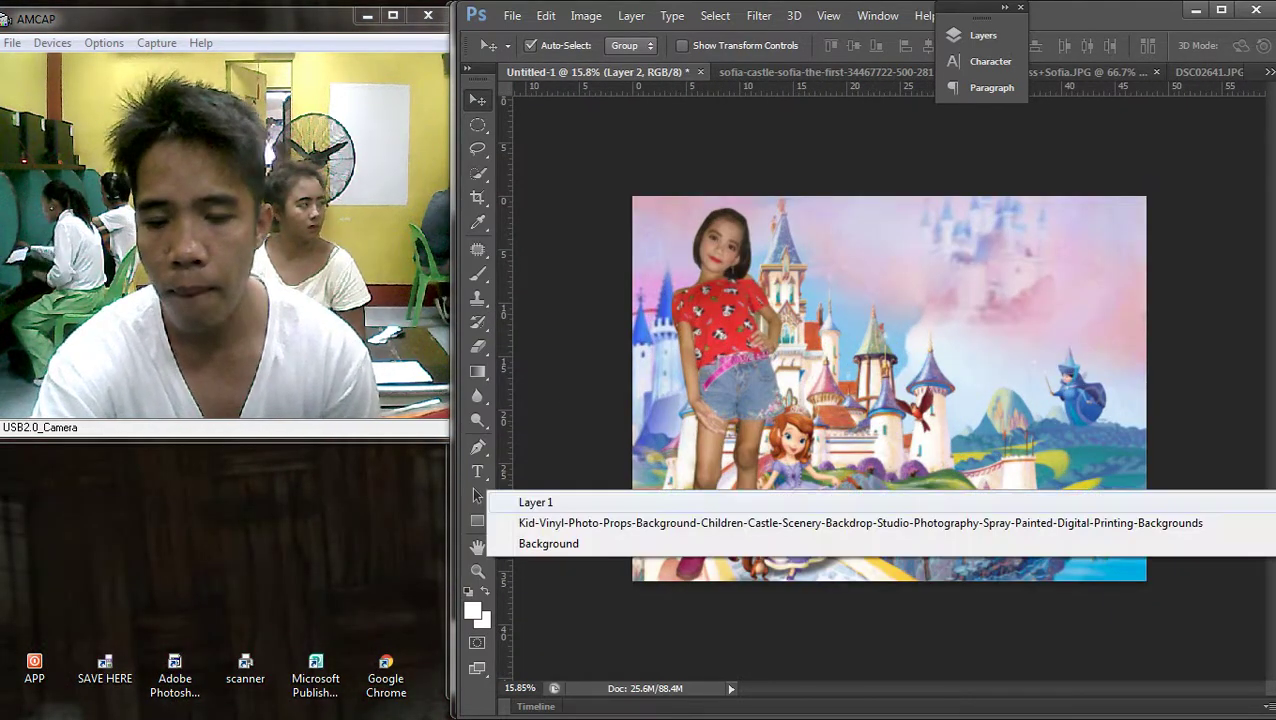
{"action": "left_click", "coordinate": [715, 496]}
{"action": "scroll", "coordinate": [888, 393], "scroll_direction": "up", "scroll_amount": 2}
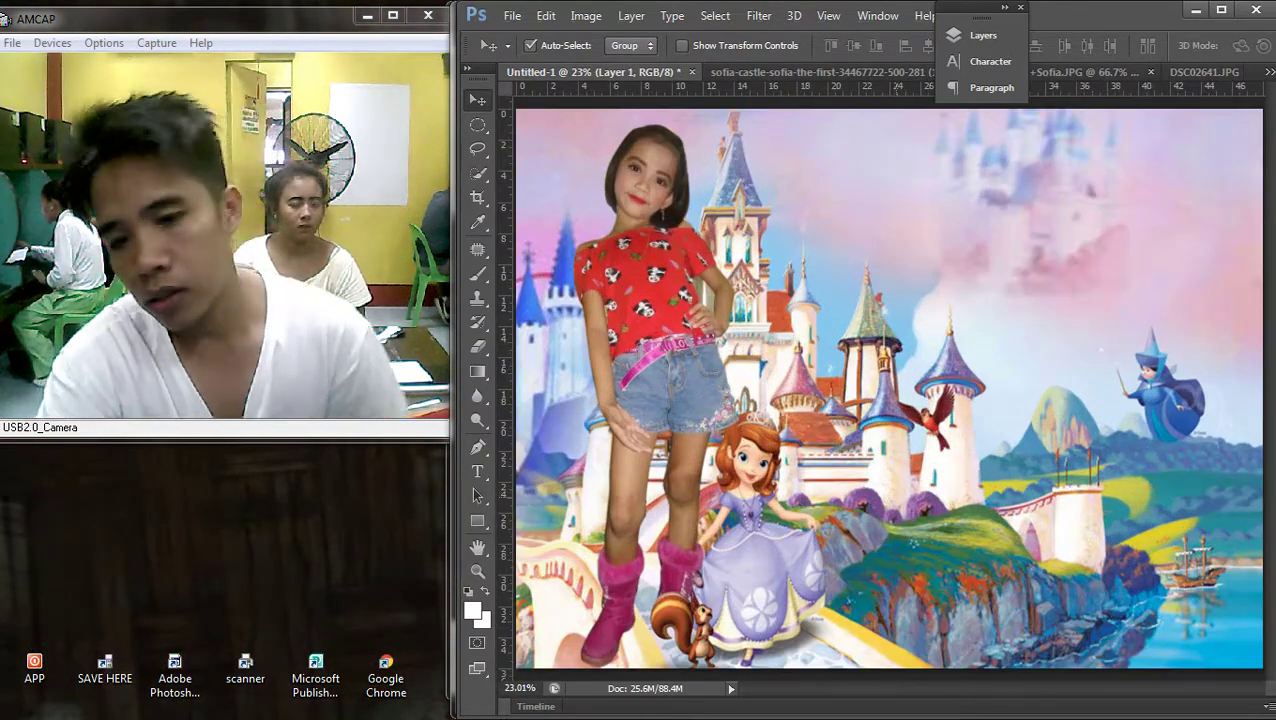
{"action": "right_click", "coordinate": [889, 323]}
{"action": "left_click", "coordinate": [889, 333]}
{"action": "scroll", "coordinate": [889, 391], "scroll_direction": "down", "scroll_amount": 2}
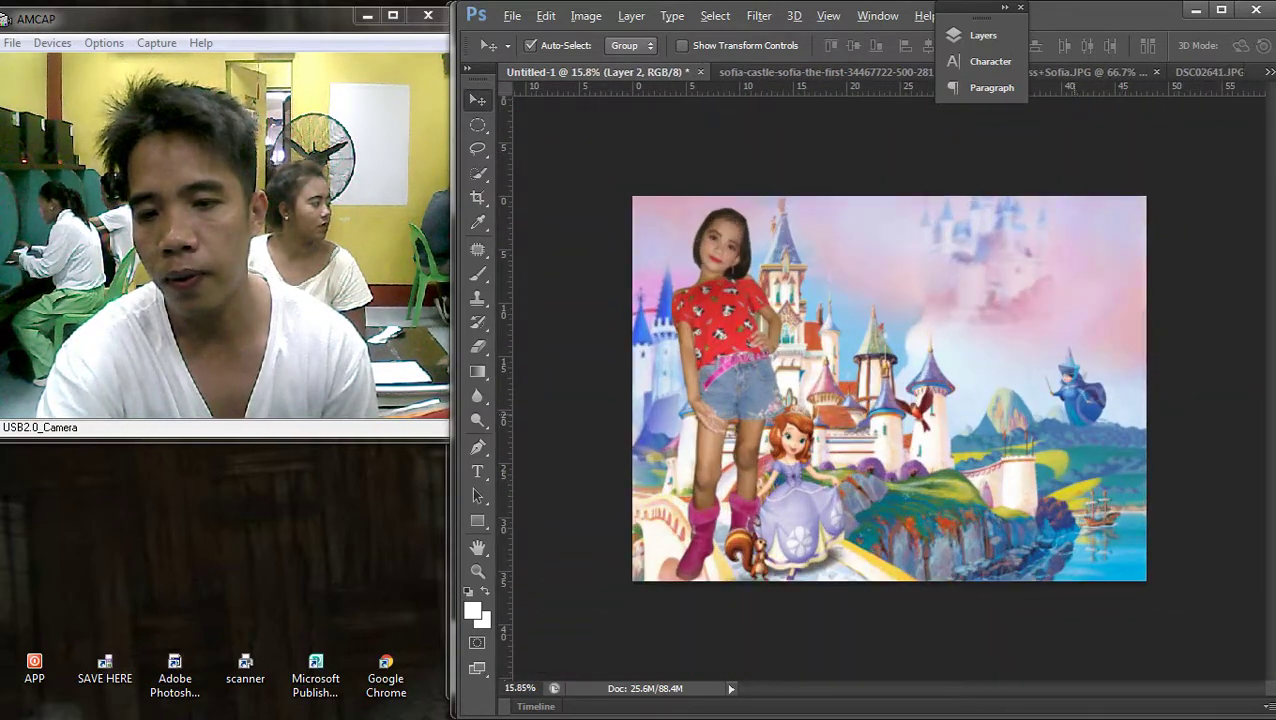
{"action": "scroll", "coordinate": [889, 391], "scroll_direction": "up", "scroll_amount": 1}
{"action": "right_click", "coordinate": [889, 296]}
{"action": "left_click", "coordinate": [889, 302]}
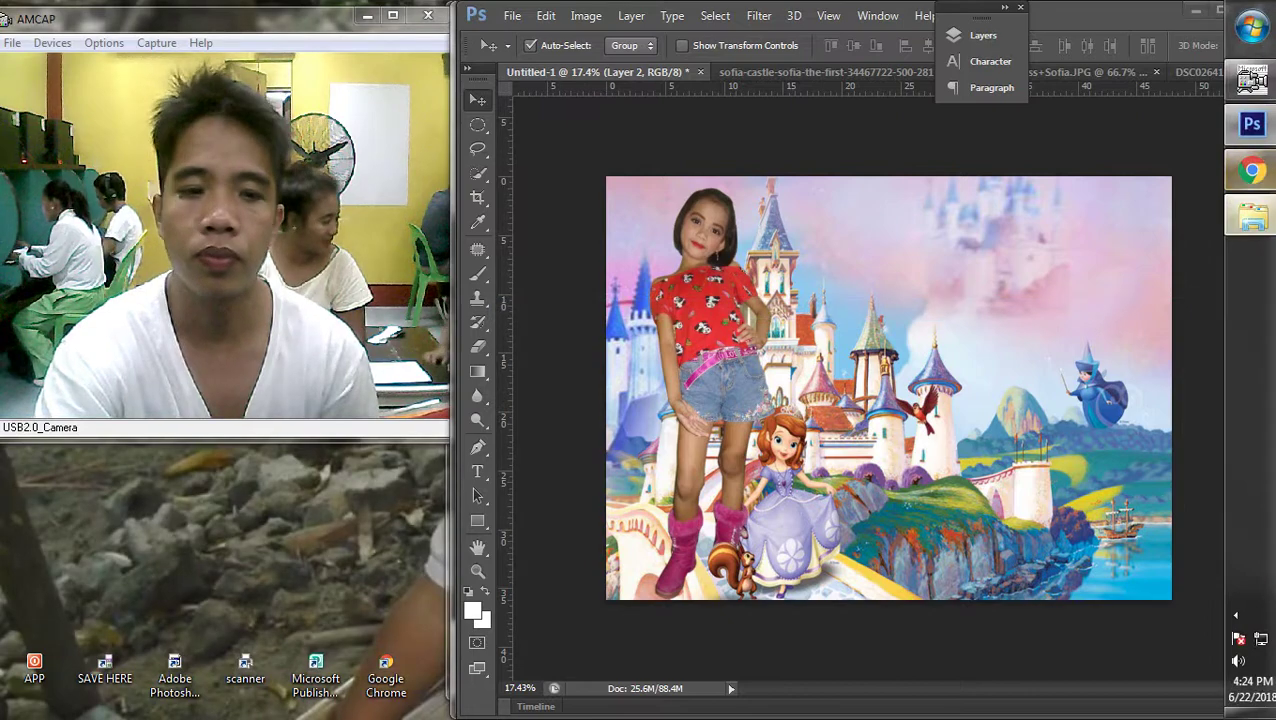
{"action": "left_click", "coordinate": [1252, 218]}
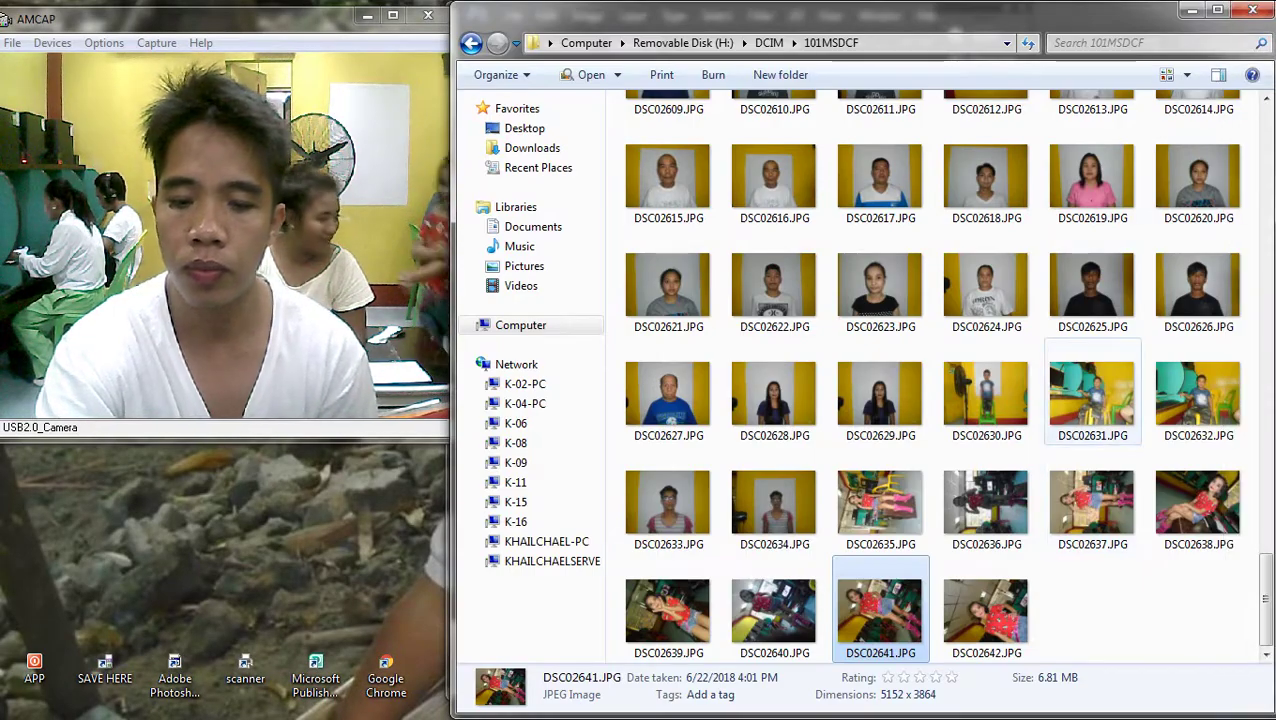
Drag DSC02642.JPG from the 101MSDCF folder onto Photoshop to open it
{"action": "left_click", "coordinate": [985, 612]}
{"action": "left_click_drag", "start_coordinate": [1212, 140], "coordinate": [850, 72]}
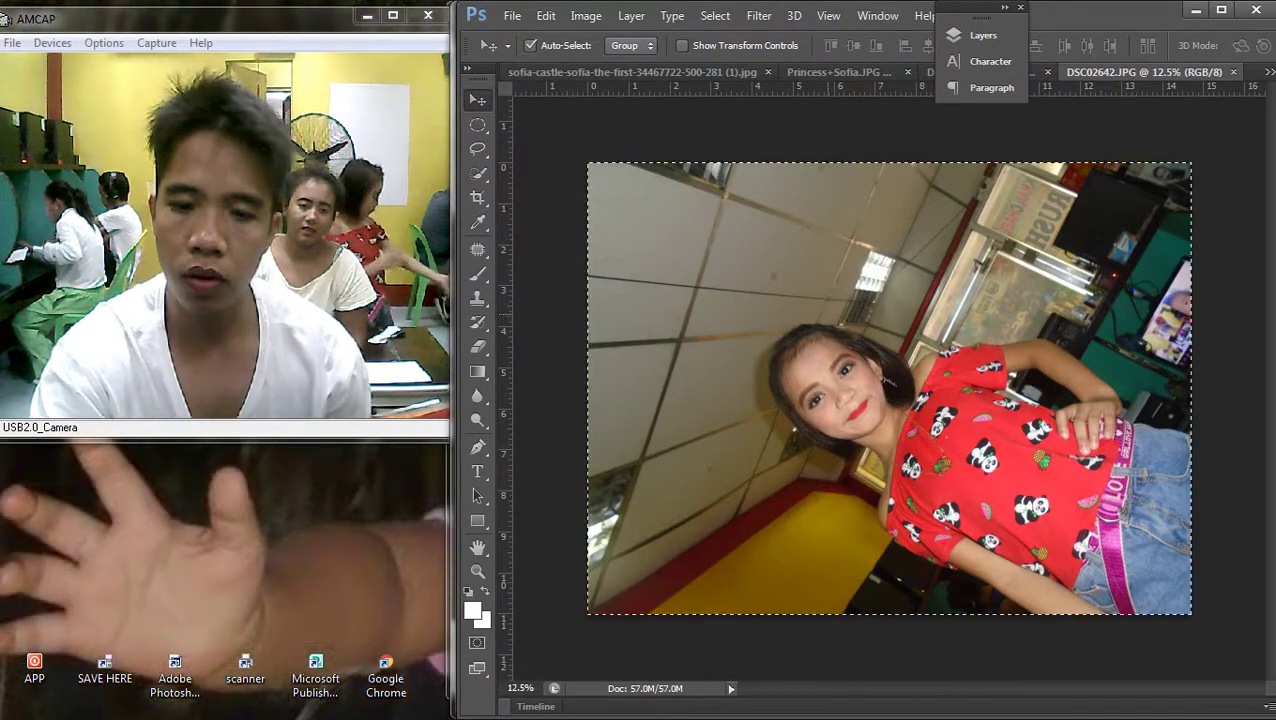
Cut the DSC02642 photo and drop it into the Untitled-1 composite as a new layer
{"action": "key", "text": "alt+BackSpace"}
{"action": "key", "text": "ctrl+Tab"}
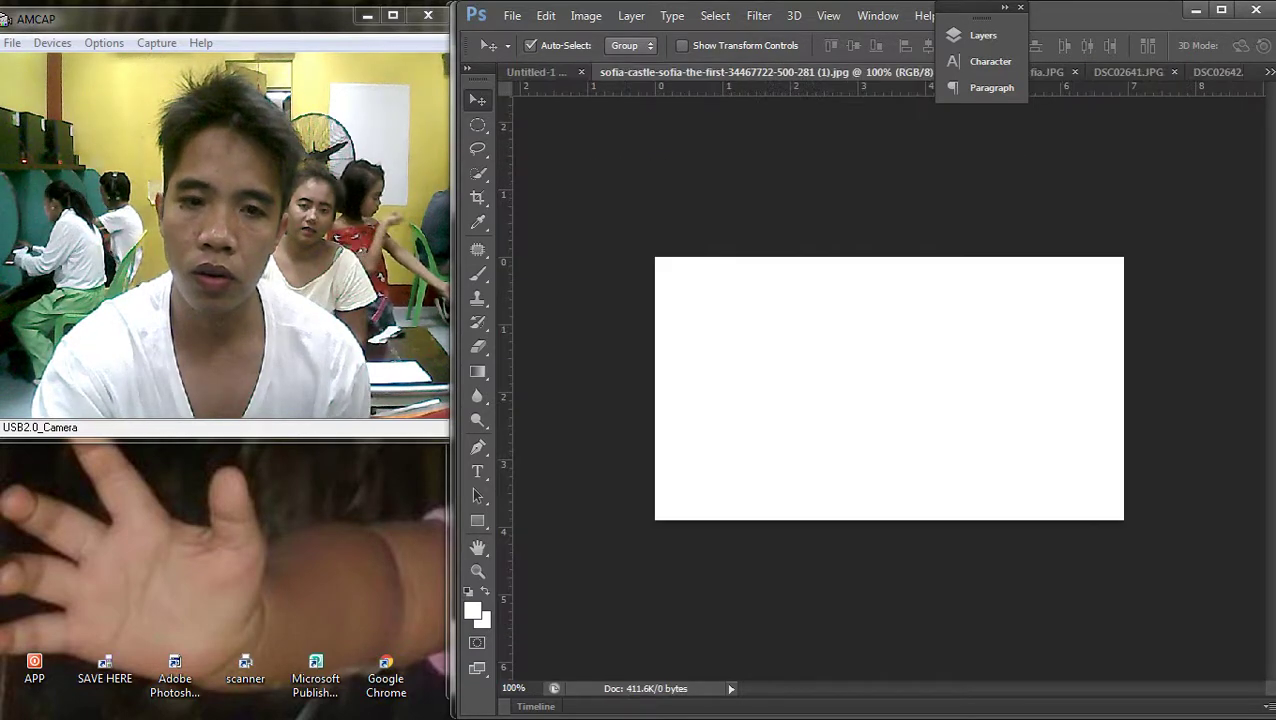
{"action": "left_click", "coordinate": [1269, 72]}
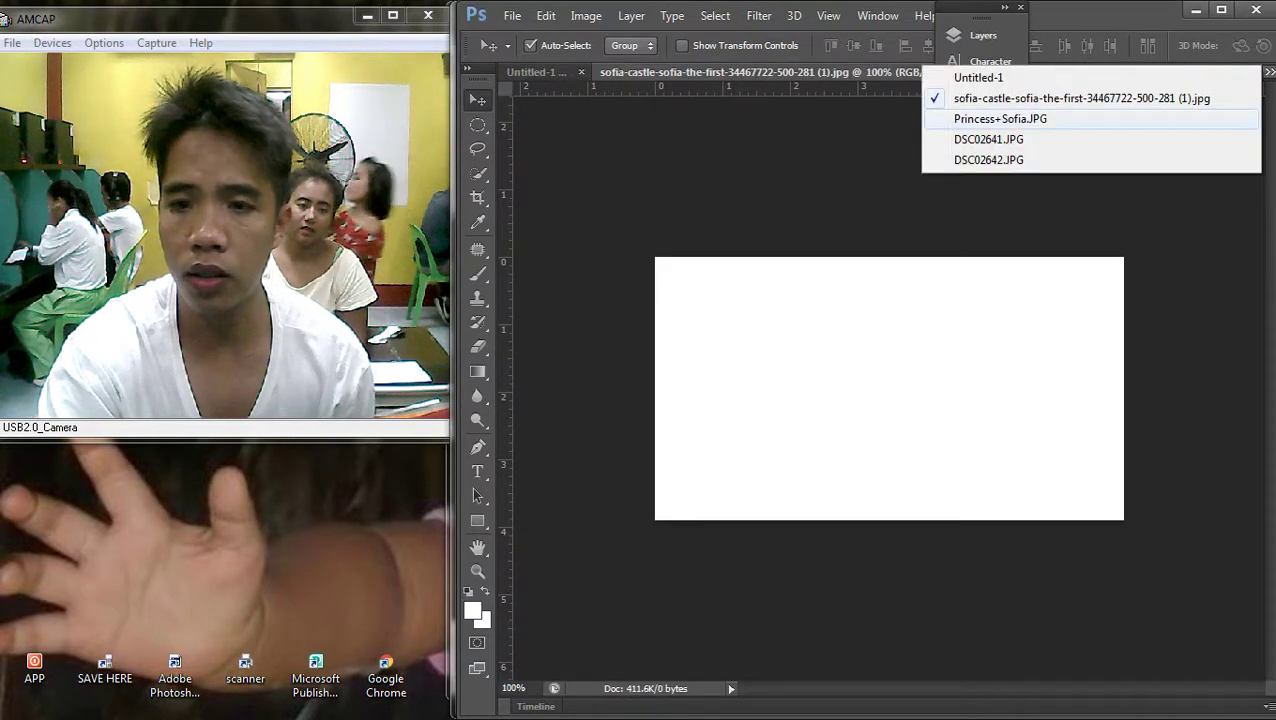
{"action": "left_click", "coordinate": [978, 77]}
{"action": "left_click_drag", "start_coordinate": [930, 89], "coordinate": [838, 245]}
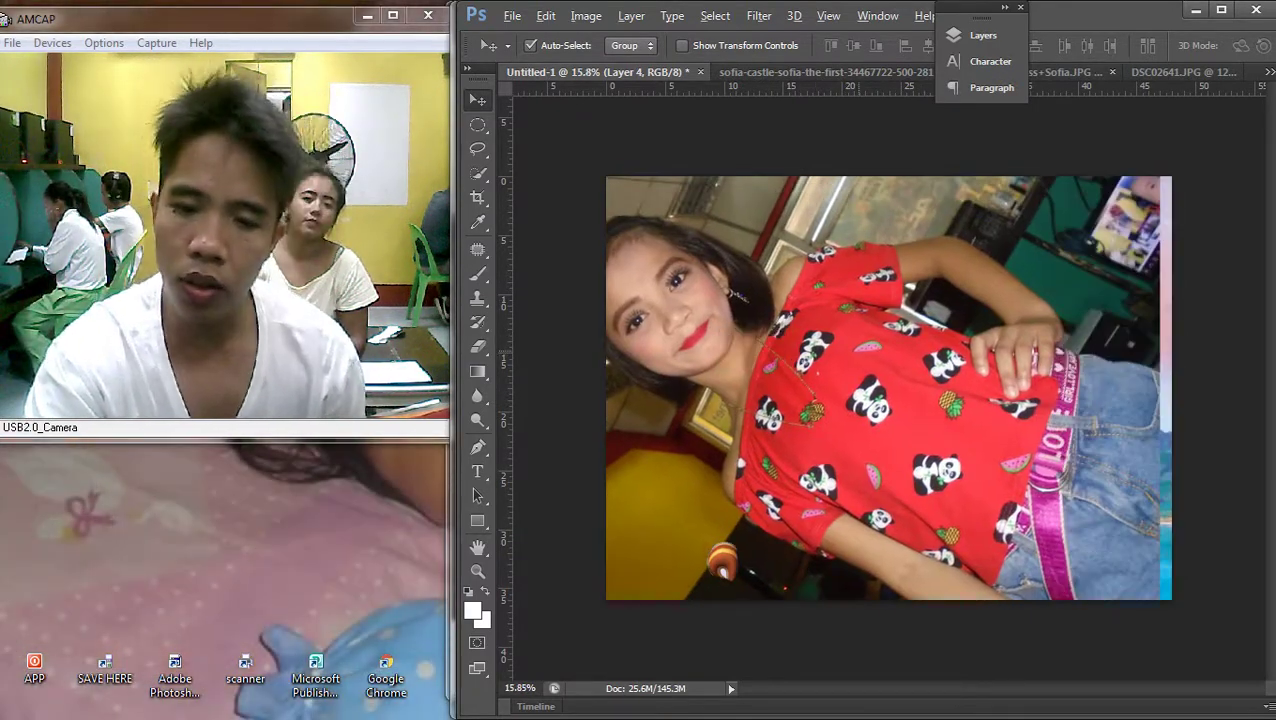
Rotate the pasted photo, shrink it to about 42% and move it over the castle
{"action": "key", "text": "ctrl+minus"}
{"action": "key", "text": "ctrl+t"}
{"action": "left_click_drag", "start_coordinate": [1070, 440], "coordinate": [1030, 492]}
{"action": "left_click_drag", "start_coordinate": [580, 282], "coordinate": [857, 360]}
{"action": "left_click_drag", "start_coordinate": [1012, 378], "coordinate": [880, 412]}
{"action": "left_click_drag", "start_coordinate": [976, 311], "coordinate": [1002, 370]}
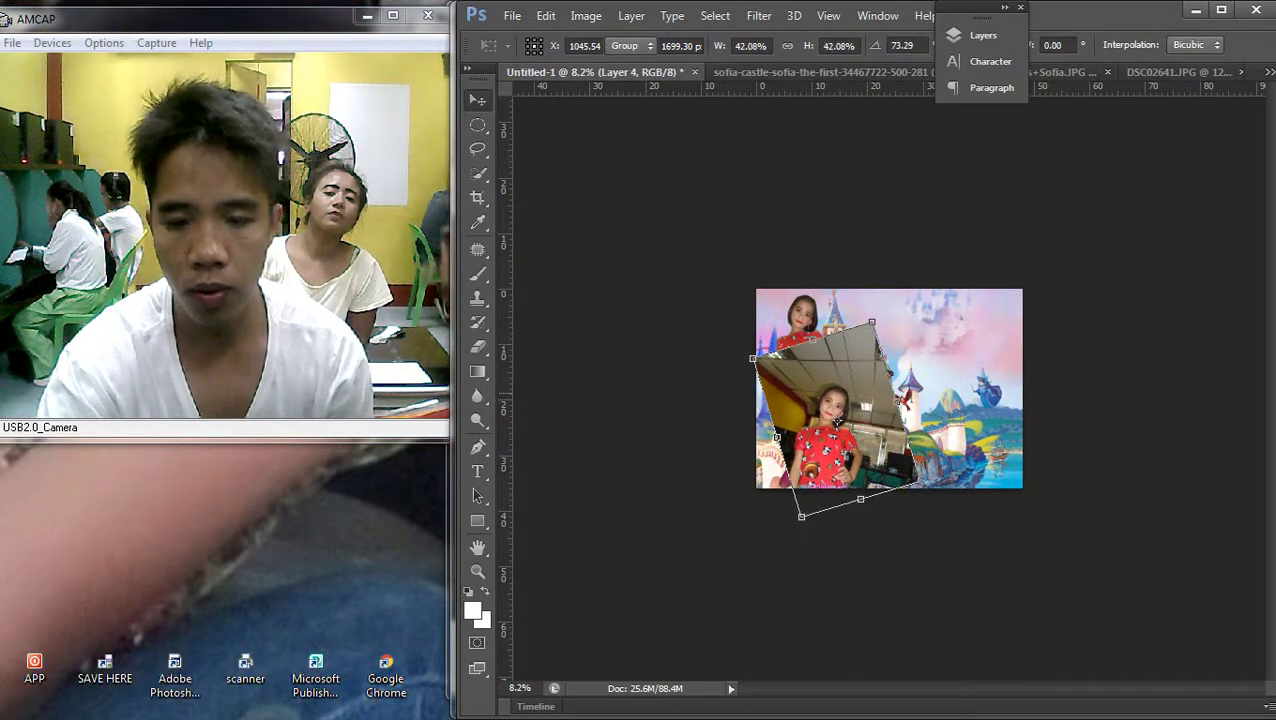
{"action": "key", "text": "Return"}
{"action": "scroll", "coordinate": [889, 388], "scroll_direction": "up", "scroll_amount": 3}
{"action": "left_click_drag", "start_coordinate": [770, 400], "coordinate": [880, 295]}
{"action": "scroll", "coordinate": [880, 300], "scroll_direction": "up", "scroll_amount": 2}
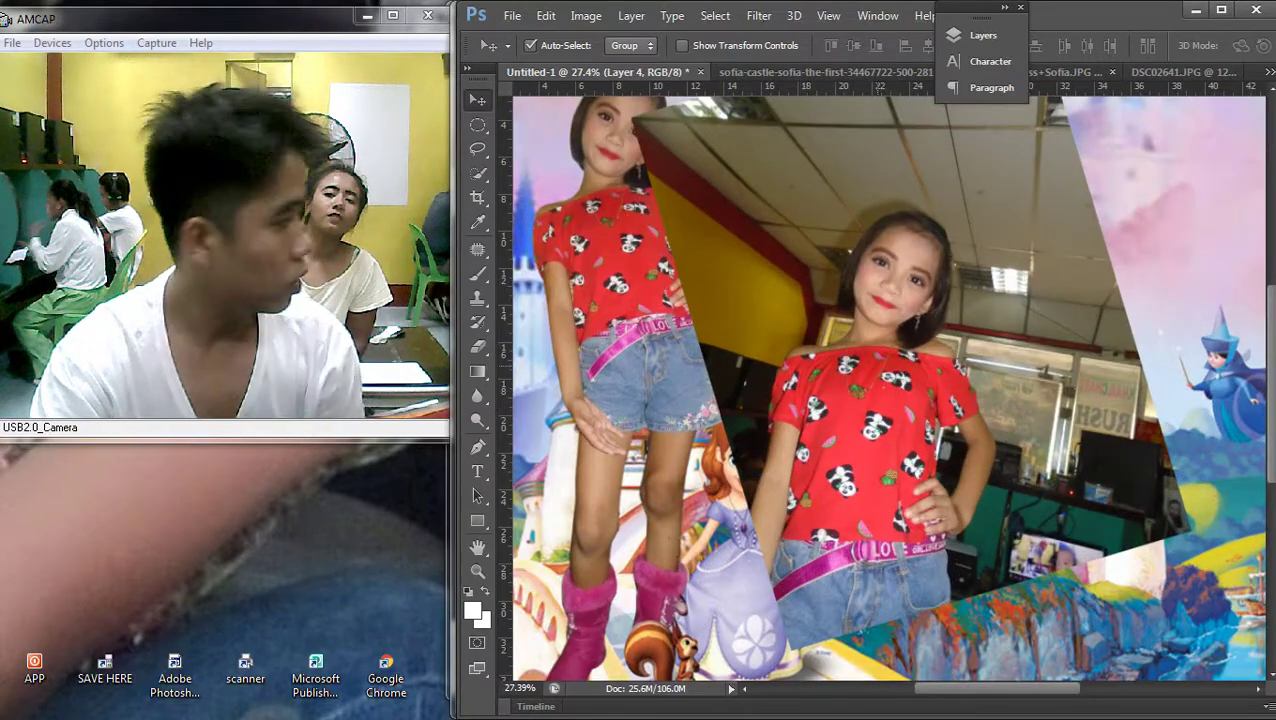
{"action": "scroll", "coordinate": [889, 388], "scroll_direction": "down", "scroll_amount": 2}
Undo the rotation and rescale the photo to 53%, placing it over the castle's centre
{"action": "key", "text": "ctrl+alt+z"}
{"action": "key", "text": "ctrl+alt+z"}
{"action": "key", "text": "ctrl+alt+z"}
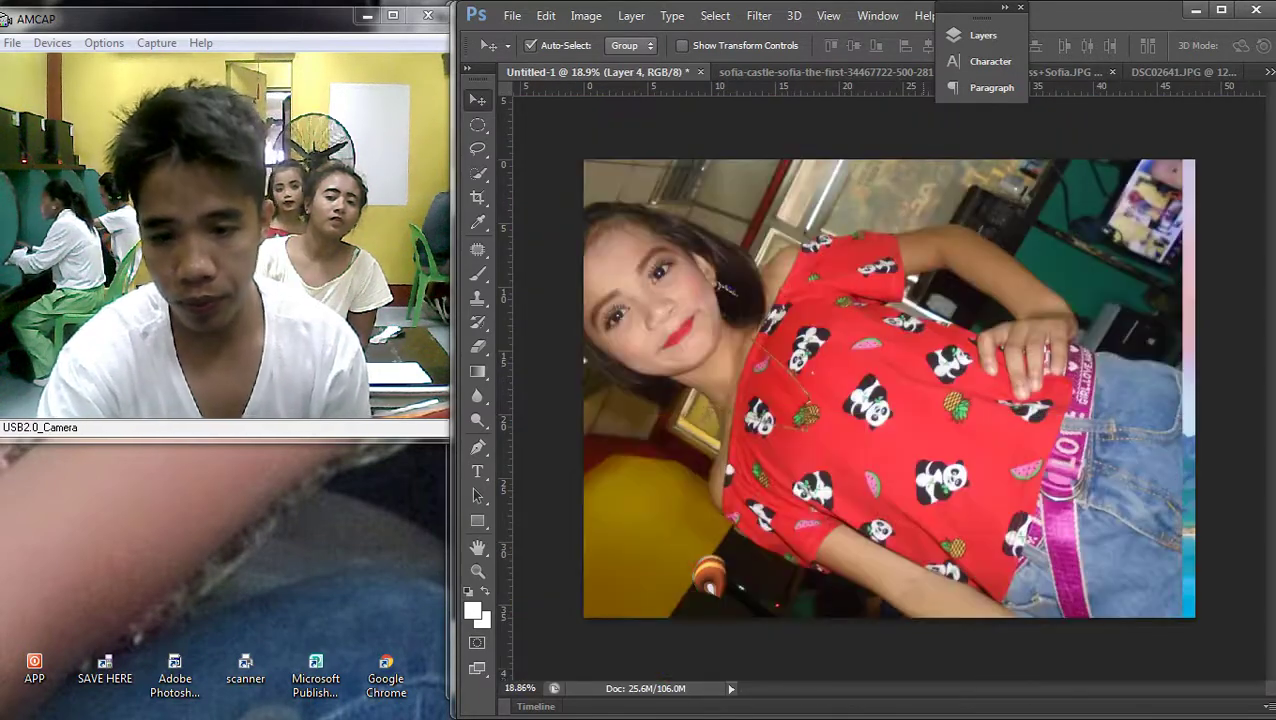
{"action": "scroll", "coordinate": [889, 388], "scroll_direction": "down", "scroll_amount": 2}
{"action": "key", "text": "ctrl+t"}
{"action": "left_click_drag", "start_coordinate": [586, 176], "coordinate": [796, 333]}
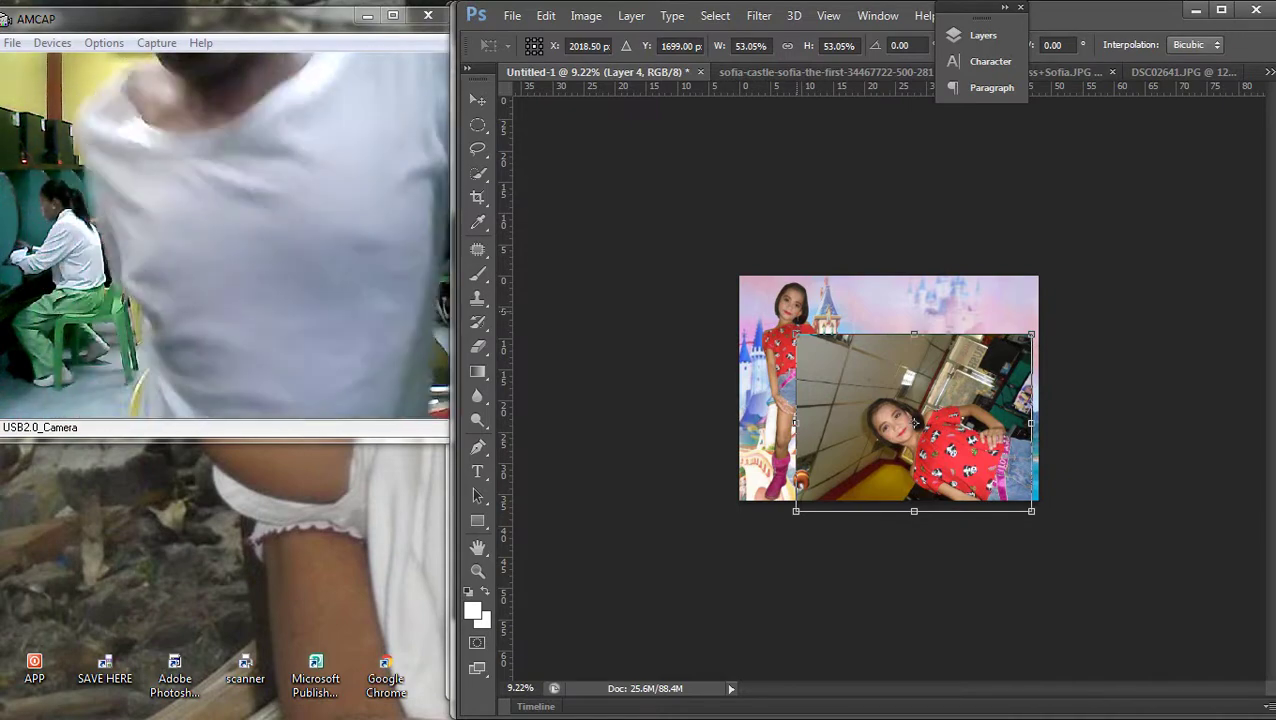
{"action": "scroll", "coordinate": [914, 424], "scroll_direction": "up", "scroll_amount": 1}
{"action": "left_click_drag", "start_coordinate": [916, 432], "coordinate": [877, 393]}
{"action": "key", "text": "Return"}
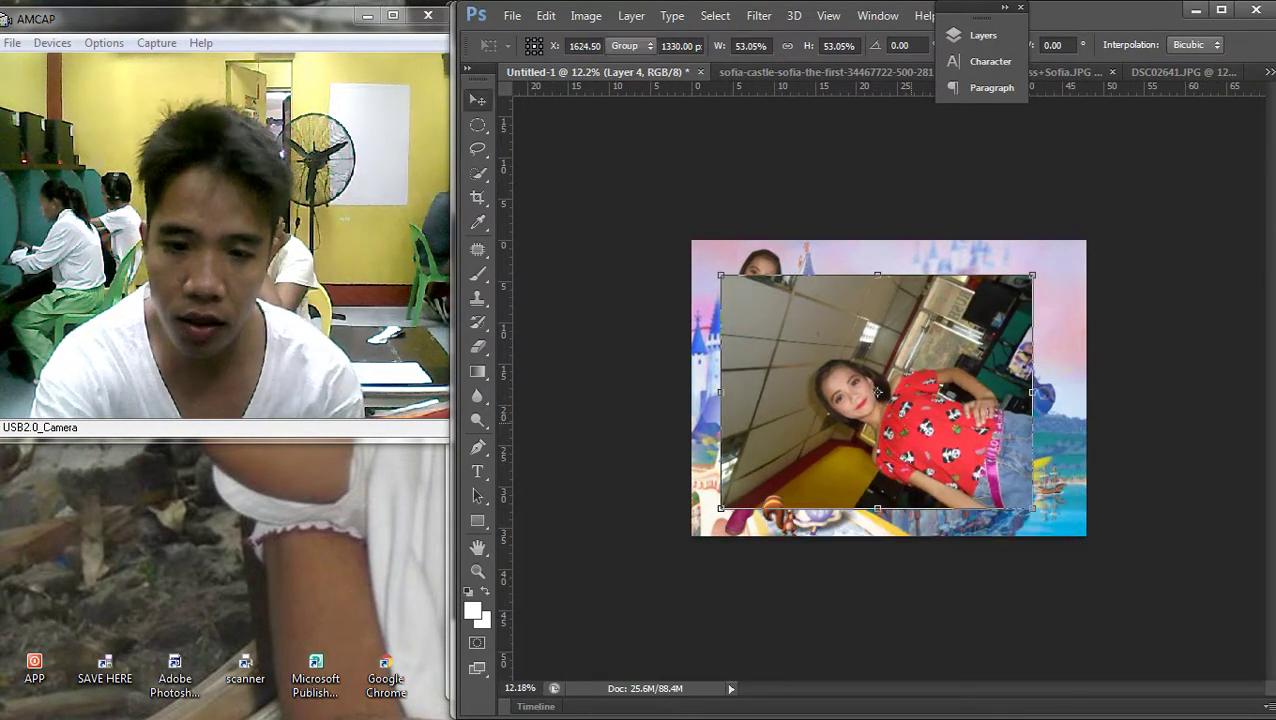
Trace a pen outline along the second girl's arm and up her shirt's side
{"action": "key", "text": "p"}
{"action": "scroll", "coordinate": [900, 420], "scroll_direction": "up", "scroll_amount": 5}
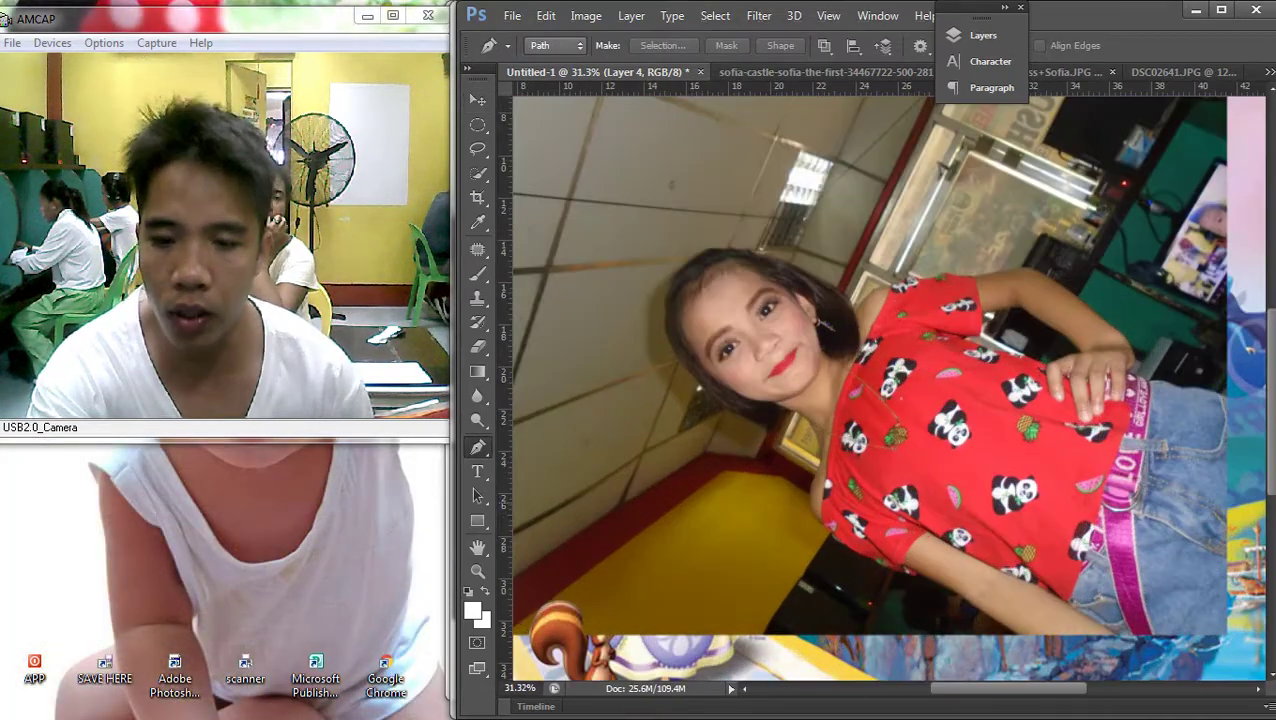
{"action": "scroll", "coordinate": [890, 290], "scroll_direction": "up", "scroll_amount": 2}
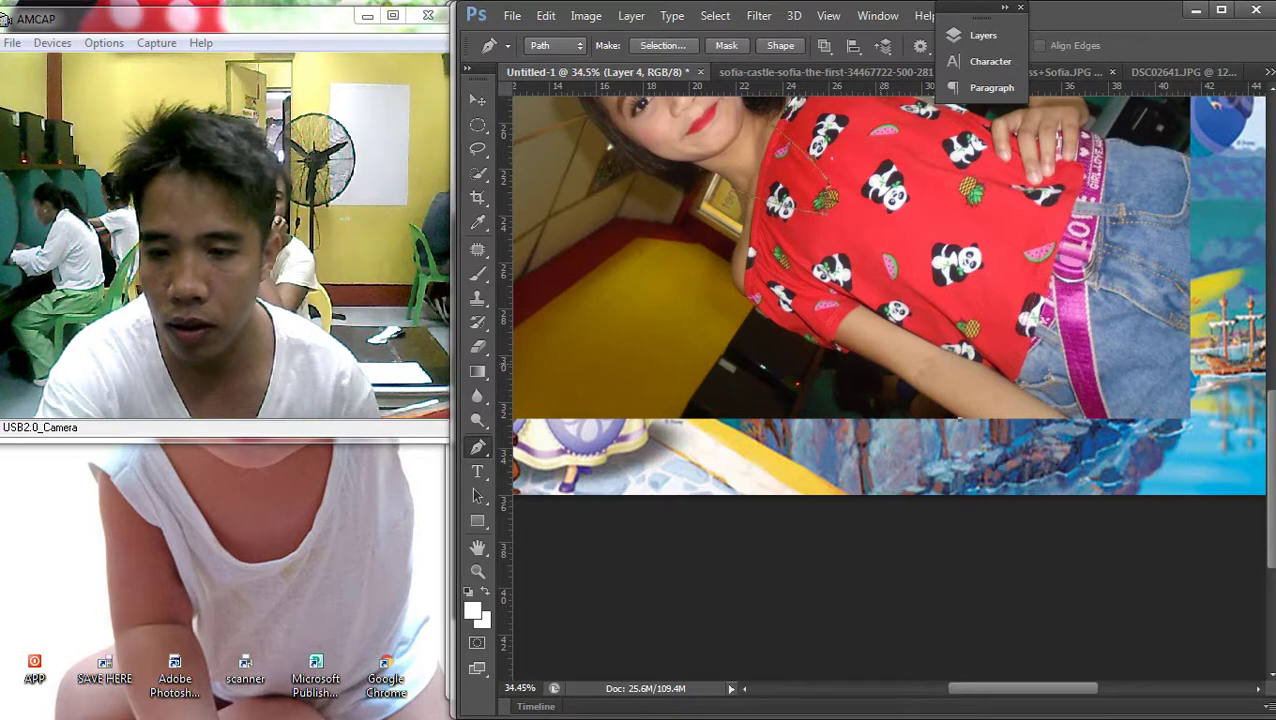
{"action": "scroll", "coordinate": [935, 392], "scroll_direction": "up", "scroll_amount": 2}
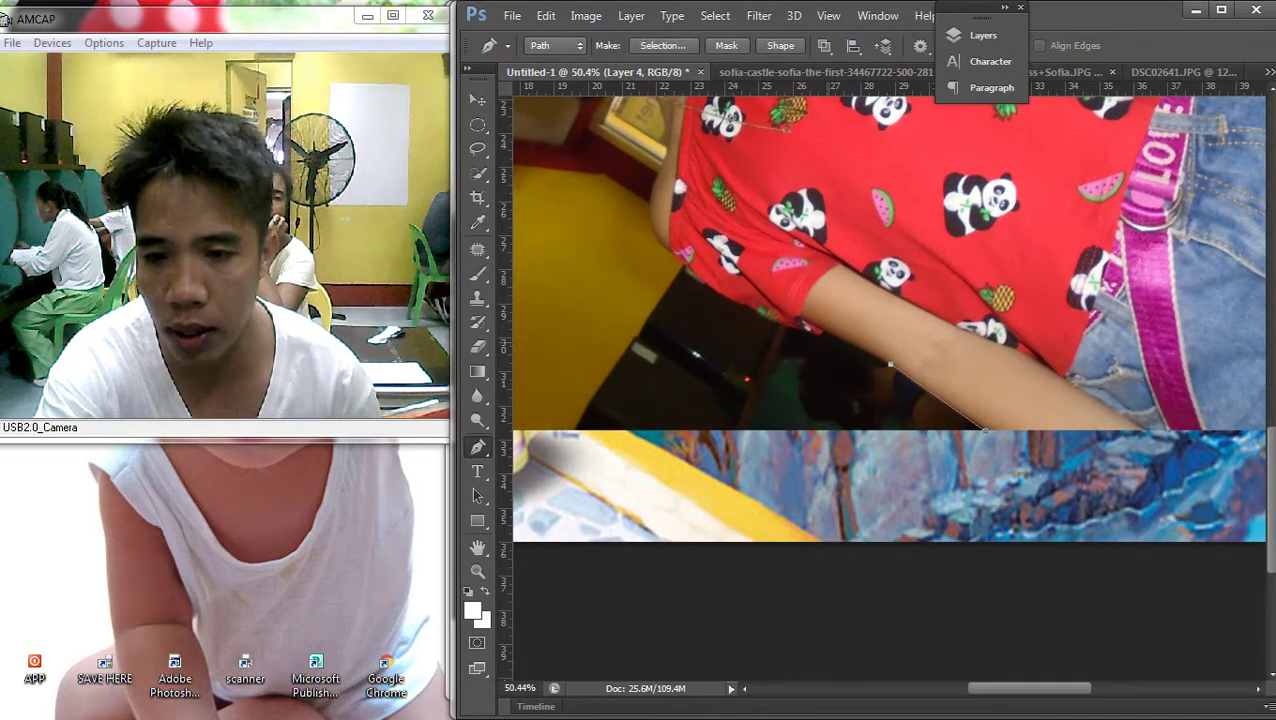
{"action": "left_click", "coordinate": [793, 330]}
{"action": "left_click", "coordinate": [757, 318]}
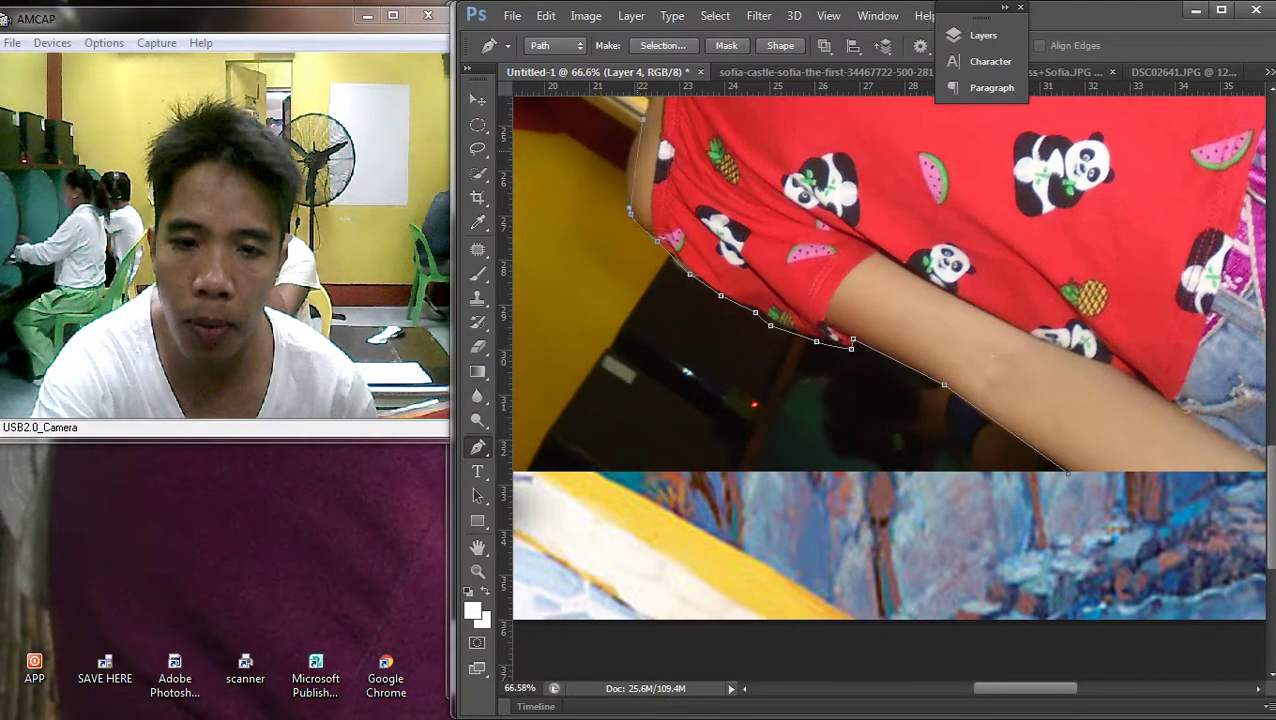
{"action": "scroll", "coordinate": [890, 380], "scroll_direction": "up", "scroll_amount": 5}
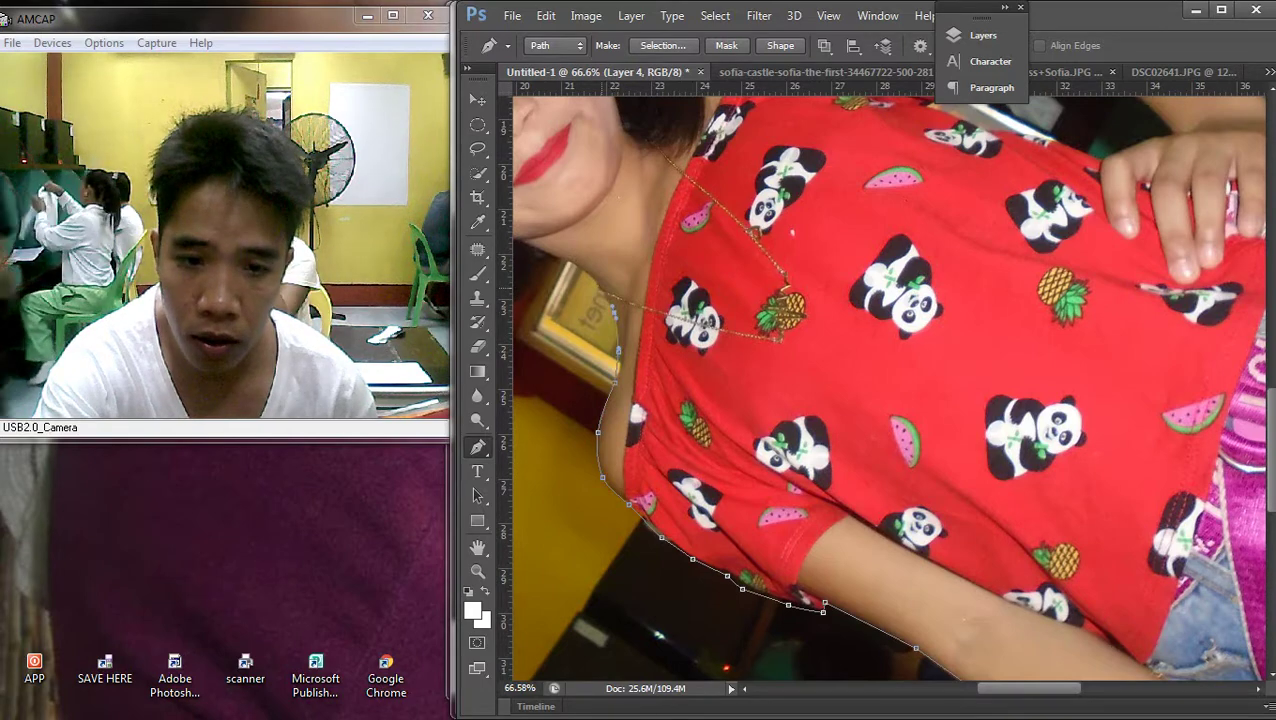
{"action": "scroll", "coordinate": [890, 380], "scroll_direction": "up", "scroll_amount": 2}
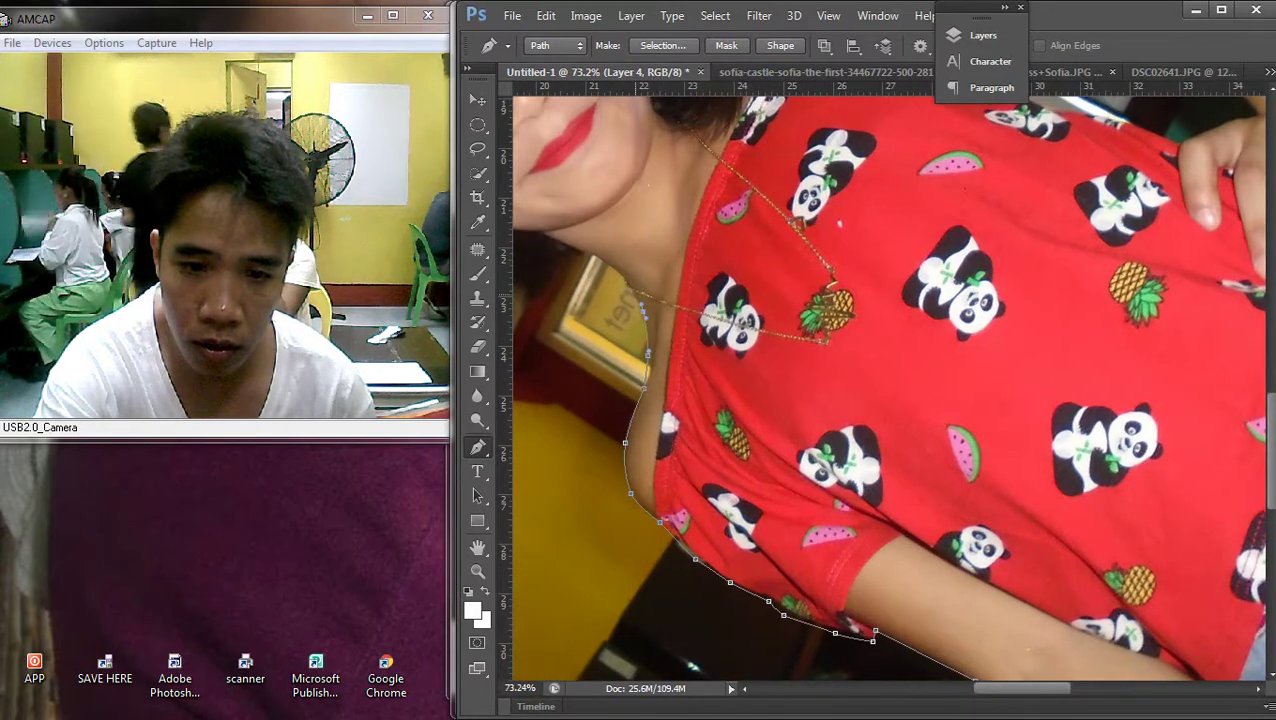
{"action": "left_click_drag", "start_coordinate": [620, 272], "coordinate": [594, 257]}
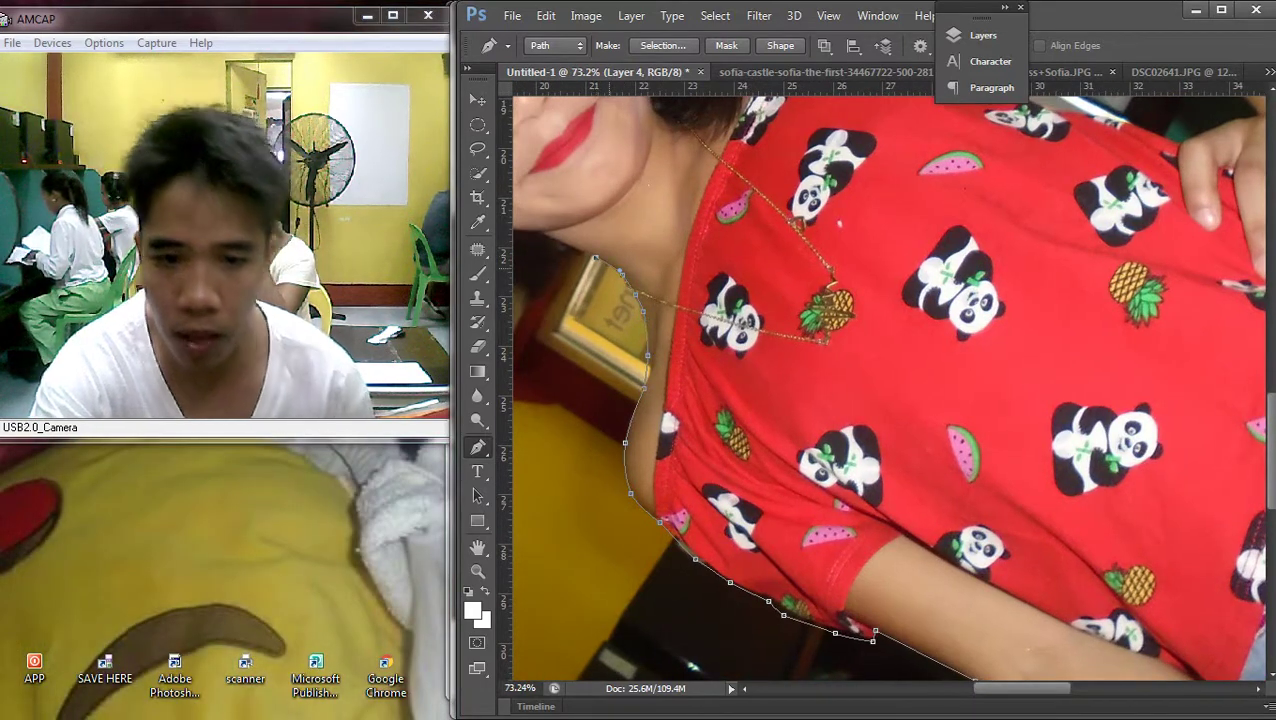
{"action": "scroll", "coordinate": [890, 380], "scroll_direction": "up", "scroll_amount": 3}
{"action": "scroll", "coordinate": [890, 380], "scroll_direction": "up", "scroll_amount": 2}
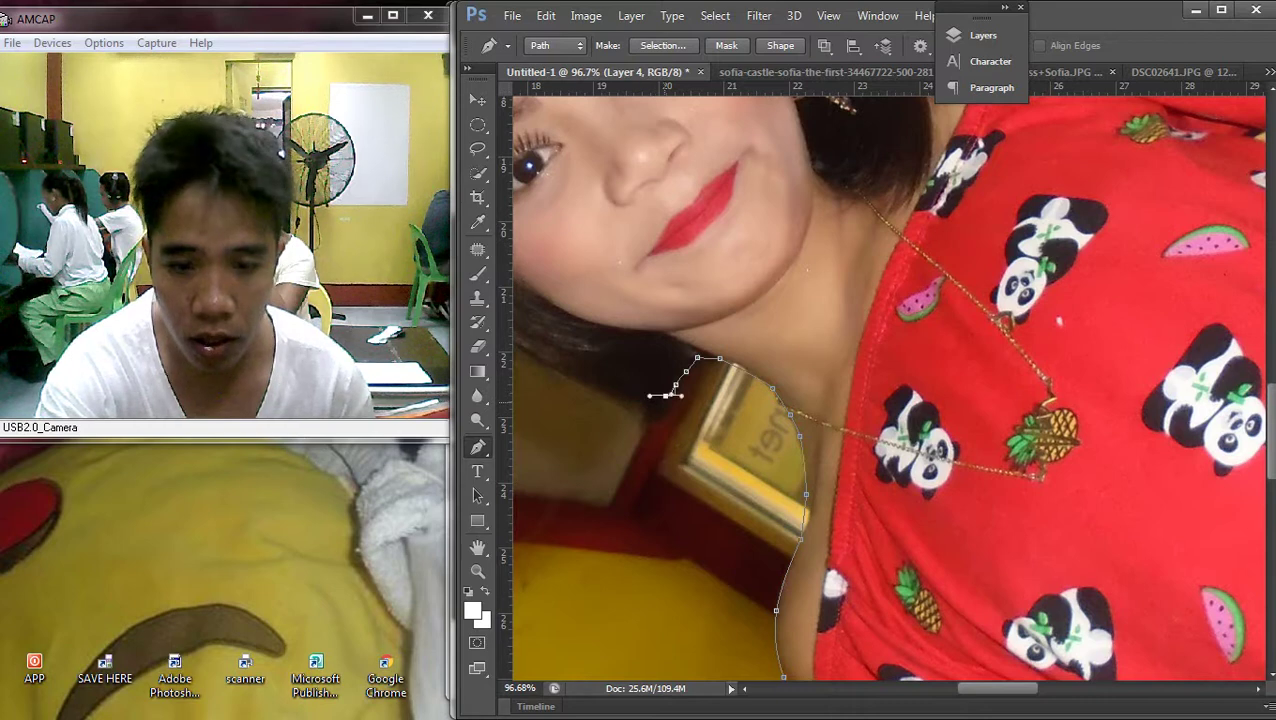
Continue the outline around her hair and shirt top, then load it as a selection
{"action": "mouse_move", "coordinate": [1272, 400]}
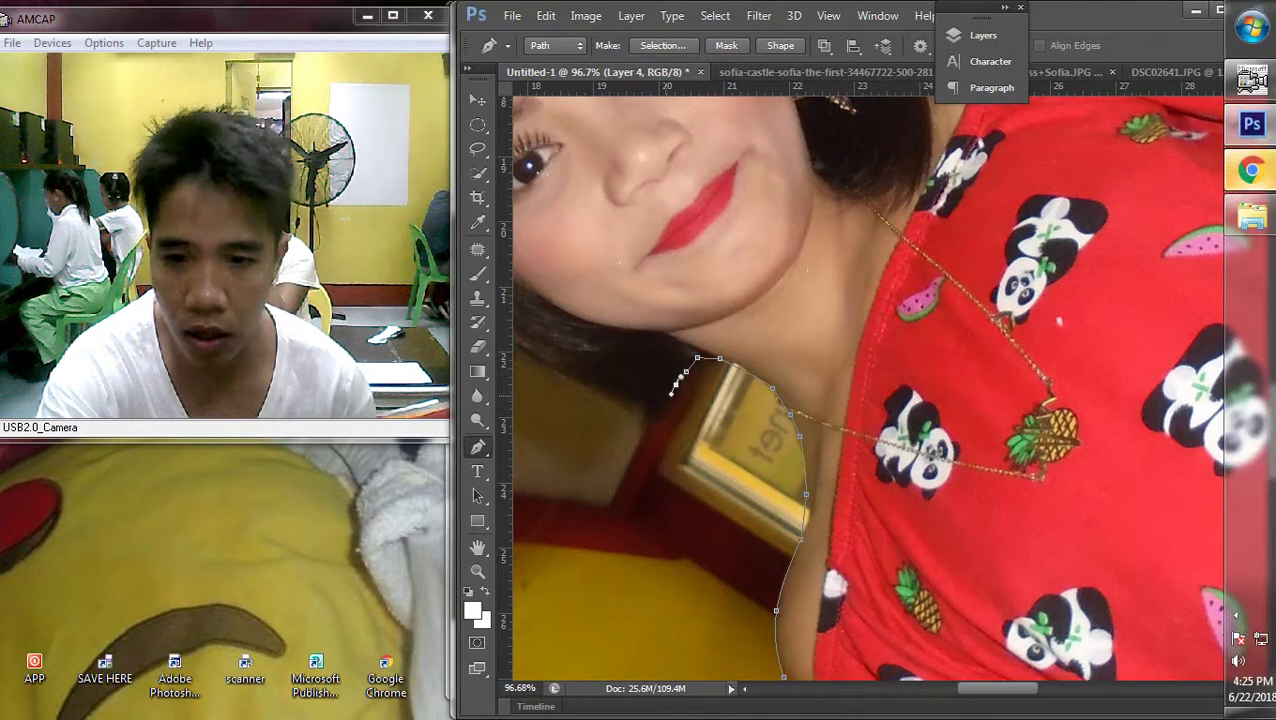
{"action": "left_click", "coordinate": [626, 396]}
{"action": "left_click", "coordinate": [560, 371]}
{"action": "left_click_drag", "start_coordinate": [560, 371], "coordinate": [893, 561]}
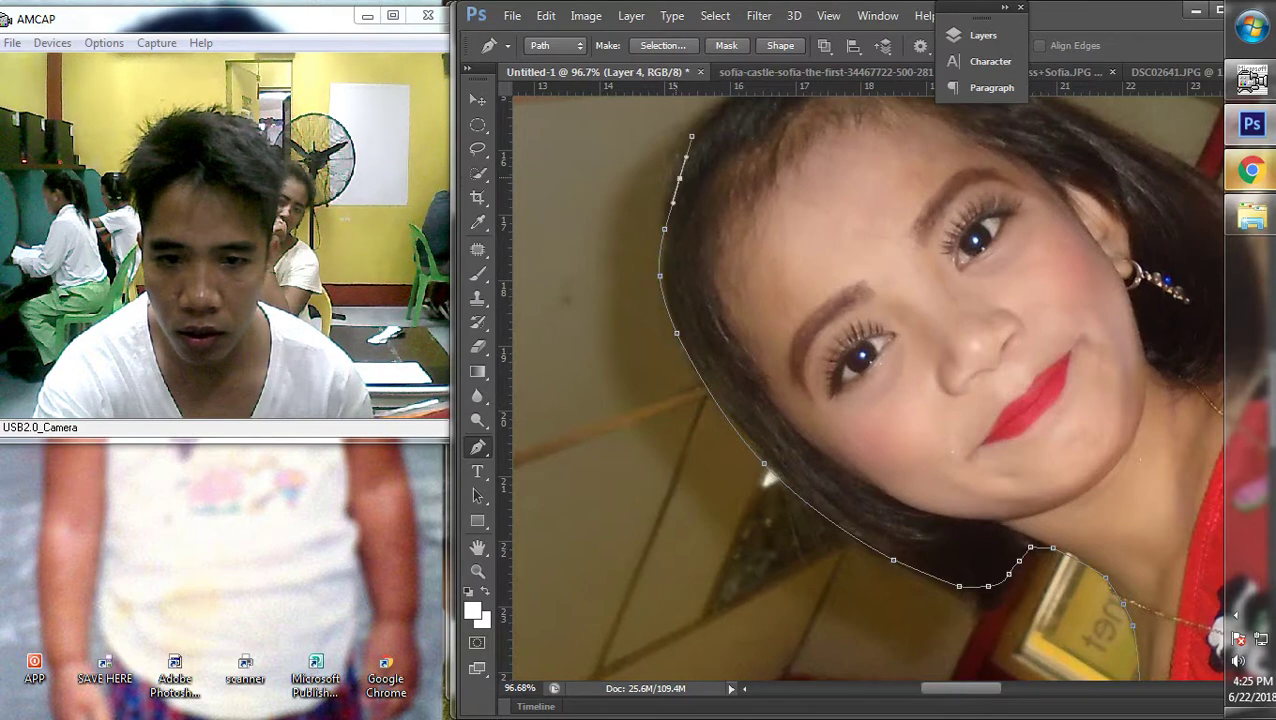
{"action": "scroll", "coordinate": [866, 380], "scroll_direction": "down", "scroll_amount": 2}
{"action": "scroll", "coordinate": [866, 380], "scroll_direction": "up", "scroll_amount": 3}
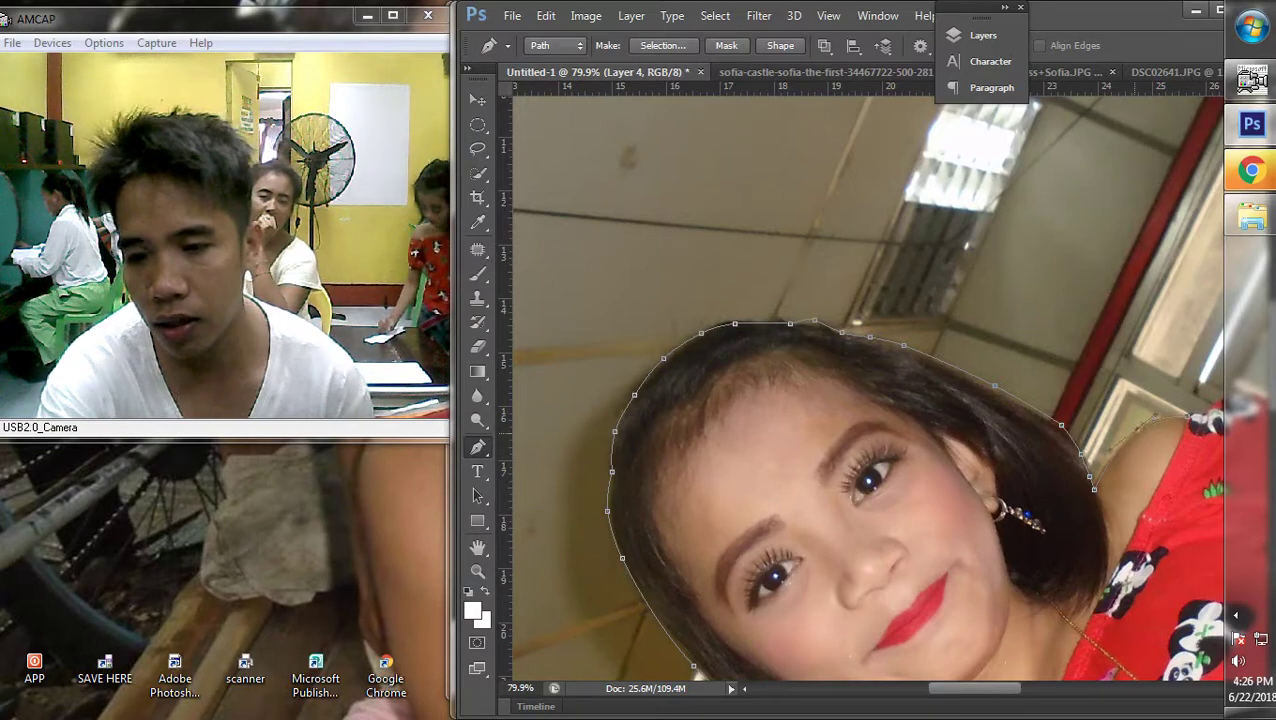
{"action": "scroll", "coordinate": [868, 387], "scroll_direction": "right", "scroll_amount": 3}
{"action": "scroll", "coordinate": [868, 387], "scroll_direction": "down", "scroll_amount": 1}
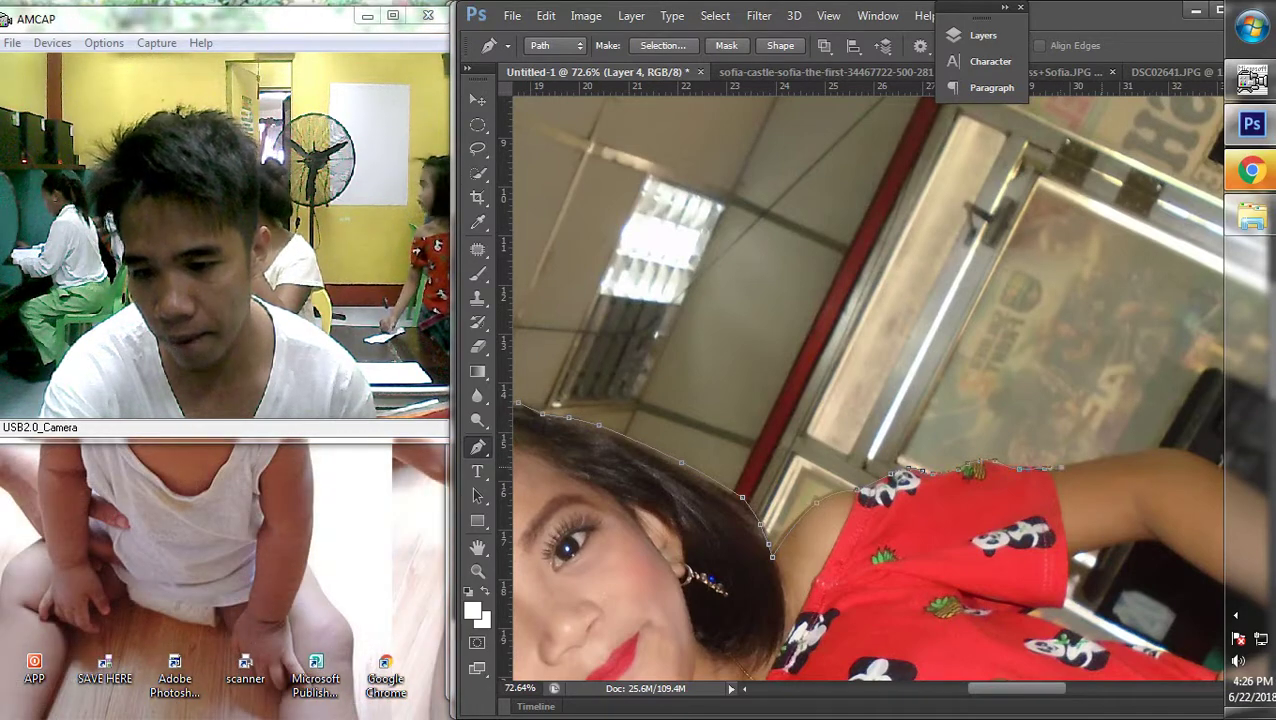
{"action": "scroll", "coordinate": [868, 387], "scroll_direction": "right", "scroll_amount": 3}
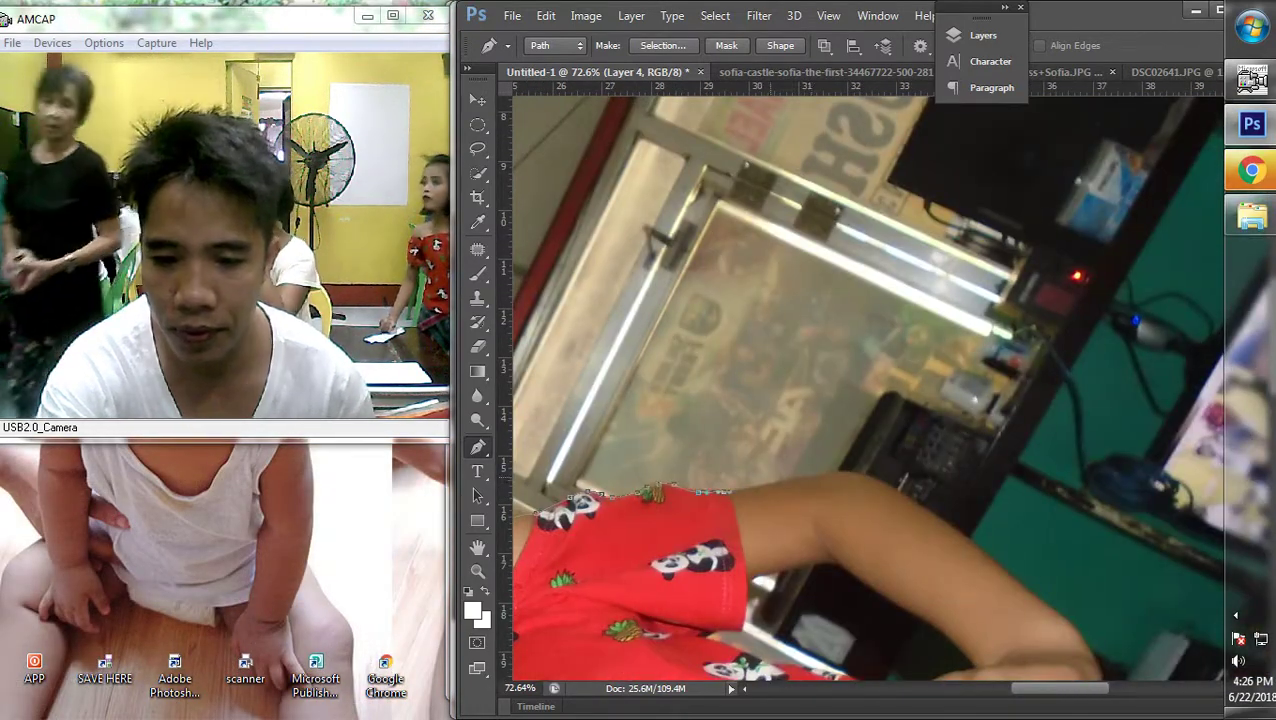
{"action": "left_click", "coordinate": [850, 476]}
{"action": "left_click", "coordinate": [875, 476]}
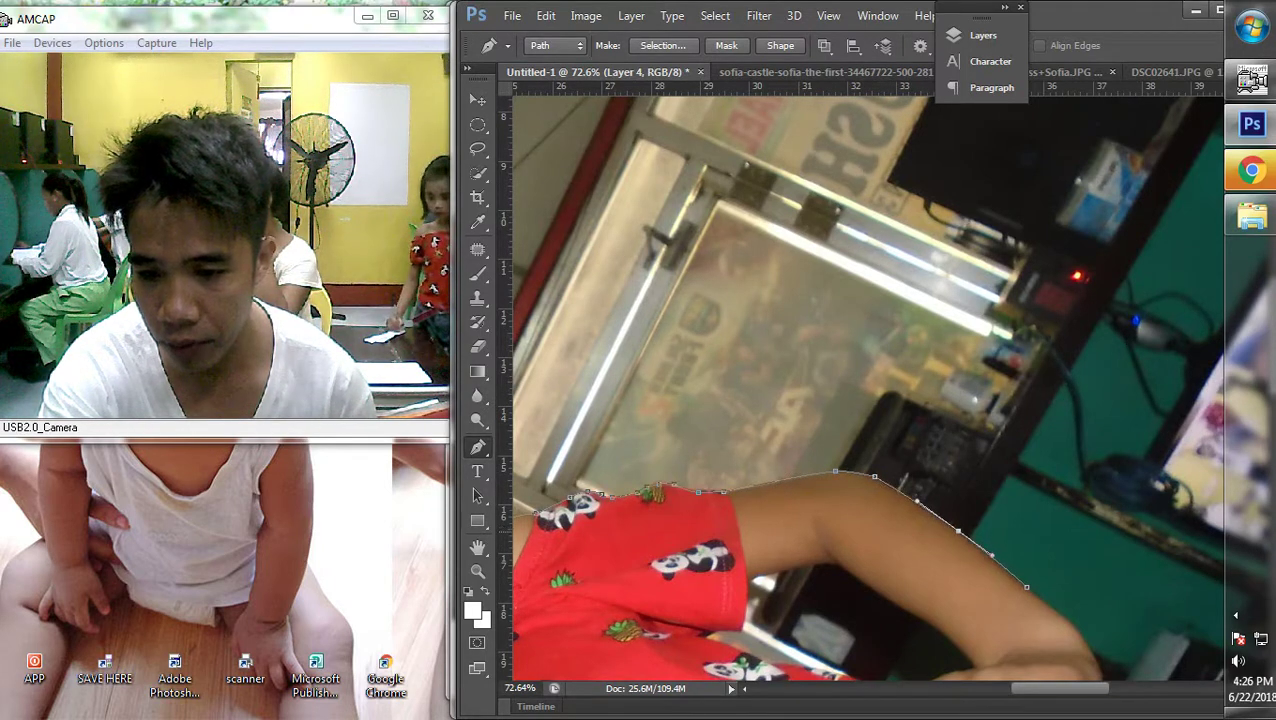
{"action": "scroll", "coordinate": [1026, 587], "scroll_direction": "down", "scroll_amount": 5}
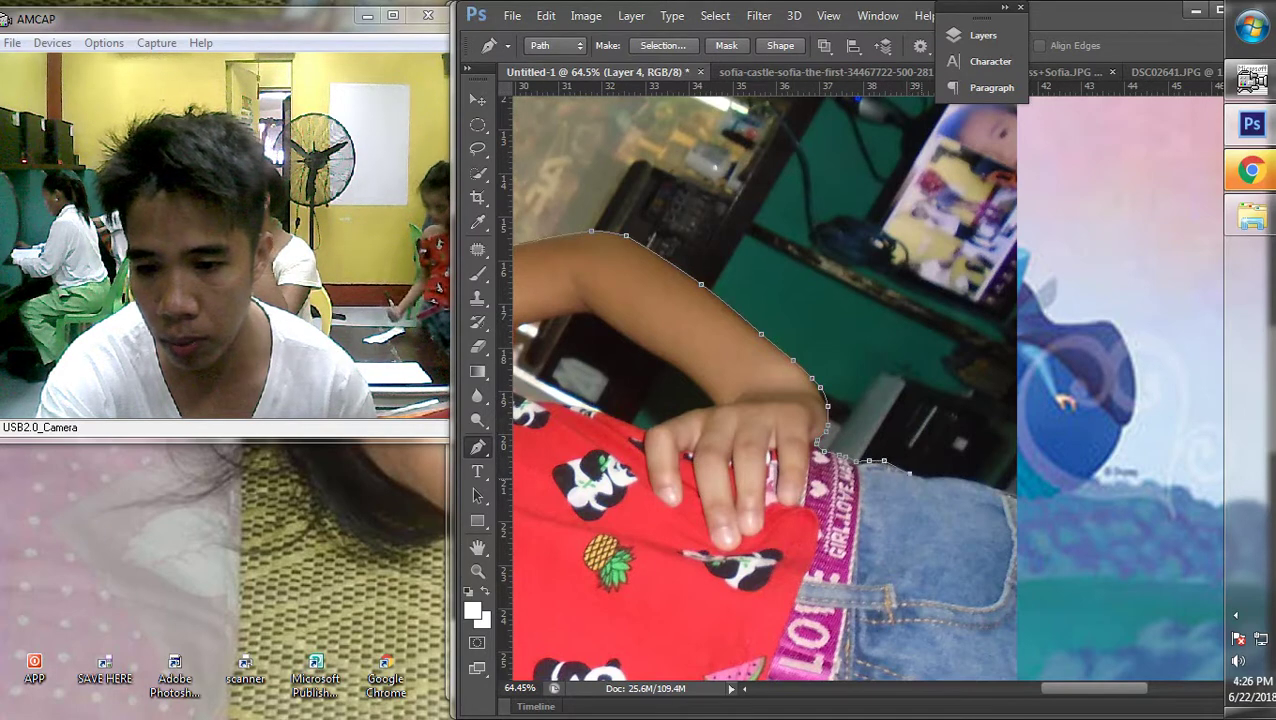
{"action": "key", "text": "ctrl+Return"}
{"action": "scroll", "coordinate": [866, 386], "scroll_direction": "down", "scroll_amount": 6}
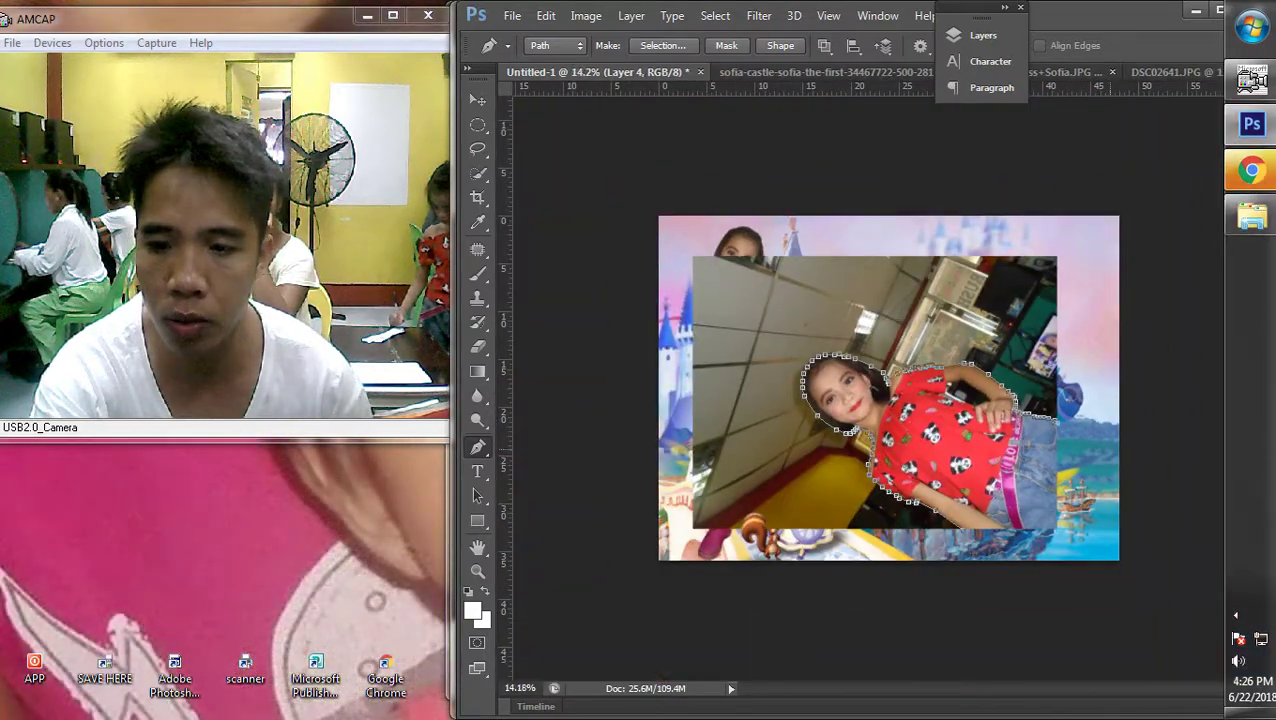
Trace a loose pen outline around the room background surrounding the girl
{"action": "left_click", "coordinate": [1079, 259]}
{"action": "left_click", "coordinate": [1110, 354]}
{"action": "left_click", "coordinate": [1119, 421]}
{"action": "left_click", "coordinate": [660, 182]}
{"action": "left_click", "coordinate": [544, 180]}
{"action": "left_click", "coordinate": [545, 417]}
{"action": "left_click", "coordinate": [567, 495]}
{"action": "left_click", "coordinate": [613, 549]}
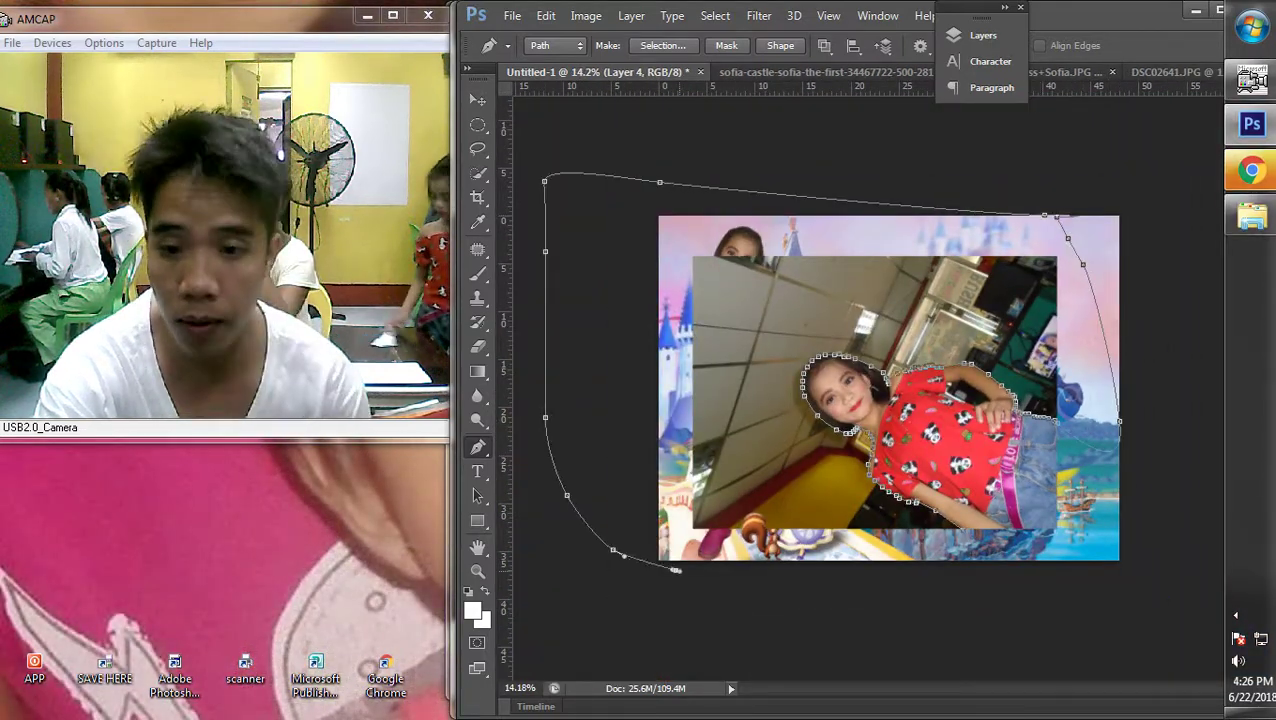
{"action": "left_click", "coordinate": [676, 570]}
{"action": "left_click", "coordinate": [804, 571]}
{"action": "left_click", "coordinate": [865, 568]}
Convert that outline into a selection and delete the room background
{"action": "right_click", "coordinate": [938, 254]}
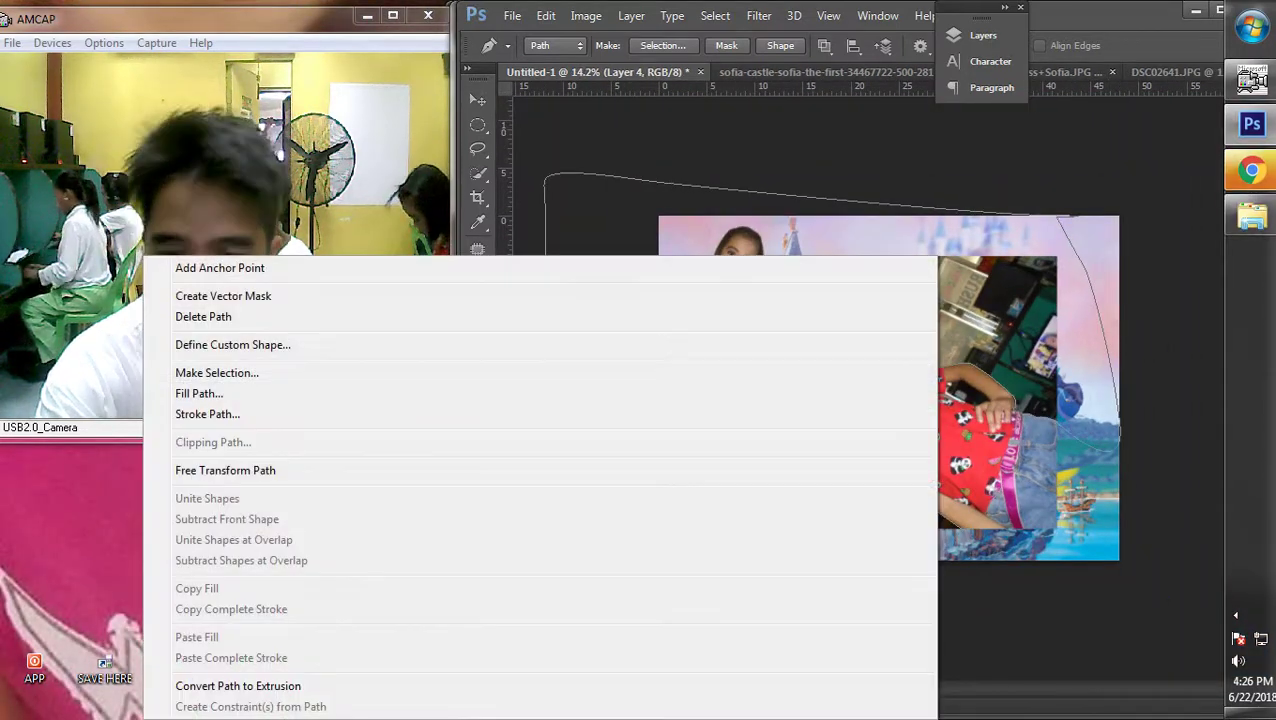
{"action": "left_click", "coordinate": [215, 371]}
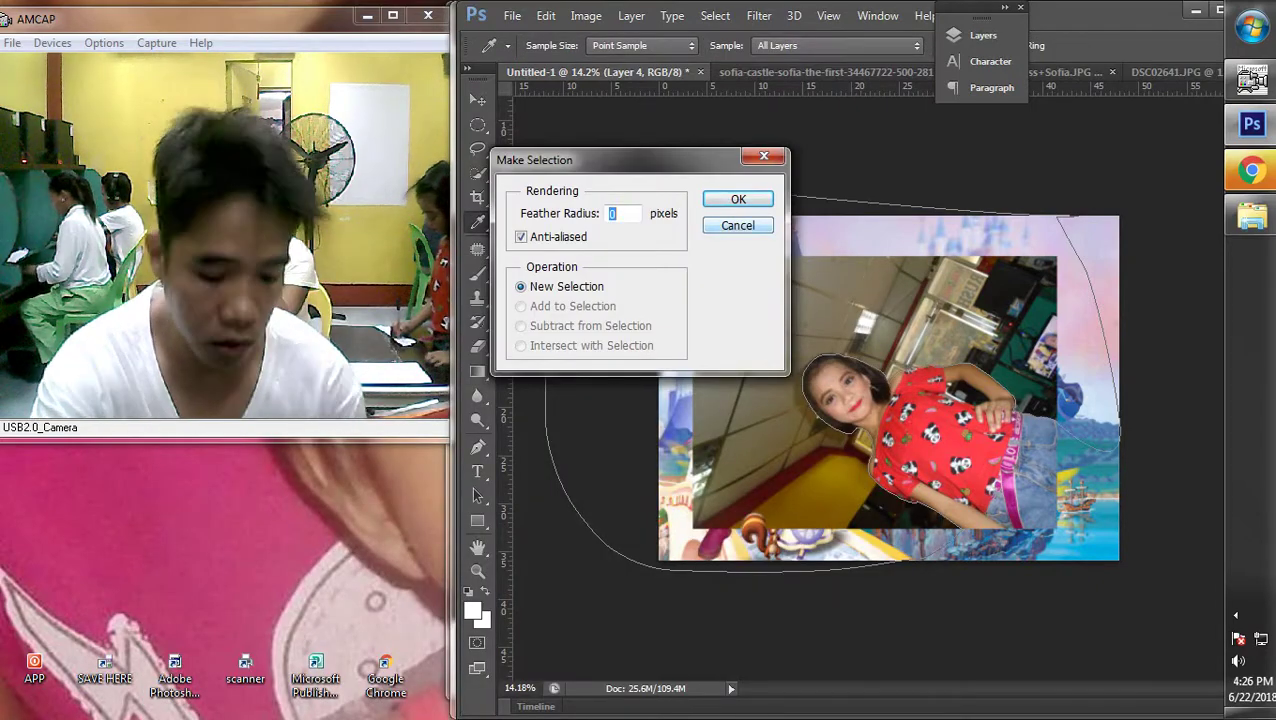
{"action": "key", "text": "Return"}
{"action": "key", "text": "Delete"}
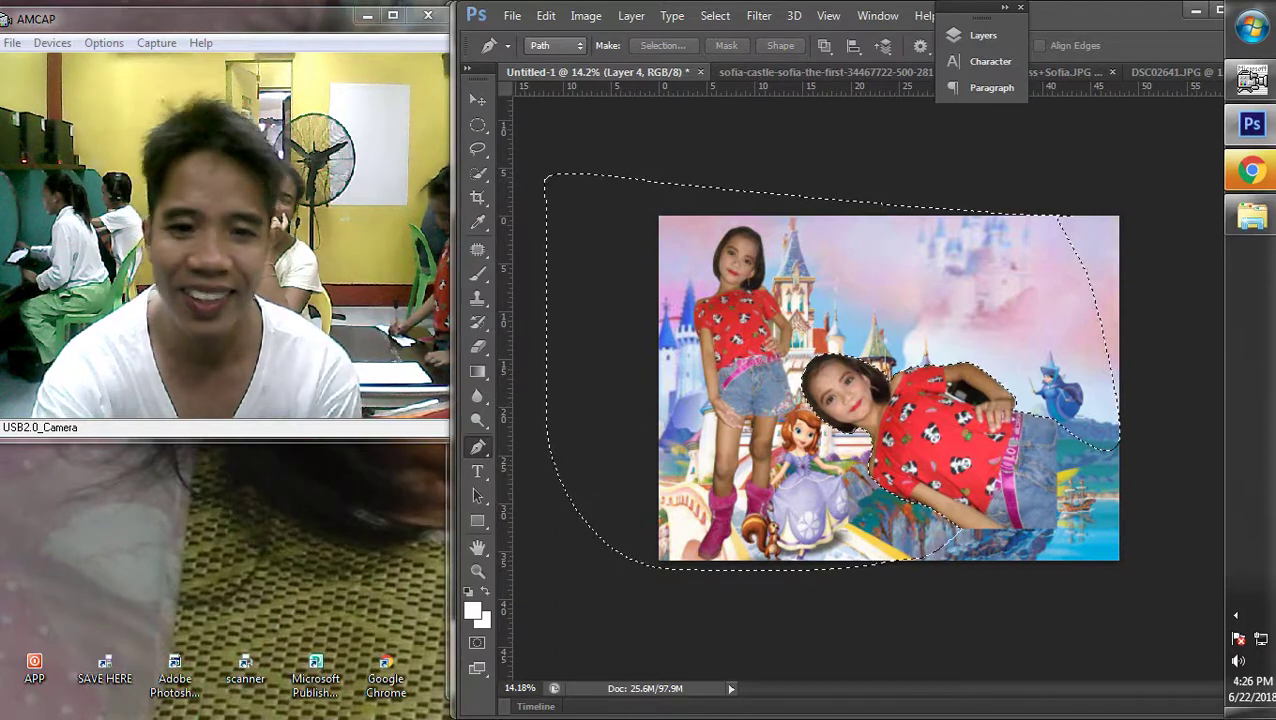
Deselect and return to the Pen tool, zoomed in on the bent-arm gap
{"action": "key", "text": "m"}
{"action": "right_click", "coordinate": [810, 256]}
{"action": "left_click", "coordinate": [840, 266]}
{"action": "scroll", "coordinate": [950, 420], "scroll_direction": "up", "scroll_amount": 5}
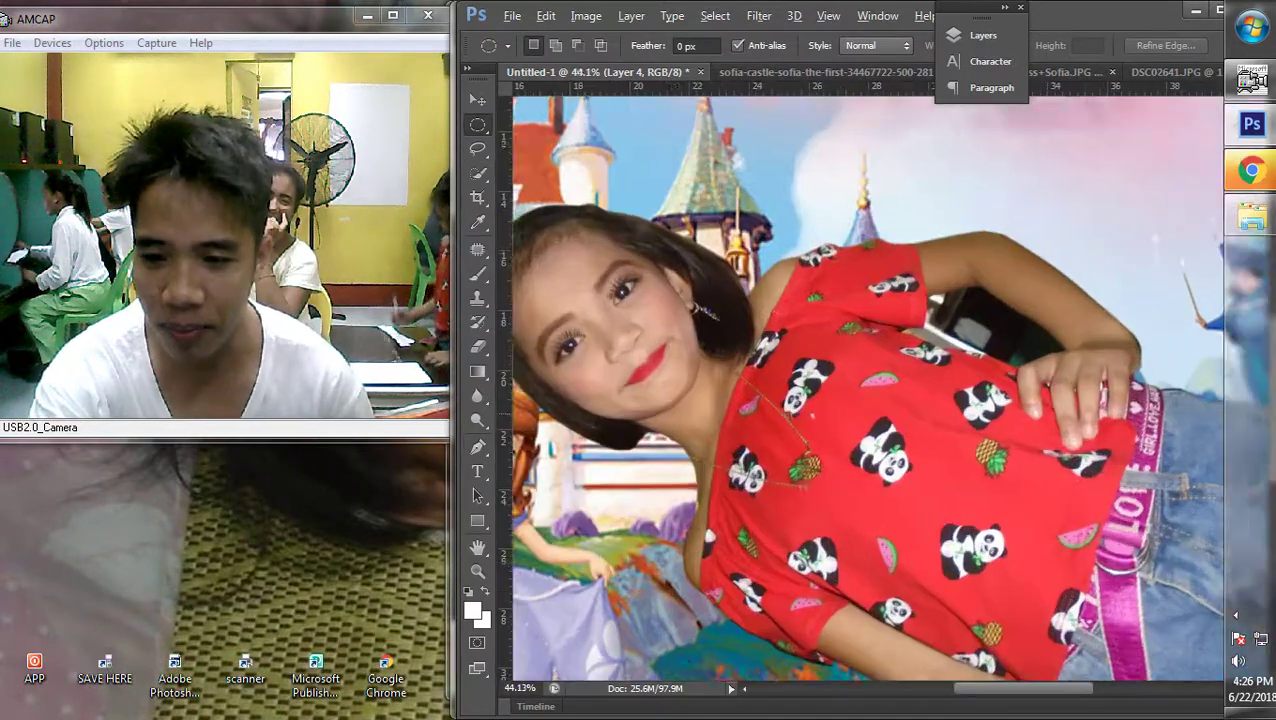
{"action": "key", "text": "p"}
{"action": "scroll", "coordinate": [868, 380], "scroll_direction": "right", "scroll_amount": 3}
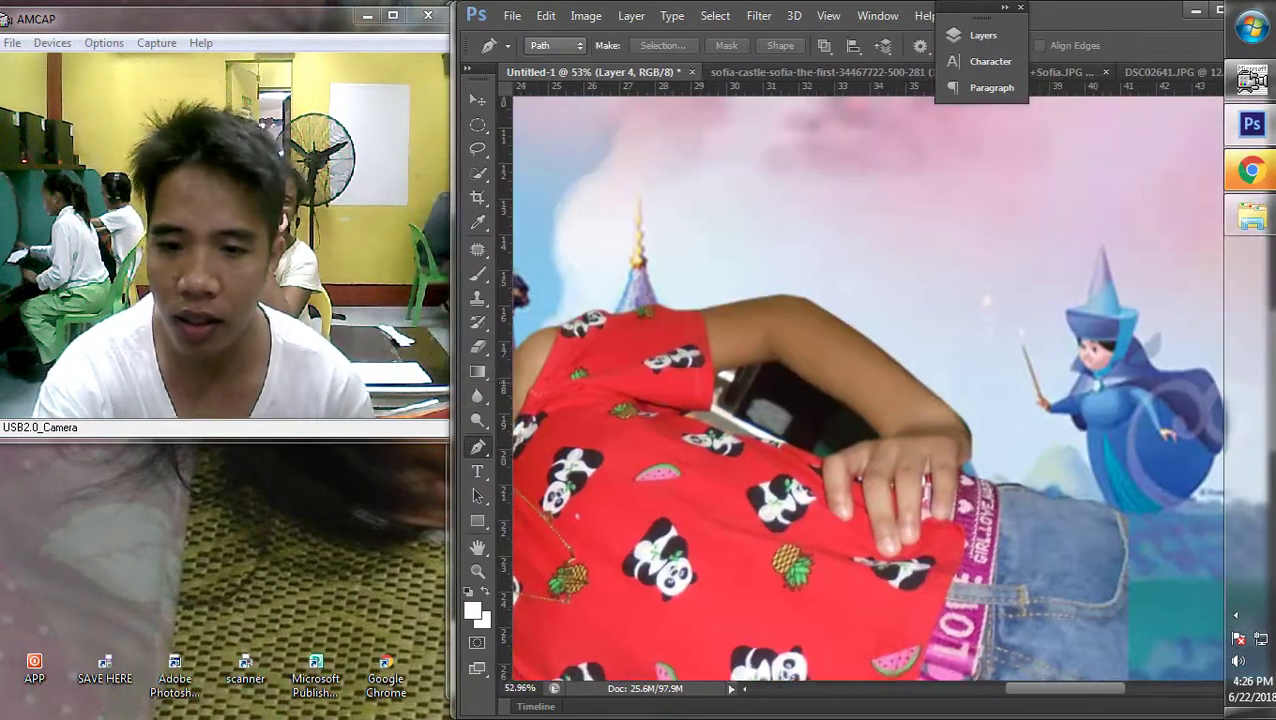
{"action": "scroll", "coordinate": [774, 390], "scroll_direction": "up", "scroll_amount": 5}
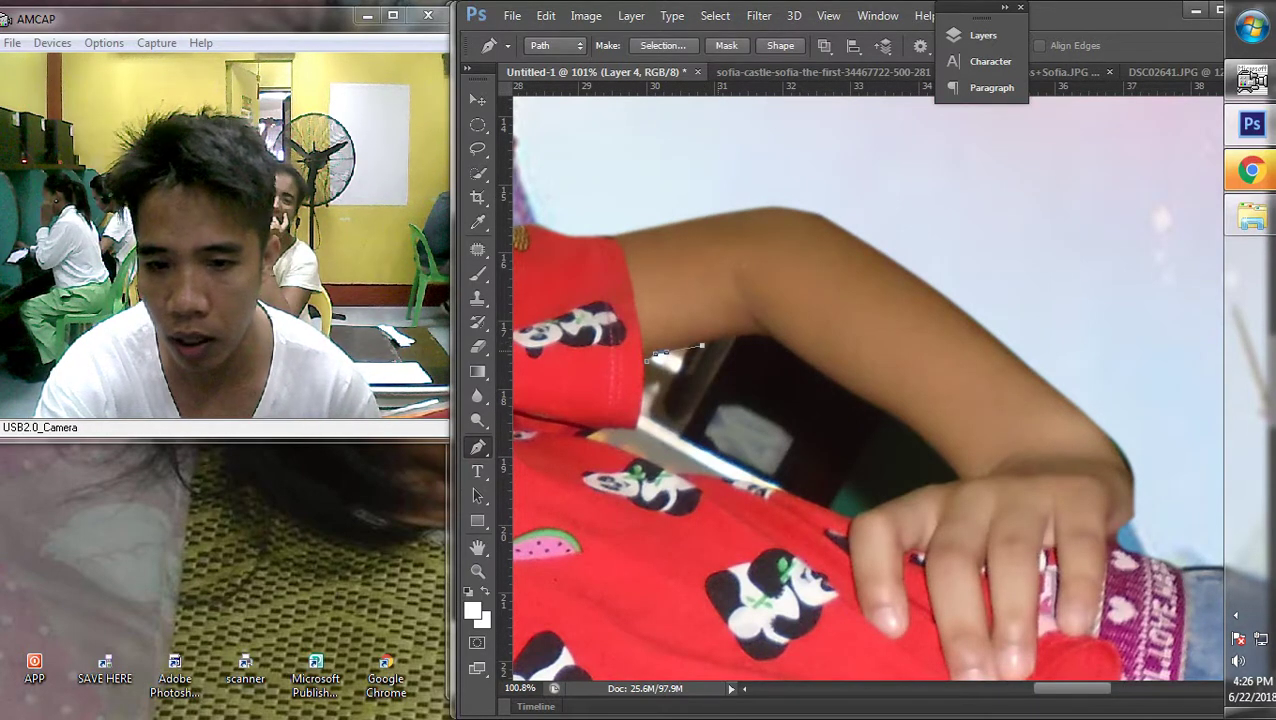
Trace a pen outline around the dark gap between the bent arm and body
{"action": "left_click", "coordinate": [731, 339]}
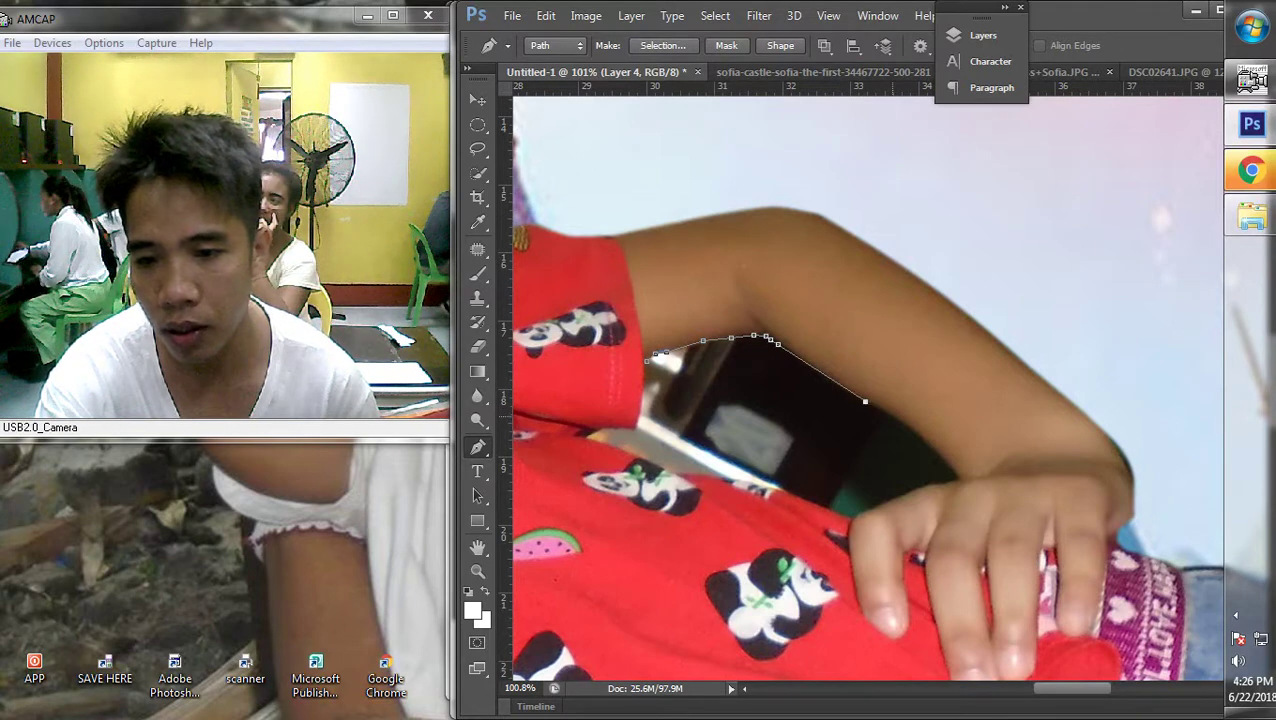
{"action": "left_click_drag", "start_coordinate": [901, 422], "coordinate": [916, 434]}
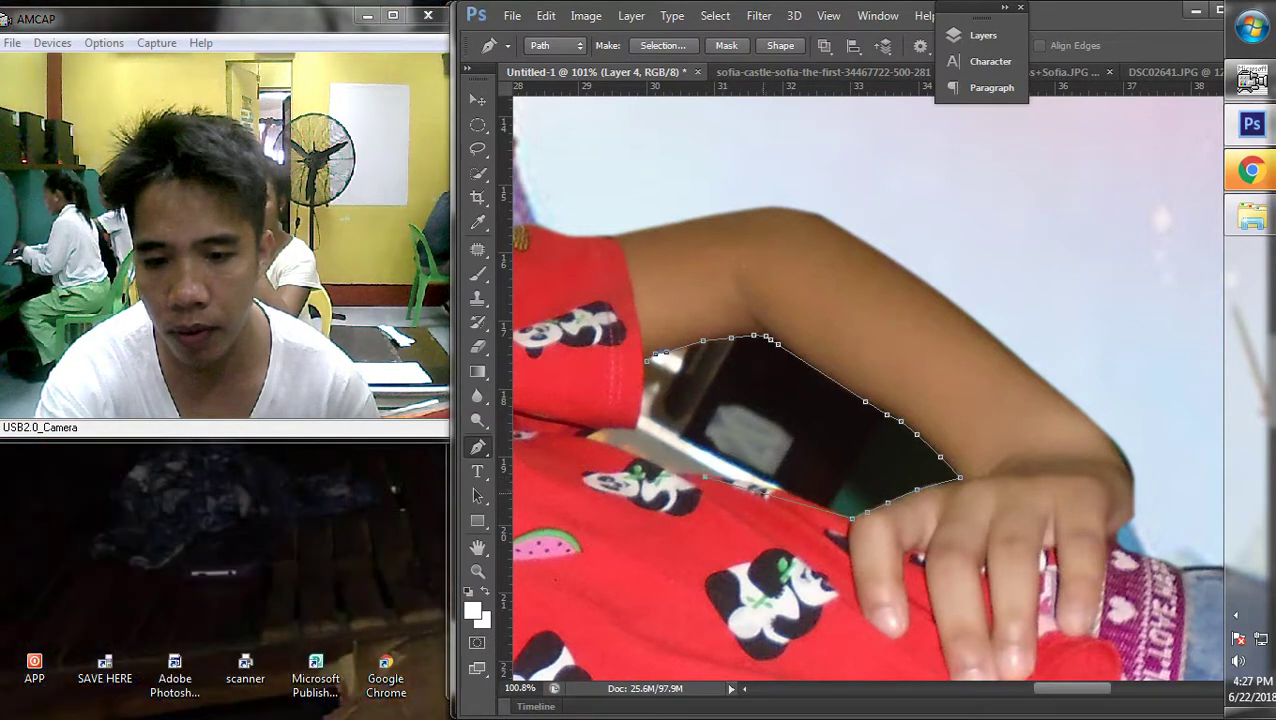
{"action": "left_click_drag", "start_coordinate": [740, 478], "coordinate": [813, 499]}
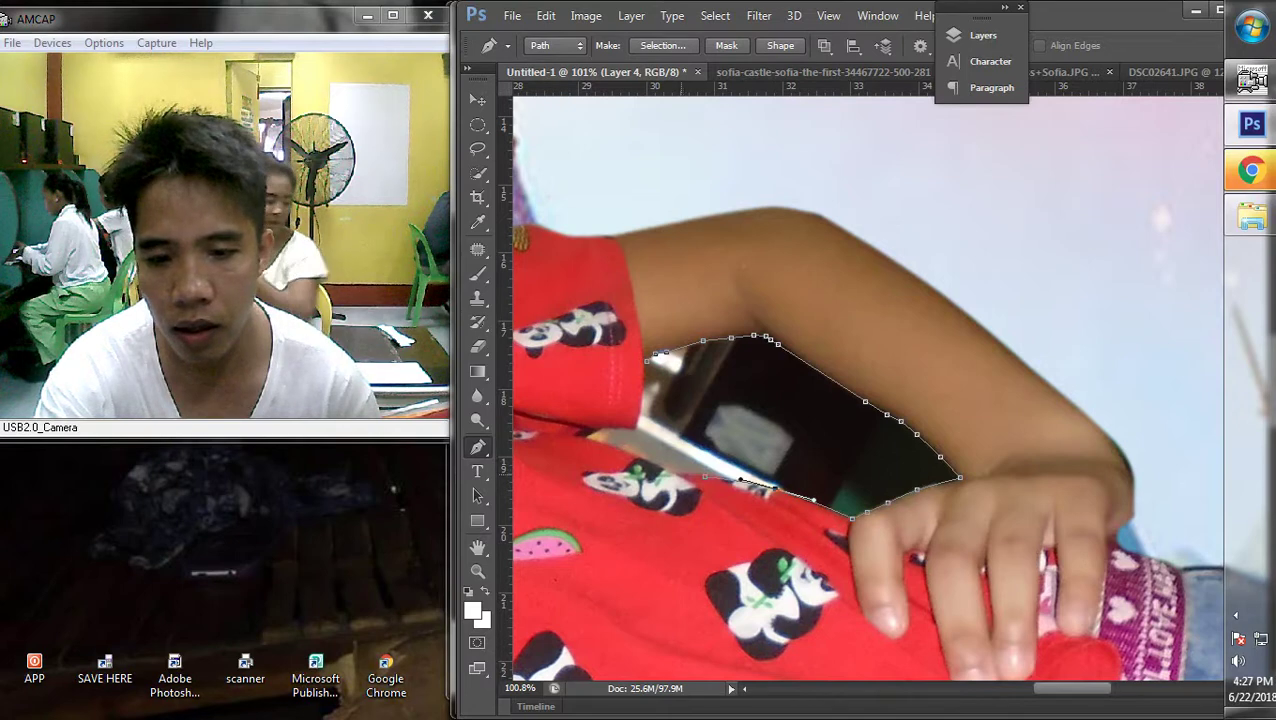
{"action": "left_click", "coordinate": [585, 437]}
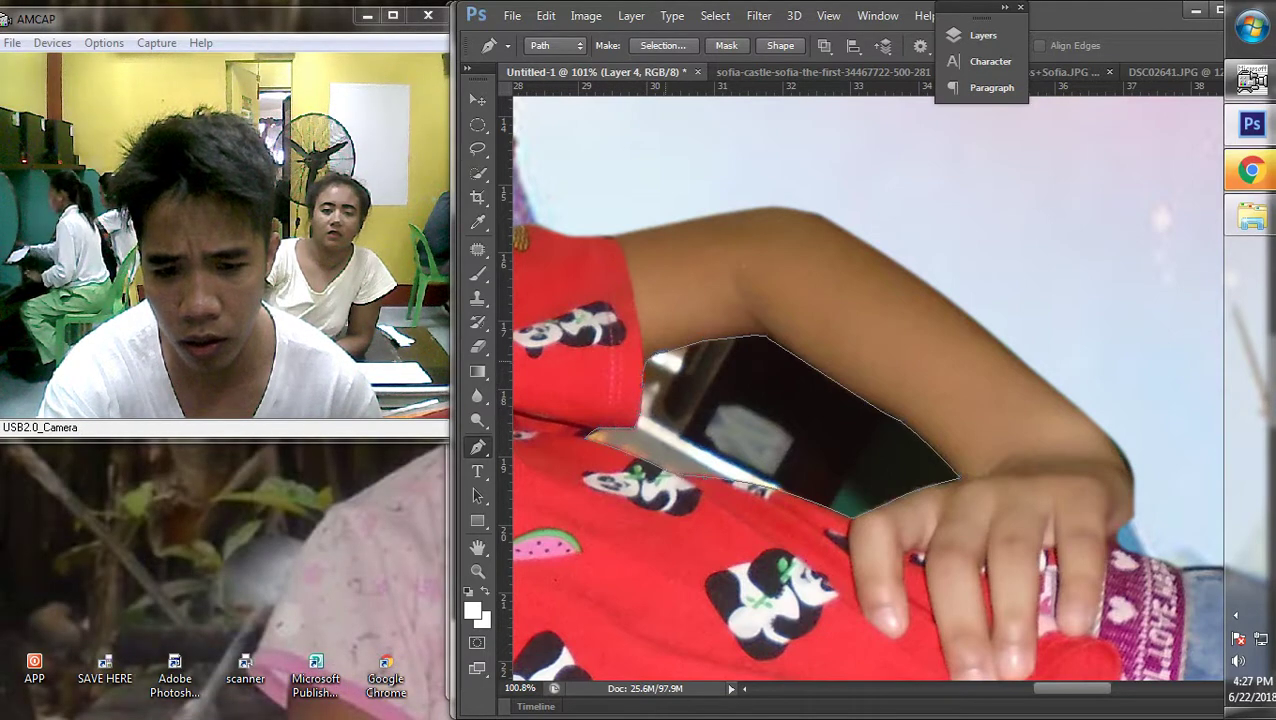
{"action": "scroll", "coordinate": [860, 390], "scroll_direction": "down", "scroll_amount": 6}
Convert the gap outline into a selection, then switch to the Marquee tool
{"action": "right_click", "coordinate": [860, 390]}
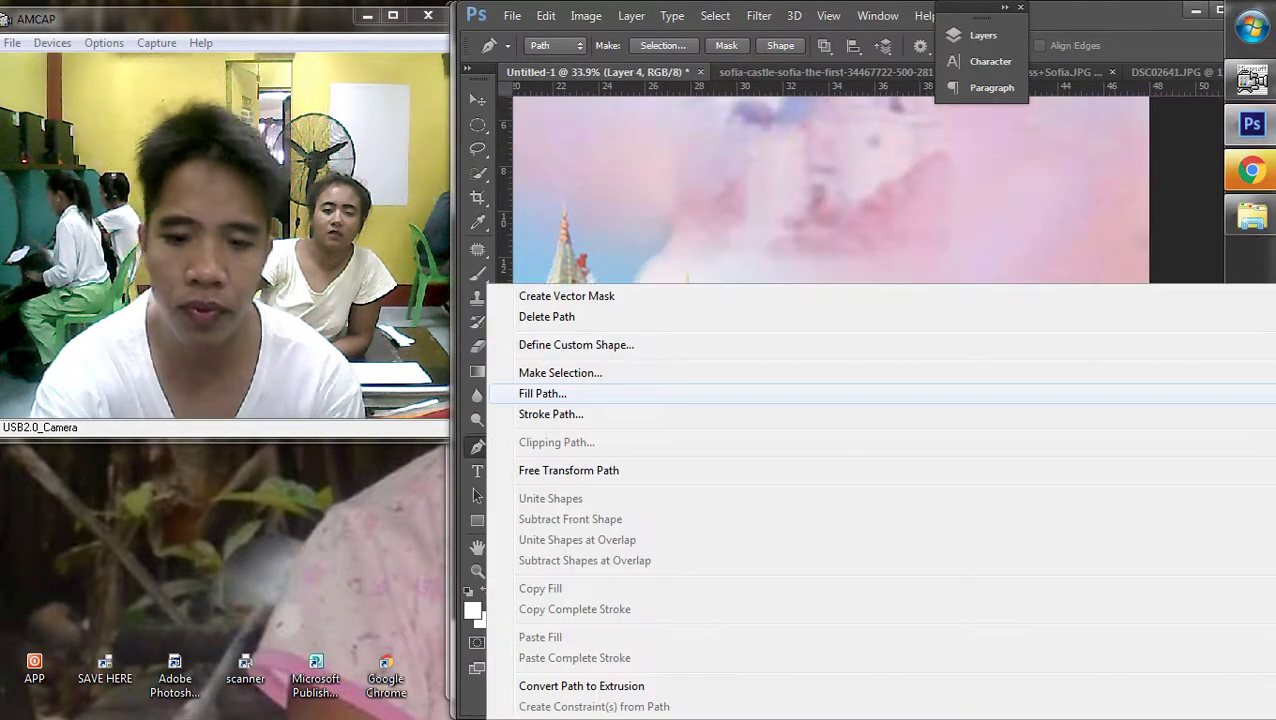
{"action": "left_click", "coordinate": [560, 372]}
{"action": "key", "text": "Return"}
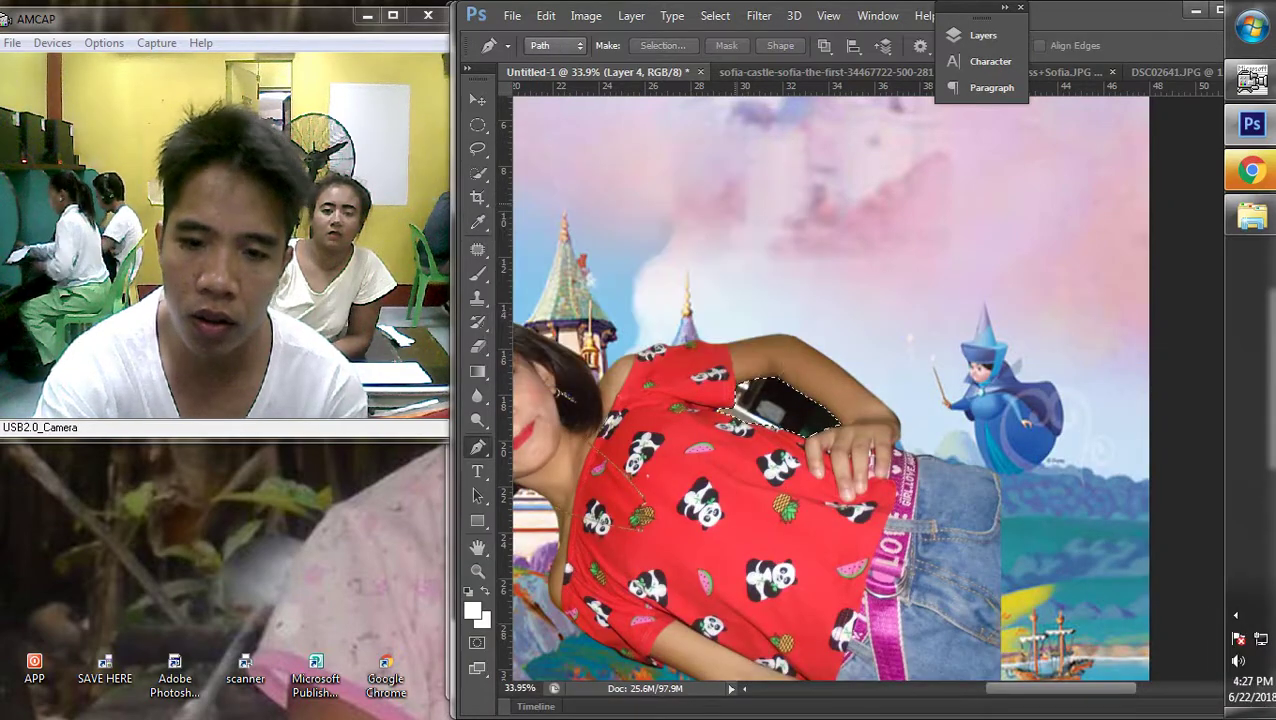
{"action": "key", "text": "m"}
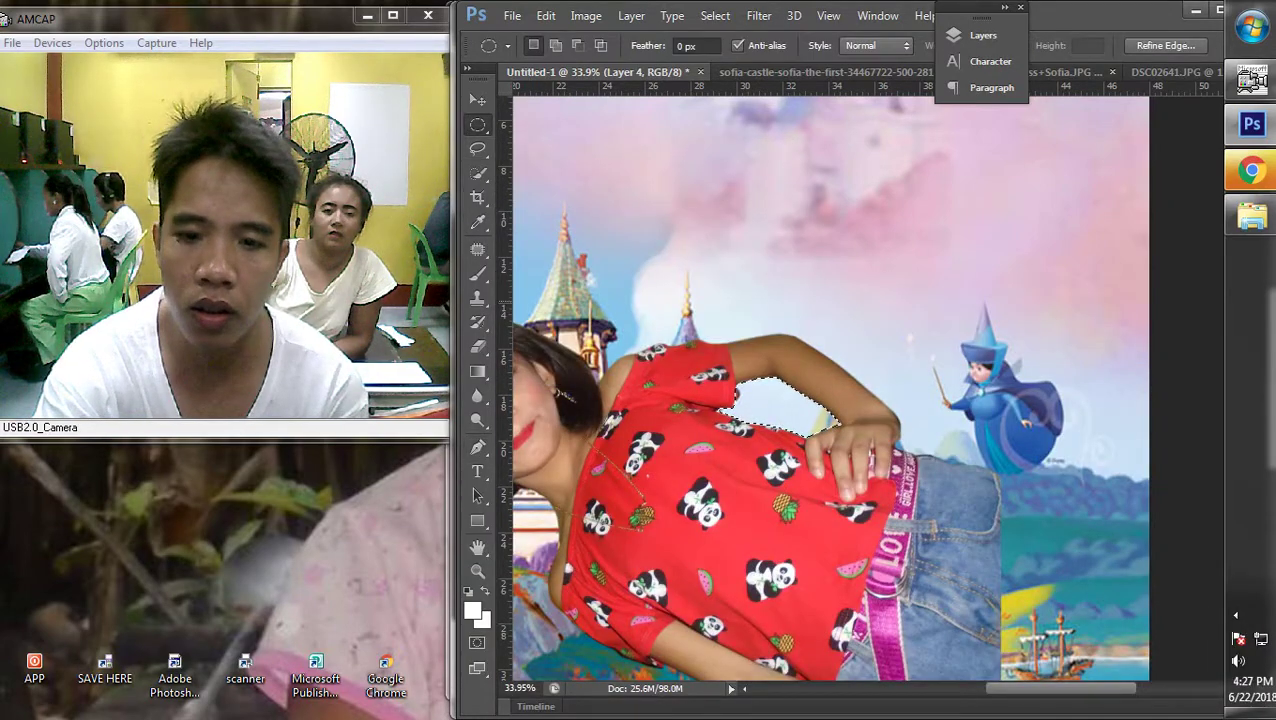
{"action": "right_click", "coordinate": [837, 257]}
{"action": "left_click", "coordinate": [890, 267]}
{"action": "scroll", "coordinate": [870, 390], "scroll_direction": "down", "scroll_amount": 4}
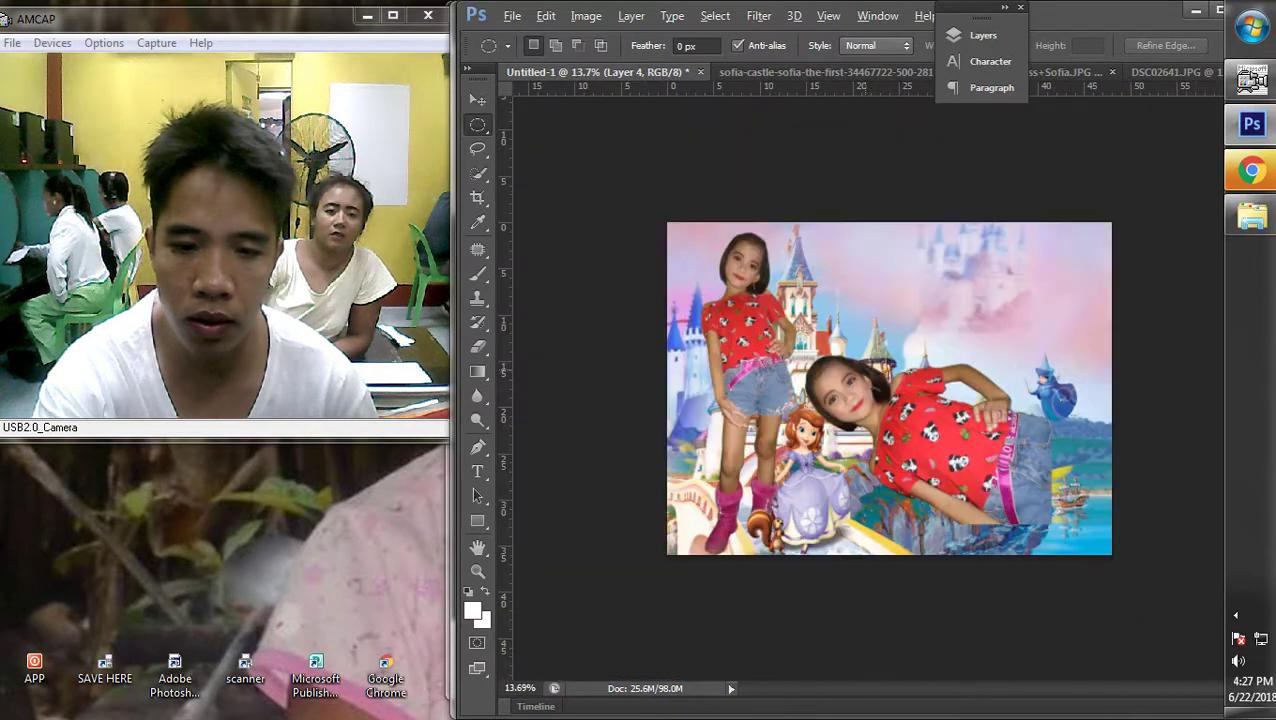
Rotate the lying girl to stand upright
{"action": "key", "text": "v"}
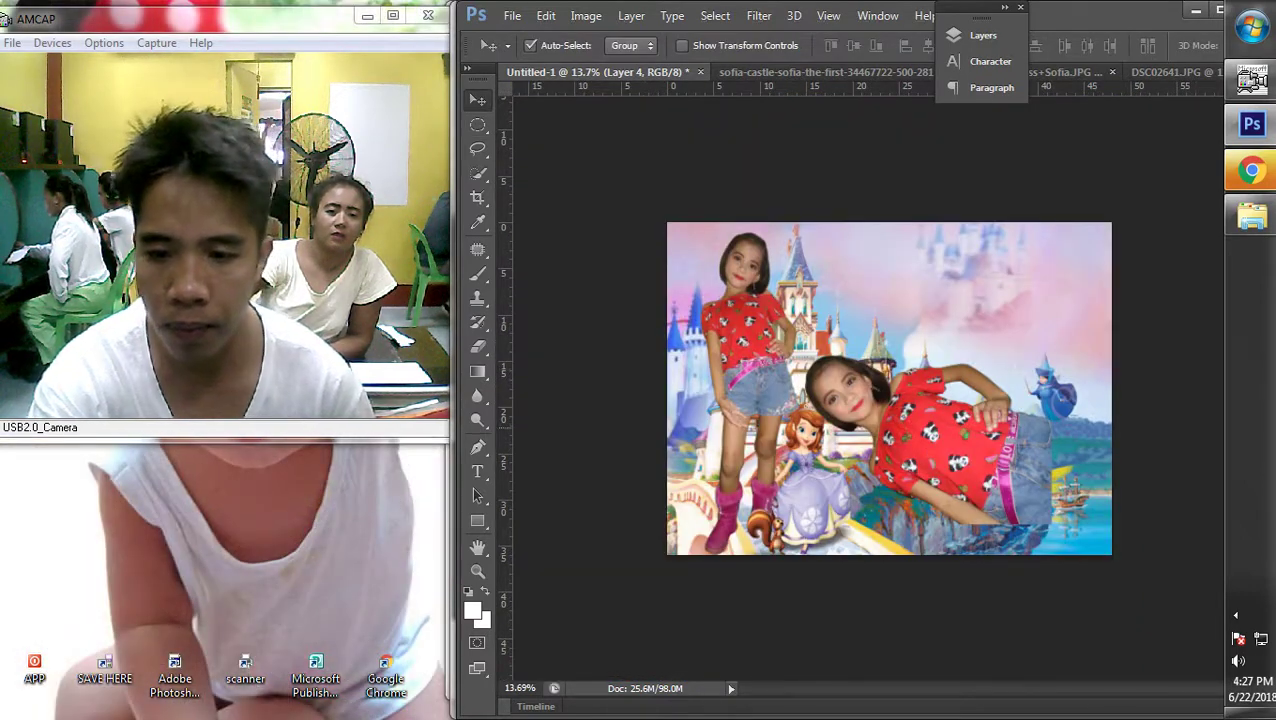
{"action": "key", "text": "ctrl+t"}
{"action": "left_click_drag", "start_coordinate": [1052, 318], "coordinate": [1095, 348]}
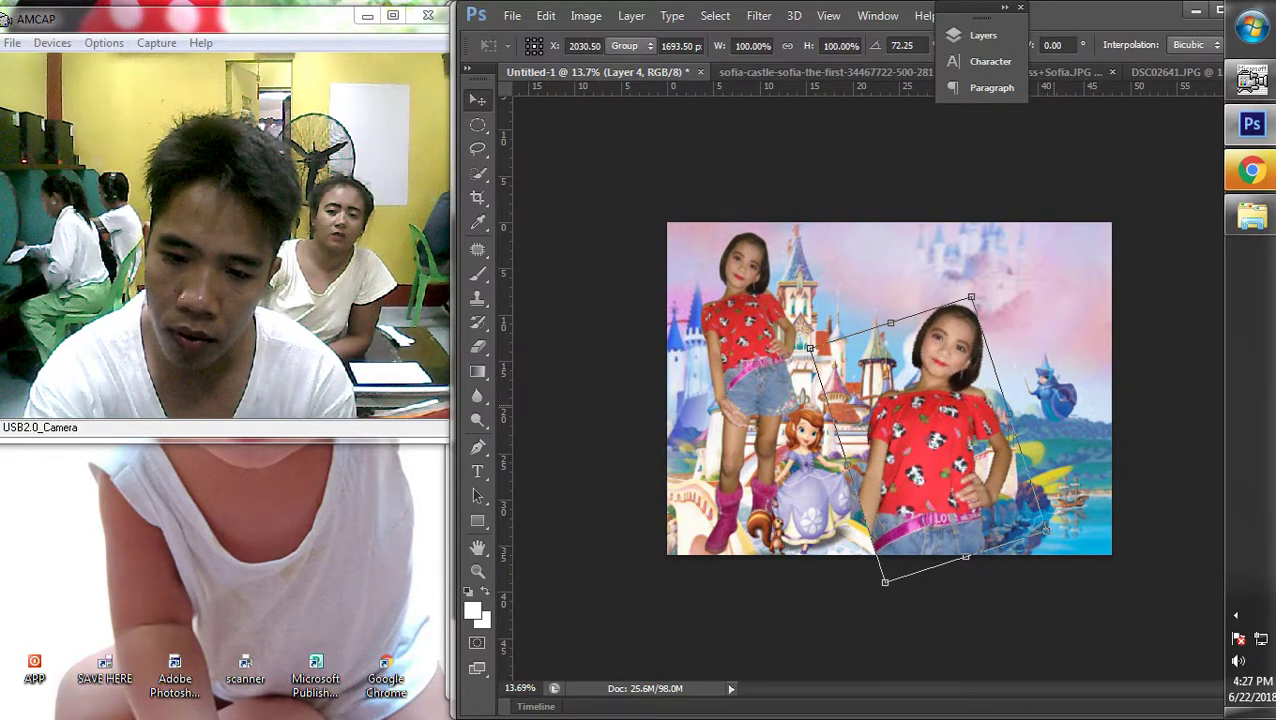
{"action": "key", "text": "Return"}
Move the upright girl left and the other girl toward the right side
{"action": "left_click_drag", "start_coordinate": [982, 428], "coordinate": [852, 410]}
{"action": "left_click_drag", "start_coordinate": [768, 300], "coordinate": [1036, 306]}
{"action": "scroll", "coordinate": [1036, 306], "scroll_direction": "down", "scroll_amount": 2}
{"action": "scroll", "coordinate": [886, 390], "scroll_direction": "up", "scroll_amount": 2}
Select Layer 4 and tilt, straighten and reposition the front girl
{"action": "right_click", "coordinate": [790, 430]}
{"action": "left_click", "coordinate": [790, 433]}
{"action": "scroll", "coordinate": [900, 420], "scroll_direction": "up", "scroll_amount": 1}
{"action": "key", "text": "ctrl+t"}
{"action": "left_click_drag", "start_coordinate": [934, 318], "coordinate": [918, 306]}
{"action": "left_click_drag", "start_coordinate": [793, 470], "coordinate": [800, 460]}
{"action": "left_click_drag", "start_coordinate": [930, 445], "coordinate": [930, 430]}
{"action": "key", "text": "Return"}
Nudge the front girl down-right and tilt her slightly counter-clockwise
{"action": "right_click", "coordinate": [505, 548]}
{"action": "key", "text": "Escape"}
{"action": "left_click_drag", "start_coordinate": [800, 445], "coordinate": [806, 464]}
{"action": "scroll", "coordinate": [806, 464], "scroll_direction": "up", "scroll_amount": 1}
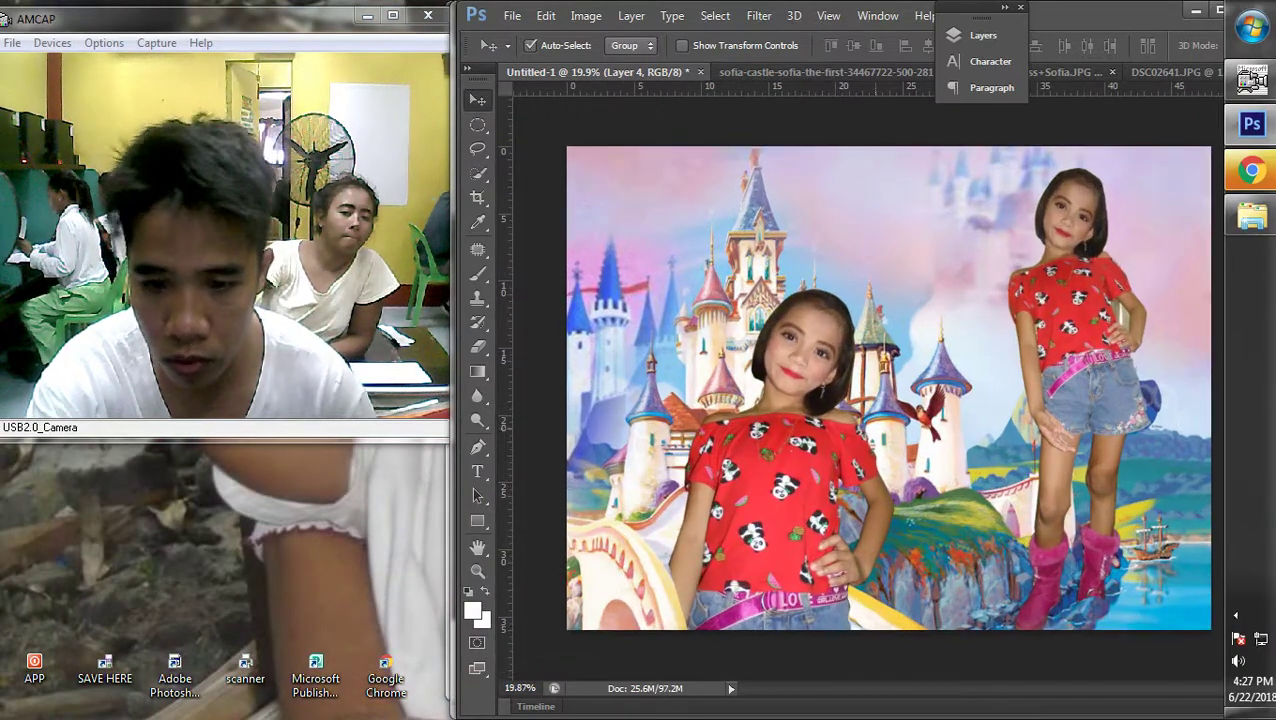
{"action": "key", "text": "ctrl+t"}
{"action": "left_click_drag", "start_coordinate": [950, 360], "coordinate": [950, 328]}
{"action": "key", "text": "Return"}
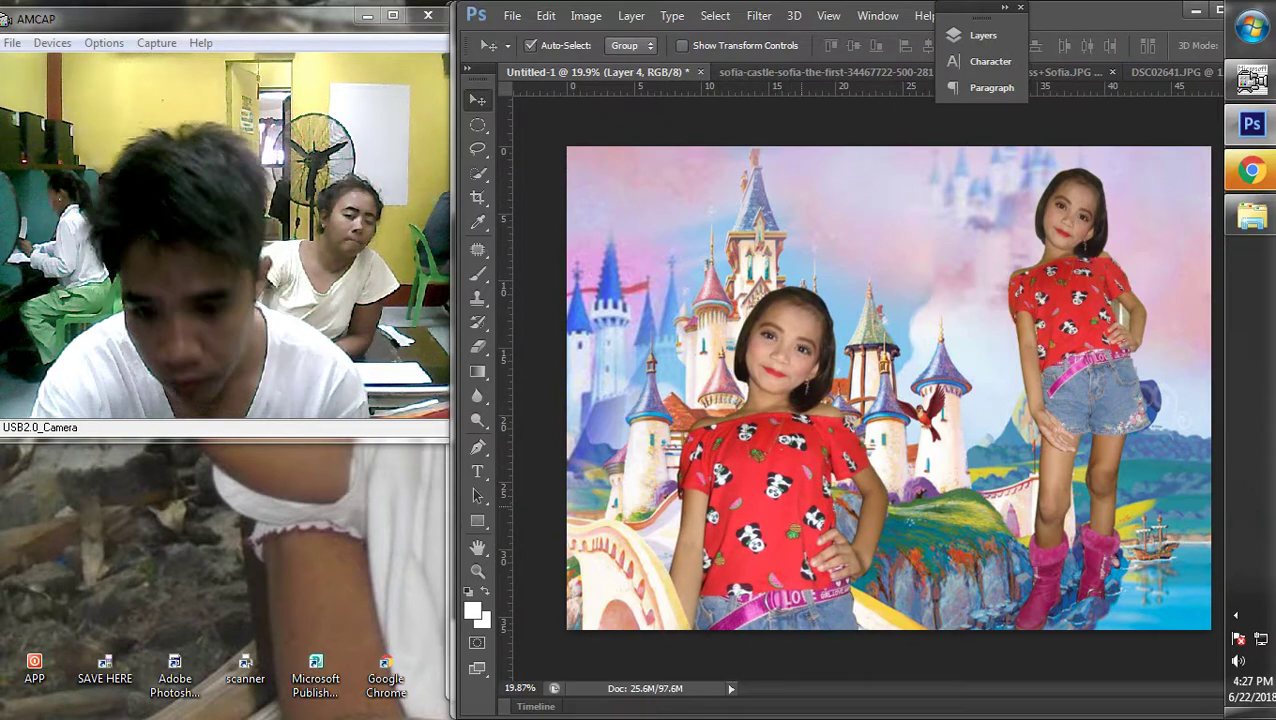
{"action": "scroll", "coordinate": [888, 388], "scroll_direction": "down", "scroll_amount": 3}
{"action": "scroll", "coordinate": [888, 388], "scroll_direction": "up", "scroll_amount": 3}
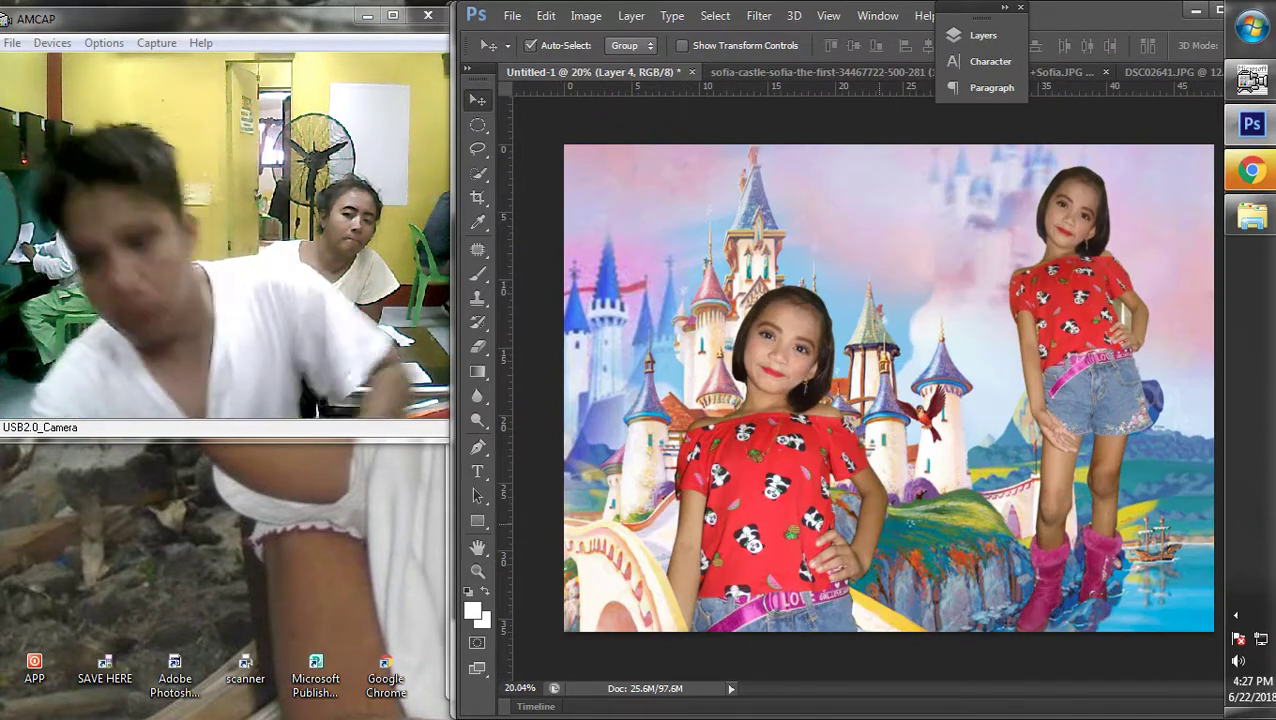
{"action": "right_click", "coordinate": [508, 438]}
{"action": "left_click", "coordinate": [525, 467]}
{"action": "key", "text": "ctrl+t"}
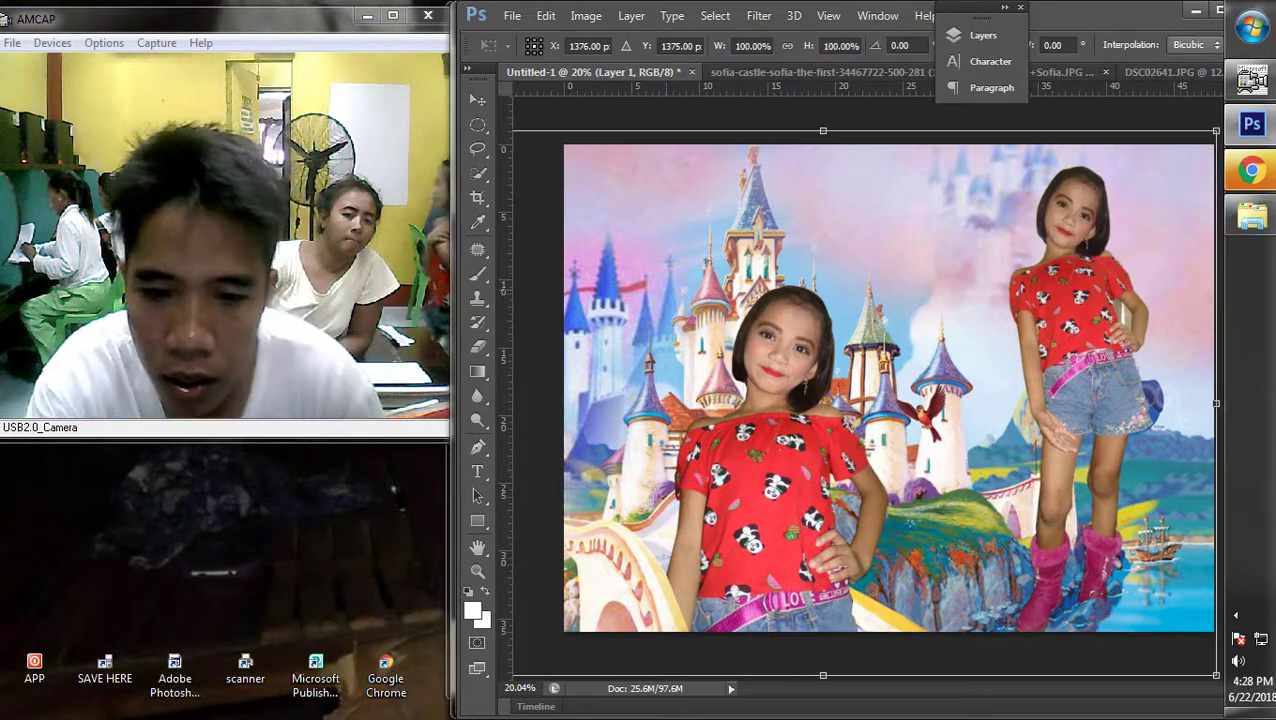
{"action": "scroll", "coordinate": [888, 388], "scroll_direction": "down", "scroll_amount": 2}
{"action": "key", "text": "Return"}
{"action": "right_click", "coordinate": [936, 405]}
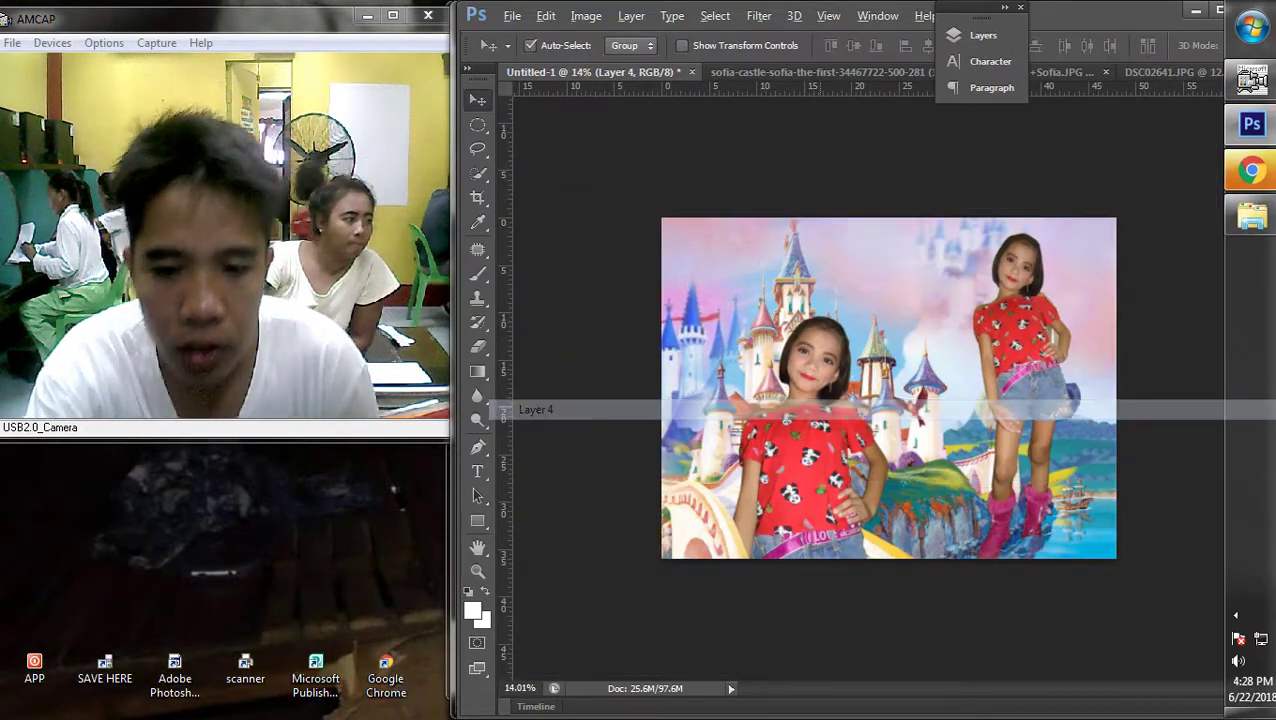
{"action": "scroll", "coordinate": [888, 388], "scroll_direction": "down", "scroll_amount": 2}
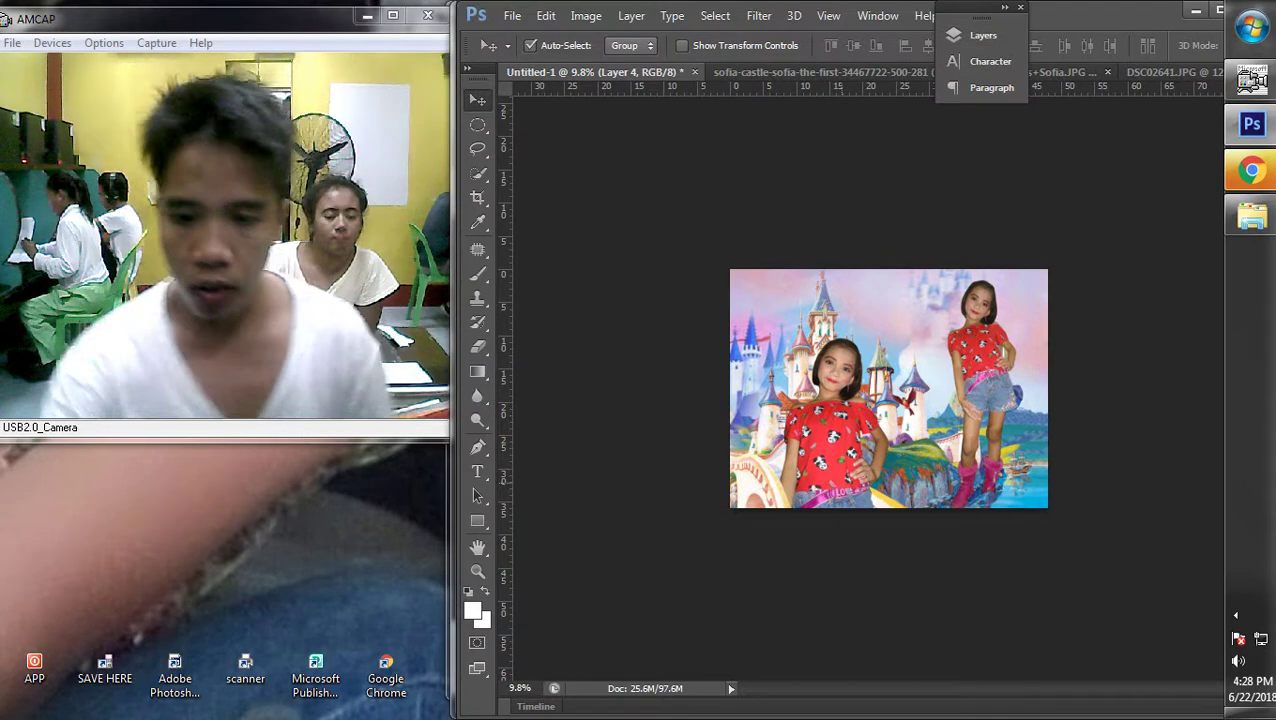
{"action": "scroll", "coordinate": [889, 388], "scroll_direction": "up", "scroll_amount": 3}
Enlarge the front girl (Layer 4) to about 120% and move her down and right
{"action": "right_click", "coordinate": [889, 405]}
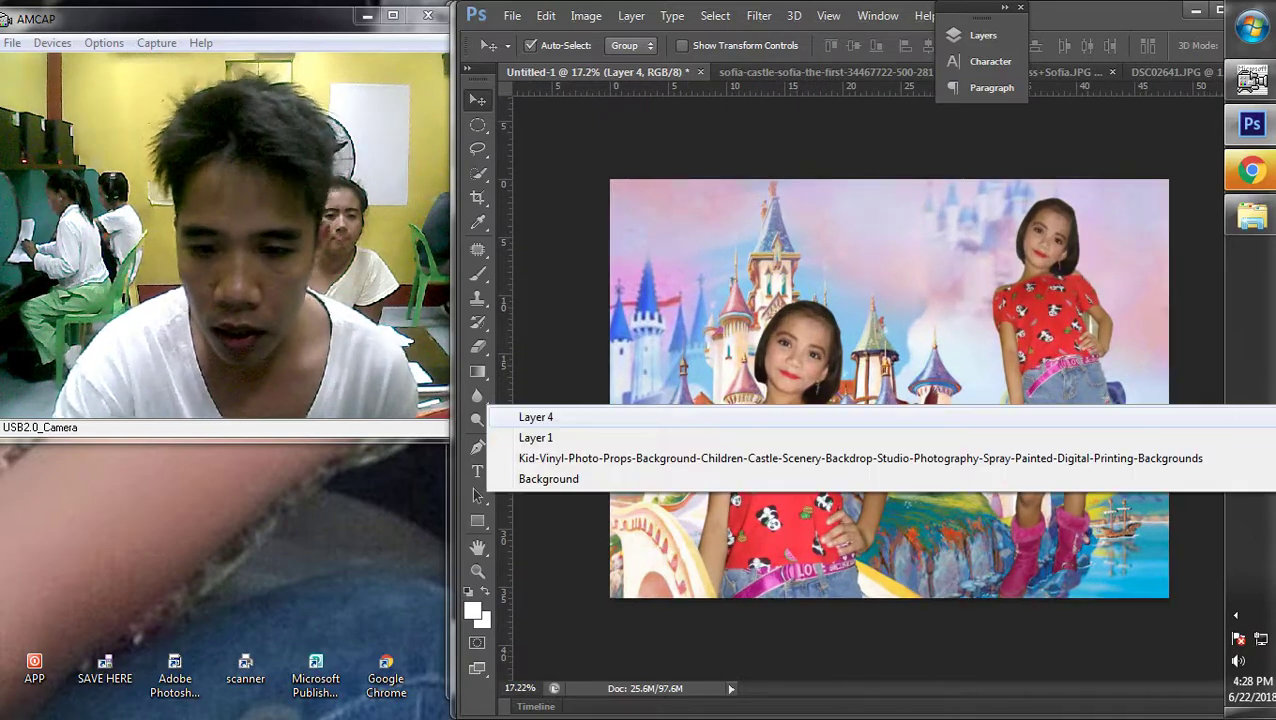
{"action": "key", "text": "Escape"}
{"action": "right_click", "coordinate": [889, 308]}
{"action": "left_click", "coordinate": [536, 327]}
{"action": "scroll", "coordinate": [889, 388], "scroll_direction": "down", "scroll_amount": 2}
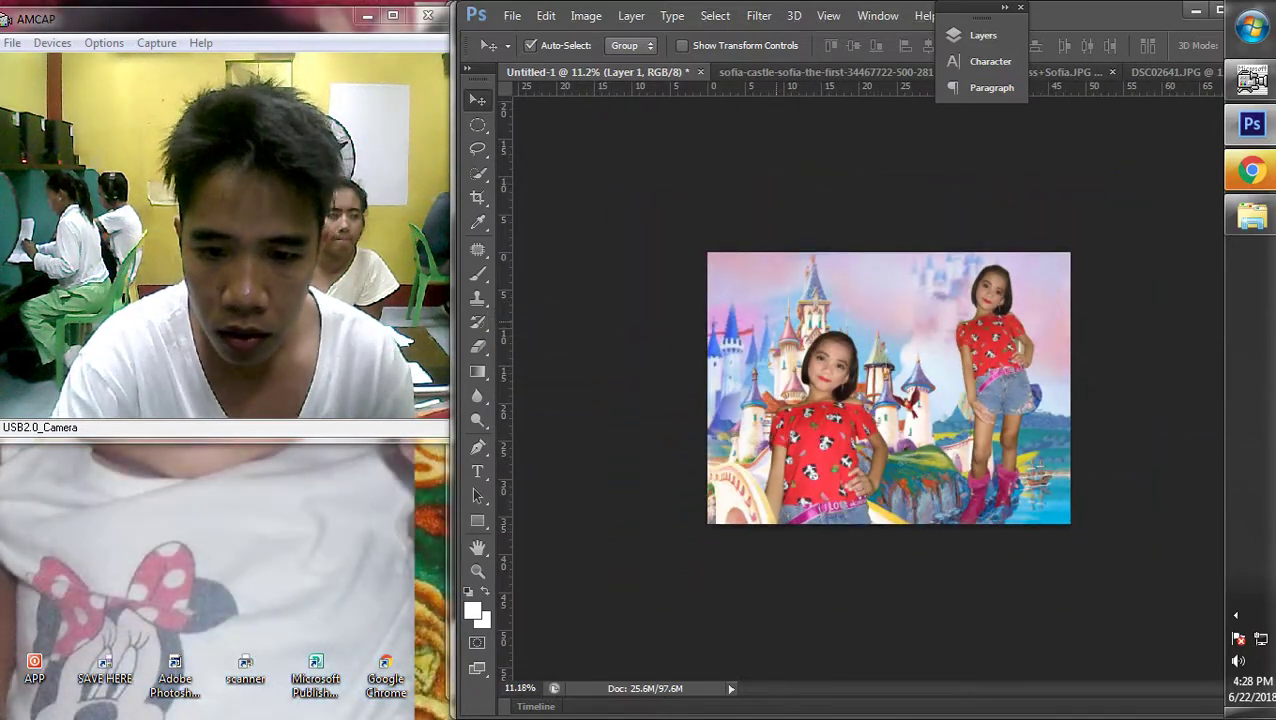
{"action": "right_click", "coordinate": [512, 397]}
{"action": "left_click", "coordinate": [527, 410]}
{"action": "key", "text": "ctrl+t"}
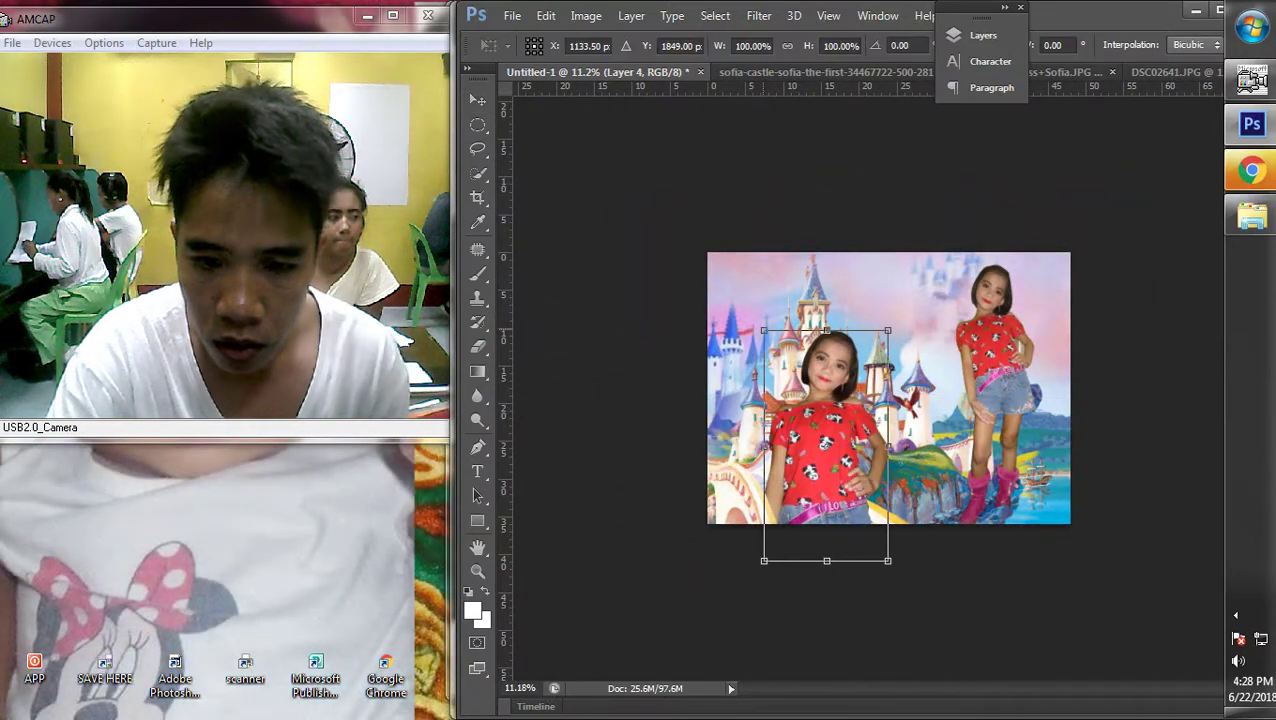
{"action": "left_click_drag", "start_coordinate": [764, 330], "coordinate": [739, 284]}
{"action": "left_click_drag", "start_coordinate": [860, 360], "coordinate": [880, 372]}
{"action": "scroll", "coordinate": [880, 372], "scroll_direction": "up", "scroll_amount": 3}
{"action": "left_click_drag", "start_coordinate": [837, 466], "coordinate": [849, 486]}
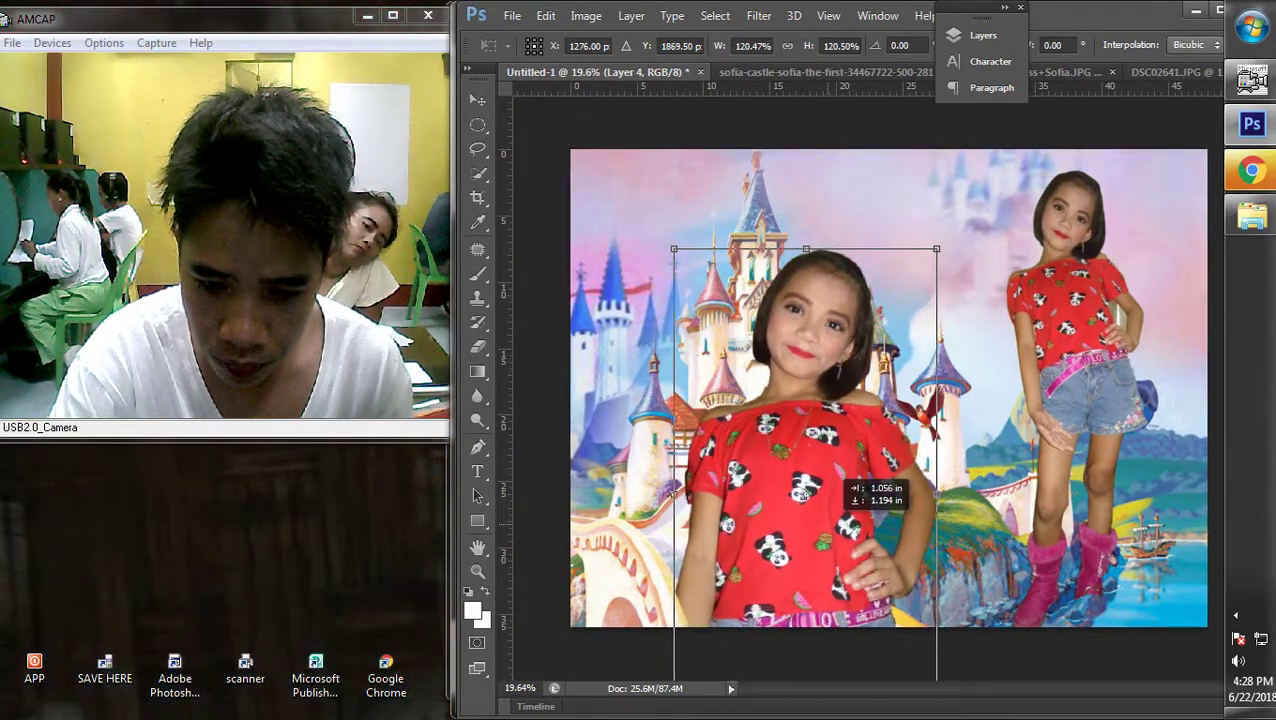
{"action": "scroll", "coordinate": [887, 388], "scroll_direction": "down", "scroll_amount": 1}
{"action": "key", "text": "Return"}
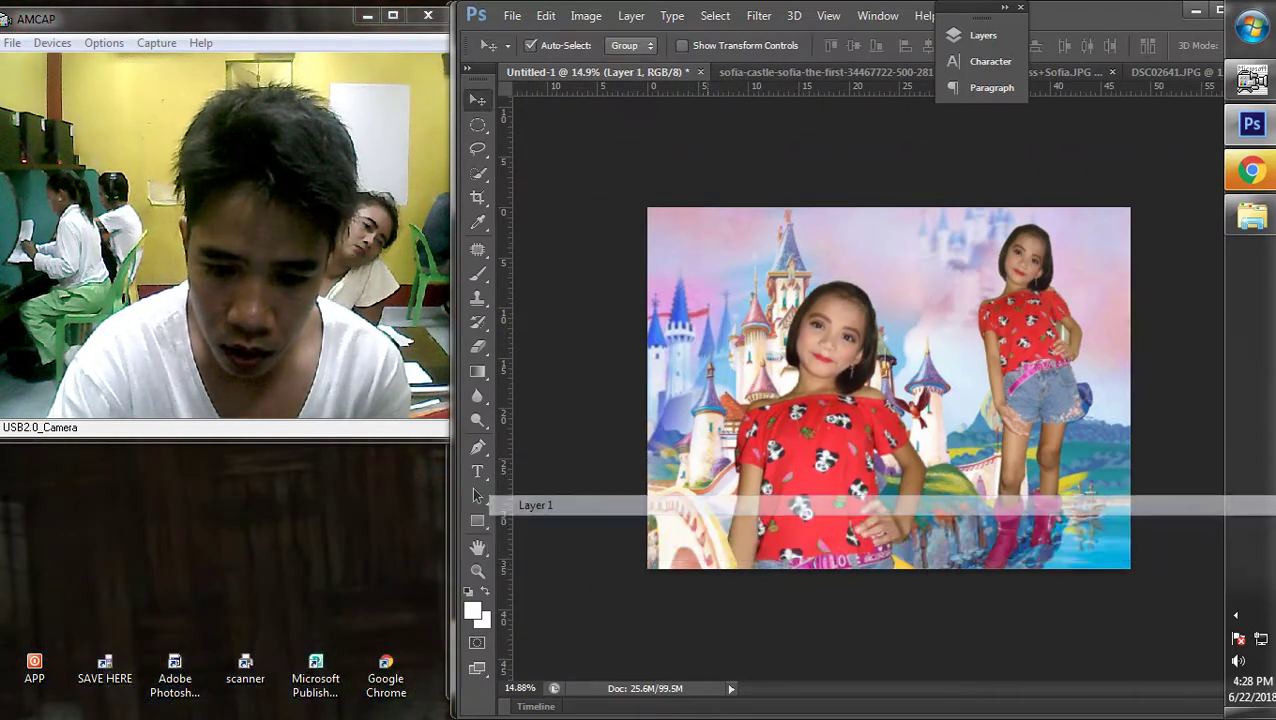
Shift the castle background left and move the front girl left and slightly down
{"action": "left_click_drag", "start_coordinate": [727, 466], "coordinate": [697, 466]}
{"action": "right_click", "coordinate": [838, 500]}
{"action": "left_click", "coordinate": [838, 515]}
{"action": "left_click_drag", "start_coordinate": [861, 463], "coordinate": [830, 470]}
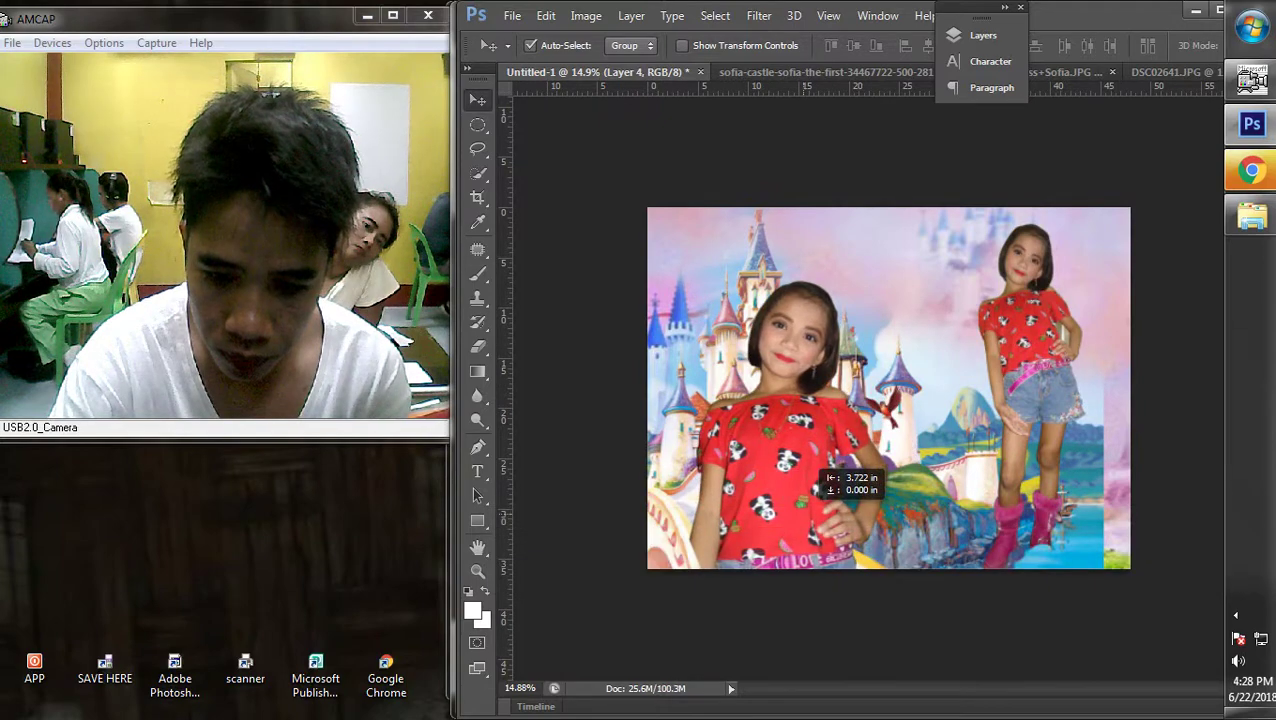
{"action": "scroll", "coordinate": [888, 500], "scroll_direction": "down", "scroll_amount": 2}
{"action": "scroll", "coordinate": [888, 460], "scroll_direction": "up", "scroll_amount": 2}
{"action": "left_click_drag", "start_coordinate": [795, 410], "coordinate": [772, 368]}
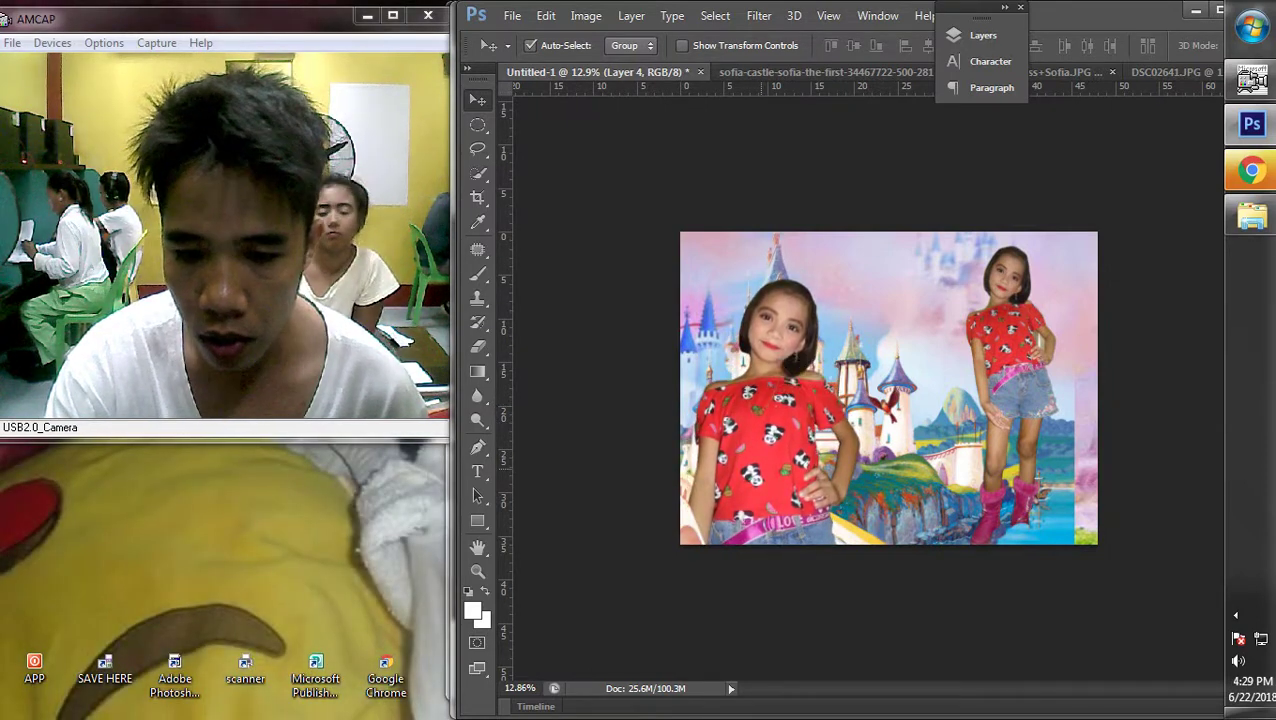
{"action": "scroll", "coordinate": [888, 388], "scroll_direction": "down", "scroll_amount": 3}
{"action": "scroll", "coordinate": [888, 388], "scroll_direction": "up", "scroll_amount": 2}
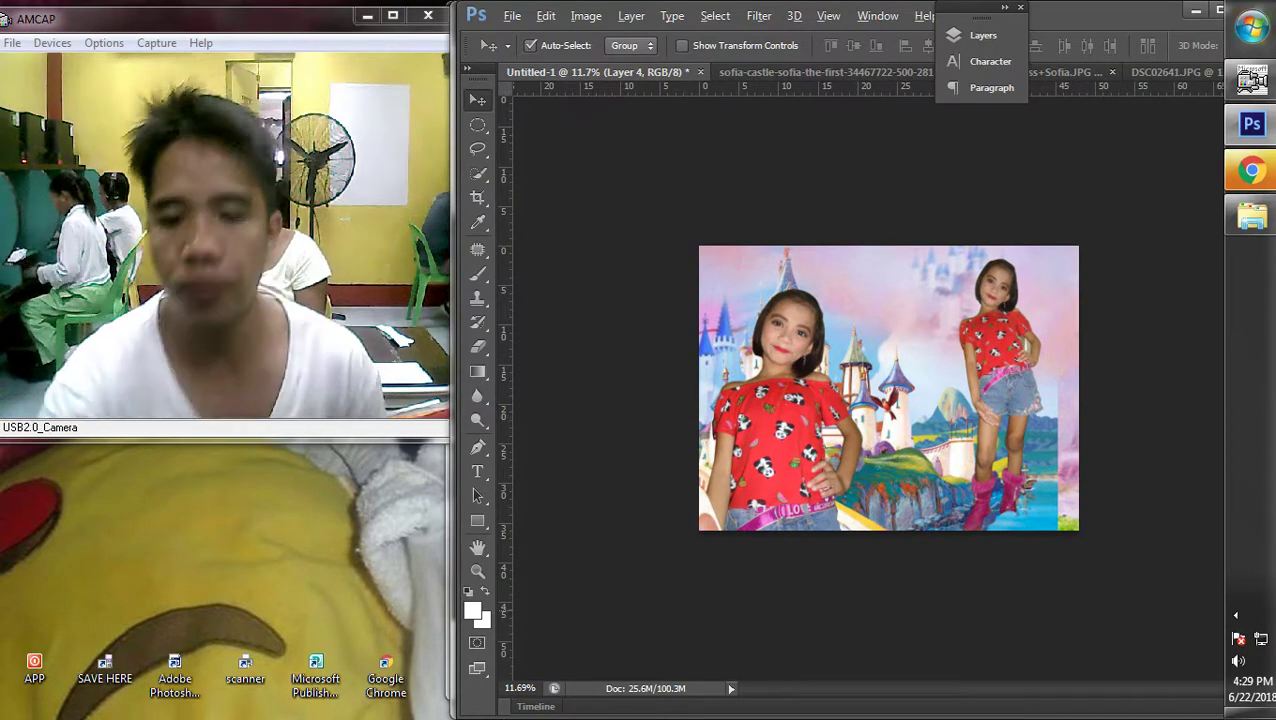
{"action": "scroll", "coordinate": [888, 388], "scroll_direction": "up", "scroll_amount": 2}
Move the castle background (Layer 1) up and stretch it wider to the right
{"action": "right_click", "coordinate": [880, 382]}
{"action": "left_click", "coordinate": [880, 394]}
{"action": "left_click_drag", "start_coordinate": [880, 394], "coordinate": [866, 307]}
{"action": "scroll", "coordinate": [866, 307], "scroll_direction": "down", "scroll_amount": 2}
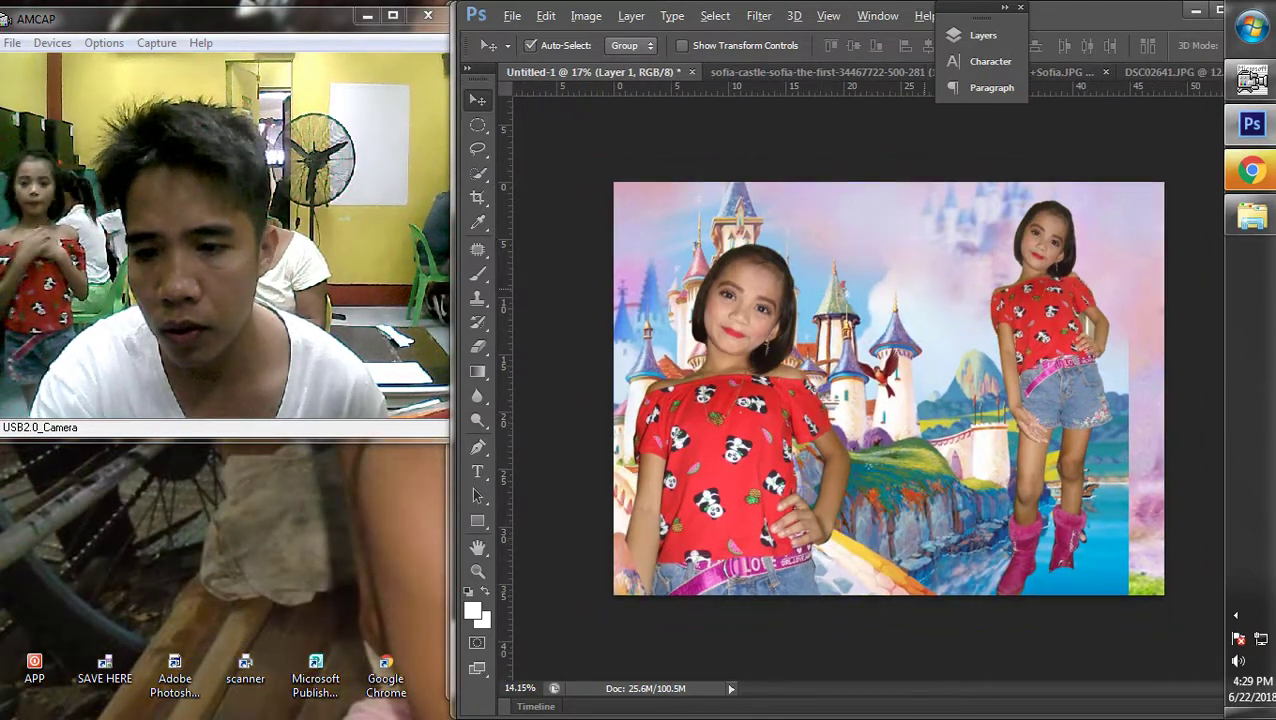
{"action": "right_click", "coordinate": [866, 448]}
{"action": "left_click", "coordinate": [866, 459]}
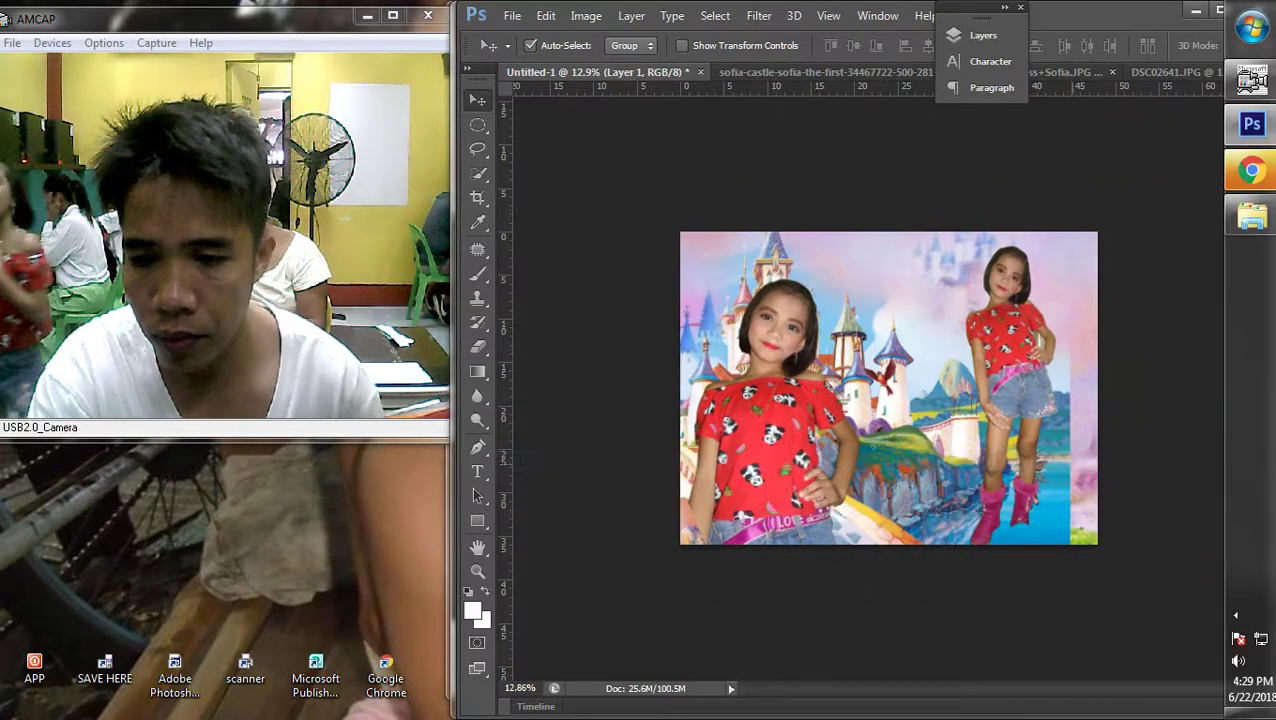
{"action": "key", "text": "ctrl+t"}
{"action": "left_click_drag", "start_coordinate": [1070, 369], "coordinate": [1108, 369]}
{"action": "key", "text": "Return"}
Reposition the front girl higher and shift the castle background slightly left
{"action": "left_click_drag", "start_coordinate": [790, 404], "coordinate": [831, 347]}
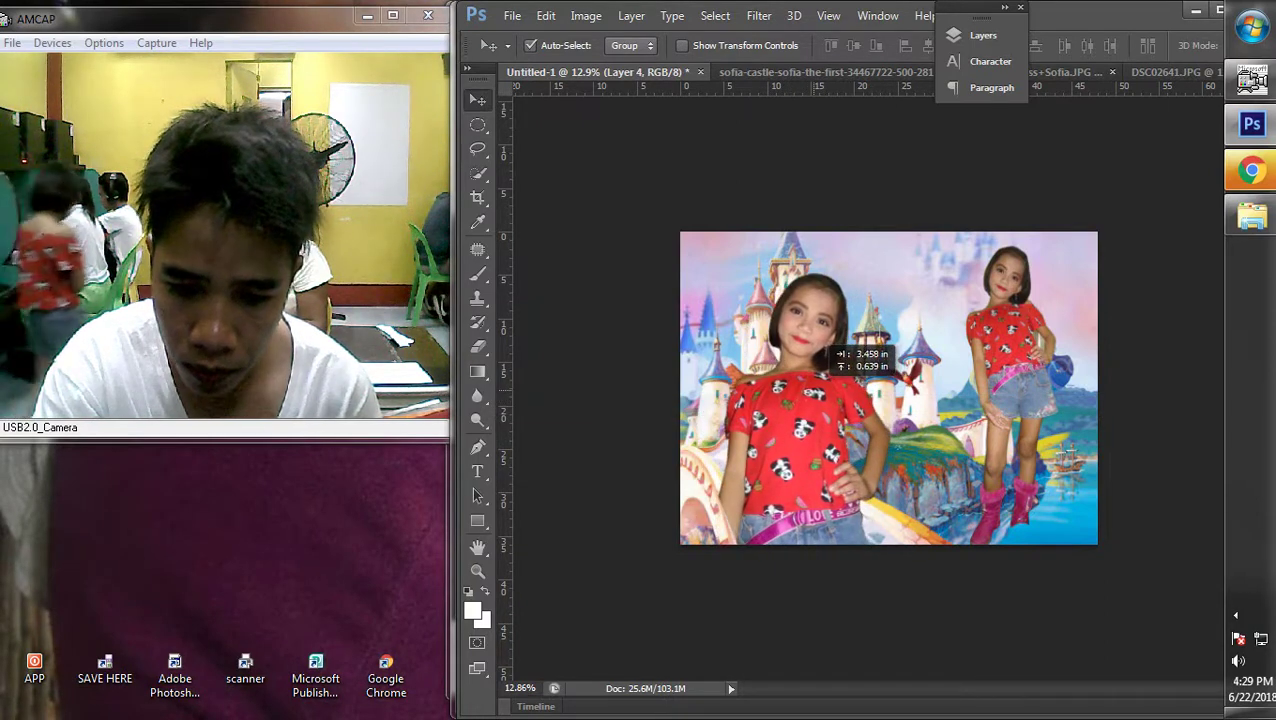
{"action": "right_click", "coordinate": [831, 362]}
{"action": "left_click", "coordinate": [831, 381]}
{"action": "left_click_drag", "start_coordinate": [925, 330], "coordinate": [907, 338]}
{"action": "right_click", "coordinate": [697, 442]}
{"action": "left_click", "coordinate": [700, 428]}
{"action": "left_click_drag", "start_coordinate": [790, 400], "coordinate": [810, 383]}
Tilt the left girl about 5° clockwise and shrink her to about 94%
{"action": "key", "text": "ctrl+t"}
{"action": "left_click_drag", "start_coordinate": [973, 359], "coordinate": [983, 362]}
{"action": "key", "text": "Return"}
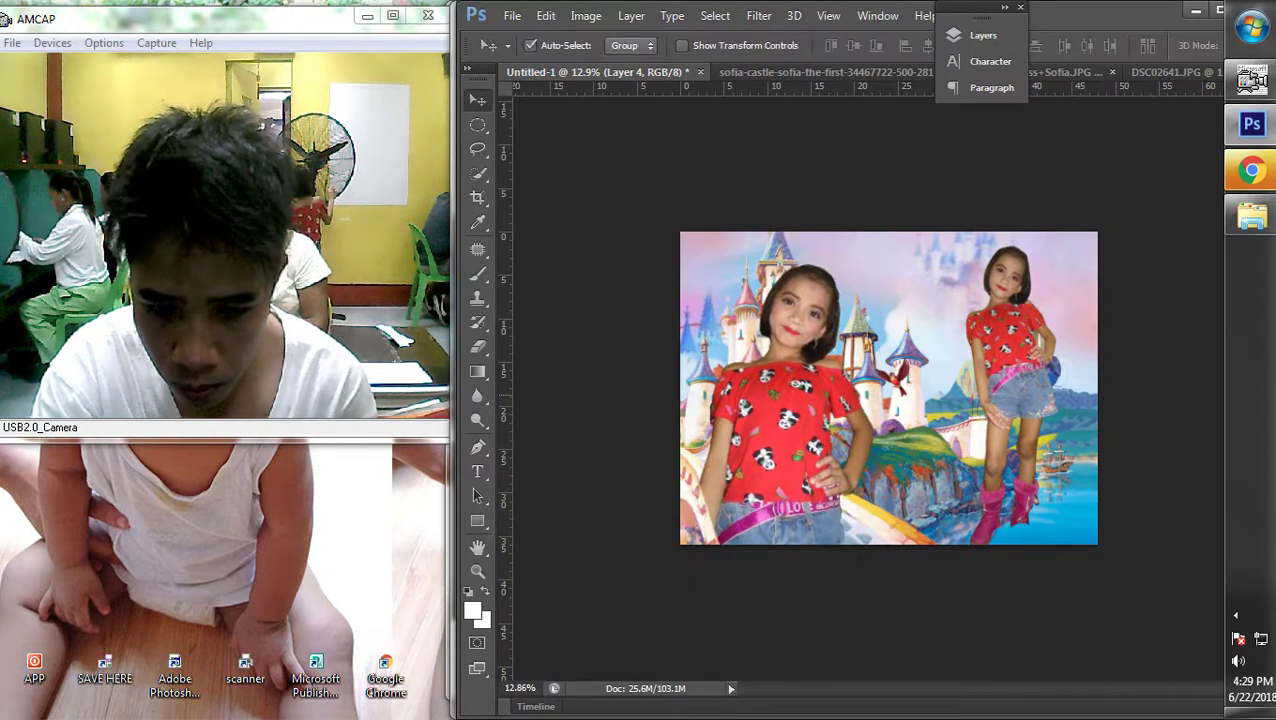
{"action": "scroll", "coordinate": [888, 388], "scroll_direction": "down", "scroll_amount": 3}
{"action": "scroll", "coordinate": [888, 388], "scroll_direction": "up", "scroll_amount": 3}
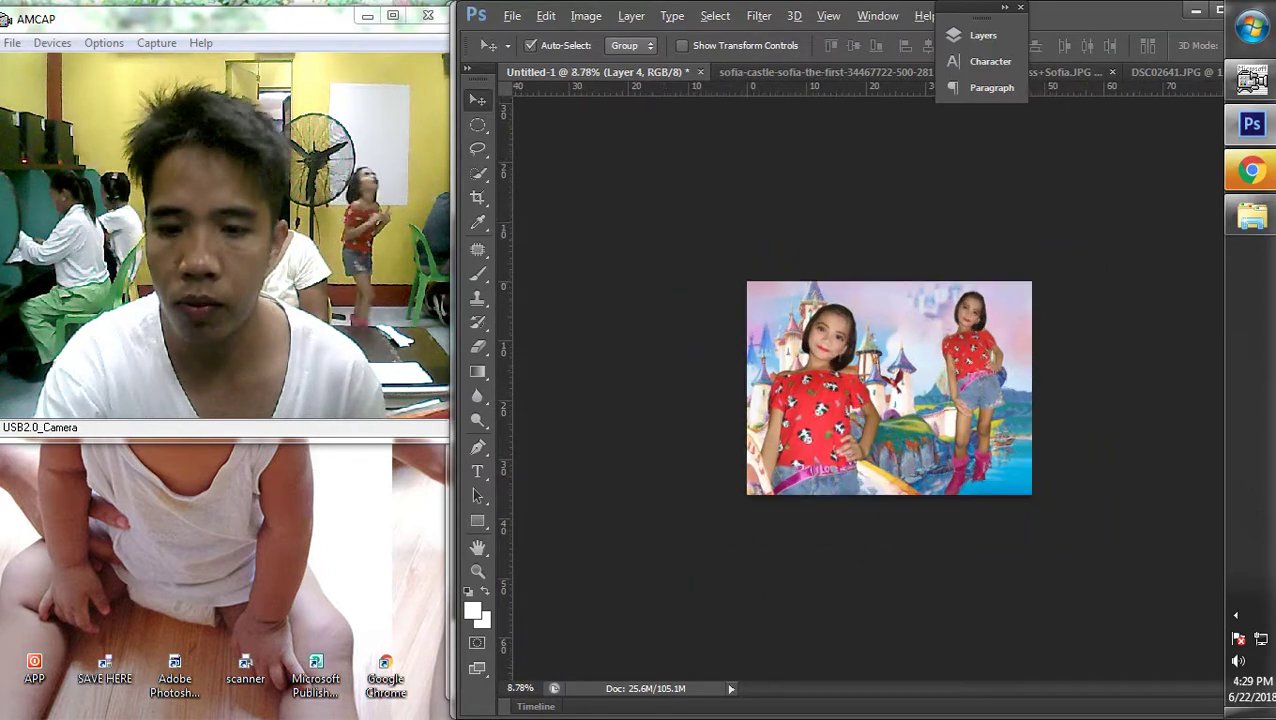
{"action": "scroll", "coordinate": [888, 388], "scroll_direction": "up", "scroll_amount": 3}
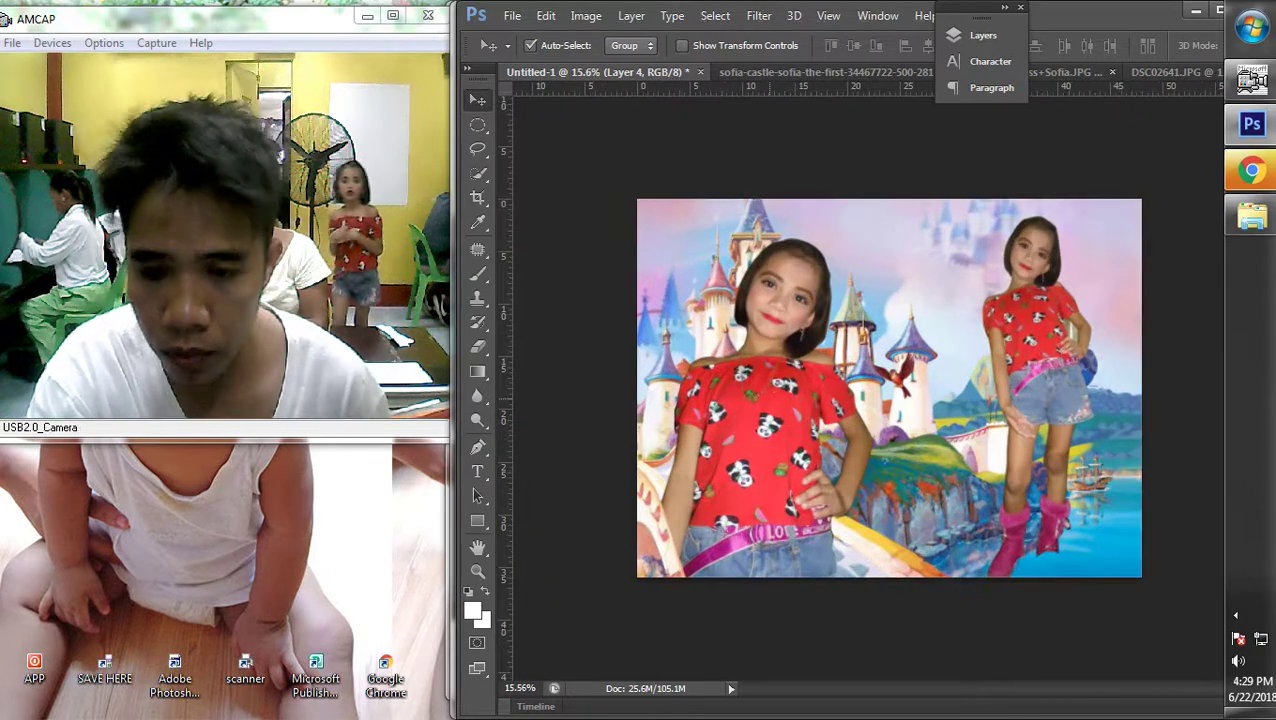
{"action": "key", "text": "ctrl+t"}
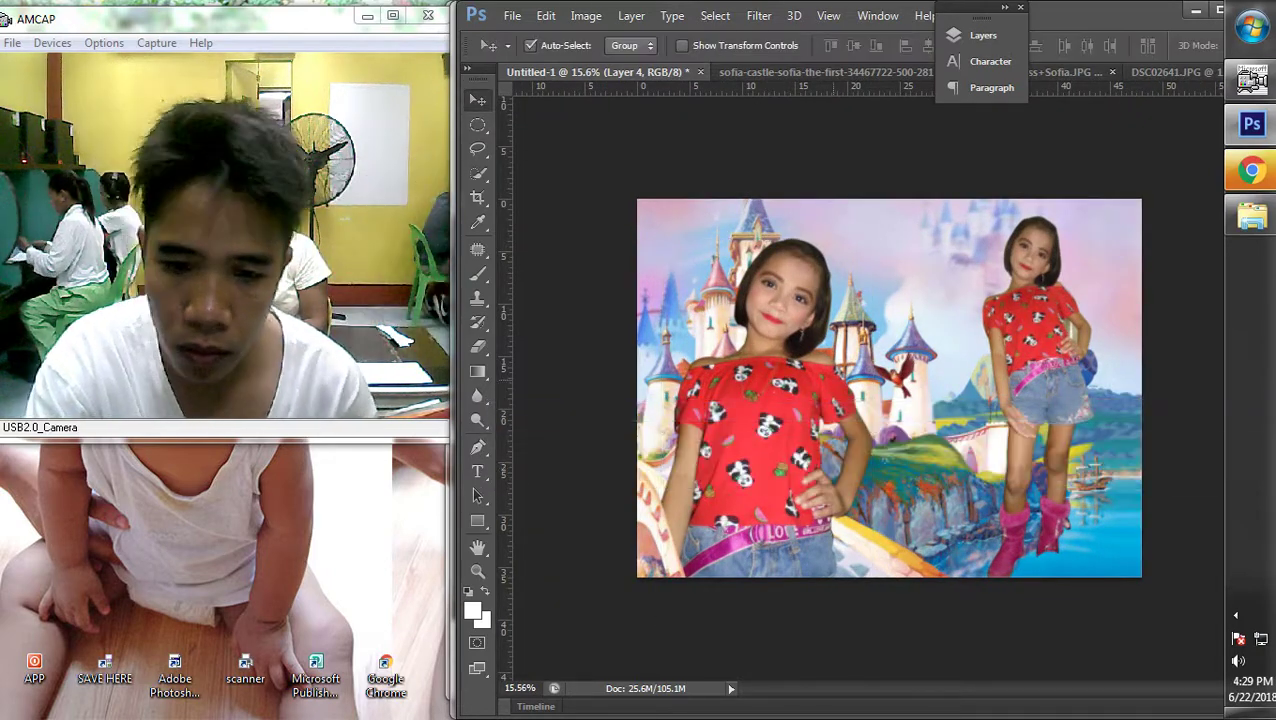
{"action": "left_click_drag", "start_coordinate": [872, 239], "coordinate": [858, 262]}
{"action": "key", "text": "Return"}
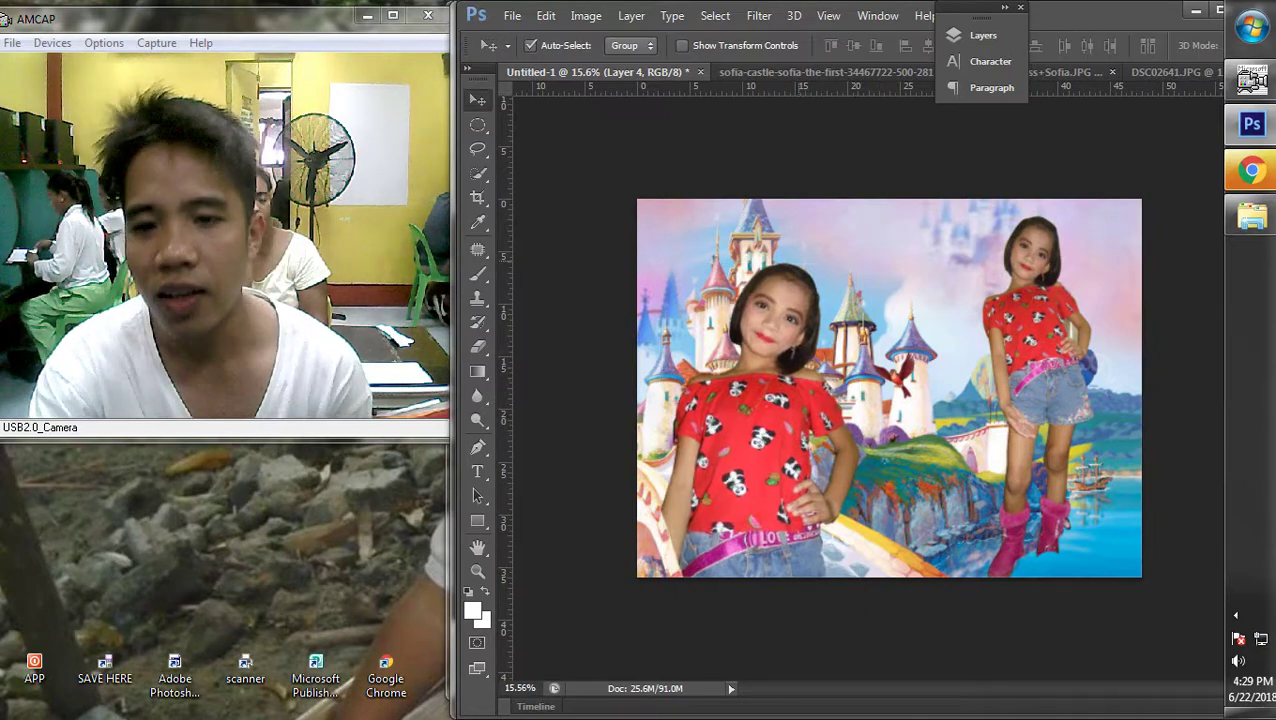
Zoom out to view the whole composite and run a transform on Layer 1
{"action": "right_click", "coordinate": [752, 232]}
{"action": "left_click", "coordinate": [752, 240]}
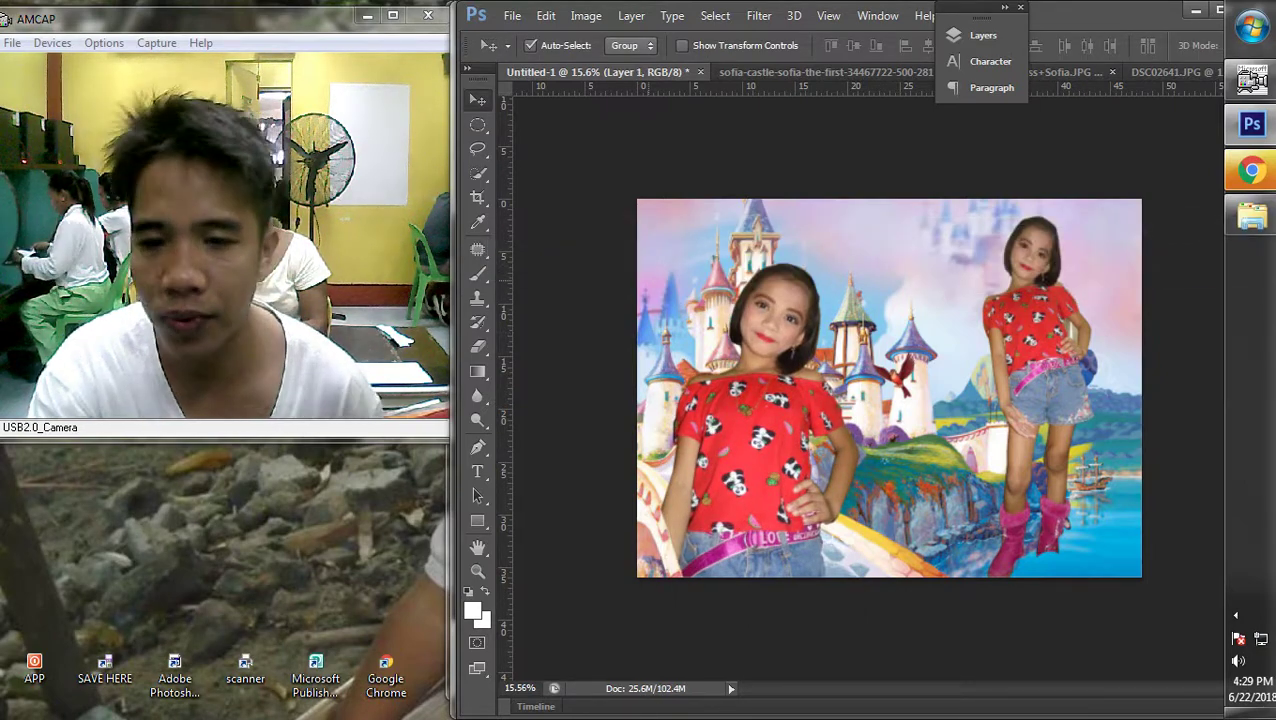
{"action": "key", "text": "ctrl+minus"}
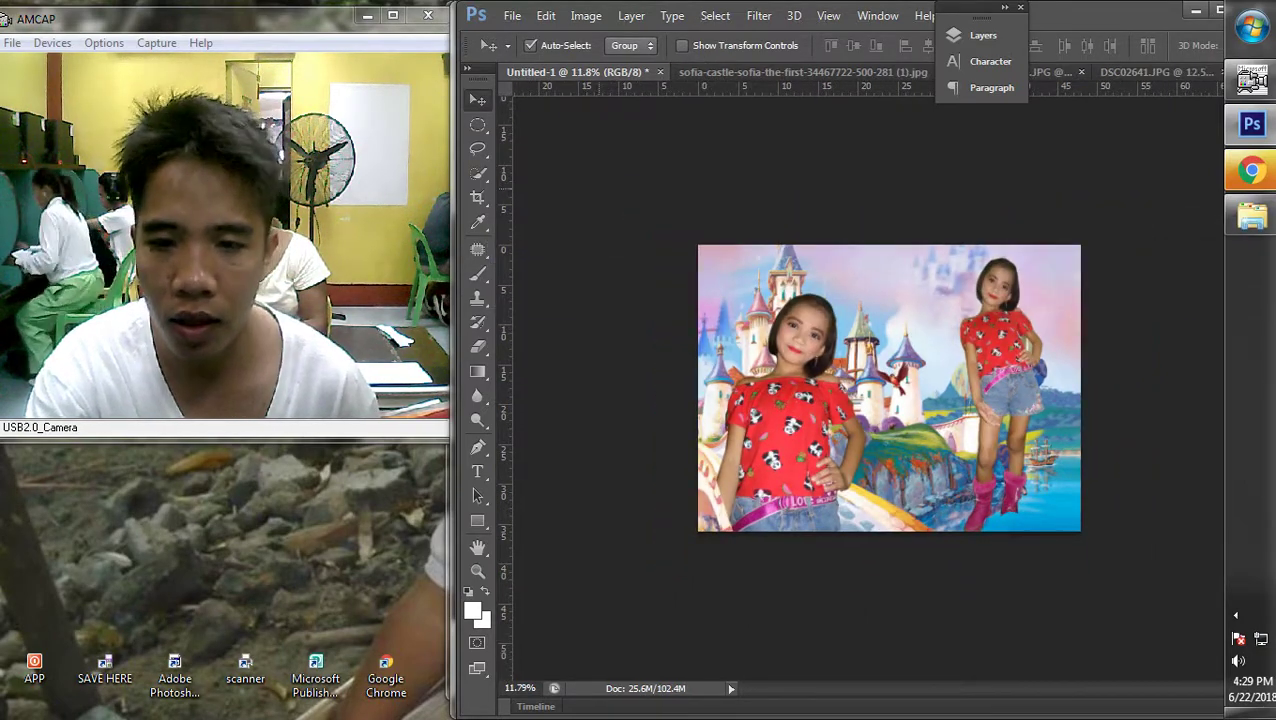
{"action": "right_click", "coordinate": [484, 346]}
{"action": "left_click", "coordinate": [520, 363]}
{"action": "key", "text": "ctrl+t"}
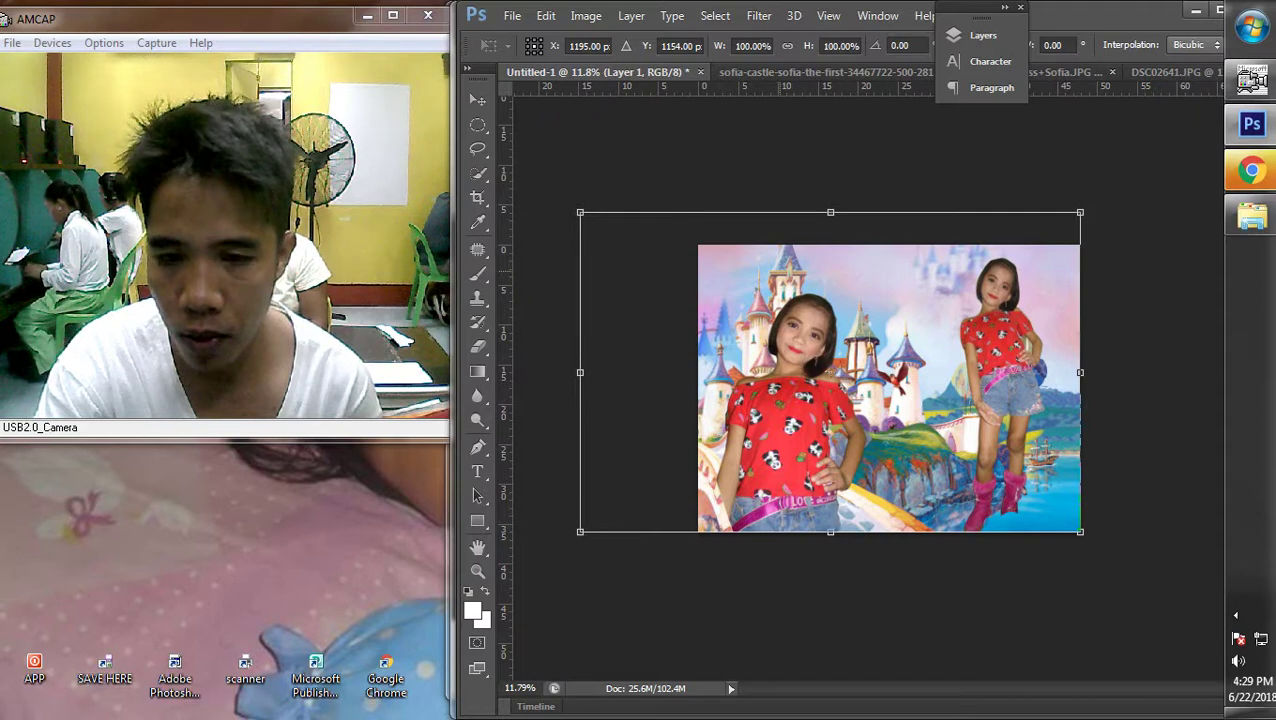
{"action": "key", "text": "Return"}
Move the right girl further right and down, bringing her legs into view
{"action": "left_click_drag", "start_coordinate": [1020, 303], "coordinate": [1036, 311]}
{"action": "scroll", "coordinate": [889, 388], "scroll_direction": "up", "scroll_amount": 2}
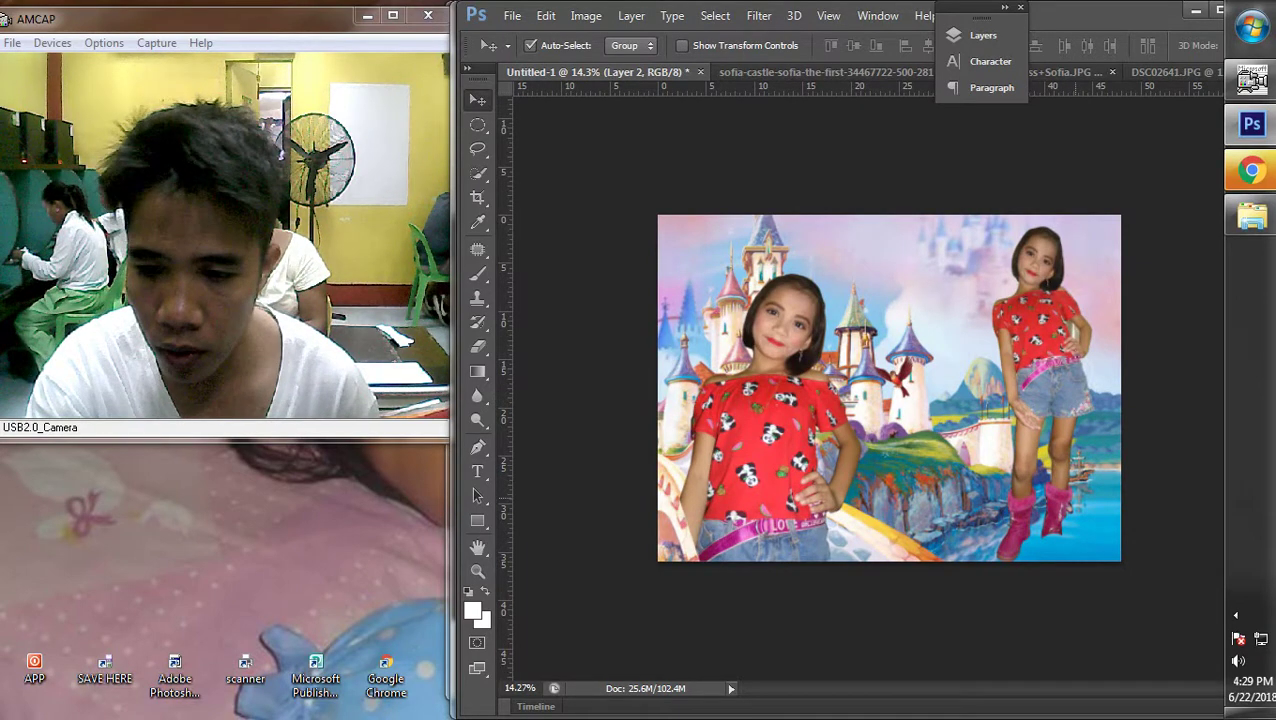
{"action": "scroll", "coordinate": [1018, 500], "scroll_direction": "up", "scroll_amount": 7}
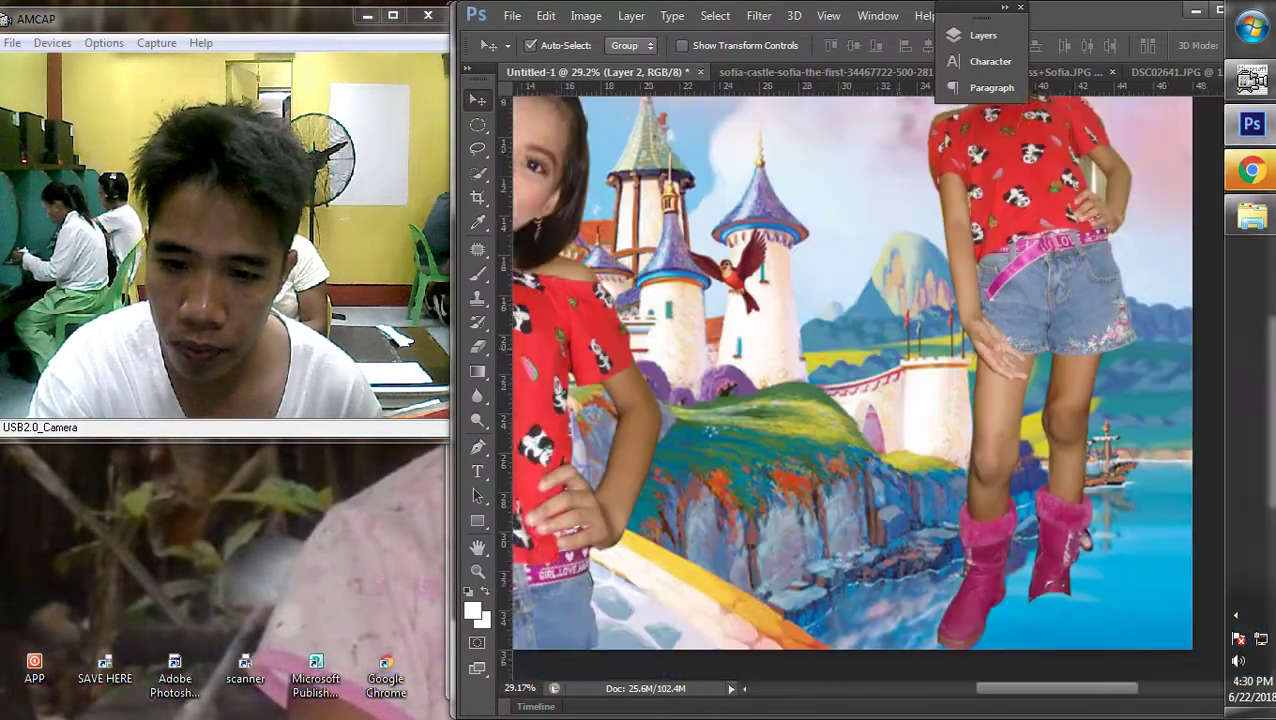
{"action": "left_click_drag", "start_coordinate": [1062, 462], "coordinate": [977, 437]}
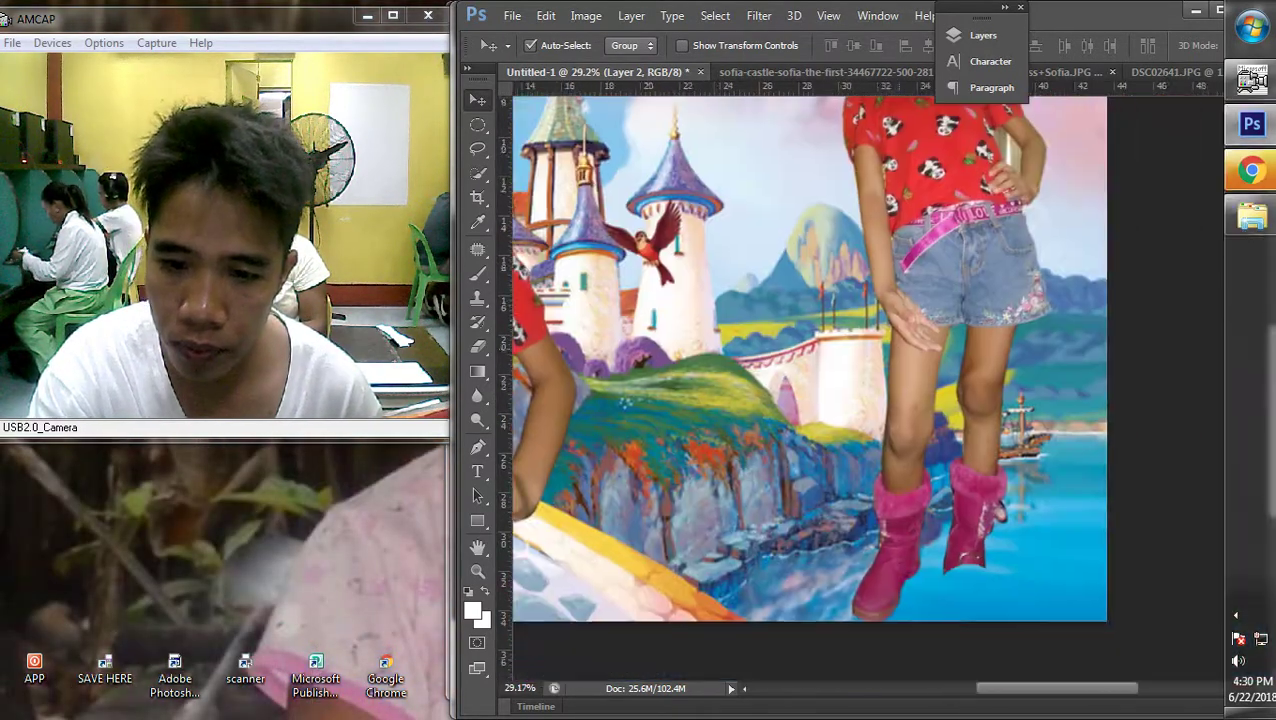
{"action": "left_click_drag", "start_coordinate": [988, 260], "coordinate": [1008, 260]}
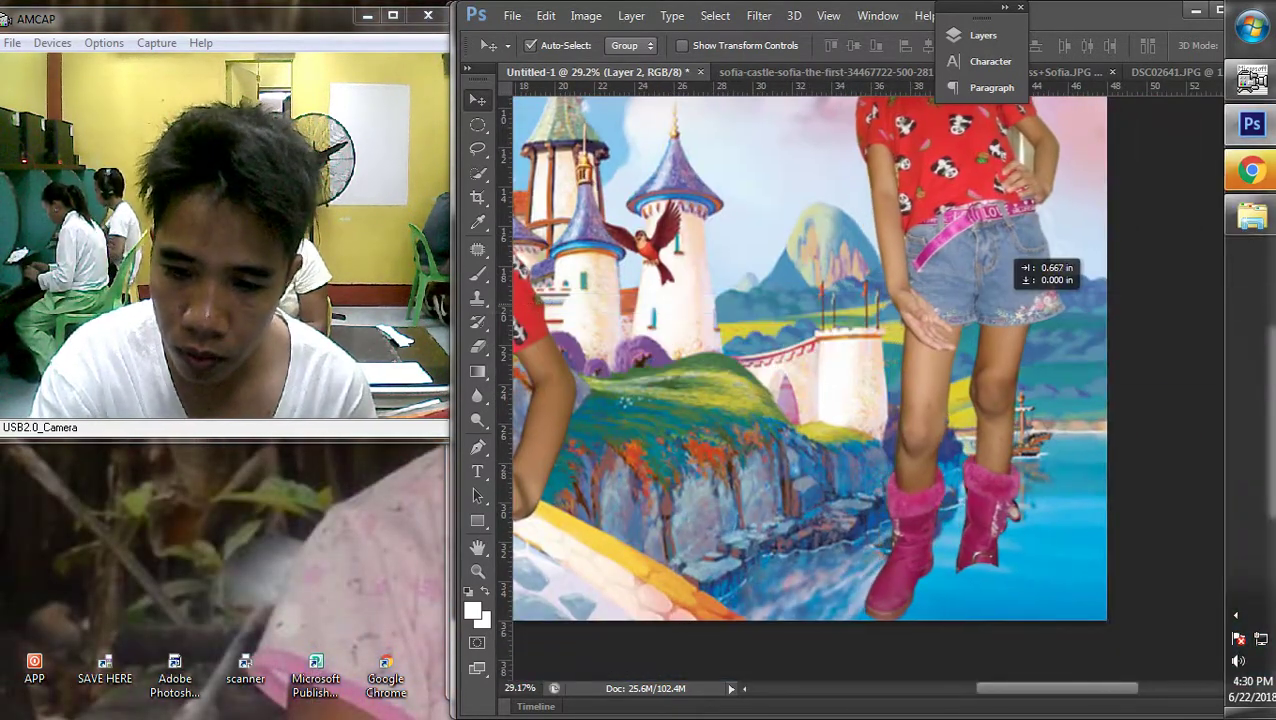
{"action": "scroll", "coordinate": [889, 388], "scroll_direction": "down", "scroll_amount": 10}
{"action": "scroll", "coordinate": [889, 388], "scroll_direction": "up", "scroll_amount": 4}
Move the right girl (Layer 2) down and right and shrink her to about 90%
{"action": "right_click", "coordinate": [1062, 305]}
{"action": "left_click", "coordinate": [1062, 322]}
{"action": "left_click_drag", "start_coordinate": [1062, 322], "coordinate": [1069, 337]}
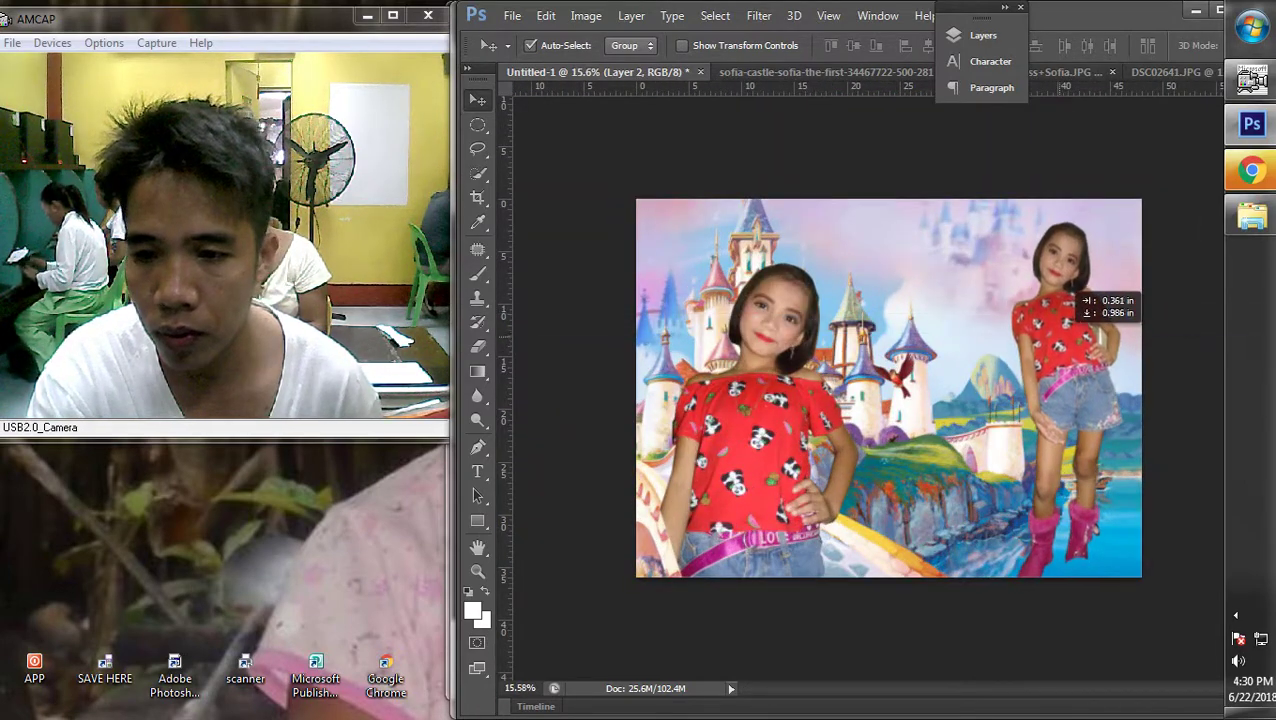
{"action": "key", "text": "ctrl+t"}
{"action": "left_click_drag", "start_coordinate": [1162, 205], "coordinate": [1113, 256]}
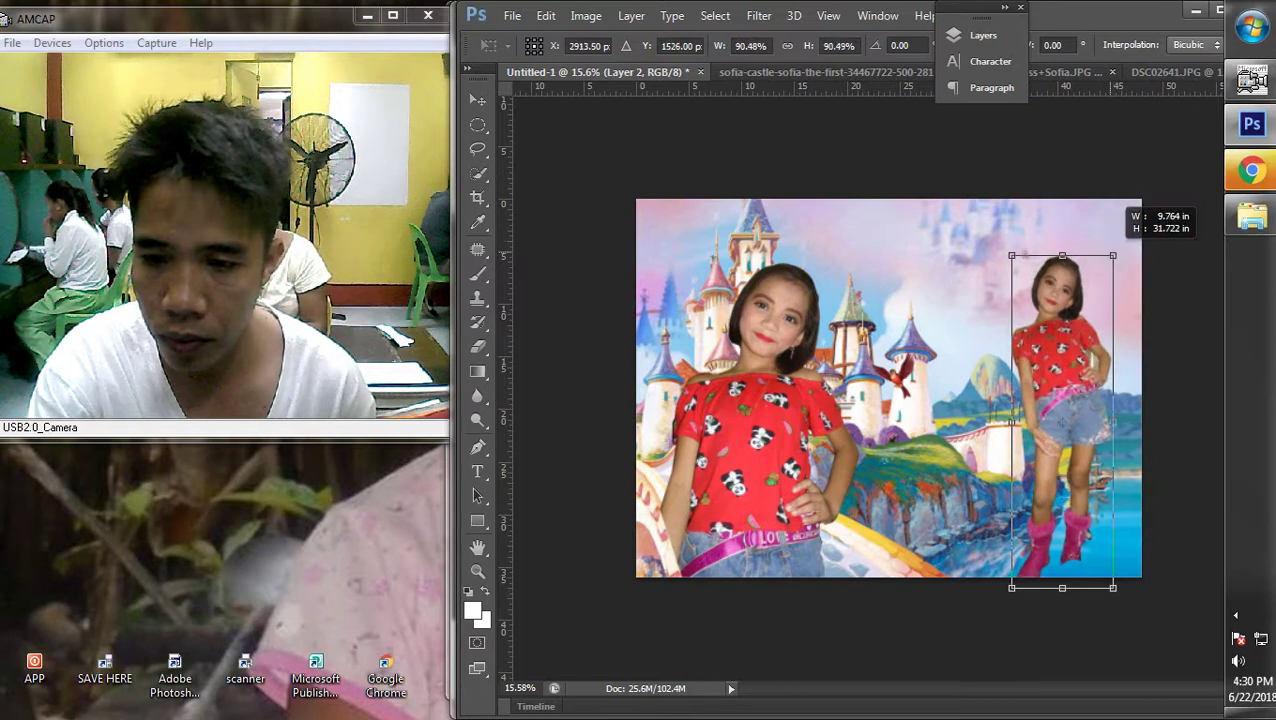
{"action": "key", "text": "Return"}
{"action": "scroll", "coordinate": [889, 388], "scroll_direction": "down", "scroll_amount": 2}
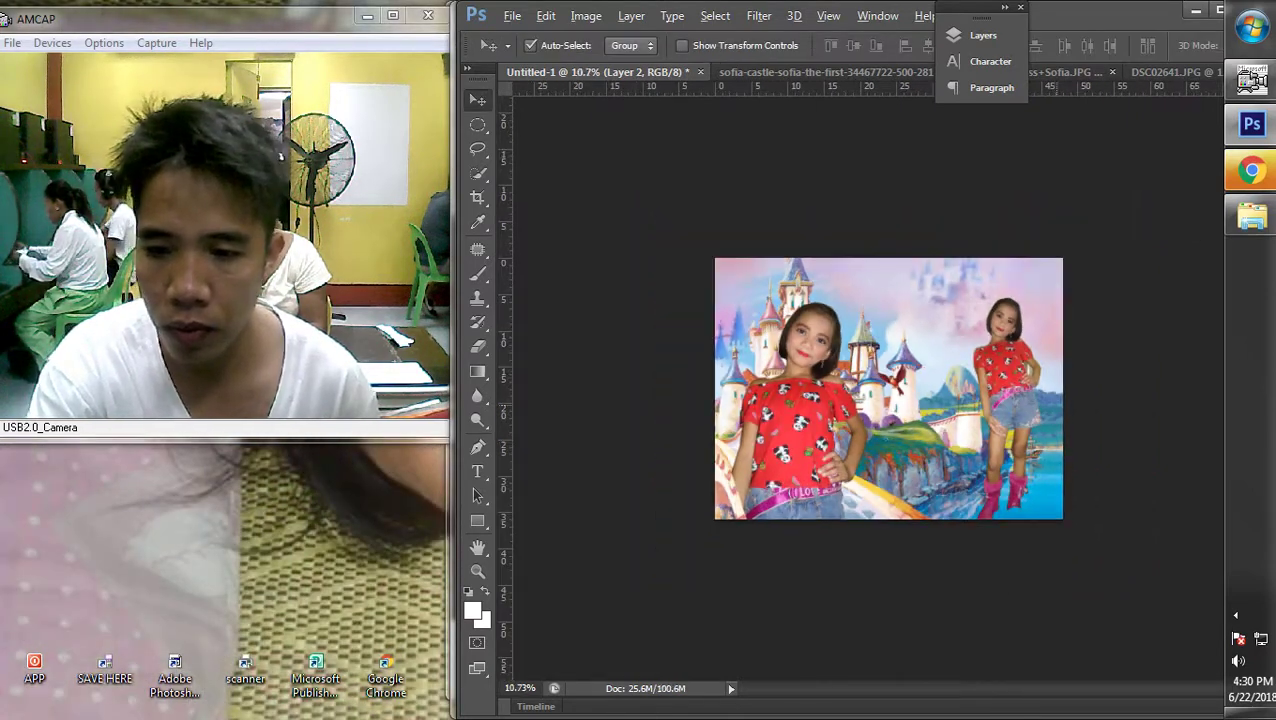
{"action": "scroll", "coordinate": [889, 388], "scroll_direction": "up", "scroll_amount": 2}
Select the left girl's Layer 4 and make a small size adjustment
{"action": "right_click", "coordinate": [780, 322]}
{"action": "left_click", "coordinate": [780, 333]}
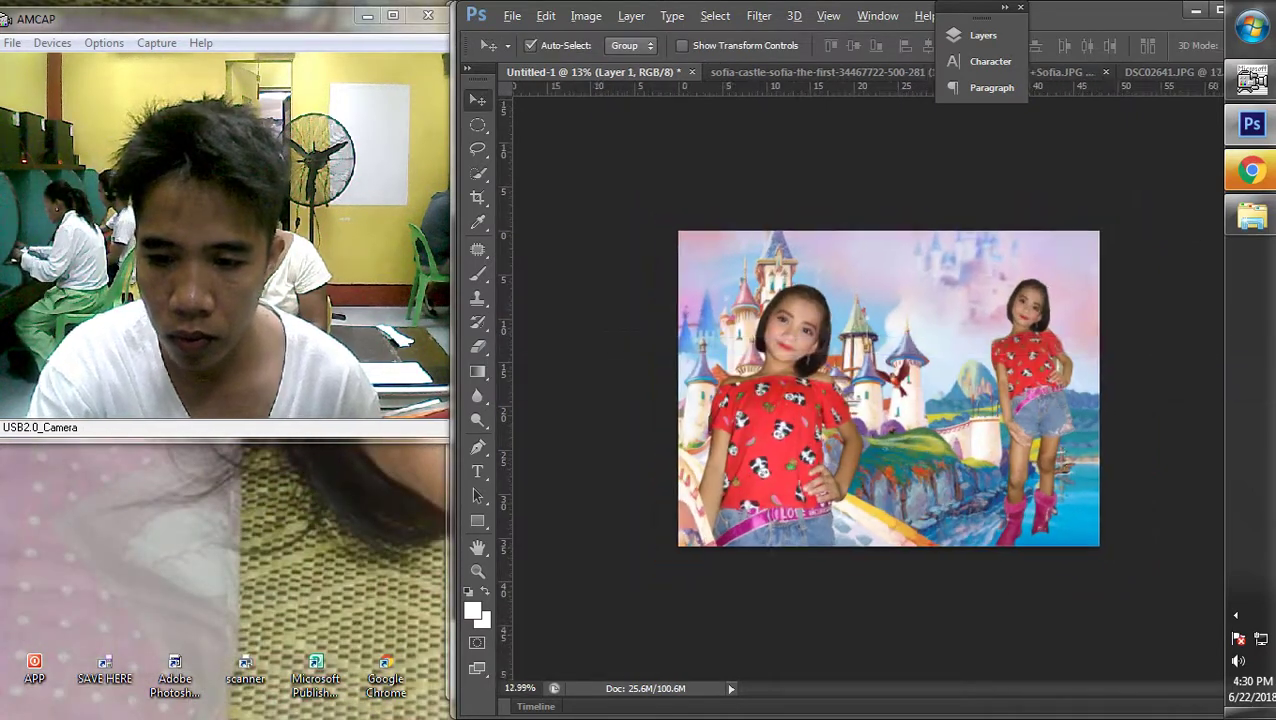
{"action": "scroll", "coordinate": [780, 333], "scroll_direction": "up", "scroll_amount": 1}
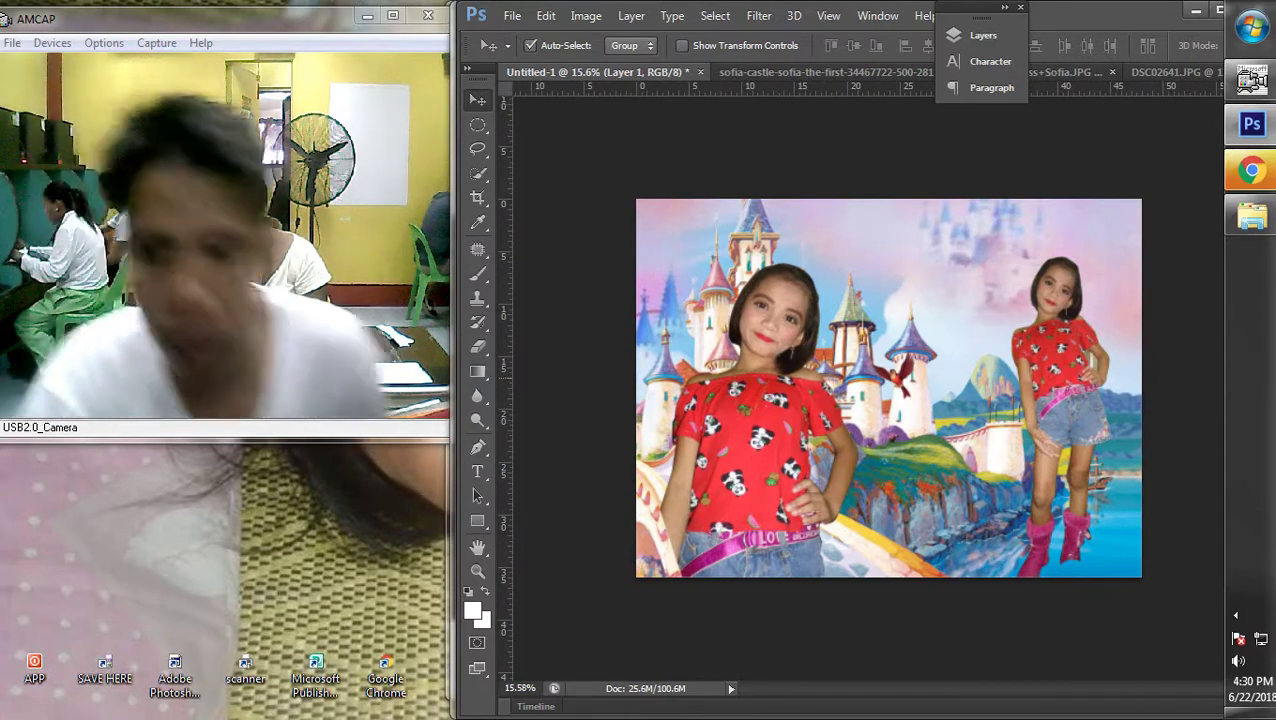
{"action": "right_click", "coordinate": [780, 330]}
{"action": "left_click", "coordinate": [780, 341]}
{"action": "key", "text": "ctrl+t"}
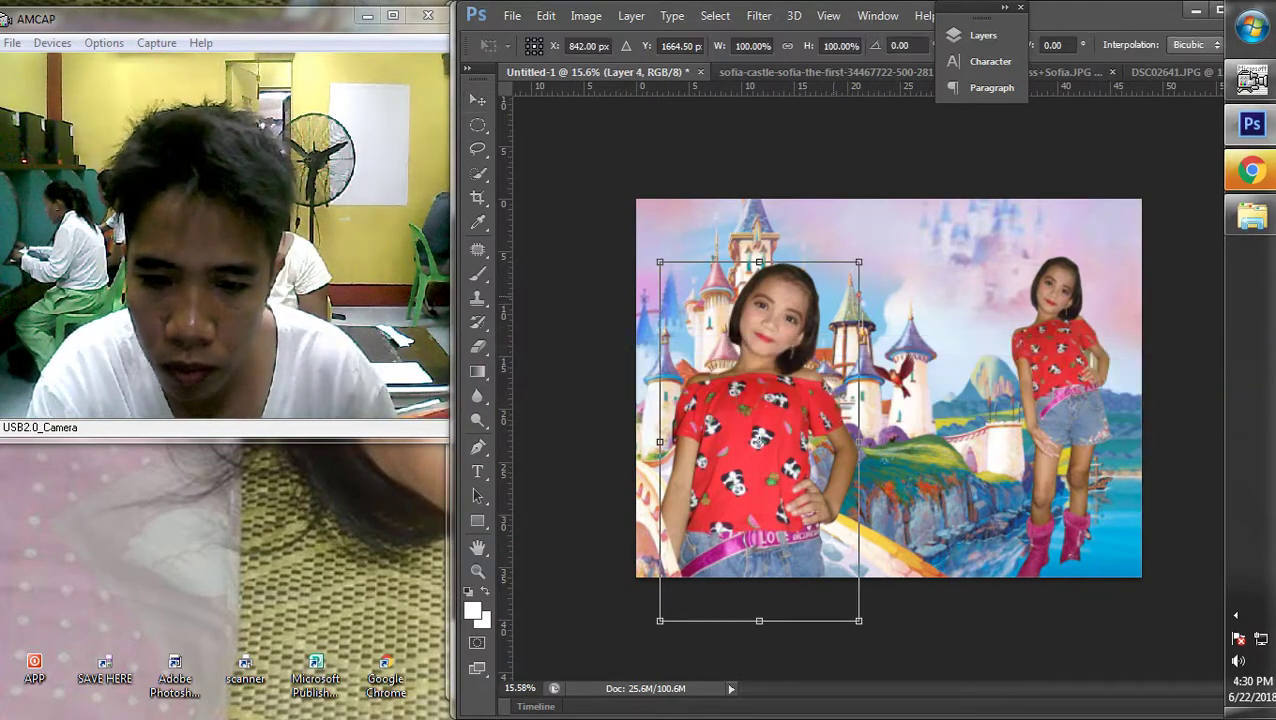
{"action": "left_click_drag", "start_coordinate": [856, 262], "coordinate": [856, 270]}
{"action": "key", "text": "Return"}
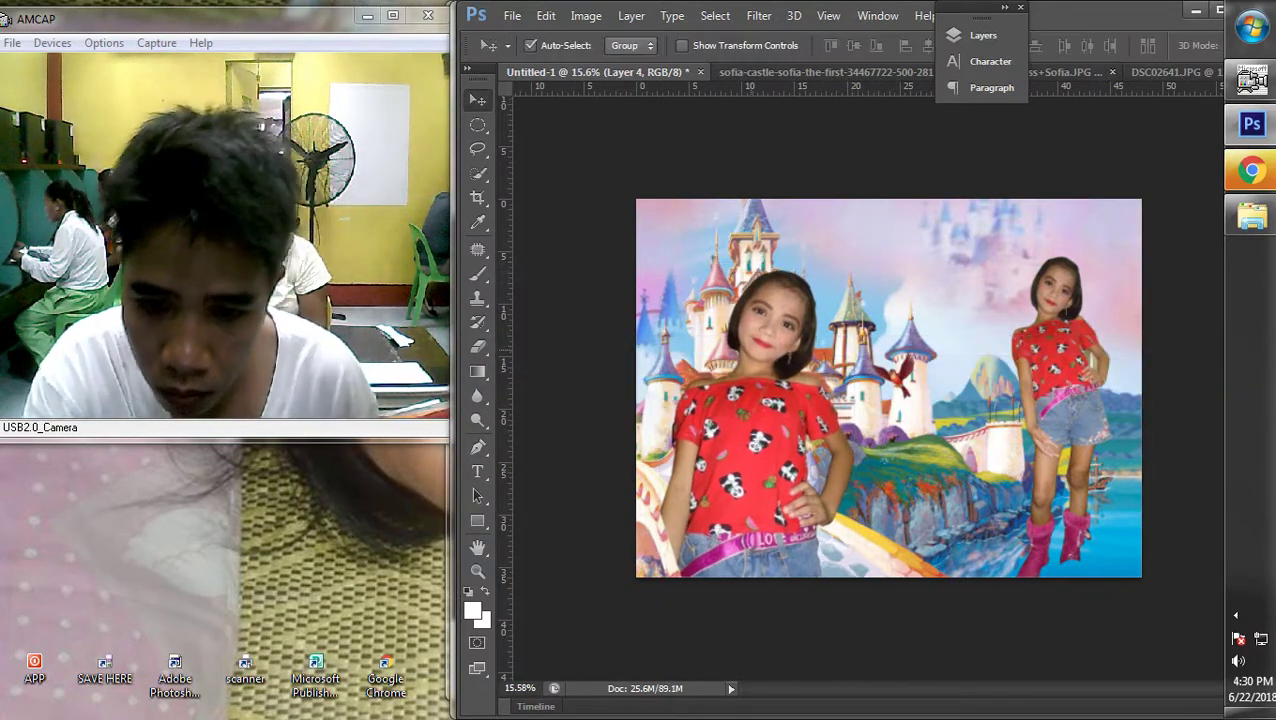
Enlarge the left girl to about 103%, undoing an accidental leftward shift
{"action": "right_click", "coordinate": [780, 346]}
{"action": "left_click", "coordinate": [780, 362]}
{"action": "key", "text": "ctrl+t"}
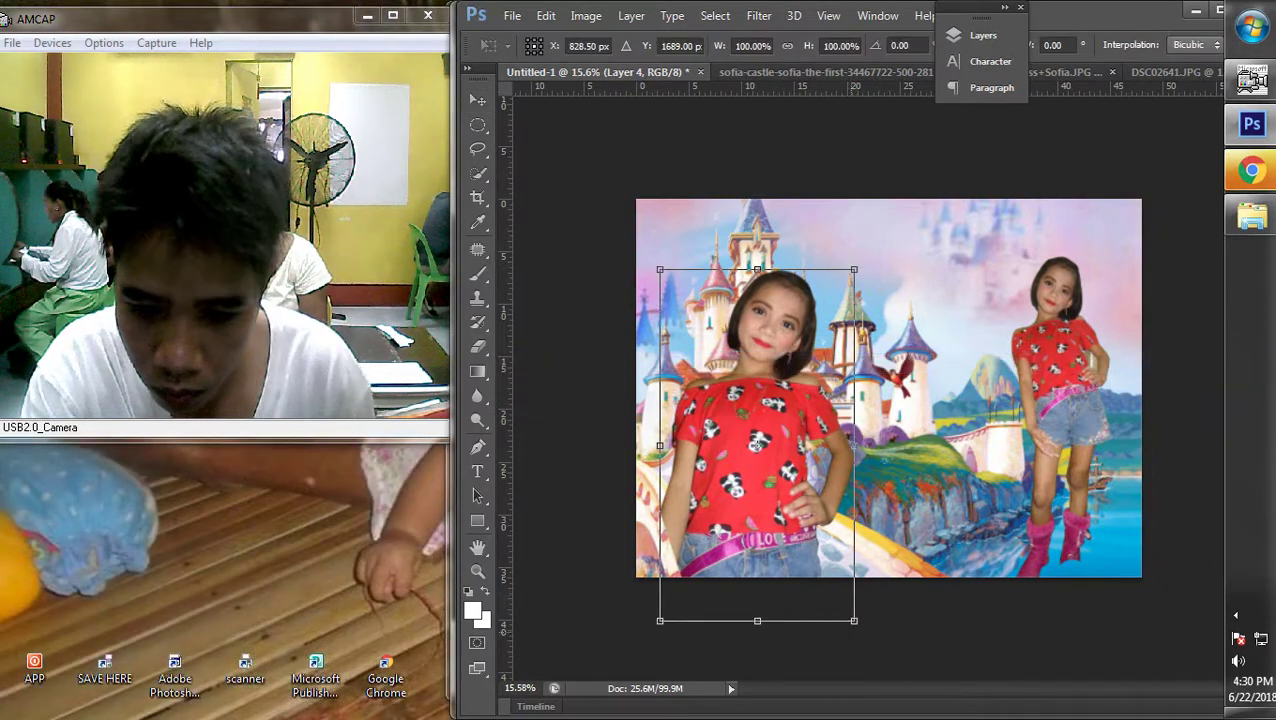
{"action": "left_click_drag", "start_coordinate": [853, 620], "coordinate": [860, 632]}
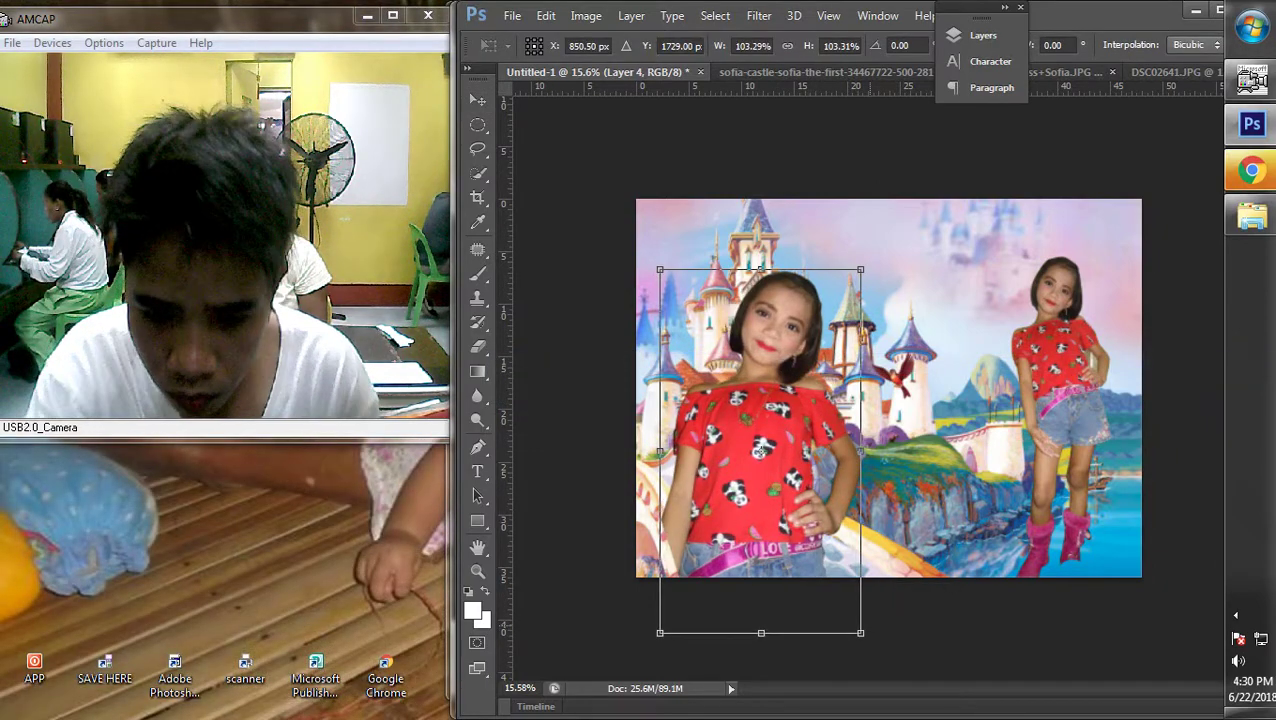
{"action": "key", "text": "Return"}
{"action": "left_click_drag", "start_coordinate": [756, 488], "coordinate": [730, 560]}
{"action": "key", "text": "ctrl+z"}
{"action": "scroll", "coordinate": [889, 388], "scroll_direction": "down", "scroll_amount": 2}
{"action": "scroll", "coordinate": [889, 388], "scroll_direction": "up", "scroll_amount": 1}
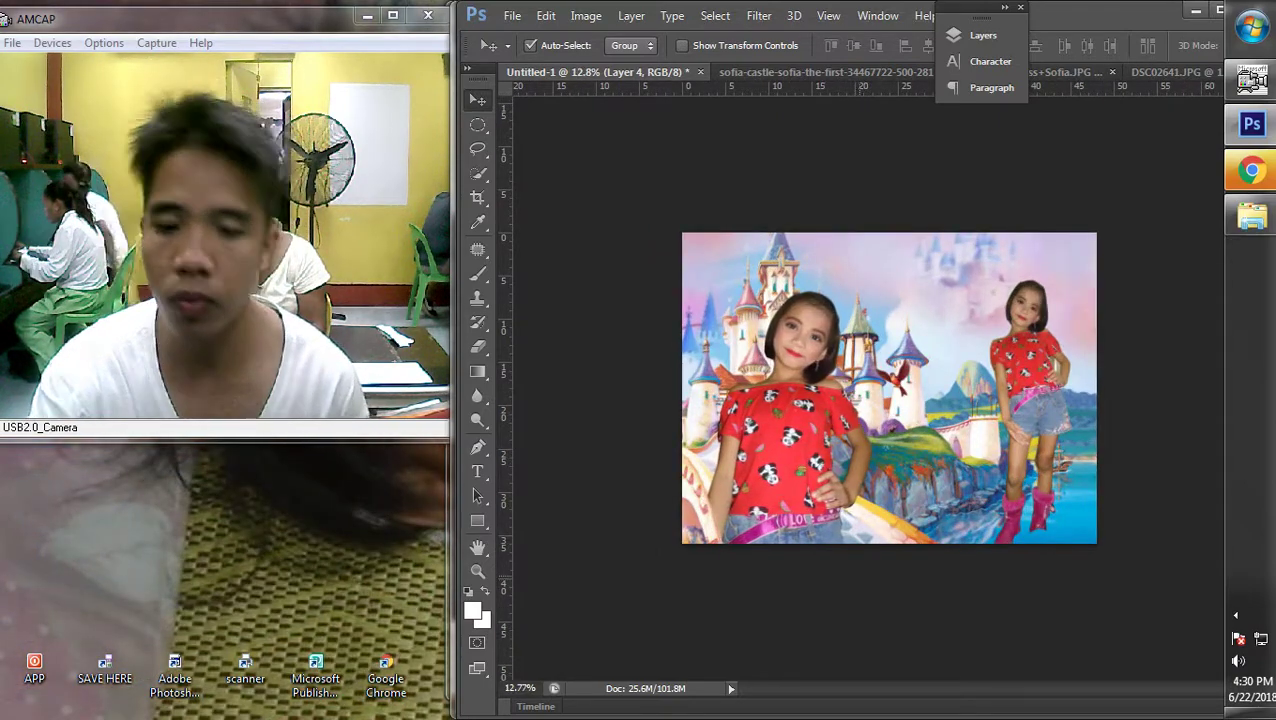
{"action": "scroll", "coordinate": [889, 388], "scroll_direction": "down", "scroll_amount": 1}
{"action": "scroll", "coordinate": [889, 388], "scroll_direction": "up", "scroll_amount": 1}
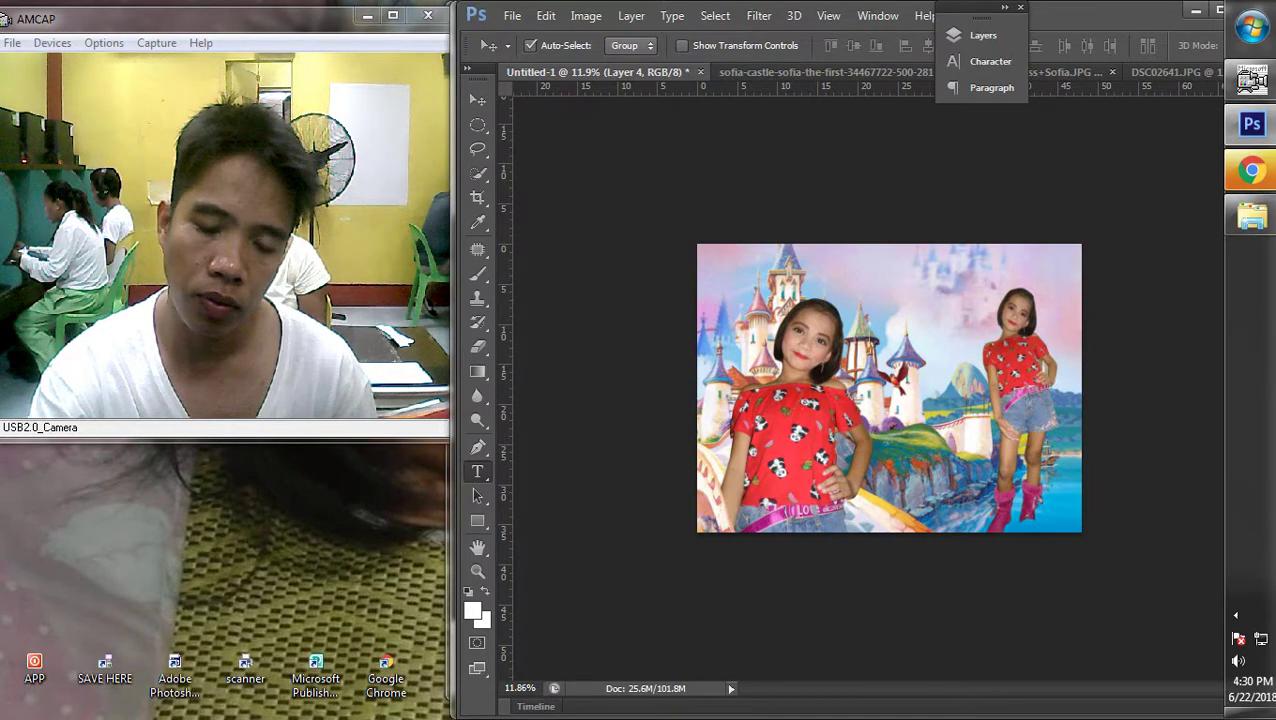
Add a black Arial Bold 'Happy 7th Birthday' text layer
{"action": "key", "text": "t"}
{"action": "scroll", "coordinate": [889, 388], "scroll_direction": "up", "scroll_amount": 1}
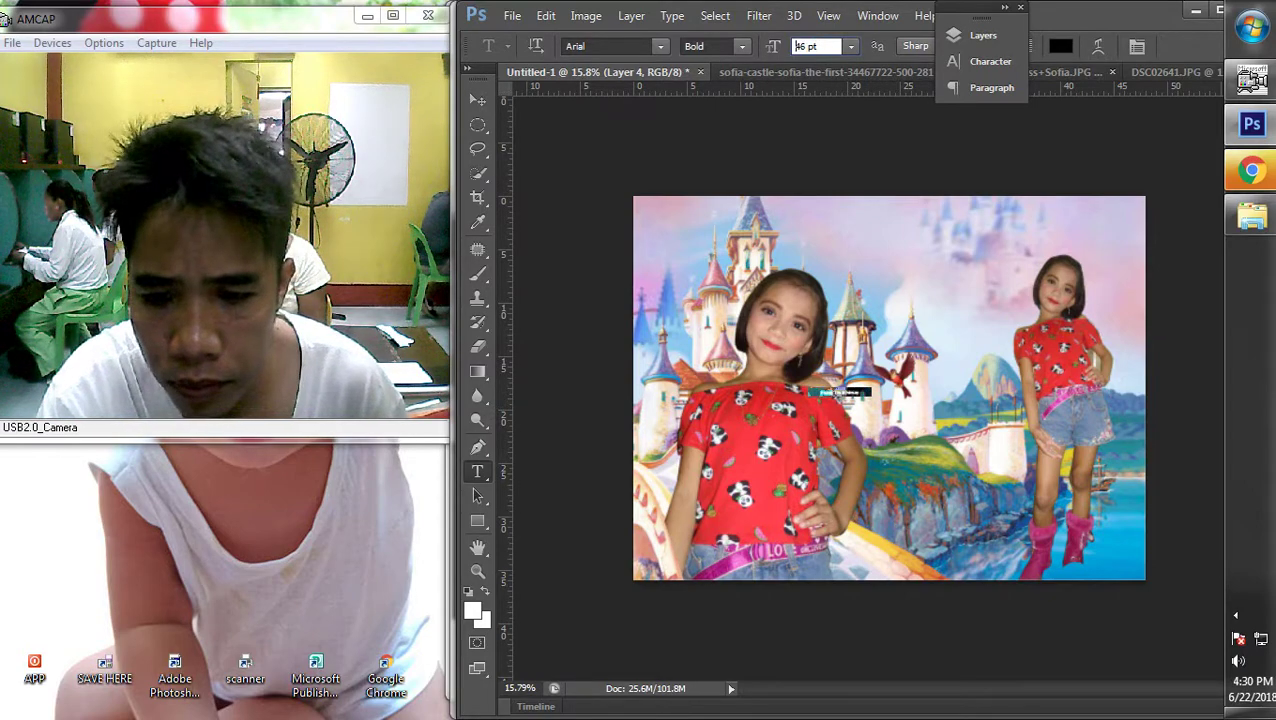
{"action": "key", "text": "ctrl+Return"}
Move the title to the top, enlarge it about 416%, and fit the image in view
{"action": "key", "text": "v"}
{"action": "left_click_drag", "start_coordinate": [850, 395], "coordinate": [1028, 256]}
{"action": "key", "text": "ctrl+t"}
{"action": "key", "text": "Return"}
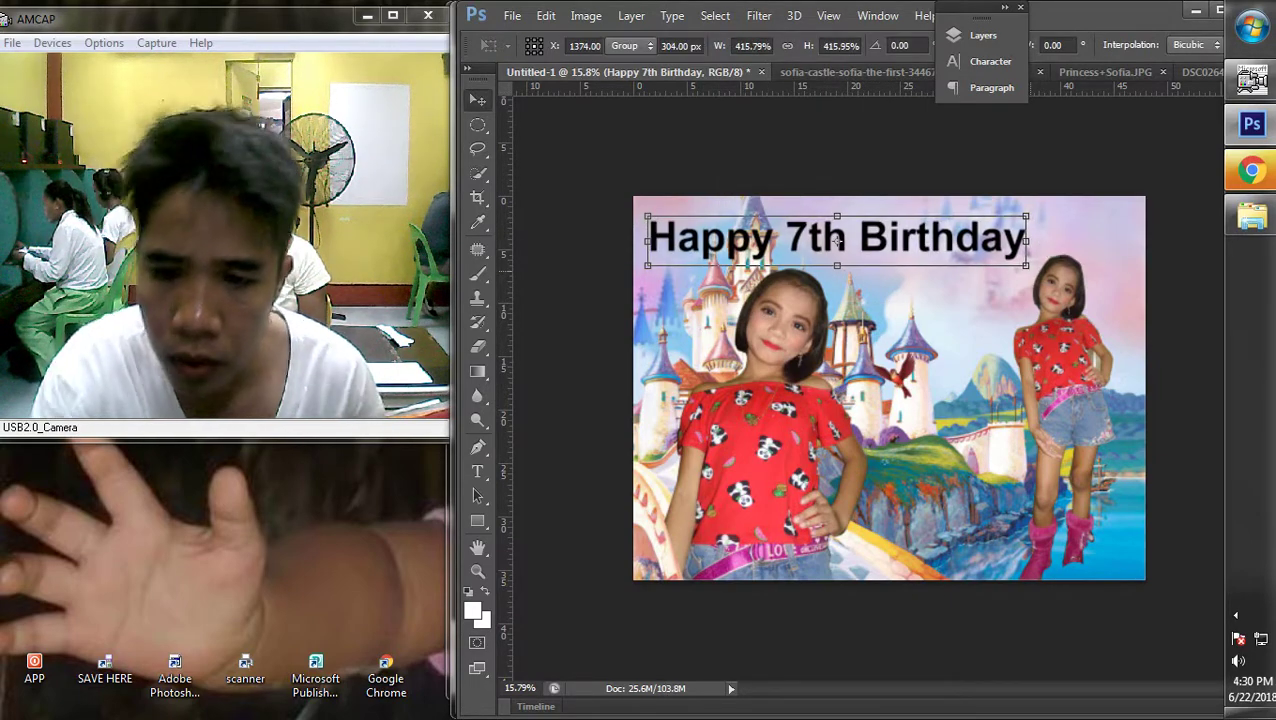
{"action": "key", "text": "ctrl+minus"}
{"action": "key", "text": "ctrl+0"}
{"action": "right_click", "coordinate": [770, 338]}
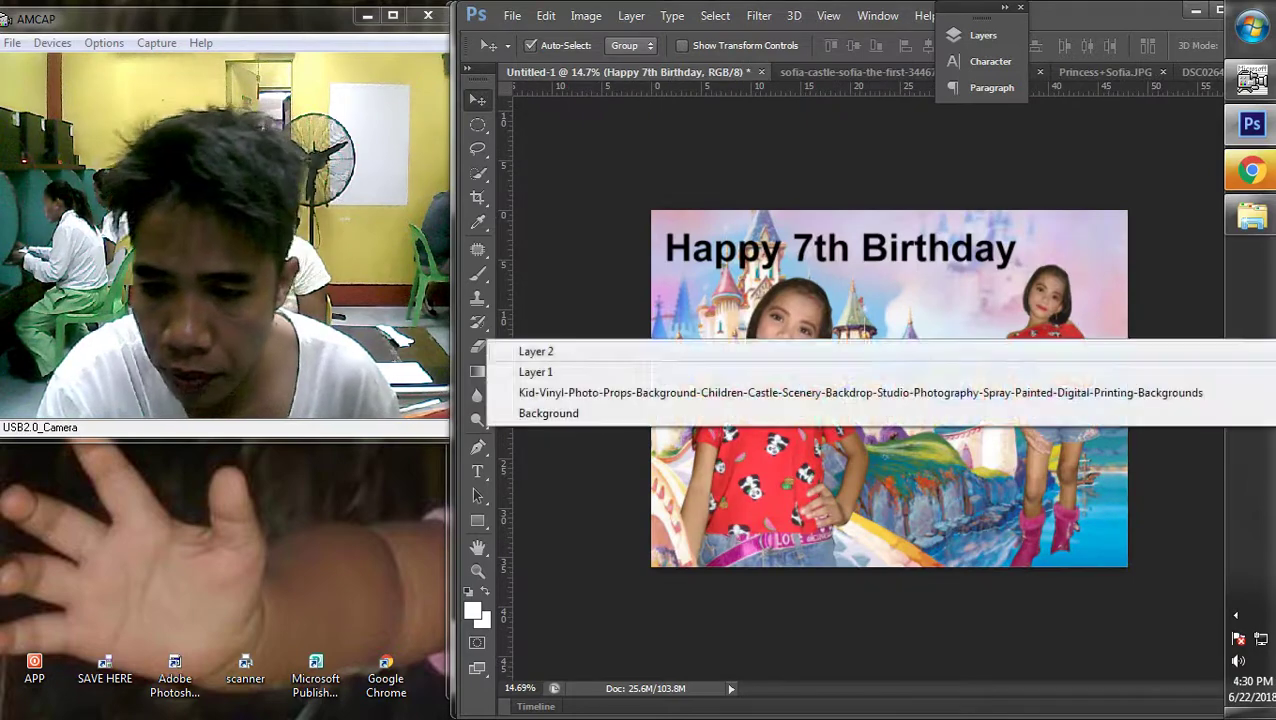
{"action": "left_click", "coordinate": [775, 345]}
Enlarge the right girl upward so she reaches higher in the scene
{"action": "key", "text": "ctrl+t"}
{"action": "left_click_drag", "start_coordinate": [1100, 265], "coordinate": [1119, 213]}
{"action": "key", "text": "Return"}
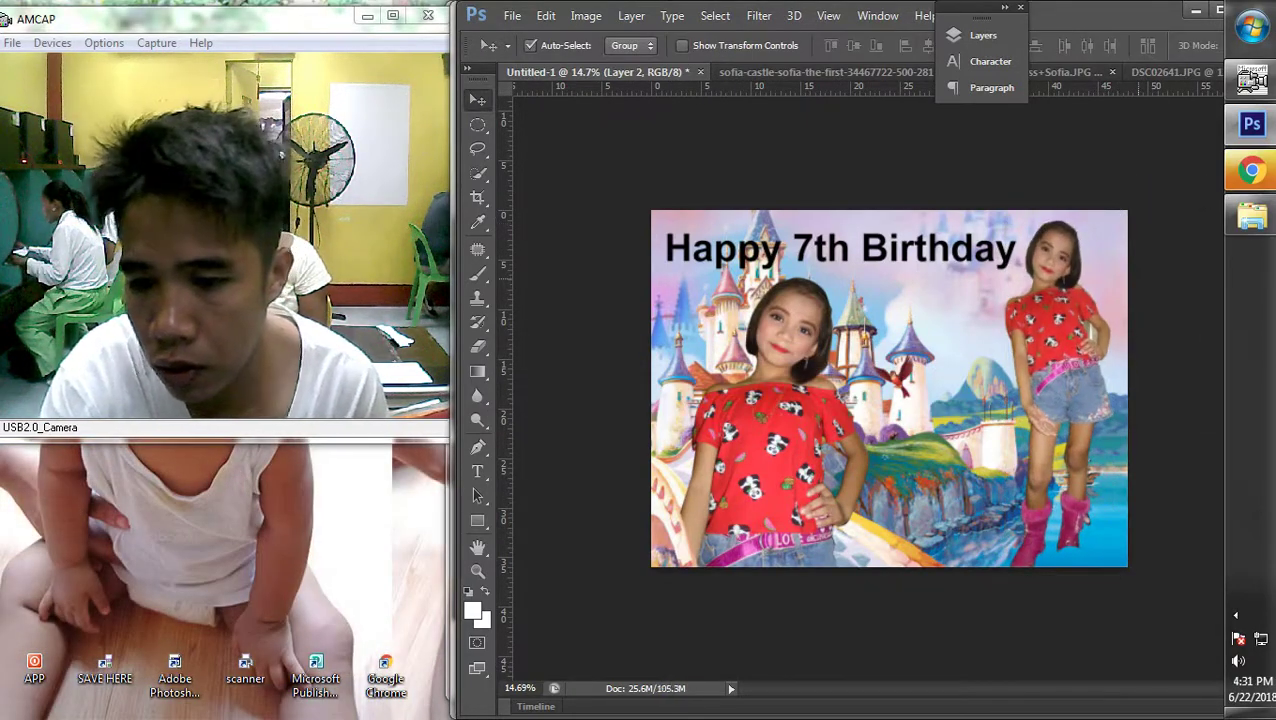
{"action": "scroll", "coordinate": [889, 388], "scroll_direction": "up", "scroll_amount": 3}
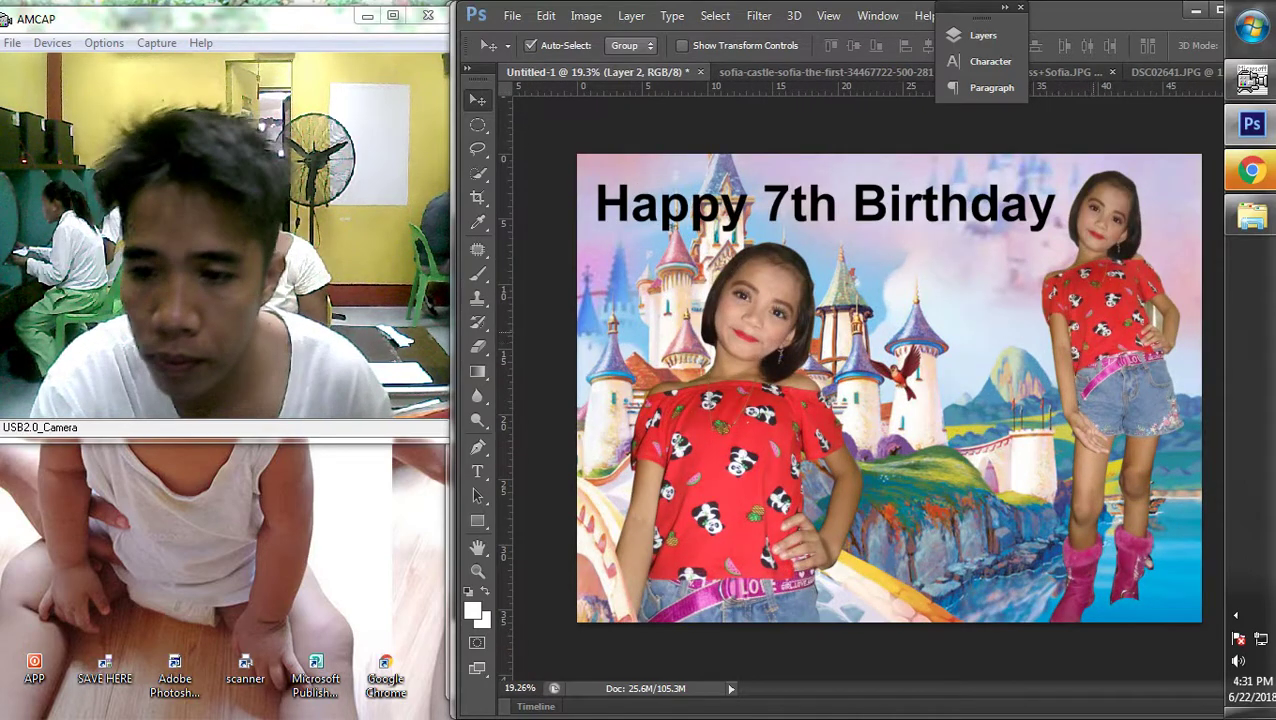
Brighten the right girl slightly with two small Curves adjustments
{"action": "key", "text": "ctrl+m"}
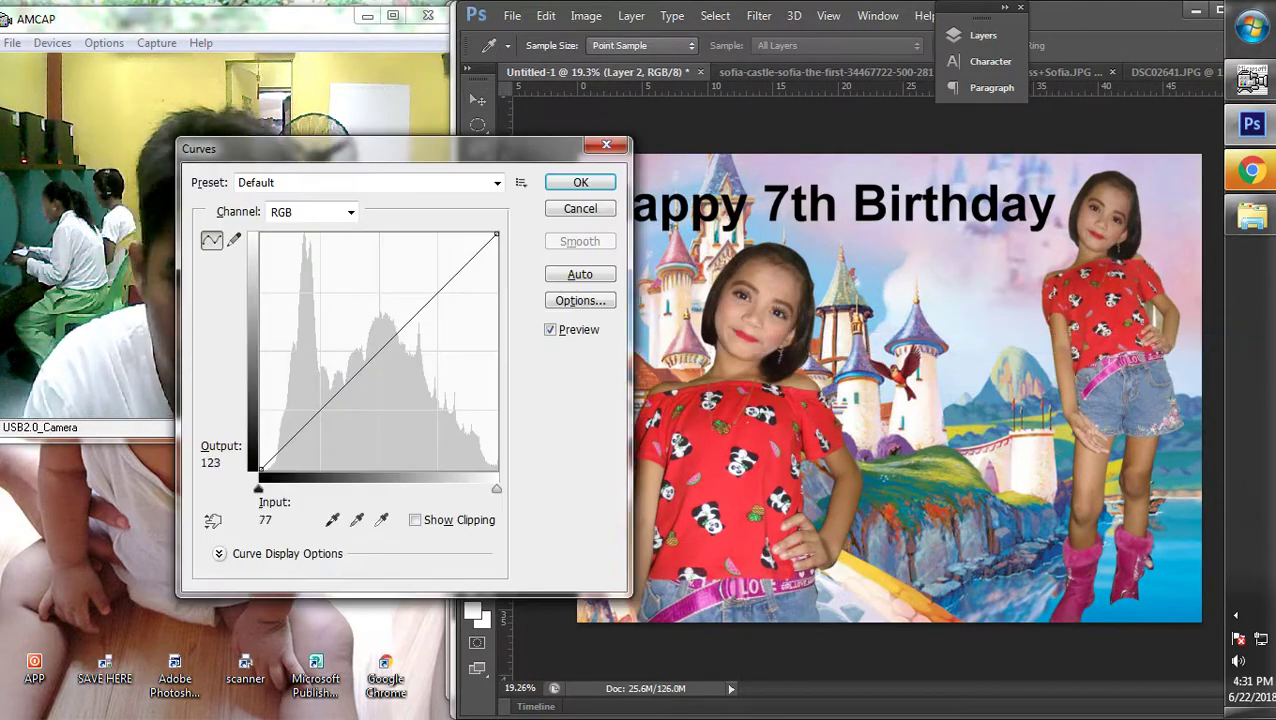
{"action": "key", "text": "Up"}
{"action": "key", "text": "Up"}
{"action": "key", "text": "Up"}
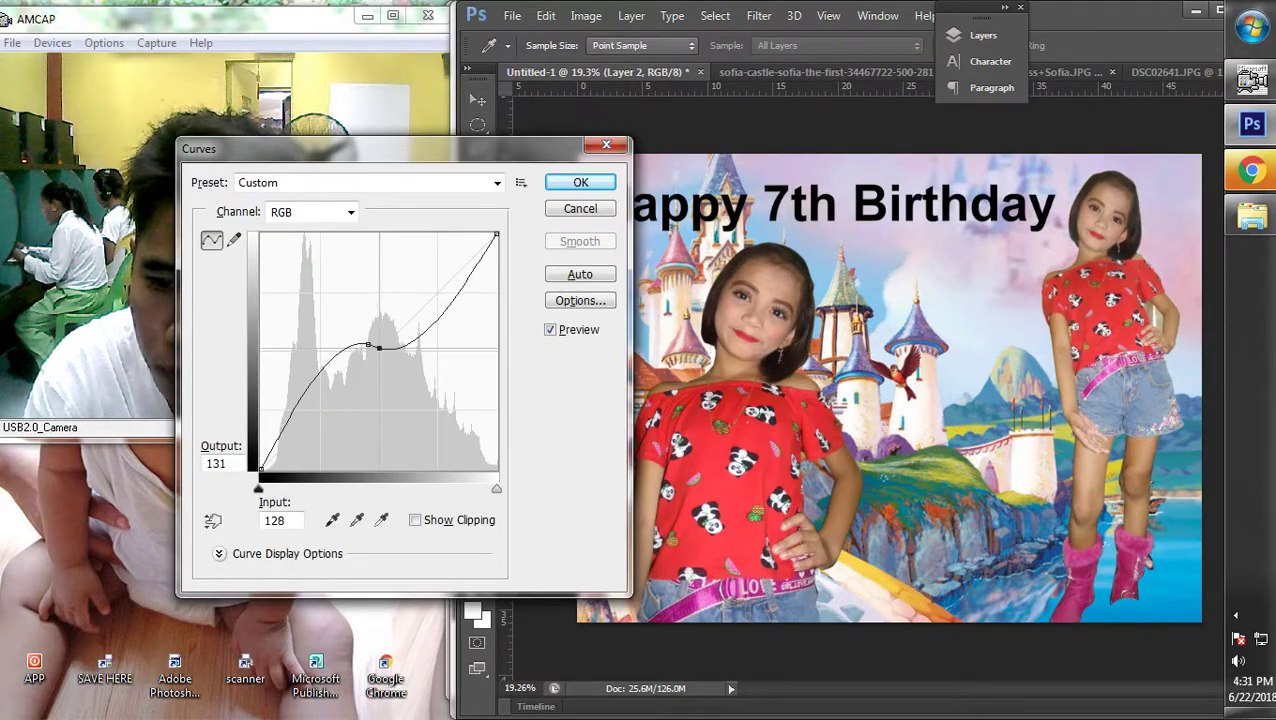
{"action": "key", "text": "Return"}
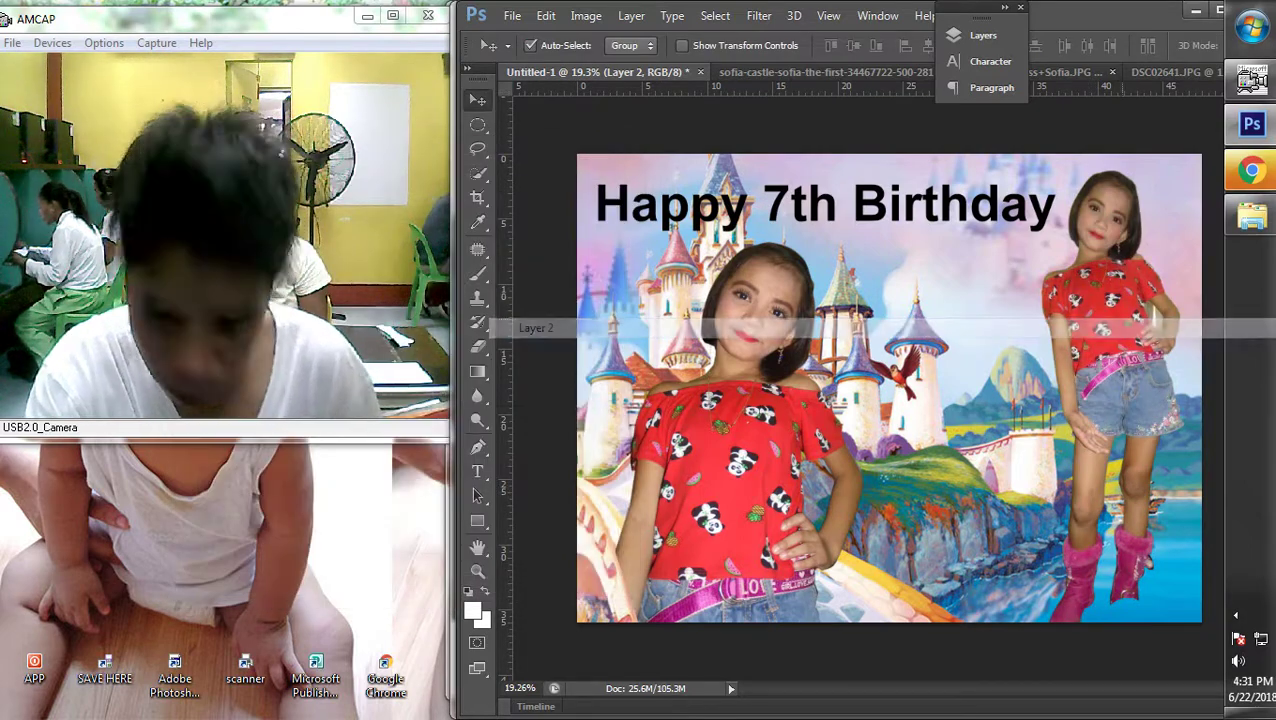
{"action": "key", "text": "ctrl+m"}
{"action": "key", "text": "Right"}
{"action": "key", "text": "Return"}
{"action": "right_click", "coordinate": [700, 195]}
Select all the title text and try the Candy Shop Contour Personal Use font
{"action": "left_click", "coordinate": [700, 205]}
{"action": "key", "text": "p"}
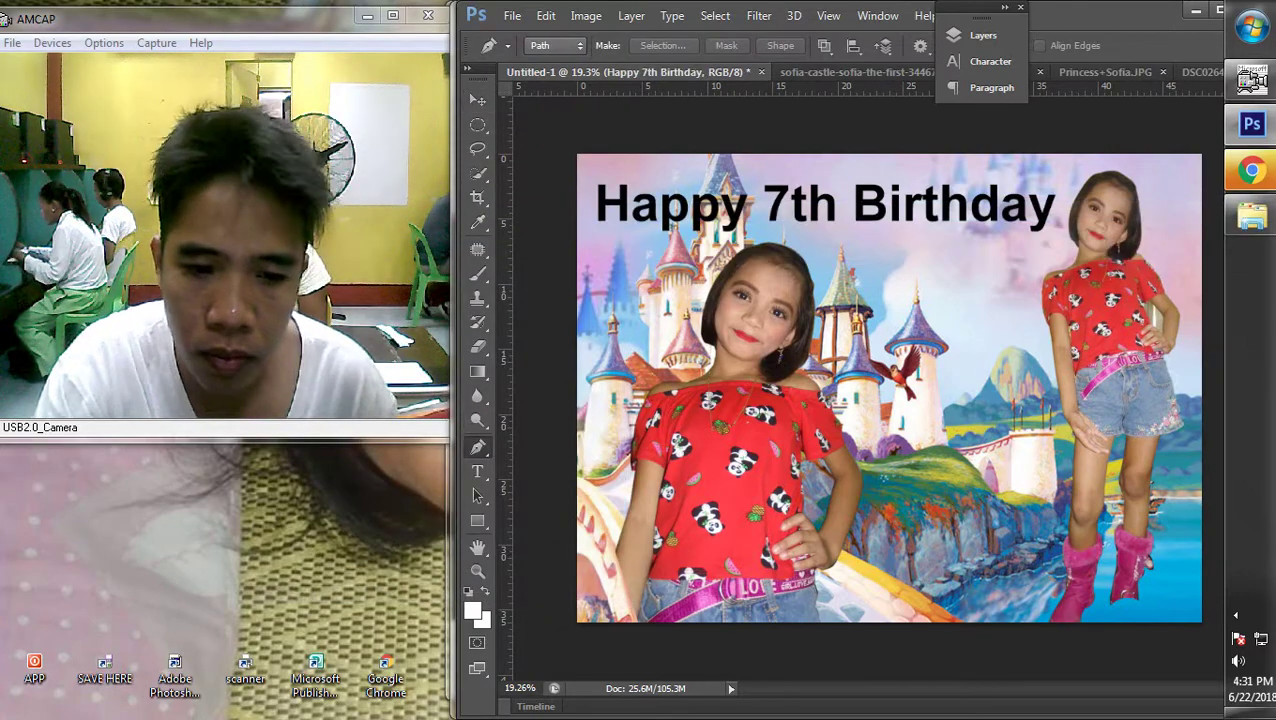
{"action": "key", "text": "t"}
{"action": "key", "text": "ctrl+a"}
{"action": "left_click", "coordinate": [660, 46]}
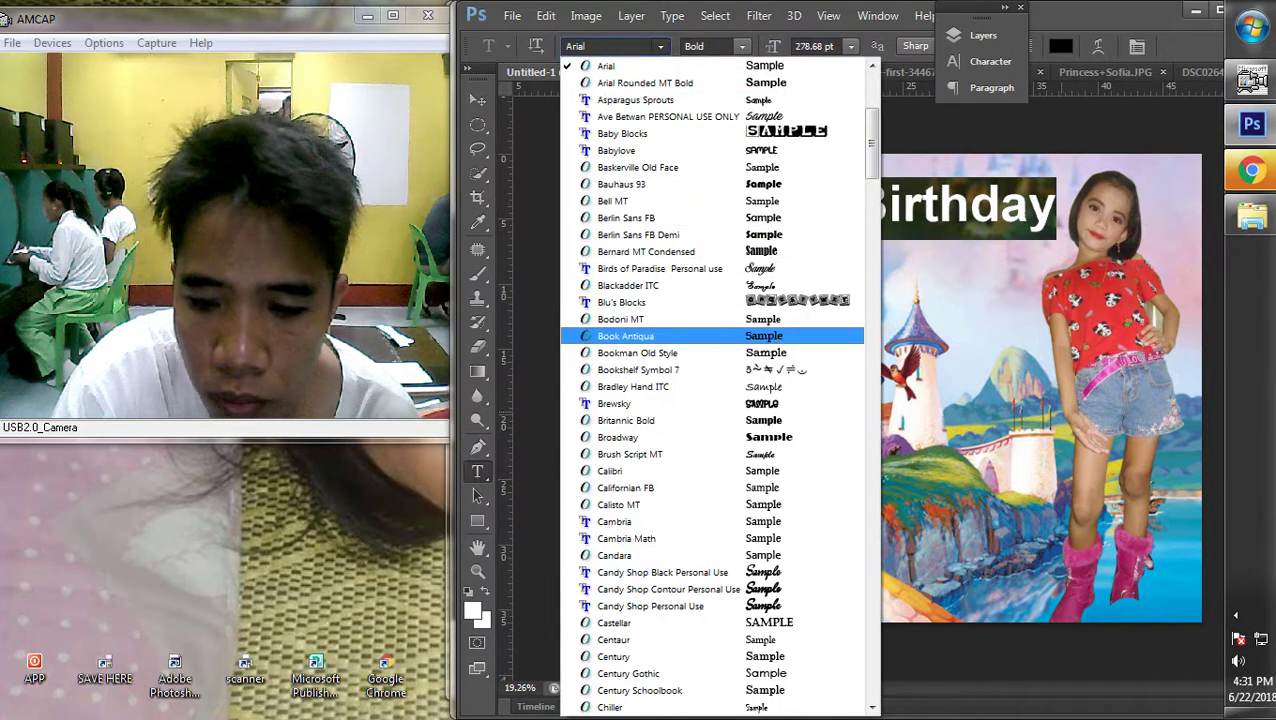
{"action": "scroll", "coordinate": [700, 386], "scroll_direction": "down", "scroll_amount": 4}
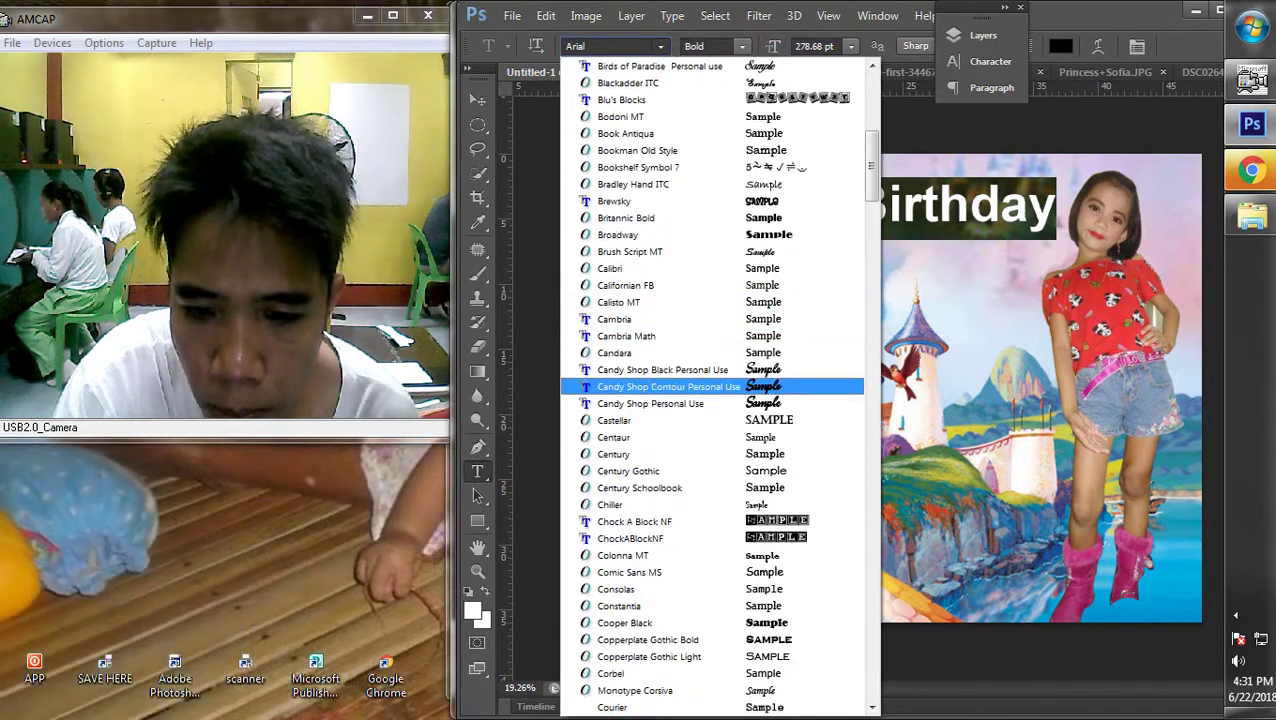
{"action": "key", "text": "Return"}
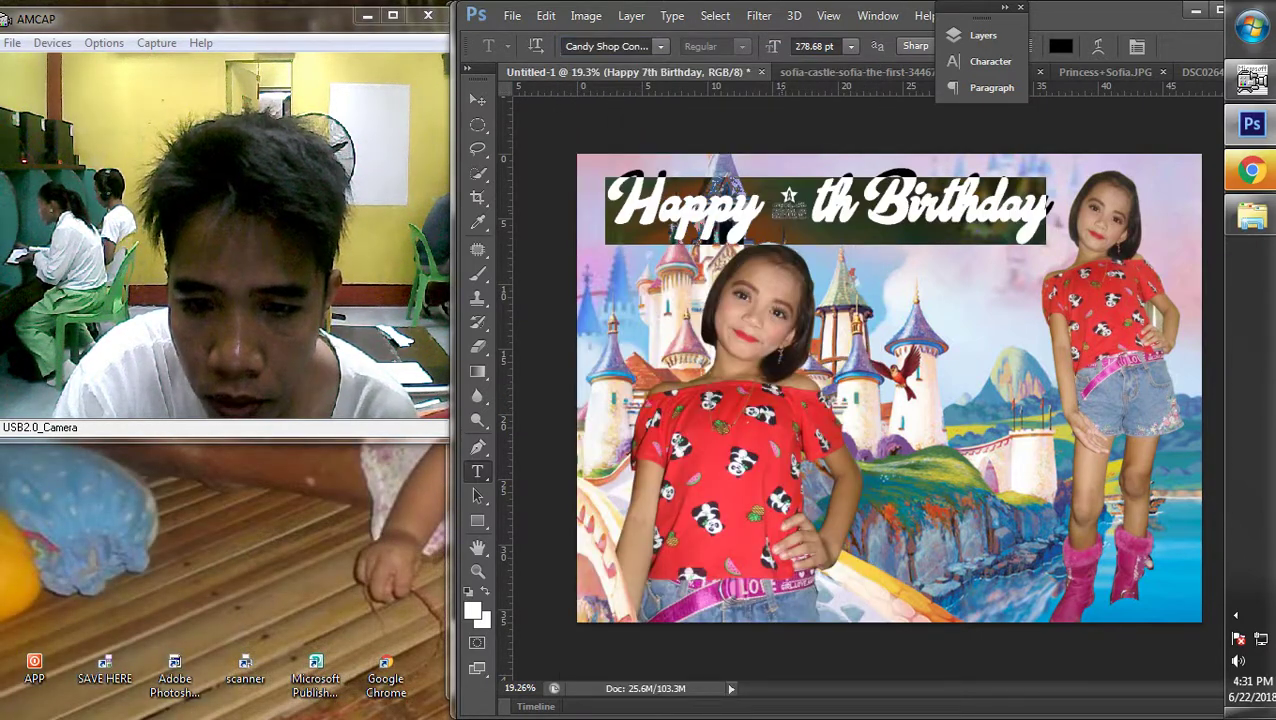
{"action": "left_click", "coordinate": [770, 210]}
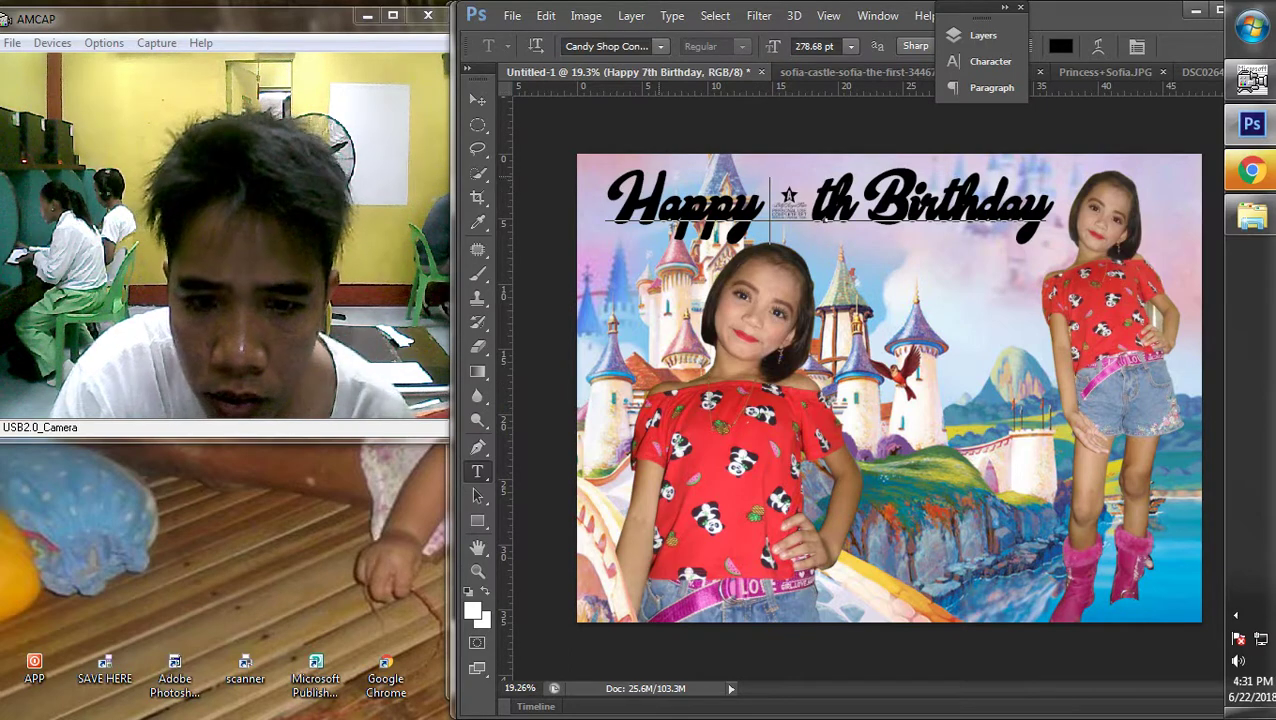
Try Elephant Ears Demo on the title, then settle on Funhouse
{"action": "key", "text": "ctrl+a"}
{"action": "left_click", "coordinate": [660, 46]}
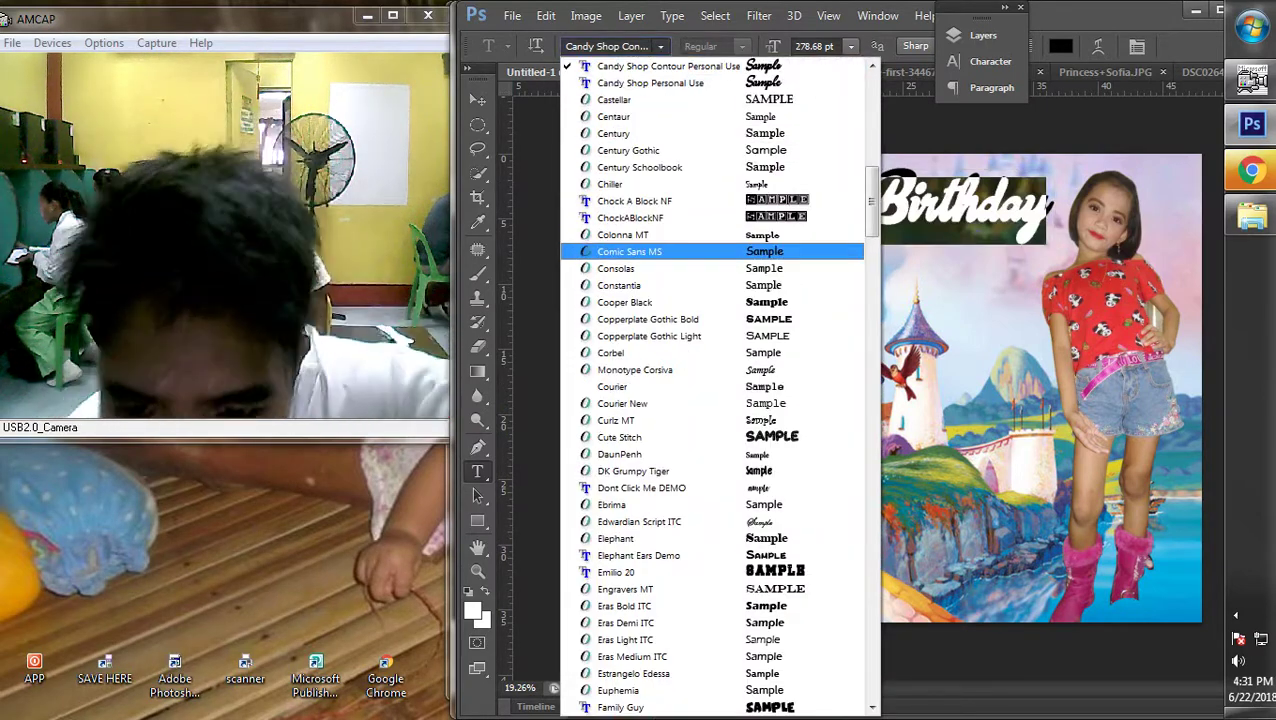
{"action": "scroll", "coordinate": [712, 390], "scroll_direction": "down", "scroll_amount": 4}
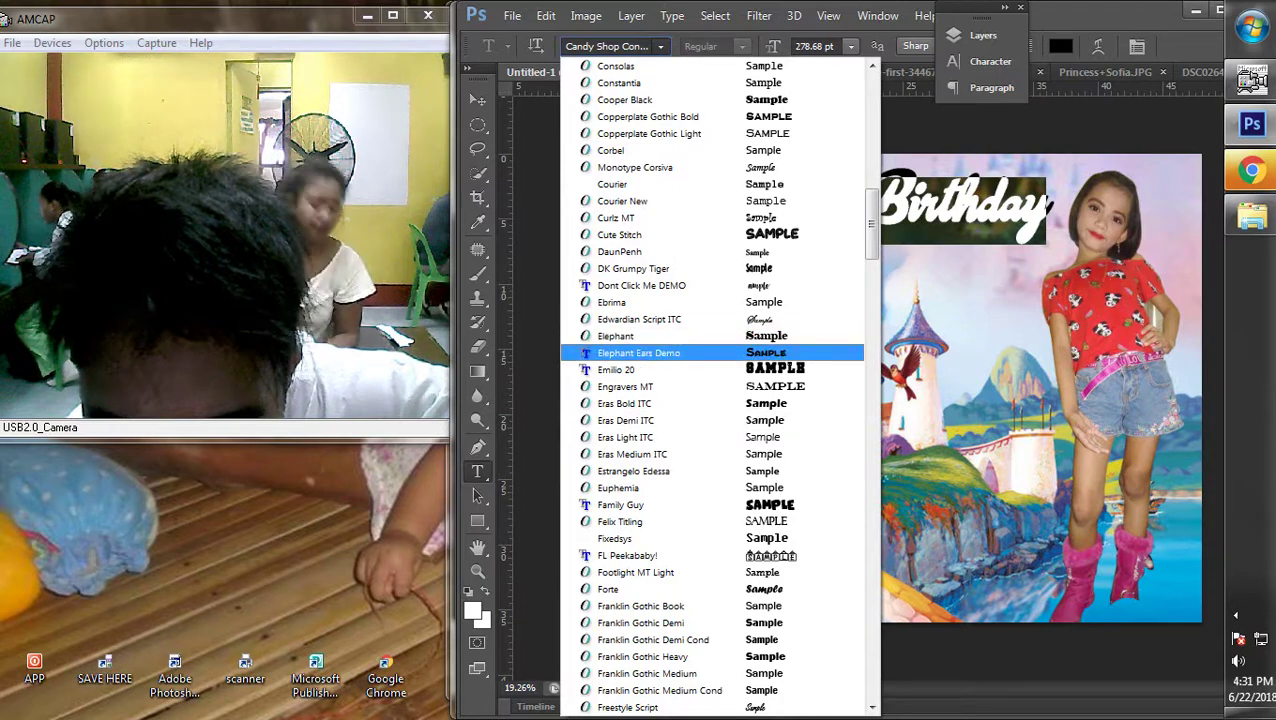
{"action": "key", "text": "Return"}
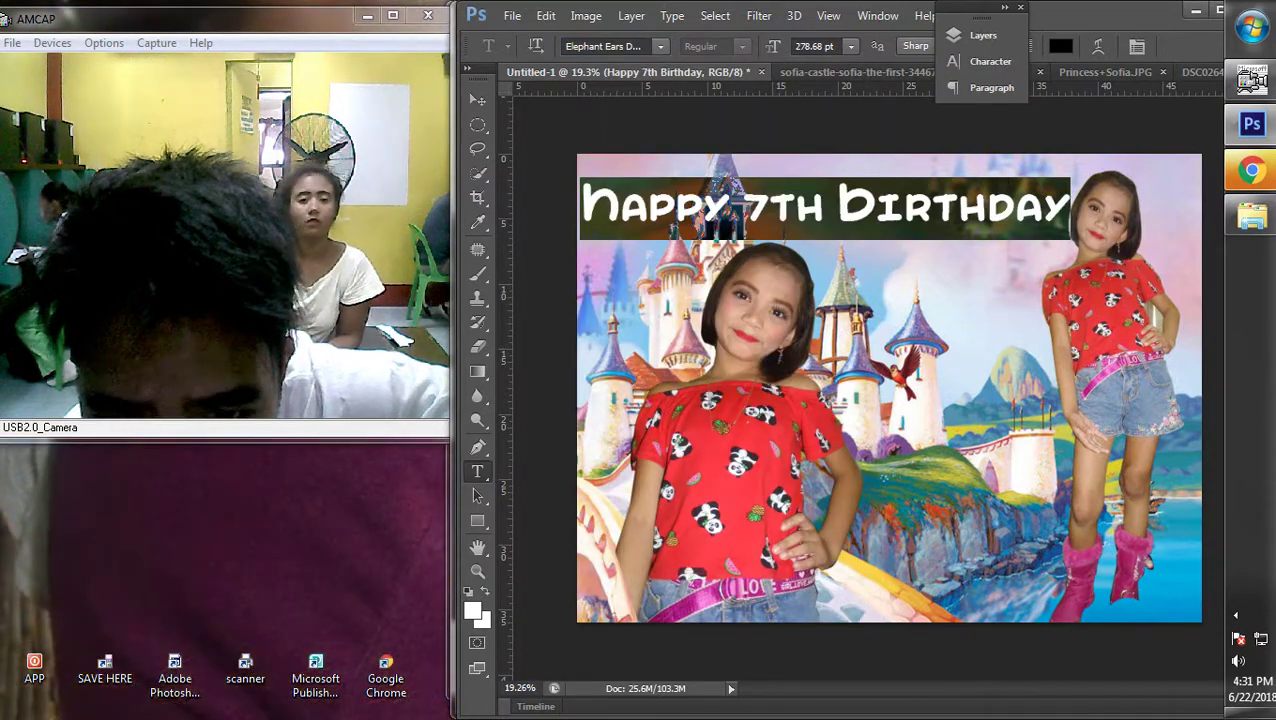
{"action": "left_click", "coordinate": [660, 46]}
{"action": "scroll", "coordinate": [712, 352], "scroll_direction": "down", "scroll_amount": 2}
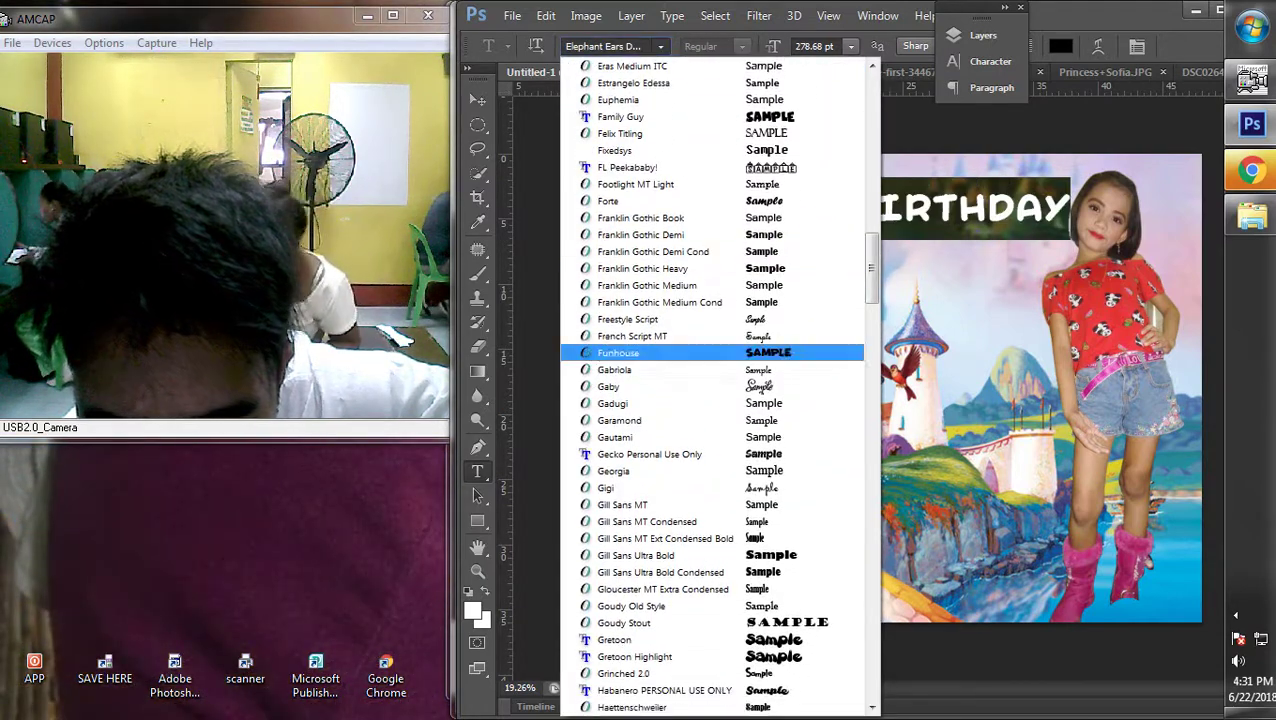
{"action": "key", "text": "Return"}
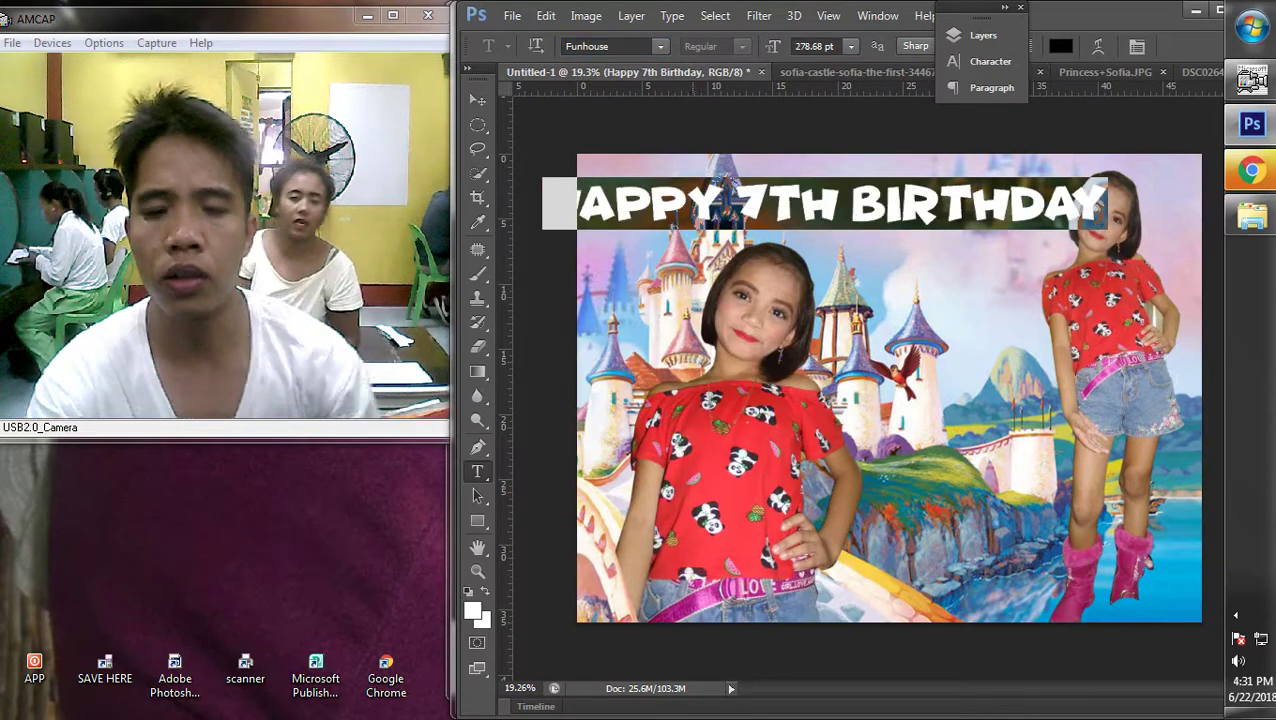
{"action": "left_click", "coordinate": [478, 100]}
Narrow the birthday title from its left side and shift it left, then nudge it slightly right
{"action": "key", "text": "ctrl+t"}
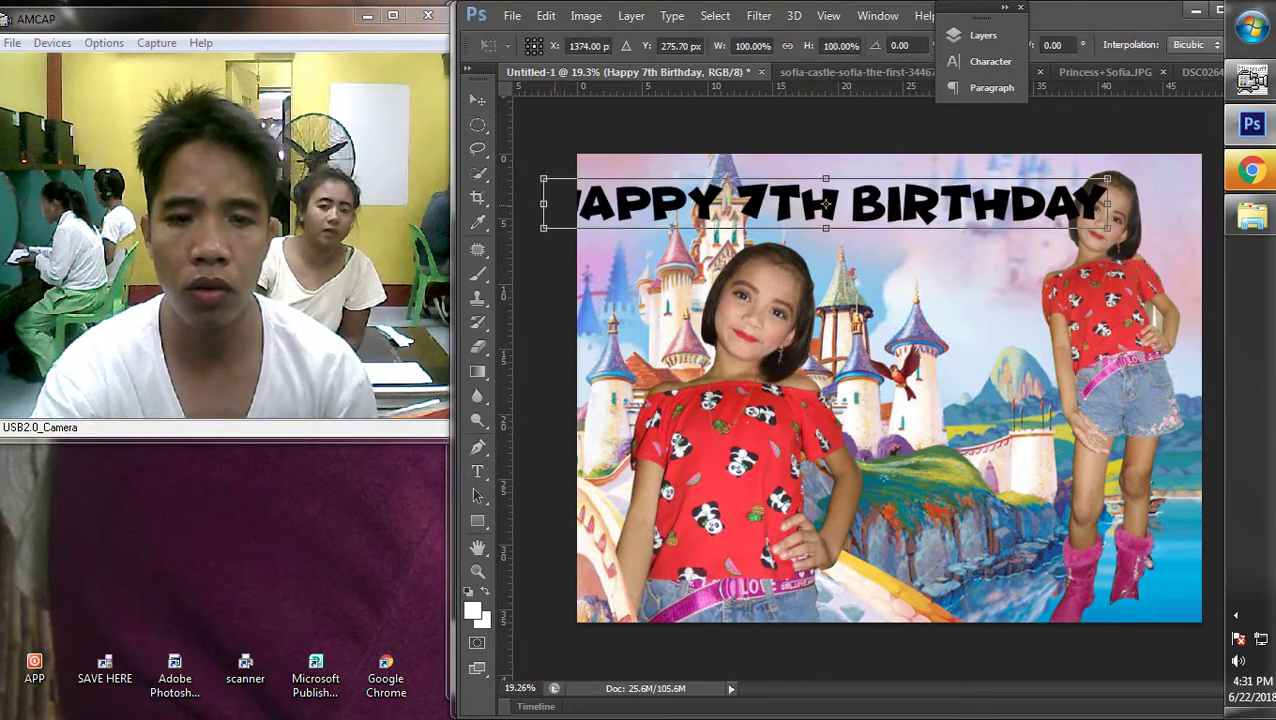
{"action": "left_click_drag", "start_coordinate": [547, 204], "coordinate": [640, 204]}
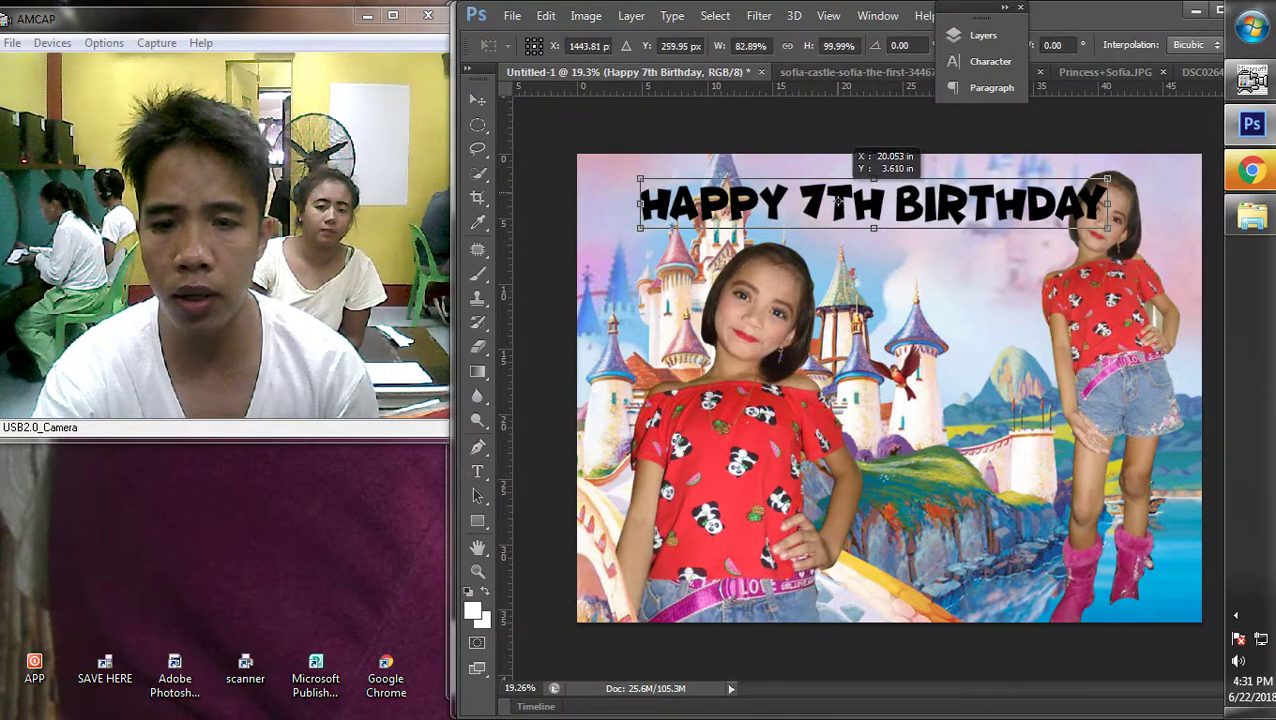
{"action": "left_click_drag", "start_coordinate": [840, 203], "coordinate": [791, 200]}
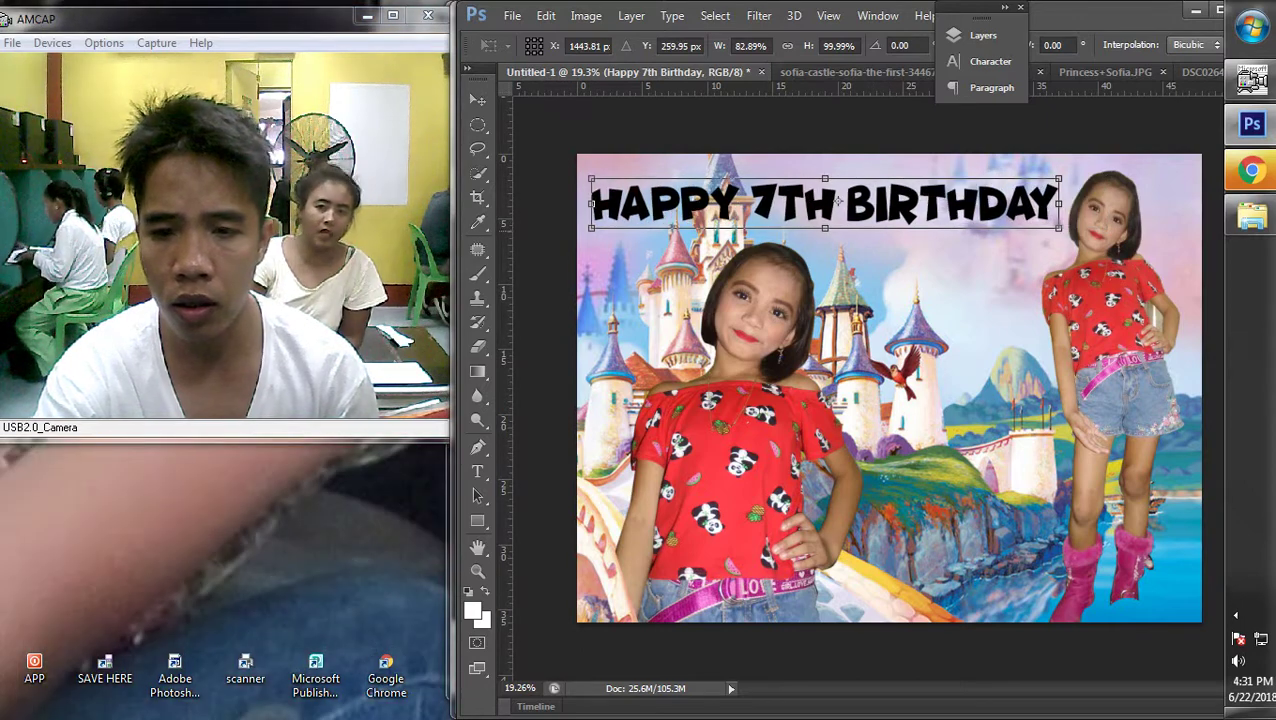
{"action": "key", "text": "Return"}
{"action": "key", "text": "ctrl+minus"}
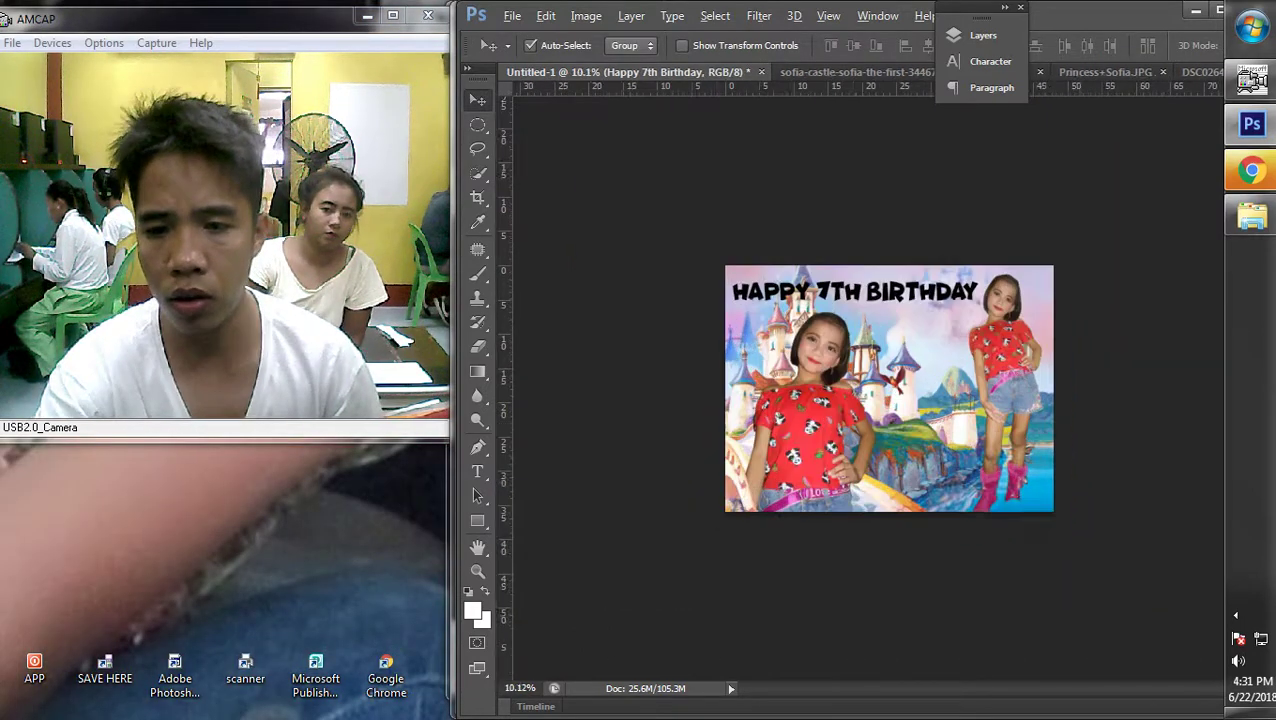
{"action": "key", "text": "ctrl+plus"}
{"action": "key", "text": "shift+Right"}
{"action": "key", "text": "shift+Right"}
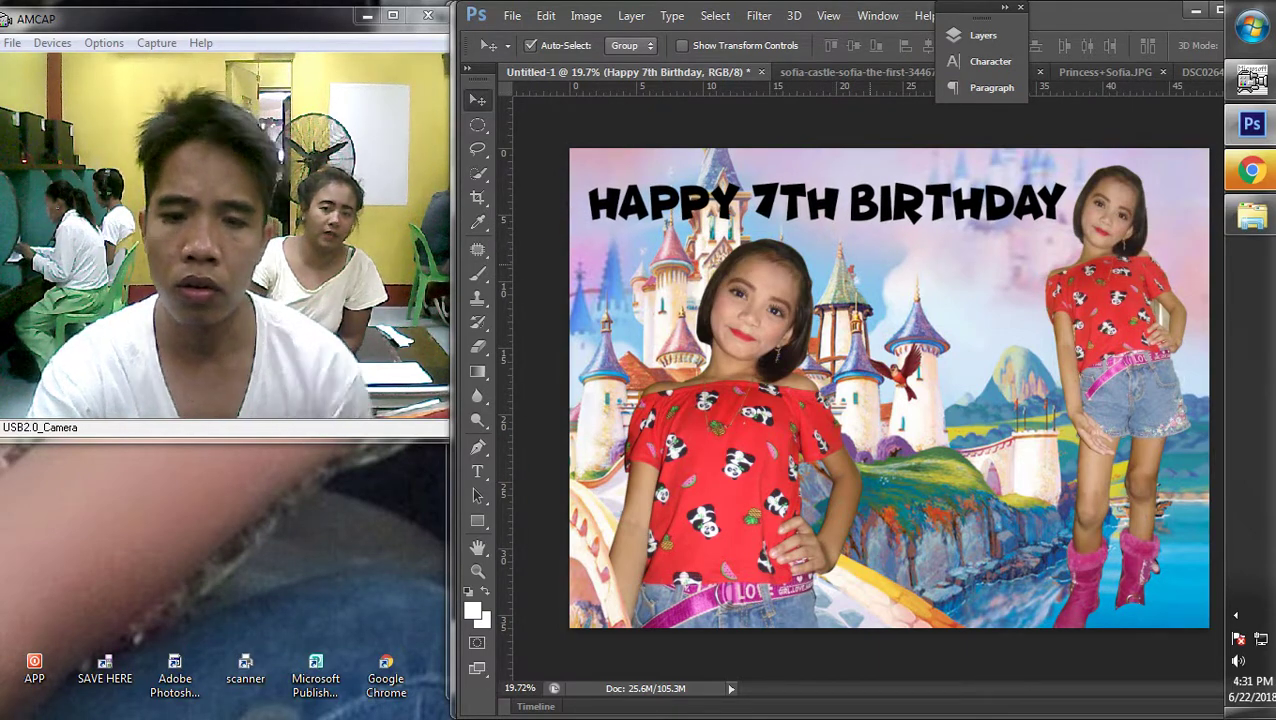
{"action": "key", "text": "ctrl+minus"}
Squash Layer 1, the castle background, from the top to about 93.72% of its height
{"action": "key", "text": "alt+bracketleft"}
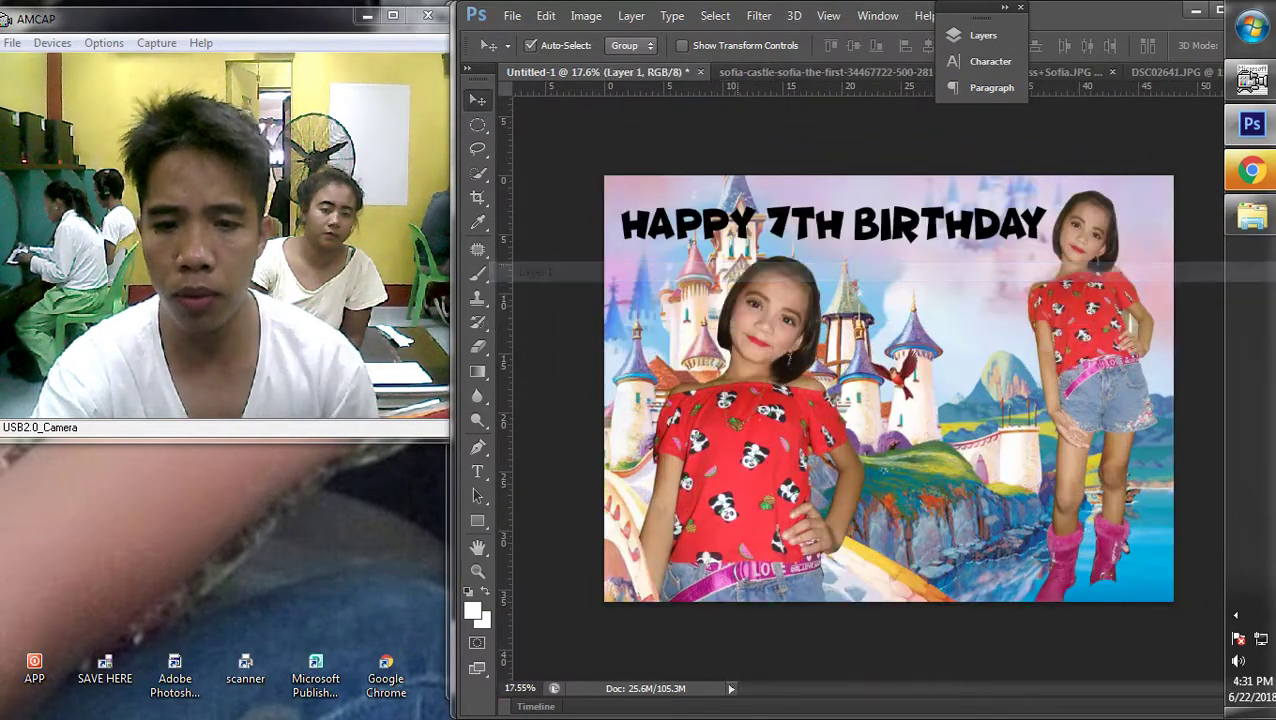
{"action": "key", "text": "ctrl+t"}
{"action": "left_click_drag", "start_coordinate": [801, 127], "coordinate": [801, 152]}
{"action": "key", "text": "Return"}
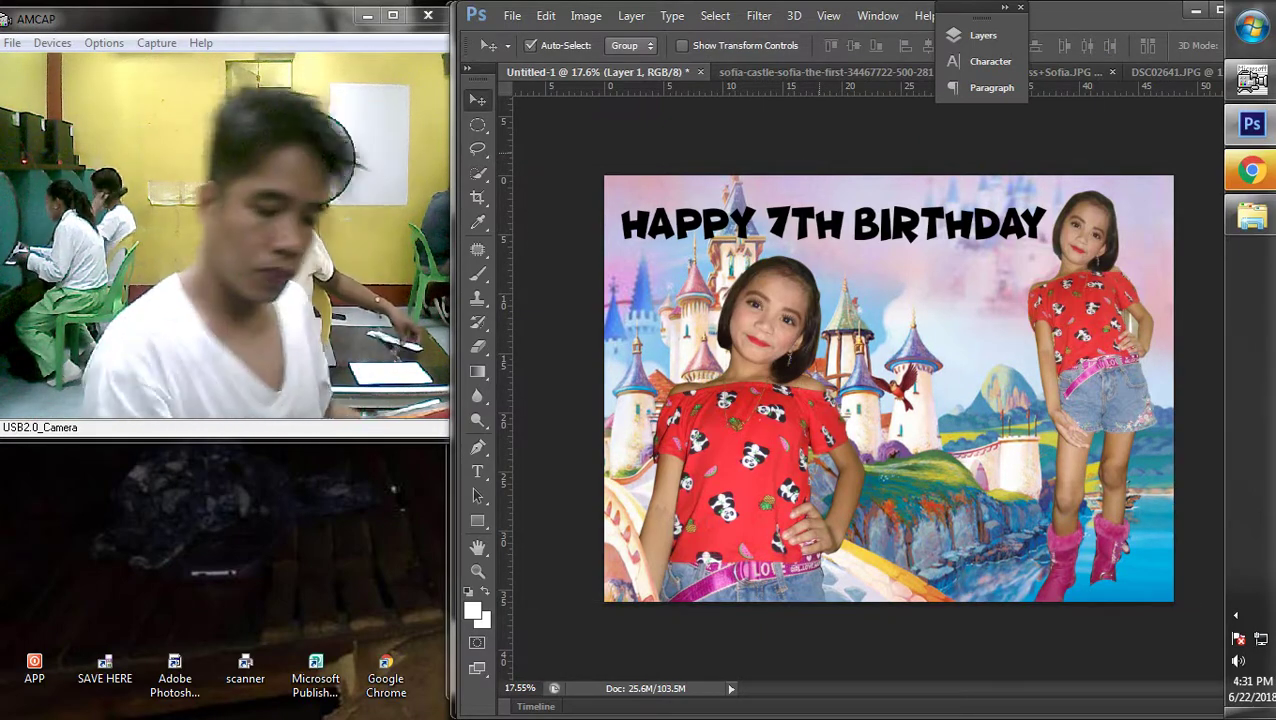
Raise the title slightly, then make Layer 2 the active layer
{"action": "scroll", "coordinate": [885, 395], "scroll_direction": "up", "scroll_amount": 1}
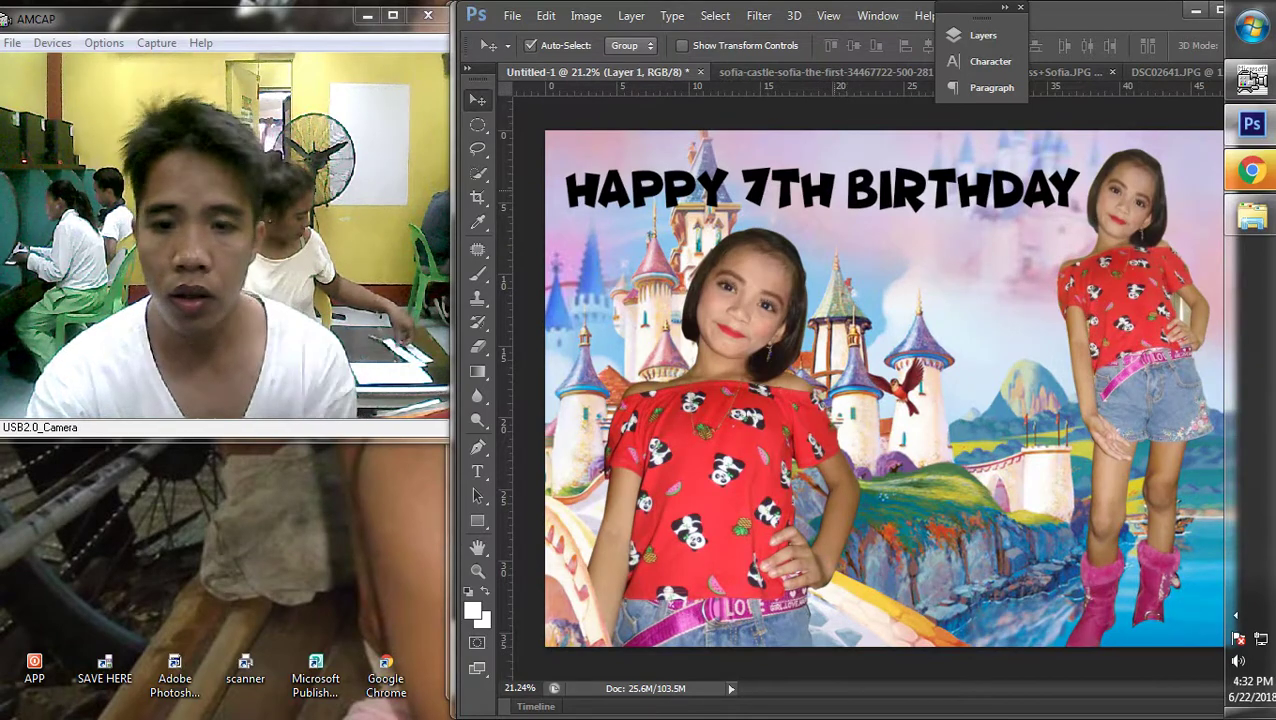
{"action": "right_click", "coordinate": [820, 186]}
{"action": "left_click", "coordinate": [521, 199]}
{"action": "left_click_drag", "start_coordinate": [820, 190], "coordinate": [820, 185]}
{"action": "right_click", "coordinate": [820, 238]}
{"action": "left_click", "coordinate": [521, 251]}
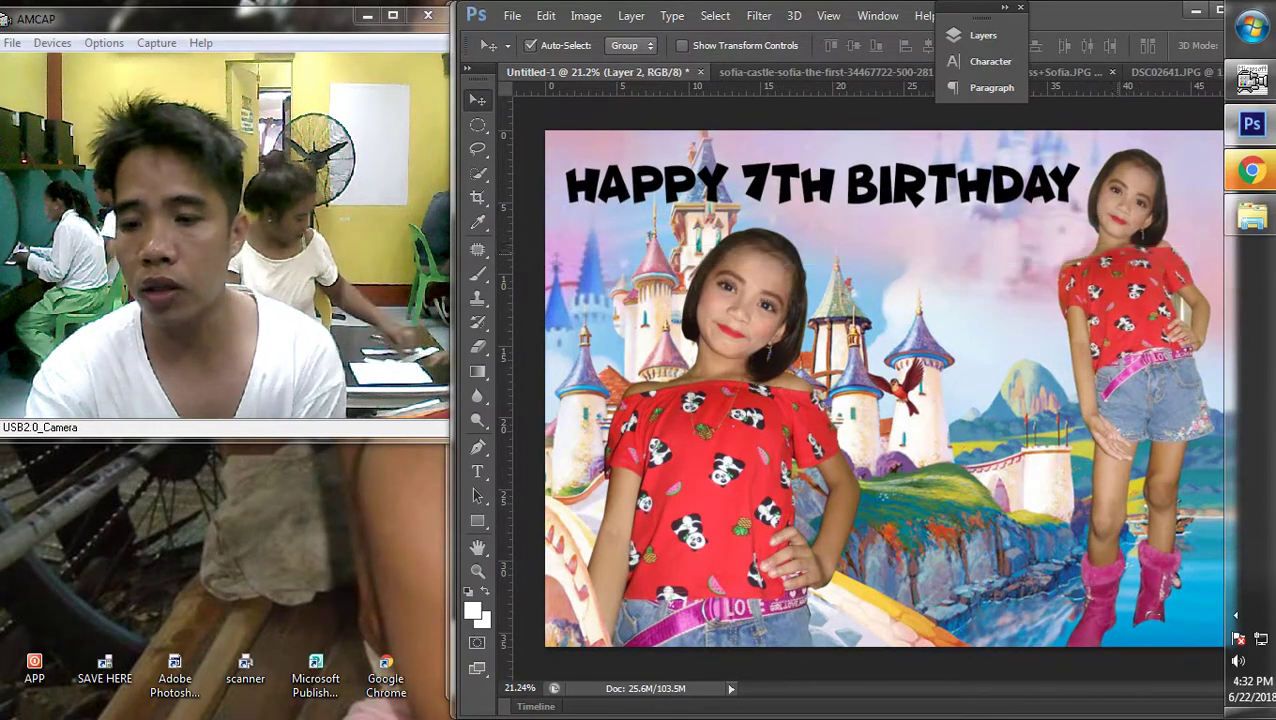
{"action": "scroll", "coordinate": [885, 388], "scroll_direction": "down", "scroll_amount": 3}
{"action": "scroll", "coordinate": [888, 388], "scroll_direction": "up", "scroll_amount": 1}
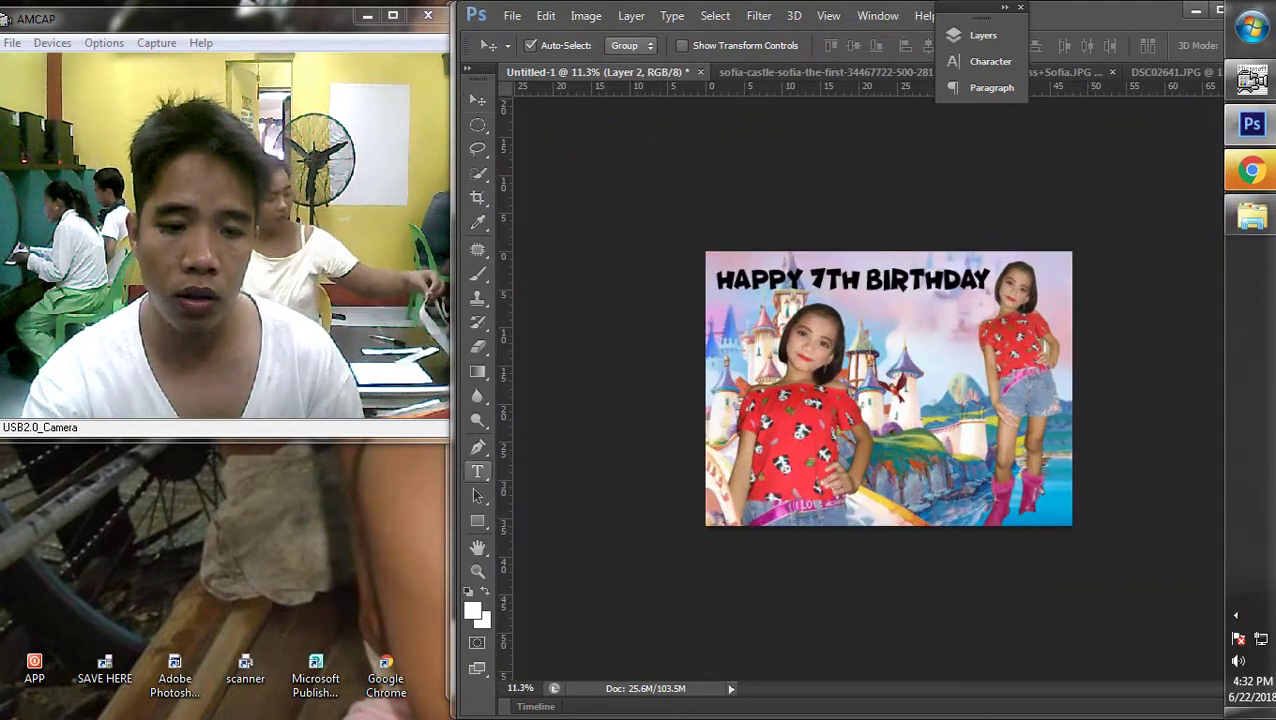
Set the whole birthday title line in the Gecko Personal Use Only font
{"action": "key", "text": "t"}
{"action": "triple_click", "coordinate": [852, 281]}
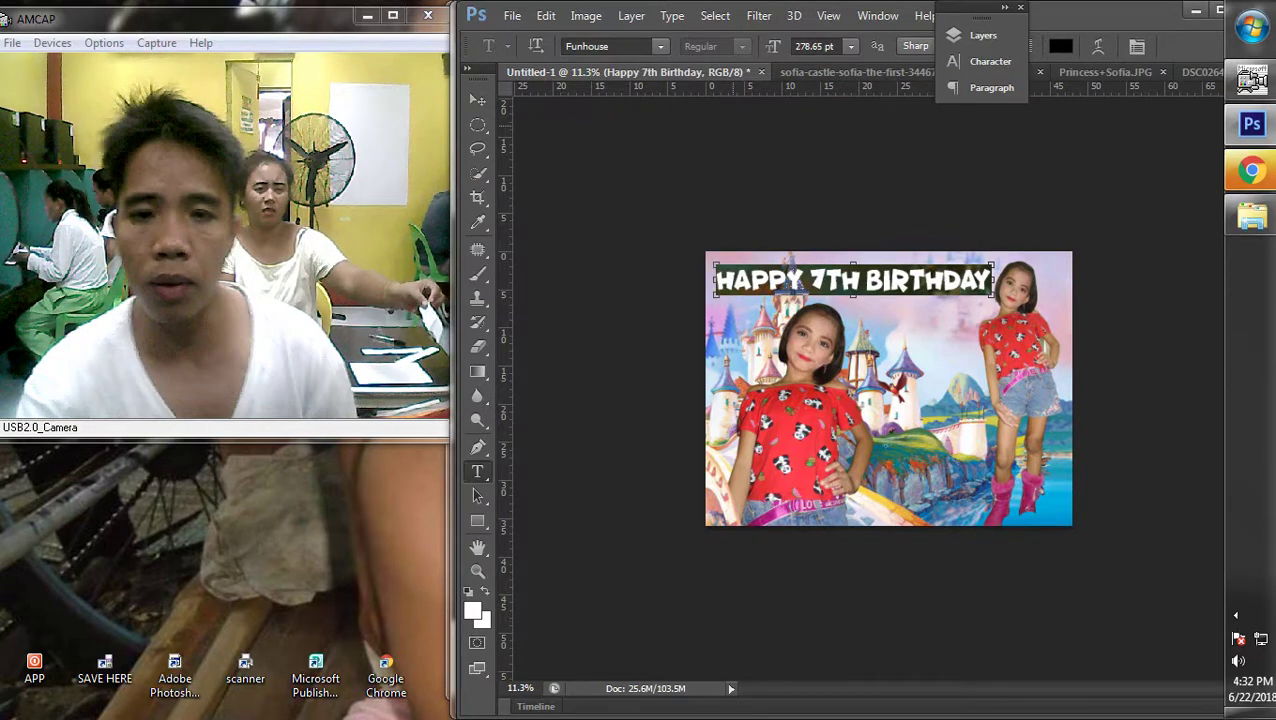
{"action": "left_click", "coordinate": [660, 46]}
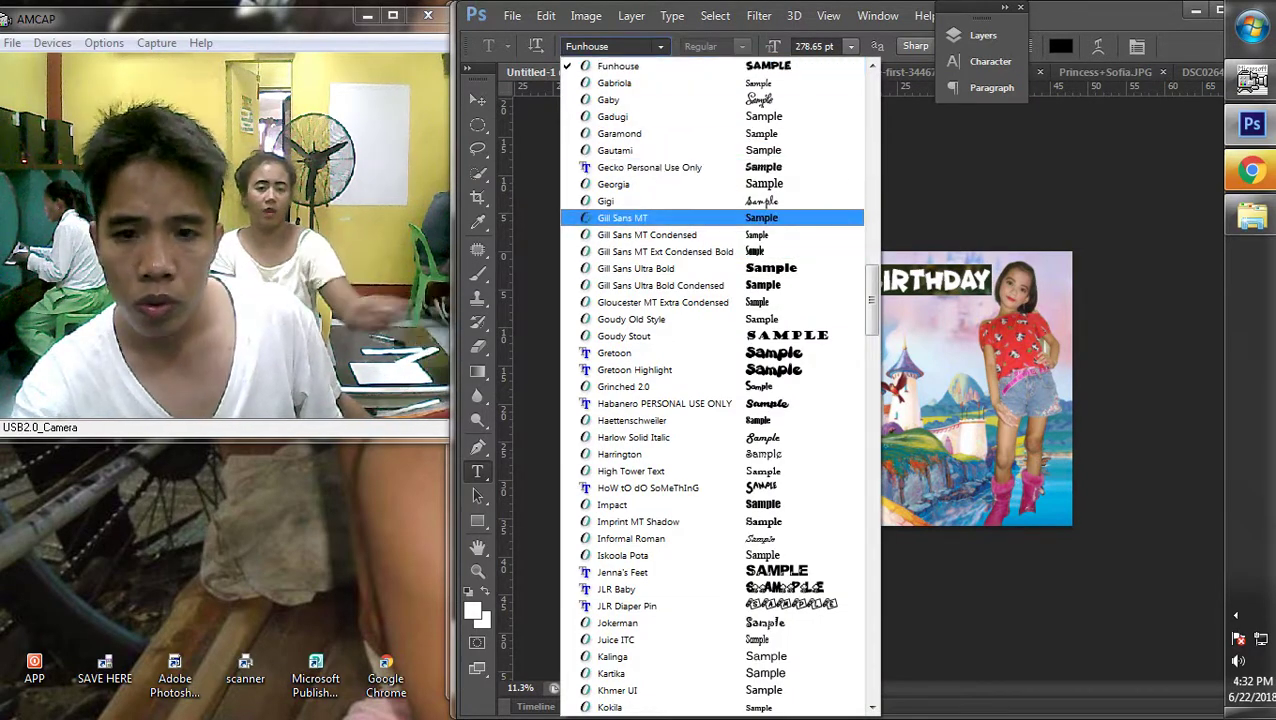
{"action": "key", "text": "Return"}
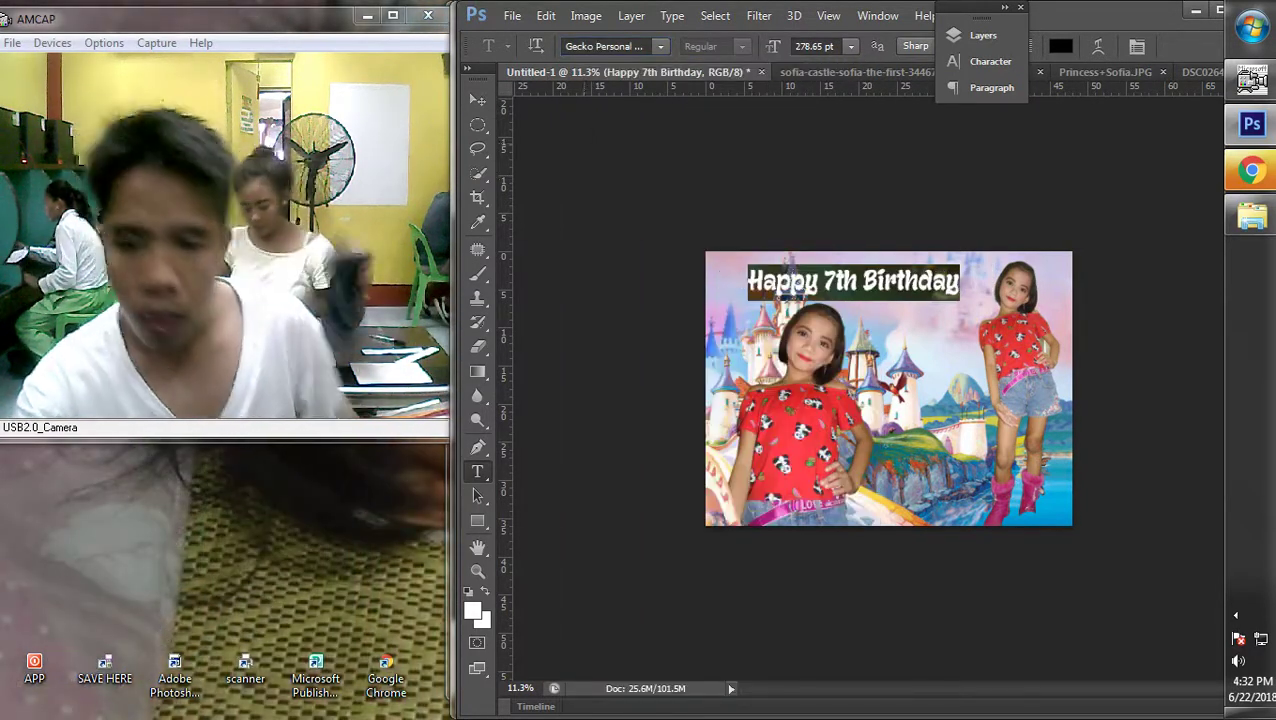
{"action": "key", "text": "ctrl+Return"}
Shift the title left and enlarge it to about 129.6% across the top
{"action": "key", "text": "v"}
{"action": "key", "text": "ctrl+0"}
{"action": "left_click_drag", "start_coordinate": [822, 188], "coordinate": [755, 190]}
{"action": "key", "text": "ctrl+t"}
{"action": "left_click_drag", "start_coordinate": [955, 157], "coordinate": [1074, 135]}
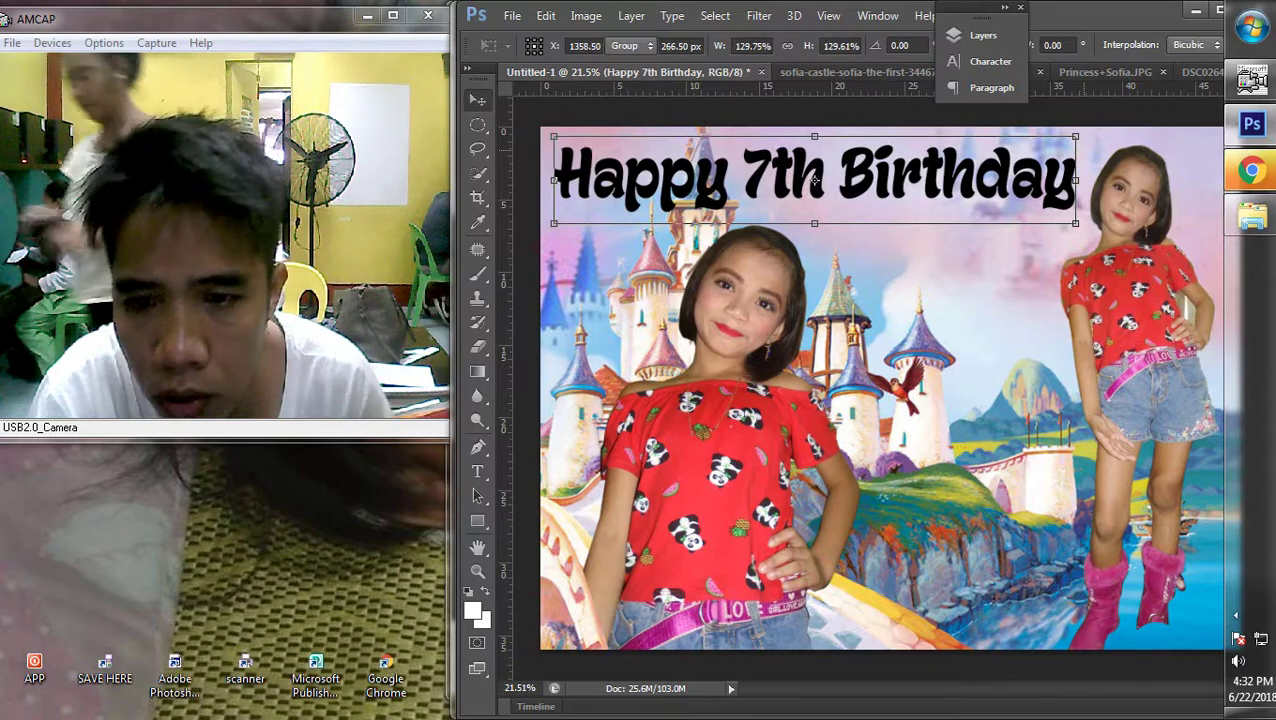
{"action": "key", "text": "Return"}
{"action": "left_click", "coordinate": [980, 35]}
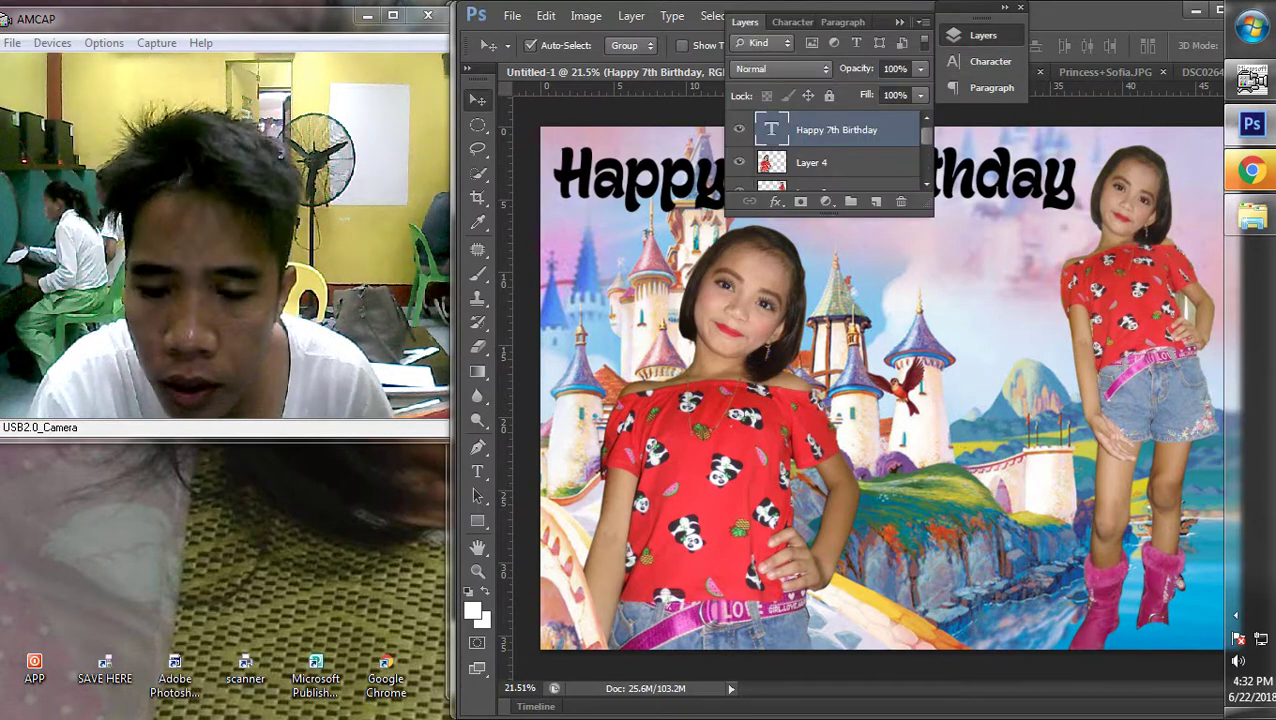
Give the title layer a bright purple Color Overlay style
{"action": "double_click", "coordinate": [880, 130]}
{"action": "left_click", "coordinate": [236, 515]}
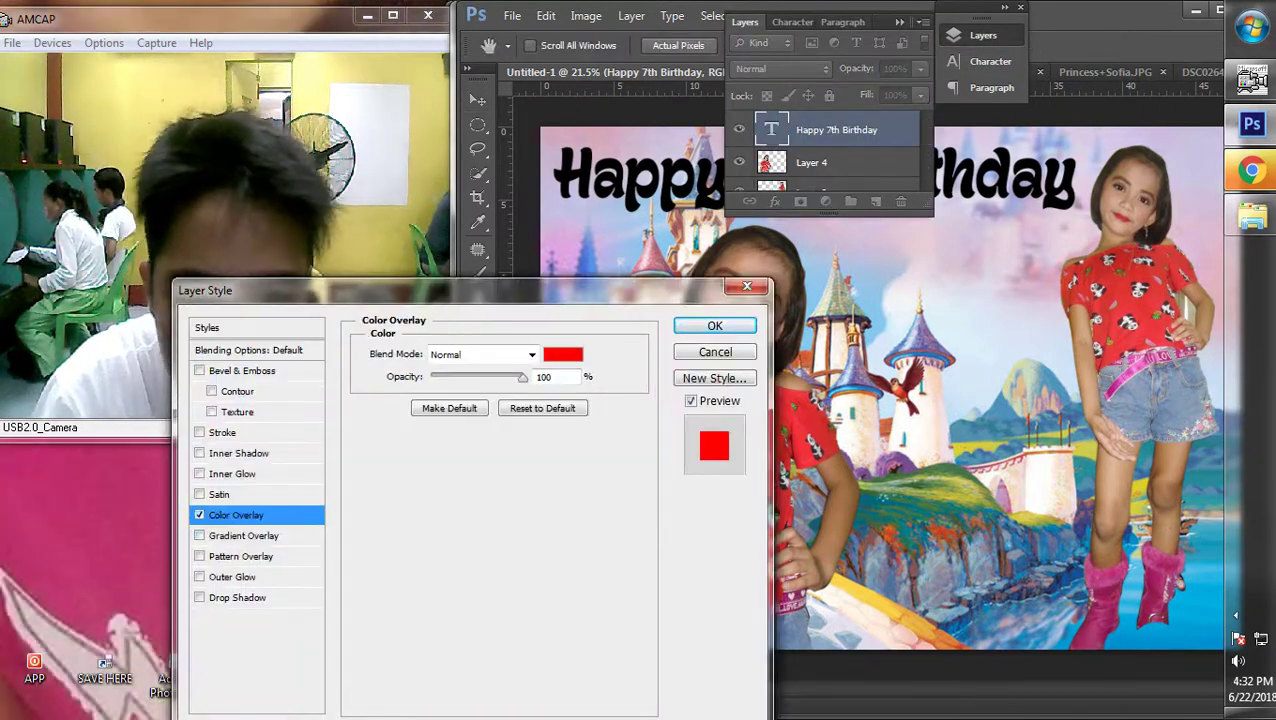
{"action": "left_click", "coordinate": [563, 354]}
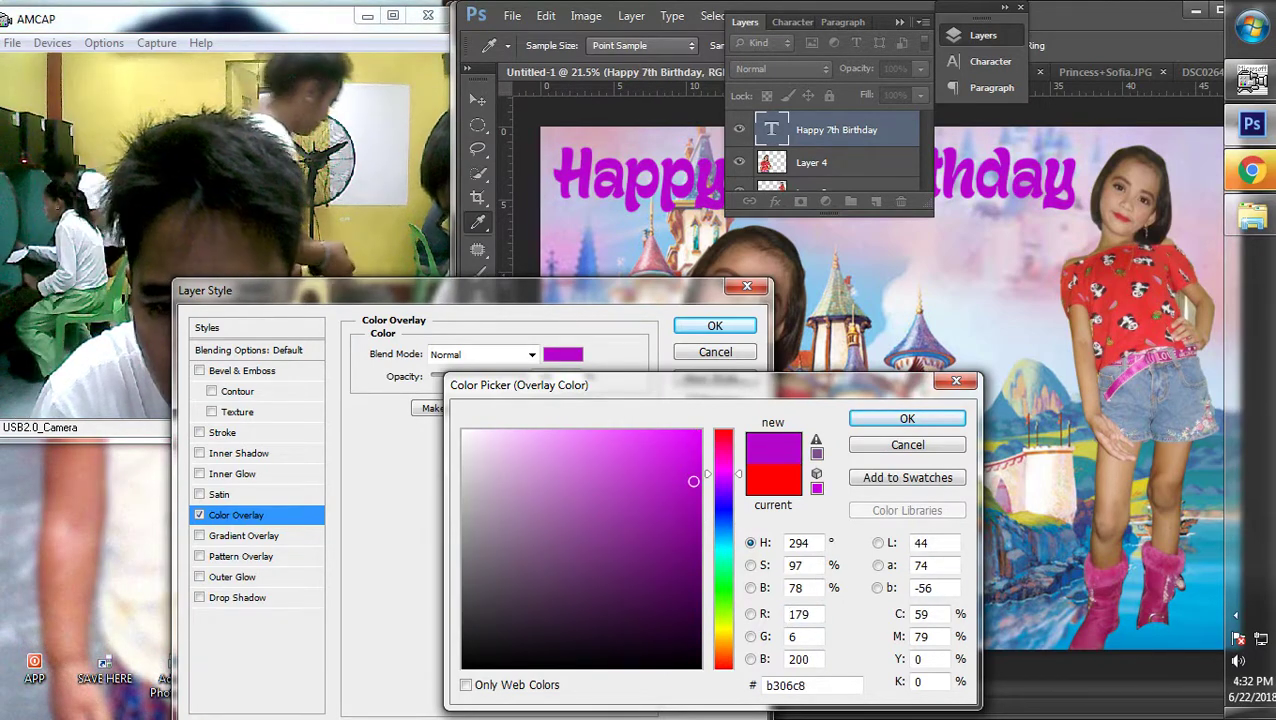
{"action": "left_click", "coordinate": [678, 461]}
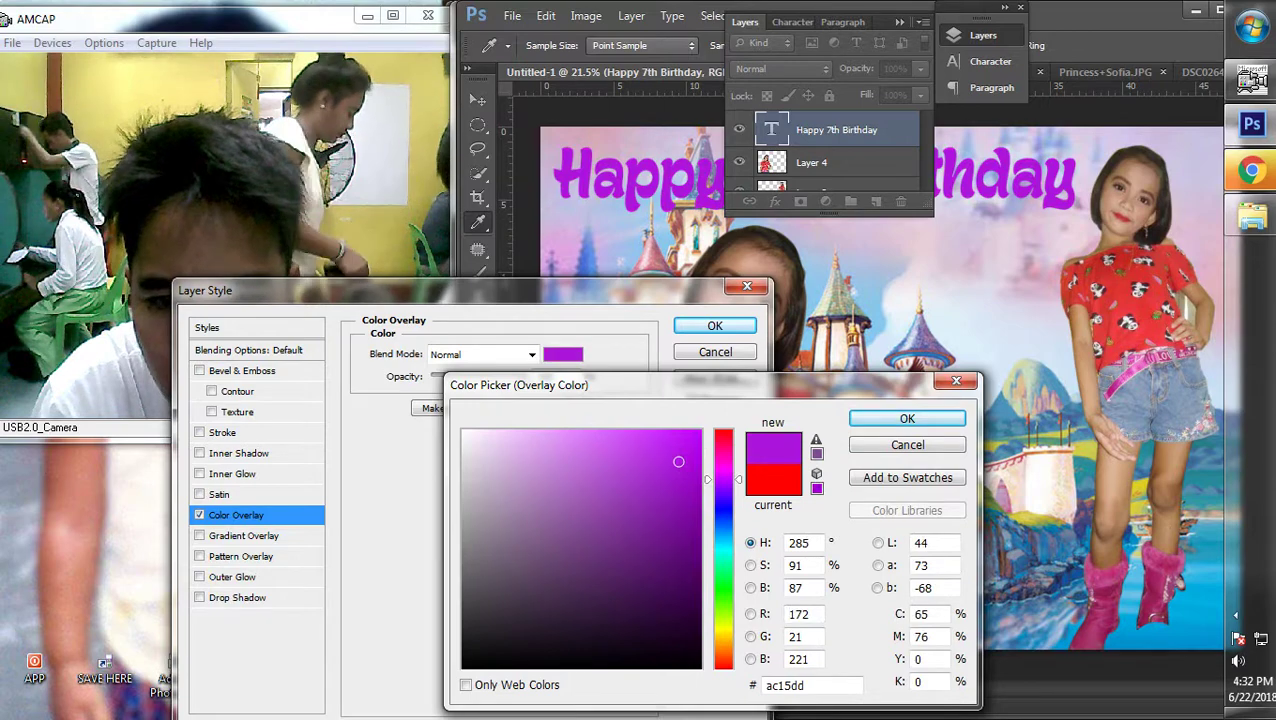
{"action": "left_click", "coordinate": [907, 418]}
{"action": "left_click_drag", "start_coordinate": [300, 290], "coordinate": [657, 314]}
Add a white stroke outline and an inner shadow to the title, then apply the styles
{"action": "left_click", "coordinate": [578, 456]}
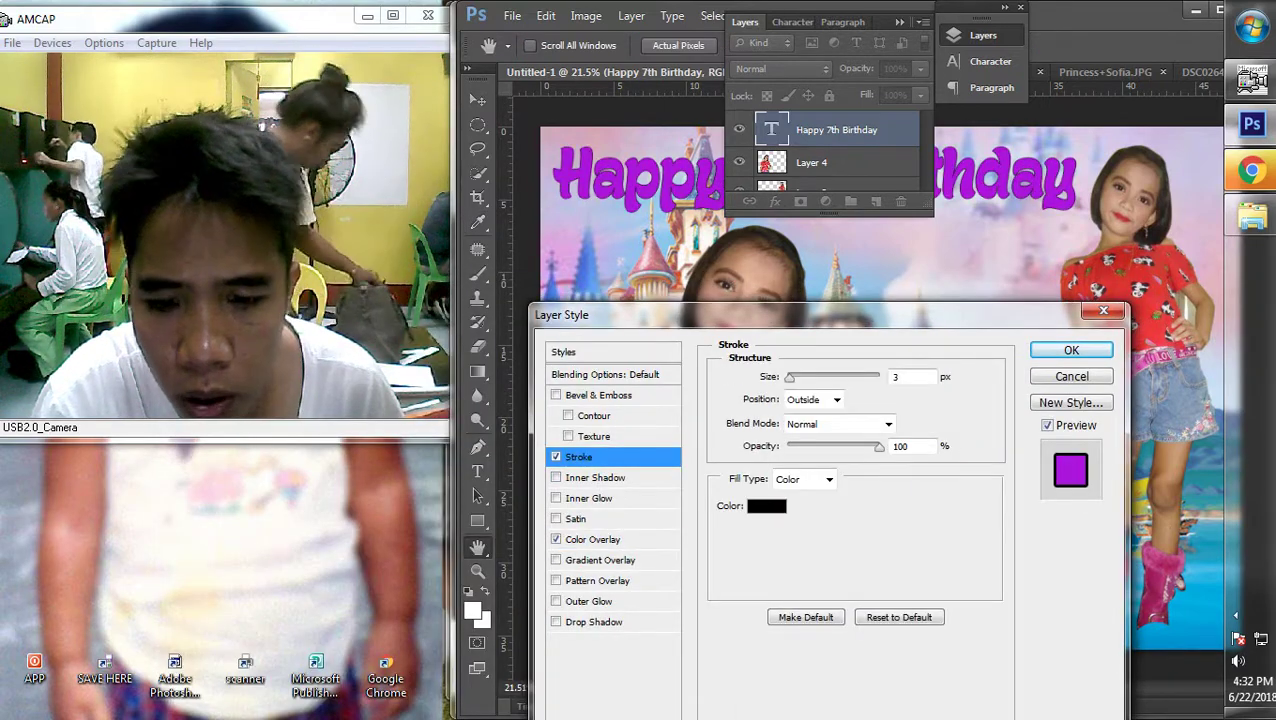
{"action": "left_click", "coordinate": [609, 510]}
{"action": "left_click", "coordinate": [463, 432]}
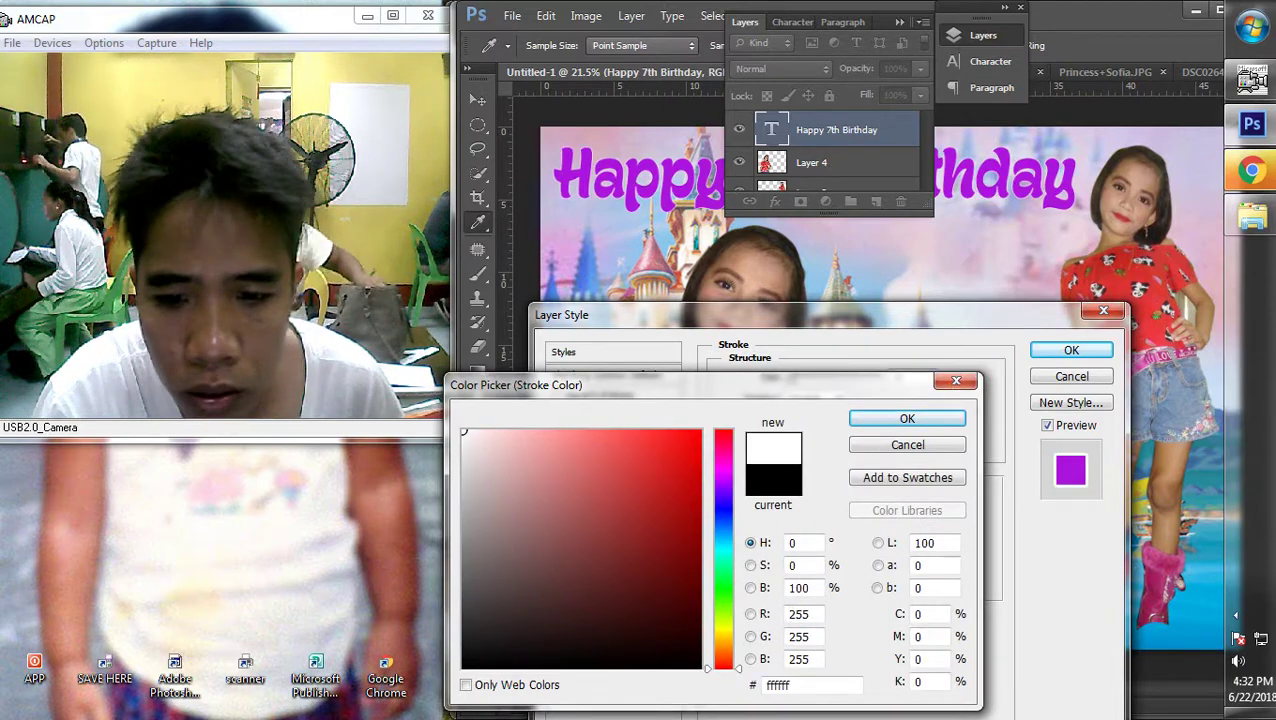
{"action": "left_click", "coordinate": [907, 418]}
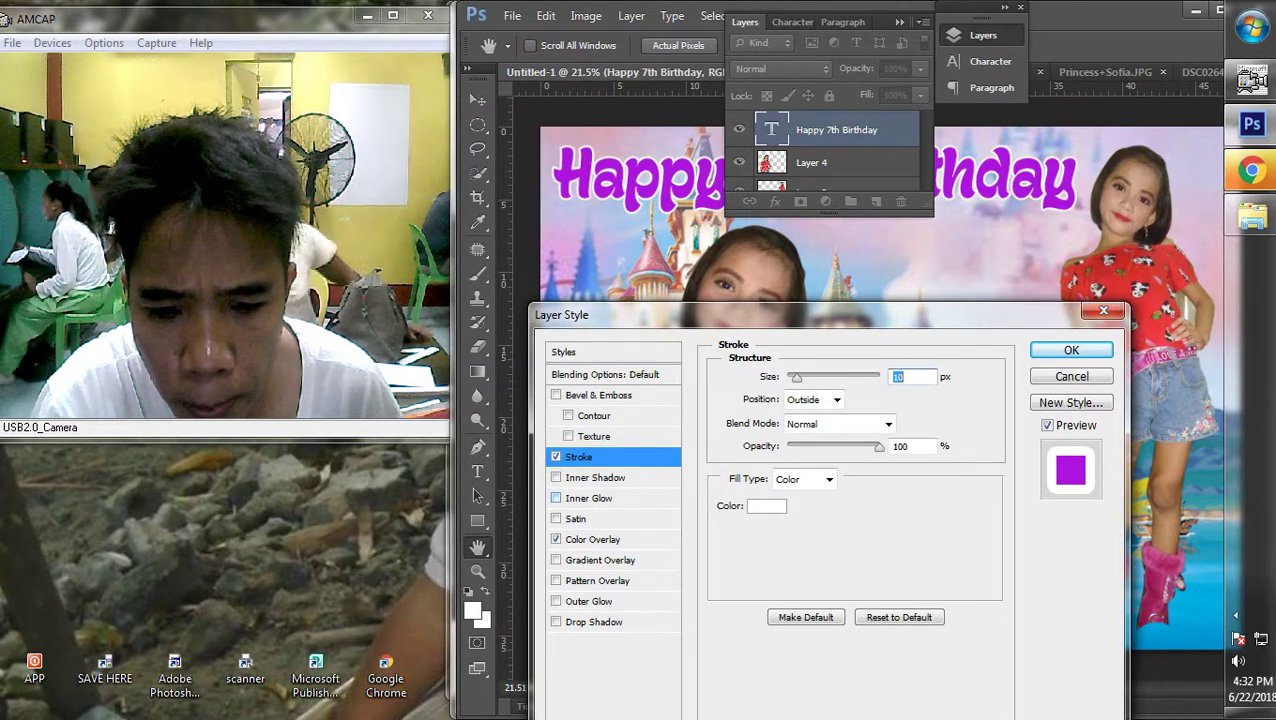
{"action": "left_click", "coordinate": [588, 498]}
{"action": "left_click", "coordinate": [556, 498]}
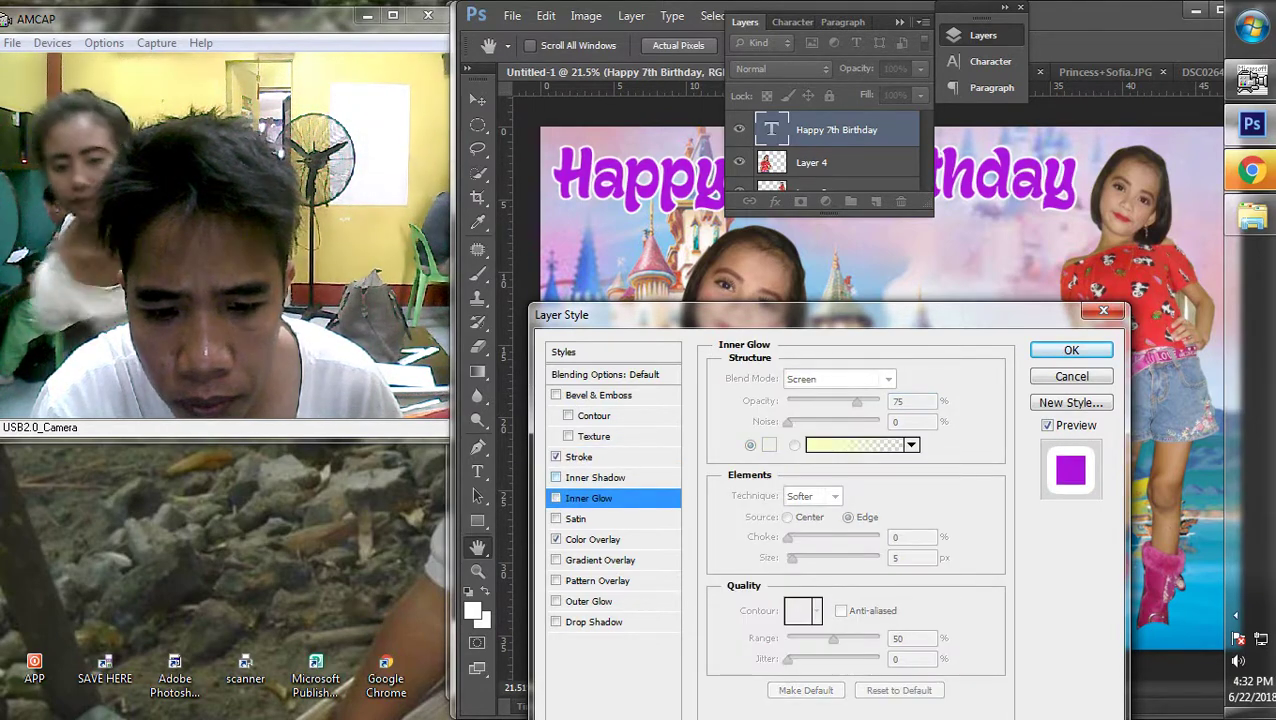
{"action": "left_click", "coordinate": [595, 477]}
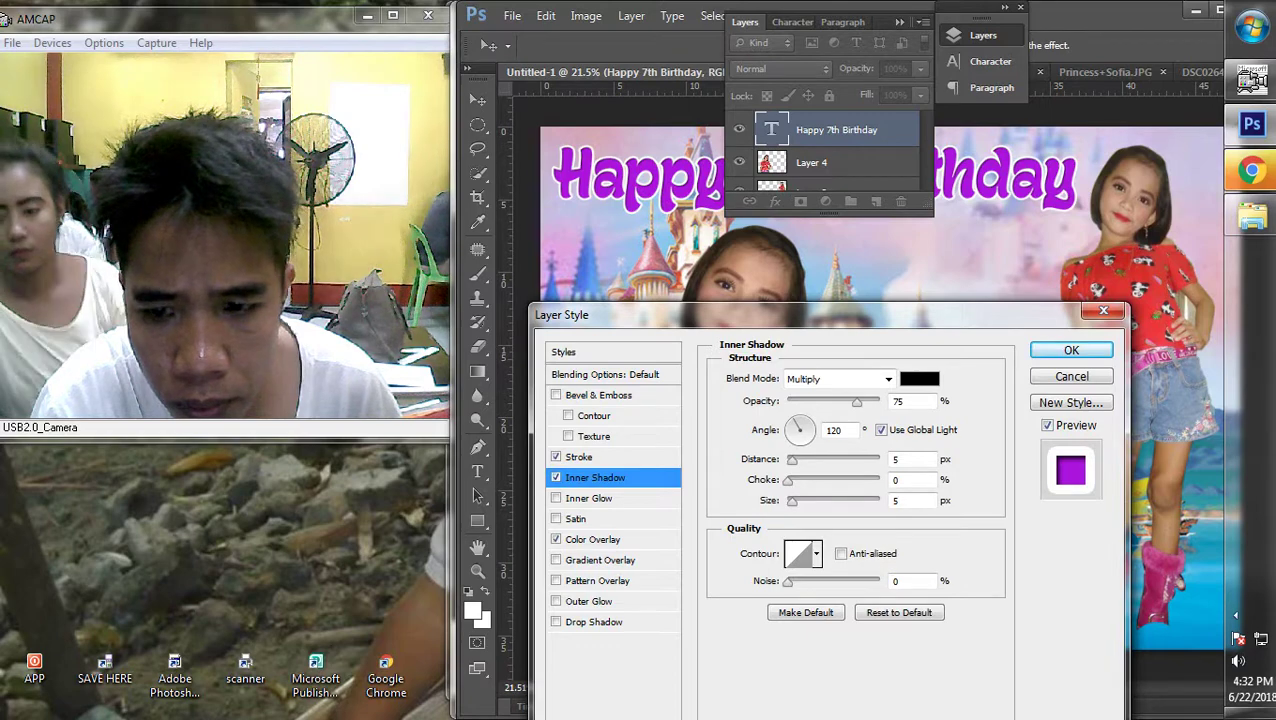
{"action": "key", "text": "Return"}
Make the Happy 7th Birthday layer active again
{"action": "left_click", "coordinate": [759, 15]}
{"action": "left_click", "coordinate": [759, 15]}
{"action": "scroll", "coordinate": [890, 393], "scroll_direction": "down", "scroll_amount": 2}
{"action": "right_click", "coordinate": [507, 199]}
{"action": "left_click", "coordinate": [545, 207]}
{"action": "scroll", "coordinate": [890, 393], "scroll_direction": "down", "scroll_amount": 1}
Select the Happy 7th Birthday layer, then switch to Layer 2
{"action": "scroll", "coordinate": [889, 388], "scroll_direction": "up", "scroll_amount": 1}
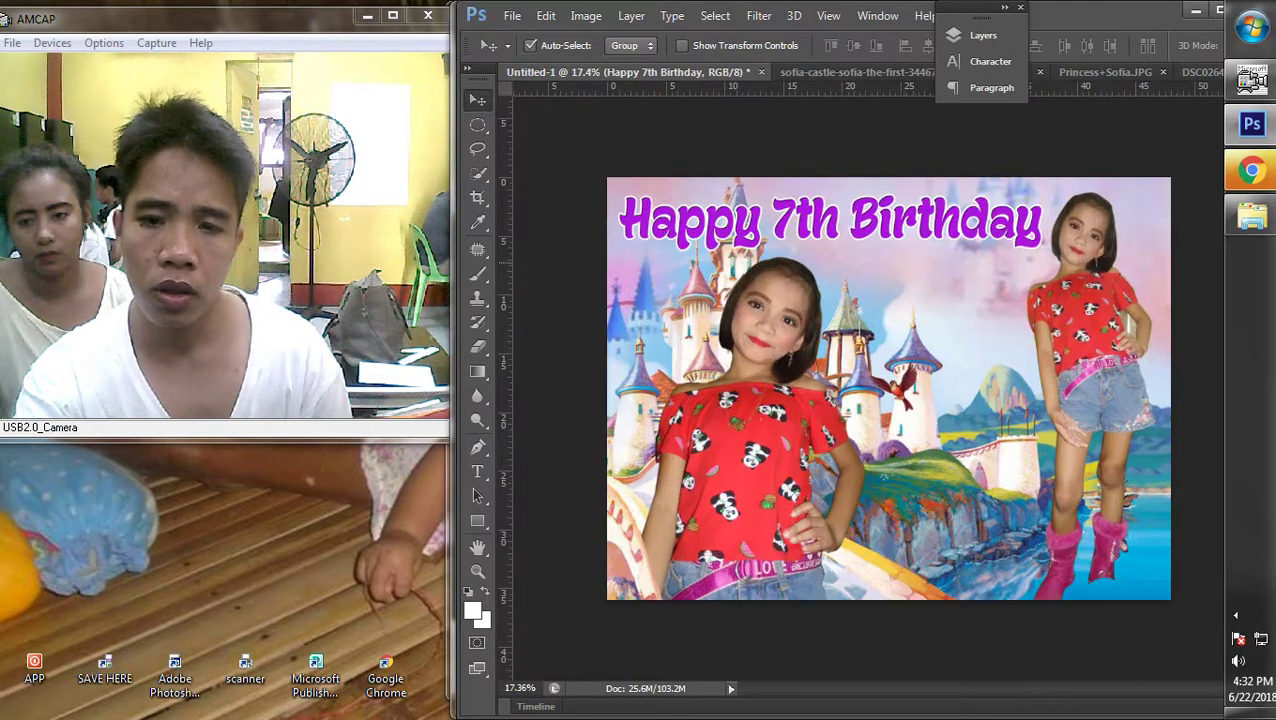
{"action": "right_click", "coordinate": [880, 218]}
{"action": "left_click", "coordinate": [880, 232]}
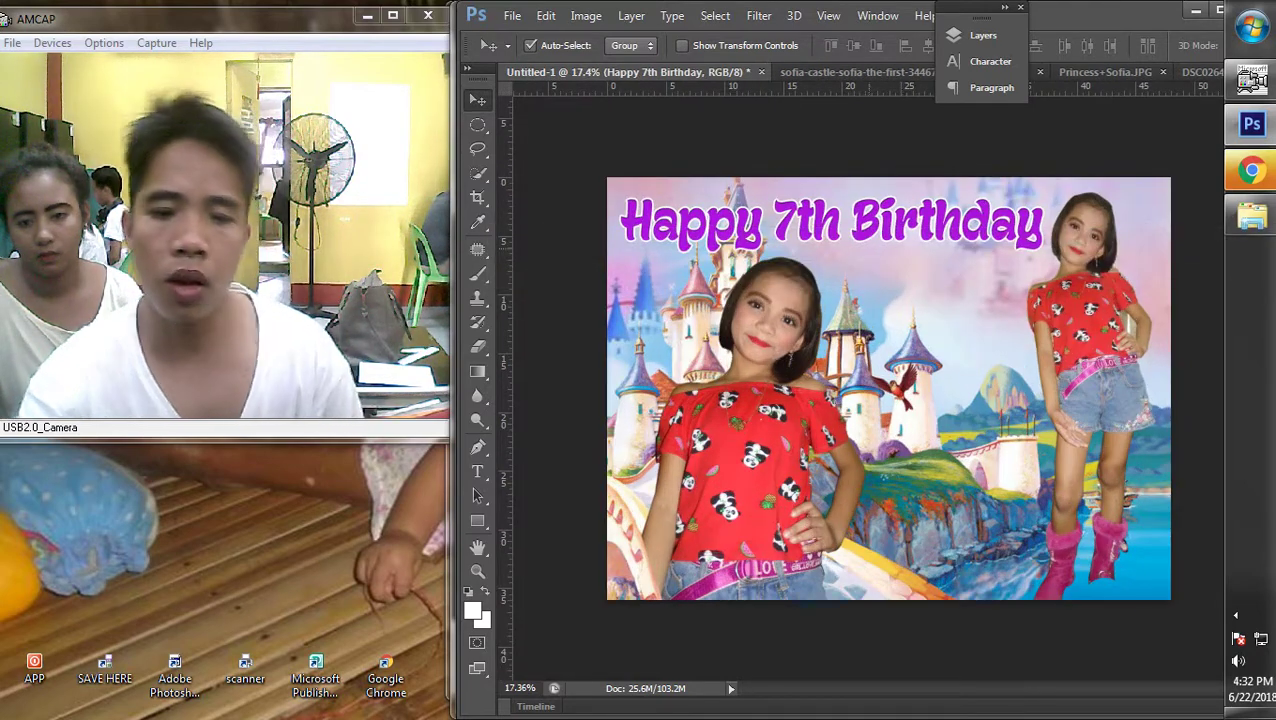
{"action": "scroll", "coordinate": [889, 388], "scroll_direction": "down", "scroll_amount": 2}
{"action": "scroll", "coordinate": [889, 388], "scroll_direction": "up", "scroll_amount": 3}
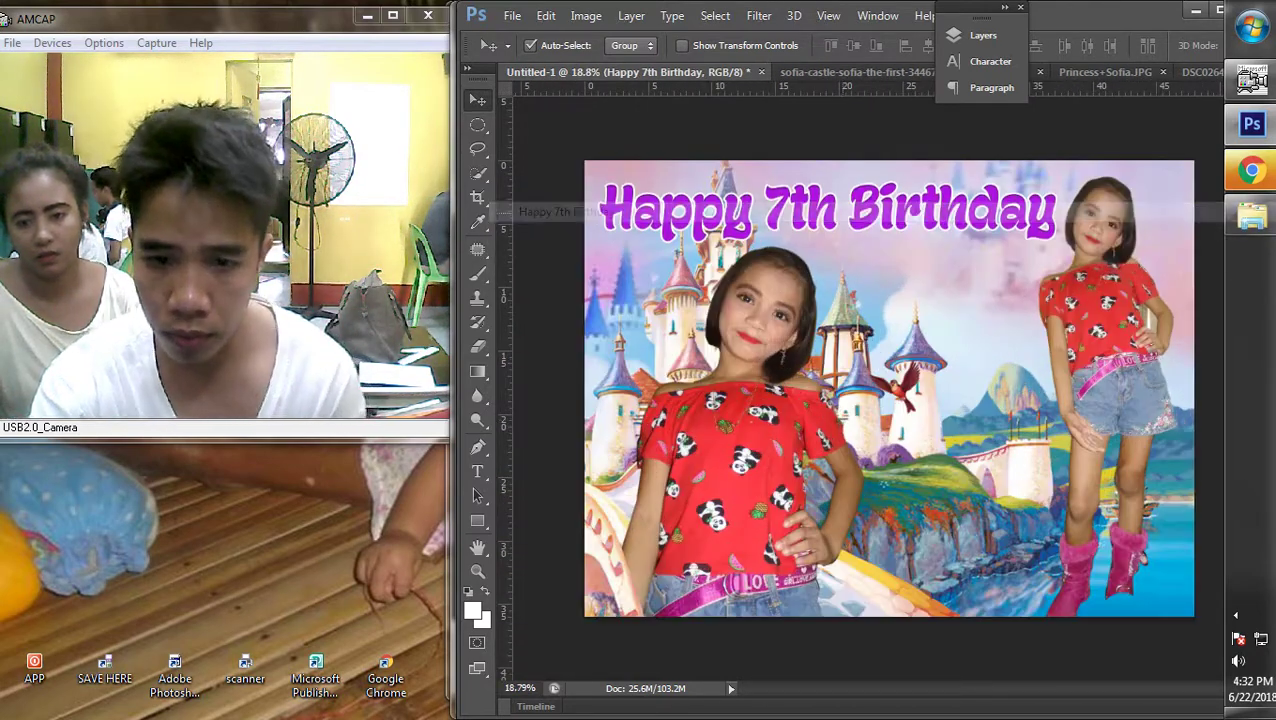
{"action": "scroll", "coordinate": [889, 388], "scroll_direction": "down", "scroll_amount": 2}
{"action": "right_click", "coordinate": [1060, 384]}
{"action": "left_click", "coordinate": [540, 392]}
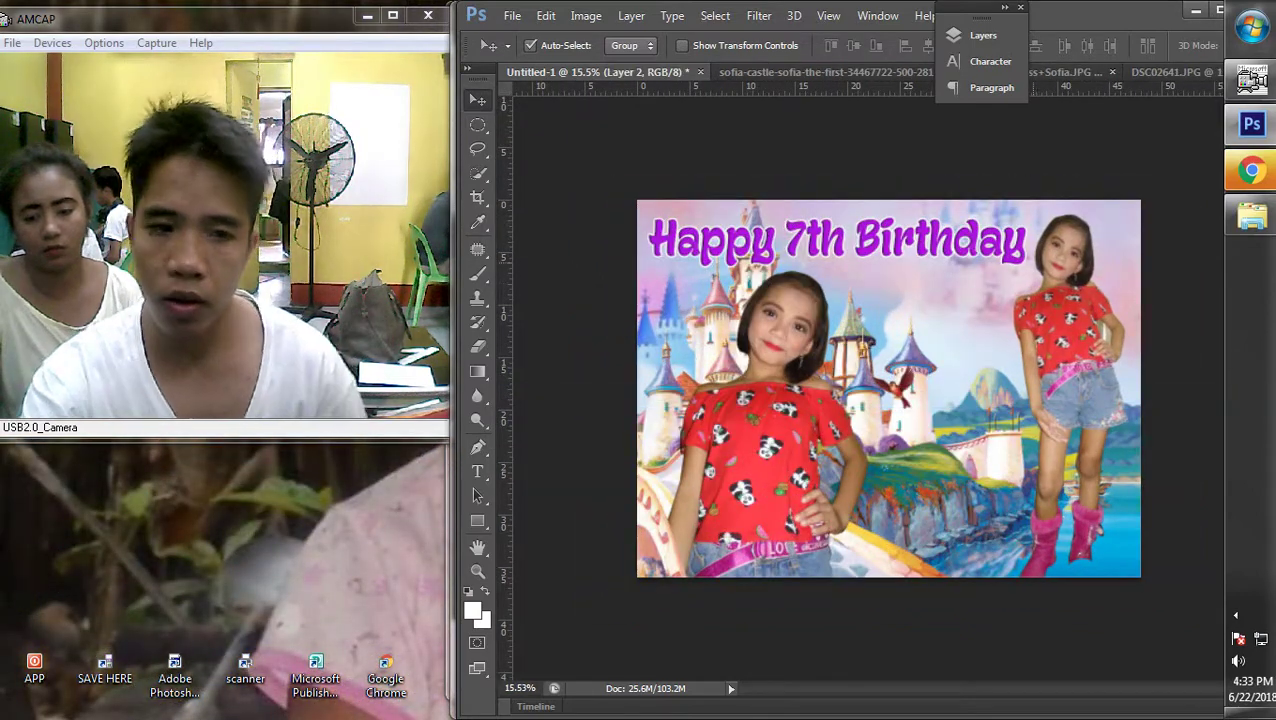
Settle on Layer 4 as the working layer
{"action": "scroll", "coordinate": [889, 395], "scroll_direction": "down", "scroll_amount": 2}
{"action": "scroll", "coordinate": [889, 395], "scroll_direction": "up", "scroll_amount": 3}
{"action": "right_click", "coordinate": [889, 410]}
{"action": "left_click", "coordinate": [889, 420]}
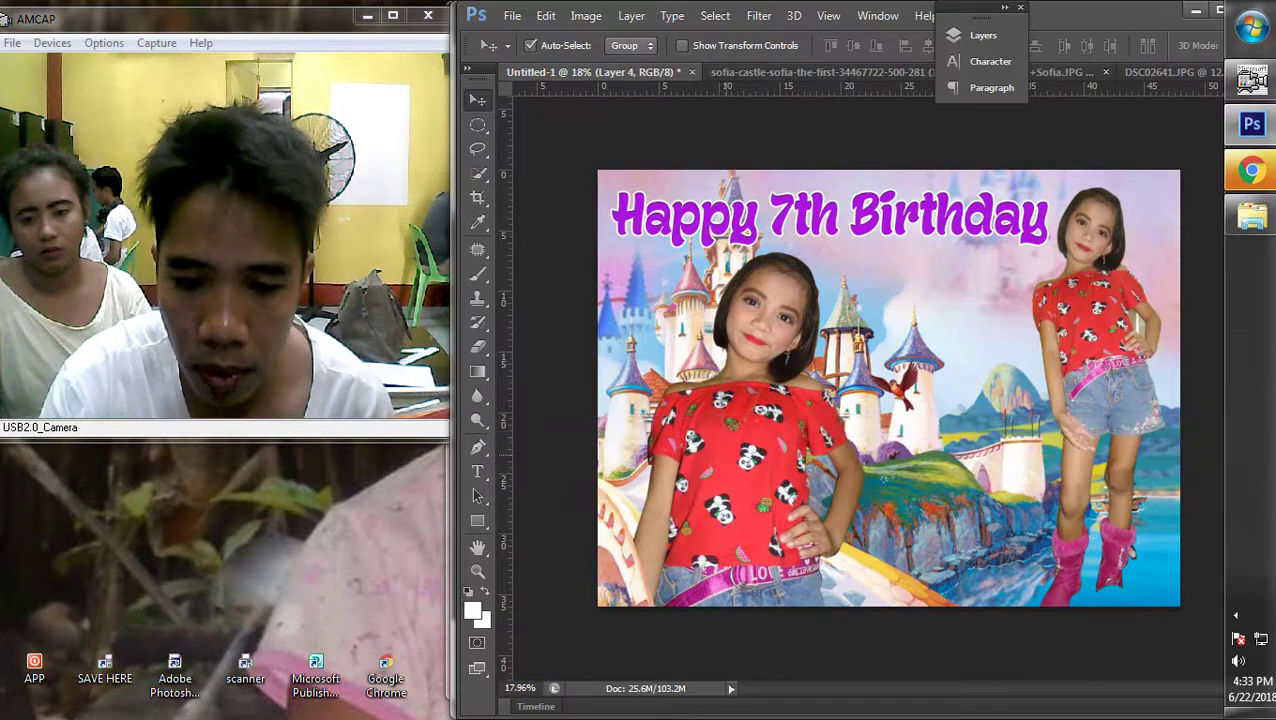
{"action": "right_click", "coordinate": [889, 445]}
{"action": "left_click", "coordinate": [889, 455]}
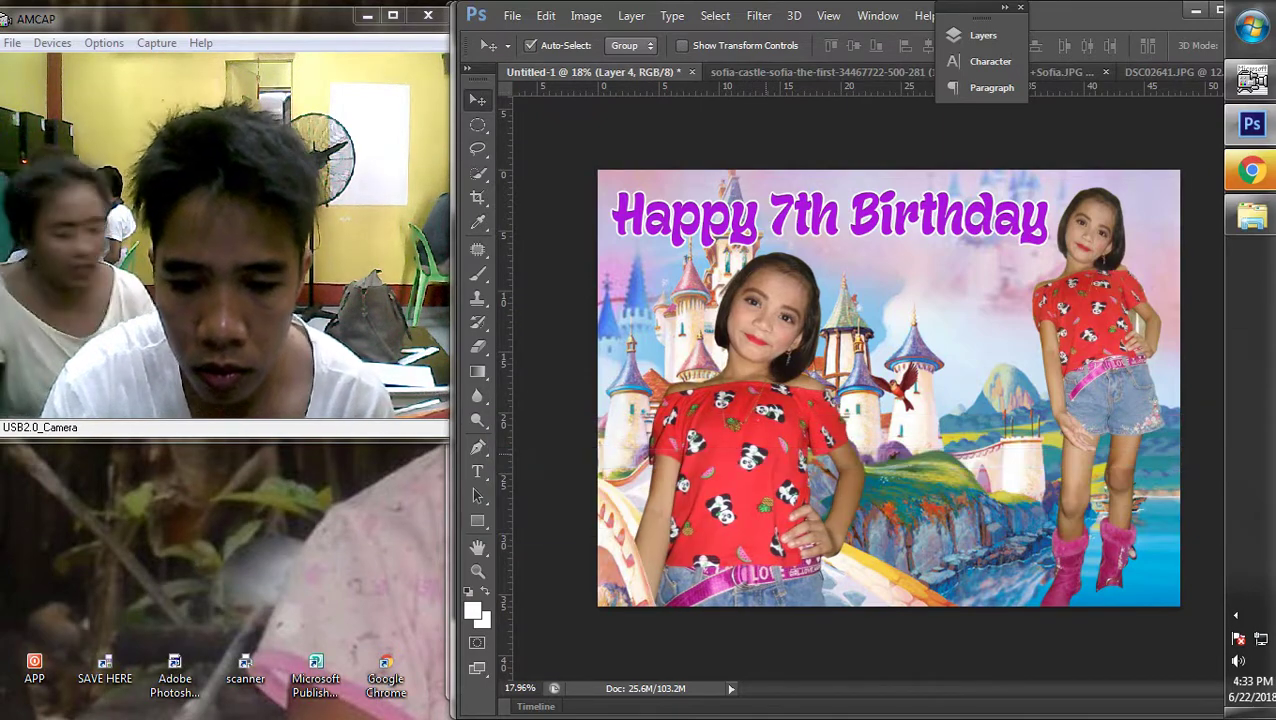
{"action": "scroll", "coordinate": [884, 483], "scroll_direction": "down", "scroll_amount": 1}
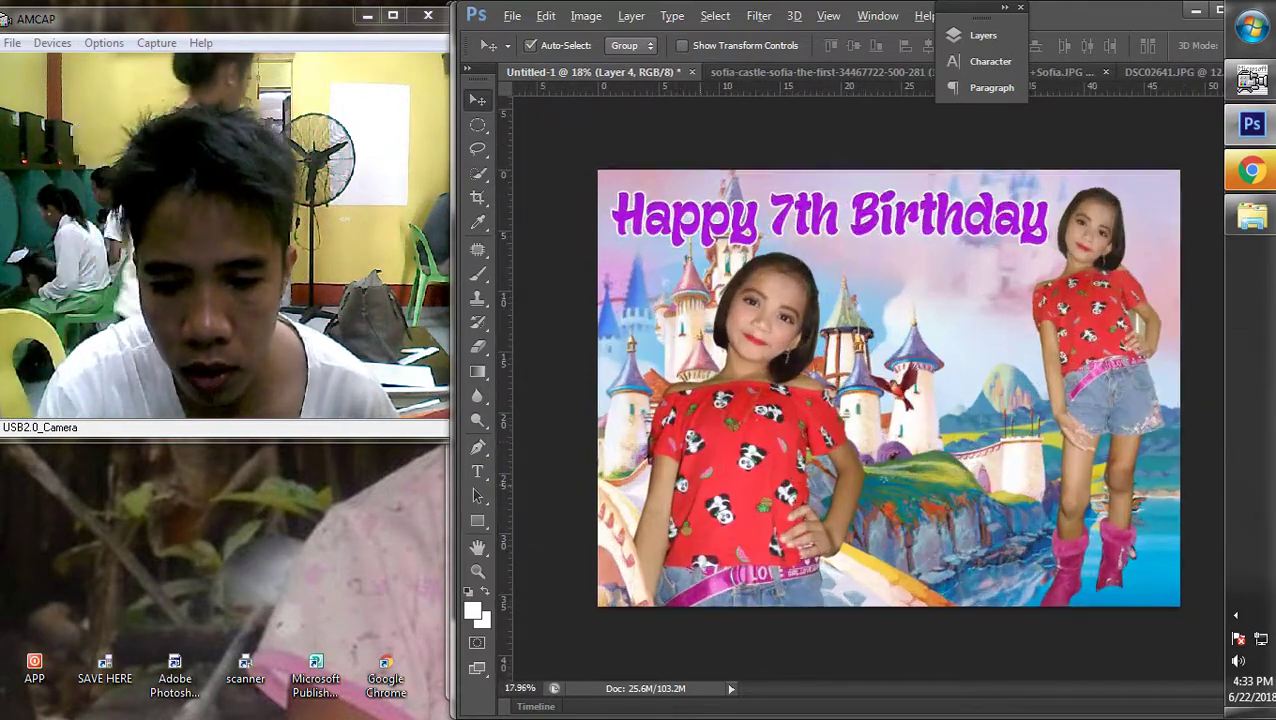
{"action": "scroll", "coordinate": [884, 483], "scroll_direction": "up", "scroll_amount": 2}
{"action": "right_click", "coordinate": [884, 485]}
{"action": "scroll", "coordinate": [884, 485], "scroll_direction": "up", "scroll_amount": 3}
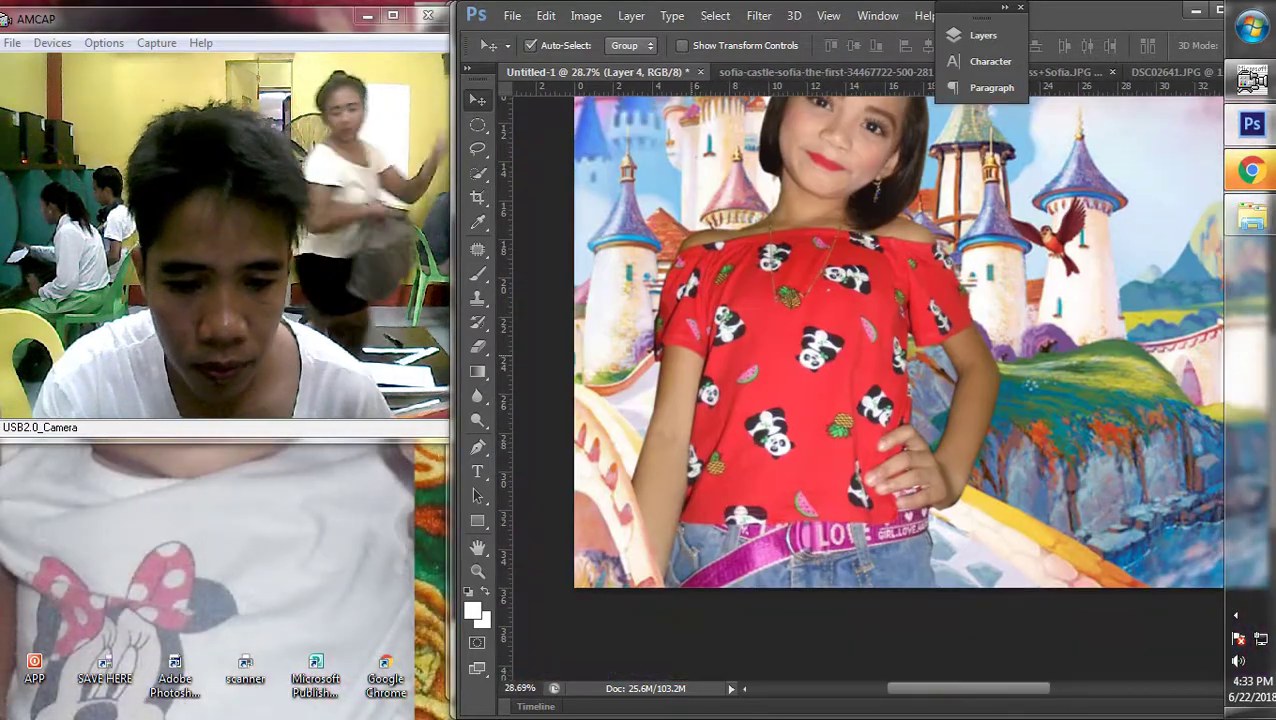
Trace a three-point path beside the front girl's arm and convert it into a selection
{"action": "key", "text": "p"}
{"action": "scroll", "coordinate": [593, 441], "scroll_direction": "up", "scroll_amount": 5}
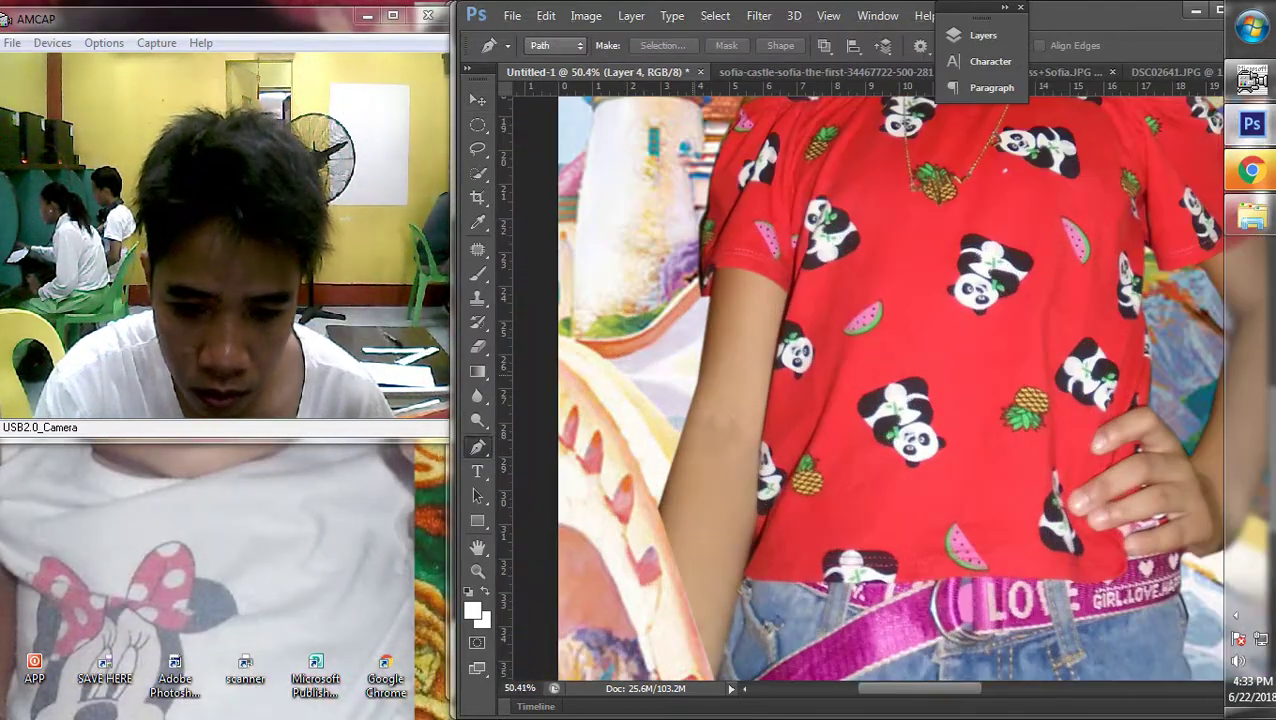
{"action": "left_click", "coordinate": [697, 381]}
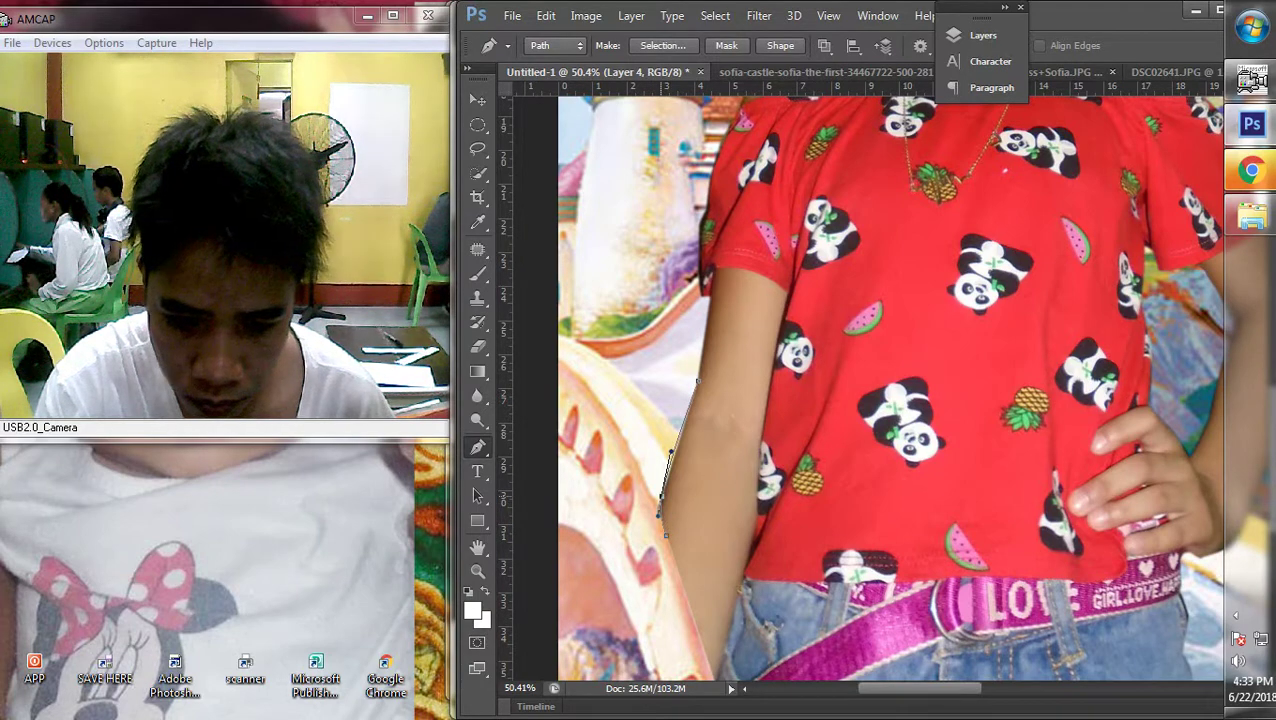
{"action": "left_click", "coordinate": [665, 535]}
{"action": "left_click", "coordinate": [651, 588]}
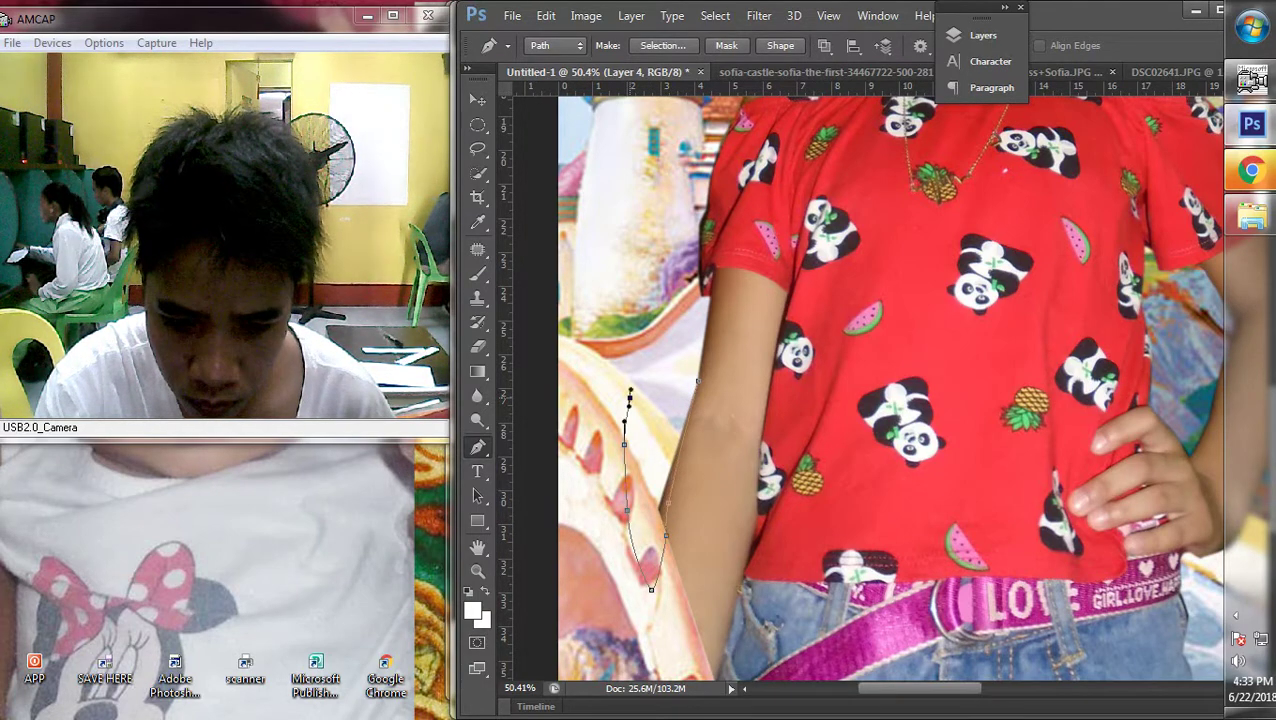
{"action": "right_click", "coordinate": [630, 398]}
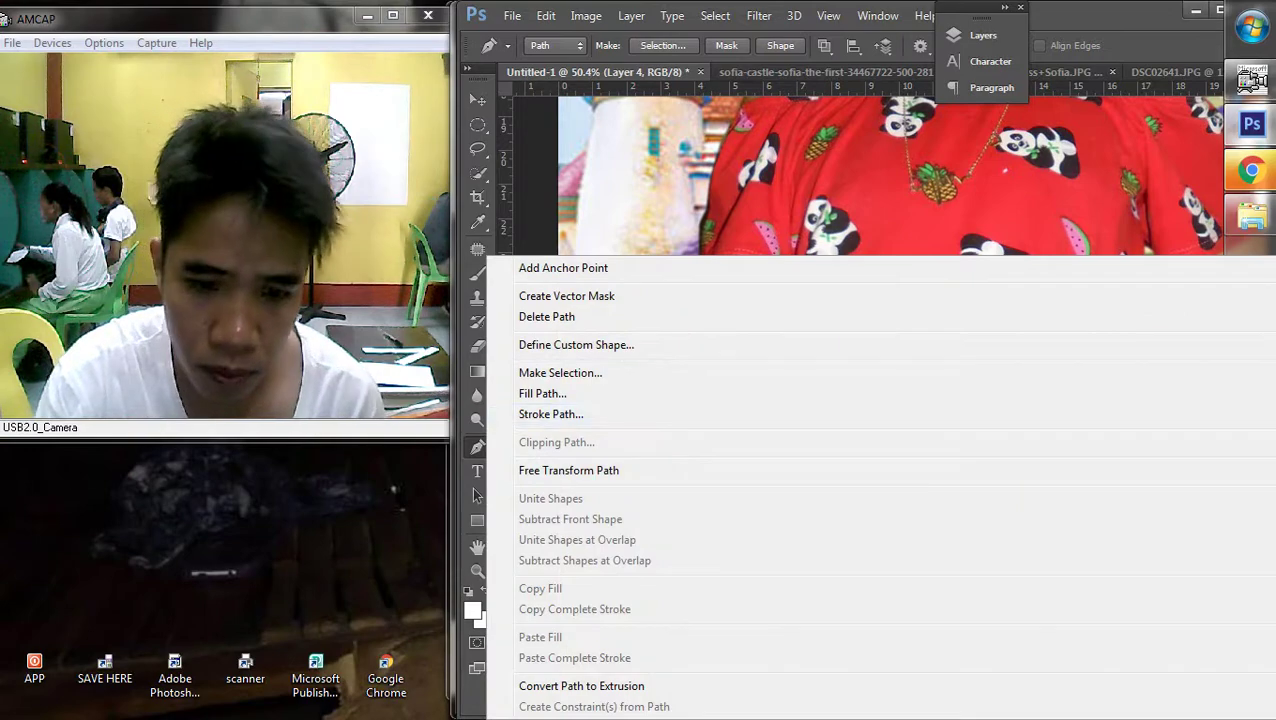
{"action": "left_click", "coordinate": [560, 372]}
{"action": "left_click", "coordinate": [737, 196]}
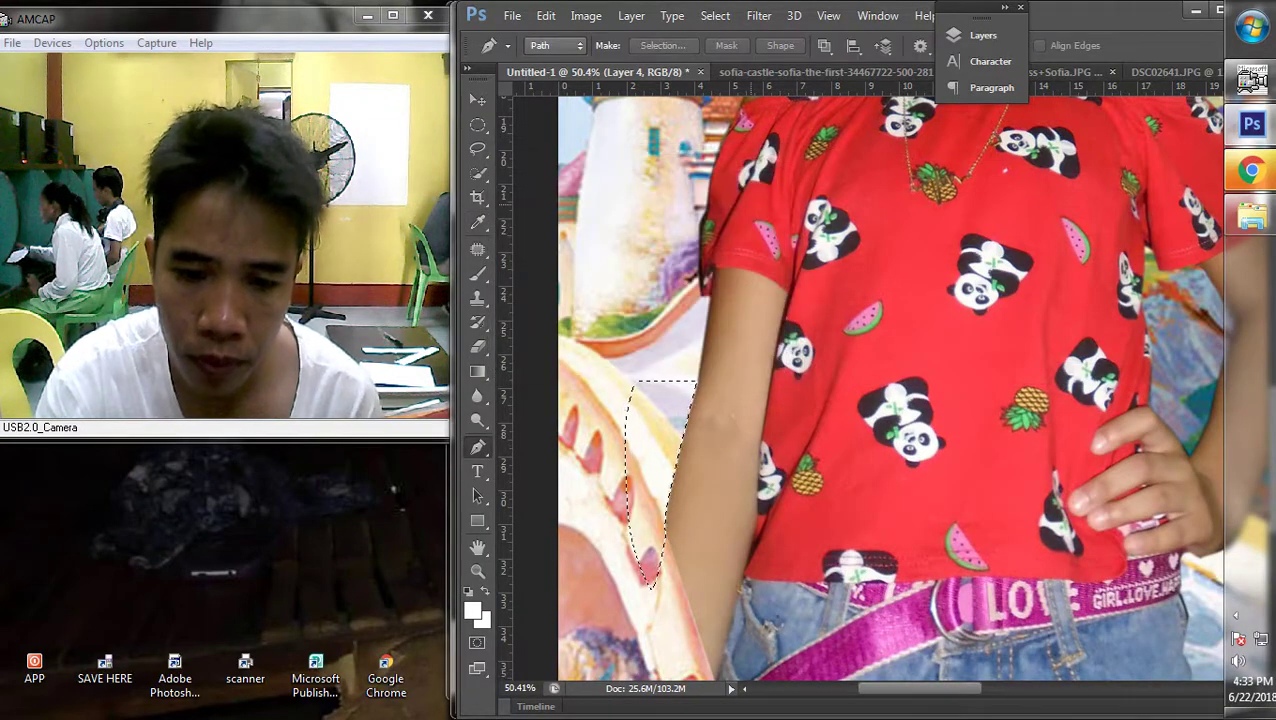
Clear the selection outline and fit the whole composite on screen
{"action": "key", "text": "m"}
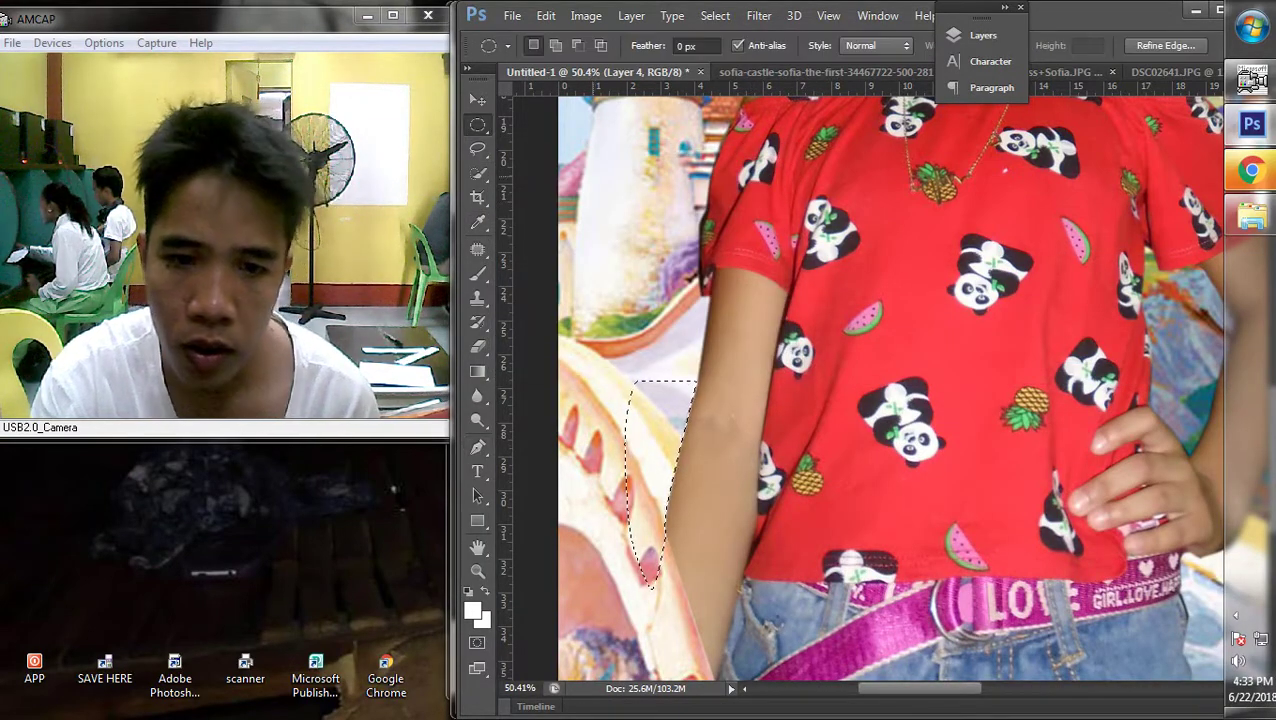
{"action": "right_click", "coordinate": [628, 590]}
{"action": "left_click", "coordinate": [680, 198]}
{"action": "key", "text": "ctrl+0"}
{"action": "key", "text": "ctrl+0"}
{"action": "key", "text": "v"}
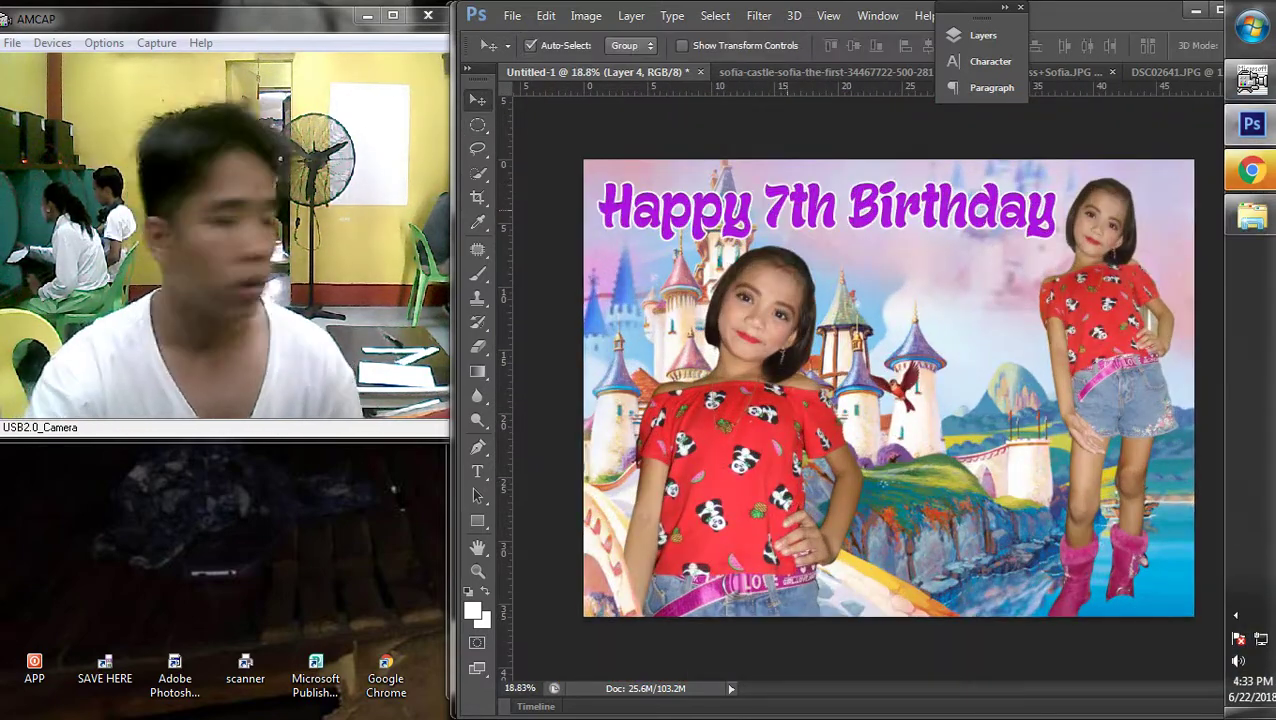
{"action": "key", "text": "ctrl+minus"}
{"action": "right_click", "coordinate": [750, 355]}
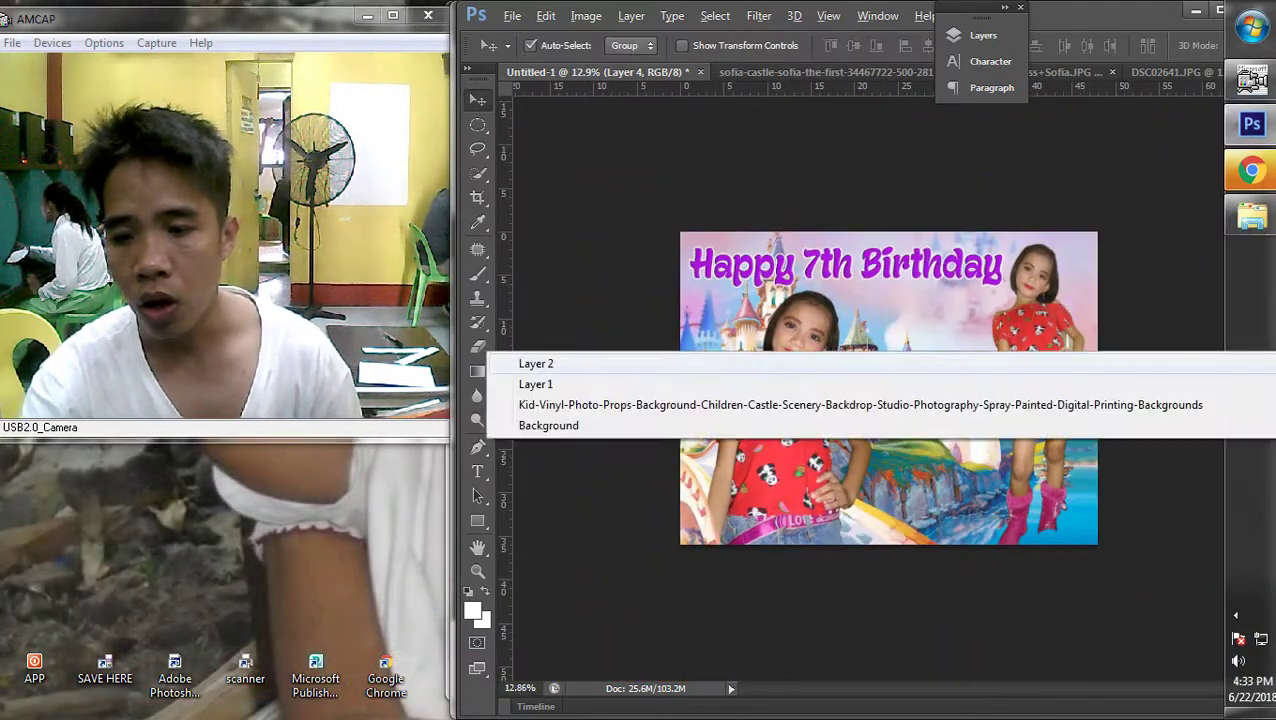
{"action": "key", "text": "Escape"}
Bring Chrome forward and load google.com in a new tab
{"action": "left_click", "coordinate": [1251, 170]}
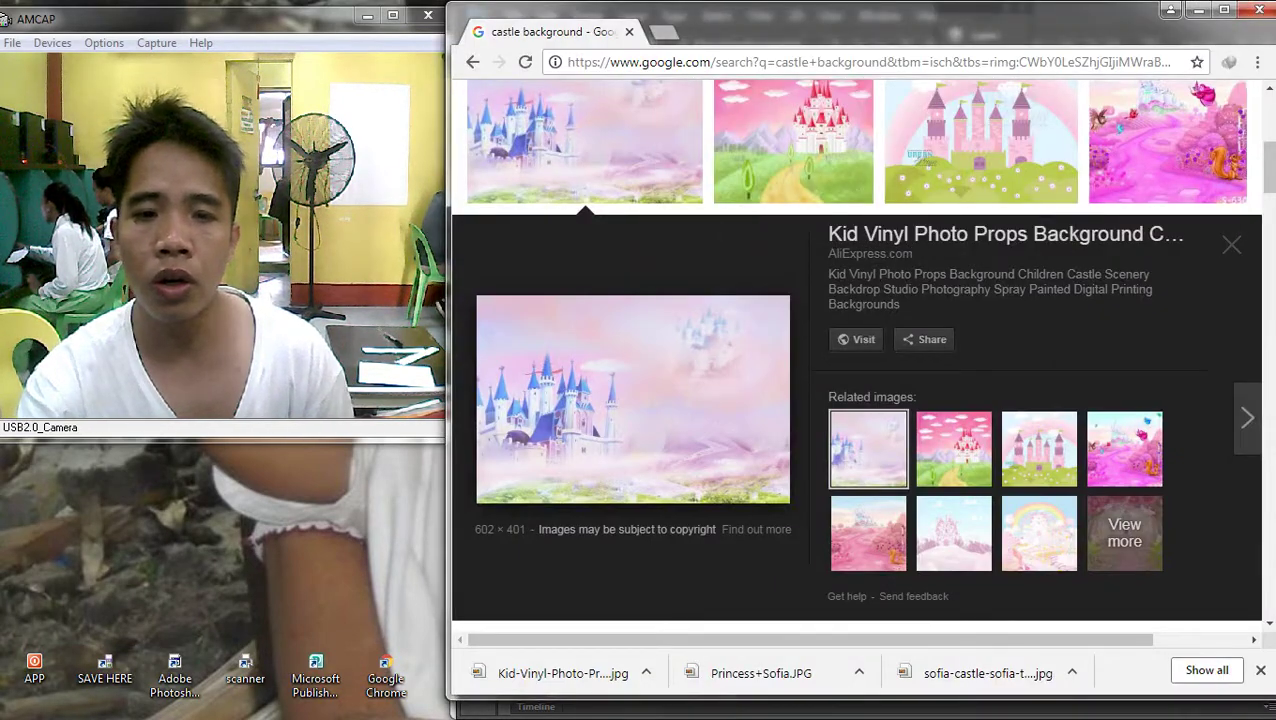
{"action": "key", "text": "ctrl+t"}
{"action": "type", "text": "google.com"}
{"action": "key", "text": "Return"}
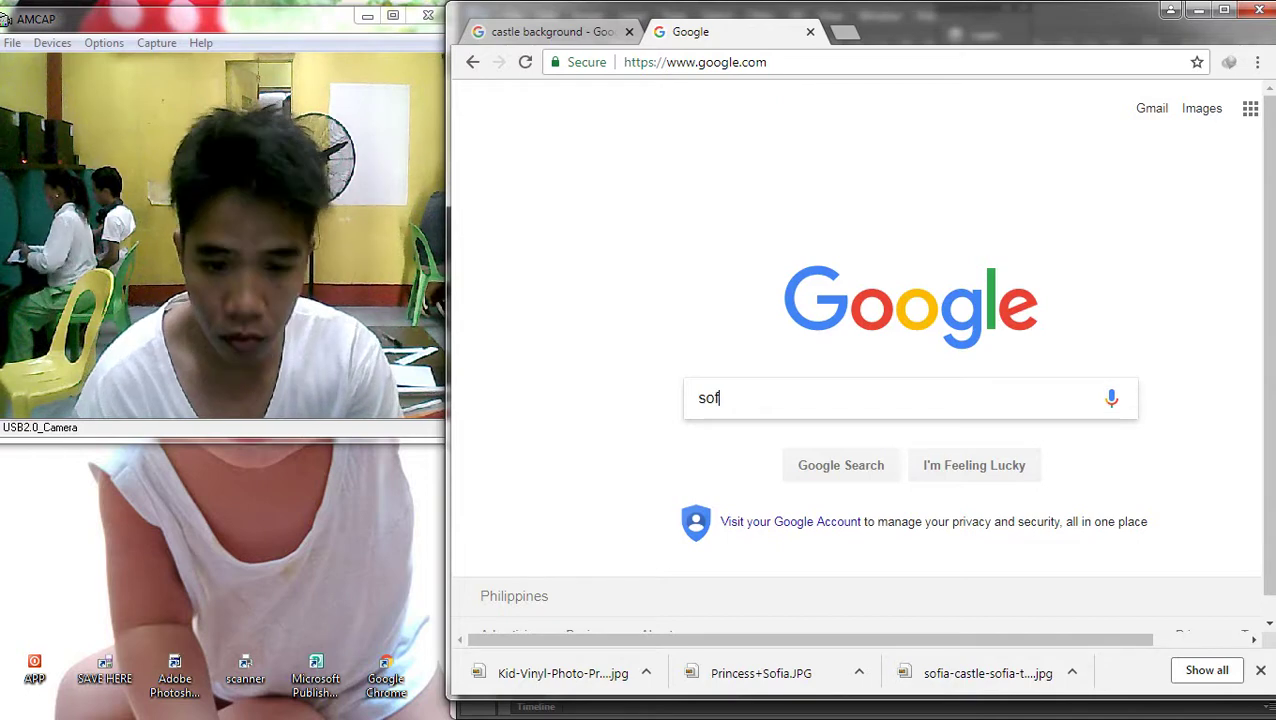
Search Google for 'sofia the first png'
{"action": "type", "text": "the"}
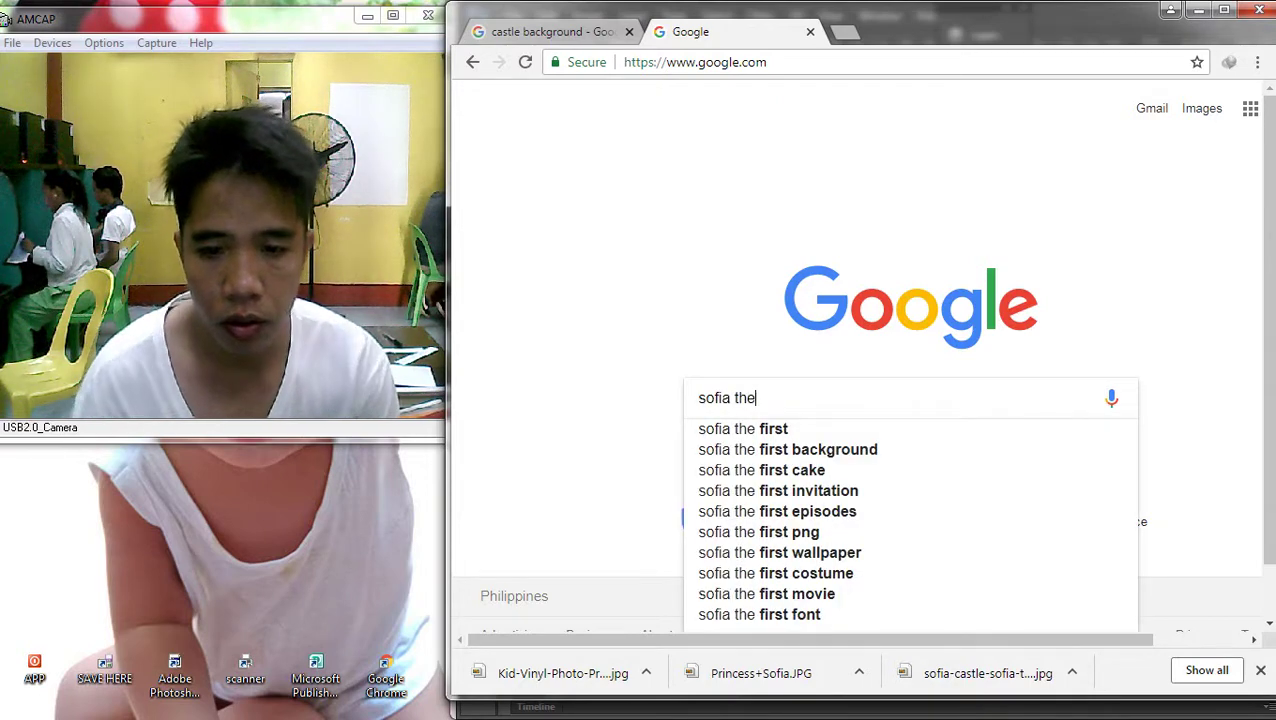
{"action": "key", "text": "Down"}
{"action": "key", "text": "Return"}
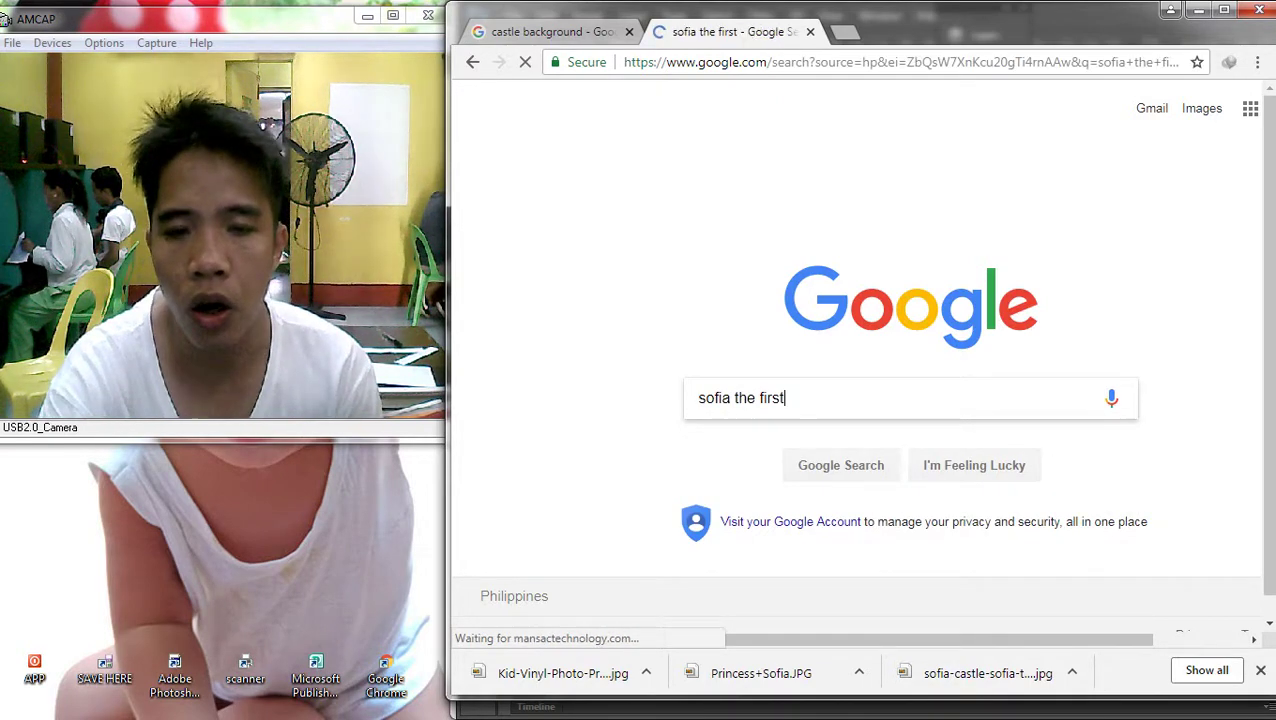
{"action": "type", "text": "png"}
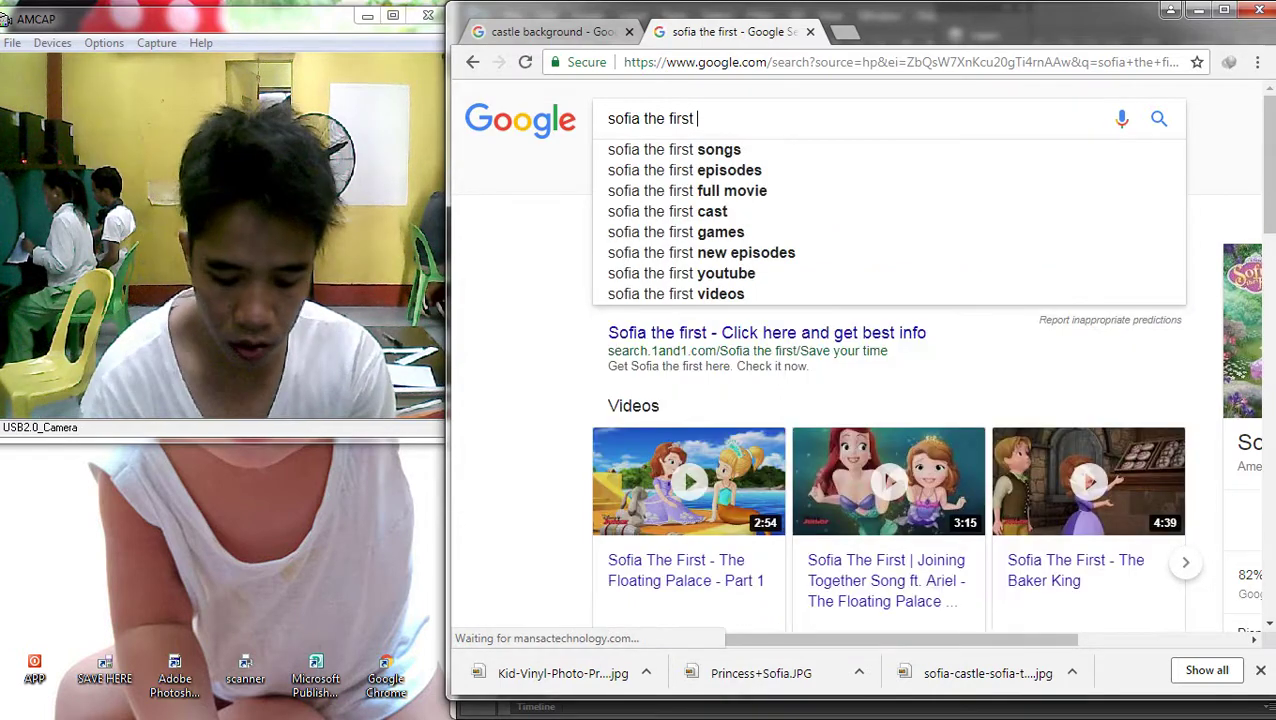
{"action": "key", "text": "Return"}
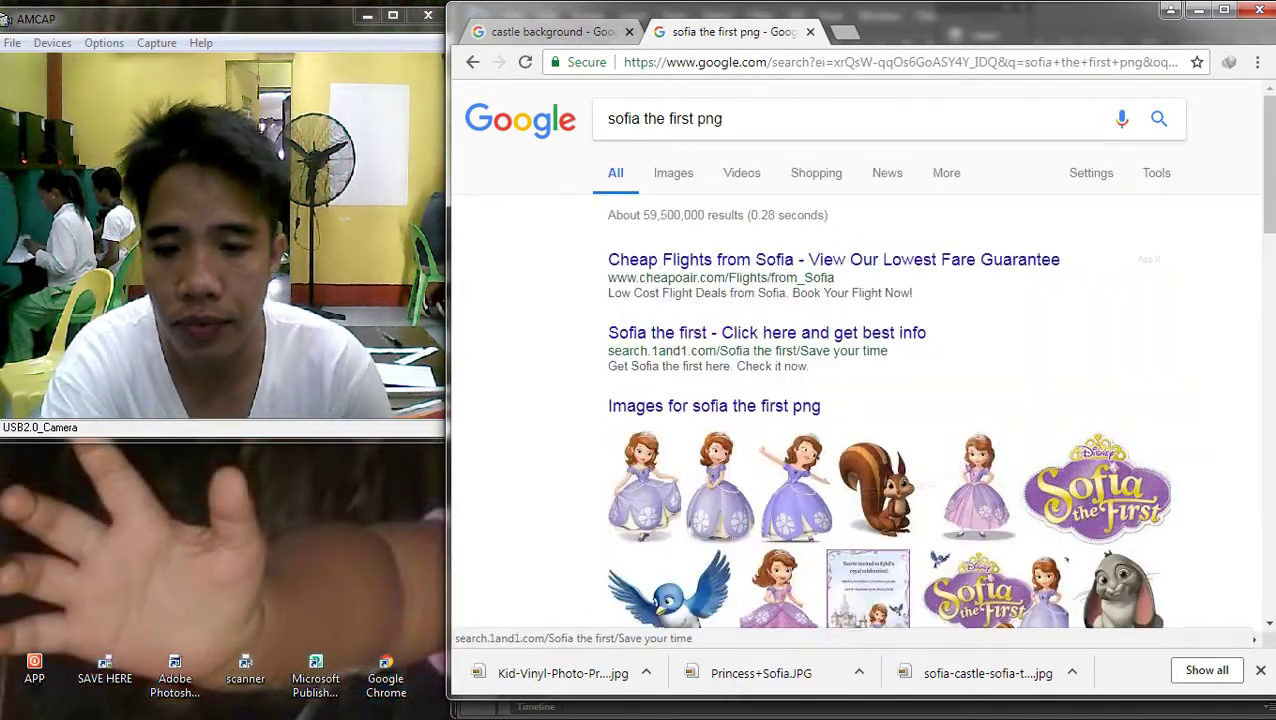
Save the squirrel image from the results as Whatnaught.png
{"action": "scroll", "coordinate": [860, 380], "scroll_direction": "down", "scroll_amount": 3}
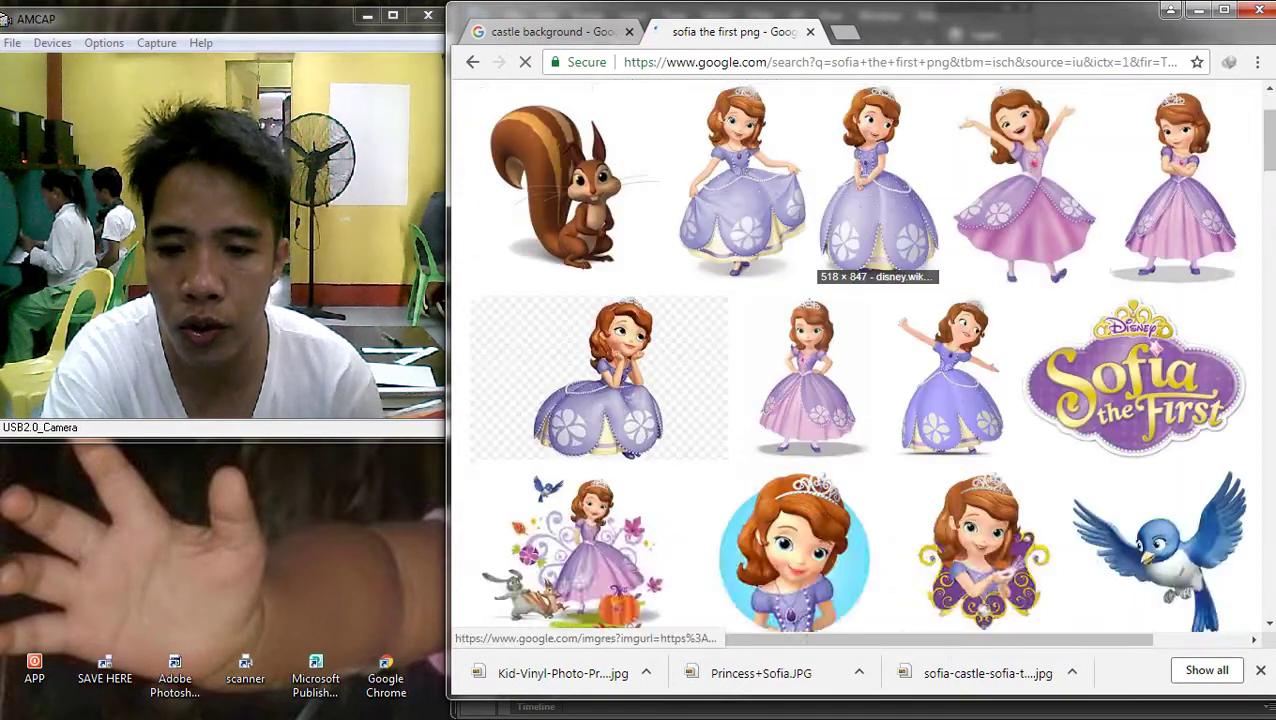
{"action": "left_click", "coordinate": [560, 185]}
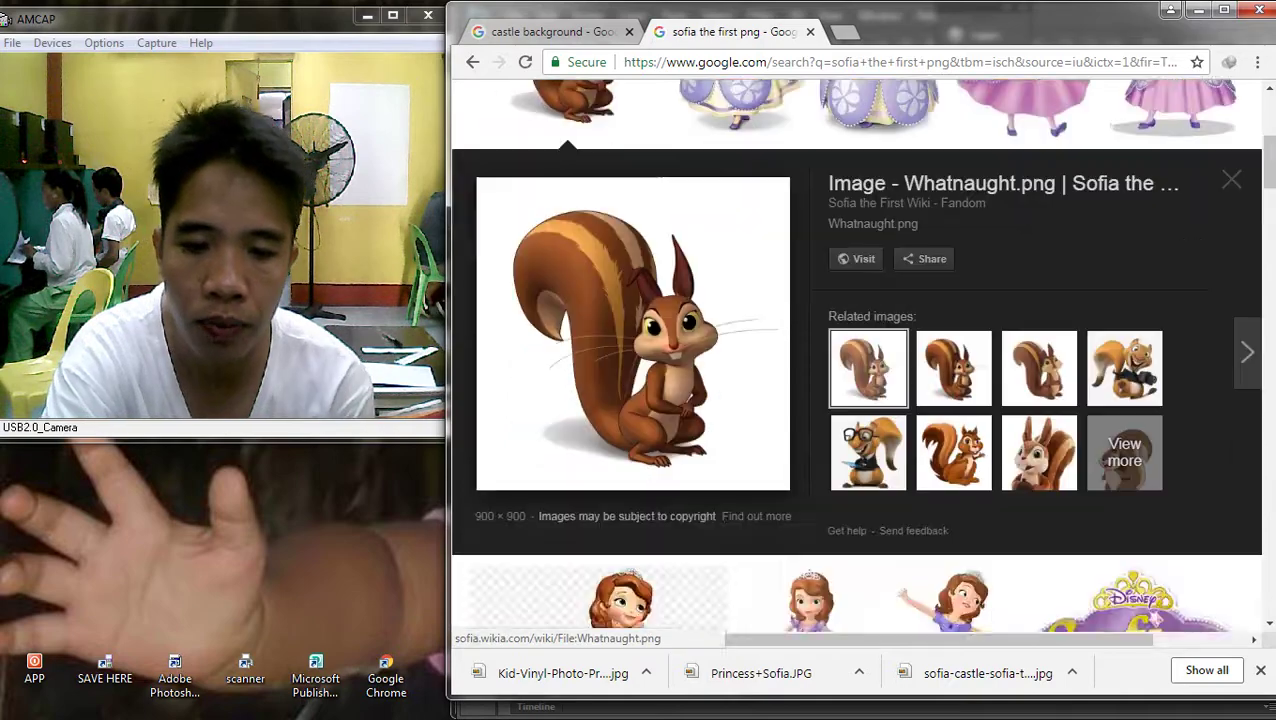
{"action": "scroll", "coordinate": [620, 134], "scroll_direction": "down", "scroll_amount": 3}
{"action": "right_click", "coordinate": [620, 134]}
{"action": "left_click", "coordinate": [690, 293]}
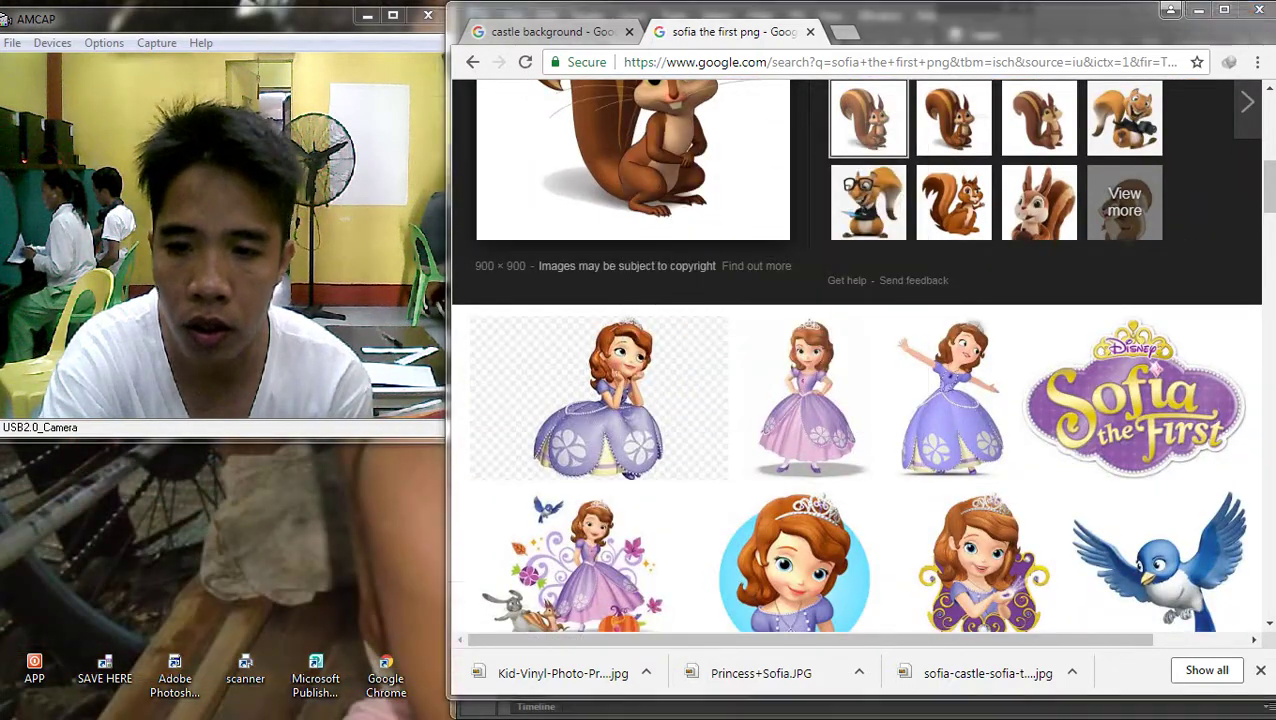
{"action": "key", "text": "Return"}
Place the downloaded Whatnaught squirrel image into the Photoshop composite
{"action": "left_click_drag", "start_coordinate": [543, 673], "coordinate": [903, 400]}
{"action": "scroll", "coordinate": [890, 392], "scroll_direction": "up", "scroll_amount": 3}
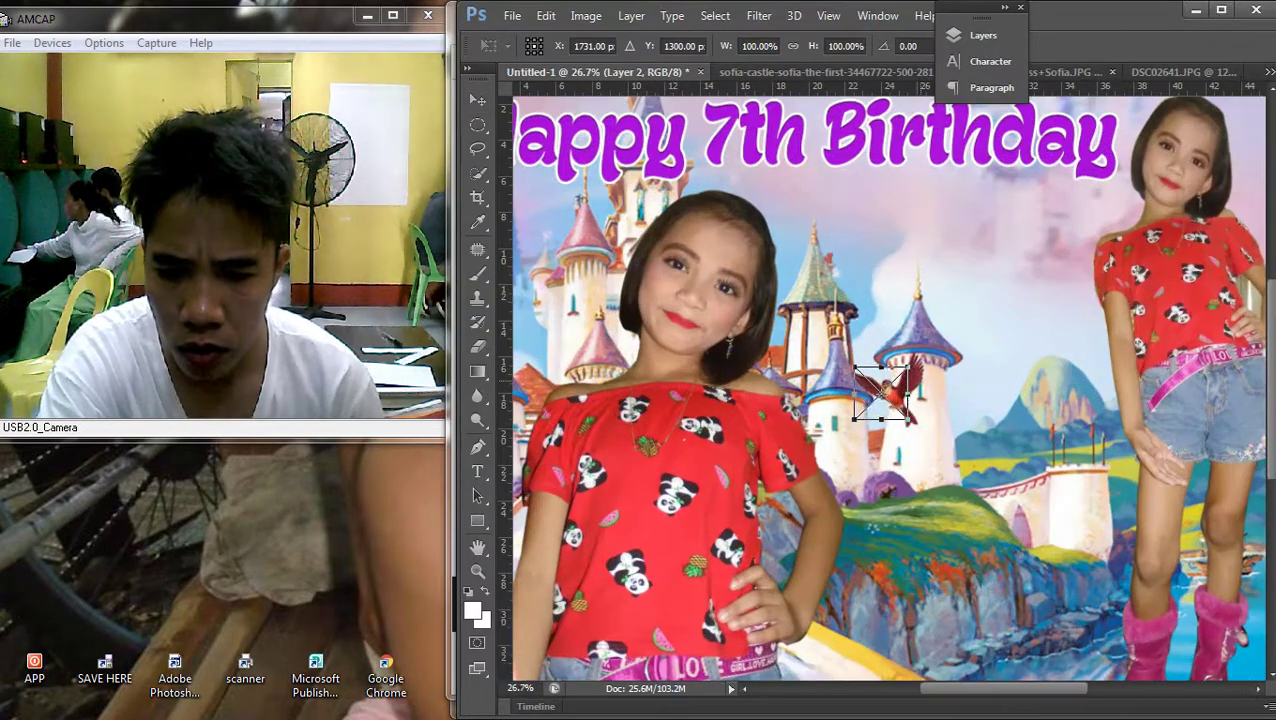
{"action": "scroll", "coordinate": [890, 392], "scroll_direction": "up", "scroll_amount": 2}
{"action": "key", "text": "Return"}
Erase the squirrel's white background with the Magic Eraser, rasterizing the layer
{"action": "scroll", "coordinate": [880, 400], "scroll_direction": "up", "scroll_amount": 2}
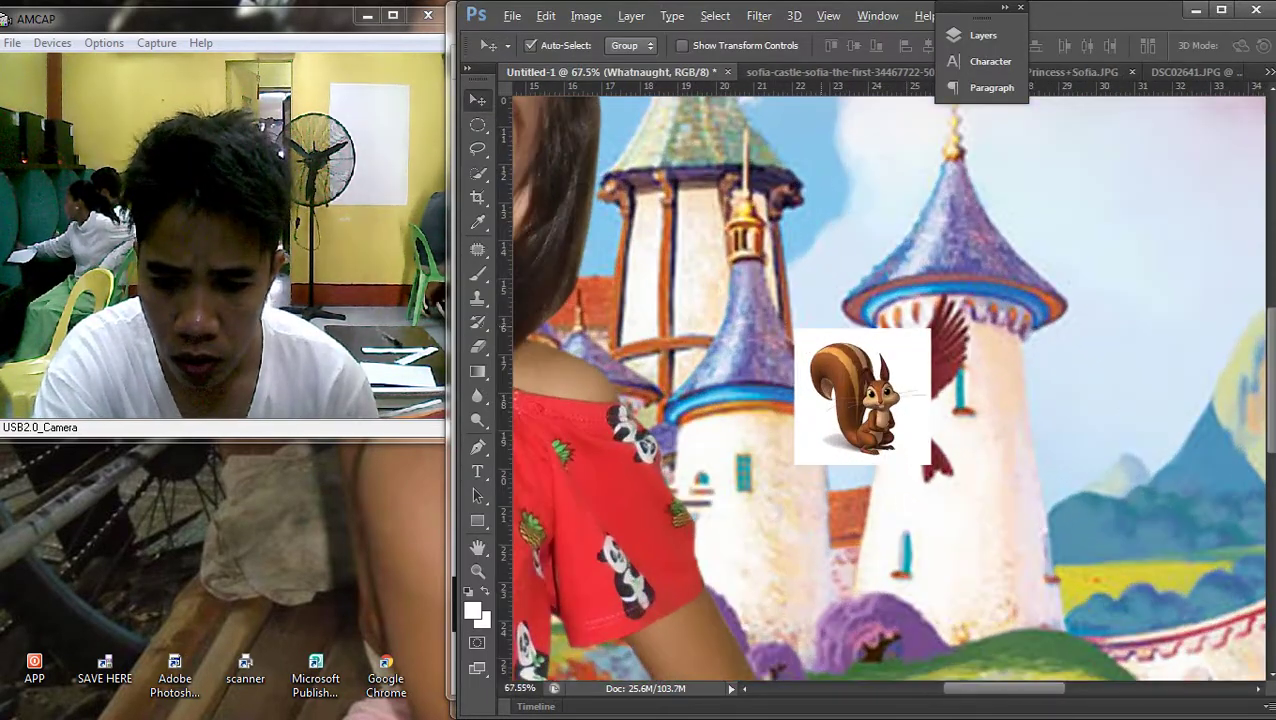
{"action": "scroll", "coordinate": [880, 400], "scroll_direction": "up", "scroll_amount": 1}
{"action": "left_click", "coordinate": [477, 345]}
{"action": "left_click", "coordinate": [572, 379]}
{"action": "left_click", "coordinate": [830, 445]}
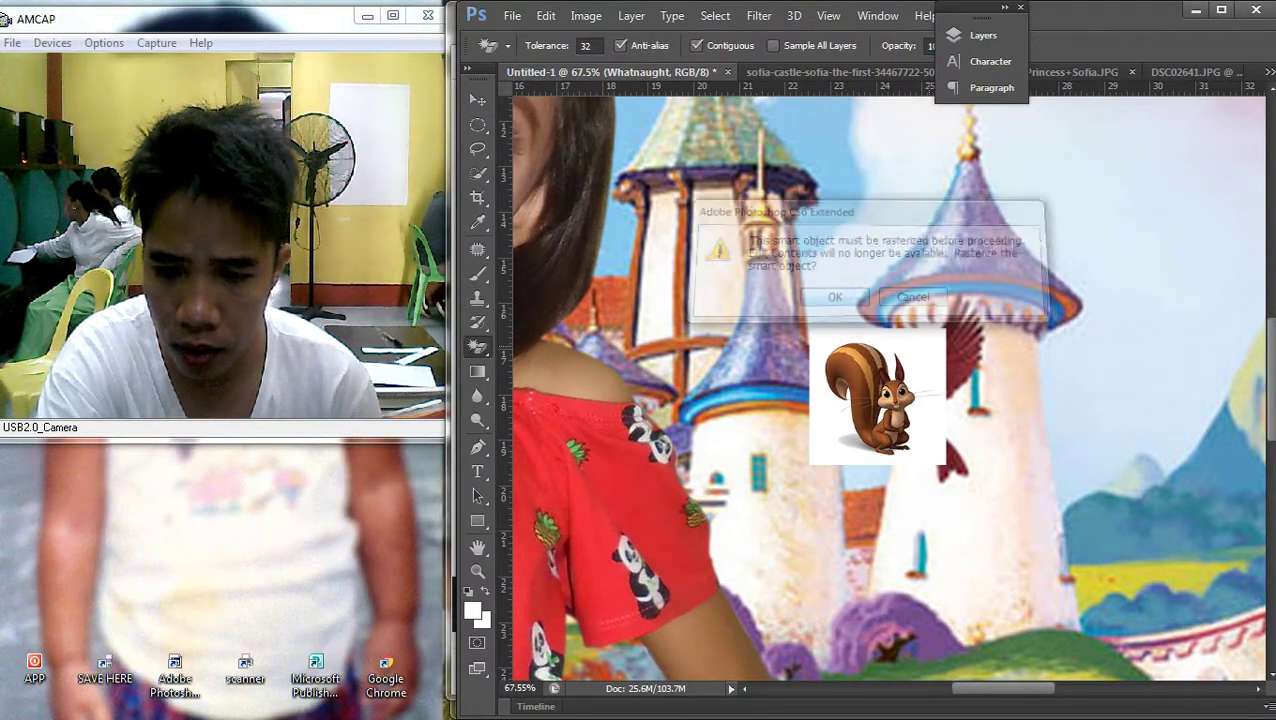
{"action": "key", "text": "Return"}
Paste the squirrel onto the castle wall and enlarge it to about 210%
{"action": "key", "text": "v"}
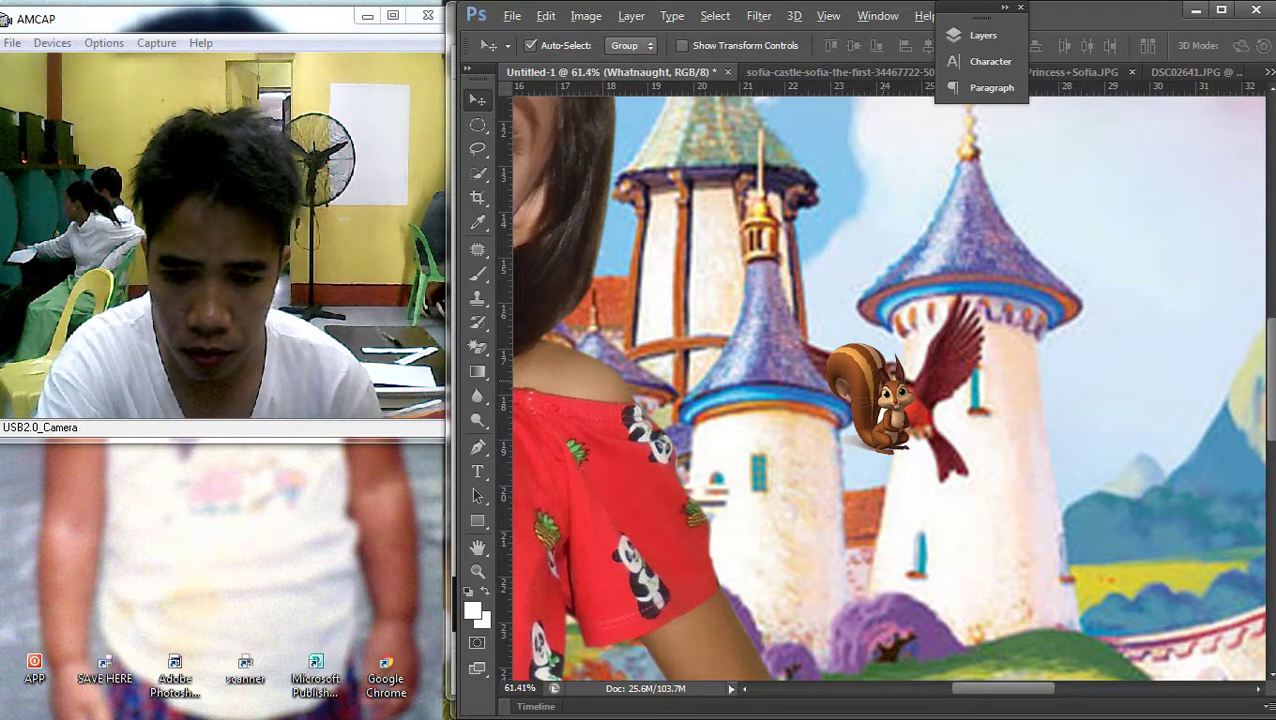
{"action": "scroll", "coordinate": [1100, 500], "scroll_direction": "right", "scroll_amount": 5}
{"action": "scroll", "coordinate": [883, 386], "scroll_direction": "down", "scroll_amount": 1}
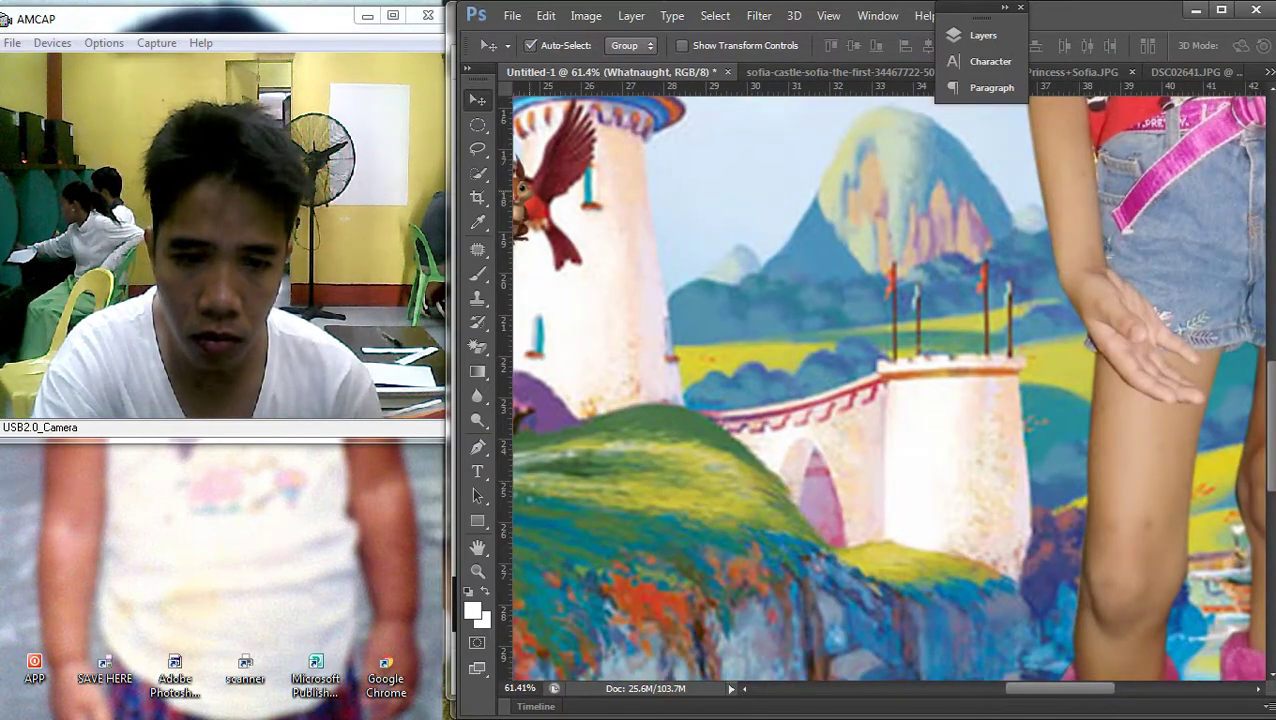
{"action": "key", "text": "ctrl+v"}
{"action": "key", "text": "ctrl+t"}
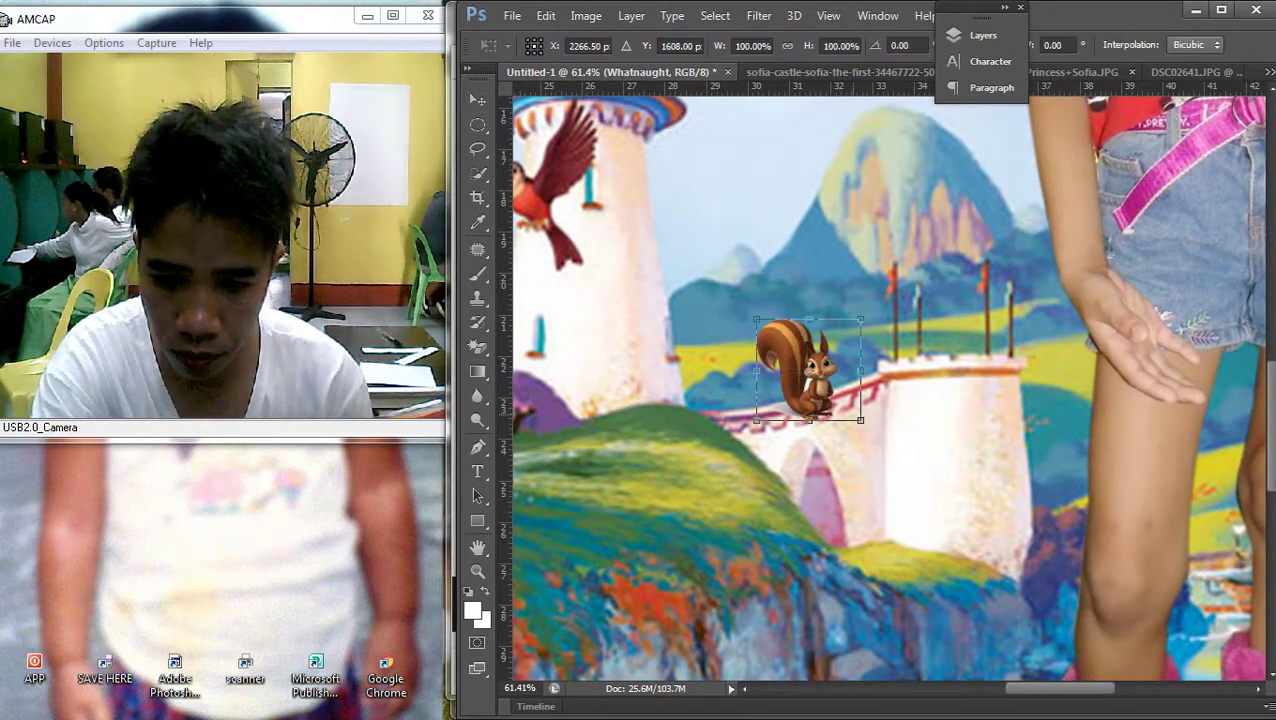
{"action": "left_click_drag", "start_coordinate": [808, 370], "coordinate": [906, 468]}
{"action": "left_click_drag", "start_coordinate": [957, 521], "coordinate": [1074, 630]}
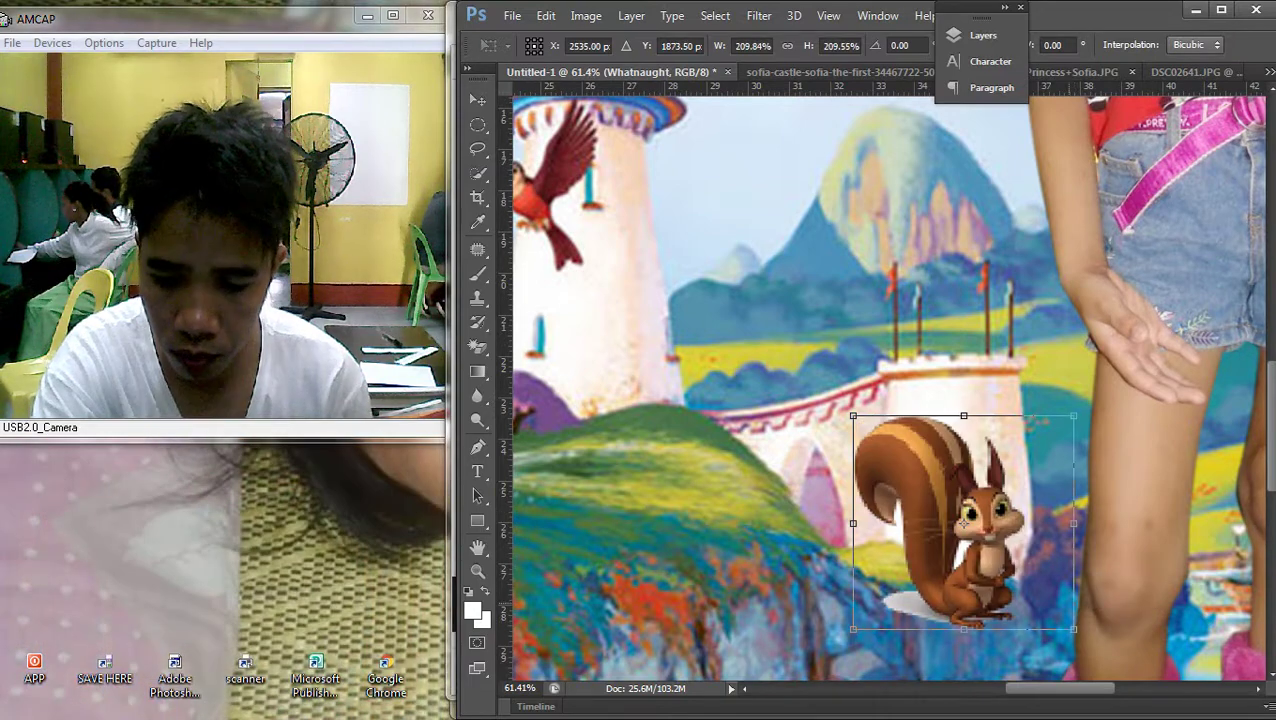
{"action": "key", "text": "Return"}
Move the squirrel beside the right girl's pink boots and fine-tune its position
{"action": "scroll", "coordinate": [712, 285], "scroll_direction": "down", "scroll_amount": 5}
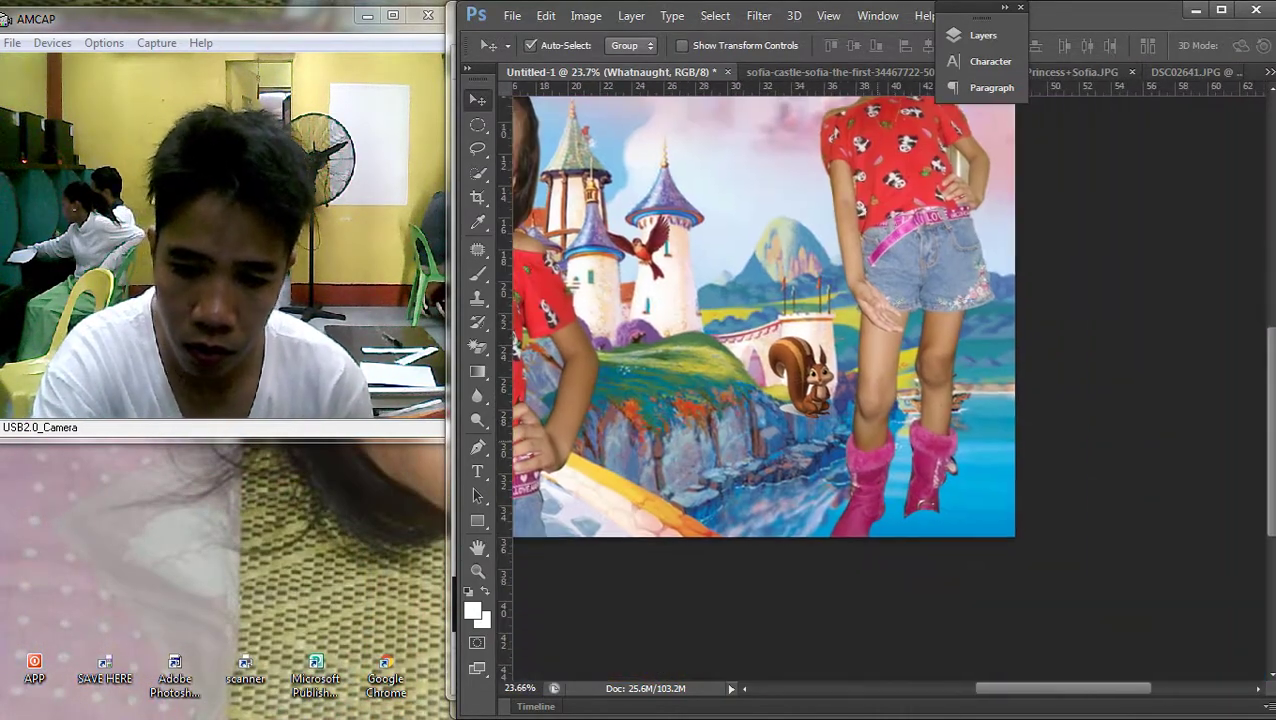
{"action": "left_click_drag", "start_coordinate": [822, 350], "coordinate": [945, 470]}
{"action": "key", "text": "ctrl+t"}
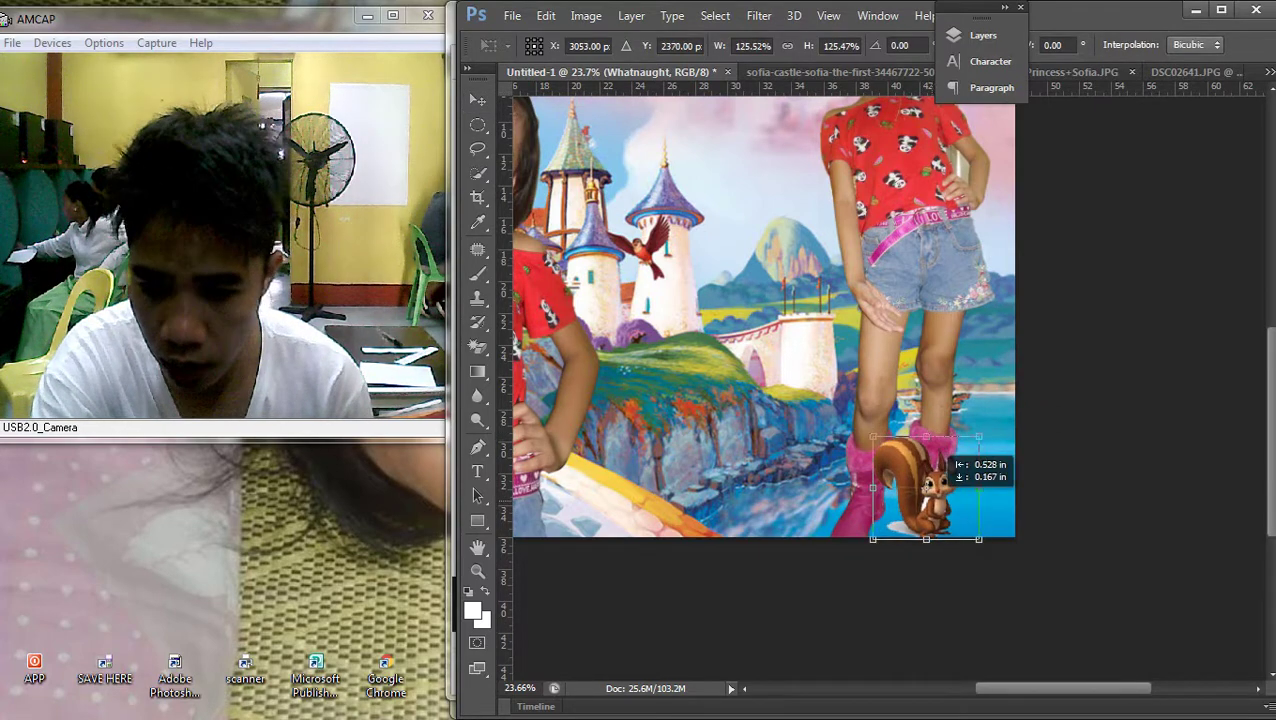
{"action": "key", "text": "Return"}
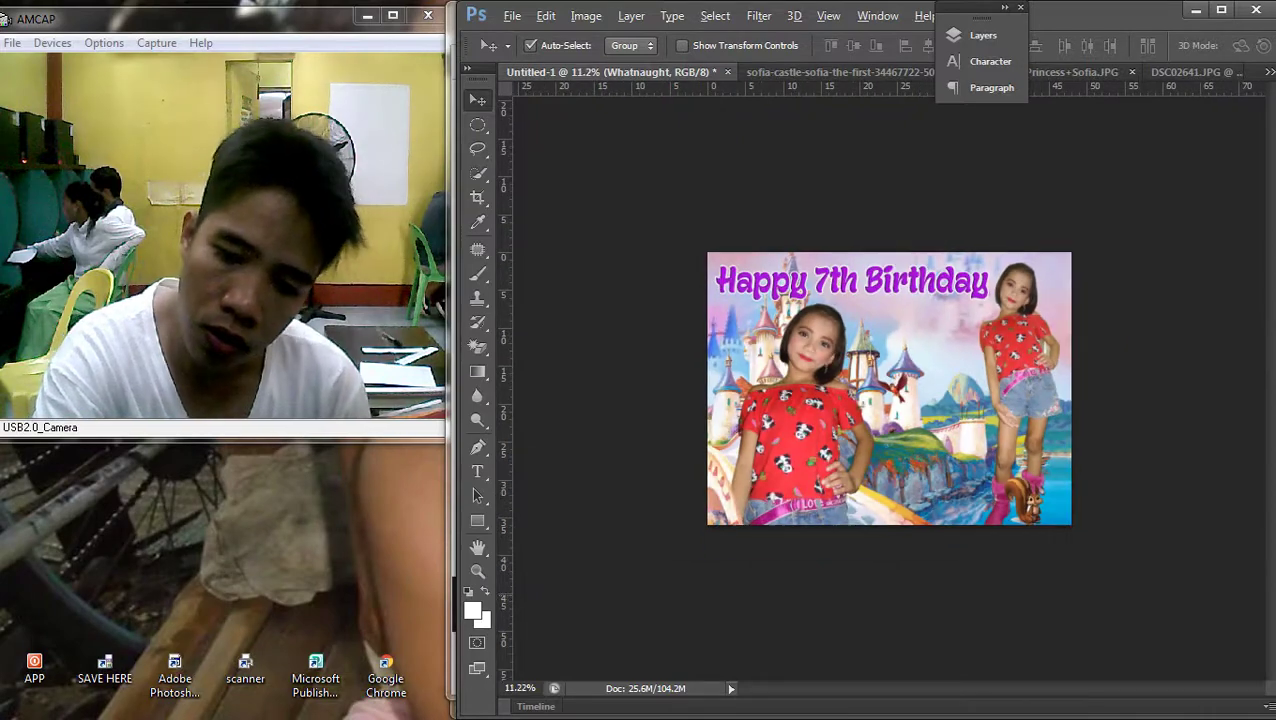
{"action": "scroll", "coordinate": [889, 388], "scroll_direction": "up", "scroll_amount": 1}
{"action": "key", "text": "ctrl+t"}
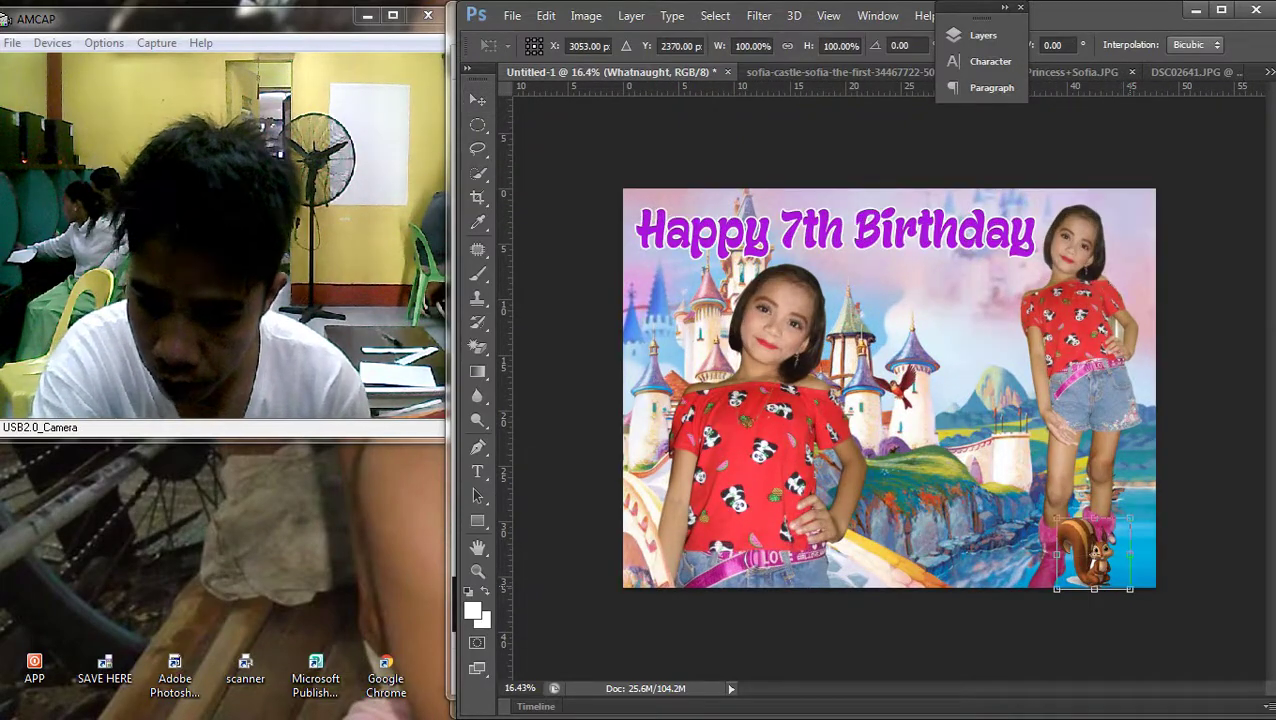
{"action": "key", "text": "Return"}
{"action": "left_click_drag", "start_coordinate": [1109, 532], "coordinate": [1115, 540]}
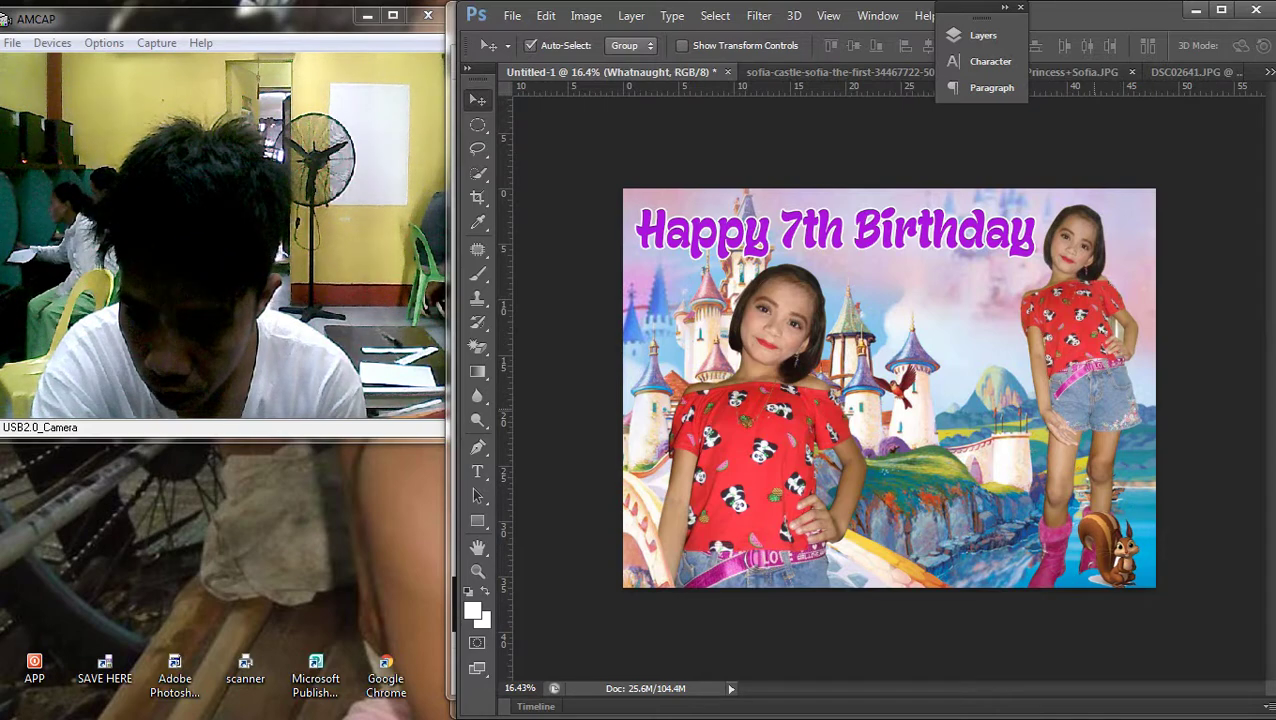
Shift the right-hand girl slightly right and nudge the squirrel into place at her feet
{"action": "left_click_drag", "start_coordinate": [1080, 400], "coordinate": [1087, 402]}
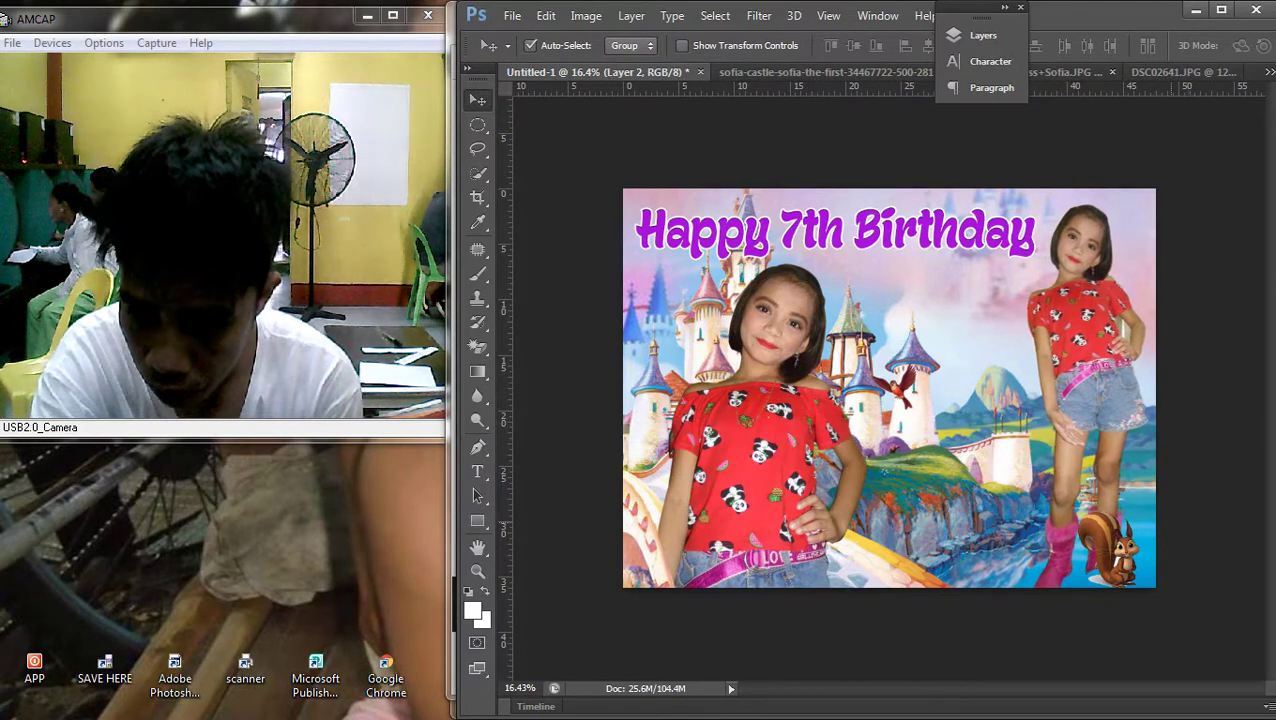
{"action": "left_click_drag", "start_coordinate": [1110, 555], "coordinate": [1106, 548]}
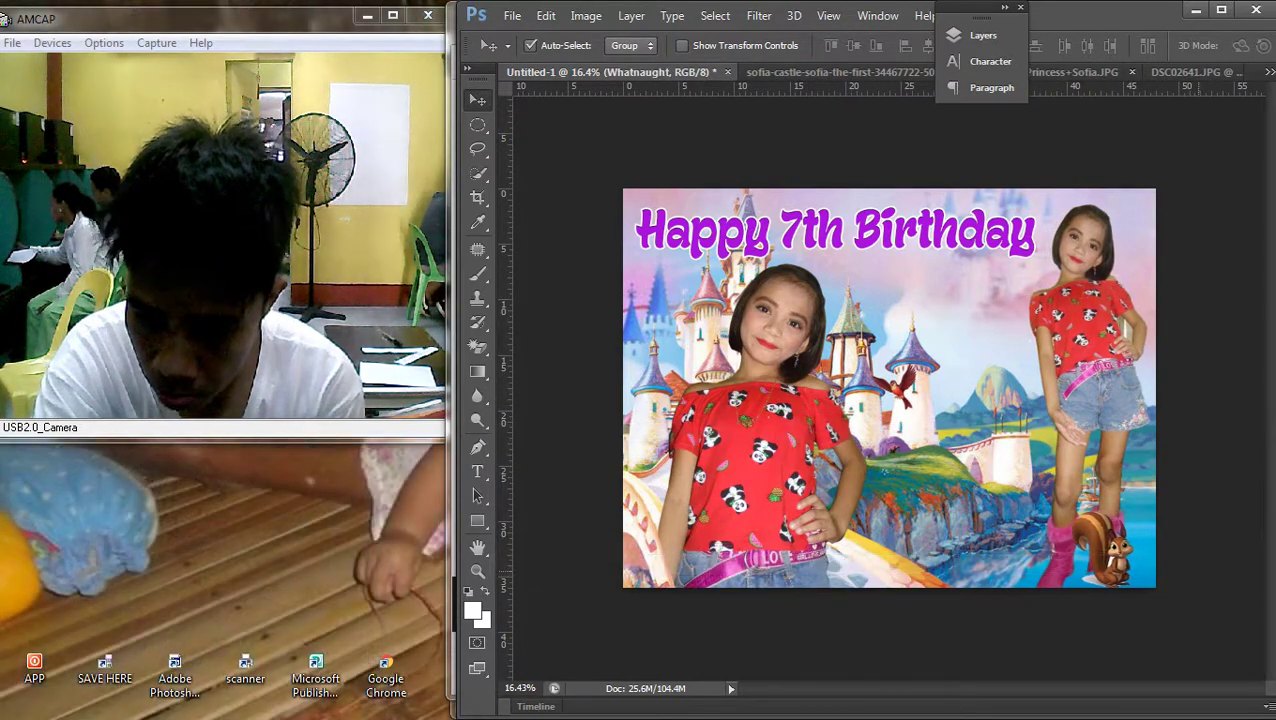
{"action": "scroll", "coordinate": [889, 388], "scroll_direction": "down", "scroll_amount": 2}
{"action": "scroll", "coordinate": [889, 388], "scroll_direction": "up", "scroll_amount": 1}
{"action": "scroll", "coordinate": [889, 388], "scroll_direction": "up", "scroll_amount": 2}
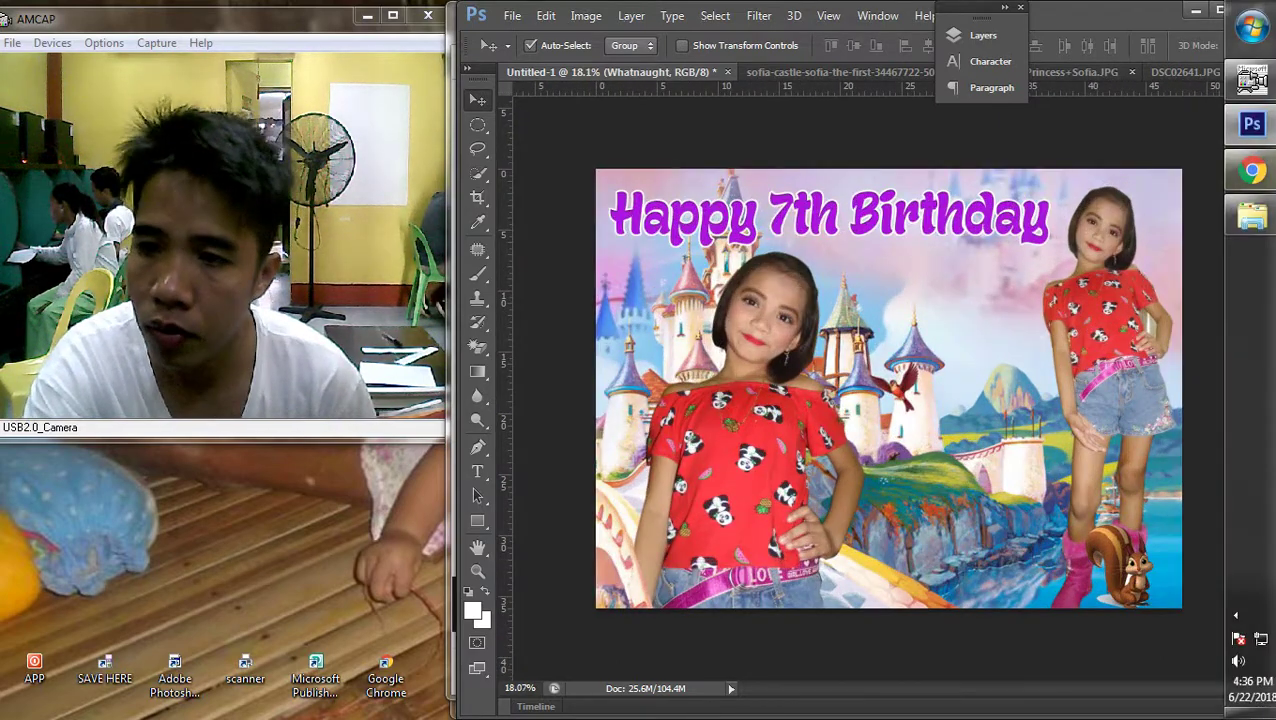
{"action": "left_click", "coordinate": [1246, 171]}
Save the pink-dress Sofia clipart from the image results as Redesign_Of_Sofia.png
{"action": "scroll", "coordinate": [1240, 180], "scroll_direction": "down", "scroll_amount": 5}
{"action": "scroll", "coordinate": [860, 480], "scroll_direction": "up", "scroll_amount": 3}
{"action": "scroll", "coordinate": [860, 480], "scroll_direction": "down", "scroll_amount": 2}
{"action": "scroll", "coordinate": [900, 500], "scroll_direction": "up", "scroll_amount": 3}
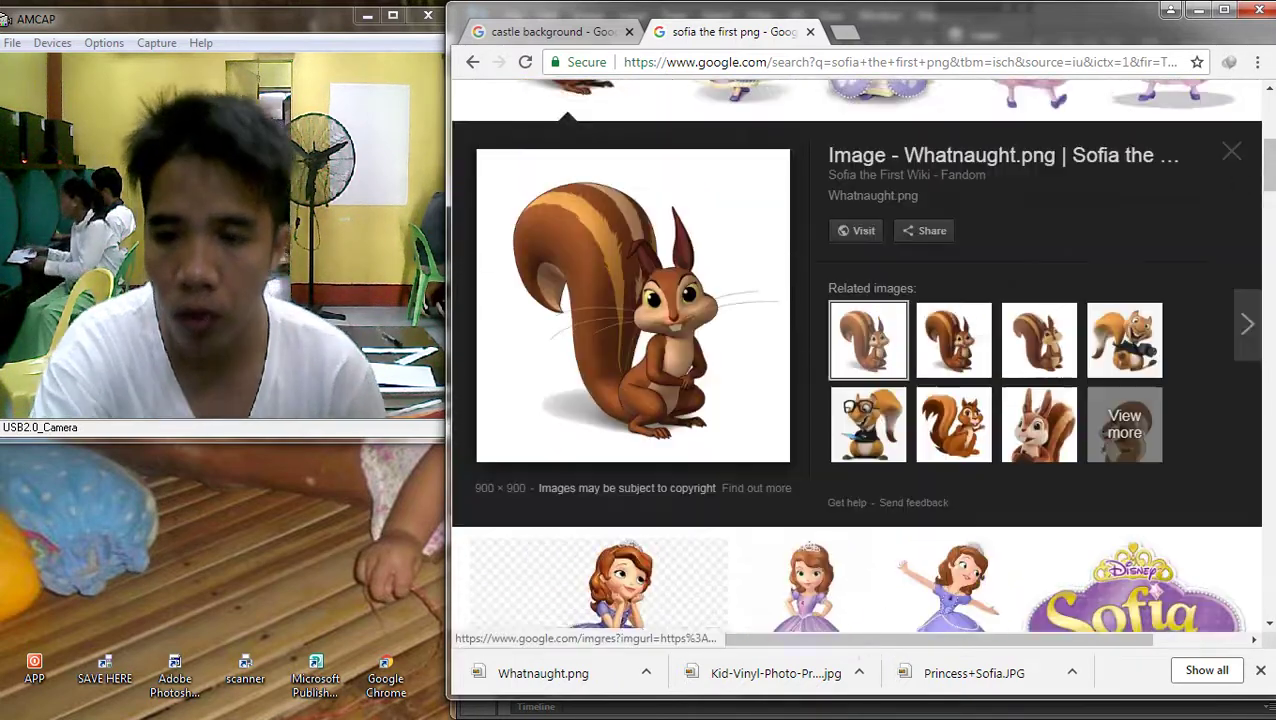
{"action": "left_click", "coordinate": [1024, 200]}
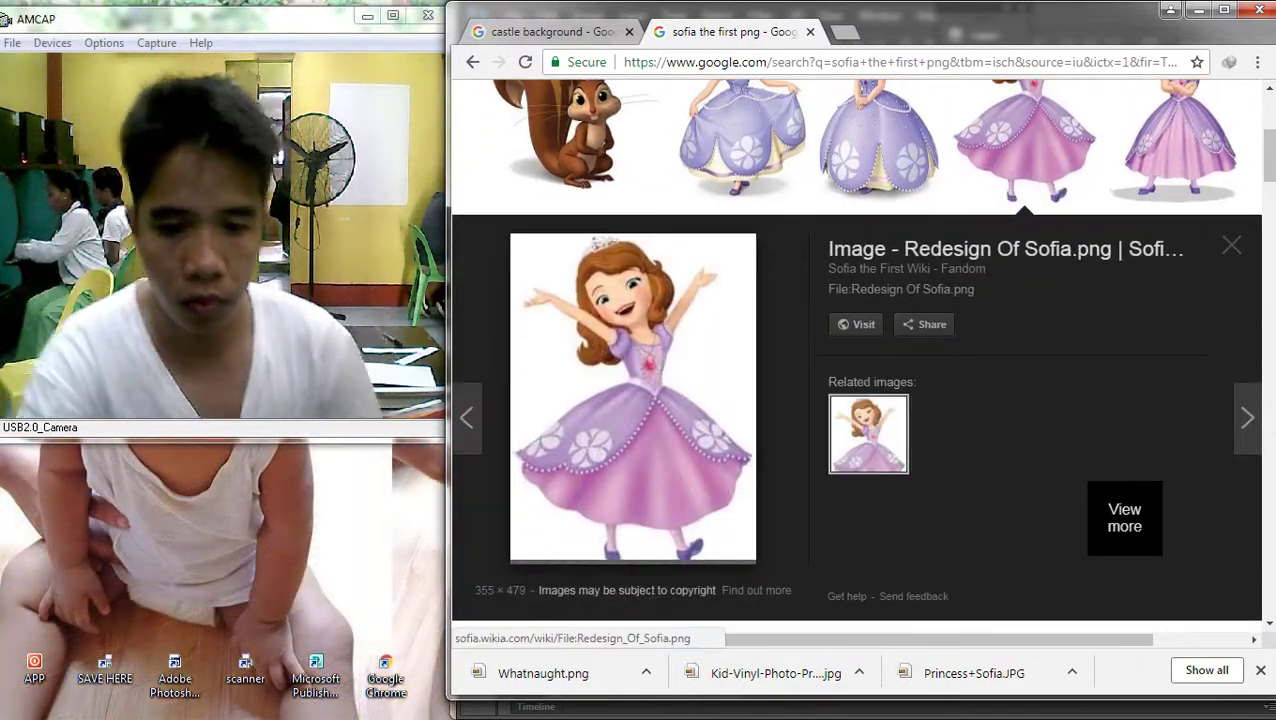
{"action": "right_click", "coordinate": [626, 304]}
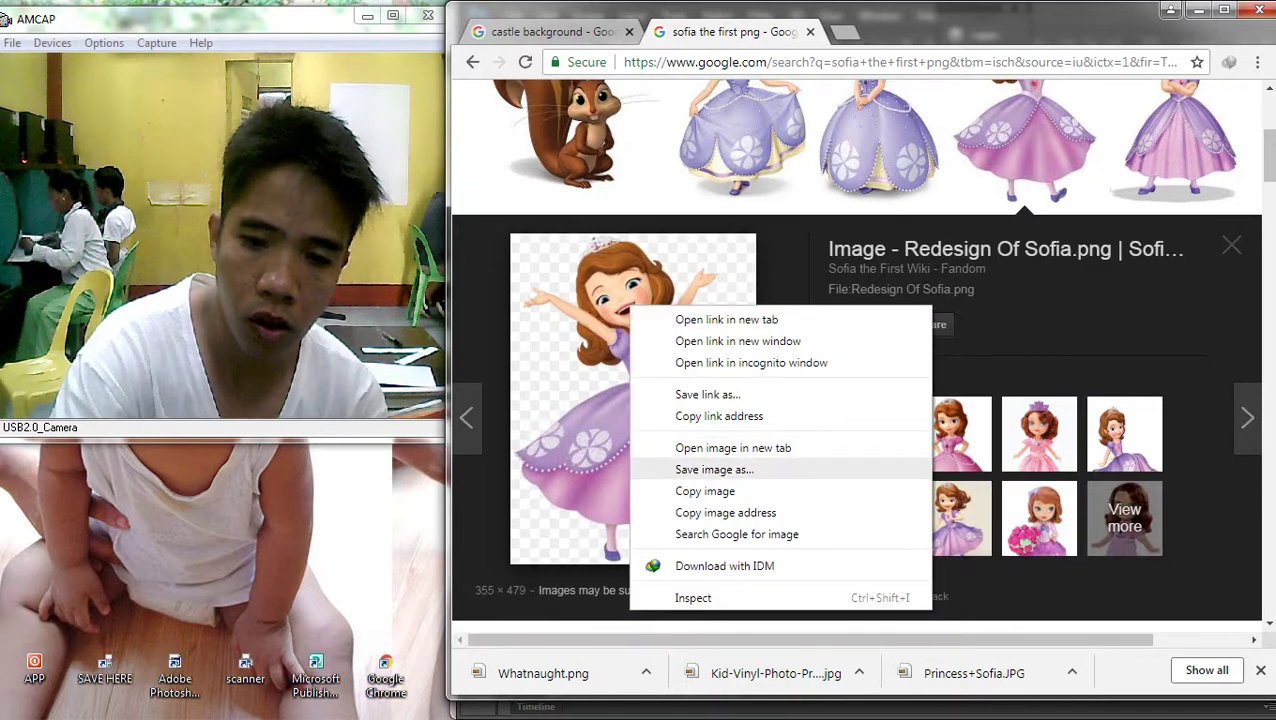
{"action": "left_click", "coordinate": [680, 468]}
{"action": "key", "text": "Return"}
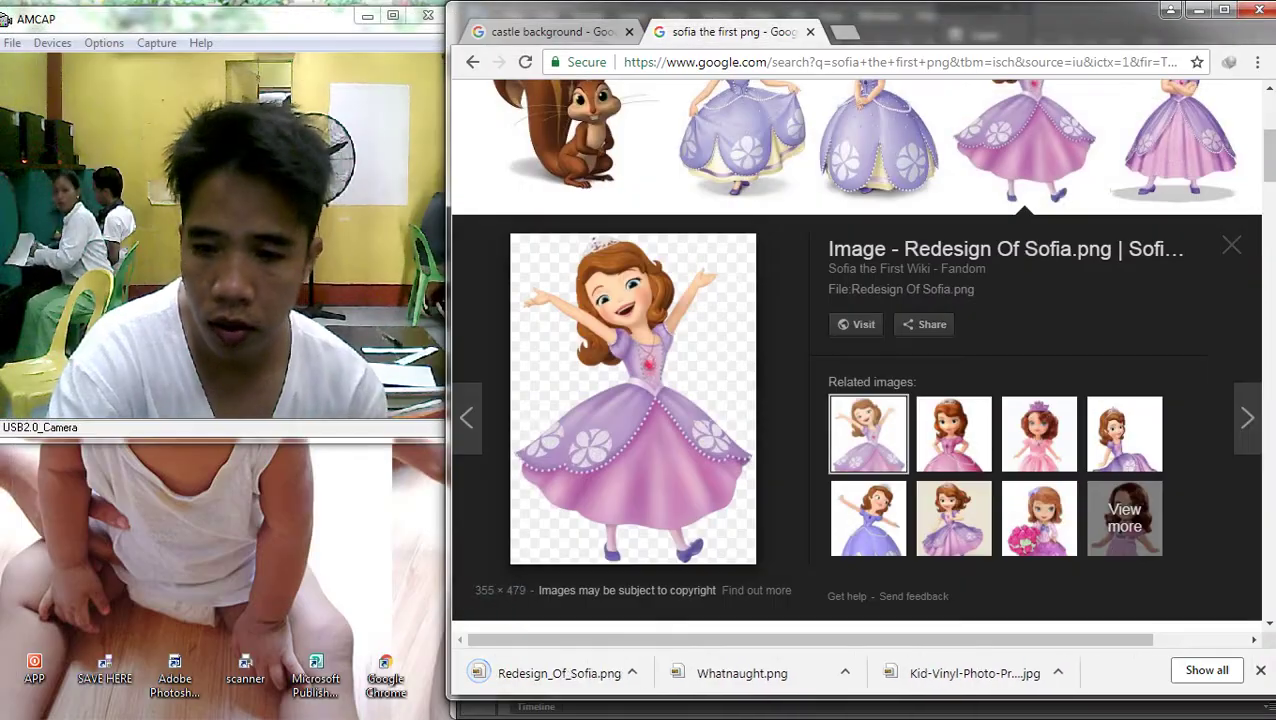
Begin saving the related Sofia Sitting Down image
{"action": "left_click", "coordinate": [1124, 449]}
{"action": "right_click", "coordinate": [626, 358]}
{"action": "left_click", "coordinate": [700, 521]}
{"action": "key", "text": "Escape"}
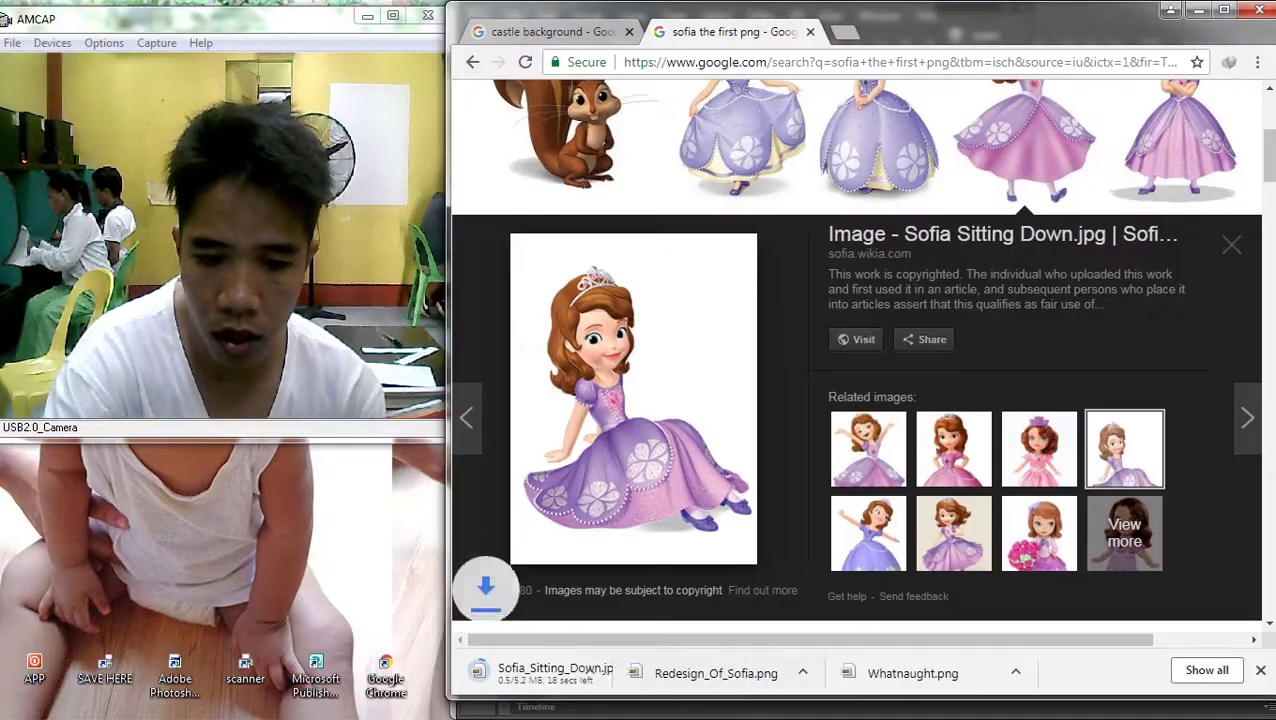
Drag Redesign_Of_Sofia.png into the composite, enlarge it to about 422%, and place it in the scene
{"action": "left_click_drag", "start_coordinate": [559, 672], "coordinate": [1036, 588]}
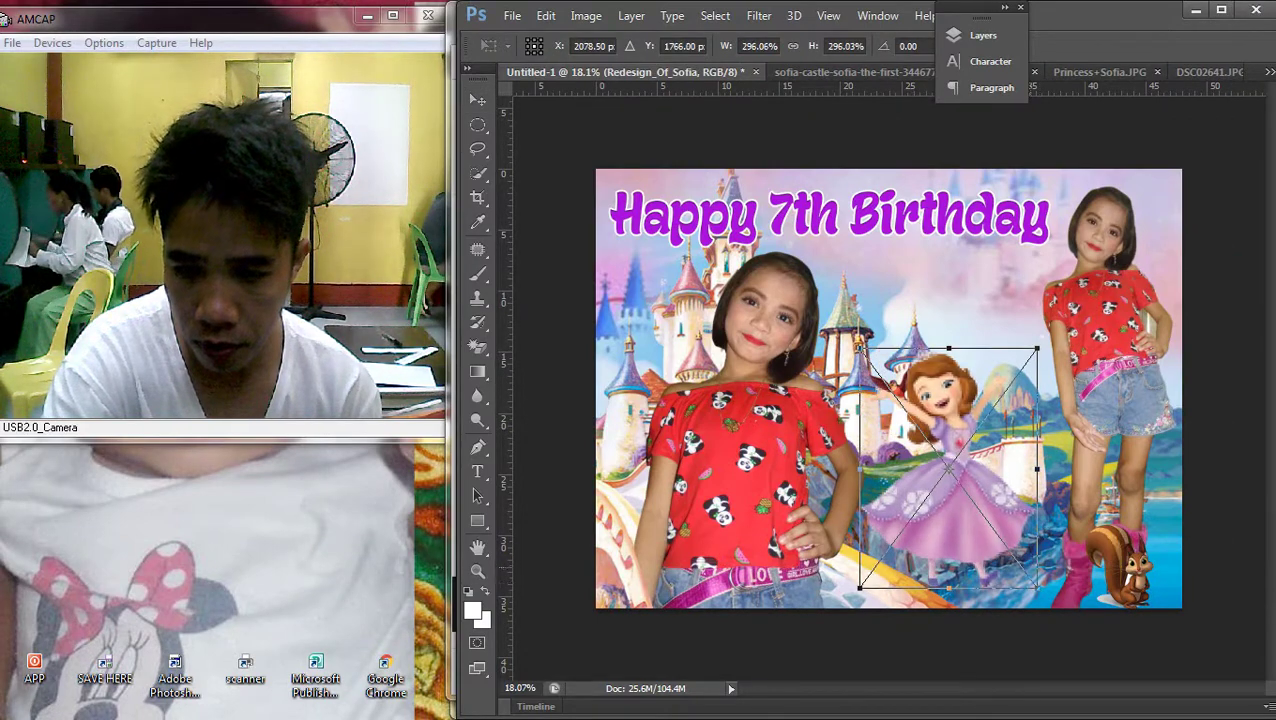
{"action": "left_click_drag", "start_coordinate": [984, 472], "coordinate": [1030, 488]}
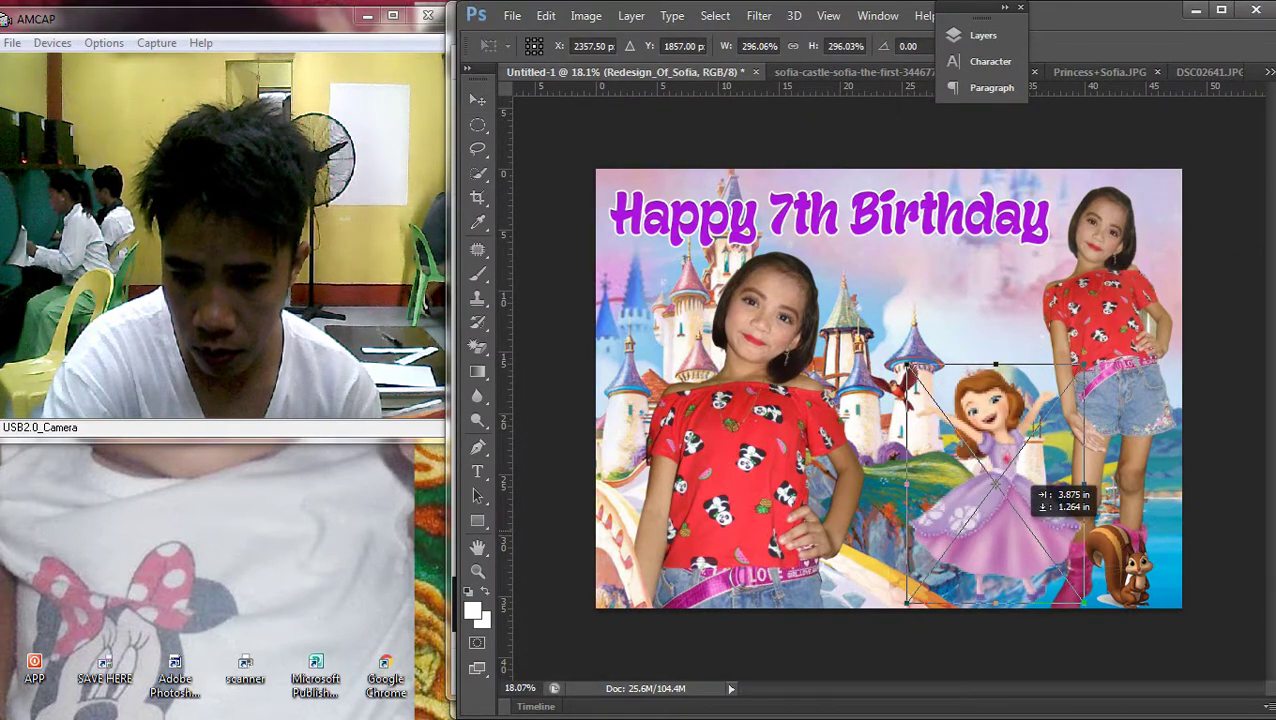
{"action": "left_click_drag", "start_coordinate": [908, 366], "coordinate": [830, 261]}
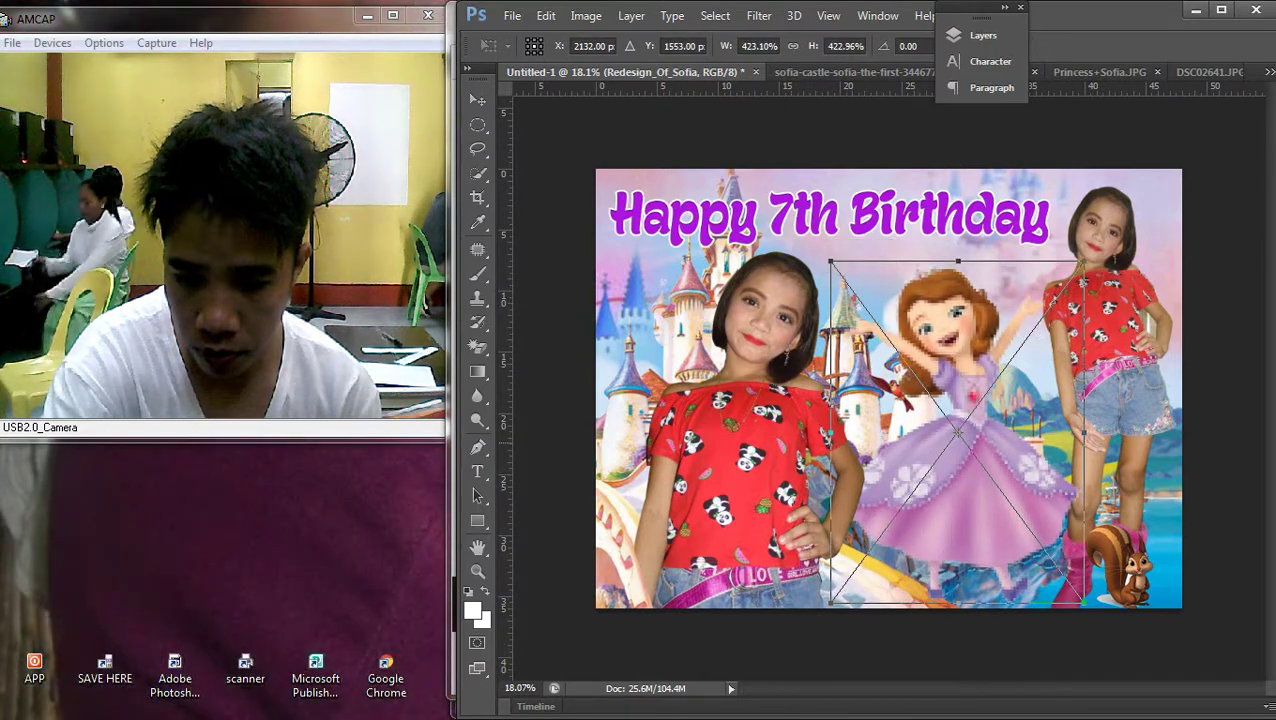
{"action": "left_click_drag", "start_coordinate": [965, 393], "coordinate": [965, 400]}
{"action": "key", "text": "Return"}
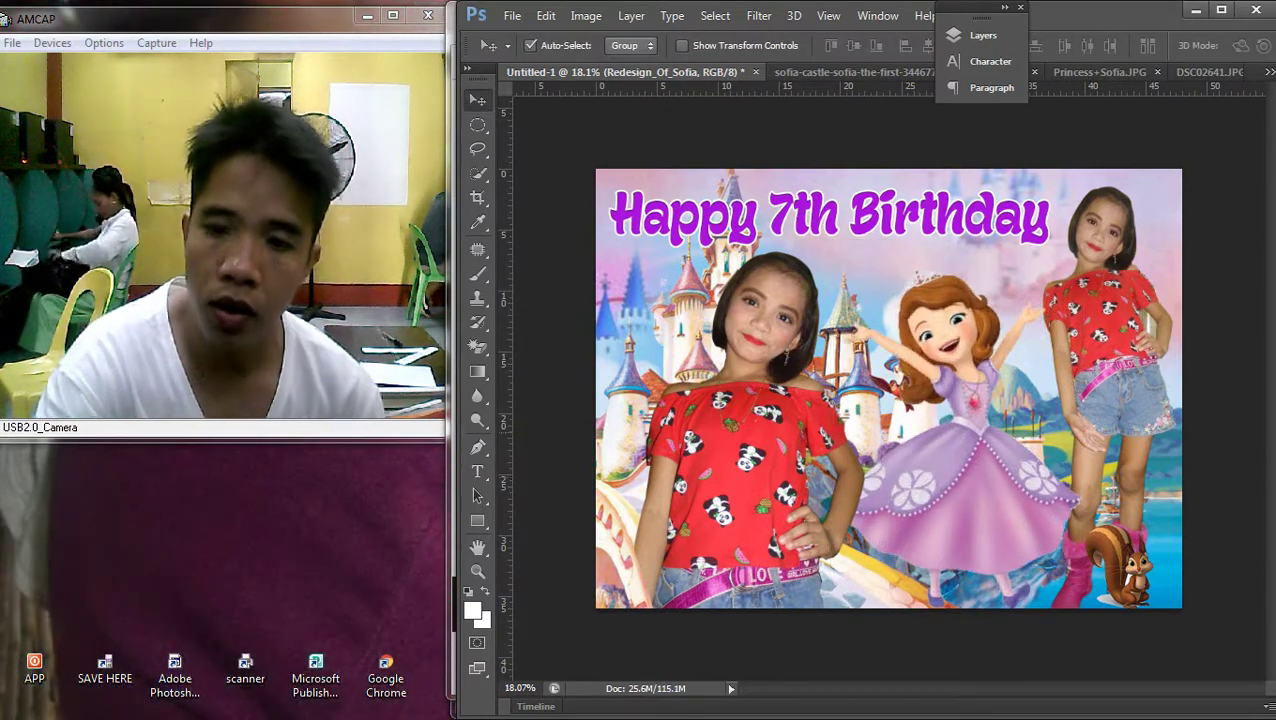
Zoom out to view the whole composite and select the Redesign_Of_Sofia layer
{"action": "key", "text": "ctrl+0"}
{"action": "key", "text": "alt+bracketleft"}
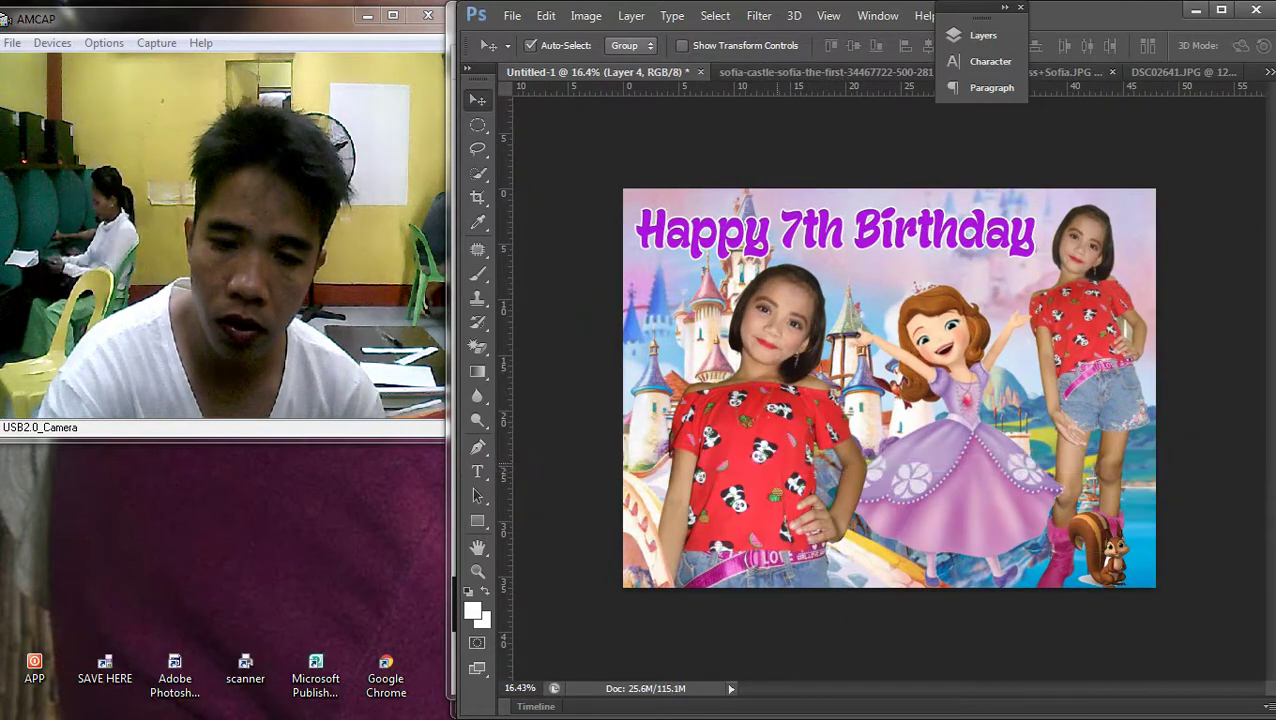
{"action": "right_click", "coordinate": [965, 352]}
{"action": "left_click", "coordinate": [684, 367]}
Resize Sofia to about 352% and position her beside the right girl
{"action": "left_click_drag", "start_coordinate": [975, 365], "coordinate": [1003, 360]}
{"action": "key", "text": "ctrl+t"}
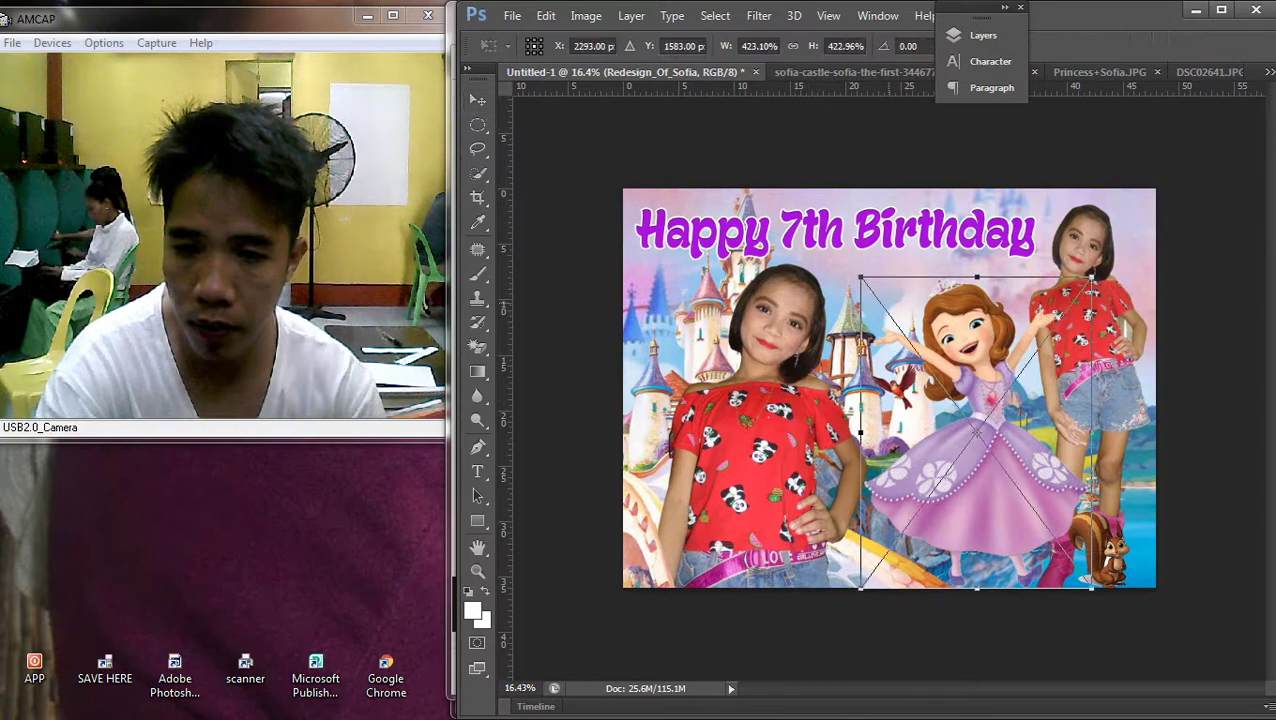
{"action": "left_click_drag", "start_coordinate": [862, 282], "coordinate": [910, 343]}
{"action": "left_click_drag", "start_coordinate": [1029, 420], "coordinate": [1044, 421]}
{"action": "left_click_drag", "start_coordinate": [1108, 340], "coordinate": [1114, 322]}
{"action": "left_click_drag", "start_coordinate": [1060, 470], "coordinate": [1030, 476]}
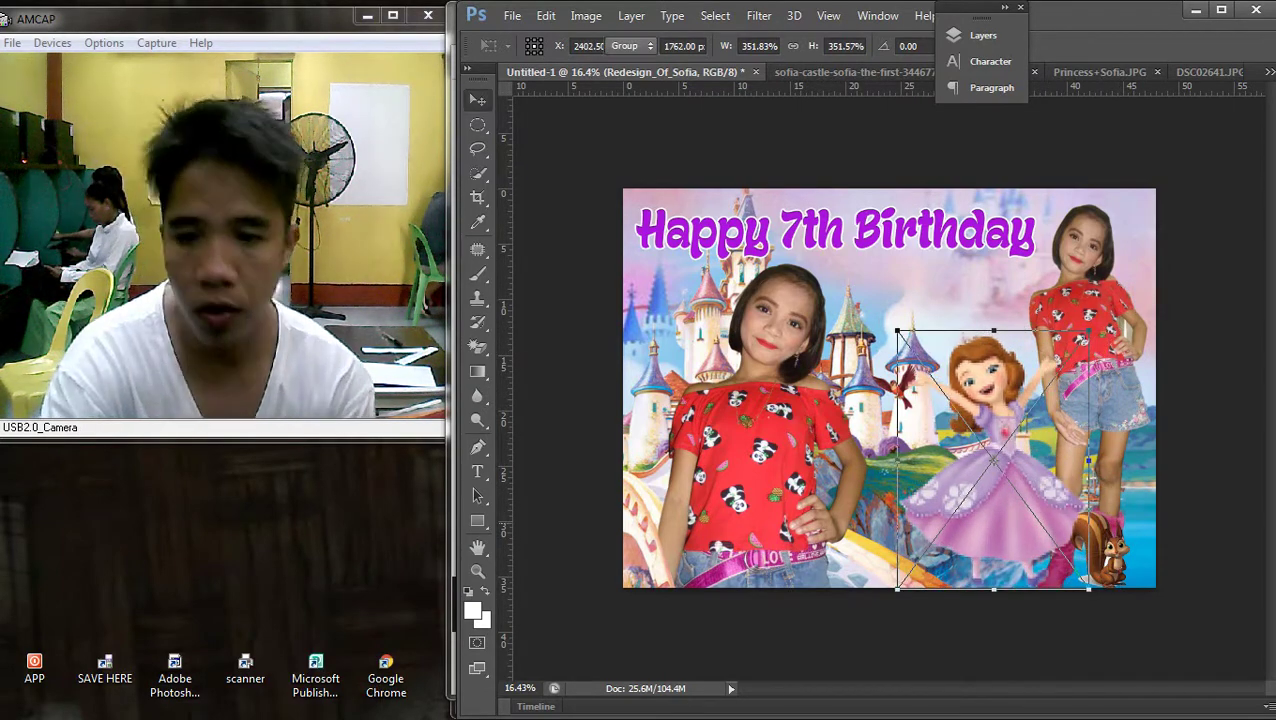
{"action": "key", "text": "Return"}
{"action": "scroll", "coordinate": [889, 388], "scroll_direction": "down", "scroll_amount": 2}
{"action": "scroll", "coordinate": [889, 388], "scroll_direction": "up", "scroll_amount": 3}
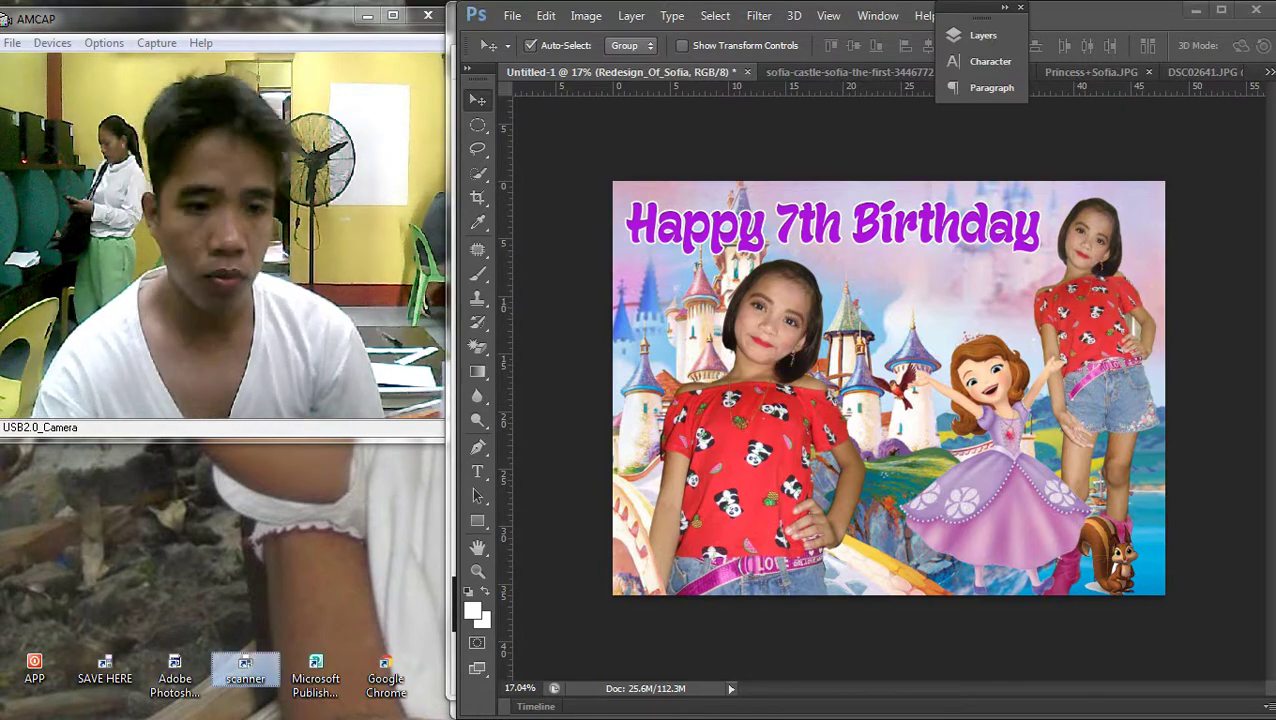
Start a new scan of the flatbed page on the Brother MFC-J430W
{"action": "right_click", "coordinate": [236, 660]}
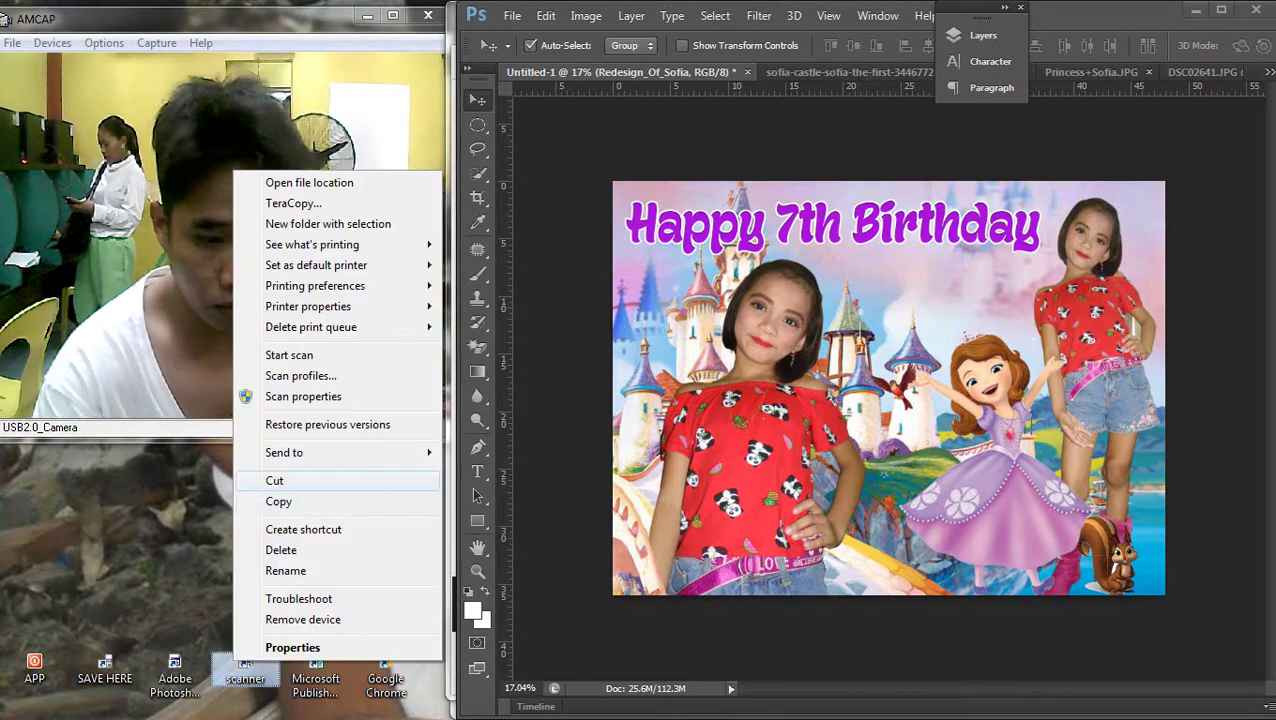
{"action": "left_click", "coordinate": [289, 355]}
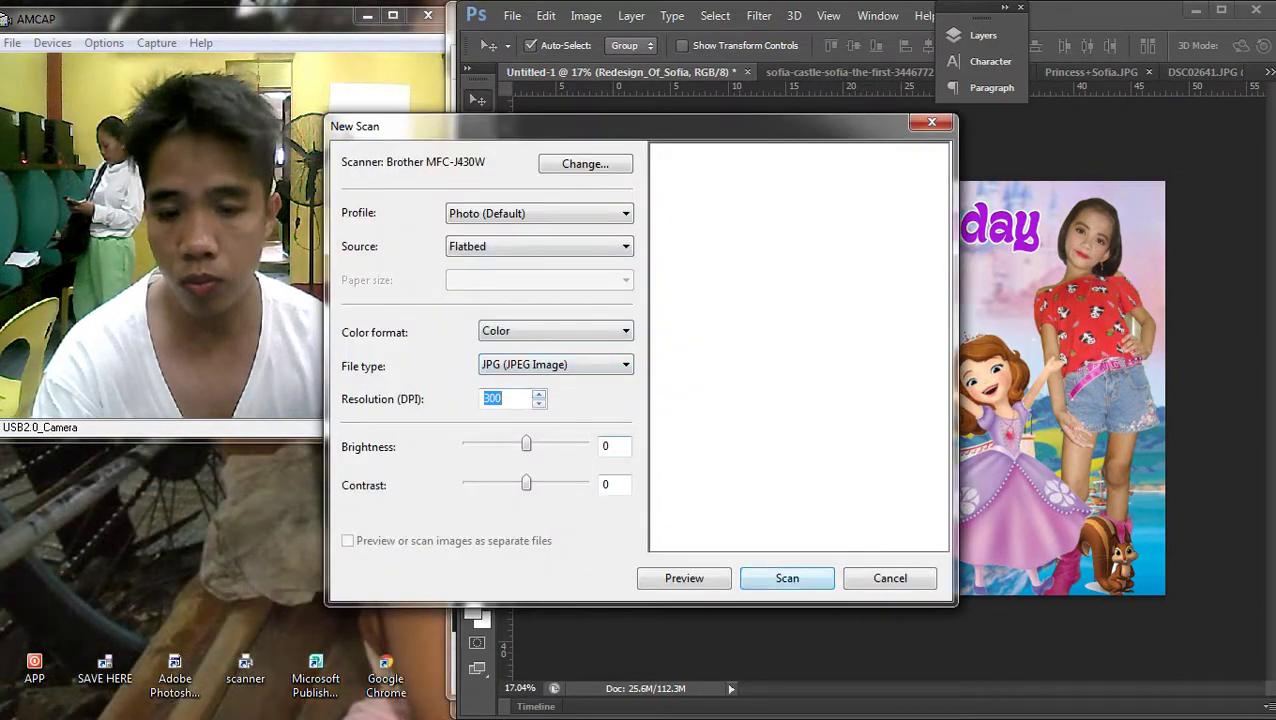
{"action": "key", "text": "Return"}
Browse the network to the Users share on K-04-PC
{"action": "key", "text": "super+e"}
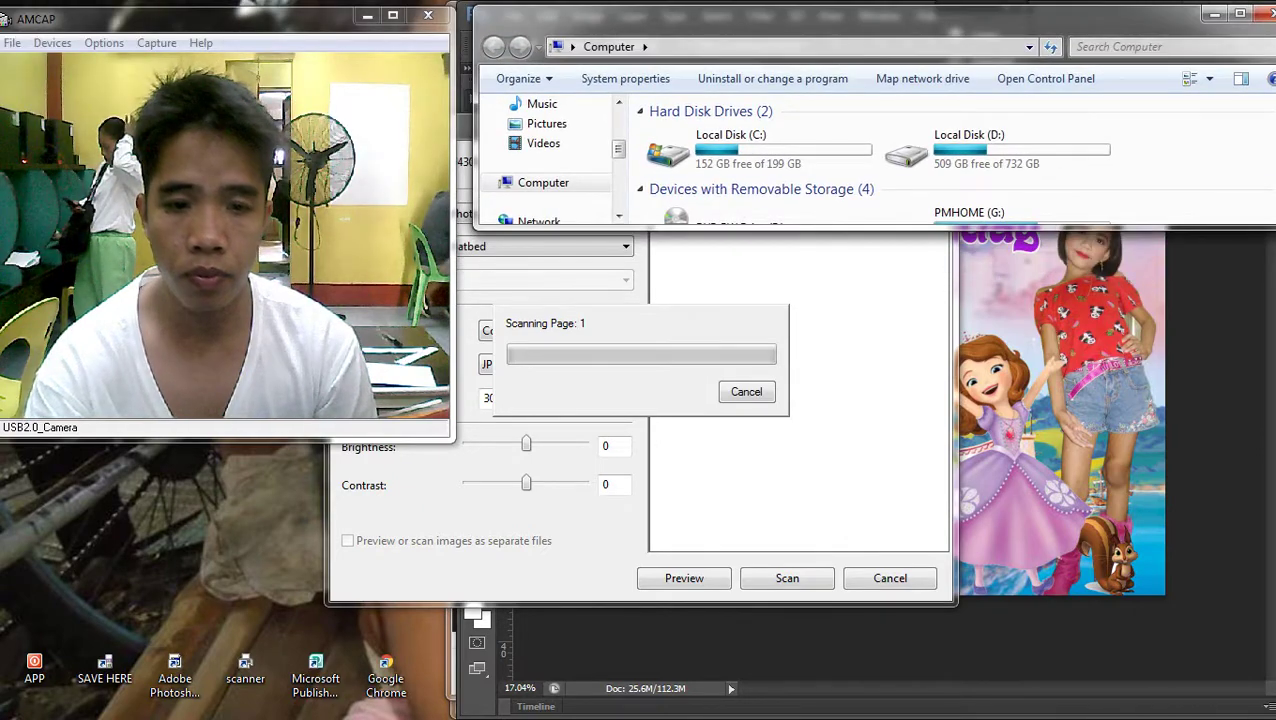
{"action": "left_click", "coordinate": [538, 220]}
{"action": "double_click", "coordinate": [950, 148]}
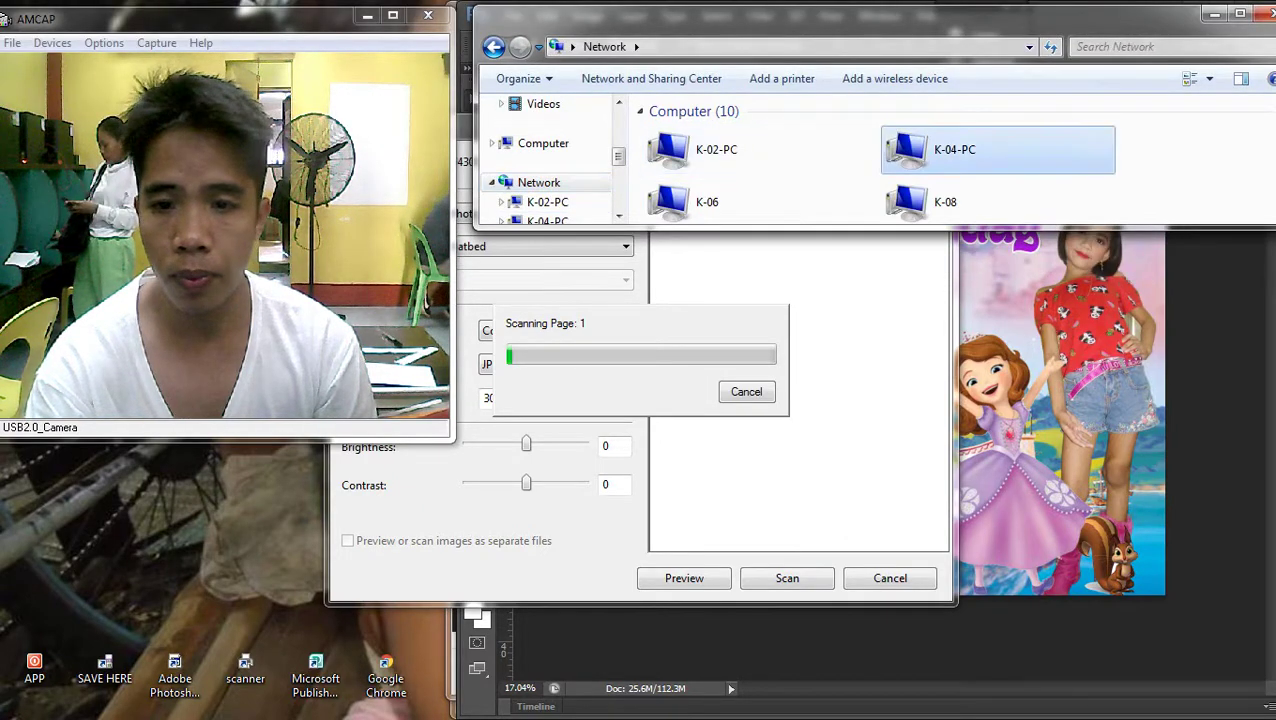
{"action": "double_click", "coordinate": [690, 123]}
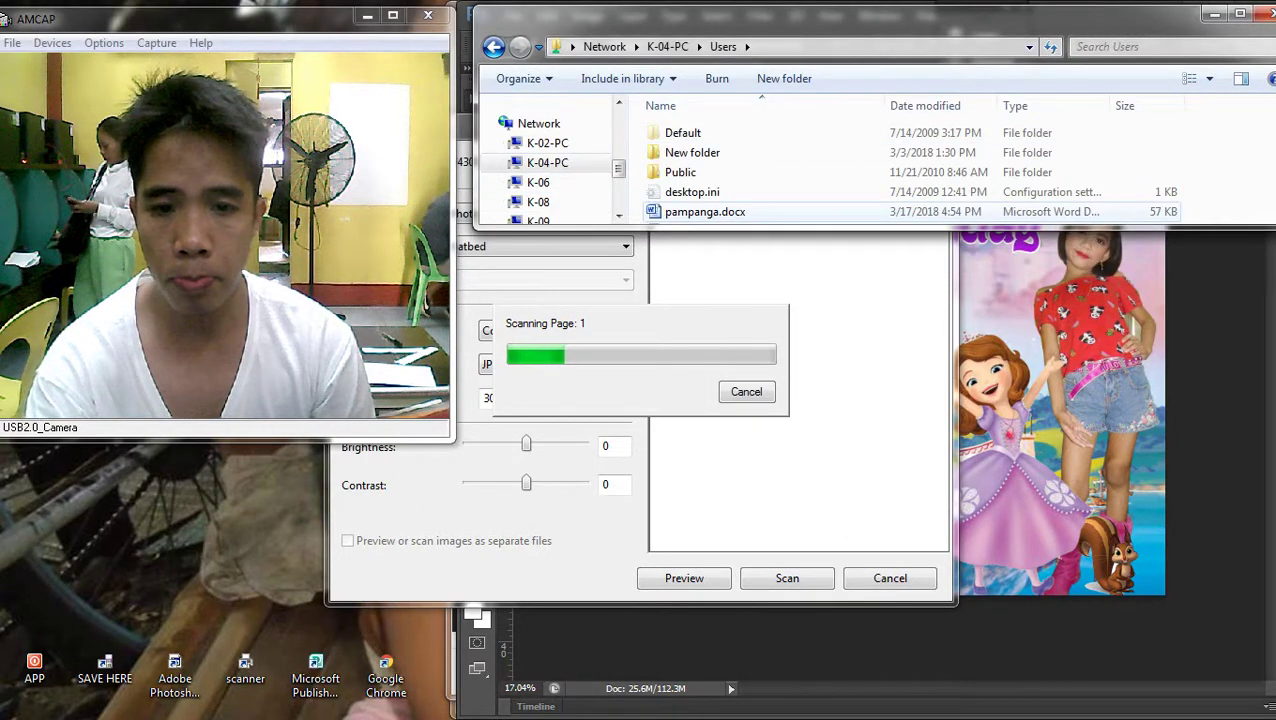
{"action": "scroll", "coordinate": [900, 165], "scroll_direction": "down", "scroll_amount": 1}
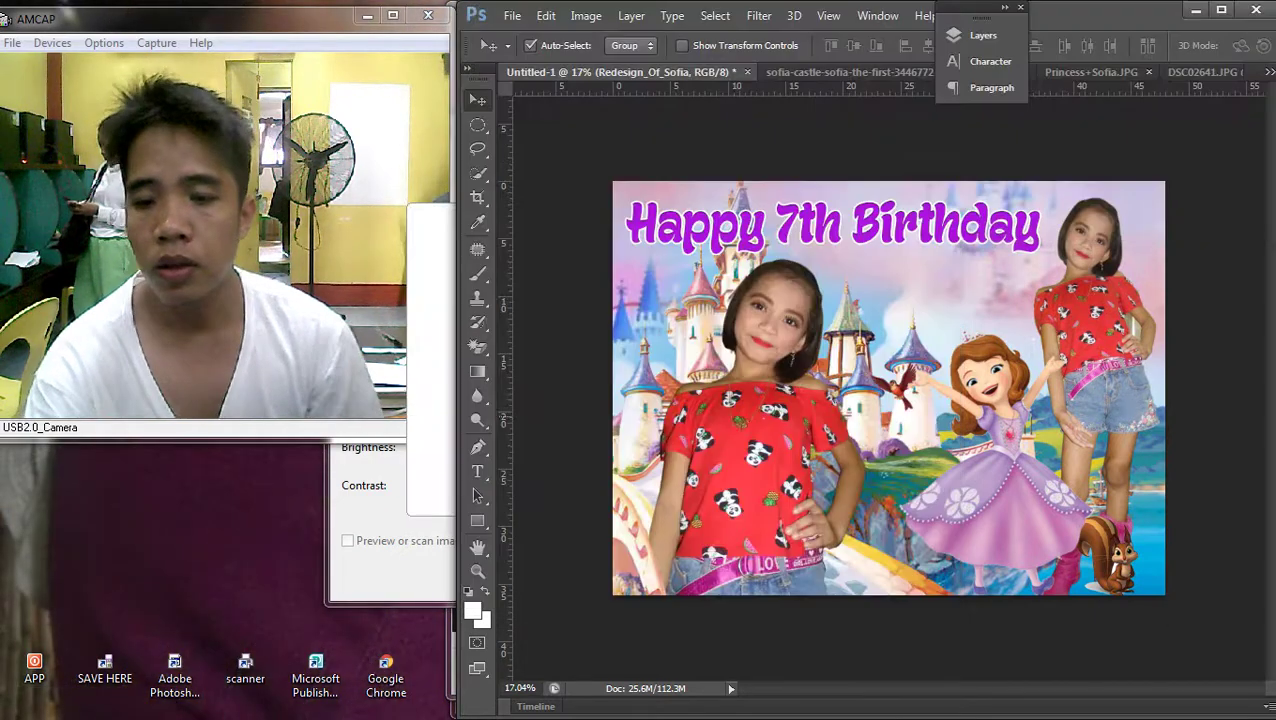
Close the empty spreadsheet window and import the scanned woman-and-baby picture
{"action": "key", "text": "ctrl+minus"}
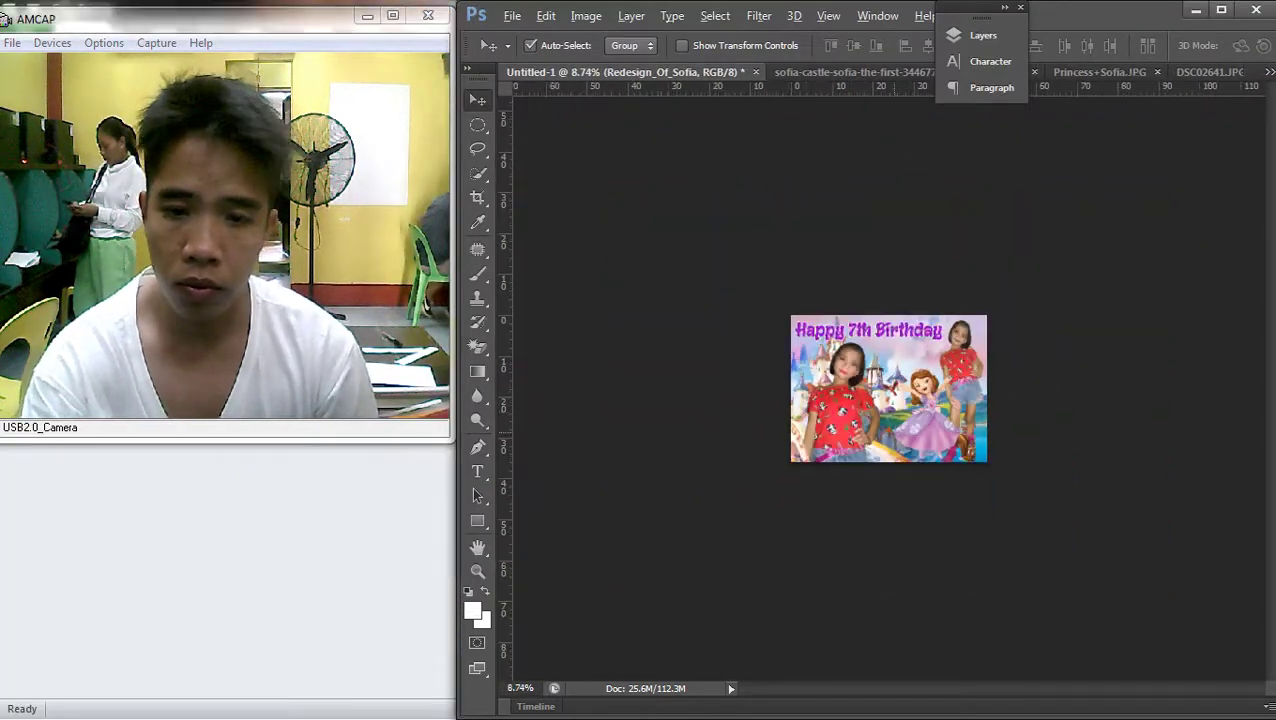
{"action": "key", "text": "ctrl+plus"}
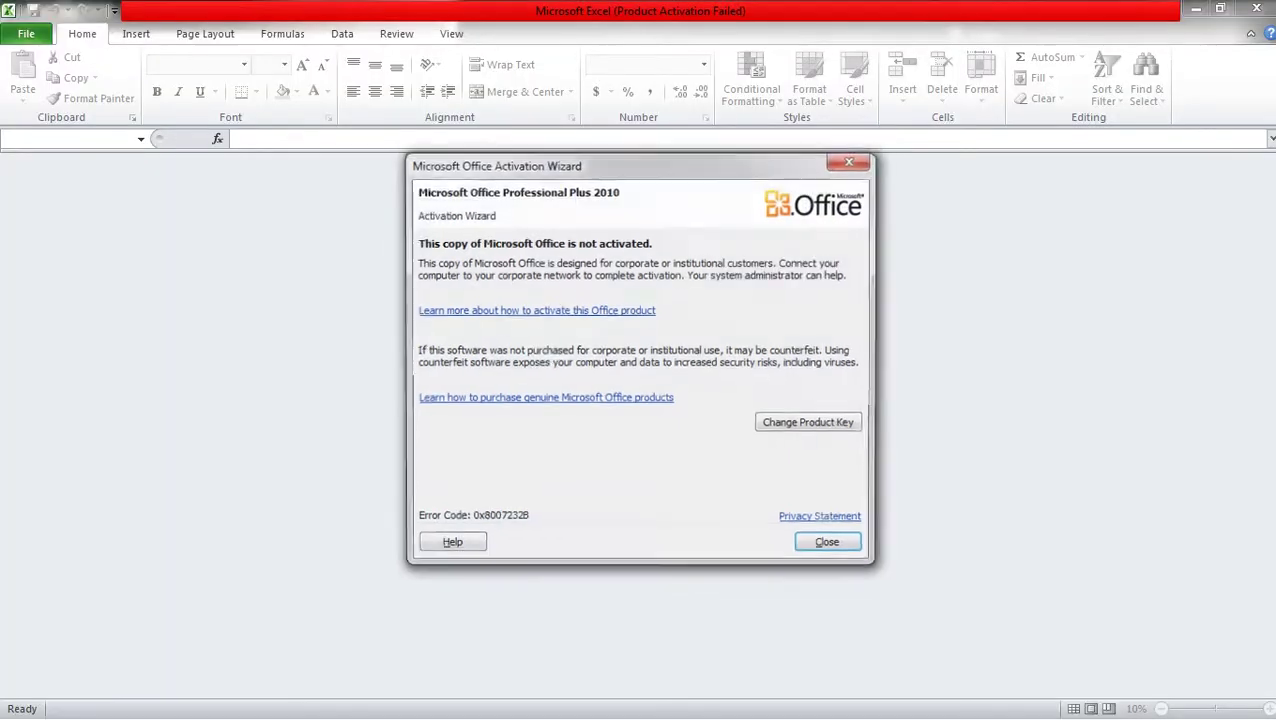
{"action": "key", "text": "Return"}
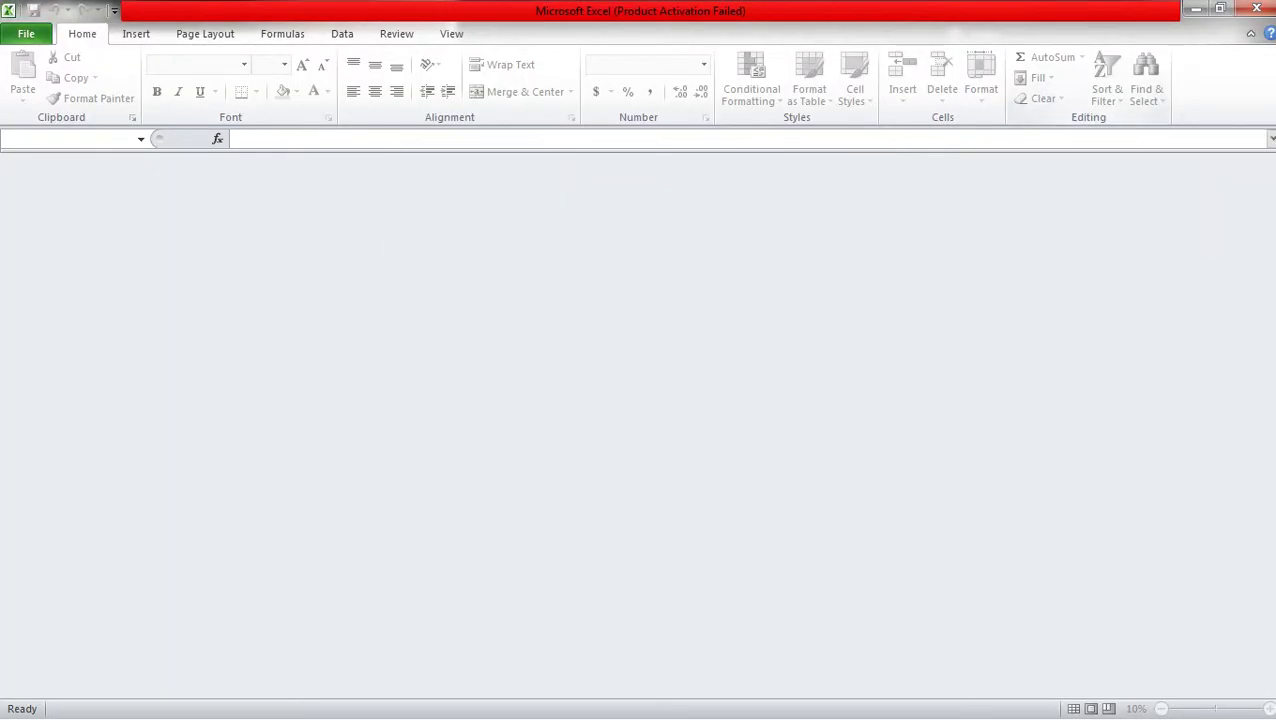
{"action": "mouse_move", "coordinate": [1249, 216]}
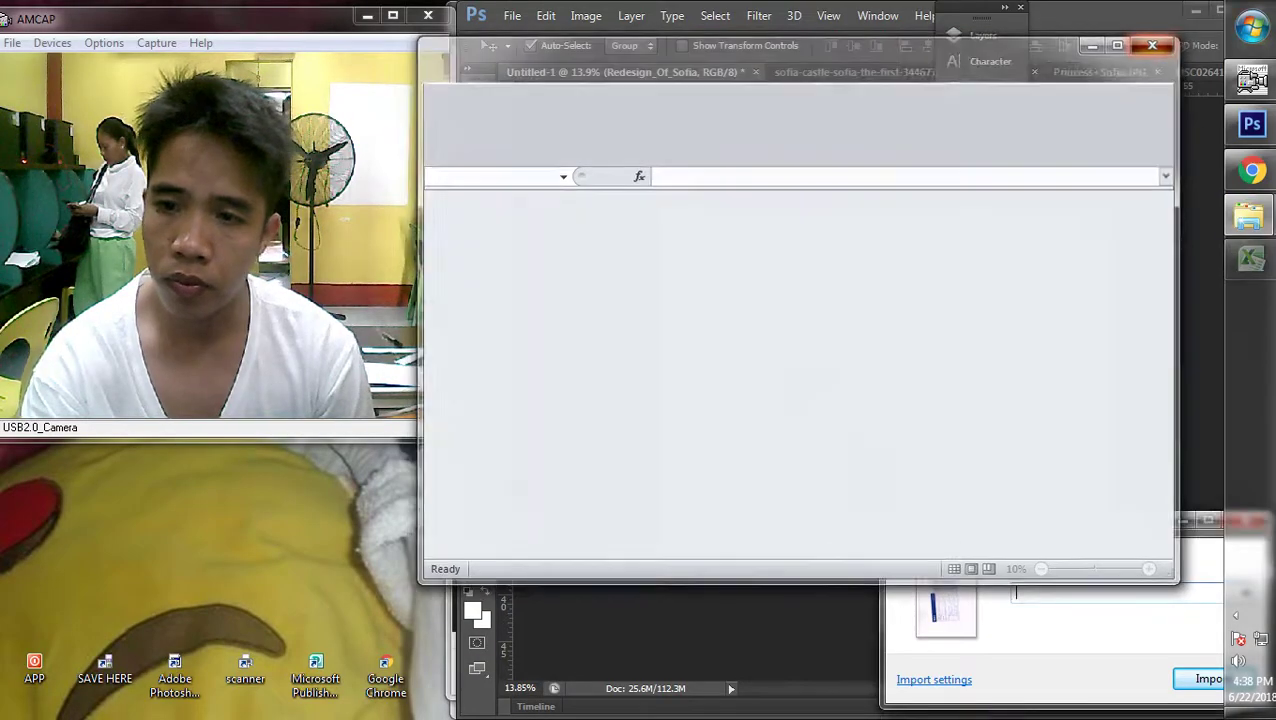
{"action": "left_click", "coordinate": [1250, 27]}
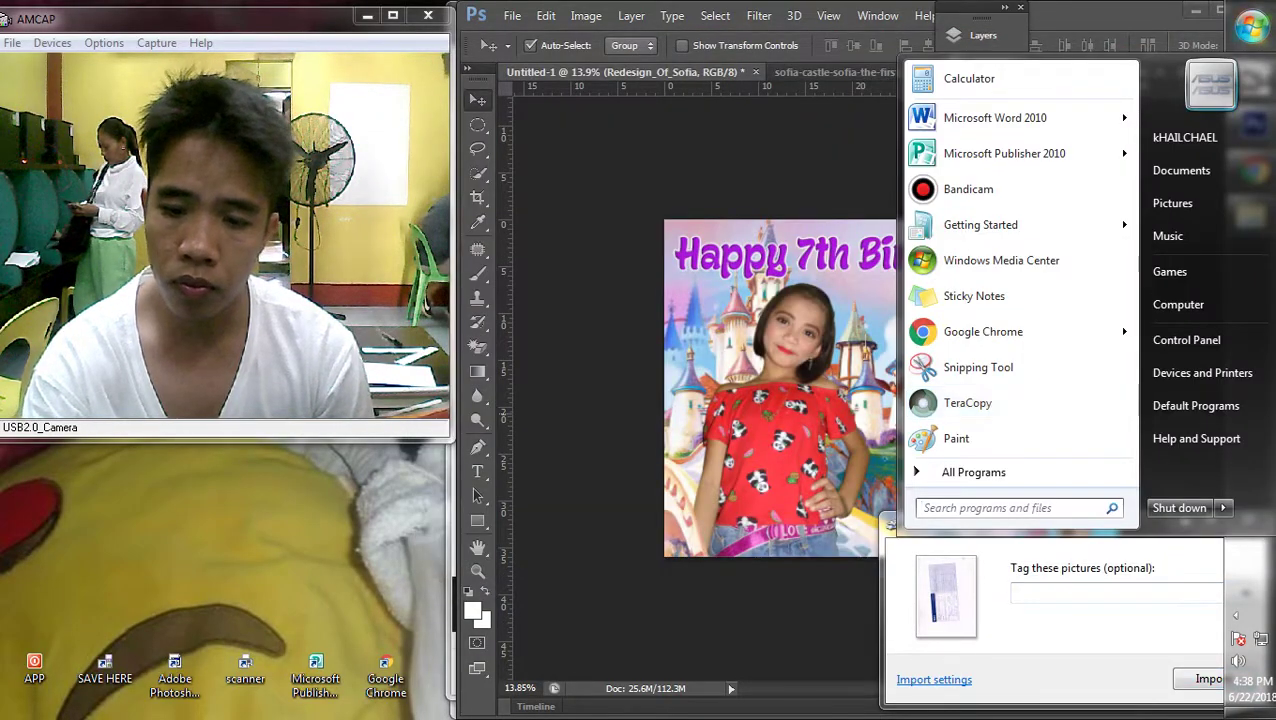
{"action": "left_click", "coordinate": [1209, 679]}
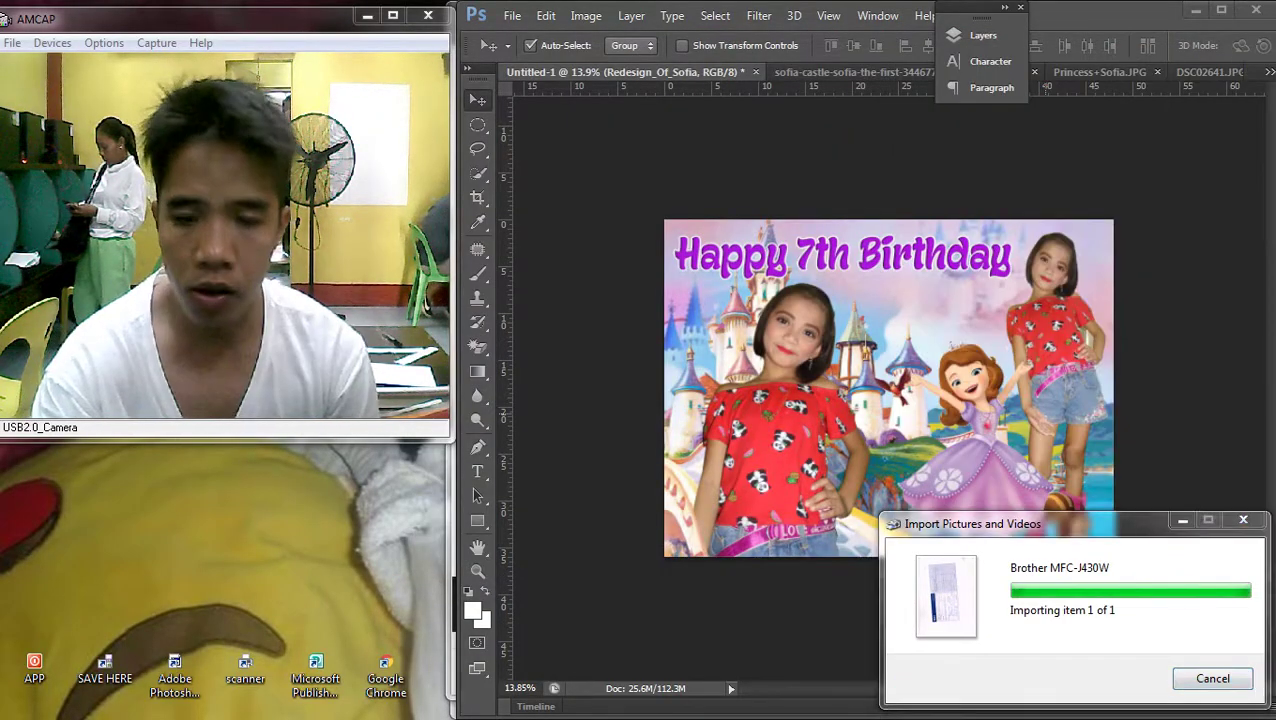
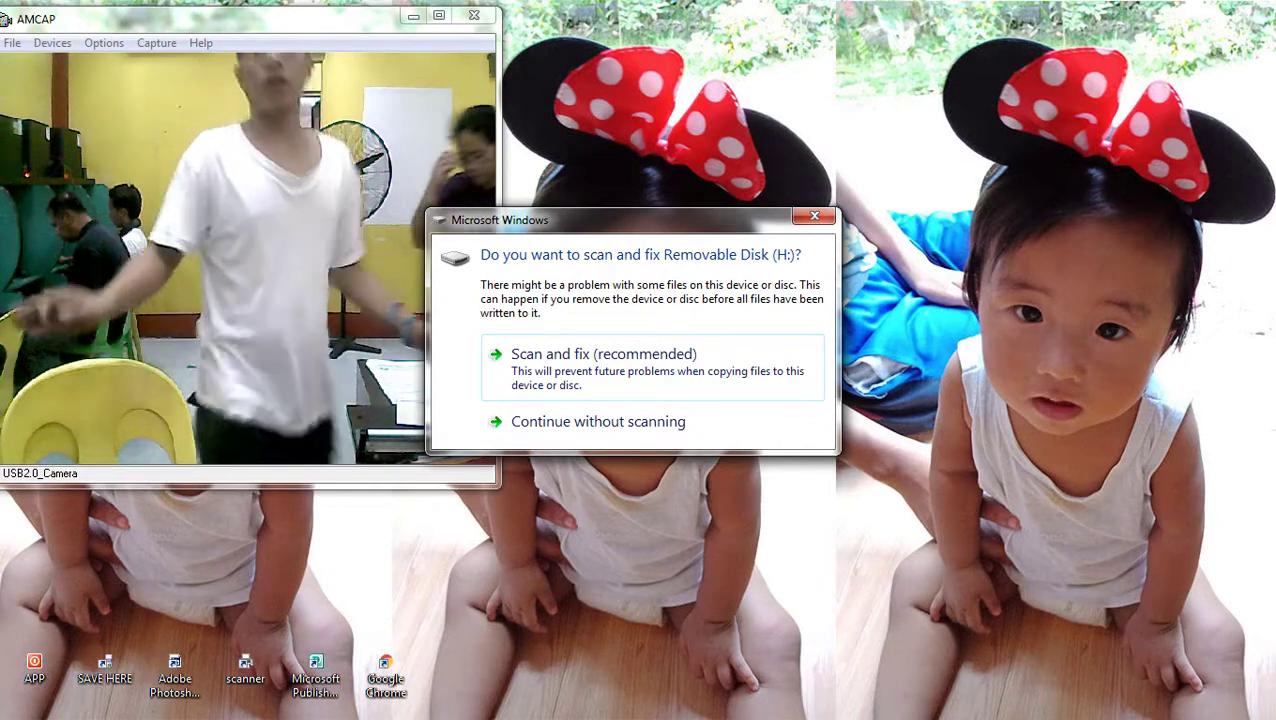
Dismiss the Windows prompt to scan and fix Removable Disk (H:)
{"action": "key", "text": "Escape"}
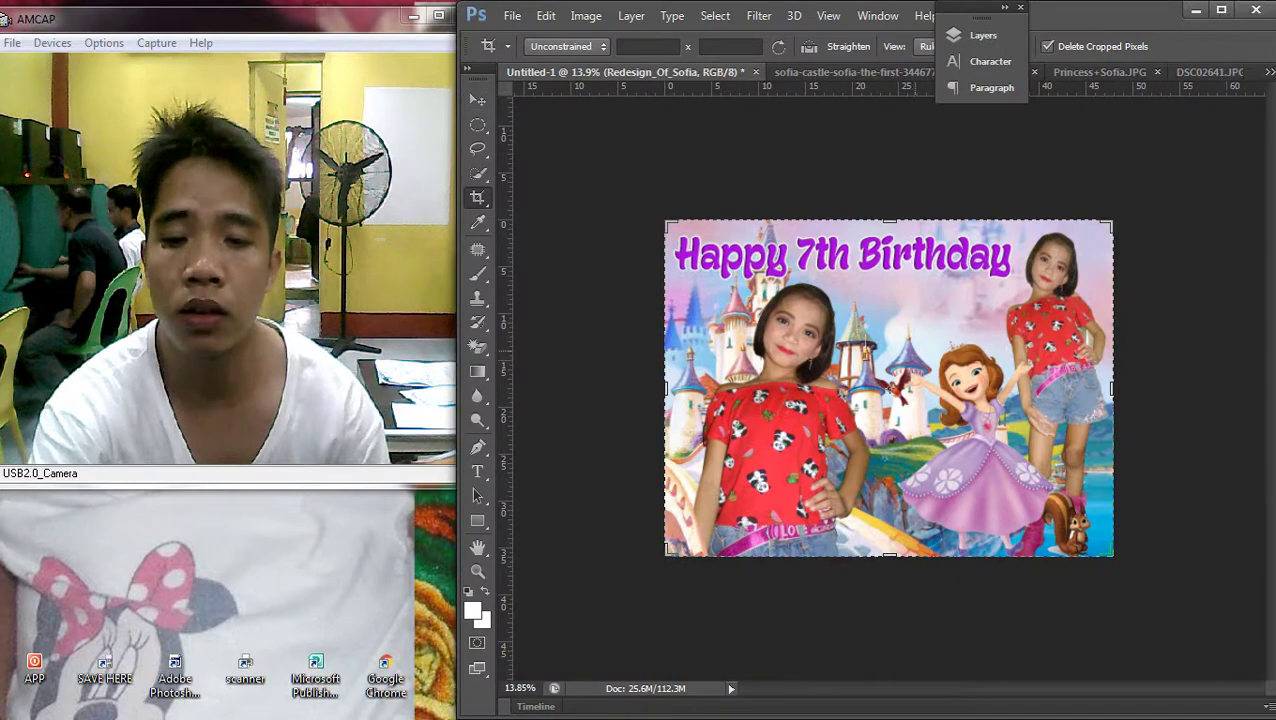
Set the Happy 7th Birthday text's outline stroke size to 16 px
{"action": "scroll", "coordinate": [889, 388], "scroll_direction": "down", "scroll_amount": 3}
{"action": "scroll", "coordinate": [889, 388], "scroll_direction": "up", "scroll_amount": 4}
{"action": "key", "text": "v"}
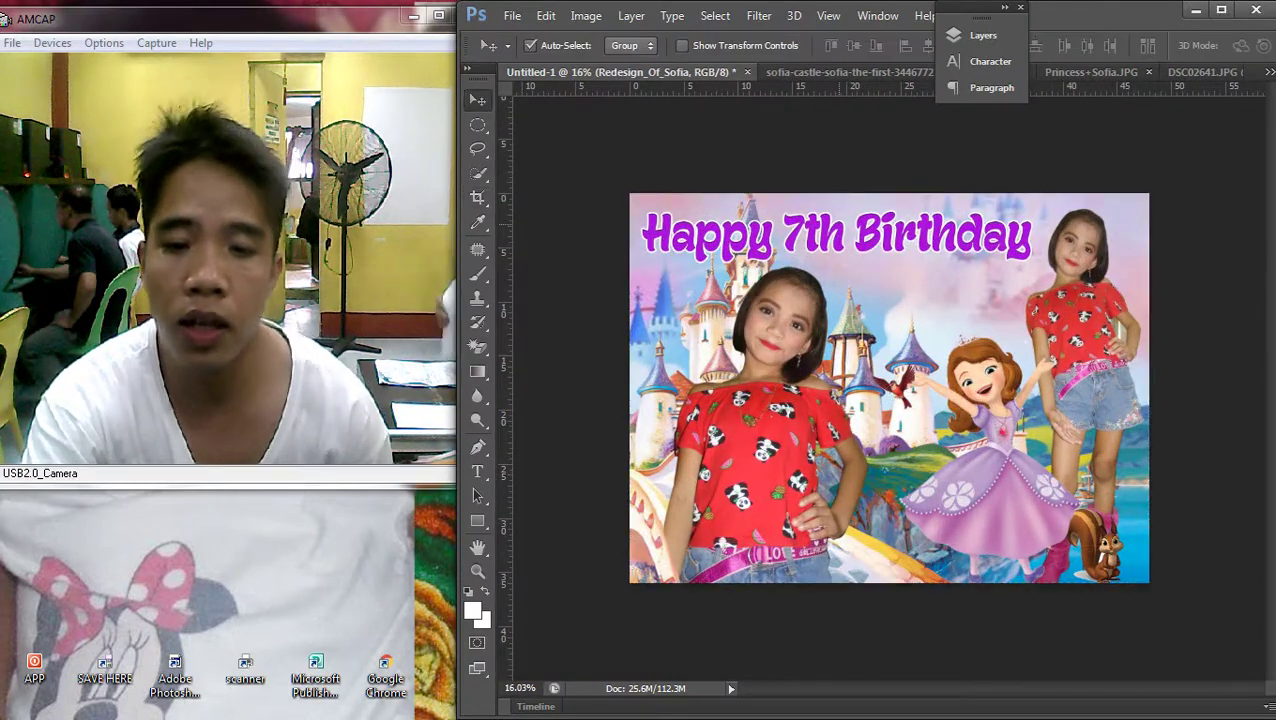
{"action": "scroll", "coordinate": [889, 388], "scroll_direction": "up", "scroll_amount": 2}
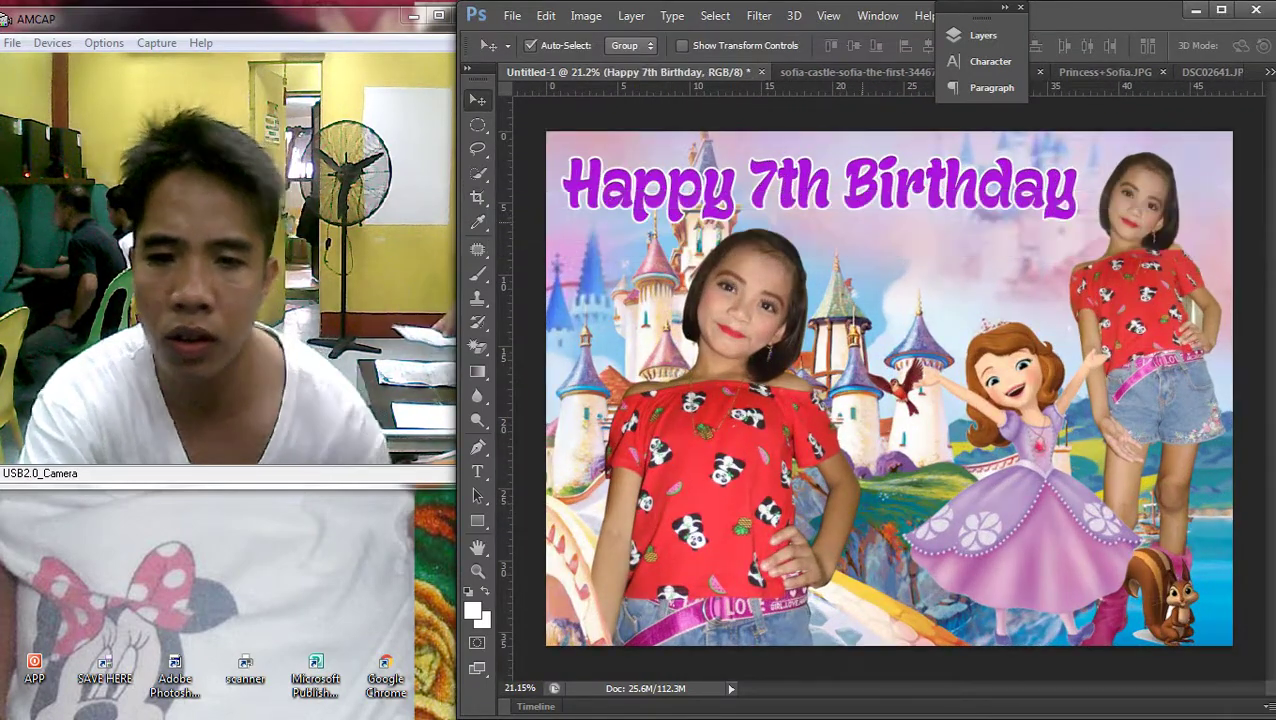
{"action": "left_click", "coordinate": [983, 35]}
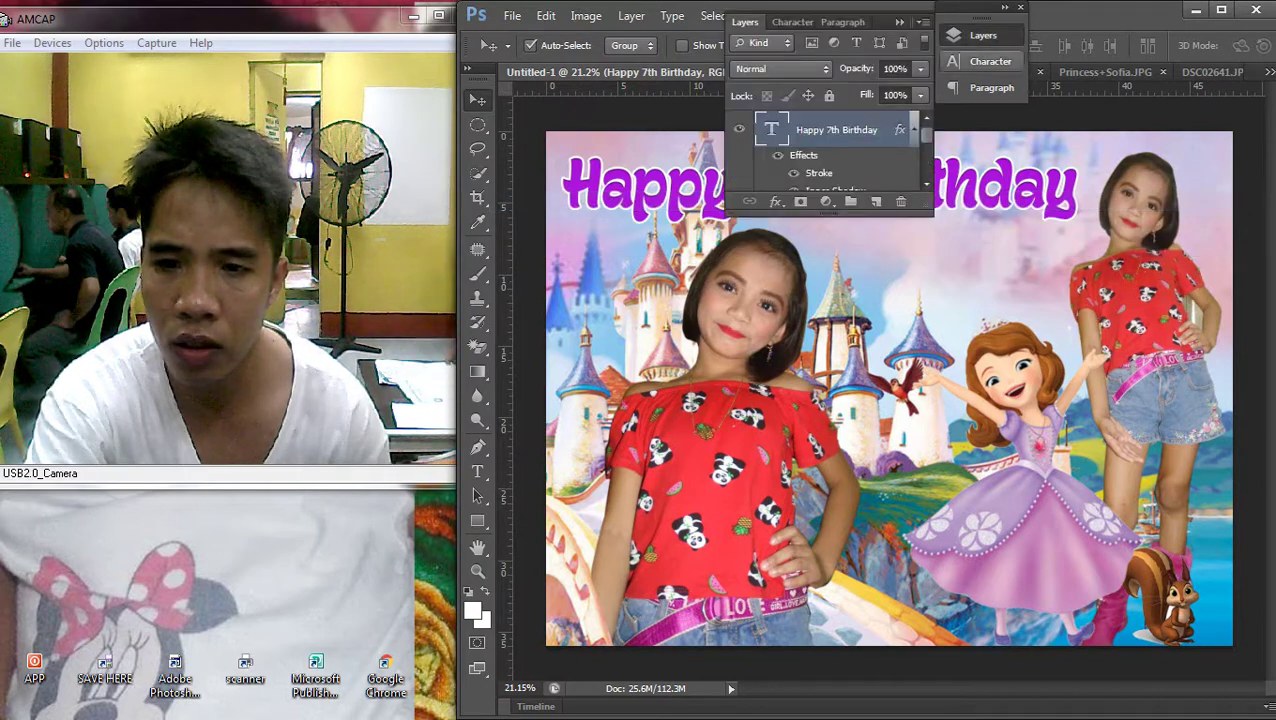
{"action": "double_click", "coordinate": [819, 173]}
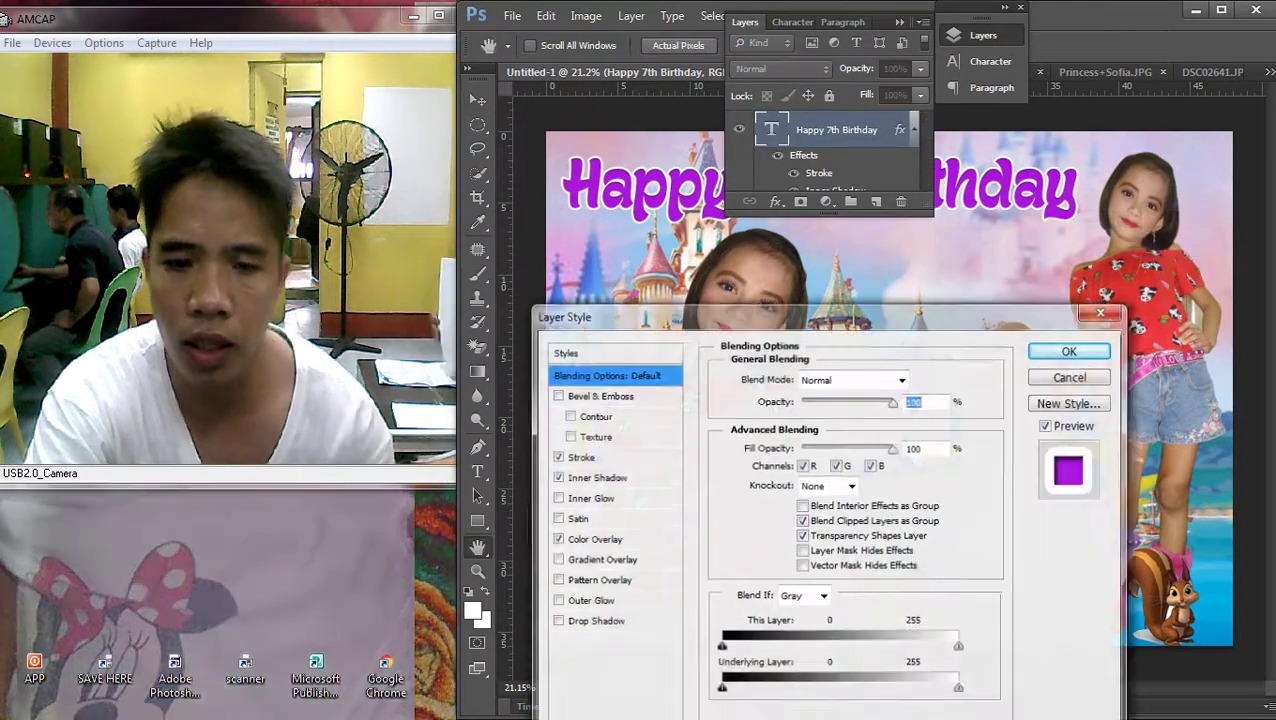
{"action": "key", "text": "Up"}
{"action": "key", "text": "Up"}
{"action": "key", "text": "Up"}
{"action": "key", "text": "Up"}
{"action": "key", "text": "Up"}
{"action": "key", "text": "Up"}
{"action": "key", "text": "Up"}
{"action": "key", "text": "Up"}
{"action": "key", "text": "Up"}
{"action": "key", "text": "Up"}
{"action": "key", "text": "Up"}
{"action": "key", "text": "Up"}
{"action": "key", "text": "Up"}
{"action": "key", "text": "Up"}
{"action": "key", "text": "Up"}
{"action": "key", "text": "Up"}
{"action": "key", "text": "Up"}
{"action": "key", "text": "Down"}
{"action": "key", "text": "Down"}
{"action": "key", "text": "Down"}
{"action": "key", "text": "Down"}
{"action": "key", "text": "Down"}
{"action": "key", "text": "Down"}
{"action": "key", "text": "Down"}
{"action": "key", "text": "Down"}
{"action": "key", "text": "Down"}
{"action": "key", "text": "Down"}
{"action": "key", "text": "Down"}
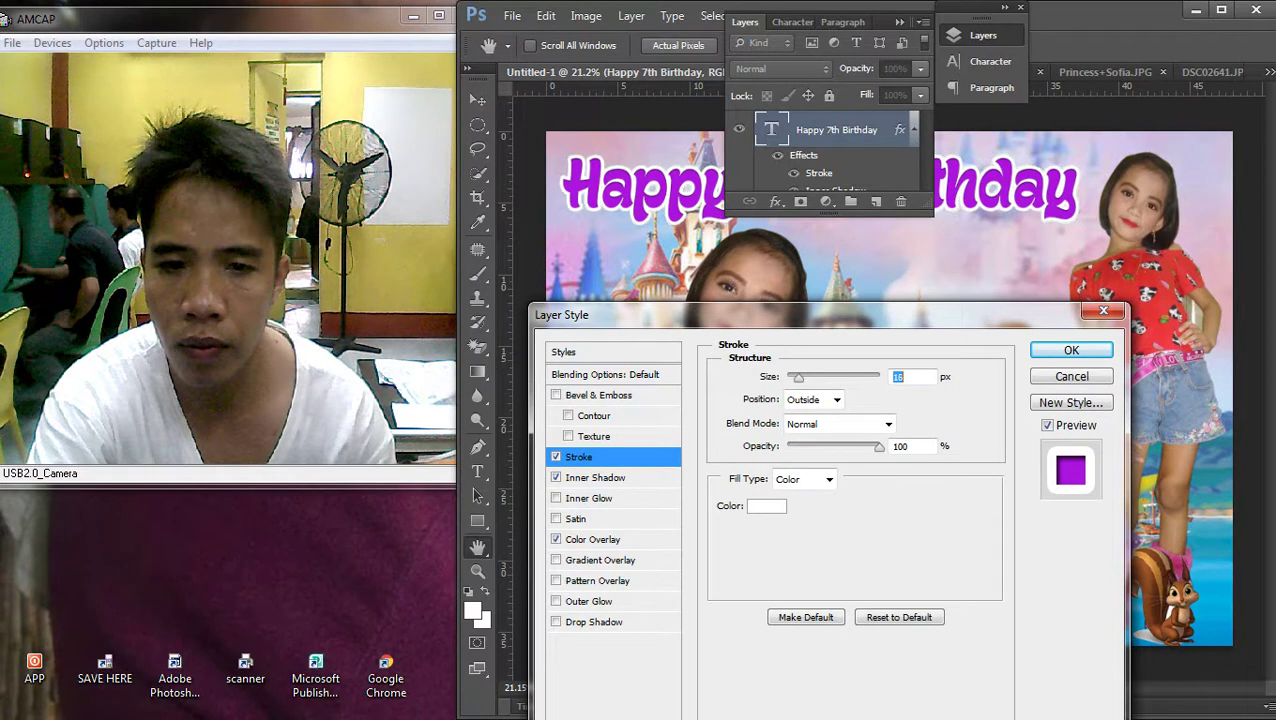
{"action": "key", "text": "Return"}
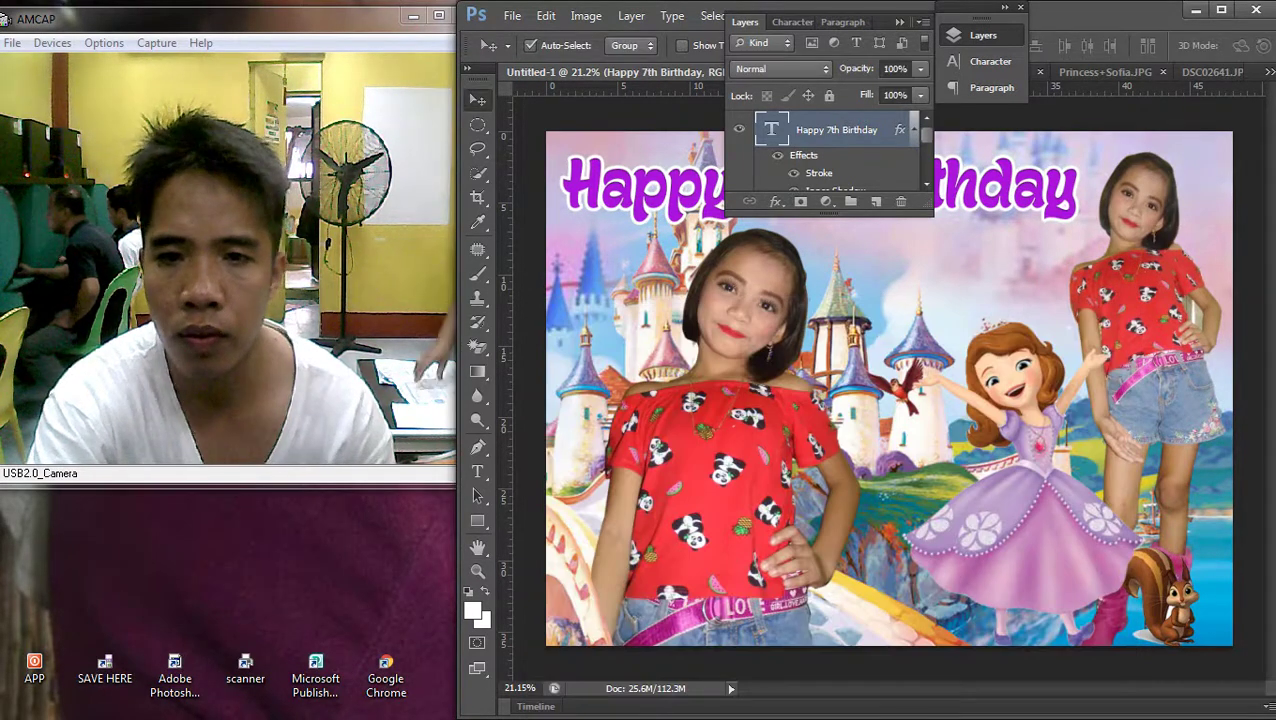
Stamp the merged canvas onto a new layer named Redesign_Of_Sofia, then bring Chrome forward
{"action": "key", "text": "alt+s"}
{"action": "key", "text": "Return"}
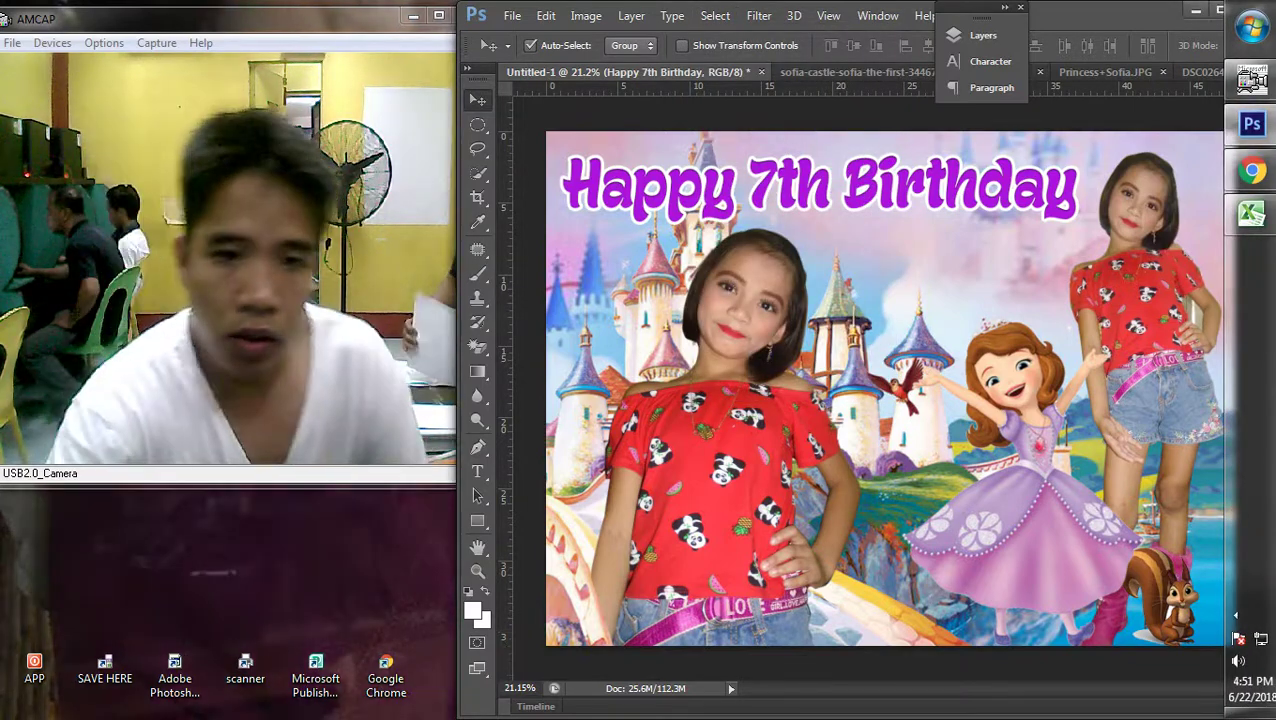
{"action": "key", "text": "ctrl+0"}
{"action": "key", "text": "ctrl+alt+shift+e"}
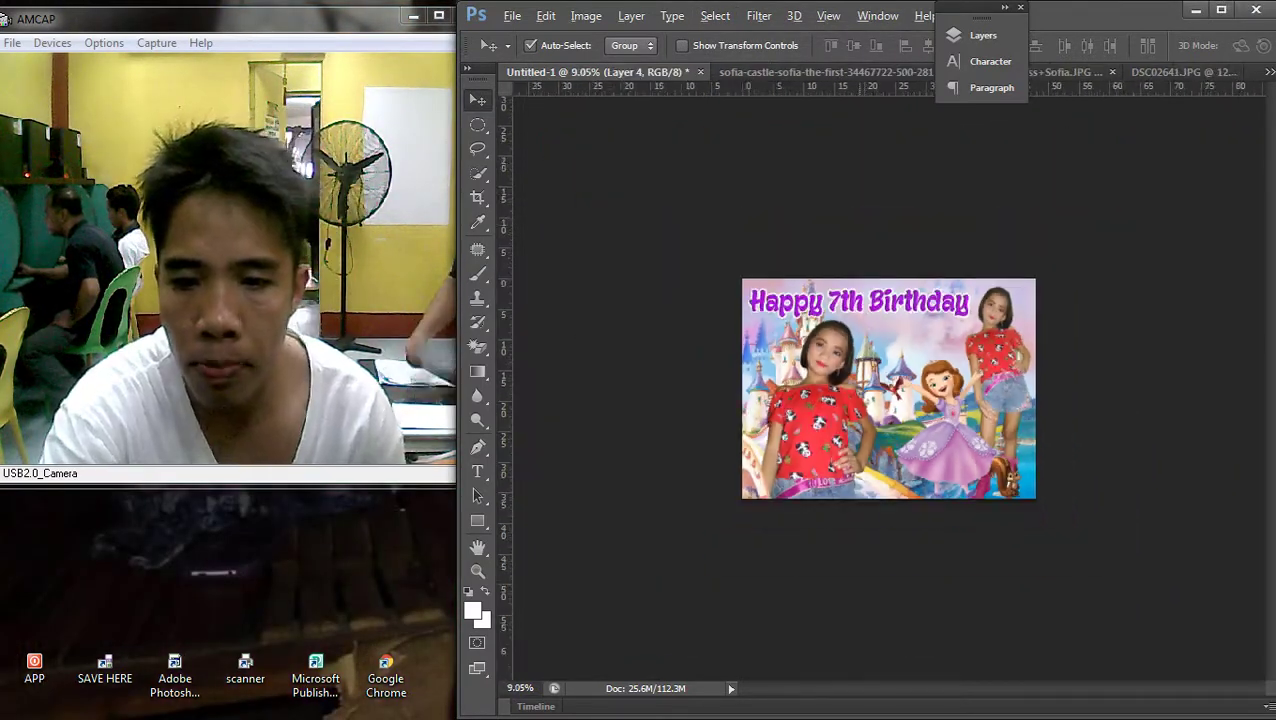
{"action": "key", "text": "ctrl+0"}
{"action": "key", "text": "Return"}
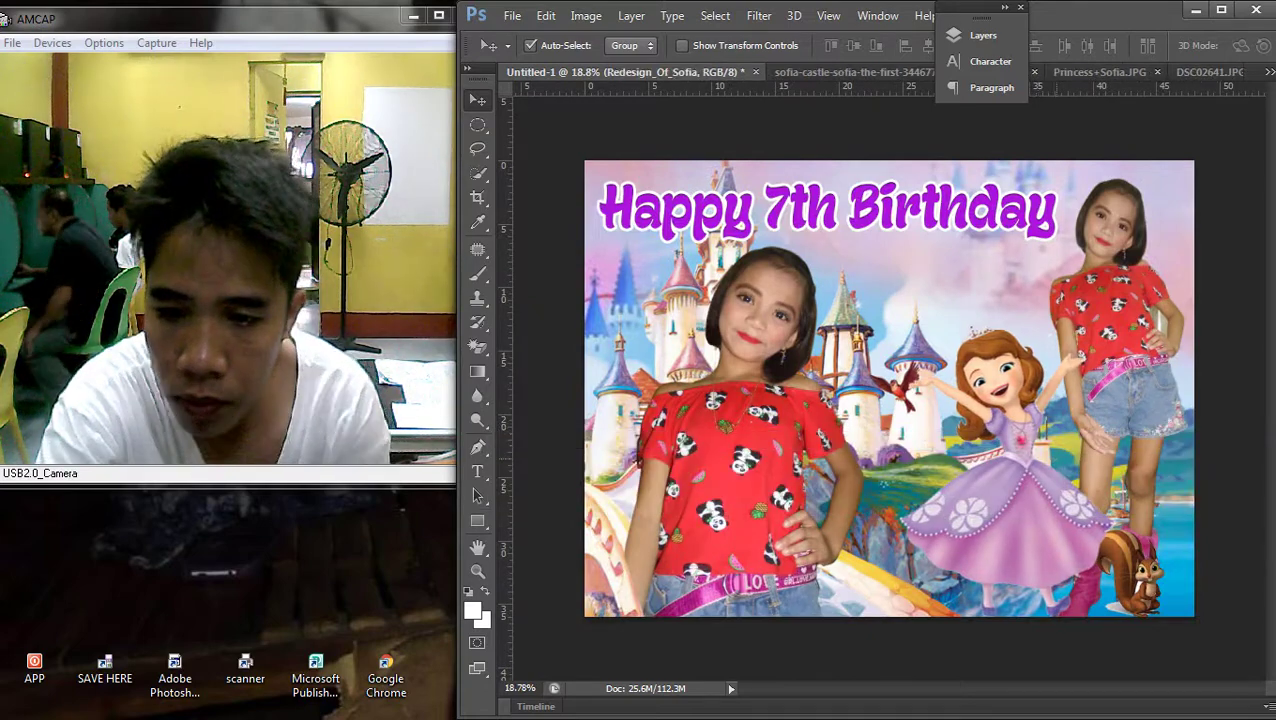
{"action": "key", "text": "ctrl+0"}
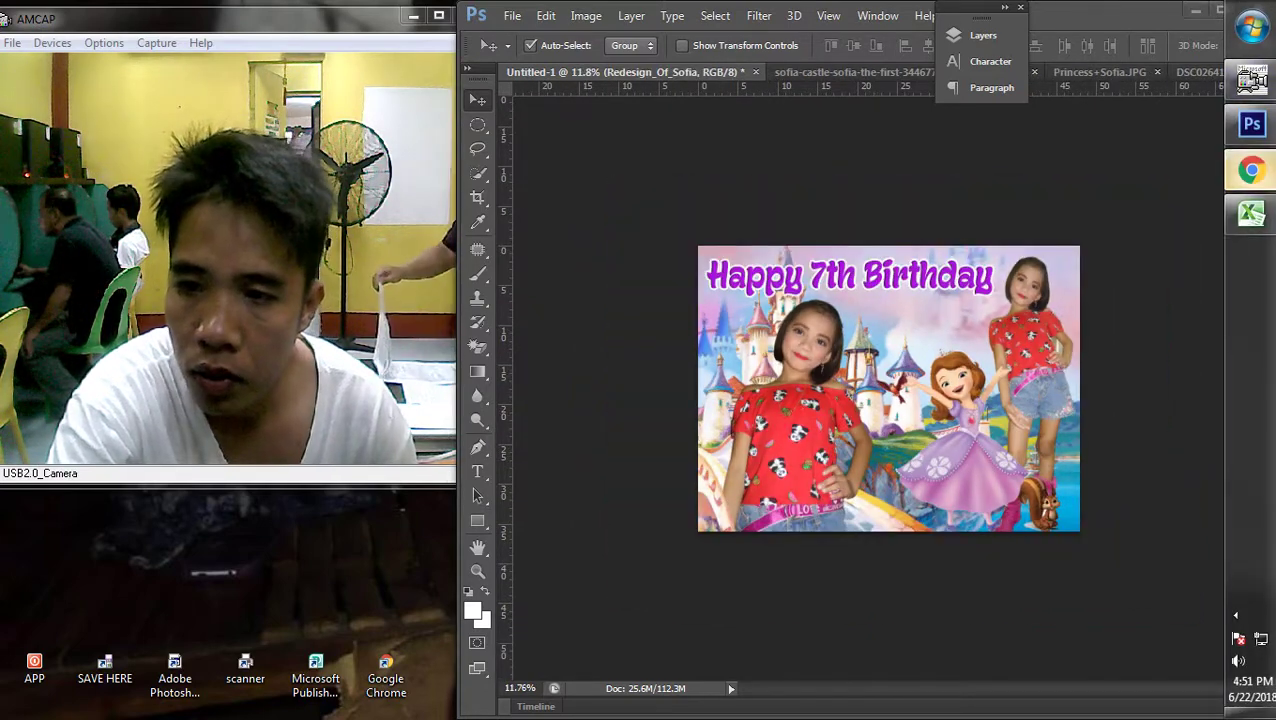
{"action": "left_click", "coordinate": [1250, 171]}
In the castle background tab, run a Google image search for 'sofia png' and browse results
{"action": "key", "text": "ctrl+1"}
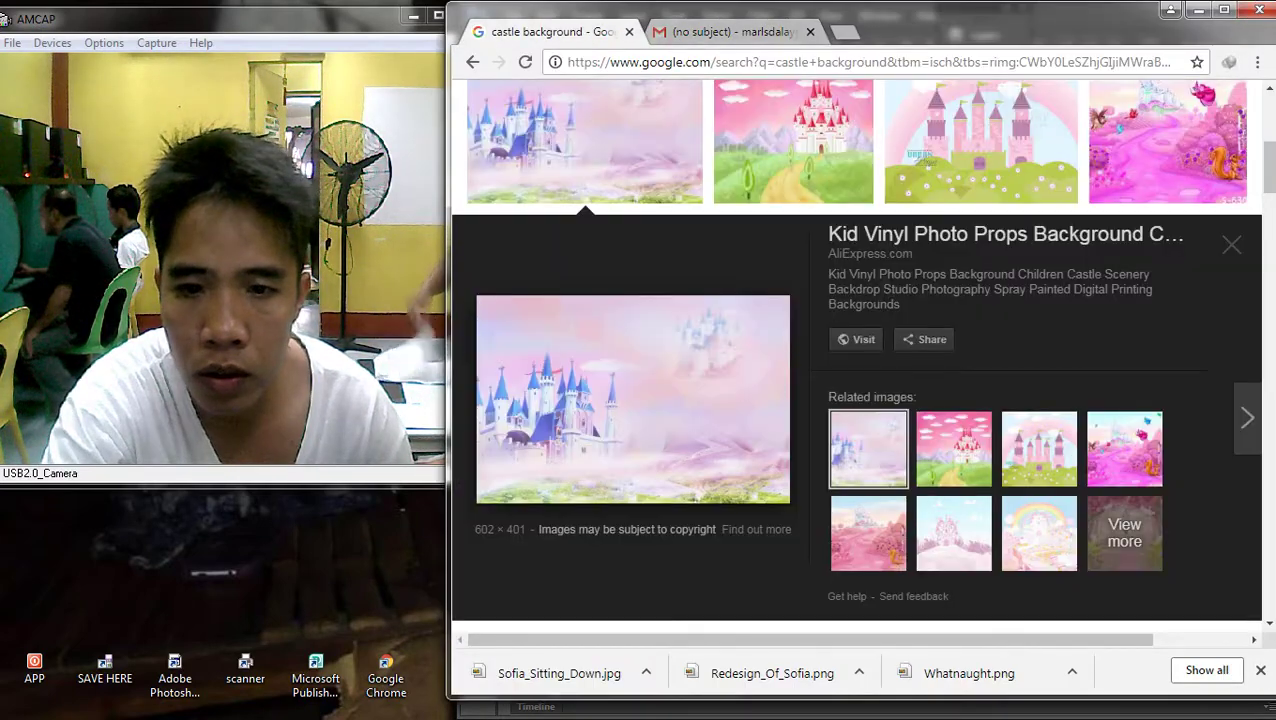
{"action": "scroll", "coordinate": [612, 262], "scroll_direction": "up", "scroll_amount": 10}
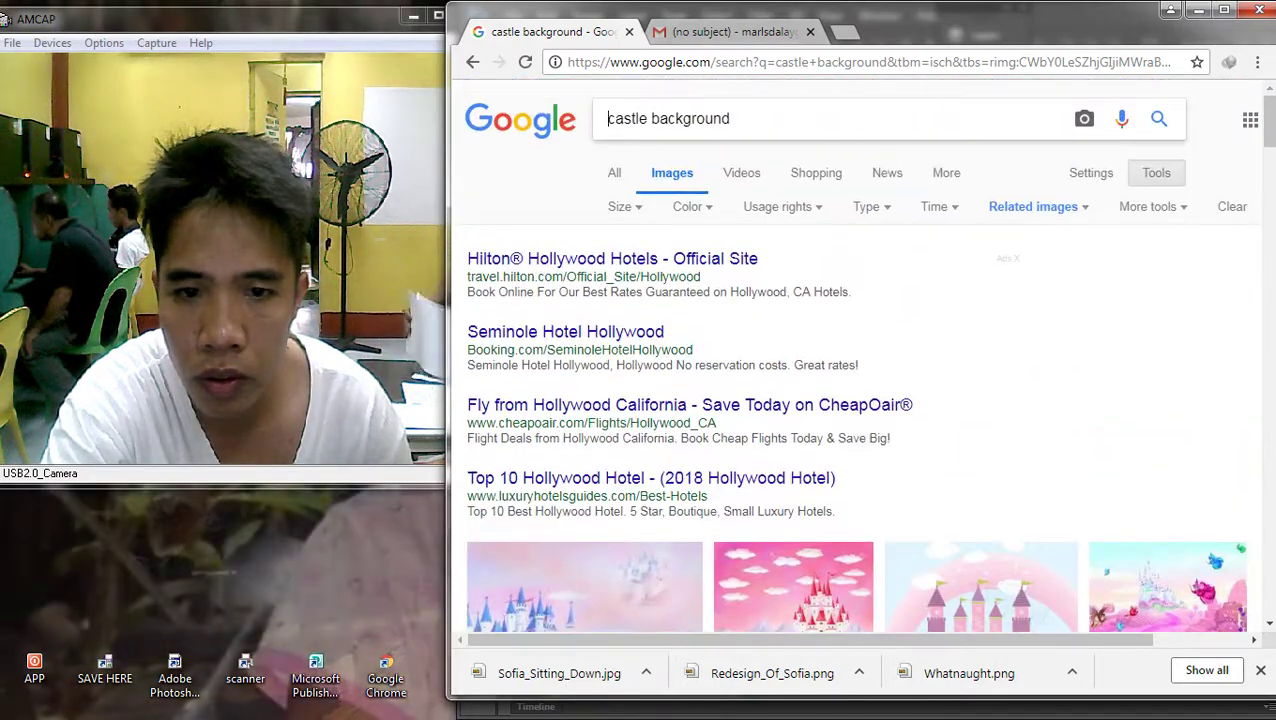
{"action": "triple_click", "coordinate": [668, 118]}
{"action": "type", "text": "sofia"}
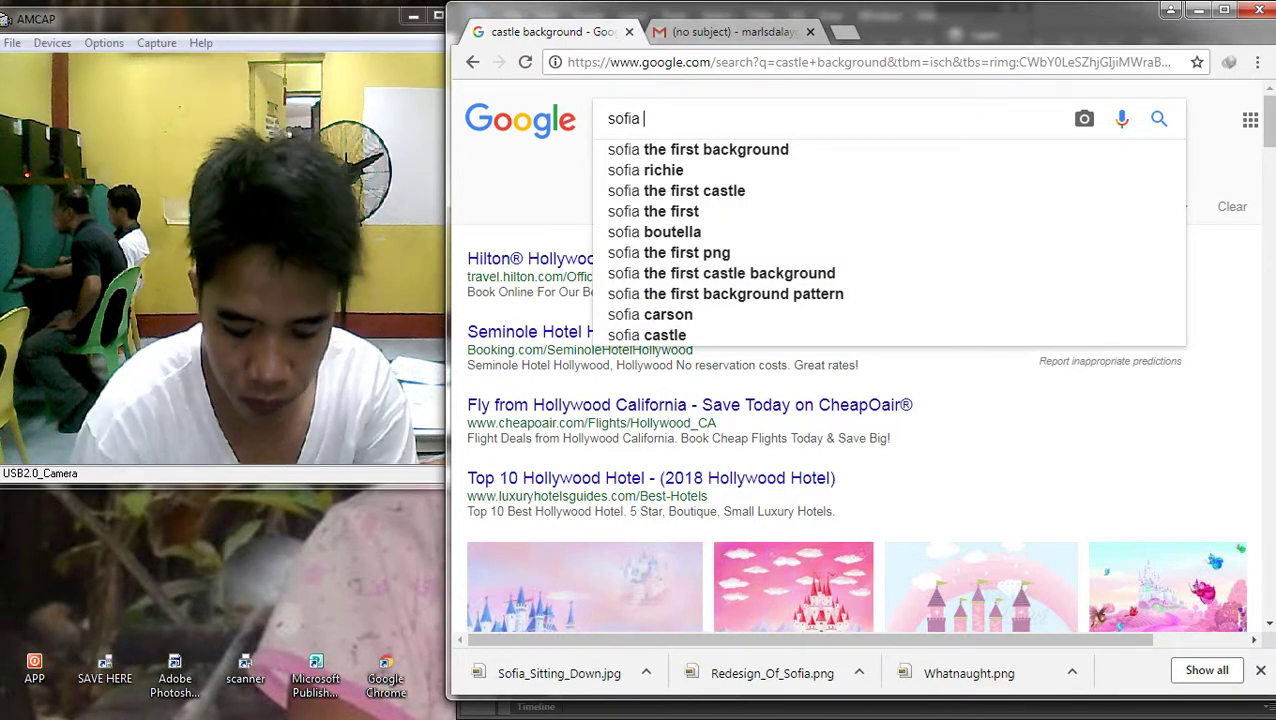
{"action": "type", "text": "png"}
{"action": "key", "text": "Return"}
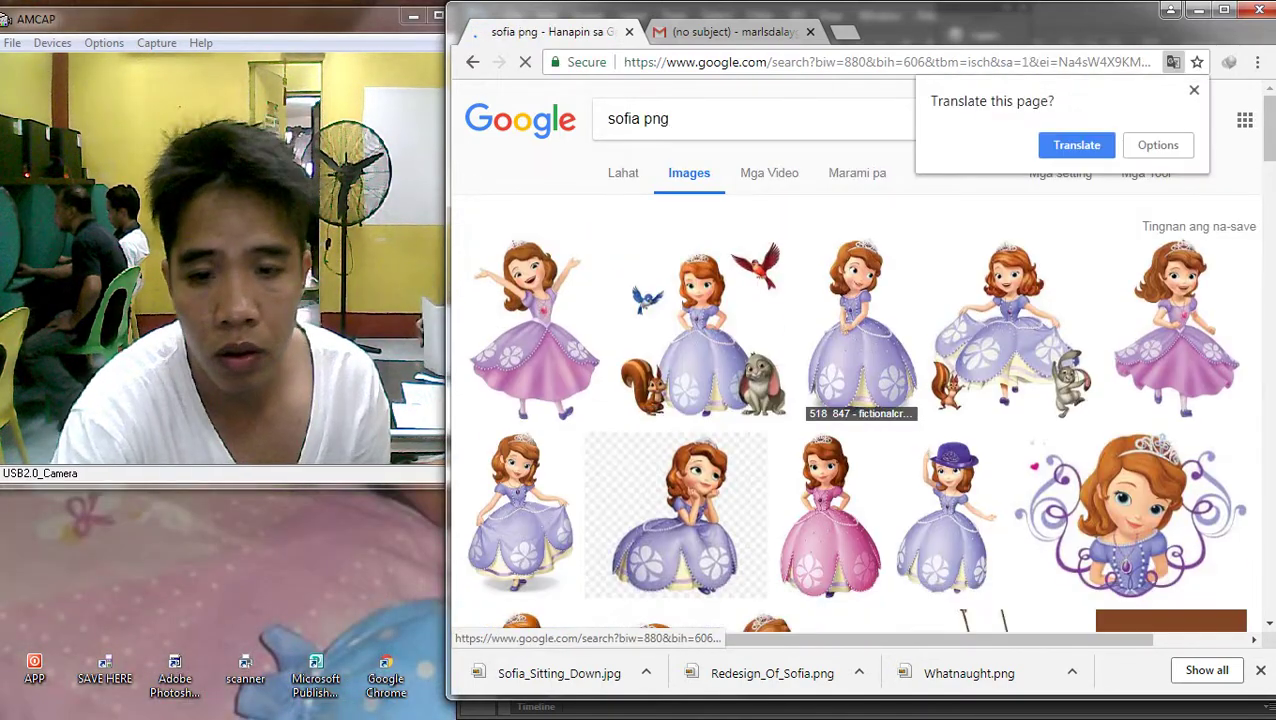
{"action": "scroll", "coordinate": [937, 300], "scroll_direction": "down", "scroll_amount": 5}
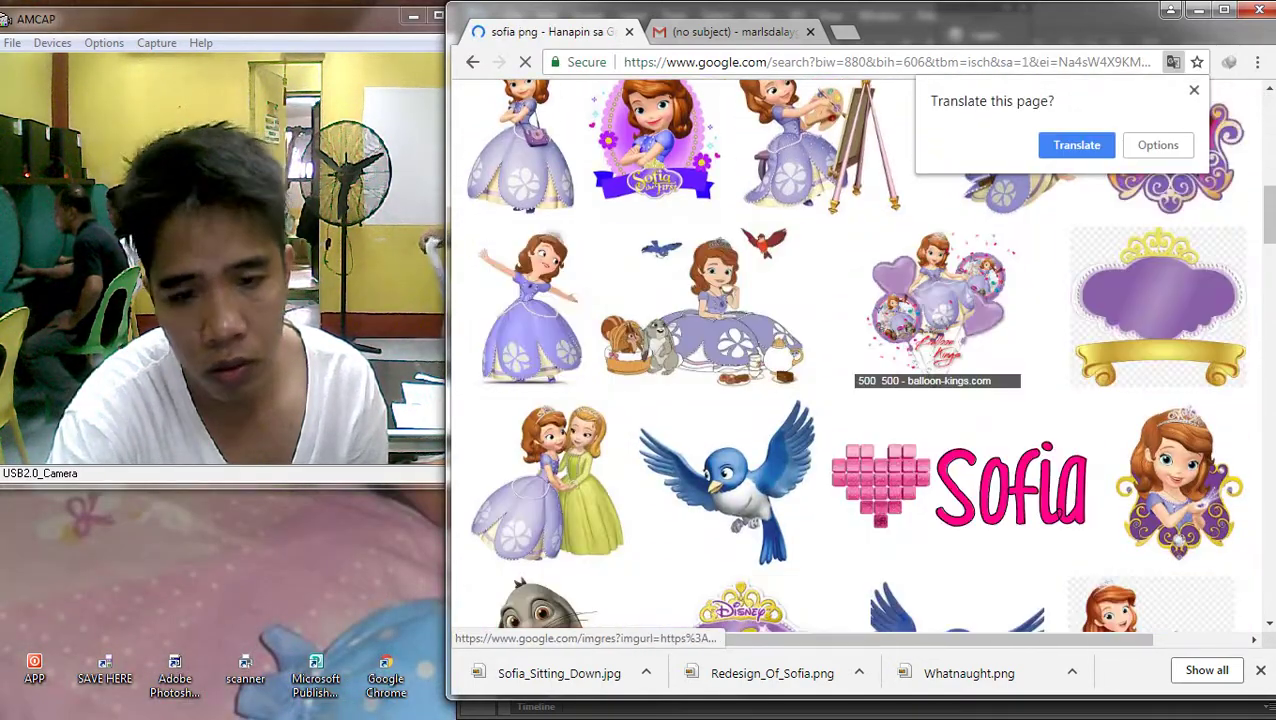
{"action": "scroll", "coordinate": [940, 300], "scroll_direction": "down", "scroll_amount": 4}
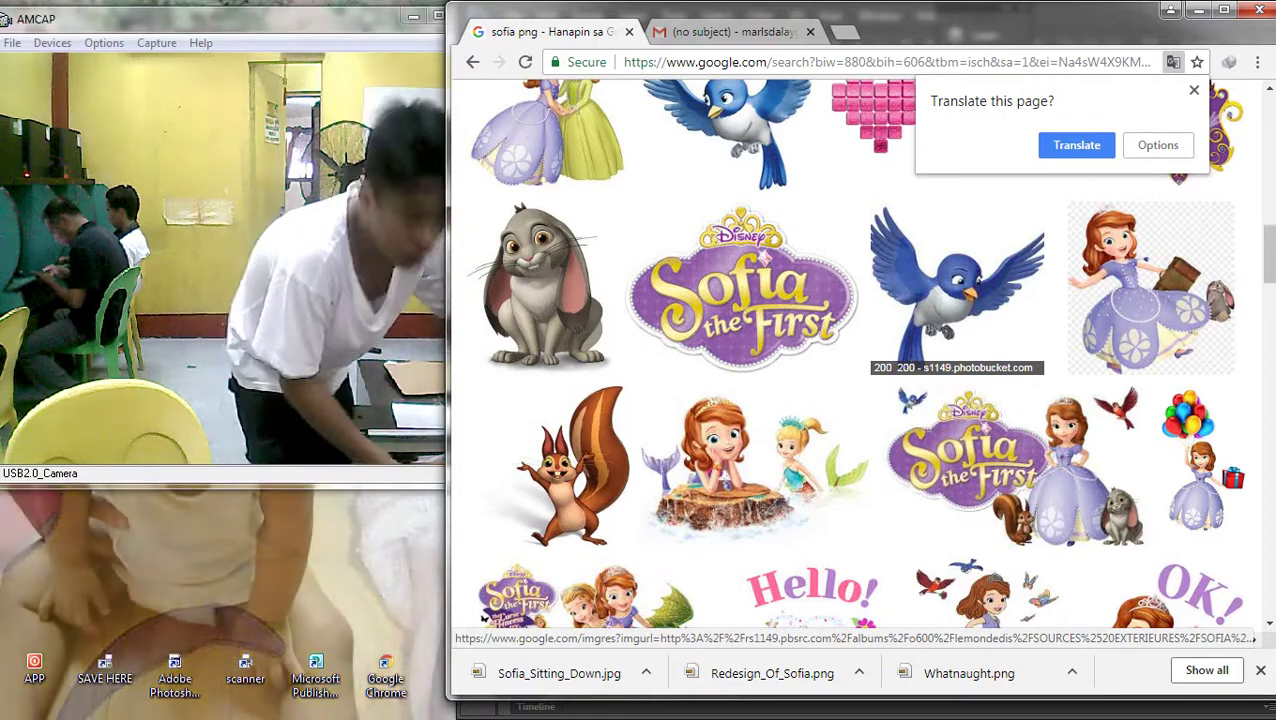
With a 50 px soft Eraser, remove the princess's head, arm, shoulder and bodice
{"action": "left_click", "coordinate": [1257, 124]}
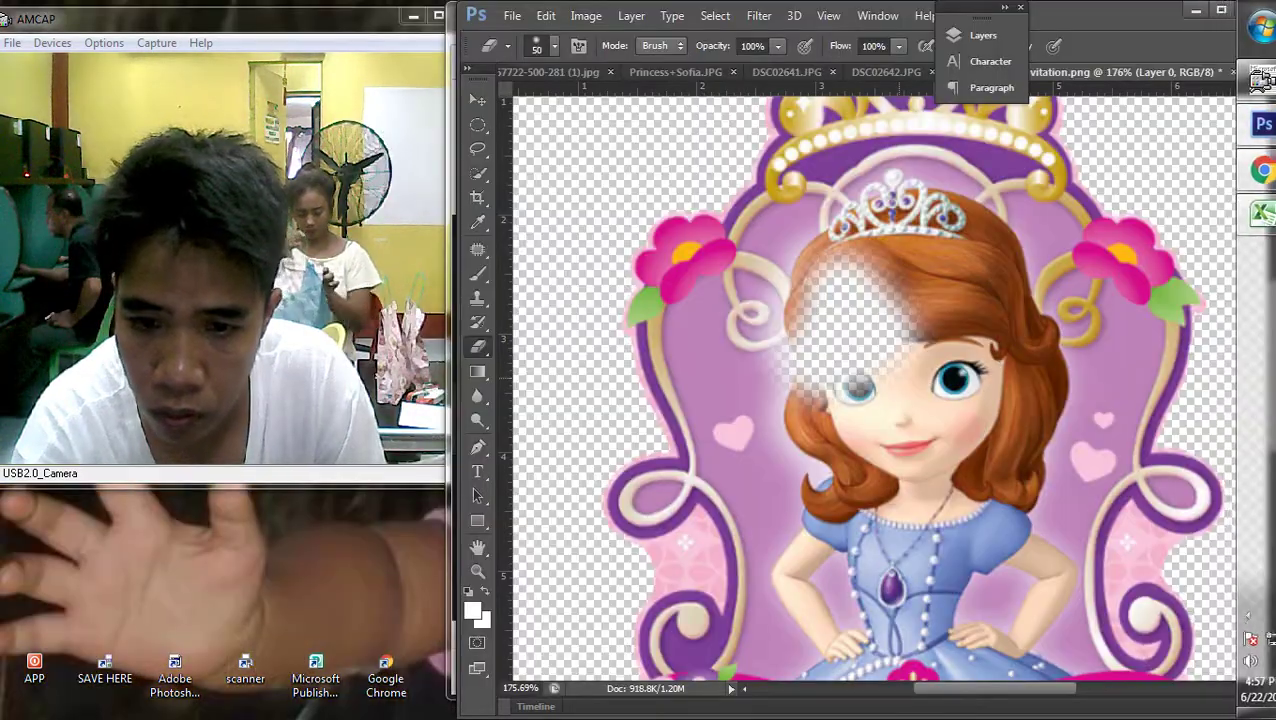
{"action": "right_click", "coordinate": [478, 345]}
{"action": "left_click", "coordinate": [540, 340]}
{"action": "right_click", "coordinate": [826, 340]}
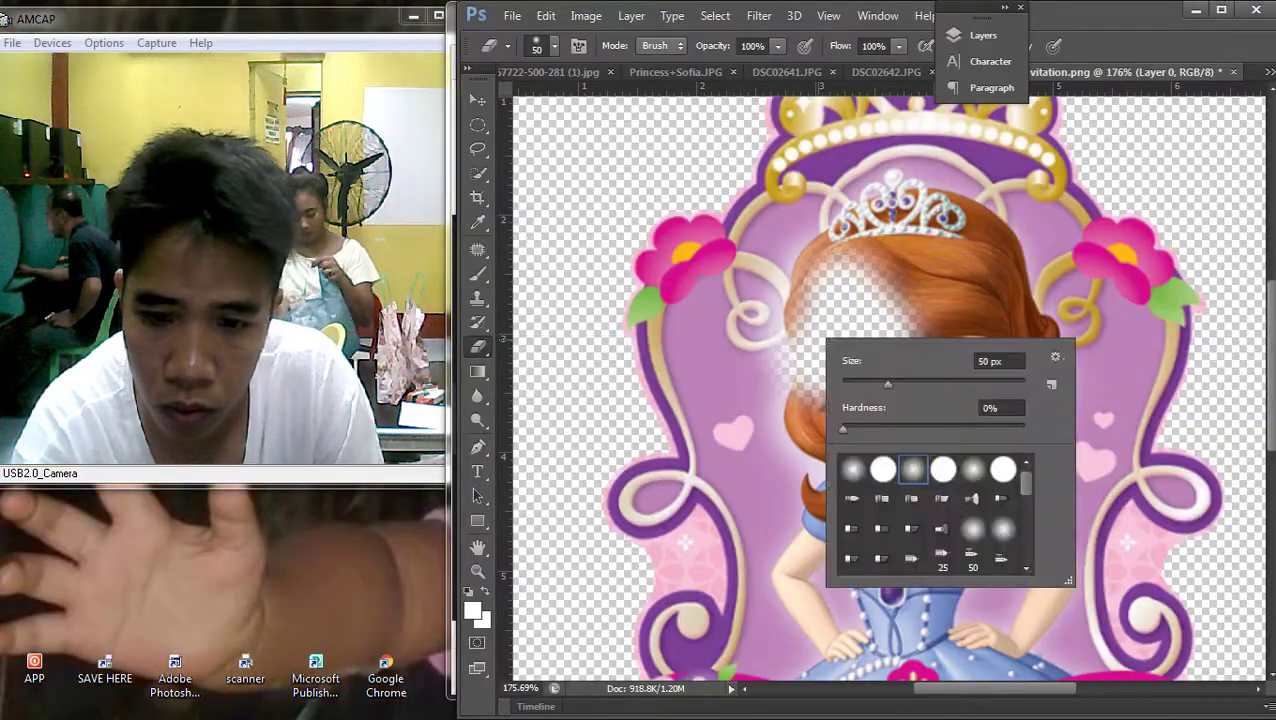
{"action": "mouse_move", "coordinate": [950, 280]}
{"action": "left_mouse_down"}
{"action": "mouse_move", "coordinate": [780, 290]}
{"action": "mouse_move", "coordinate": [735, 330]}
{"action": "mouse_move", "coordinate": [725, 300]}
{"action": "mouse_move", "coordinate": [700, 355]}
{"action": "mouse_move", "coordinate": [880, 465]}
{"action": "mouse_move", "coordinate": [900, 240]}
{"action": "mouse_move", "coordinate": [820, 225]}
{"action": "mouse_move", "coordinate": [800, 190]}
{"action": "mouse_move", "coordinate": [880, 180]}
{"action": "mouse_move", "coordinate": [975, 200]}
{"action": "mouse_move", "coordinate": [1000, 265]}
{"action": "mouse_move", "coordinate": [1020, 215]}
{"action": "mouse_move", "coordinate": [1040, 360]}
{"action": "mouse_move", "coordinate": [1075, 330]}
{"action": "mouse_move", "coordinate": [1105, 350]}
{"action": "mouse_move", "coordinate": [1040, 430]}
{"action": "mouse_move", "coordinate": [895, 480]}
{"action": "left_mouse_up"}
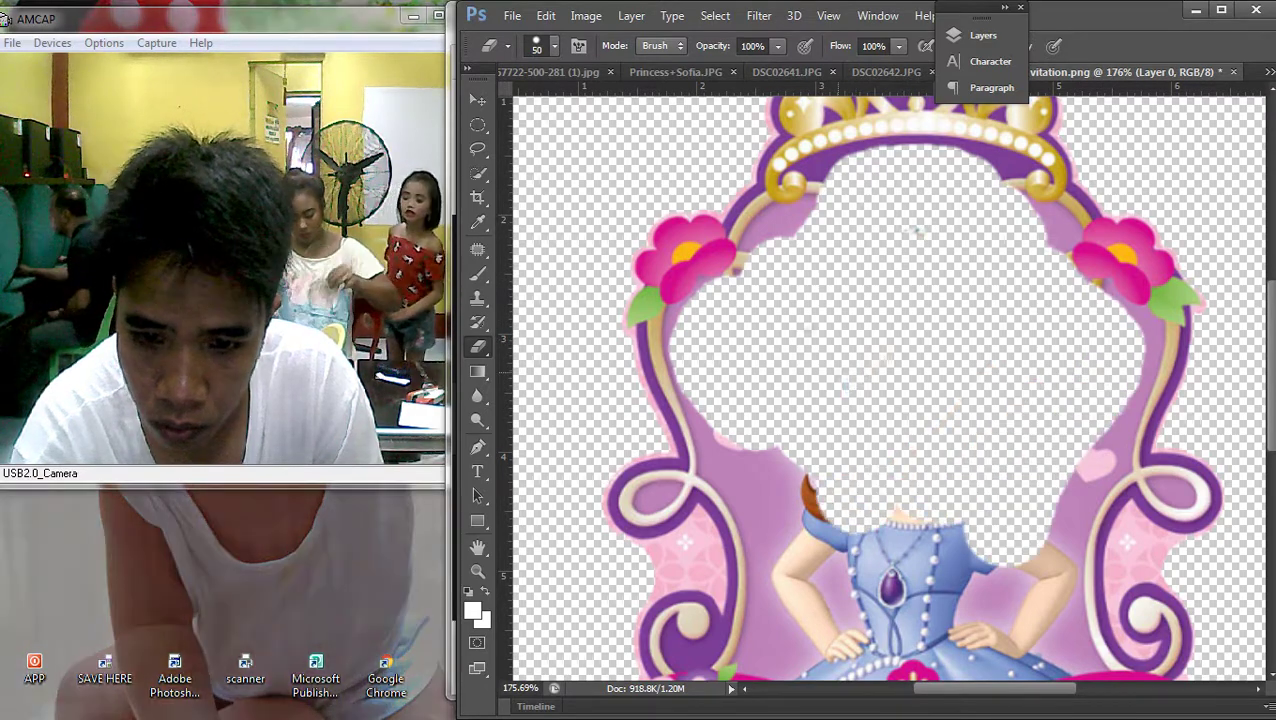
{"action": "scroll", "coordinate": [890, 390], "scroll_direction": "down", "scroll_amount": 3}
{"action": "mouse_move", "coordinate": [765, 245]}
{"action": "left_mouse_down"}
{"action": "mouse_move", "coordinate": [805, 400]}
{"action": "mouse_move", "coordinate": [905, 340]}
{"action": "mouse_move", "coordinate": [950, 385]}
{"action": "mouse_move", "coordinate": [1050, 330]}
{"action": "mouse_move", "coordinate": [1060, 280]}
{"action": "left_mouse_up"}
{"action": "scroll", "coordinate": [900, 395], "scroll_direction": "down", "scroll_amount": 3}
{"action": "scroll", "coordinate": [918, 340], "scroll_direction": "down", "scroll_amount": 2}
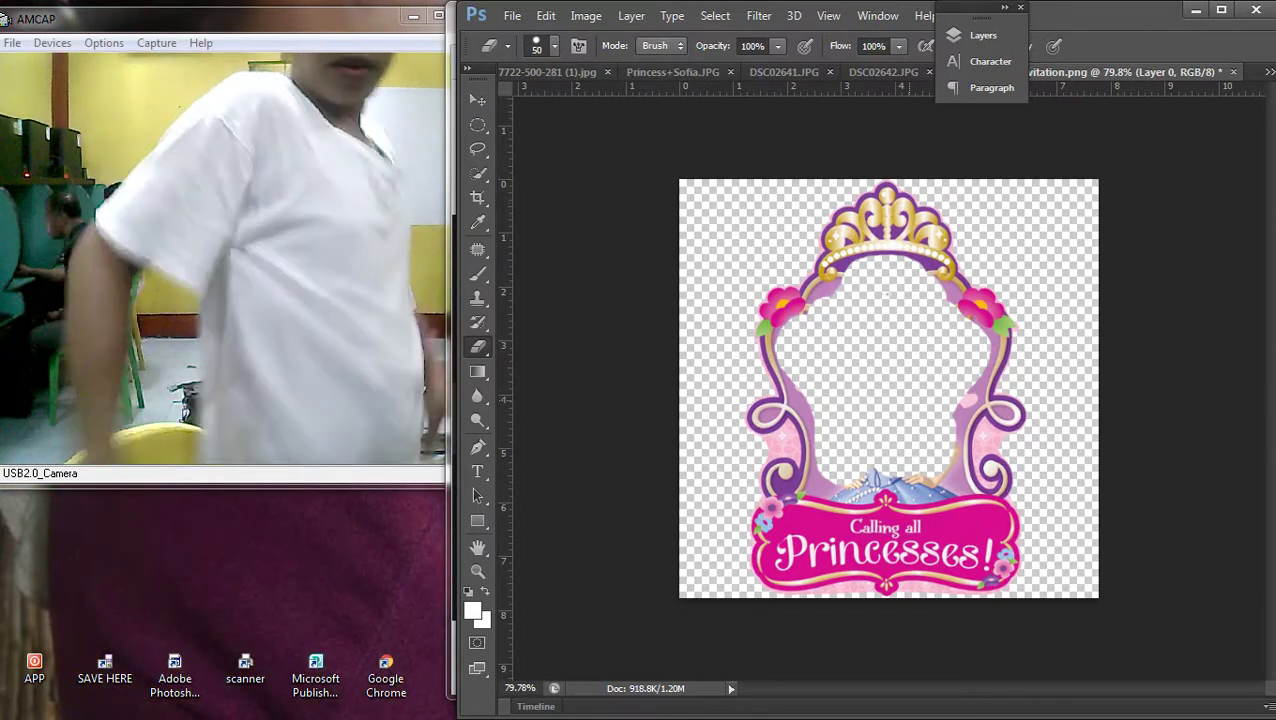
Erase the pink fringe beside the purple band, the pink flower and the swirl edge
{"action": "scroll", "coordinate": [853, 404], "scroll_direction": "up", "scroll_amount": 3}
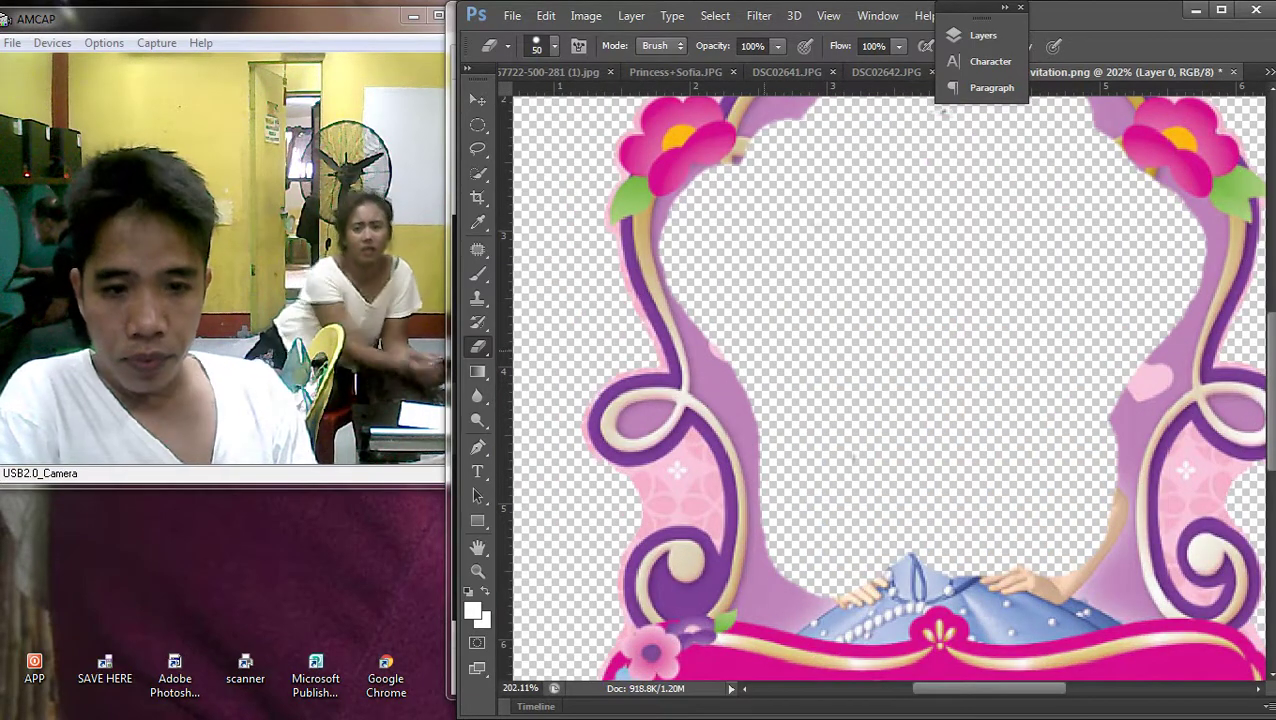
{"action": "scroll", "coordinate": [706, 369], "scroll_direction": "up", "scroll_amount": 3}
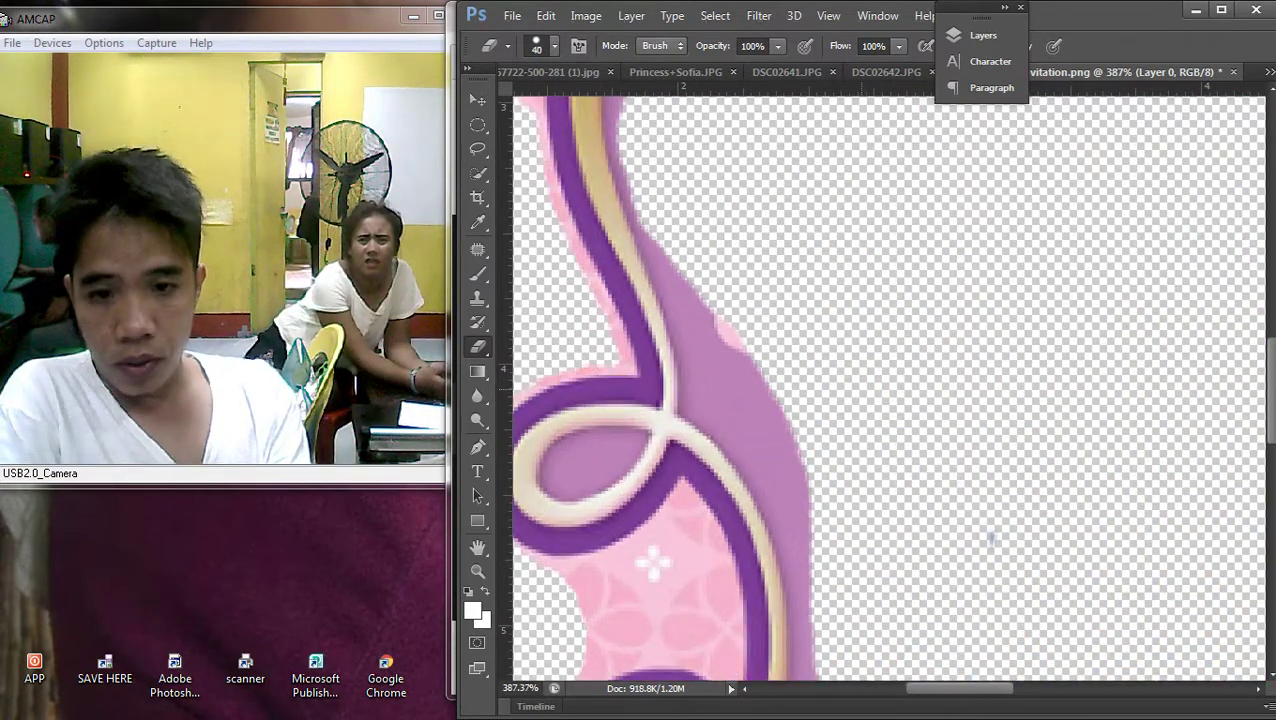
{"action": "scroll", "coordinate": [1068, 592], "scroll_direction": "up", "scroll_amount": 1}
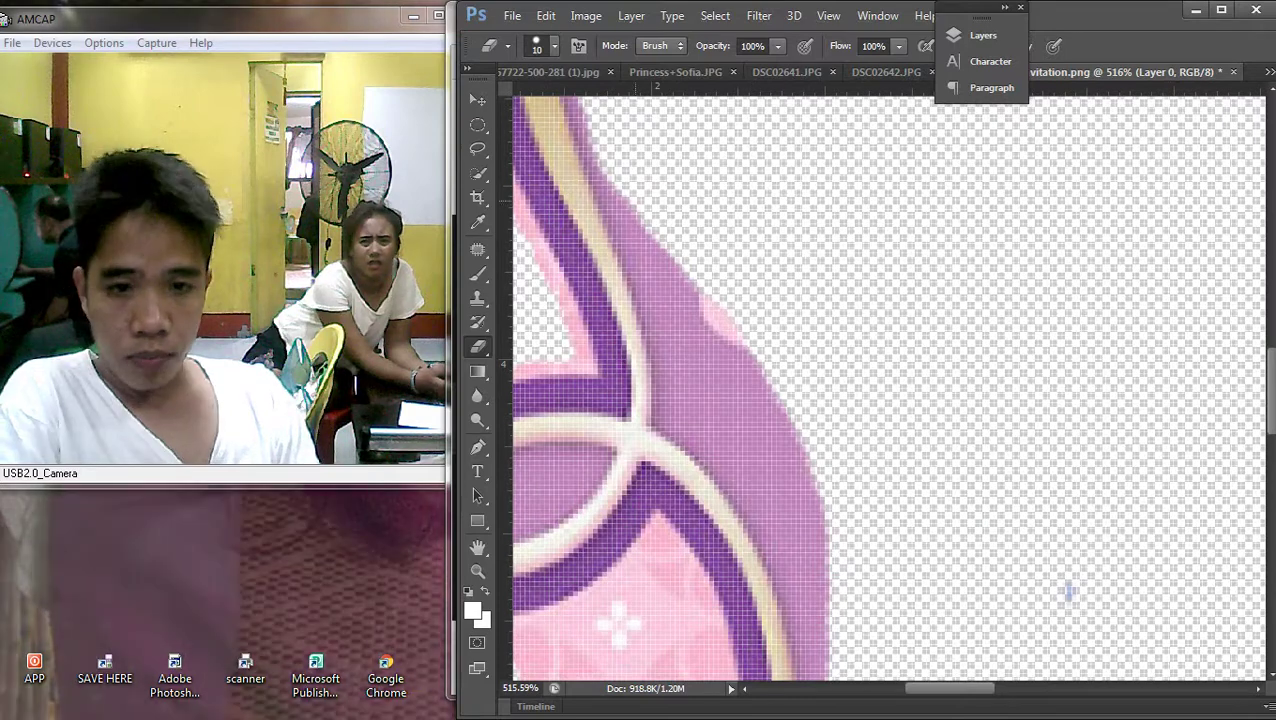
{"action": "mouse_move", "coordinate": [675, 305]}
{"action": "left_mouse_down"}
{"action": "mouse_move", "coordinate": [692, 402]}
{"action": "mouse_move", "coordinate": [672, 417]}
{"action": "mouse_move", "coordinate": [732, 342]}
{"action": "mouse_move", "coordinate": [770, 420]}
{"action": "left_mouse_up"}
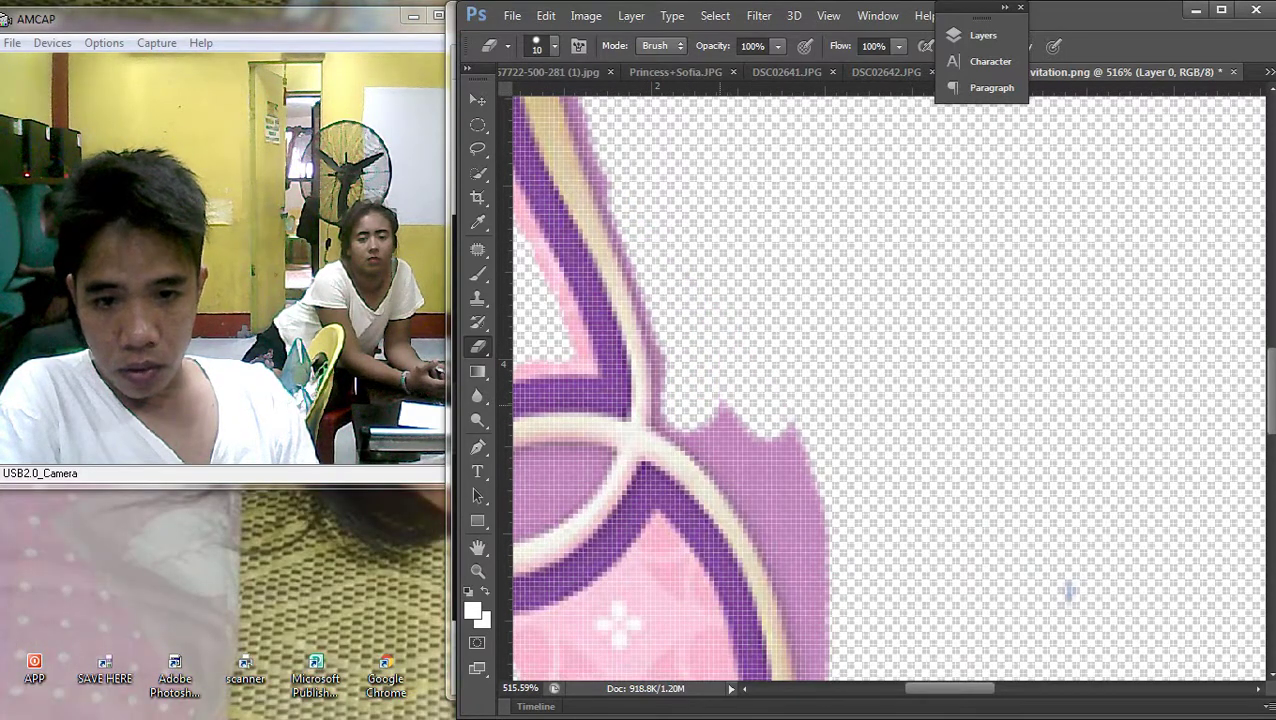
{"action": "scroll", "coordinate": [1068, 592], "scroll_direction": "up", "scroll_amount": 3}
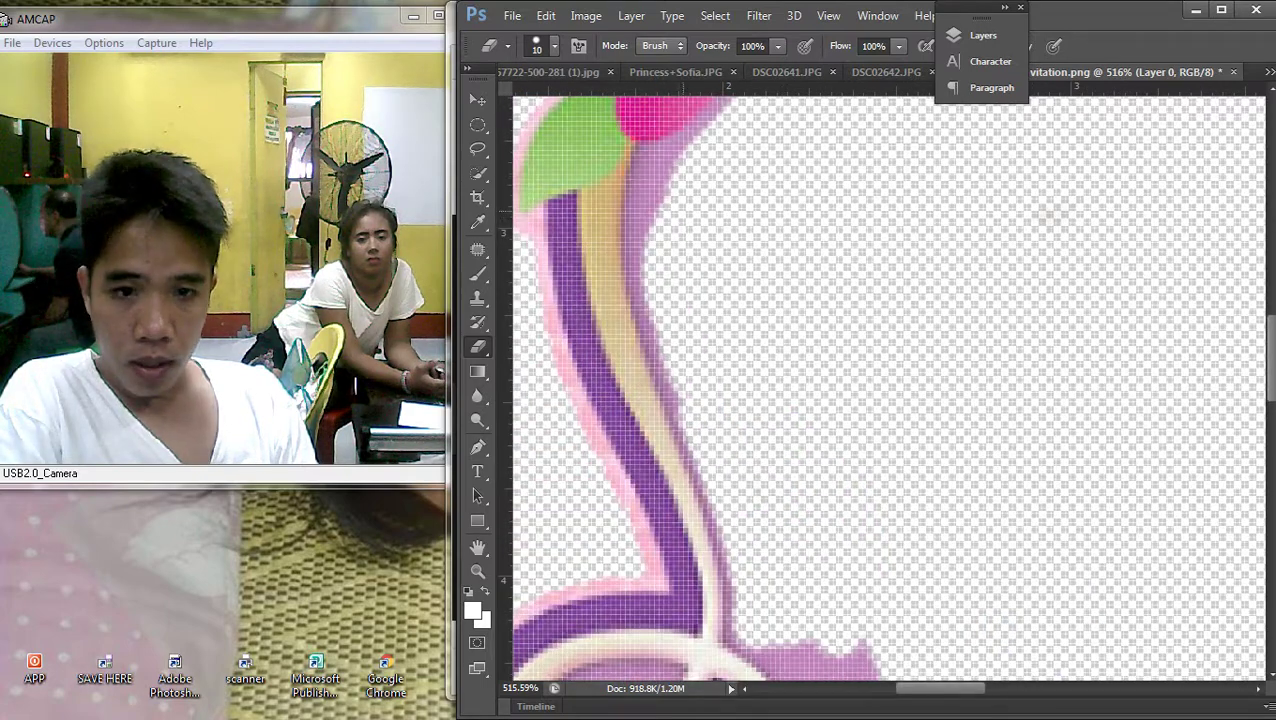
{"action": "left_click_drag", "start_coordinate": [665, 165], "coordinate": [648, 240]}
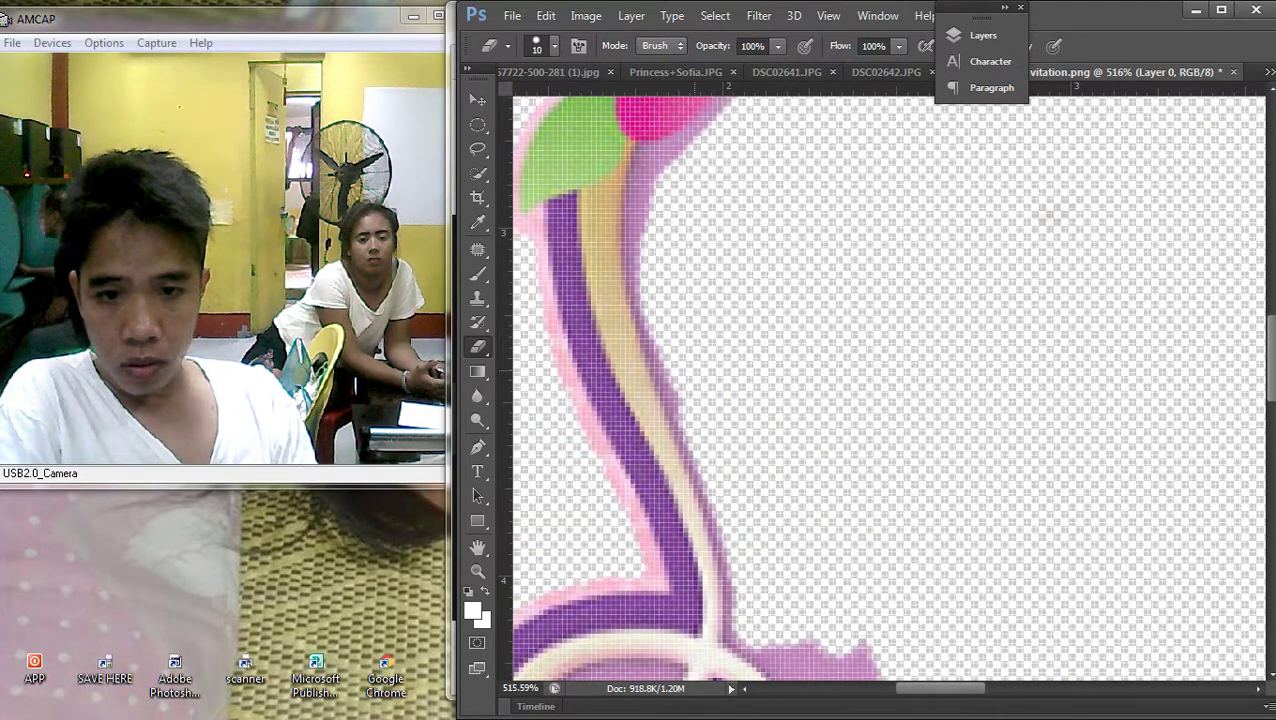
{"action": "left_click_drag", "start_coordinate": [640, 340], "coordinate": [637, 195]}
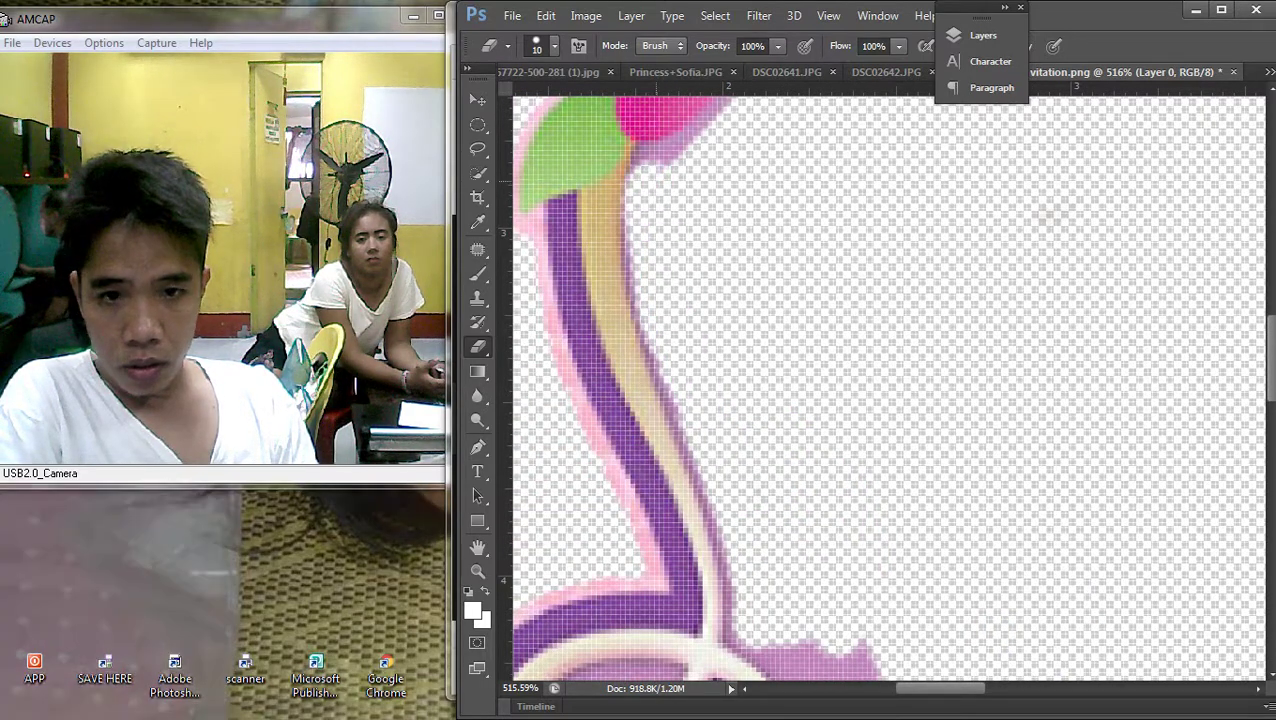
{"action": "mouse_move", "coordinate": [677, 157]}
{"action": "left_mouse_down"}
{"action": "mouse_move", "coordinate": [642, 224]}
{"action": "mouse_move", "coordinate": [639, 266]}
{"action": "left_mouse_up"}
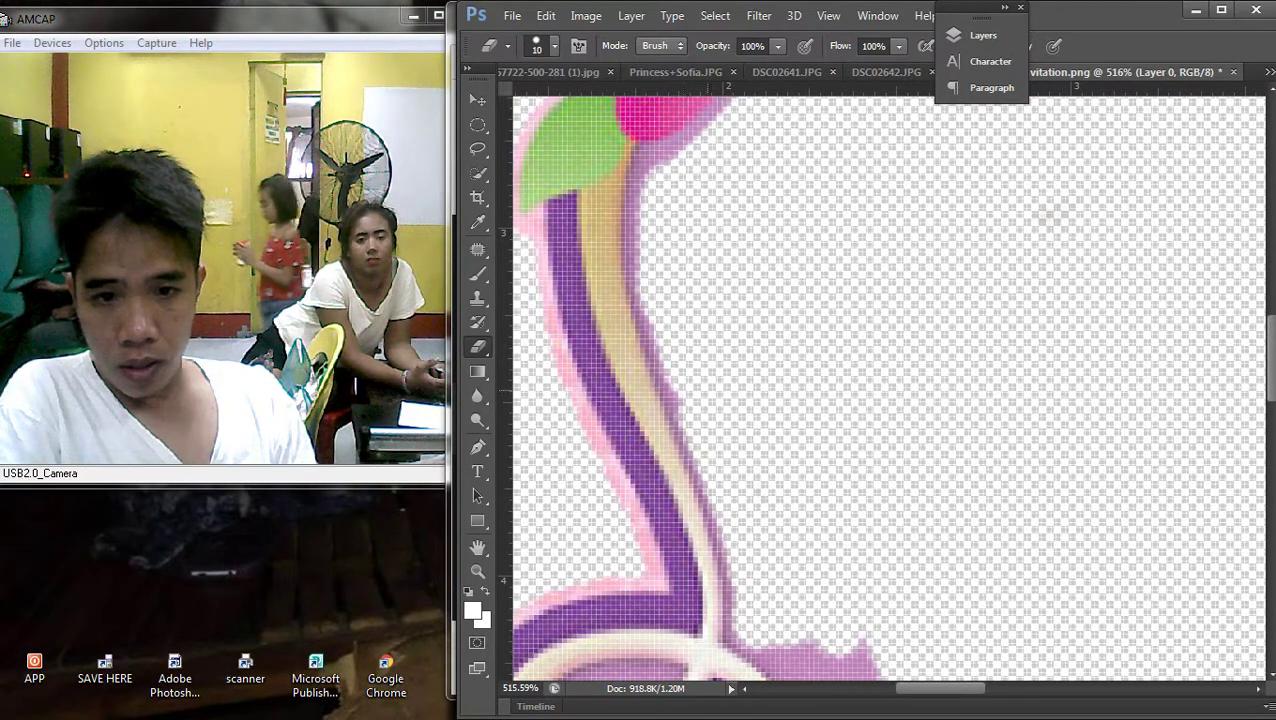
{"action": "scroll", "coordinate": [1055, 458], "scroll_direction": "down", "scroll_amount": 5}
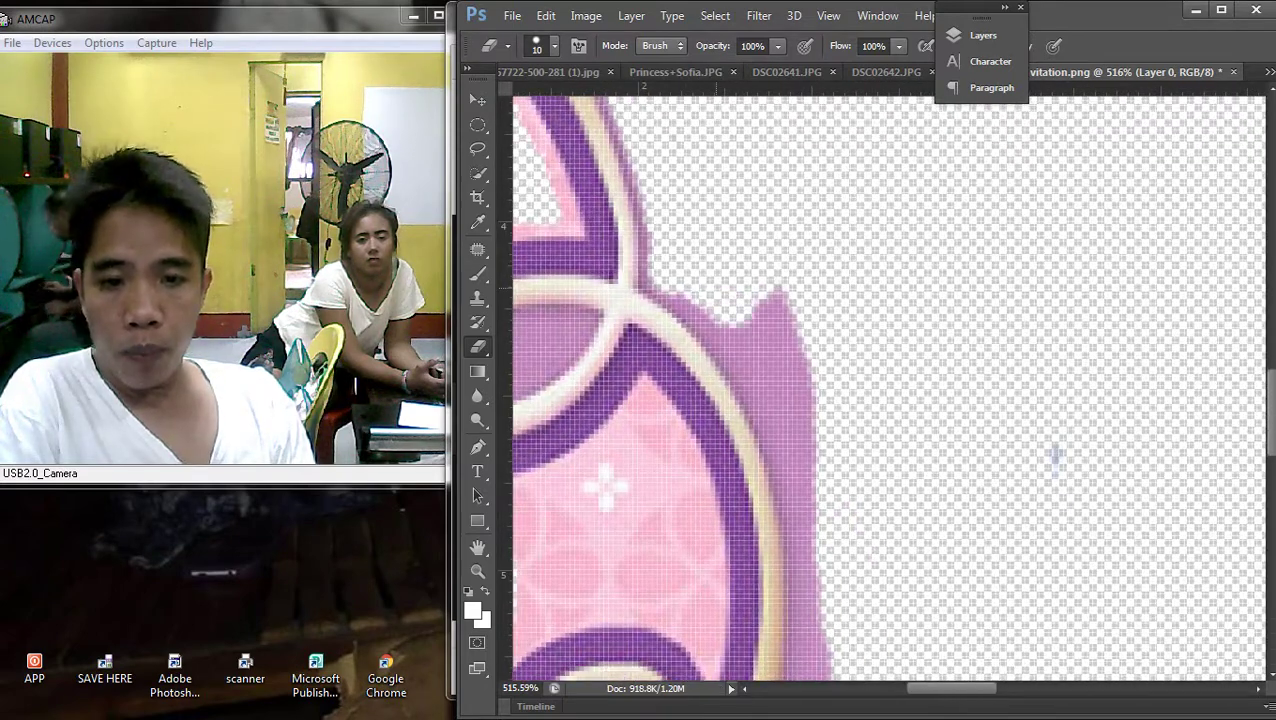
{"action": "left_click_drag", "start_coordinate": [772, 305], "coordinate": [806, 424]}
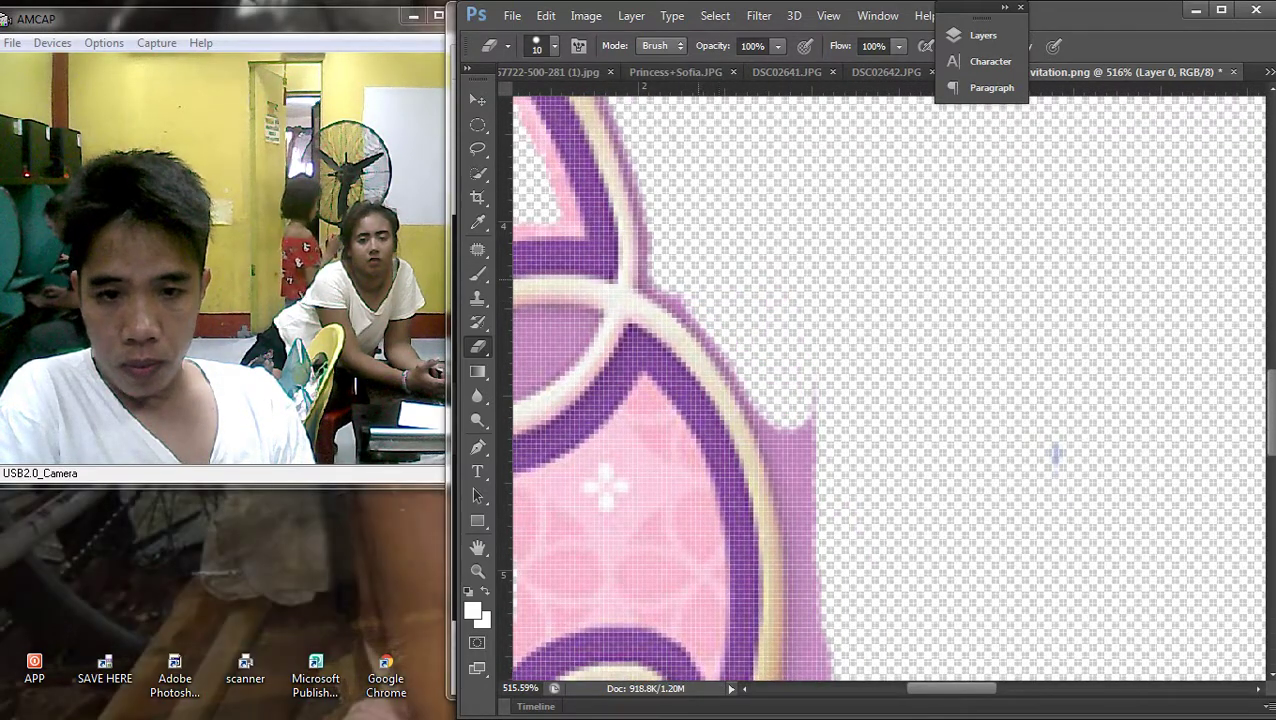
{"action": "scroll", "coordinate": [1055, 458], "scroll_direction": "down", "scroll_amount": 3}
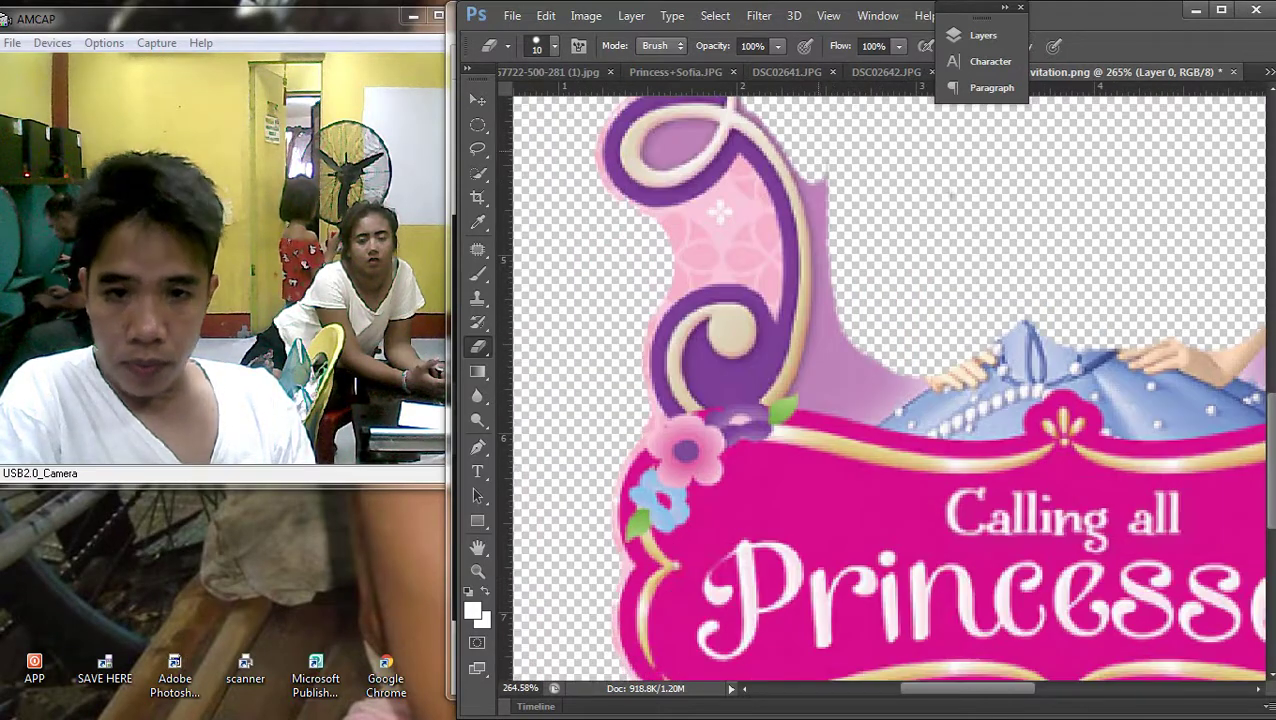
{"action": "left_click_drag", "start_coordinate": [814, 168], "coordinate": [819, 230]}
{"action": "mouse_move", "coordinate": [822, 322]}
{"action": "left_mouse_down"}
{"action": "mouse_move", "coordinate": [815, 385]}
{"action": "mouse_move", "coordinate": [830, 390]}
{"action": "mouse_move", "coordinate": [846, 370]}
{"action": "mouse_move", "coordinate": [866, 378]}
{"action": "left_mouse_up"}
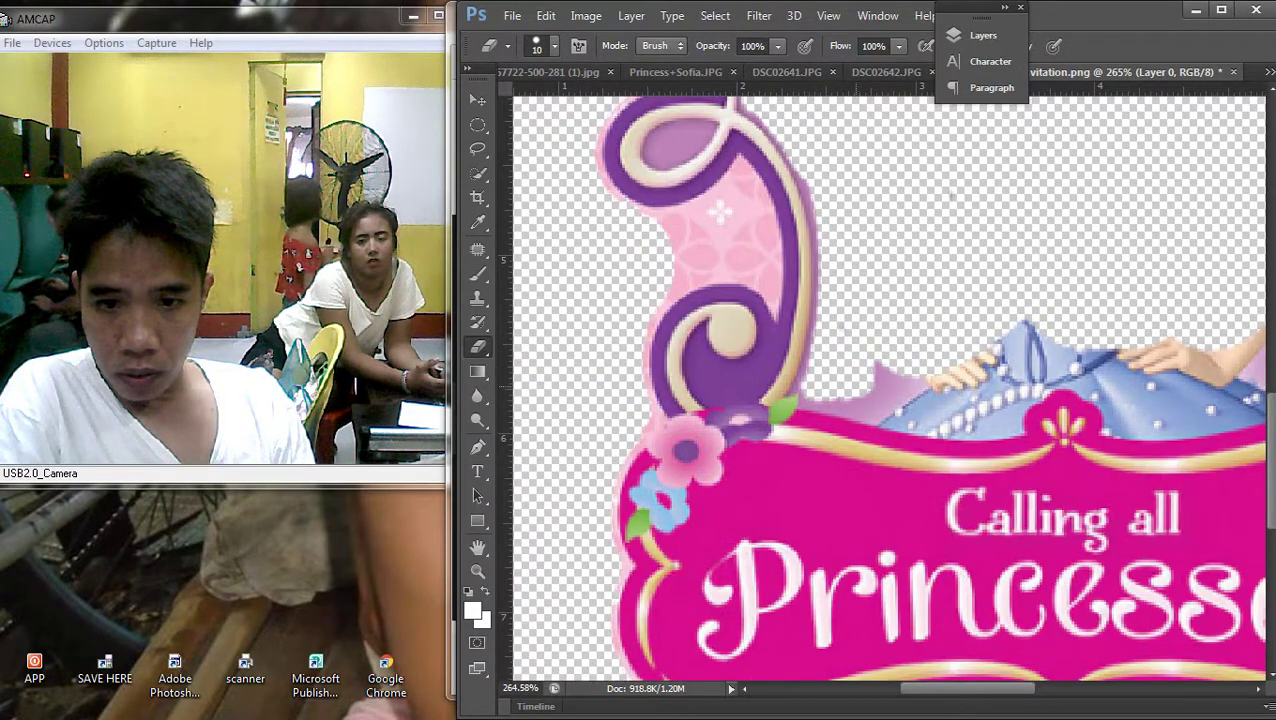
Clear pink below the purple scroll, the leftover hand and dress bits, and the tan hair edge
{"action": "scroll", "coordinate": [761, 357], "scroll_direction": "up", "scroll_amount": 2}
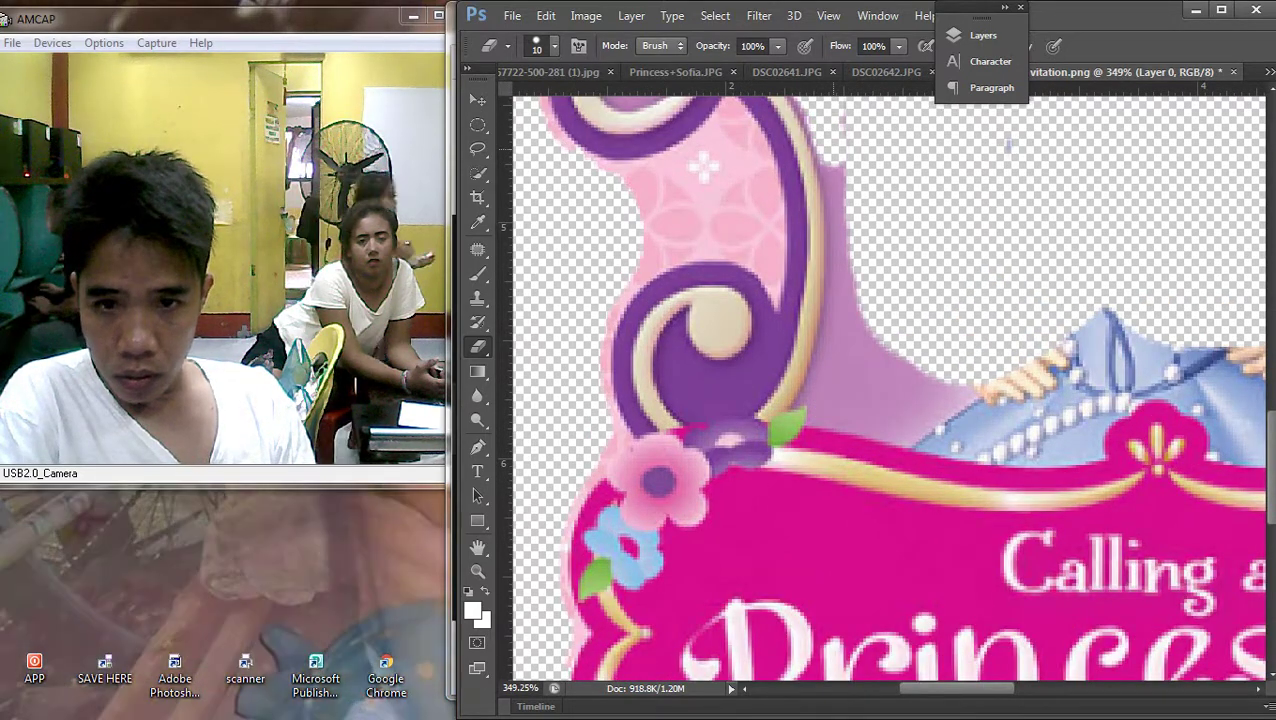
{"action": "mouse_move", "coordinate": [835, 222]}
{"action": "left_mouse_down"}
{"action": "mouse_move", "coordinate": [847, 328]}
{"action": "mouse_move", "coordinate": [830, 258]}
{"action": "left_mouse_up"}
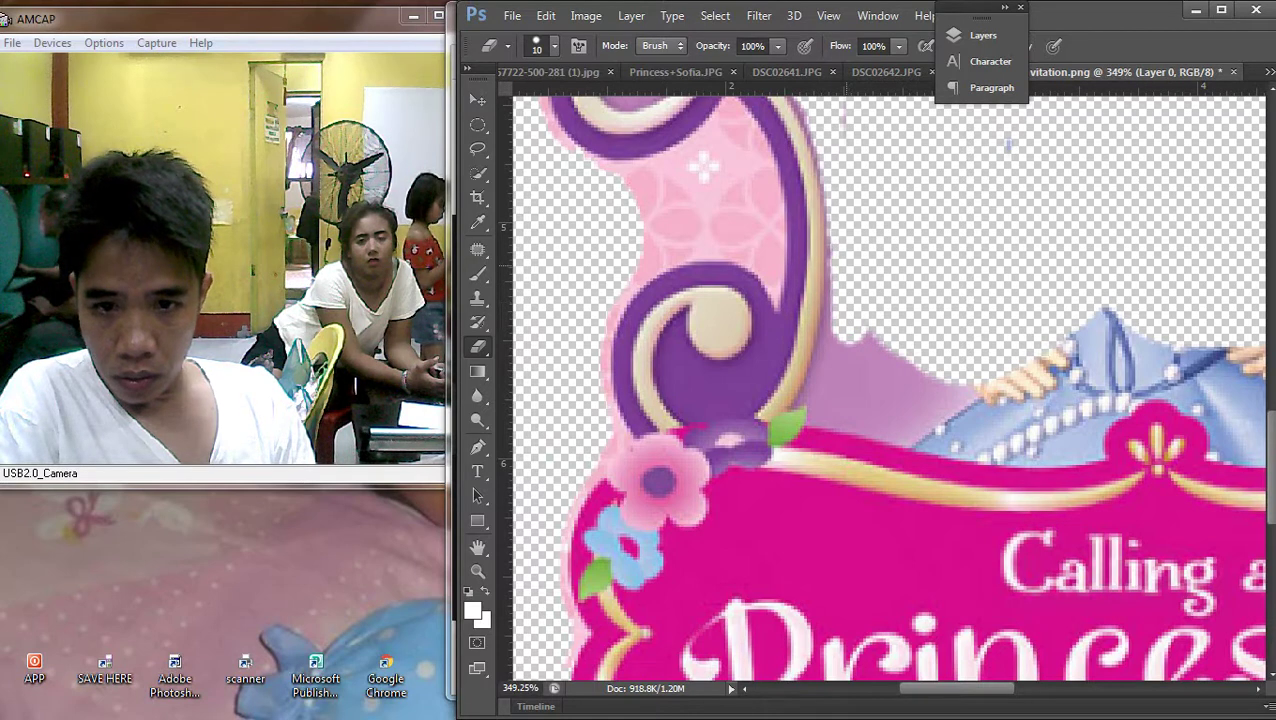
{"action": "mouse_move", "coordinate": [832, 330]}
{"action": "left_mouse_down"}
{"action": "mouse_move", "coordinate": [820, 410]}
{"action": "mouse_move", "coordinate": [858, 380]}
{"action": "mouse_move", "coordinate": [880, 405]}
{"action": "mouse_move", "coordinate": [850, 415]}
{"action": "mouse_move", "coordinate": [915, 425]}
{"action": "mouse_move", "coordinate": [930, 420]}
{"action": "mouse_move", "coordinate": [915, 385]}
{"action": "left_mouse_up"}
{"action": "scroll", "coordinate": [750, 640], "scroll_direction": "down", "scroll_amount": 3}
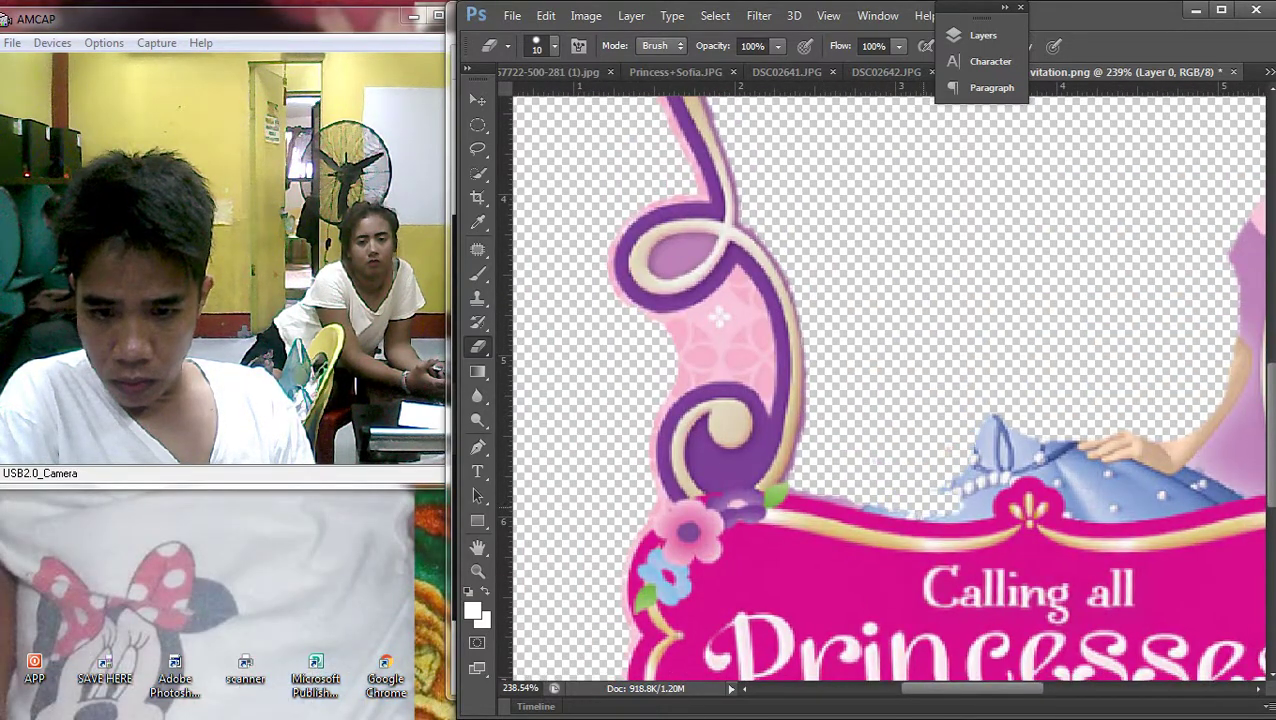
{"action": "key", "text": "ctrl+z"}
{"action": "mouse_move", "coordinate": [870, 465]}
{"action": "left_mouse_down"}
{"action": "mouse_move", "coordinate": [905, 480]}
{"action": "mouse_move", "coordinate": [875, 500]}
{"action": "mouse_move", "coordinate": [975, 505]}
{"action": "mouse_move", "coordinate": [985, 440]}
{"action": "mouse_move", "coordinate": [1000, 452]}
{"action": "mouse_move", "coordinate": [1065, 445]}
{"action": "mouse_move", "coordinate": [933, 470]}
{"action": "mouse_move", "coordinate": [943, 450]}
{"action": "mouse_move", "coordinate": [530, 385]}
{"action": "left_mouse_up"}
{"action": "mouse_move", "coordinate": [645, 386]}
{"action": "left_mouse_down"}
{"action": "mouse_move", "coordinate": [745, 407]}
{"action": "mouse_move", "coordinate": [795, 389]}
{"action": "mouse_move", "coordinate": [765, 389]}
{"action": "mouse_move", "coordinate": [765, 364]}
{"action": "mouse_move", "coordinate": [745, 379]}
{"action": "mouse_move", "coordinate": [705, 359]}
{"action": "mouse_move", "coordinate": [690, 400]}
{"action": "left_mouse_up"}
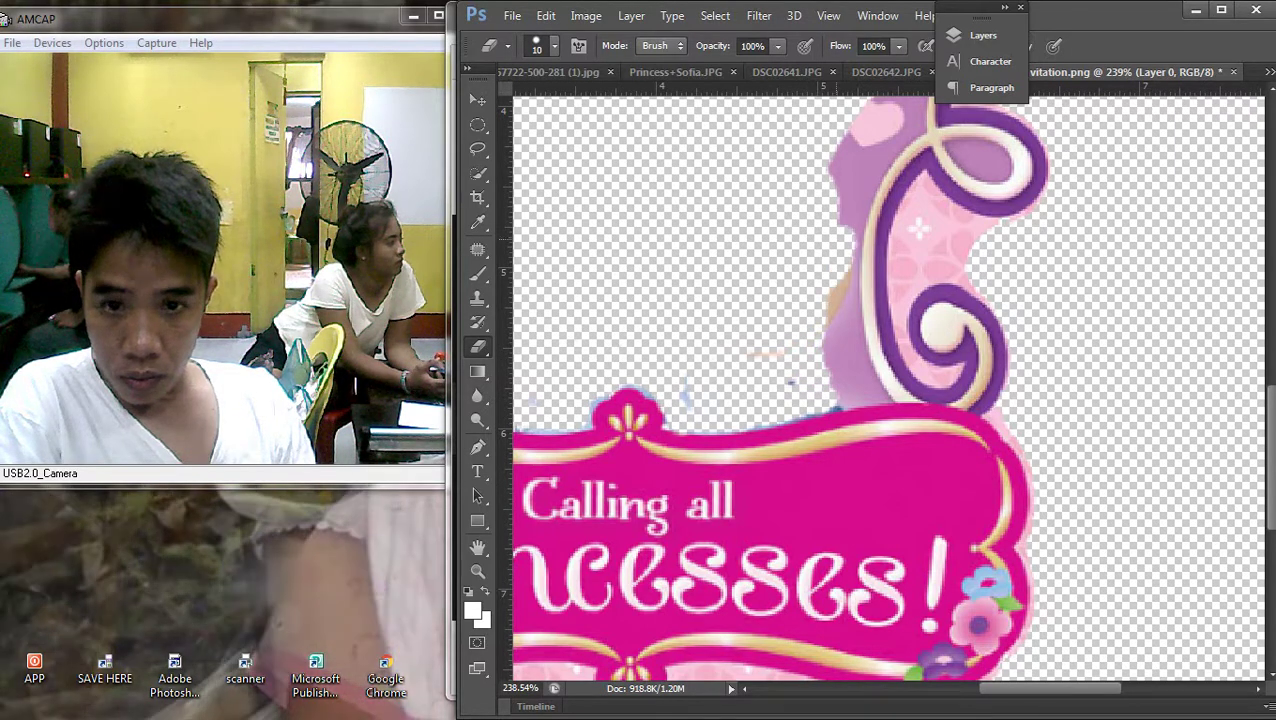
{"action": "left_click_drag", "start_coordinate": [834, 290], "coordinate": [836, 350]}
Erase the violet and tan fringe along the crown's inner band and beside the stem
{"action": "scroll", "coordinate": [860, 380], "scroll_direction": "down", "scroll_amount": 4}
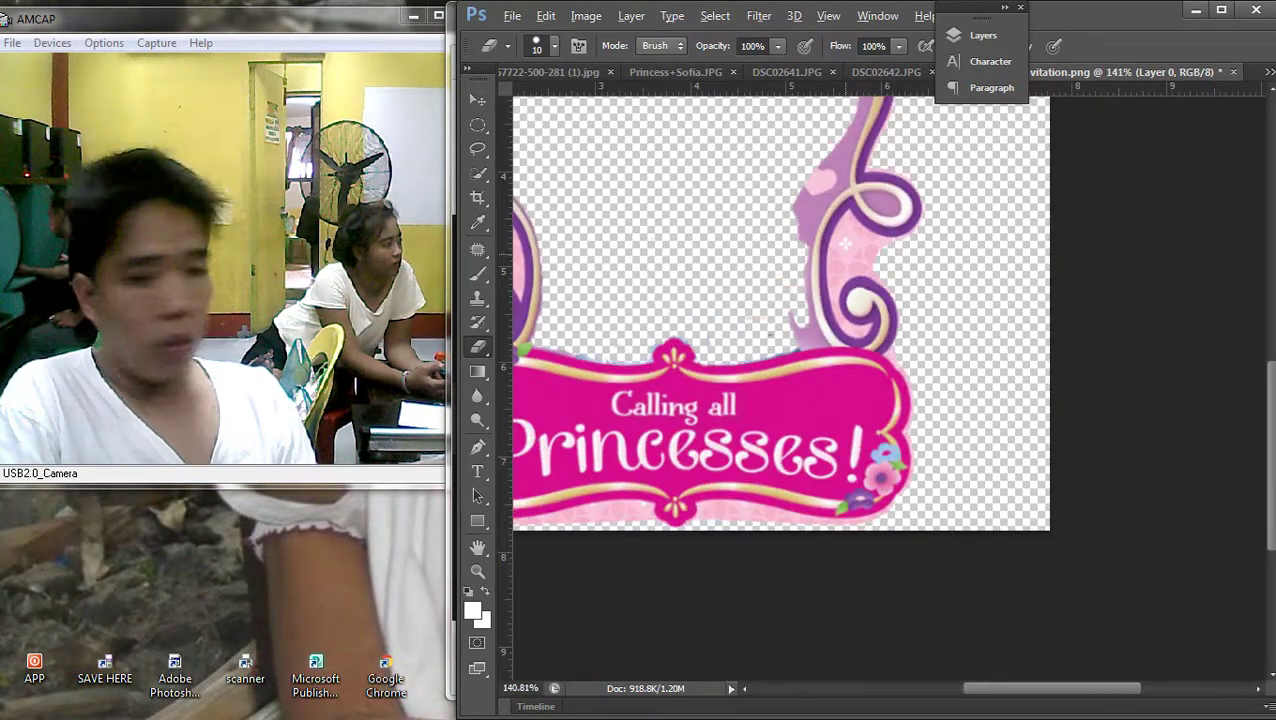
{"action": "scroll", "coordinate": [860, 380], "scroll_direction": "up", "scroll_amount": 3}
{"action": "scroll", "coordinate": [1055, 397], "scroll_direction": "up", "scroll_amount": 3}
{"action": "scroll", "coordinate": [1055, 397], "scroll_direction": "up", "scroll_amount": 3}
{"action": "left_click_drag", "start_coordinate": [684, 468], "coordinate": [716, 393]}
{"action": "mouse_move", "coordinate": [680, 482]}
{"action": "left_mouse_down"}
{"action": "mouse_move", "coordinate": [740, 372]}
{"action": "mouse_move", "coordinate": [776, 360]}
{"action": "left_mouse_up"}
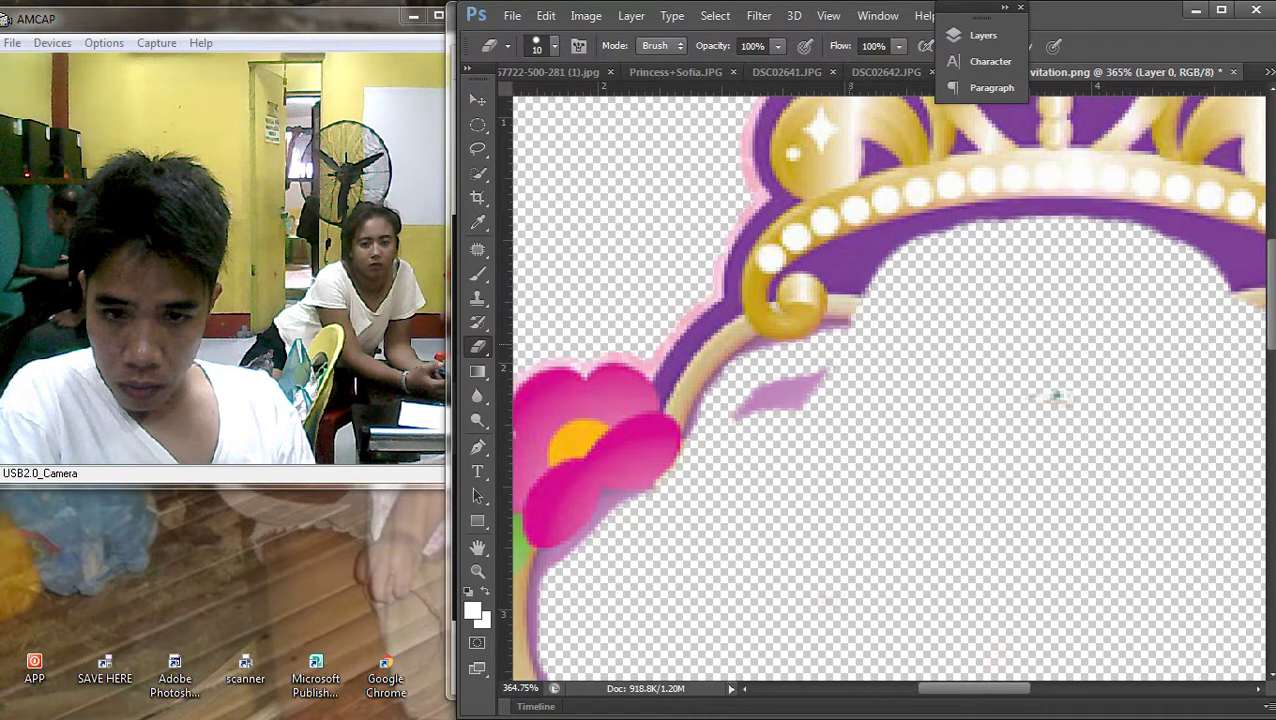
{"action": "left_click_drag", "start_coordinate": [1055, 397], "coordinate": [993, 525]}
{"action": "mouse_move", "coordinate": [775, 445]}
{"action": "left_mouse_down"}
{"action": "mouse_move", "coordinate": [860, 368]}
{"action": "mouse_move", "coordinate": [970, 339]}
{"action": "mouse_move", "coordinate": [1070, 347]}
{"action": "mouse_move", "coordinate": [1145, 375]}
{"action": "mouse_move", "coordinate": [1198, 434]}
{"action": "left_mouse_up"}
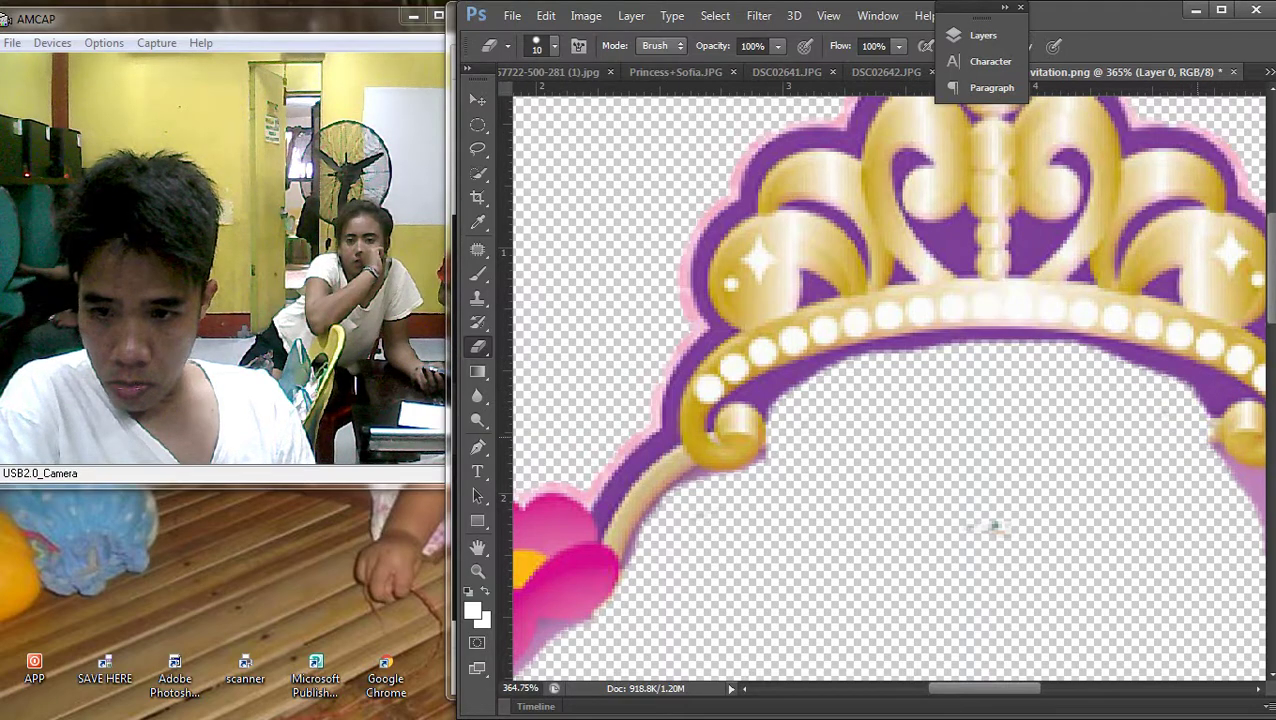
{"action": "left_click_drag", "start_coordinate": [993, 527], "coordinate": [592, 490]}
{"action": "mouse_move", "coordinate": [838, 448]}
{"action": "left_mouse_down"}
{"action": "mouse_move", "coordinate": [892, 475]}
{"action": "mouse_move", "coordinate": [878, 512]}
{"action": "mouse_move", "coordinate": [902, 538]}
{"action": "left_mouse_up"}
Erase the pale pink blob and small pink bits beside the swirl, undoing a slip
{"action": "scroll", "coordinate": [591, 490], "scroll_direction": "down", "scroll_amount": 5}
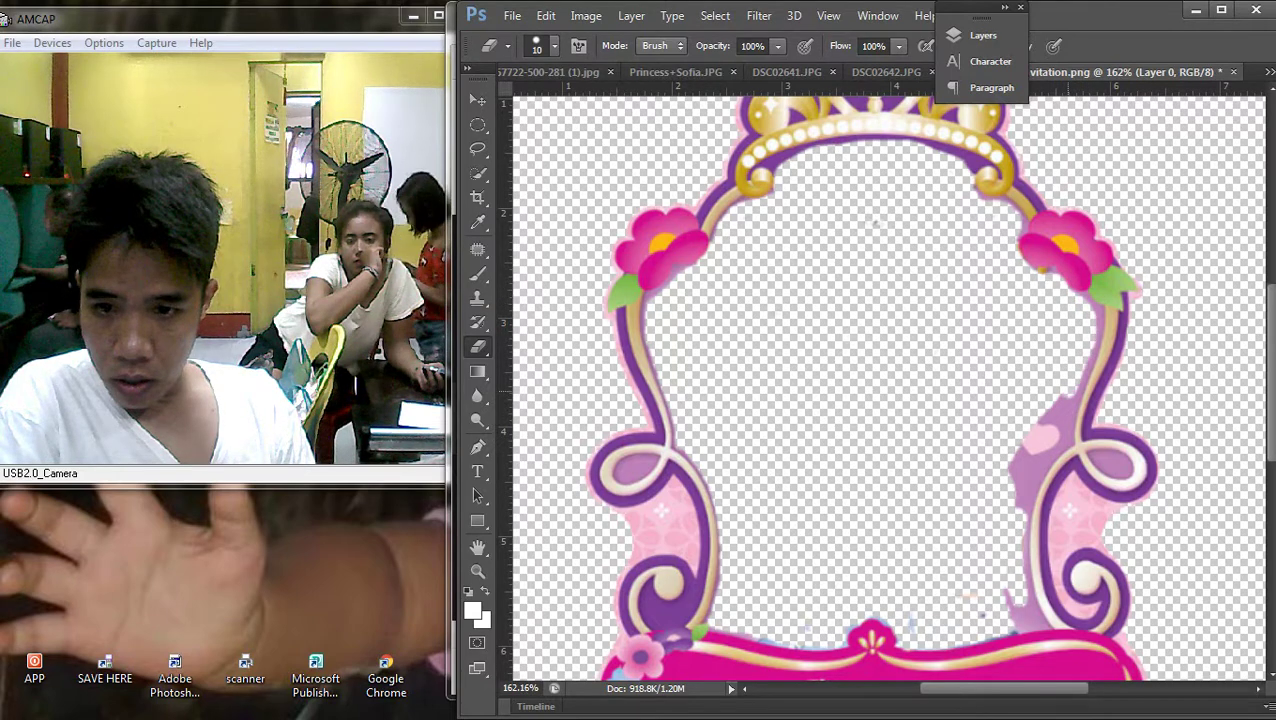
{"action": "left_click_drag", "start_coordinate": [1034, 414], "coordinate": [1052, 438]}
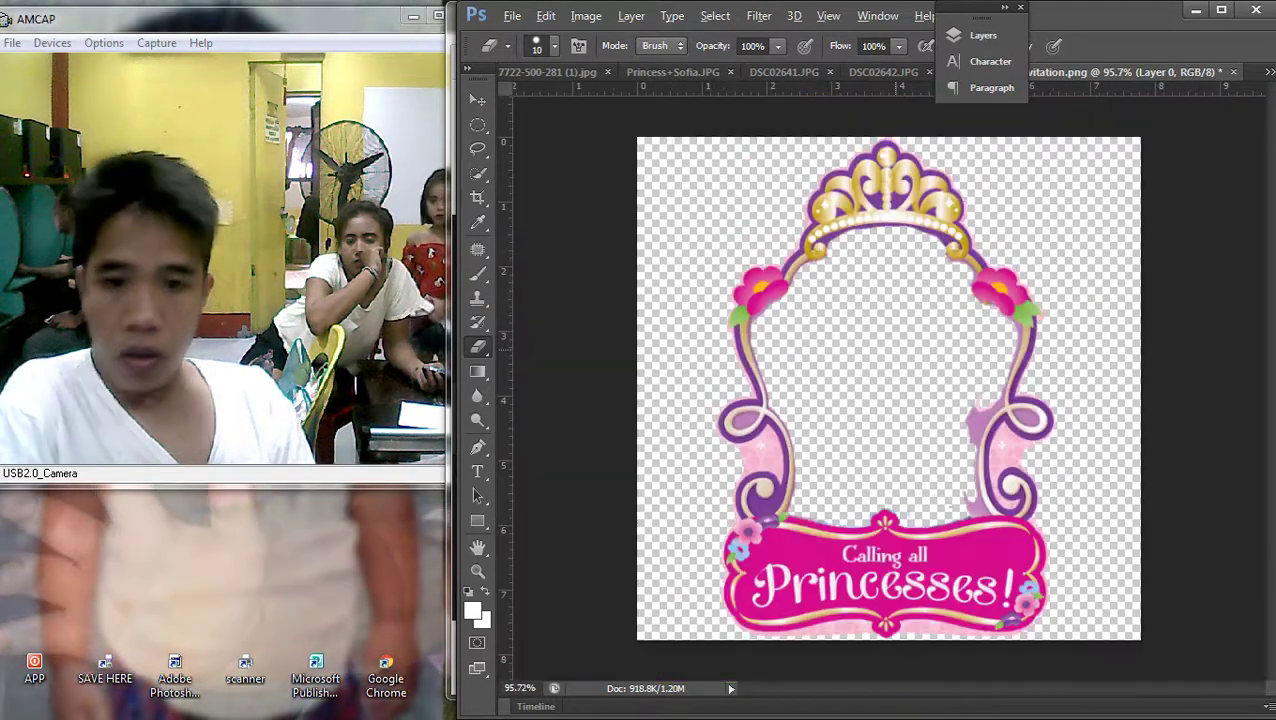
{"action": "scroll", "coordinate": [1079, 384], "scroll_direction": "down", "scroll_amount": 3}
{"action": "scroll", "coordinate": [1079, 384], "scroll_direction": "up", "scroll_amount": 3}
{"action": "scroll", "coordinate": [1079, 384], "scroll_direction": "down", "scroll_amount": 2}
{"action": "scroll", "coordinate": [1079, 384], "scroll_direction": "up", "scroll_amount": 1}
{"action": "scroll", "coordinate": [880, 385], "scroll_direction": "up", "scroll_amount": 1}
{"action": "mouse_move", "coordinate": [840, 170]}
{"action": "left_mouse_down"}
{"action": "mouse_move", "coordinate": [850, 250]}
{"action": "mouse_move", "coordinate": [895, 205]}
{"action": "mouse_move", "coordinate": [840, 330]}
{"action": "mouse_move", "coordinate": [830, 212]}
{"action": "mouse_move", "coordinate": [865, 288]}
{"action": "left_mouse_up"}
{"action": "key", "text": "ctrl+z"}
{"action": "scroll", "coordinate": [880, 385], "scroll_direction": "left", "scroll_amount": 1}
{"action": "mouse_move", "coordinate": [912, 215]}
{"action": "left_mouse_down"}
{"action": "mouse_move", "coordinate": [850, 290]}
{"action": "mouse_move", "coordinate": [840, 230]}
{"action": "left_mouse_up"}
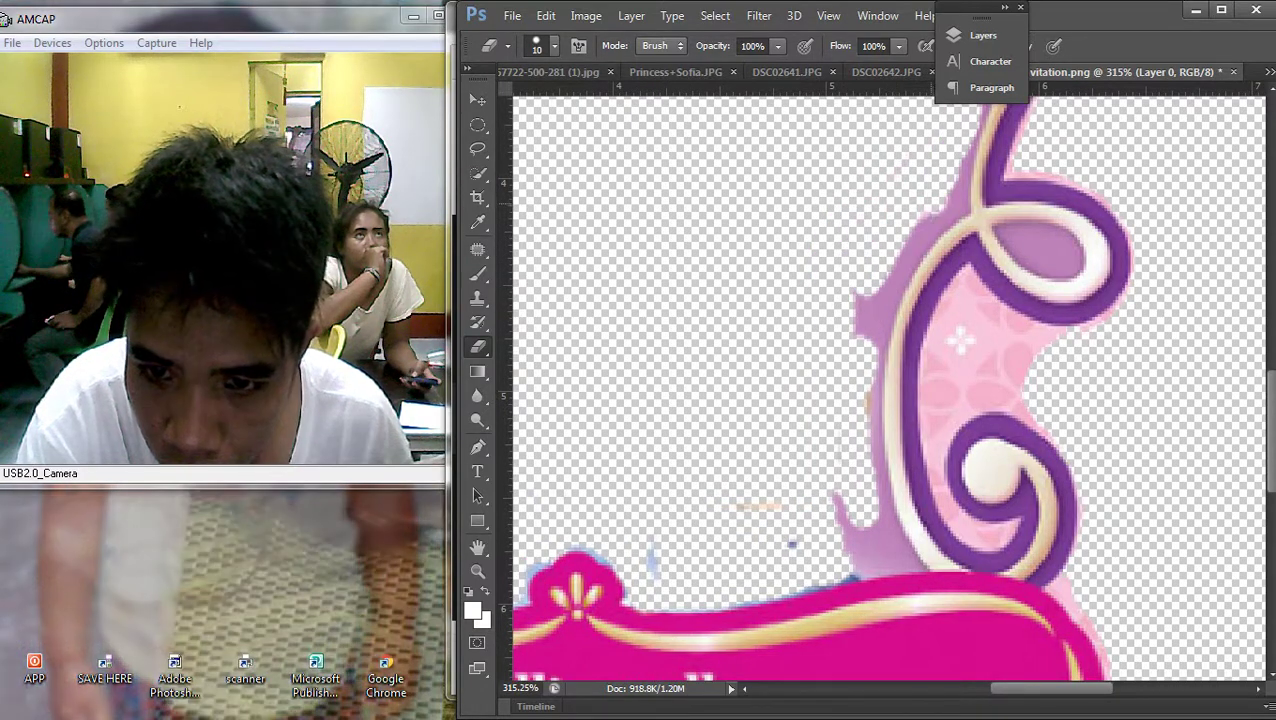
Erase pale pink along the lower purple curve, undo the bad strokes, and show the Layers list
{"action": "scroll", "coordinate": [880, 385], "scroll_direction": "up", "scroll_amount": 3}
{"action": "scroll", "coordinate": [880, 385], "scroll_direction": "right", "scroll_amount": 2}
{"action": "mouse_move", "coordinate": [845, 325]}
{"action": "left_mouse_down"}
{"action": "mouse_move", "coordinate": [805, 385]}
{"action": "mouse_move", "coordinate": [806, 440]}
{"action": "left_mouse_up"}
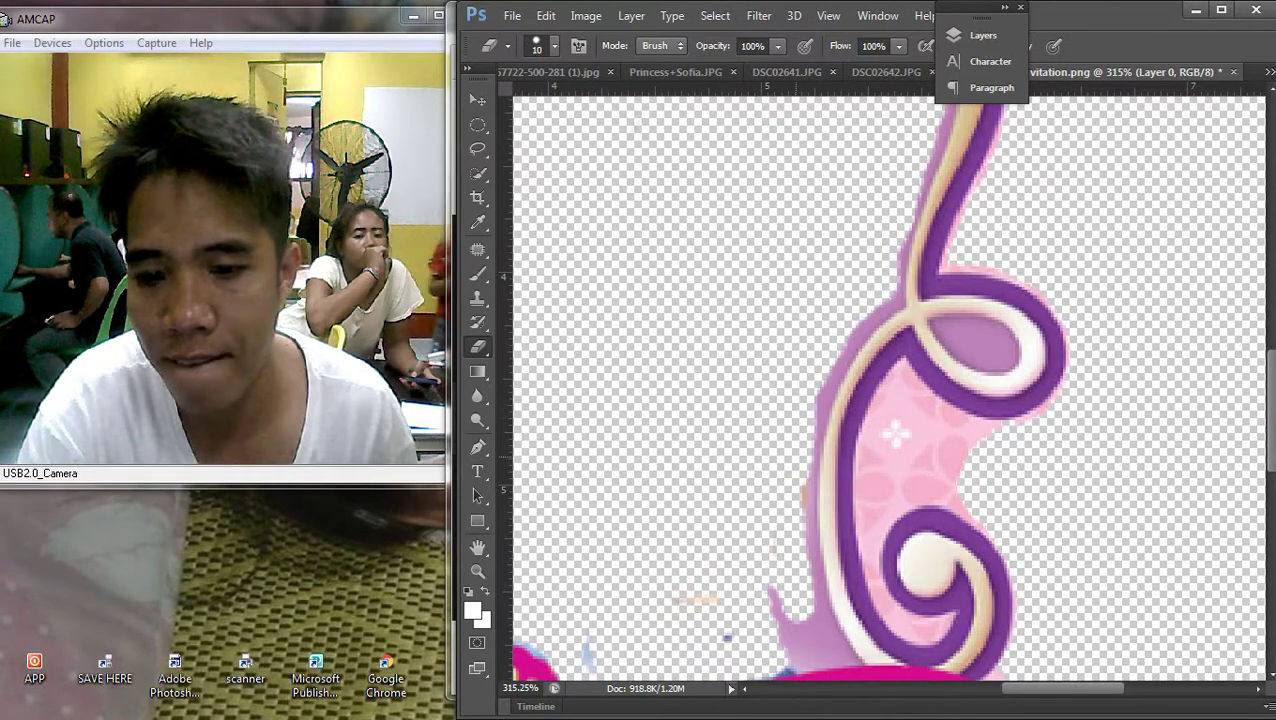
{"action": "scroll", "coordinate": [820, 162], "scroll_direction": "down", "scroll_amount": 3}
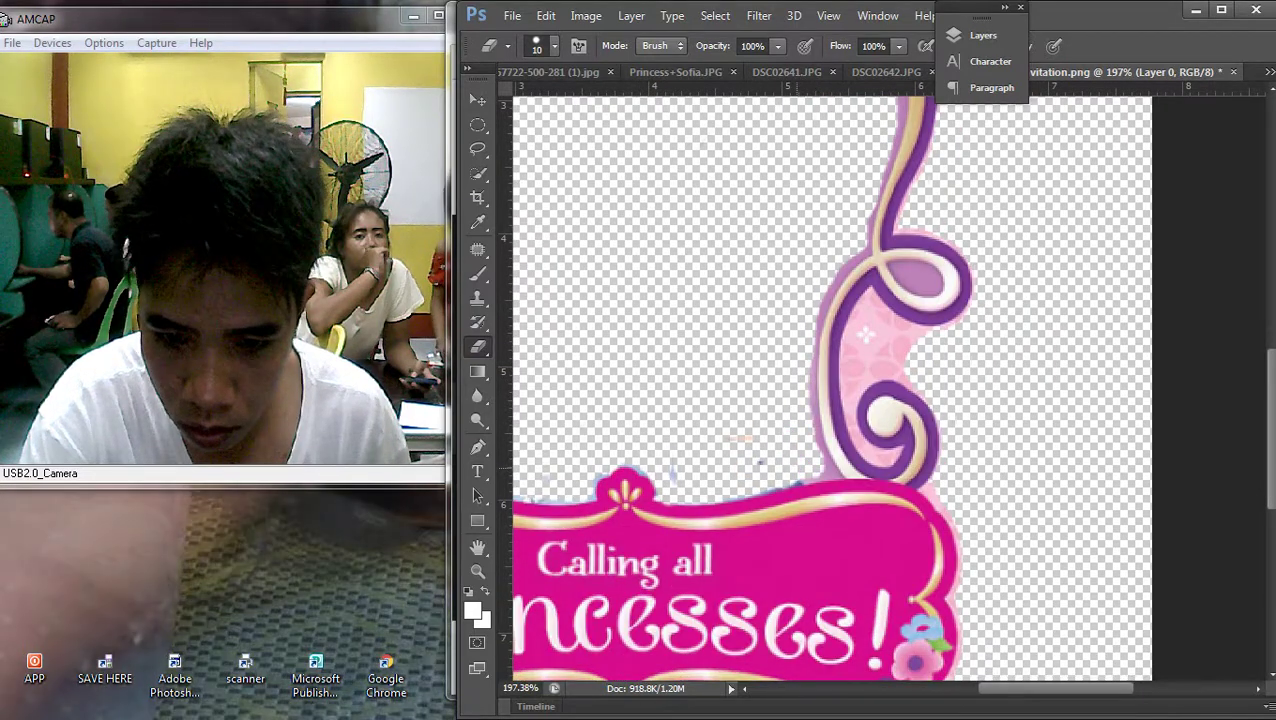
{"action": "key", "text": "ctrl+z"}
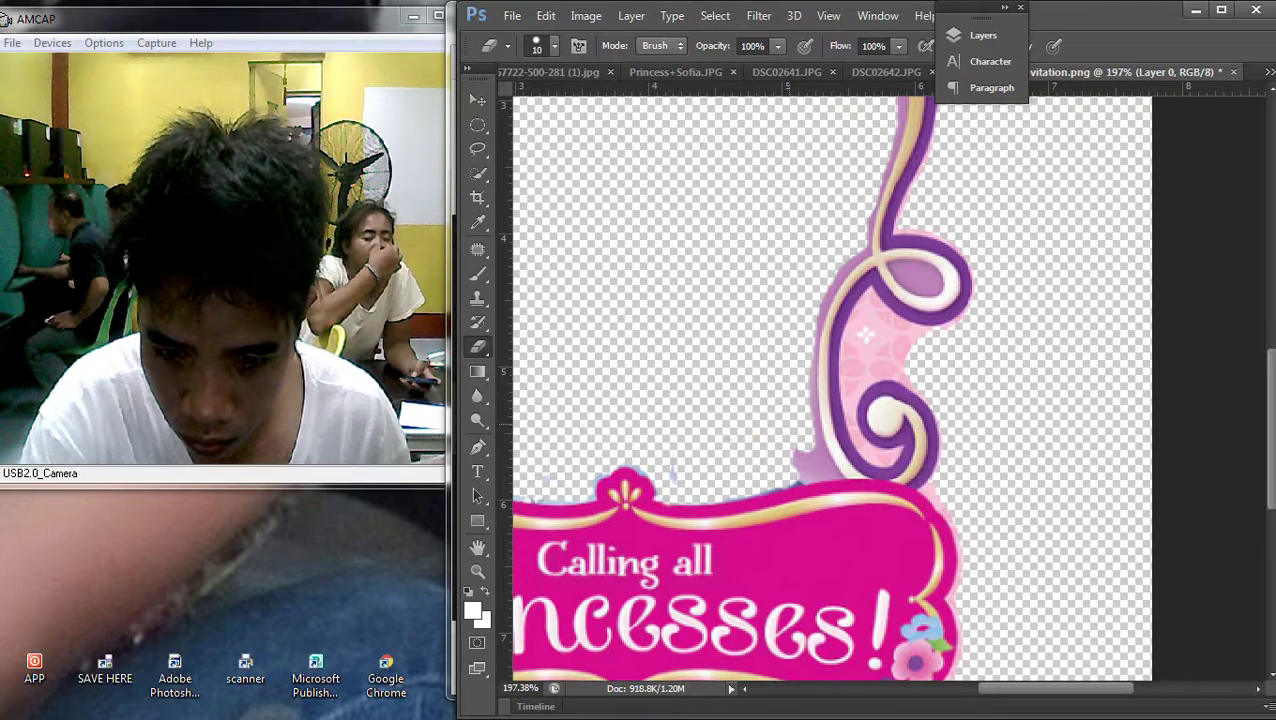
{"action": "scroll", "coordinate": [864, 336], "scroll_direction": "down", "scroll_amount": 4}
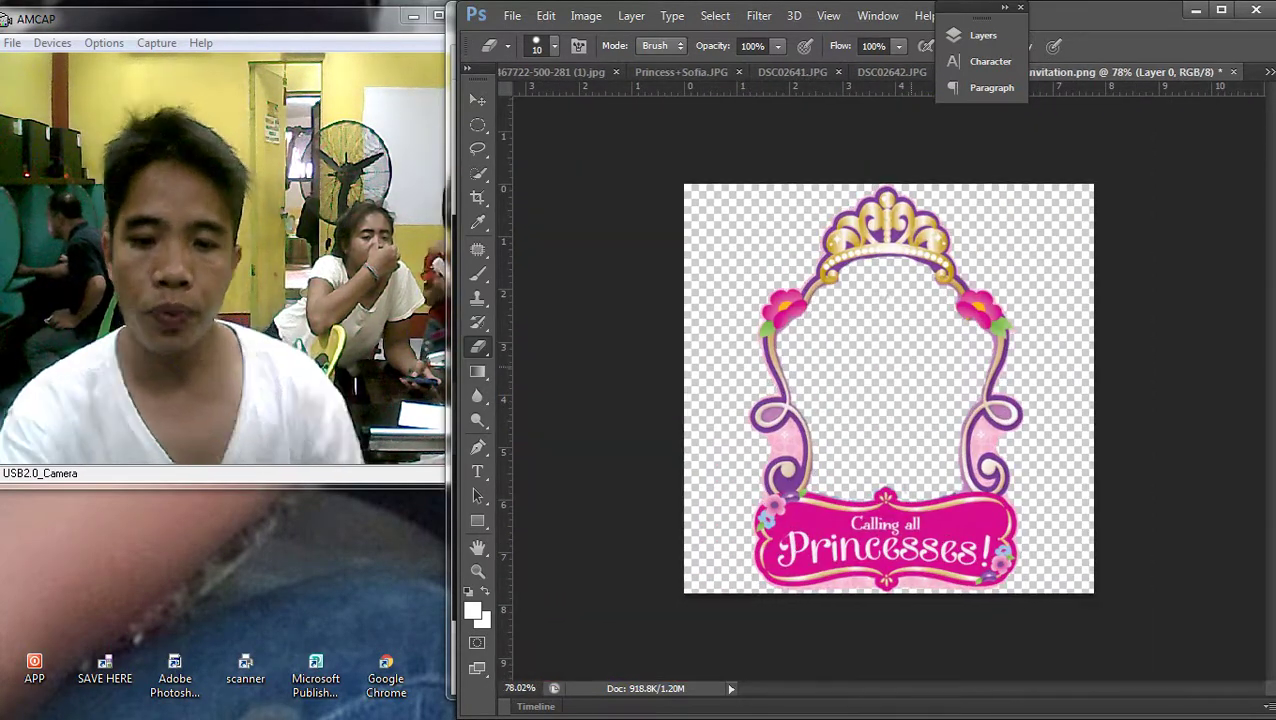
{"action": "left_click", "coordinate": [975, 35]}
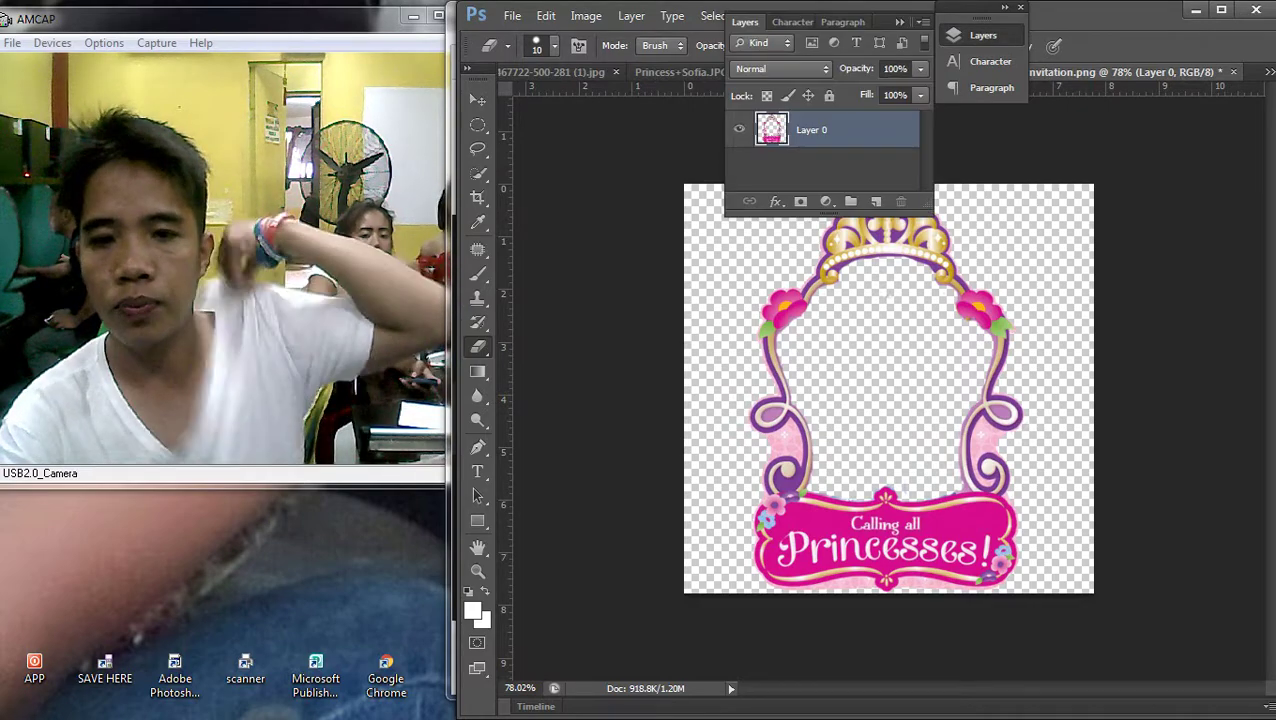
Give Layer 0 a 10 px pale-yellow Outer Glow instead of the trial black stroke
{"action": "double_click", "coordinate": [811, 130]}
{"action": "key", "text": "Right"}
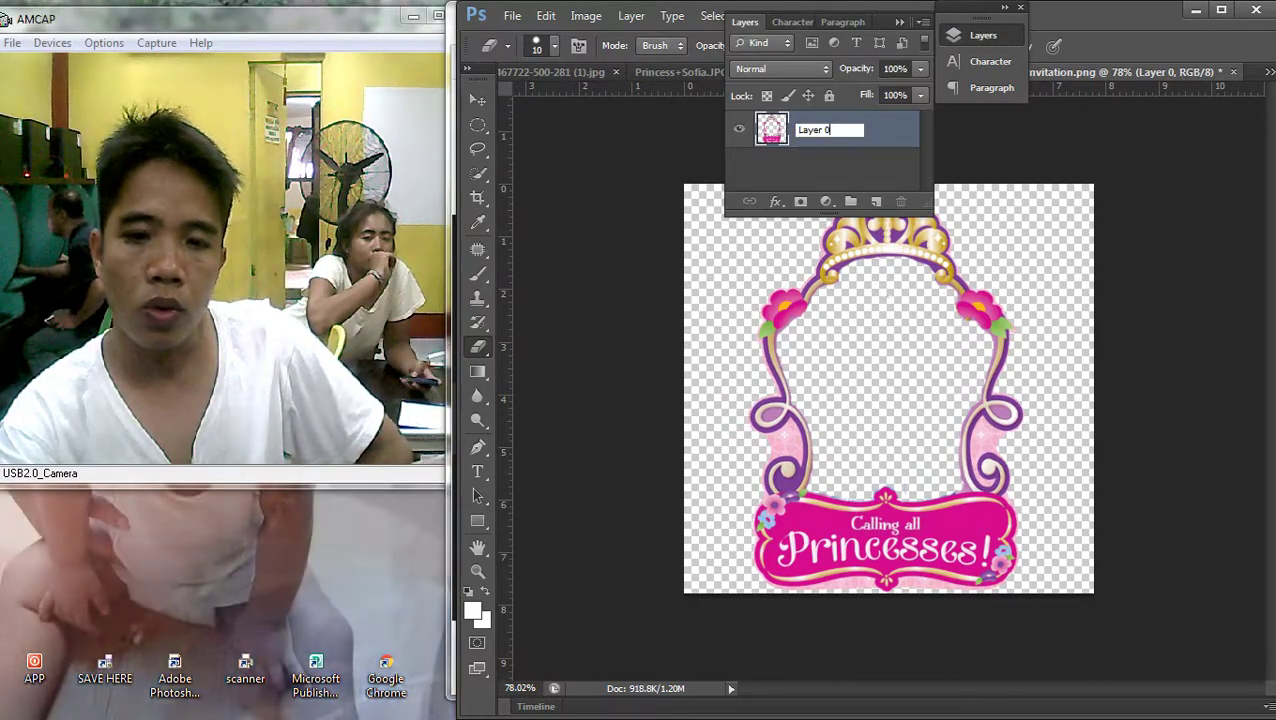
{"action": "double_click", "coordinate": [880, 130]}
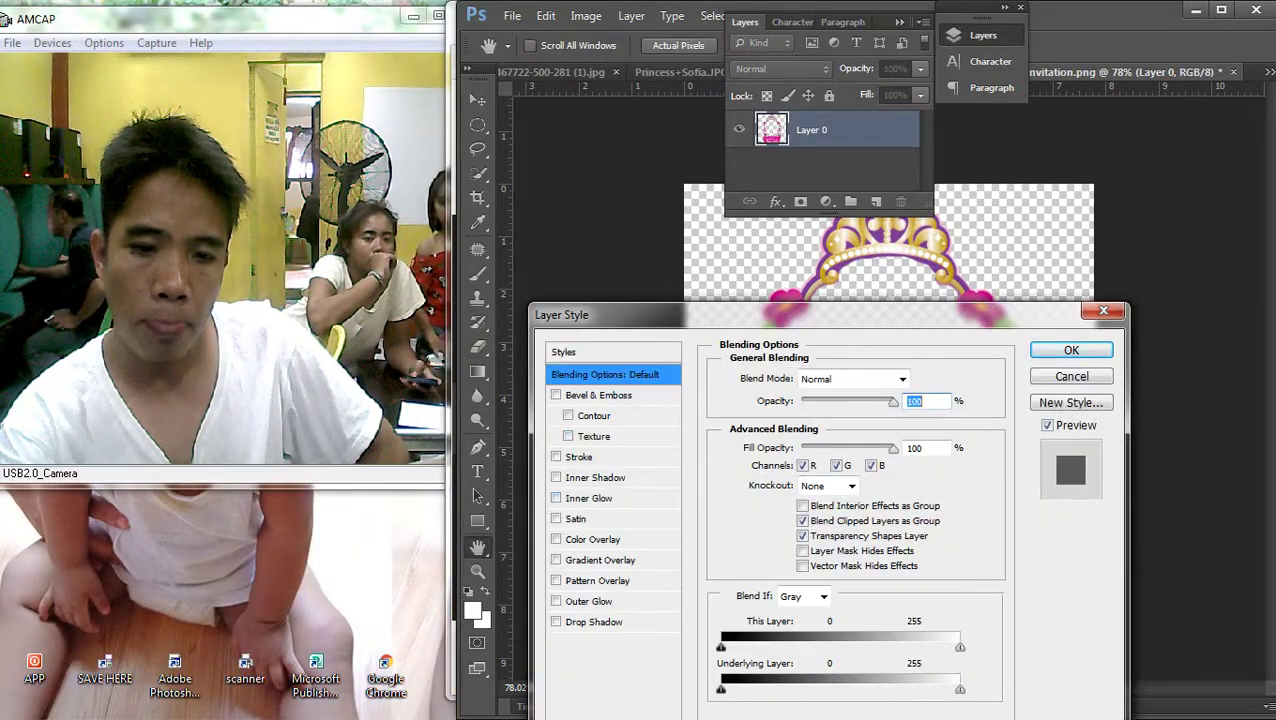
{"action": "left_click", "coordinate": [579, 456]}
{"action": "left_click_drag", "start_coordinate": [700, 314], "coordinate": [439, 294]}
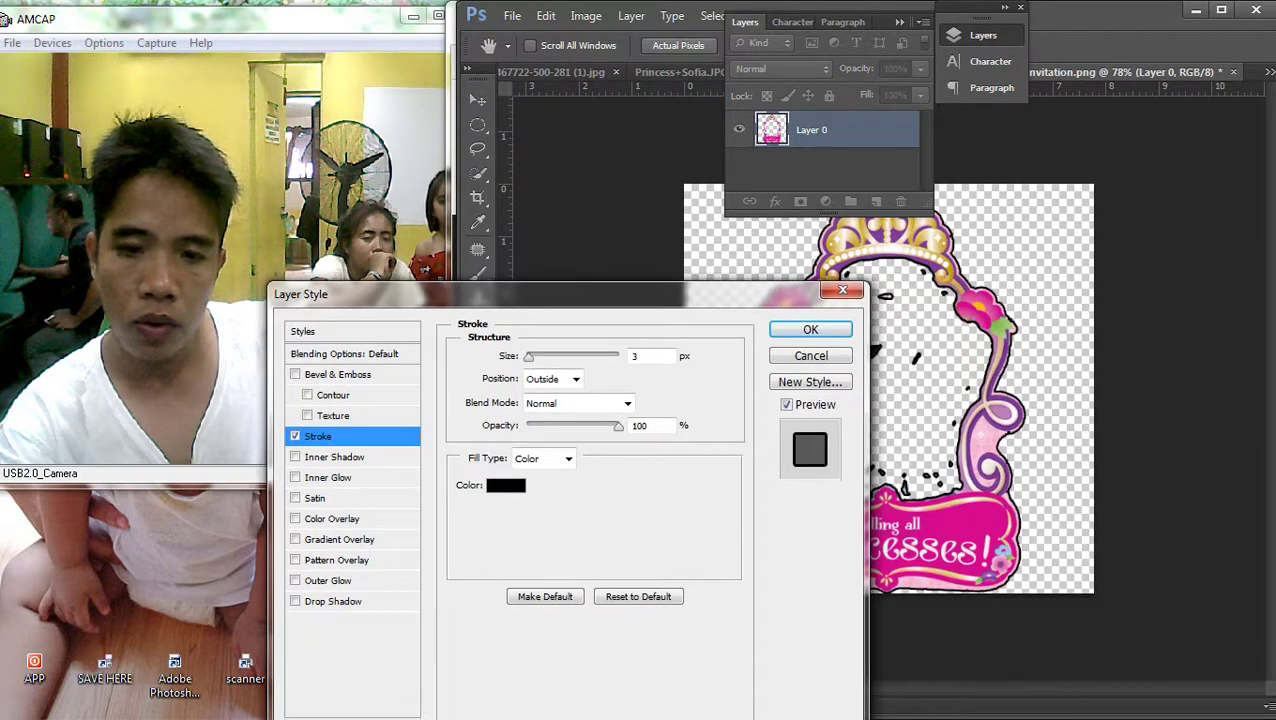
{"action": "left_click", "coordinate": [295, 436]}
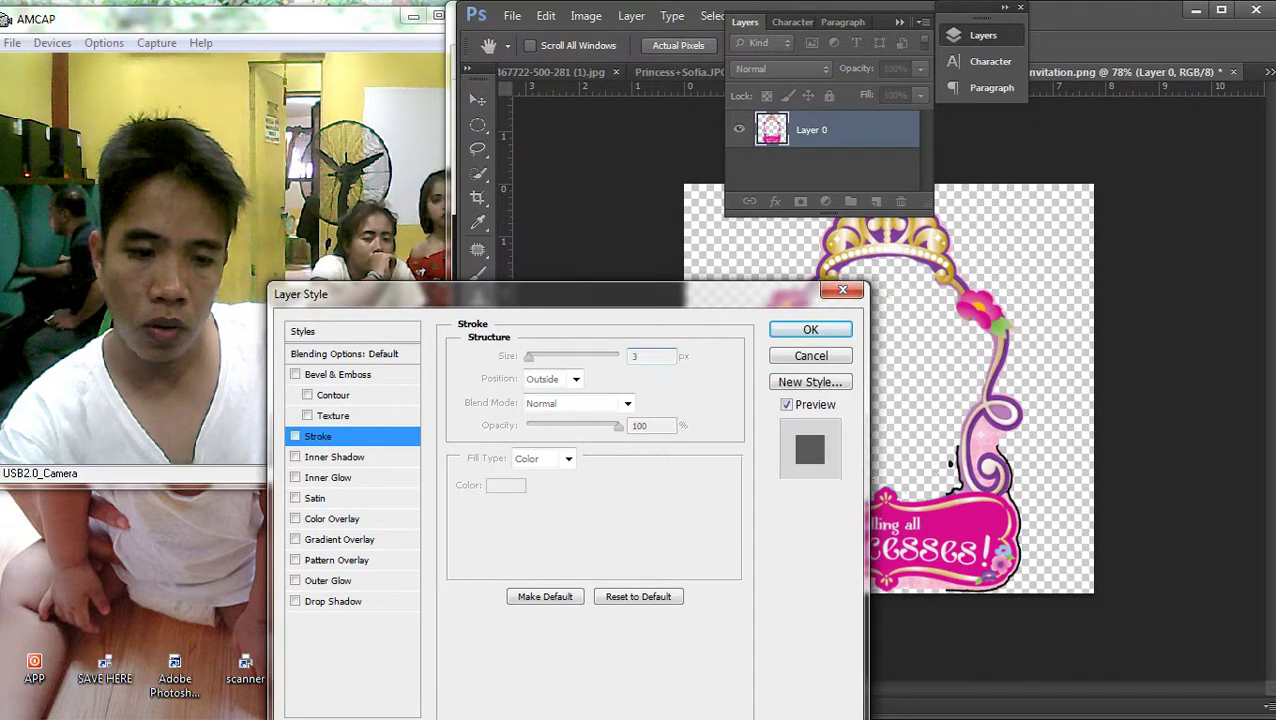
{"action": "left_click", "coordinate": [328, 580]}
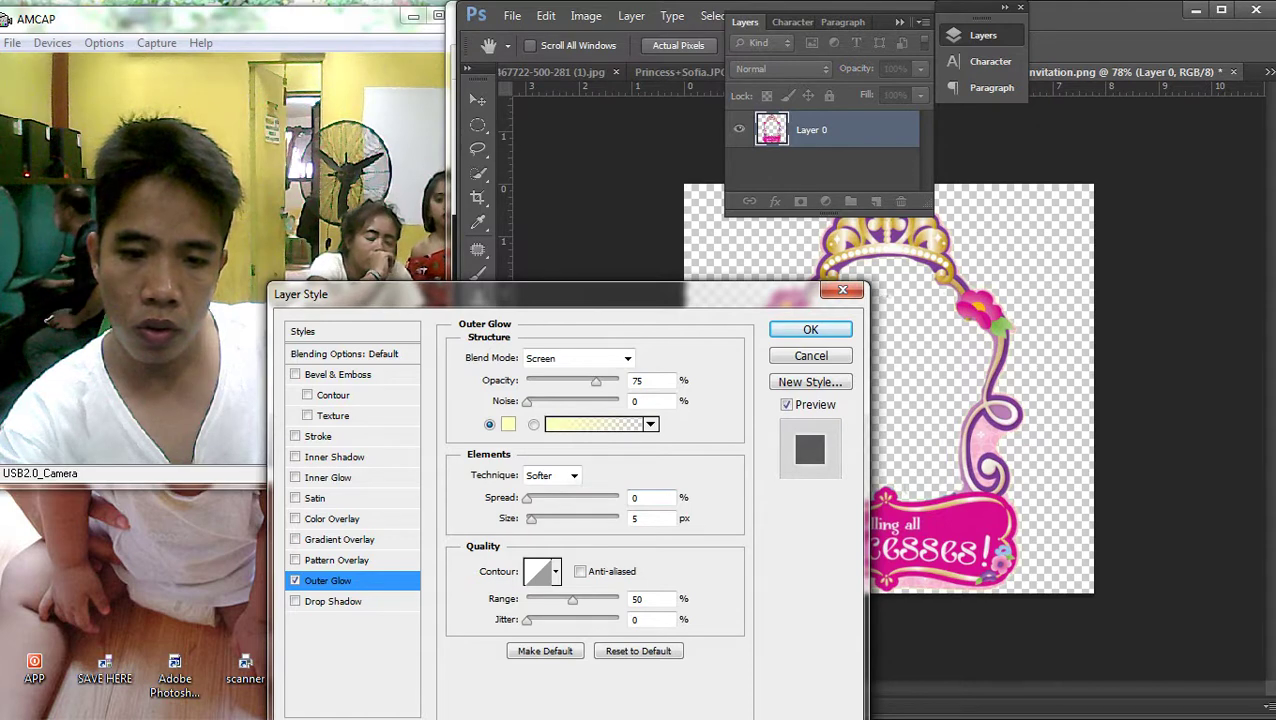
{"action": "left_click_drag", "start_coordinate": [531, 518], "coordinate": [533, 518]}
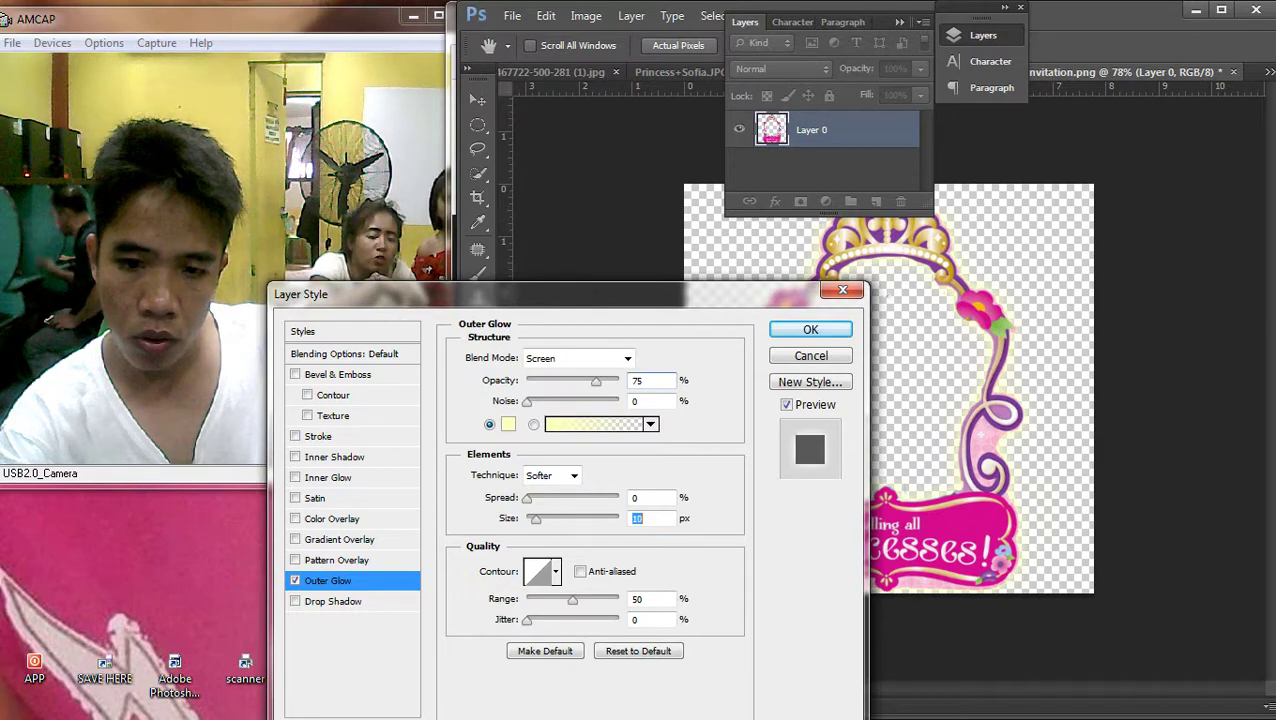
{"action": "key", "text": "Return"}
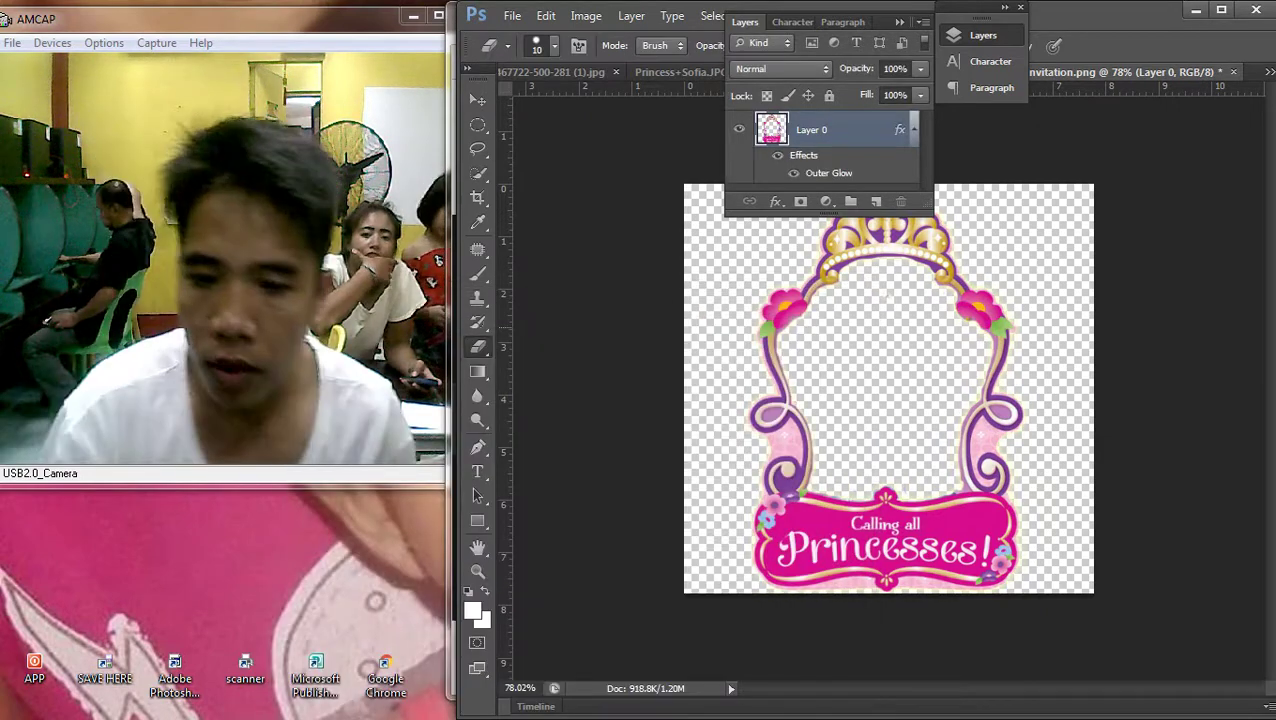
Zoom into the crown frame's purple scroll outline and erase the stray patch there
{"action": "key", "text": "ctrl+minus"}
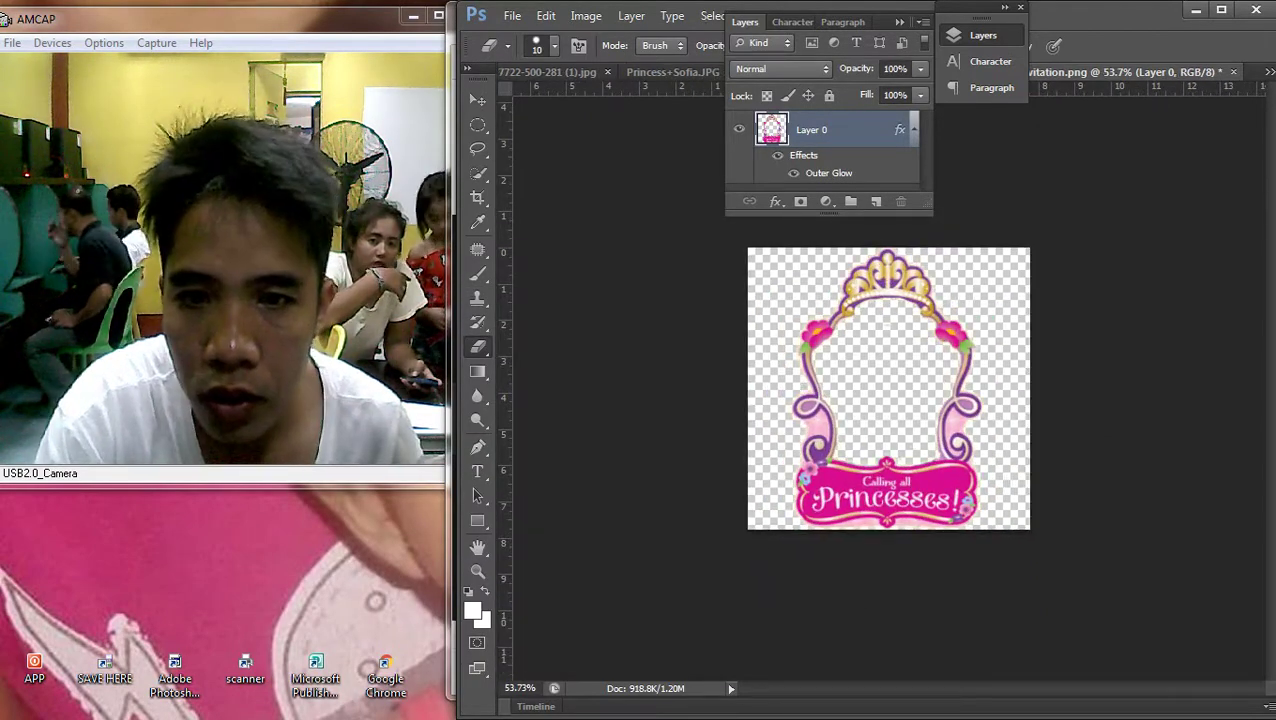
{"action": "key", "text": "alt+t"}
{"action": "key", "text": "Escape"}
{"action": "key", "text": "ctrl+plus"}
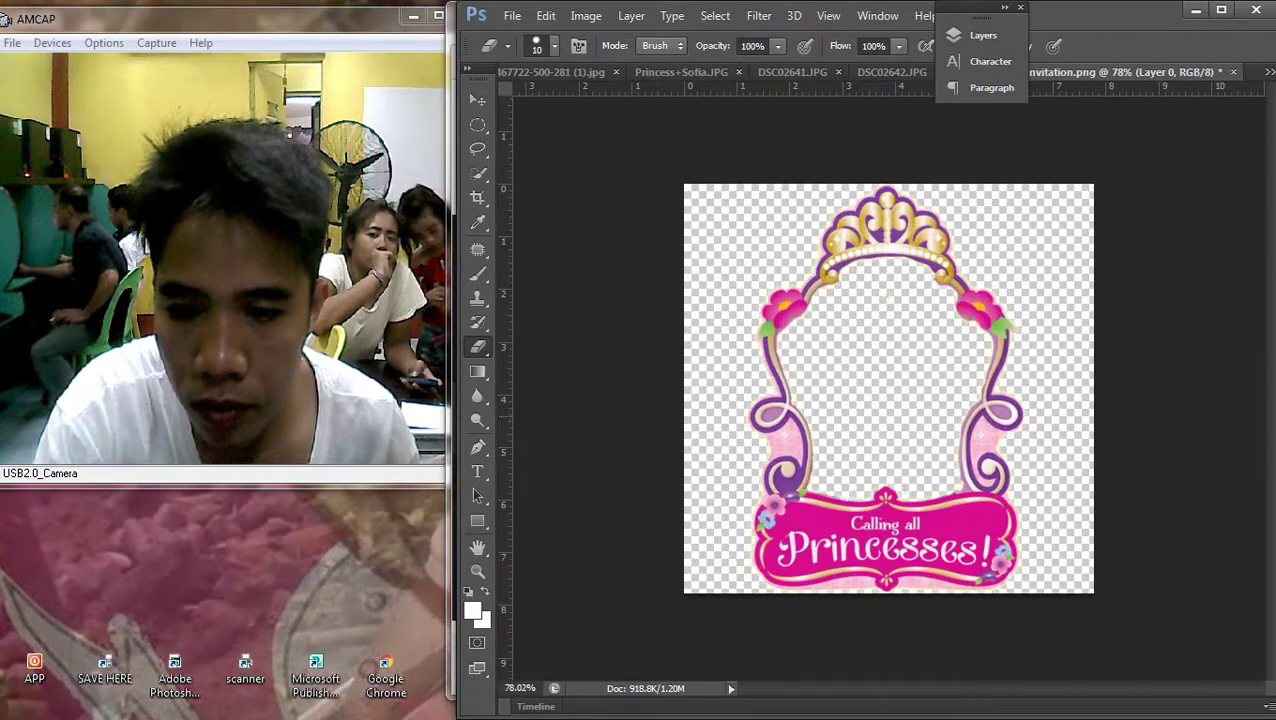
{"action": "scroll", "coordinate": [959, 484], "scroll_direction": "up", "scroll_amount": 7}
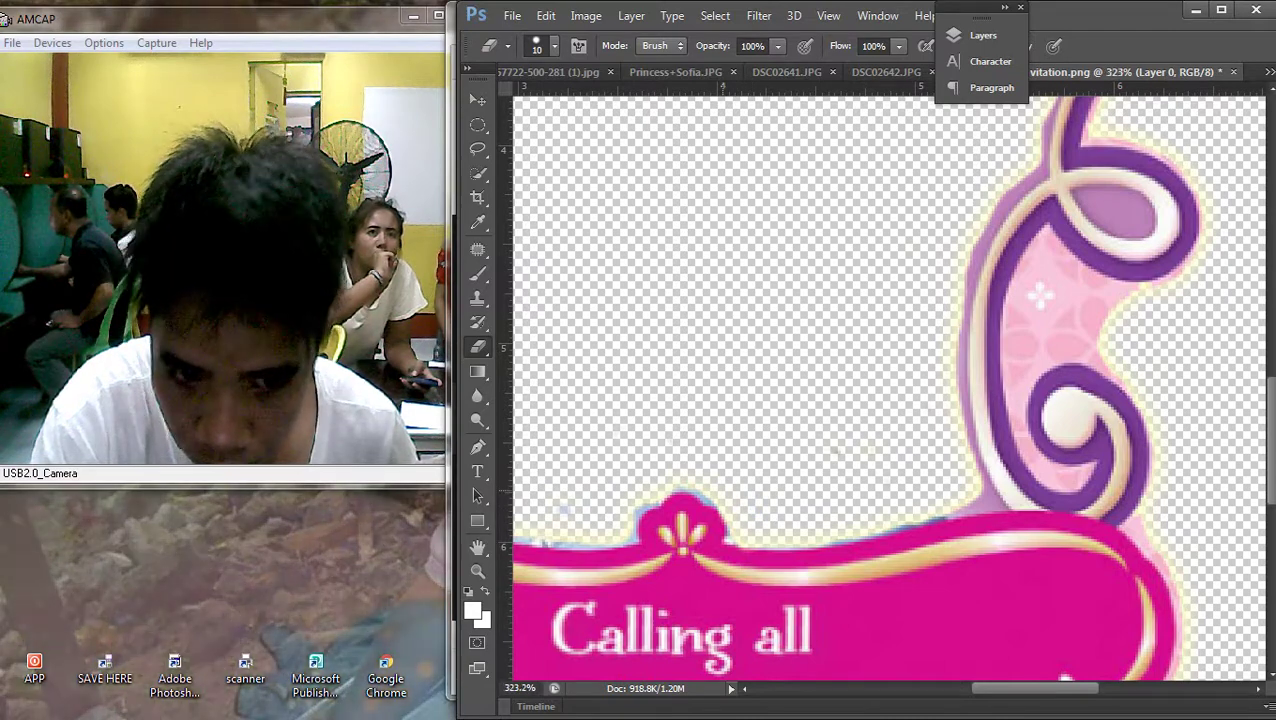
{"action": "scroll", "coordinate": [706, 476], "scroll_direction": "up", "scroll_amount": 2}
{"action": "scroll", "coordinate": [711, 482], "scroll_direction": "left", "scroll_amount": 3}
{"action": "scroll", "coordinate": [711, 482], "scroll_direction": "down", "scroll_amount": 1}
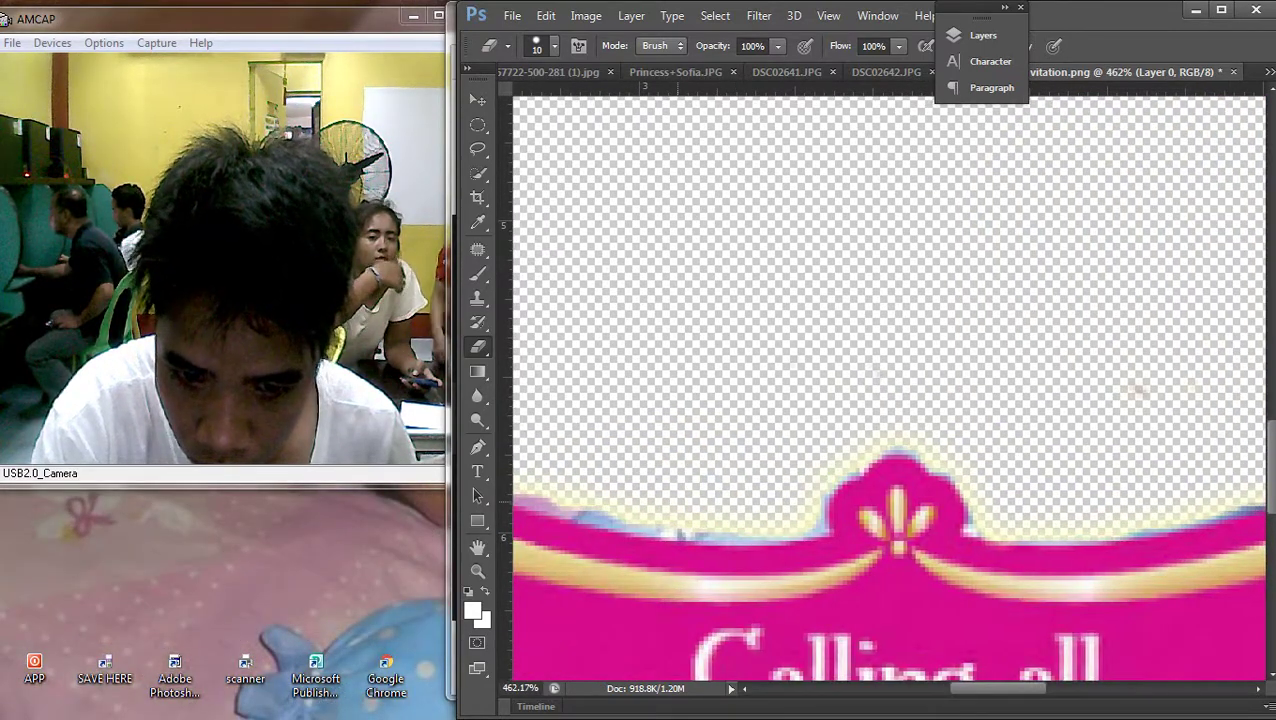
{"action": "scroll", "coordinate": [888, 388], "scroll_direction": "left", "scroll_amount": 2}
{"action": "scroll", "coordinate": [888, 388], "scroll_direction": "down", "scroll_amount": 1}
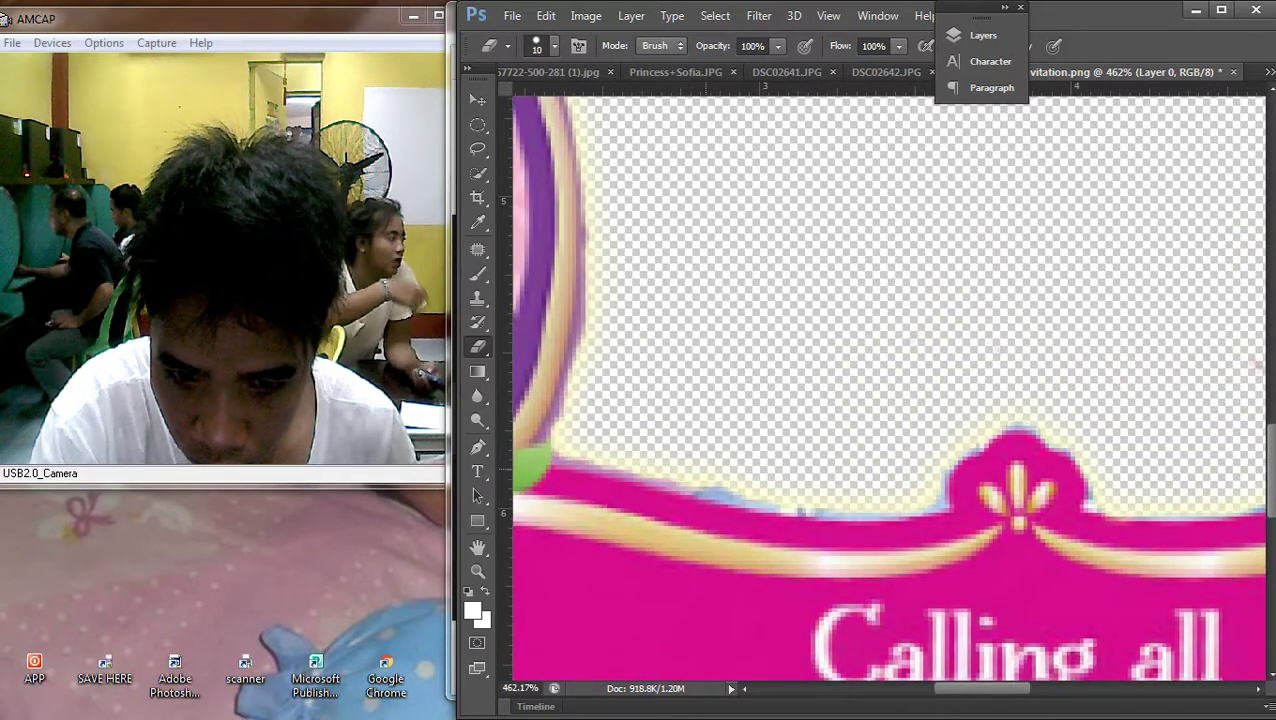
{"action": "scroll", "coordinate": [800, 364], "scroll_direction": "down", "scroll_amount": 6}
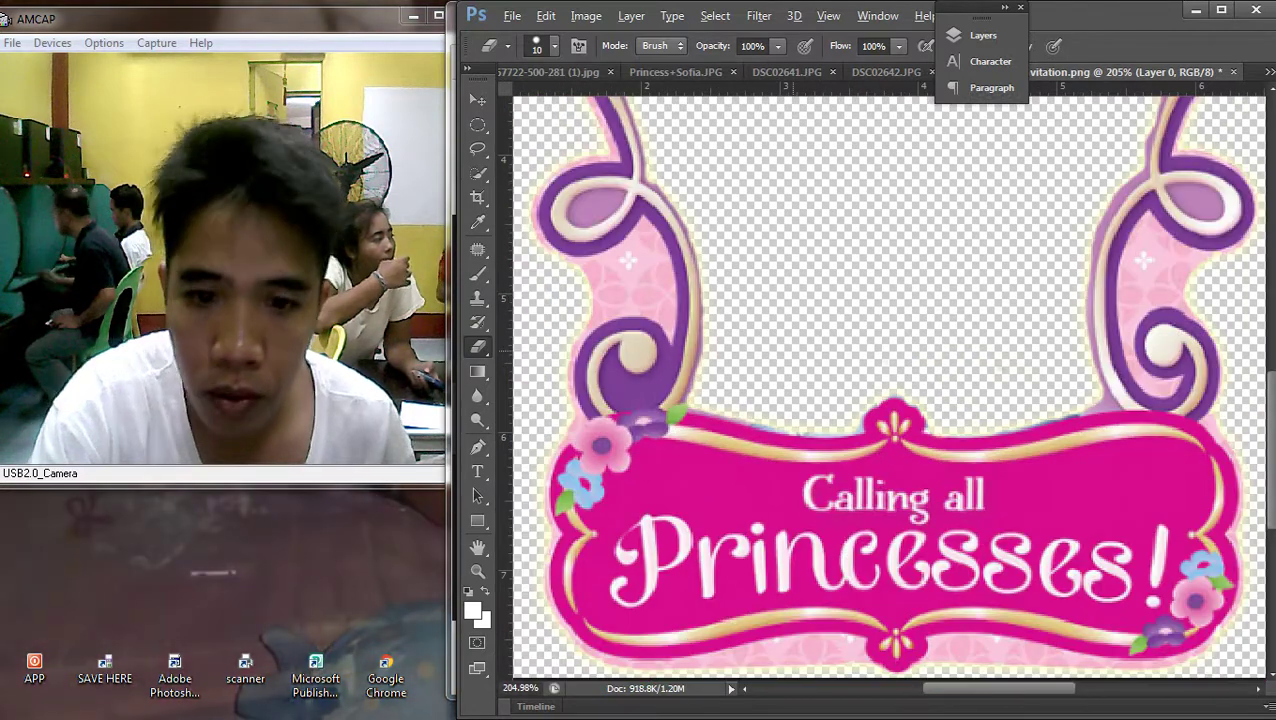
{"action": "scroll", "coordinate": [1004, 215], "scroll_direction": "up", "scroll_amount": 5}
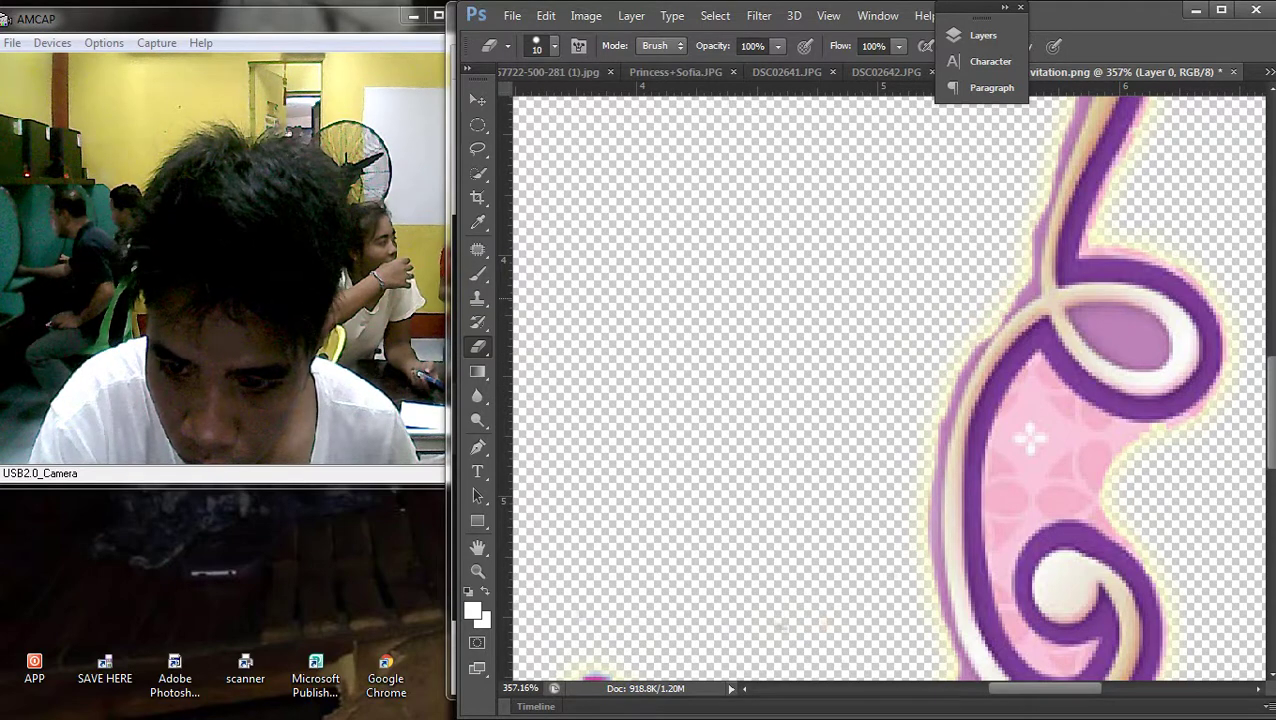
{"action": "left_click_drag", "start_coordinate": [955, 340], "coordinate": [950, 390]}
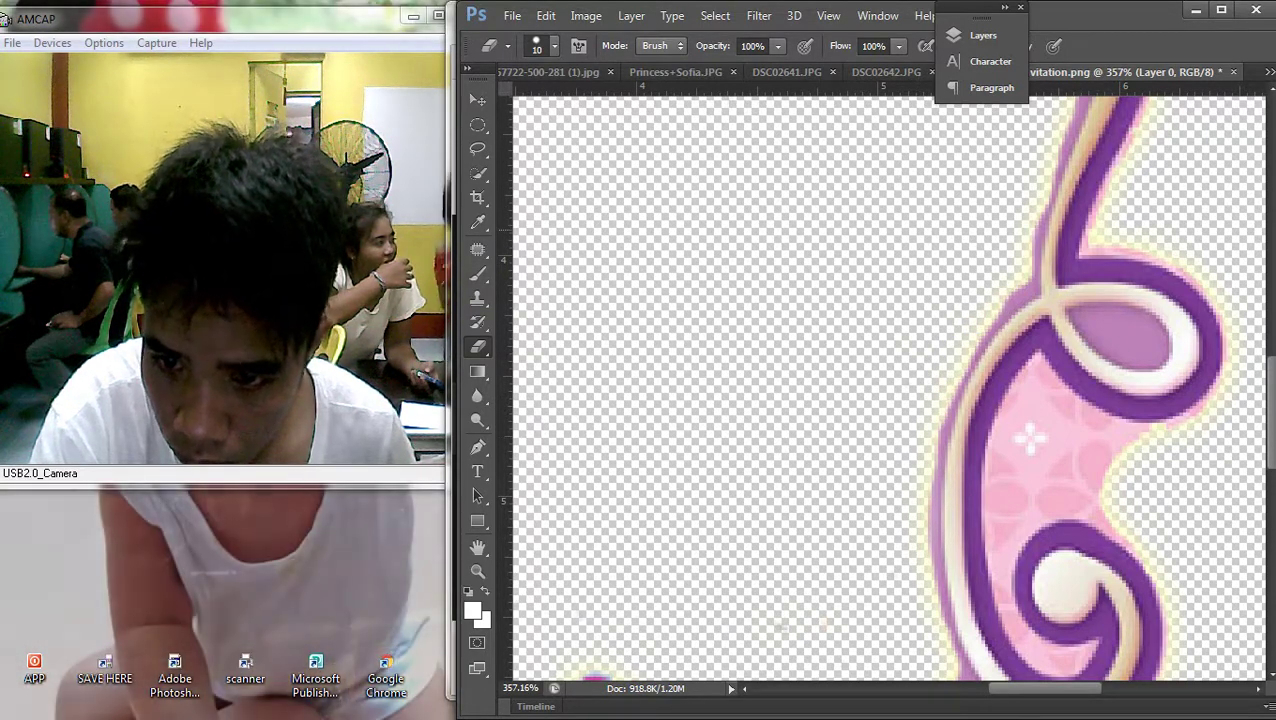
{"action": "scroll", "coordinate": [1030, 437], "scroll_direction": "down", "scroll_amount": 5}
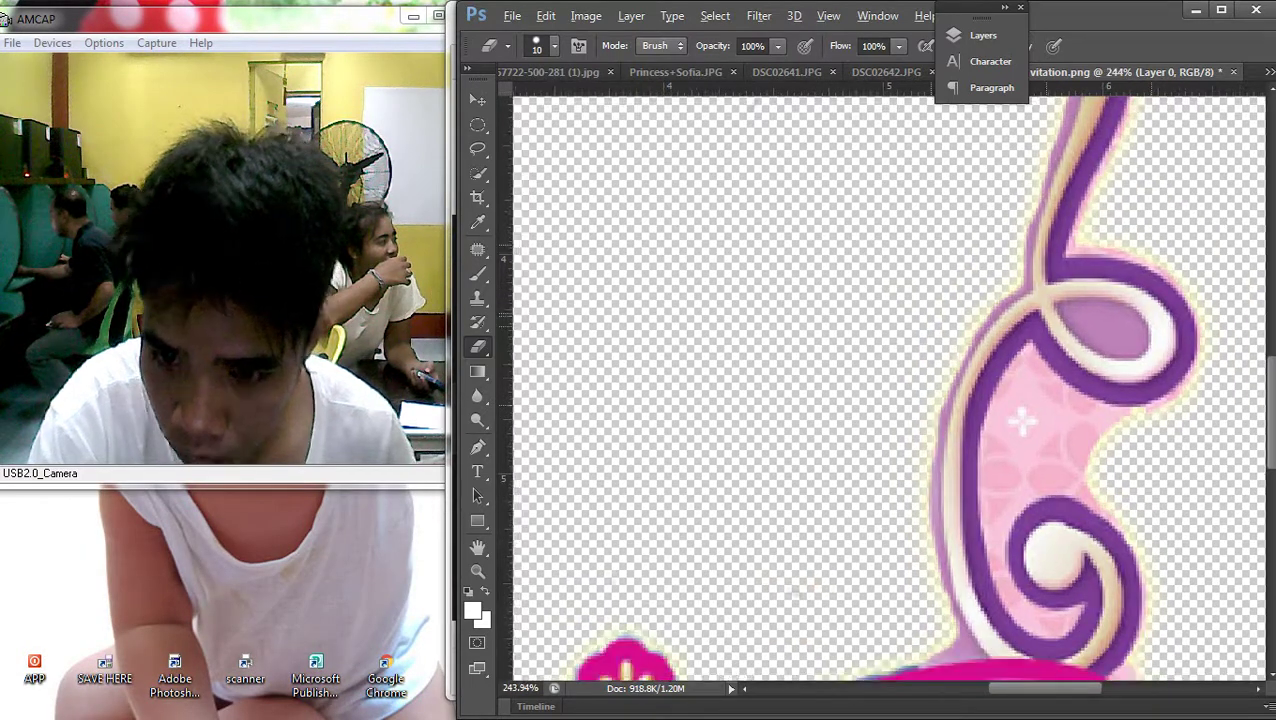
{"action": "scroll", "coordinate": [1030, 437], "scroll_direction": "up", "scroll_amount": 2}
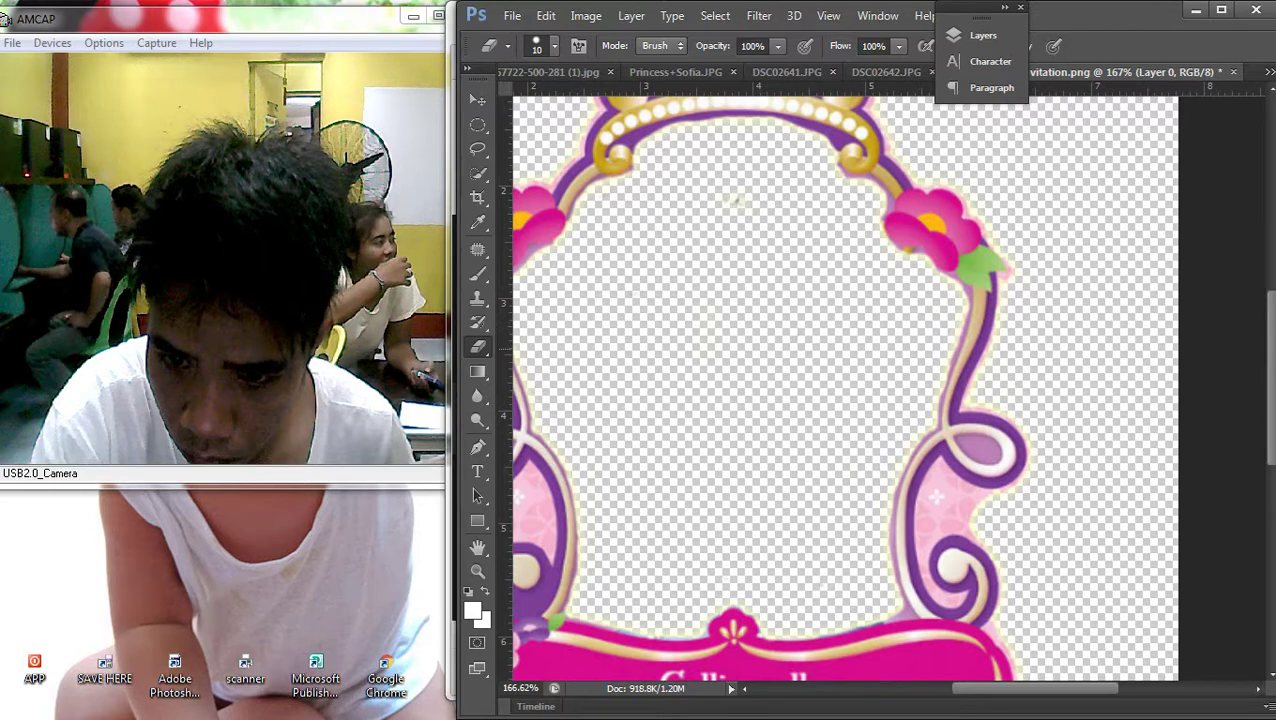
{"action": "scroll", "coordinate": [845, 390], "scroll_direction": "down", "scroll_amount": 3}
{"action": "scroll", "coordinate": [889, 388], "scroll_direction": "up", "scroll_amount": 1}
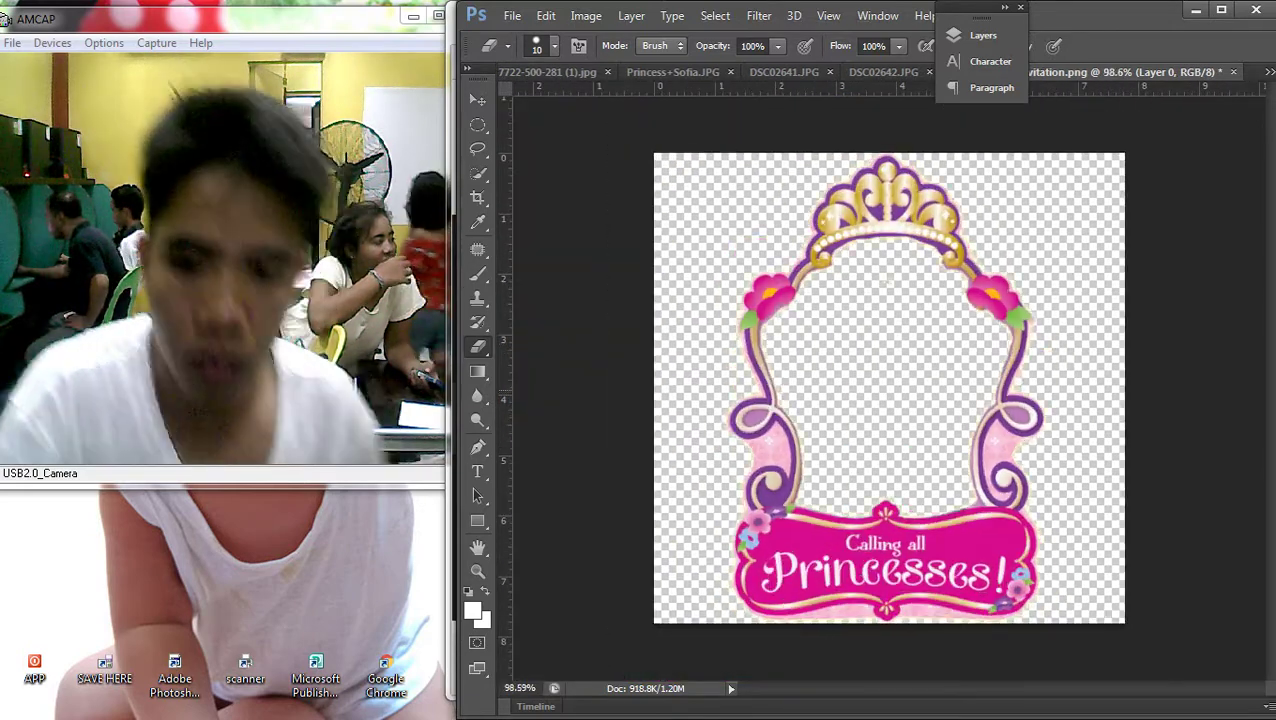
{"action": "left_click", "coordinate": [1251, 27]}
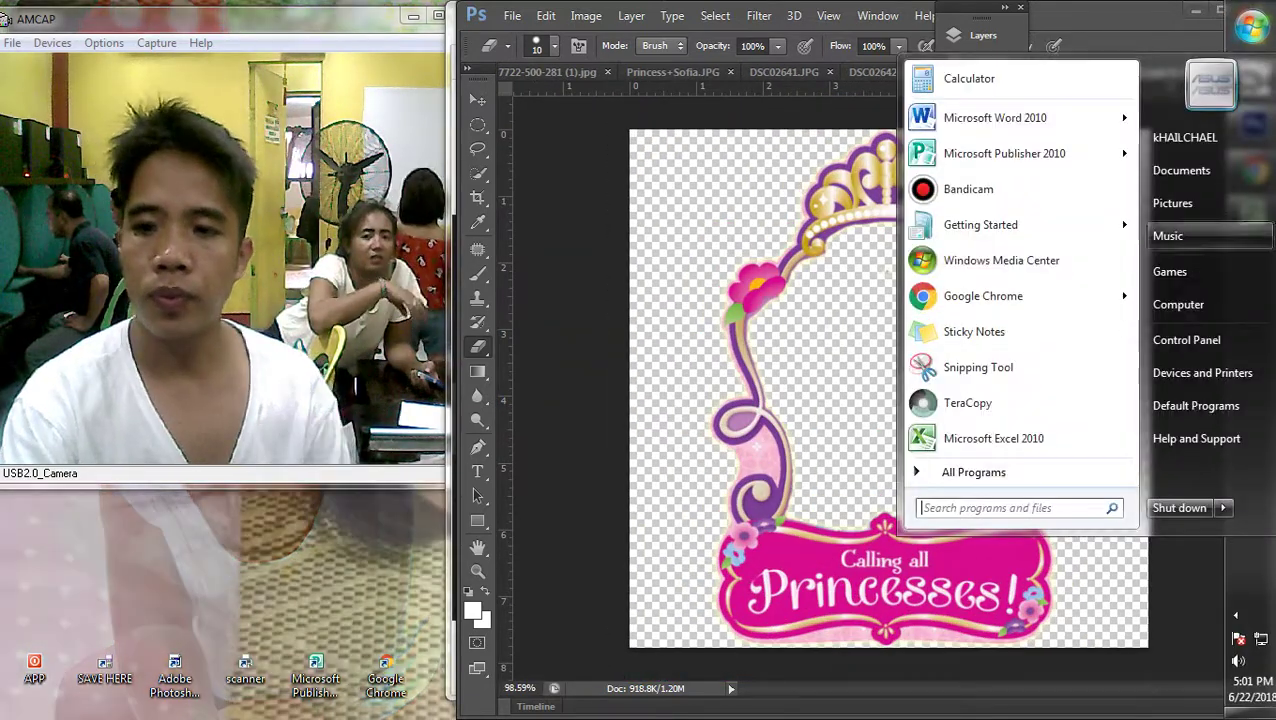
{"action": "left_click", "coordinate": [1185, 303]}
{"action": "key", "text": "super+Down"}
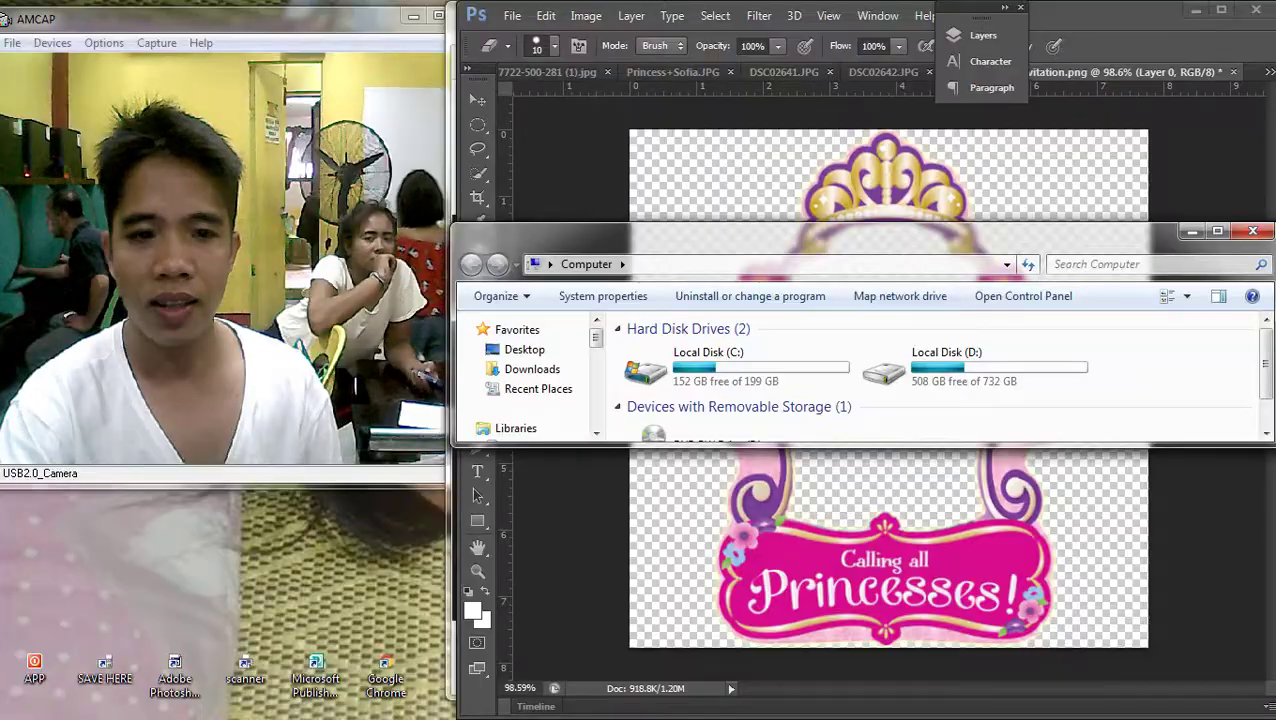
{"action": "key", "text": "super+Down"}
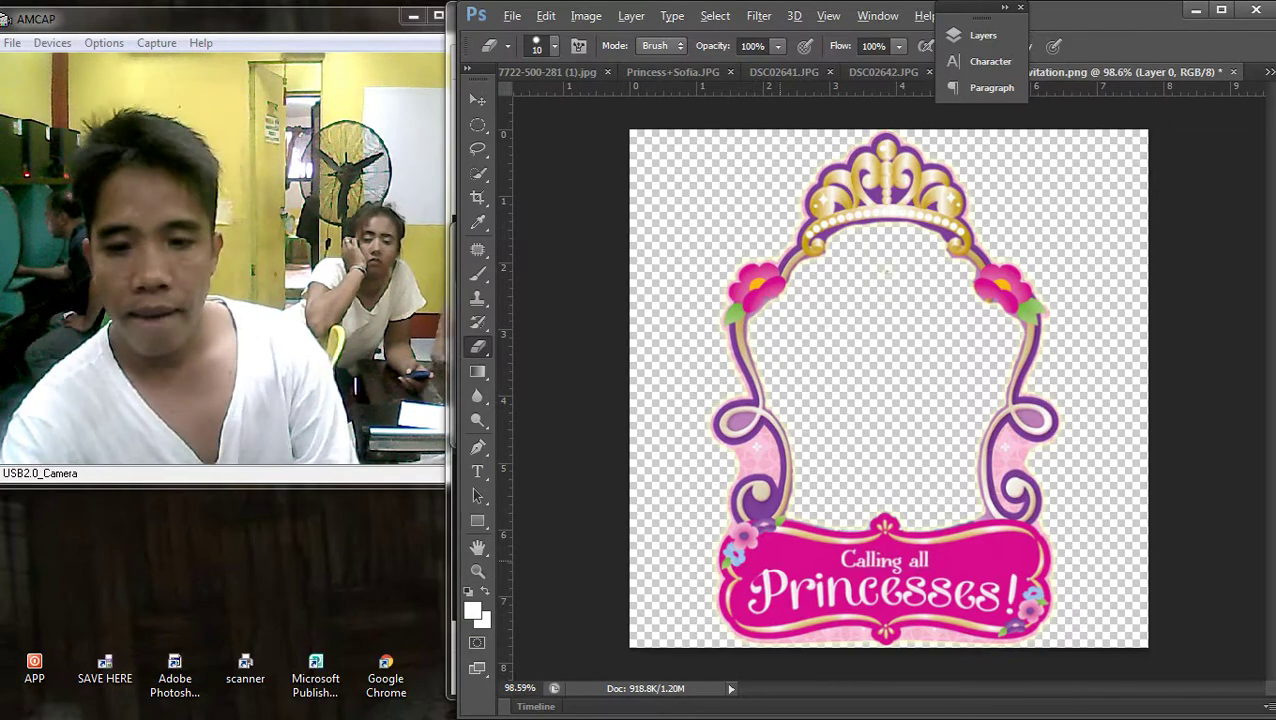
Clone banner pink with a 25 px Clone Stamp over the end letters of 'Calling'
{"action": "scroll", "coordinate": [888, 388], "scroll_direction": "down", "scroll_amount": 1}
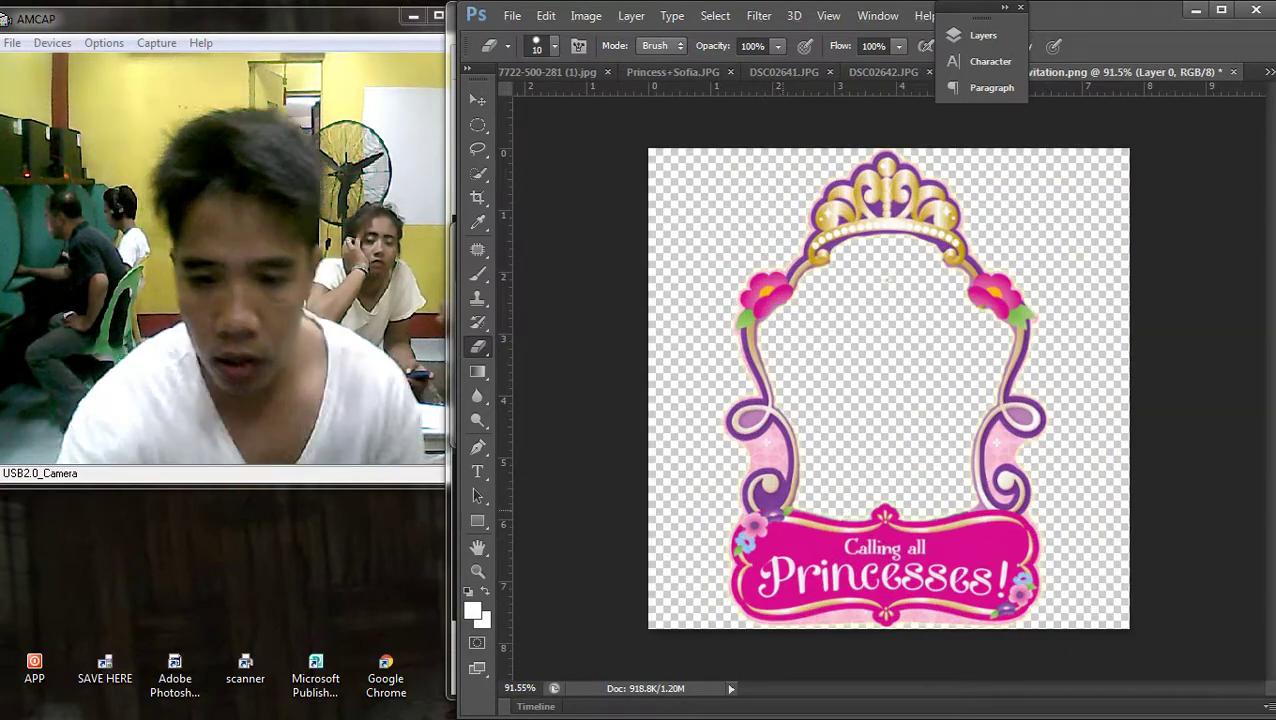
{"action": "scroll", "coordinate": [888, 388], "scroll_direction": "up", "scroll_amount": 1}
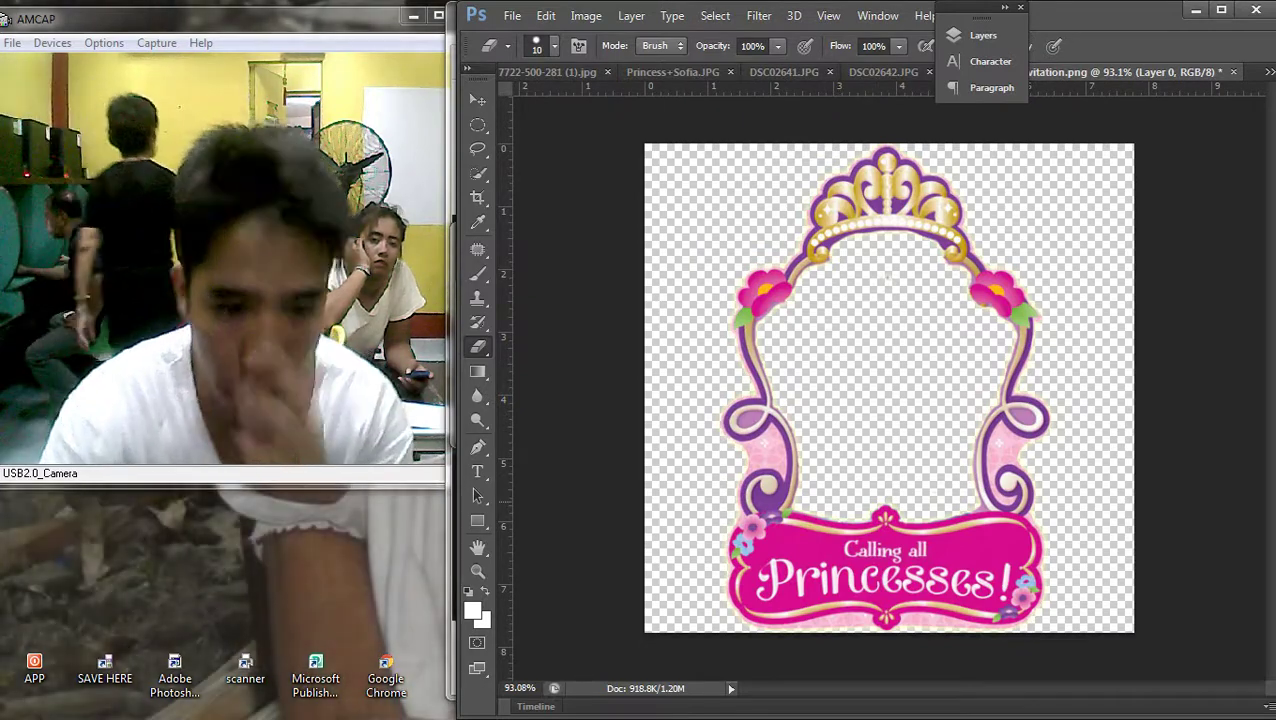
{"action": "scroll", "coordinate": [908, 614], "scroll_direction": "up", "scroll_amount": 5}
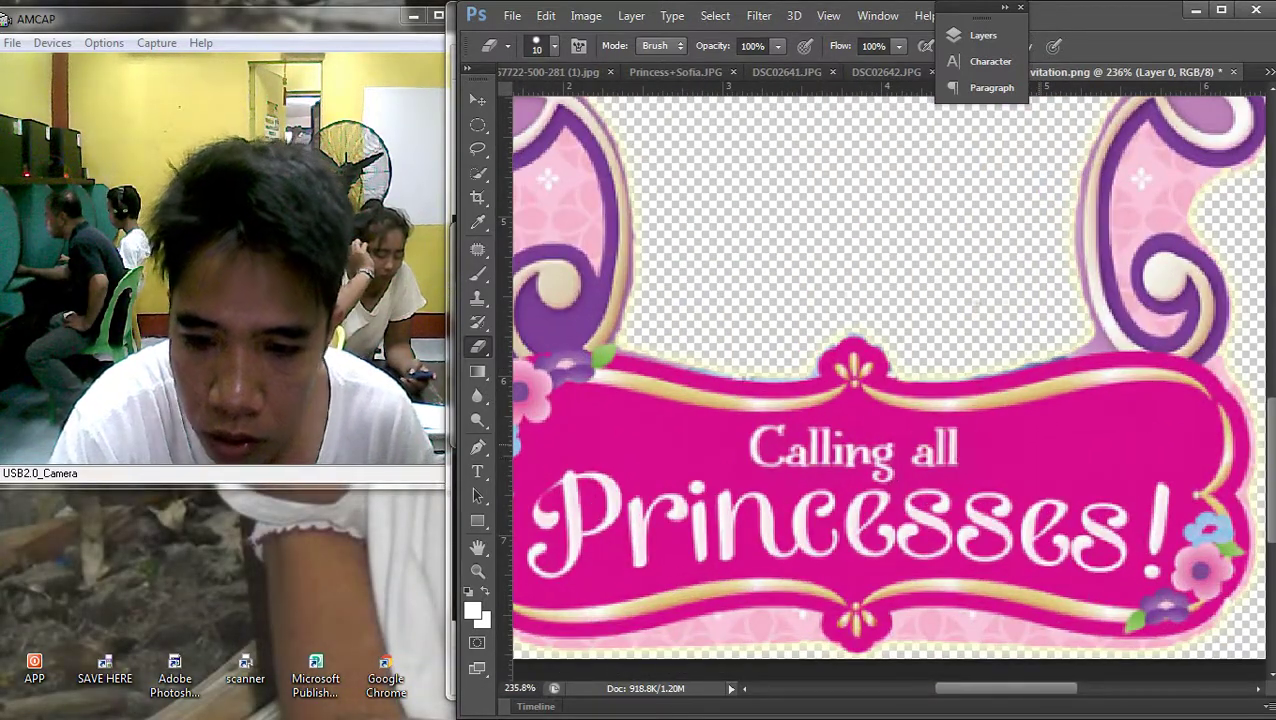
{"action": "left_click", "coordinate": [477, 100]}
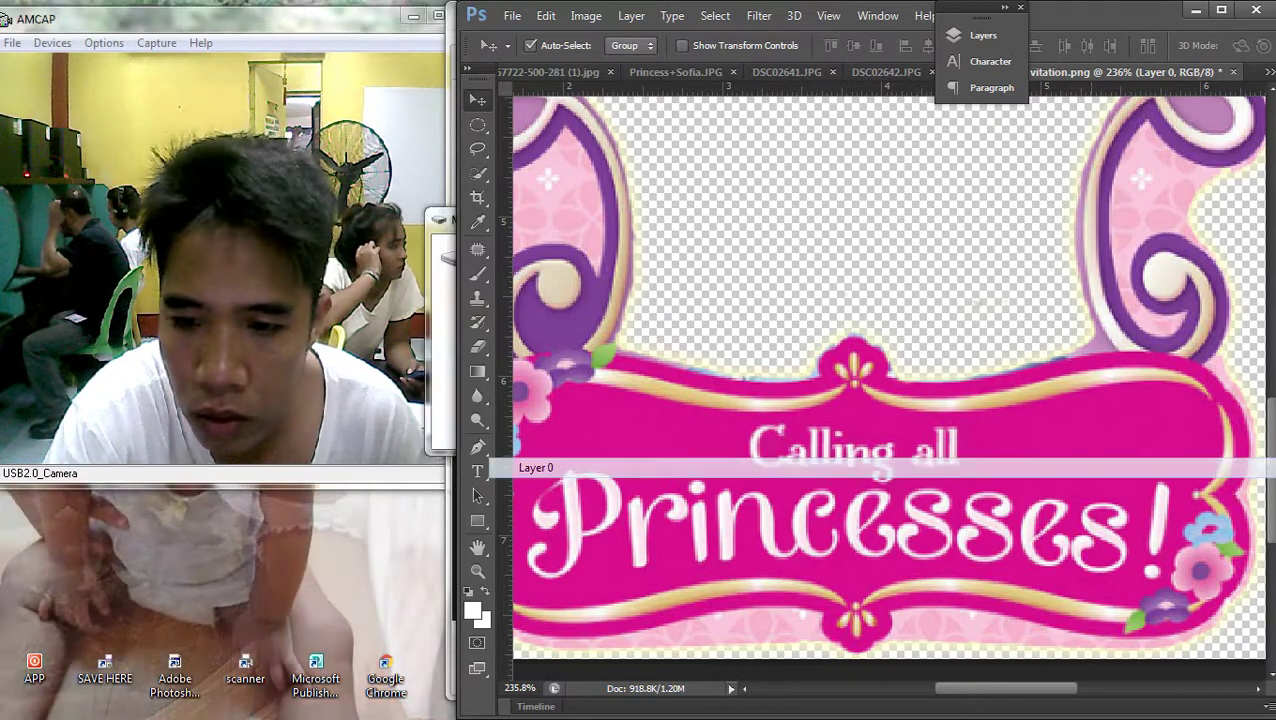
{"action": "key", "text": "s"}
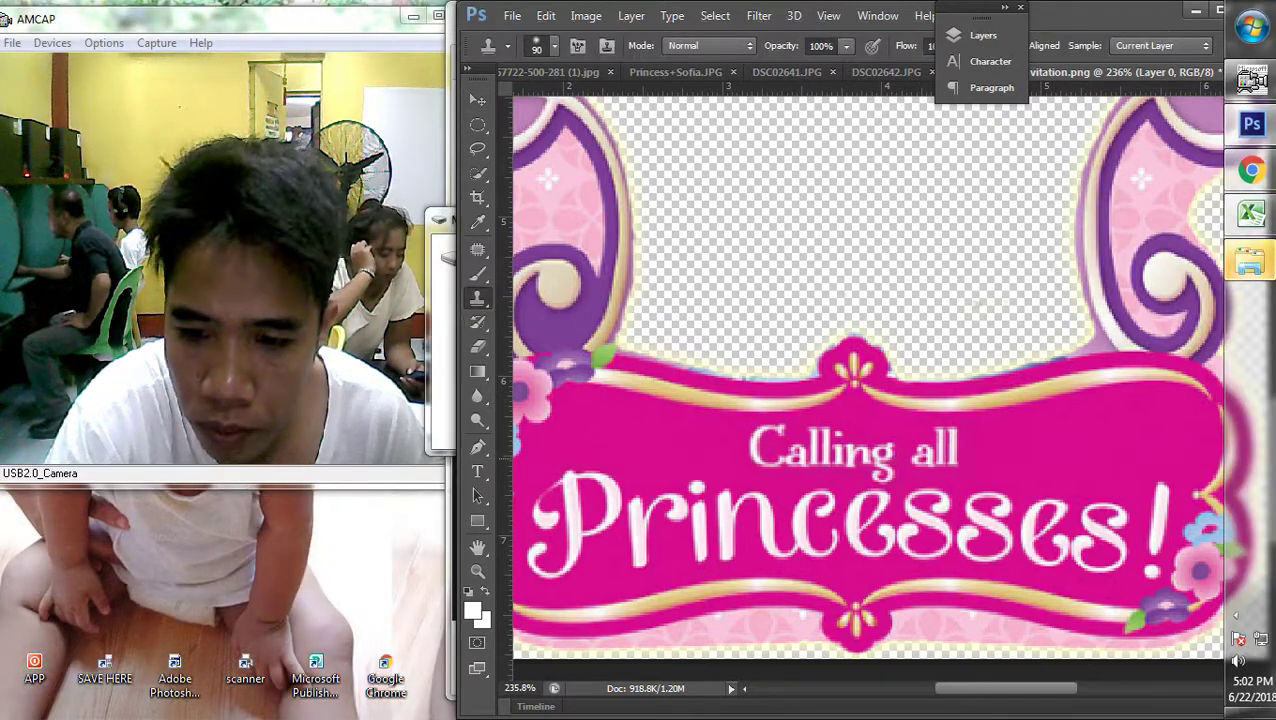
{"action": "key", "text": "bracketleft"}
{"action": "key", "text": "bracketleft"}
{"action": "key", "text": "bracketleft"}
{"action": "key", "text": "bracketleft"}
{"action": "key", "text": "bracketleft"}
{"action": "key", "text": "bracketleft"}
{"action": "key", "text": "bracketleft"}
{"action": "key", "text": "bracketleft"}
{"action": "key", "text": "bracketleft"}
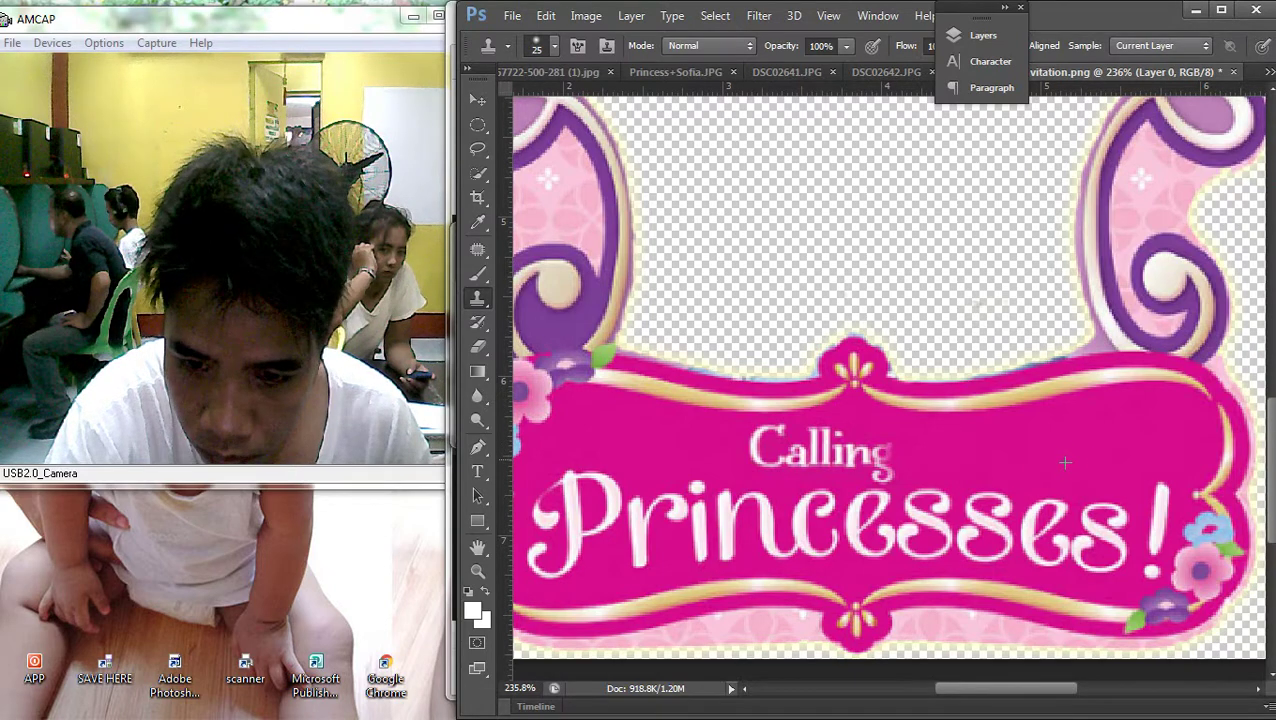
{"action": "left_click_drag", "start_coordinate": [868, 460], "coordinate": [832, 452]}
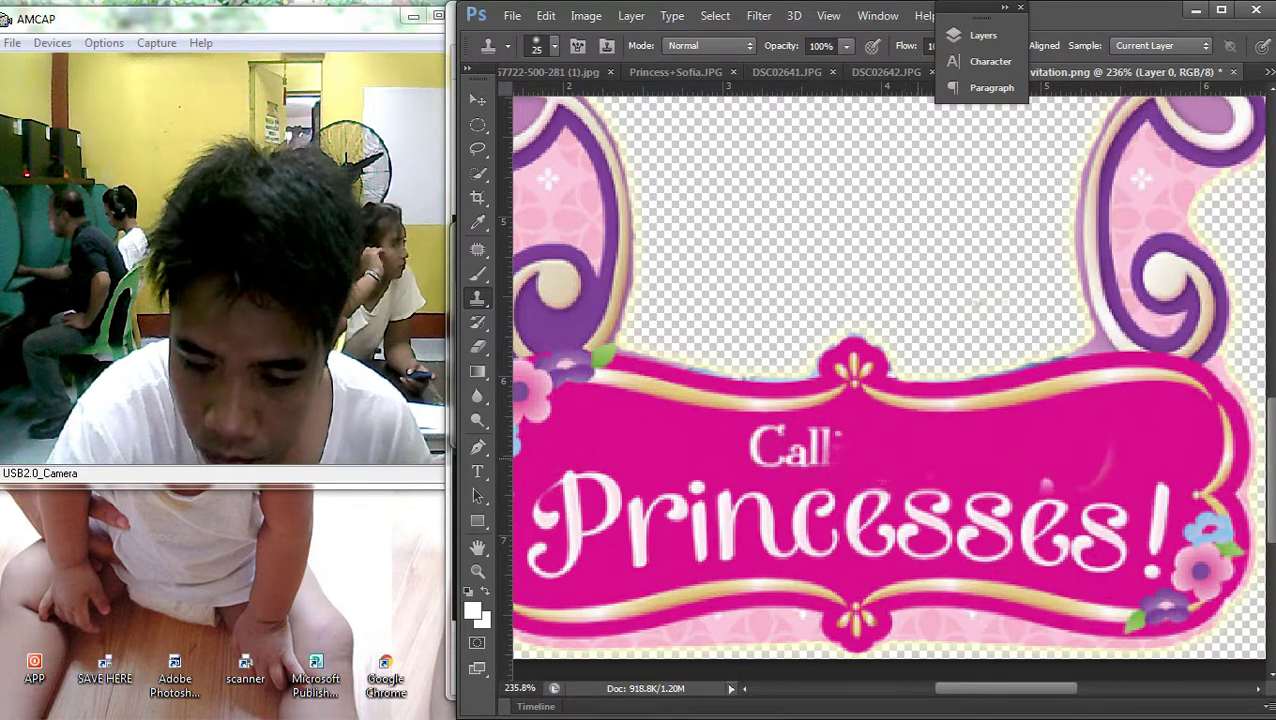
{"action": "key", "text": "ctrl+z"}
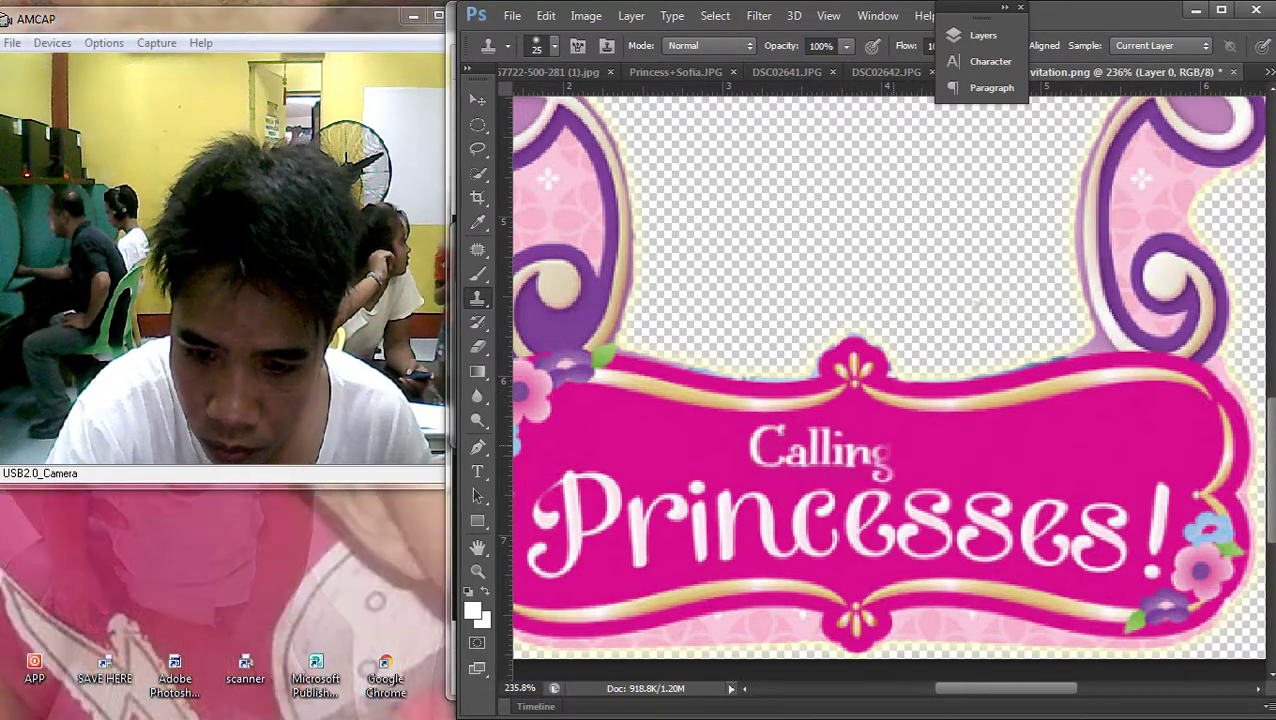
{"action": "mouse_move", "coordinate": [850, 460]}
{"action": "left_mouse_down"}
{"action": "mouse_move", "coordinate": [740, 453]}
{"action": "mouse_move", "coordinate": [945, 423]}
{"action": "left_mouse_up"}
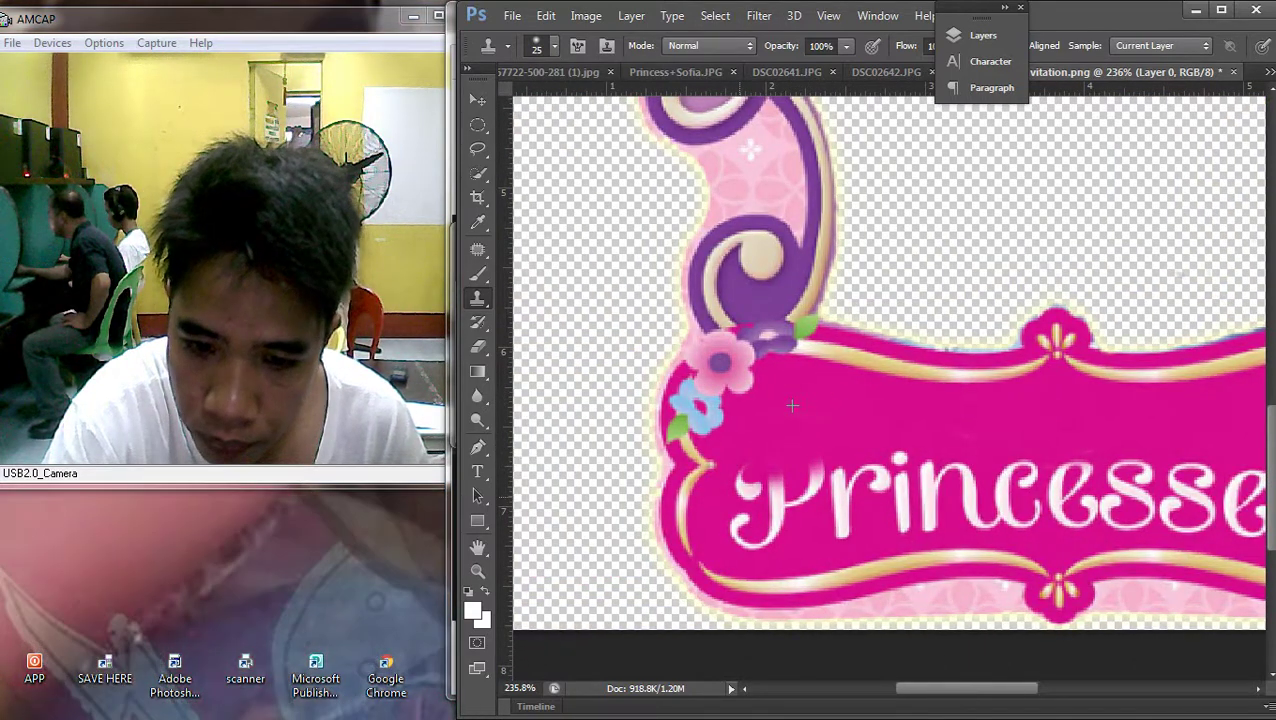
Paint banner pink over the P, r, n and c letters of the old banner wording
{"action": "left_click", "coordinate": [756, 496]}
{"action": "mouse_move", "coordinate": [763, 516]}
{"action": "left_mouse_down"}
{"action": "mouse_move", "coordinate": [745, 505]}
{"action": "mouse_move", "coordinate": [731, 536]}
{"action": "left_mouse_up"}
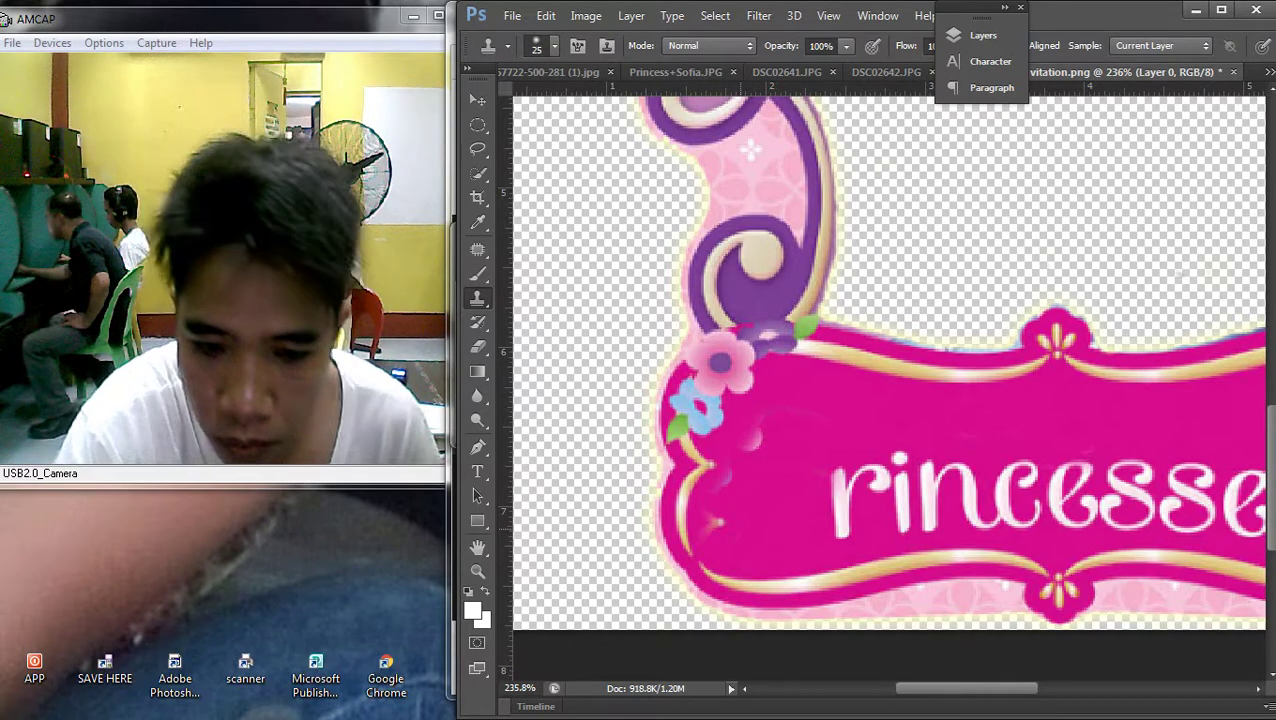
{"action": "mouse_move", "coordinate": [1268, 400]}
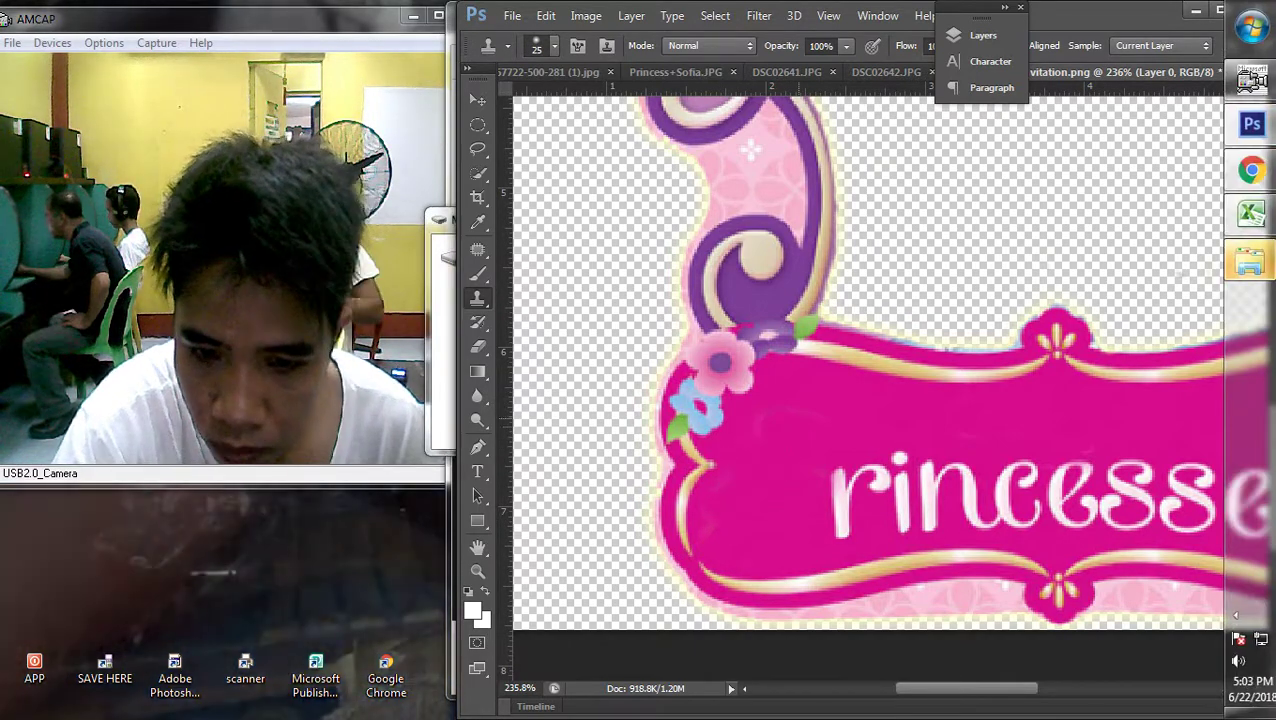
{"action": "mouse_move", "coordinate": [836, 445]}
{"action": "left_mouse_down"}
{"action": "mouse_move", "coordinate": [880, 495]}
{"action": "mouse_move", "coordinate": [834, 467]}
{"action": "mouse_move", "coordinate": [902, 510]}
{"action": "mouse_move", "coordinate": [810, 476]}
{"action": "left_mouse_up"}
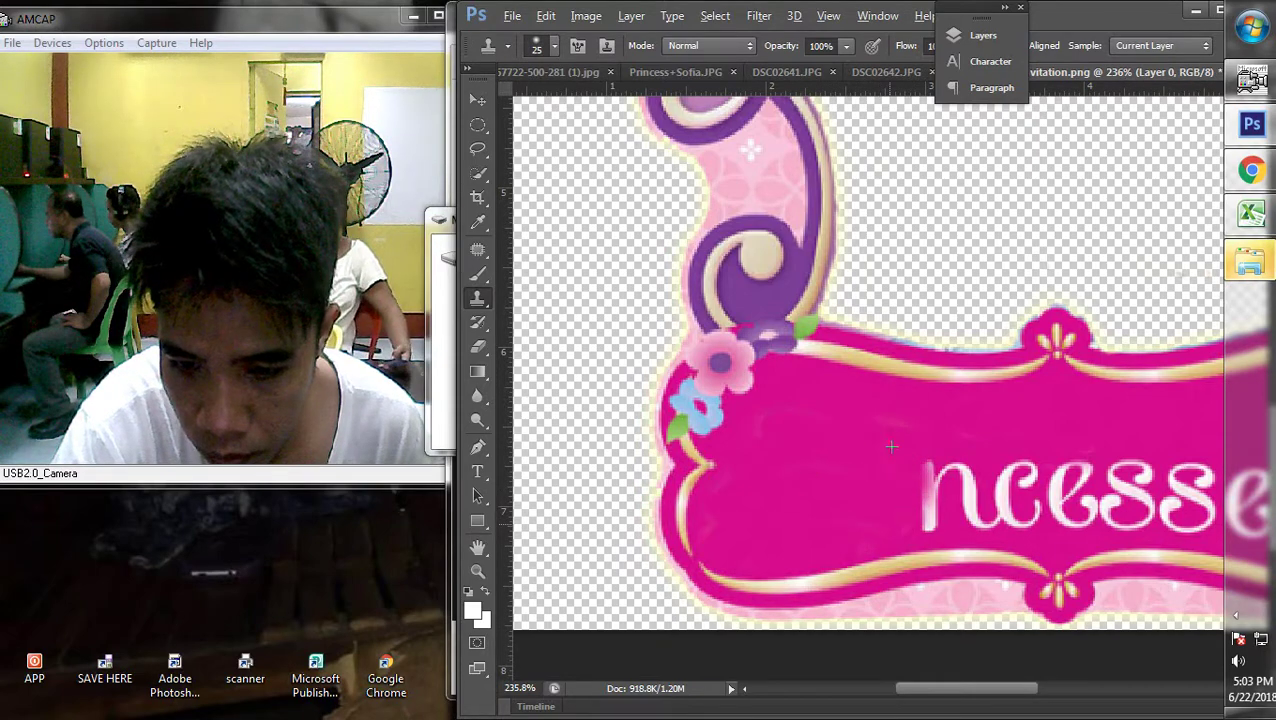
{"action": "mouse_move", "coordinate": [960, 490]}
{"action": "left_mouse_down"}
{"action": "mouse_move", "coordinate": [905, 500]}
{"action": "mouse_move", "coordinate": [975, 495]}
{"action": "left_mouse_up"}
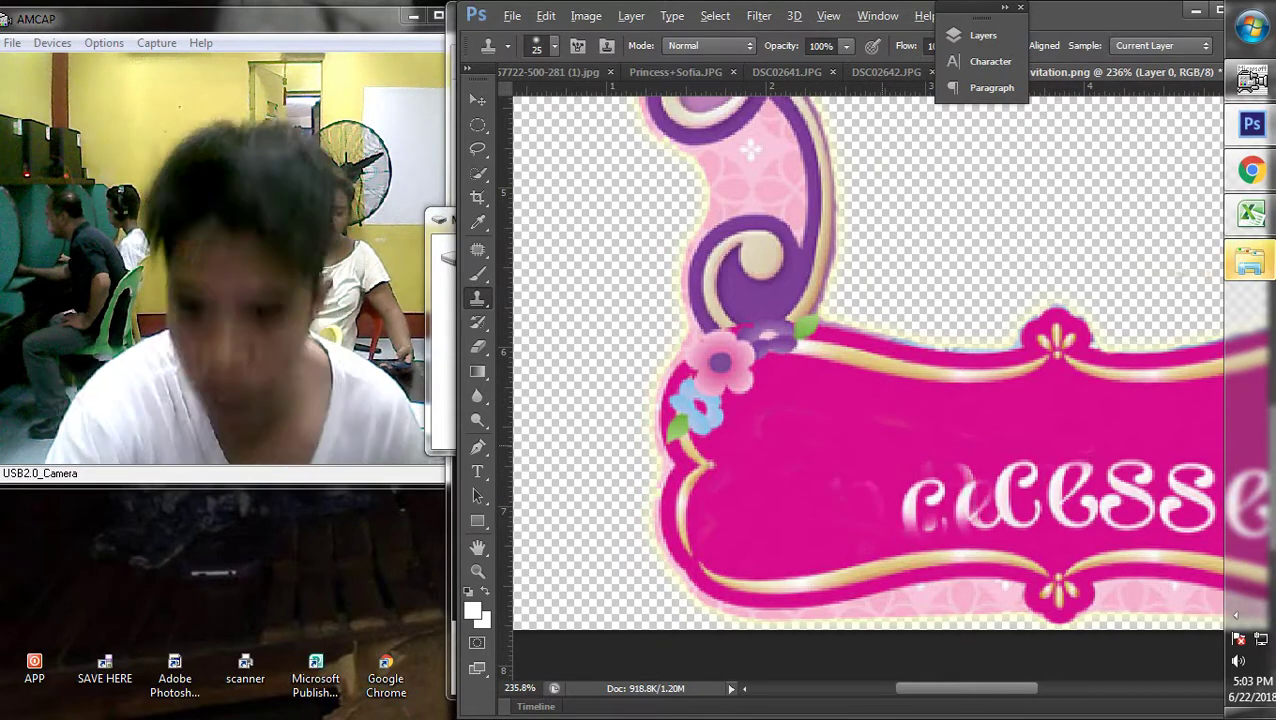
{"action": "scroll", "coordinate": [868, 360], "scroll_direction": "down", "scroll_amount": 2}
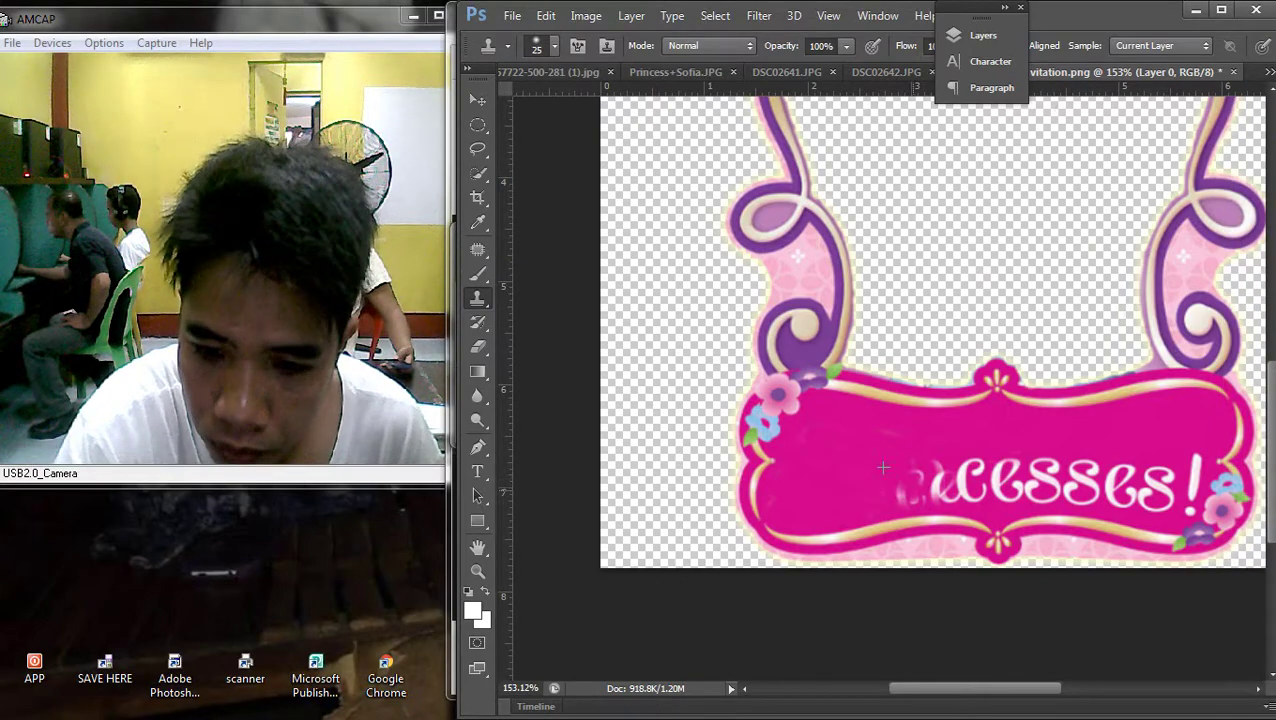
{"action": "left_click", "coordinate": [937, 471]}
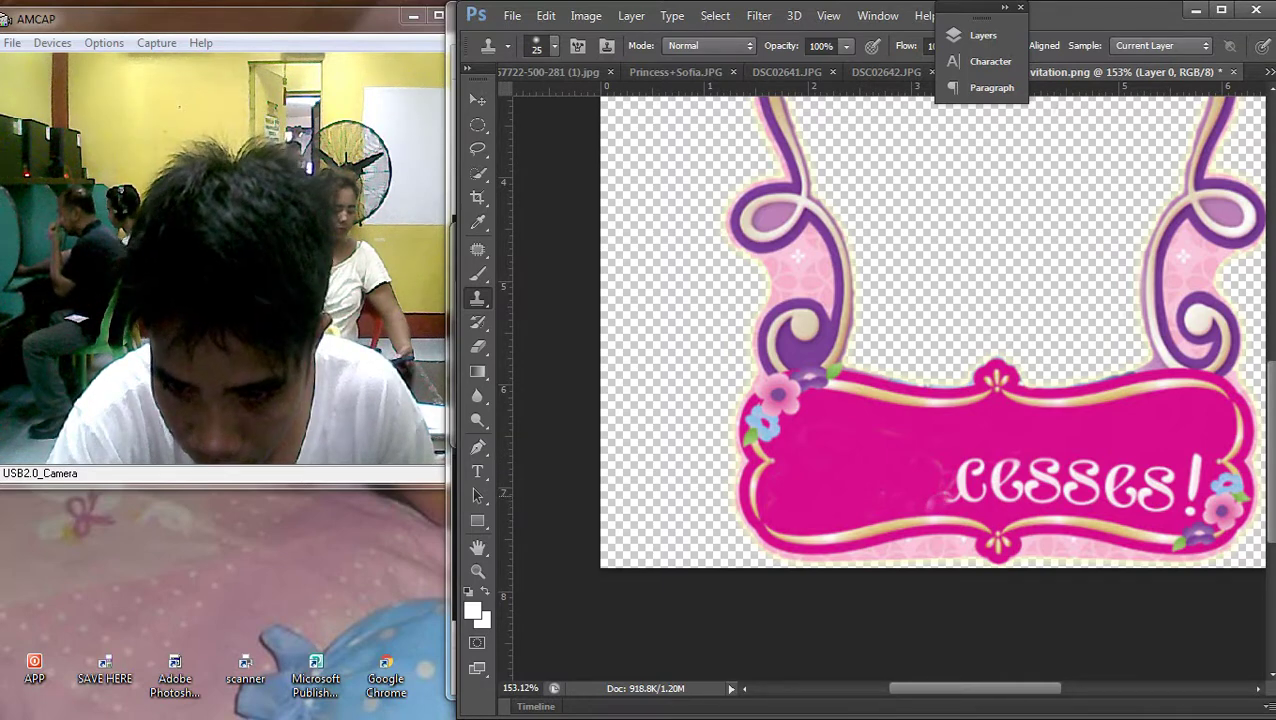
{"action": "left_click", "coordinate": [959, 488]}
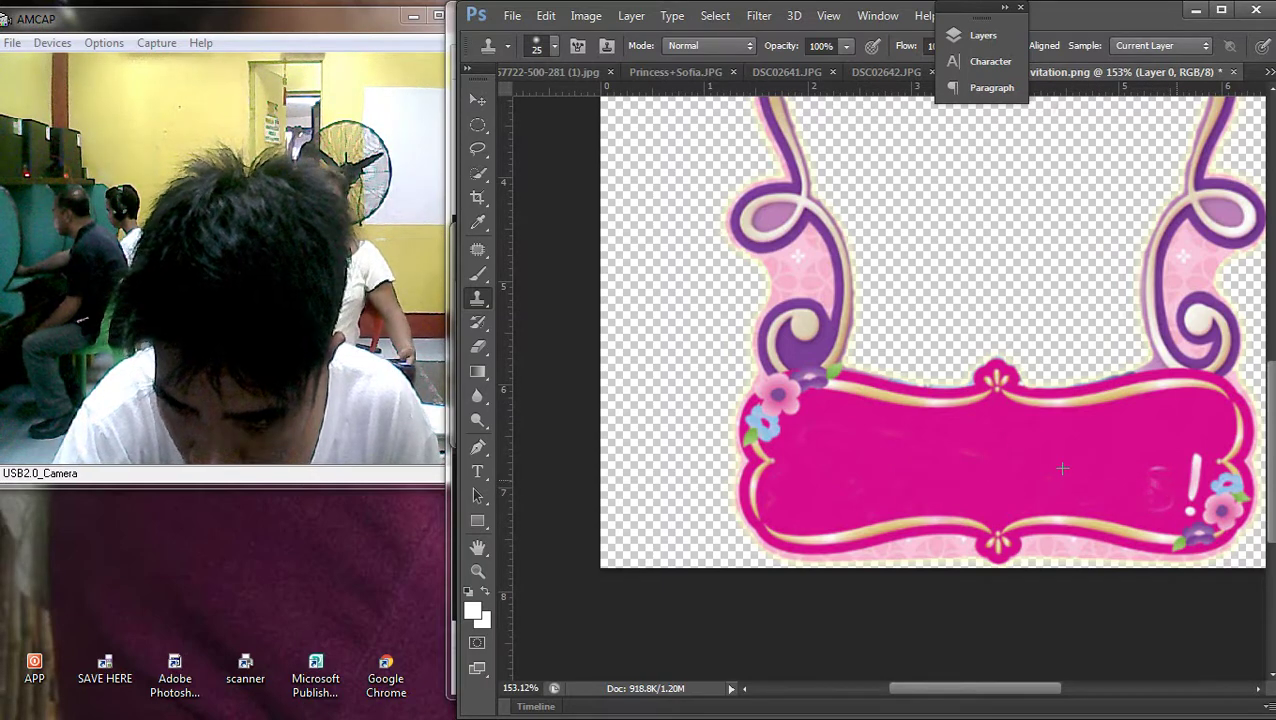
Cover the exclamation mark, undo it, and patch the light blemish in the magenta banner instead
{"action": "left_click_drag", "start_coordinate": [1188, 485], "coordinate": [1180, 508]}
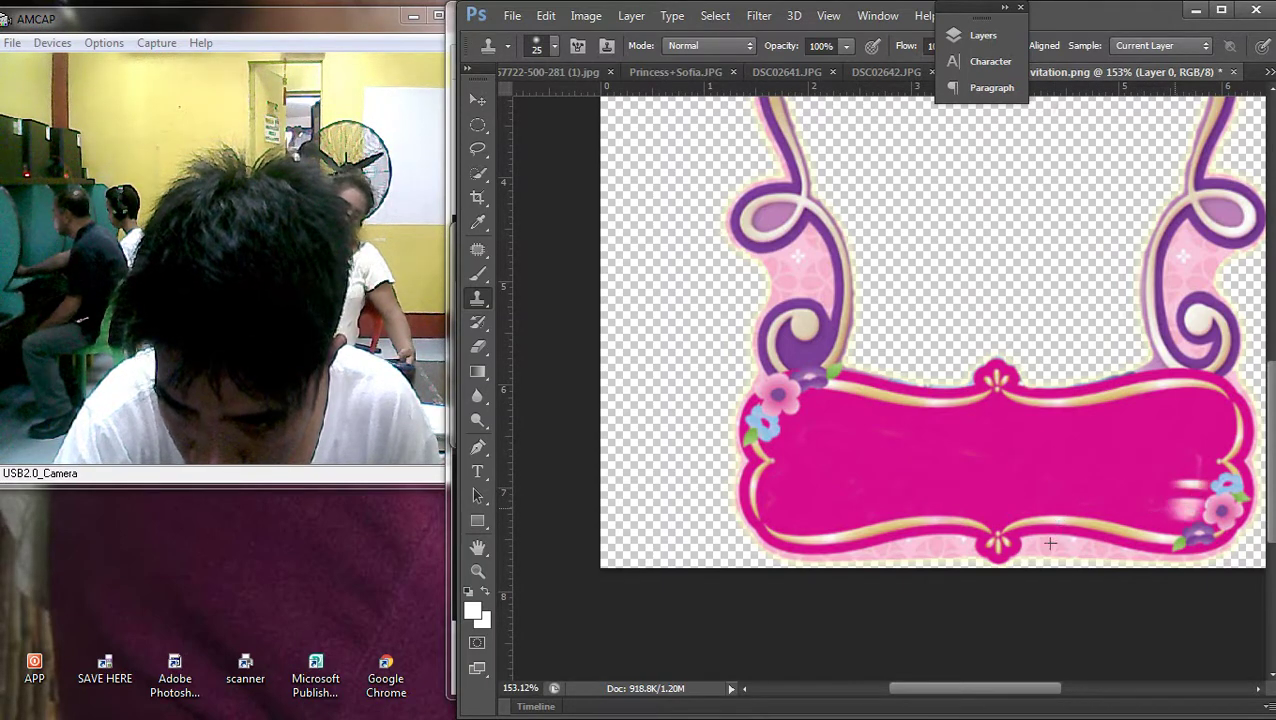
{"action": "key", "text": "ctrl+z"}
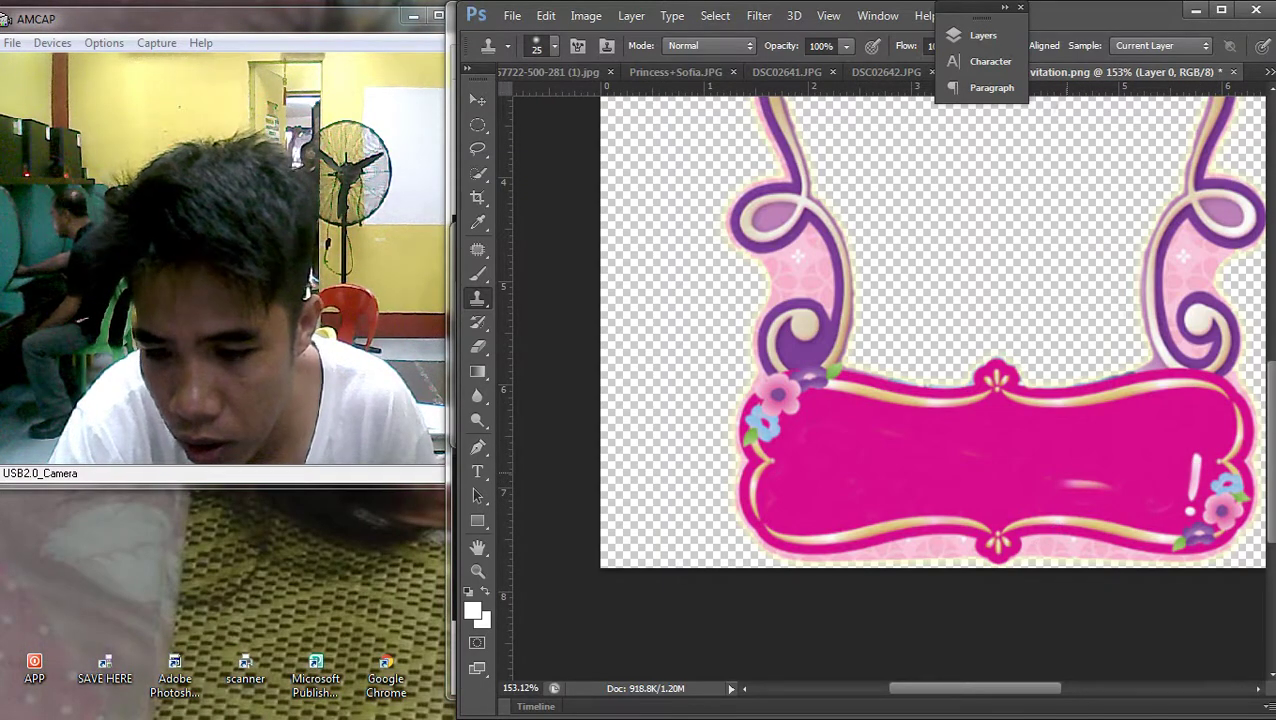
{"action": "mouse_move", "coordinate": [1274, 400]}
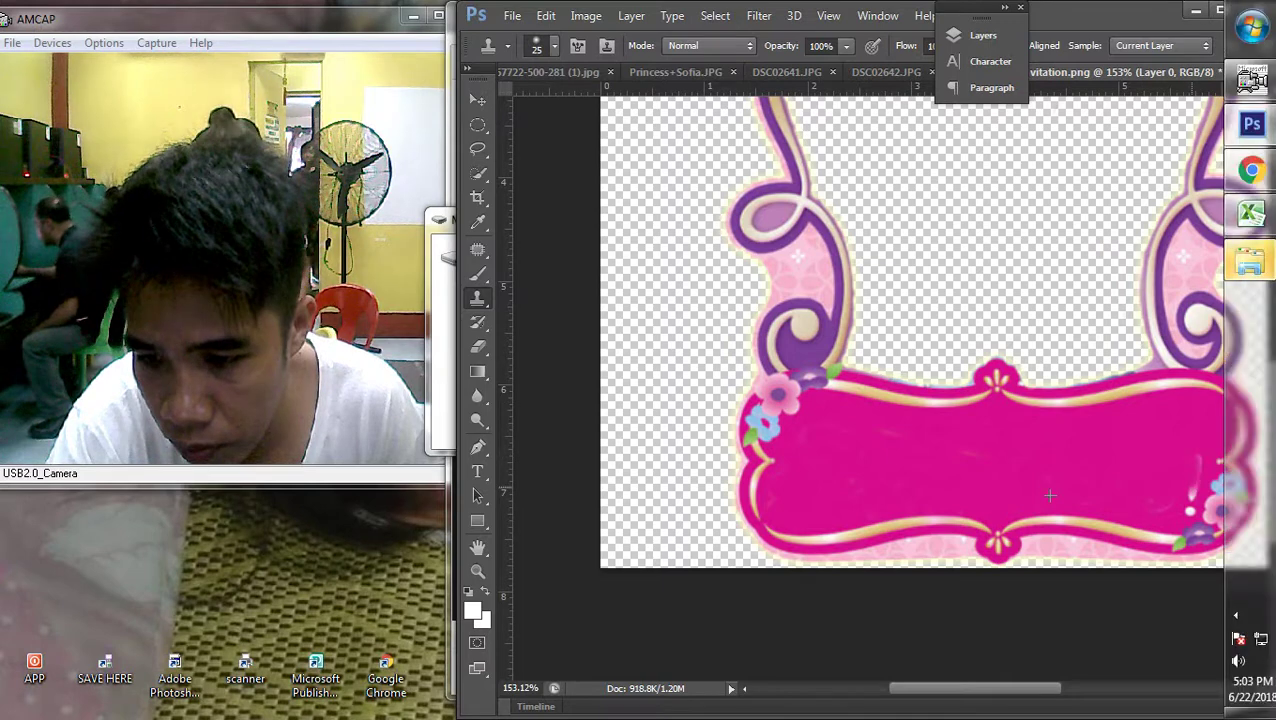
{"action": "key", "text": "ctrl+z"}
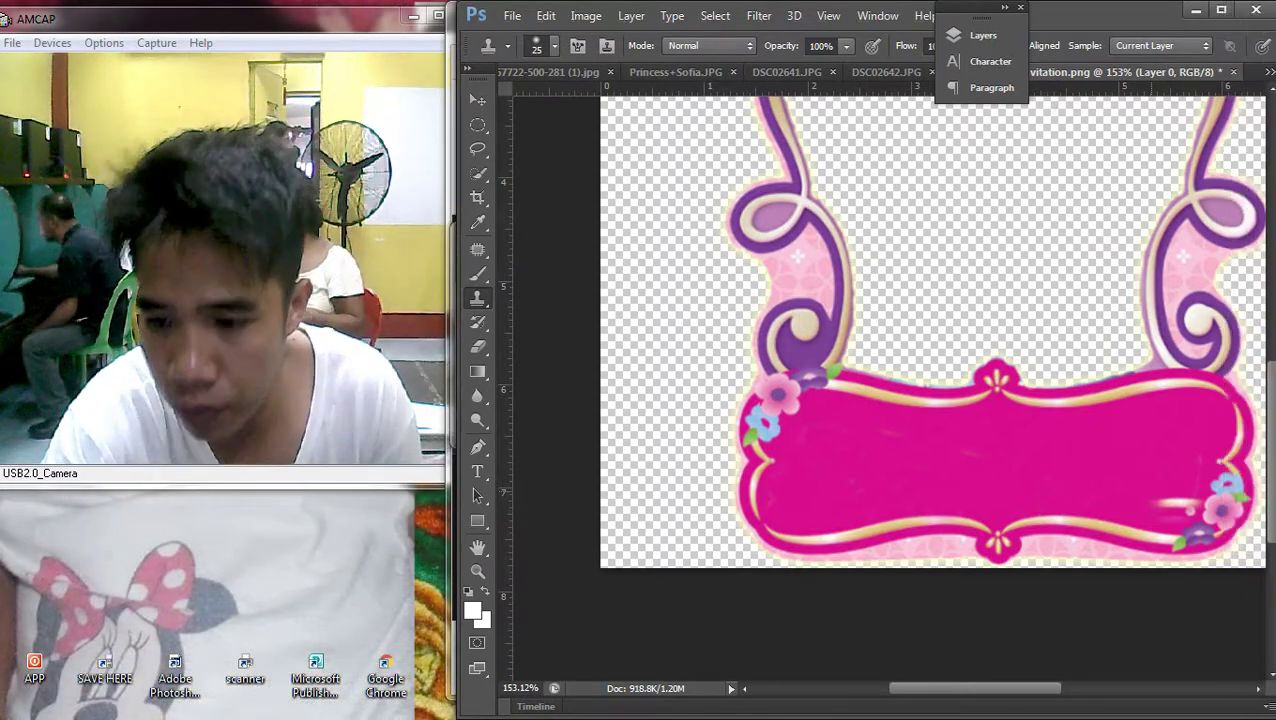
{"action": "left_click", "coordinate": [1189, 505]}
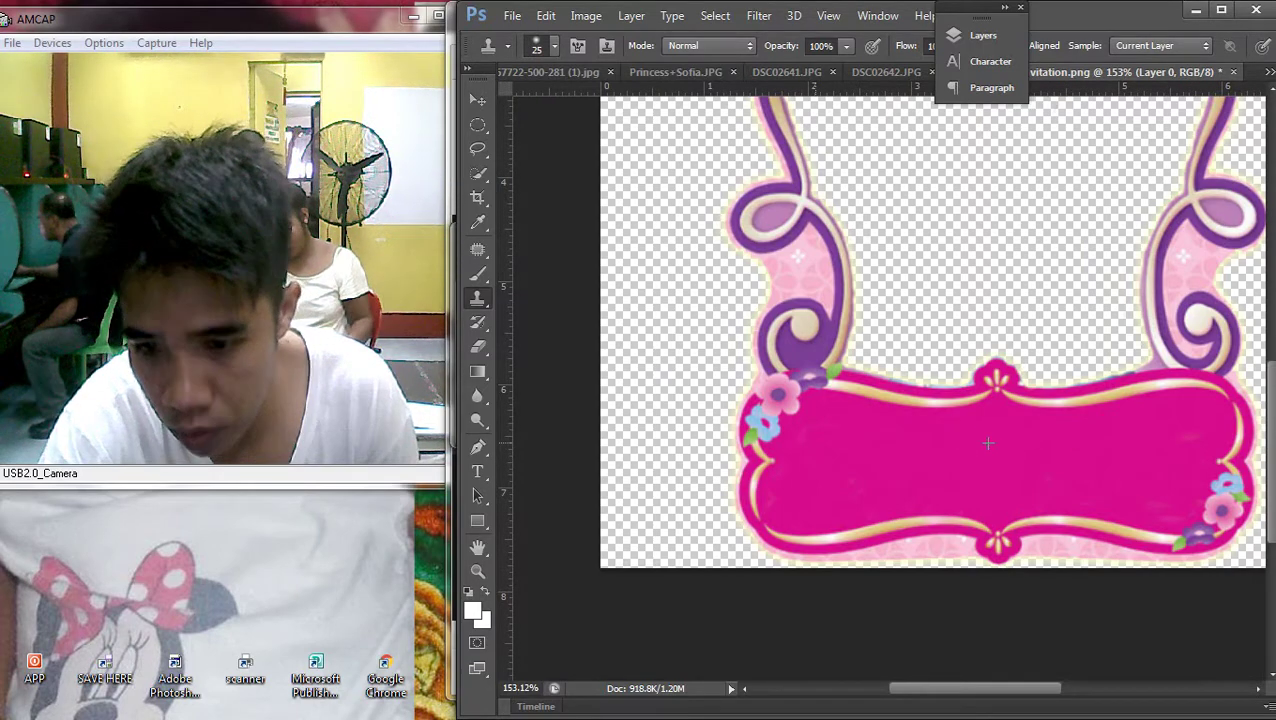
{"action": "scroll", "coordinate": [1021, 454], "scroll_direction": "down", "scroll_amount": 5}
{"action": "scroll", "coordinate": [1021, 454], "scroll_direction": "up", "scroll_amount": 3}
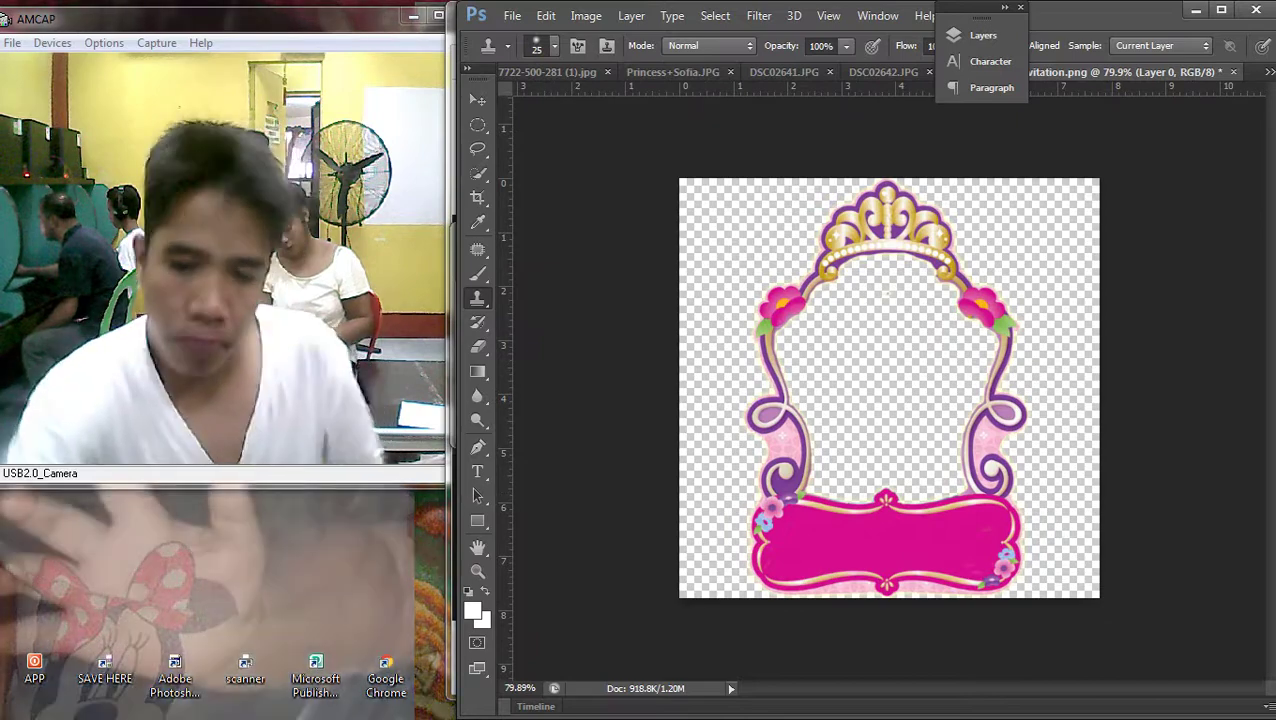
Switch to the Move tool and bring up the Computer window from the Start menu
{"action": "key", "text": "v"}
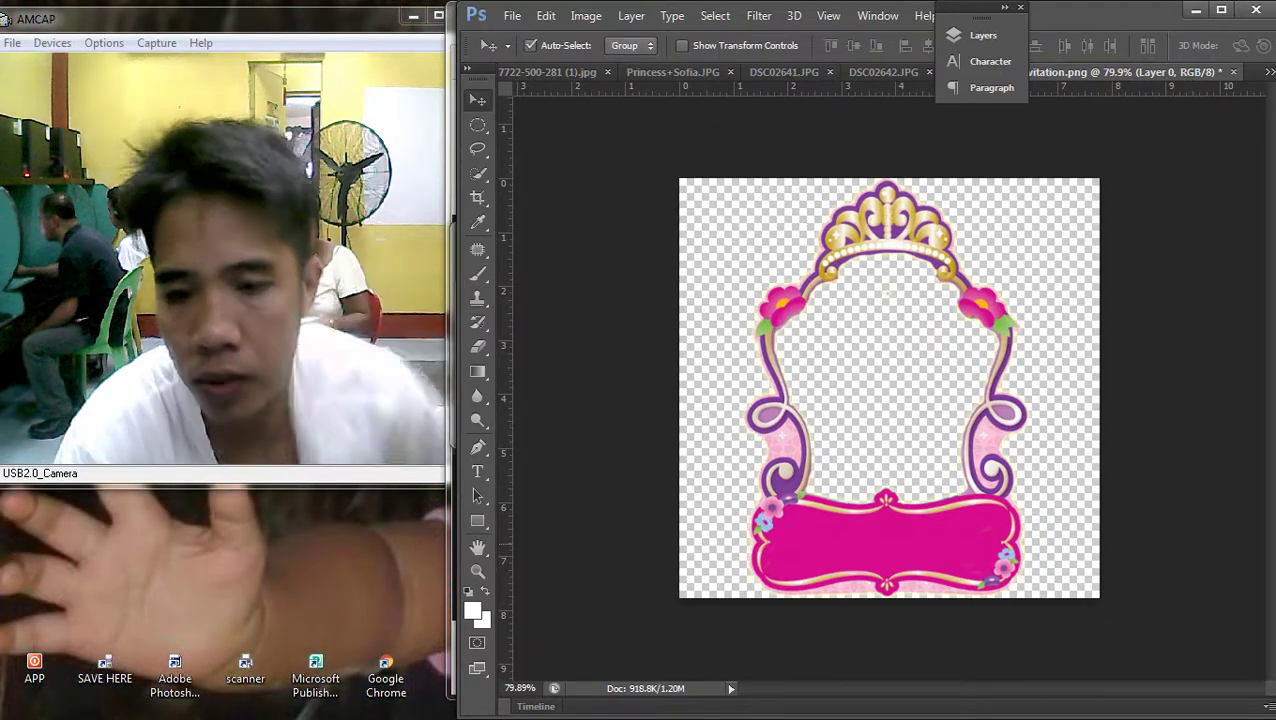
{"action": "scroll", "coordinate": [889, 388], "scroll_direction": "down", "scroll_amount": 2}
{"action": "scroll", "coordinate": [889, 388], "scroll_direction": "up", "scroll_amount": 1}
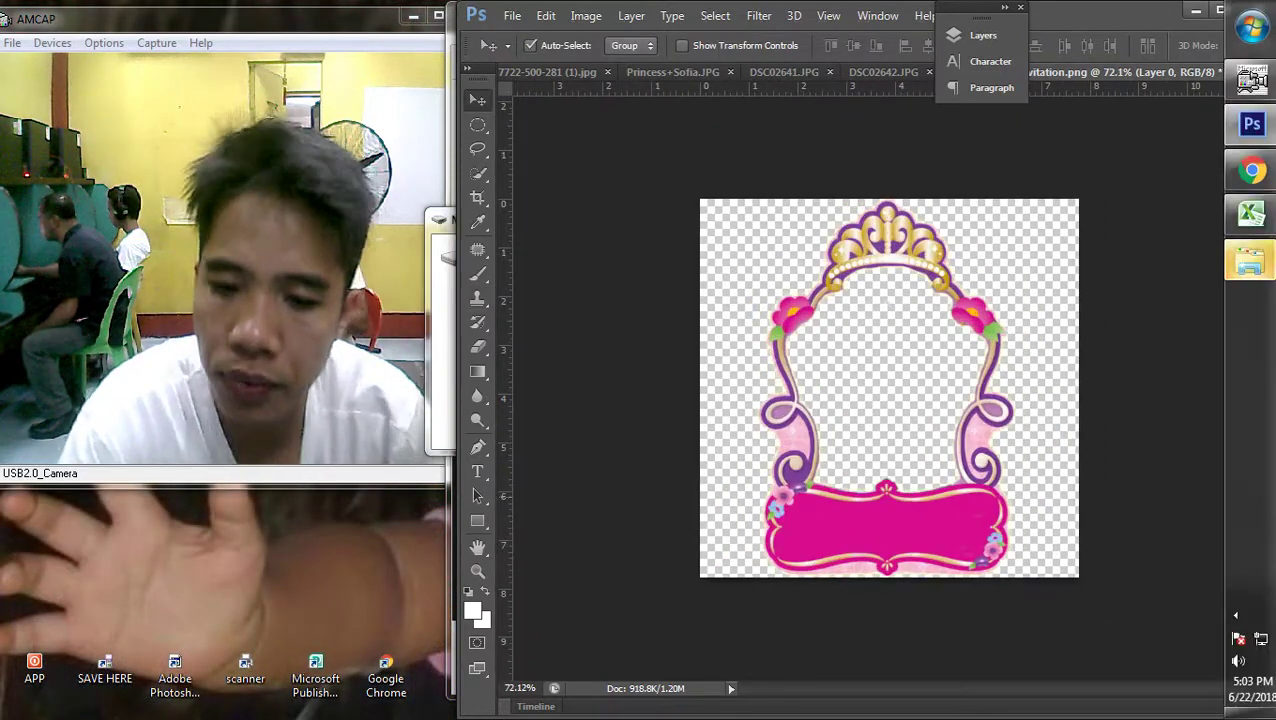
{"action": "left_click", "coordinate": [1250, 80]}
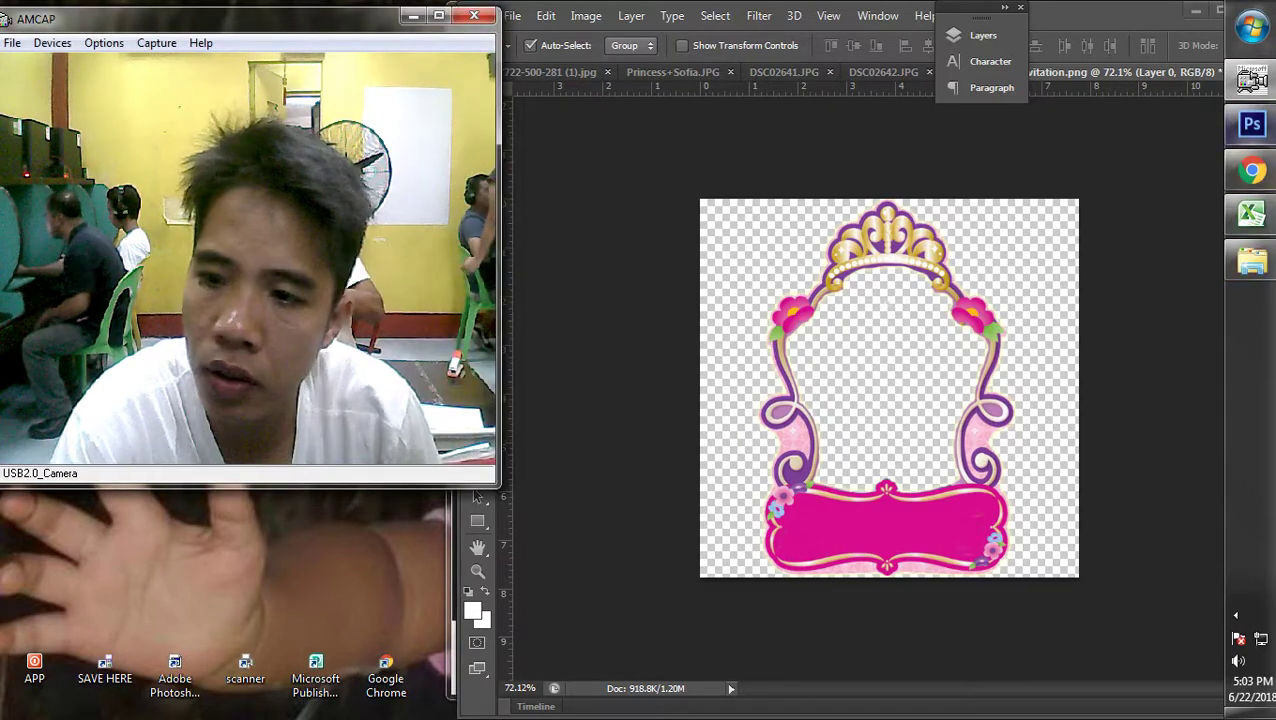
{"action": "mouse_move", "coordinate": [1250, 262]}
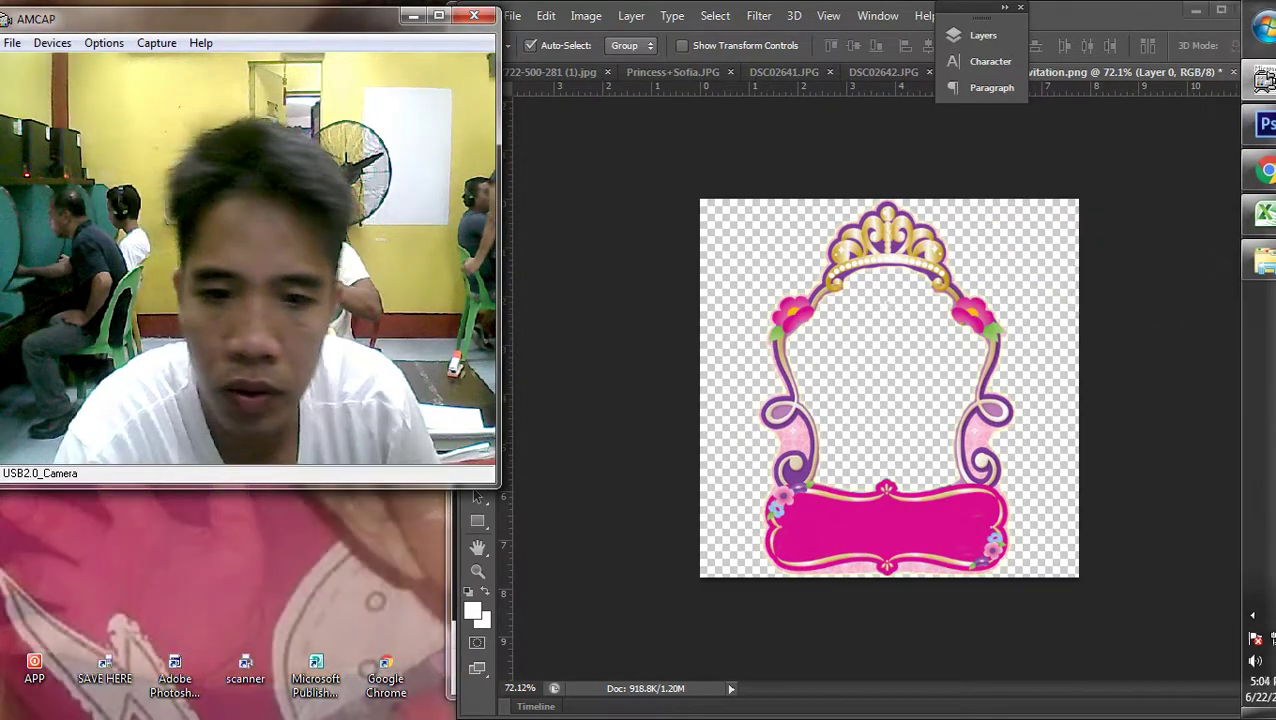
{"action": "key", "text": "alt+Tab"}
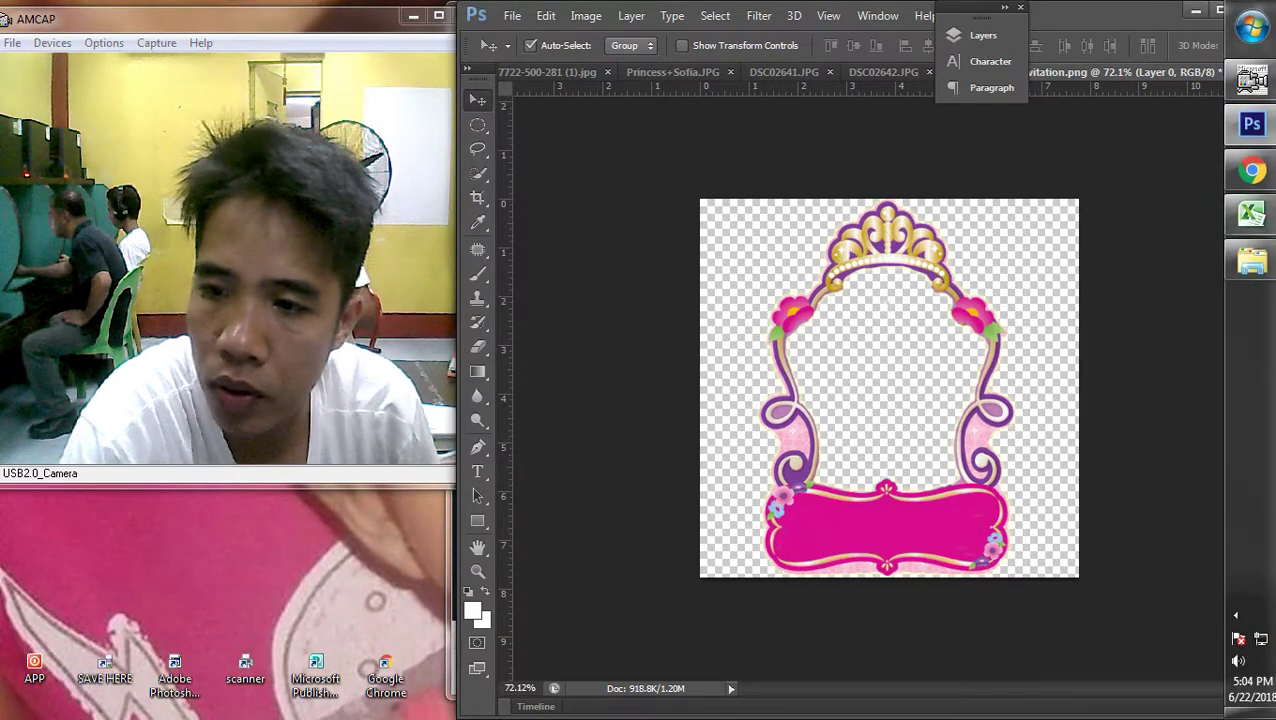
{"action": "left_click", "coordinate": [1248, 30]}
{"action": "left_click", "coordinate": [1180, 270]}
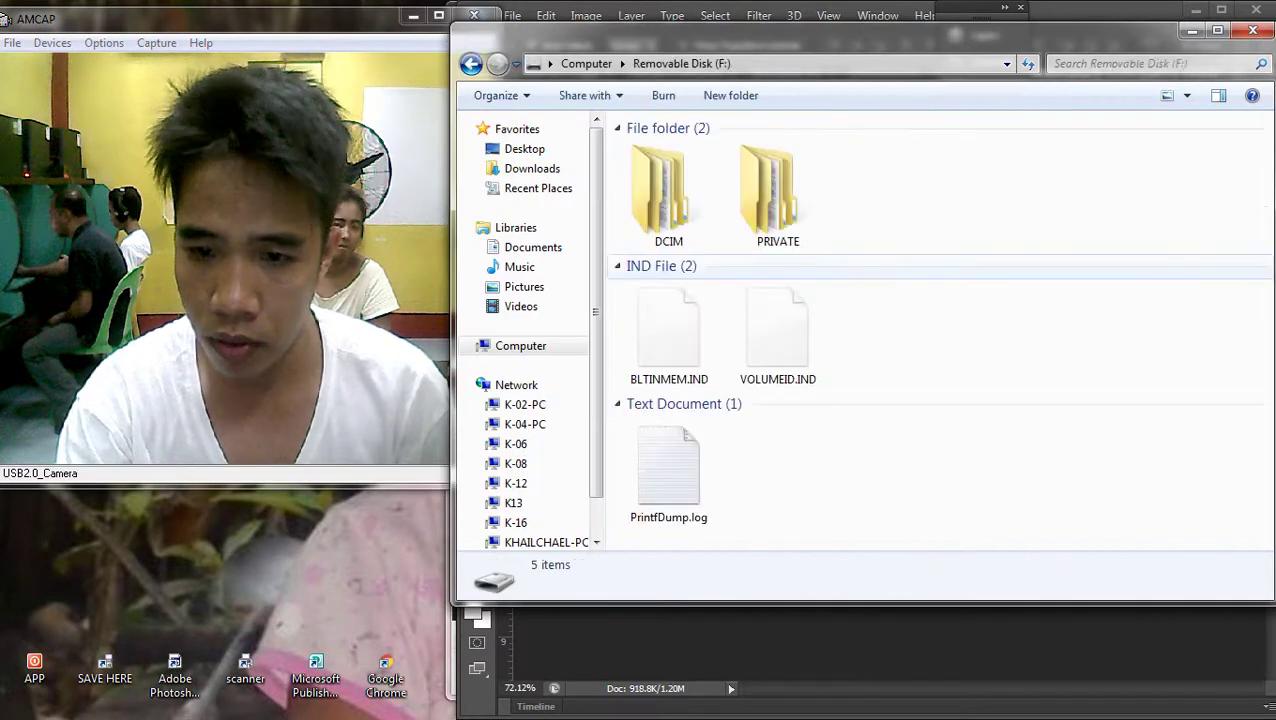
Browse into DCIM > 101MSDCF and show the files as Extra large icons
{"action": "key", "text": "Return"}
{"action": "key", "text": "Down"}
{"action": "key", "text": "Return"}
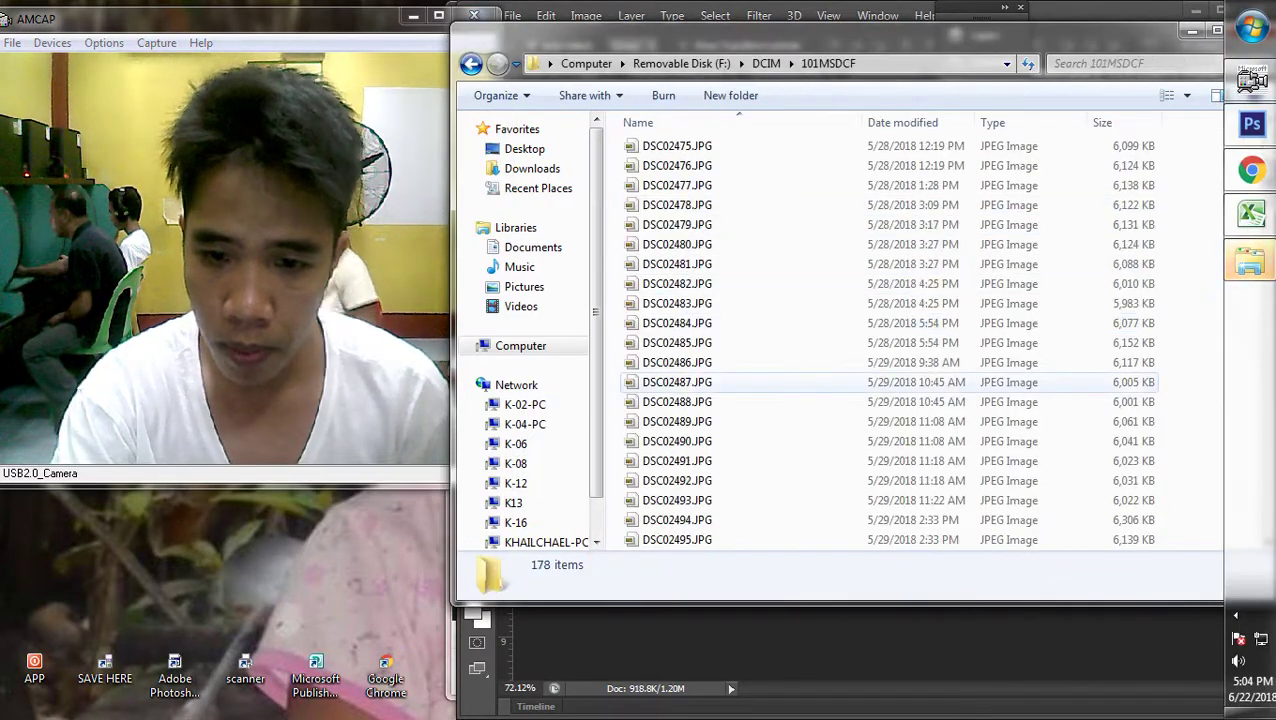
{"action": "right_click", "coordinate": [853, 266]}
{"action": "mouse_move", "coordinate": [900, 284]}
{"action": "left_click", "coordinate": [1150, 283]}
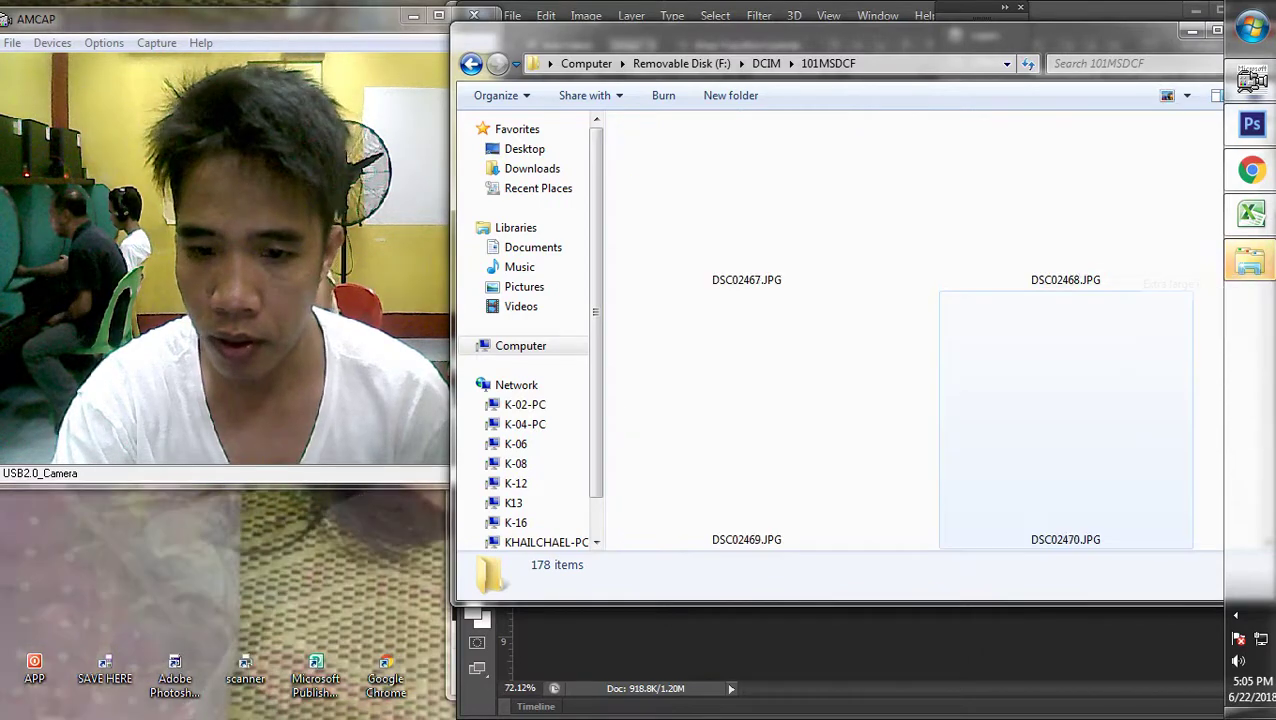
{"action": "scroll", "coordinate": [1065, 420], "scroll_direction": "down", "scroll_amount": 15}
{"action": "scroll", "coordinate": [1065, 420], "scroll_direction": "down", "scroll_amount": 6}
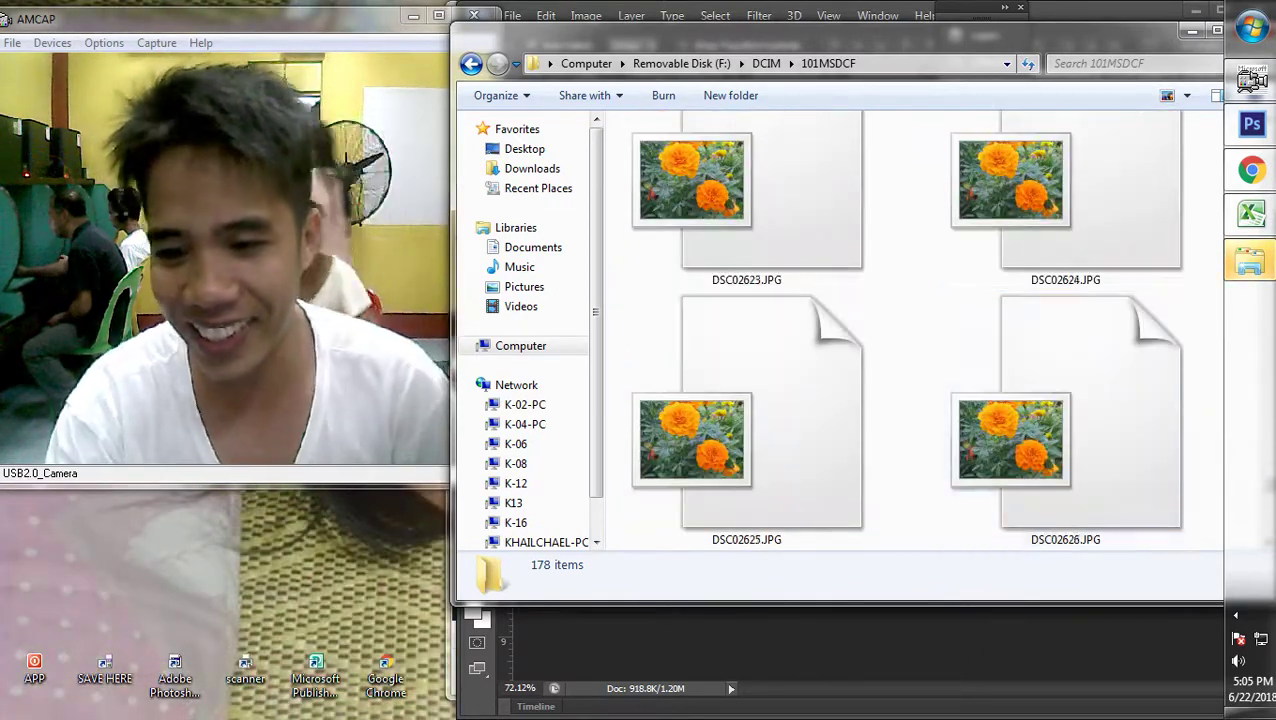
Continue without scanning, return to F:\DCIM\101MSDCF and bring DSC02639.JPG into Photoshop
{"action": "key", "text": "alt+Tab"}
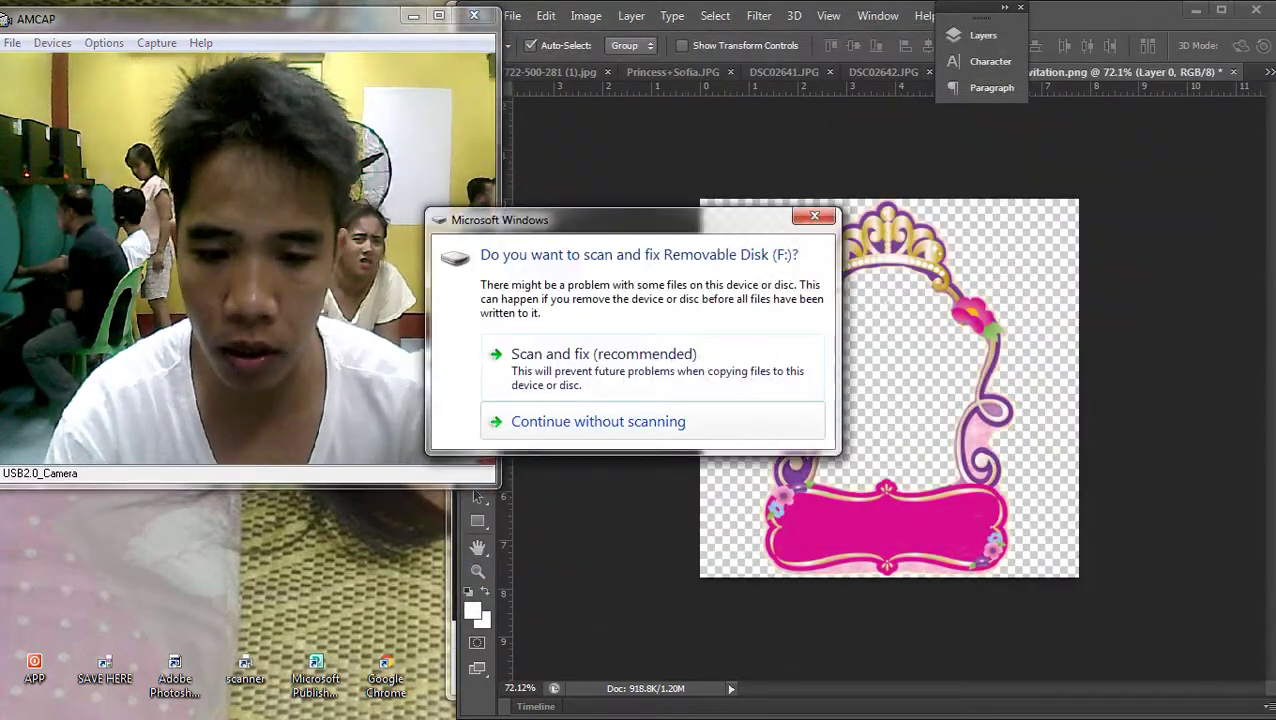
{"action": "left_click", "coordinate": [600, 418]}
{"action": "key", "text": "super+e"}
{"action": "double_click", "coordinate": [940, 242]}
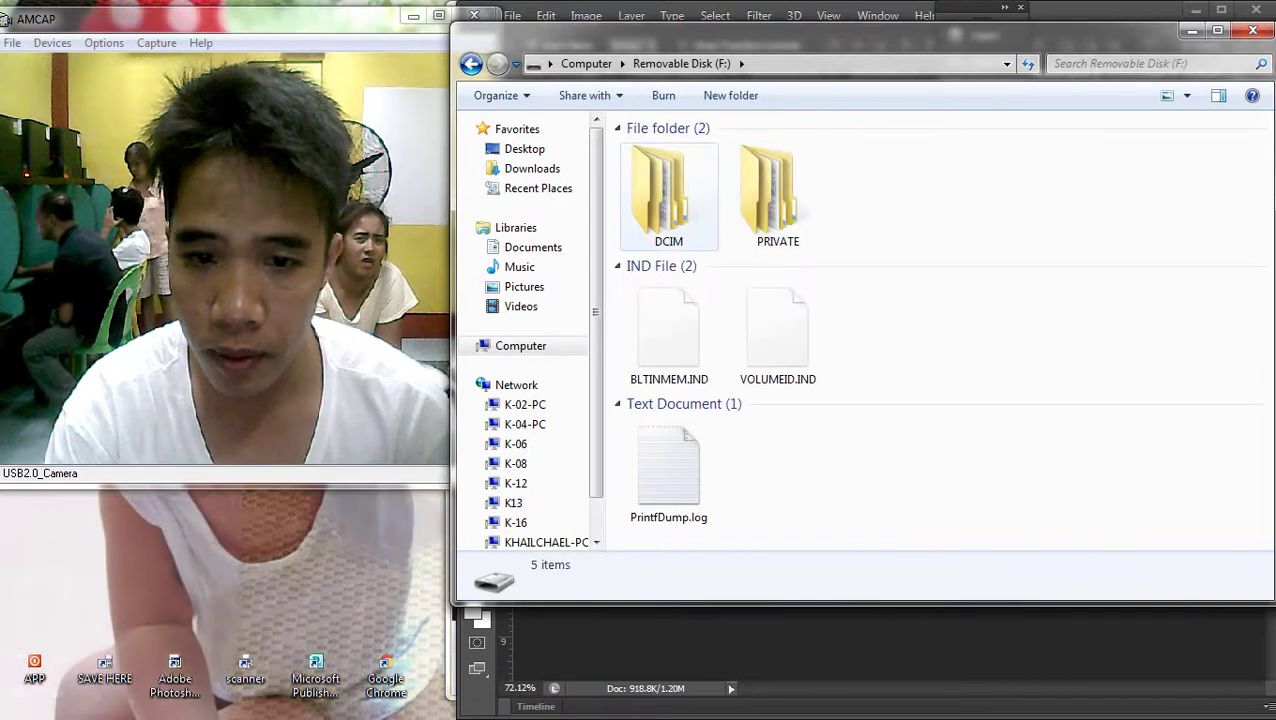
{"action": "double_click", "coordinate": [660, 190]}
{"action": "double_click", "coordinate": [668, 149]}
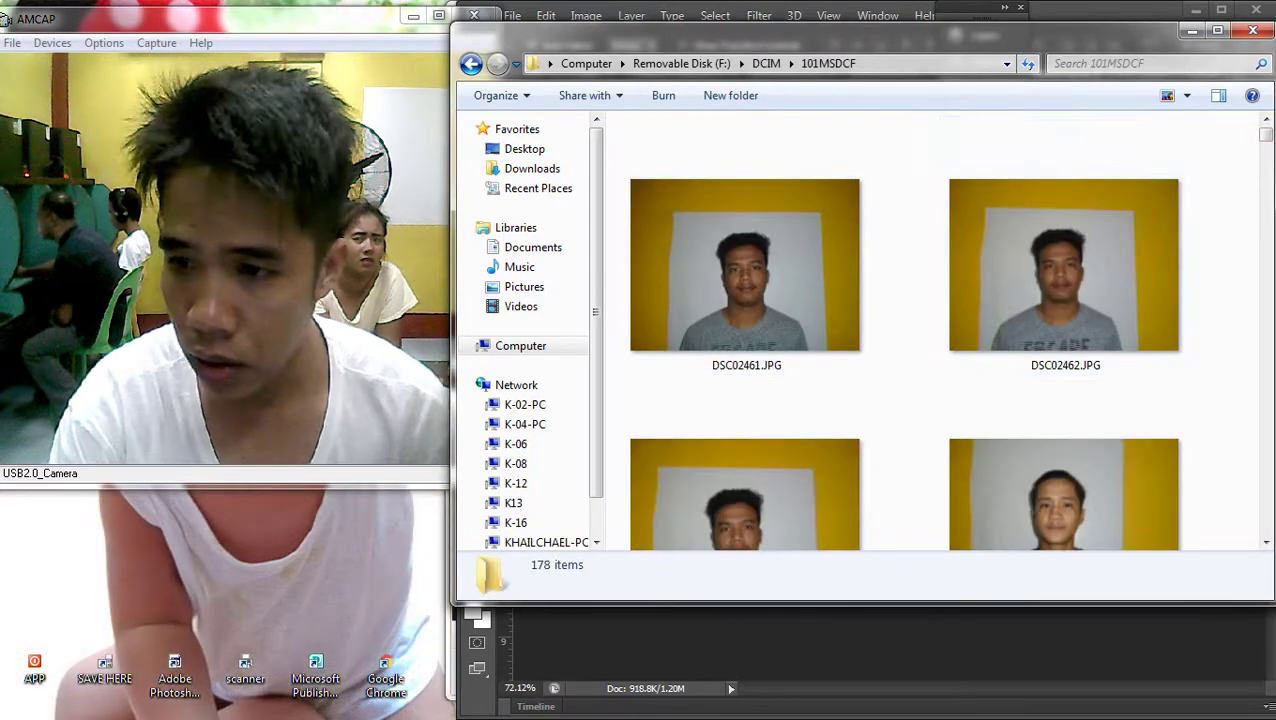
{"action": "scroll", "coordinate": [1075, 305], "scroll_direction": "down", "scroll_amount": 10}
{"action": "scroll", "coordinate": [1065, 320], "scroll_direction": "down", "scroll_amount": 5}
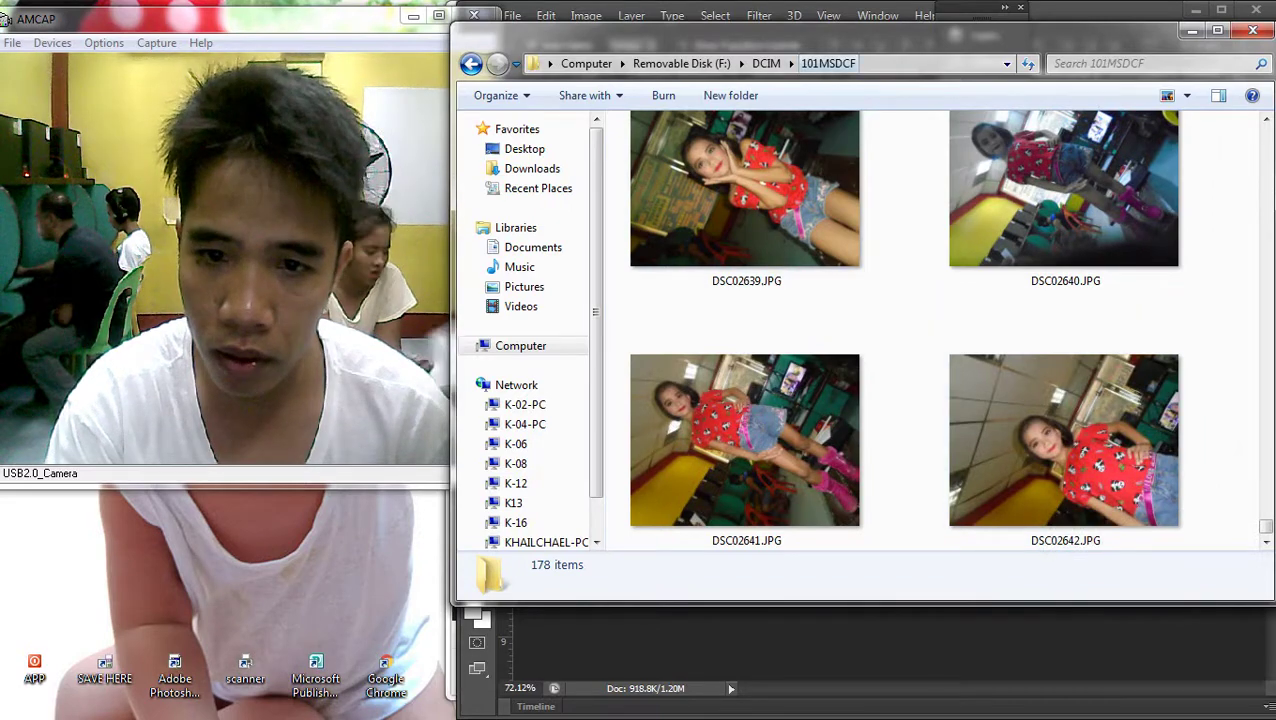
{"action": "left_click_drag", "start_coordinate": [830, 32], "coordinate": [918, 194]}
{"action": "scroll", "coordinate": [835, 460], "scroll_direction": "up", "scroll_amount": 1}
{"action": "key", "text": "alt+Tab"}
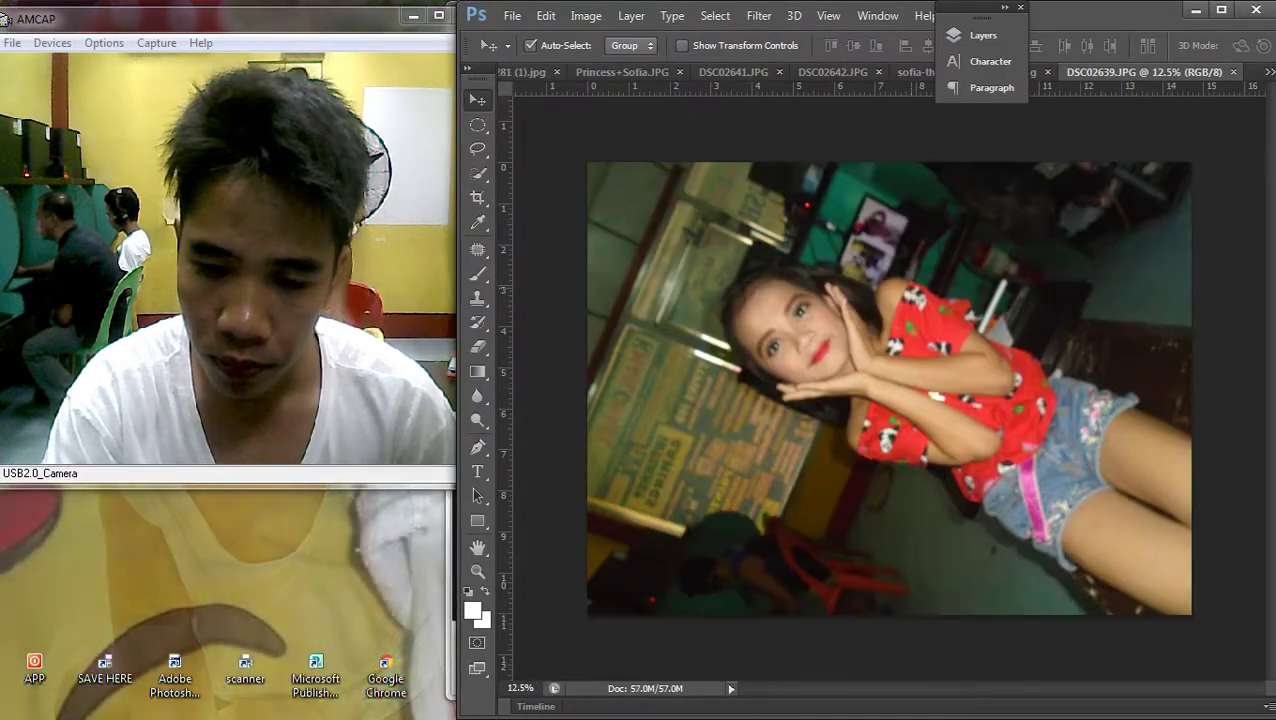
Rotate the photo 90° counter-clockwise, then 180°, and zoom out to see it whole
{"action": "left_click", "coordinate": [586, 15]}
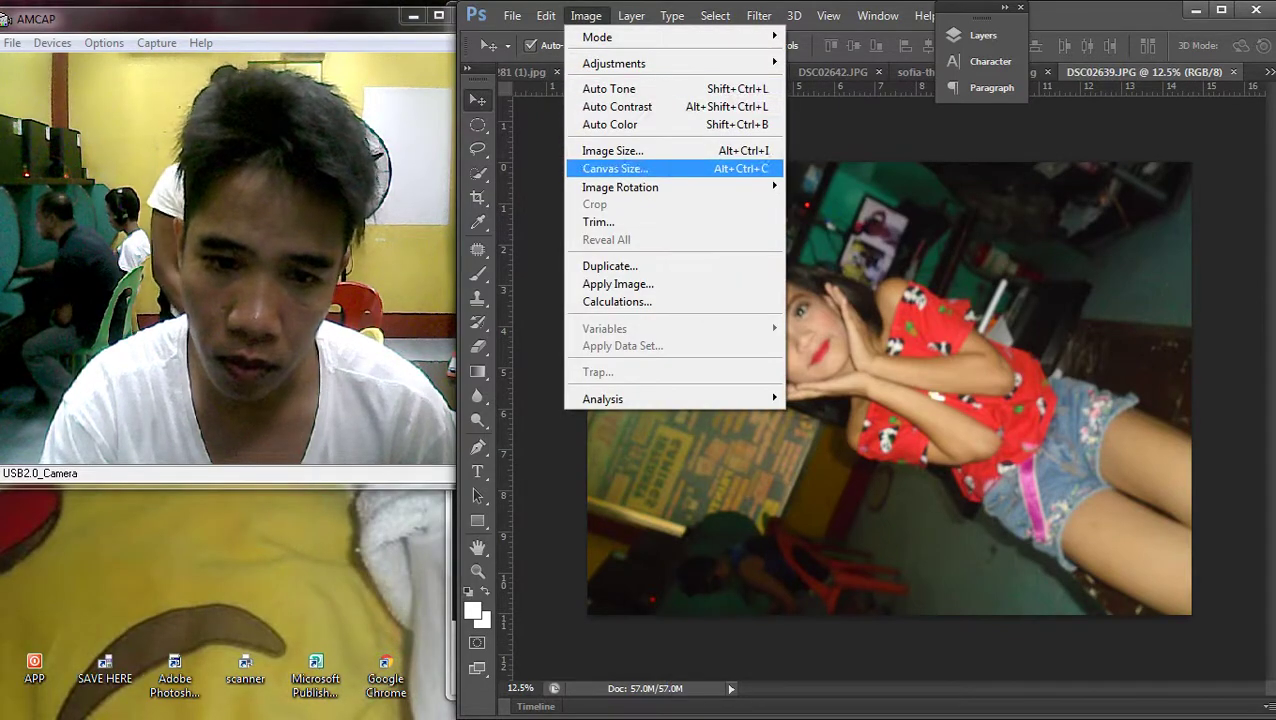
{"action": "mouse_move", "coordinate": [620, 185]}
{"action": "left_click", "coordinate": [826, 219]}
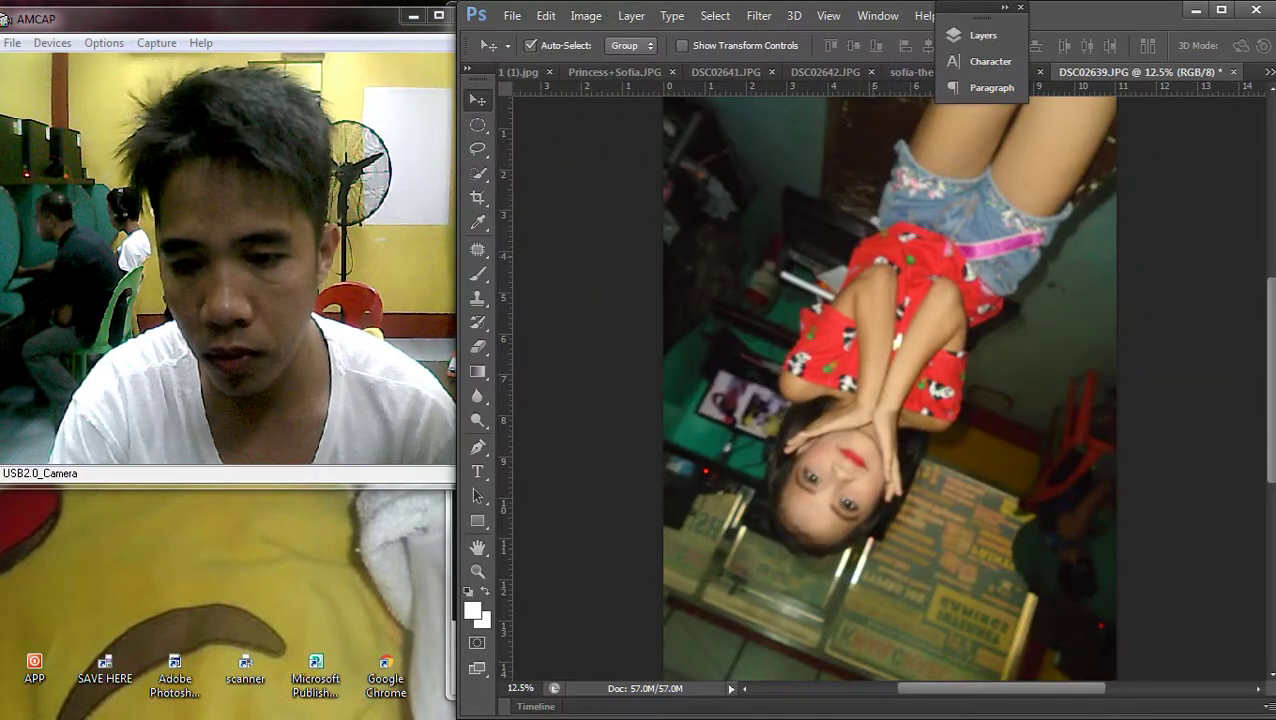
{"action": "left_click", "coordinate": [586, 15]}
{"action": "mouse_move", "coordinate": [620, 187]}
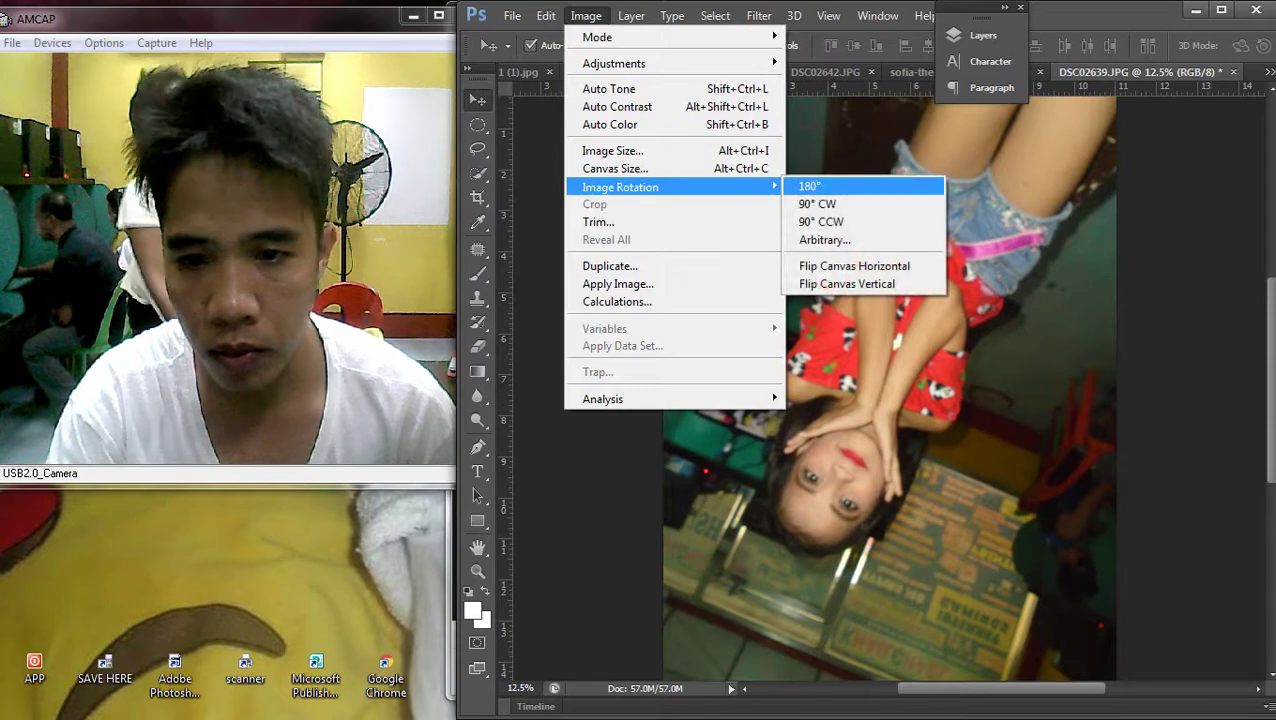
{"action": "left_click", "coordinate": [810, 186]}
{"action": "key", "text": "ctrl+minus"}
Free-transform the photo about 29° to stand the girl upright, then clear the canvas to white
{"action": "key", "text": "ctrl+a"}
{"action": "key", "text": "ctrl+t"}
{"action": "left_click_drag", "start_coordinate": [1080, 300], "coordinate": [1012, 148]}
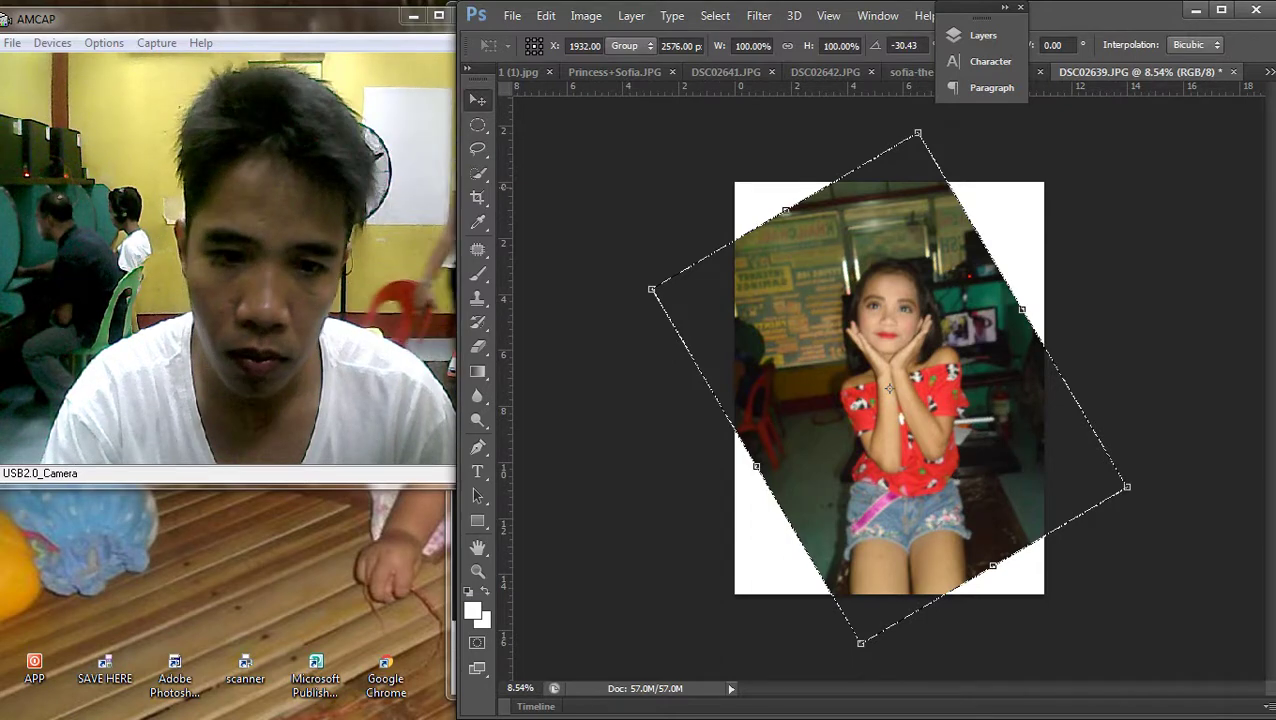
{"action": "key", "text": "Return"}
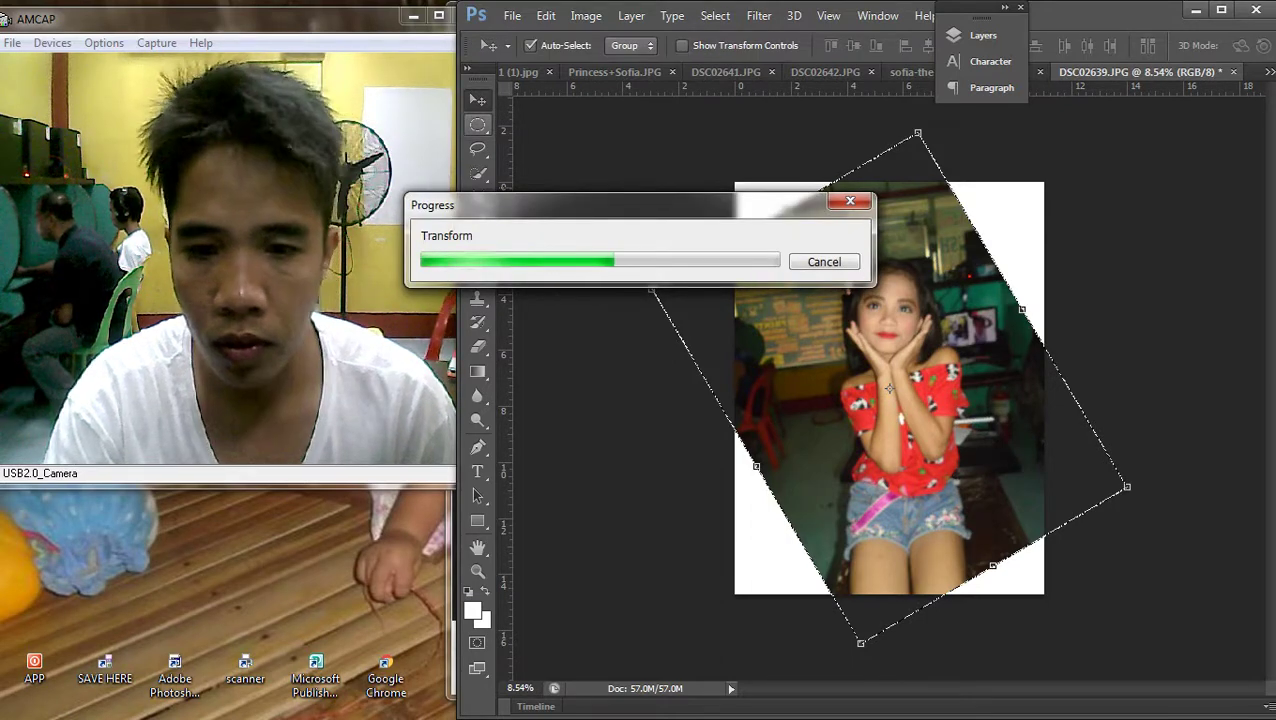
{"action": "key", "text": "m"}
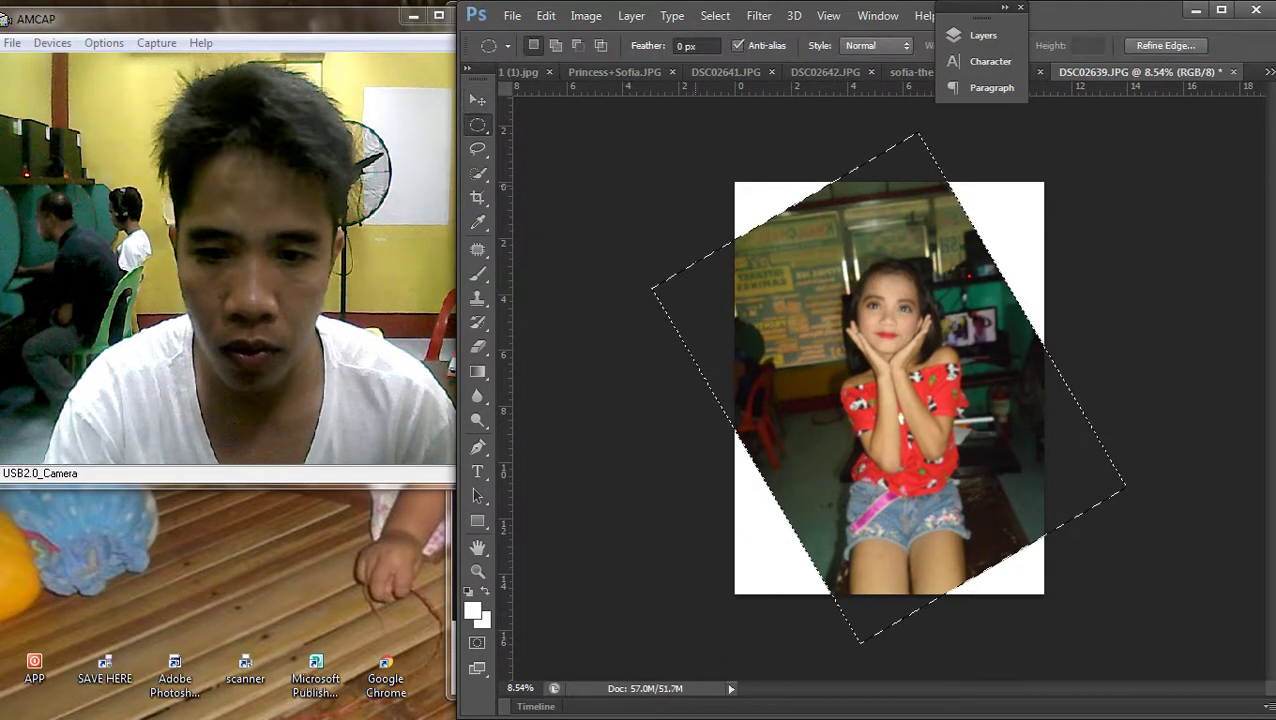
{"action": "key", "text": "ctrl+a"}
{"action": "key", "text": "Delete"}
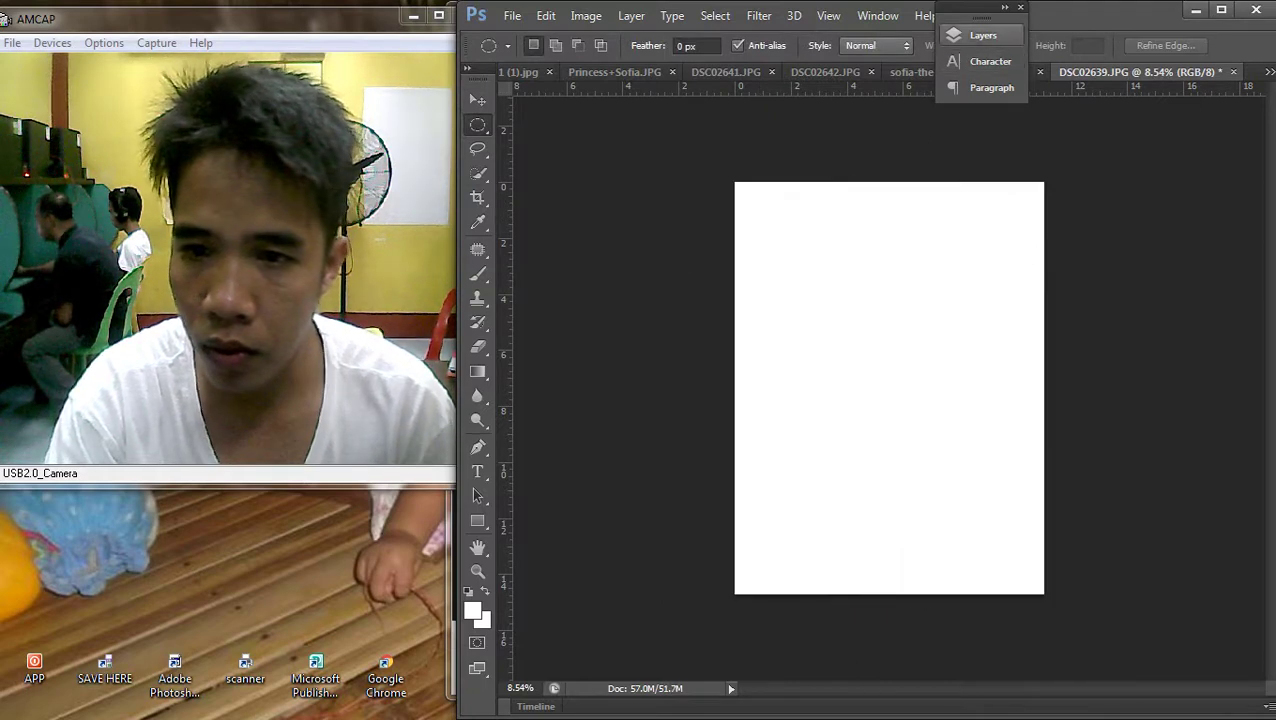
Collapse the panel dock, then move and resize the pasted photo over the invitation's frame
{"action": "left_click", "coordinate": [1004, 7]}
{"action": "double_click", "coordinate": [955, 21]}
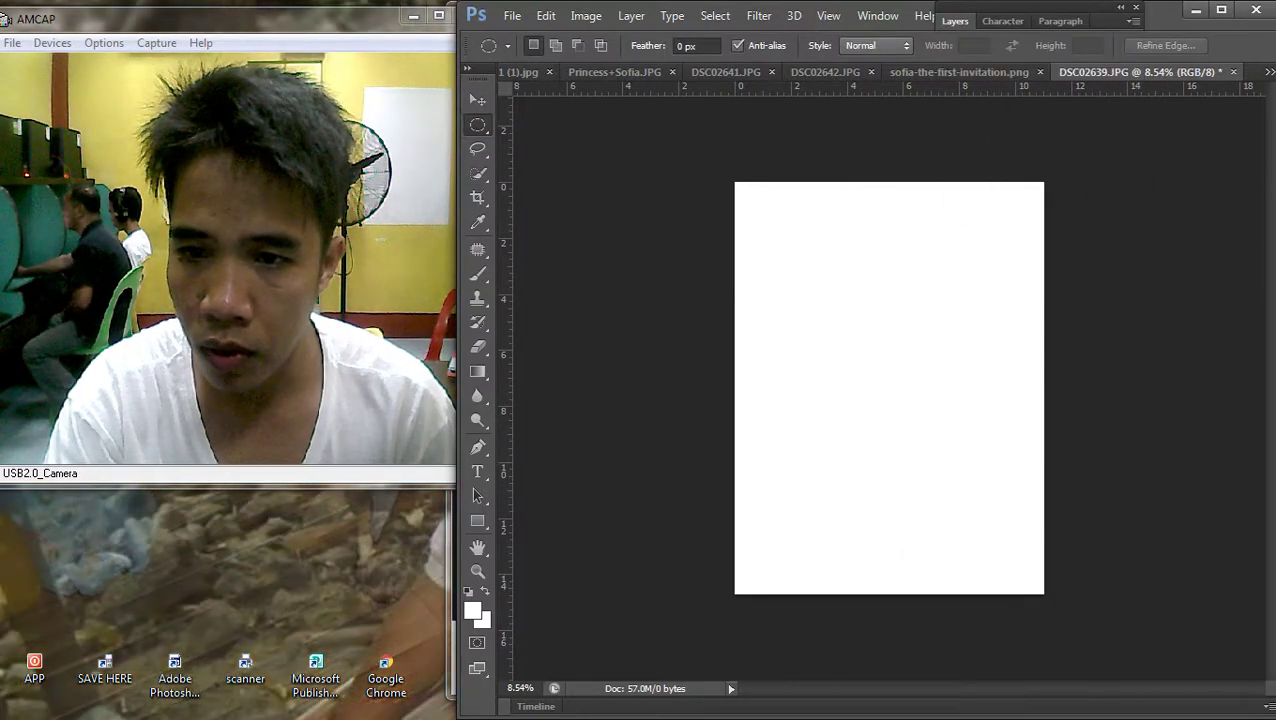
{"action": "key", "text": "ctrl+shift+Tab"}
{"action": "key", "text": "ctrl+Tab"}
{"action": "key", "text": "v"}
{"action": "left_click_drag", "start_coordinate": [1000, 530], "coordinate": [790, 170]}
{"action": "scroll", "coordinate": [888, 388], "scroll_direction": "down", "scroll_amount": 3}
{"action": "key", "text": "ctrl+t"}
{"action": "scroll", "coordinate": [888, 388], "scroll_direction": "down", "scroll_amount": 8}
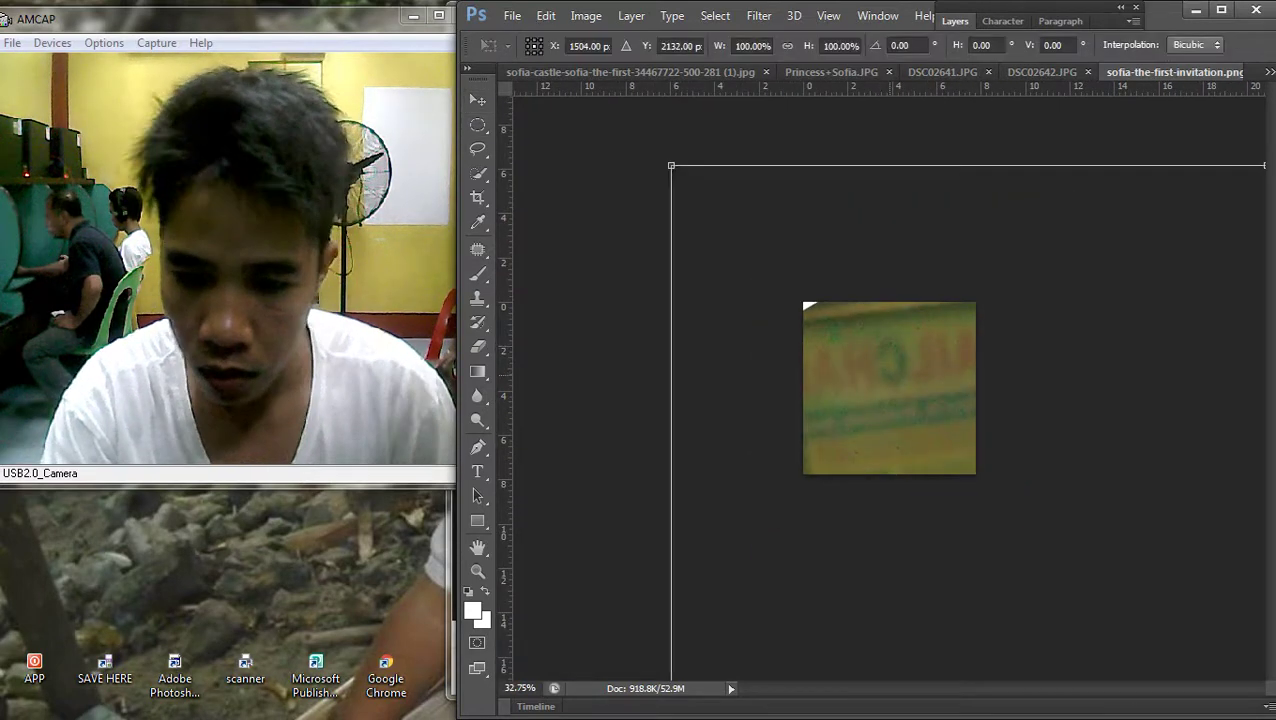
{"action": "scroll", "coordinate": [893, 387], "scroll_direction": "down", "scroll_amount": 1}
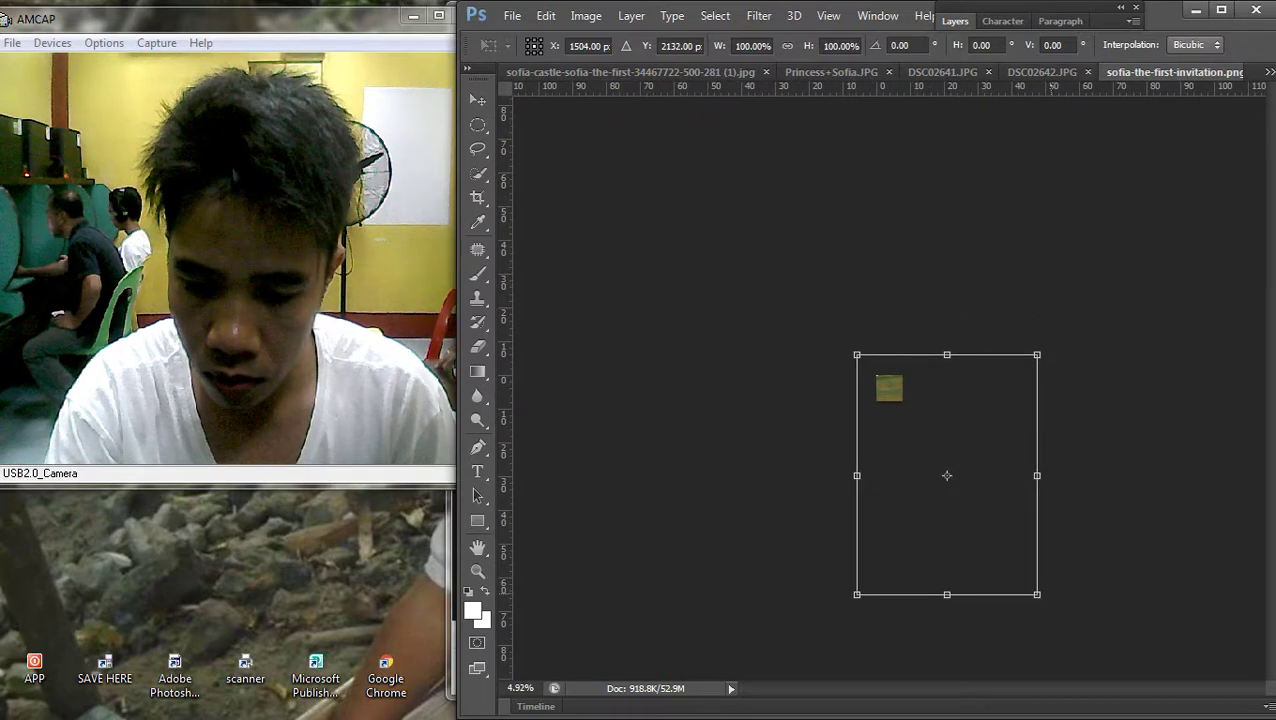
{"action": "key", "text": "Return"}
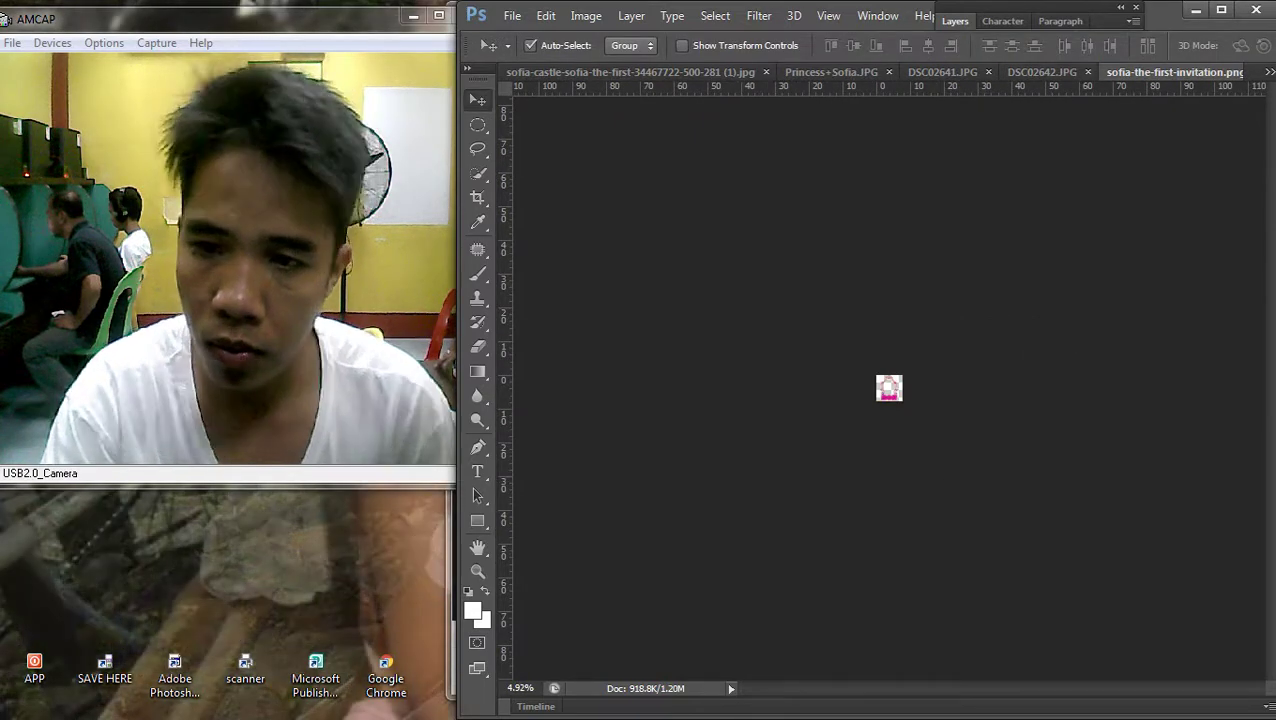
{"action": "scroll", "coordinate": [889, 388], "scroll_direction": "up", "scroll_amount": 3}
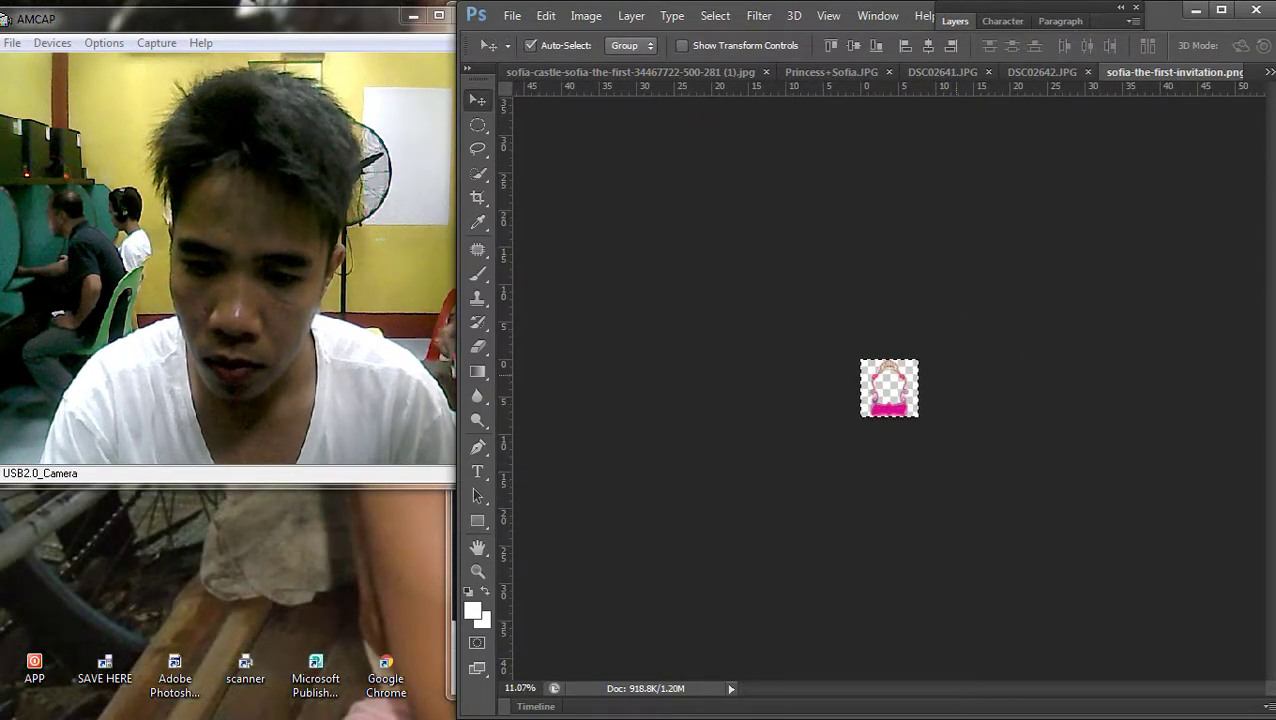
Cycle through DSC02642, DSC02641 and Princess+Sofia.JPG, then pick DSC02639.JPG from the document list
{"action": "left_click", "coordinate": [1041, 72]}
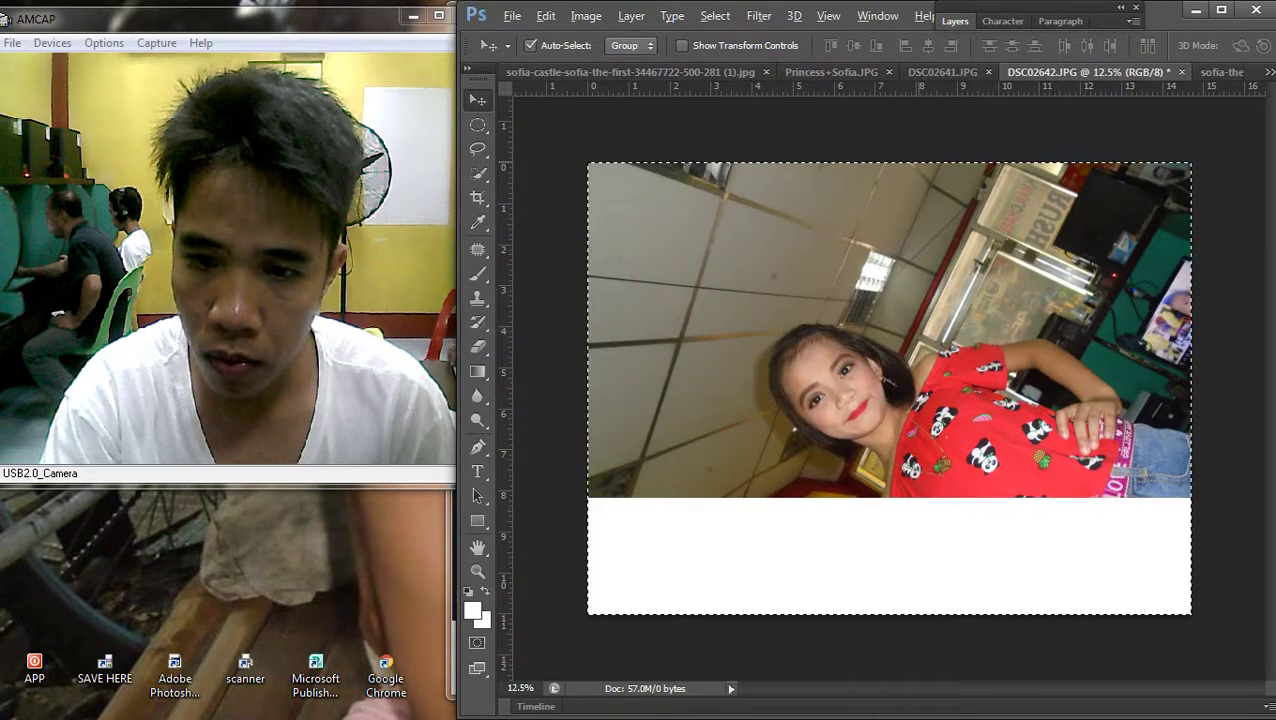
{"action": "left_click", "coordinate": [941, 72]}
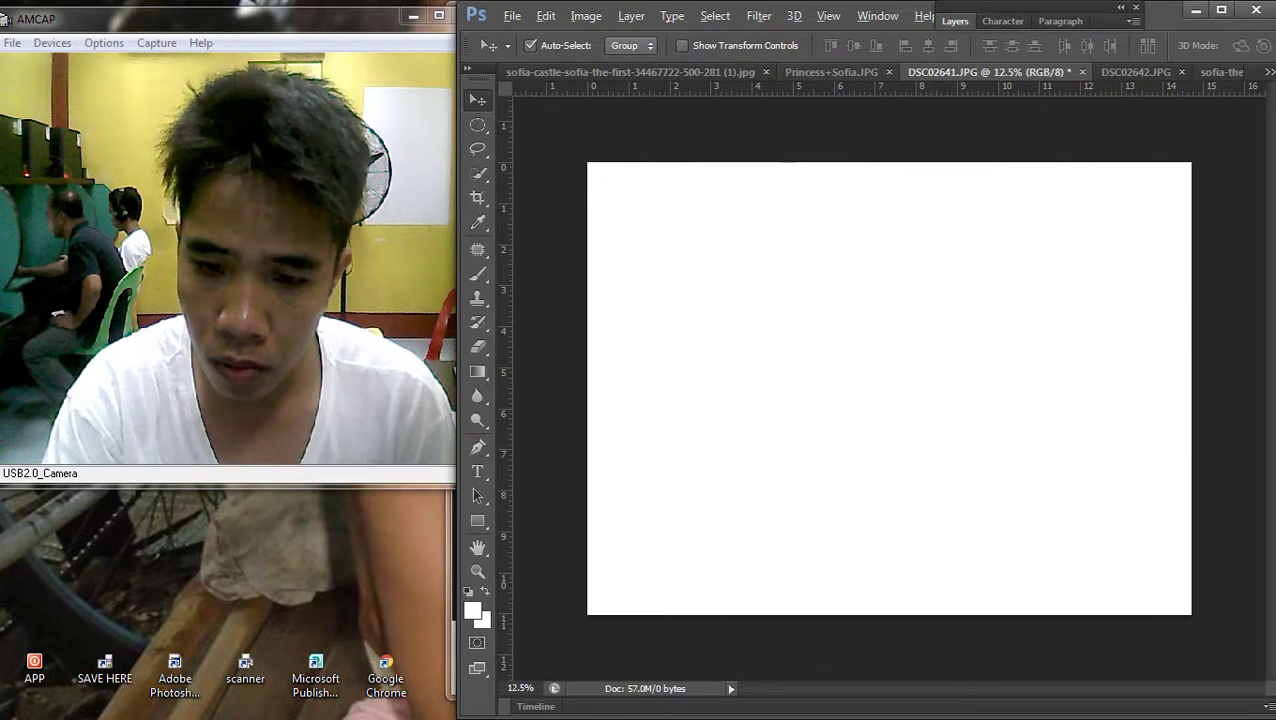
{"action": "key", "text": "ctrl+a"}
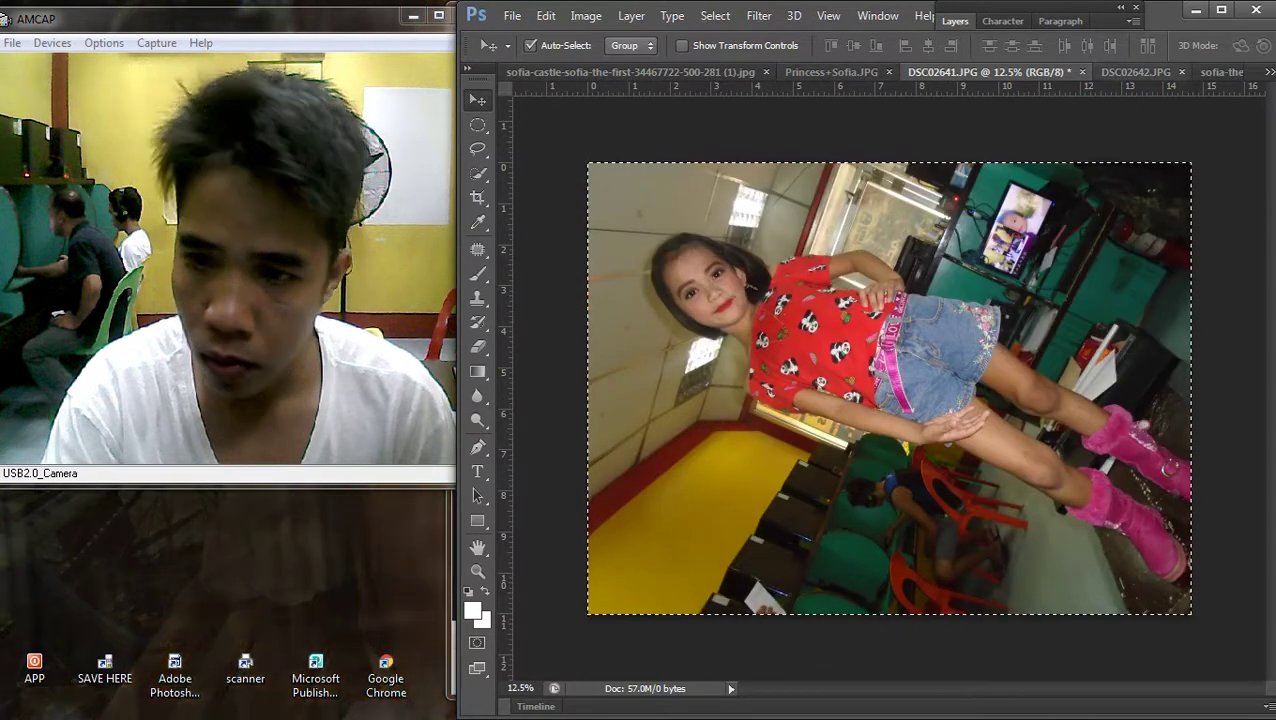
{"action": "left_click", "coordinate": [831, 72]}
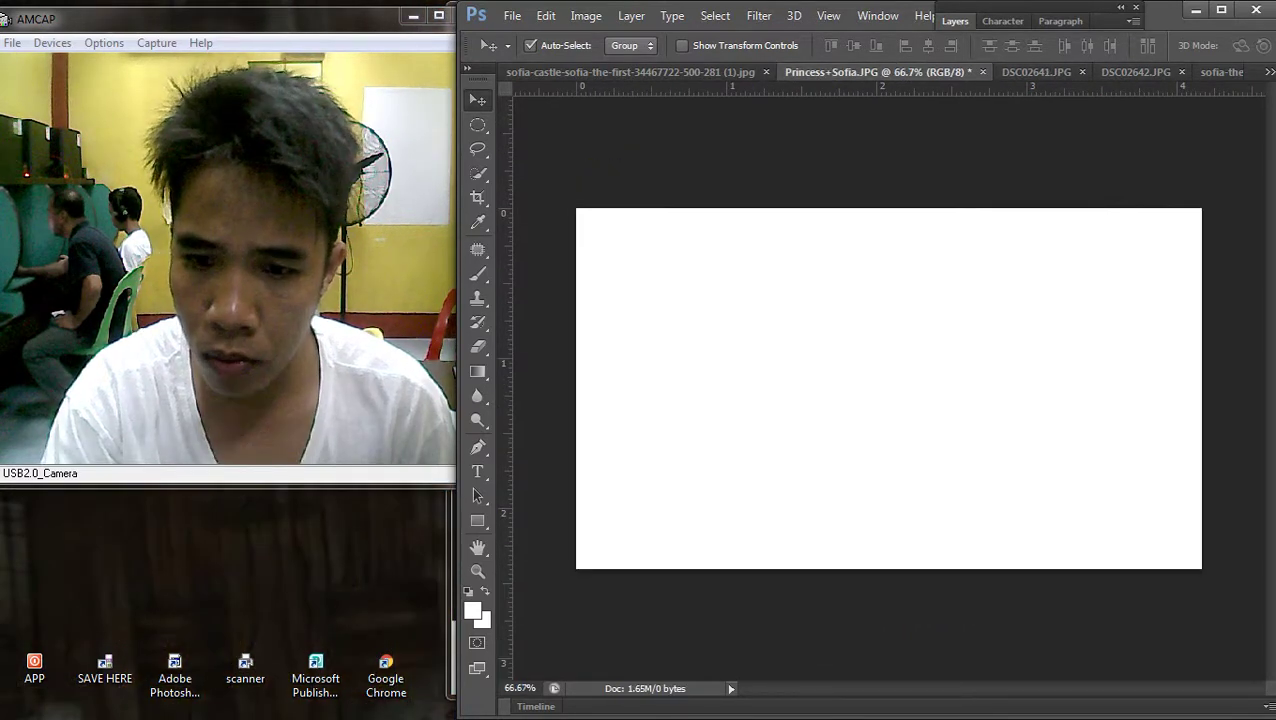
{"action": "left_click", "coordinate": [1268, 72]}
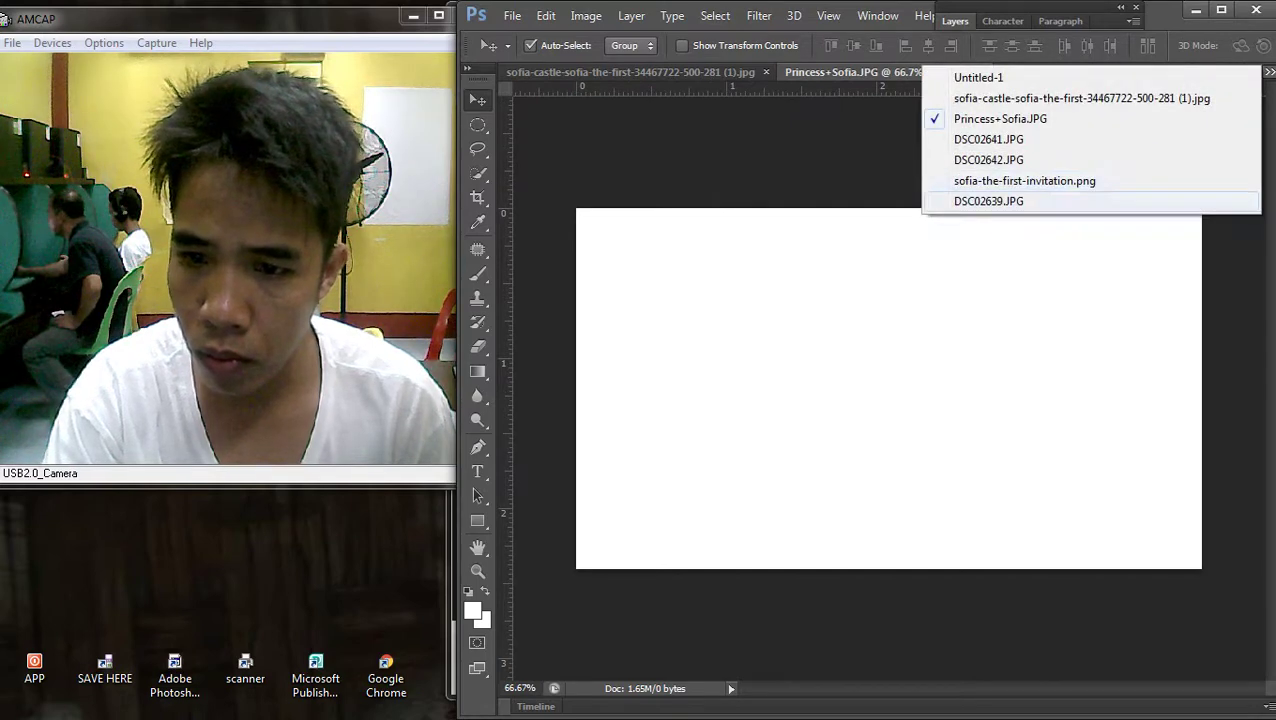
{"action": "left_click", "coordinate": [989, 201]}
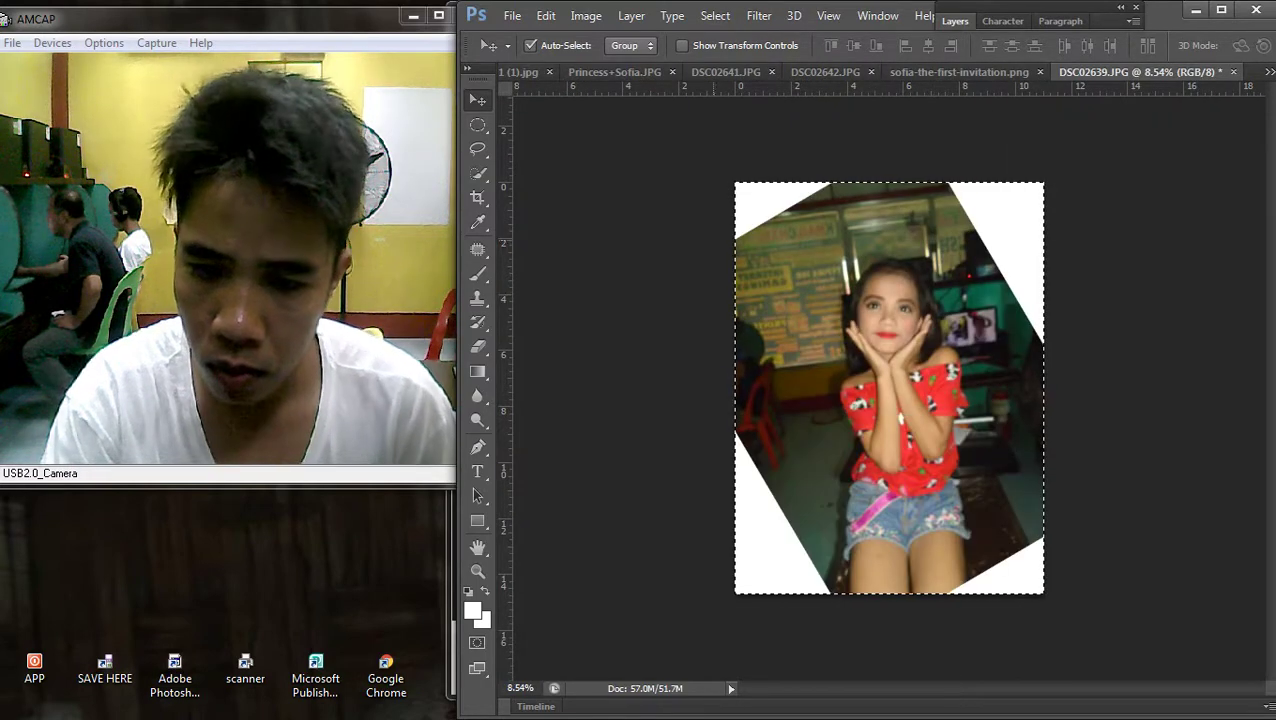
Deselect, then scale the crown frame up and centre it around the girl's face
{"action": "left_click", "coordinate": [478, 125]}
{"action": "right_click", "coordinate": [875, 245]}
{"action": "left_click", "coordinate": [928, 262]}
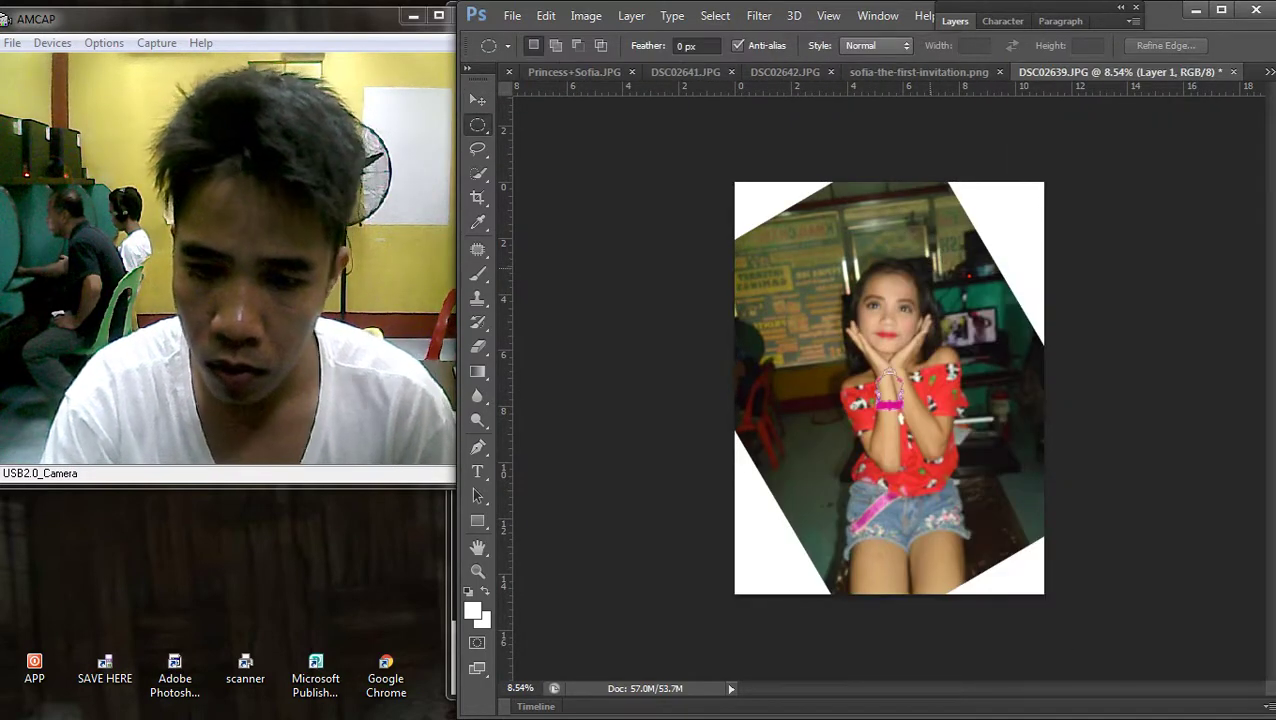
{"action": "key", "text": "v"}
{"action": "key", "text": "ctrl+0"}
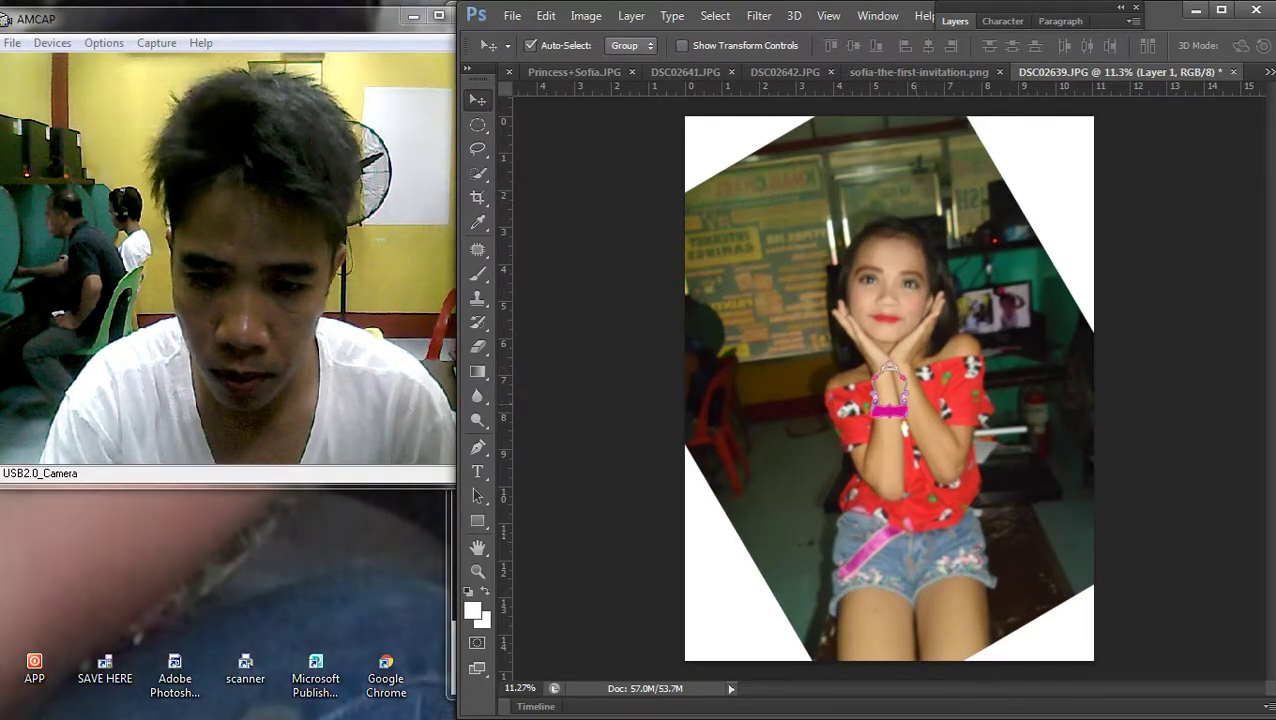
{"action": "key", "text": "ctrl+t"}
{"action": "left_click_drag", "start_coordinate": [908, 418], "coordinate": [952, 288]}
{"action": "left_click_drag", "start_coordinate": [868, 279], "coordinate": [876, 287]}
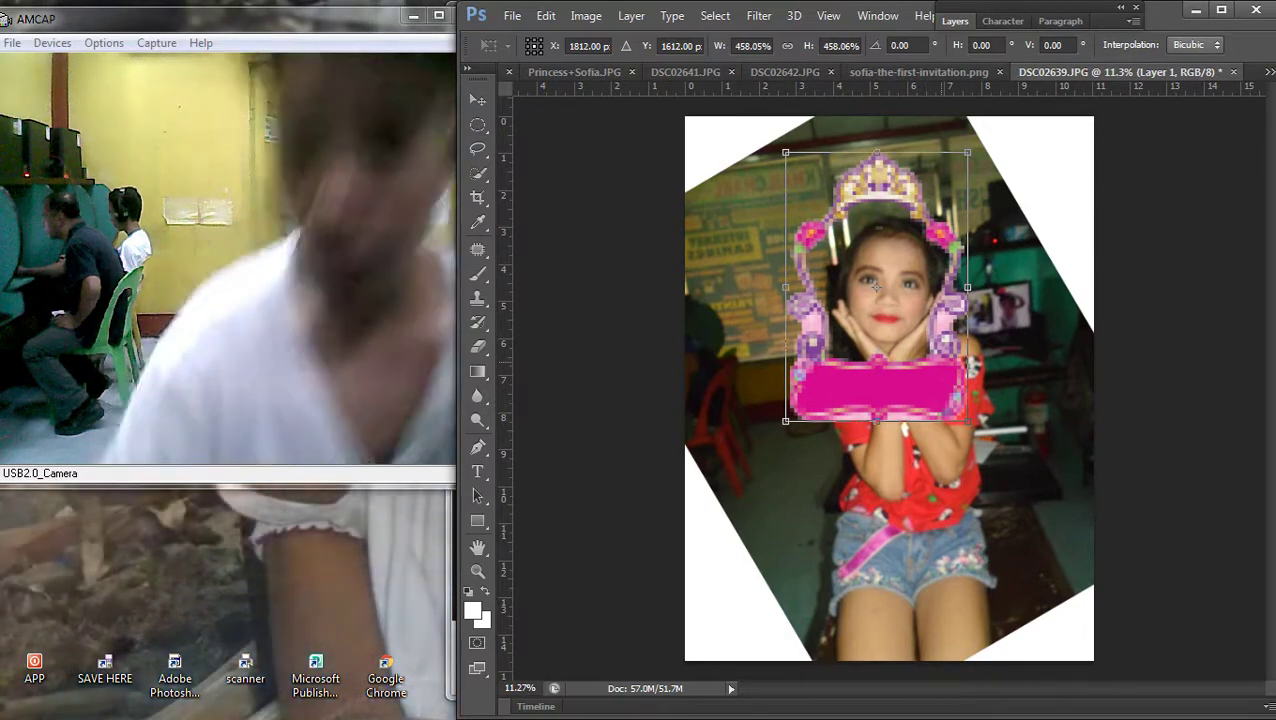
{"action": "left_click_drag", "start_coordinate": [968, 420], "coordinate": [1045, 535]}
{"action": "left_click_drag", "start_coordinate": [1028, 447], "coordinate": [1008, 424]}
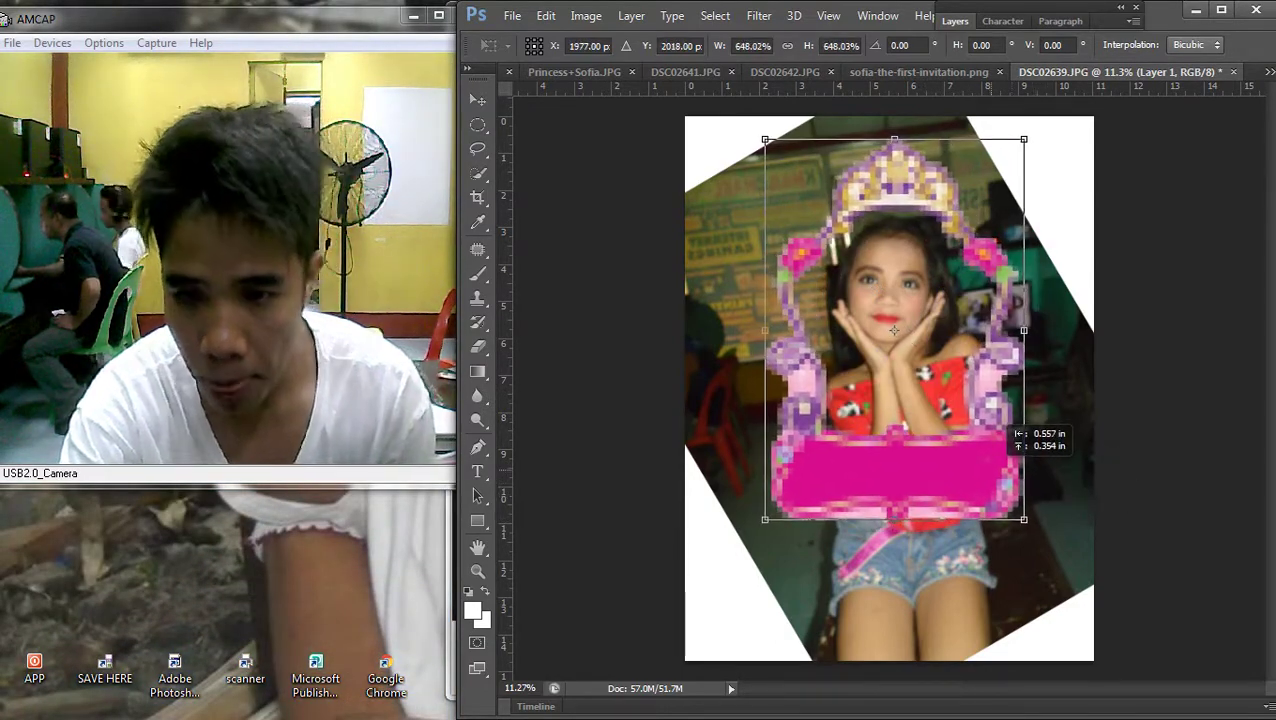
{"action": "key", "text": "Return"}
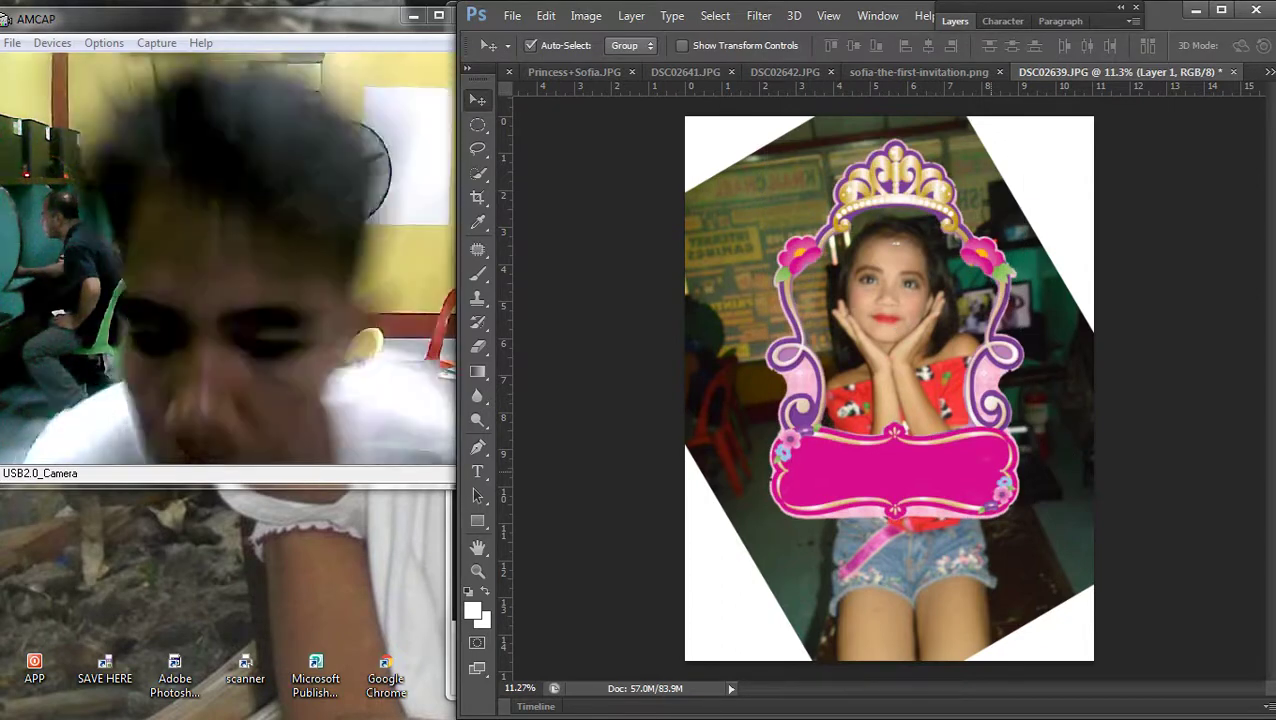
Draw oval selections over the photo and show the Layers panel
{"action": "scroll", "coordinate": [515, 672], "scroll_direction": "up", "scroll_amount": 3}
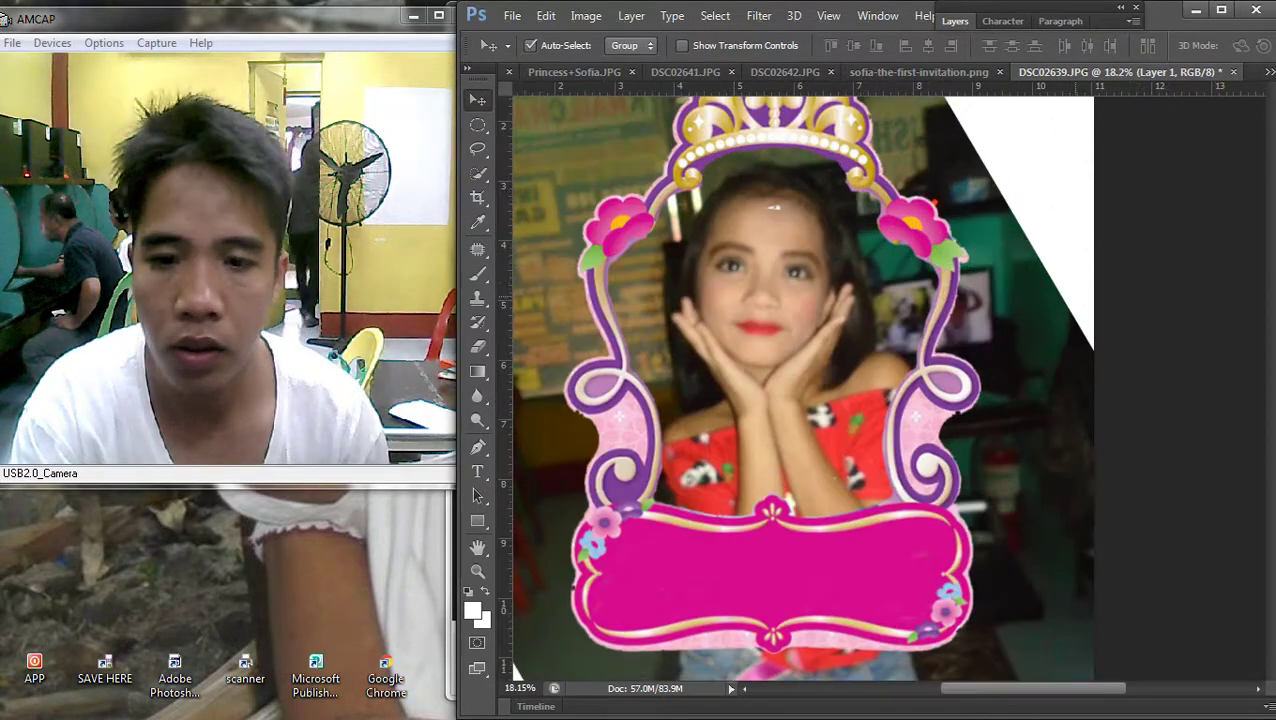
{"action": "key", "text": "m"}
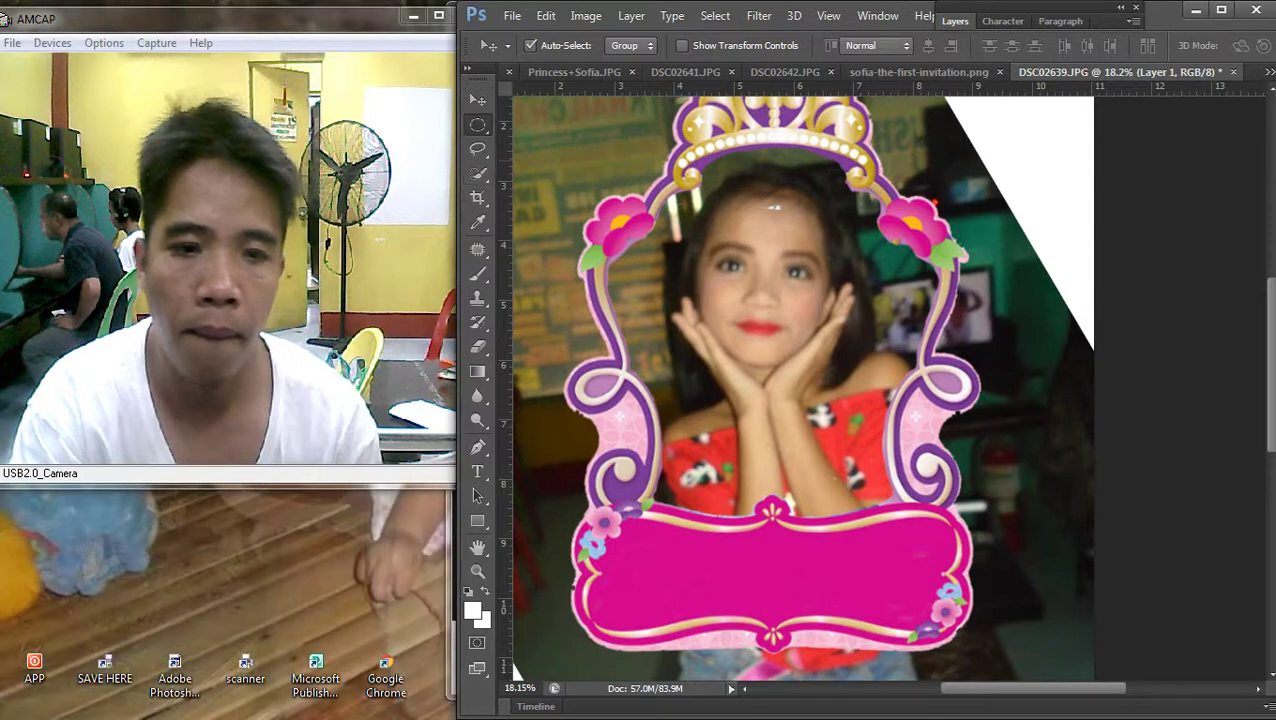
{"action": "left_click_drag", "start_coordinate": [705, 188], "coordinate": [800, 262]}
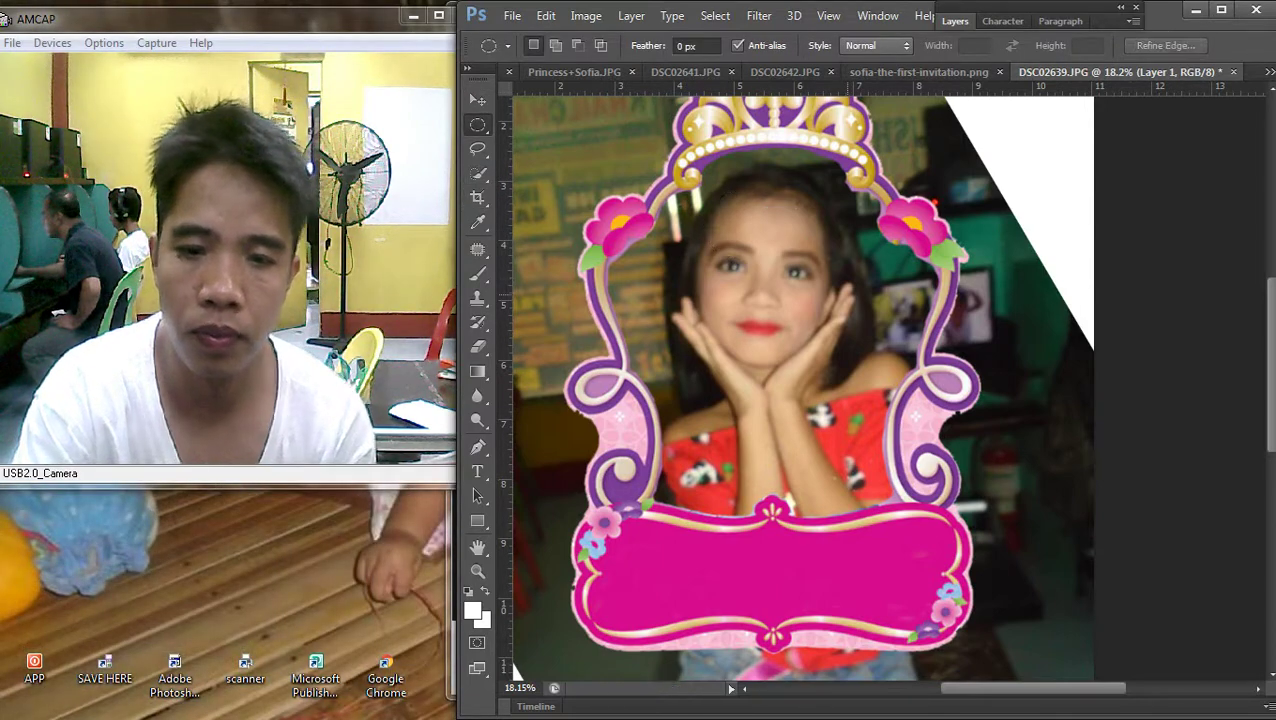
{"action": "scroll", "coordinate": [515, 672], "scroll_direction": "down", "scroll_amount": 3}
{"action": "key", "text": "v"}
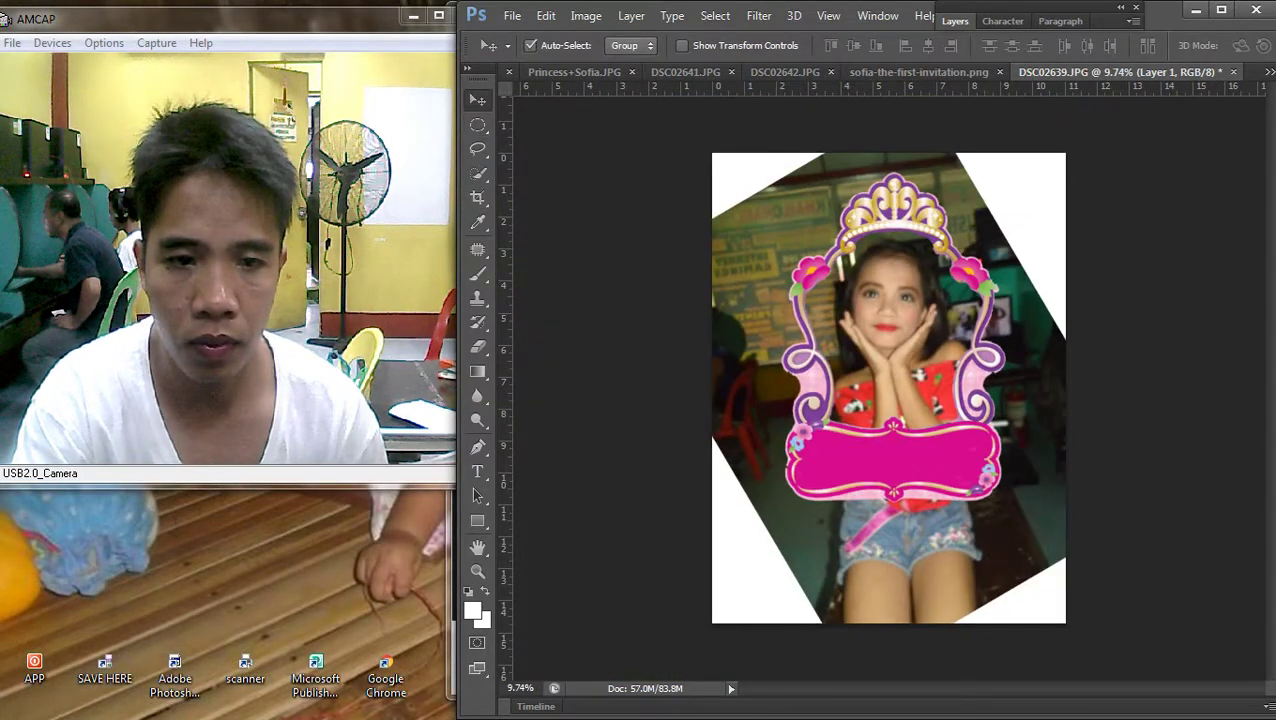
{"action": "scroll", "coordinate": [889, 388], "scroll_direction": "down", "scroll_amount": 2}
{"action": "scroll", "coordinate": [889, 388], "scroll_direction": "up", "scroll_amount": 1}
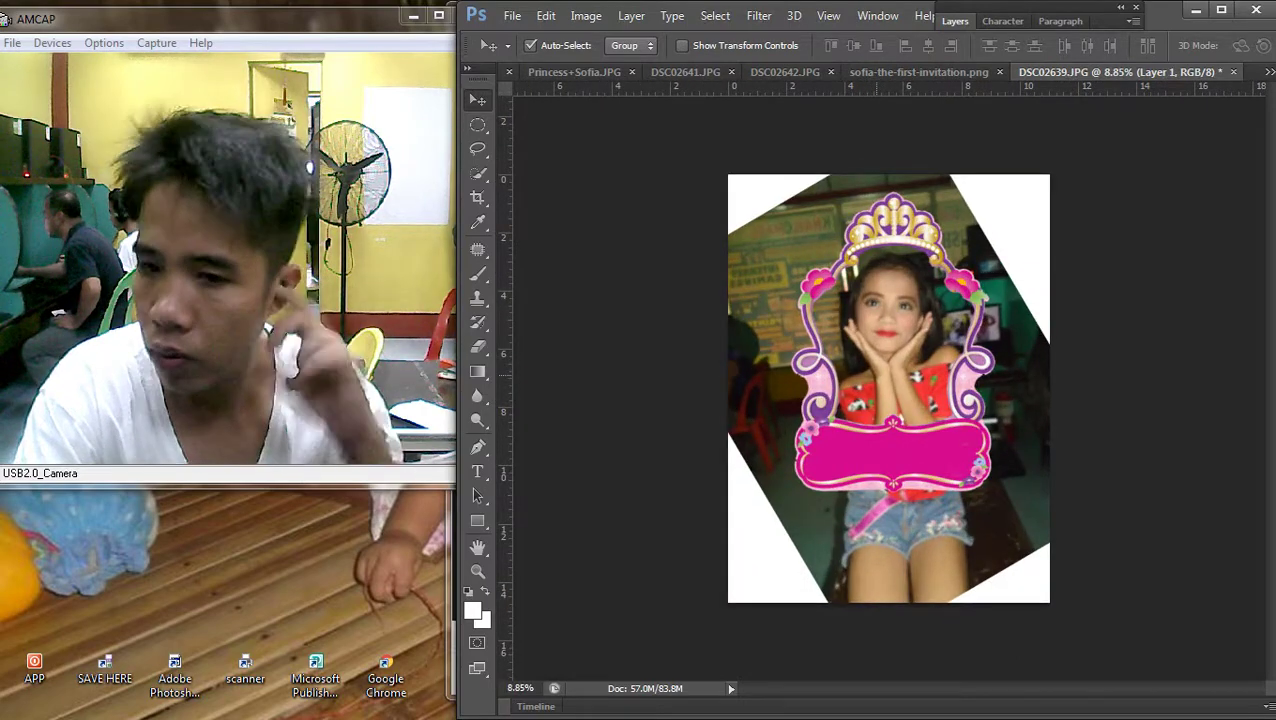
{"action": "key", "text": "m"}
{"action": "left_click_drag", "start_coordinate": [852, 515], "coordinate": [798, 348]}
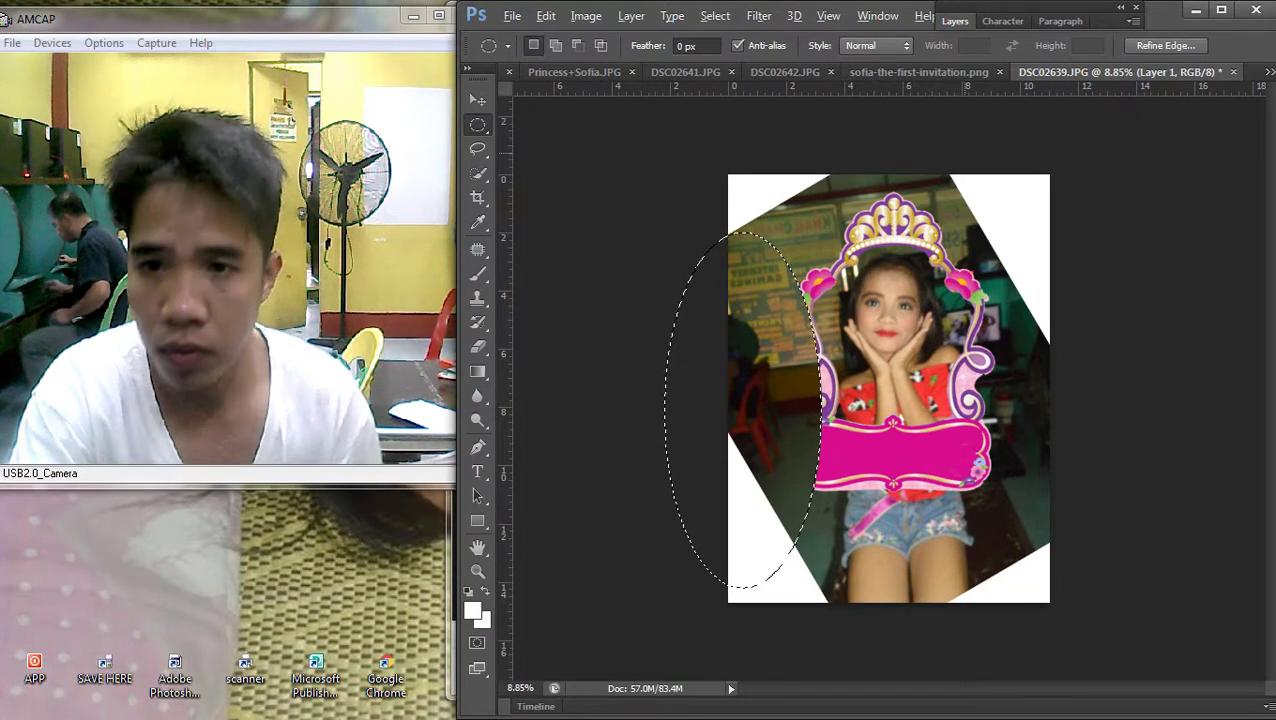
{"action": "key", "text": "F7"}
On the Background photo layer, fill the first oval selection with white and deselect
{"action": "left_click", "coordinate": [1025, 165]}
{"action": "key", "text": "Delete"}
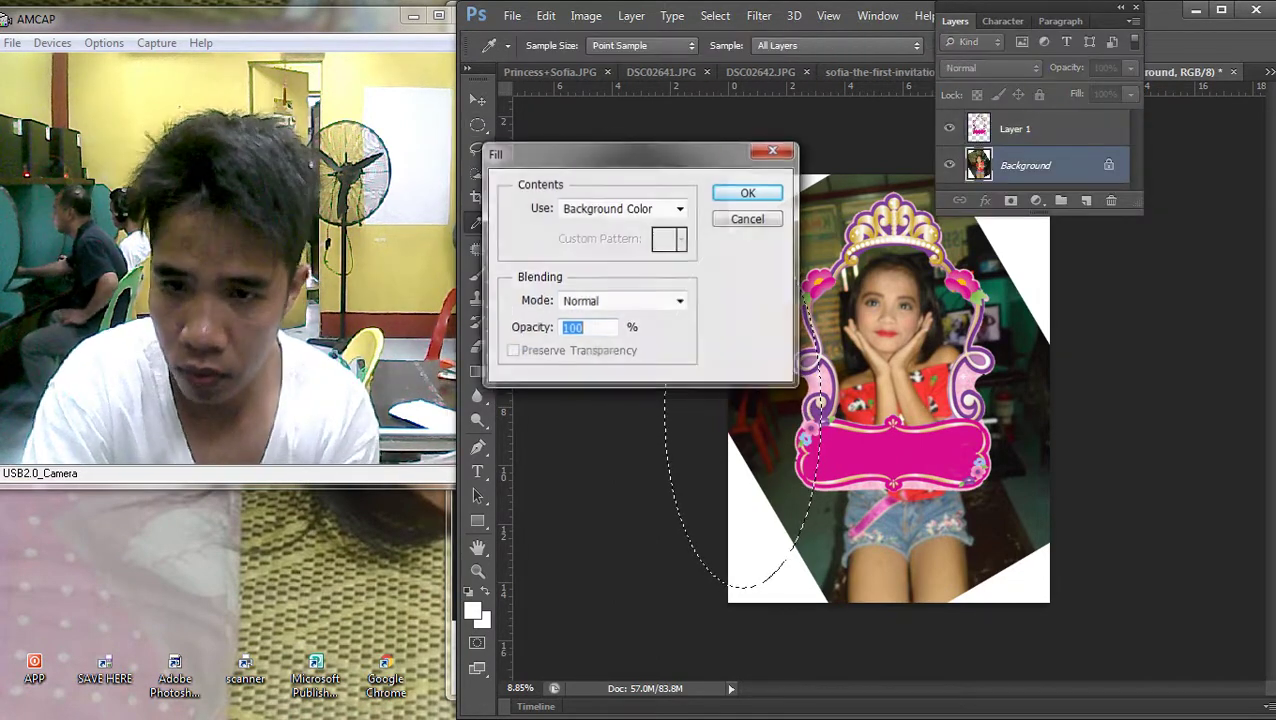
{"action": "key", "text": "Return"}
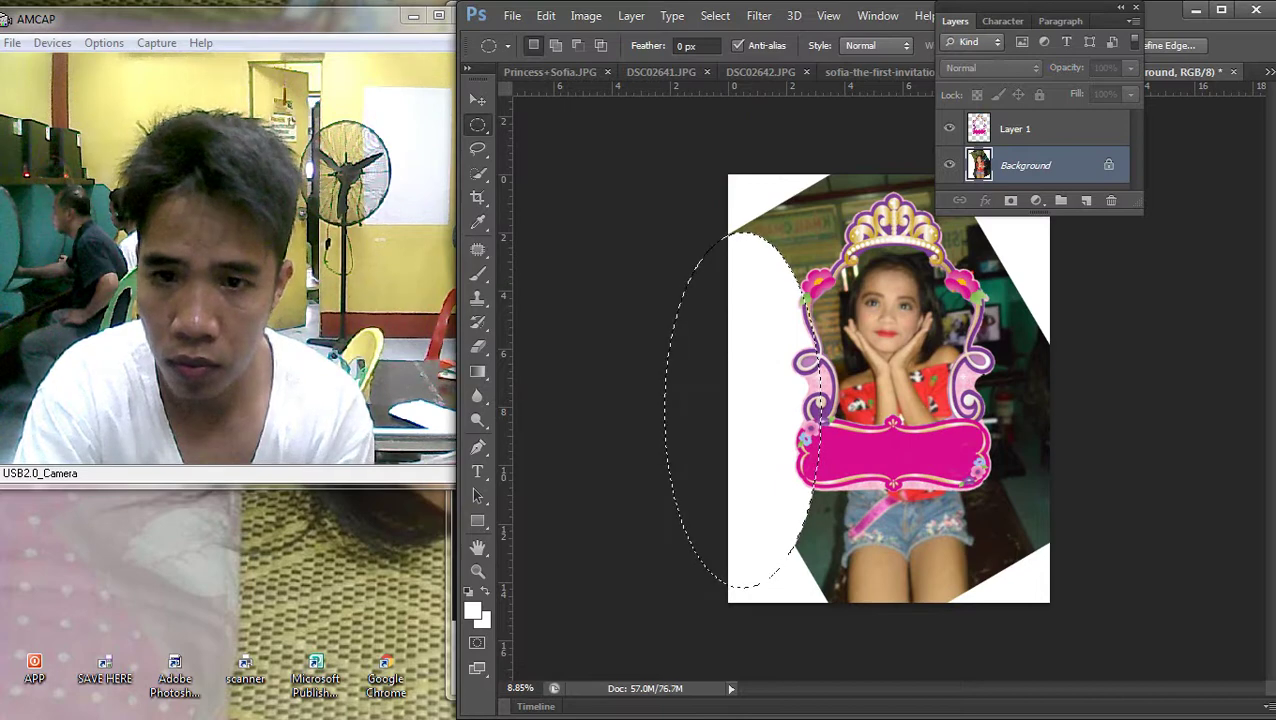
{"action": "right_click", "coordinate": [486, 192]}
{"action": "left_click", "coordinate": [520, 207]}
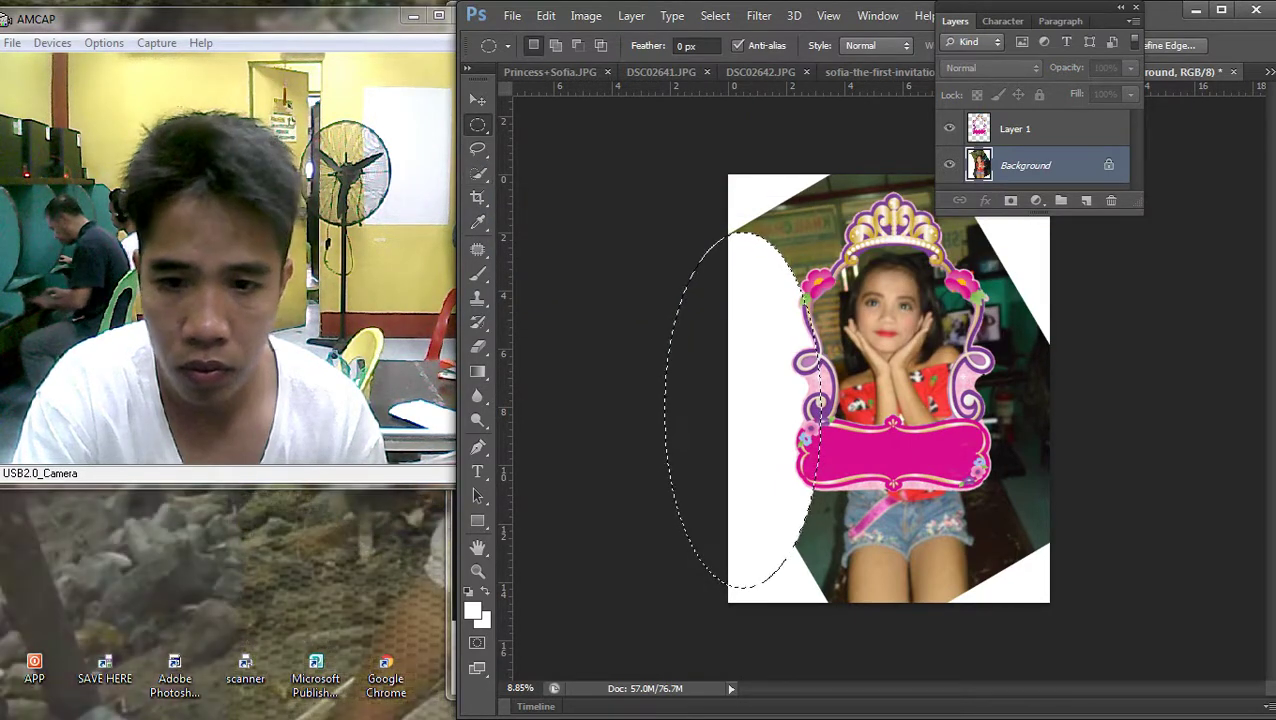
{"action": "right_click", "coordinate": [893, 281]}
{"action": "left_click", "coordinate": [945, 295]}
Fill another oval of the background with white, then deselect it
{"action": "left_click_drag", "start_coordinate": [1170, 665], "coordinate": [1270, 290]}
{"action": "key", "text": "Delete"}
{"action": "key", "text": "Return"}
{"action": "key", "text": "Delete"}
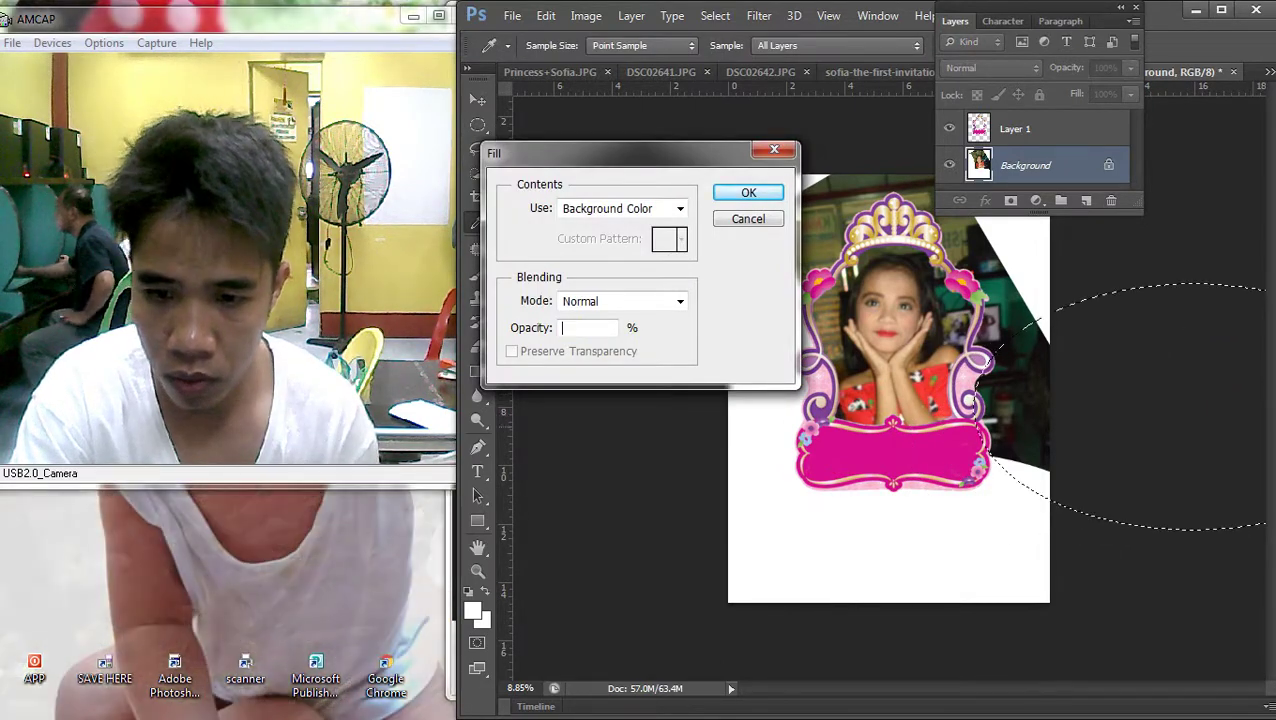
{"action": "key", "text": "Return"}
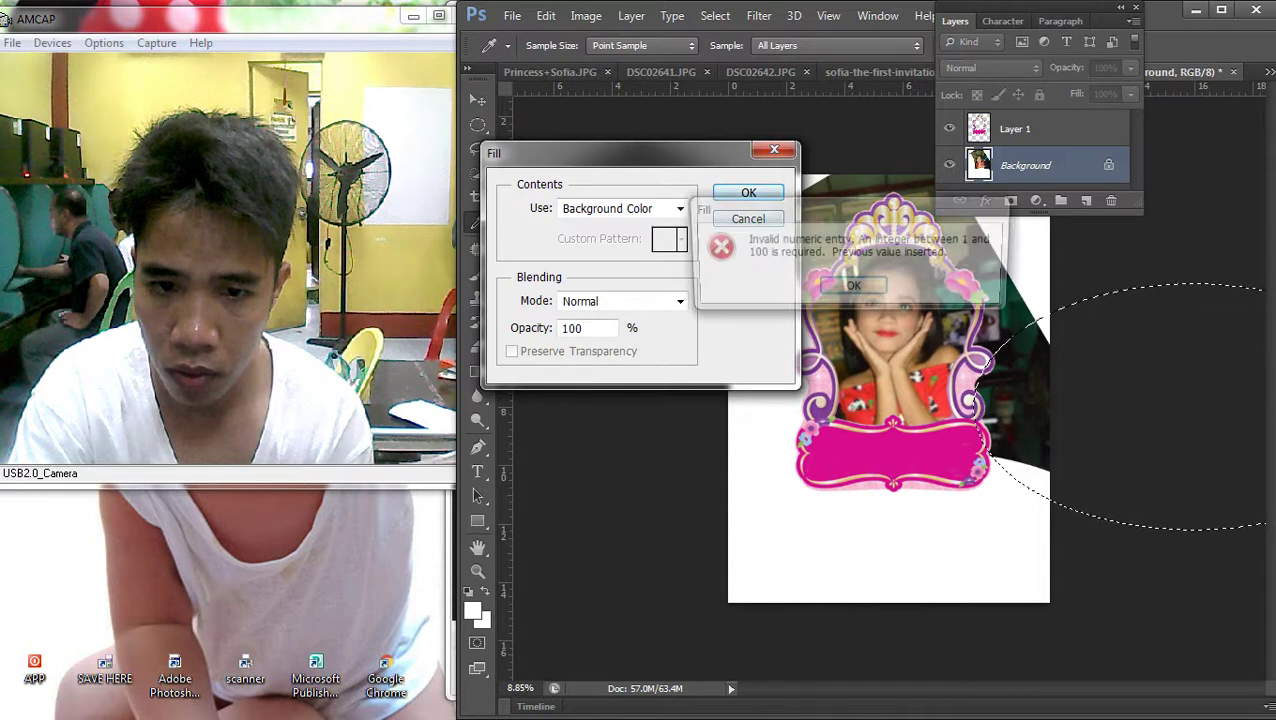
{"action": "key", "text": "Return"}
{"action": "key", "text": "Return"}
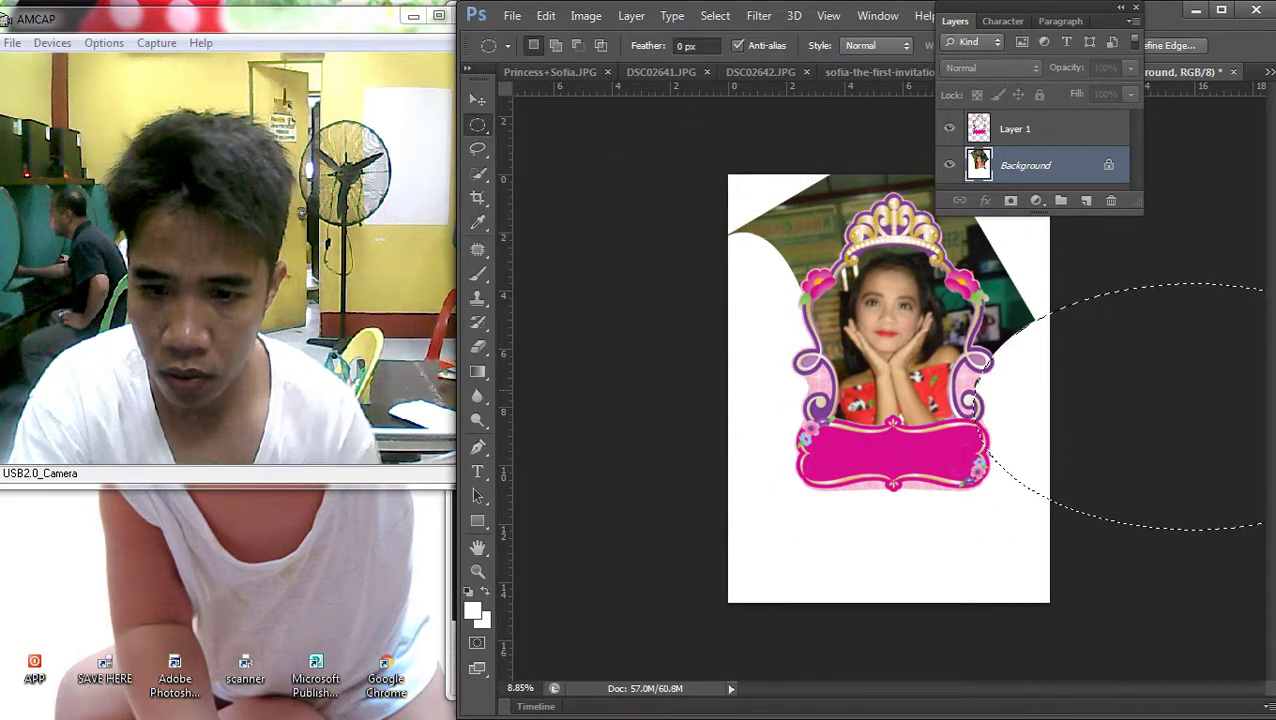
{"action": "left_click_drag", "start_coordinate": [1008, 342], "coordinate": [1008, 342]}
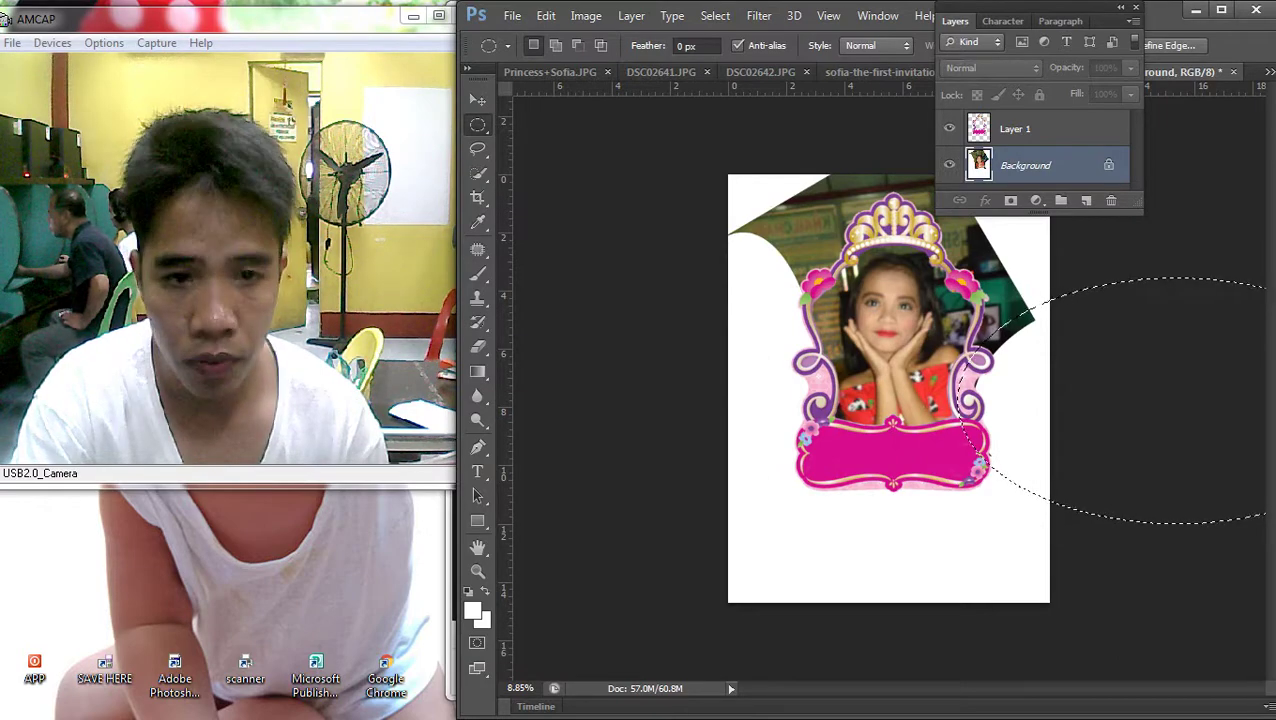
{"action": "right_click", "coordinate": [942, 330]}
{"action": "left_click", "coordinate": [975, 285]}
Whiten oval areas along the photo's right edge and top right
{"action": "scroll", "coordinate": [895, 425], "scroll_direction": "up", "scroll_amount": 3}
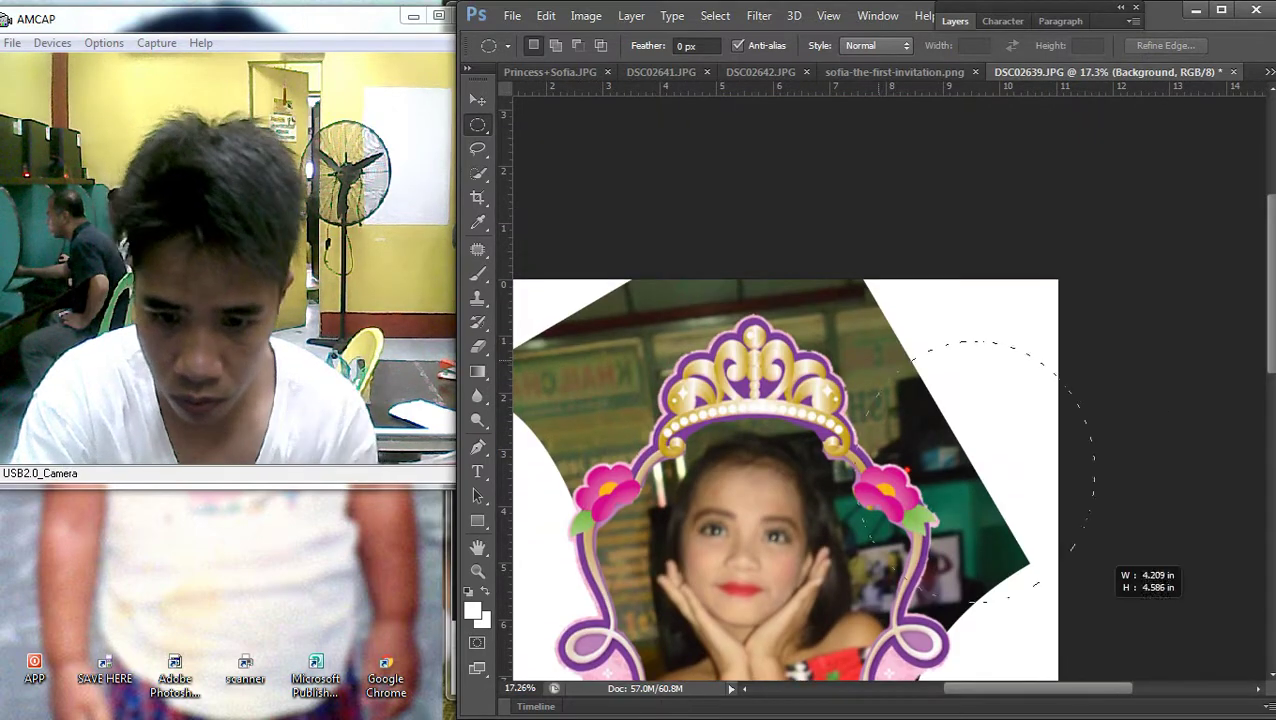
{"action": "left_click_drag", "start_coordinate": [1045, 465], "coordinate": [1035, 612]}
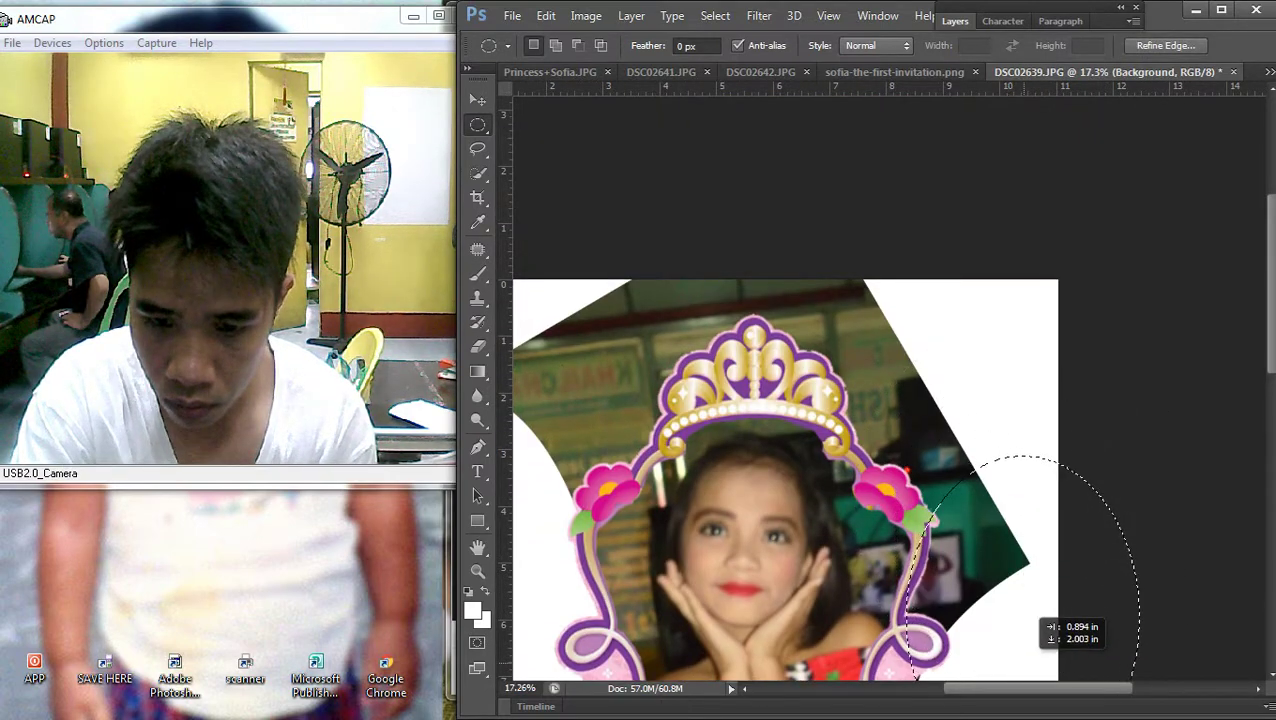
{"action": "key", "text": "shift+BackSpace"}
{"action": "key", "text": "Return"}
{"action": "left_click_drag", "start_coordinate": [1010, 560], "coordinate": [847, 275]}
{"action": "key", "text": "shift+BackSpace"}
{"action": "key", "text": "Return"}
{"action": "key", "text": "i"}
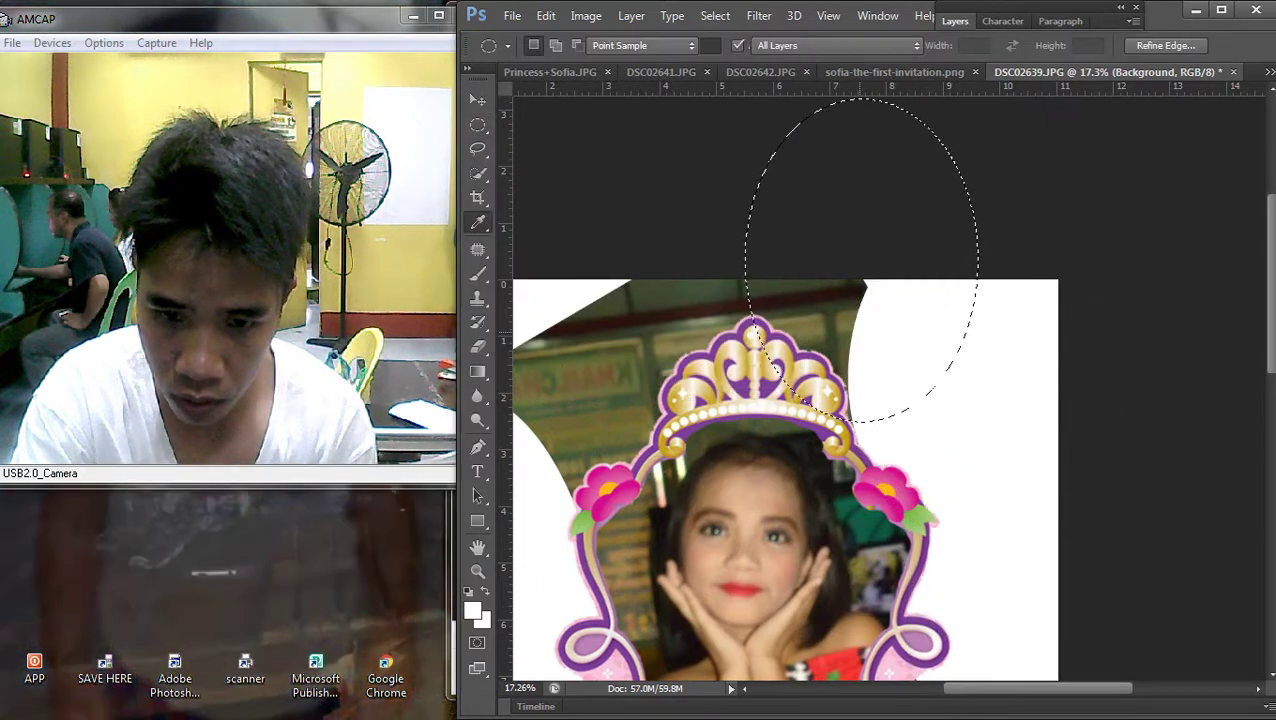
{"action": "key", "text": "m"}
{"action": "key", "text": "shift+BackSpace"}
{"action": "key", "text": "Return"}
Fill the oval areas to the right of and above the crown with white
{"action": "scroll", "coordinate": [860, 400], "scroll_direction": "up", "scroll_amount": 1}
{"action": "scroll", "coordinate": [860, 400], "scroll_direction": "left", "scroll_amount": 1}
{"action": "left_click_drag", "start_coordinate": [870, 349], "coordinate": [752, 332]}
{"action": "key", "text": "shift+BackSpace"}
{"action": "key", "text": "Return"}
{"action": "key", "text": "shift+BackSpace"}
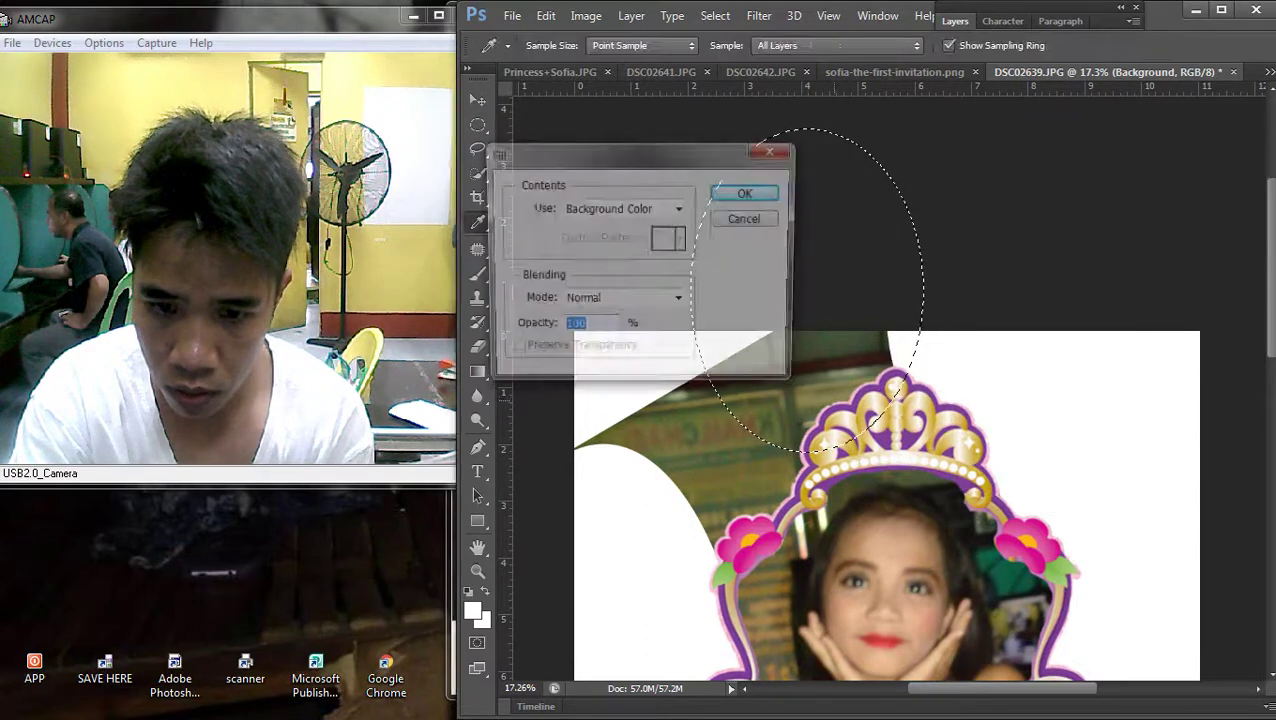
{"action": "key", "text": "Return"}
{"action": "key", "text": "m"}
Fill the last ovals below and left with white, deselect, and switch to the Move tool
{"action": "left_click_drag", "start_coordinate": [850, 400], "coordinate": [788, 455]}
{"action": "key", "text": "shift+BackSpace"}
{"action": "key", "text": "Return"}
{"action": "scroll", "coordinate": [790, 455], "scroll_direction": "left", "scroll_amount": 3}
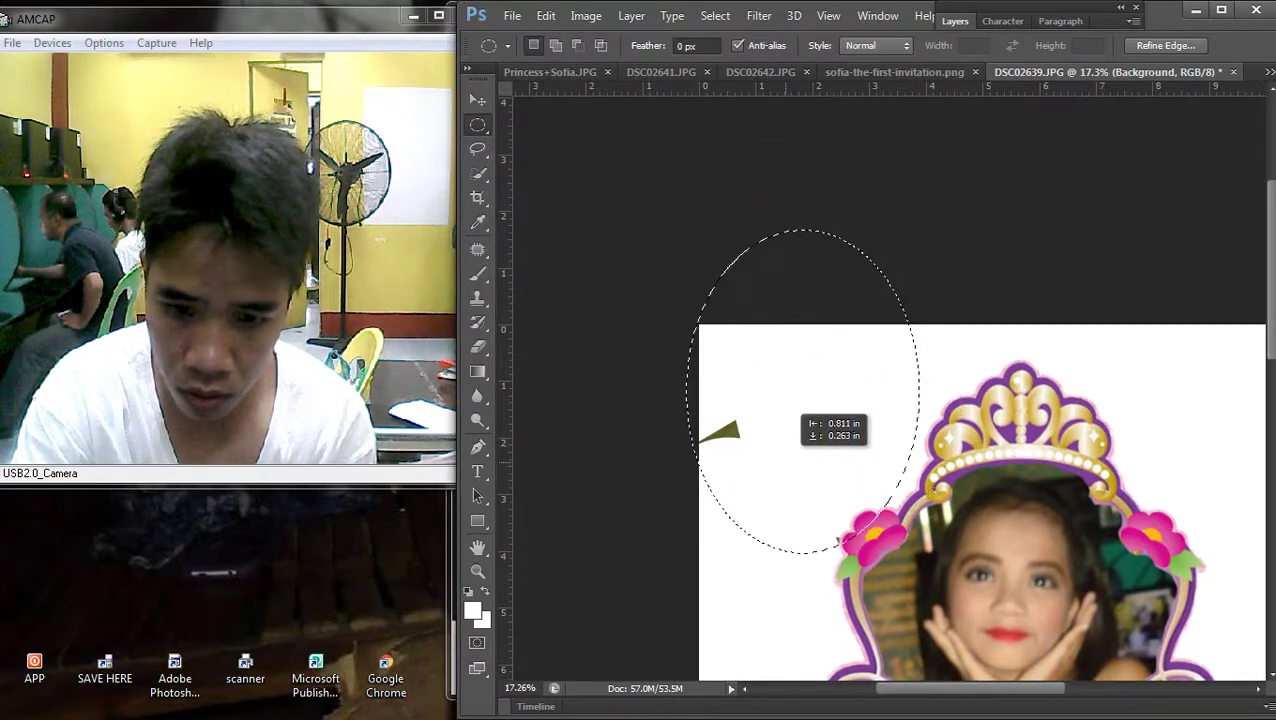
{"action": "key", "text": "shift+BackSpace"}
{"action": "key", "text": "Return"}
{"action": "key", "text": "ctrl+d"}
{"action": "scroll", "coordinate": [1005, 368], "scroll_direction": "down", "scroll_amount": 1}
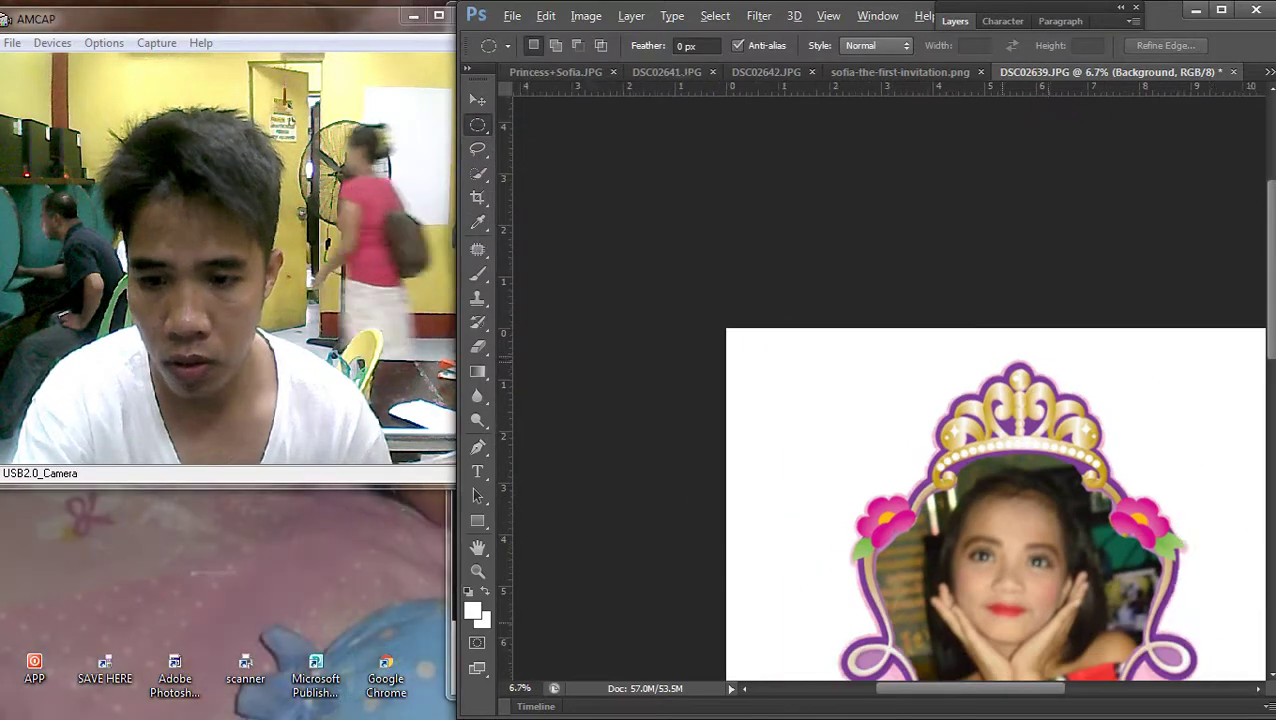
{"action": "scroll", "coordinate": [889, 388], "scroll_direction": "down", "scroll_amount": 3}
{"action": "scroll", "coordinate": [889, 388], "scroll_direction": "up", "scroll_amount": 2}
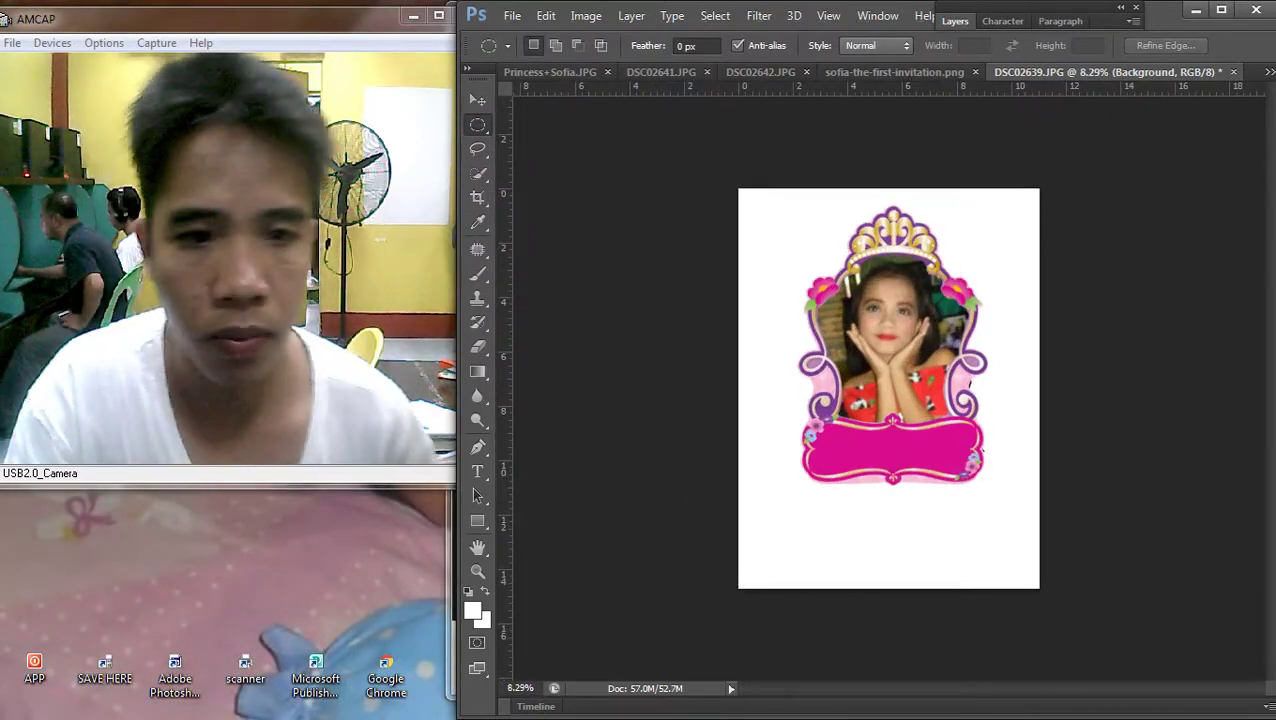
{"action": "key", "text": "v"}
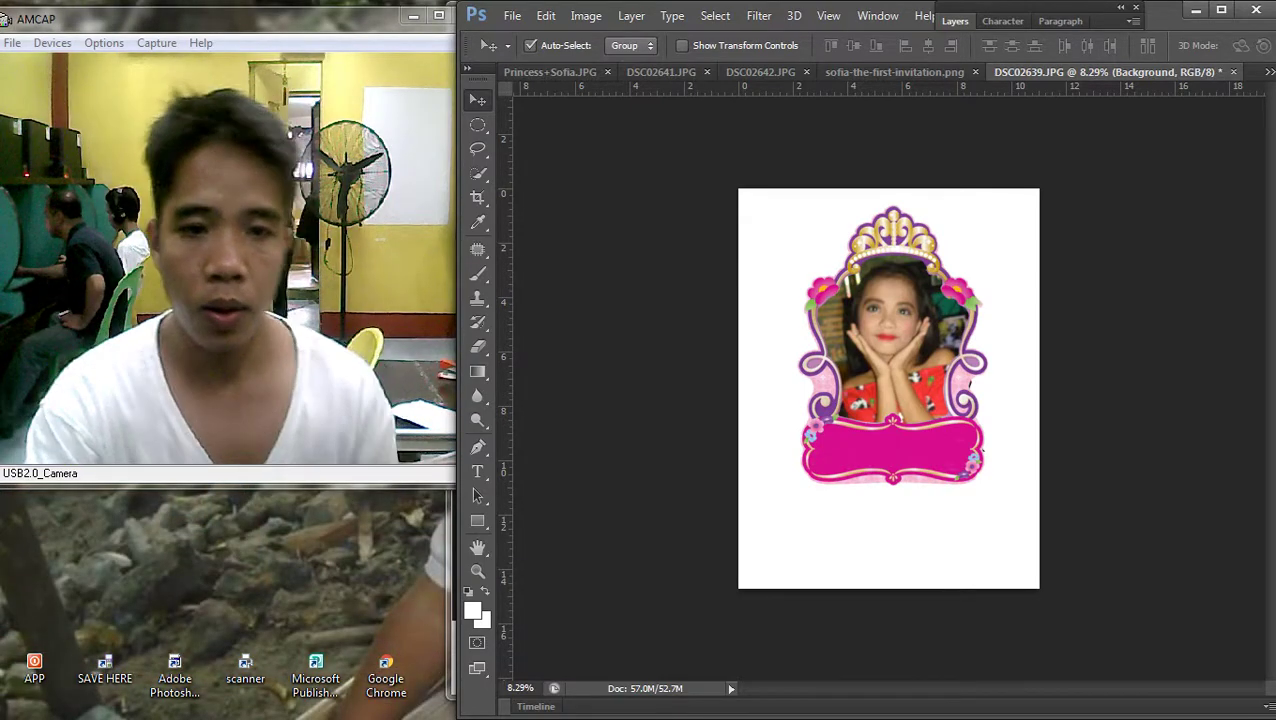
Brighten the girl's photo by raising the Curves midpoint
{"action": "key", "text": "ctrl+plus"}
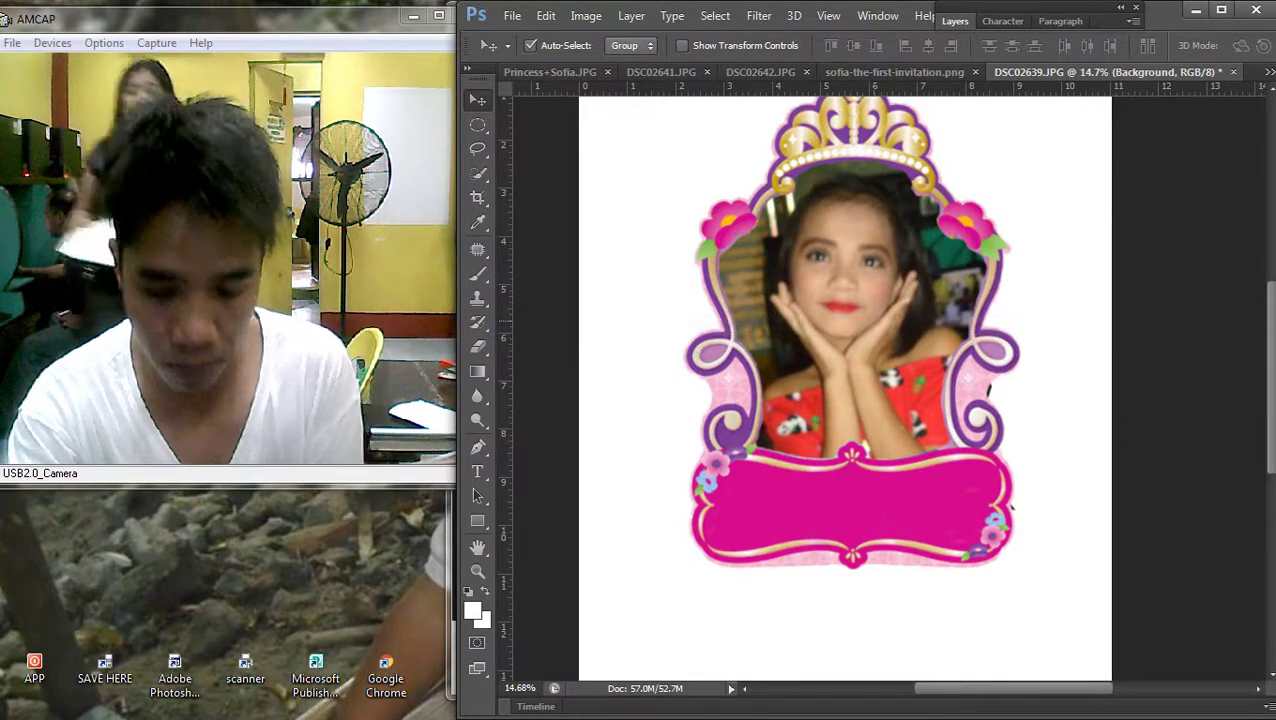
{"action": "key", "text": "ctrl+m"}
{"action": "left_click_drag", "start_coordinate": [386, 344], "coordinate": [386, 329]}
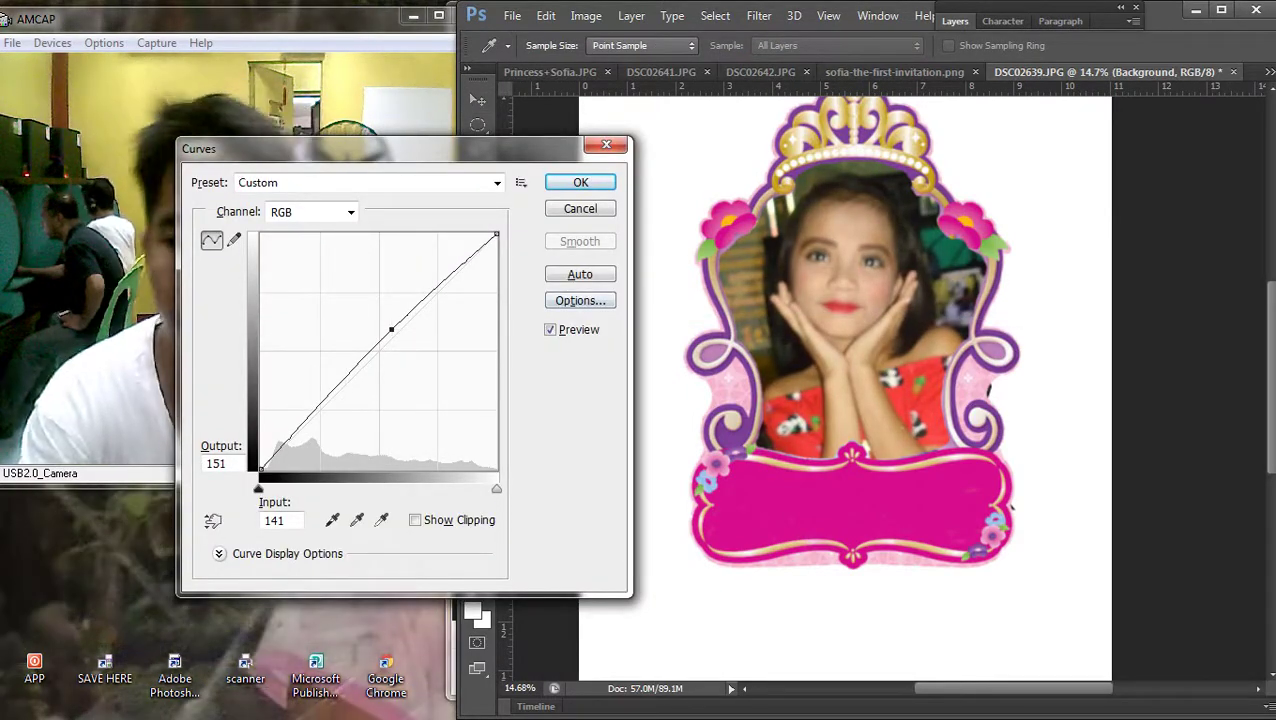
{"action": "key", "text": "Return"}
Fill an oval over the stray spots at the frame's right edge with white, then deselect
{"action": "left_click_drag", "start_coordinate": [879, 370], "coordinate": [964, 370]}
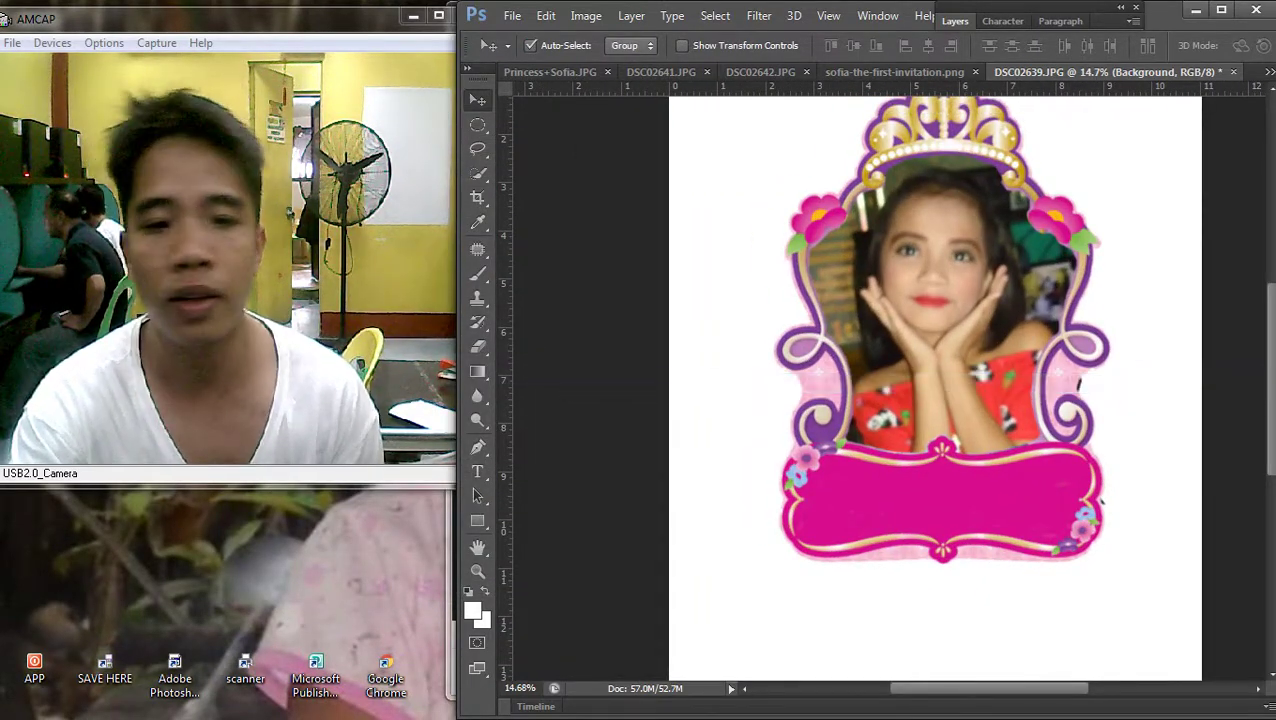
{"action": "left_click_drag", "start_coordinate": [1062, 330], "coordinate": [1165, 533]}
{"action": "key", "text": "Delete"}
{"action": "key", "text": "Return"}
{"action": "key", "text": "ctrl+d"}
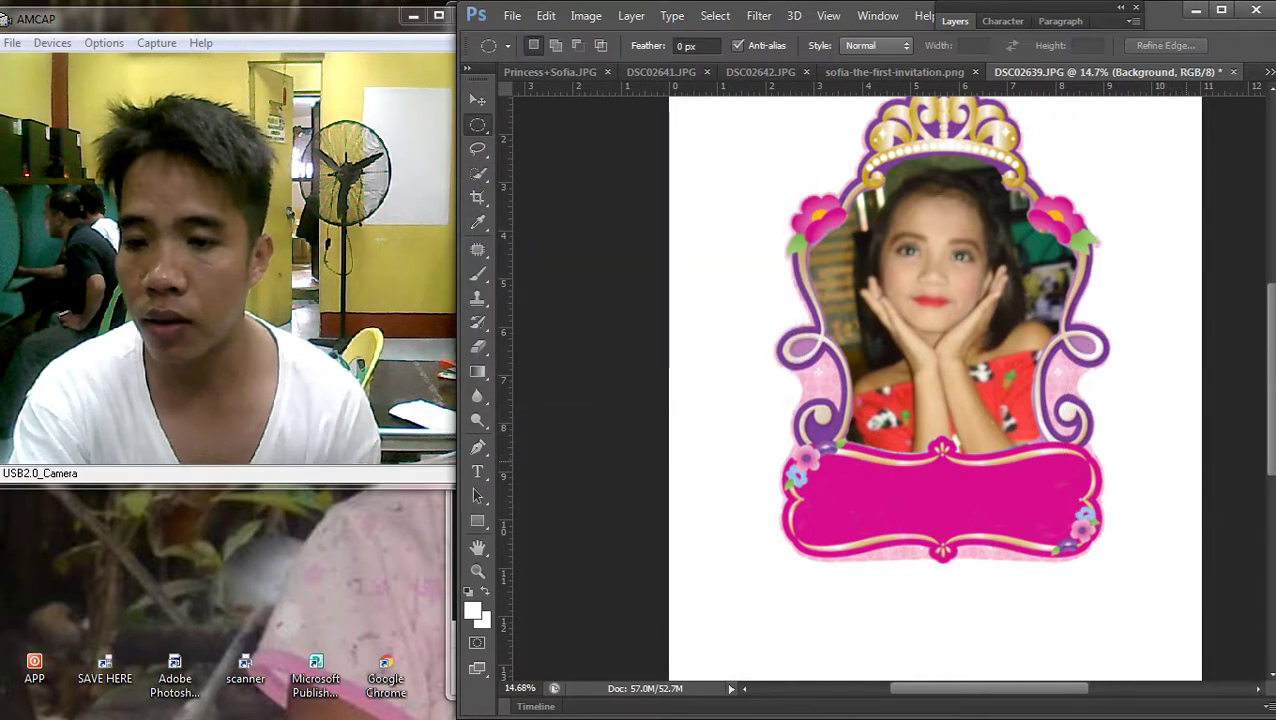
Select the crown frame layer on the canvas with the Move tool
{"action": "scroll", "coordinate": [935, 388], "scroll_direction": "down", "scroll_amount": 3}
{"action": "scroll", "coordinate": [888, 388], "scroll_direction": "up", "scroll_amount": 2}
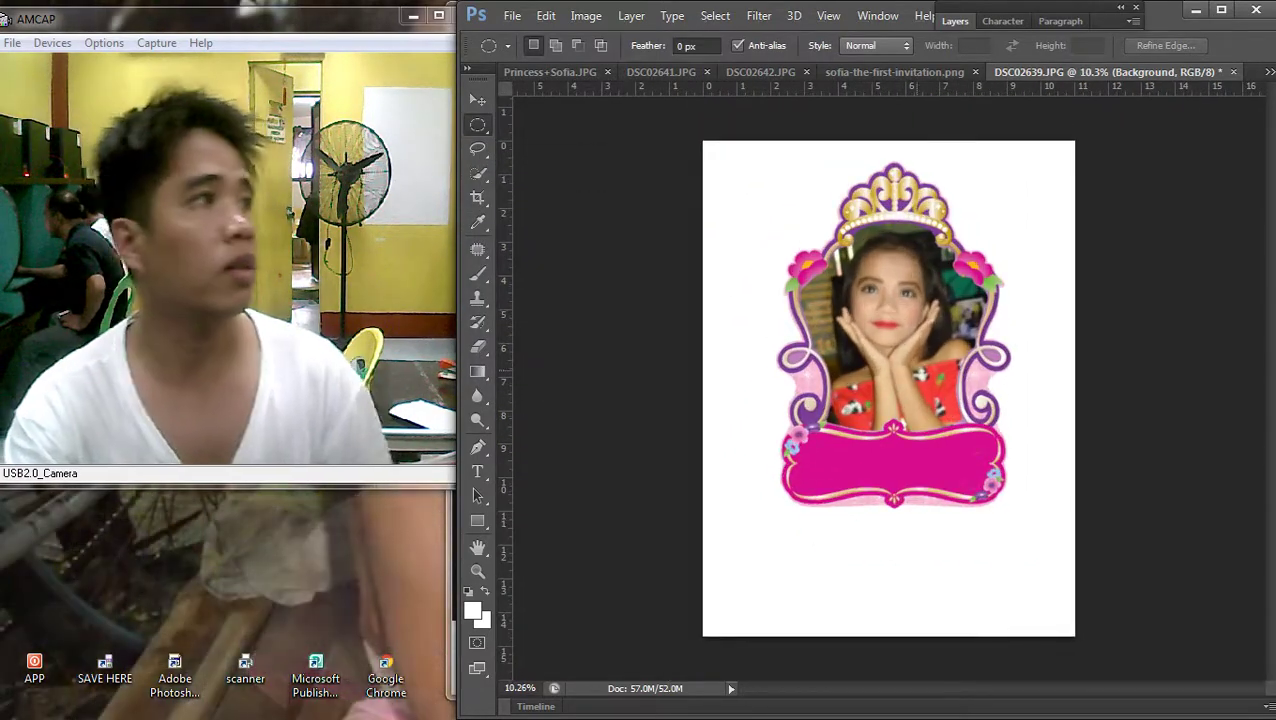
{"action": "key", "text": "v"}
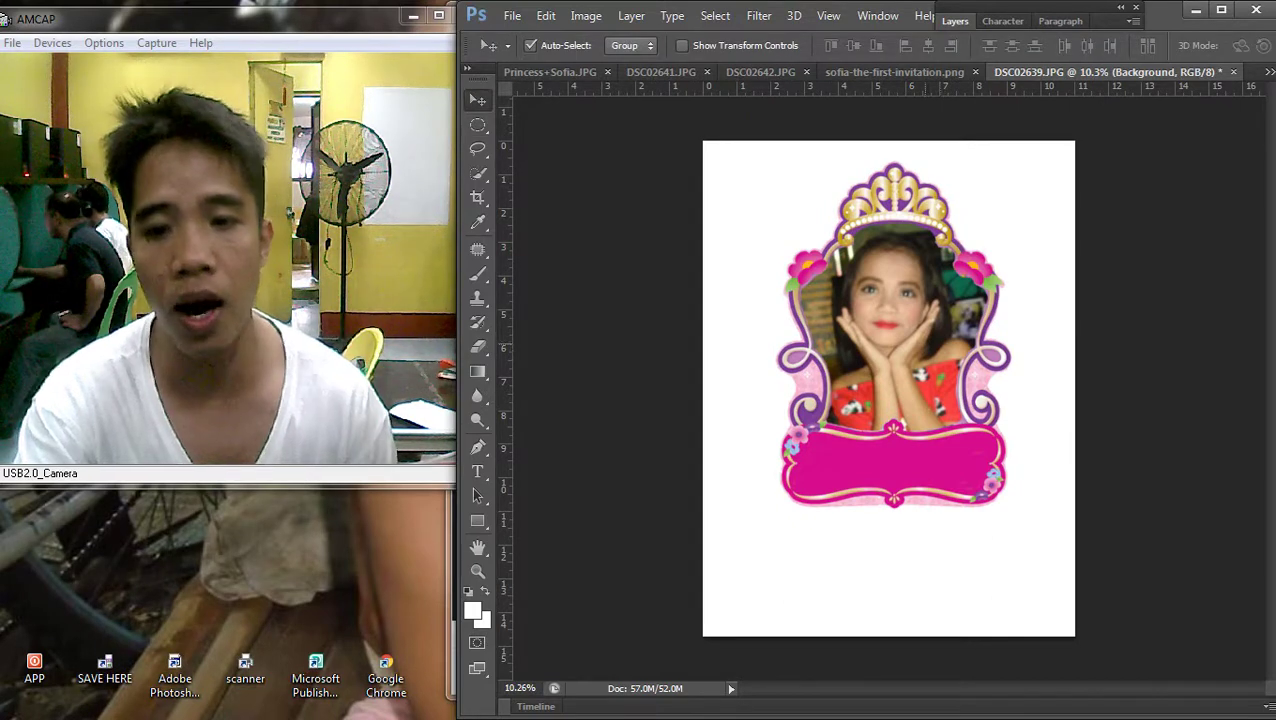
{"action": "scroll", "coordinate": [888, 388], "scroll_direction": "down", "scroll_amount": 2}
{"action": "scroll", "coordinate": [888, 388], "scroll_direction": "up", "scroll_amount": 2}
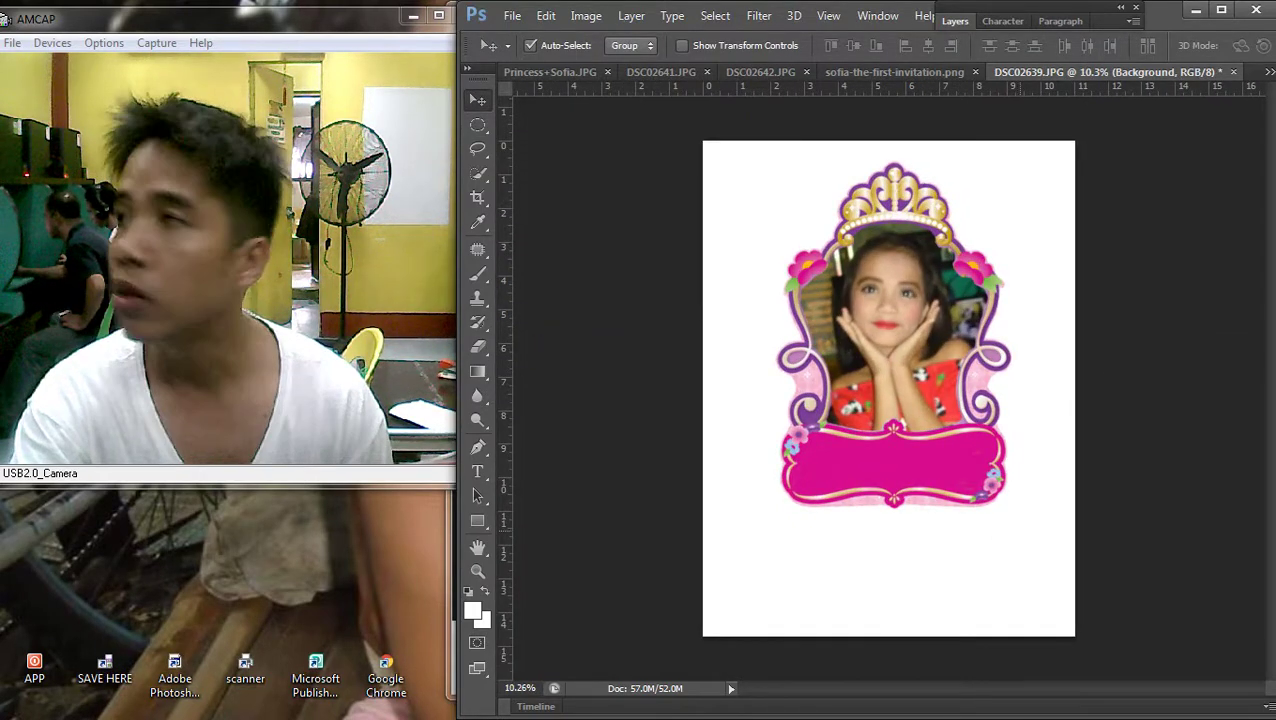
{"action": "left_click_drag", "start_coordinate": [1038, 530], "coordinate": [622, 98]}
Nudge the frame layer upward briefly, then put it back
{"action": "scroll", "coordinate": [888, 388], "scroll_direction": "up", "scroll_amount": 1}
{"action": "scroll", "coordinate": [1023, 375], "scroll_direction": "up", "scroll_amount": 1}
{"action": "left_click_drag", "start_coordinate": [960, 430], "coordinate": [963, 395]}
{"action": "key", "text": "ctrl+e"}
{"action": "scroll", "coordinate": [963, 395], "scroll_direction": "down", "scroll_amount": 1}
{"action": "scroll", "coordinate": [920, 380], "scroll_direction": "down", "scroll_amount": 2}
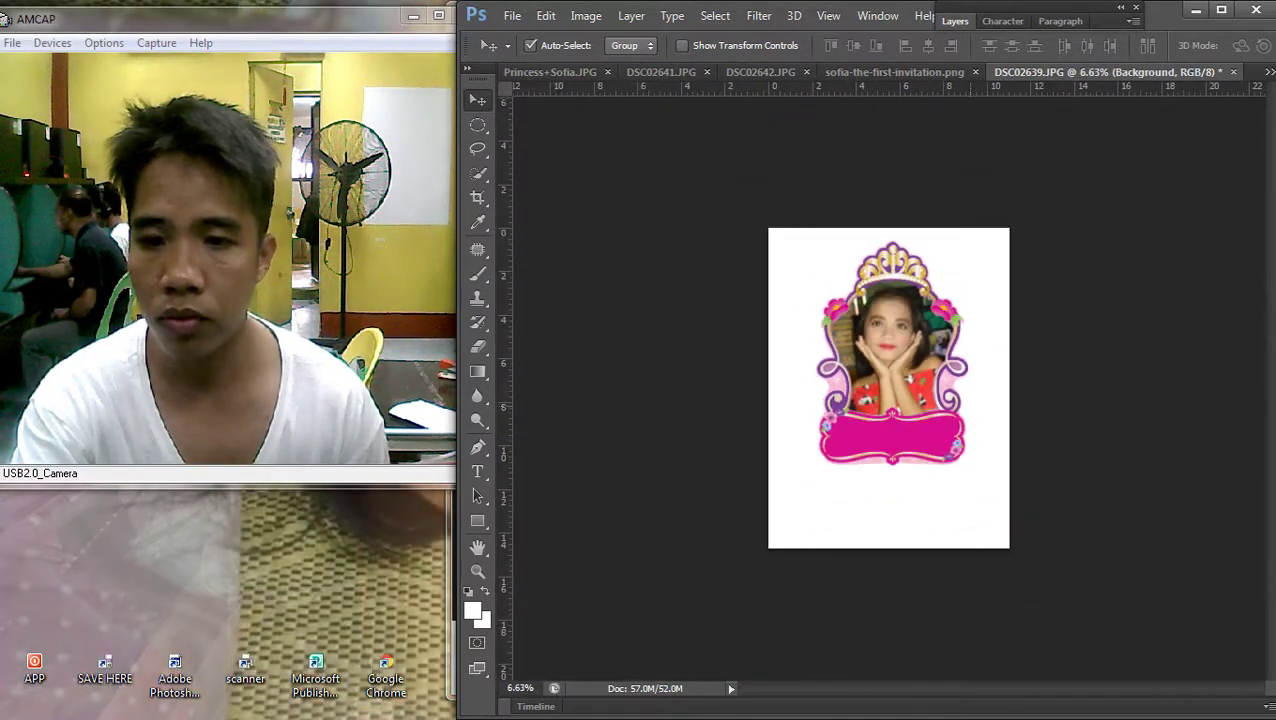
{"action": "scroll", "coordinate": [920, 380], "scroll_direction": "up", "scroll_amount": 1}
{"action": "scroll", "coordinate": [889, 388], "scroll_direction": "down", "scroll_amount": 1}
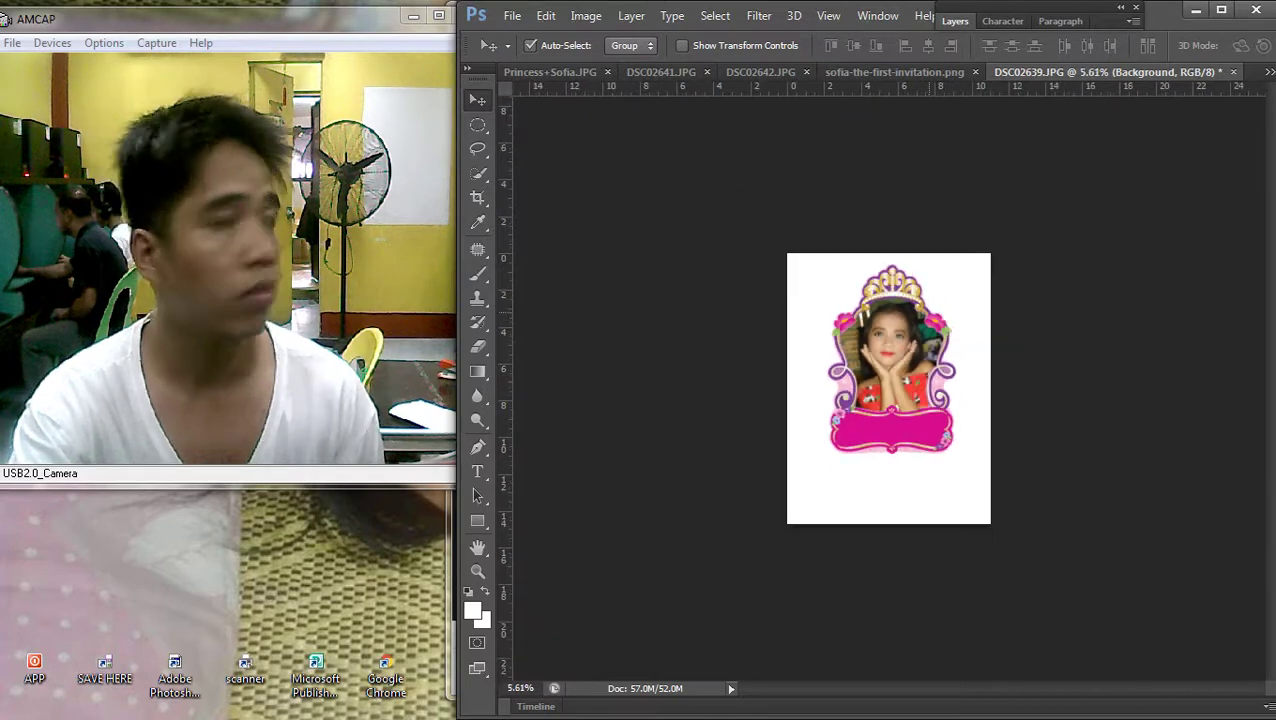
{"action": "scroll", "coordinate": [889, 388], "scroll_direction": "up", "scroll_amount": 1}
Make the Background photo layer active, undoing an accidental delete, and fit the page in view
{"action": "left_click", "coordinate": [945, 420]}
{"action": "key", "text": "F7"}
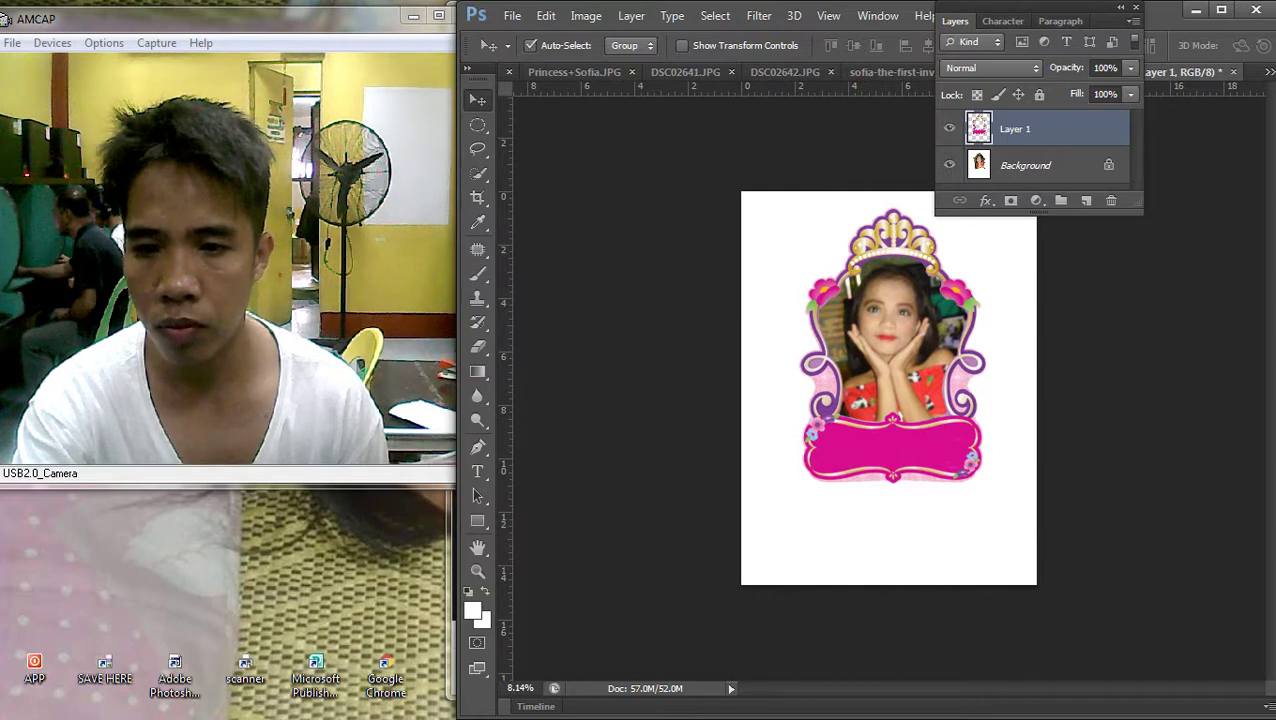
{"action": "left_click", "coordinate": [1025, 165]}
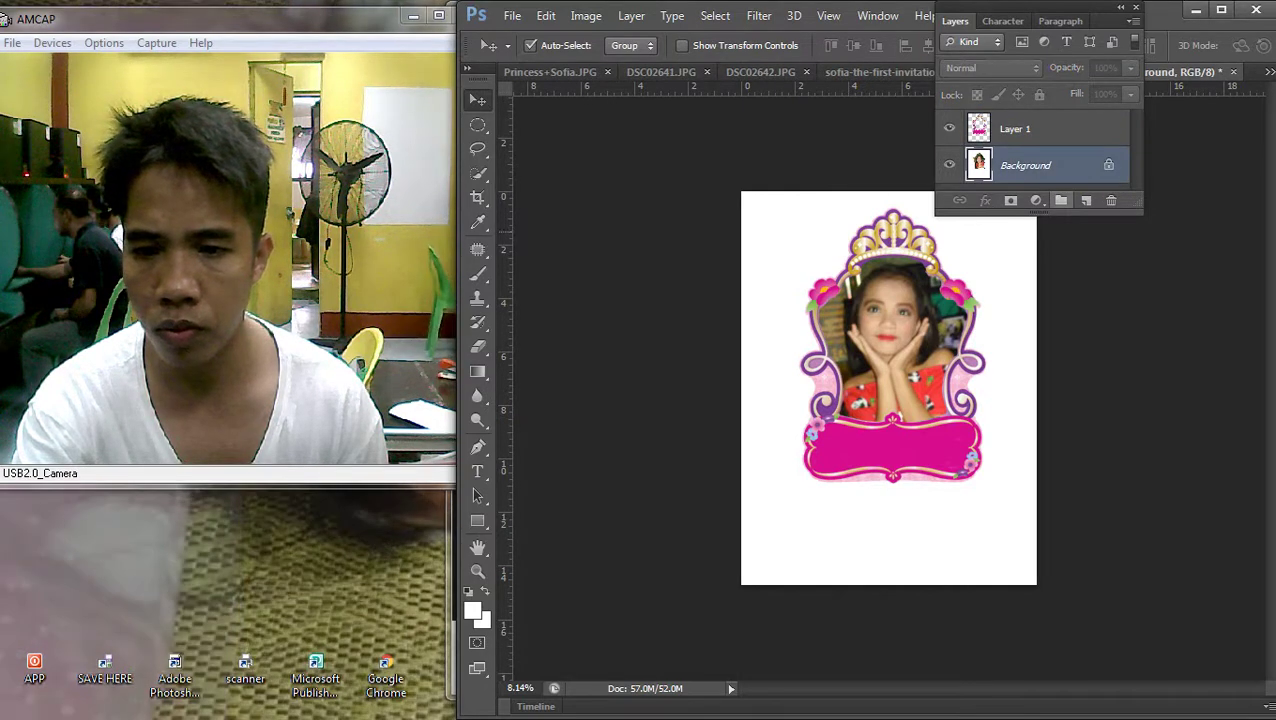
{"action": "key", "text": "F7"}
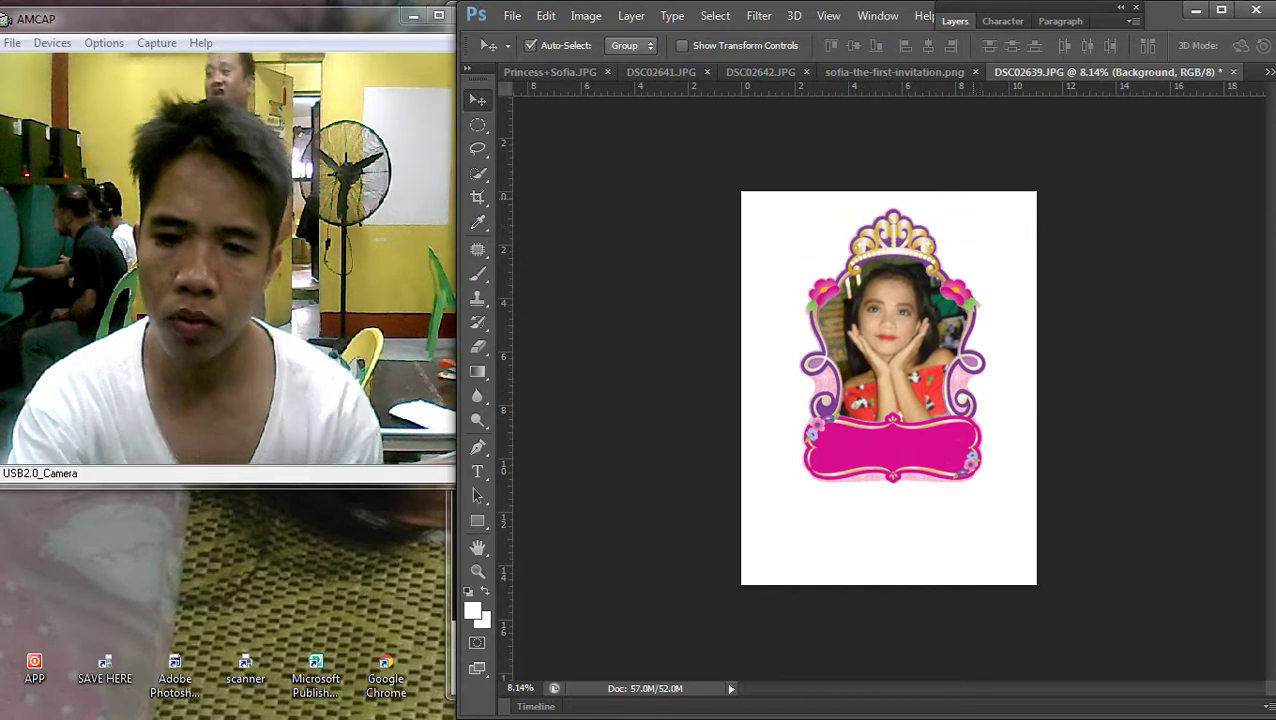
{"action": "key", "text": "Delete"}
{"action": "key", "text": "ctrl+z"}
{"action": "key", "text": "ctrl+0"}
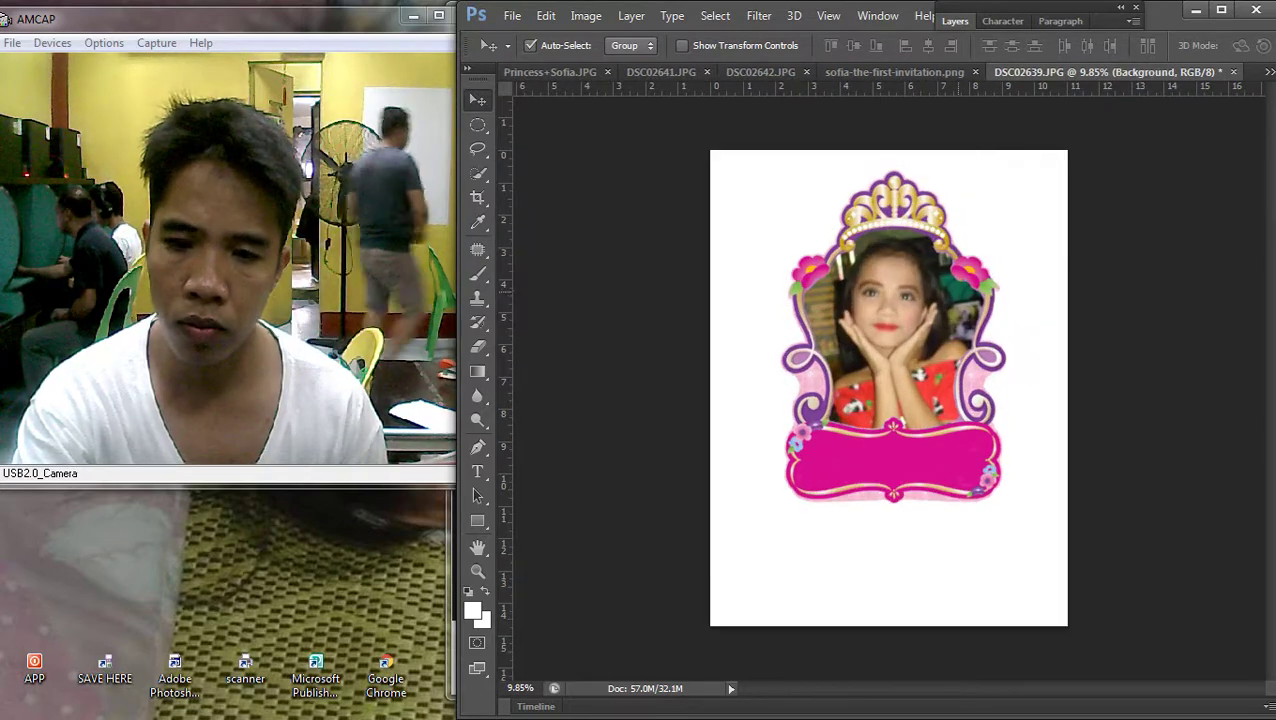
Erase the white background around the frame with the Magic Eraser Tool
{"action": "key", "text": "F7"}
{"action": "right_click", "coordinate": [500, 232]}
{"action": "key", "text": "Escape"}
{"action": "left_click", "coordinate": [477, 346]}
{"action": "left_click", "coordinate": [572, 379]}
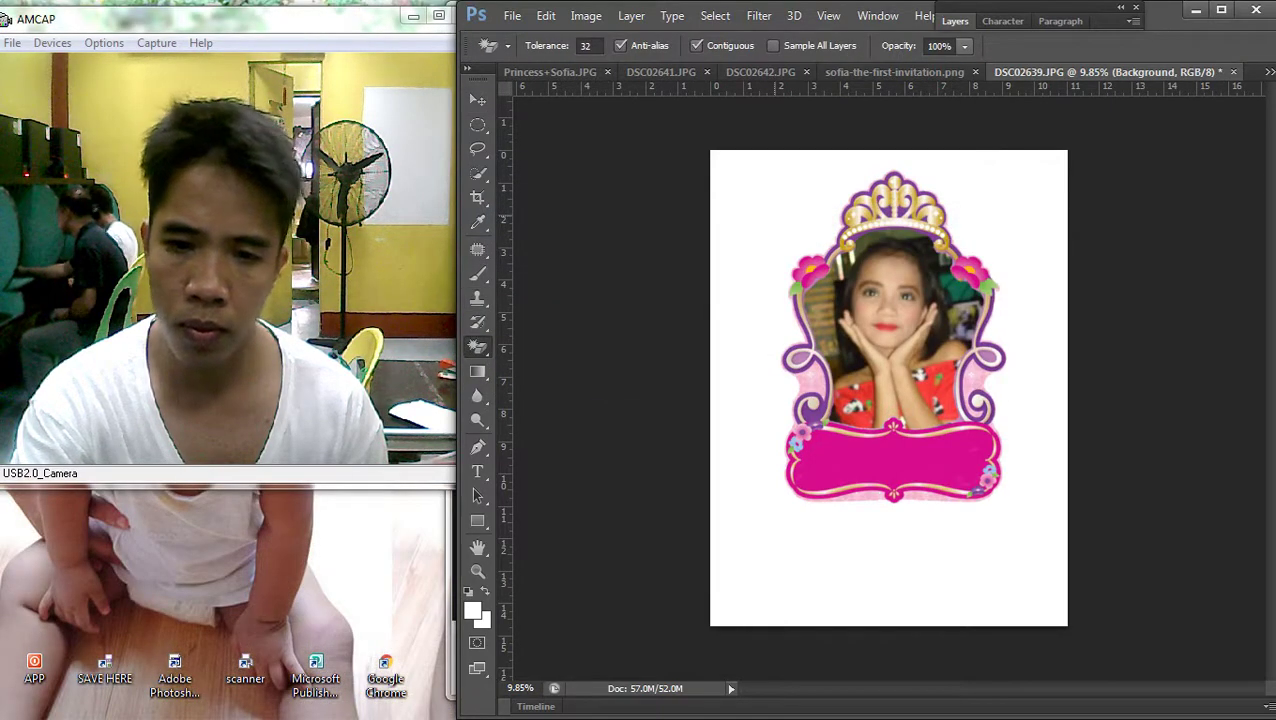
{"action": "left_click", "coordinate": [750, 570]}
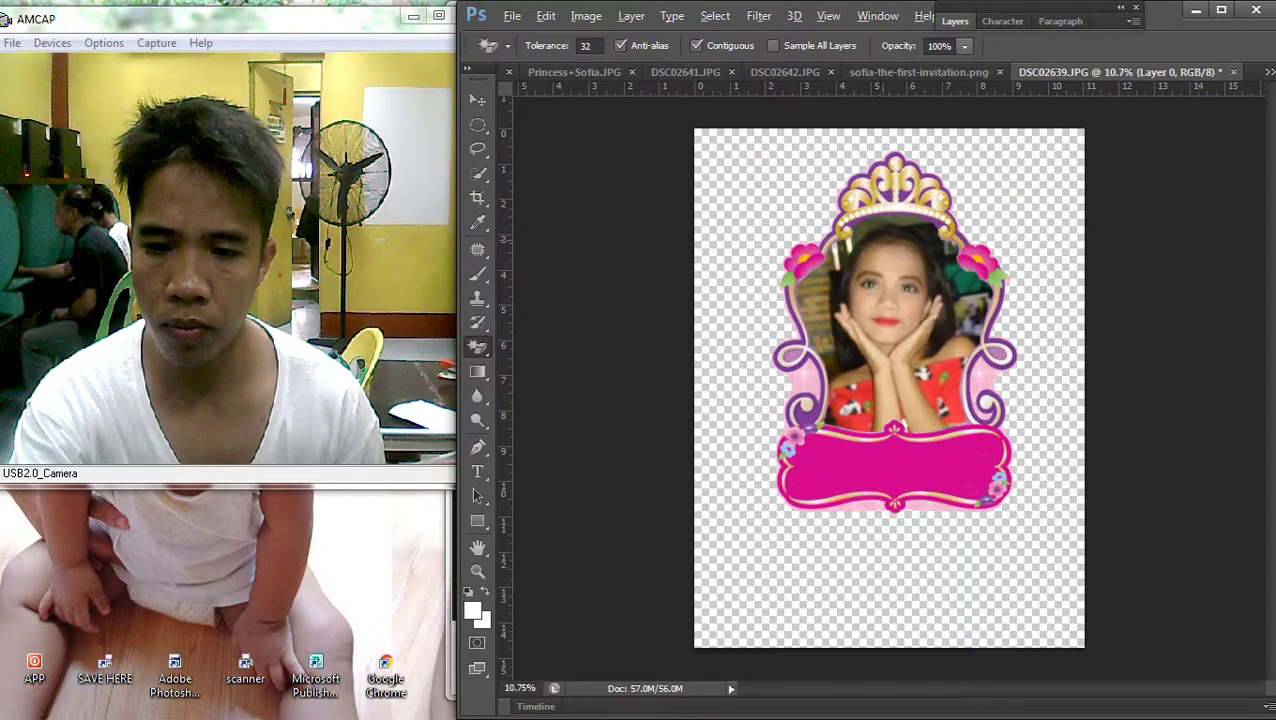
Select Layer 1 together with the Background layer in the Layers panel
{"action": "key", "text": "F7"}
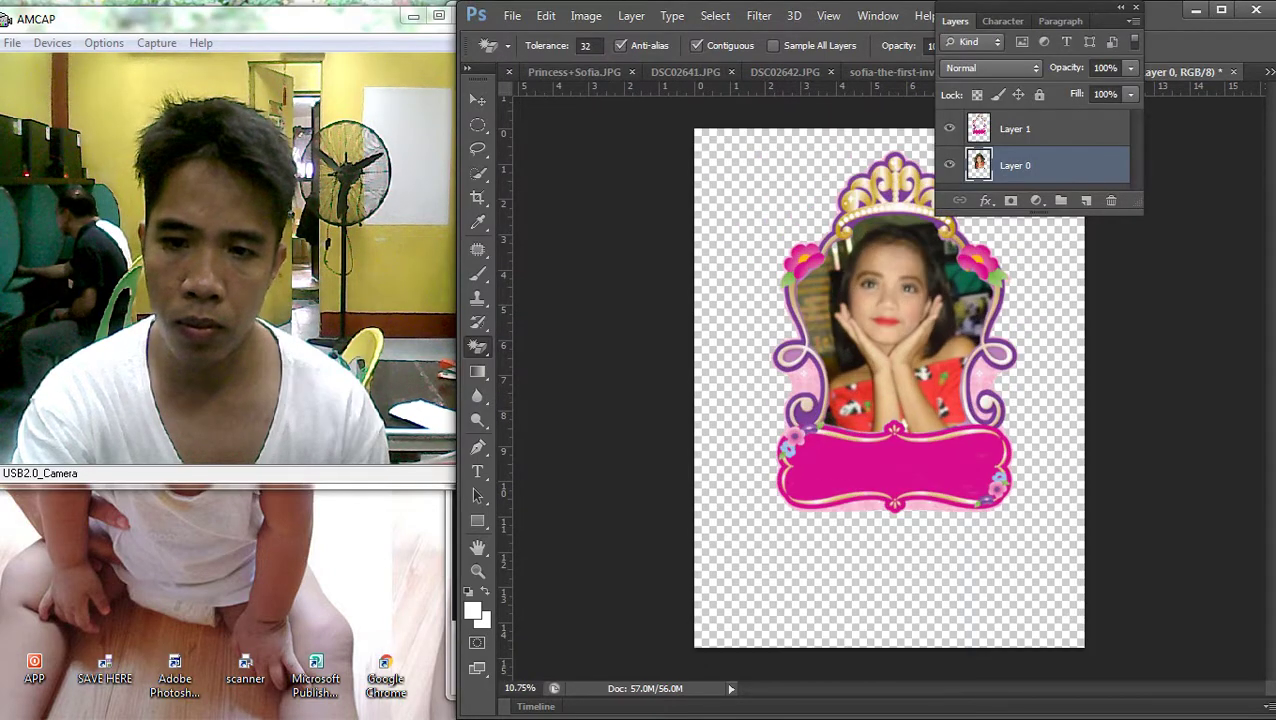
{"action": "left_click", "coordinate": [1015, 128], "text": "ctrl"}
{"action": "right_click", "coordinate": [1015, 128]}
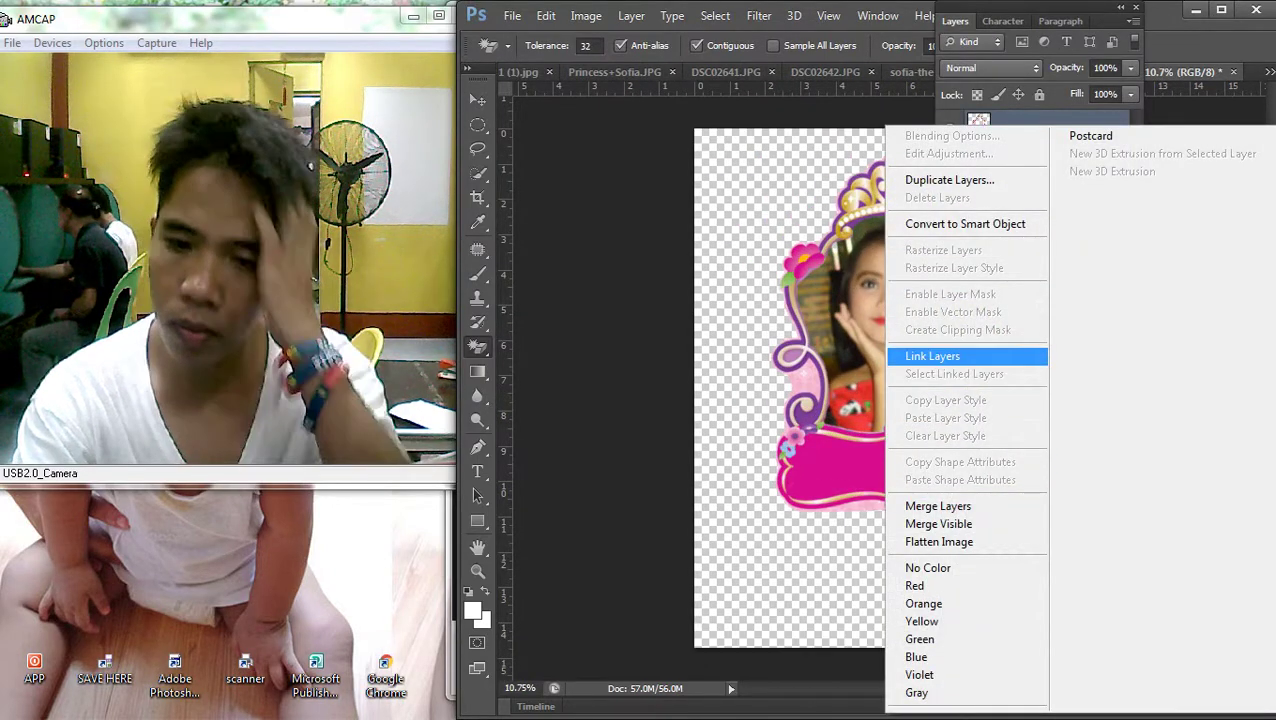
{"action": "left_click", "coordinate": [932, 356]}
{"action": "key", "text": "F7"}
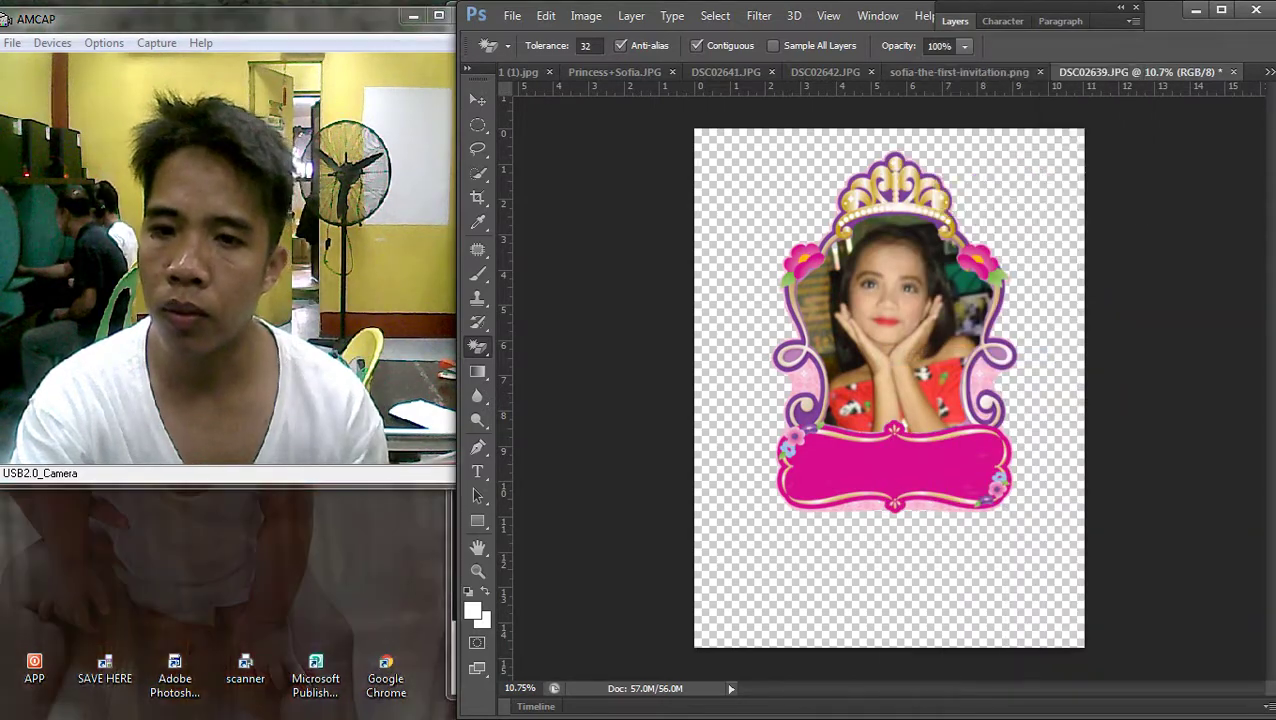
Drag the framed photo into the Untitled-1 banner document and zoom out to see it
{"action": "left_click_drag", "start_coordinate": [1140, 71], "coordinate": [1140, 133]}
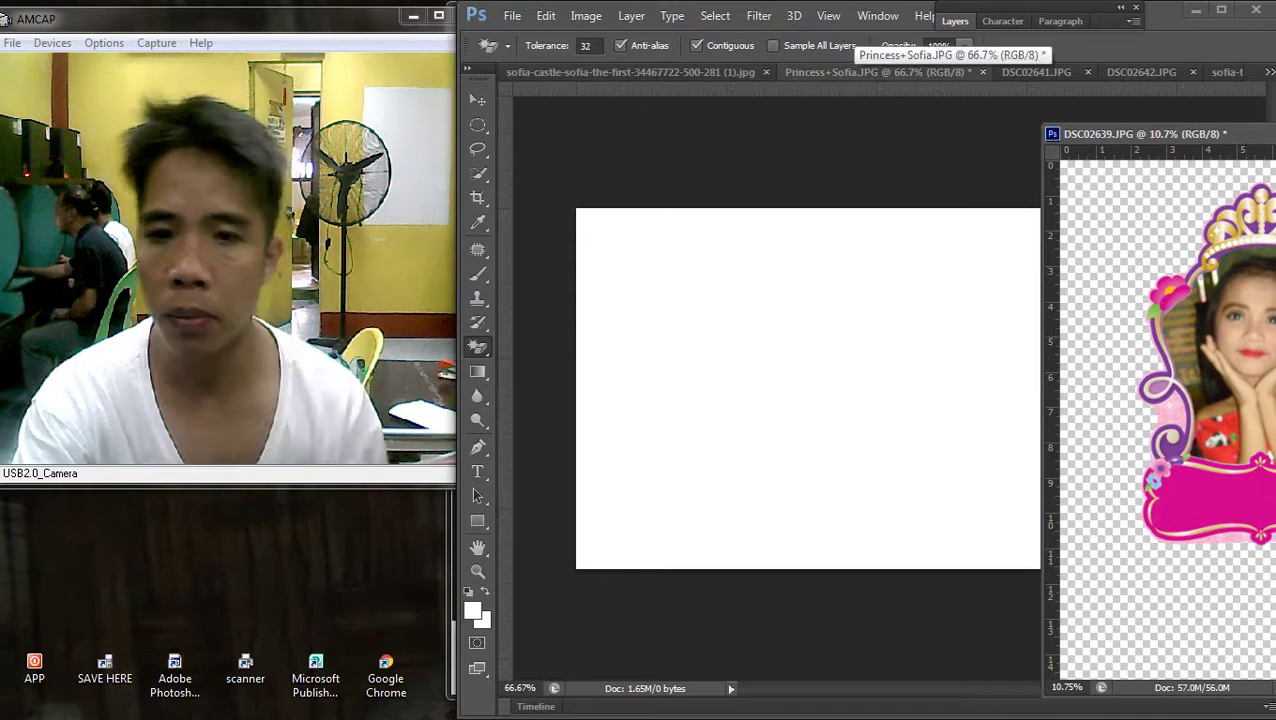
{"action": "left_click", "coordinate": [740, 72]}
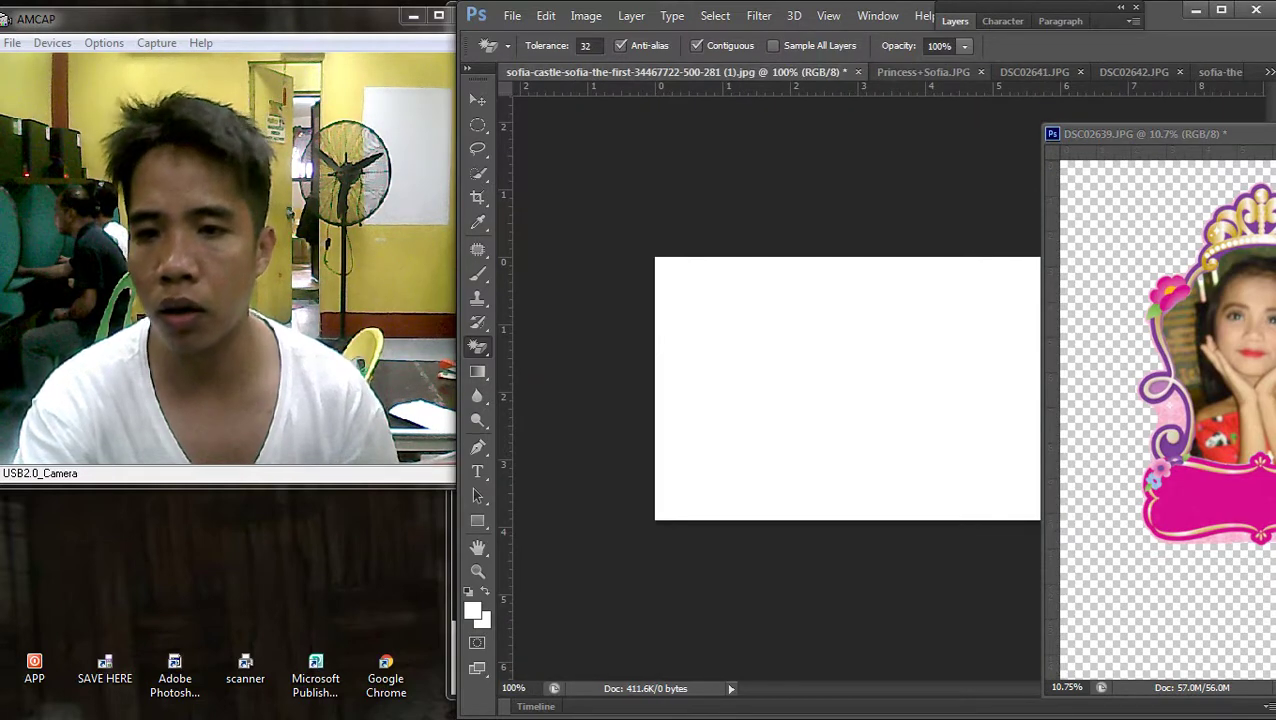
{"action": "left_click", "coordinate": [1269, 72]}
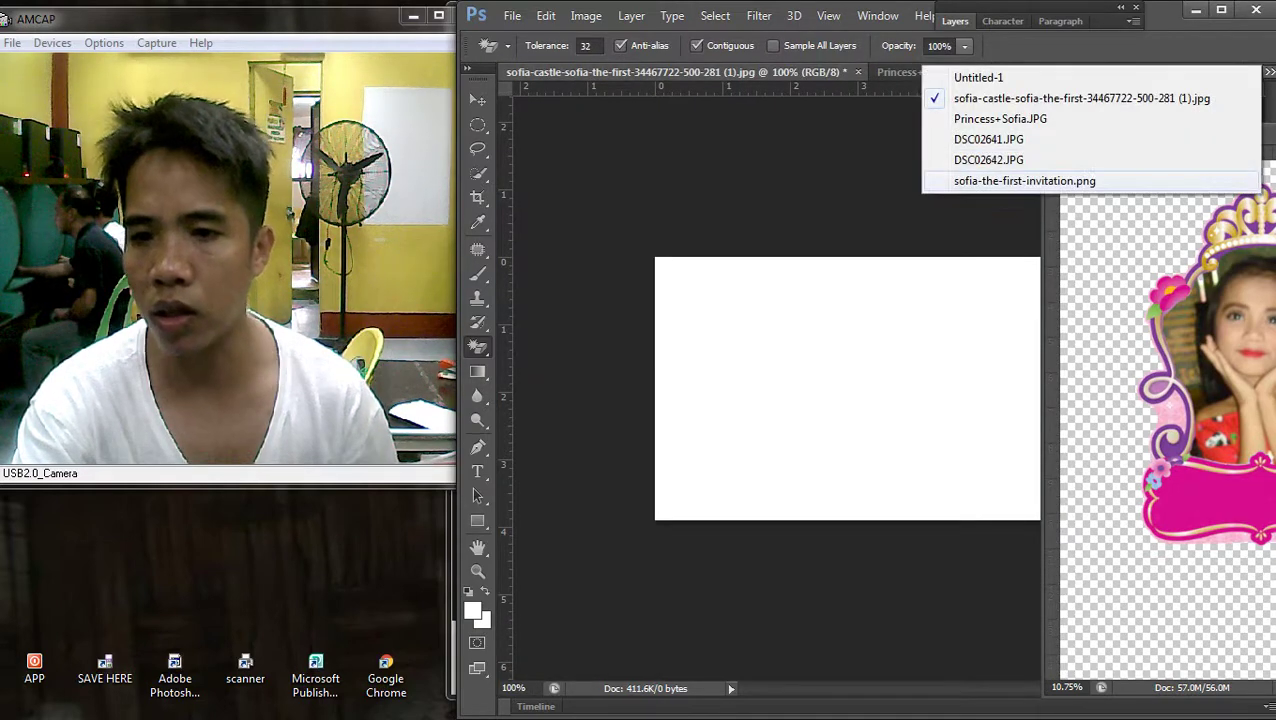
{"action": "left_click", "coordinate": [978, 77]}
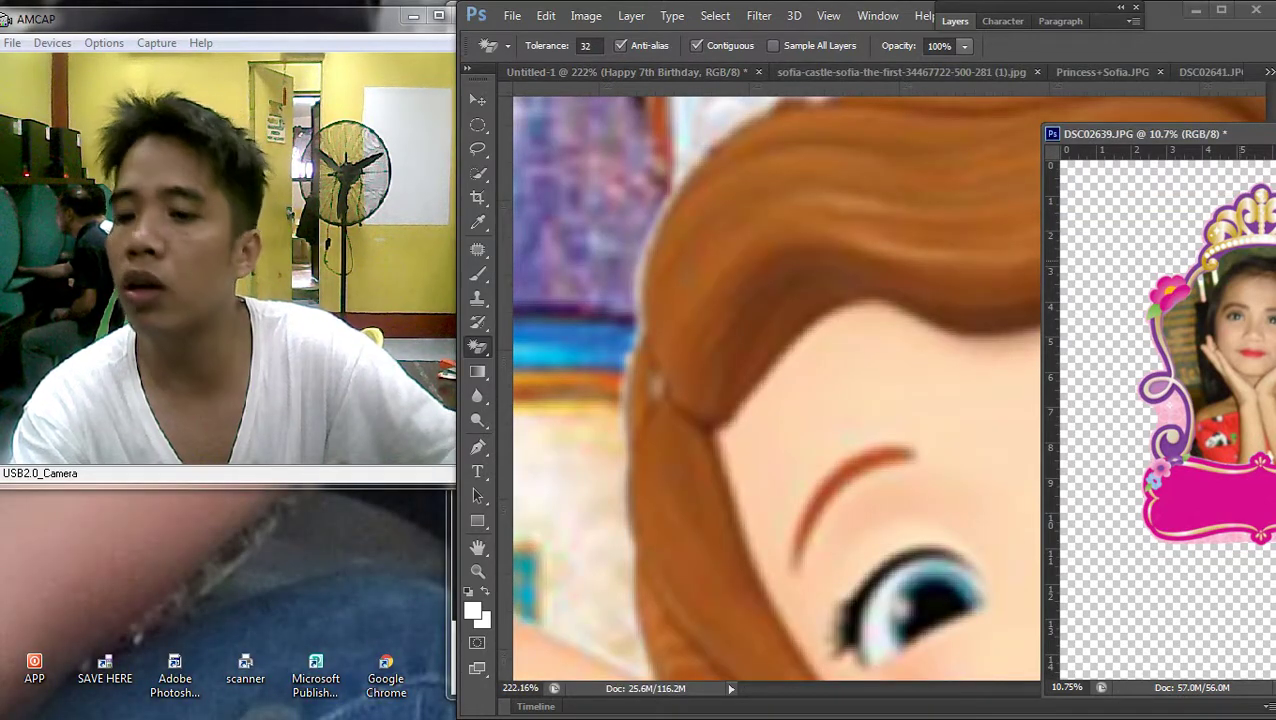
{"action": "key", "text": "v"}
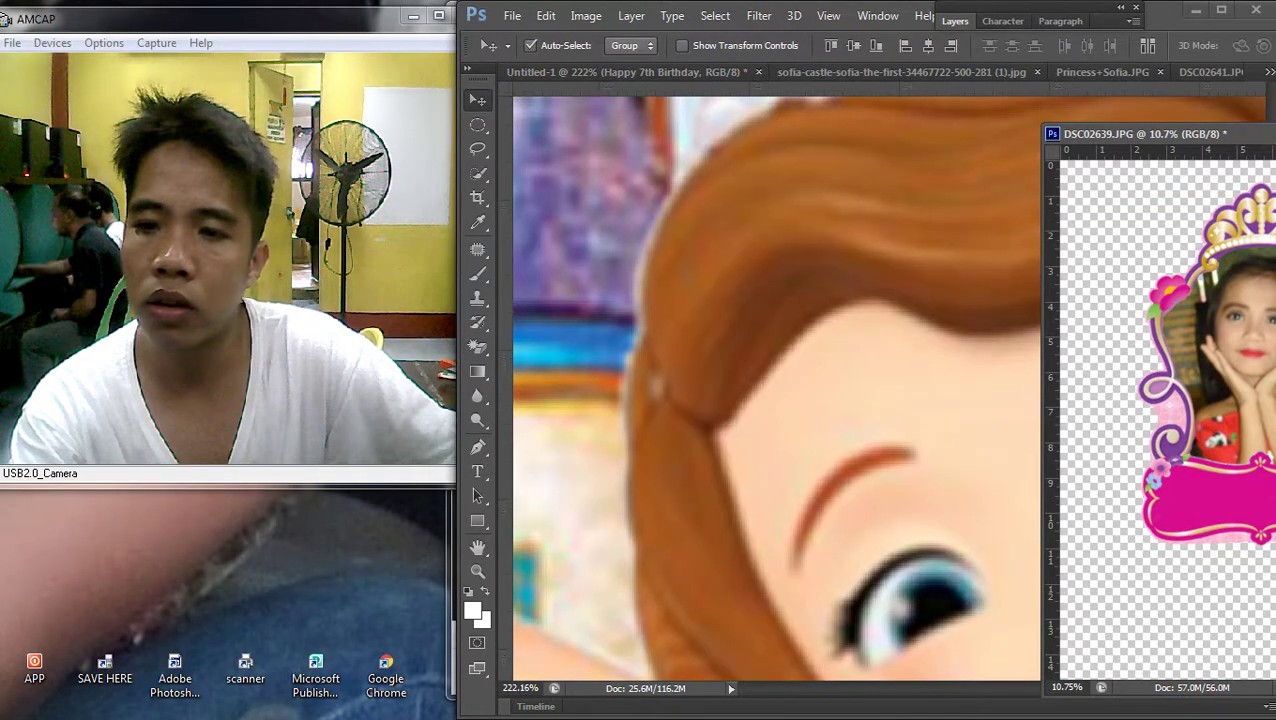
{"action": "left_click_drag", "start_coordinate": [1150, 133], "coordinate": [865, 133]}
{"action": "left_click_drag", "start_coordinate": [1000, 427], "coordinate": [630, 427]}
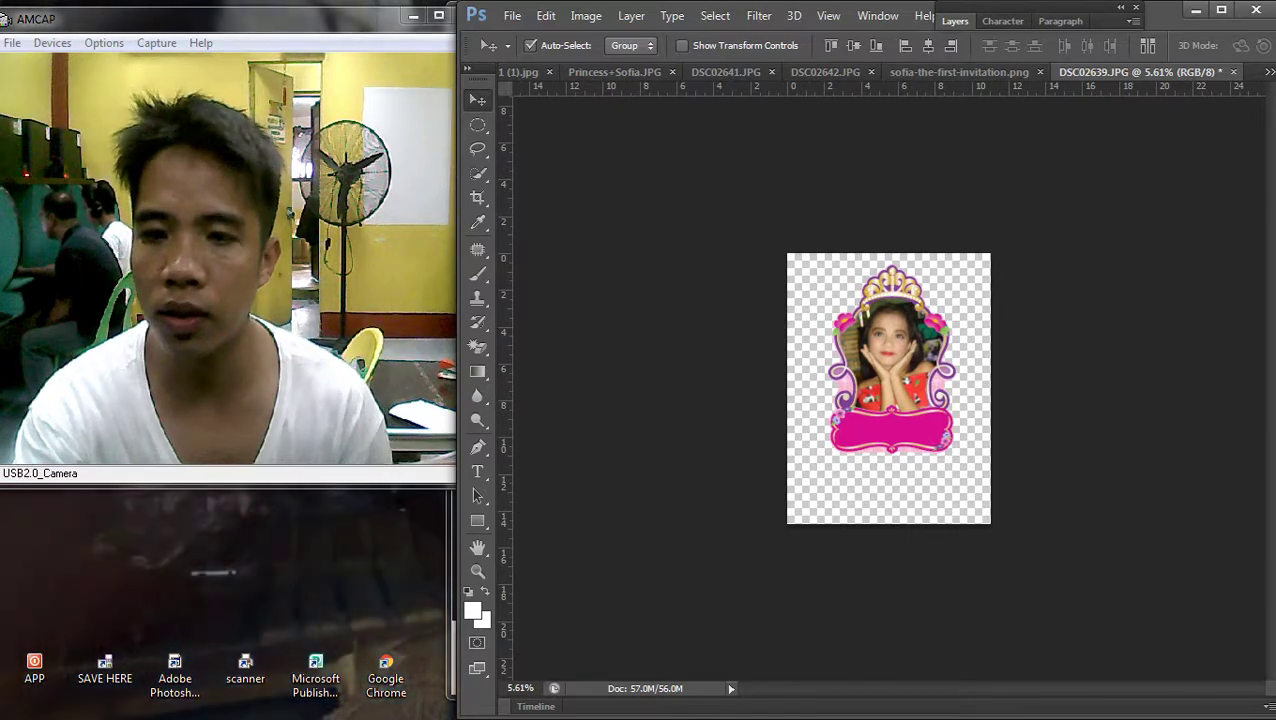
{"action": "left_click", "coordinate": [1269, 72]}
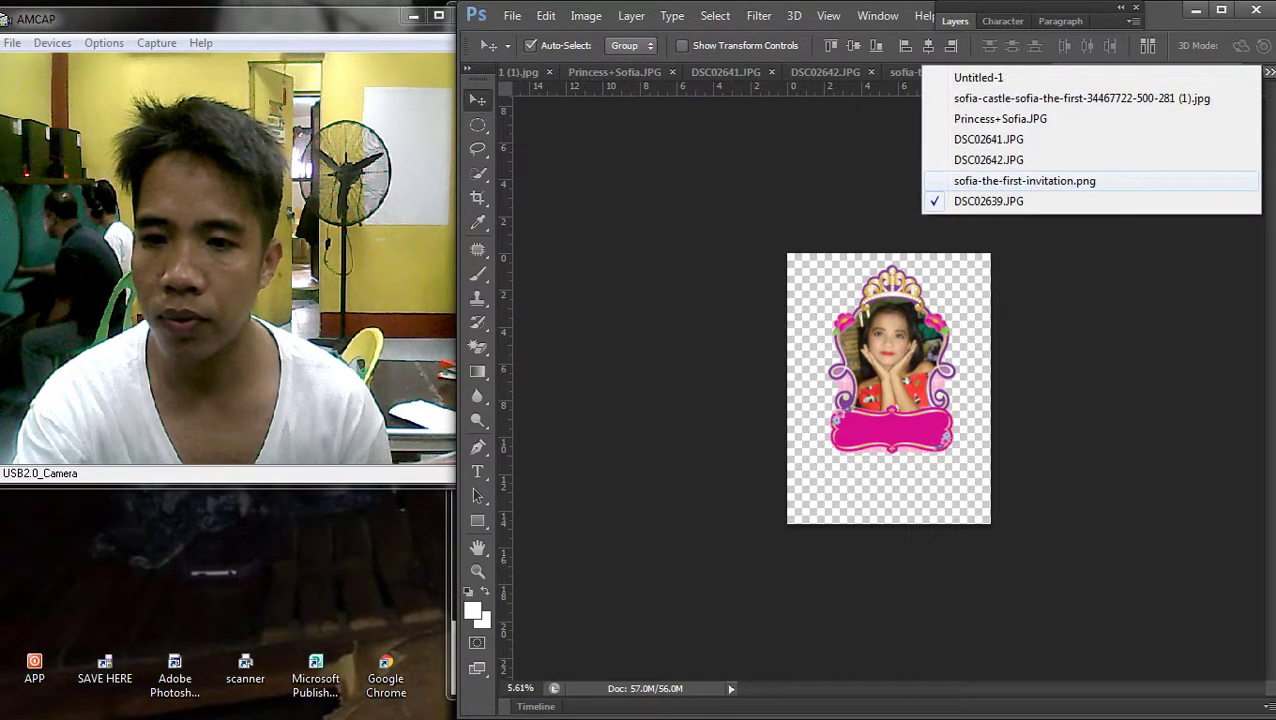
{"action": "left_click", "coordinate": [978, 77]}
{"action": "key", "text": "ctrl+0"}
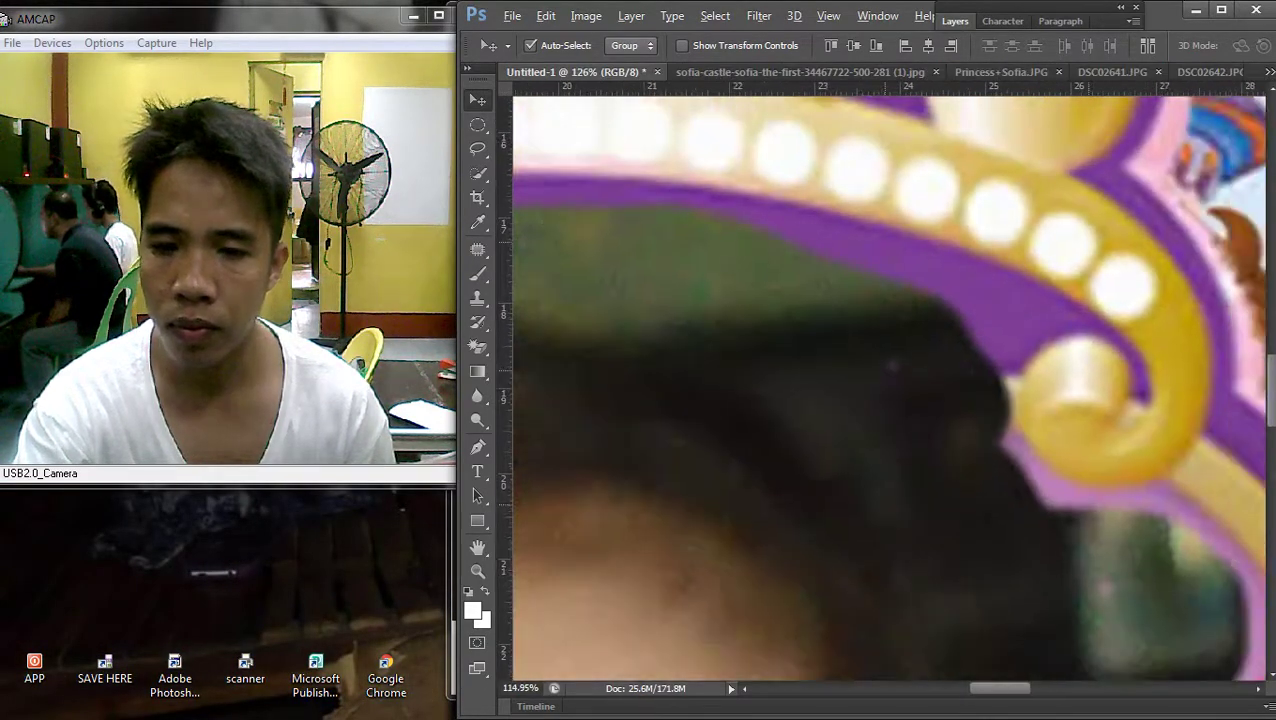
{"action": "key", "text": "ctrl+minus"}
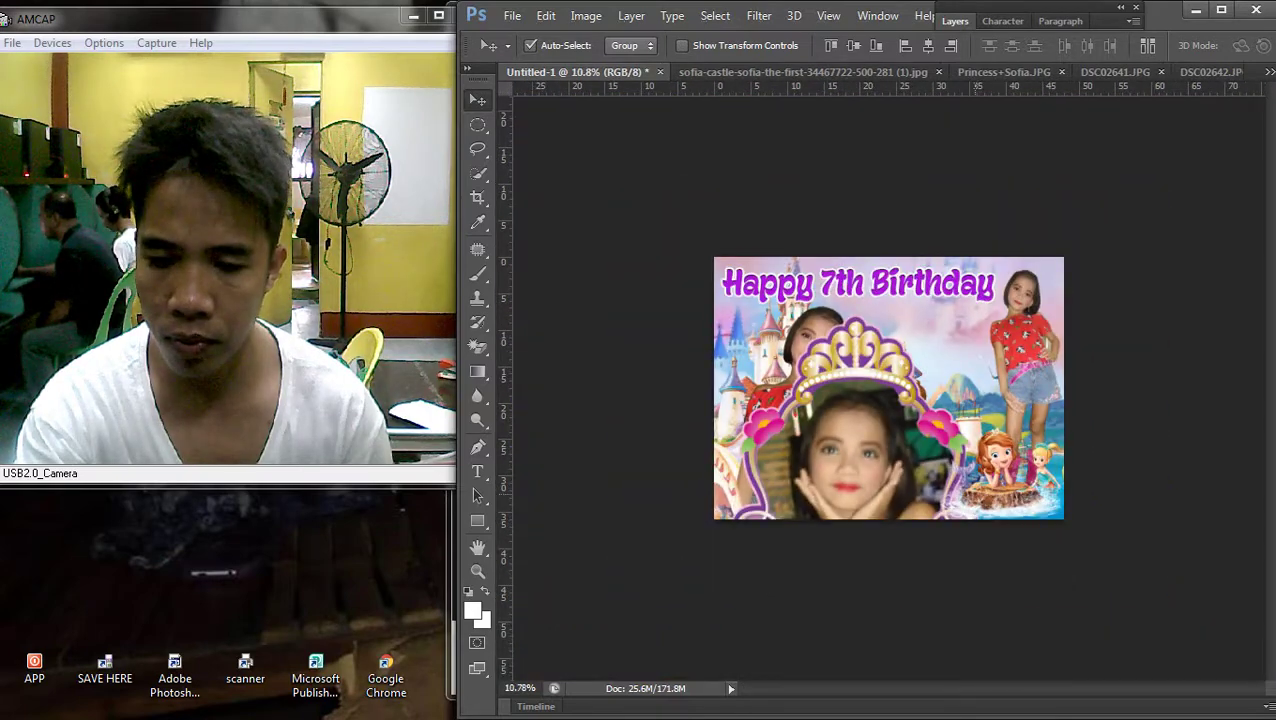
Scale the framed photo to about 51% and move it over the other girl
{"action": "key", "text": "ctrl+t"}
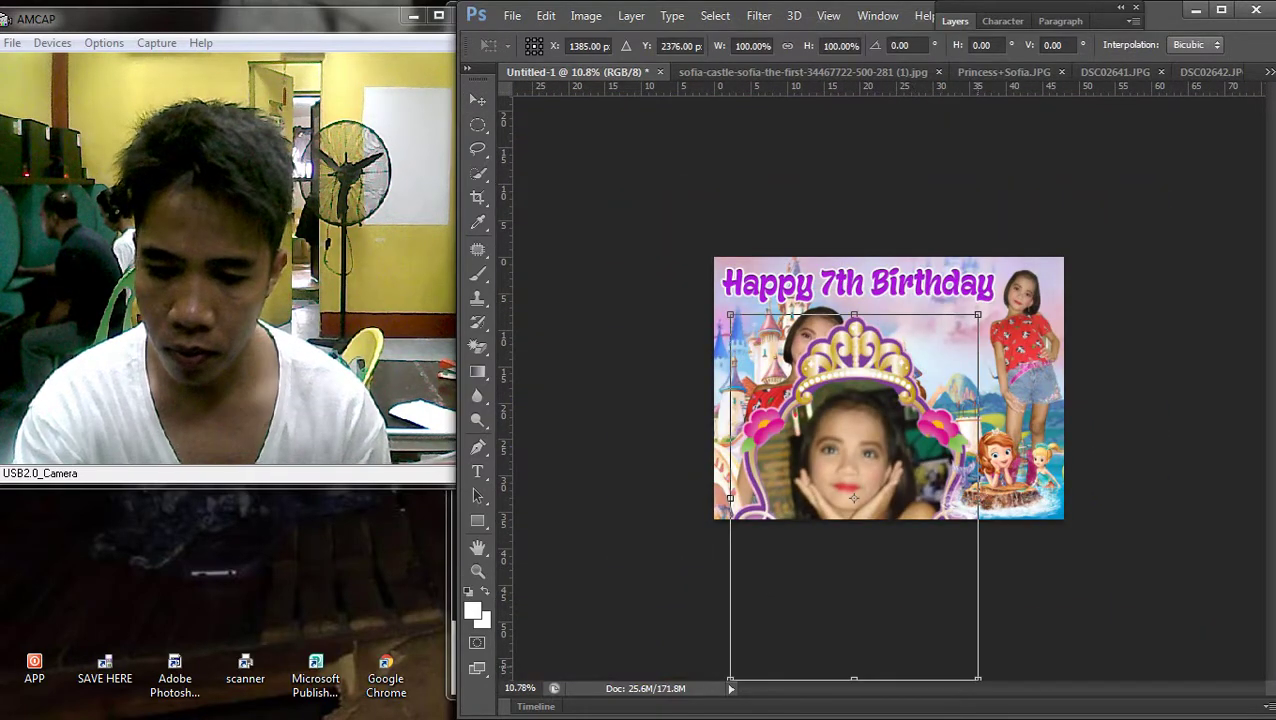
{"action": "left_click_drag", "start_coordinate": [978, 680], "coordinate": [857, 502]}
{"action": "key", "text": "Return"}
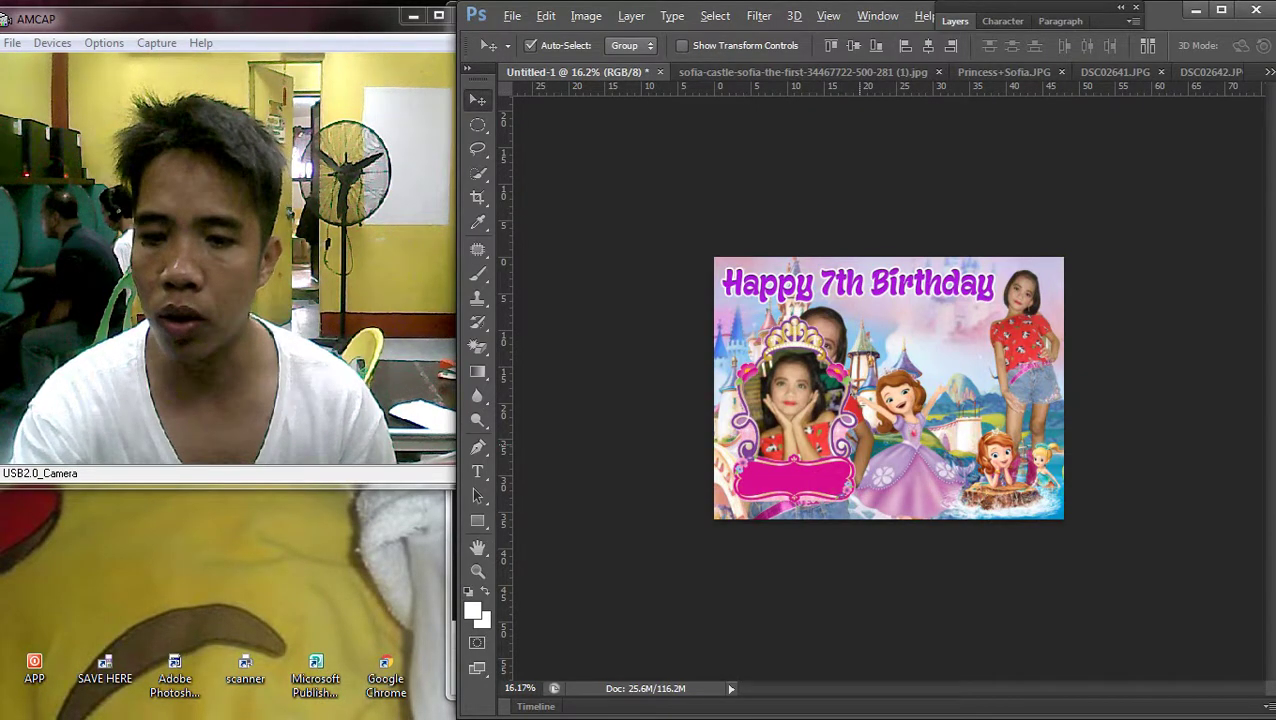
{"action": "key", "text": "ctrl+plus"}
{"action": "left_click_drag", "start_coordinate": [746, 420], "coordinate": [944, 392]}
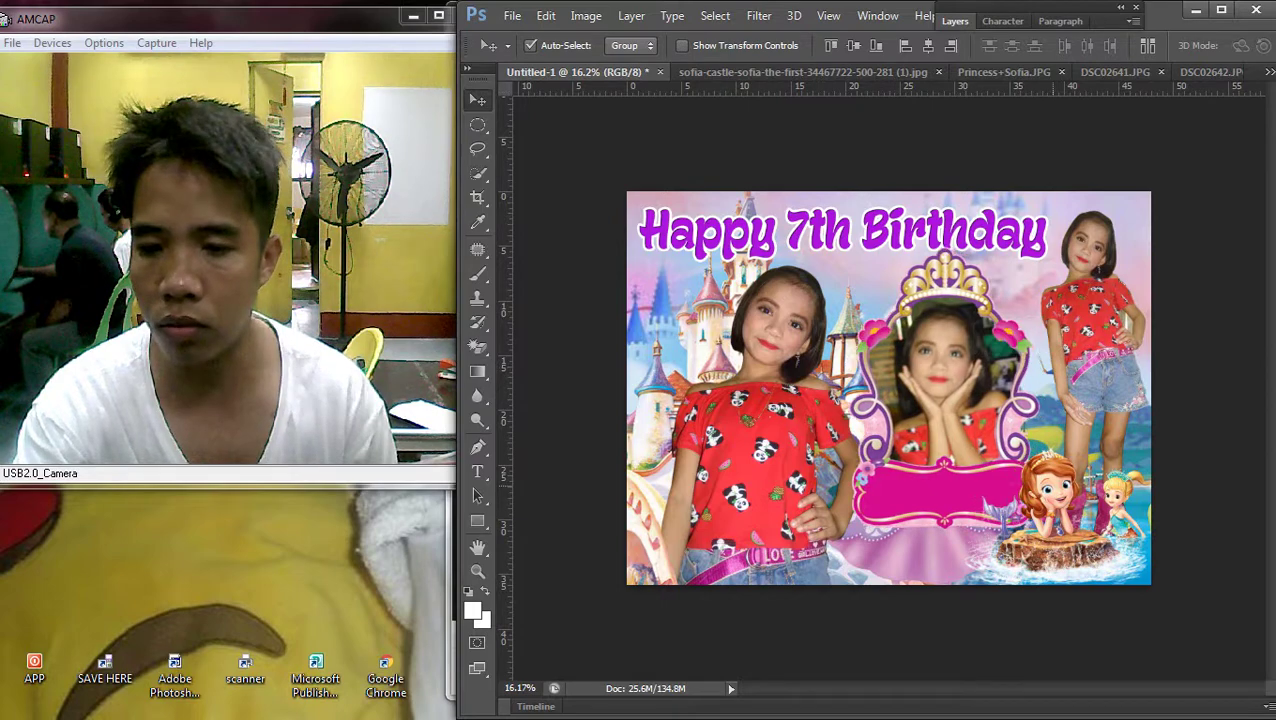
Scale the crown frame to about 64%, move it right to reveal Sofia, and pick Redesign_Of_Sofia
{"action": "key", "text": "ctrl+t"}
{"action": "left_click_drag", "start_coordinate": [1040, 528], "coordinate": [968, 424]}
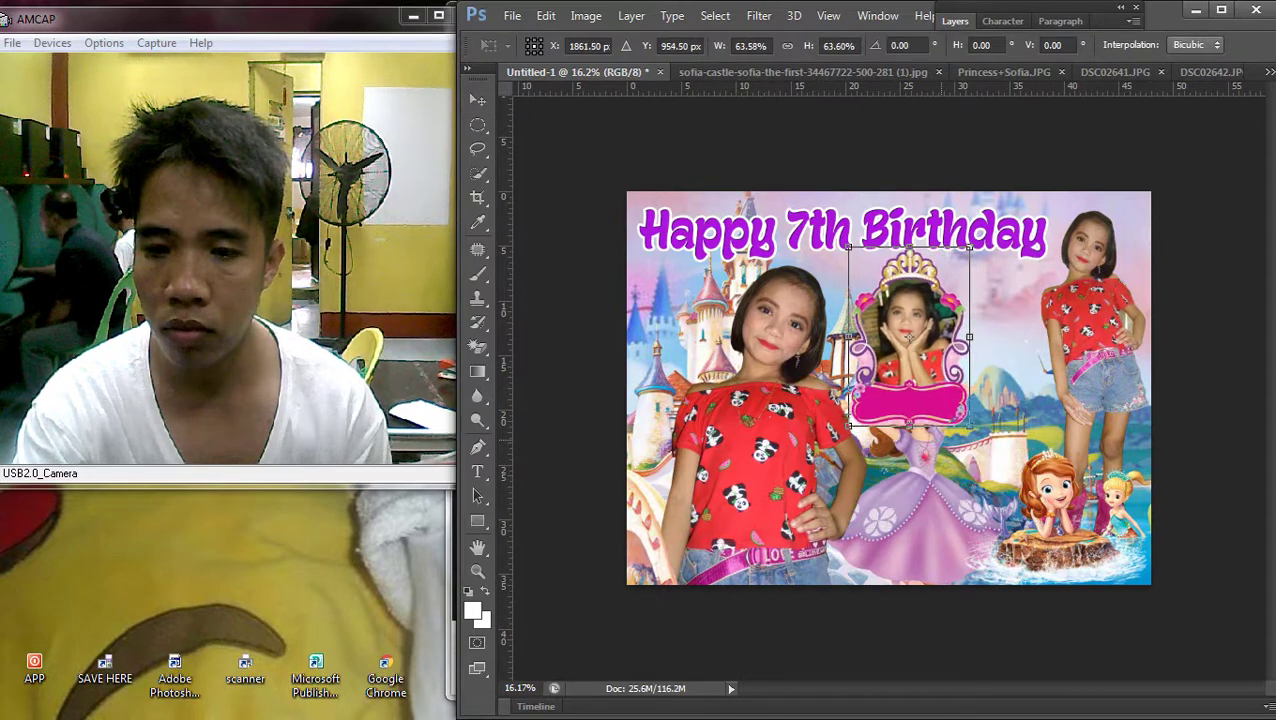
{"action": "key", "text": "Return"}
{"action": "key", "text": "ctrl+plus"}
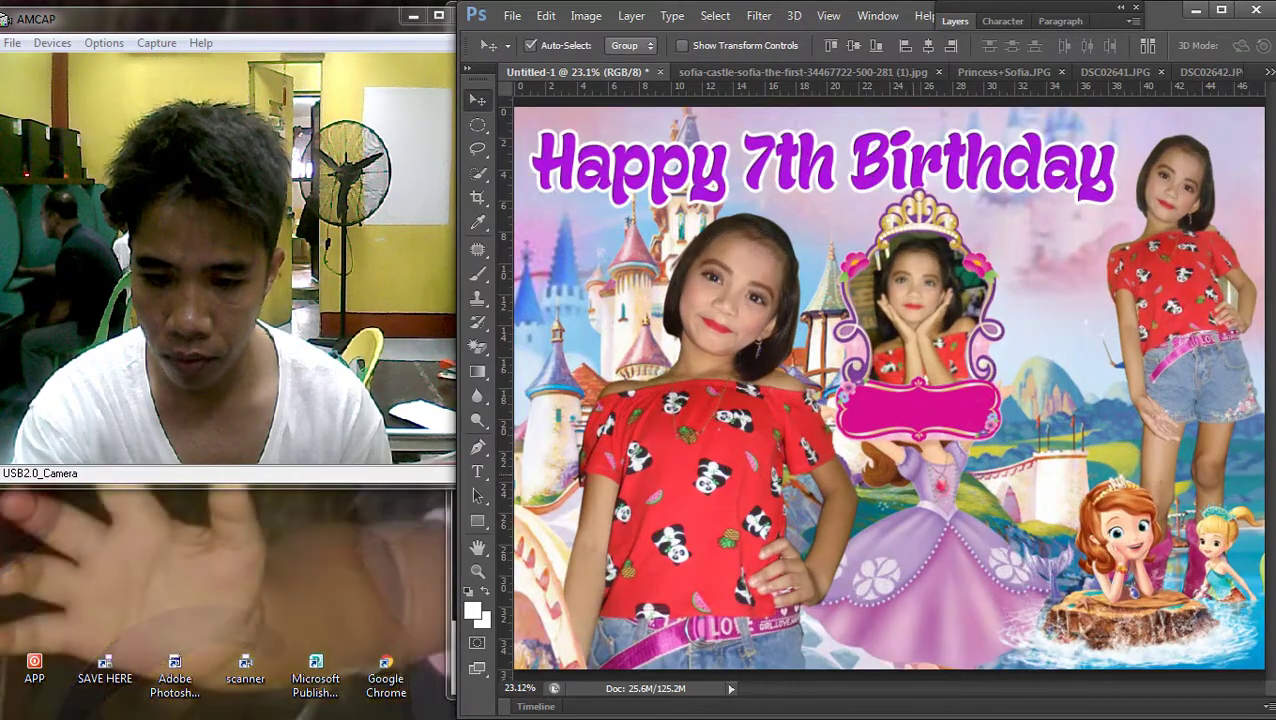
{"action": "left_click_drag", "start_coordinate": [948, 316], "coordinate": [1027, 316]}
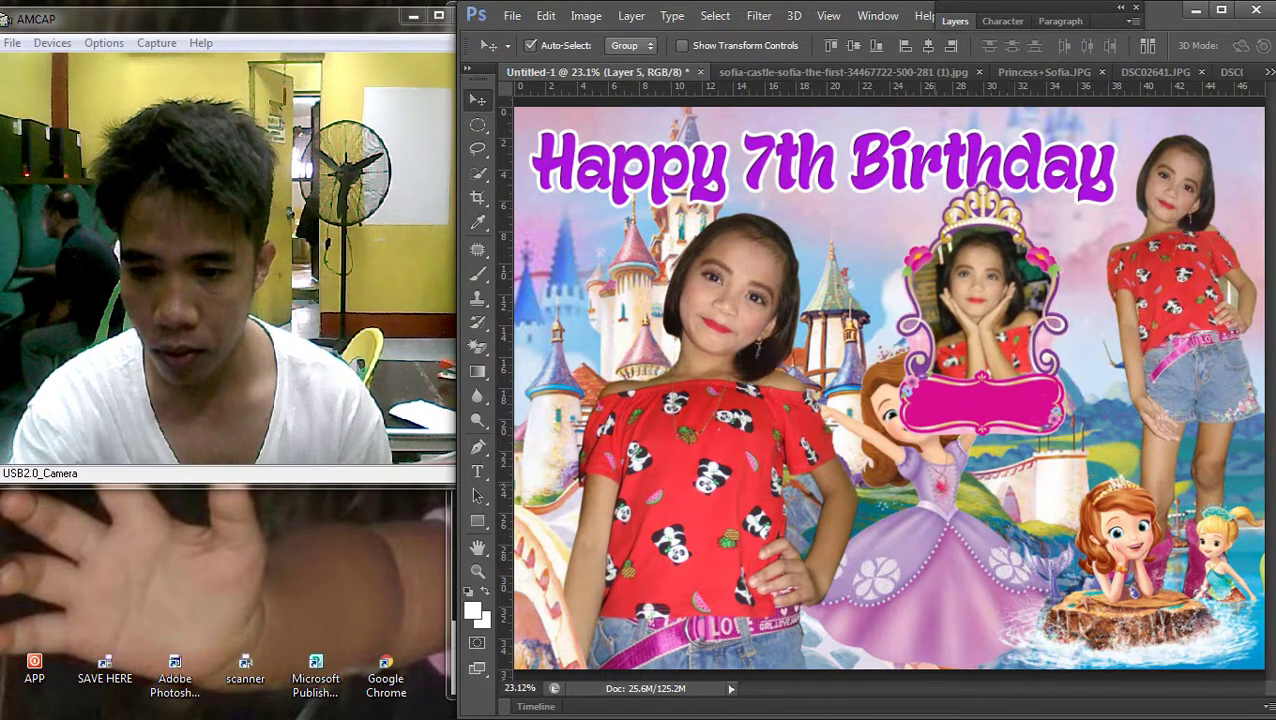
{"action": "right_click", "coordinate": [985, 478]}
{"action": "left_click", "coordinate": [985, 494]}
Select the Redesign_Of_Sofia layer and bring it to the front of the stack
{"action": "right_click", "coordinate": [985, 463]}
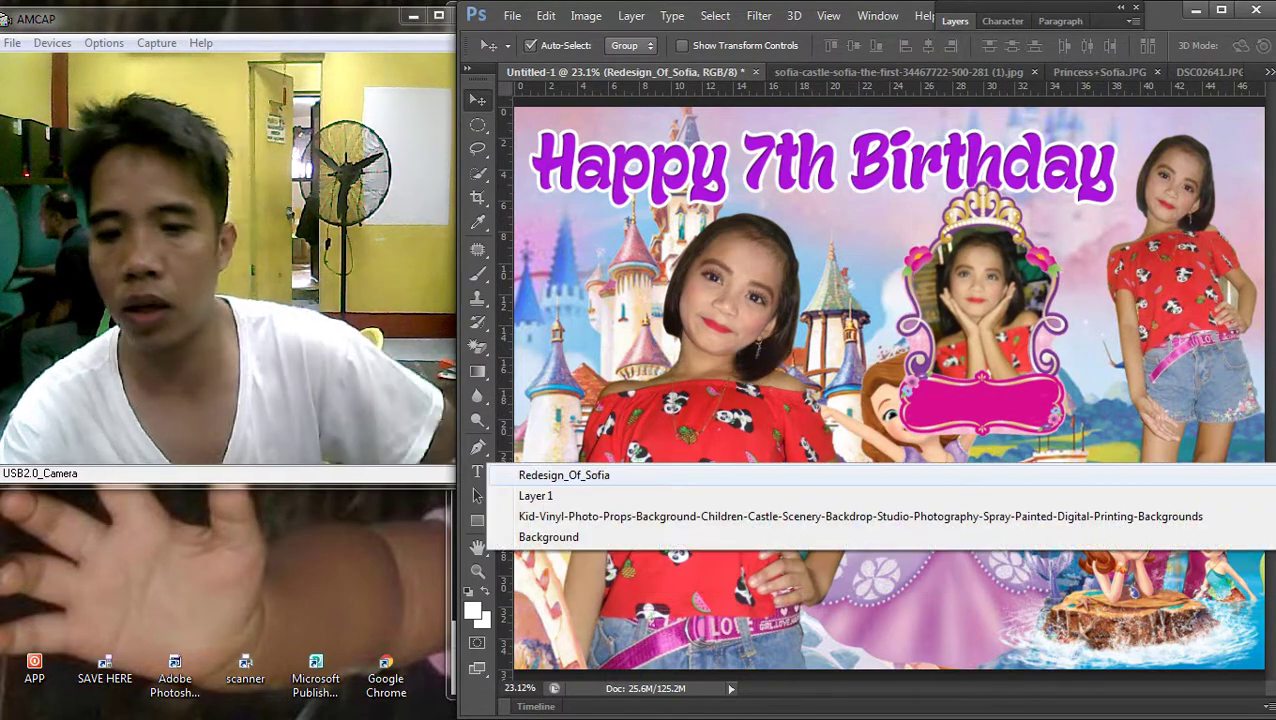
{"action": "left_click", "coordinate": [985, 481]}
{"action": "left_click", "coordinate": [631, 16]}
{"action": "mouse_move", "coordinate": [720, 434]}
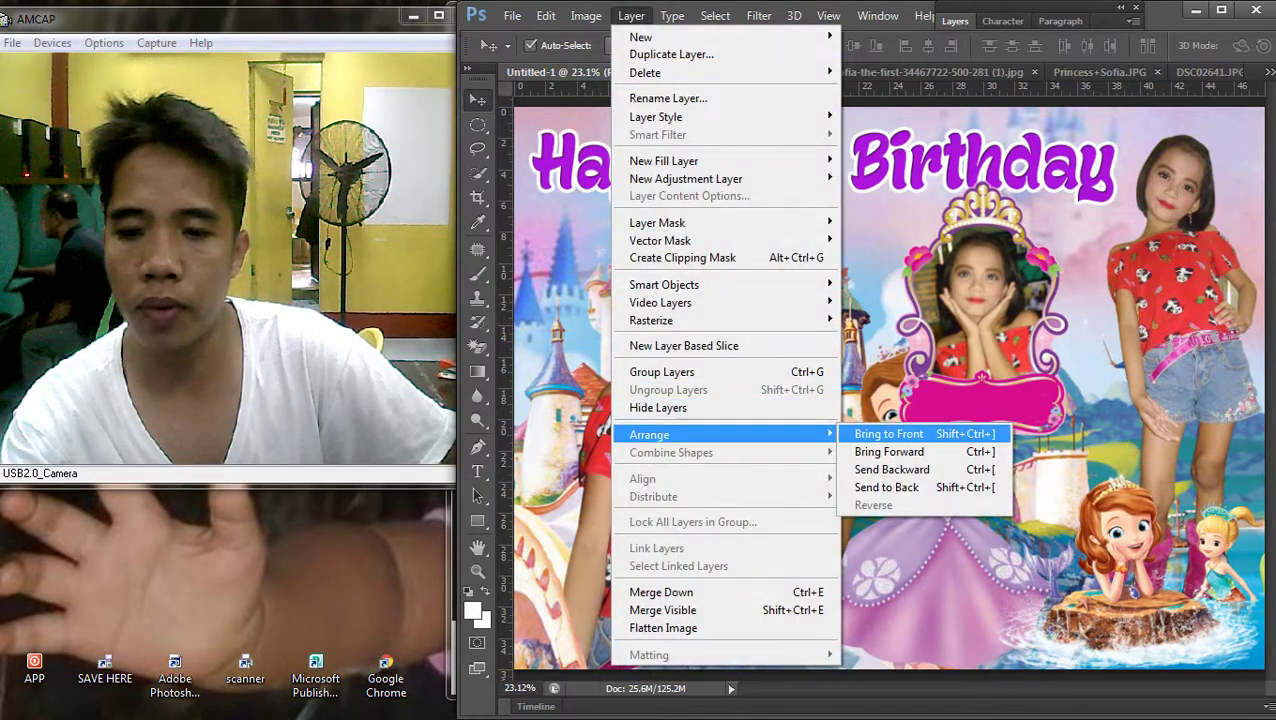
{"action": "left_click", "coordinate": [880, 434]}
Nudge the crown frame slightly right and down
{"action": "left_click_drag", "start_coordinate": [1025, 275], "coordinate": [1045, 285]}
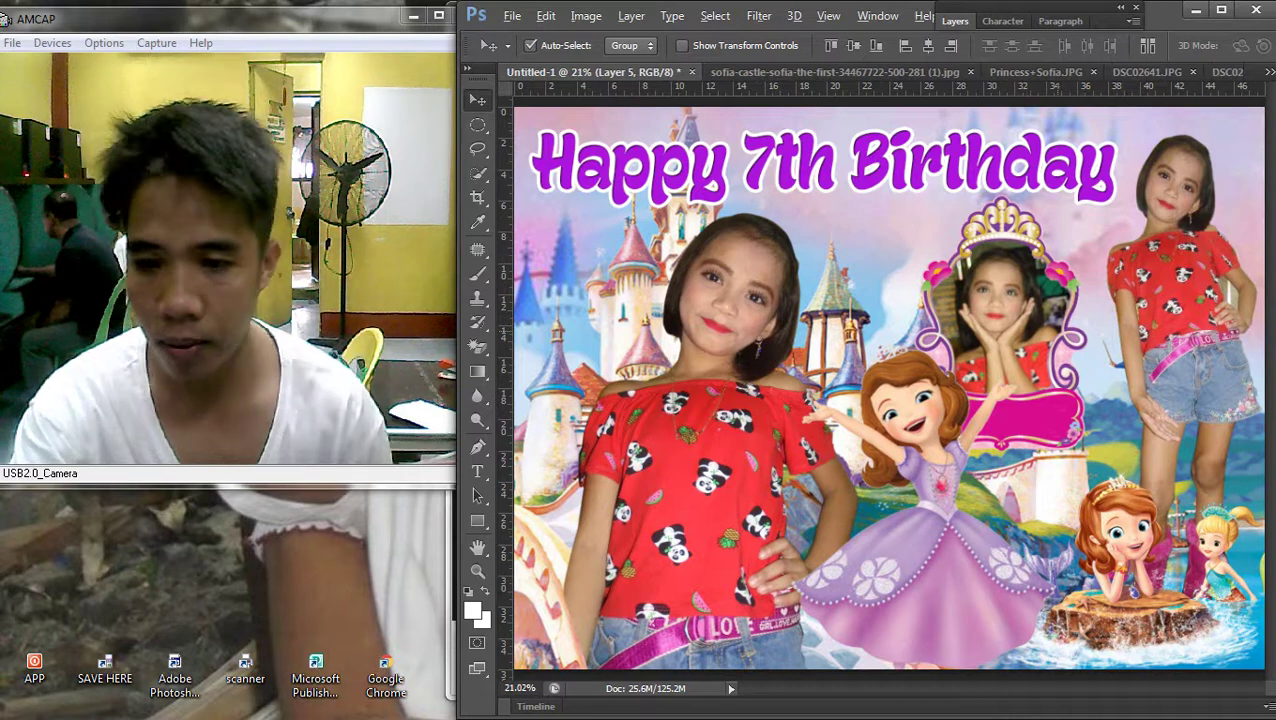
{"action": "scroll", "coordinate": [1015, 228], "scroll_direction": "up", "scroll_amount": 1}
{"action": "left_click_drag", "start_coordinate": [1012, 228], "coordinate": [1018, 232]}
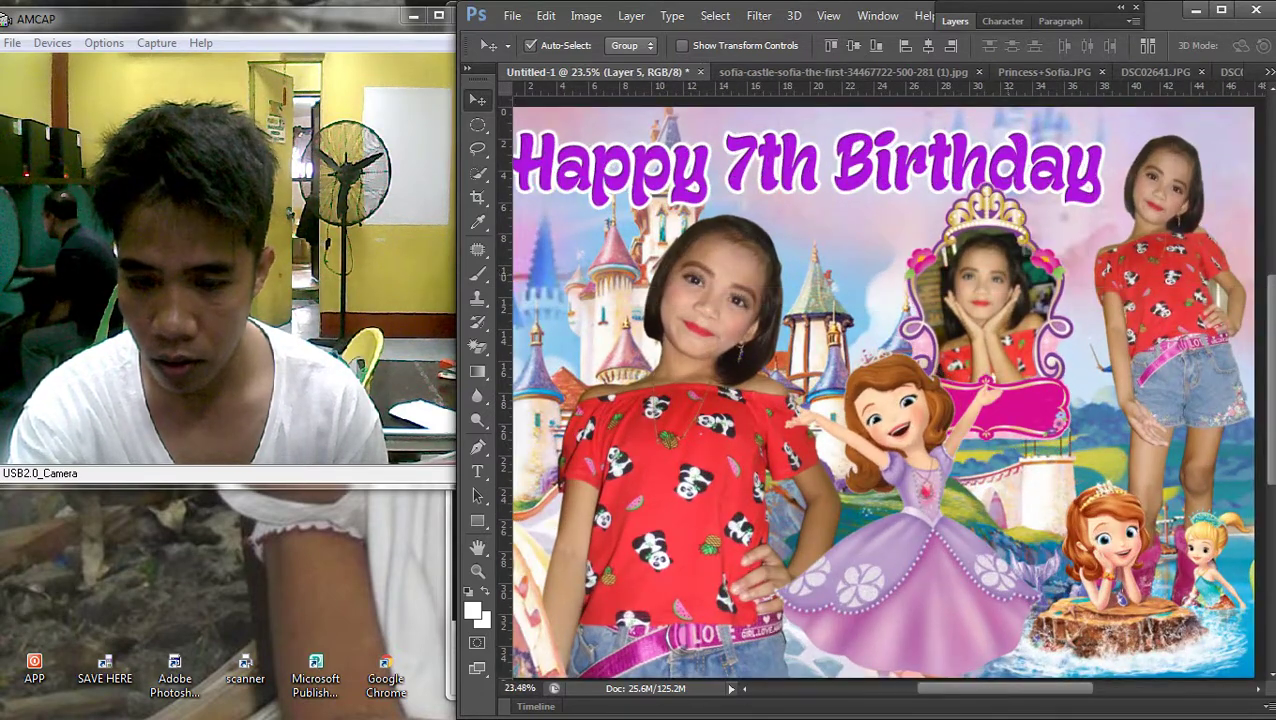
{"action": "scroll", "coordinate": [1018, 232], "scroll_direction": "down", "scroll_amount": 2}
Move the Sofia character to the left and shrink it into the lower left corner
{"action": "left_click_drag", "start_coordinate": [942, 450], "coordinate": [712, 450]}
{"action": "key", "text": "ctrl+t"}
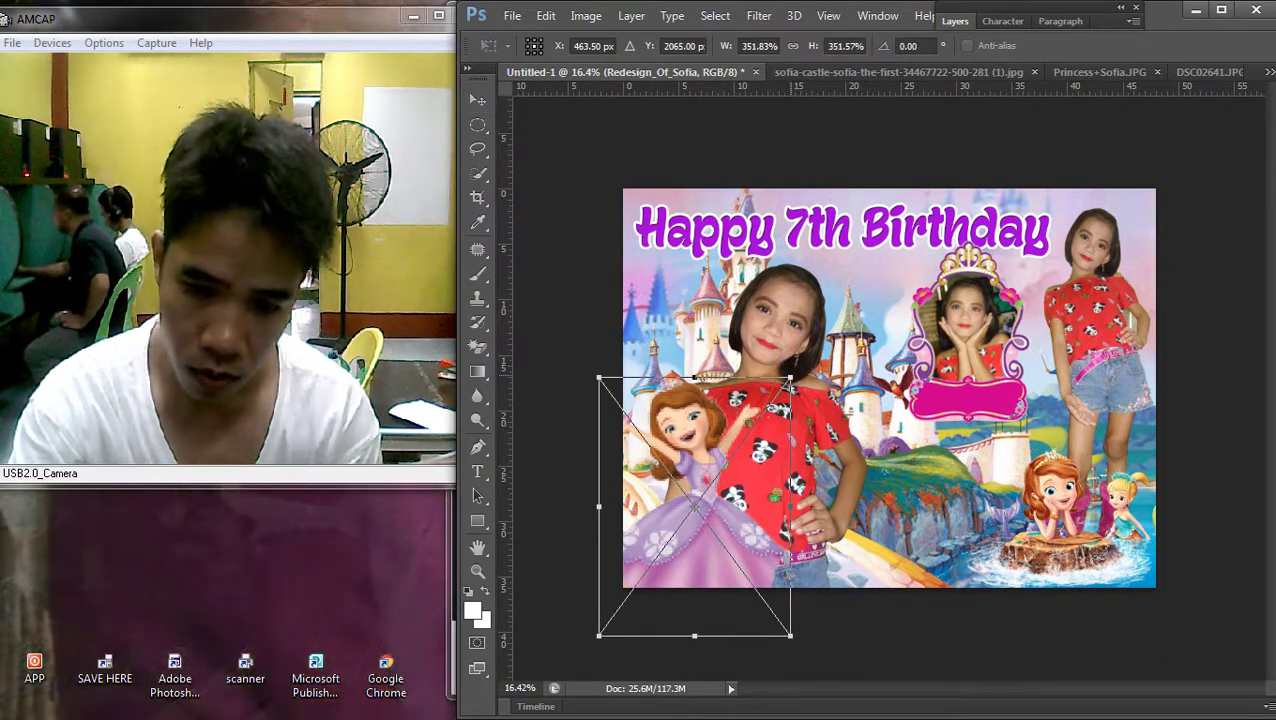
{"action": "left_click_drag", "start_coordinate": [790, 378], "coordinate": [740, 406]}
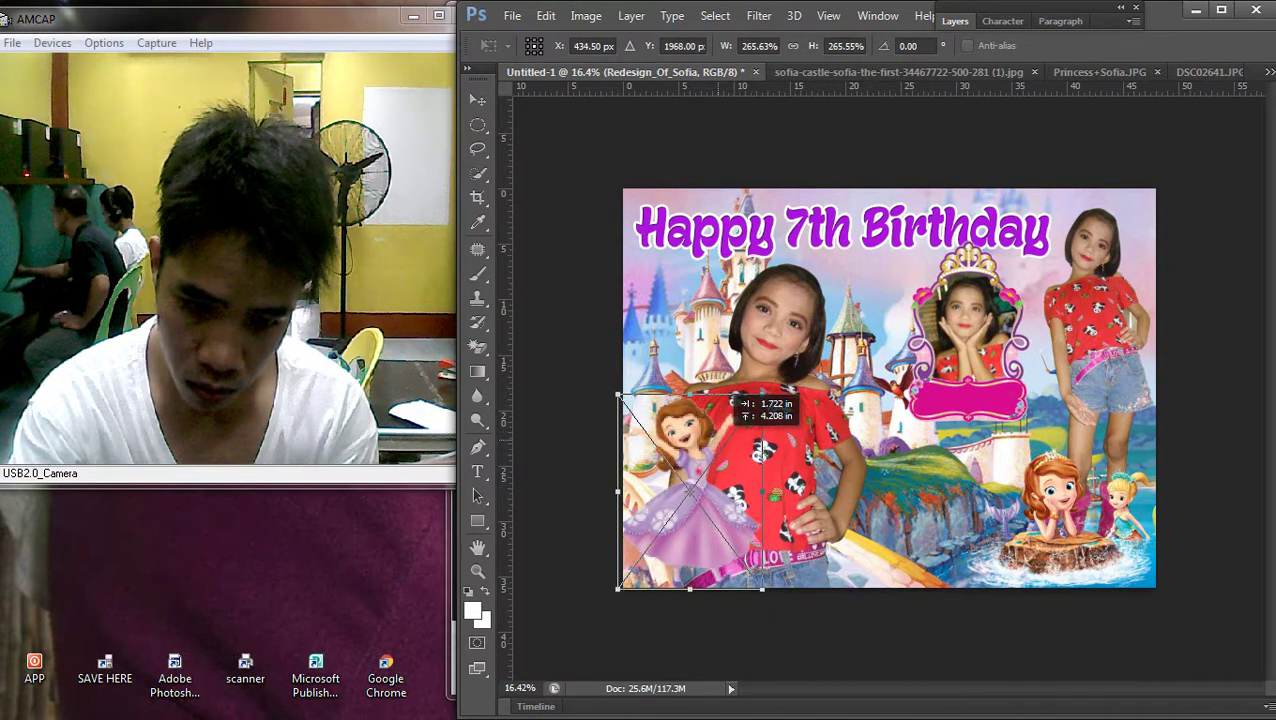
{"action": "key", "text": "Return"}
{"action": "key", "text": "ctrl+plus"}
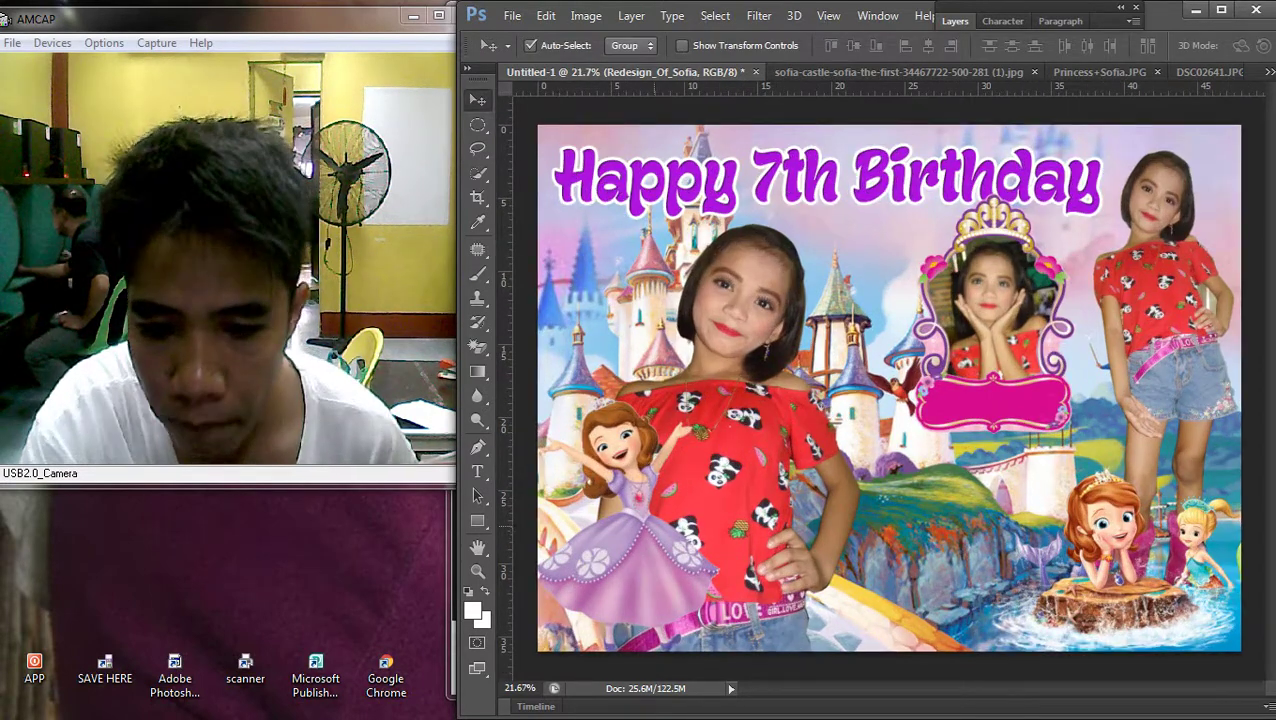
{"action": "left_click_drag", "start_coordinate": [656, 505], "coordinate": [640, 492]}
Zoom in to fine-tune the crown frame's position, shifting it slightly right
{"action": "left_click_drag", "start_coordinate": [990, 420], "coordinate": [984, 417]}
{"action": "key", "text": "ctrl+plus"}
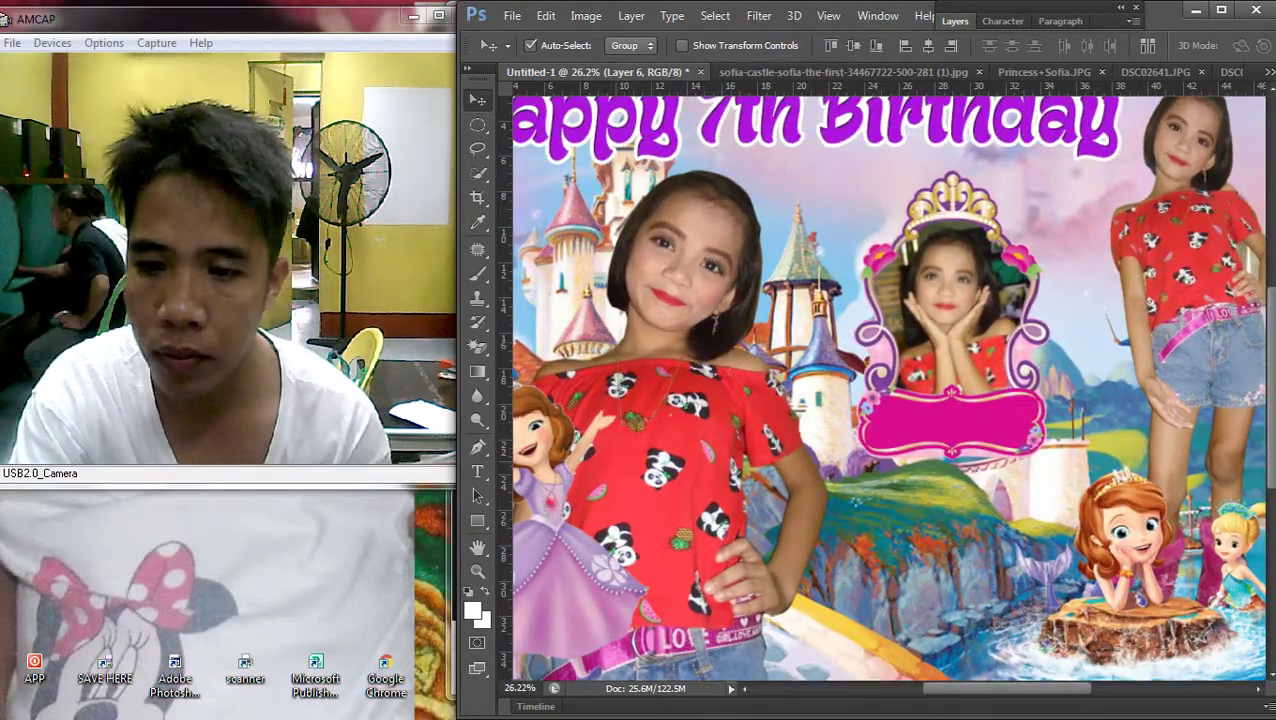
{"action": "key", "text": "ctrl+plus"}
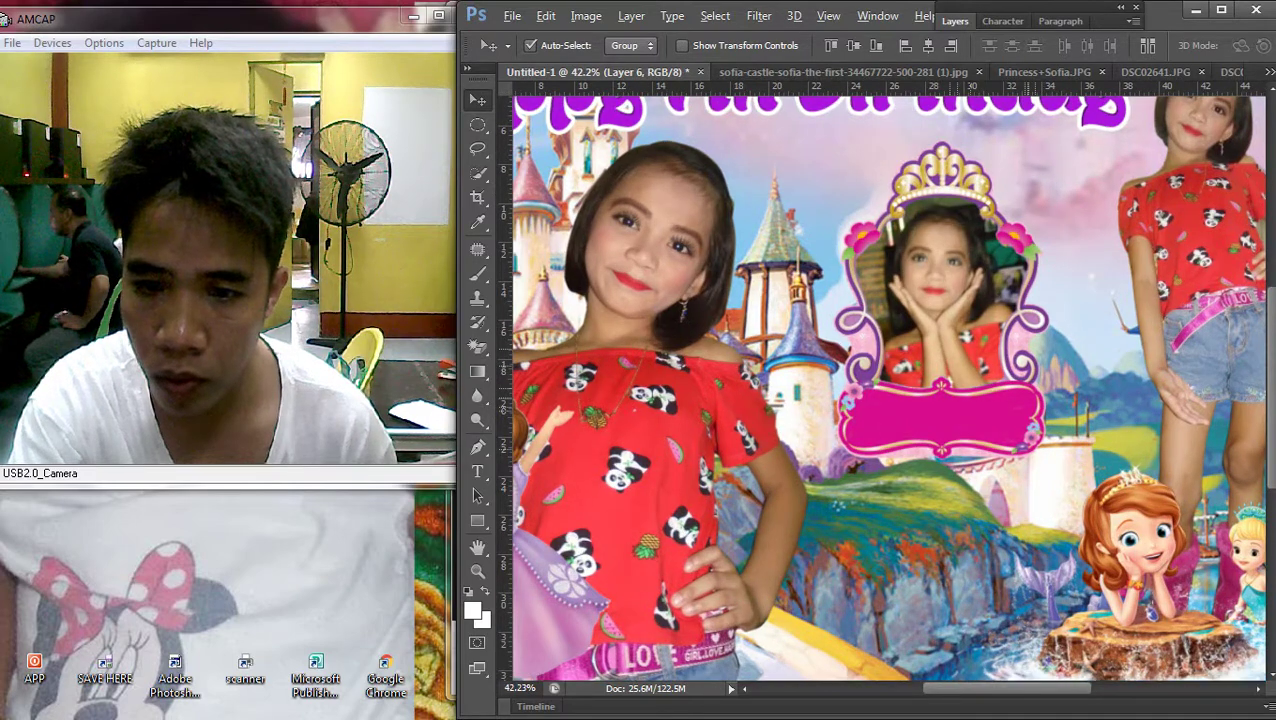
{"action": "key", "text": "ctrl+plus"}
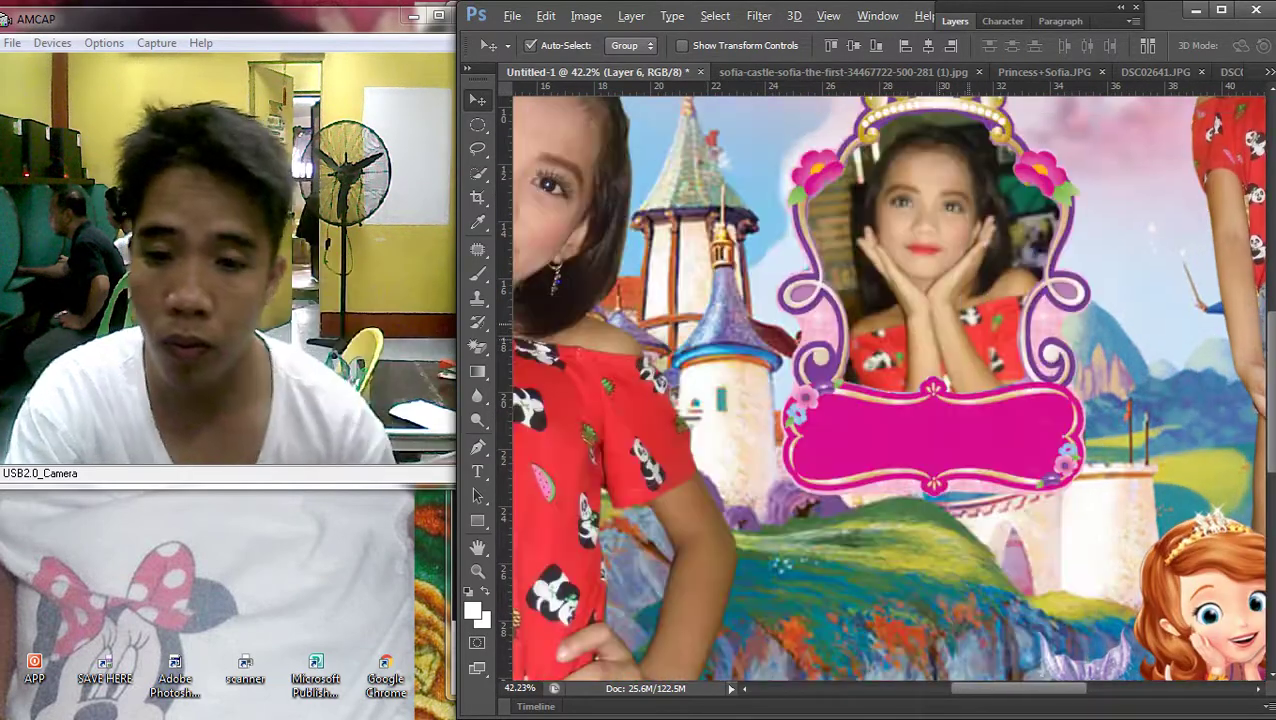
{"action": "key", "text": "ctrl+0"}
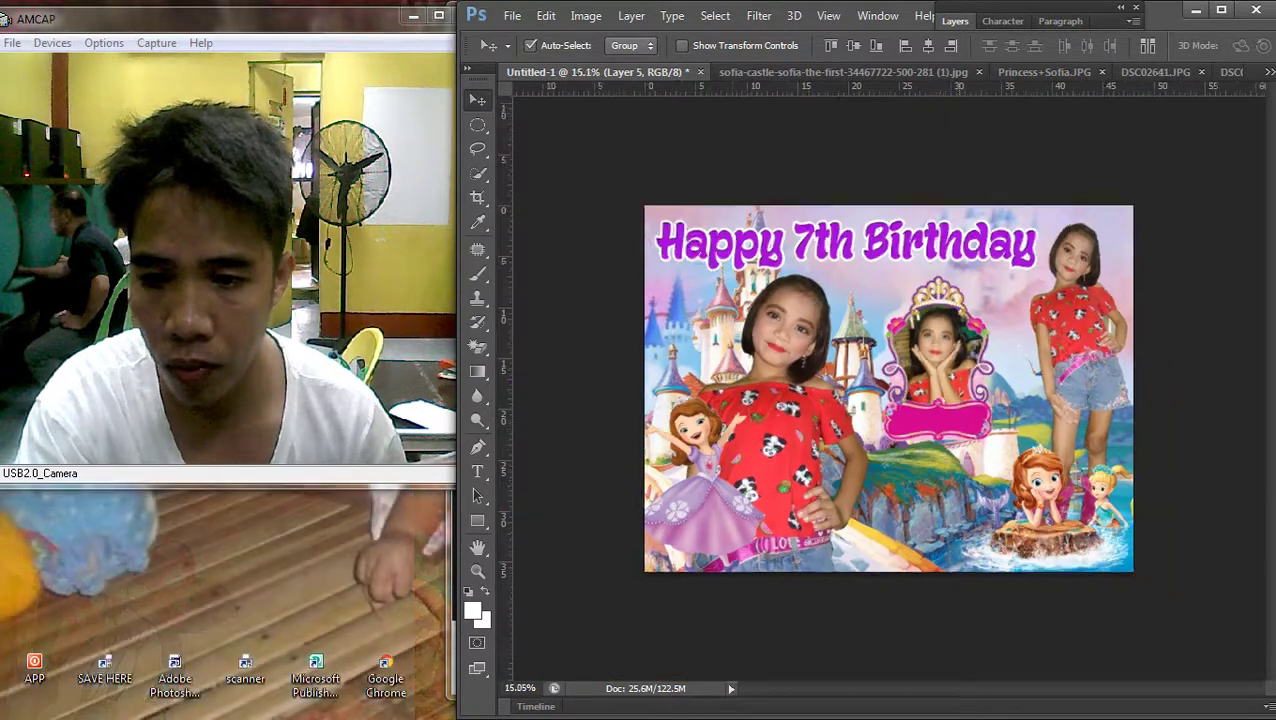
{"action": "scroll", "coordinate": [883, 386], "scroll_direction": "up", "scroll_amount": 3}
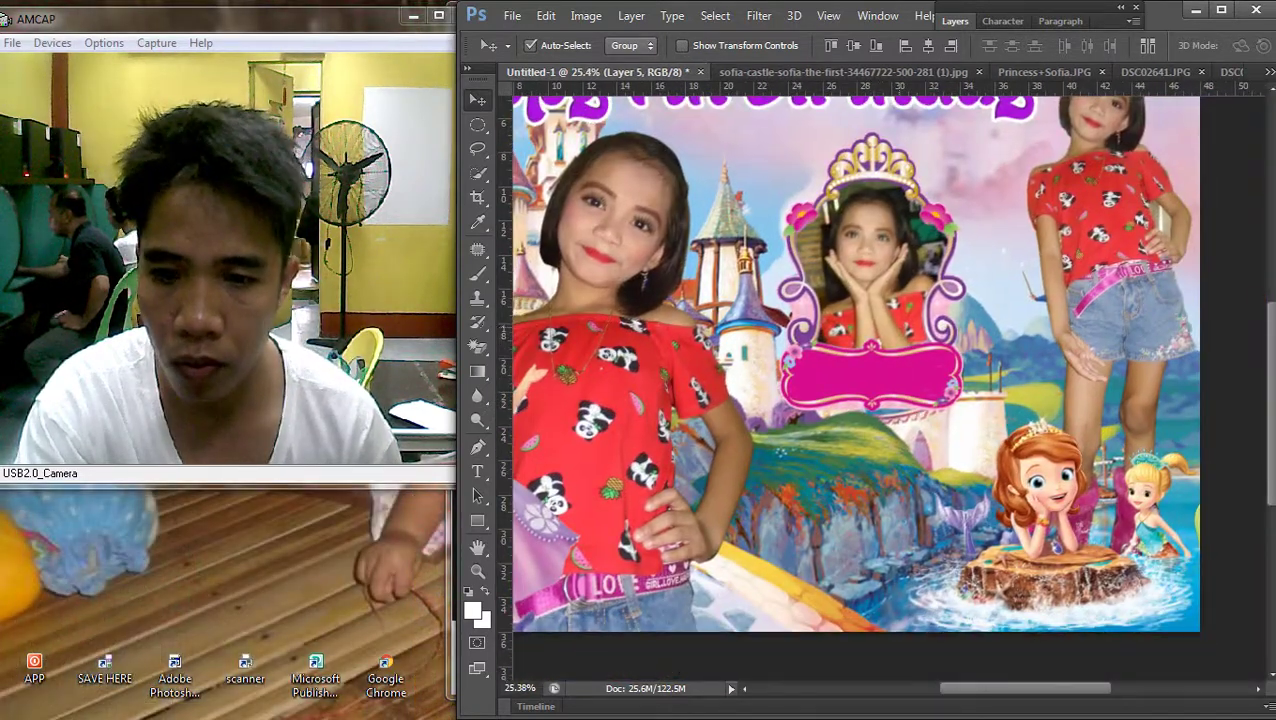
{"action": "scroll", "coordinate": [940, 280], "scroll_direction": "down", "scroll_amount": 1}
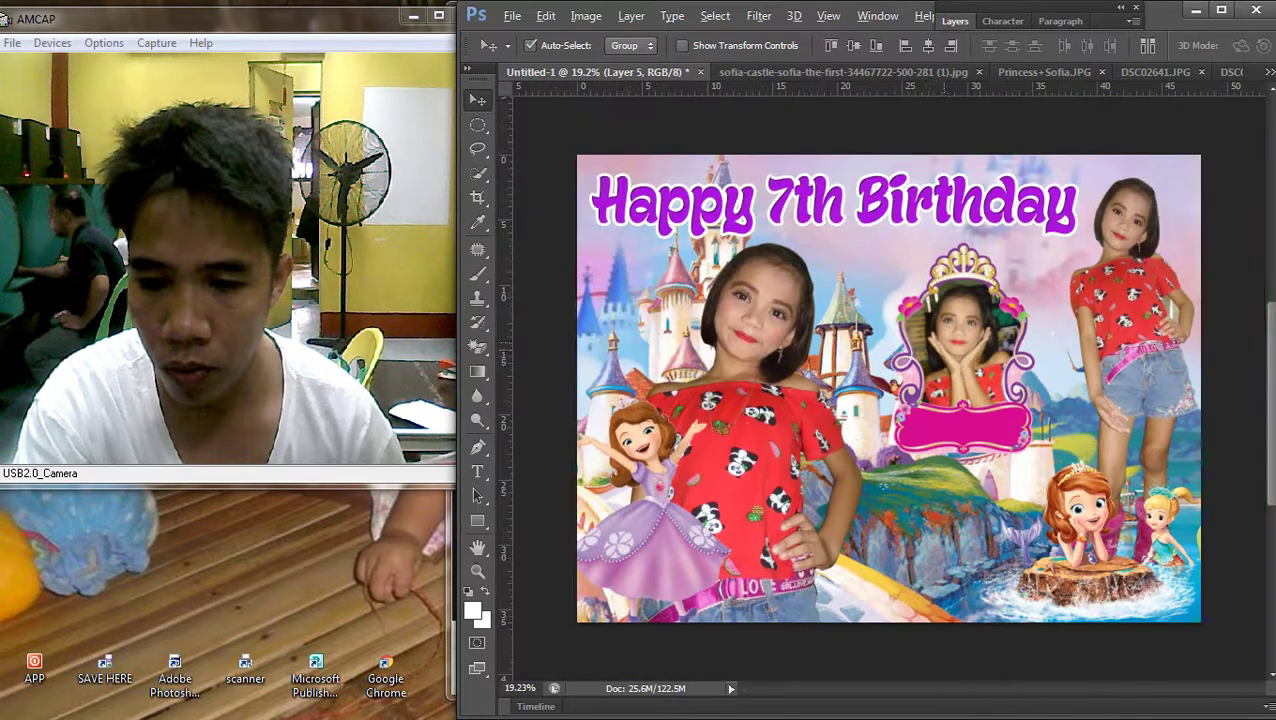
{"action": "scroll", "coordinate": [940, 300], "scroll_direction": "up", "scroll_amount": 3}
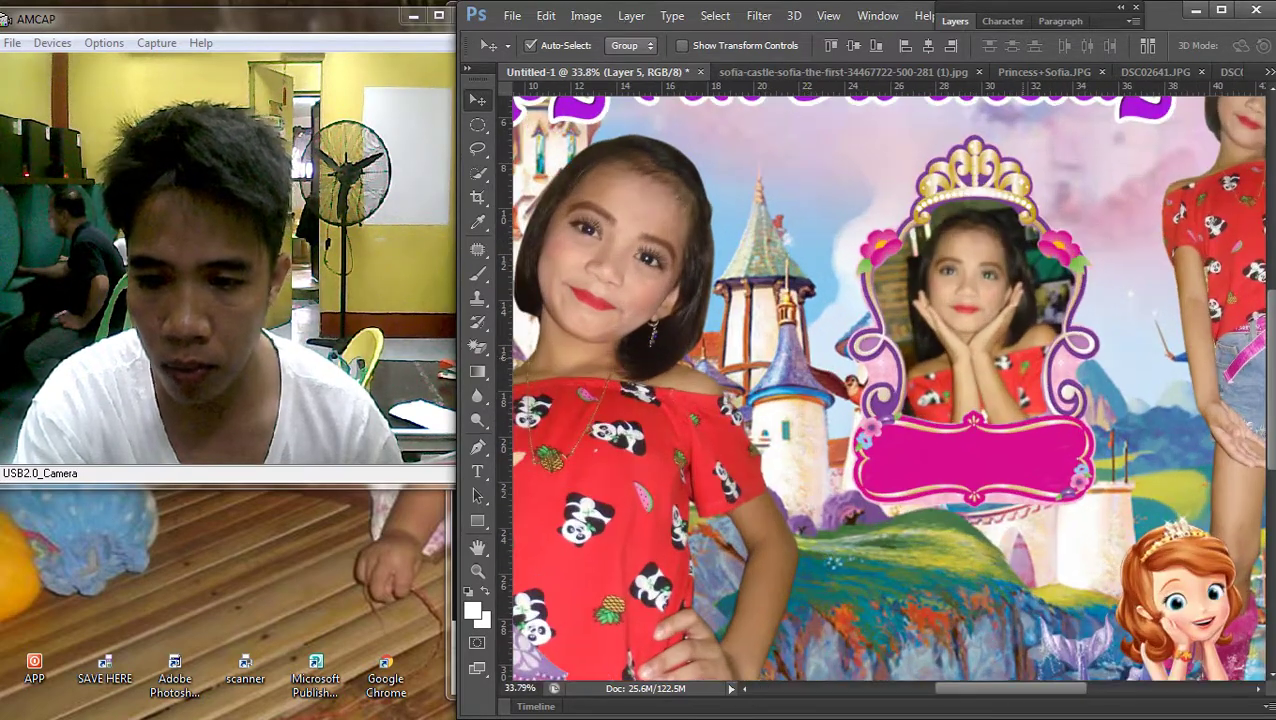
{"action": "scroll", "coordinate": [940, 300], "scroll_direction": "down", "scroll_amount": 1}
{"action": "left_click_drag", "start_coordinate": [1021, 300], "coordinate": [1030, 302]}
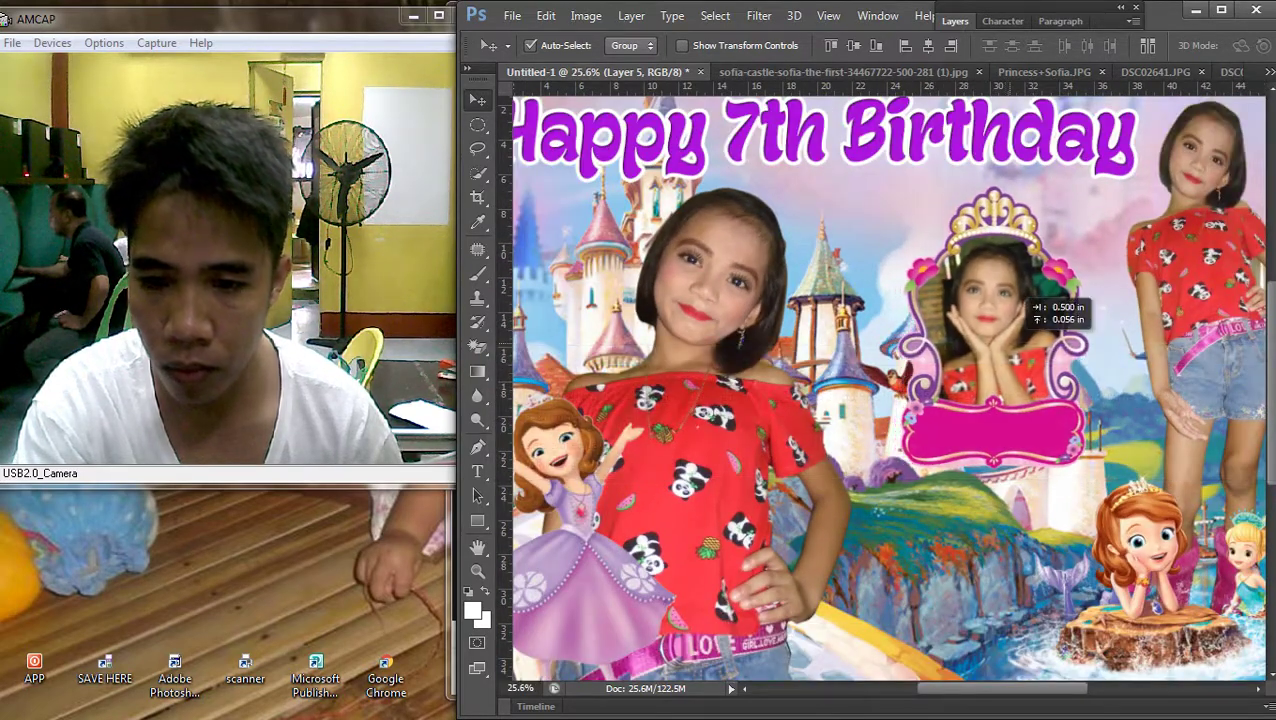
{"action": "scroll", "coordinate": [890, 380], "scroll_direction": "down", "scroll_amount": 2}
Preview the Sofia metal box image in the Chrome search, then return to the banner
{"action": "left_click", "coordinate": [1251, 170]}
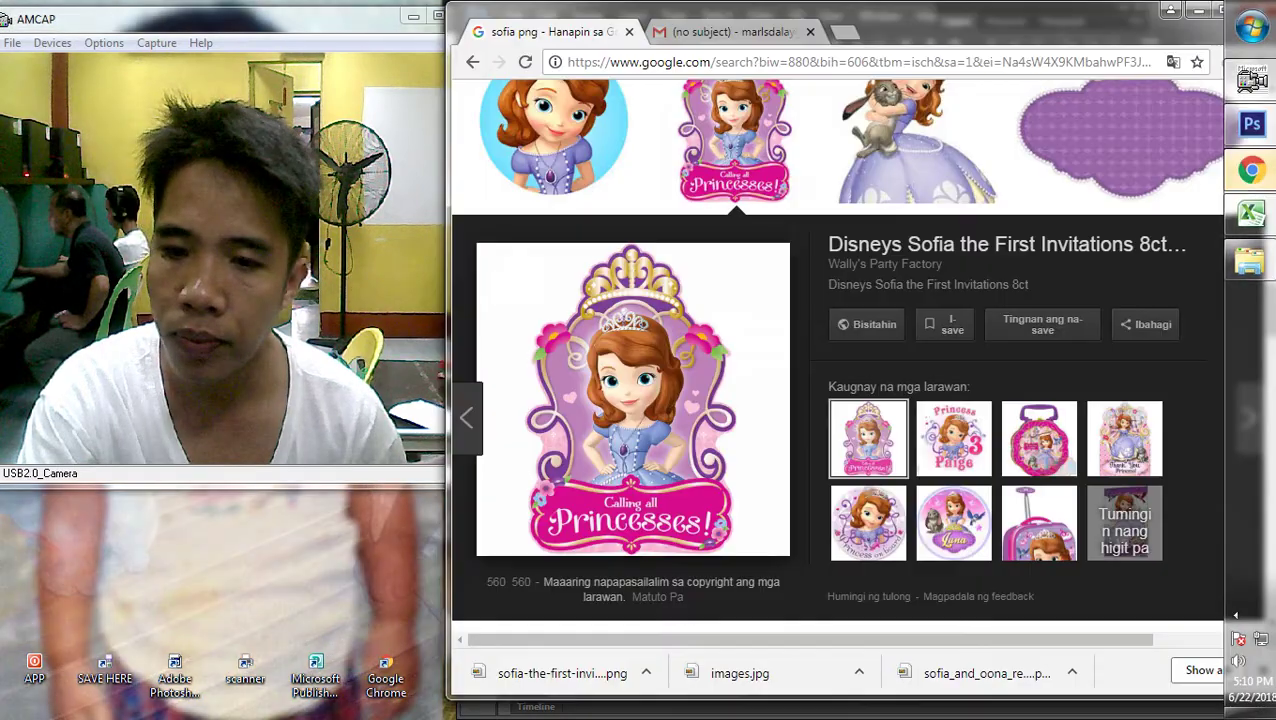
{"action": "left_click", "coordinate": [1039, 438]}
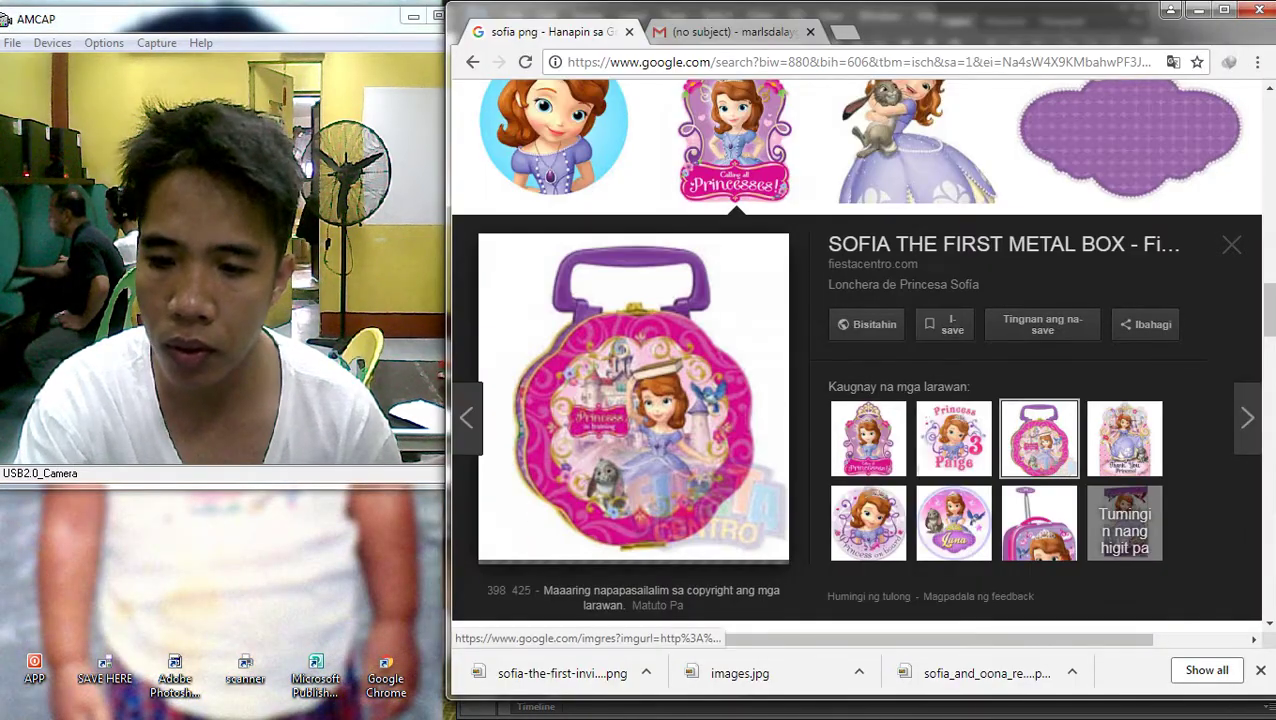
{"action": "mouse_move", "coordinate": [1236, 615]}
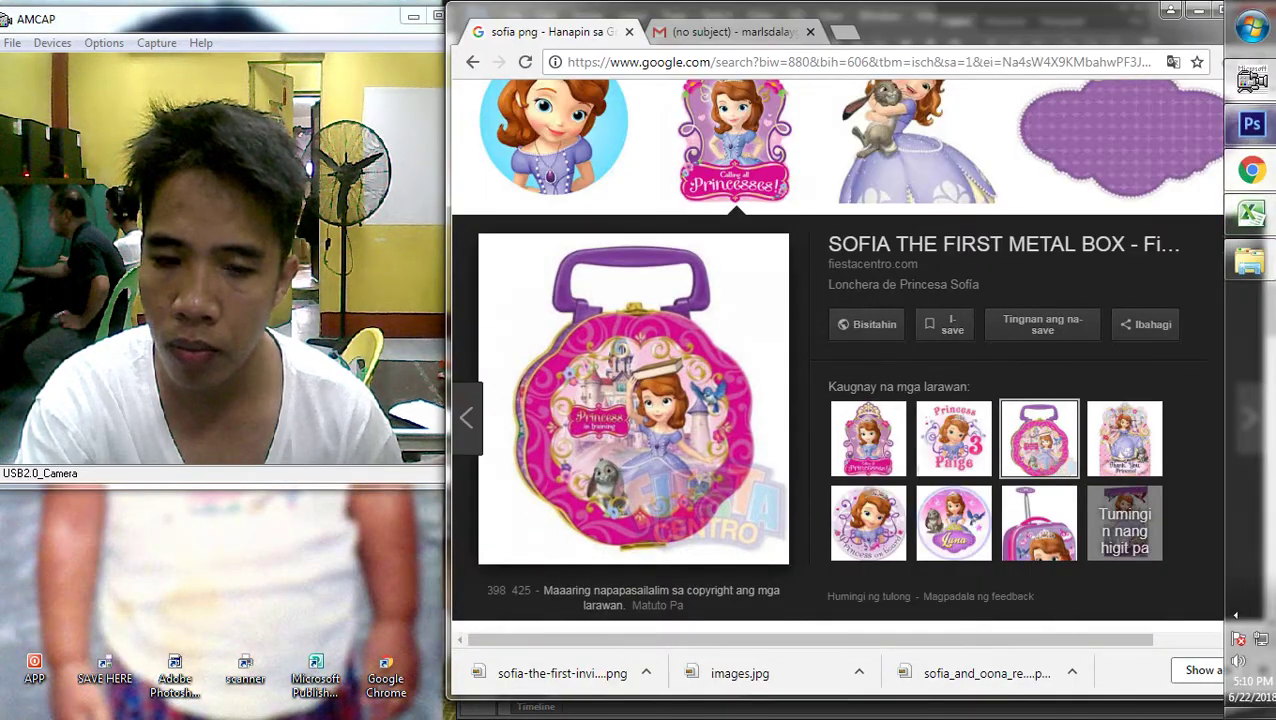
{"action": "left_click", "coordinate": [1251, 124]}
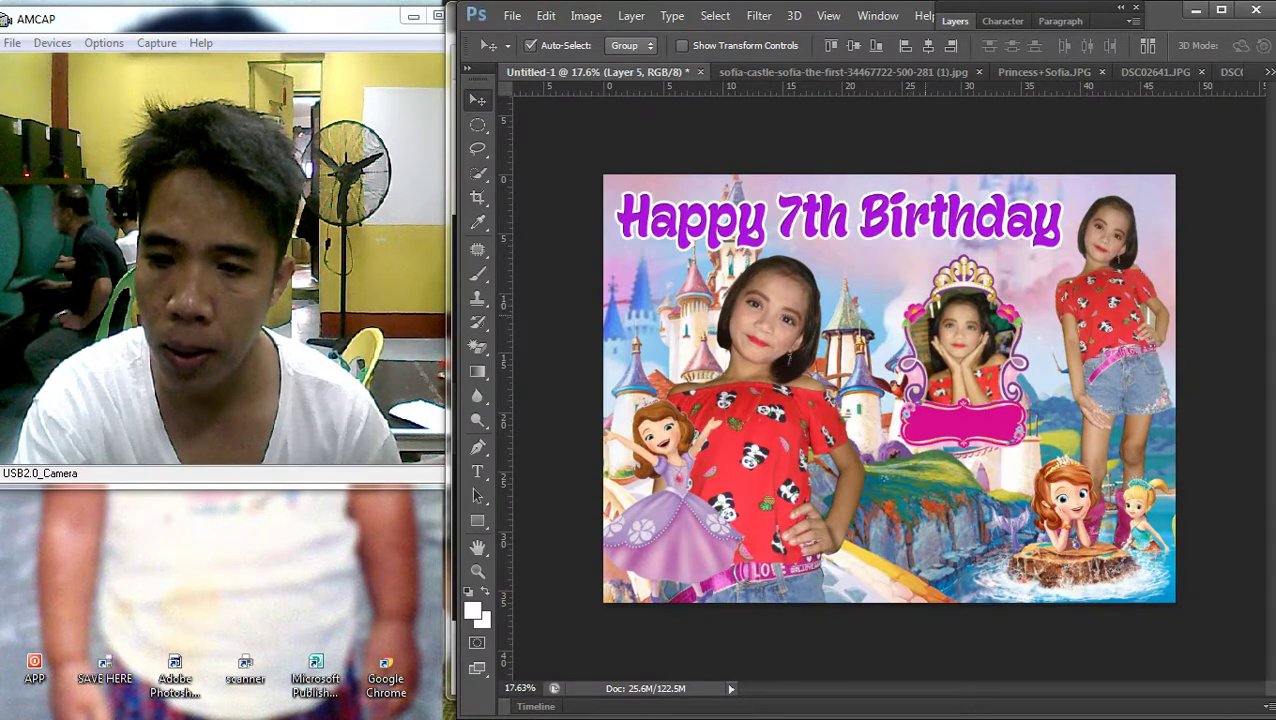
Widen the Happy 7th Birthday title slightly to the right
{"action": "left_click", "coordinate": [619, 222]}
{"action": "key", "text": "ctrl+t"}
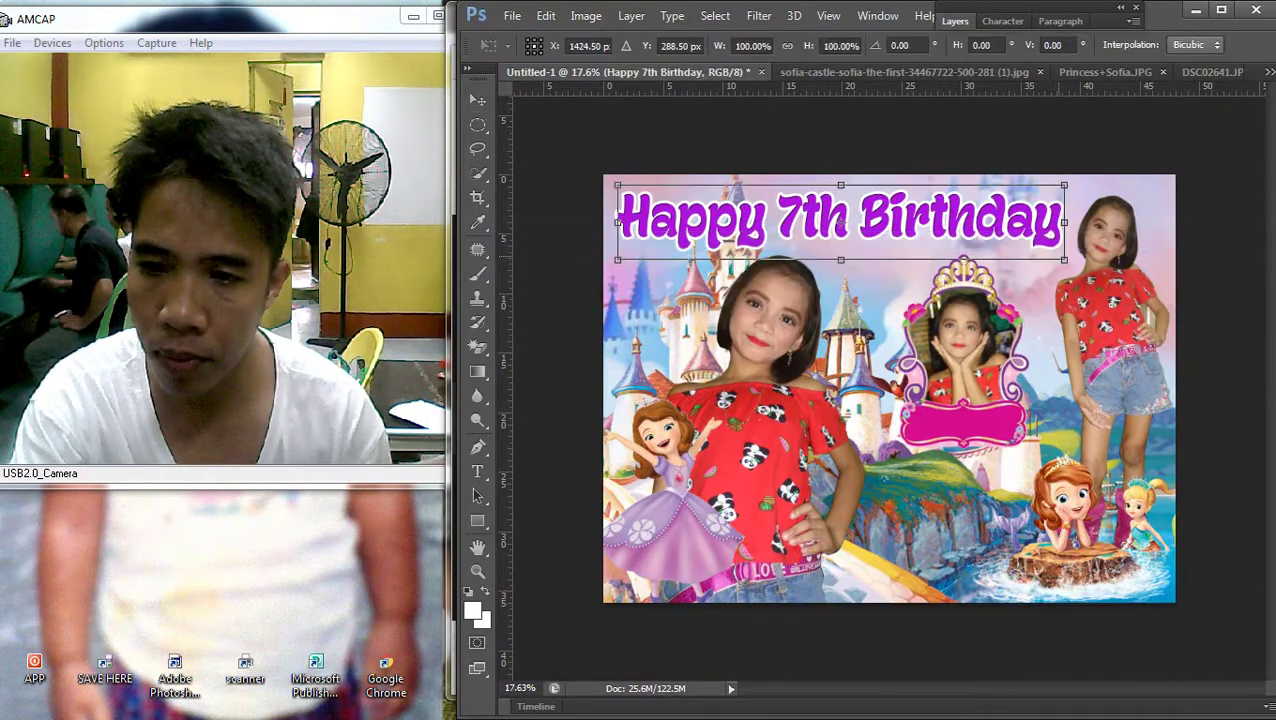
{"action": "left_click_drag", "start_coordinate": [1064, 222], "coordinate": [1072, 223]}
{"action": "key", "text": "Return"}
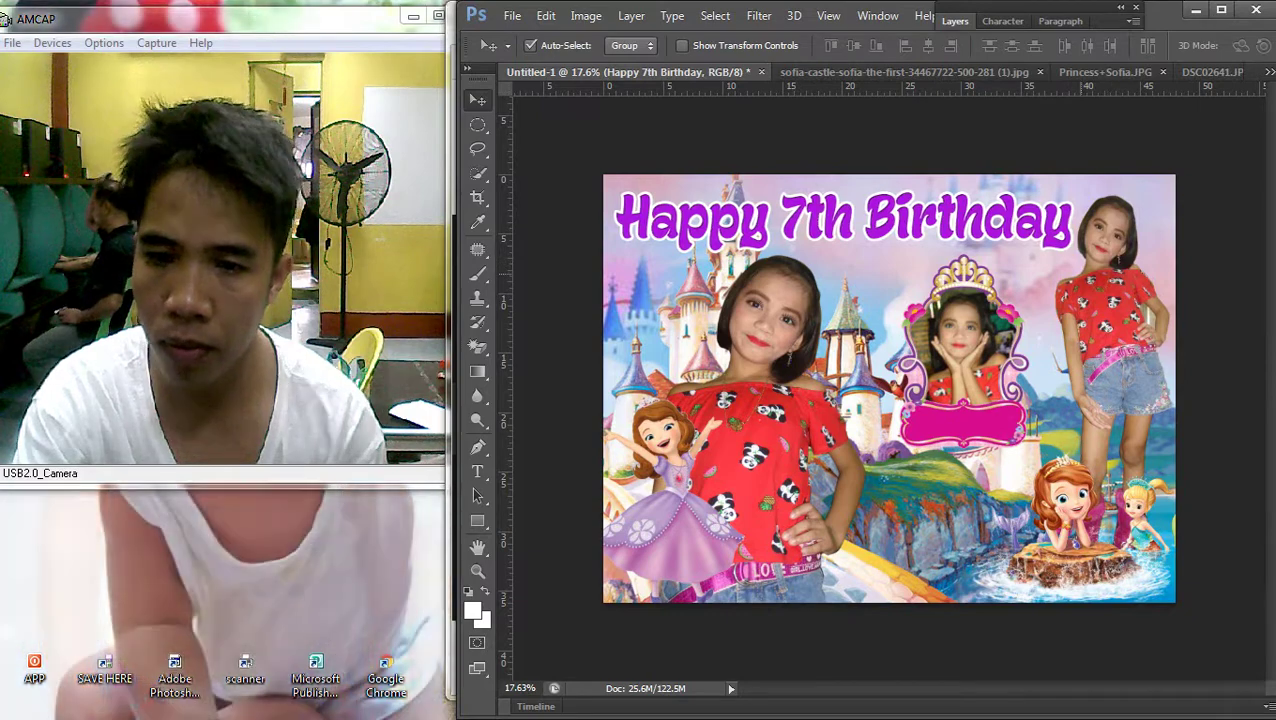
{"action": "key", "text": "ctrl+minus"}
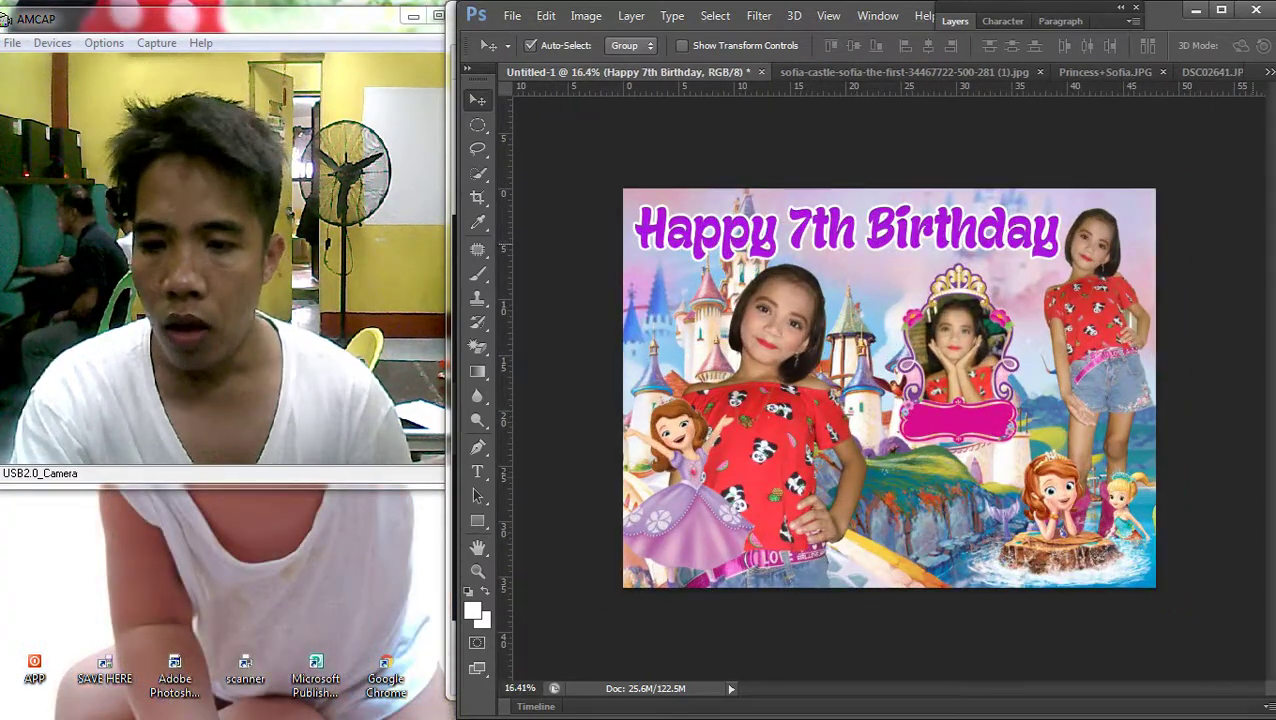
Close the sofia-castle and sofia-the-first-invitation.png images without saving changes
{"action": "mouse_move", "coordinate": [1251, 89]}
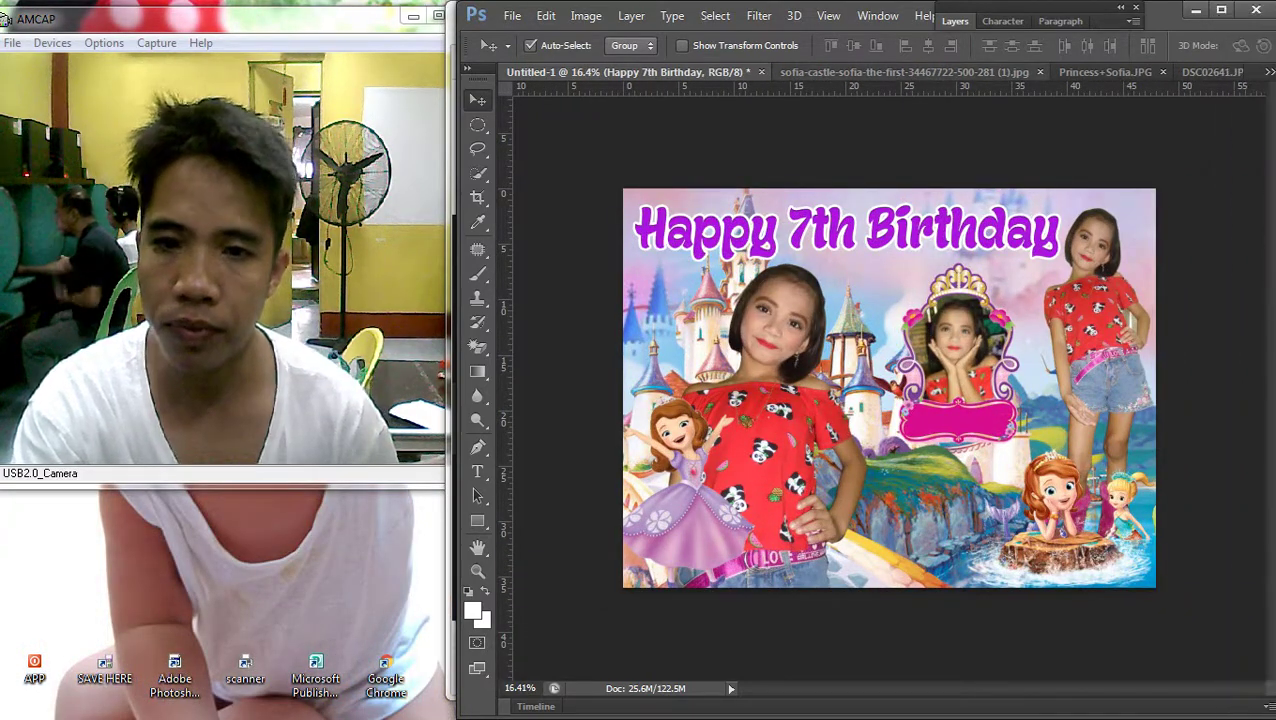
{"action": "left_click", "coordinate": [900, 72]}
{"action": "key", "text": "ctrl+w"}
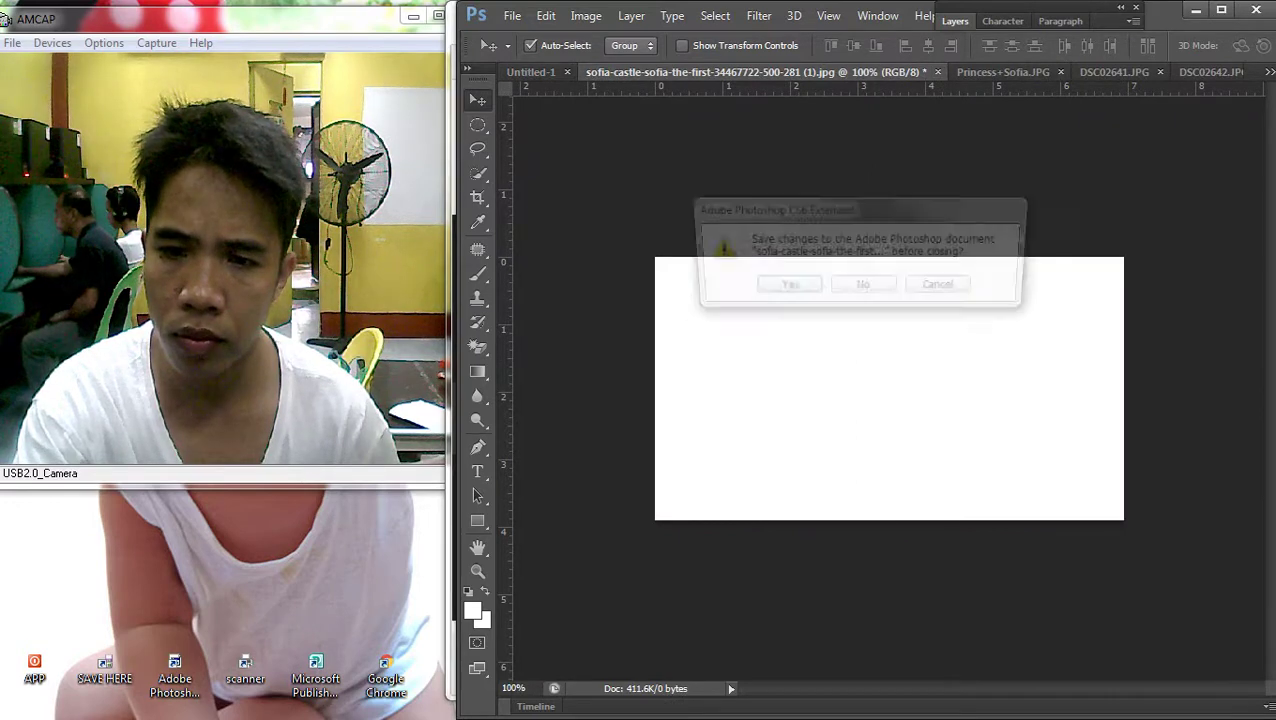
{"action": "key", "text": "n"}
{"action": "left_click", "coordinate": [938, 72]}
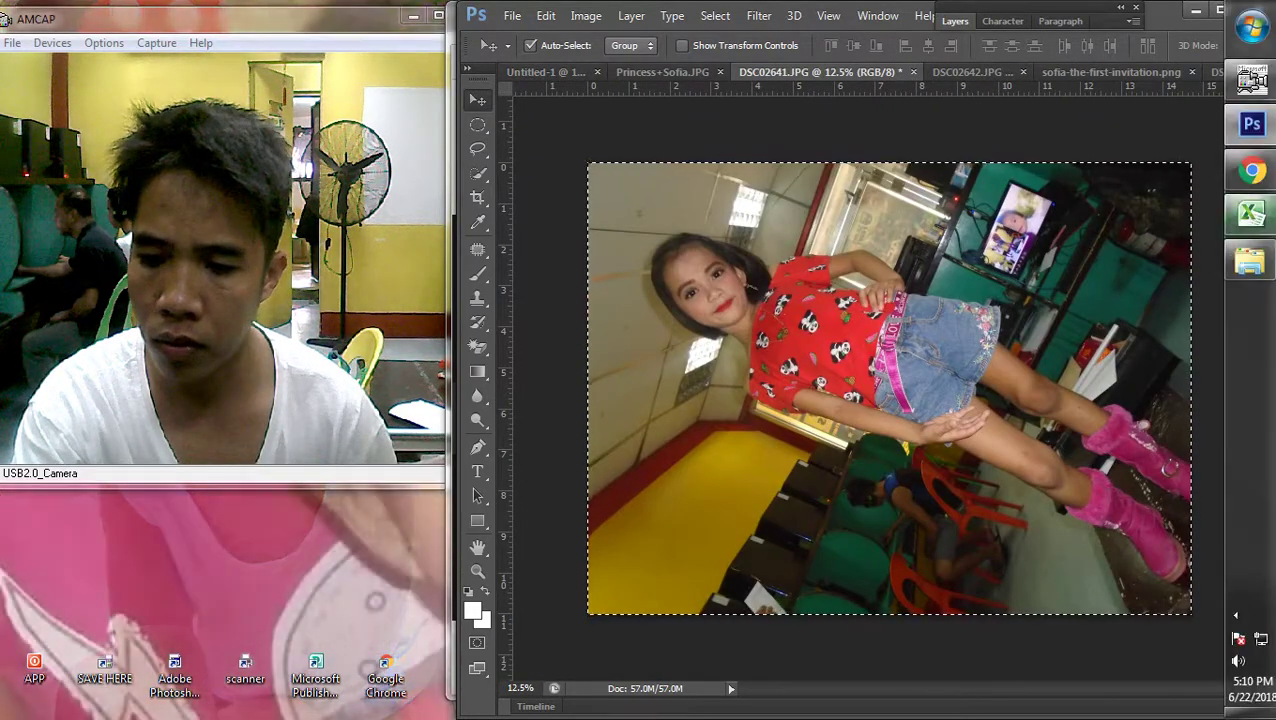
{"action": "left_click", "coordinate": [1115, 72]}
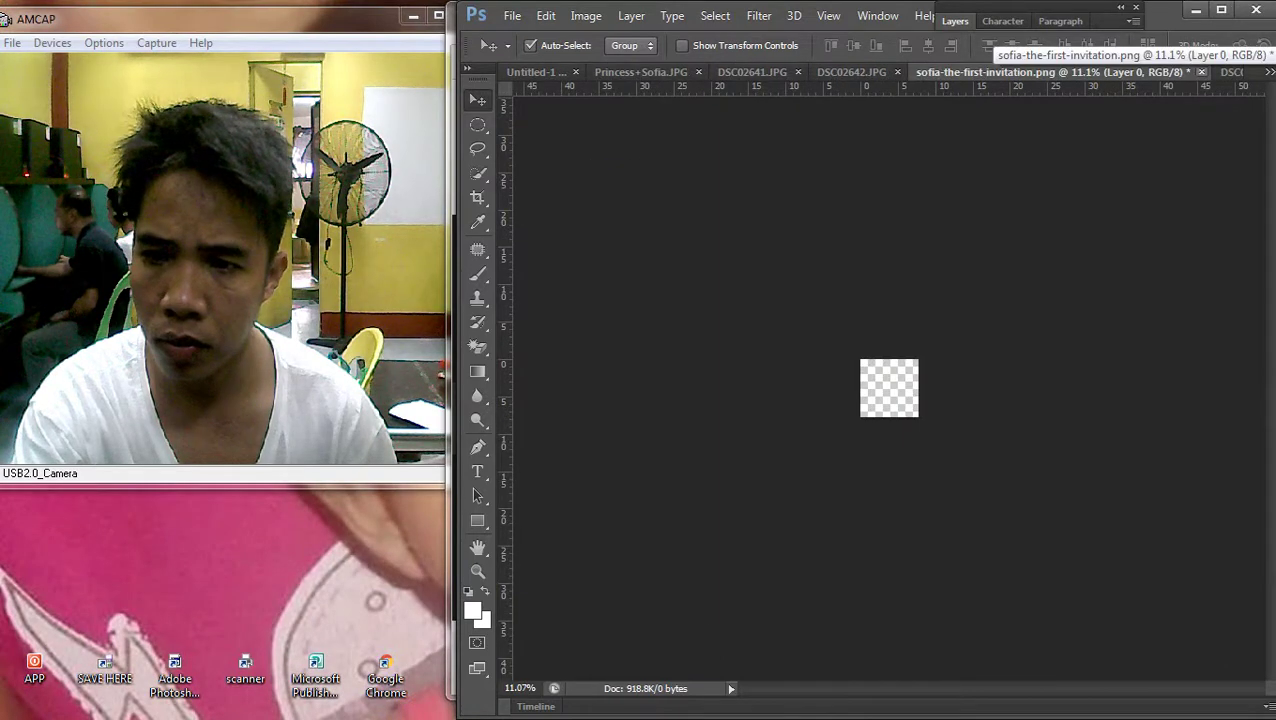
{"action": "left_click", "coordinate": [1201, 72]}
{"action": "left_click", "coordinate": [862, 286]}
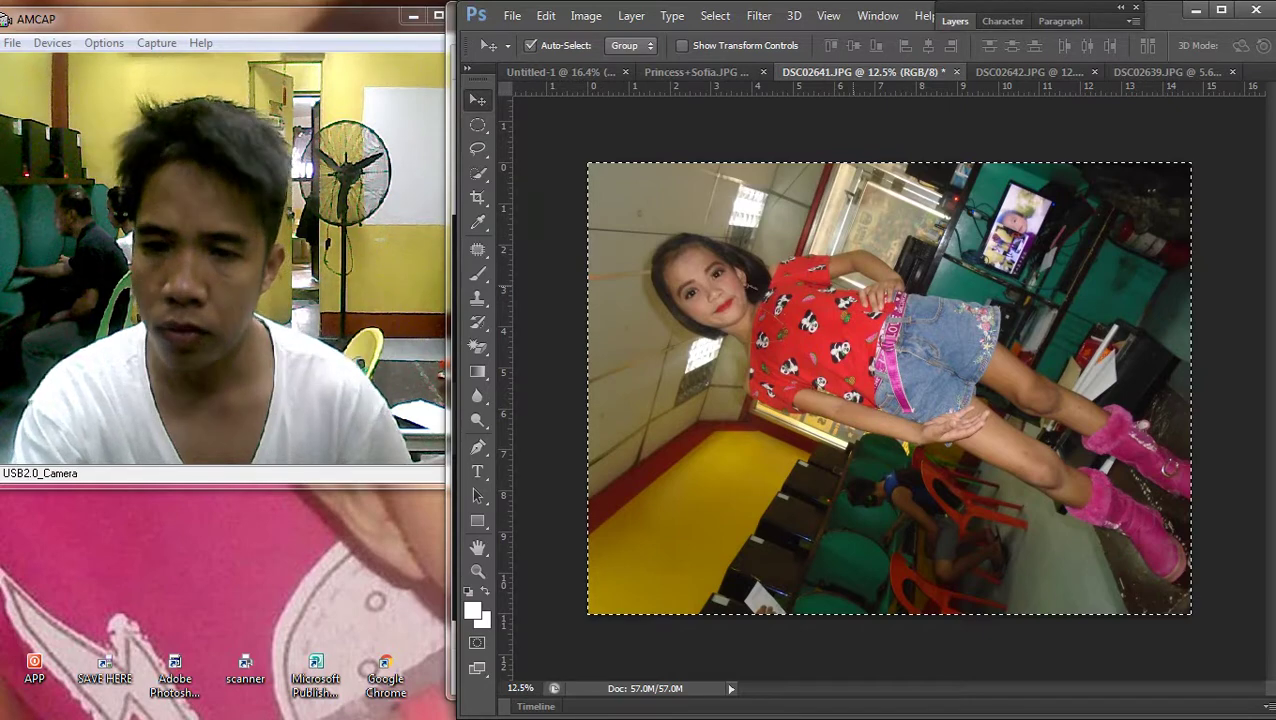
In the DSC02639 document, delete the old girl photo from the crown frame
{"action": "left_click", "coordinate": [1165, 72]}
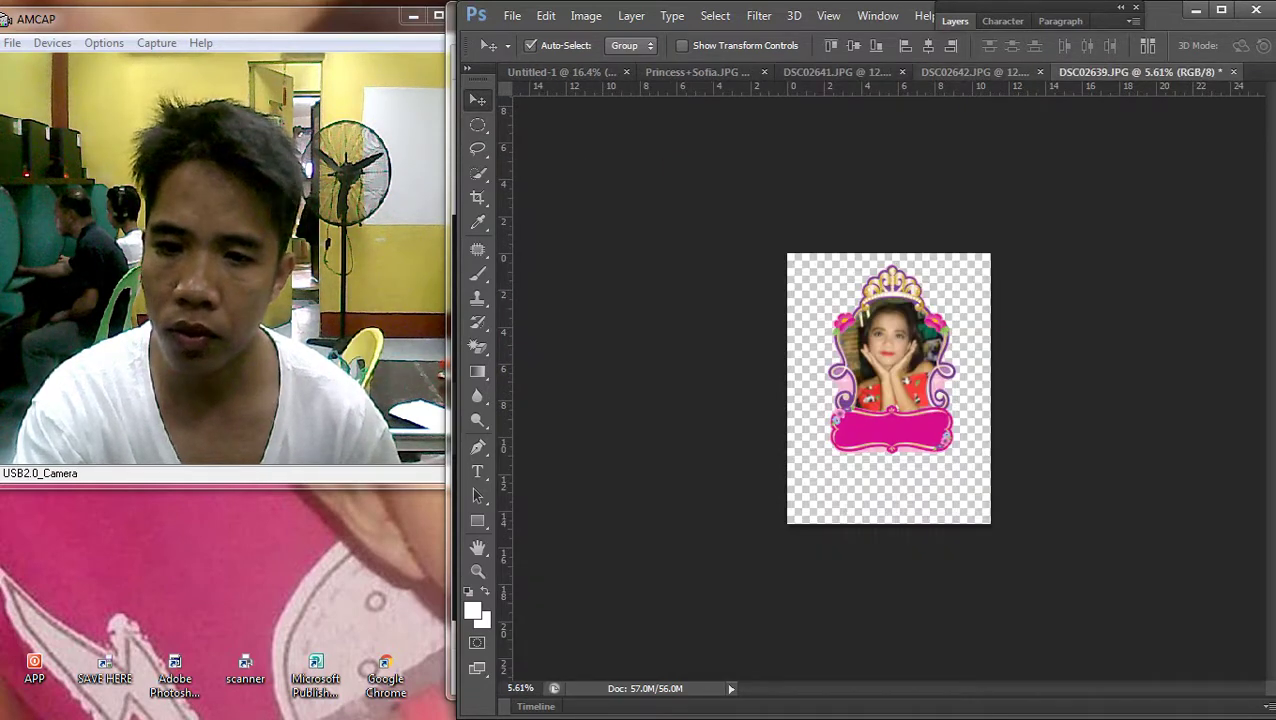
{"action": "key", "text": "ctrl+0"}
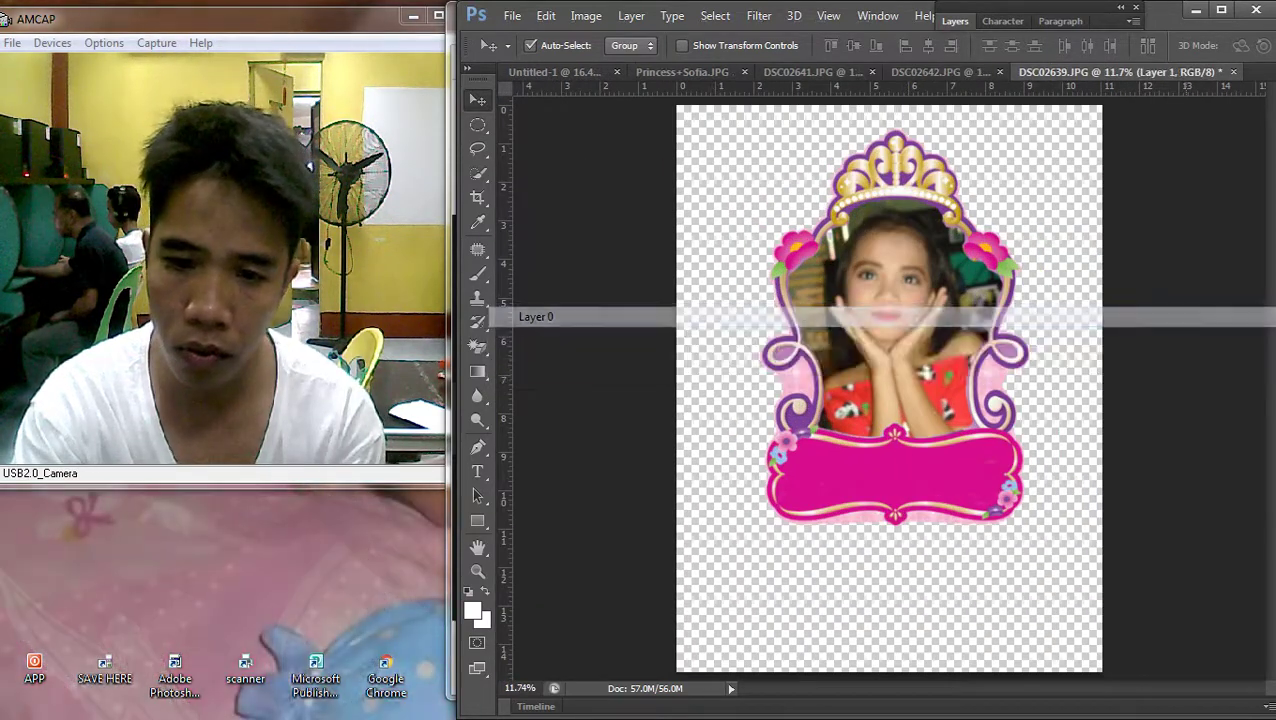
{"action": "key", "text": "Delete"}
Pick the DSC02638 photo from the camera folder and bring it into the frame document
{"action": "mouse_move", "coordinate": [1250, 262]}
{"action": "left_click", "coordinate": [1082, 345]}
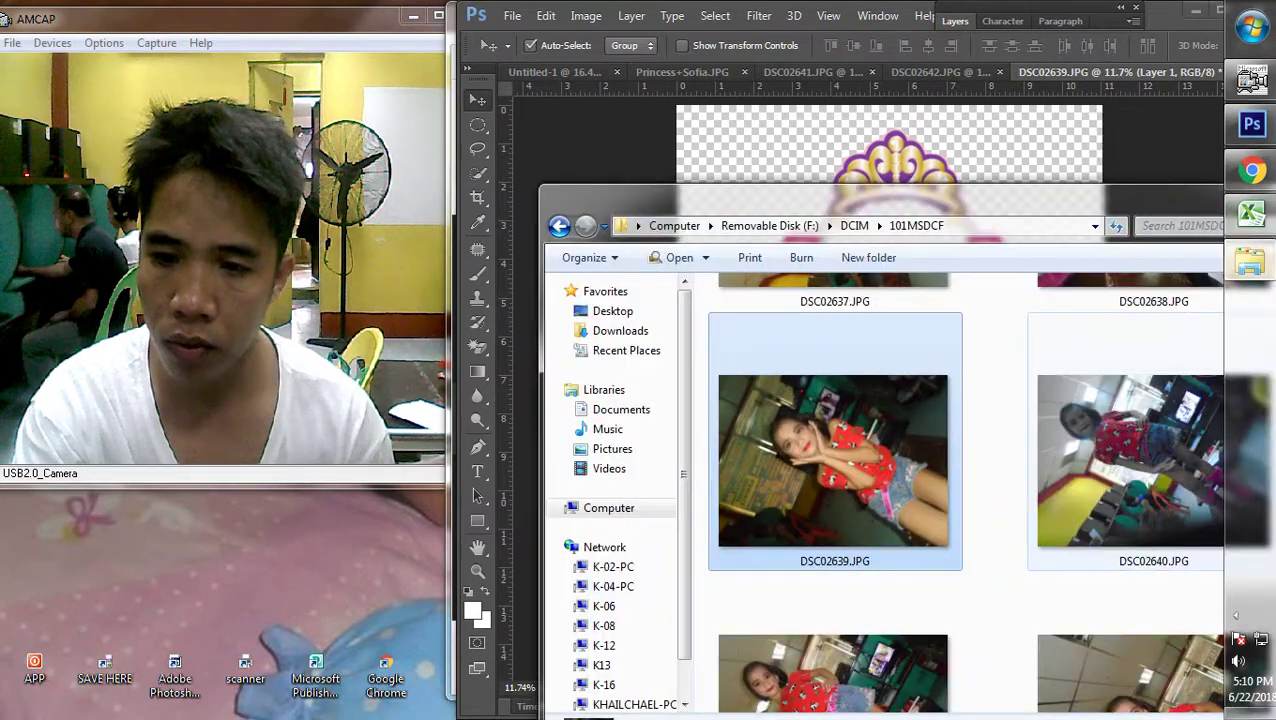
{"action": "scroll", "coordinate": [990, 450], "scroll_direction": "up", "scroll_amount": 2}
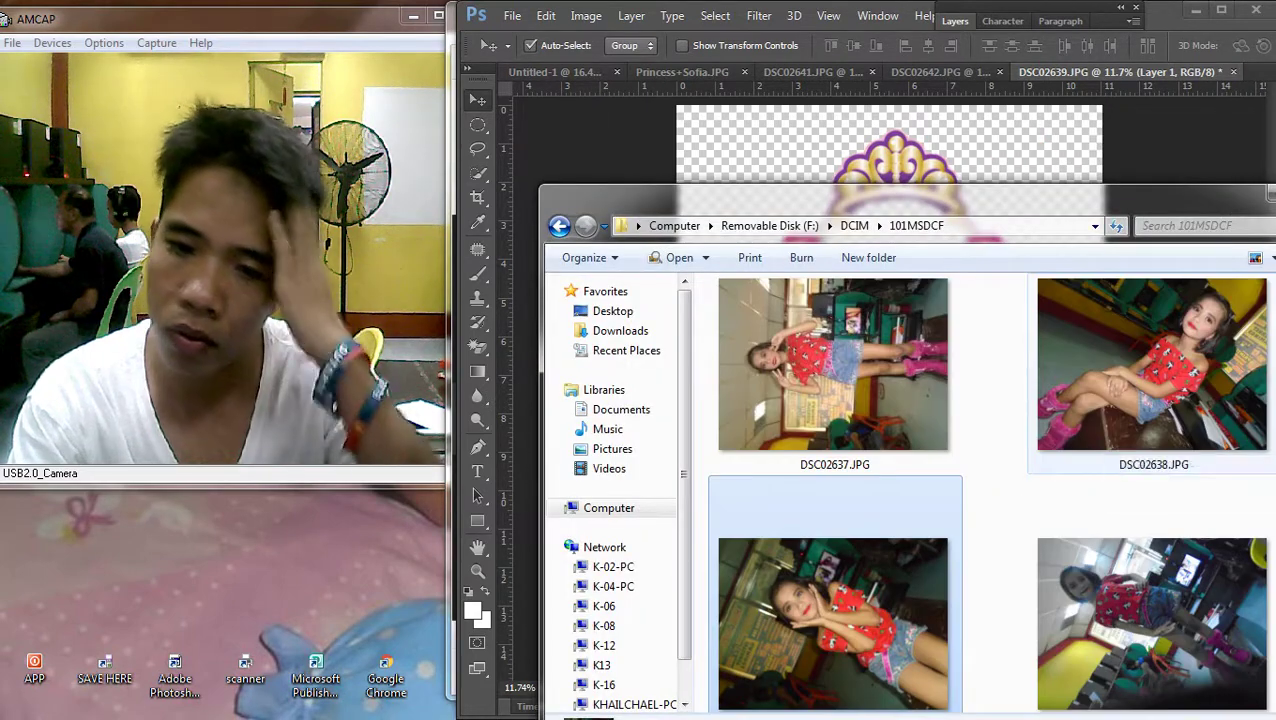
{"action": "left_click", "coordinate": [1152, 365]}
{"action": "scroll", "coordinate": [990, 450], "scroll_direction": "up", "scroll_amount": 1}
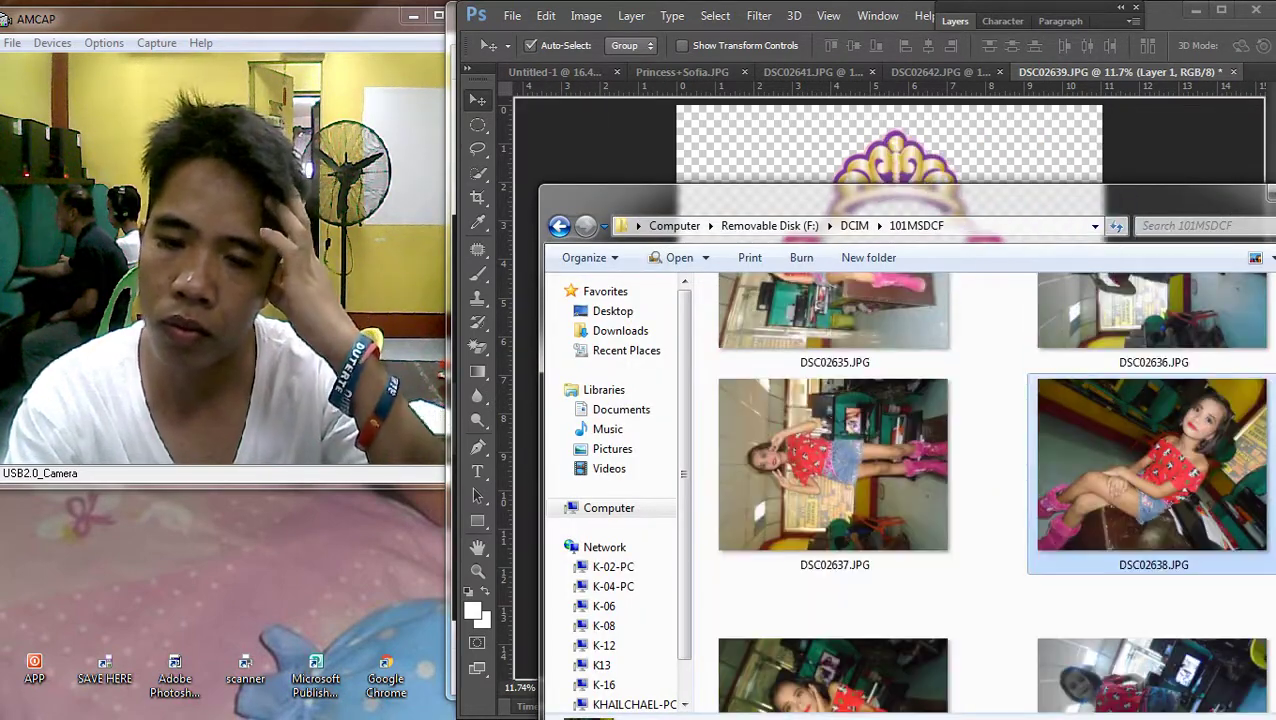
{"action": "key", "text": "alt+Tab"}
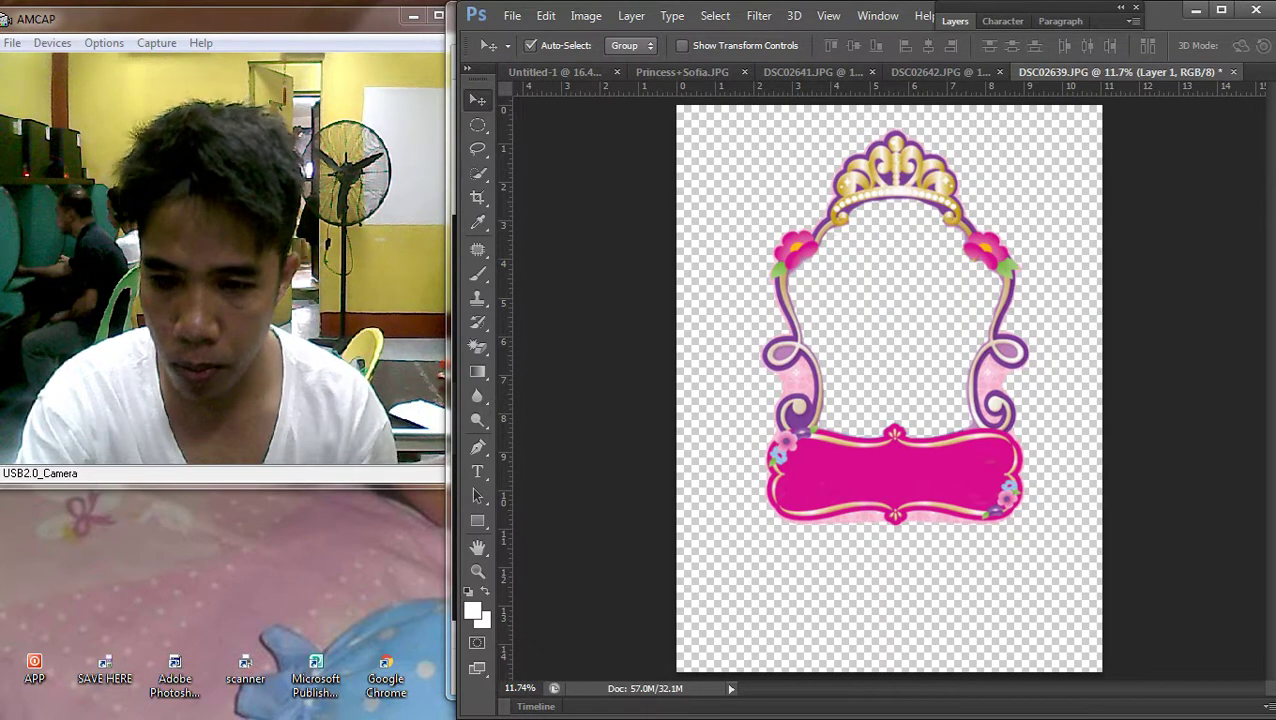
Rotate the photo about -37 degrees, fit it over the frame, and bring the frame in front
{"action": "left_click_drag", "start_coordinate": [1115, 215], "coordinate": [1020, 92]}
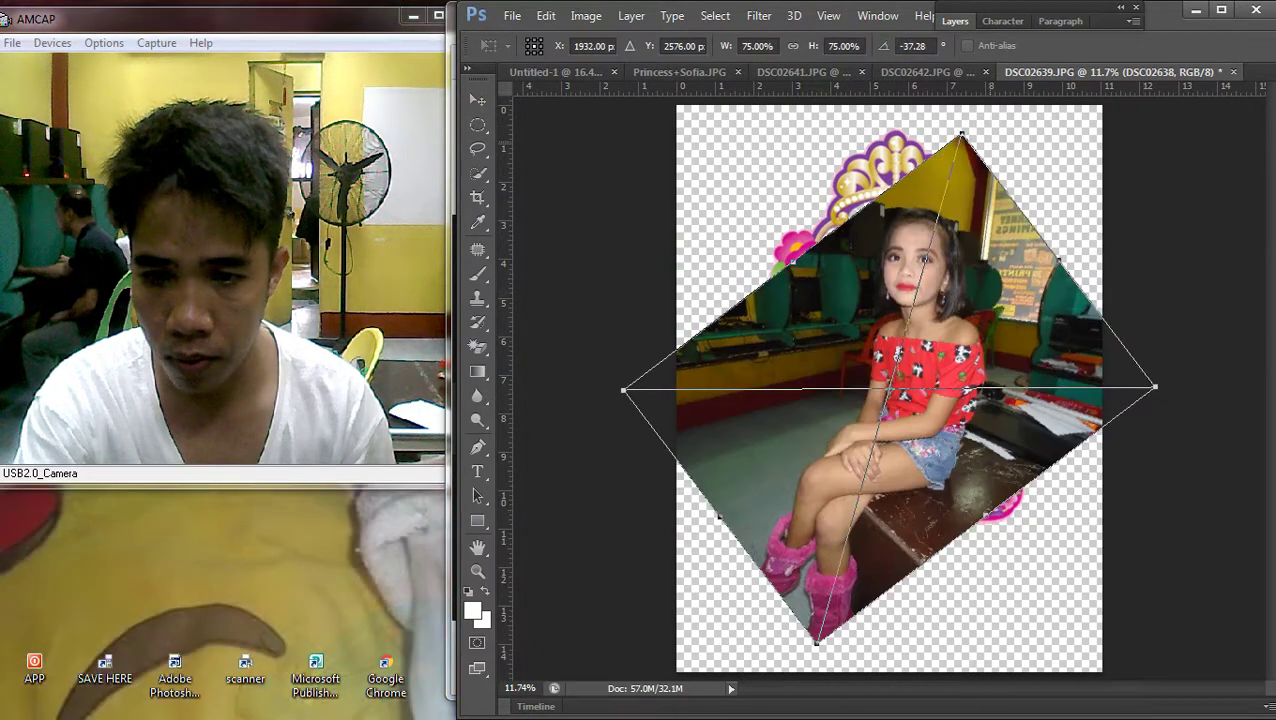
{"action": "left_click_drag", "start_coordinate": [983, 189], "coordinate": [950, 205]}
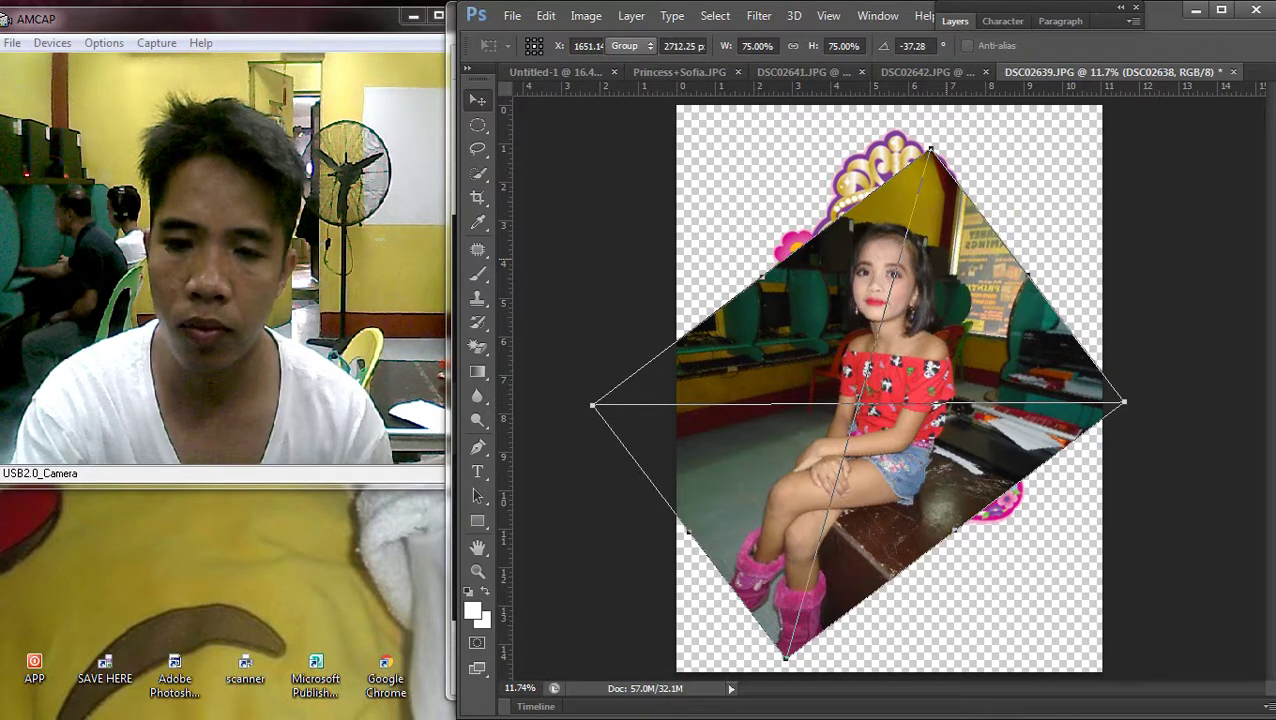
{"action": "key", "text": "Return"}
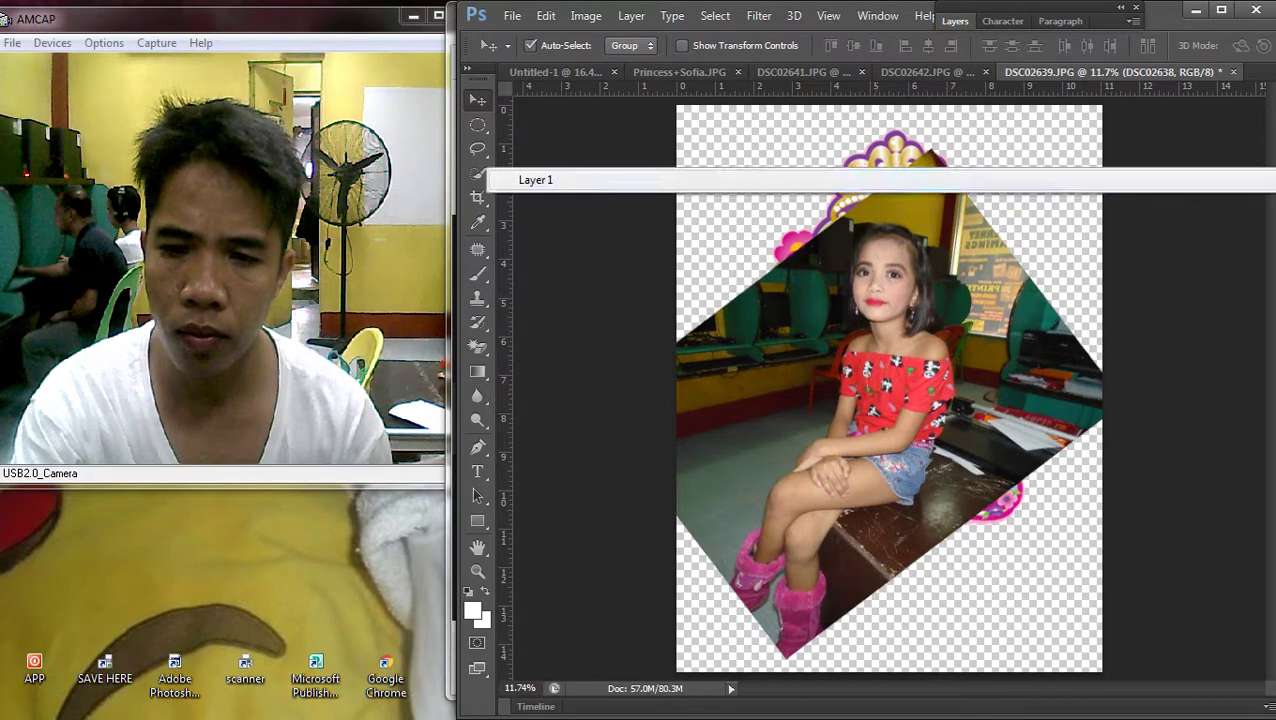
{"action": "left_click", "coordinate": [631, 16]}
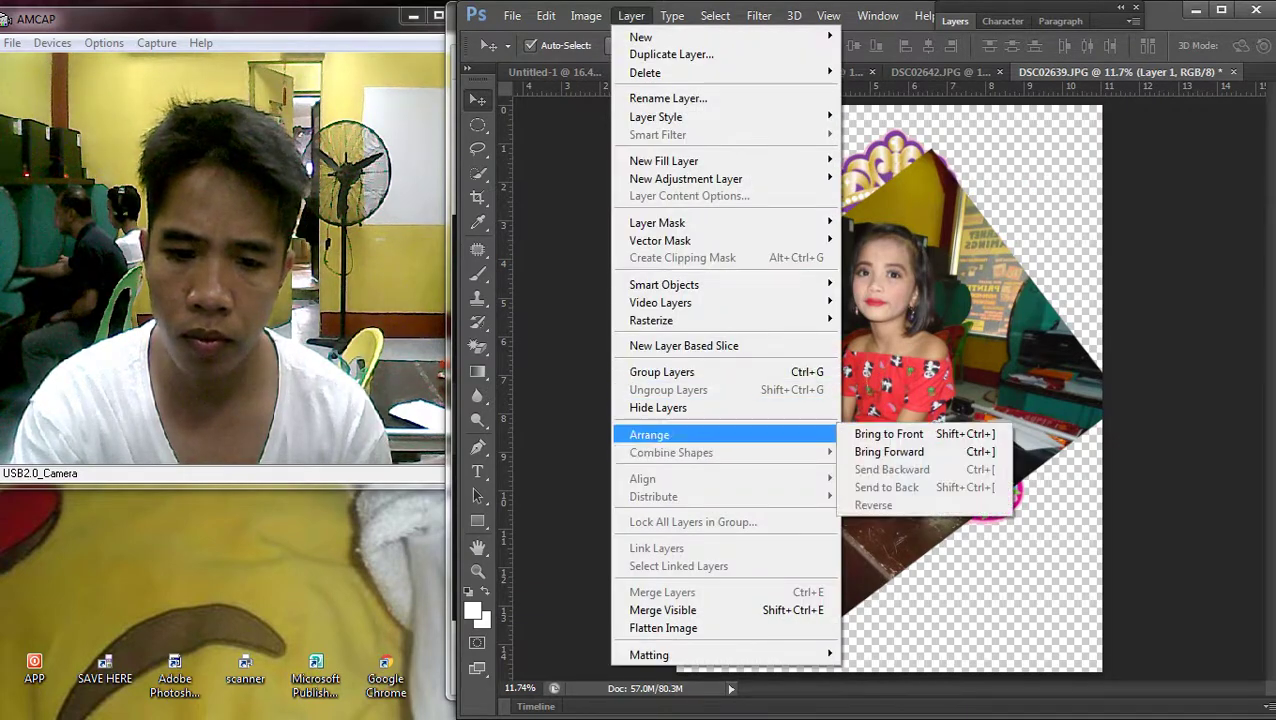
{"action": "left_click", "coordinate": [880, 434]}
{"action": "left_click_drag", "start_coordinate": [884, 254], "coordinate": [884, 216]}
Rasterize the photo layer and erase the excess photo left of the frame
{"action": "scroll", "coordinate": [884, 382], "scroll_direction": "up", "scroll_amount": 2}
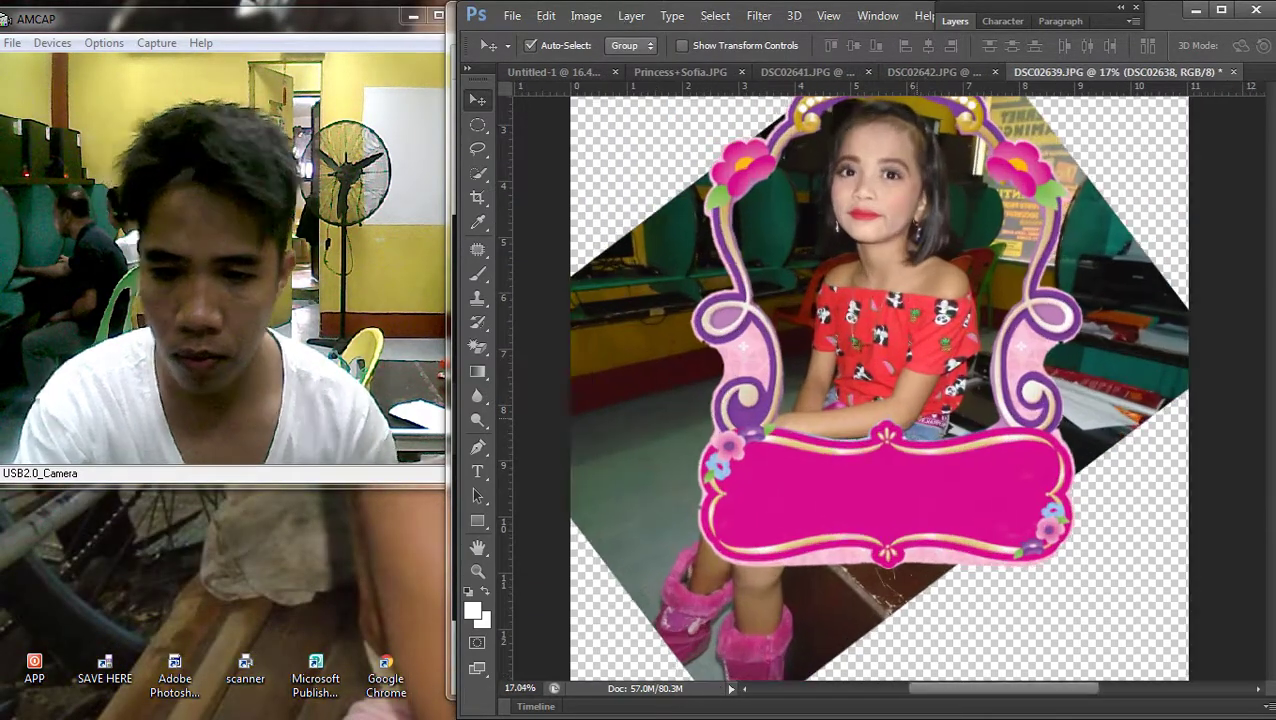
{"action": "scroll", "coordinate": [884, 382], "scroll_direction": "down", "scroll_amount": 1}
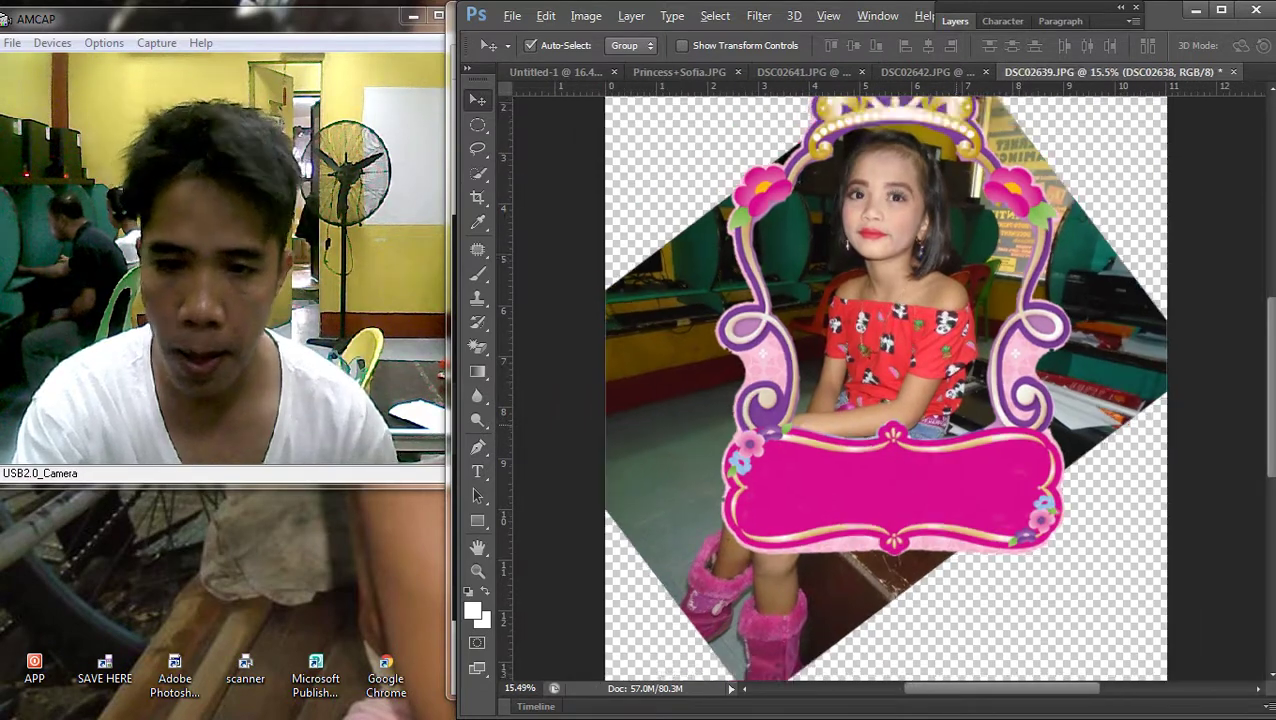
{"action": "scroll", "coordinate": [899, 518], "scroll_direction": "down", "scroll_amount": 2}
{"action": "left_click_drag", "start_coordinate": [614, 250], "coordinate": [810, 665]}
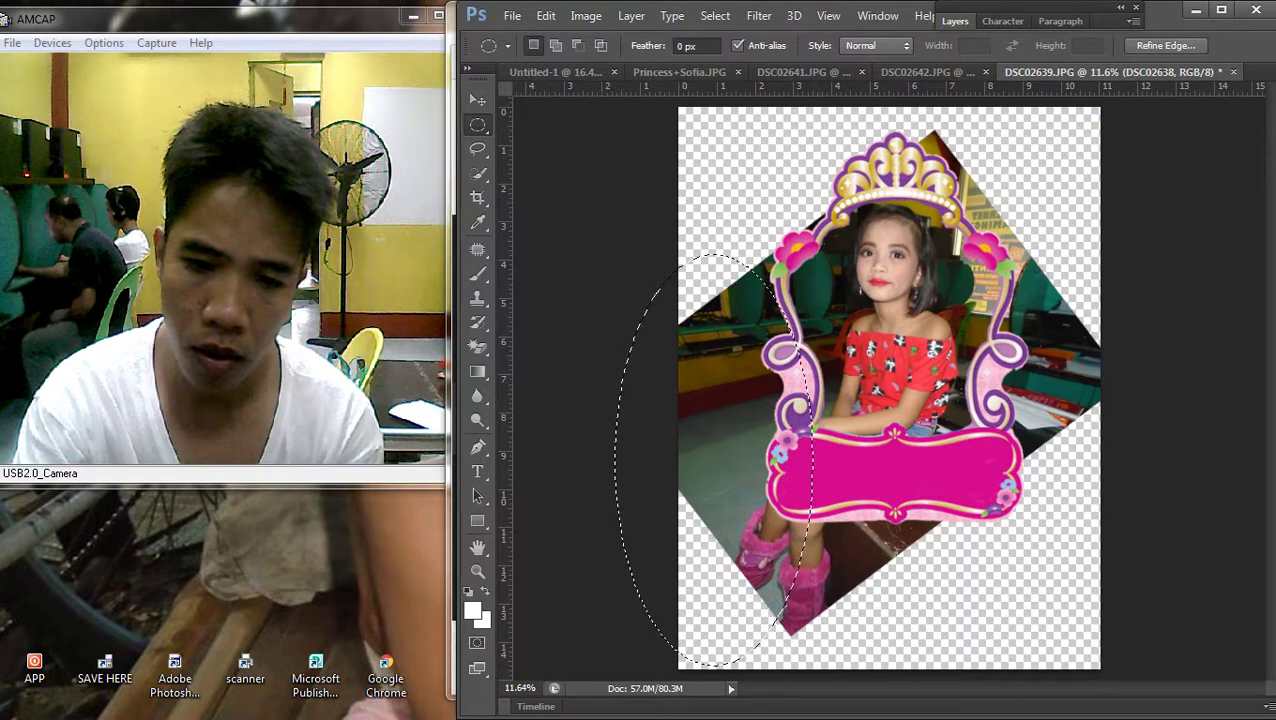
{"action": "key", "text": "v"}
{"action": "left_click", "coordinate": [658, 291]}
{"action": "key", "text": "Return"}
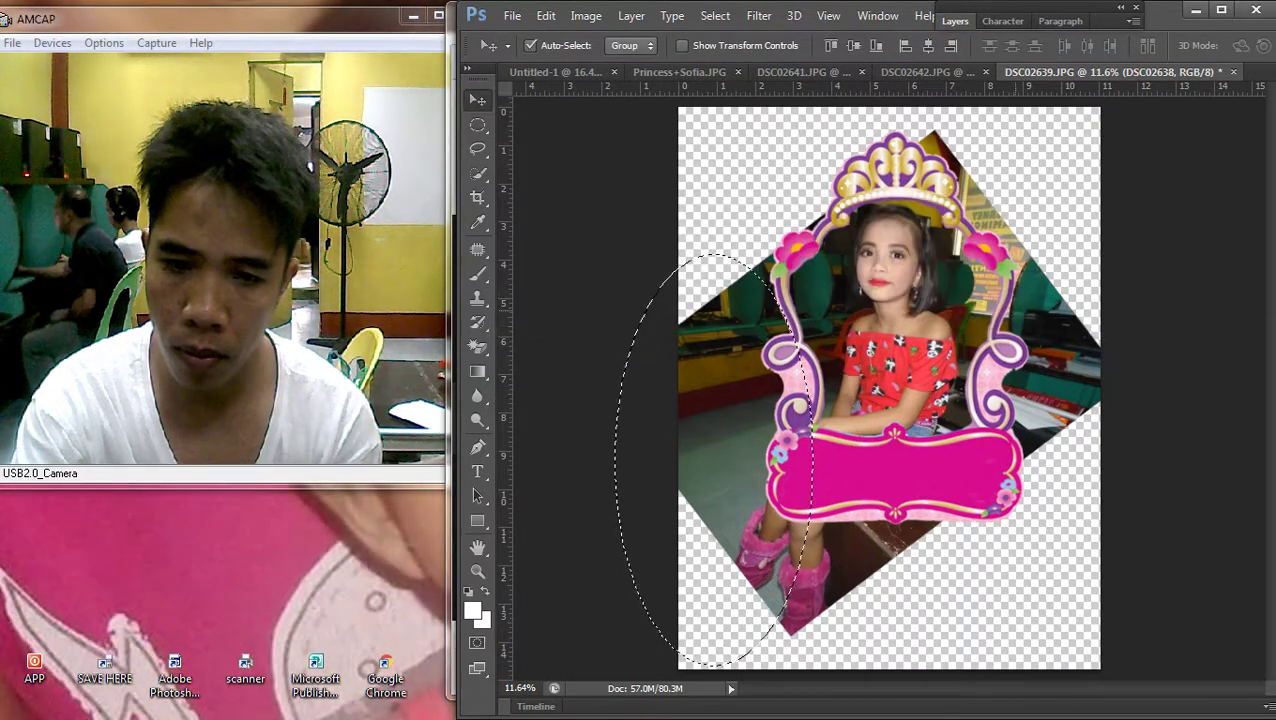
{"action": "key", "text": "shift+e"}
{"action": "left_click", "coordinate": [740, 450]}
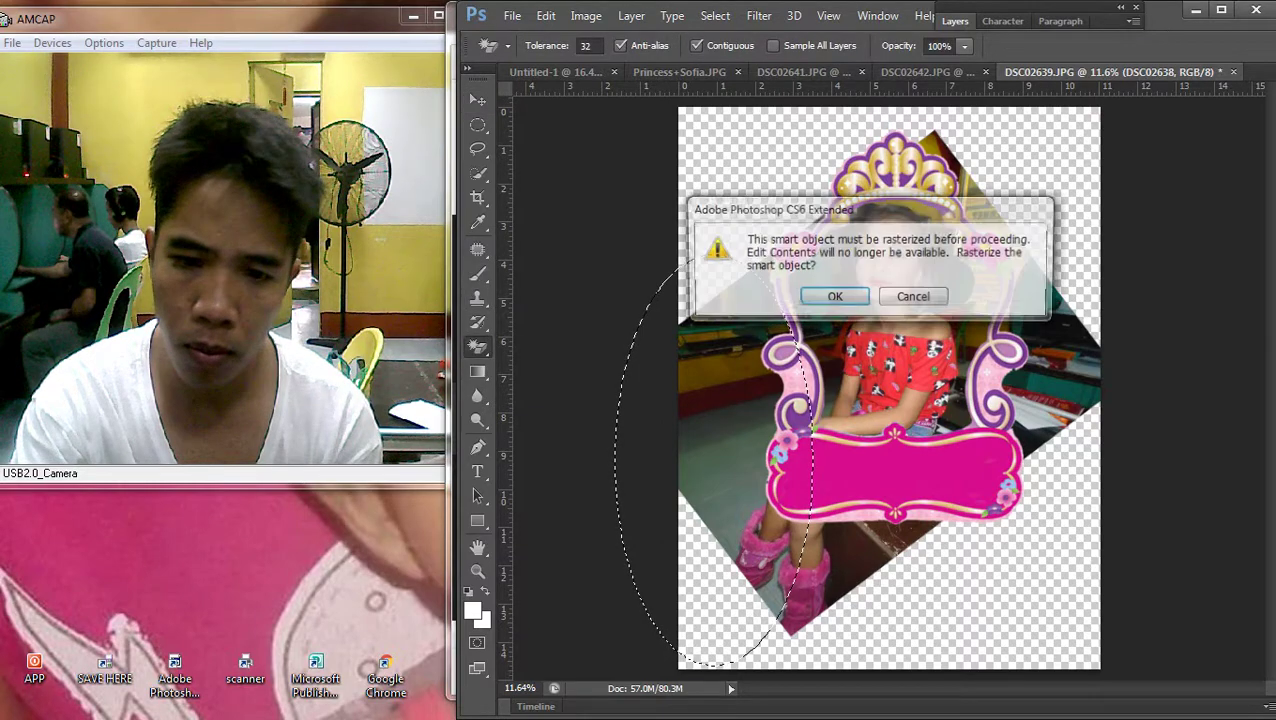
{"action": "key", "text": "Return"}
Delete the leftover photo beside the crown, at the right, and below the frame
{"action": "key", "text": "m"}
{"action": "mouse_move", "coordinate": [648, 150]}
{"action": "left_mouse_down"}
{"action": "mouse_move", "coordinate": [682, 160]}
{"action": "mouse_move", "coordinate": [770, 320]}
{"action": "left_mouse_up"}
{"action": "left_click_drag", "start_coordinate": [748, 123], "coordinate": [958, 152]}
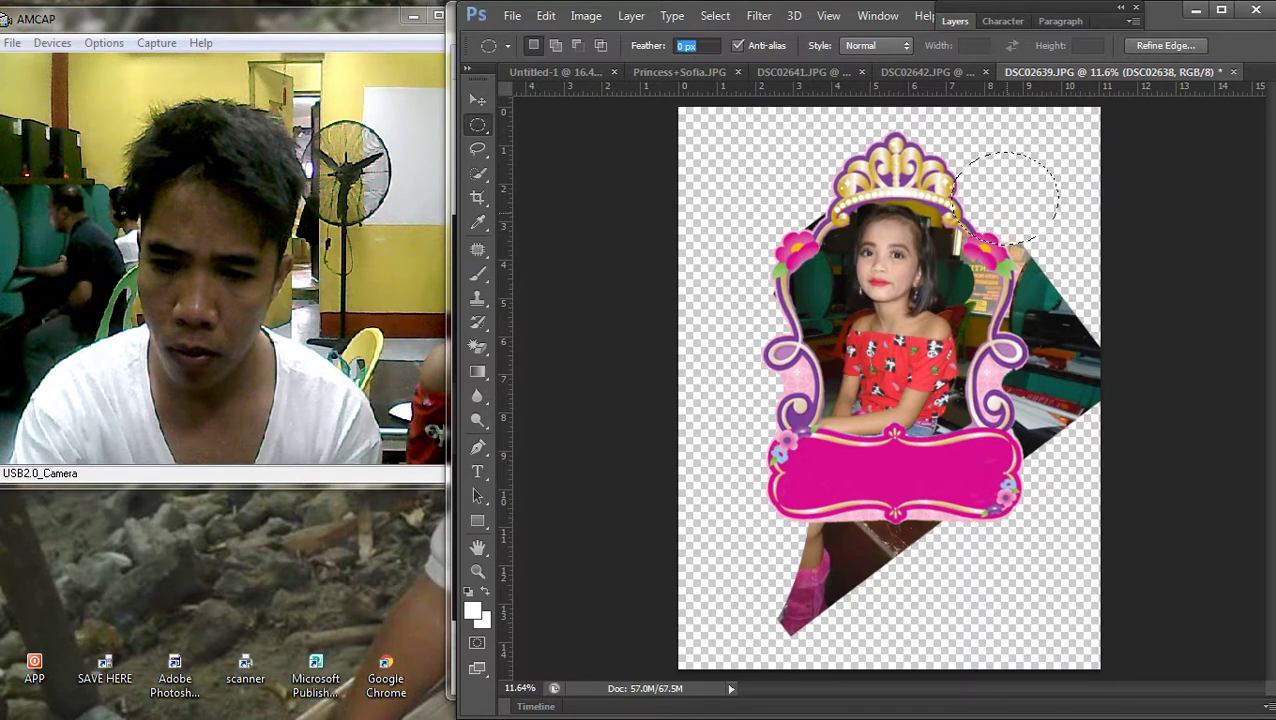
{"action": "left_click_drag", "start_coordinate": [1040, 300], "coordinate": [1065, 198]}
{"action": "key", "text": "Delete"}
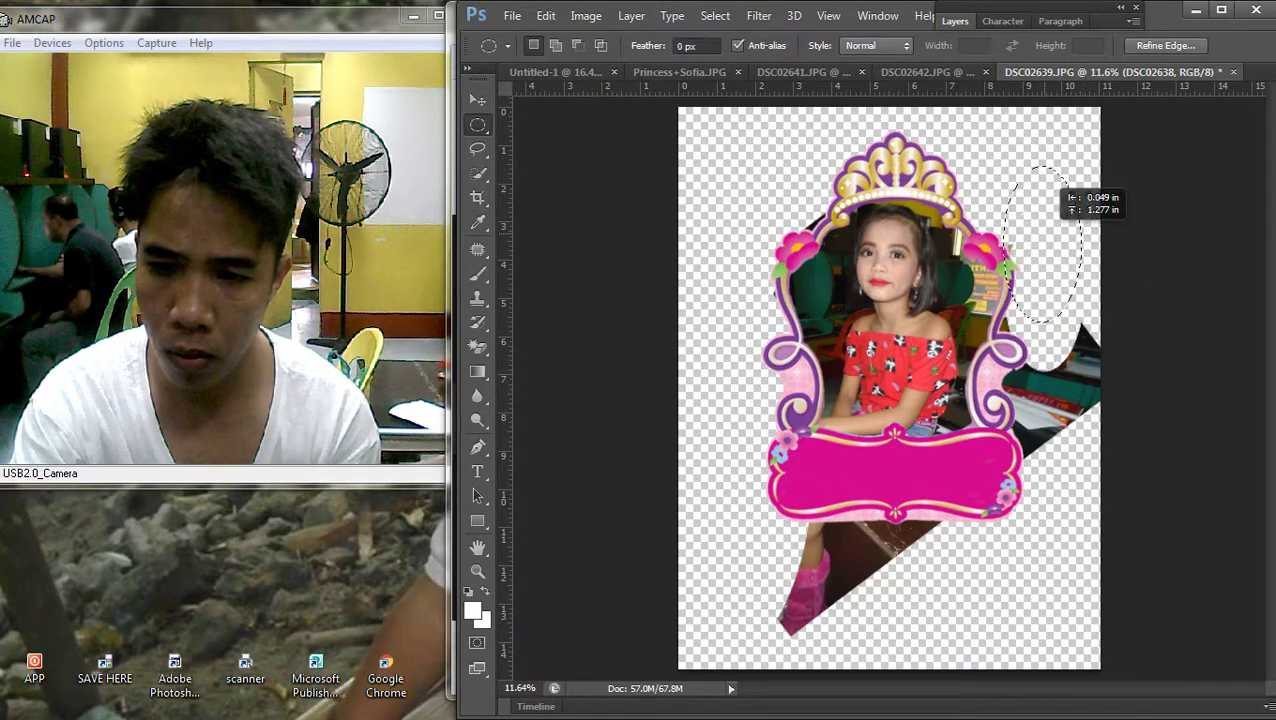
{"action": "left_click_drag", "start_coordinate": [1020, 300], "coordinate": [1110, 510]}
{"action": "key", "text": "ctrl+d"}
{"action": "key", "text": "Delete"}
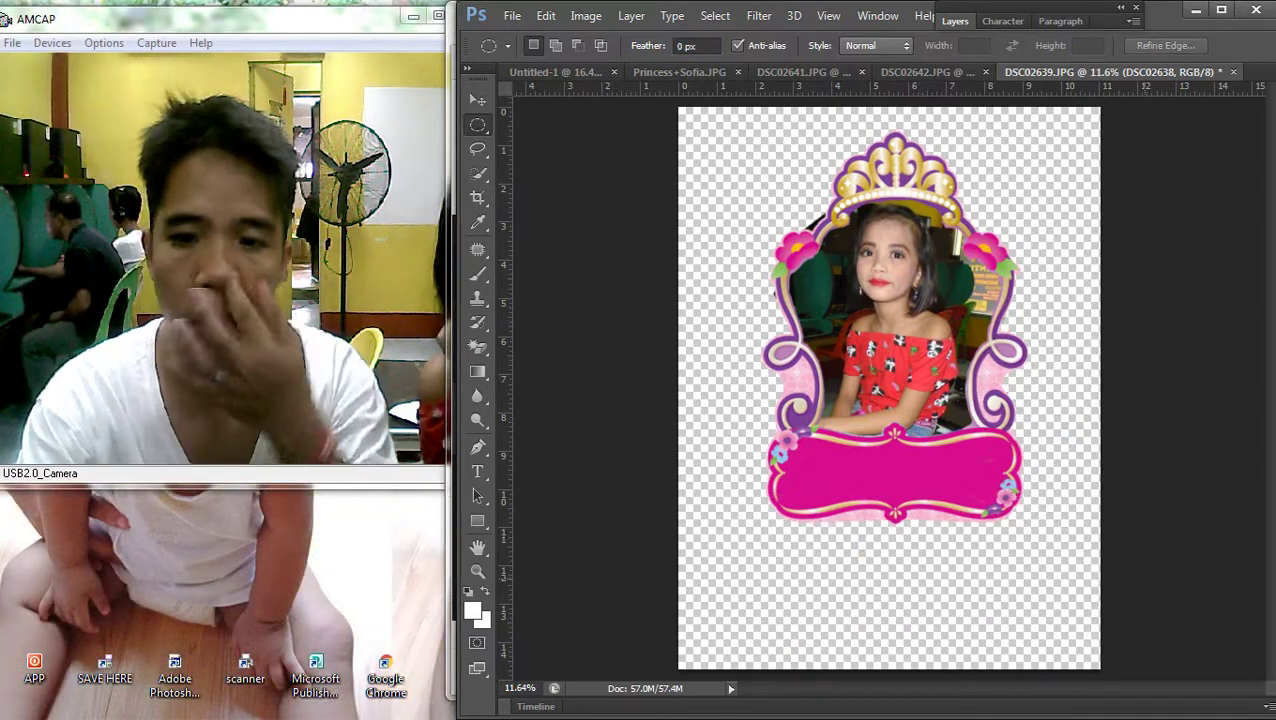
{"action": "key", "text": "v"}
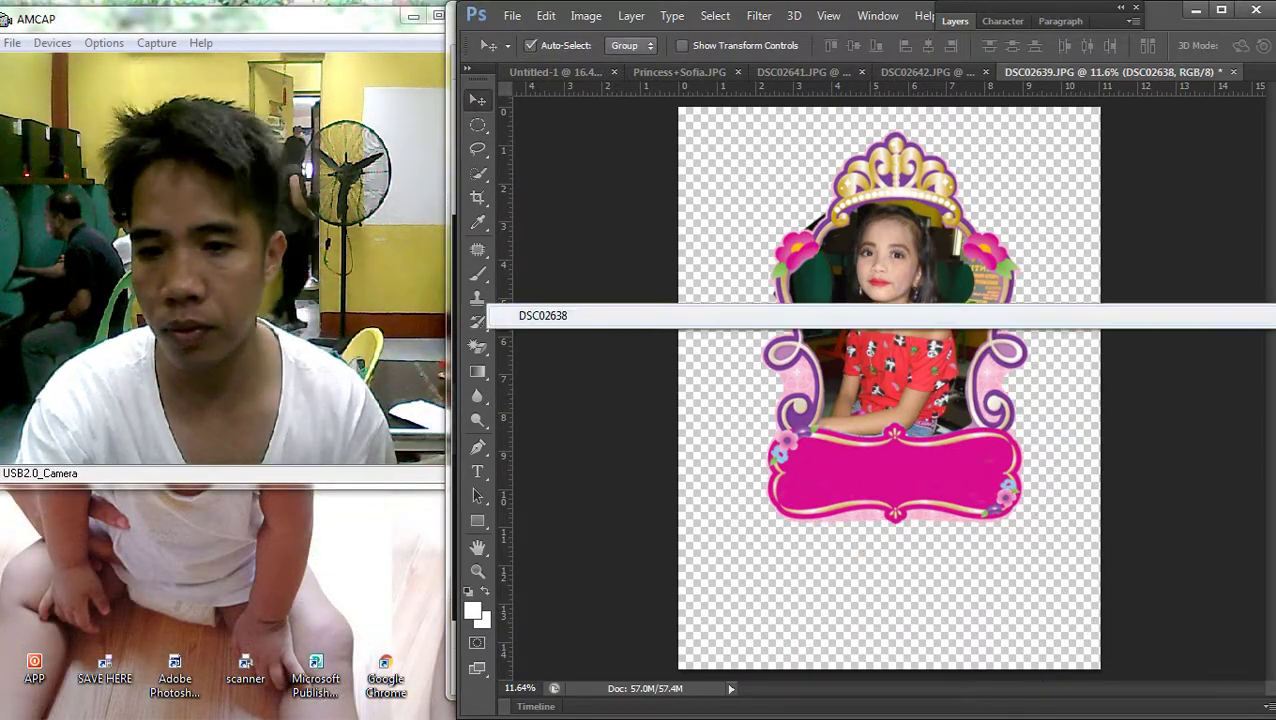
Brighten the photo's midtones slightly with Curves
{"action": "key", "text": "ctrl+m"}
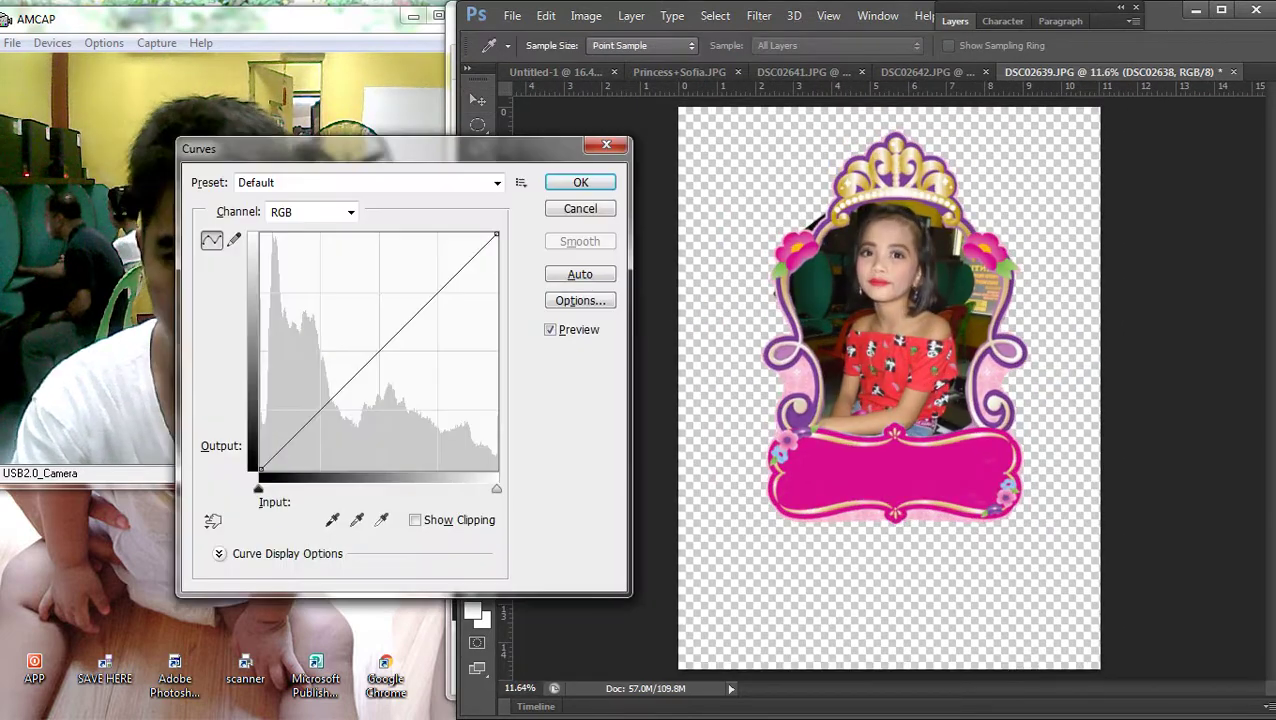
{"action": "left_click_drag", "start_coordinate": [375, 345], "coordinate": [376, 341]}
{"action": "key", "text": "Return"}
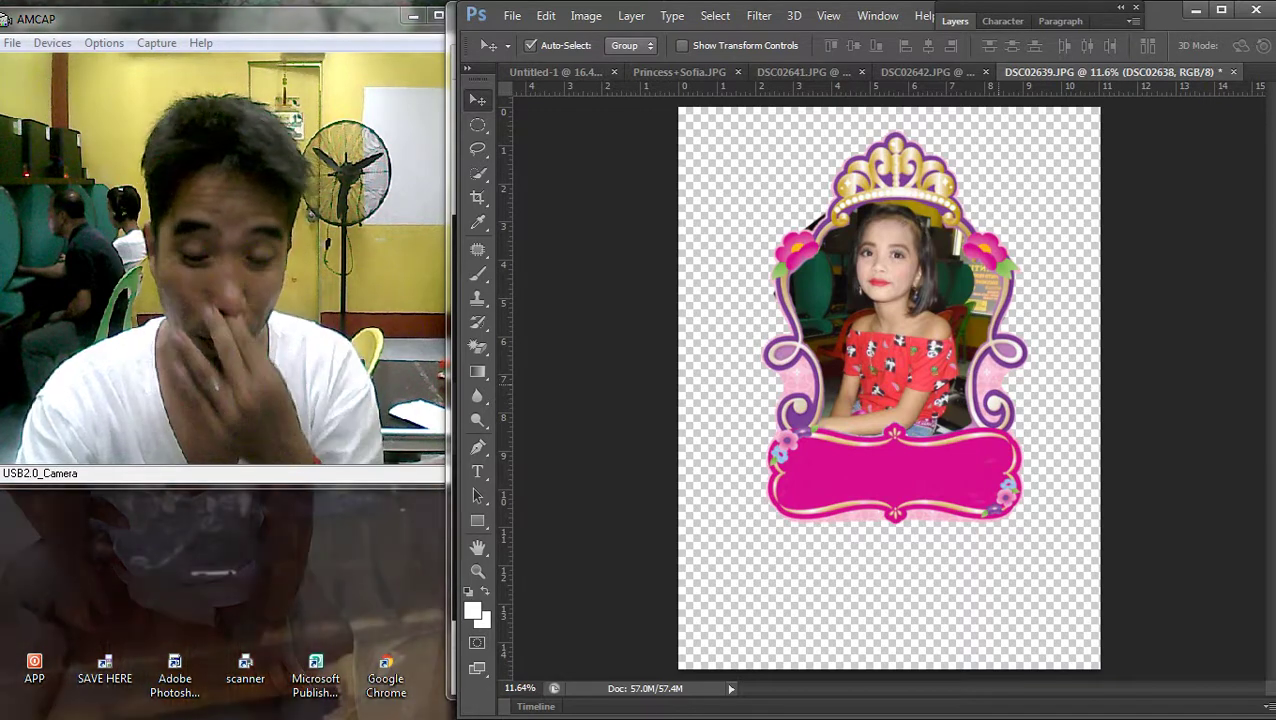
{"action": "key", "text": "F7"}
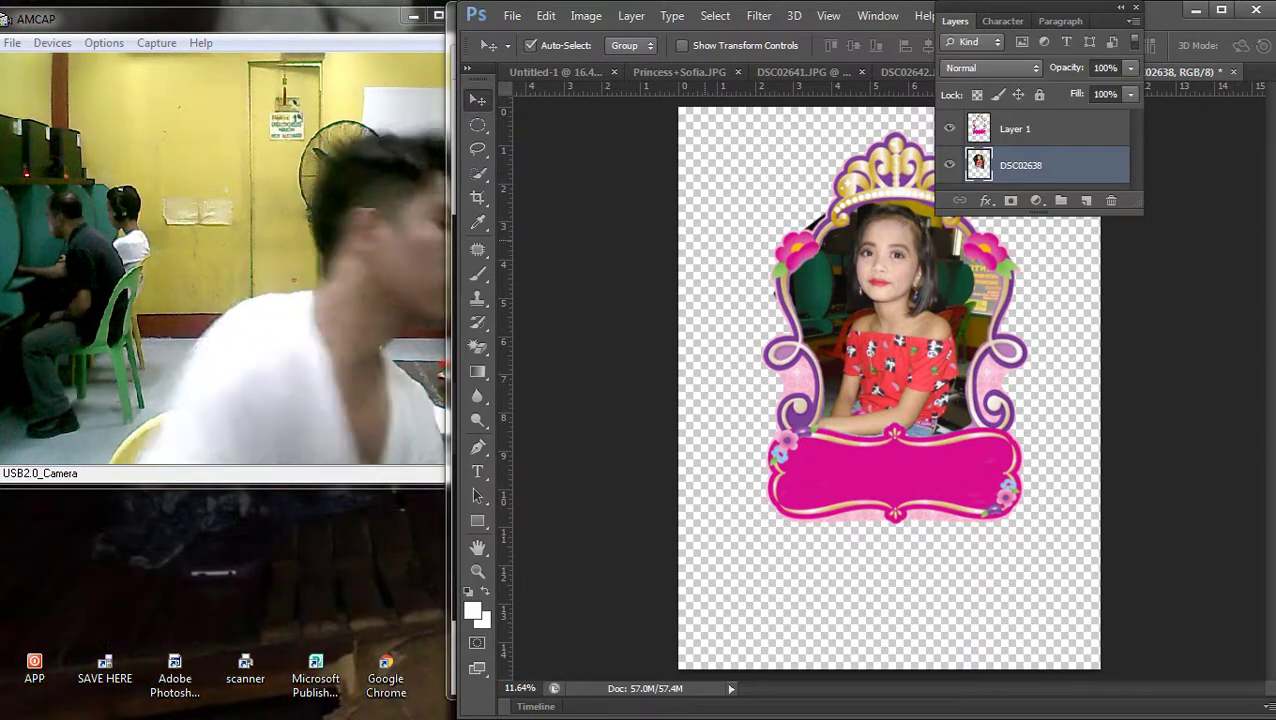
Link the crown frame and photo layers together
{"action": "left_click_drag", "start_coordinate": [932, 575], "coordinate": [793, 318]}
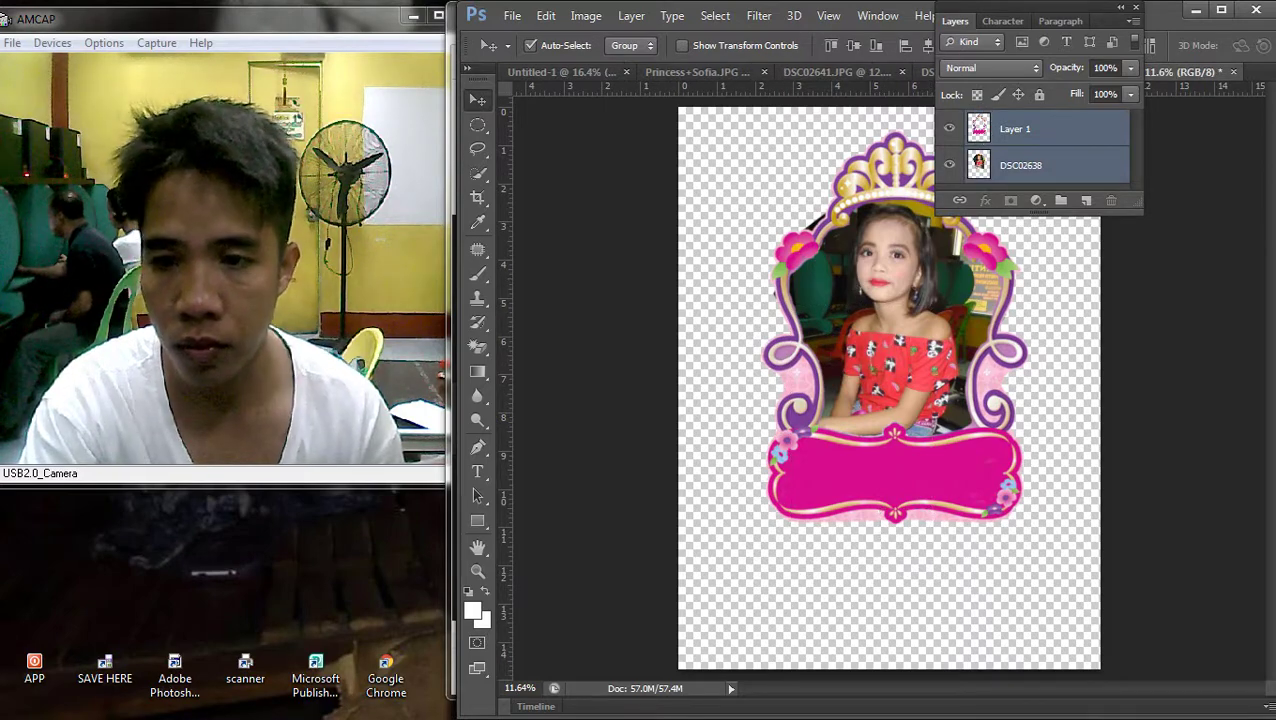
{"action": "right_click", "coordinate": [1014, 131]}
{"action": "left_click", "coordinate": [665, 362]}
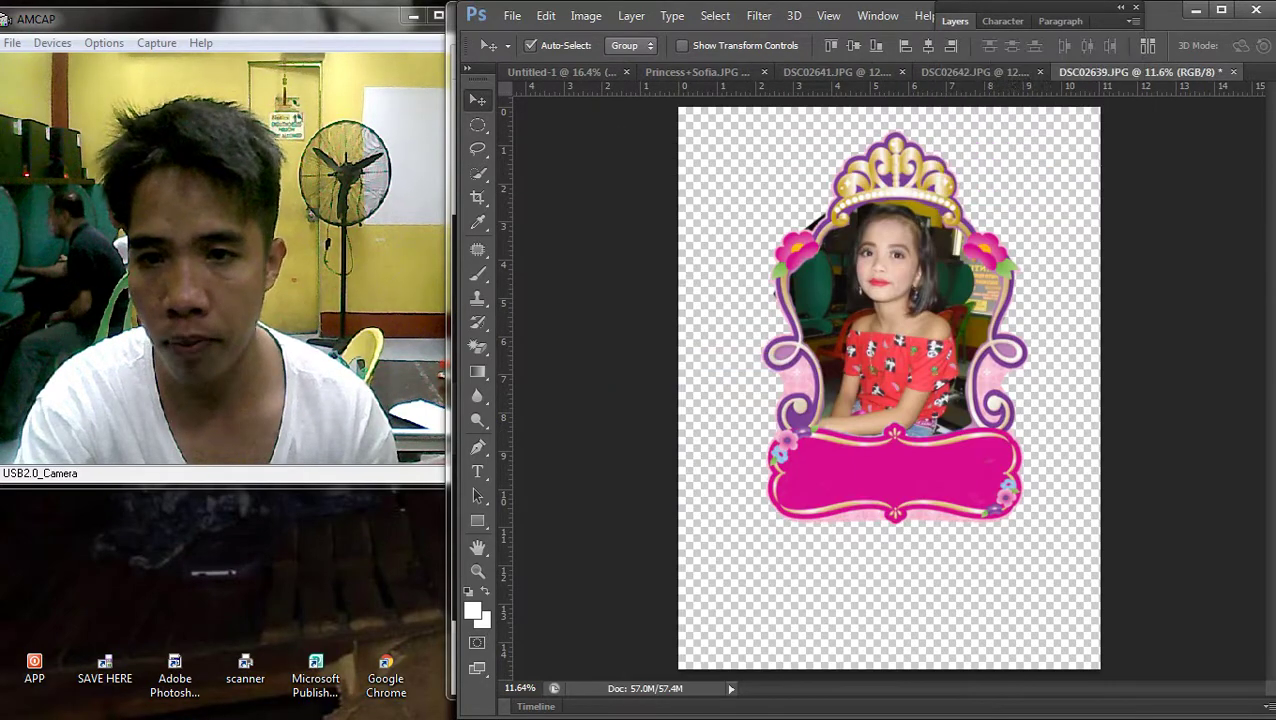
{"action": "scroll", "coordinate": [889, 388], "scroll_direction": "down", "scroll_amount": 1}
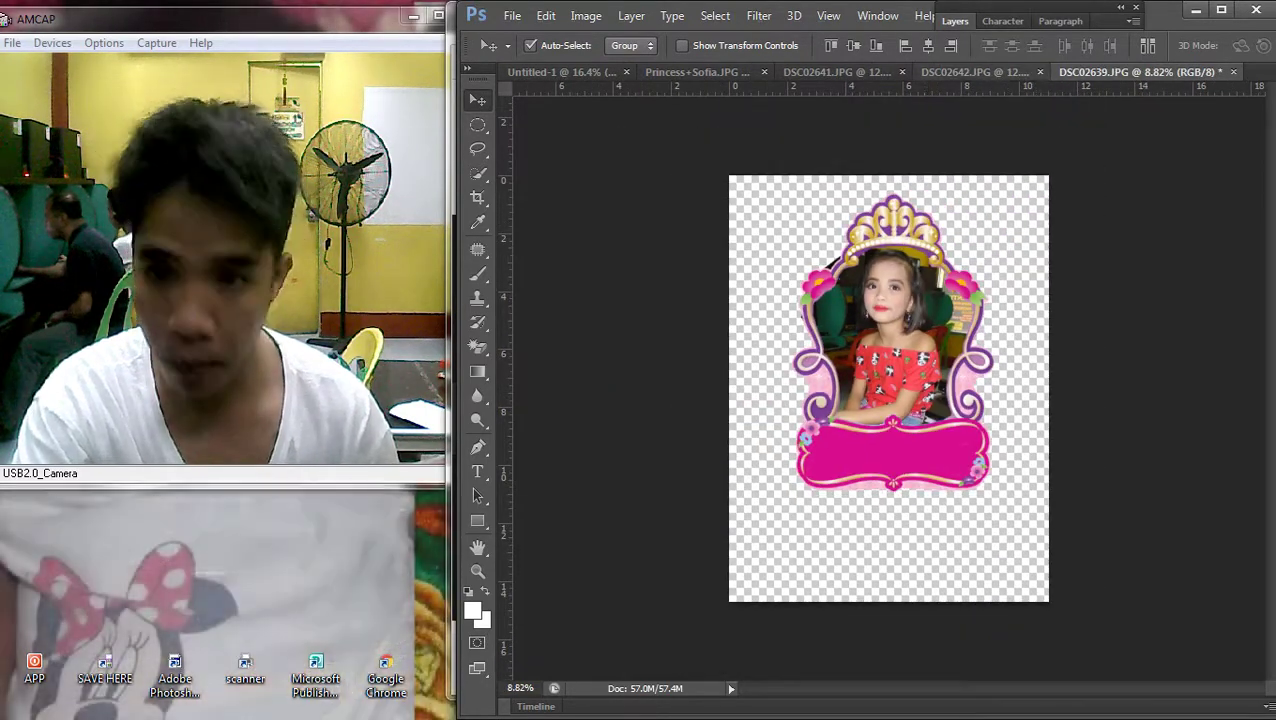
{"action": "key", "text": "F7"}
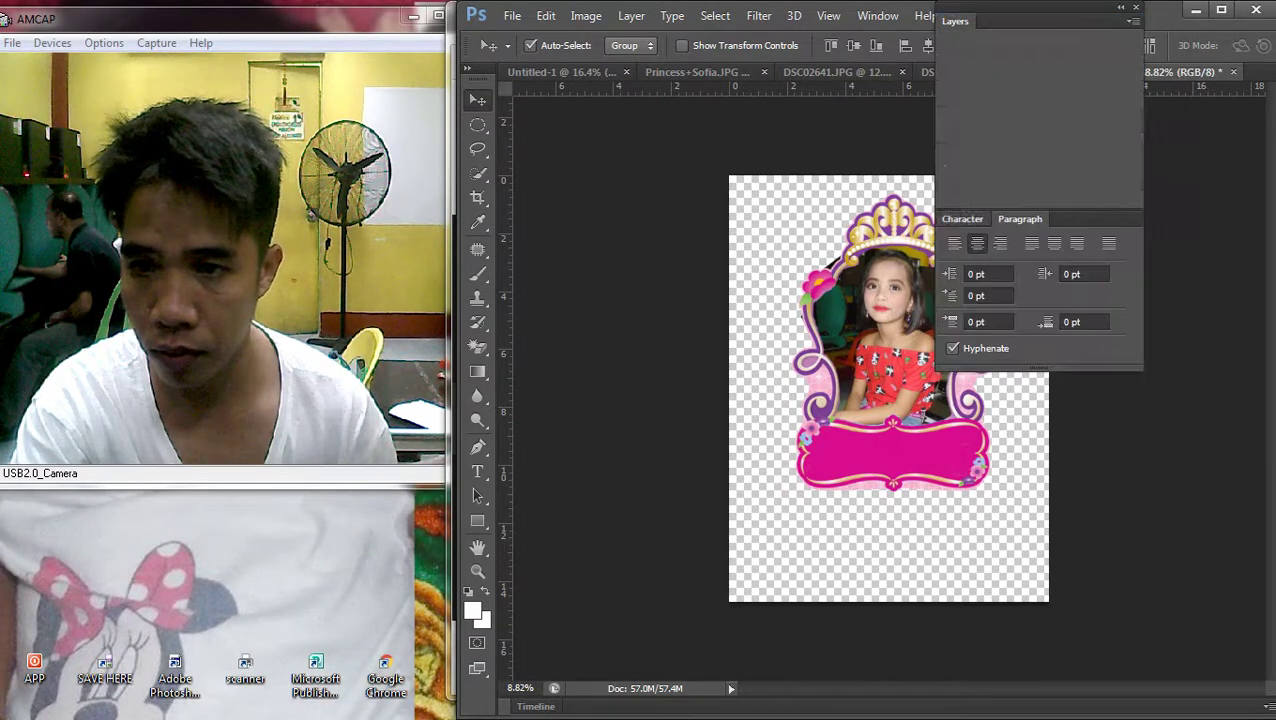
{"action": "key", "text": "F7"}
Copy the framed photo from the floating DSC02639 window into the Happy 7th Birthday banner
{"action": "left_click_drag", "start_coordinate": [1080, 41], "coordinate": [1070, 21]}
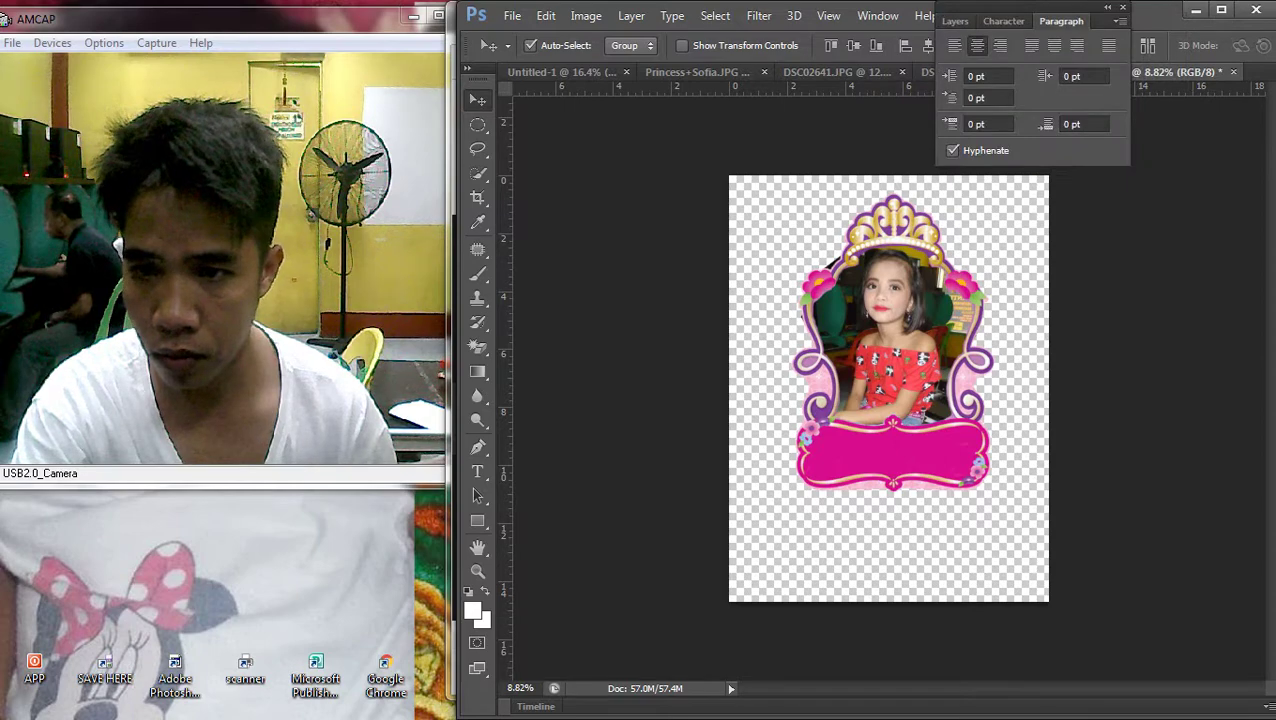
{"action": "left_click_drag", "start_coordinate": [1180, 72], "coordinate": [1190, 141]}
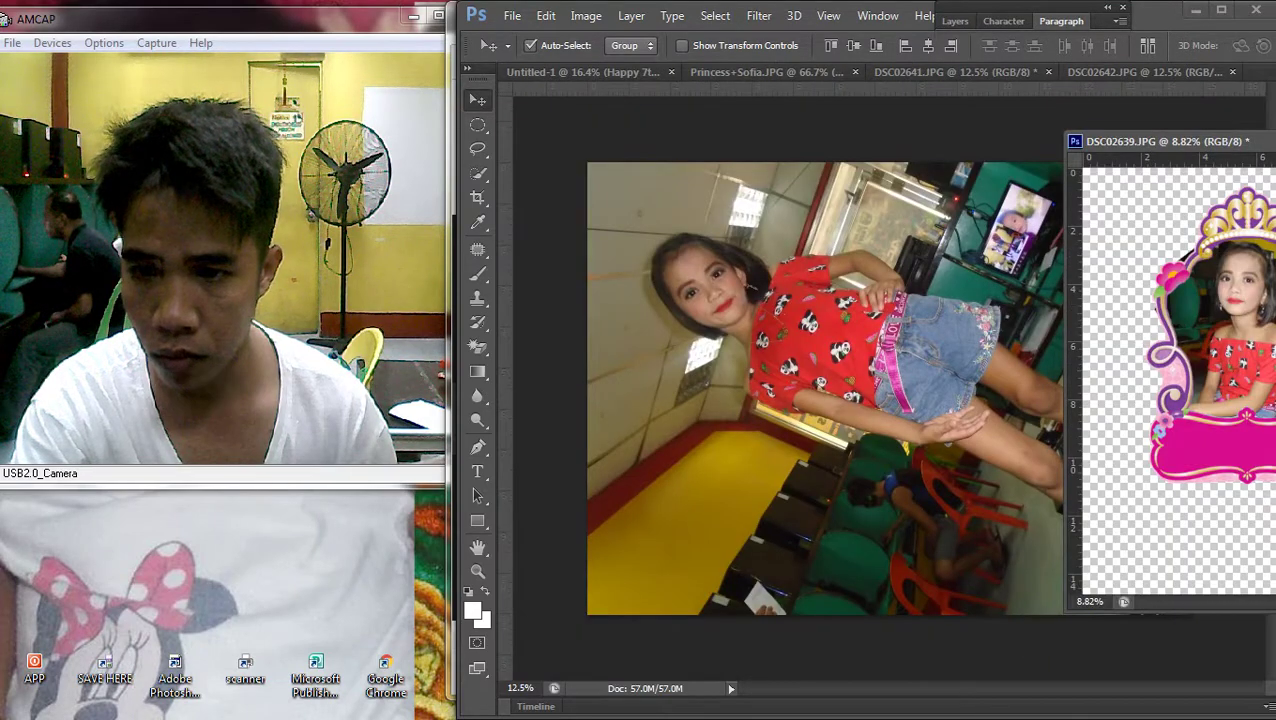
{"action": "key", "text": "ctrl+Tab"}
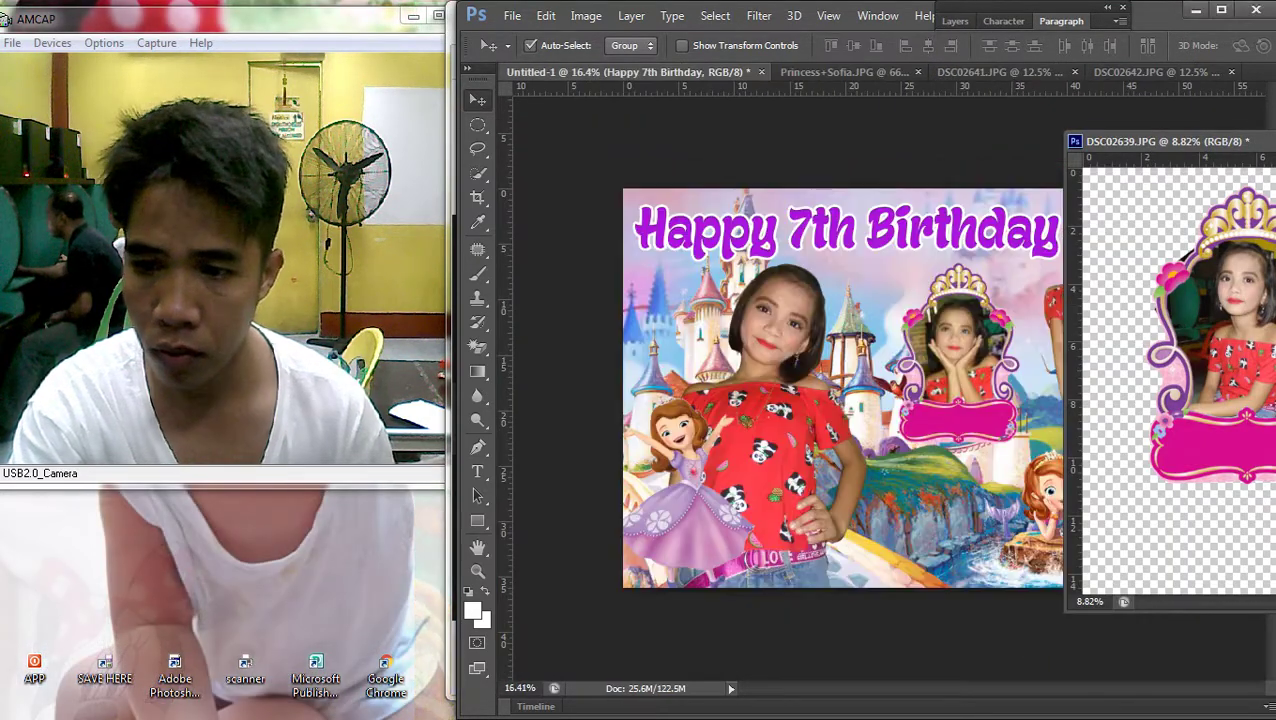
{"action": "left_click_drag", "start_coordinate": [1210, 330], "coordinate": [720, 380]}
{"action": "key", "text": "ctrl+v"}
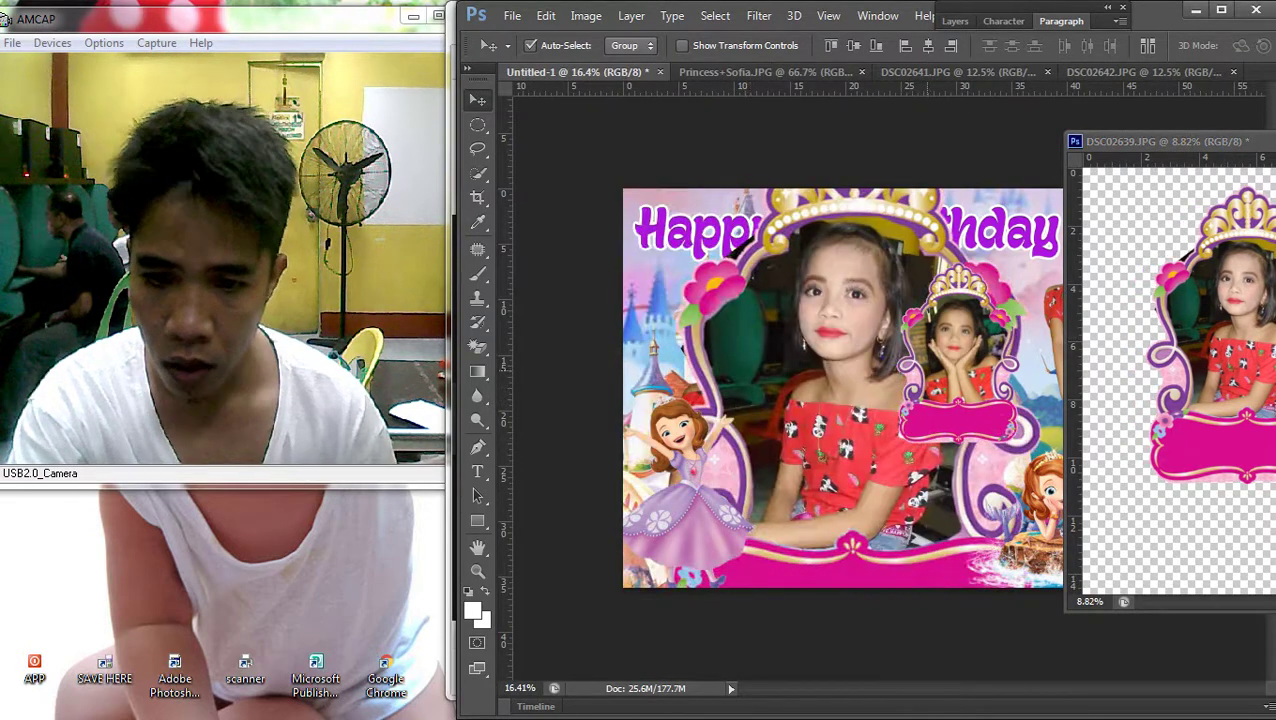
Scale the pasted crown frame down to about 34% and re-dock the DSC02639 window
{"action": "key", "text": "ctrl+t"}
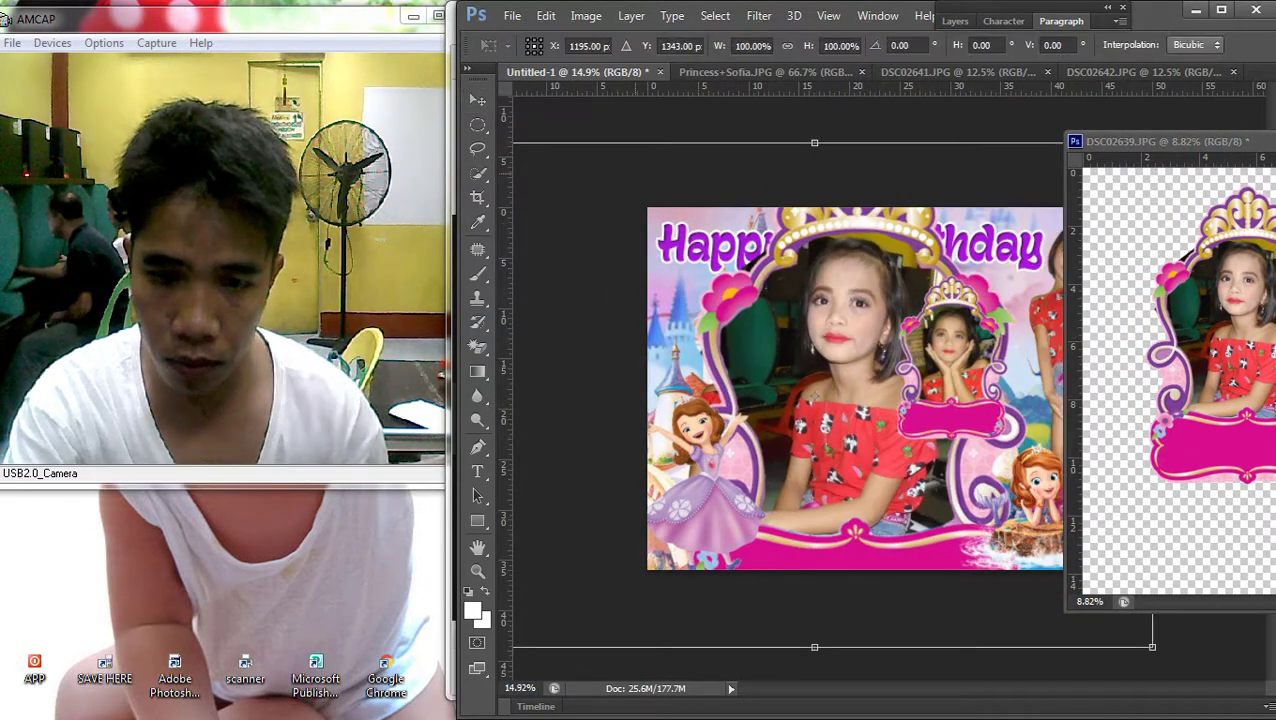
{"action": "key", "text": "ctrl+0"}
{"action": "key", "text": "ctrl+minus"}
{"action": "left_click_drag", "start_coordinate": [692, 270], "coordinate": [874, 408]}
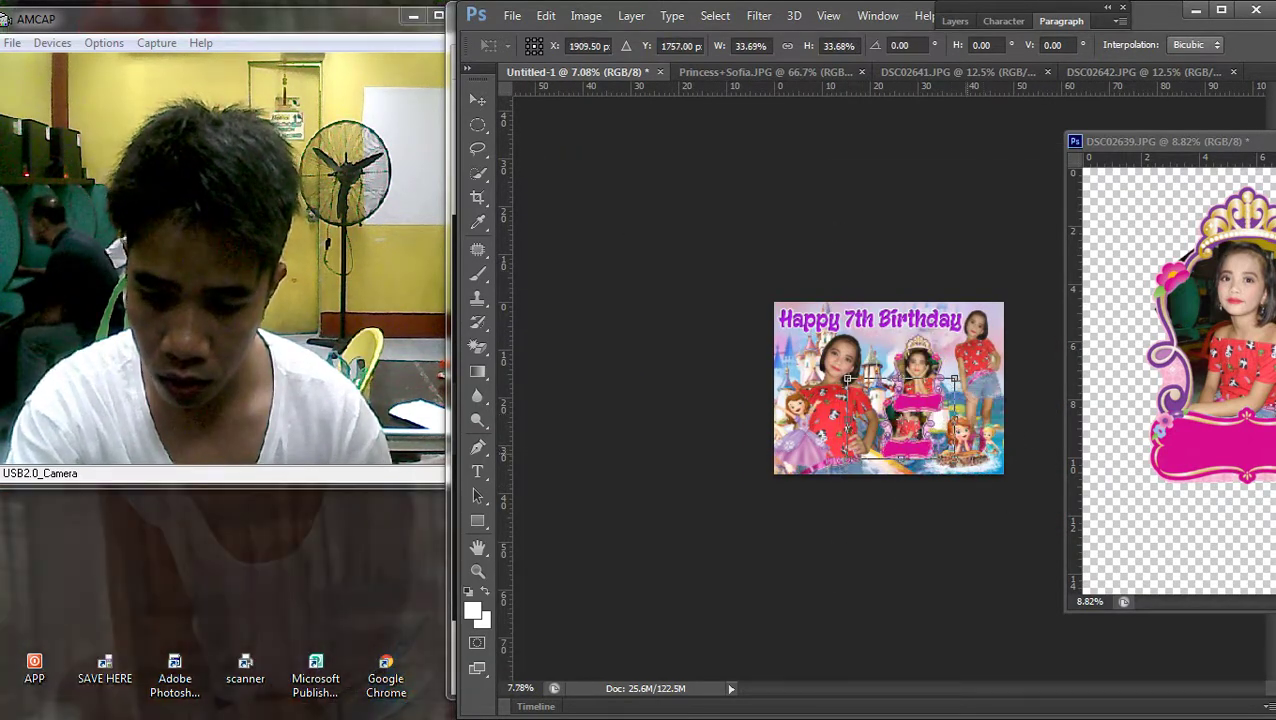
{"action": "scroll", "coordinate": [869, 373], "scroll_direction": "up", "scroll_amount": 5}
{"action": "scroll", "coordinate": [869, 373], "scroll_direction": "up", "scroll_amount": 1}
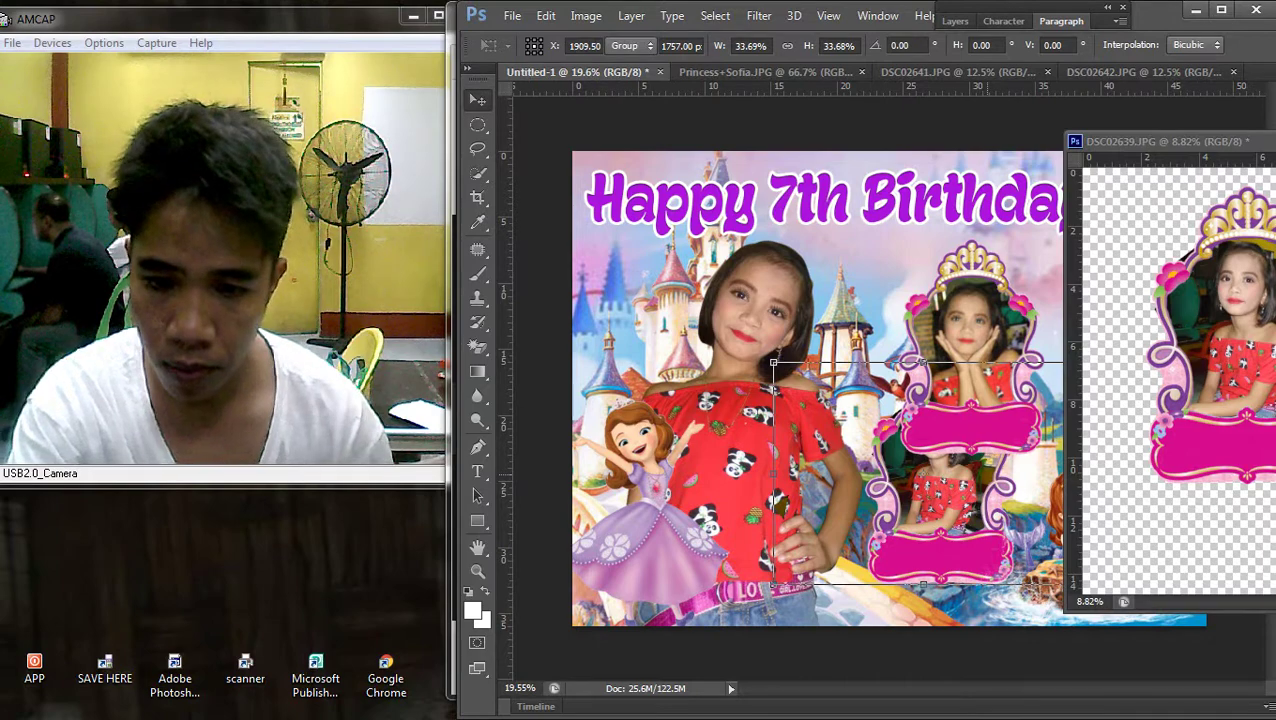
{"action": "key", "text": "Return"}
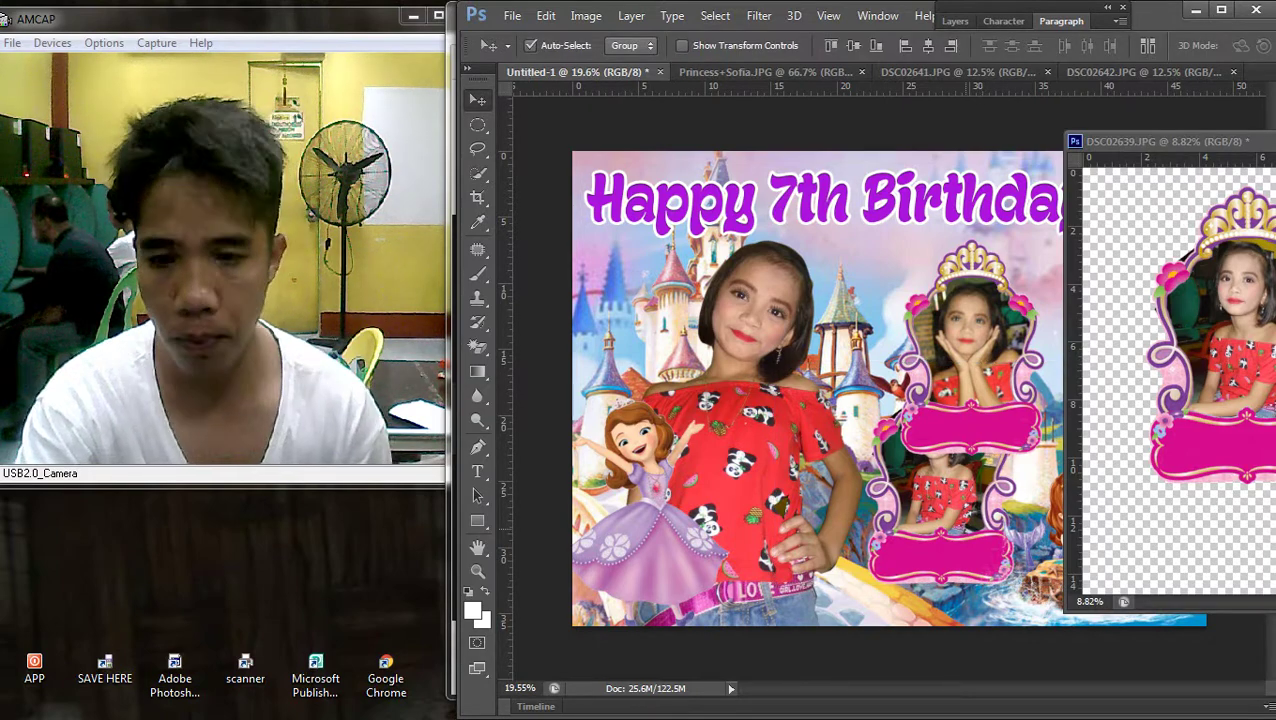
{"action": "left_click_drag", "start_coordinate": [1130, 141], "coordinate": [897, 68]}
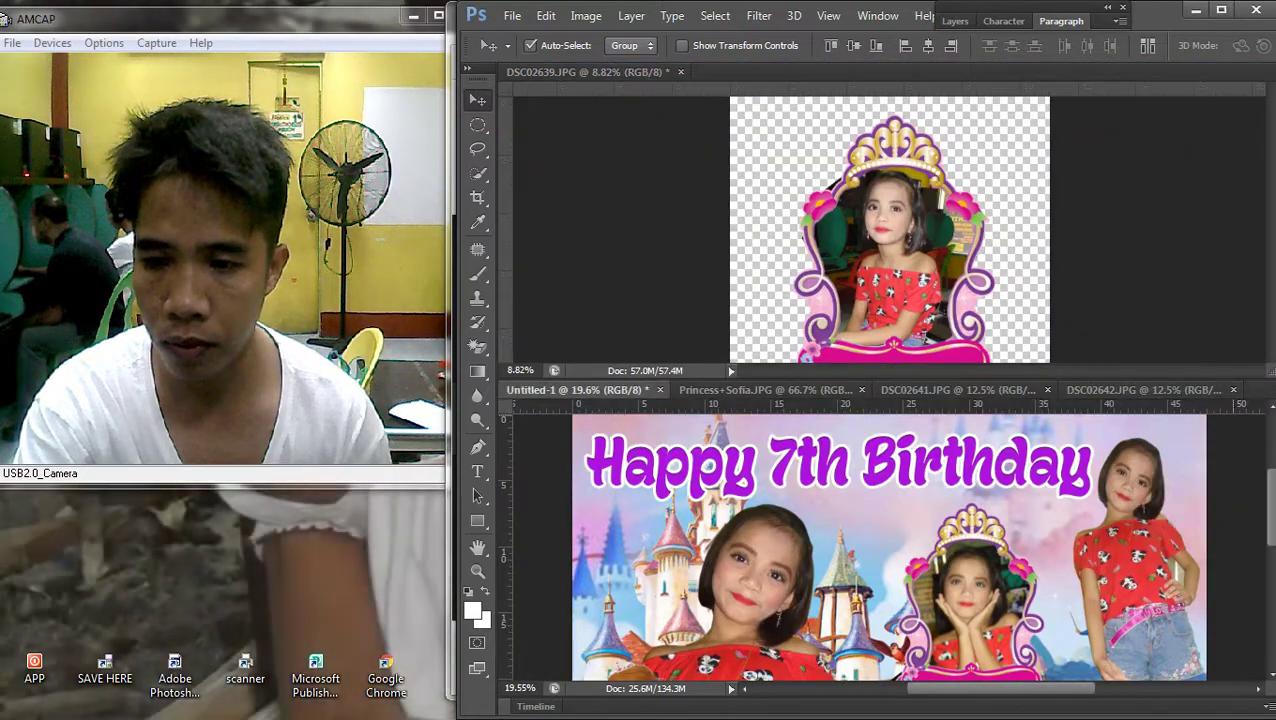
Enlarge the banner view, bring the DSC02638 photo to the front and shift it lower, then undo that
{"action": "left_click_drag", "start_coordinate": [560, 389], "coordinate": [530, 72]}
{"action": "scroll", "coordinate": [888, 388], "scroll_direction": "up", "scroll_amount": 3}
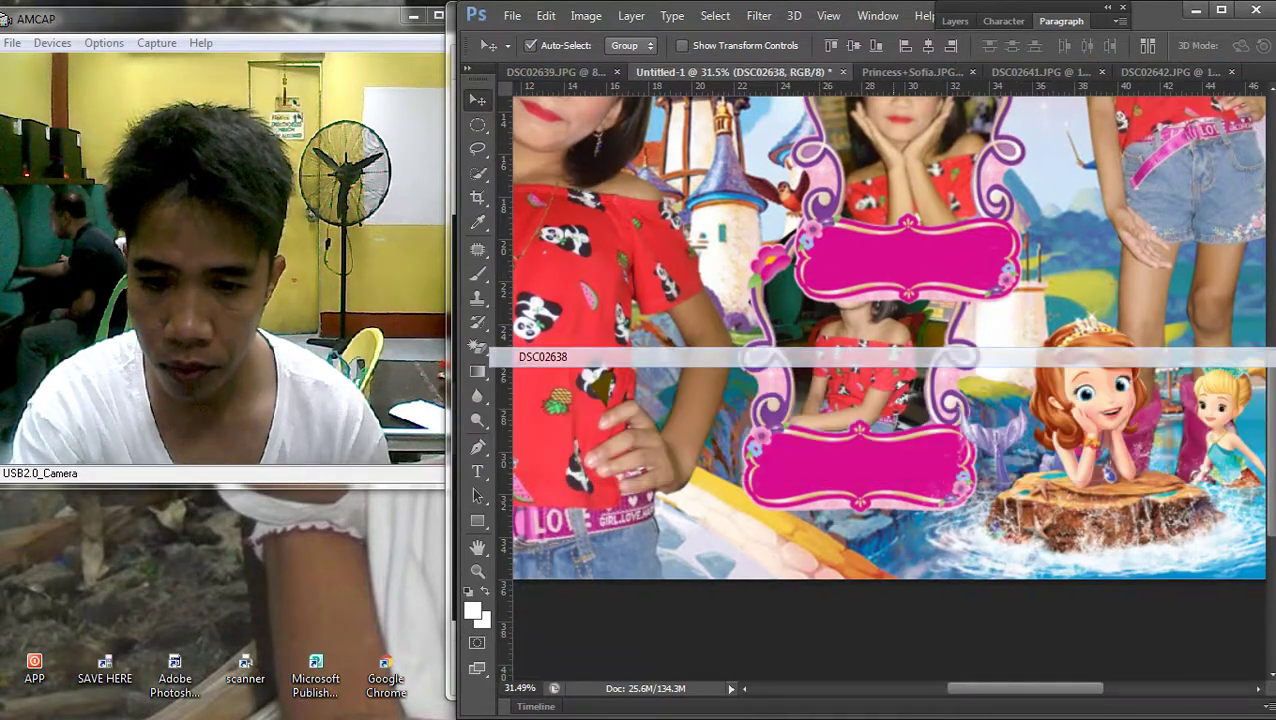
{"action": "key", "text": "ctrl+t"}
{"action": "key", "text": "Escape"}
{"action": "left_click", "coordinate": [631, 16]}
{"action": "mouse_move", "coordinate": [650, 430]}
{"action": "left_click", "coordinate": [895, 430]}
{"action": "left_click_drag", "start_coordinate": [895, 345], "coordinate": [865, 347]}
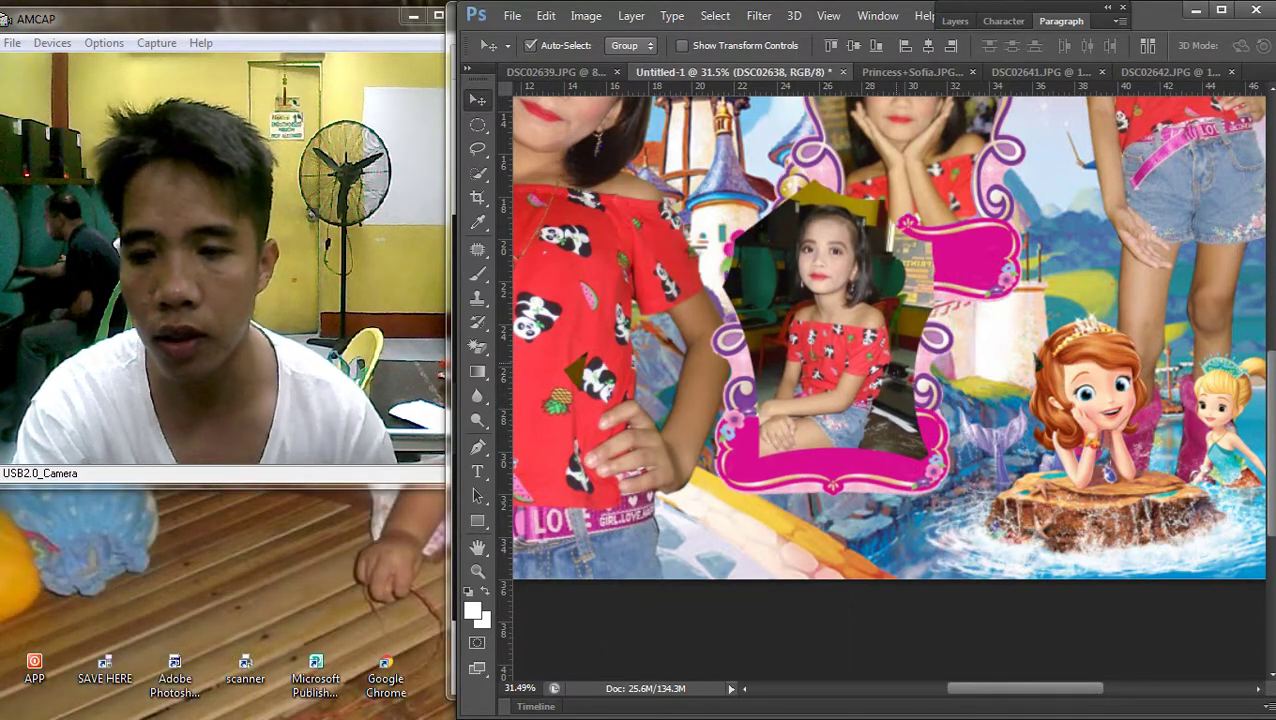
{"action": "key", "text": "ctrl+alt+z"}
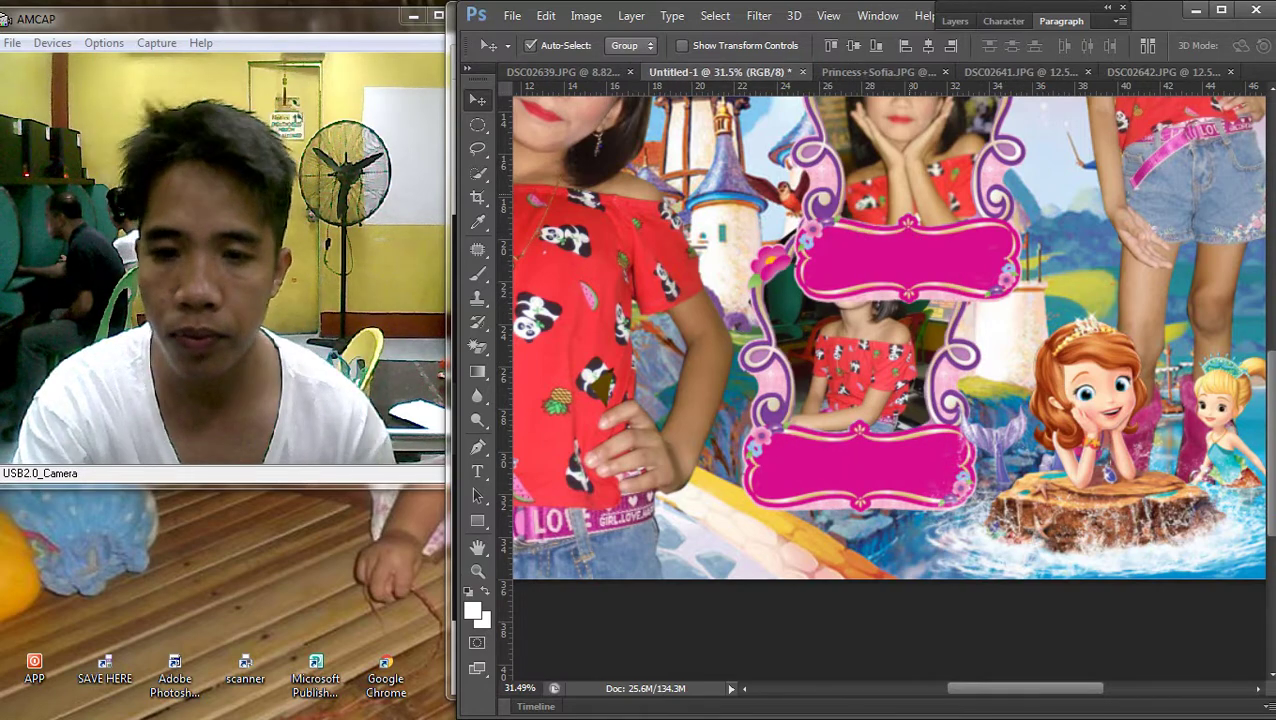
Move the top pink banner (Layer 6) slightly upward
{"action": "right_click", "coordinate": [920, 246]}
{"action": "left_click", "coordinate": [920, 256]}
{"action": "left_click_drag", "start_coordinate": [932, 218], "coordinate": [942, 190]}
Scale the DSC02638 photo to about 75% and move it down into the lower frame
{"action": "right_click", "coordinate": [900, 338]}
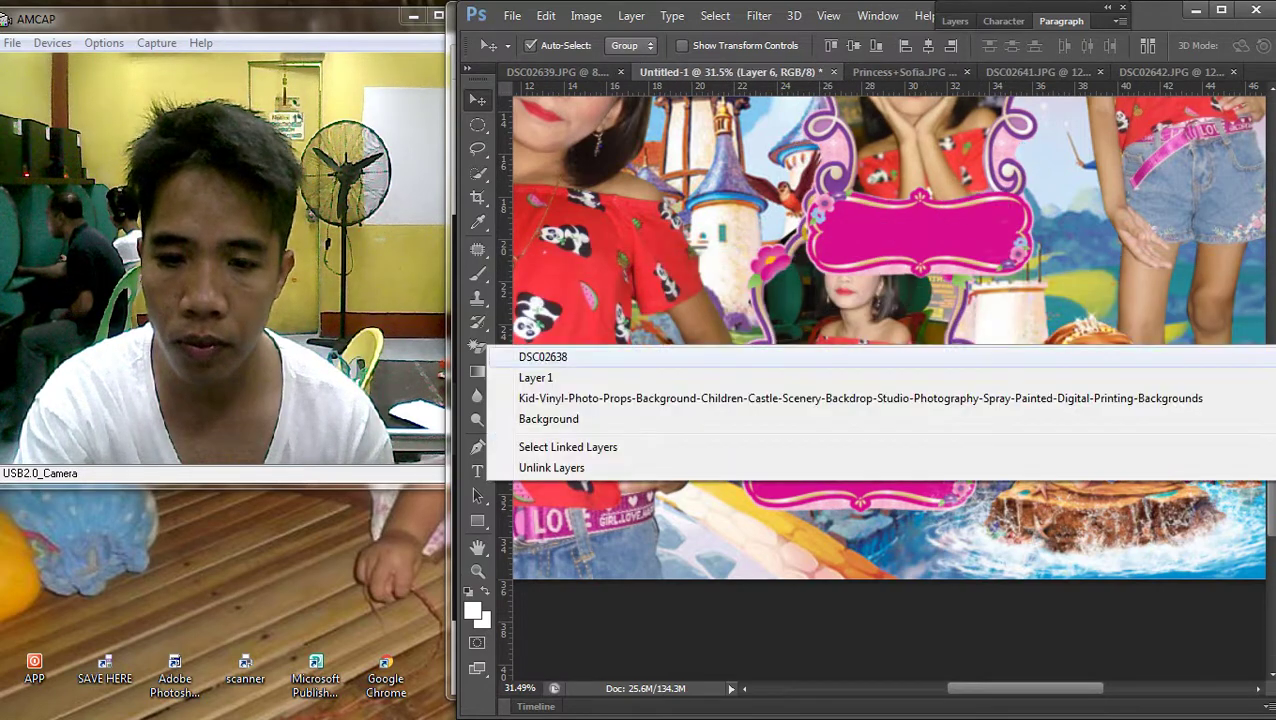
{"action": "left_click", "coordinate": [900, 359]}
{"action": "key", "text": "ctrl+t"}
{"action": "left_click_drag", "start_coordinate": [1070, 512], "coordinate": [953, 425]}
{"action": "left_click_drag", "start_coordinate": [880, 313], "coordinate": [885, 396]}
{"action": "key", "text": "Return"}
{"action": "scroll", "coordinate": [840, 310], "scroll_direction": "down", "scroll_amount": 2}
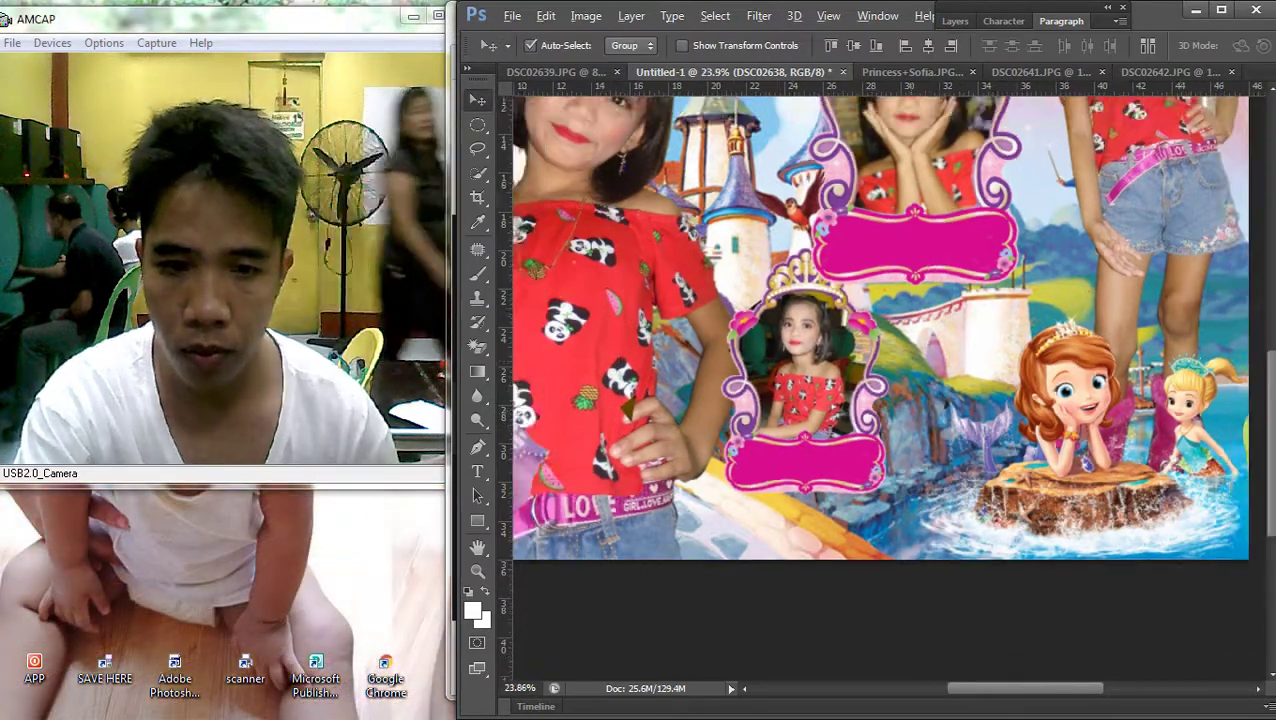
Try clearing an oval over the girl's shirt on Layer 4, then restore the red shirt
{"action": "right_click", "coordinate": [500, 405]}
{"action": "left_click", "coordinate": [520, 418]}
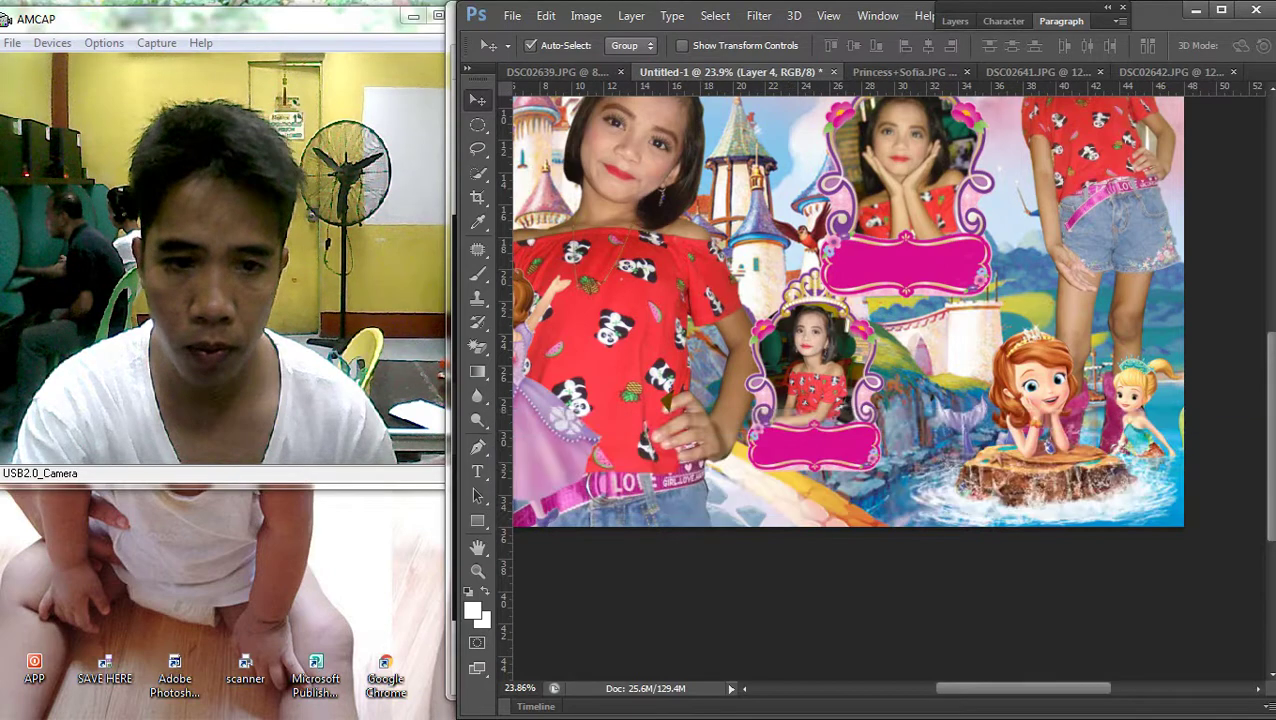
{"action": "key", "text": "m"}
{"action": "left_click_drag", "start_coordinate": [594, 196], "coordinate": [716, 435]}
{"action": "key", "text": "ctrl+z"}
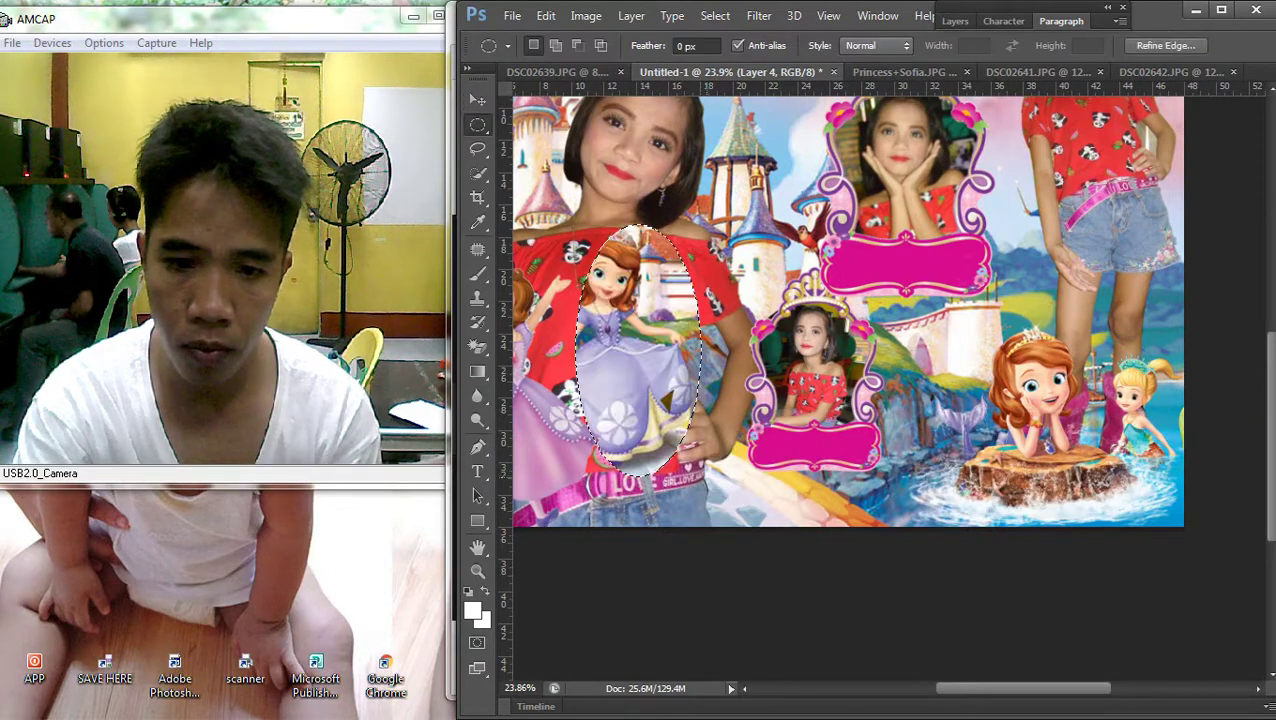
{"action": "key", "text": "ctrl+z"}
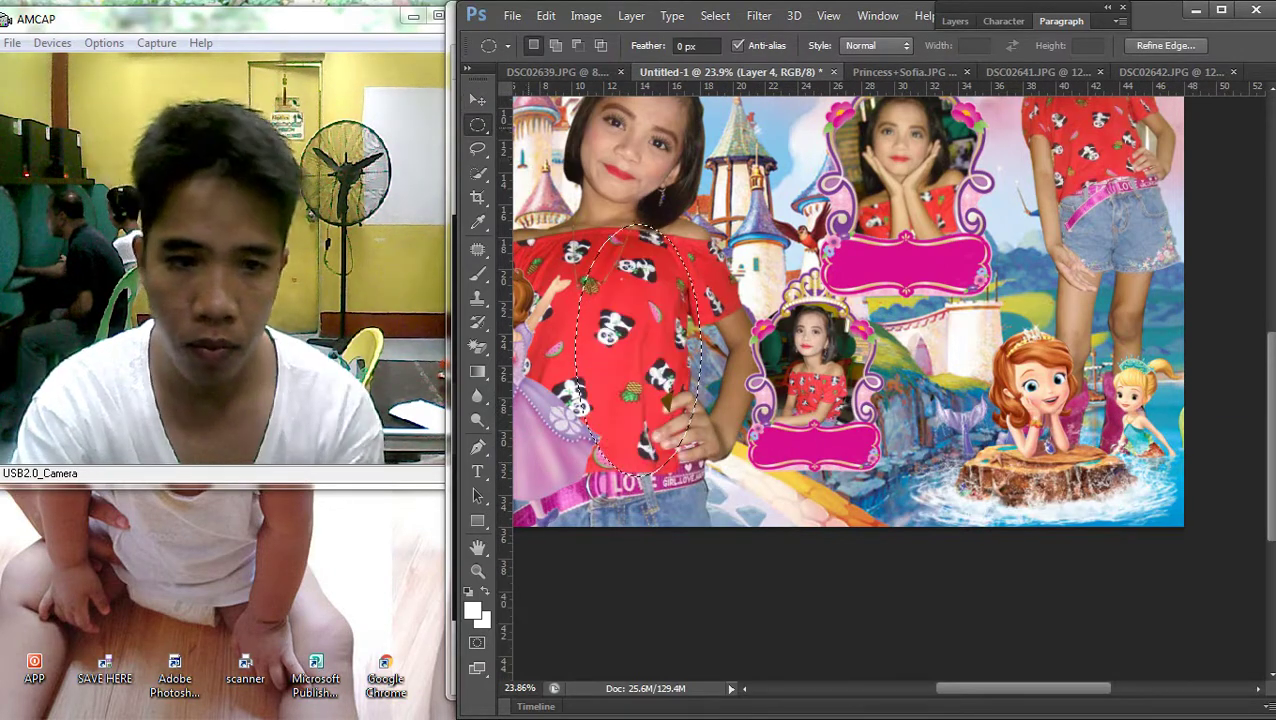
Draw trial oval selections on the DSC02638 layer over the castle, Sofia and the canvas bottom
{"action": "key", "text": "v"}
{"action": "right_click", "coordinate": [505, 340]}
{"action": "left_click", "coordinate": [530, 348]}
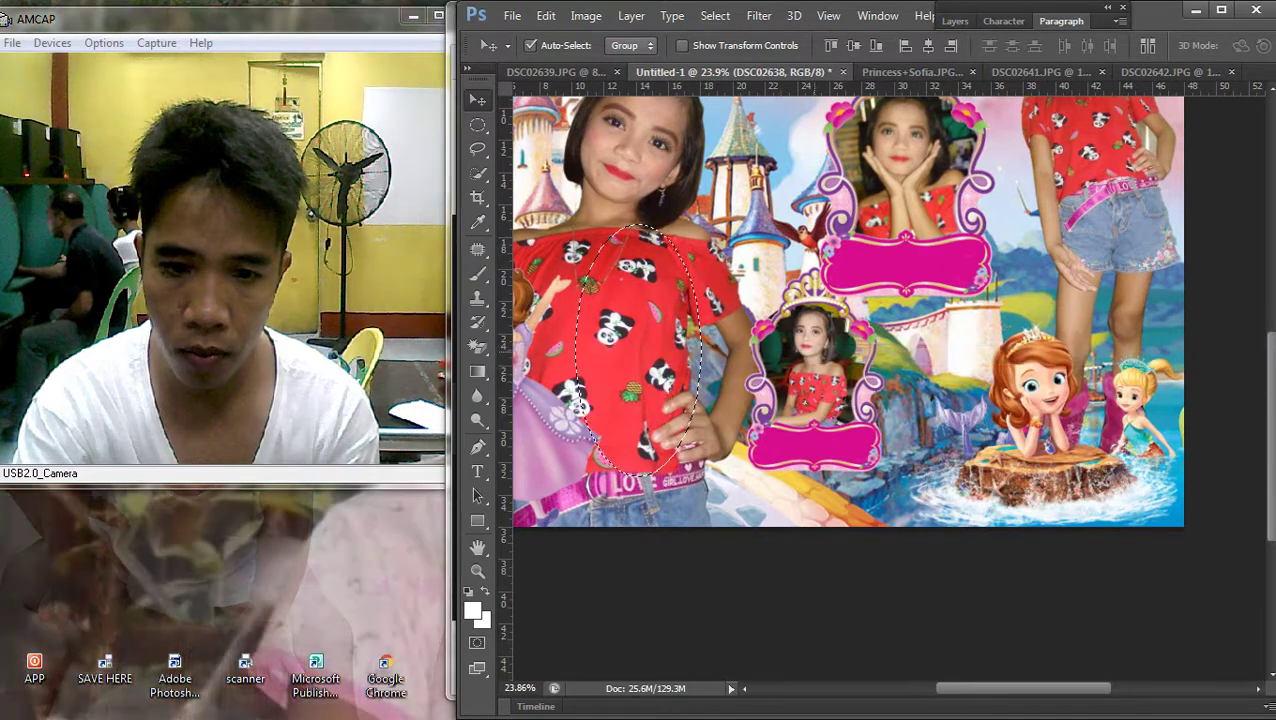
{"action": "key", "text": "m"}
{"action": "left_click_drag", "start_coordinate": [683, 120], "coordinate": [1150, 640]}
{"action": "left_click_drag", "start_coordinate": [1150, 510], "coordinate": [1076, 390]}
{"action": "left_click_drag", "start_coordinate": [937, 556], "coordinate": [965, 550]}
{"action": "scroll", "coordinate": [850, 350], "scroll_direction": "up", "scroll_amount": 2}
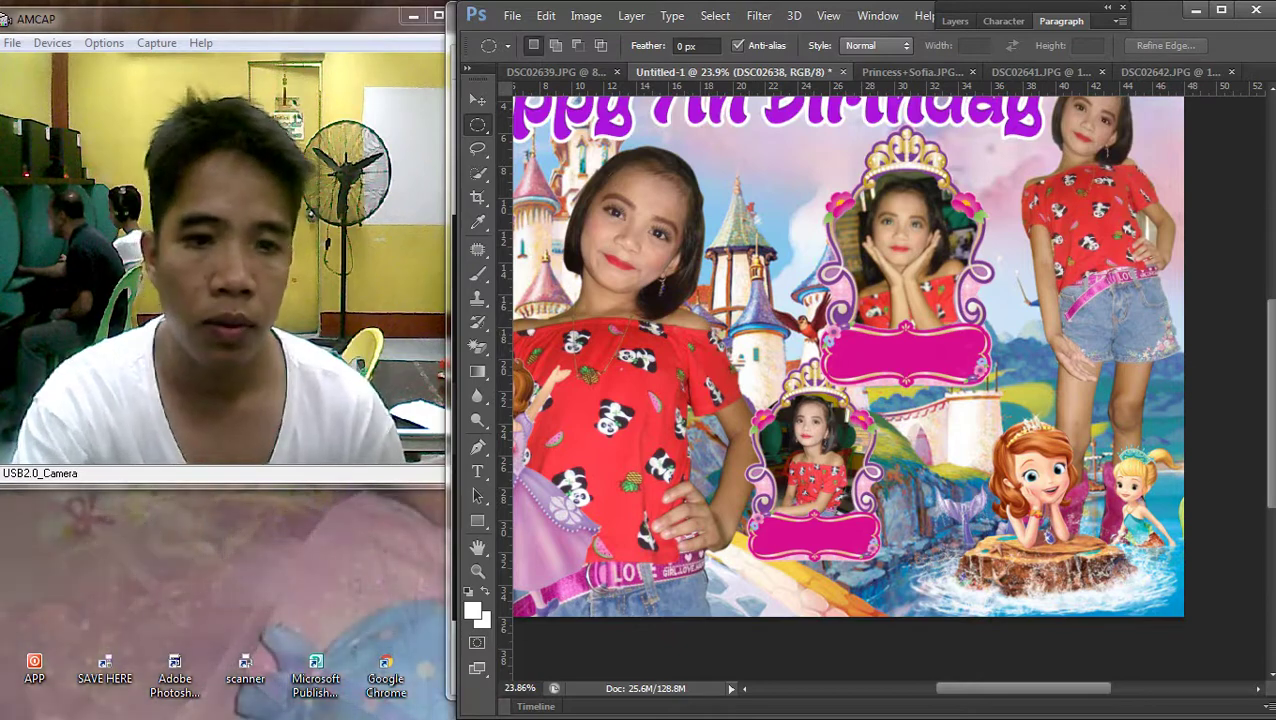
Bring the crown frame layer to the front of the stack
{"action": "key", "text": "v"}
{"action": "right_click", "coordinate": [700, 400]}
{"action": "key", "text": "Escape"}
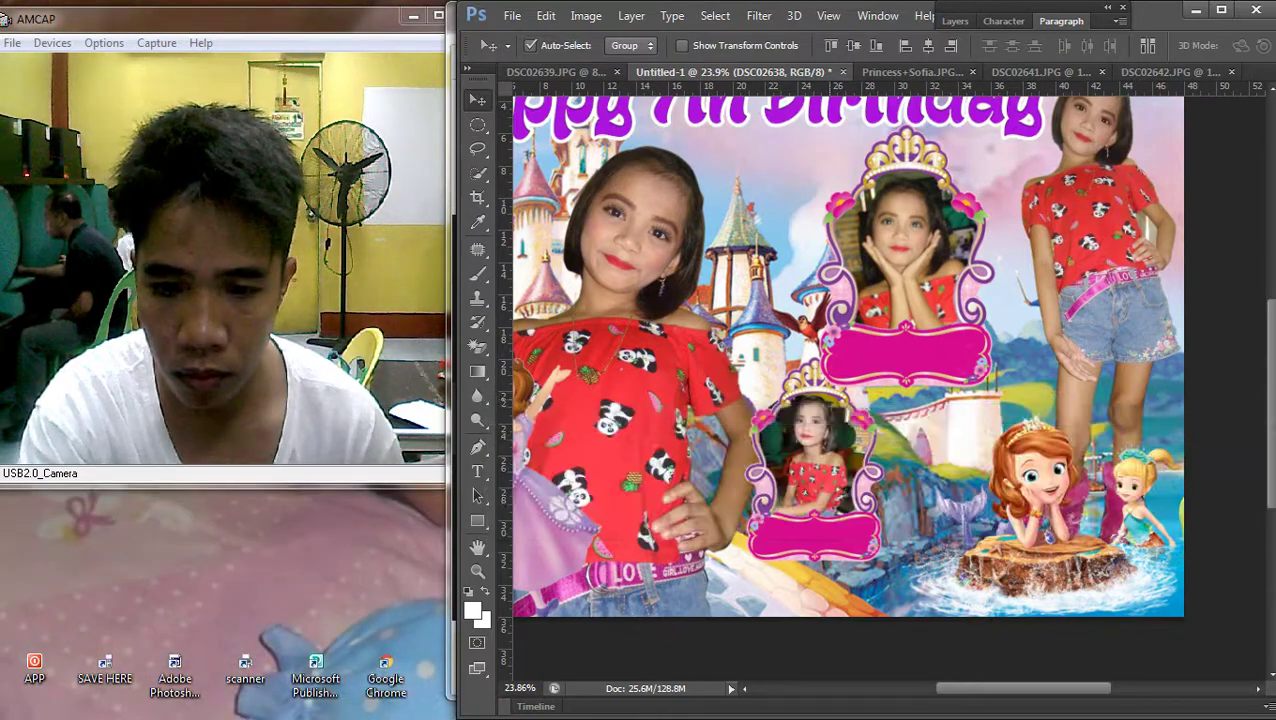
{"action": "right_click", "coordinate": [700, 358]}
{"action": "key", "text": "Escape"}
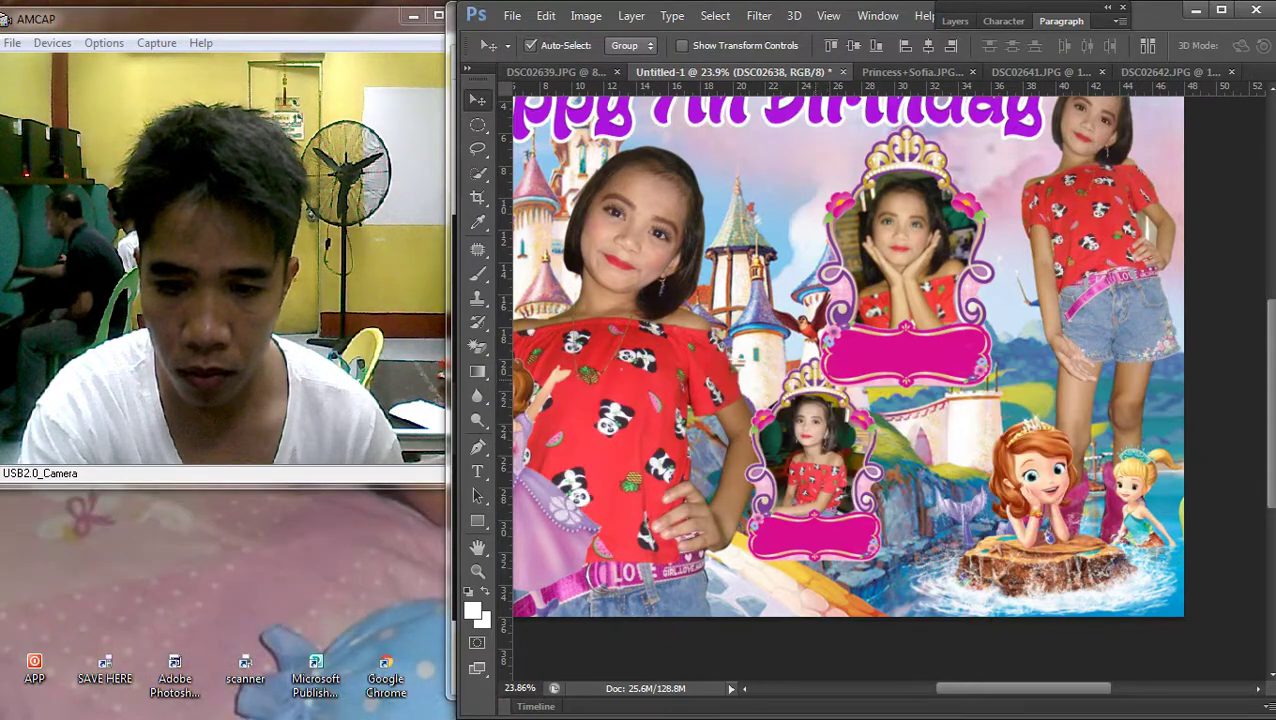
{"action": "left_click", "coordinate": [631, 15]}
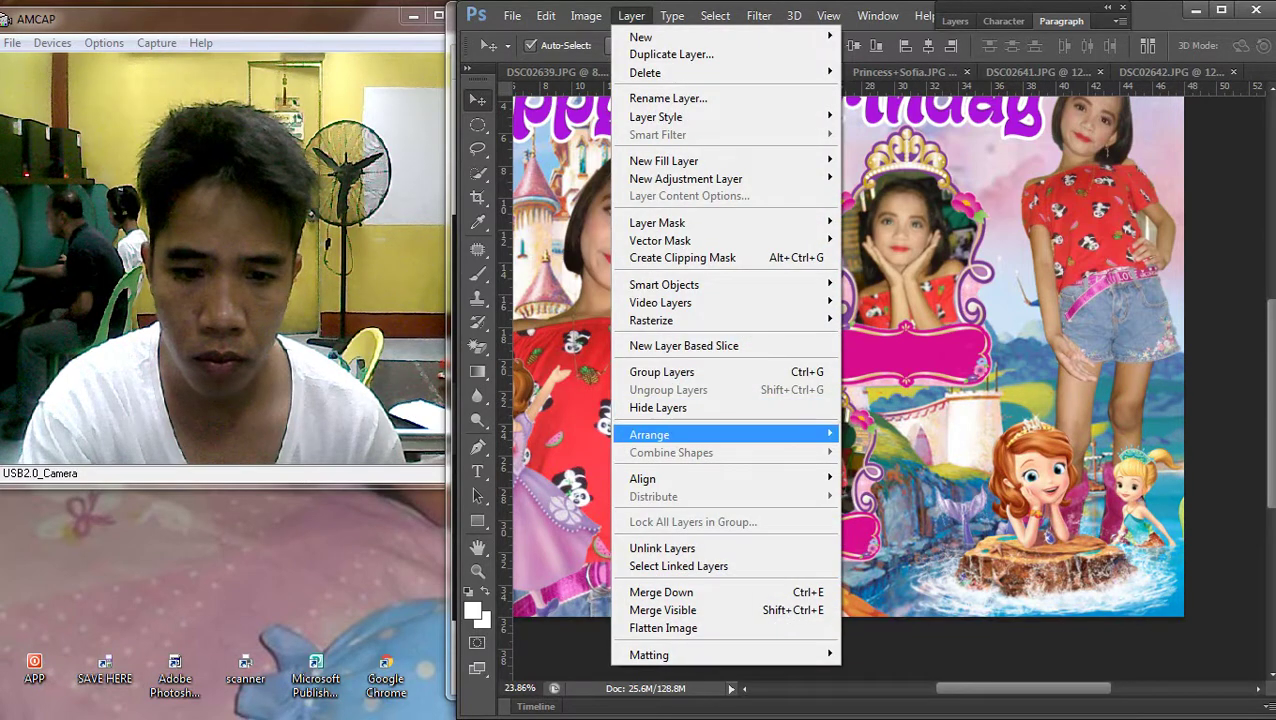
{"action": "mouse_move", "coordinate": [649, 434]}
{"action": "left_click", "coordinate": [895, 433]}
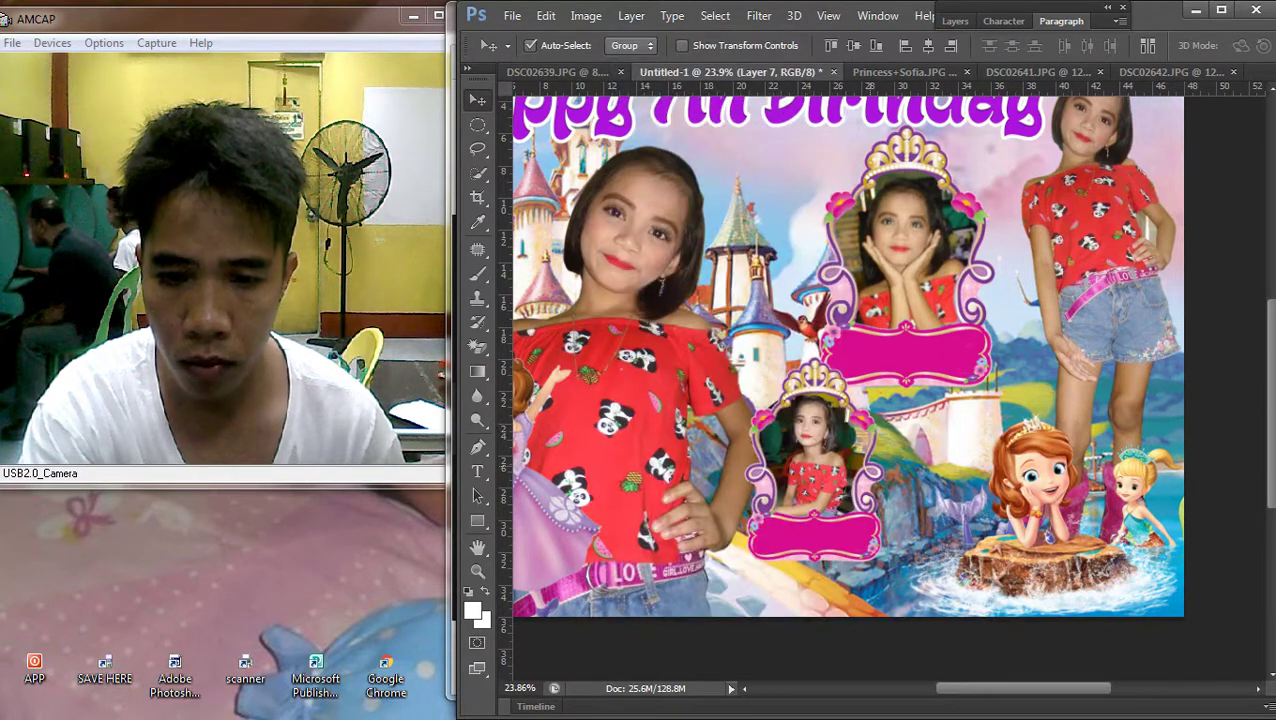
{"action": "scroll", "coordinate": [850, 420], "scroll_direction": "up", "scroll_amount": 2}
Nudge the lower crown frame into place just below the first frame
{"action": "right_click", "coordinate": [805, 360]}
{"action": "left_click", "coordinate": [805, 372]}
{"action": "left_click_drag", "start_coordinate": [818, 282], "coordinate": [825, 262]}
{"action": "scroll", "coordinate": [850, 420], "scroll_direction": "down", "scroll_amount": 2}
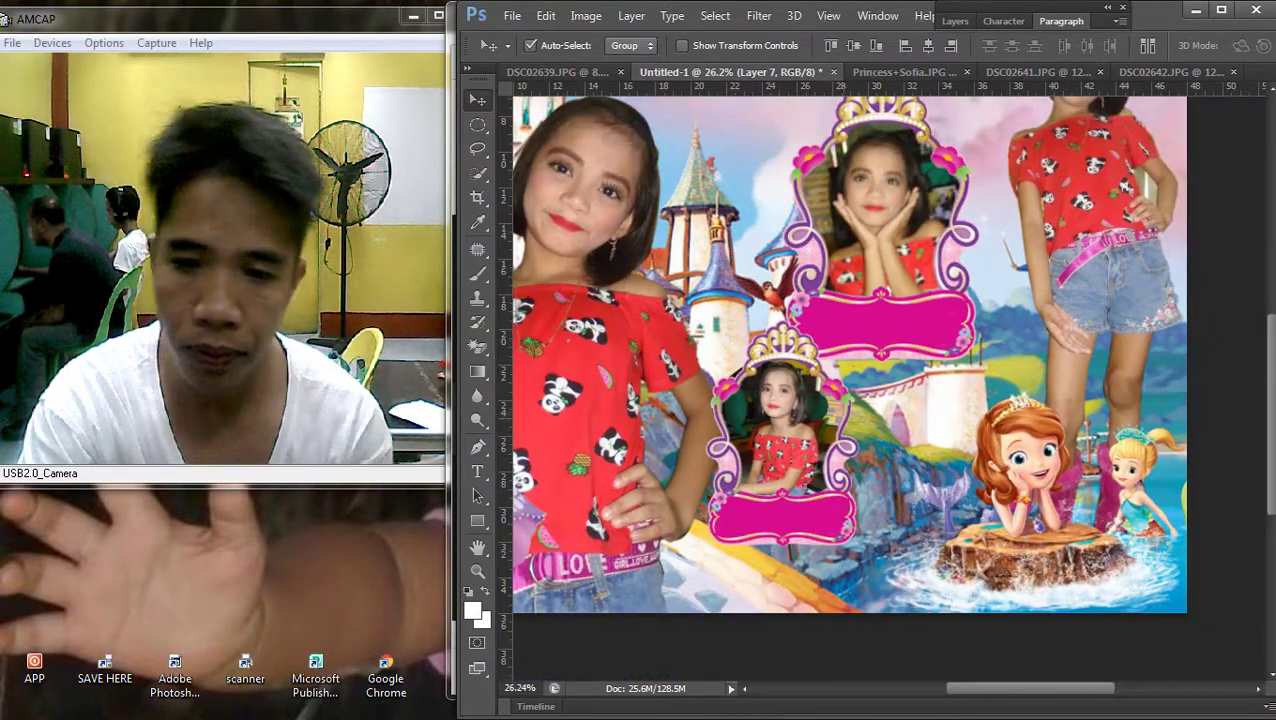
{"action": "key", "text": "ctrl+t"}
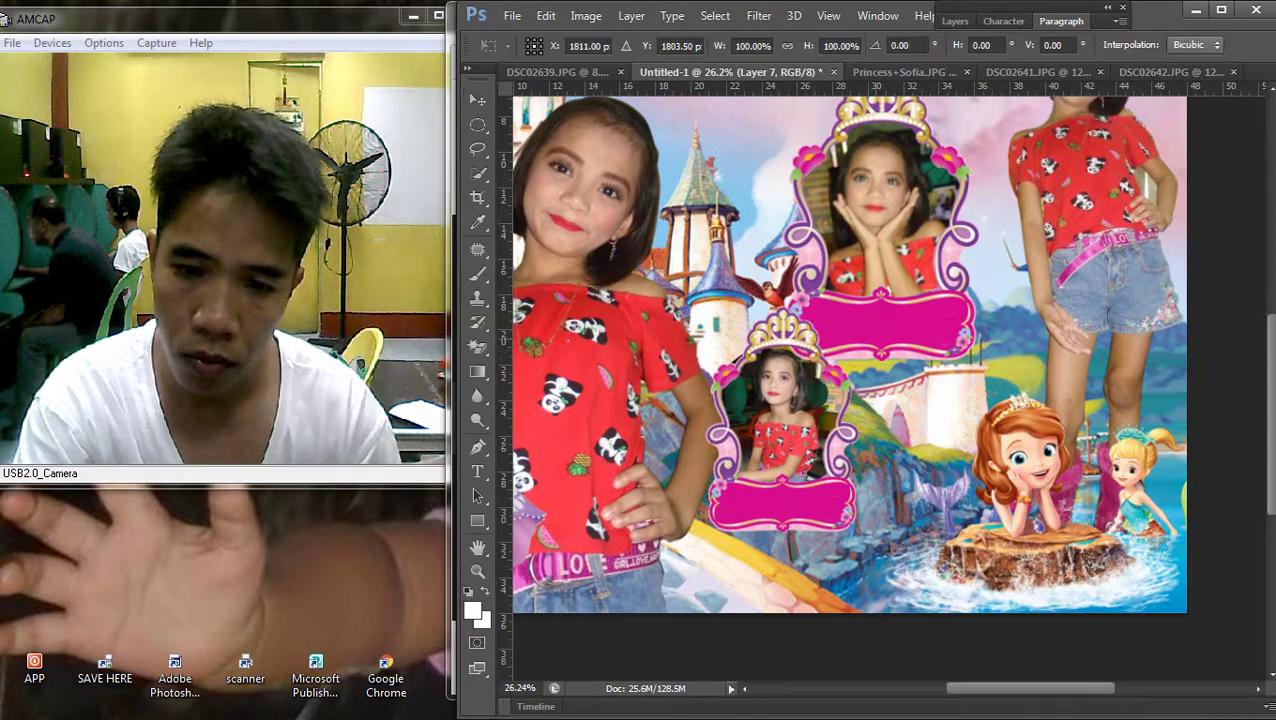
{"action": "key", "text": "Return"}
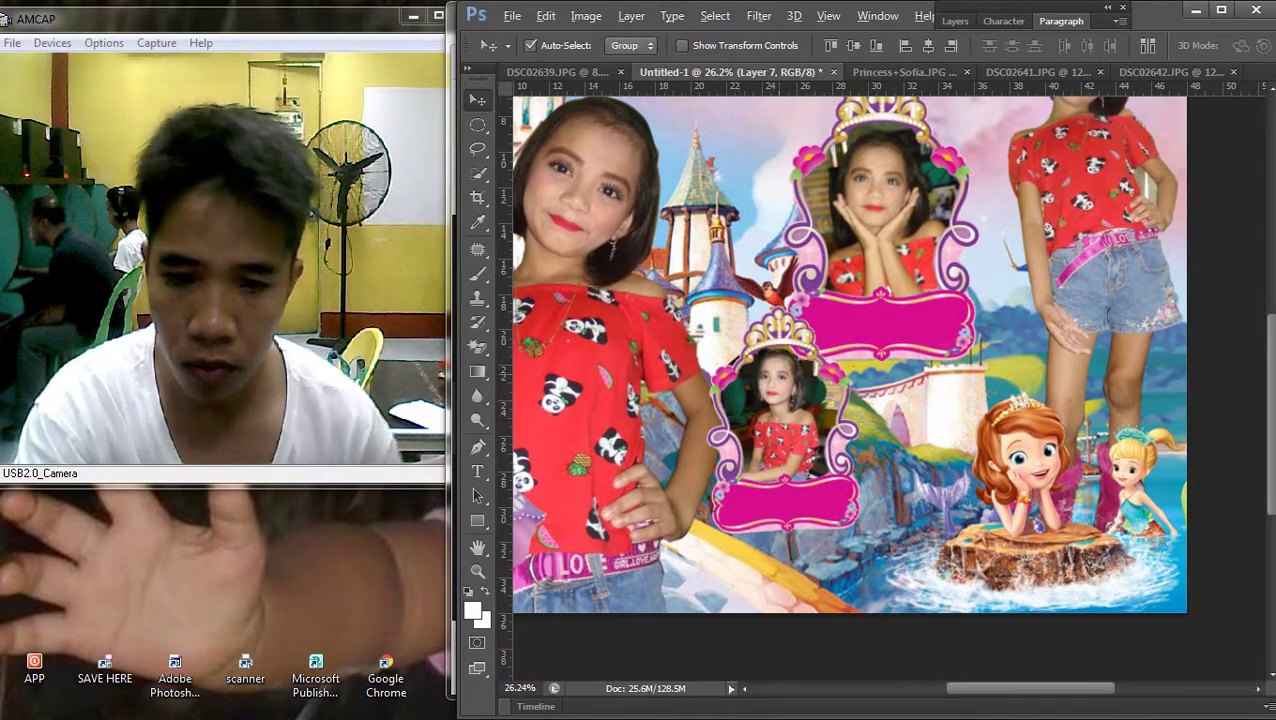
{"action": "scroll", "coordinate": [850, 400], "scroll_direction": "down", "scroll_amount": 2}
Move the lower crown frame down and enlarge it to about 116%
{"action": "scroll", "coordinate": [885, 395], "scroll_direction": "up", "scroll_amount": 1}
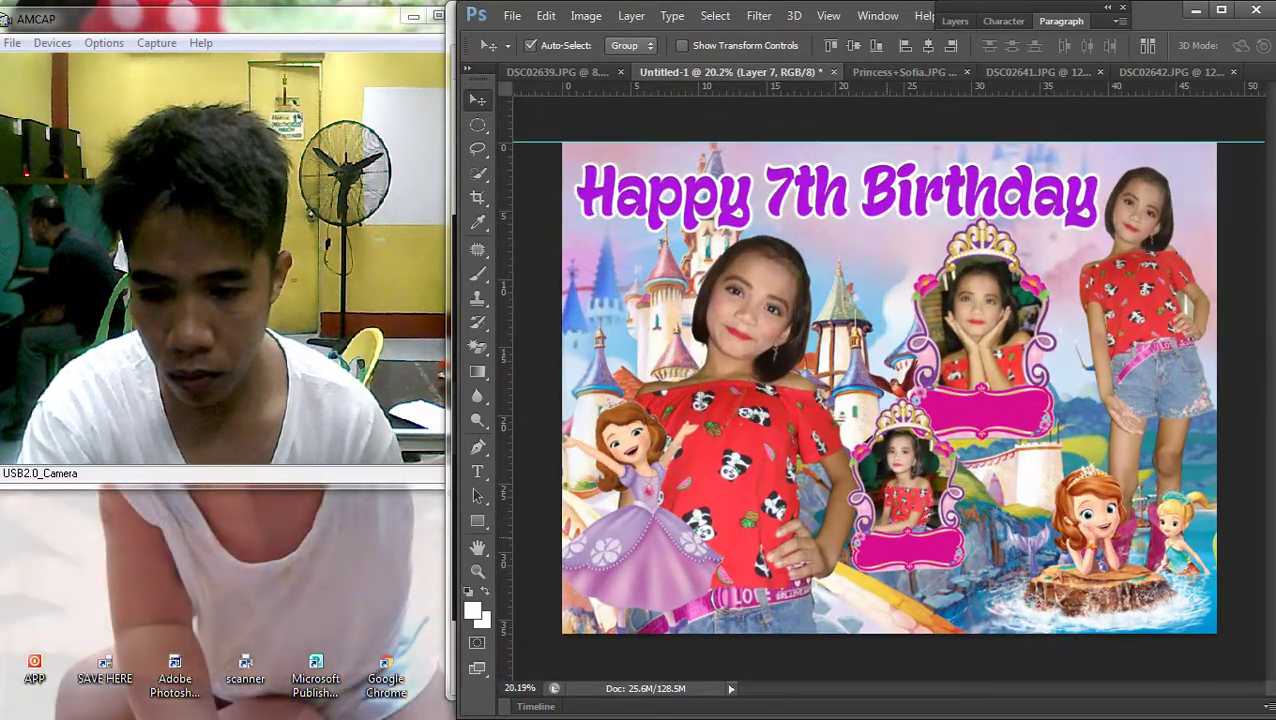
{"action": "left_click_drag", "start_coordinate": [925, 510], "coordinate": [929, 510]}
{"action": "key", "text": "ctrl+t"}
{"action": "left_click_drag", "start_coordinate": [858, 587], "coordinate": [845, 605]}
{"action": "key", "text": "Return"}
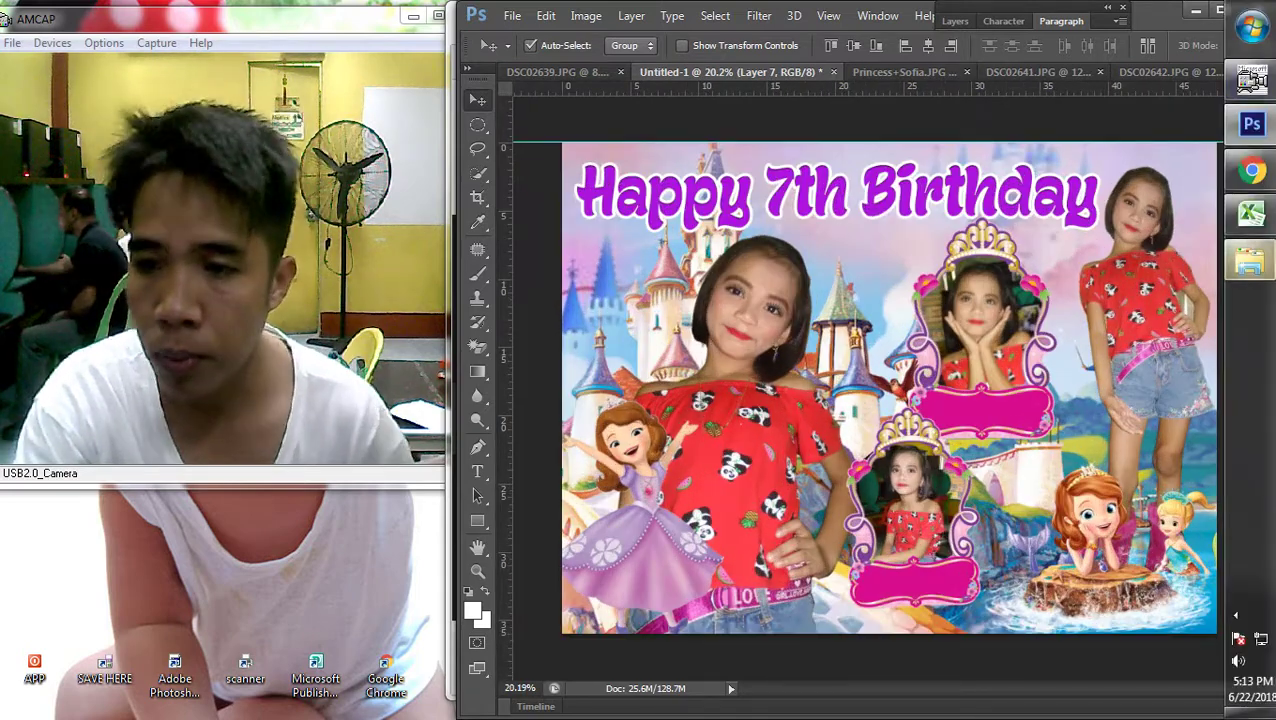
Open DSC02637.JPG from the camera photo folder in Photoshop
{"action": "mouse_move", "coordinate": [1250, 262]}
{"action": "left_click", "coordinate": [1107, 337]}
{"action": "left_click_drag", "start_coordinate": [835, 465], "coordinate": [1265, 250]}
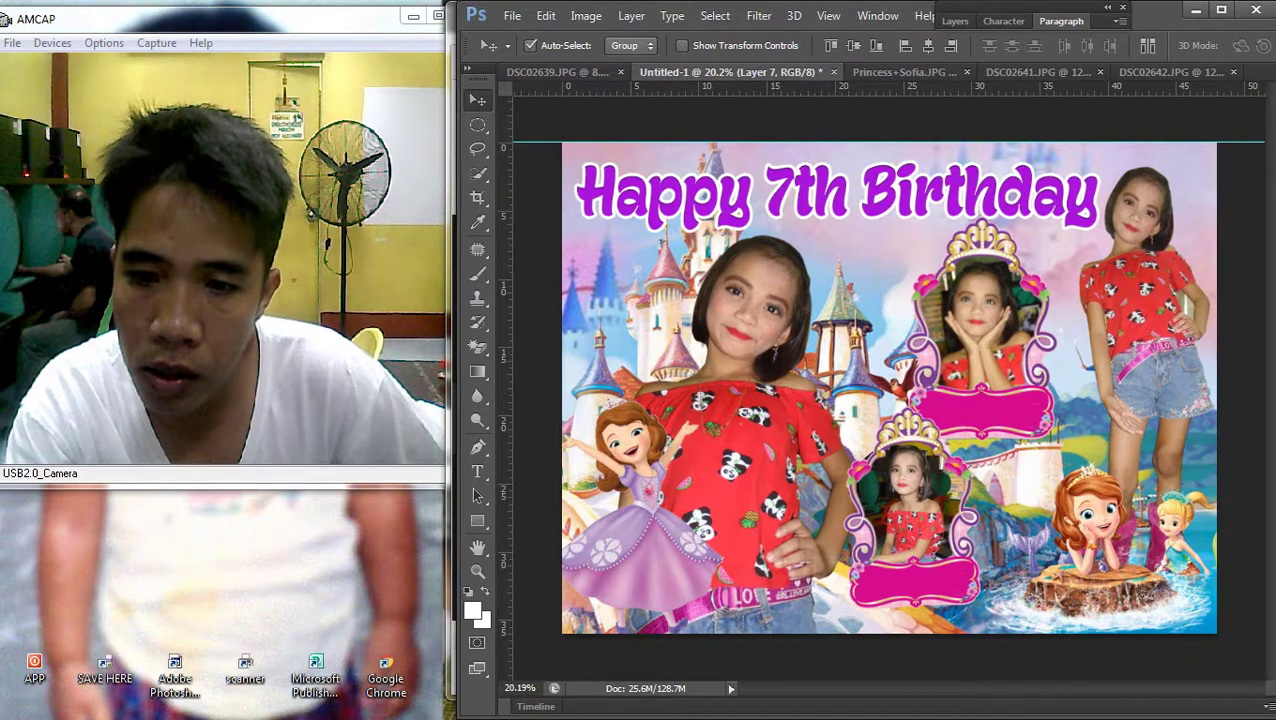
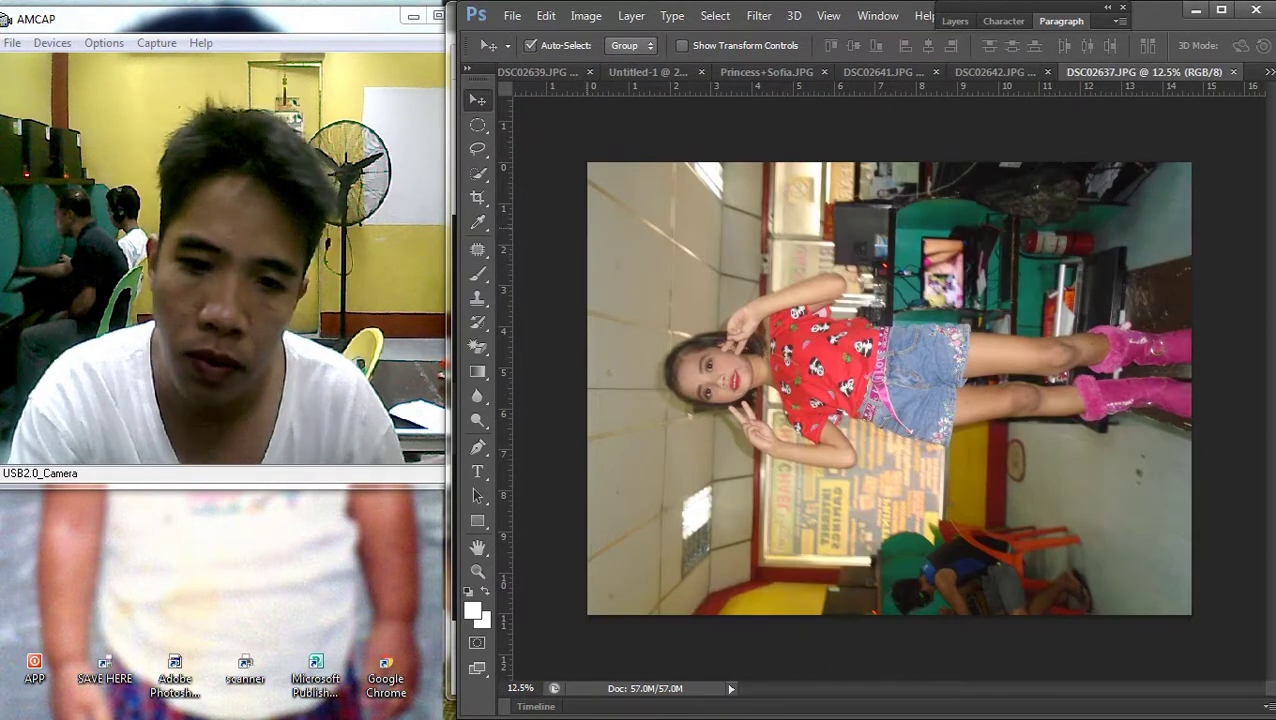
Cut the entire DSC02637 photo to the clipboard and browse the open documents
{"action": "key", "text": "ctrl+a"}
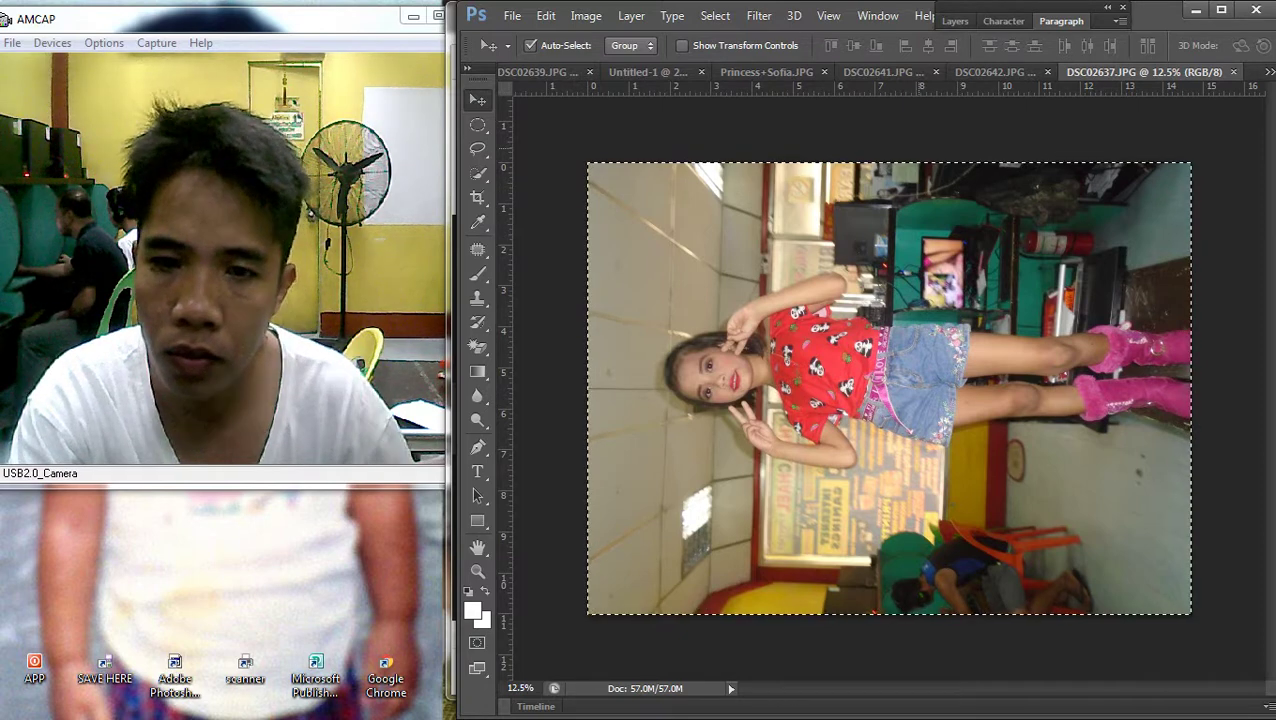
{"action": "key", "text": "ctrl+x"}
{"action": "left_click", "coordinate": [766, 72]}
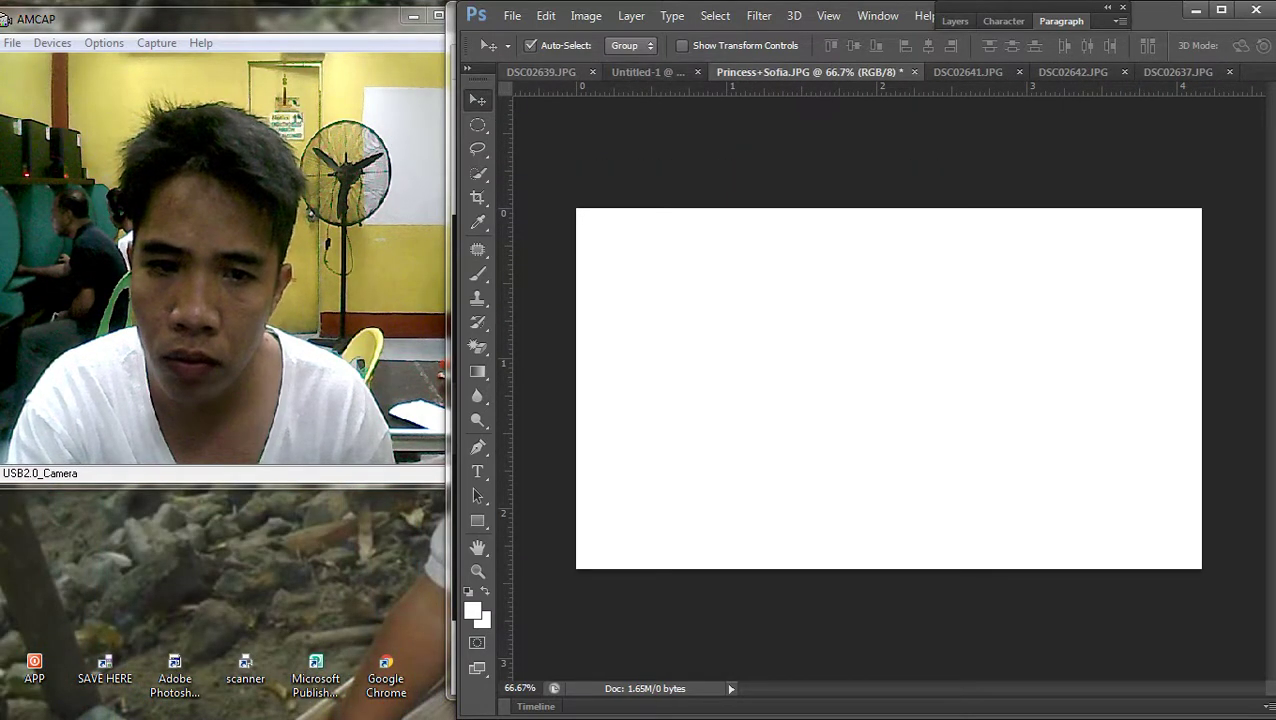
{"action": "left_click", "coordinate": [541, 72]}
{"action": "left_click", "coordinate": [1269, 72]}
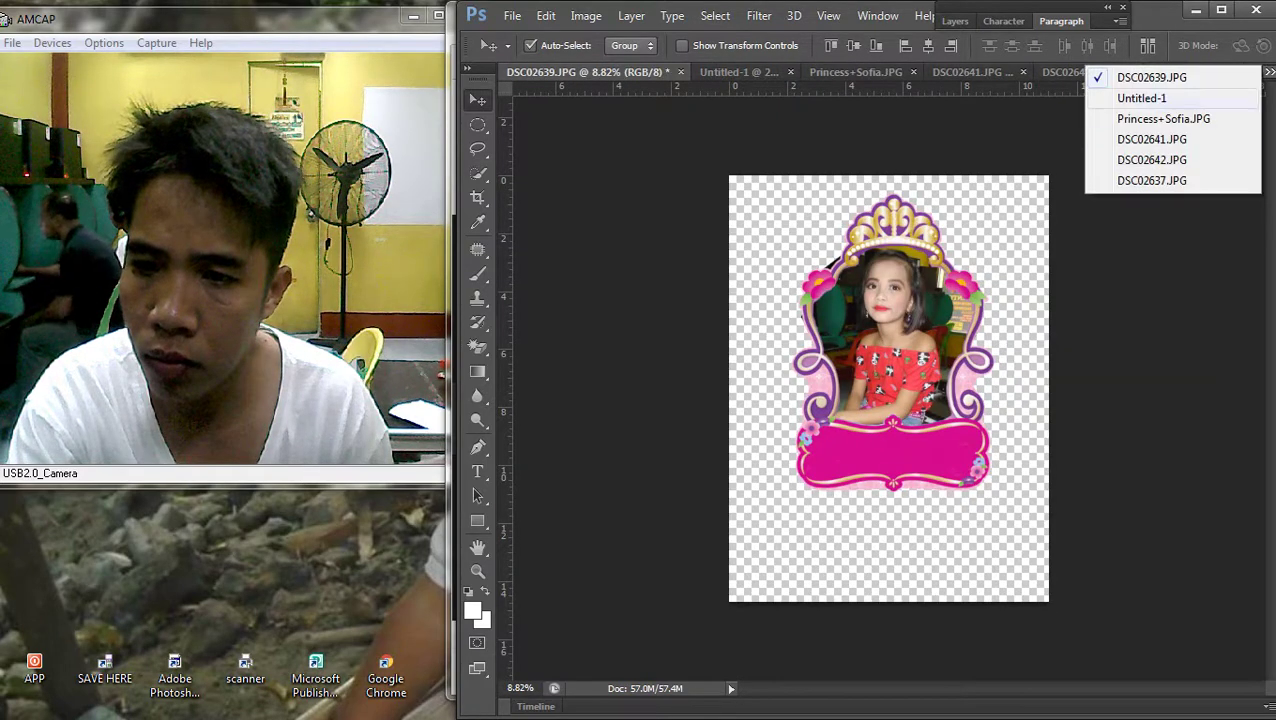
{"action": "left_click", "coordinate": [1163, 118]}
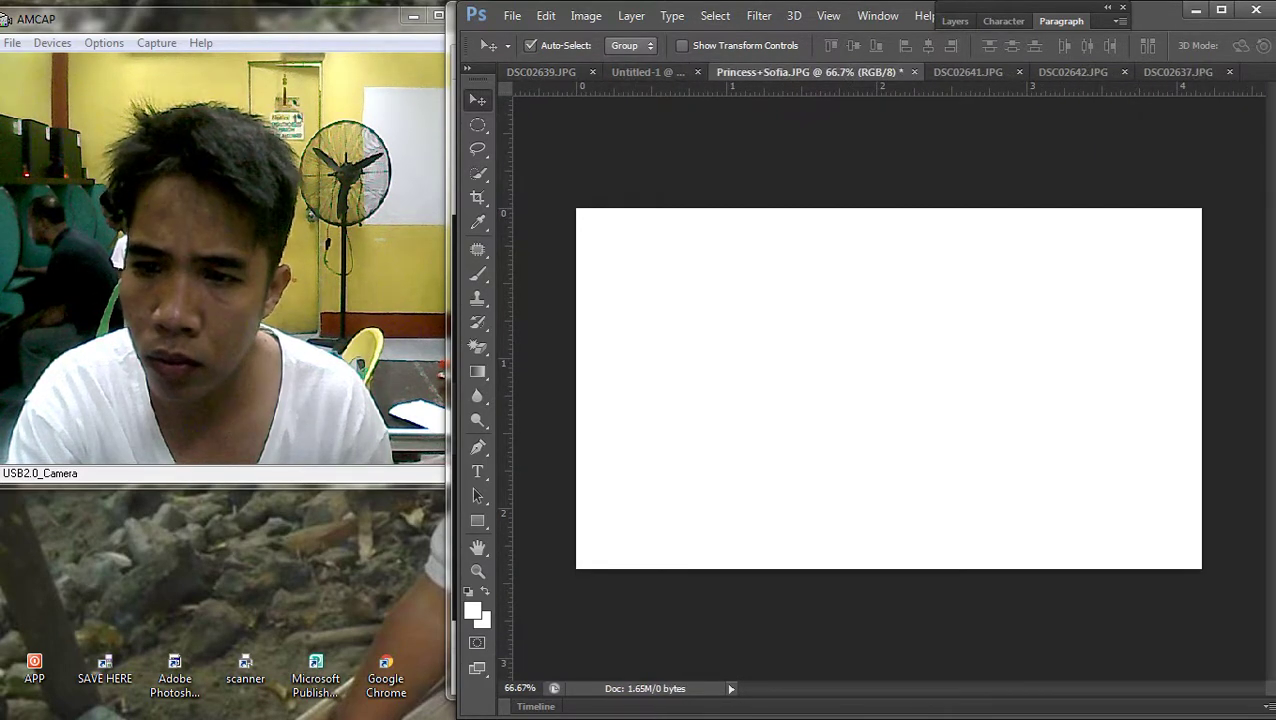
Back in DSC02639.JPG, remove the old child photo from the frame and paste the cut photo
{"action": "key", "text": "ctrl+Tab"}
{"action": "key", "text": "ctrl+Tab"}
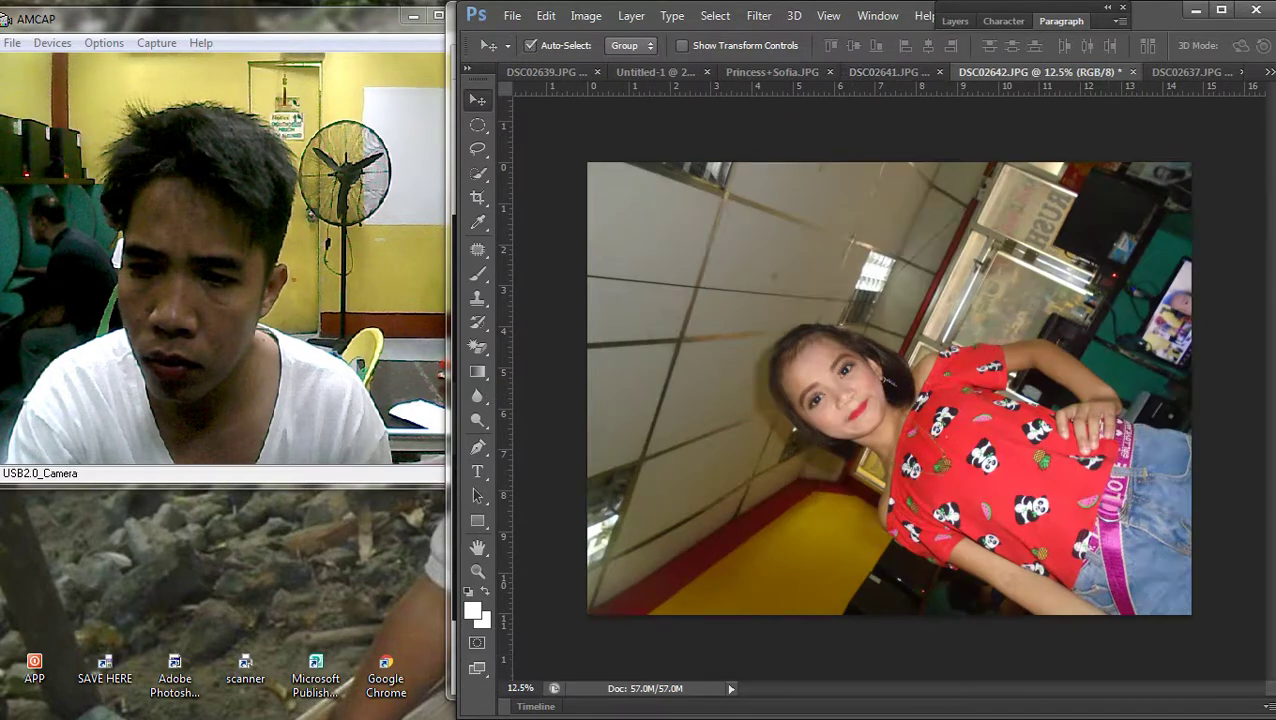
{"action": "key", "text": "ctrl+Tab"}
{"action": "left_click", "coordinate": [1269, 72]}
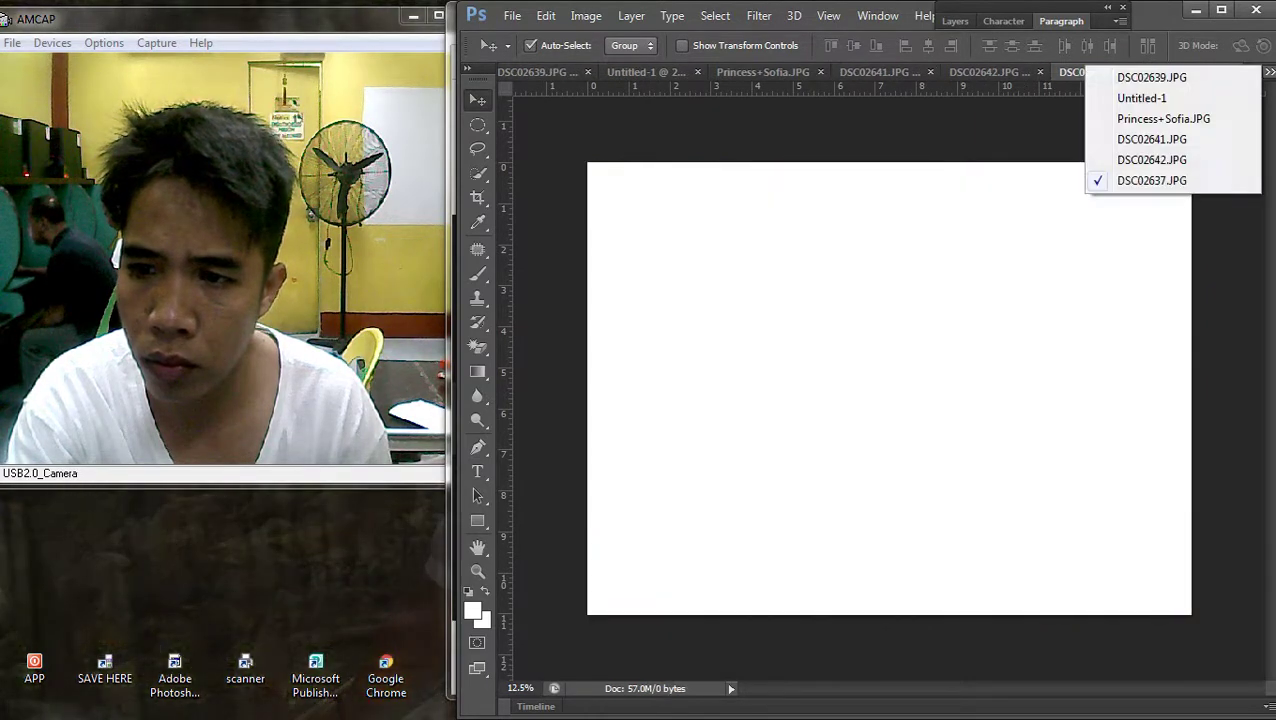
{"action": "key", "text": "ctrl+Tab"}
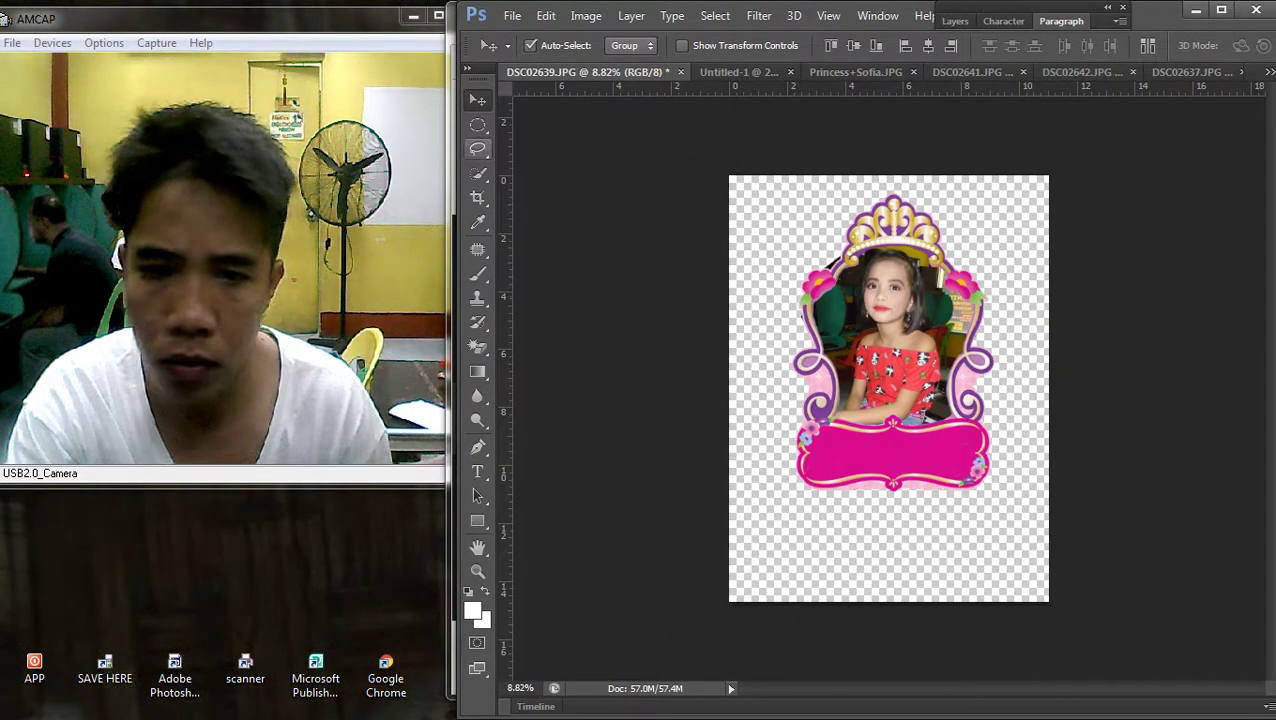
{"action": "key", "text": "ctrl+z"}
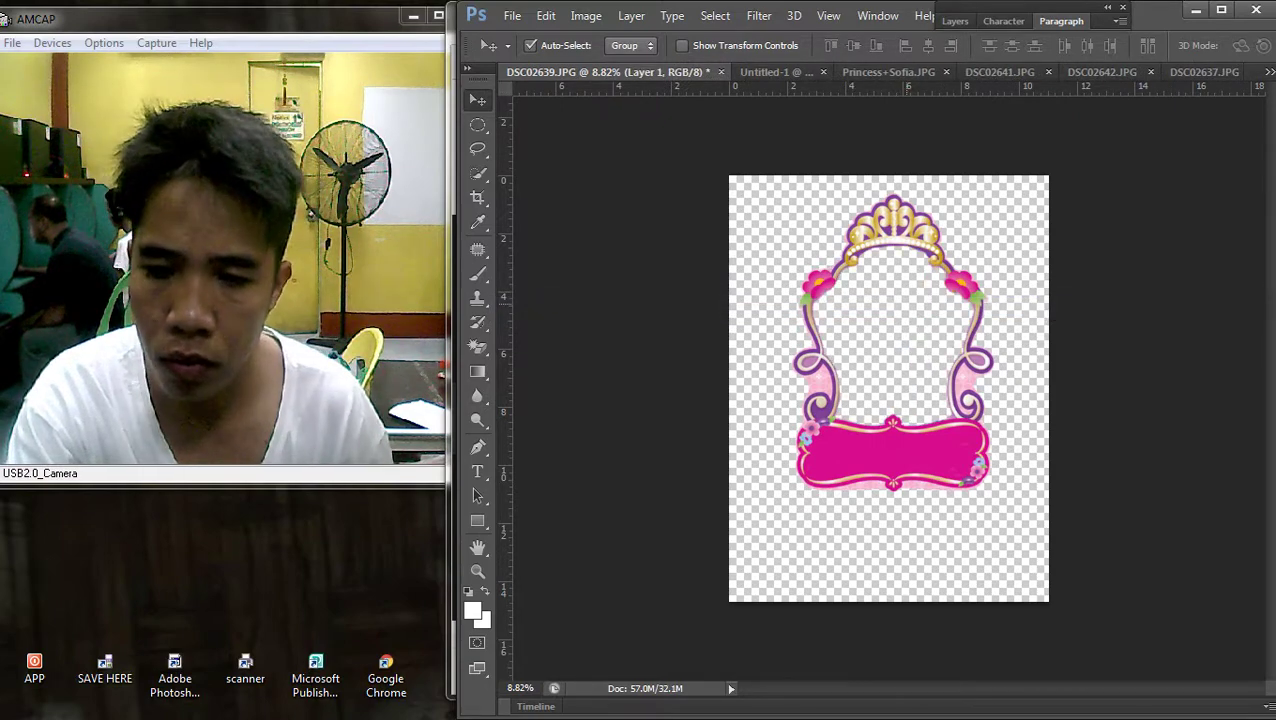
{"action": "key", "text": "ctrl+v"}
Rotate the pasted child photo until it stands fully upright
{"action": "key", "text": "ctrl+0"}
{"action": "key", "text": "ctrl+t"}
{"action": "left_click_drag", "start_coordinate": [1120, 250], "coordinate": [1108, 475]}
{"action": "left_click_drag", "start_coordinate": [1014, 323], "coordinate": [929, 330]}
{"action": "left_click_drag", "start_coordinate": [1160, 284], "coordinate": [1166, 302]}
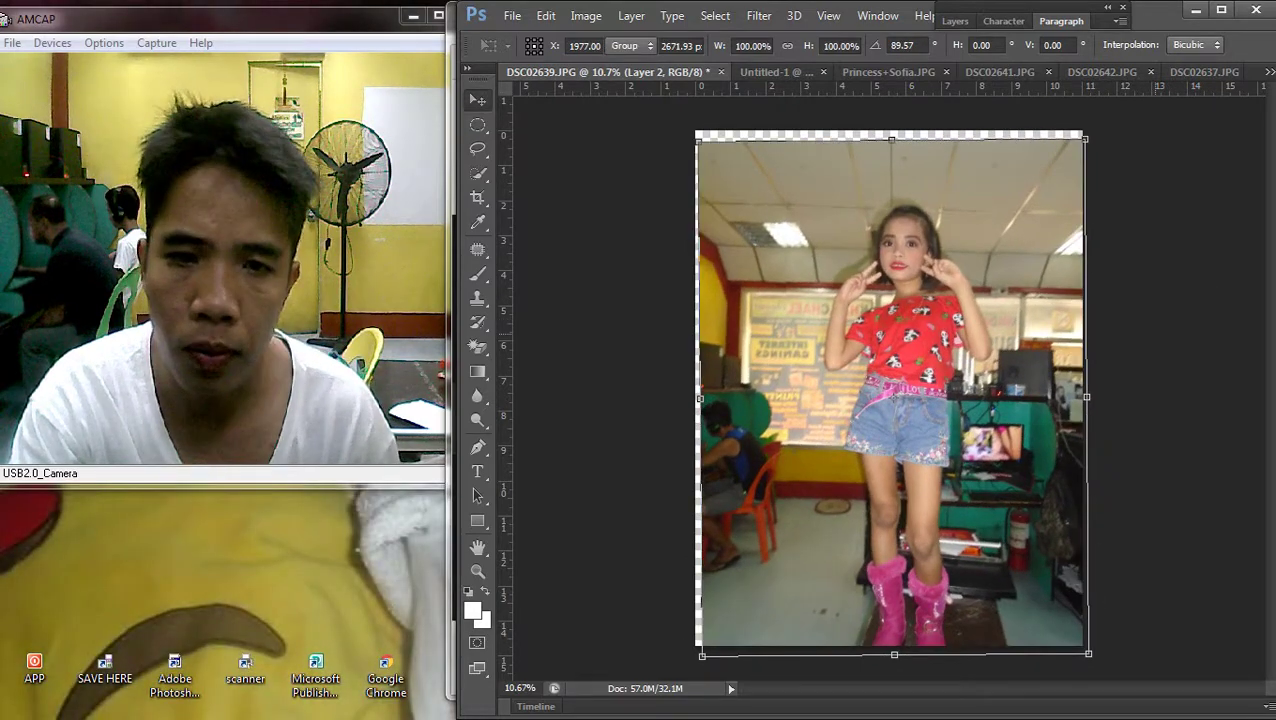
{"action": "key", "text": "Return"}
Send the photo backward behind the princess frame and center the child in its opening
{"action": "left_click", "coordinate": [631, 16]}
{"action": "mouse_move", "coordinate": [700, 434]}
{"action": "left_click", "coordinate": [892, 469]}
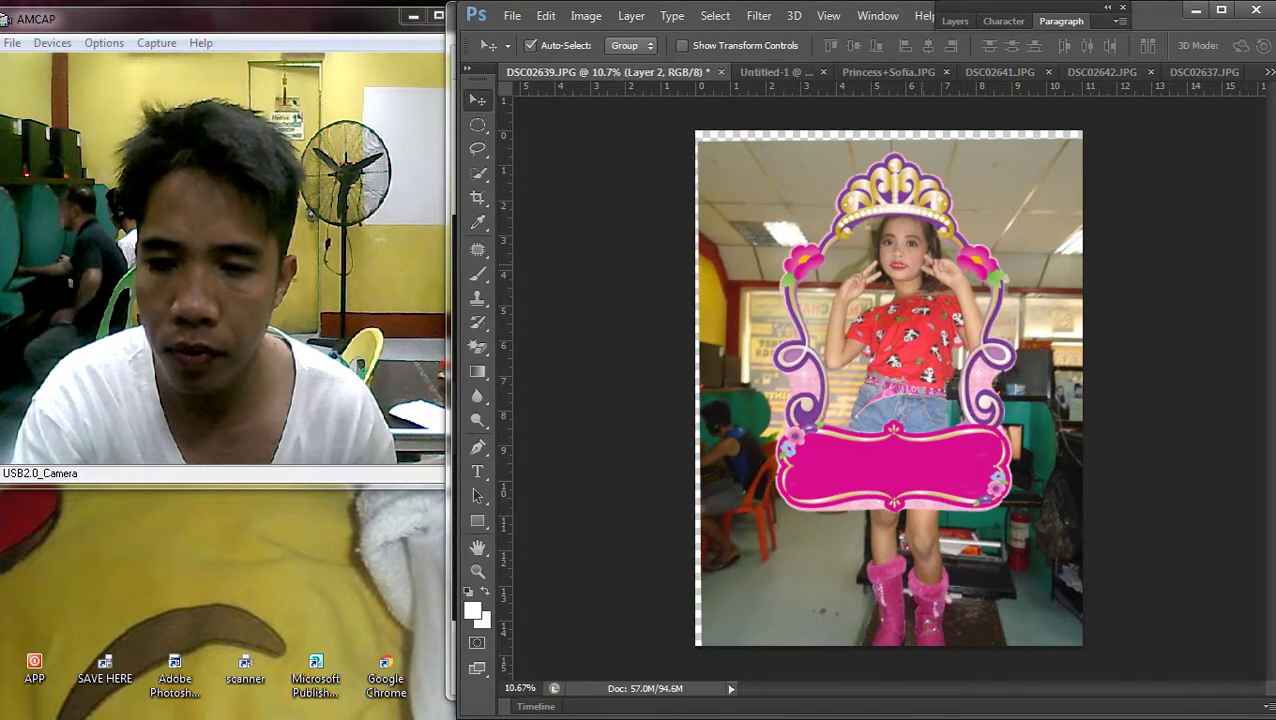
{"action": "left_click_drag", "start_coordinate": [934, 270], "coordinate": [920, 285]}
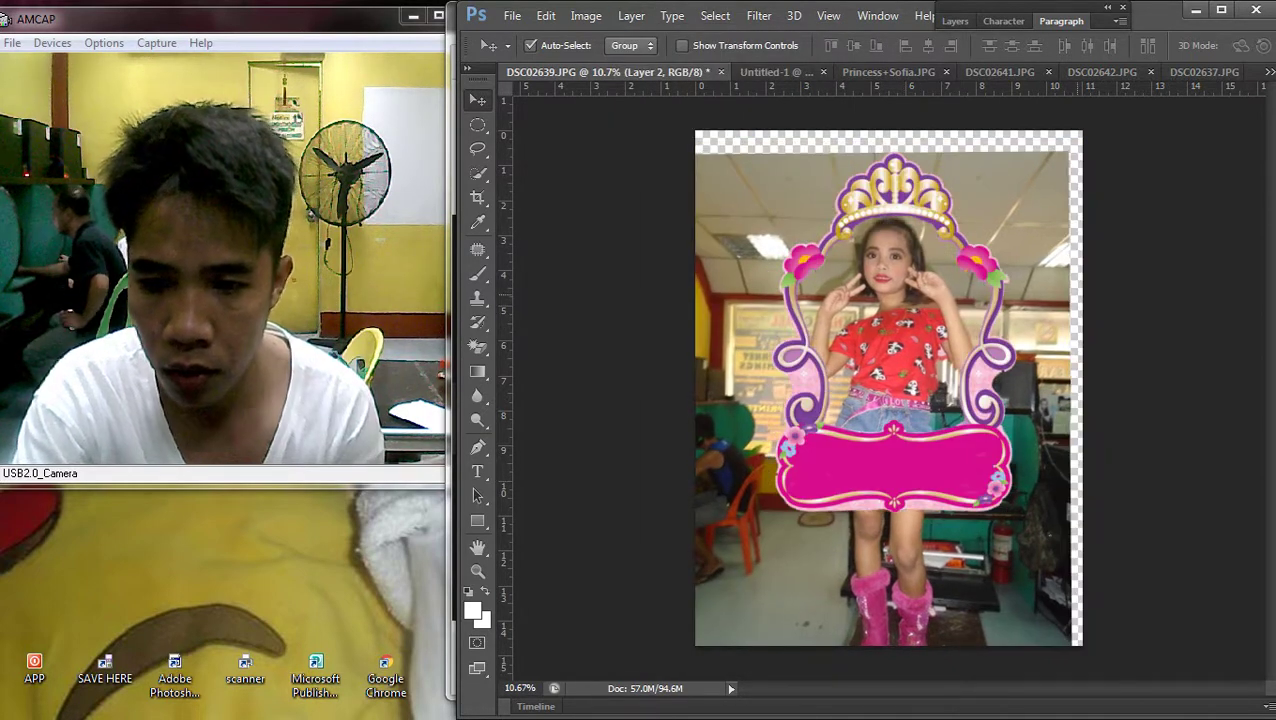
{"action": "scroll", "coordinate": [888, 388], "scroll_direction": "down", "scroll_amount": 1}
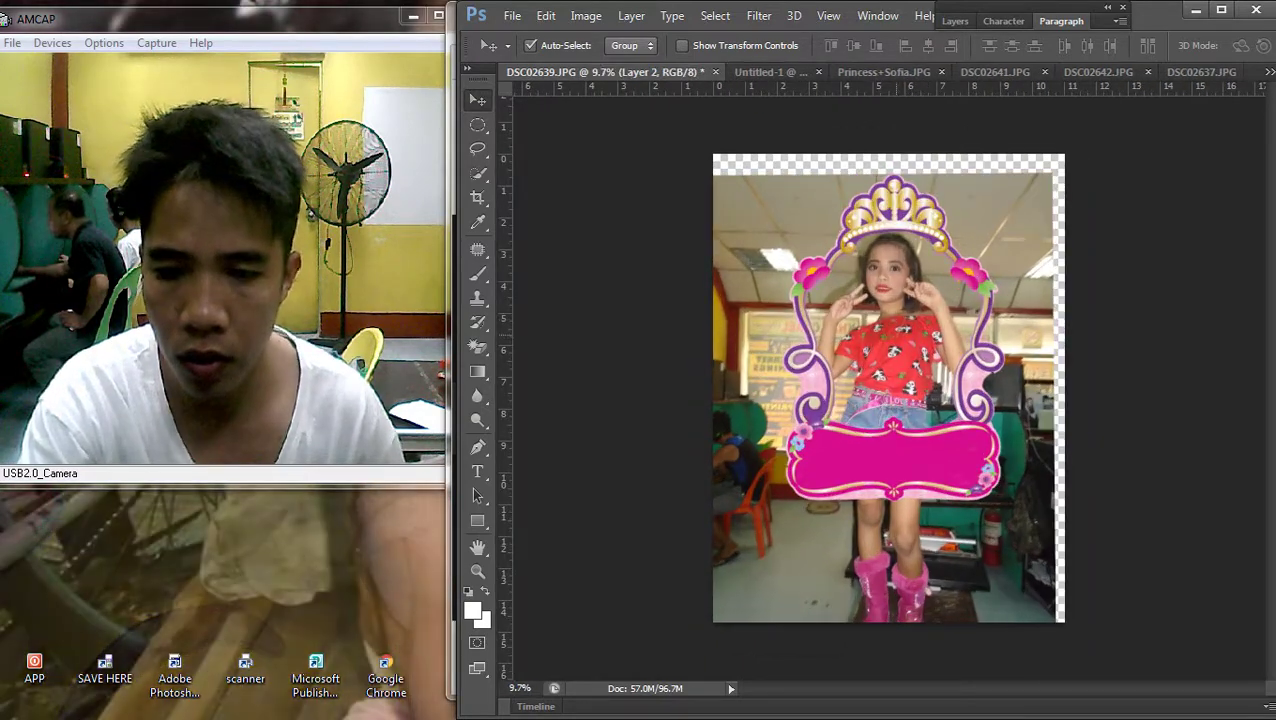
{"action": "scroll", "coordinate": [864, 332], "scroll_direction": "up", "scroll_amount": 3}
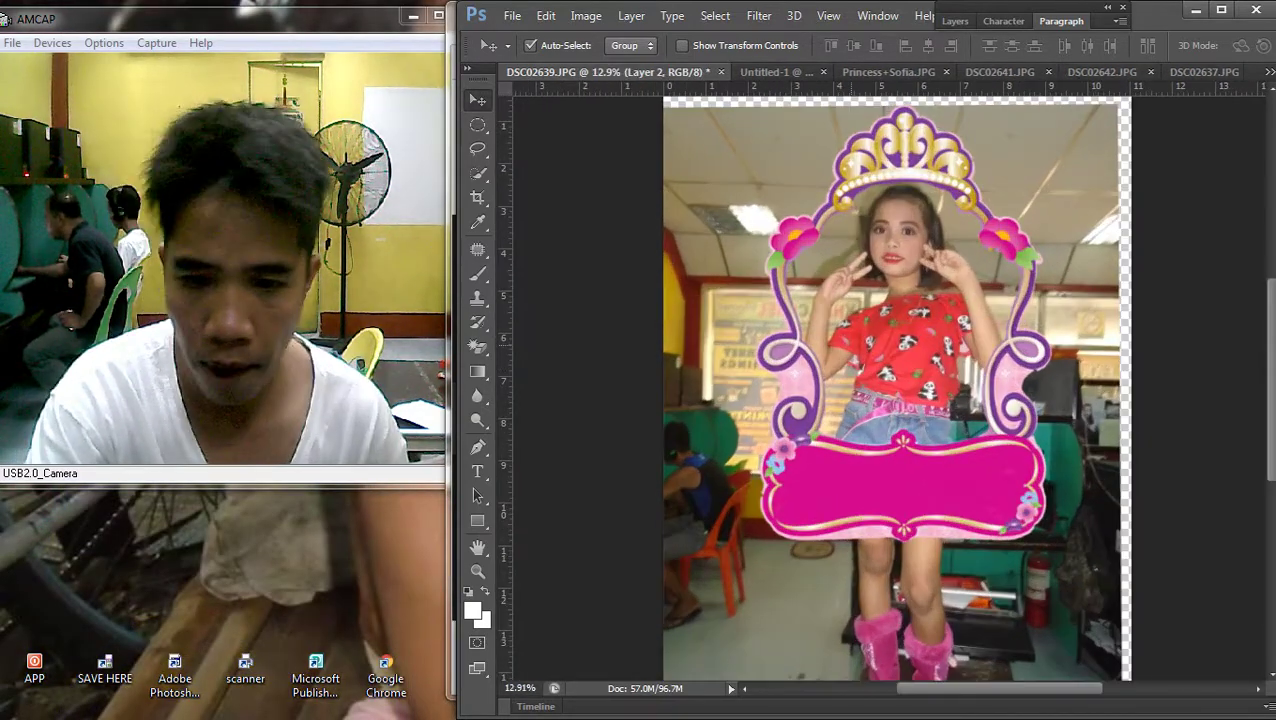
Erase oval areas of the photo sticking out left of and below the frame
{"action": "key", "text": "m"}
{"action": "left_click_drag", "start_coordinate": [590, 170], "coordinate": [800, 655]}
{"action": "key", "text": "Delete"}
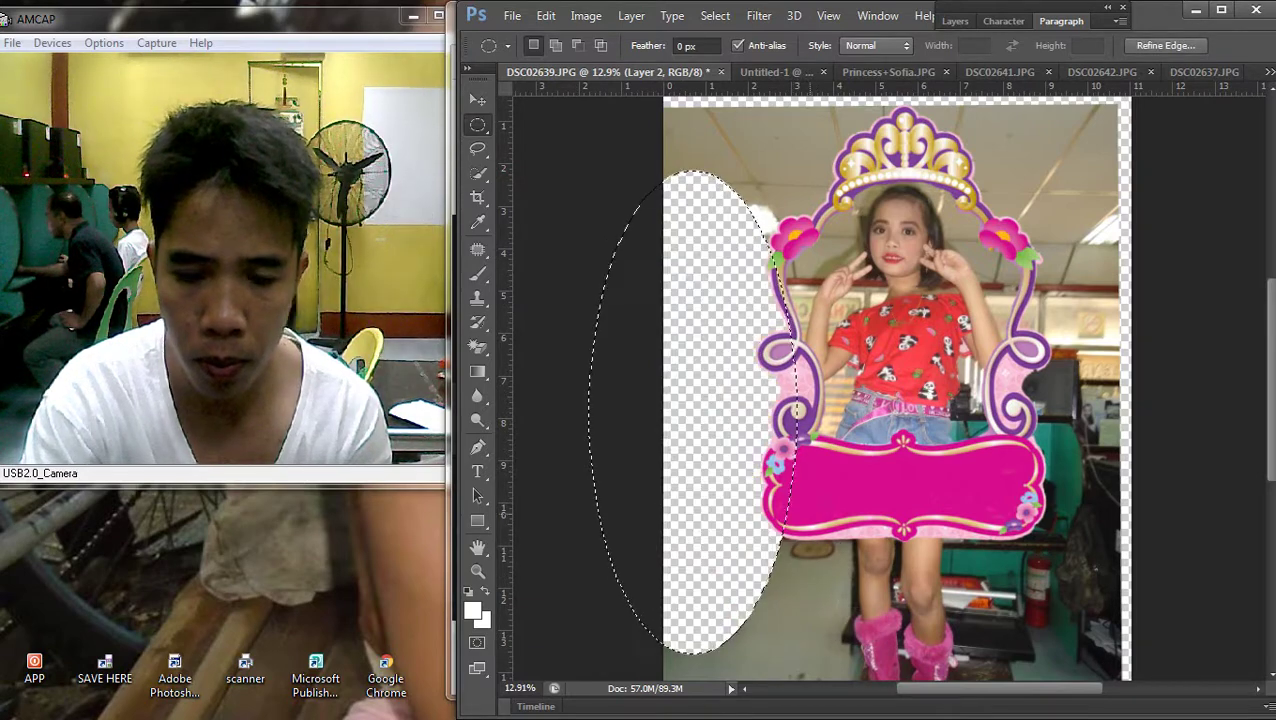
{"action": "left_click_drag", "start_coordinate": [684, 530], "coordinate": [1078, 660]}
{"action": "key", "text": "Delete"}
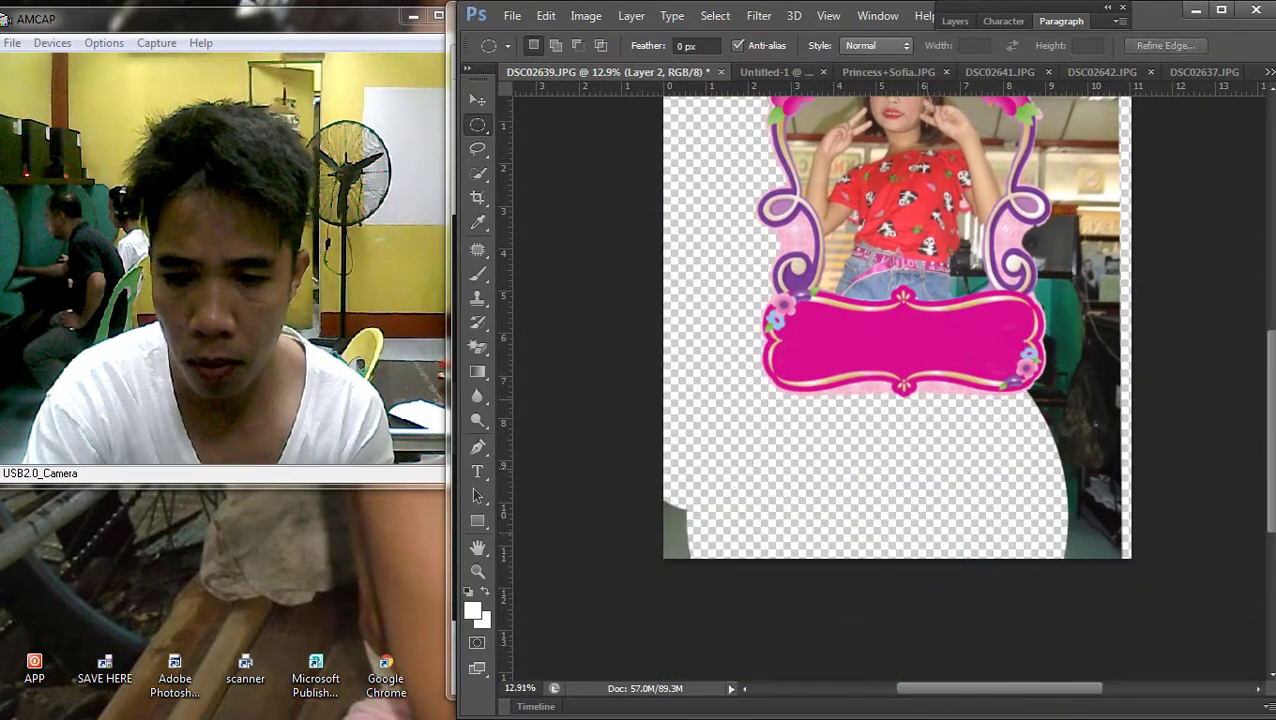
Erase the photo spilling past the frame at the lower right and top right, then select the last leftover on the left
{"action": "left_click_drag", "start_coordinate": [955, 480], "coordinate": [1268, 680]}
{"action": "left_click_drag", "start_coordinate": [1192, 628], "coordinate": [1192, 628]}
{"action": "key", "text": "Delete"}
{"action": "left_click_drag", "start_coordinate": [1085, 450], "coordinate": [1082, 318]}
{"action": "key", "text": "Delete"}
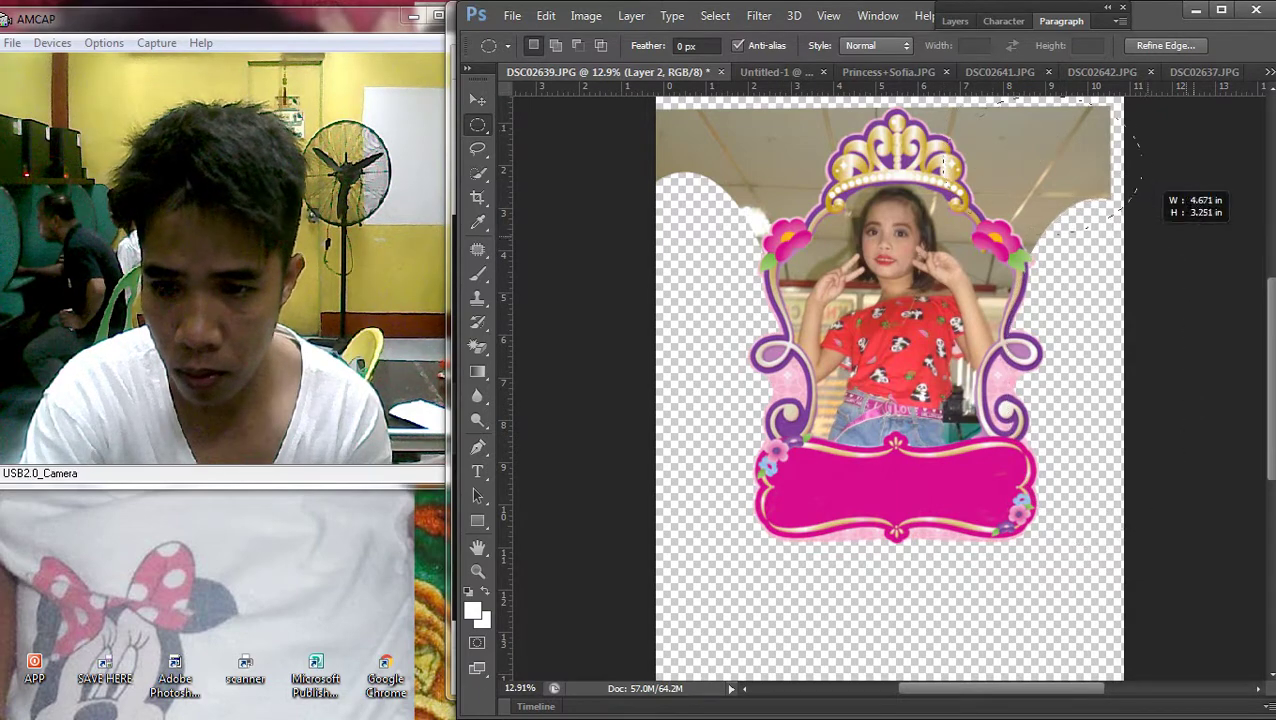
{"action": "left_click_drag", "start_coordinate": [1180, 228], "coordinate": [898, 80]}
{"action": "left_click_drag", "start_coordinate": [795, 165], "coordinate": [742, 190]}
{"action": "key", "text": "Delete"}
{"action": "left_click_drag", "start_coordinate": [685, 157], "coordinate": [782, 296]}
Deselect and brighten the child photo's midtones with a Curves adjustment
{"action": "key", "text": "ctrl+d"}
{"action": "key", "text": "ctrl+minus"}
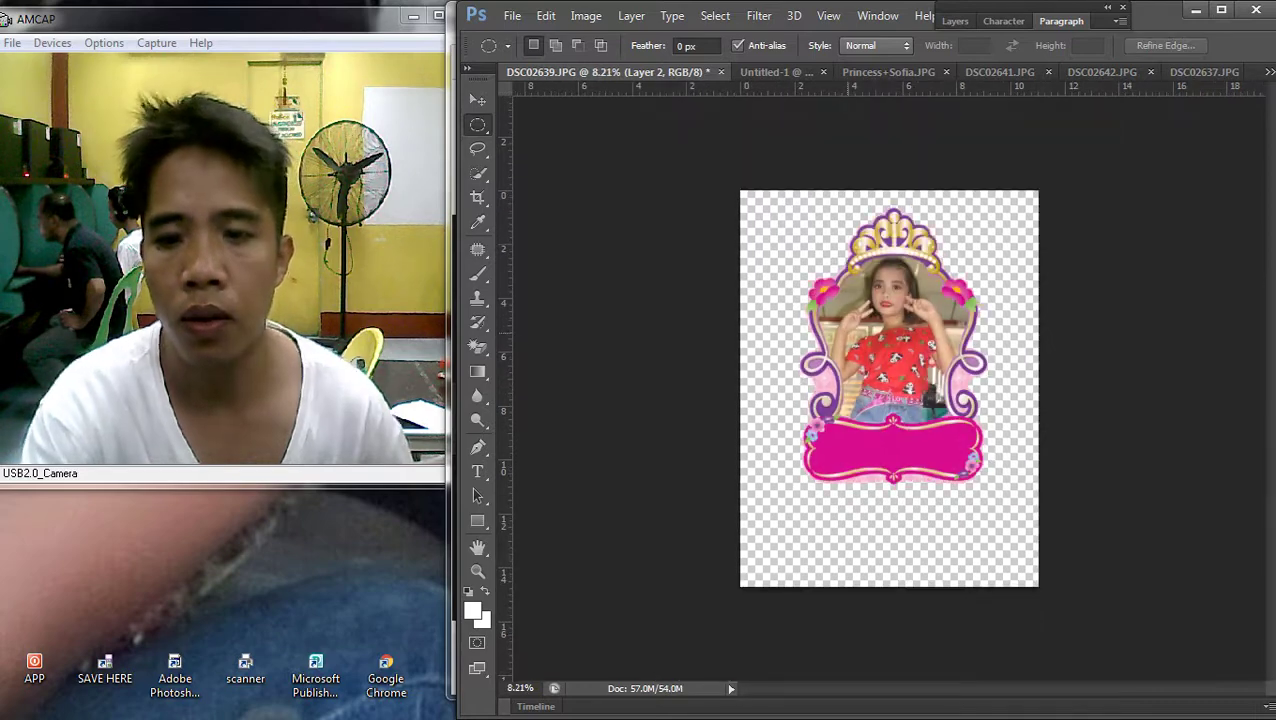
{"action": "key", "text": "ctrl+minus"}
{"action": "key", "text": "ctrl+plus"}
{"action": "key", "text": "v"}
{"action": "key", "text": "ctrl+0"}
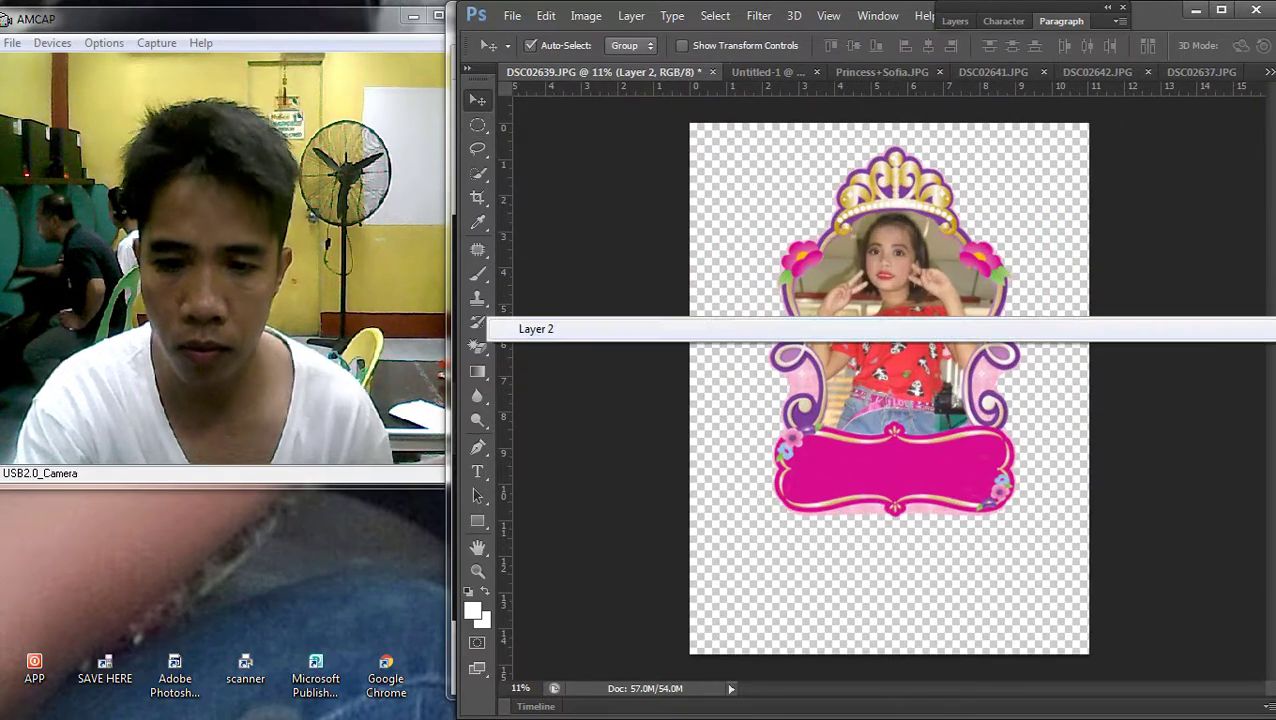
{"action": "key", "text": "ctrl+m"}
{"action": "left_click_drag", "start_coordinate": [393, 340], "coordinate": [407, 311]}
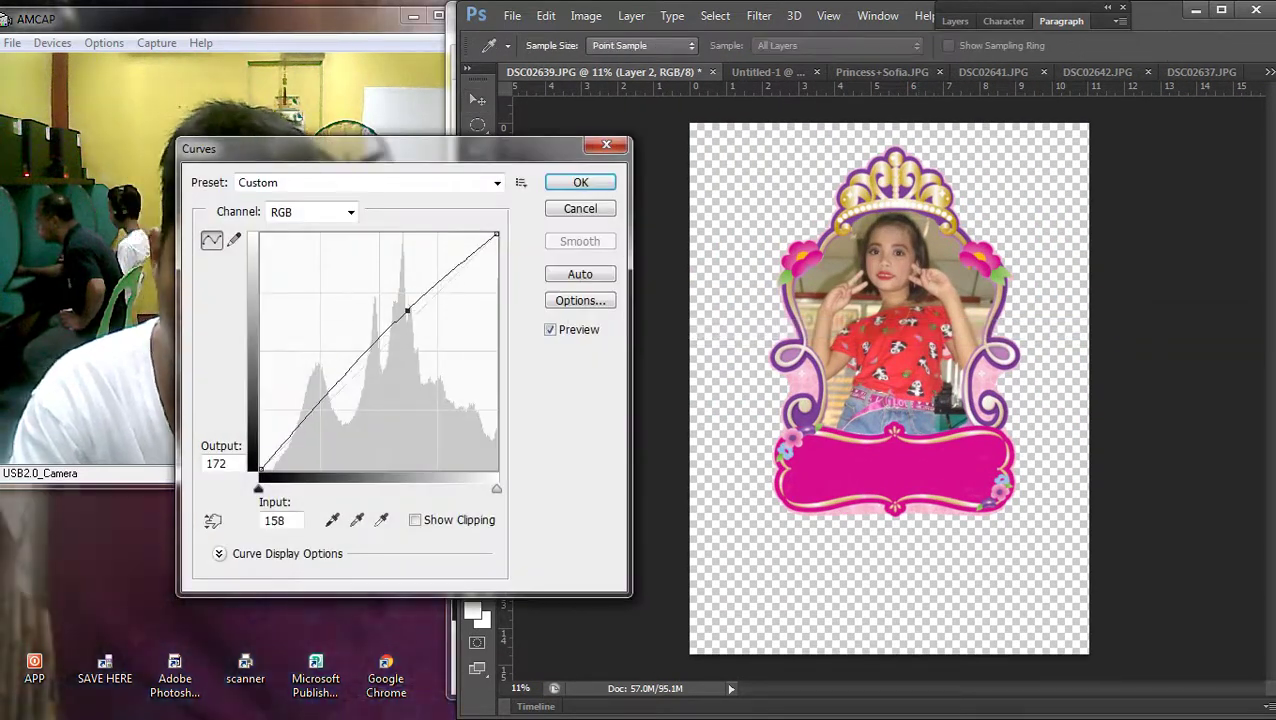
{"action": "key", "text": "Return"}
Select Layer 1 and Layer 2 together and link them
{"action": "key", "text": "ctrl+minus"}
{"action": "key", "text": "ctrl+plus"}
{"action": "left_click", "coordinate": [955, 20]}
{"action": "right_click", "coordinate": [1090, 165]}
{"action": "key", "text": "Escape"}
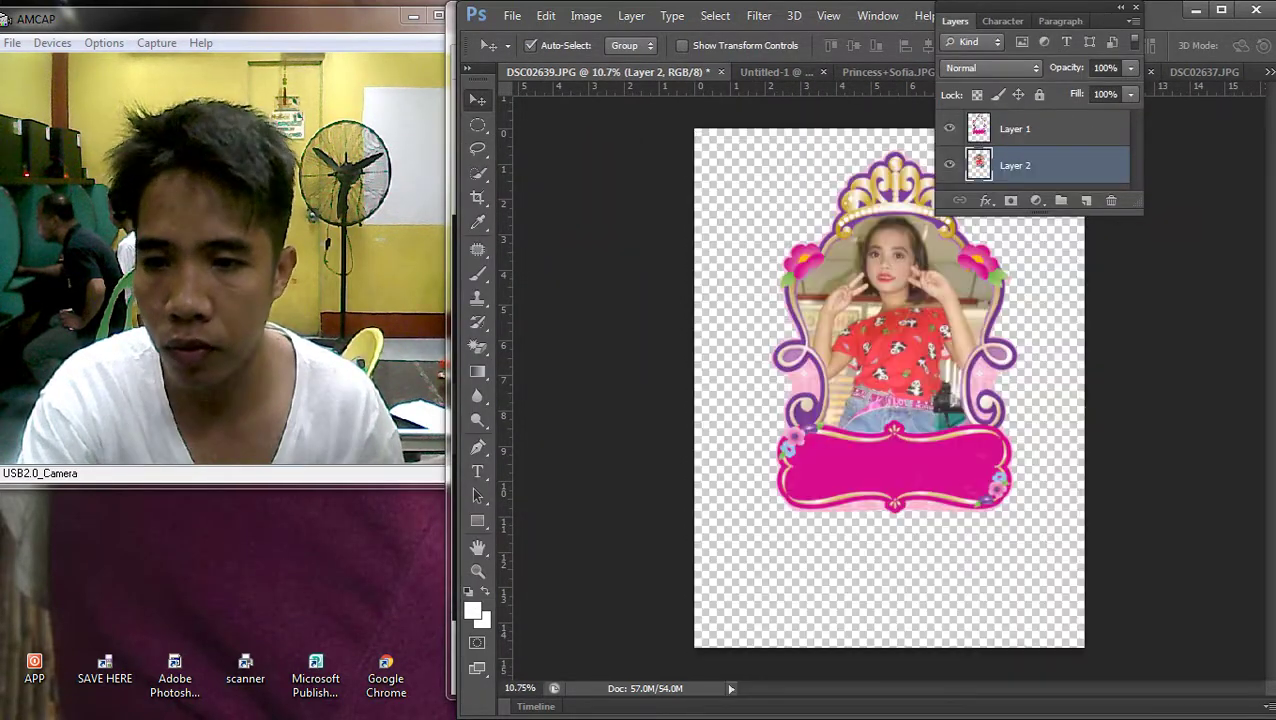
{"action": "left_click", "coordinate": [1015, 128], "text": "ctrl"}
{"action": "right_click", "coordinate": [1015, 130]}
{"action": "key", "text": "Escape"}
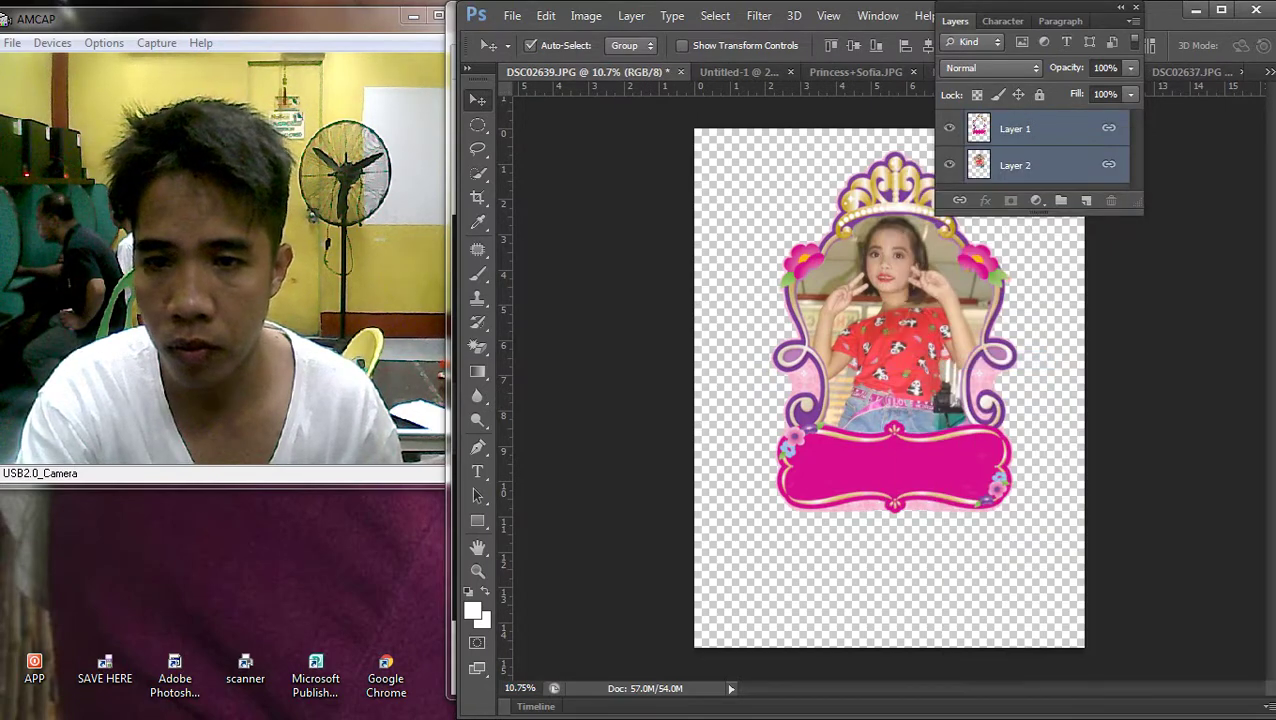
{"action": "key", "text": "F7"}
Float DSC02639.JPG and drag the framed photo into the Untitled-1 banner
{"action": "left_click_drag", "start_coordinate": [588, 72], "coordinate": [845, 153]}
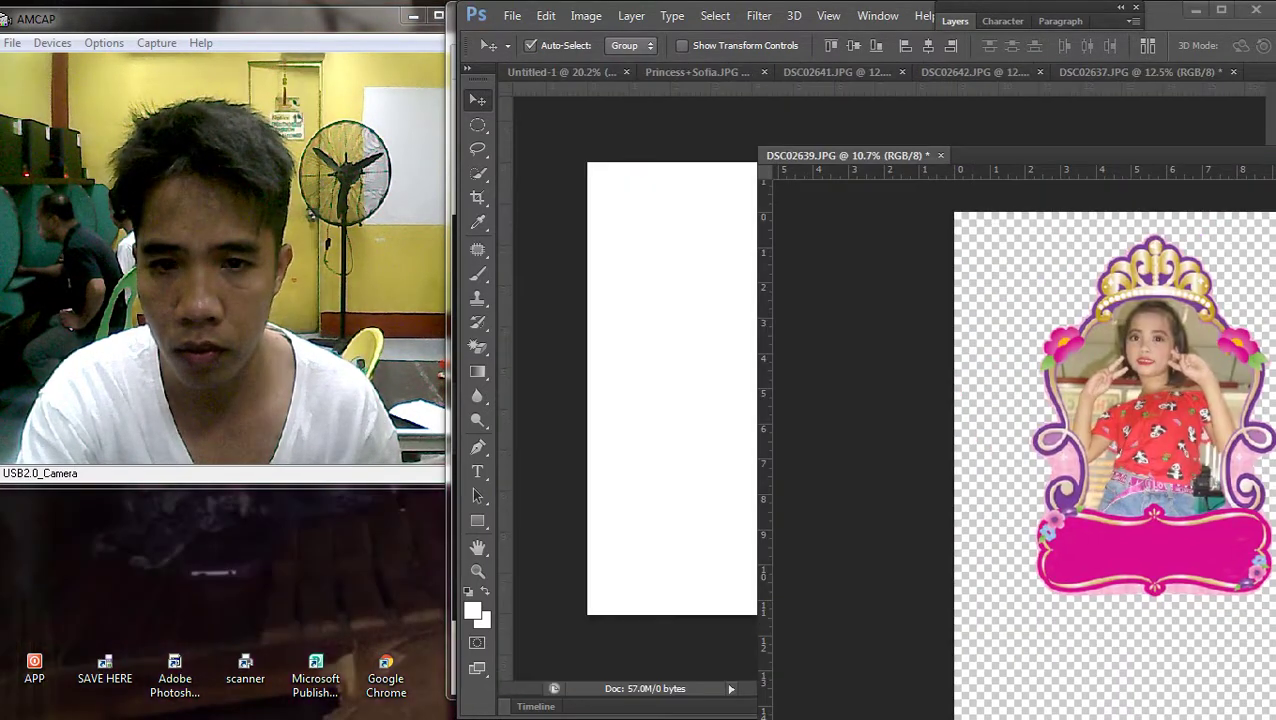
{"action": "key", "text": "super+Up"}
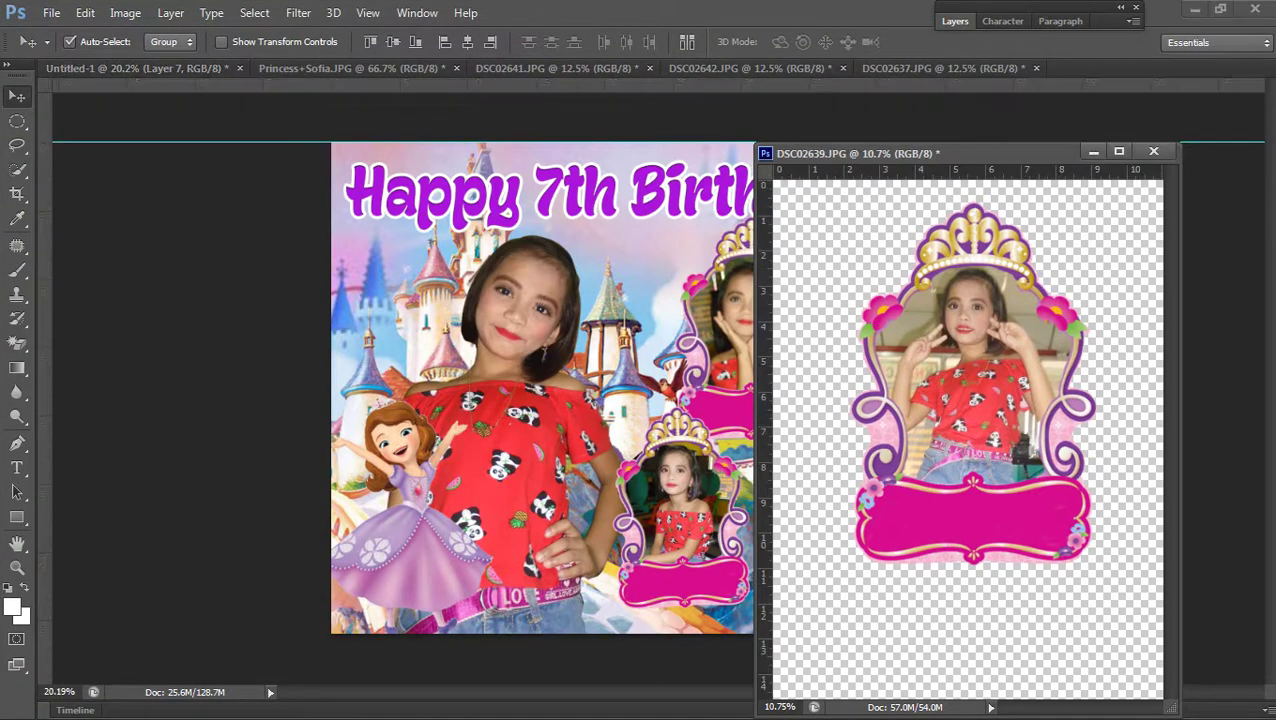
{"action": "left_click_drag", "start_coordinate": [965, 390], "coordinate": [580, 390]}
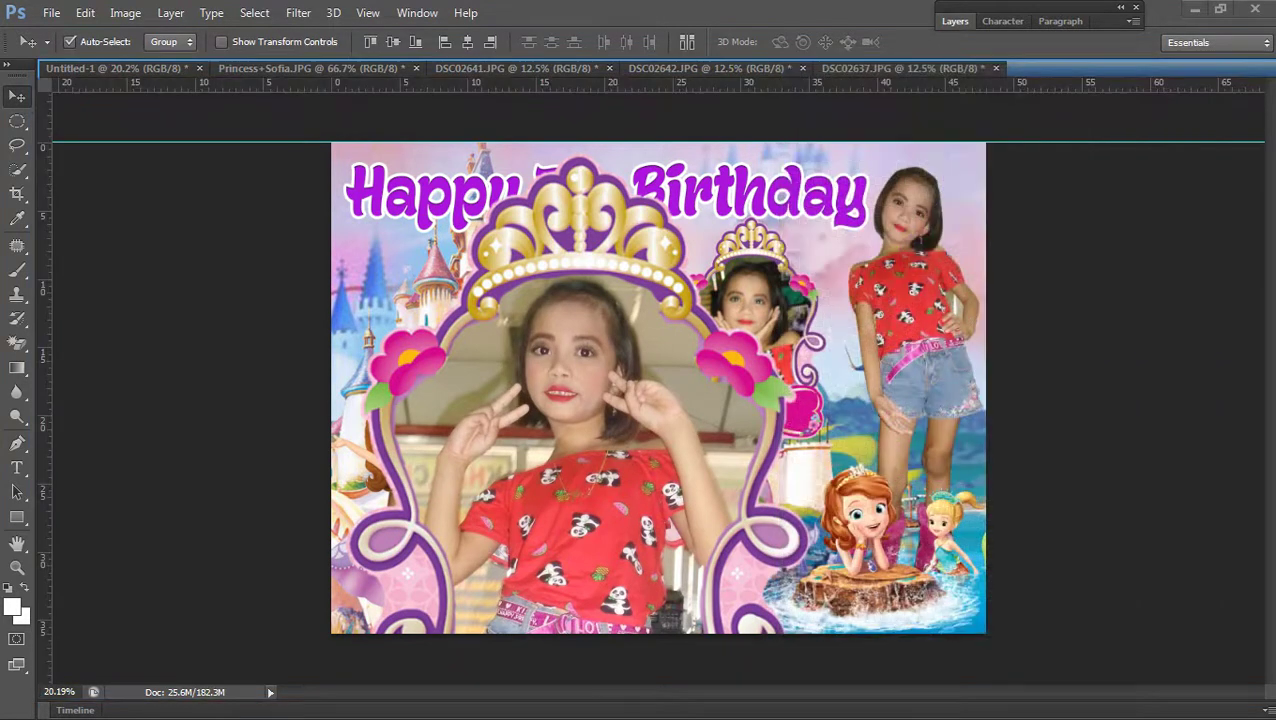
{"action": "key", "text": "ctrl+Tab"}
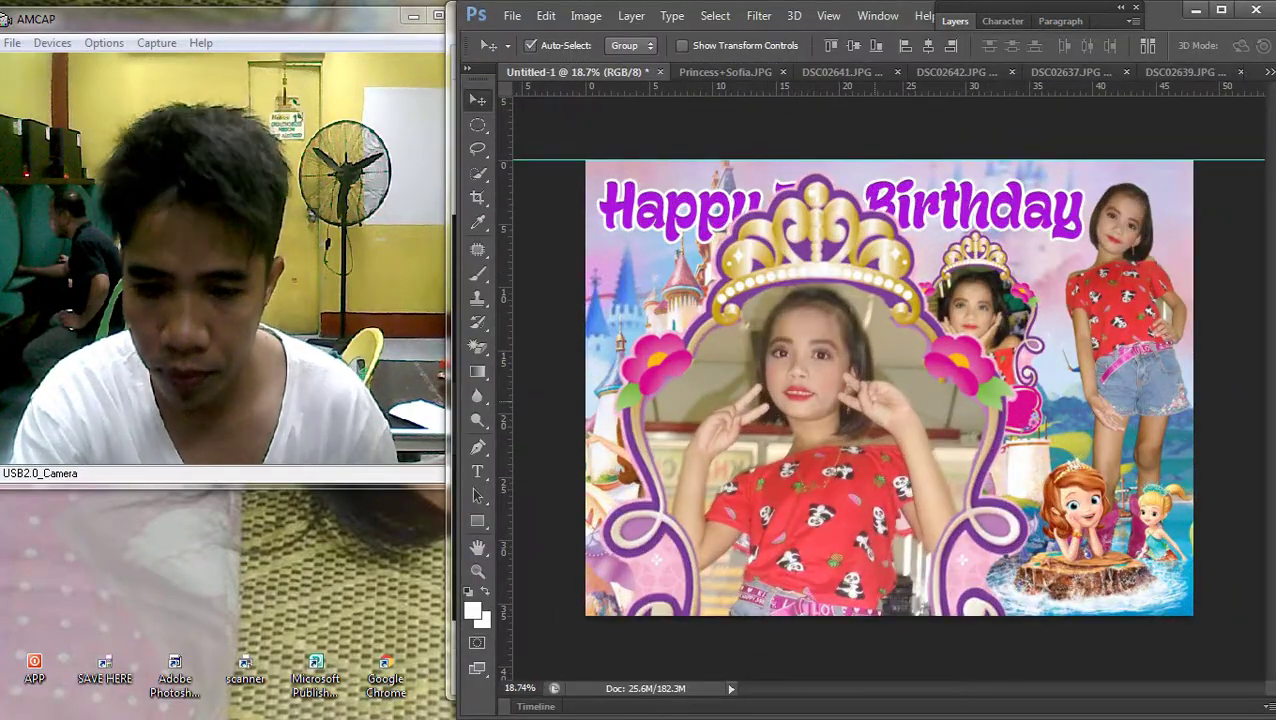
In Untitled-1, select the new Layer 8 frame and start Free Transform on it
{"action": "right_click", "coordinate": [513, 405]}
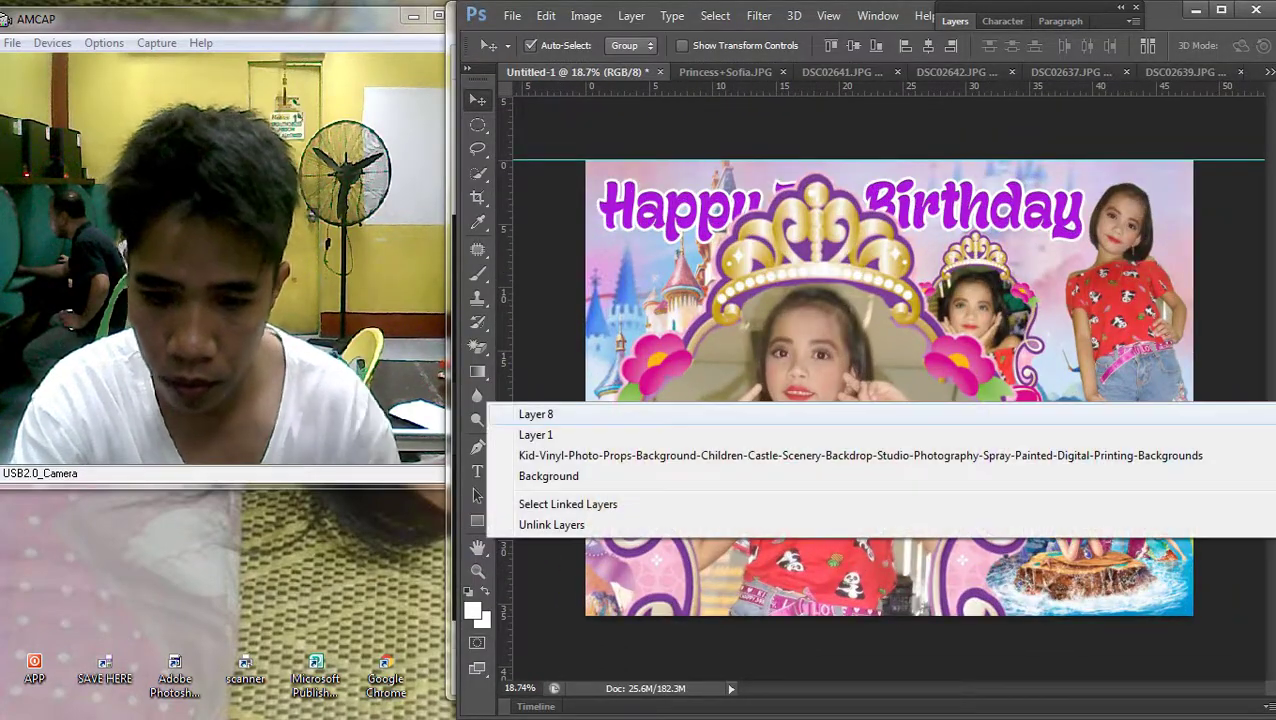
{"action": "left_click", "coordinate": [535, 413]}
{"action": "key", "text": "ctrl+t"}
{"action": "key", "text": "ctrl+0"}
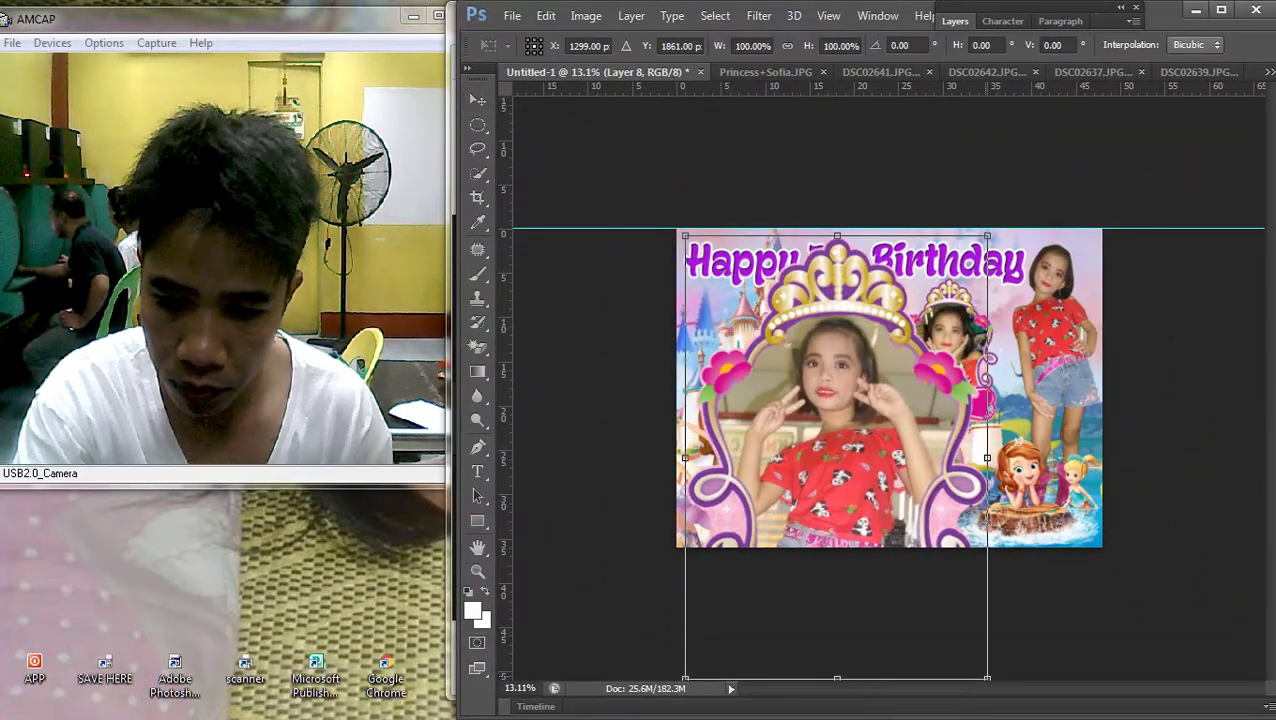
Shrink the framed photo to about 24 percent and move it toward the lower right
{"action": "left_click_drag", "start_coordinate": [987, 678], "coordinate": [805, 410]}
{"action": "left_click_drag", "start_coordinate": [750, 317], "coordinate": [1001, 452]}
{"action": "scroll", "coordinate": [901, 403], "scroll_direction": "up", "scroll_amount": 3}
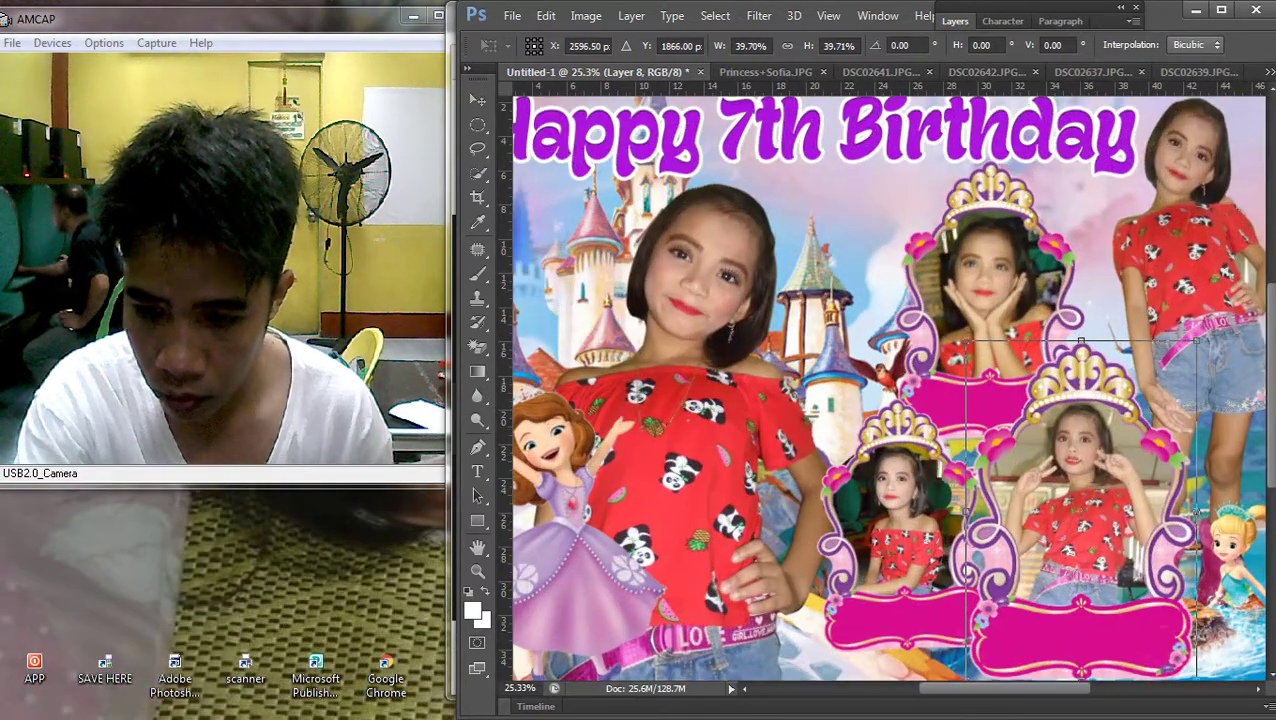
{"action": "left_click_drag", "start_coordinate": [1196, 680], "coordinate": [1112, 552]}
{"action": "left_click_drag", "start_coordinate": [1025, 412], "coordinate": [1075, 505]}
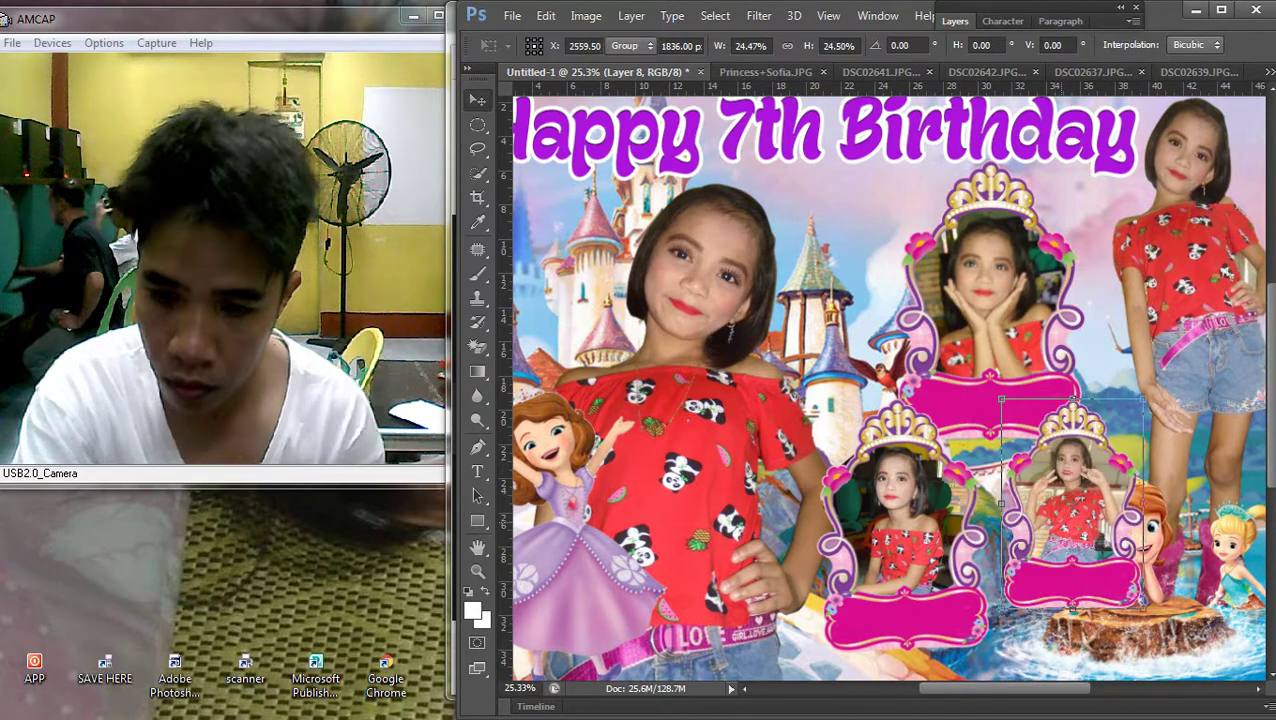
{"action": "key", "text": "Return"}
Paste the tiara-framed photo into the banner and scale it down
{"action": "key", "text": "ctrl+v"}
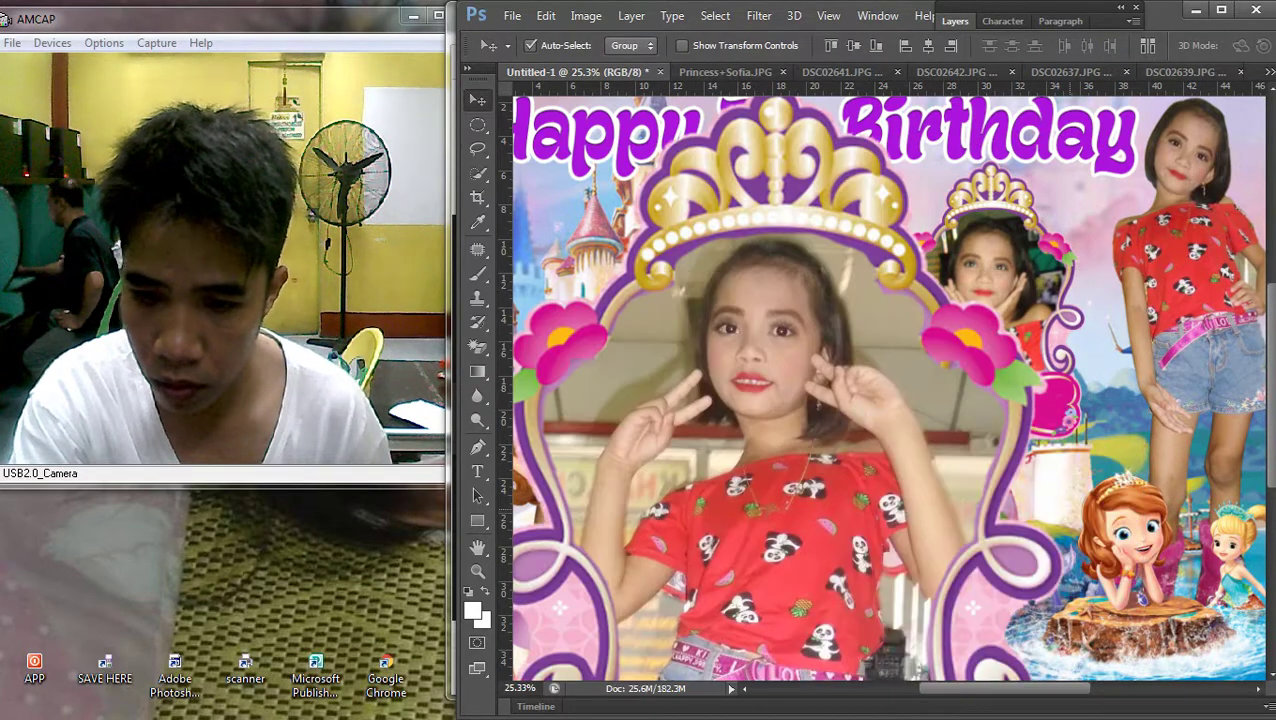
{"action": "key", "text": "ctrl+t"}
{"action": "key", "text": "ctrl+0"}
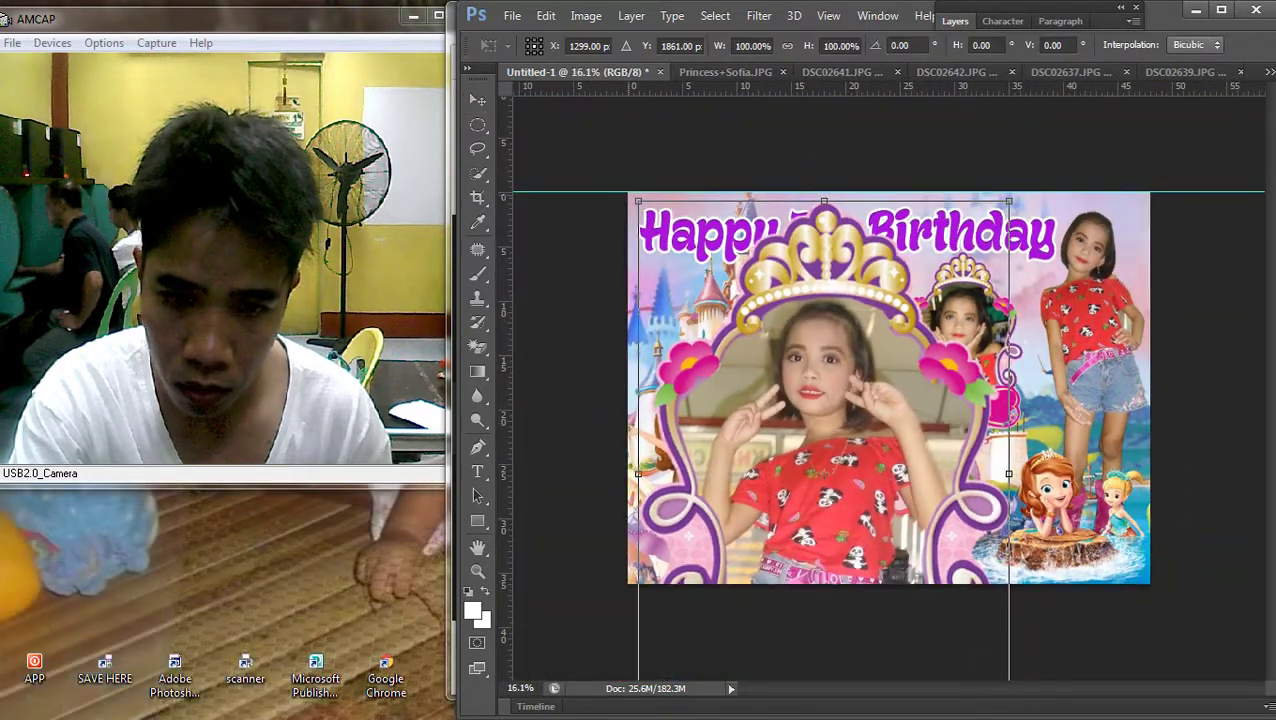
{"action": "left_click_drag", "start_coordinate": [638, 201], "coordinate": [935, 377]}
{"action": "left_click_drag", "start_coordinate": [1094, 614], "coordinate": [1080, 486]}
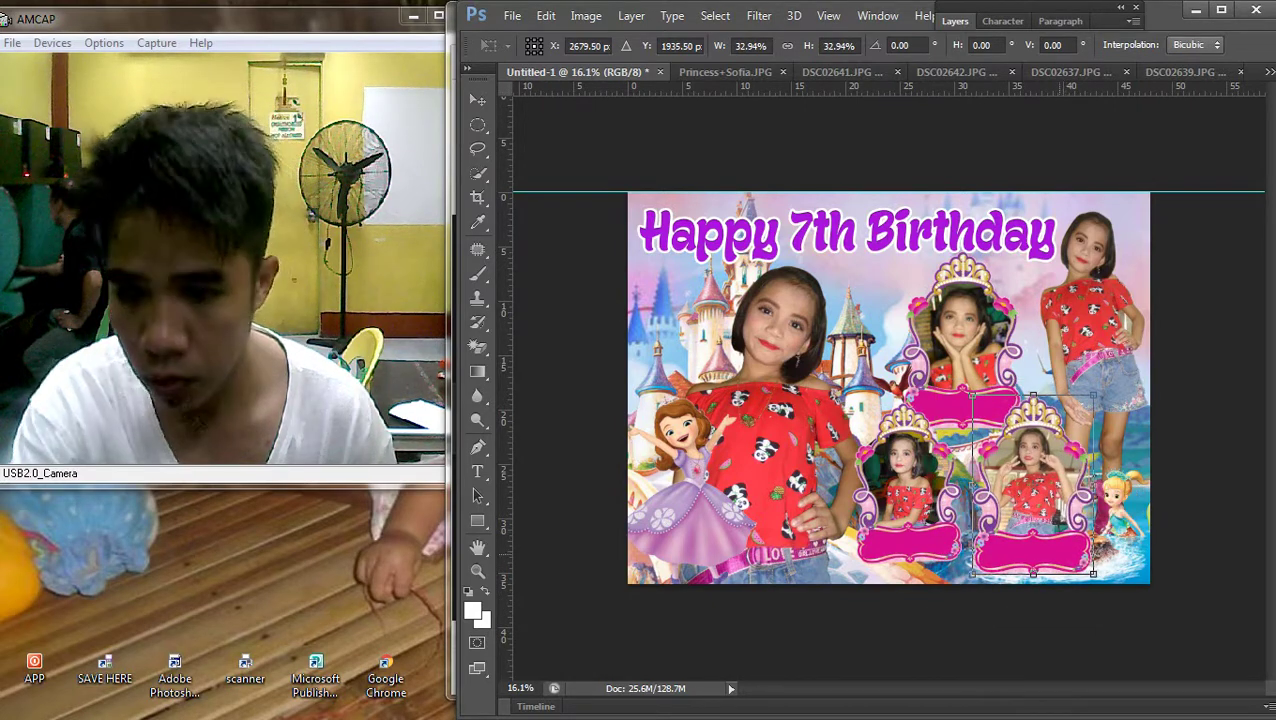
{"action": "scroll", "coordinate": [975, 470], "scroll_direction": "up", "scroll_amount": 2}
{"action": "left_click_drag", "start_coordinate": [1162, 633], "coordinate": [1148, 613]}
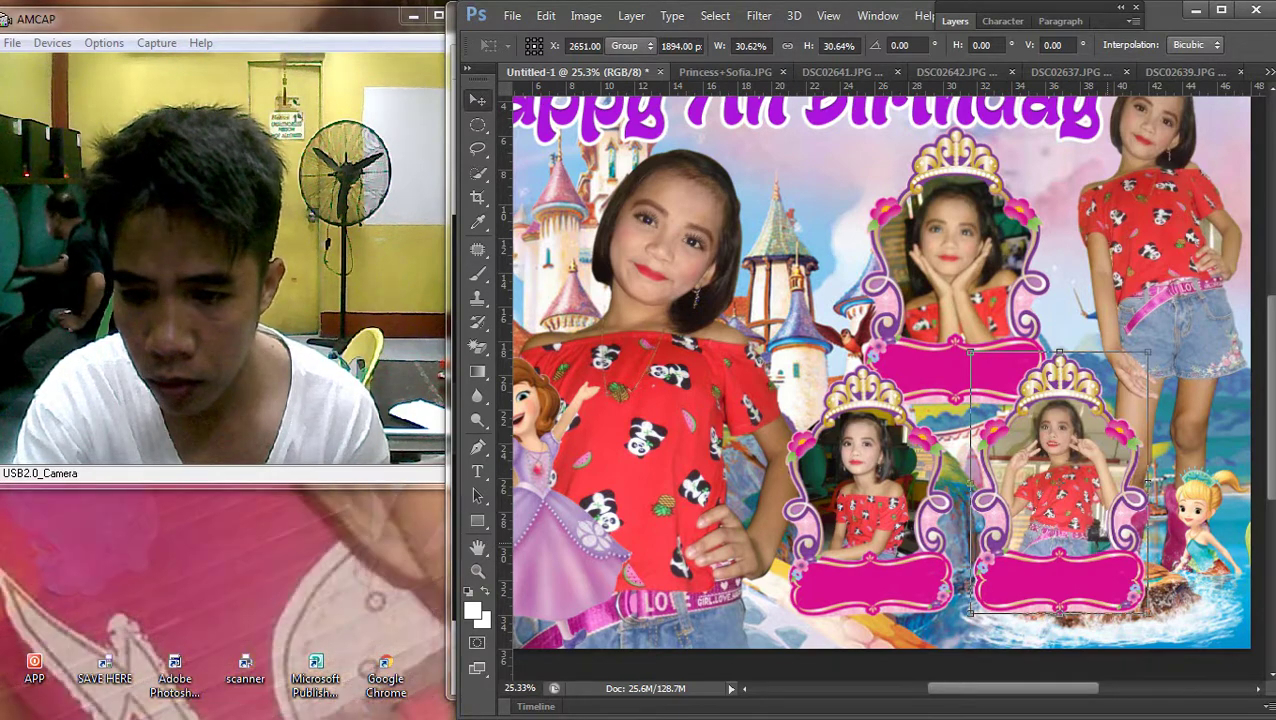
{"action": "key", "text": "Return"}
Position the small tiara frame at the lower right beside the lower-left frame
{"action": "left_click_drag", "start_coordinate": [1083, 448], "coordinate": [1096, 452]}
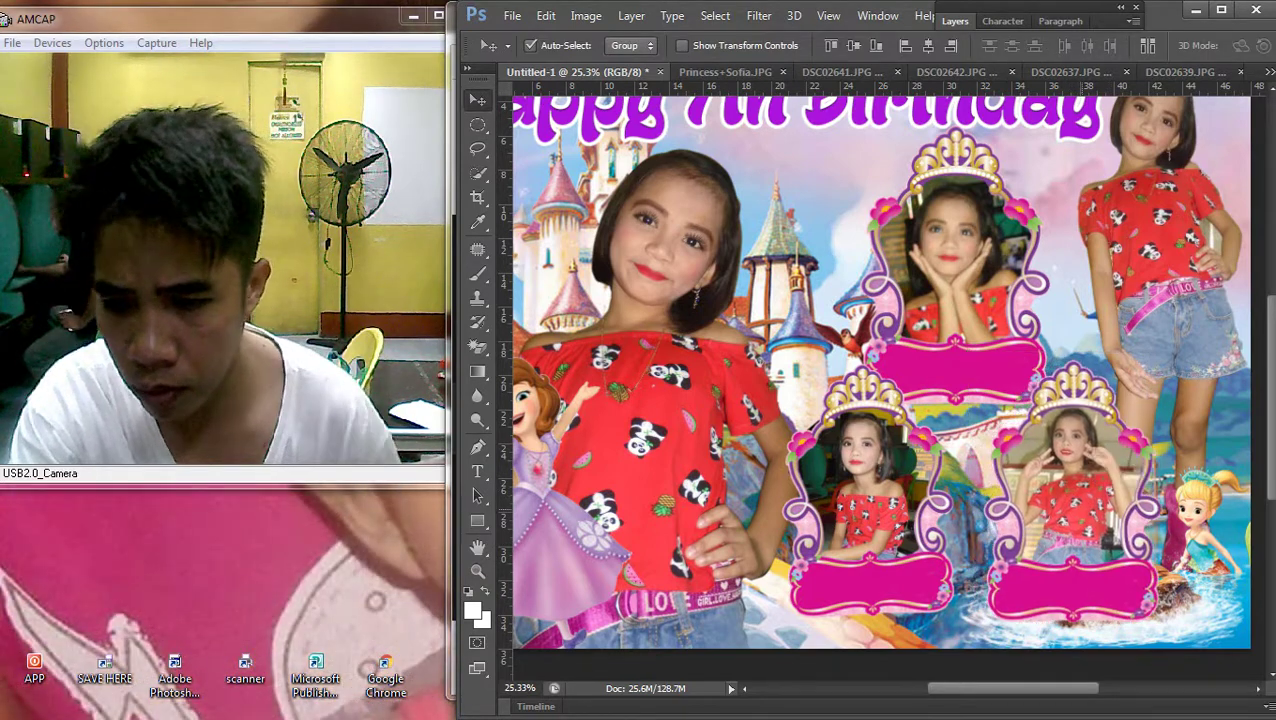
{"action": "key", "text": "ctrl+t"}
{"action": "key", "text": "Return"}
{"action": "left_click_drag", "start_coordinate": [1080, 497], "coordinate": [1062, 485]}
Bring the sitting Sofia clipart layer to the front over the lower-right frame
{"action": "right_click", "coordinate": [485, 580]}
{"action": "left_click", "coordinate": [540, 590]}
{"action": "left_click", "coordinate": [631, 16]}
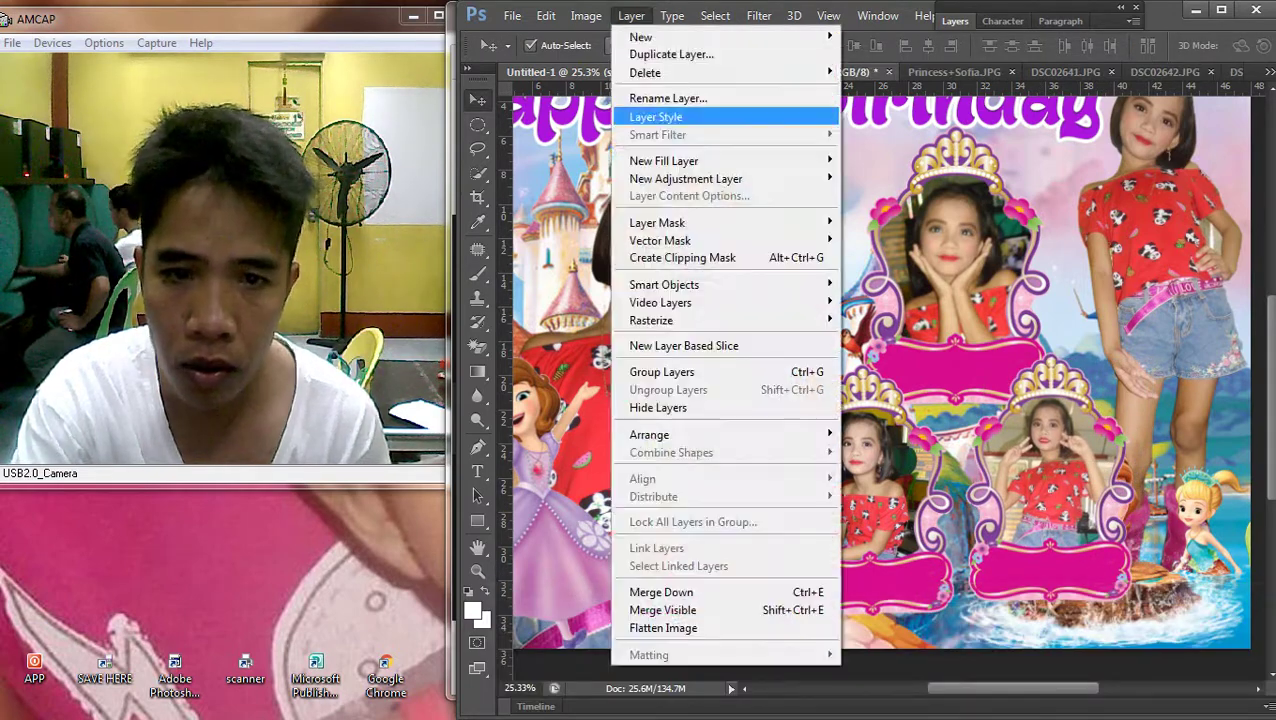
{"action": "mouse_move", "coordinate": [698, 433]}
{"action": "left_click", "coordinate": [889, 436]}
{"action": "left_click_drag", "start_coordinate": [1148, 525], "coordinate": [1160, 525]}
{"action": "key", "text": "ctrl+0"}
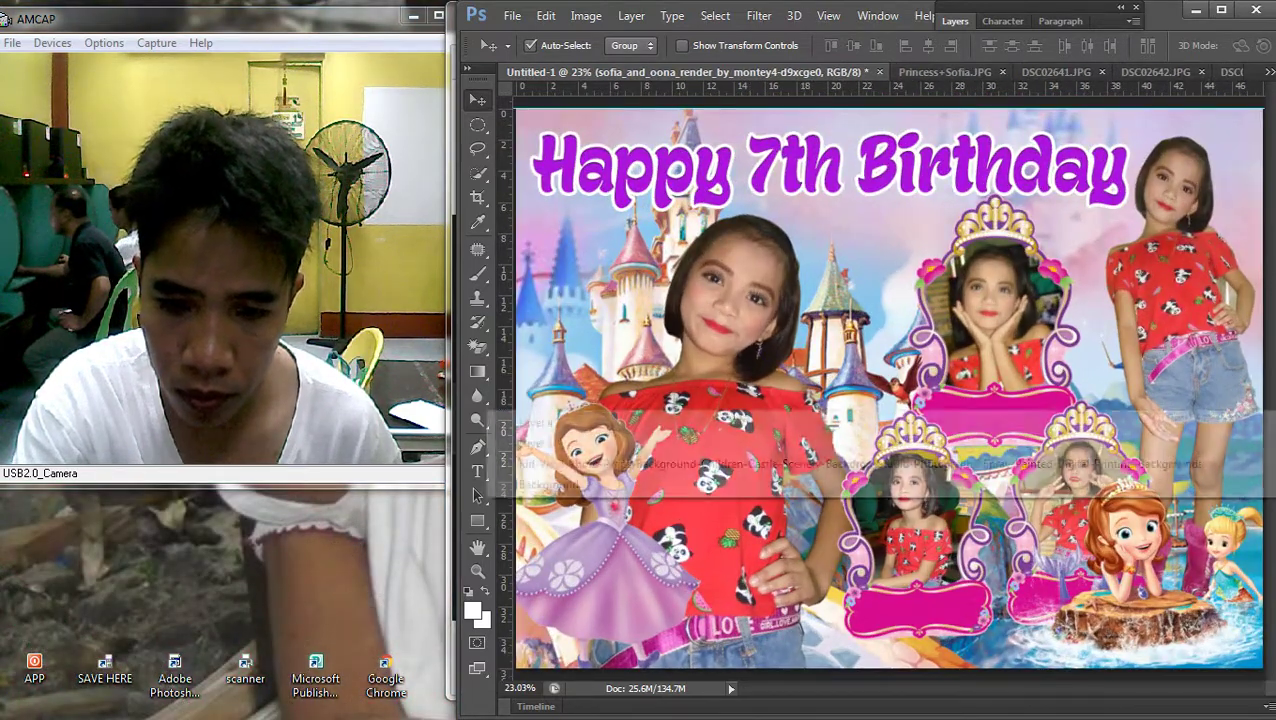
Bring the large girl photo to the front, then the purple-dress Redesign_Of_Sofia clipart above it
{"action": "left_click", "coordinate": [631, 16]}
{"action": "mouse_move", "coordinate": [649, 434]}
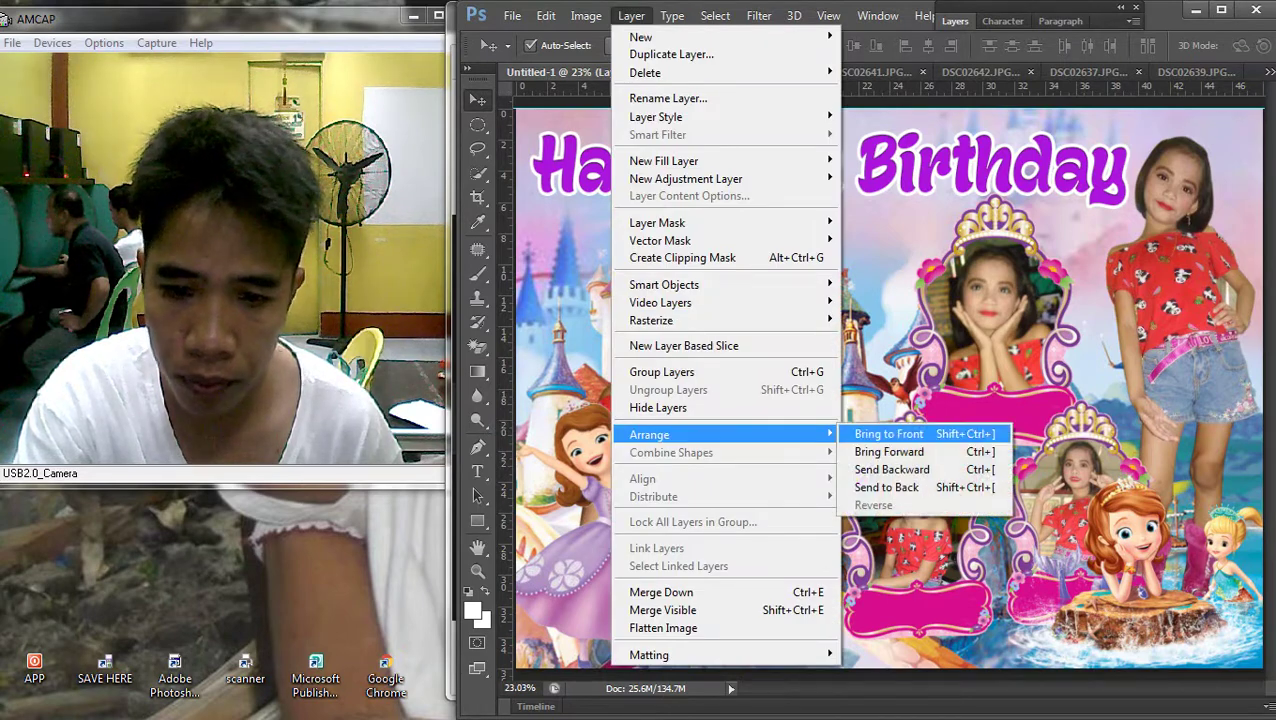
{"action": "left_click", "coordinate": [889, 434]}
{"action": "right_click", "coordinate": [889, 436]}
{"action": "left_click", "coordinate": [889, 443]}
{"action": "right_click", "coordinate": [889, 436]}
{"action": "left_click", "coordinate": [889, 443]}
{"action": "left_click", "coordinate": [631, 16]}
{"action": "mouse_move", "coordinate": [649, 434]}
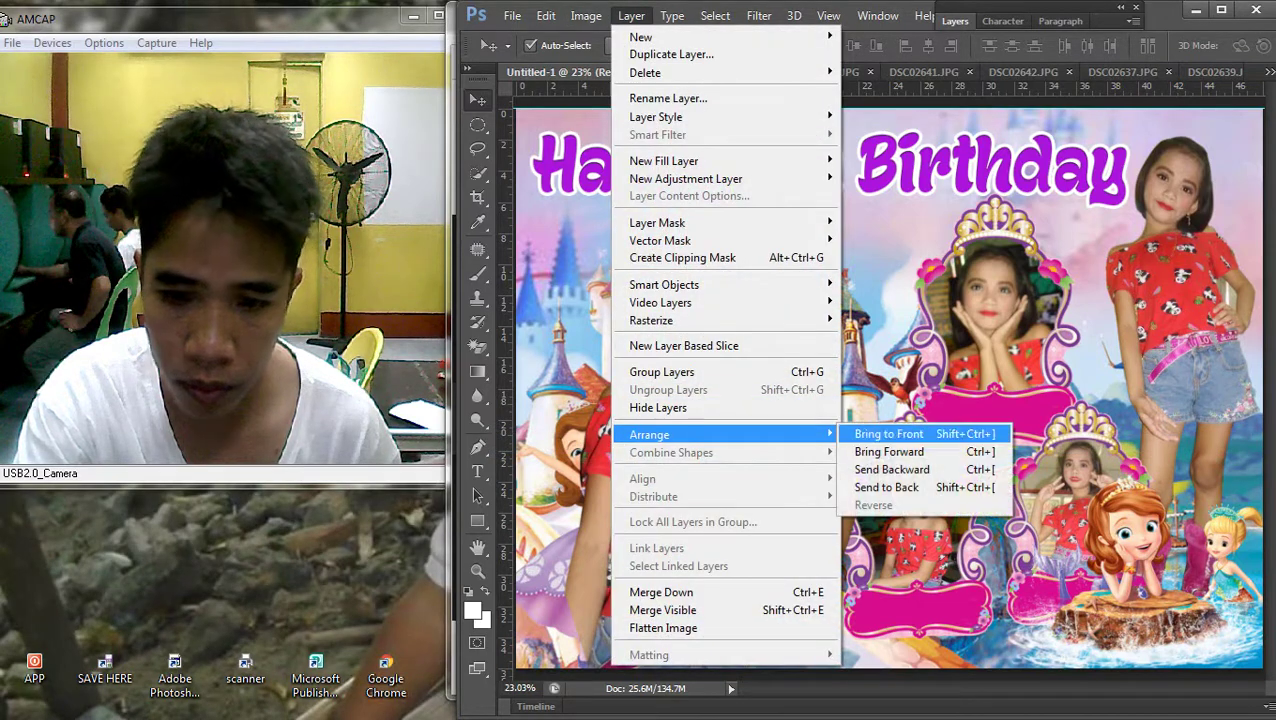
{"action": "left_click", "coordinate": [889, 434]}
{"action": "scroll", "coordinate": [889, 388], "scroll_direction": "down", "scroll_amount": 3}
{"action": "scroll", "coordinate": [889, 388], "scroll_direction": "up", "scroll_amount": 2}
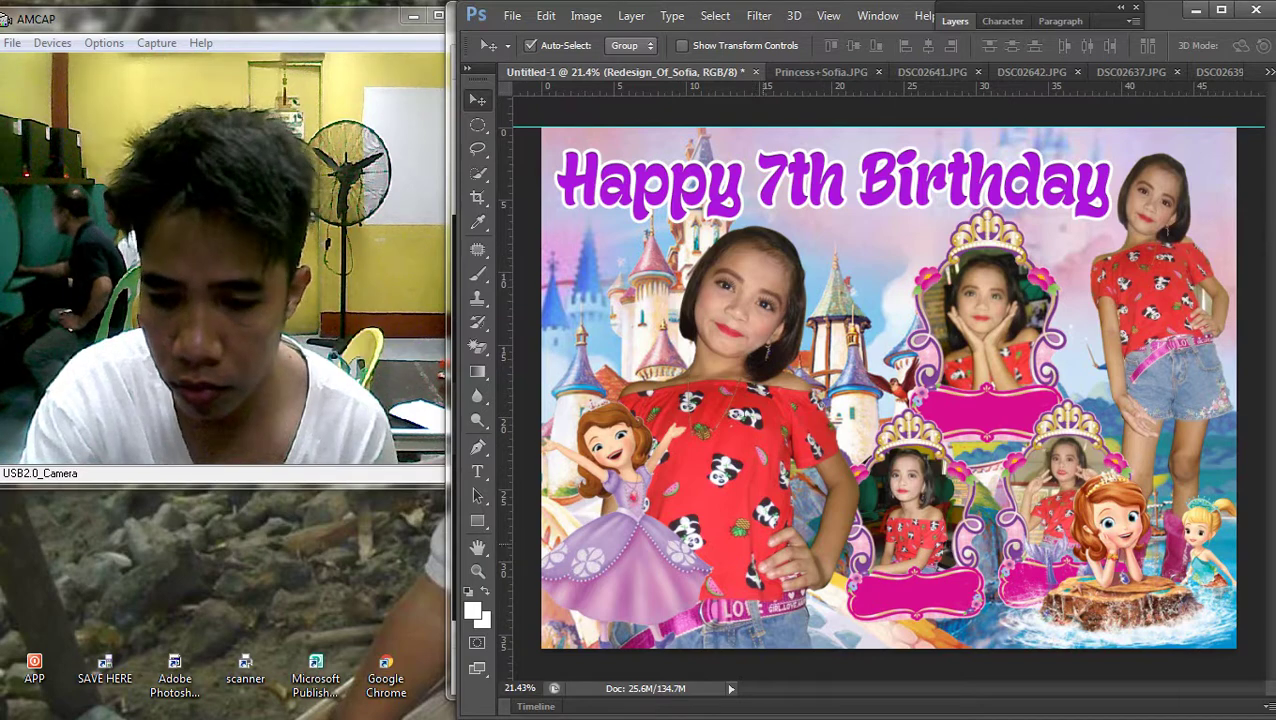
Nudge the large girl photo left and move the purple-dress Sofia down and right
{"action": "left_click_drag", "start_coordinate": [740, 450], "coordinate": [727, 450]}
{"action": "left_click_drag", "start_coordinate": [629, 468], "coordinate": [635, 477]}
{"action": "left_click", "coordinate": [700, 435]}
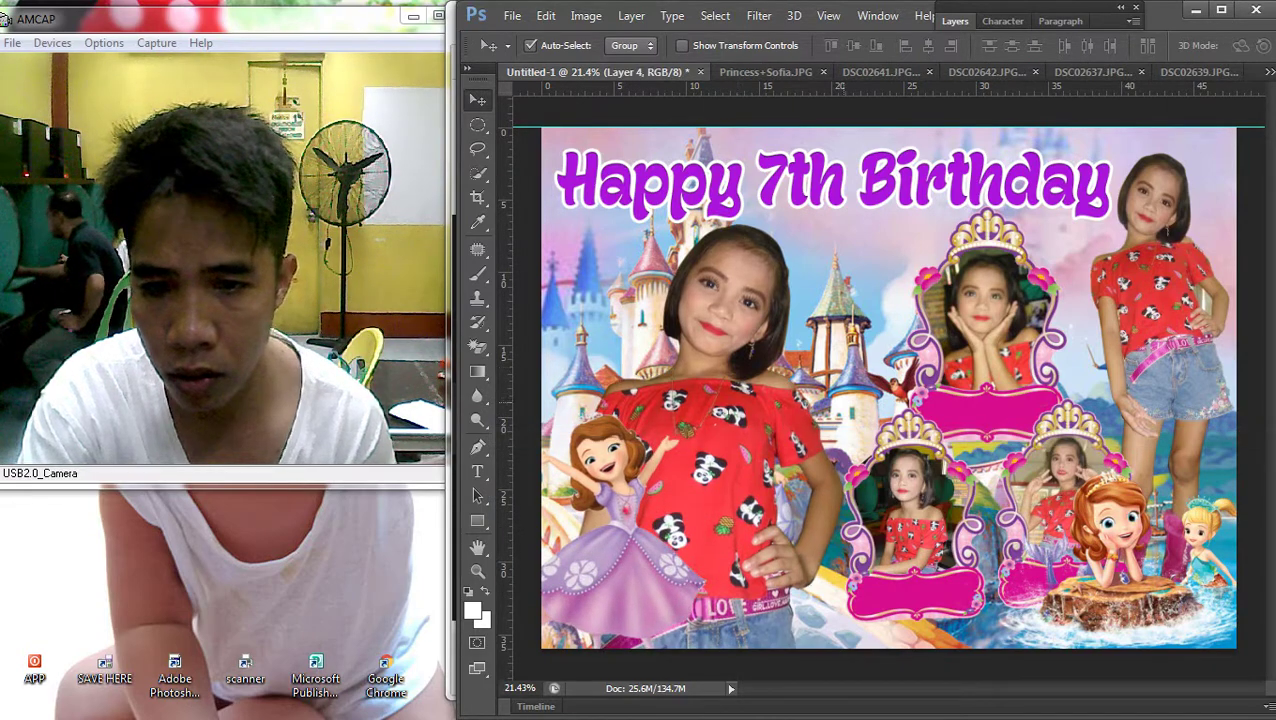
Shrink the top photo frame and the DSC02638 lower-left frame to about 94%
{"action": "right_click", "coordinate": [770, 299]}
{"action": "left_click", "coordinate": [770, 313]}
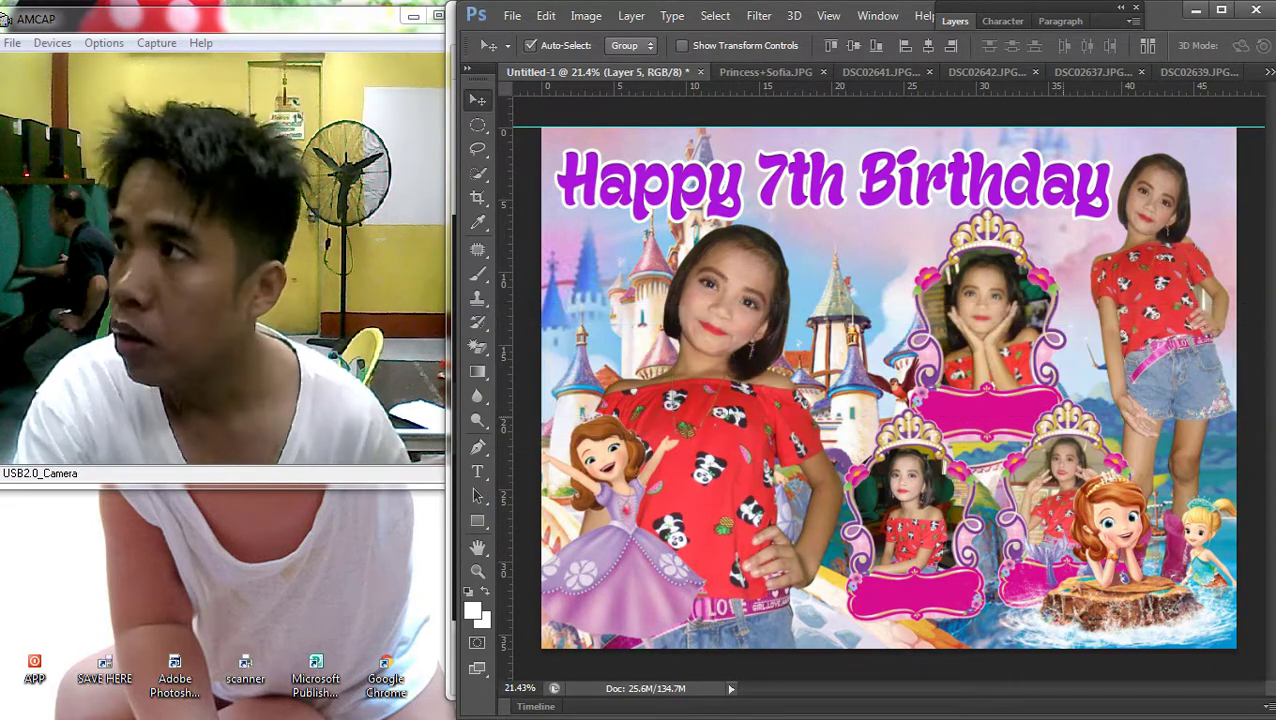
{"action": "key", "text": "ctrl+t"}
{"action": "left_click_drag", "start_coordinate": [1068, 446], "coordinate": [1056, 427]}
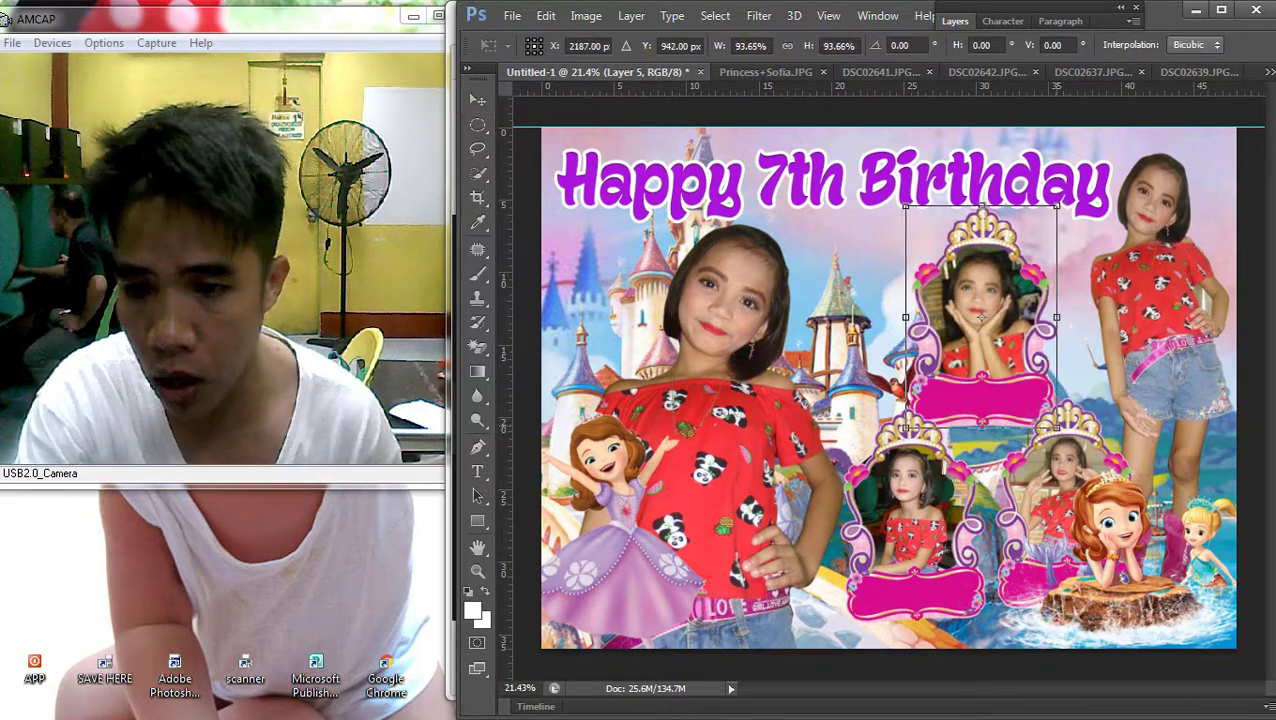
{"action": "key", "text": "Return"}
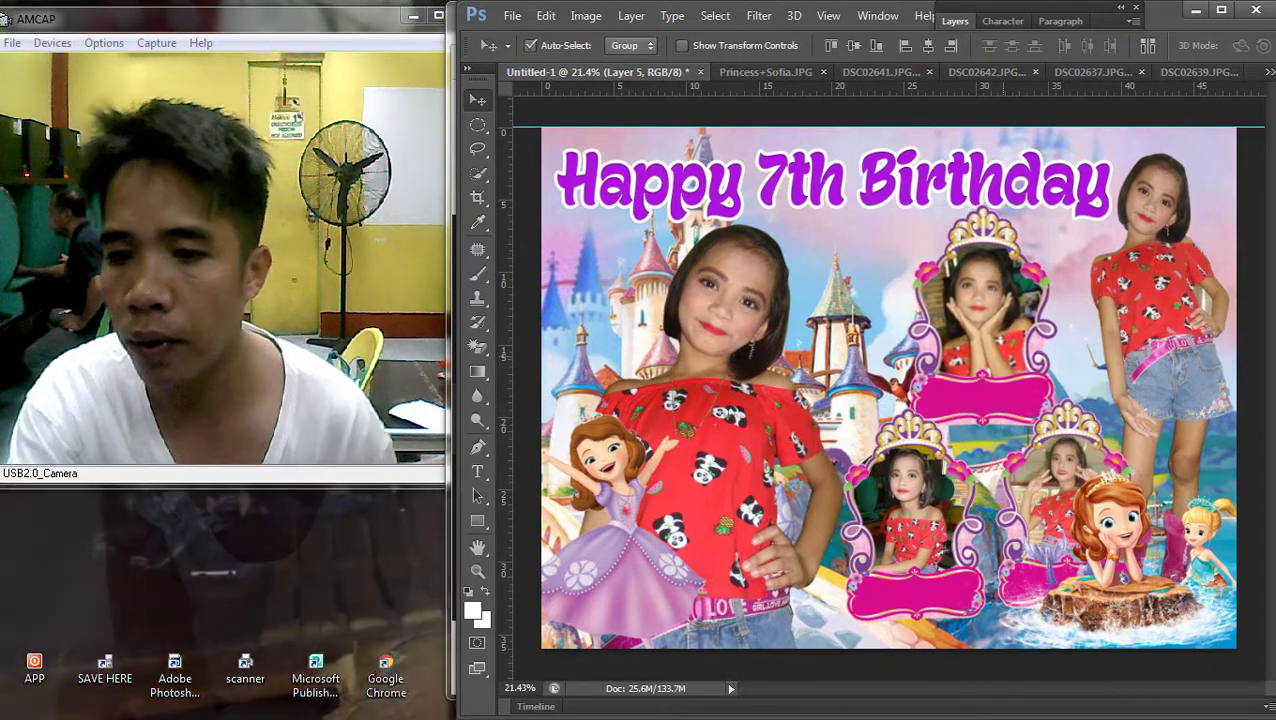
{"action": "right_click", "coordinate": [910, 473]}
{"action": "left_click", "coordinate": [925, 486]}
{"action": "key", "text": "ctrl+t"}
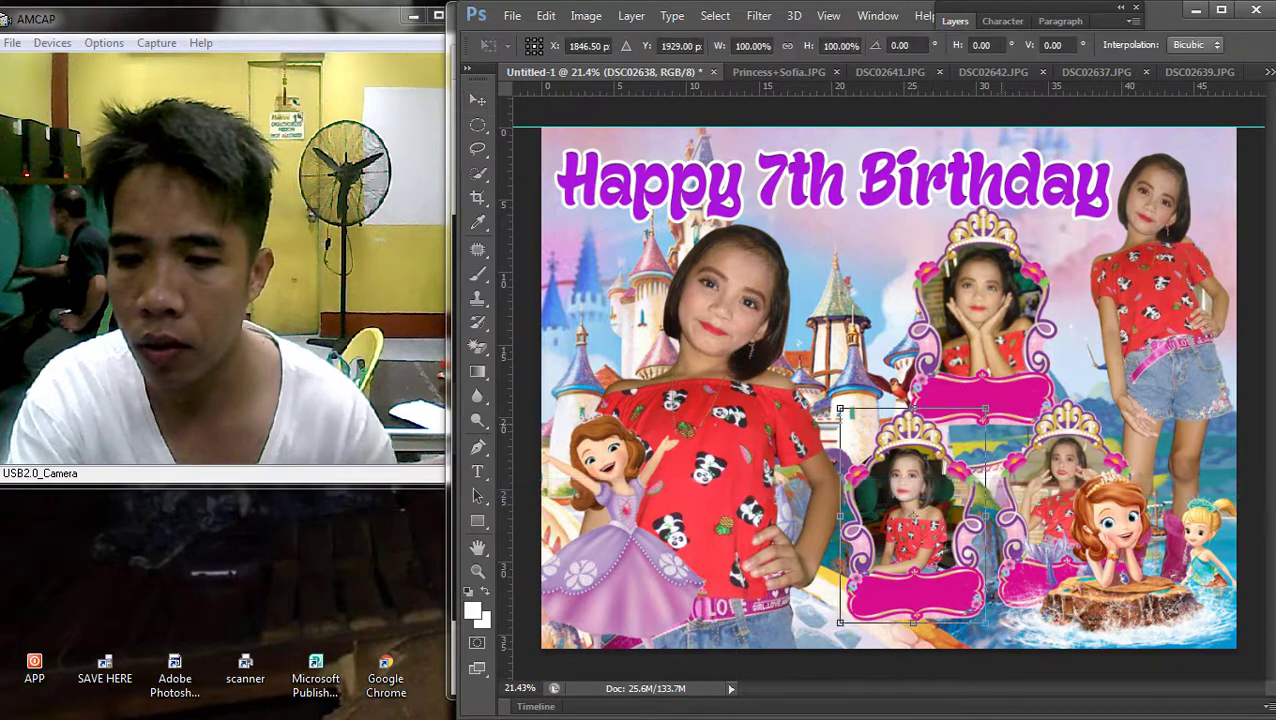
{"action": "left_click_drag", "start_coordinate": [985, 409], "coordinate": [977, 421]}
{"action": "key", "text": "Return"}
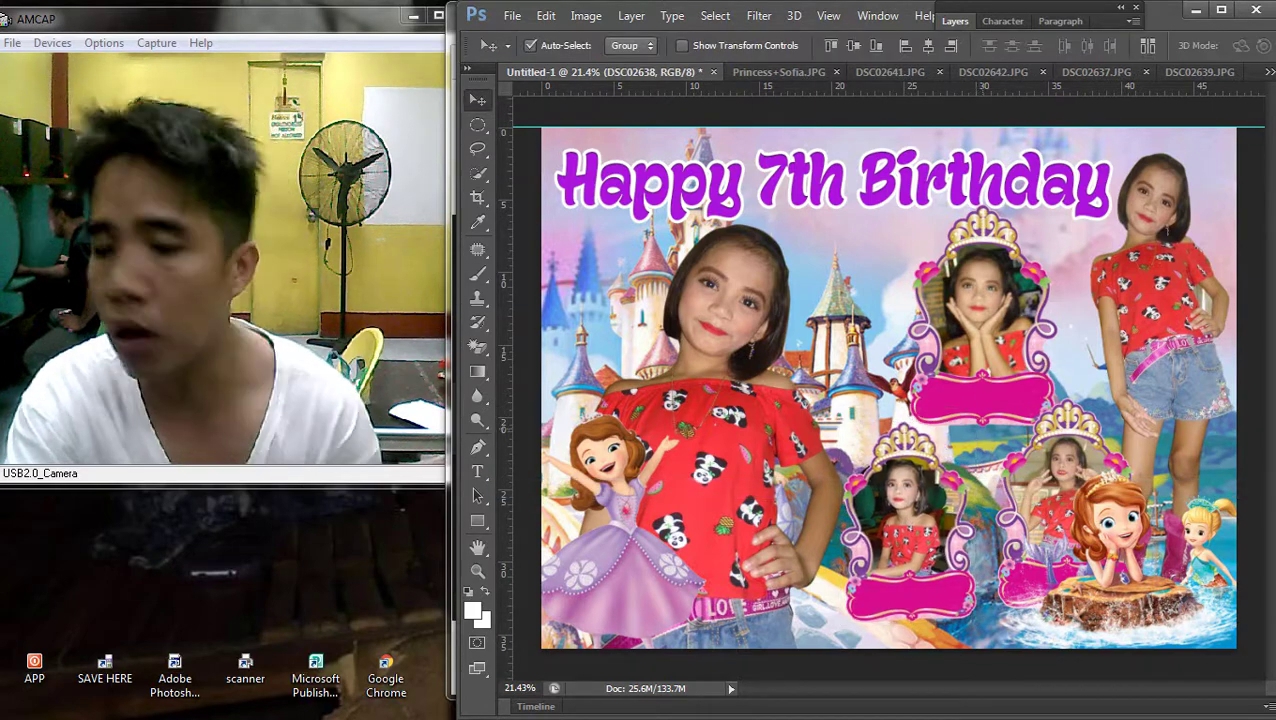
Shrink the Layer 8 lower-right frame to about 95% and move it slightly down
{"action": "right_click", "coordinate": [905, 508]}
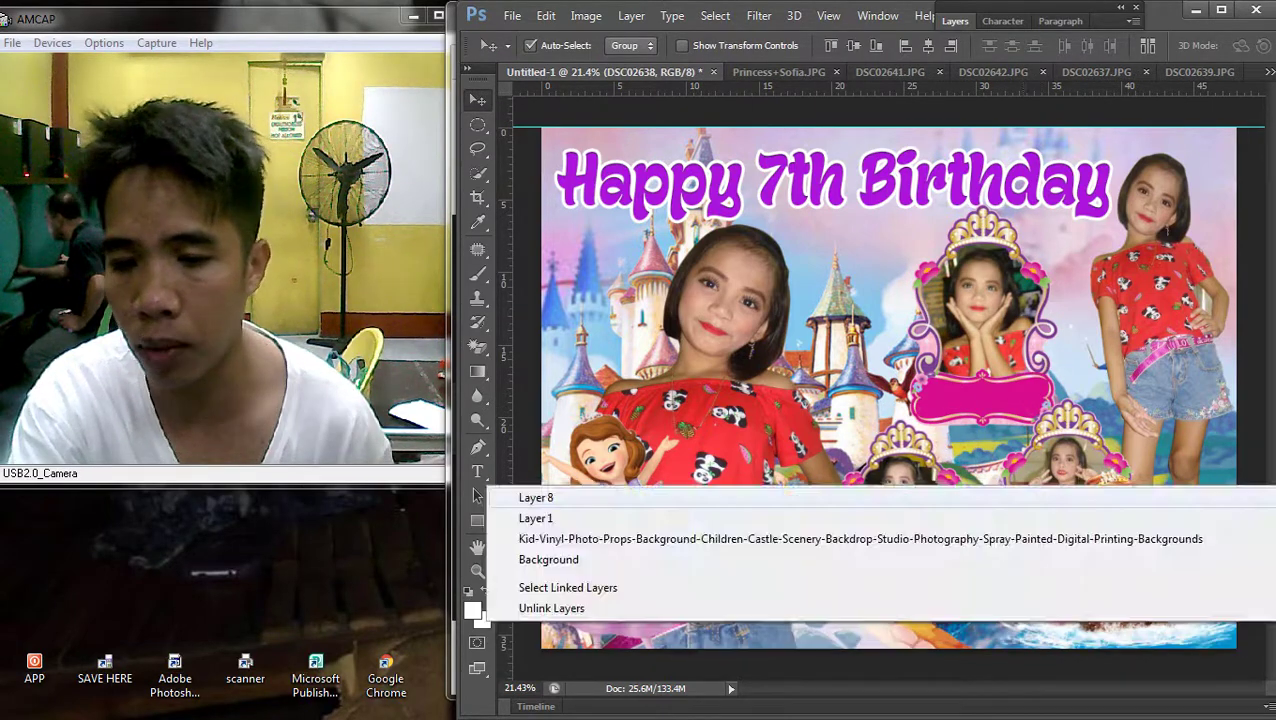
{"action": "left_click", "coordinate": [905, 500]}
{"action": "key", "text": "ctrl+t"}
{"action": "left_click_drag", "start_coordinate": [1140, 600], "coordinate": [1132, 597]}
{"action": "key", "text": "Return"}
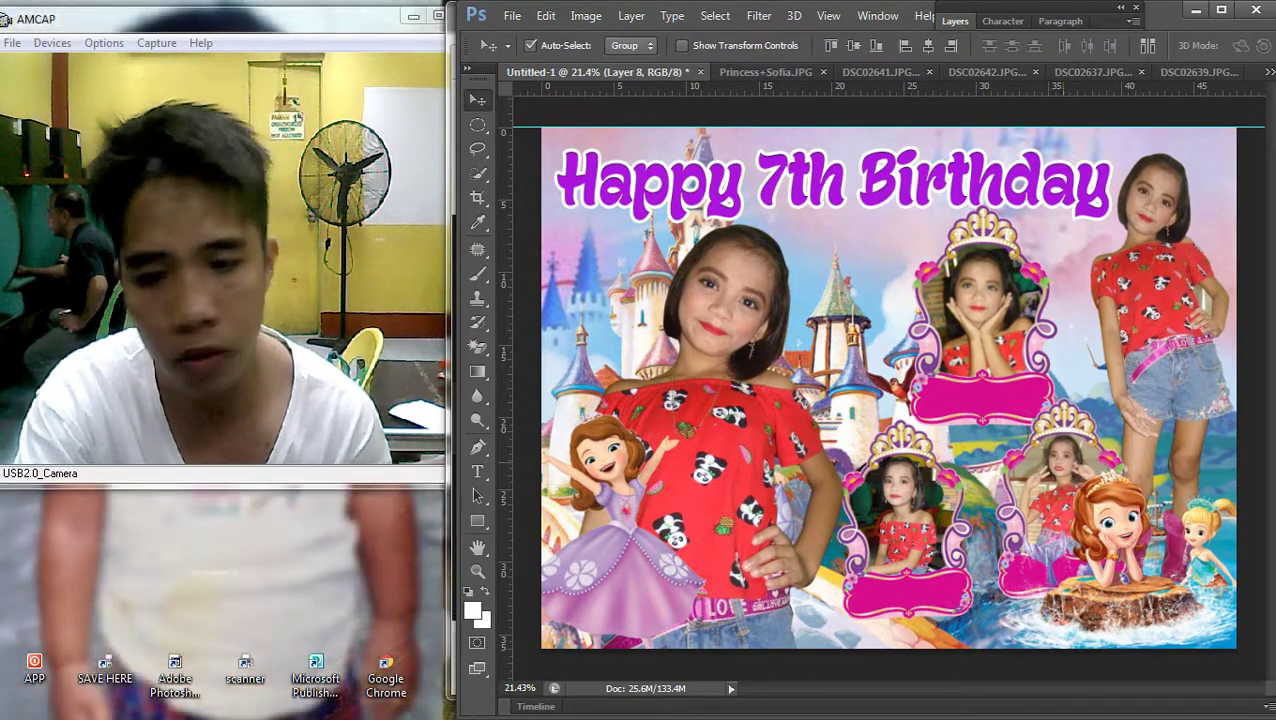
{"action": "left_click_drag", "start_coordinate": [1086, 402], "coordinate": [1082, 422]}
Reposition the DSC02638 lower-left frame and shift the top photo frame slightly left
{"action": "right_click", "coordinate": [500, 545]}
{"action": "left_click", "coordinate": [515, 555]}
{"action": "right_click", "coordinate": [505, 525]}
{"action": "left_click", "coordinate": [520, 535]}
{"action": "right_click", "coordinate": [500, 497]}
{"action": "left_click", "coordinate": [543, 513]}
{"action": "left_click_drag", "start_coordinate": [876, 454], "coordinate": [898, 466]}
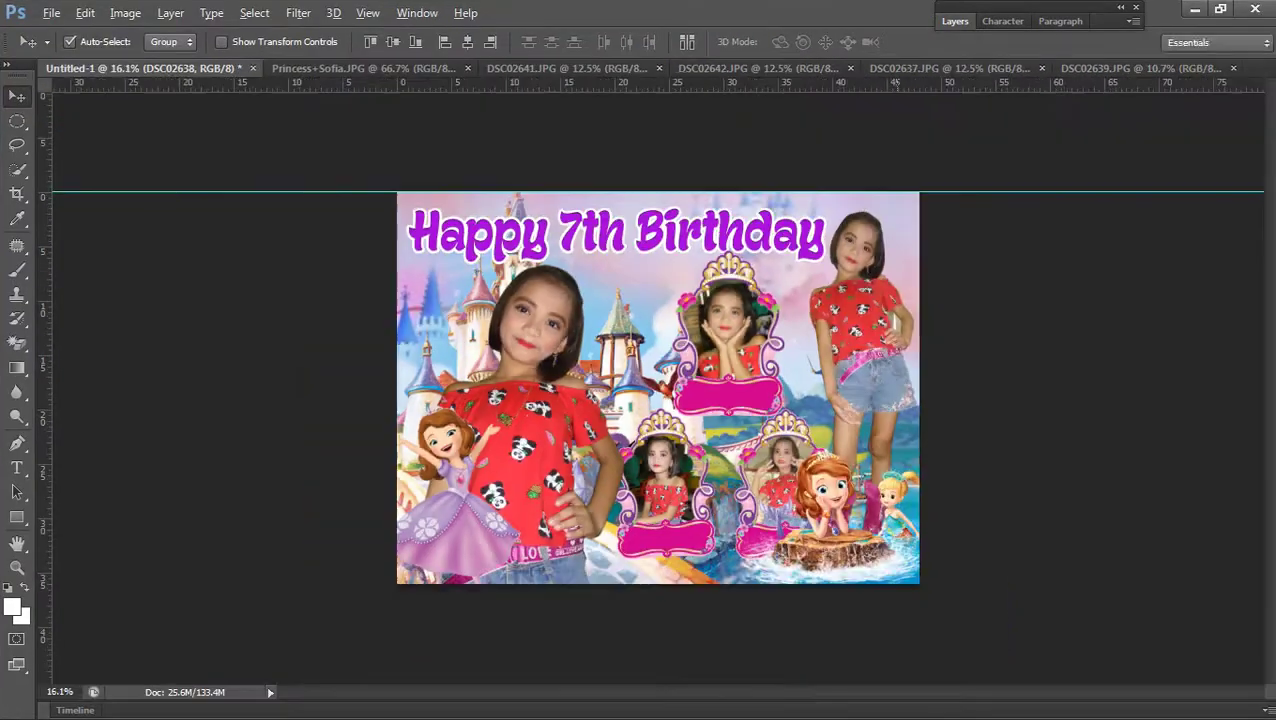
{"action": "scroll", "coordinate": [640, 450], "scroll_direction": "up", "scroll_amount": 5}
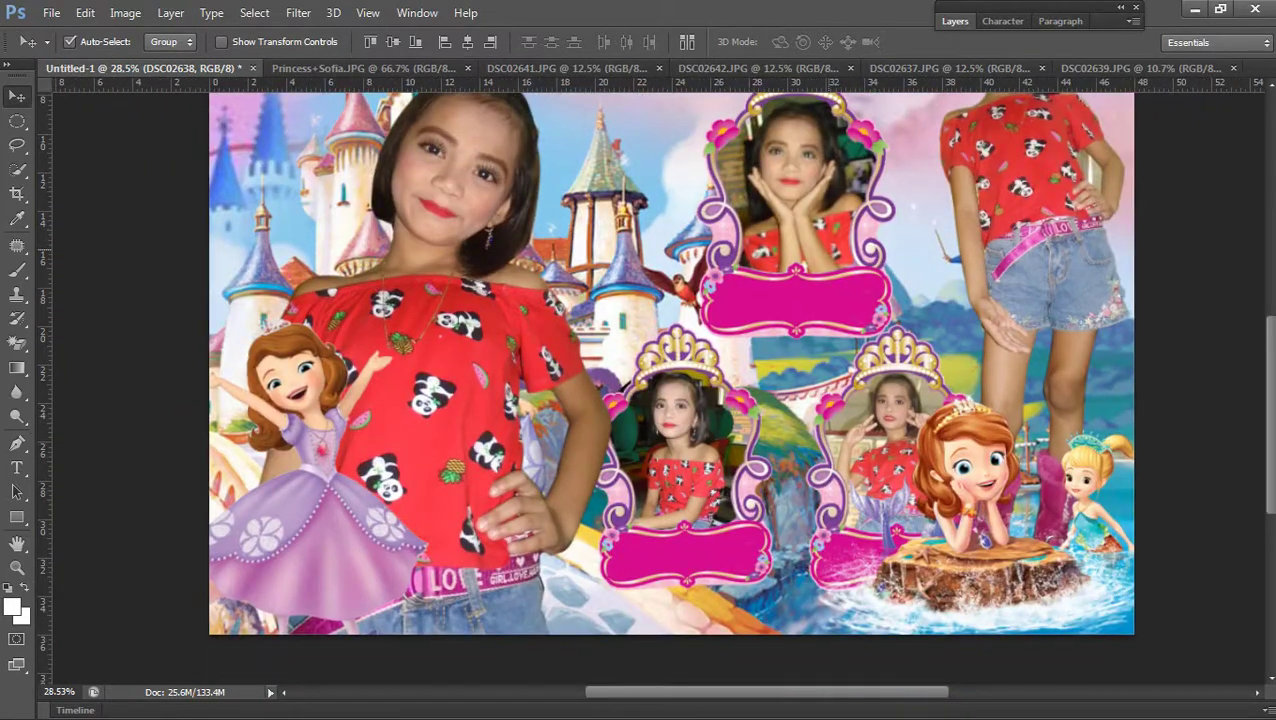
{"action": "right_click", "coordinate": [430, 250]}
{"action": "left_click", "coordinate": [441, 259]}
{"action": "left_click_drag", "start_coordinate": [790, 220], "coordinate": [786, 218]}
Duplicate the Layer 6 frame and enlarge the lower-left frame to about 107%
{"action": "right_click", "coordinate": [484, 300]}
{"action": "left_click", "coordinate": [515, 308]}
{"action": "scroll", "coordinate": [690, 350], "scroll_direction": "down", "scroll_amount": 3}
{"action": "scroll", "coordinate": [690, 350], "scroll_direction": "down", "scroll_amount": 3}
{"action": "scroll", "coordinate": [690, 350], "scroll_direction": "up", "scroll_amount": 2}
{"action": "key", "text": "ctrl+j"}
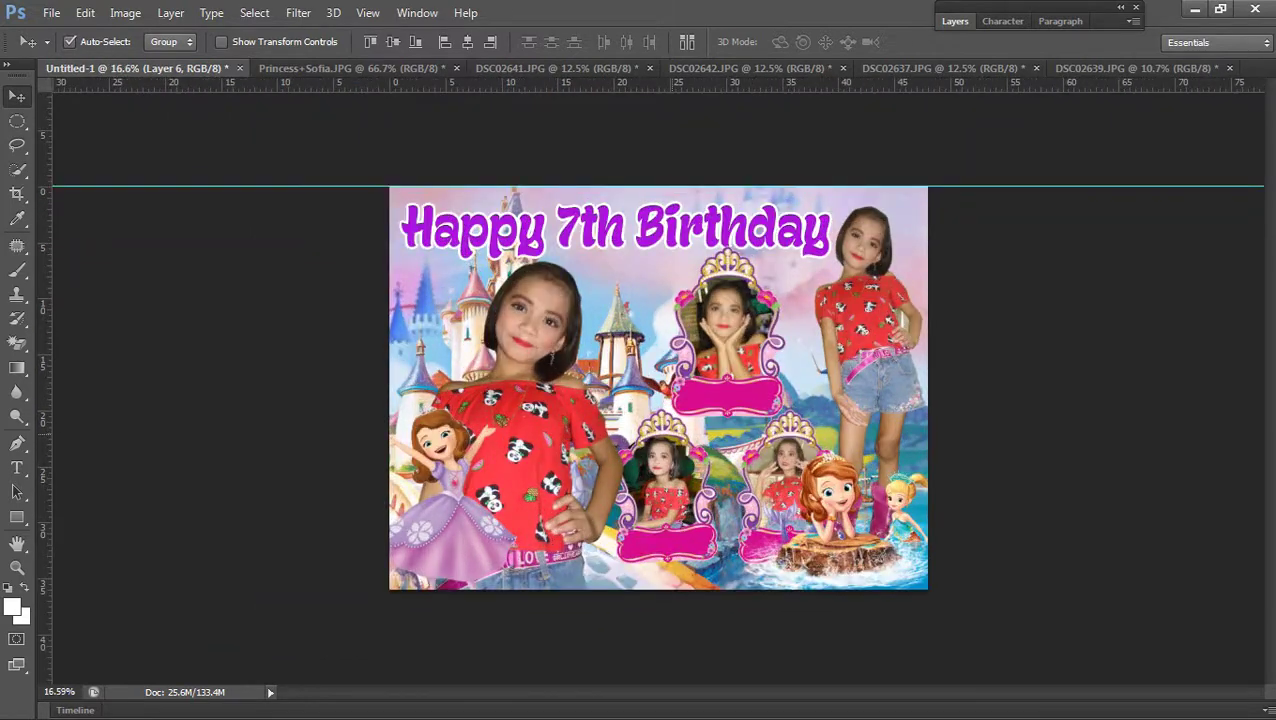
{"action": "key", "text": "ctrl+t"}
{"action": "left_click_drag", "start_coordinate": [718, 408], "coordinate": [724, 398]}
{"action": "key", "text": "Return"}
Enlarge Layer 9 to about 105%
{"action": "right_click", "coordinate": [484, 440]}
{"action": "left_click", "coordinate": [527, 453]}
{"action": "key", "text": "ctrl+t"}
{"action": "left_click_drag", "start_coordinate": [737, 410], "coordinate": [731, 403]}
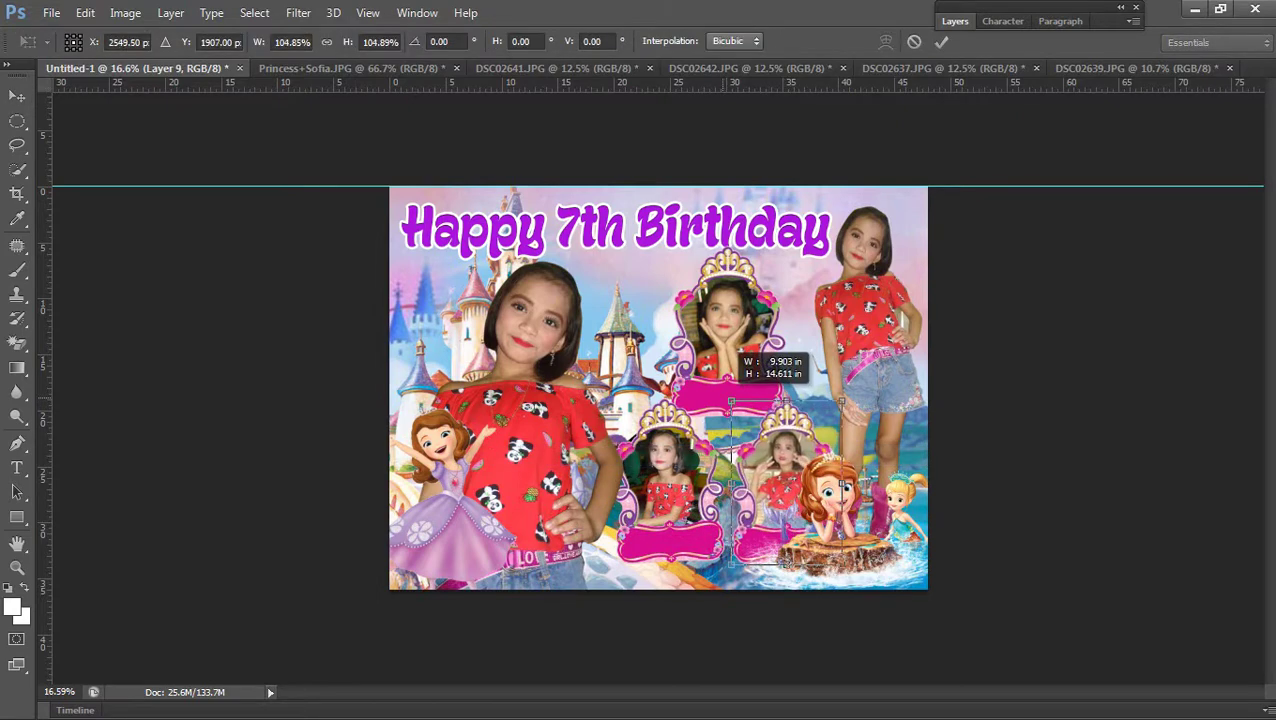
{"action": "key", "text": "Return"}
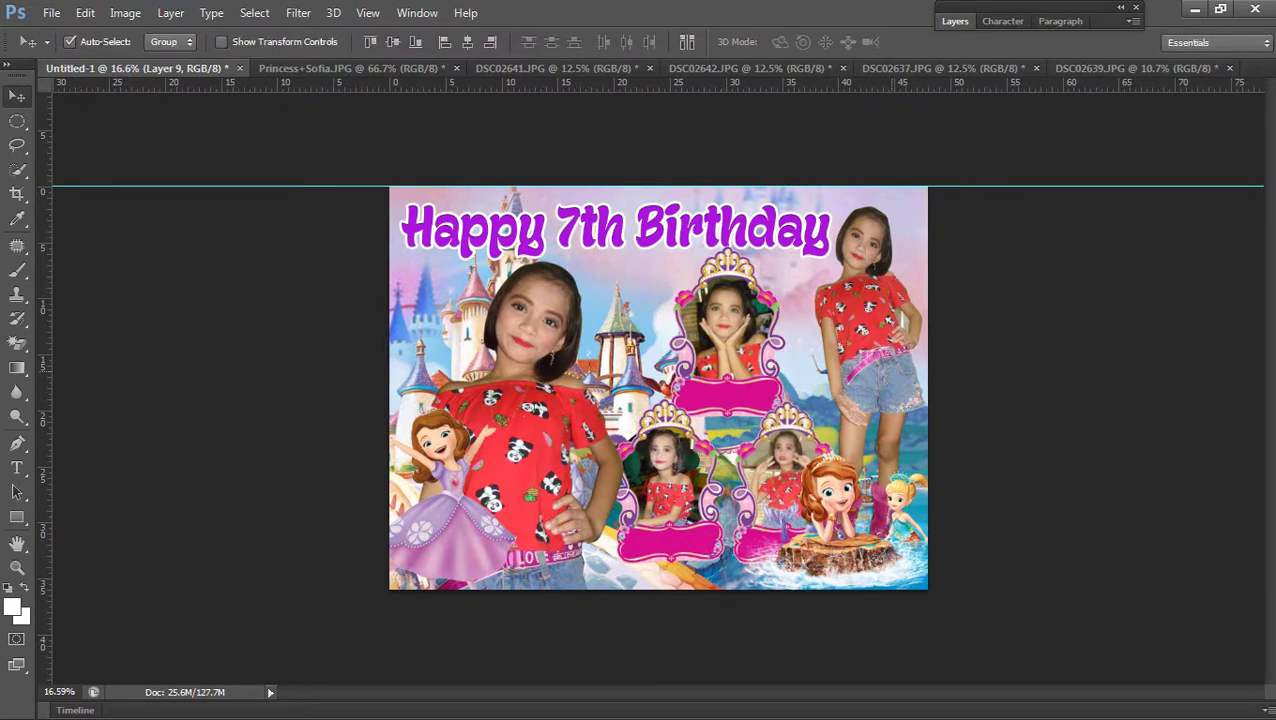
Move and shrink the sitting Sofia (sofia_and_oona_render) clipart into a new position
{"action": "scroll", "coordinate": [658, 400], "scroll_direction": "up", "scroll_amount": 1}
{"action": "right_click", "coordinate": [484, 500]}
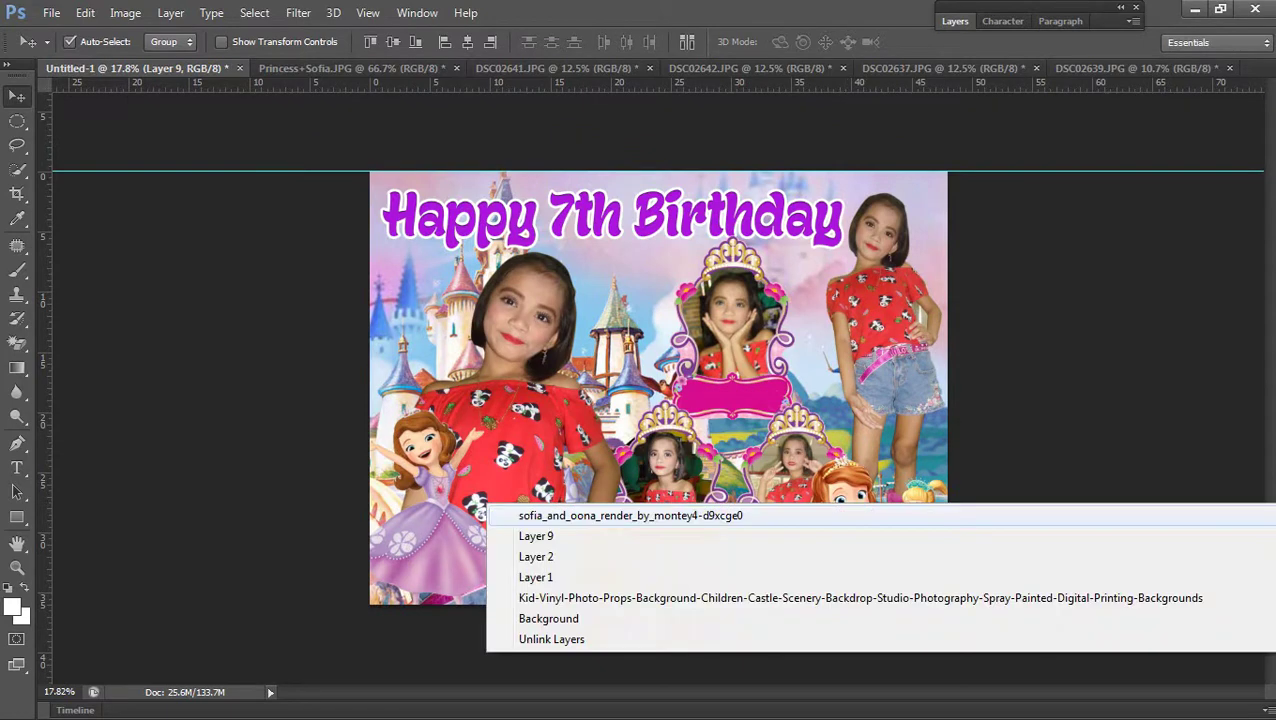
{"action": "left_click", "coordinate": [540, 510]}
{"action": "left_click_drag", "start_coordinate": [855, 465], "coordinate": [860, 462]}
{"action": "key", "text": "ctrl+t"}
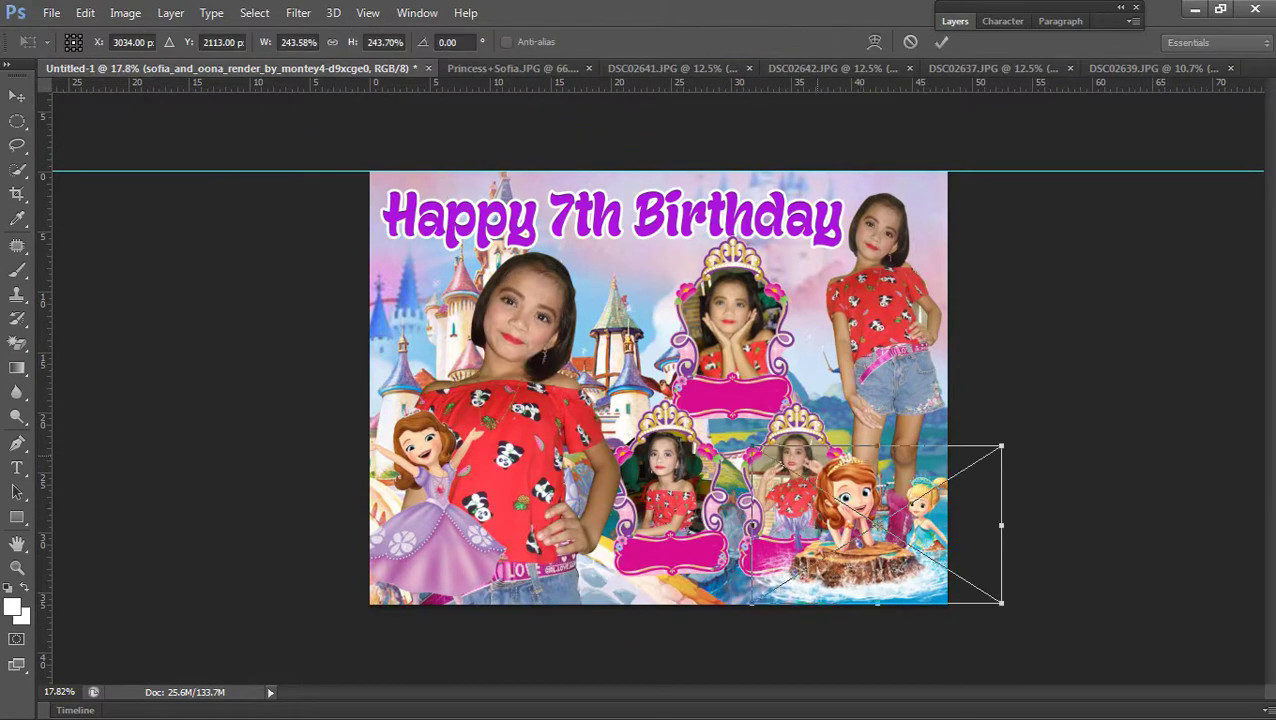
{"action": "left_click_drag", "start_coordinate": [752, 446], "coordinate": [778, 463]}
{"action": "left_click_drag", "start_coordinate": [925, 528], "coordinate": [912, 520]}
{"action": "left_click", "coordinate": [941, 41]}
{"action": "scroll", "coordinate": [658, 386], "scroll_direction": "down", "scroll_amount": 1}
{"action": "scroll", "coordinate": [658, 386], "scroll_direction": "up", "scroll_amount": 2}
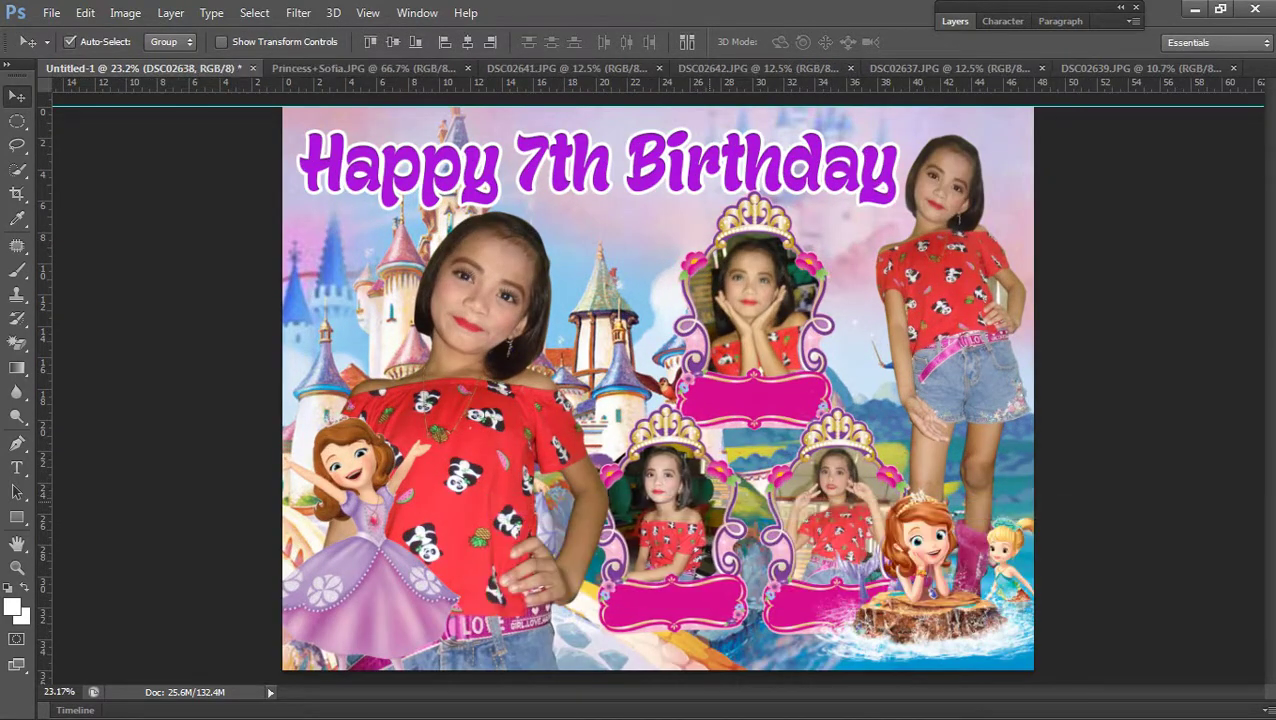
Move the top photo frame slightly up and check the whole banner
{"action": "right_click", "coordinate": [718, 403]}
{"action": "left_click", "coordinate": [718, 473]}
{"action": "right_click", "coordinate": [860, 375]}
{"action": "left_click", "coordinate": [770, 386]}
{"action": "right_click", "coordinate": [752, 168]}
{"action": "left_click", "coordinate": [752, 182]}
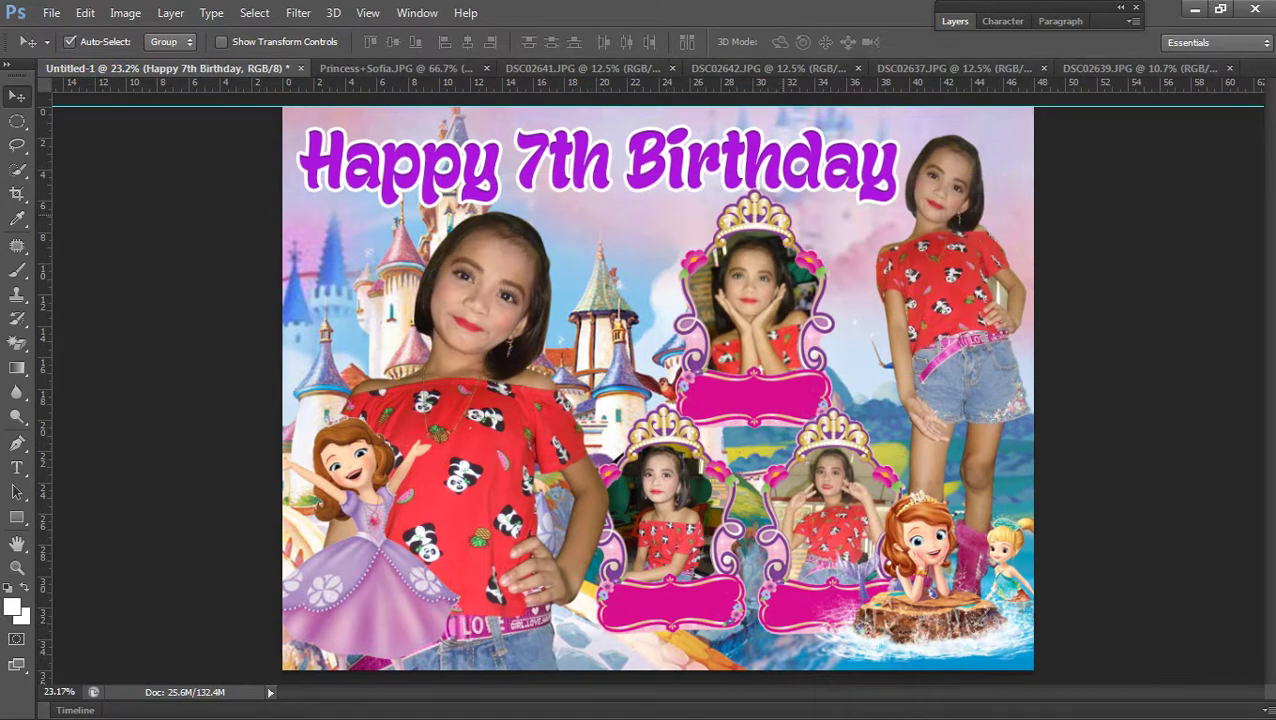
{"action": "right_click", "coordinate": [752, 234]}
{"action": "left_click", "coordinate": [752, 248]}
{"action": "left_click_drag", "start_coordinate": [752, 250], "coordinate": [748, 240]}
{"action": "key", "text": "ctrl+minus"}
{"action": "key", "text": "ctrl+0"}
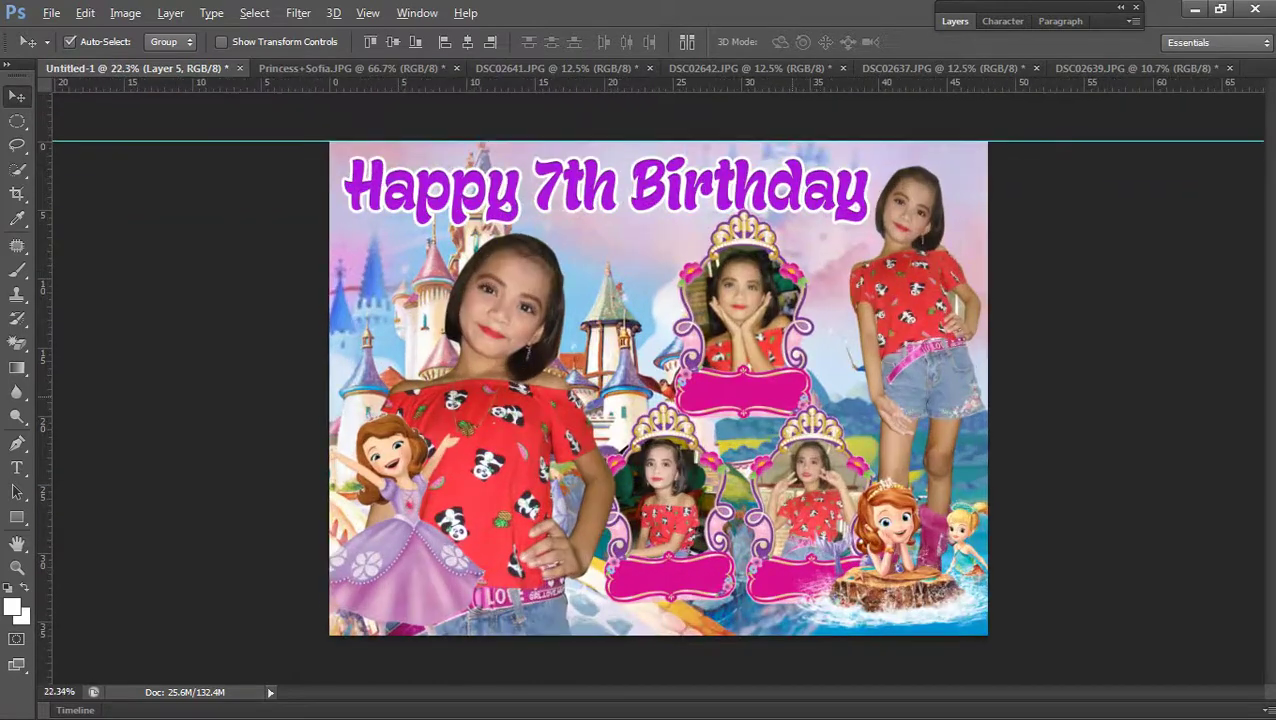
Enlarge the large girl photo on the left slightly
{"action": "right_click", "coordinate": [490, 307]}
{"action": "left_click", "coordinate": [500, 320]}
{"action": "key", "text": "ctrl+t"}
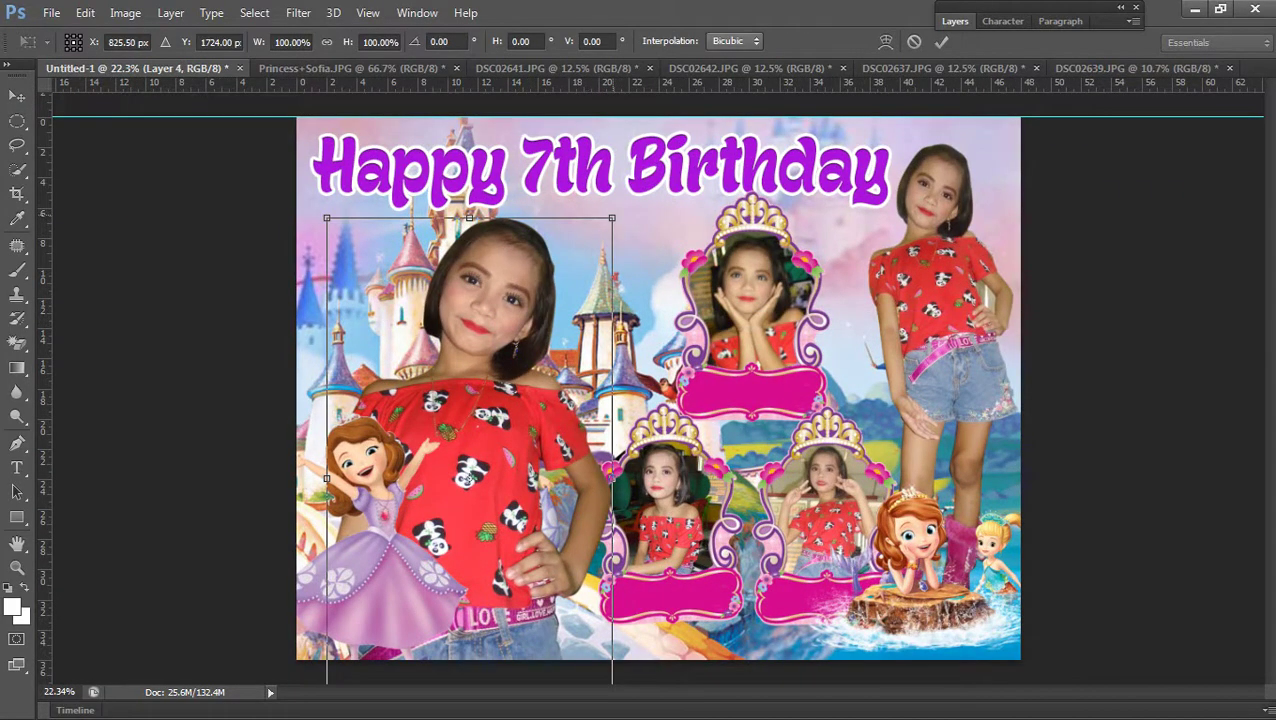
{"action": "left_click_drag", "start_coordinate": [611, 217], "coordinate": [617, 207]}
{"action": "key", "text": "Return"}
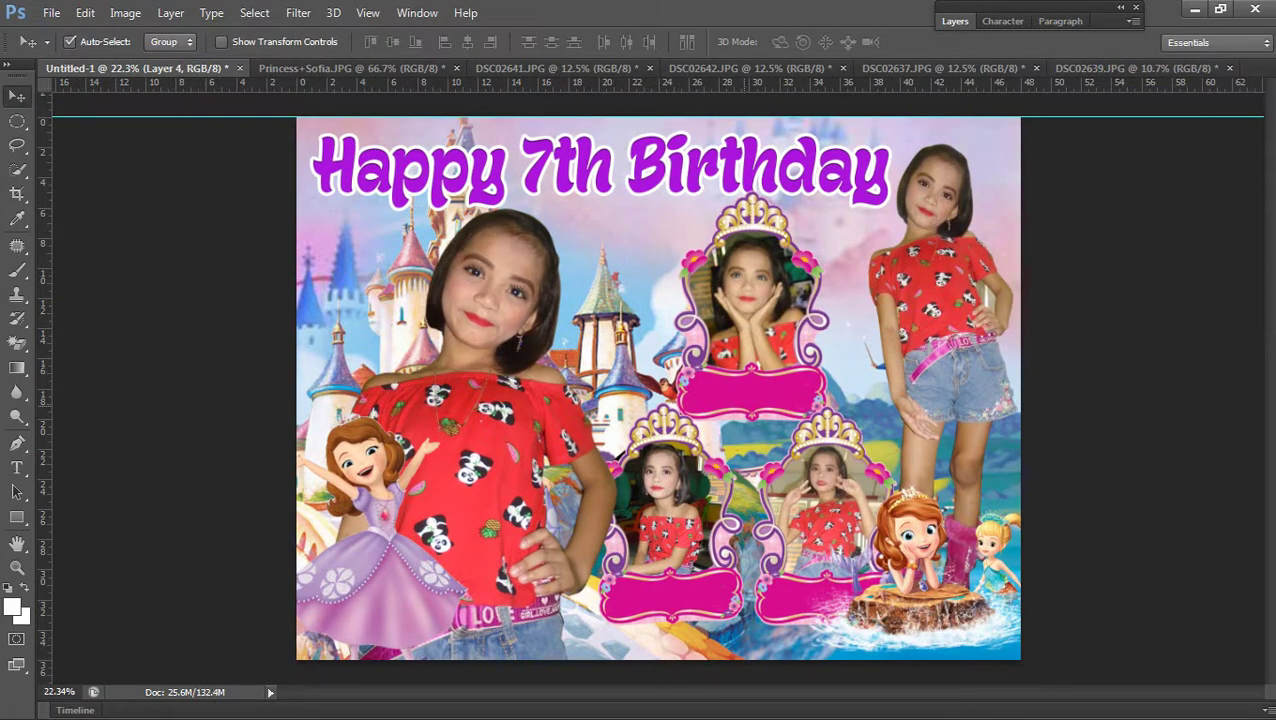
{"action": "scroll", "coordinate": [658, 388], "scroll_direction": "down", "scroll_amount": 2}
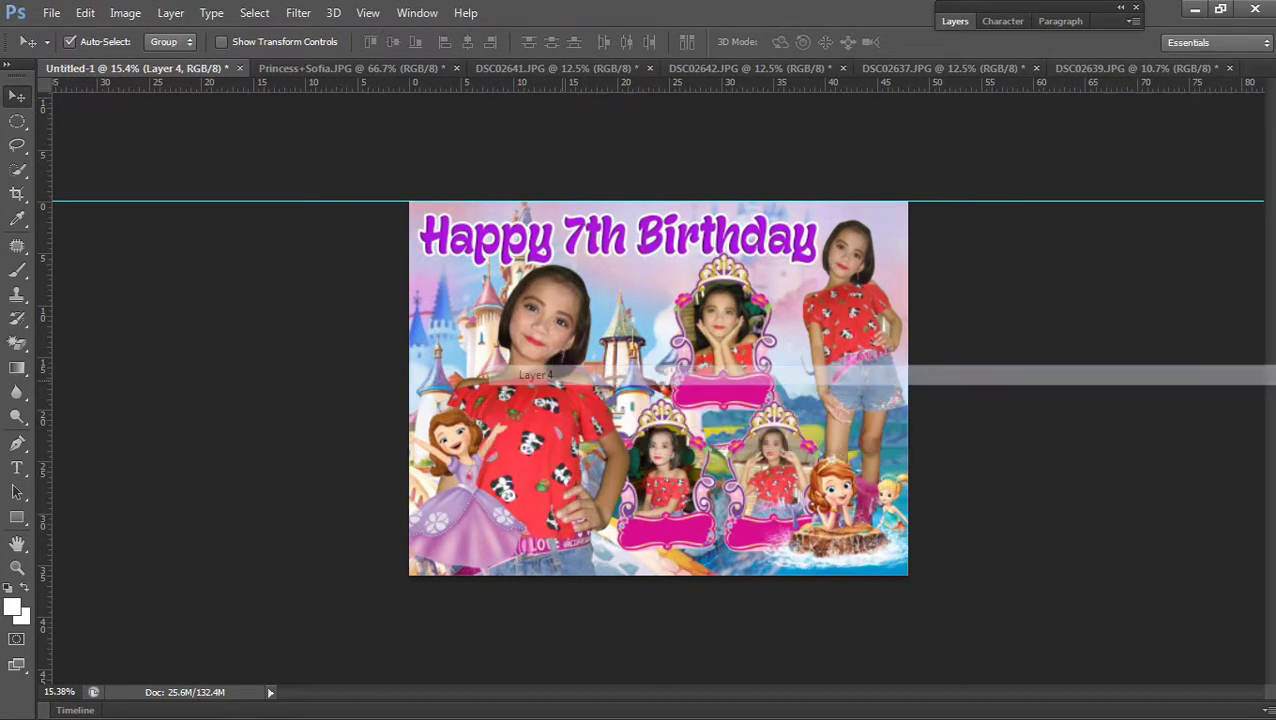
Brighten Layer 2 slightly with a Curves adjustment
{"action": "key", "text": "ctrl+m"}
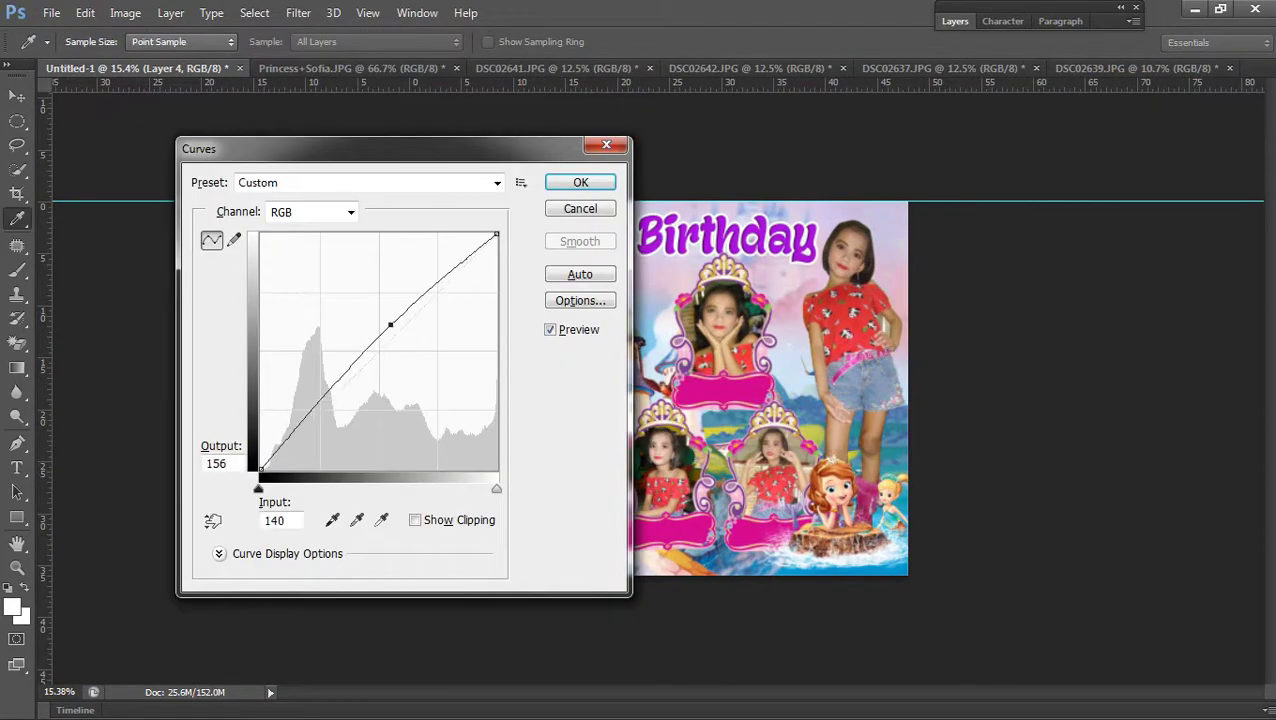
{"action": "key", "text": "Return"}
{"action": "right_click", "coordinate": [484, 274]}
{"action": "left_click", "coordinate": [520, 286]}
{"action": "key", "text": "ctrl+m"}
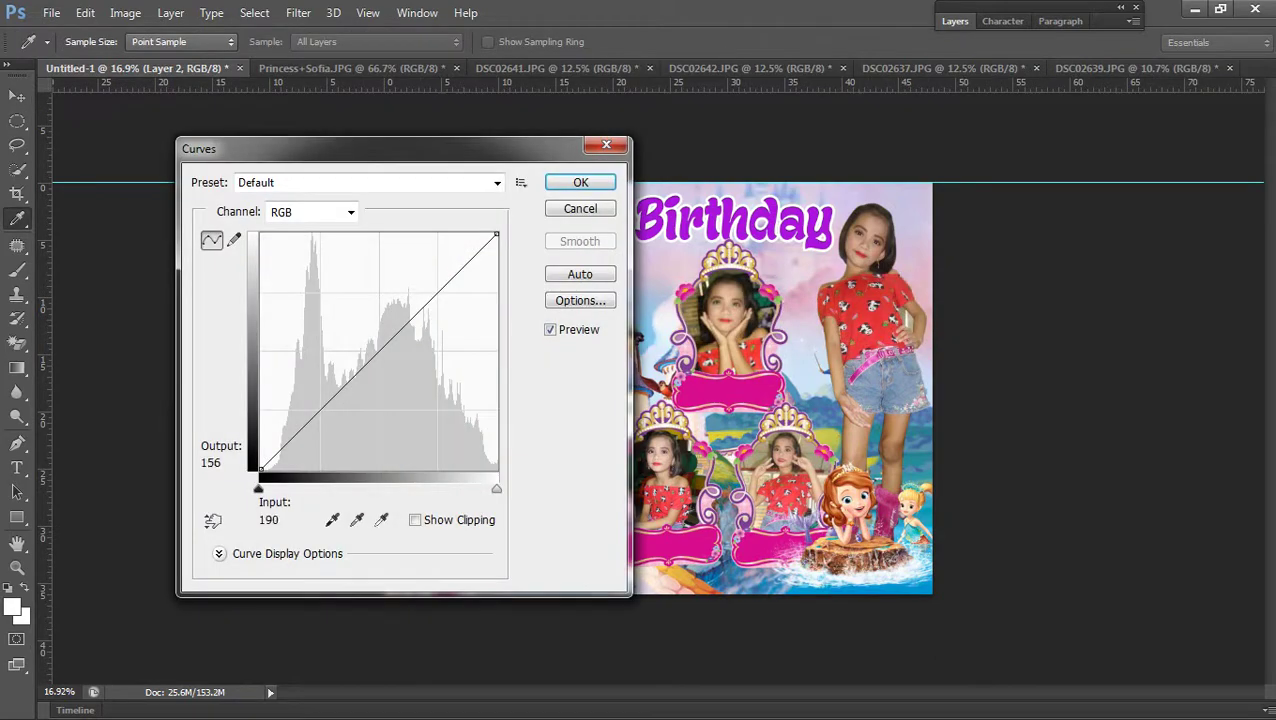
{"action": "key", "text": "Up"}
{"action": "key", "text": "Return"}
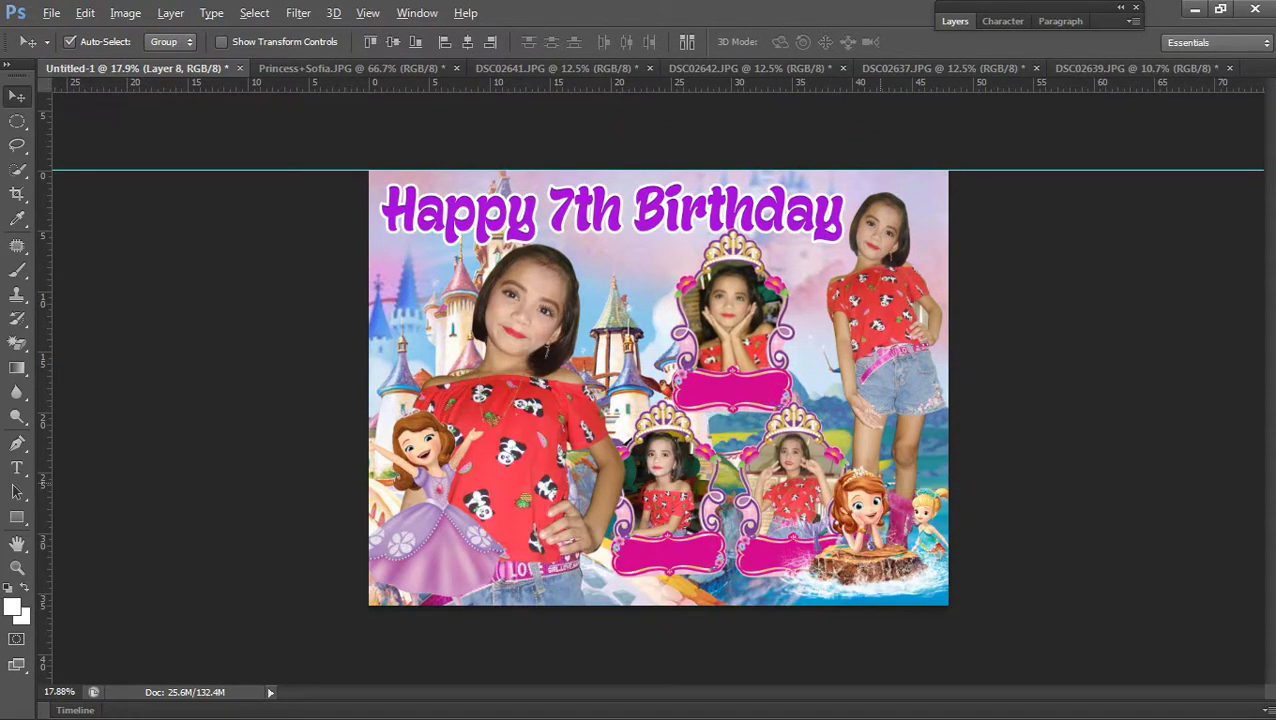
Move the Sofia clipart slightly up and right on the banner
{"action": "scroll", "coordinate": [660, 390], "scroll_direction": "up", "scroll_amount": 3}
{"action": "right_click", "coordinate": [935, 532]}
{"action": "left_click", "coordinate": [935, 536]}
{"action": "left_click_drag", "start_coordinate": [935, 540], "coordinate": [950, 512]}
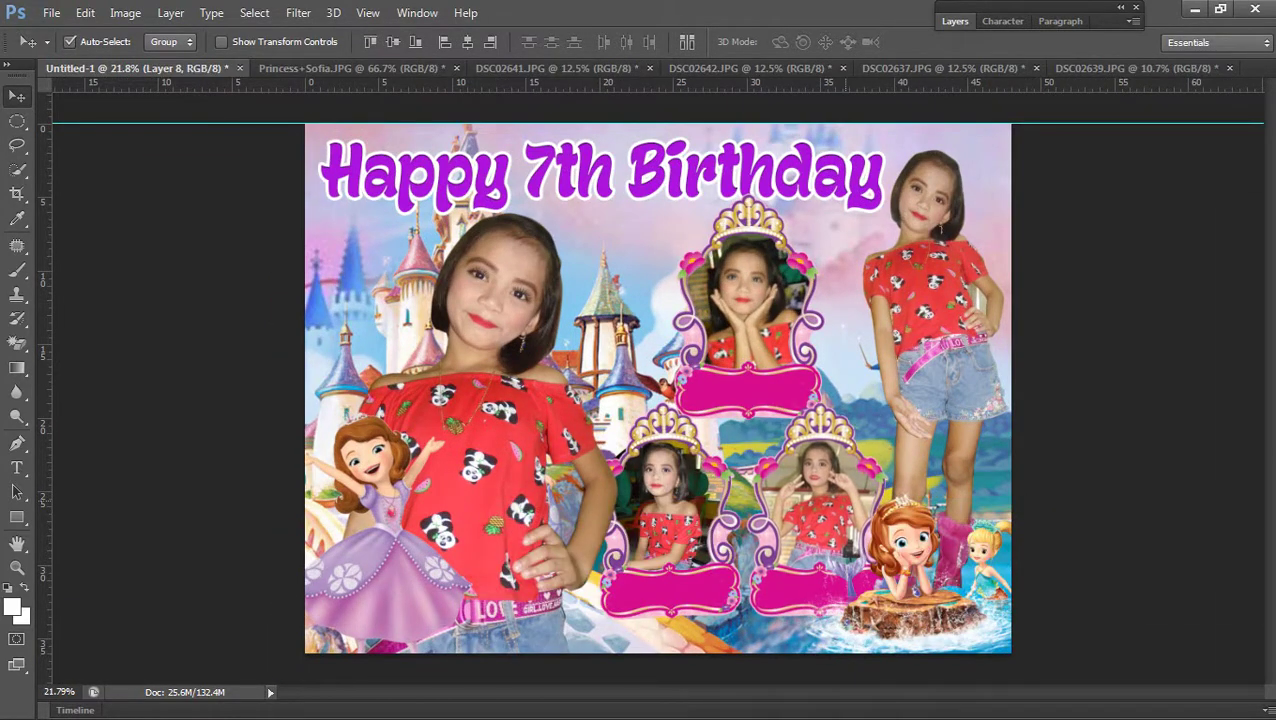
{"action": "scroll", "coordinate": [658, 388], "scroll_direction": "down", "scroll_amount": 1}
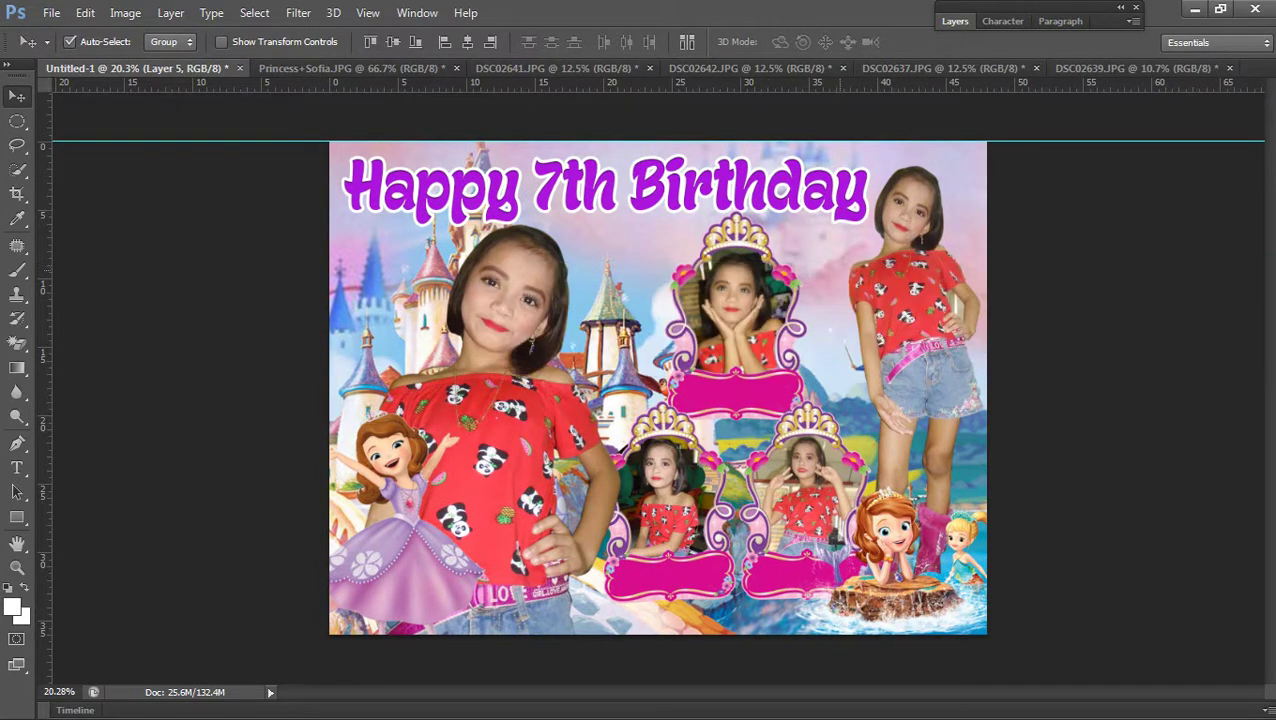
Scale the top crown frame down to about 96%, then make Layer 4 active
{"action": "key", "text": "ctrl+t"}
{"action": "left_click_drag", "start_coordinate": [807, 211], "coordinate": [800, 219]}
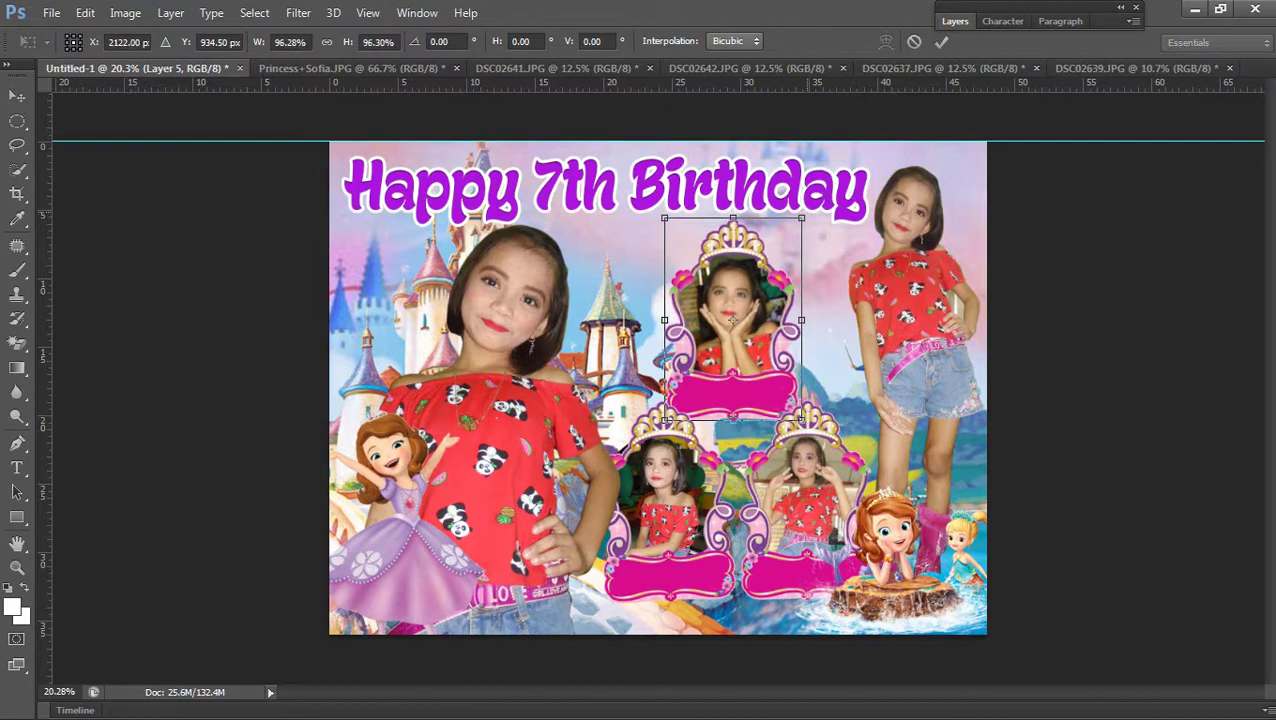
{"action": "key", "text": "Return"}
{"action": "right_click", "coordinate": [484, 184]}
{"action": "left_click", "coordinate": [522, 198]}
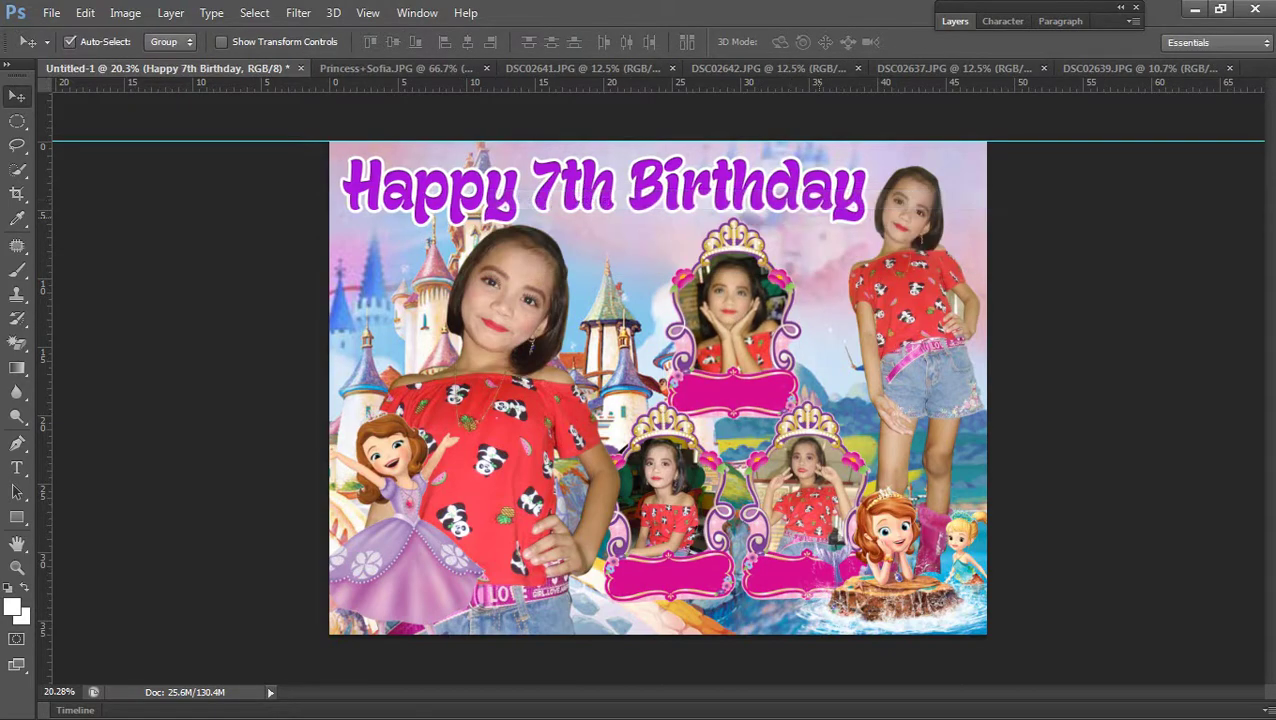
{"action": "scroll", "coordinate": [658, 388], "scroll_direction": "down", "scroll_amount": 5}
{"action": "scroll", "coordinate": [658, 388], "scroll_direction": "up", "scroll_amount": 4}
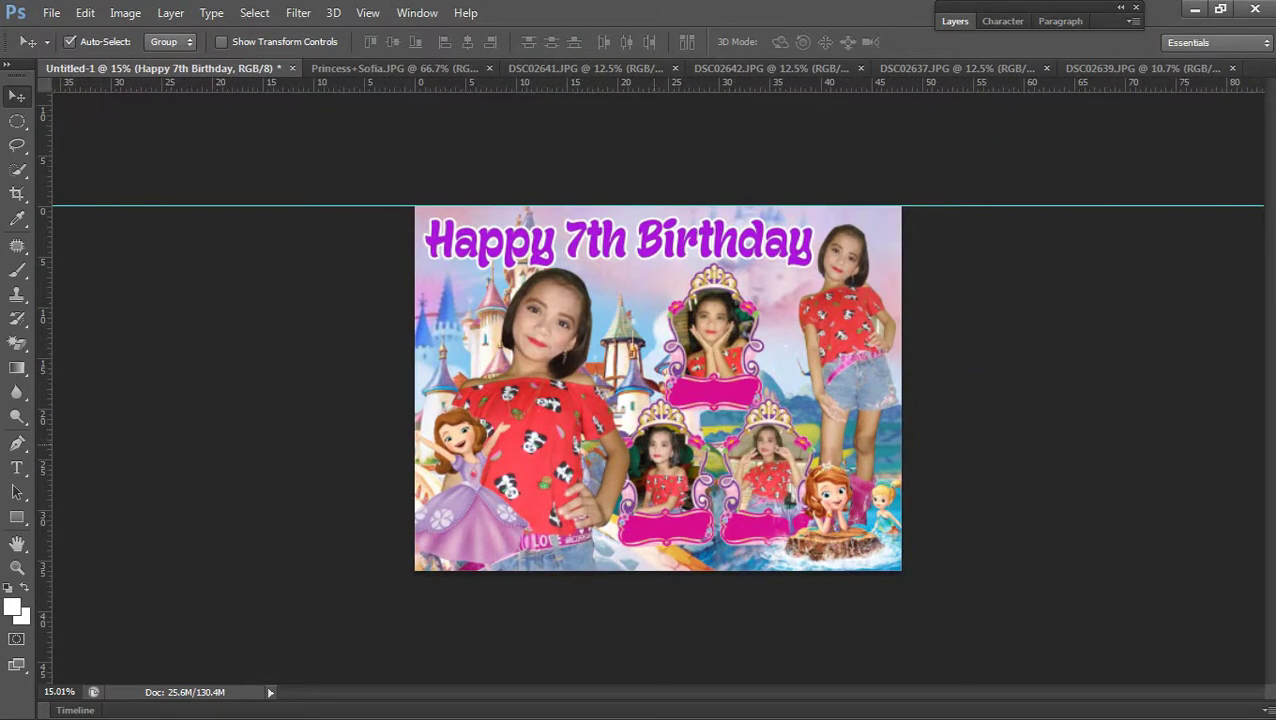
{"action": "right_click", "coordinate": [480, 414]}
{"action": "left_click", "coordinate": [520, 428]}
{"action": "scroll", "coordinate": [520, 428], "scroll_direction": "up", "scroll_amount": 1}
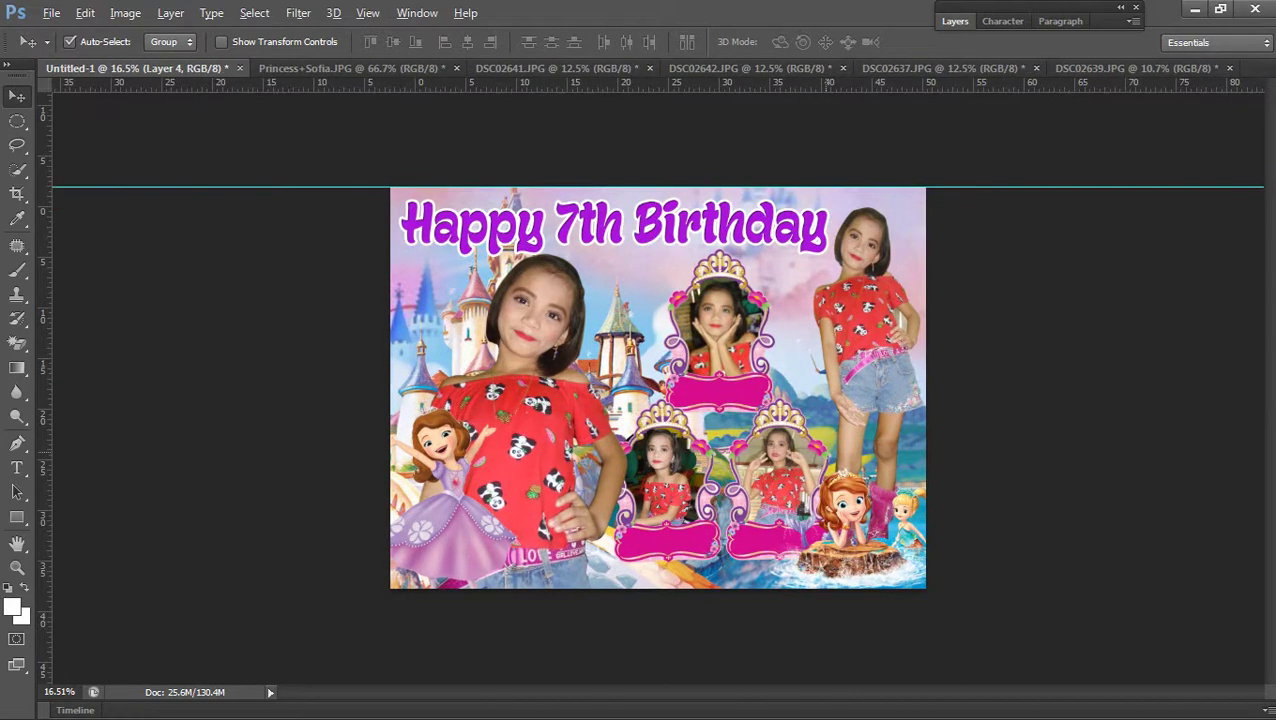
Duplicate the Happy 7th Birthday heading and move the copy to the bottom centre
{"action": "right_click", "coordinate": [484, 220]}
{"action": "left_click", "coordinate": [561, 233]}
{"action": "left_click_drag", "start_coordinate": [735, 205], "coordinate": [890, 310]}
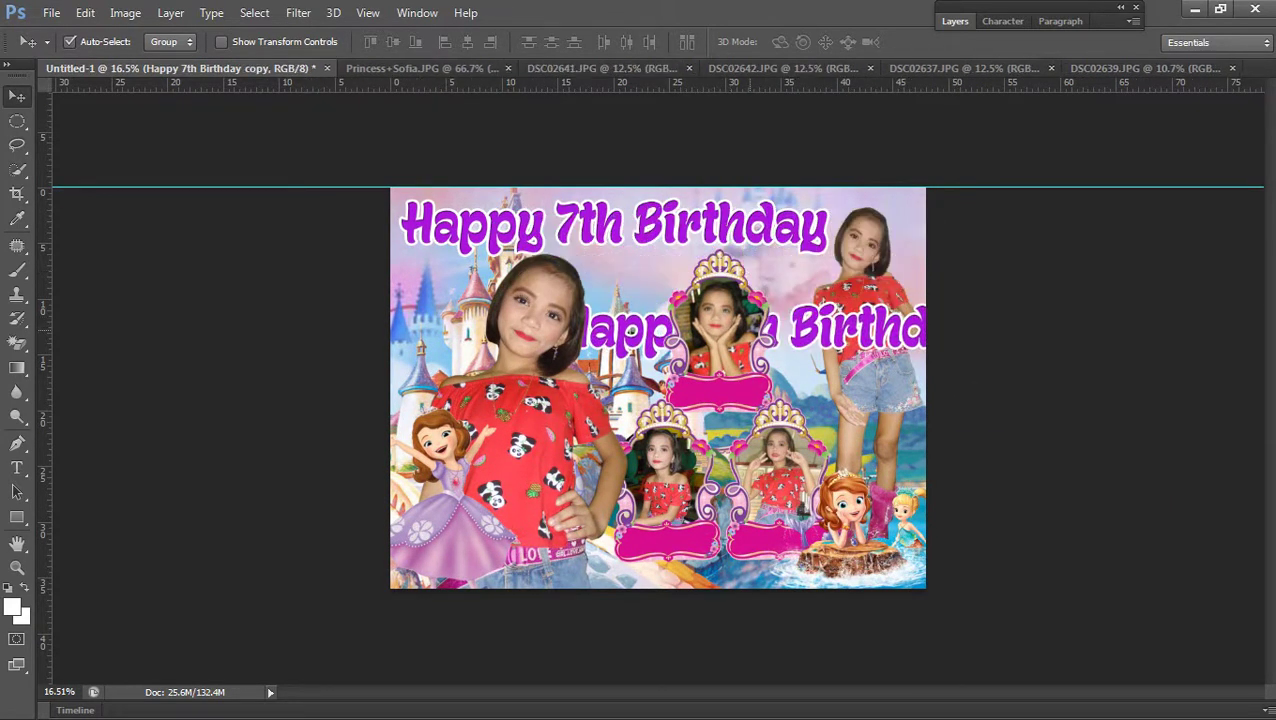
{"action": "left_click", "coordinate": [170, 12]}
{"action": "mouse_move", "coordinate": [171, 430]}
{"action": "left_click", "coordinate": [450, 429]}
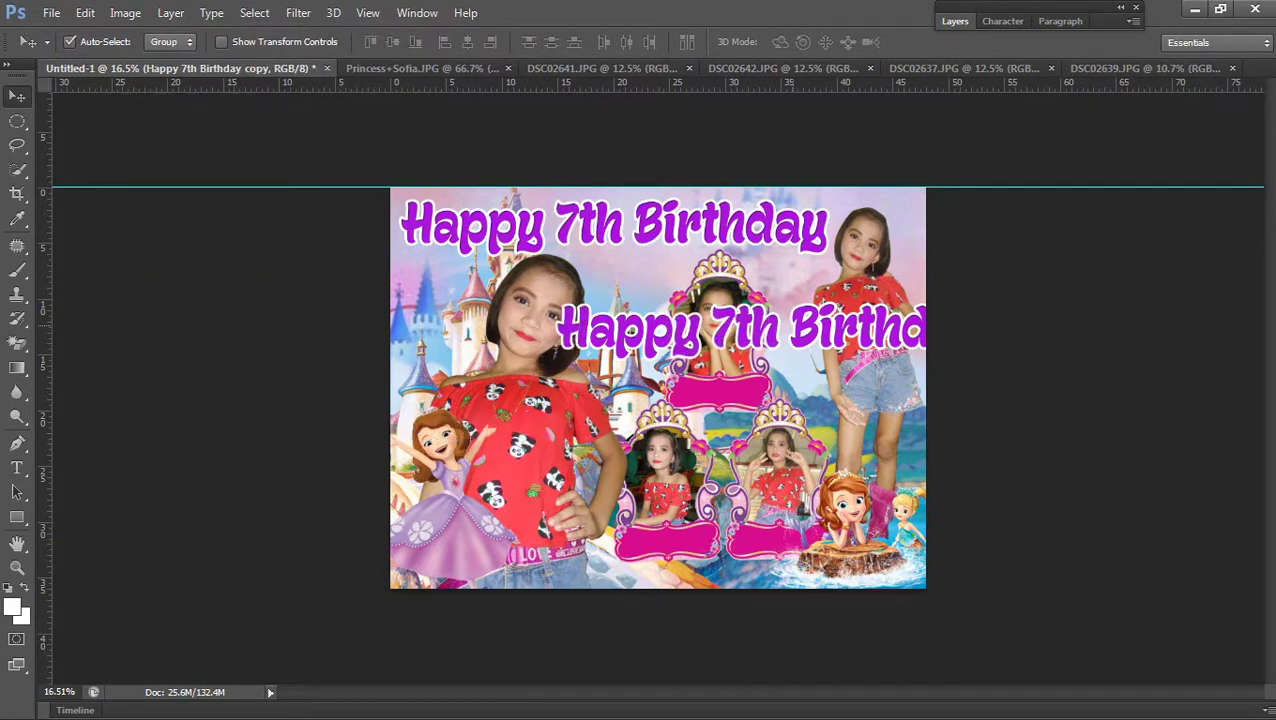
{"action": "left_click_drag", "start_coordinate": [735, 312], "coordinate": [630, 509]}
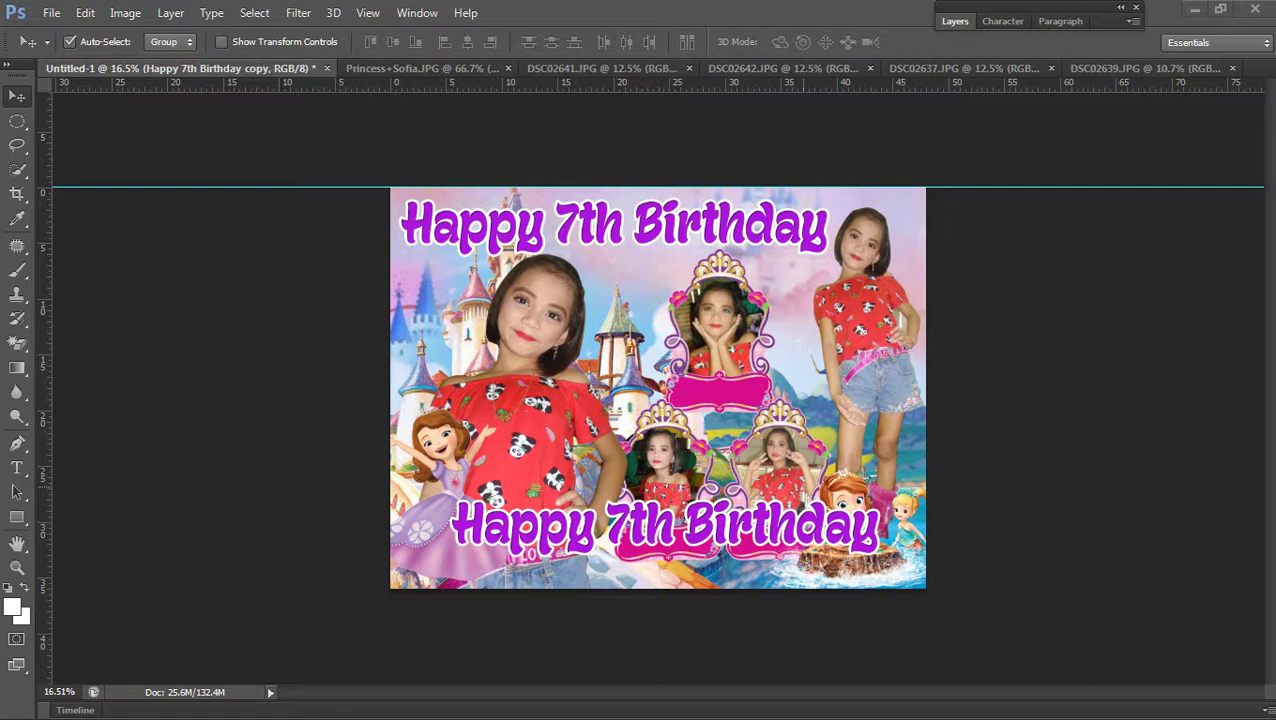
Replace the copy's text with the child's name, dropping the trailing initial
{"action": "key", "text": "t"}
{"action": "left_click_drag", "start_coordinate": [455, 525], "coordinate": [878, 528]}
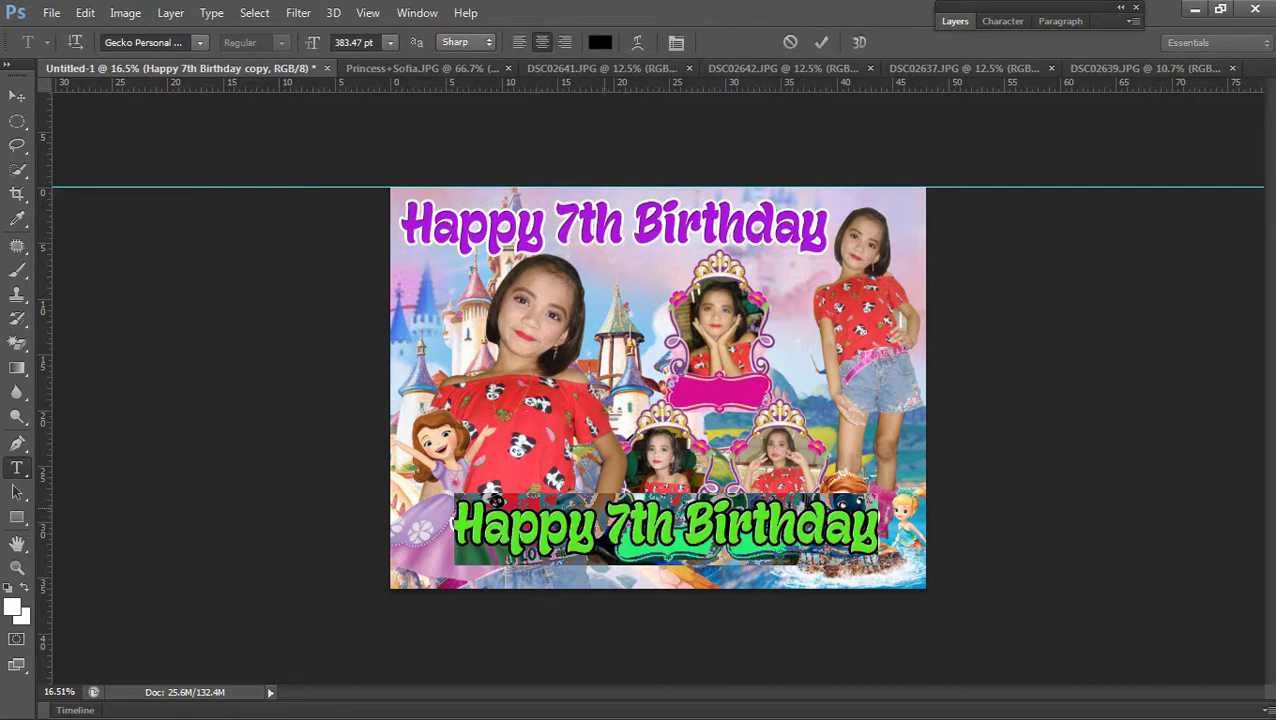
{"action": "left_click", "coordinate": [678, 540]}
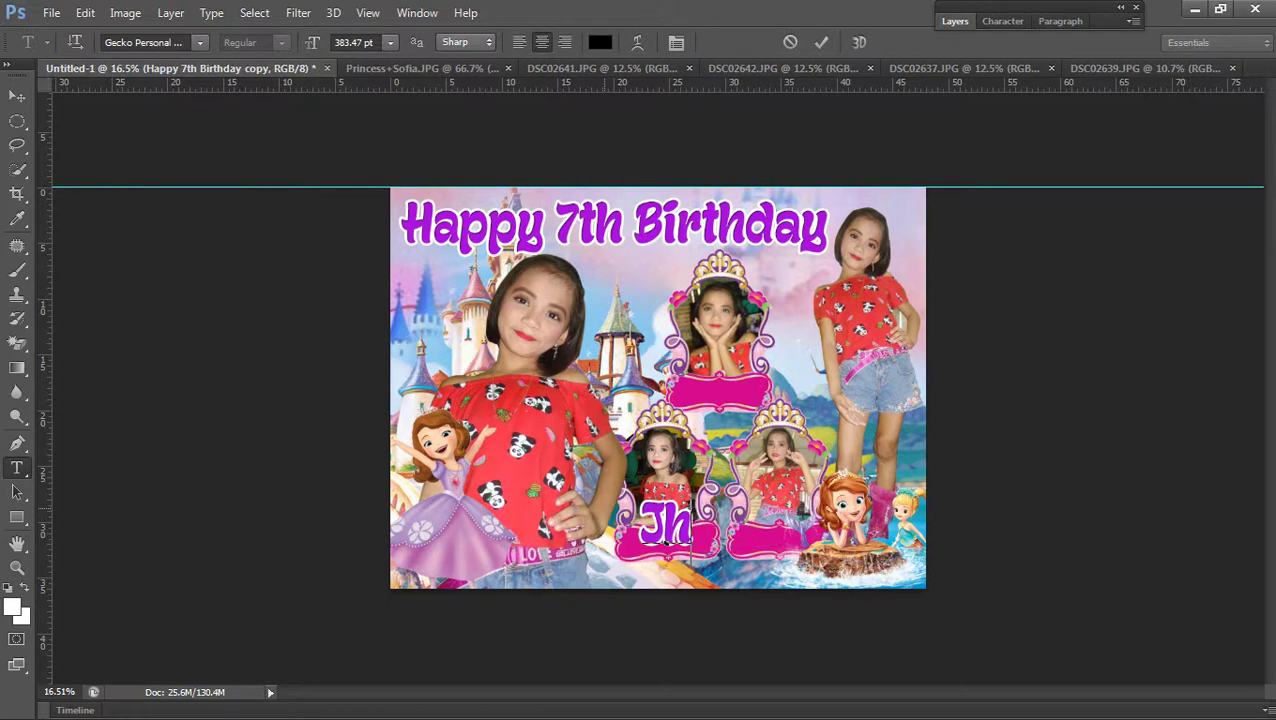
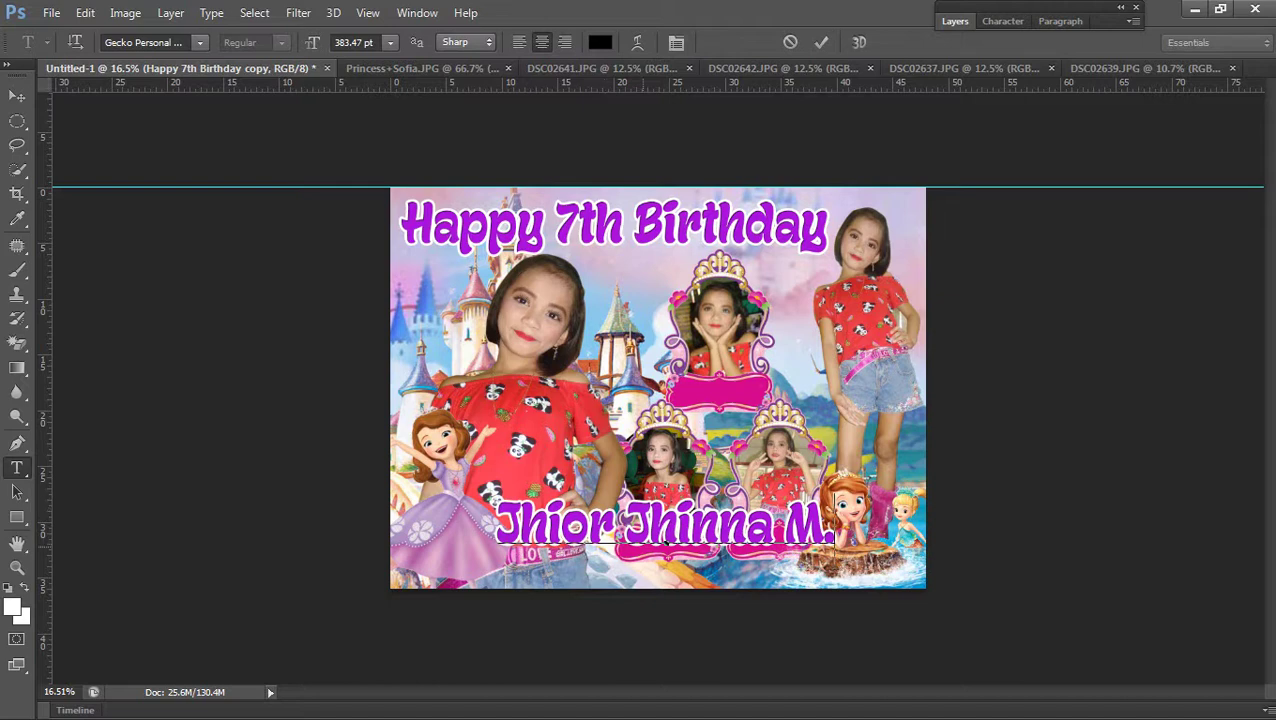
{"action": "key", "text": "shift+Left"}
{"action": "key", "text": "shift+Left"}
{"action": "key", "text": "BackSpace"}
{"action": "key", "text": "BackSpace"}
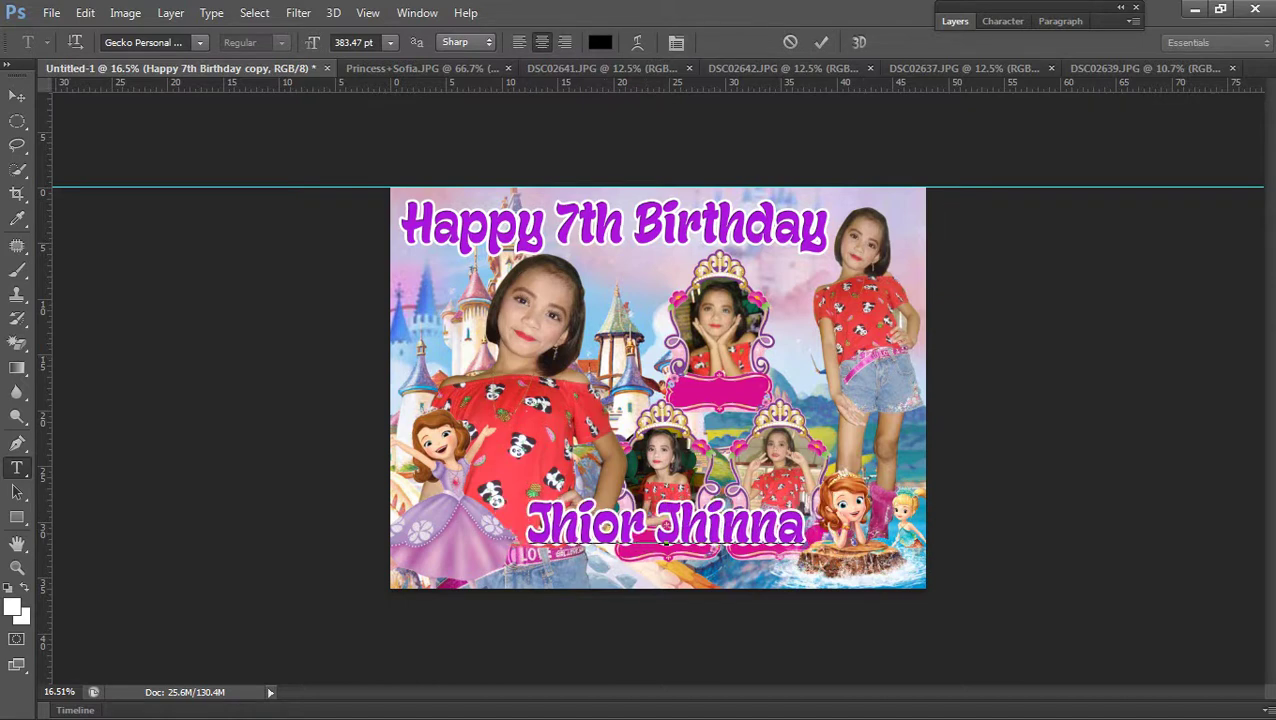
{"action": "key", "text": "ctrl+Return"}
{"action": "key", "text": "v"}
Move the name text to the lower left and enlarge it to about 121%
{"action": "left_click_drag", "start_coordinate": [557, 520], "coordinate": [440, 543]}
{"action": "key", "text": "ctrl+t"}
{"action": "left_click_drag", "start_coordinate": [688, 518], "coordinate": [757, 506]}
{"action": "key", "text": "Return"}
Reposition and resize the DSC02638 photo inside its lower frame
{"action": "key", "text": "ctrl+0"}
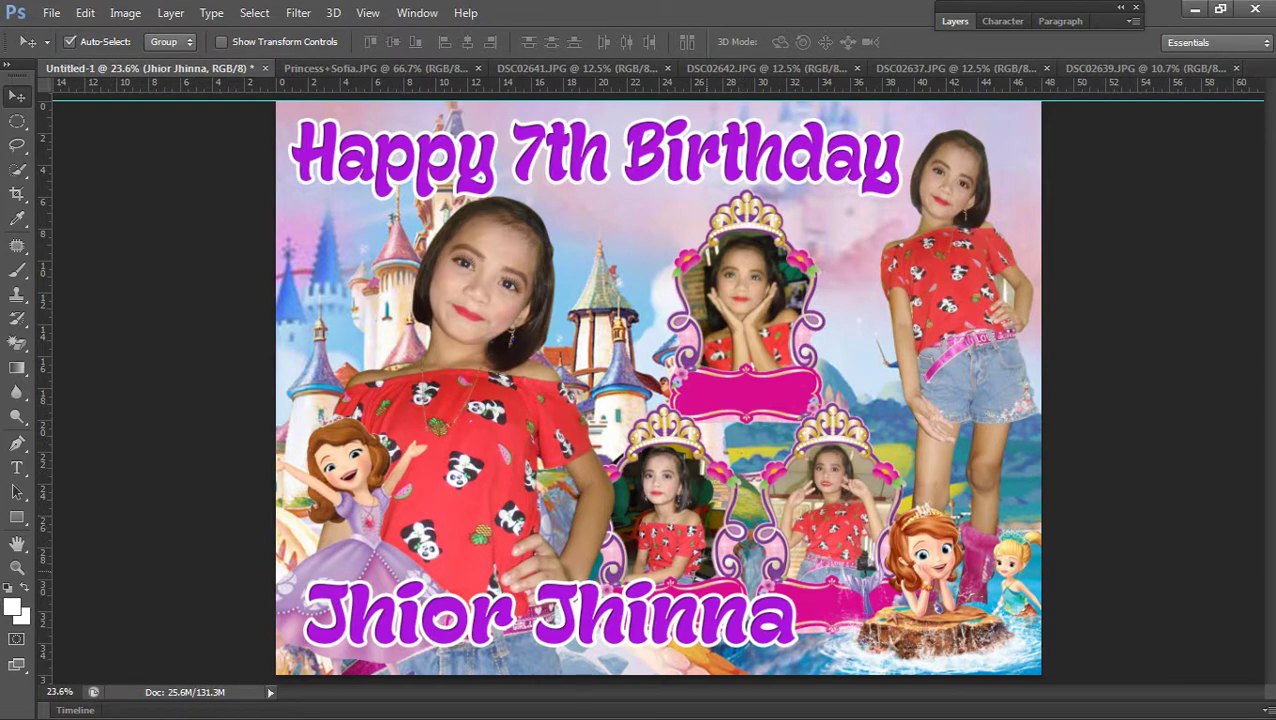
{"action": "scroll", "coordinate": [487, 405], "scroll_direction": "up", "scroll_amount": 2}
{"action": "scroll", "coordinate": [487, 405], "scroll_direction": "down", "scroll_amount": 3}
{"action": "right_click", "coordinate": [487, 405]}
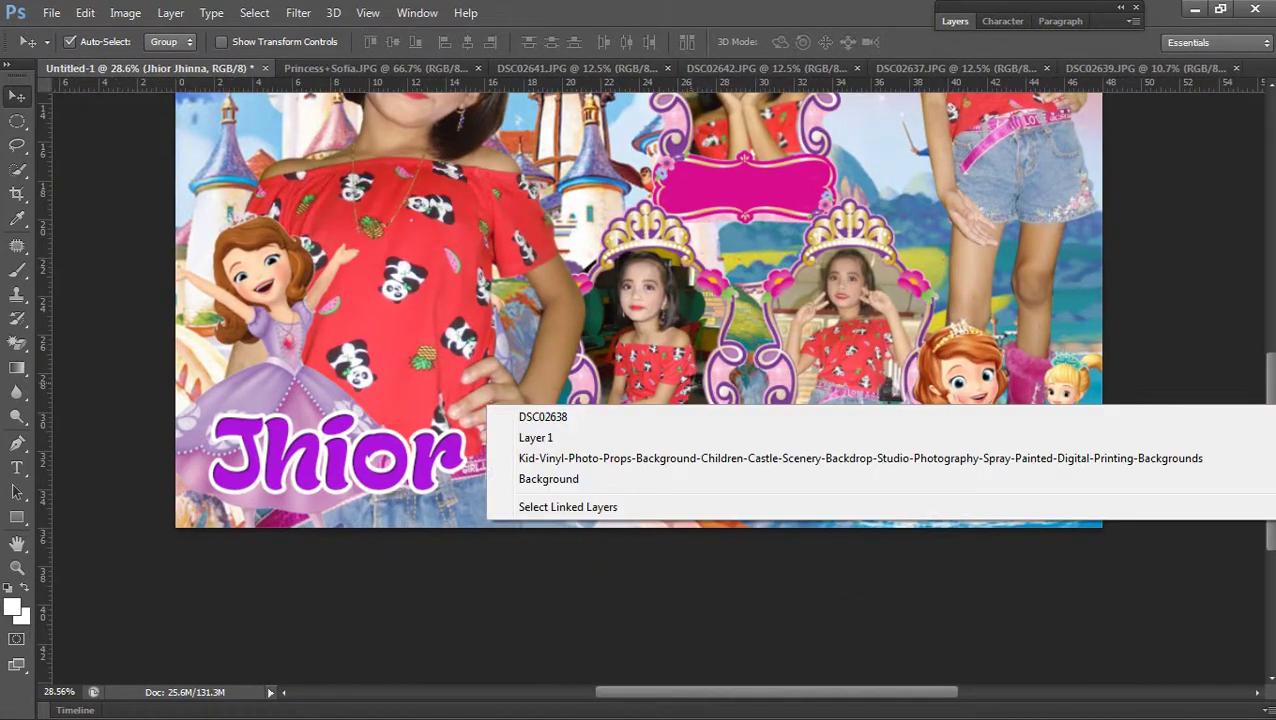
{"action": "left_click", "coordinate": [542, 416]}
{"action": "key", "text": "ctrl+t"}
{"action": "left_click_drag", "start_coordinate": [651, 342], "coordinate": [590, 540]}
{"action": "key", "text": "Return"}
Nudge the Layer 8 photo left and shrink it to about 83%
{"action": "right_click", "coordinate": [484, 318]}
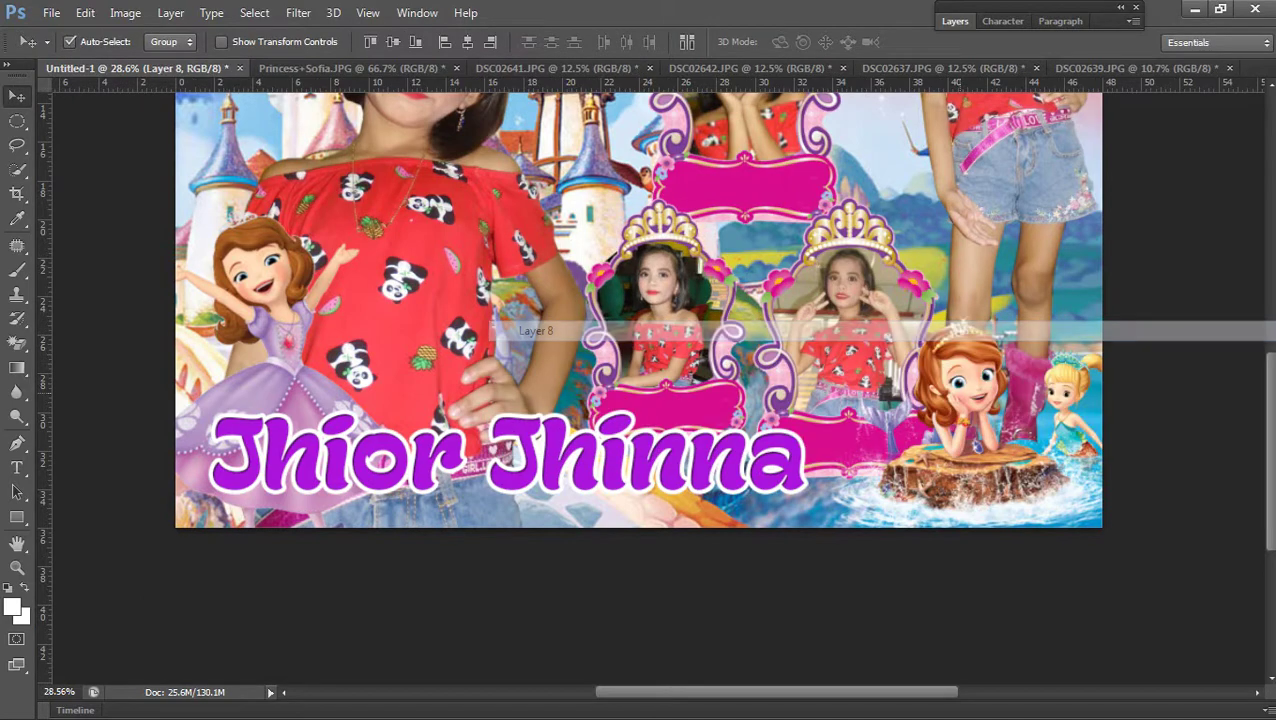
{"action": "left_click", "coordinate": [520, 330]}
{"action": "key", "text": "ctrl+t"}
{"action": "key", "text": "Left"}
{"action": "key", "text": "Left"}
{"action": "key", "text": "Left"}
{"action": "key", "text": "Left"}
{"action": "key", "text": "Left"}
{"action": "key", "text": "Left"}
{"action": "key", "text": "Left"}
{"action": "key", "text": "Left"}
{"action": "key", "text": "Left"}
{"action": "key", "text": "Left"}
{"action": "key", "text": "Left"}
{"action": "key", "text": "Left"}
{"action": "key", "text": "Left"}
{"action": "key", "text": "Left"}
{"action": "key", "text": "Left"}
{"action": "left_click_drag", "start_coordinate": [943, 479], "coordinate": [910, 432]}
{"action": "key", "text": "Return"}
Move the left framed photo and the top Layer 5 photo slightly upward
{"action": "right_click", "coordinate": [482, 318]}
{"action": "left_click", "coordinate": [520, 334]}
{"action": "left_click_drag", "start_coordinate": [740, 346], "coordinate": [740, 332]}
{"action": "right_click", "coordinate": [740, 332]}
{"action": "left_click", "coordinate": [760, 336]}
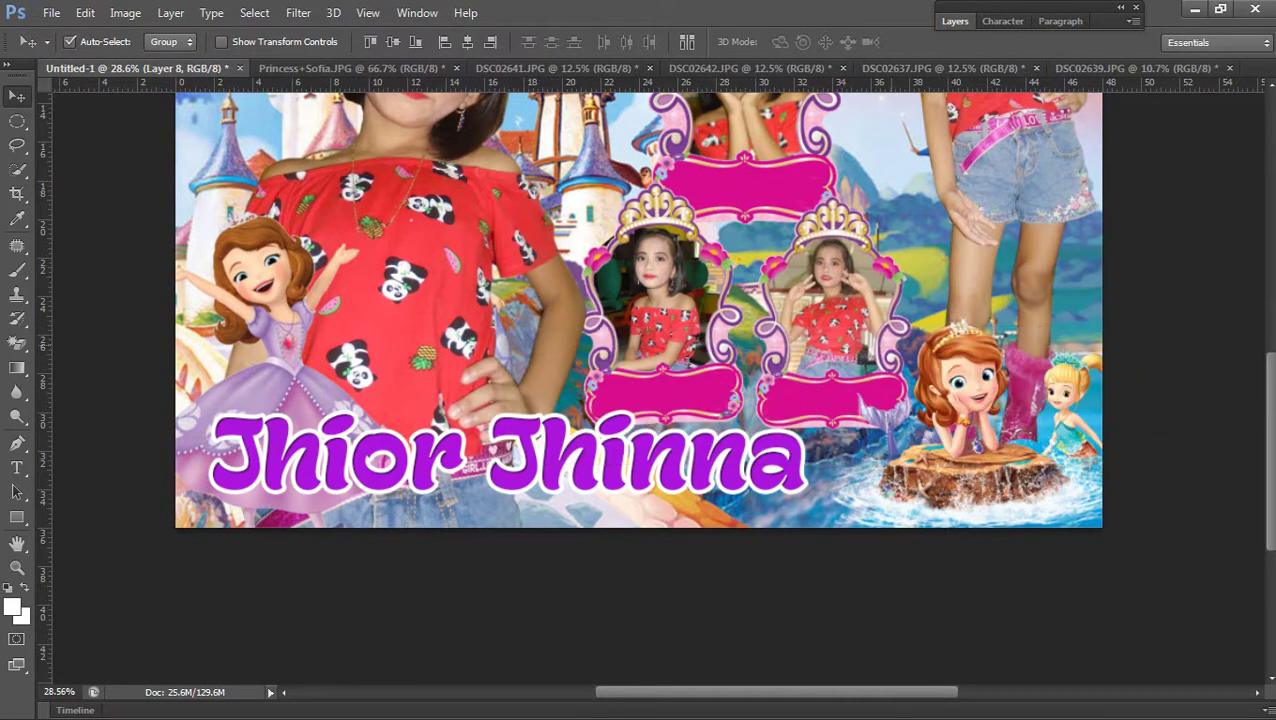
{"action": "key", "text": "ctrl+0"}
{"action": "right_click", "coordinate": [806, 280]}
{"action": "left_click", "coordinate": [826, 296]}
{"action": "left_click_drag", "start_coordinate": [806, 280], "coordinate": [806, 268]}
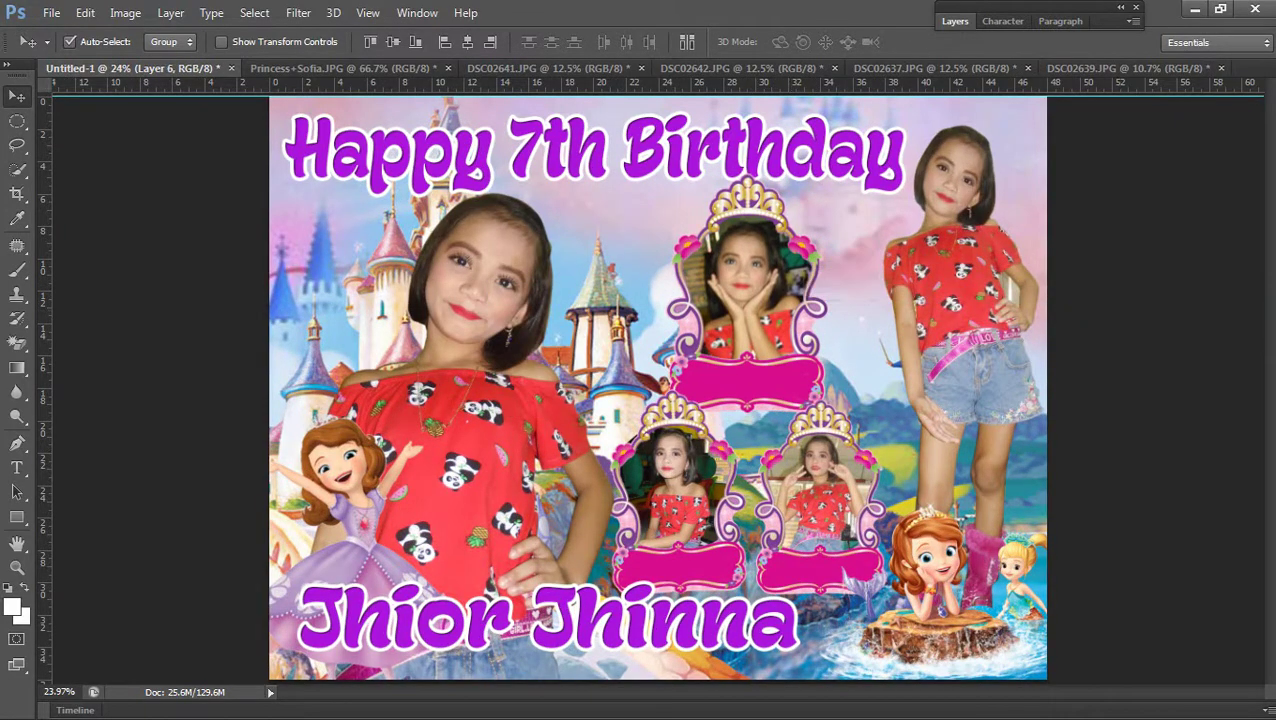
Bring the Sofia figure layer to the front
{"action": "left_click", "coordinate": [125, 12]}
{"action": "mouse_move", "coordinate": [189, 431]}
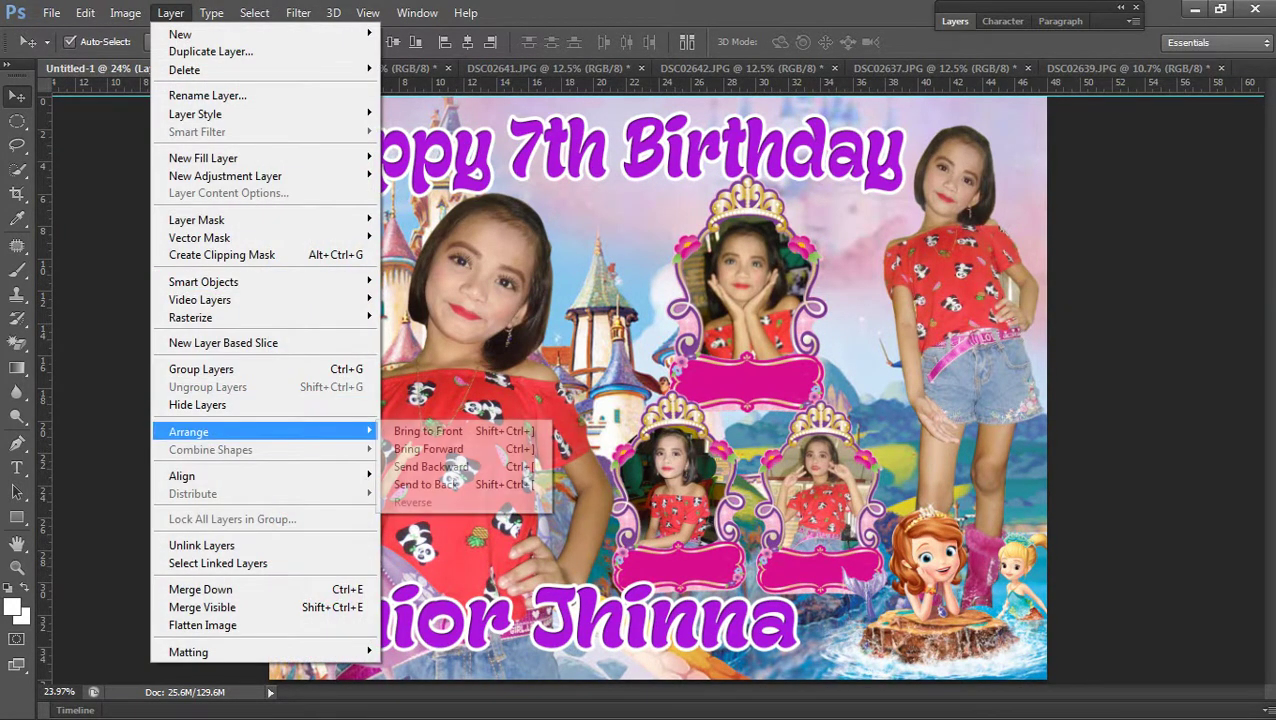
{"action": "left_click", "coordinate": [428, 431]}
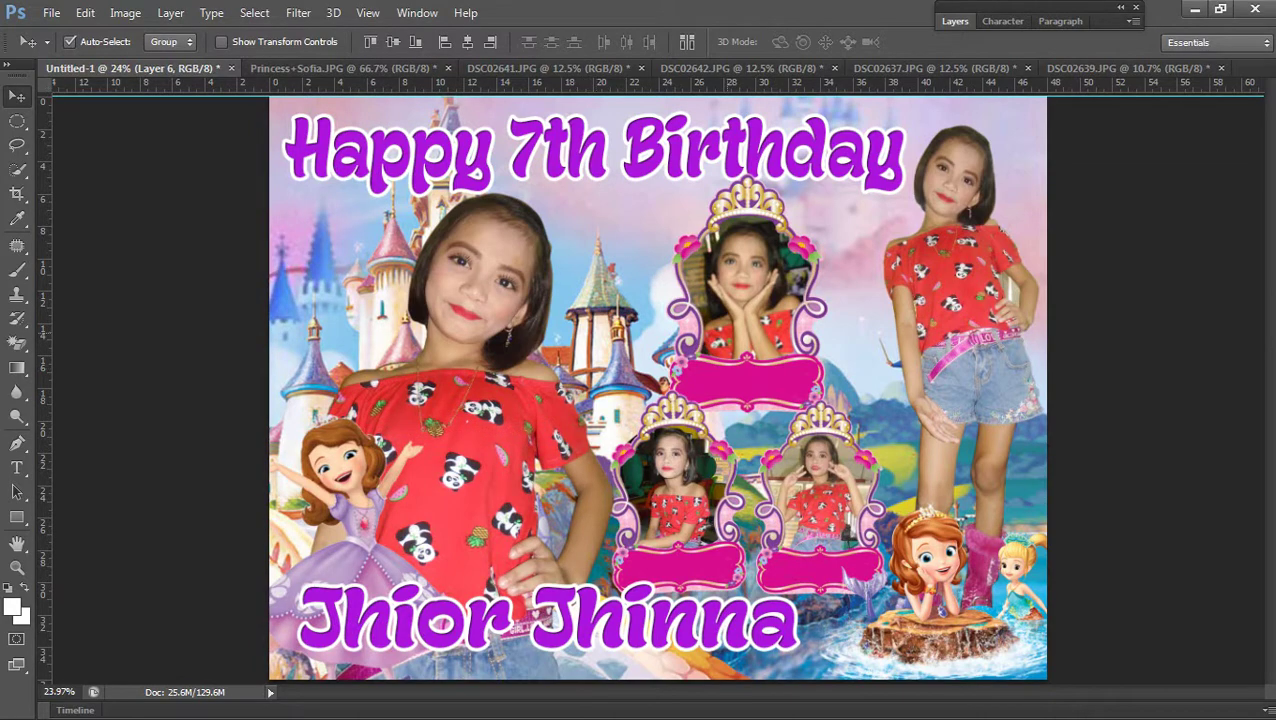
Shrink the top crown frame to about 92%
{"action": "right_click", "coordinate": [483, 305]}
{"action": "left_click", "coordinate": [500, 318]}
{"action": "key", "text": "ctrl+t"}
{"action": "left_click_drag", "start_coordinate": [822, 408], "coordinate": [813, 392]}
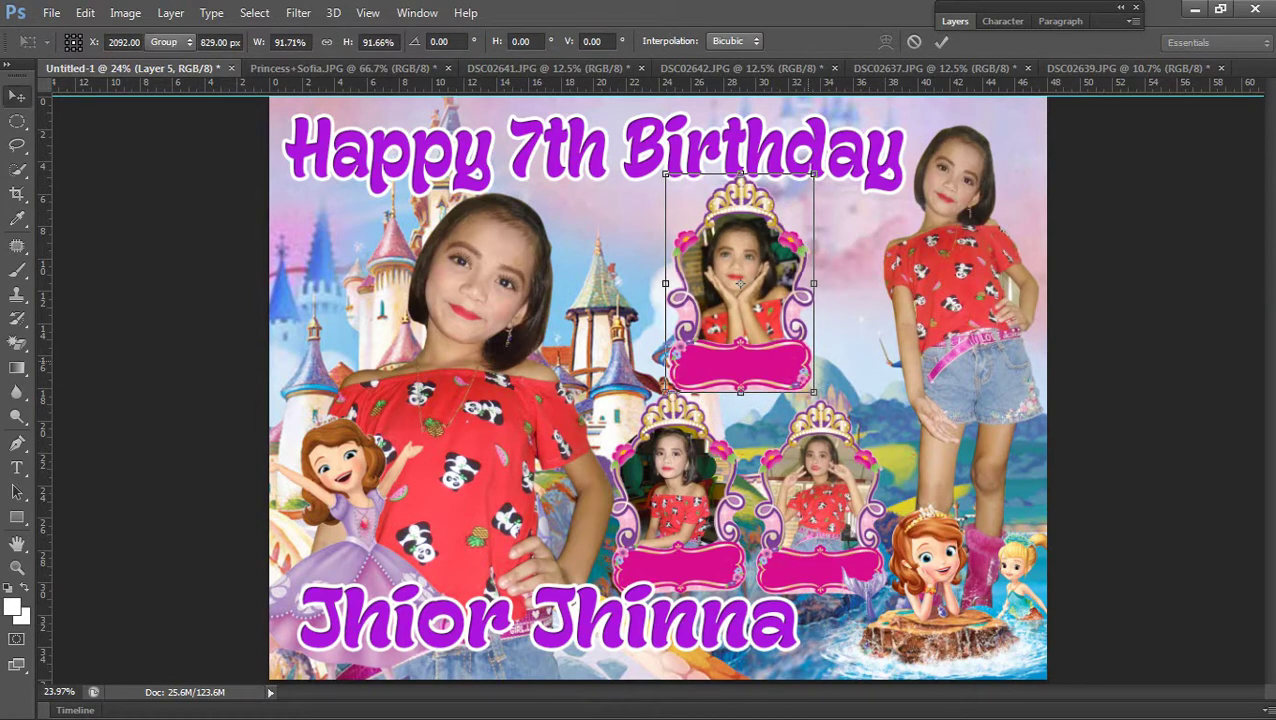
{"action": "key", "text": "Return"}
{"action": "key", "text": "ctrl+minus"}
{"action": "key", "text": "ctrl+minus"}
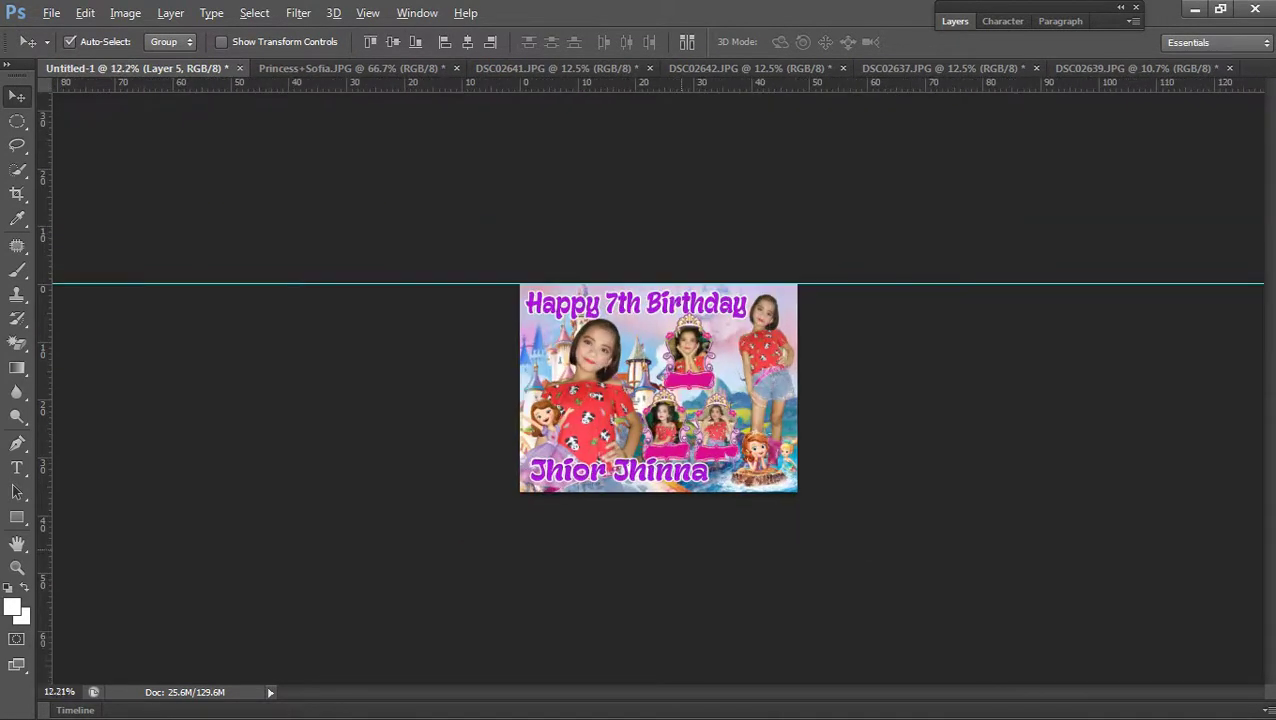
{"action": "key", "text": "ctrl+plus"}
{"action": "right_click", "coordinate": [484, 548]}
{"action": "left_click", "coordinate": [522, 561]}
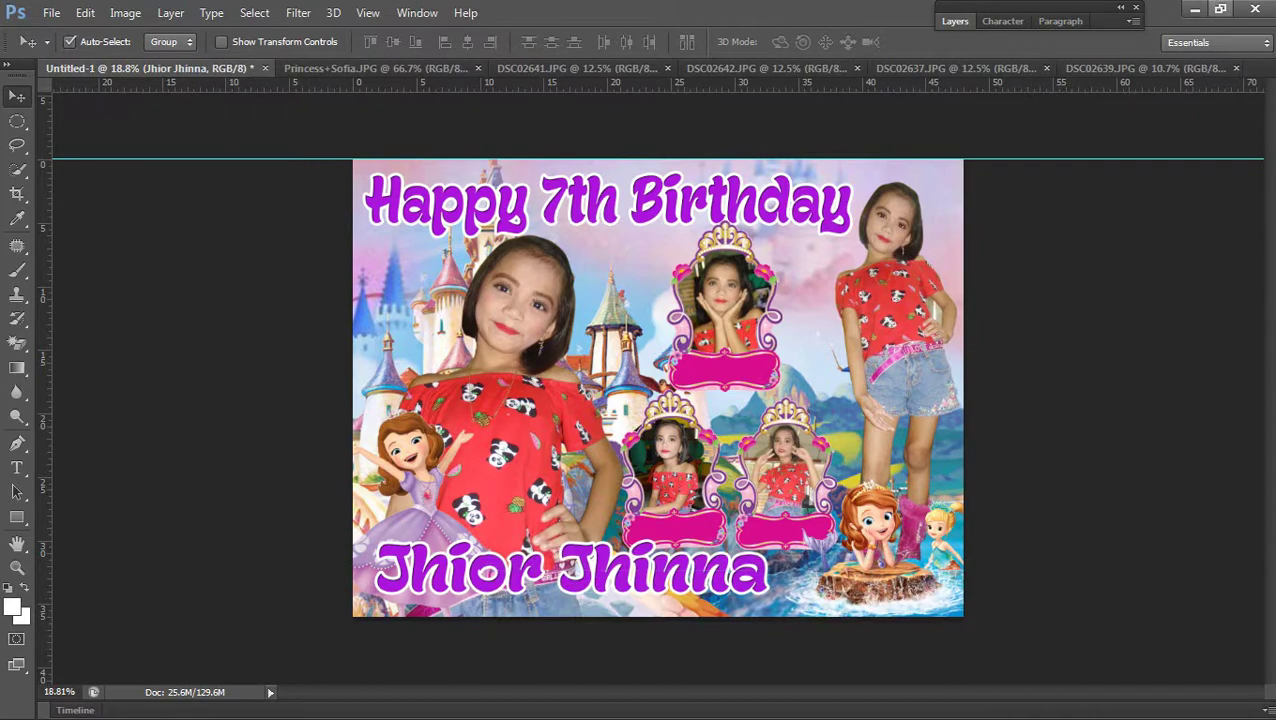
{"action": "left_click", "coordinate": [1220, 9]}
Select the name text and try the Gretoon, Oh Whale, Tiki Tropic and Wonderbar fonts
{"action": "key", "text": "t"}
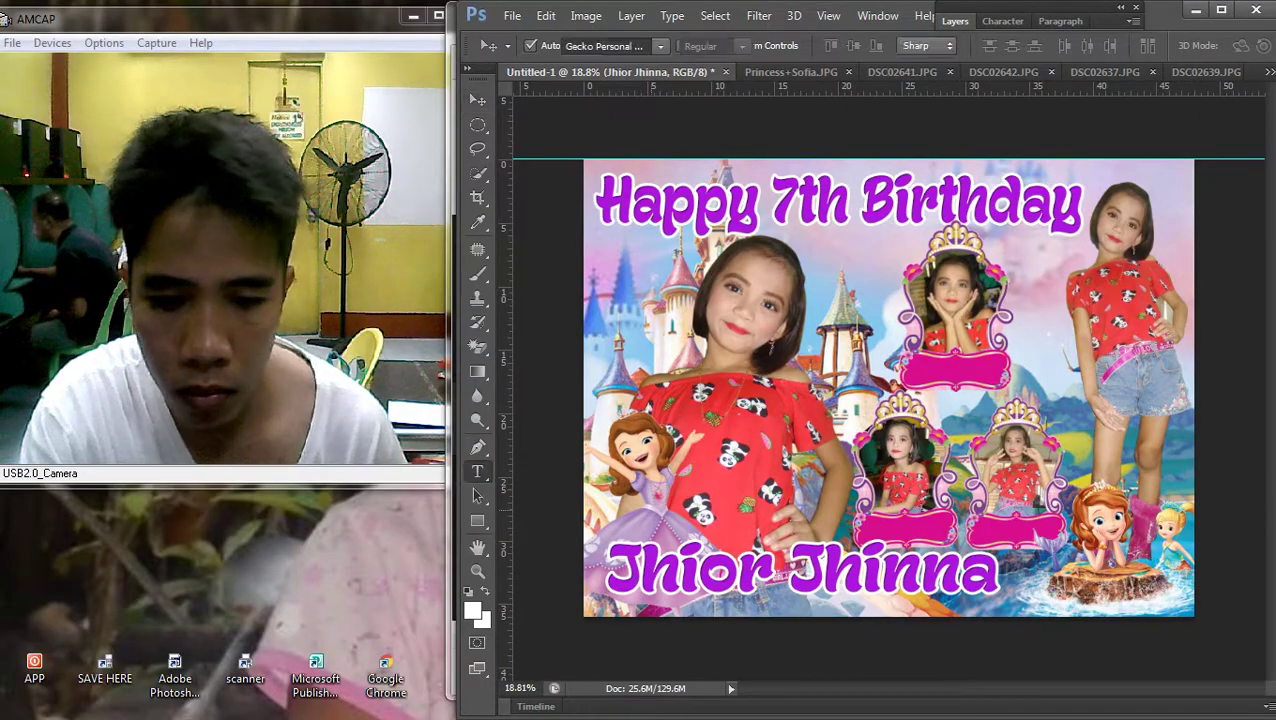
{"action": "key", "text": "ctrl+alt+z"}
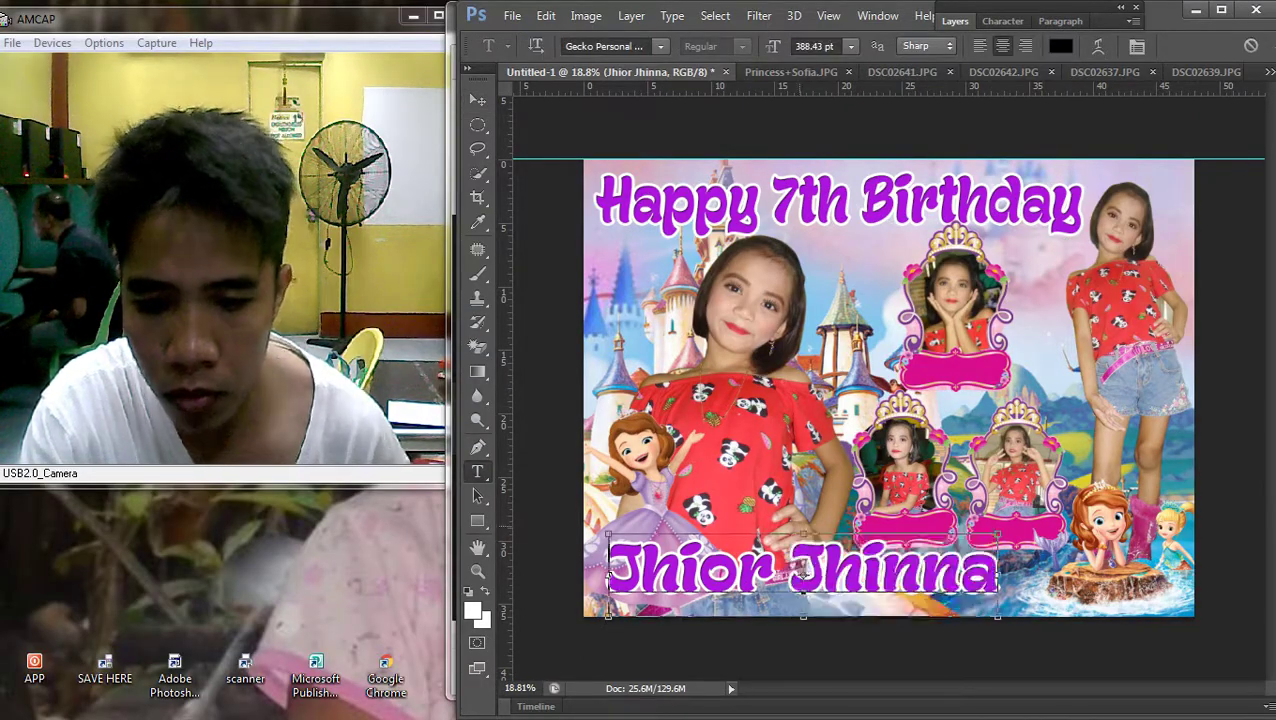
{"action": "left_click", "coordinate": [660, 46]}
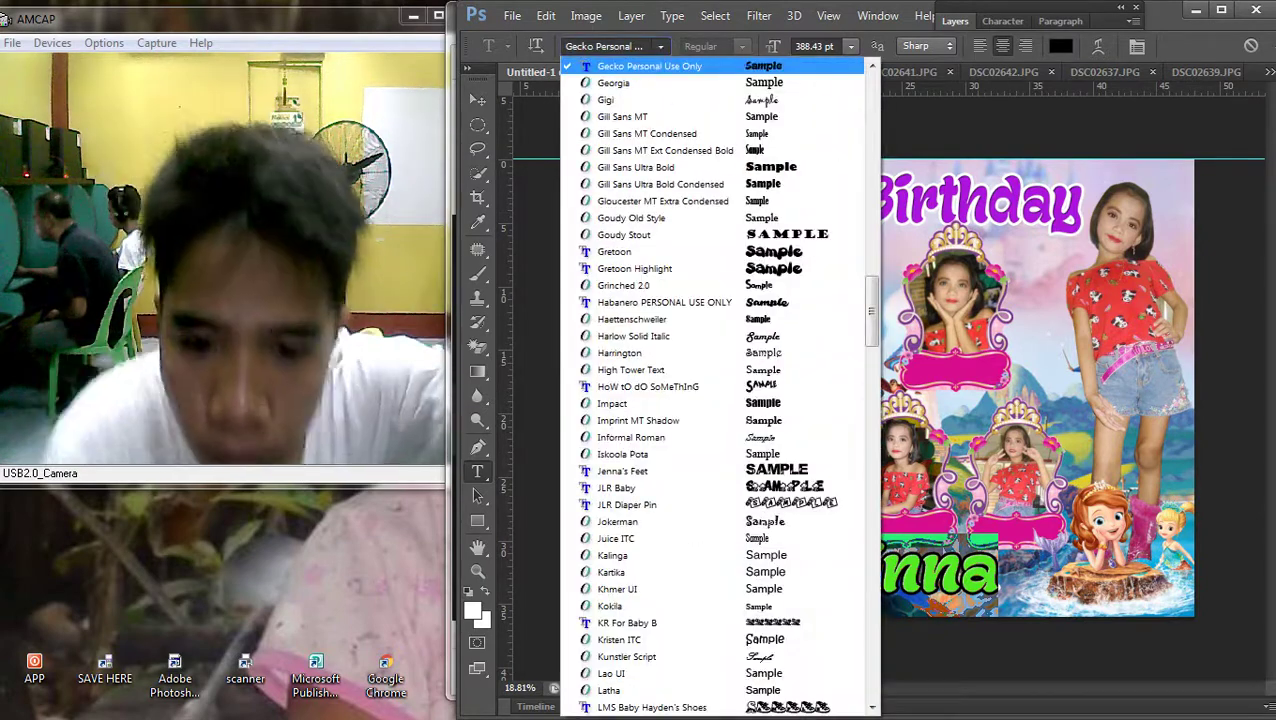
{"action": "left_click", "coordinate": [610, 251]}
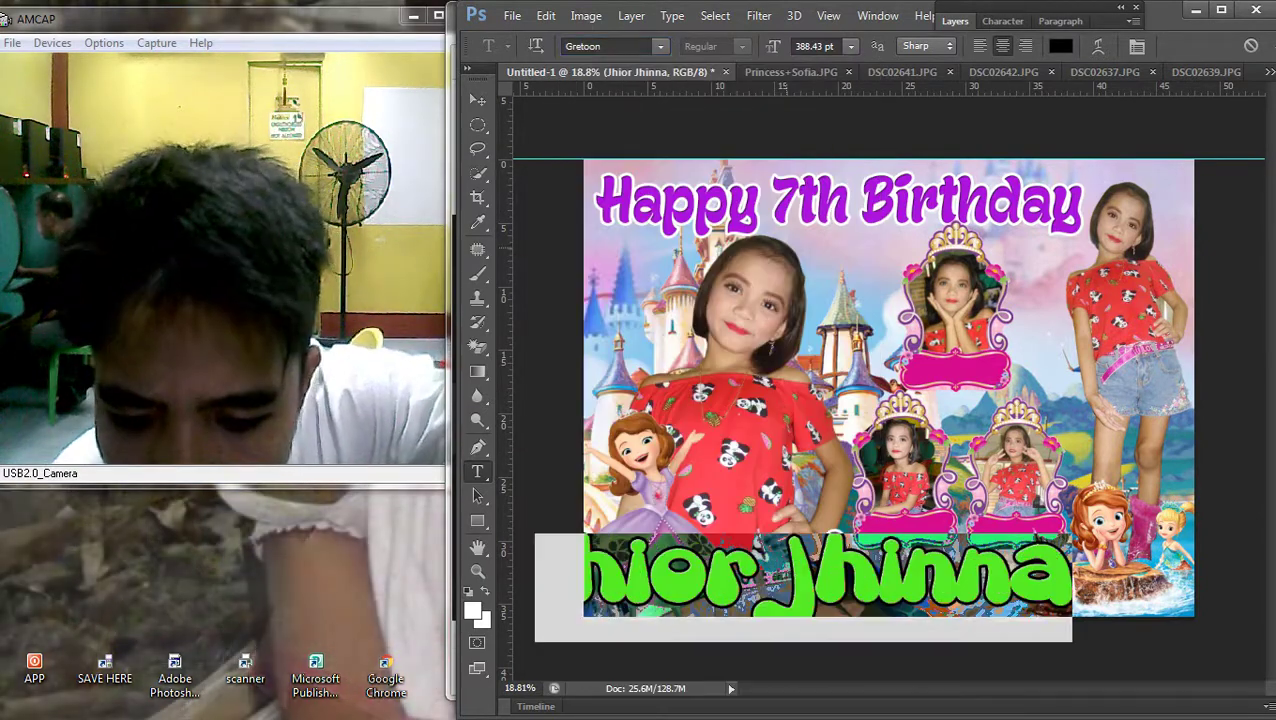
{"action": "left_click", "coordinate": [660, 46]}
{"action": "scroll", "coordinate": [710, 380], "scroll_direction": "down", "scroll_amount": 5}
{"action": "scroll", "coordinate": [657, 337], "scroll_direction": "down", "scroll_amount": 8}
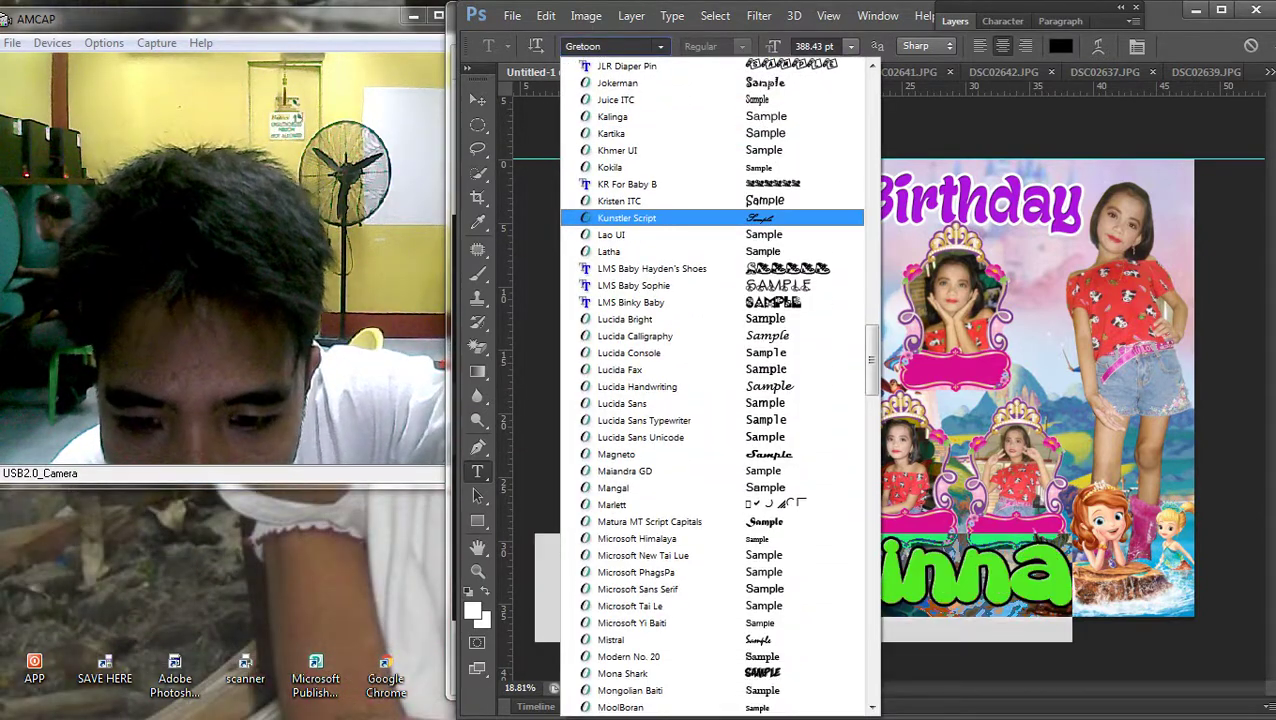
{"action": "scroll", "coordinate": [650, 400], "scroll_direction": "down", "scroll_amount": 3}
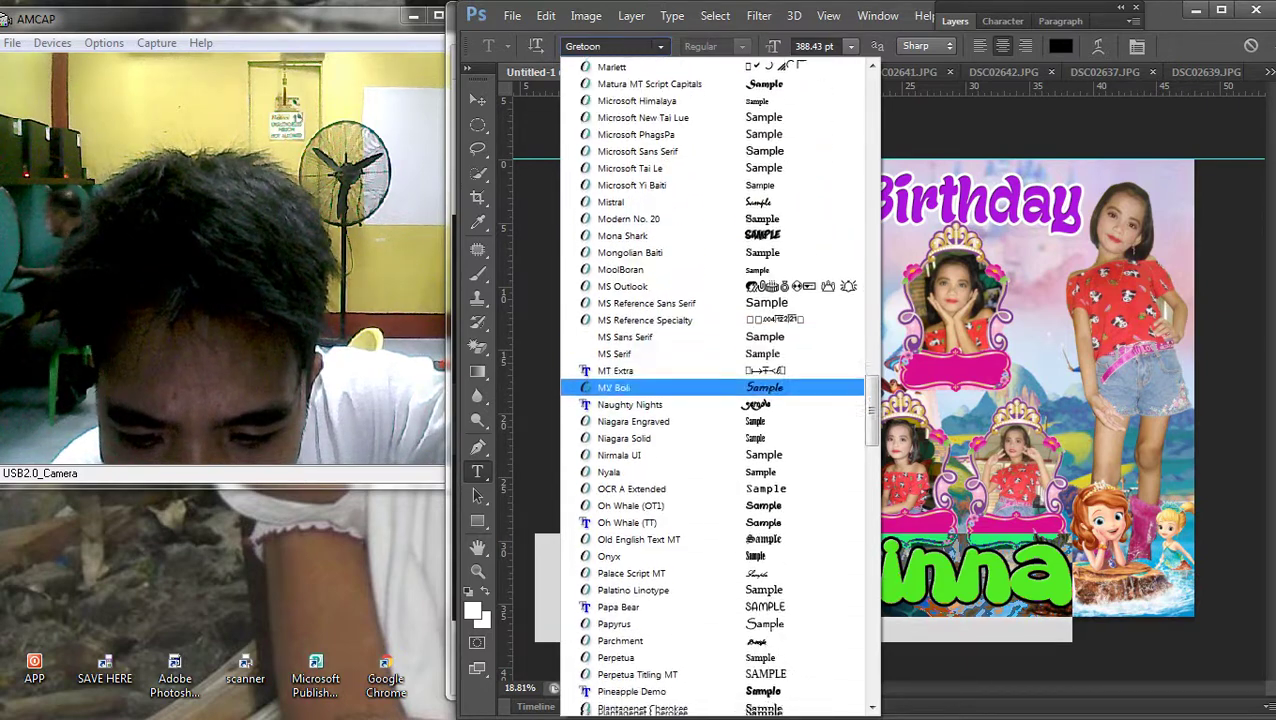
{"action": "key", "text": "Return"}
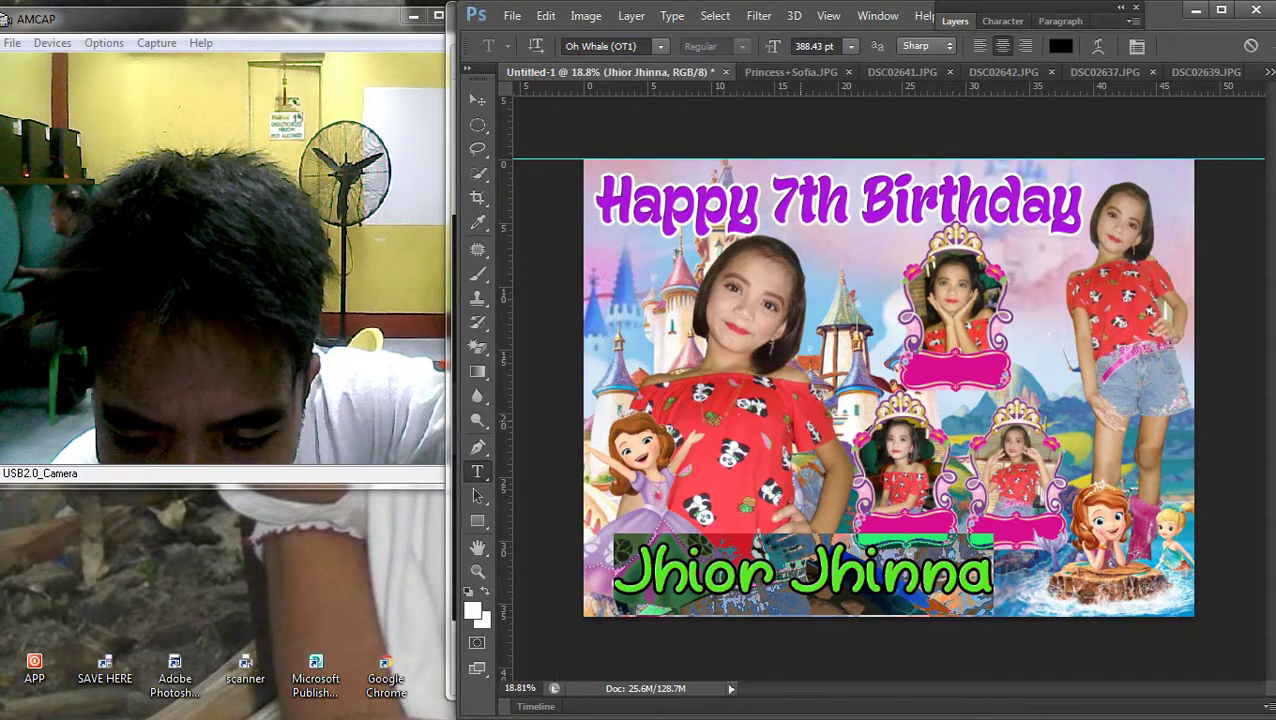
{"action": "key", "text": "alt+Down"}
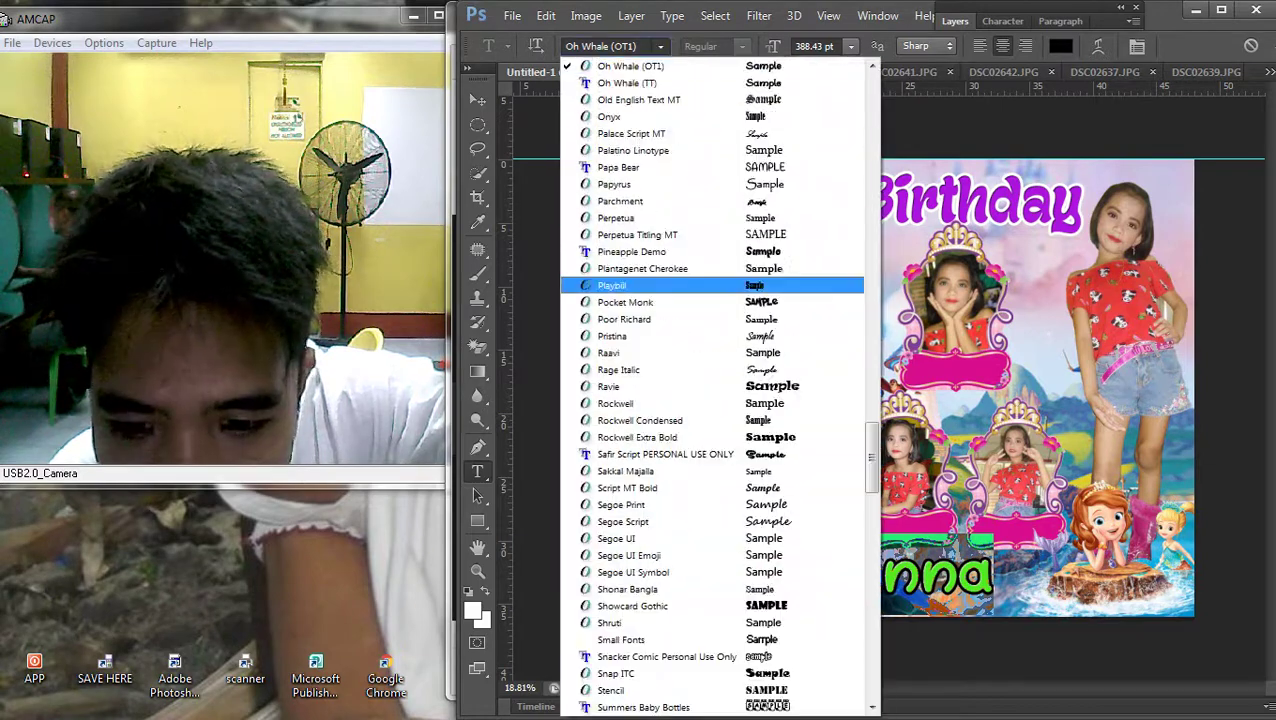
{"action": "scroll", "coordinate": [710, 380], "scroll_direction": "down", "scroll_amount": 5}
{"action": "key", "text": "Down"}
{"action": "key", "text": "Down"}
{"action": "key", "text": "Down"}
{"action": "key", "text": "Down"}
{"action": "key", "text": "Down"}
{"action": "key", "text": "Down"}
{"action": "key", "text": "Down"}
{"action": "key", "text": "Down"}
{"action": "key", "text": "Down"}
{"action": "key", "text": "Down"}
{"action": "key", "text": "Down"}
{"action": "key", "text": "Down"}
{"action": "key", "text": "Down"}
{"action": "key", "text": "Down"}
{"action": "key", "text": "Down"}
{"action": "key", "text": "Down"}
{"action": "key", "text": "Down"}
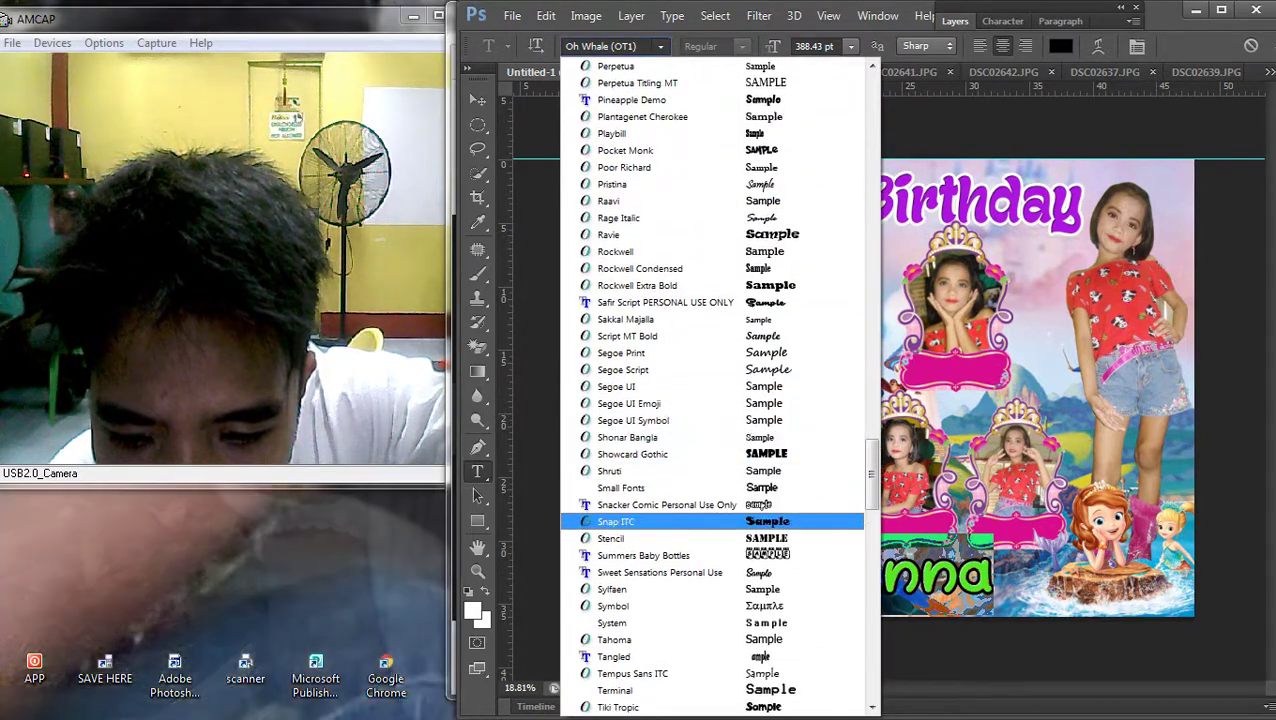
{"action": "key", "text": "Return"}
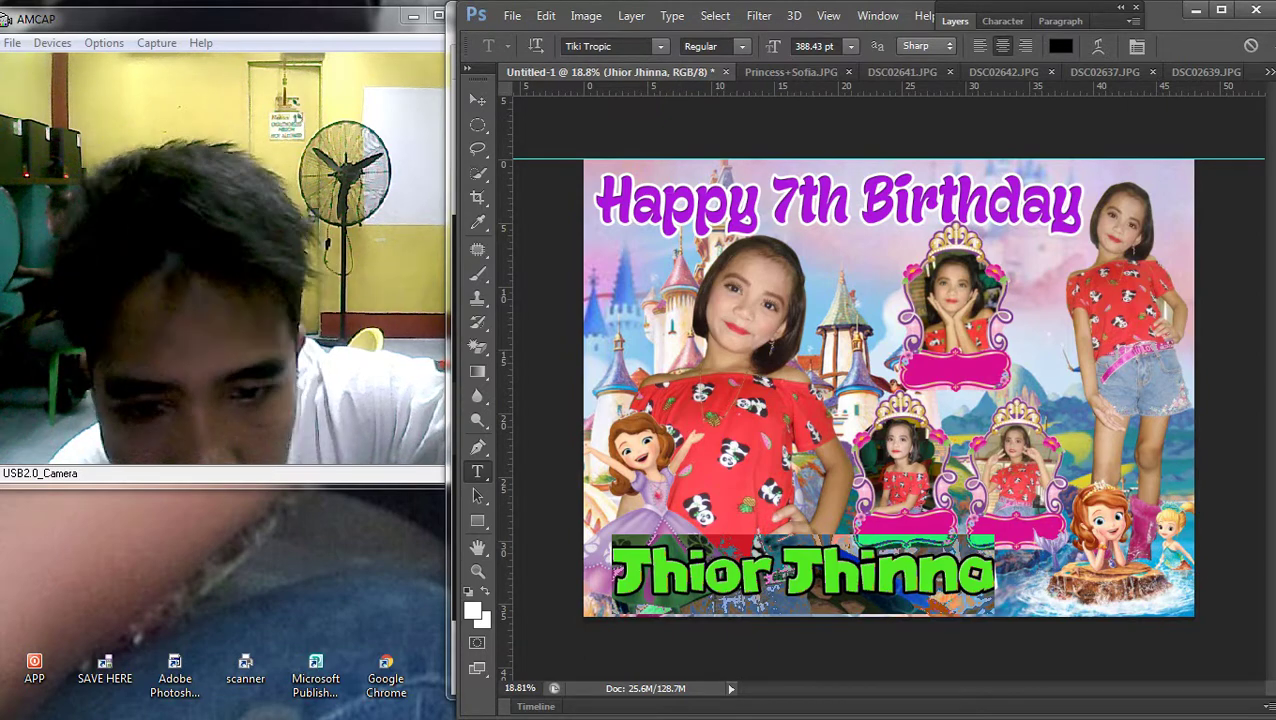
{"action": "key", "text": "alt+Down"}
{"action": "key", "text": "Down"}
{"action": "key", "text": "Down"}
{"action": "key", "text": "Down"}
{"action": "key", "text": "Down"}
{"action": "key", "text": "Down"}
{"action": "key", "text": "Down"}
{"action": "key", "text": "Down"}
{"action": "key", "text": "Down"}
{"action": "key", "text": "Down"}
{"action": "key", "text": "Down"}
{"action": "key", "text": "Down"}
{"action": "key", "text": "Down"}
{"action": "key", "text": "Down"}
{"action": "key", "text": "Down"}
{"action": "key", "text": "Down"}
{"action": "key", "text": "Down"}
{"action": "key", "text": "Down"}
{"action": "key", "text": "Down"}
{"action": "key", "text": "Down"}
{"action": "key", "text": "Down"}
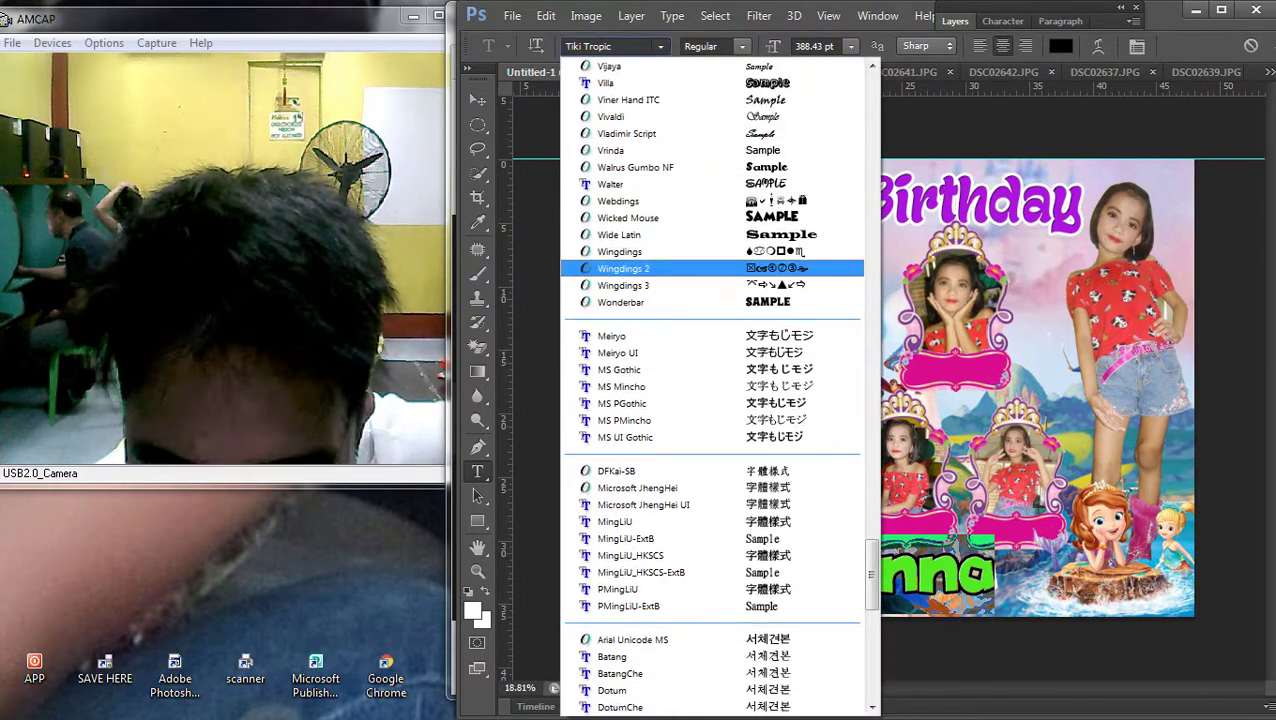
{"action": "key", "text": "Down"}
{"action": "key", "text": "Down"}
{"action": "key", "text": "Return"}
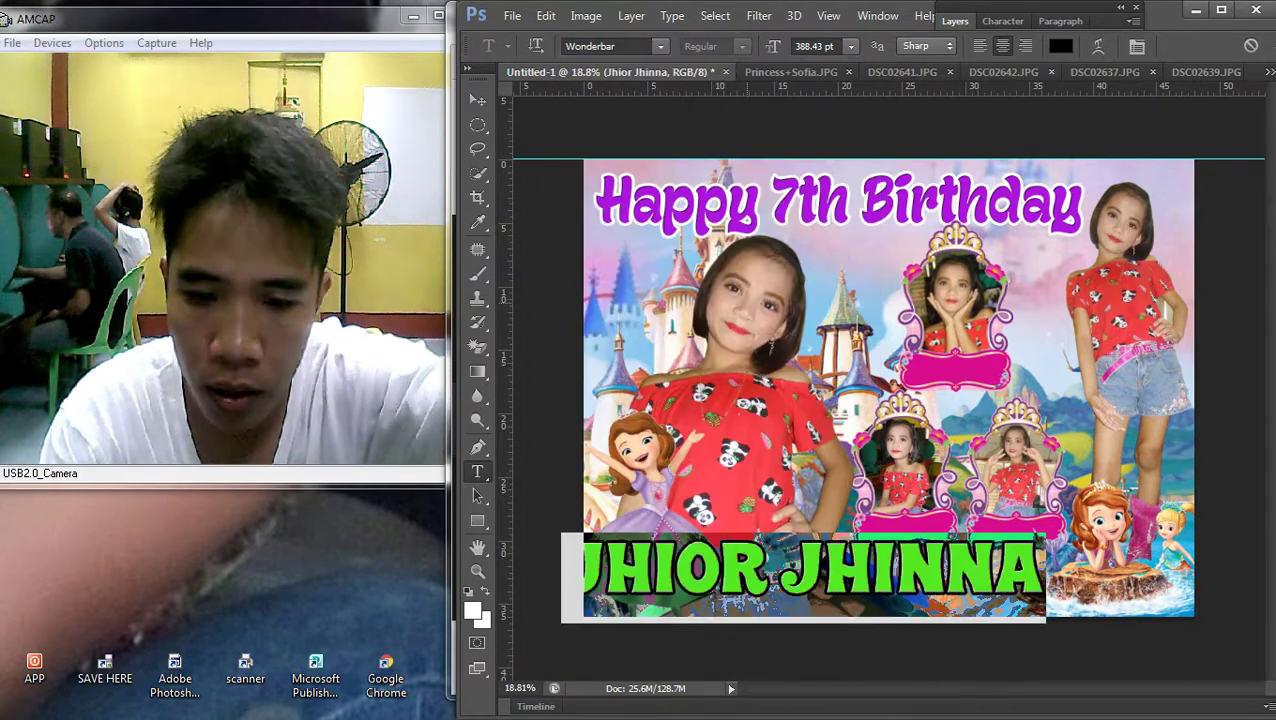
Browse from the top of the font list, apply Babylove to the name, and commit
{"action": "key", "text": "alt+Down"}
{"action": "key", "text": "Down"}
{"action": "key", "text": "Down"}
{"action": "key", "text": "Down"}
{"action": "key", "text": "Down"}
{"action": "key", "text": "Down"}
{"action": "key", "text": "Down"}
{"action": "key", "text": "Down"}
{"action": "key", "text": "Down"}
{"action": "key", "text": "Down"}
{"action": "key", "text": "Down"}
{"action": "key", "text": "Down"}
{"action": "key", "text": "Down"}
{"action": "key", "text": "Down"}
{"action": "key", "text": "Down"}
{"action": "key", "text": "Down"}
{"action": "key", "text": "Down"}
{"action": "key", "text": "Down"}
{"action": "key", "text": "Down"}
{"action": "key", "text": "Down"}
{"action": "key", "text": "Down"}
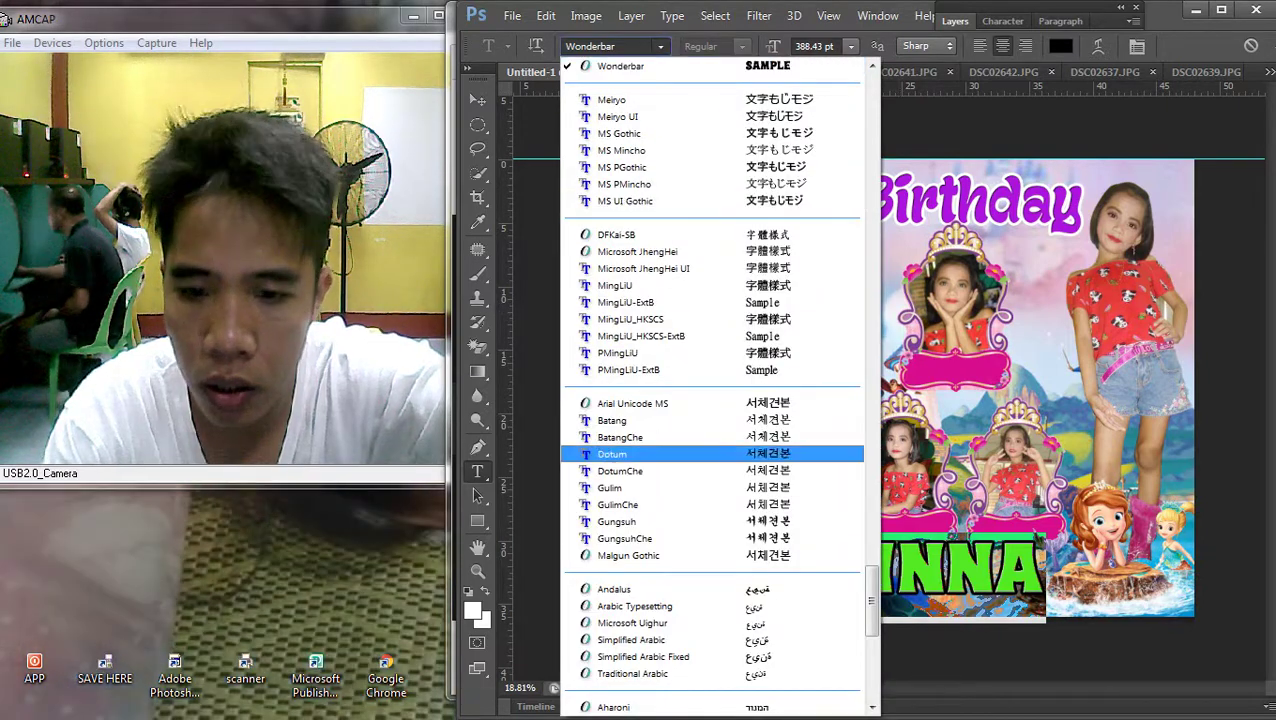
{"action": "key", "text": "Home"}
{"action": "key", "text": "Down"}
{"action": "key", "text": "Down"}
{"action": "key", "text": "Down"}
{"action": "key", "text": "Down"}
{"action": "key", "text": "Down"}
{"action": "key", "text": "Down"}
{"action": "key", "text": "Down"}
{"action": "key", "text": "Down"}
{"action": "key", "text": "Down"}
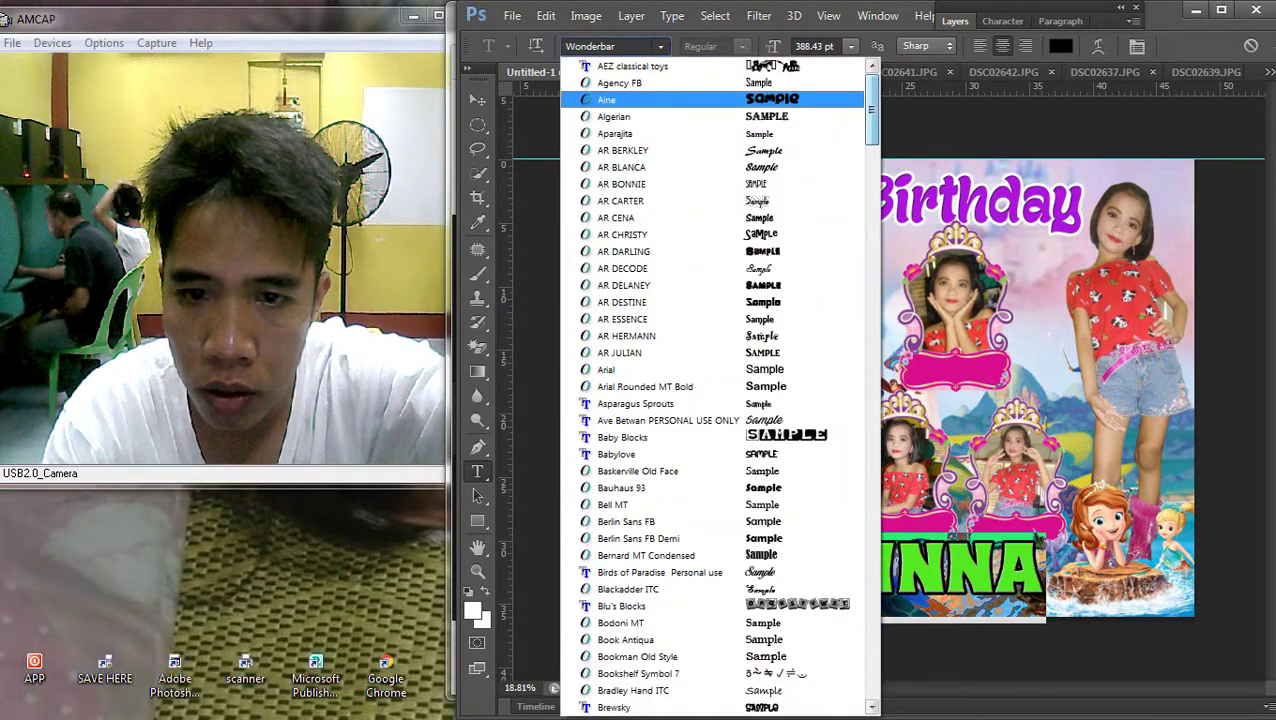
{"action": "key", "text": "Down"}
{"action": "key", "text": "Down"}
{"action": "key", "text": "Down"}
{"action": "key", "text": "Down"}
{"action": "key", "text": "Down"}
{"action": "key", "text": "Up"}
{"action": "key", "text": "Up"}
{"action": "key", "text": "Up"}
{"action": "key", "text": "Down"}
{"action": "key", "text": "Down"}
{"action": "key", "text": "Down"}
{"action": "key", "text": "Down"}
{"action": "key", "text": "Down"}
{"action": "key", "text": "Down"}
{"action": "key", "text": "Down"}
{"action": "key", "text": "Down"}
{"action": "key", "text": "Up"}
{"action": "key", "text": "Up"}
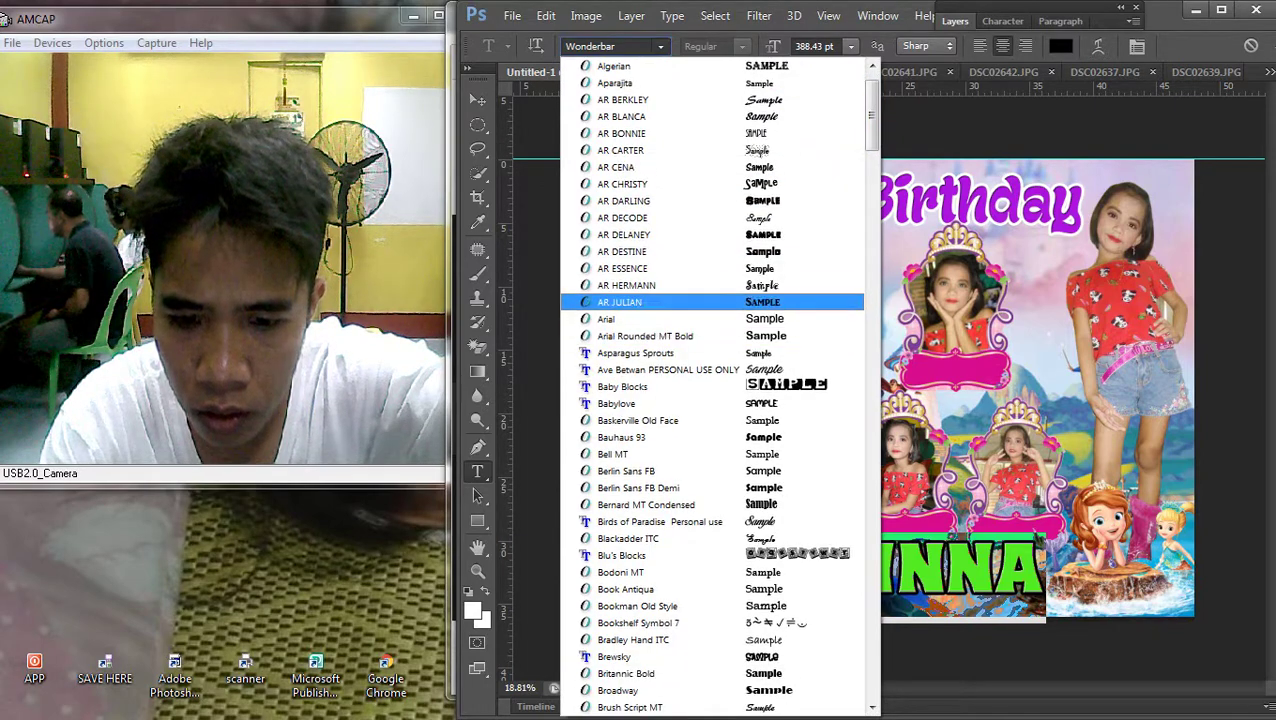
{"action": "key", "text": "Down"}
{"action": "key", "text": "Down"}
{"action": "key", "text": "Down"}
{"action": "key", "text": "Down"}
{"action": "key", "text": "Down"}
{"action": "key", "text": "Down"}
{"action": "key", "text": "Return"}
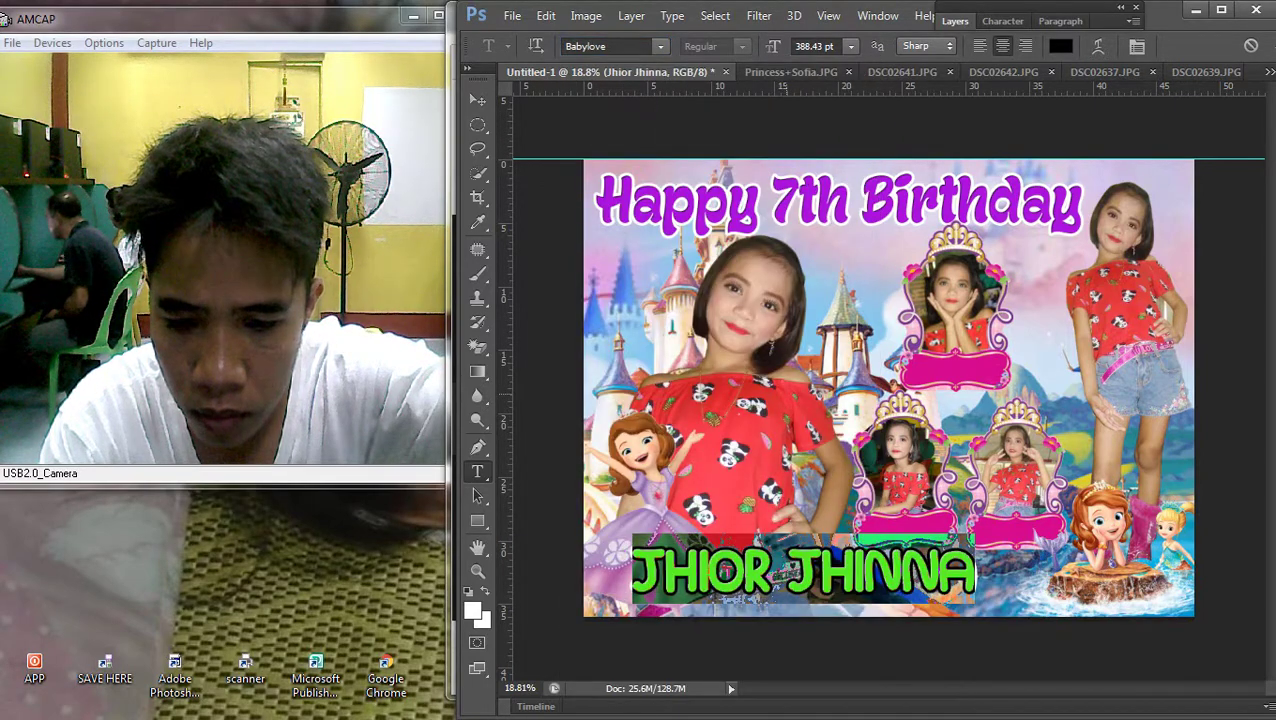
{"action": "key", "text": "ctrl+Return"}
{"action": "key", "text": "v"}
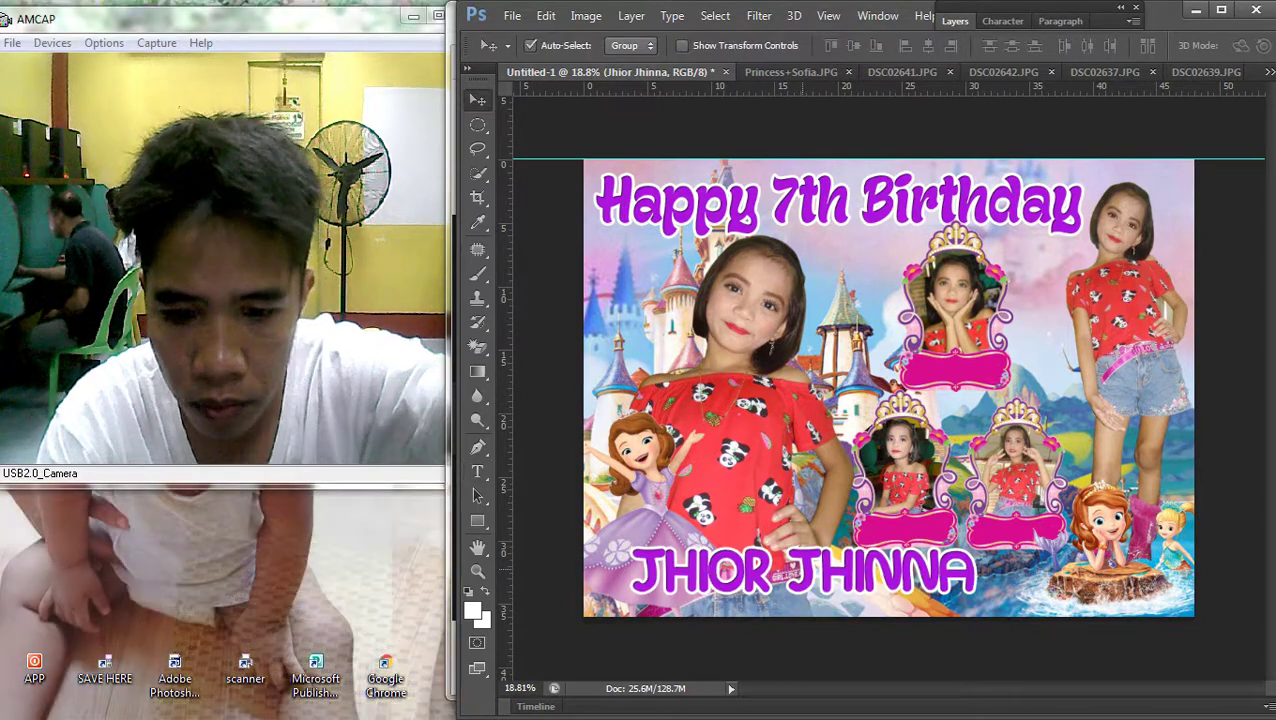
{"action": "left_click_drag", "start_coordinate": [833, 528], "coordinate": [808, 533]}
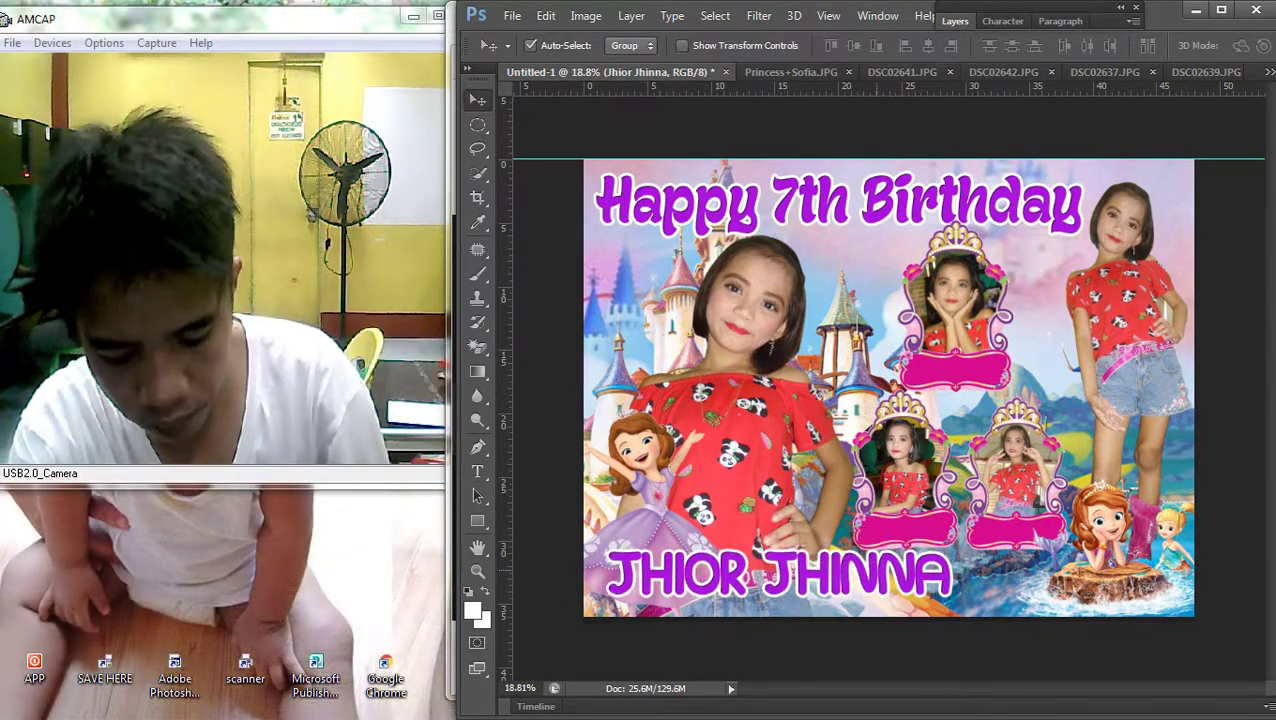
{"action": "key", "text": "ctrl+t"}
{"action": "left_click_drag", "start_coordinate": [955, 605], "coordinate": [1005, 617]}
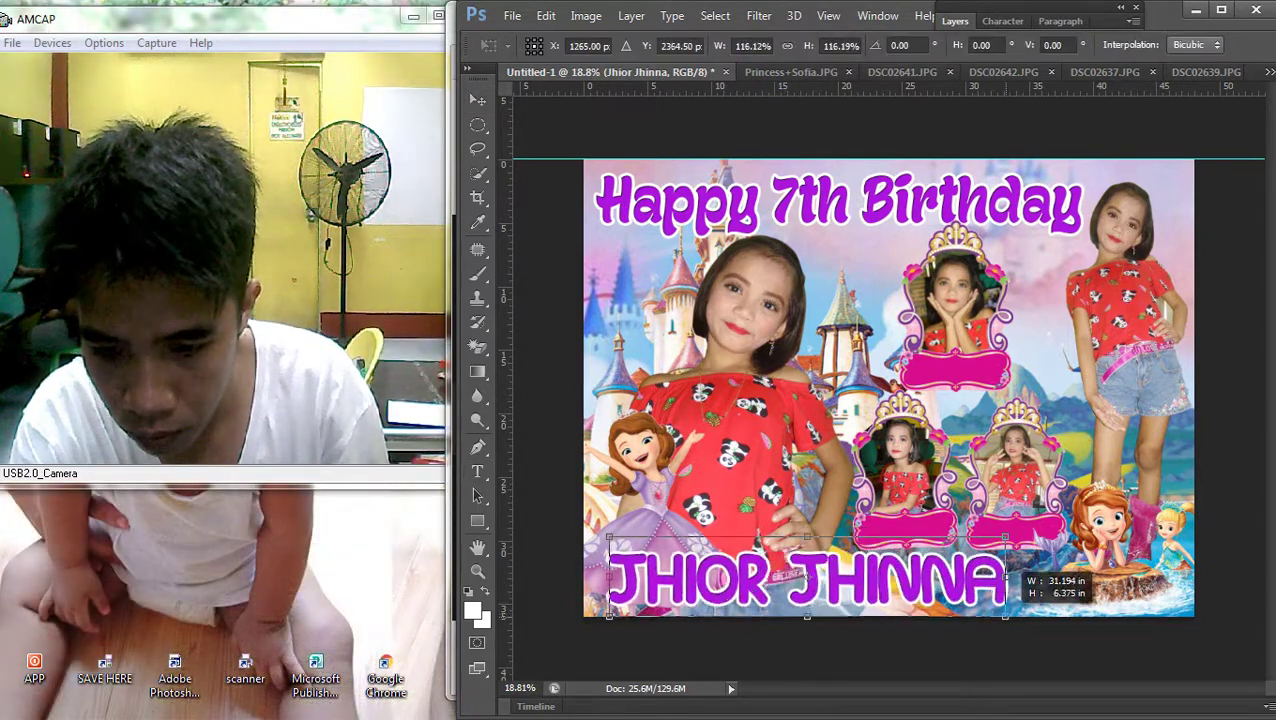
{"action": "key", "text": "Return"}
Select Layer 8, Layer 5 and then Layer 9, leaving Layer 9 untransformed
{"action": "scroll", "coordinate": [880, 390], "scroll_direction": "down", "scroll_amount": 2}
{"action": "scroll", "coordinate": [880, 390], "scroll_direction": "up", "scroll_amount": 4}
{"action": "scroll", "coordinate": [885, 372], "scroll_direction": "up", "scroll_amount": 2}
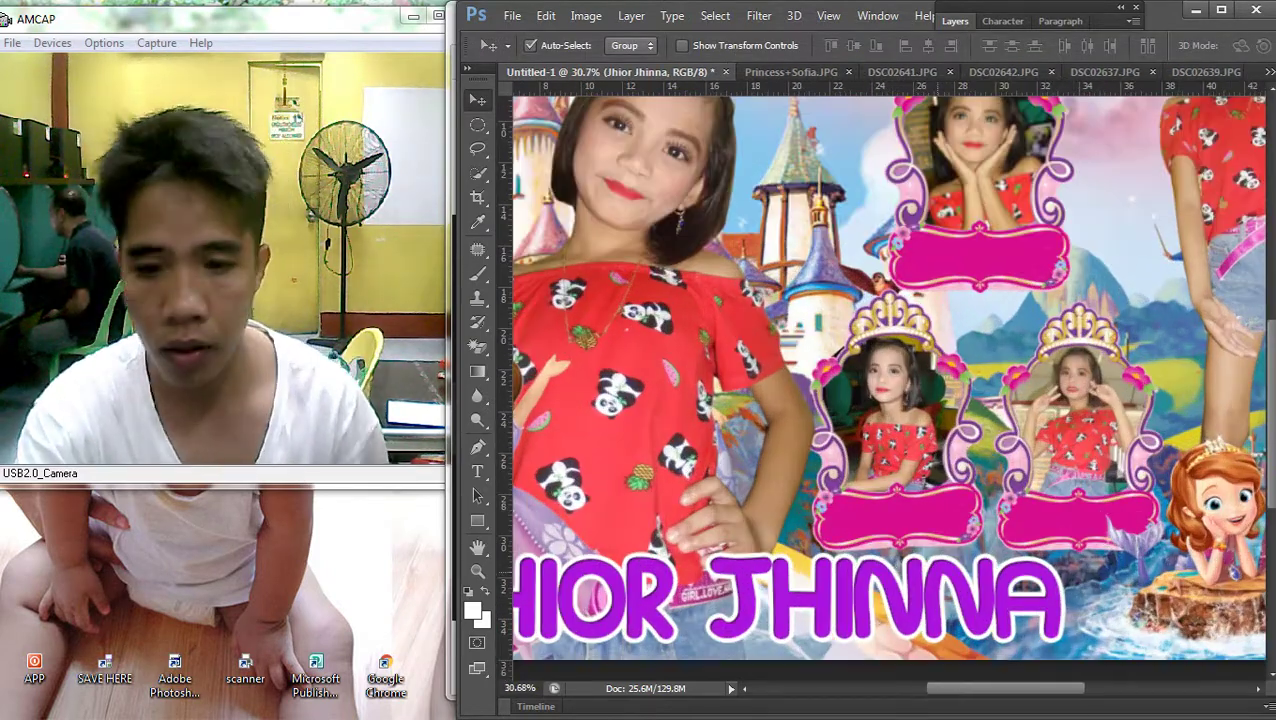
{"action": "scroll", "coordinate": [885, 380], "scroll_direction": "down", "scroll_amount": 2}
{"action": "right_click", "coordinate": [1060, 400]}
{"action": "right_click", "coordinate": [1060, 355]}
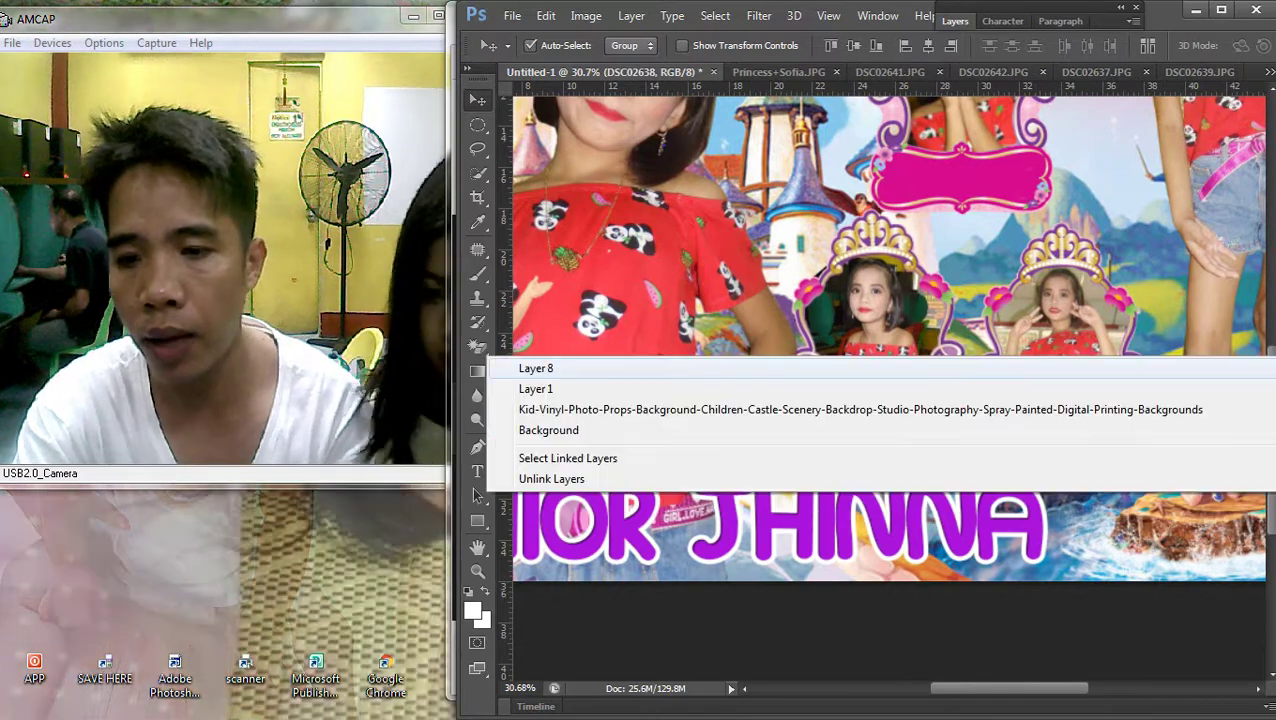
{"action": "left_click", "coordinate": [1060, 367]}
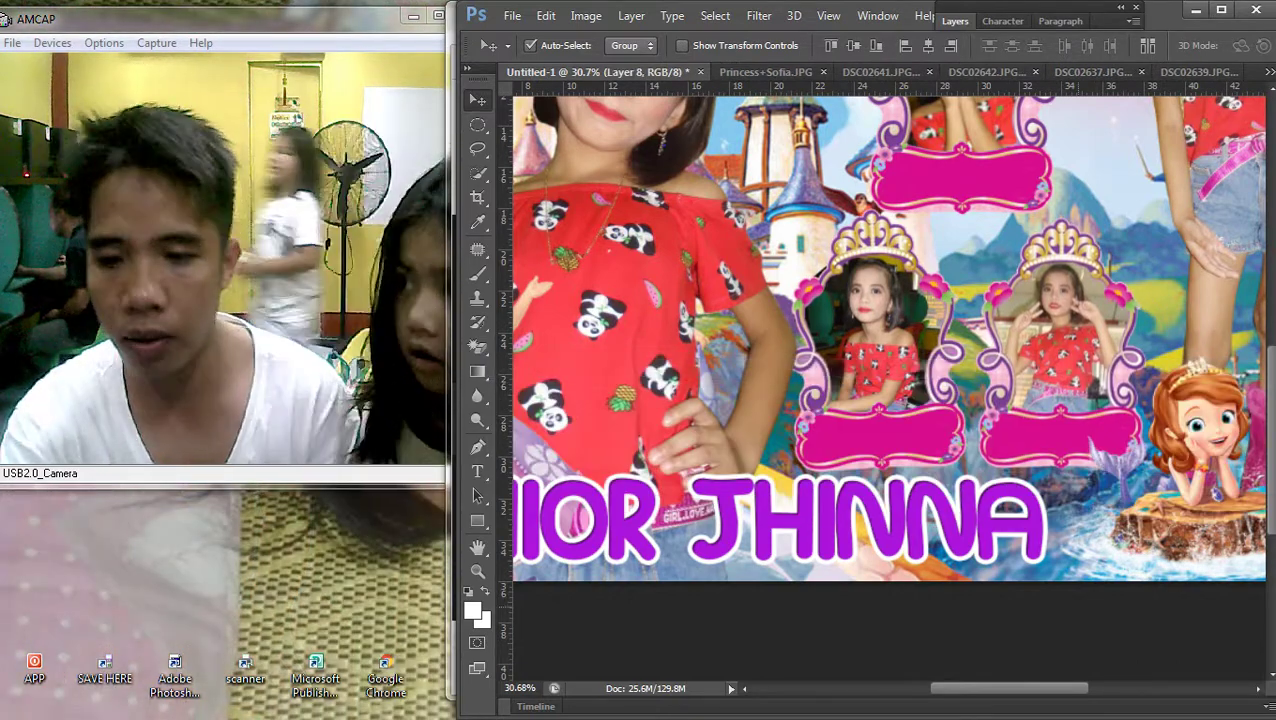
{"action": "scroll", "coordinate": [885, 372], "scroll_direction": "down", "scroll_amount": 2}
{"action": "scroll", "coordinate": [885, 372], "scroll_direction": "down", "scroll_amount": 2}
{"action": "scroll", "coordinate": [885, 372], "scroll_direction": "up", "scroll_amount": 2}
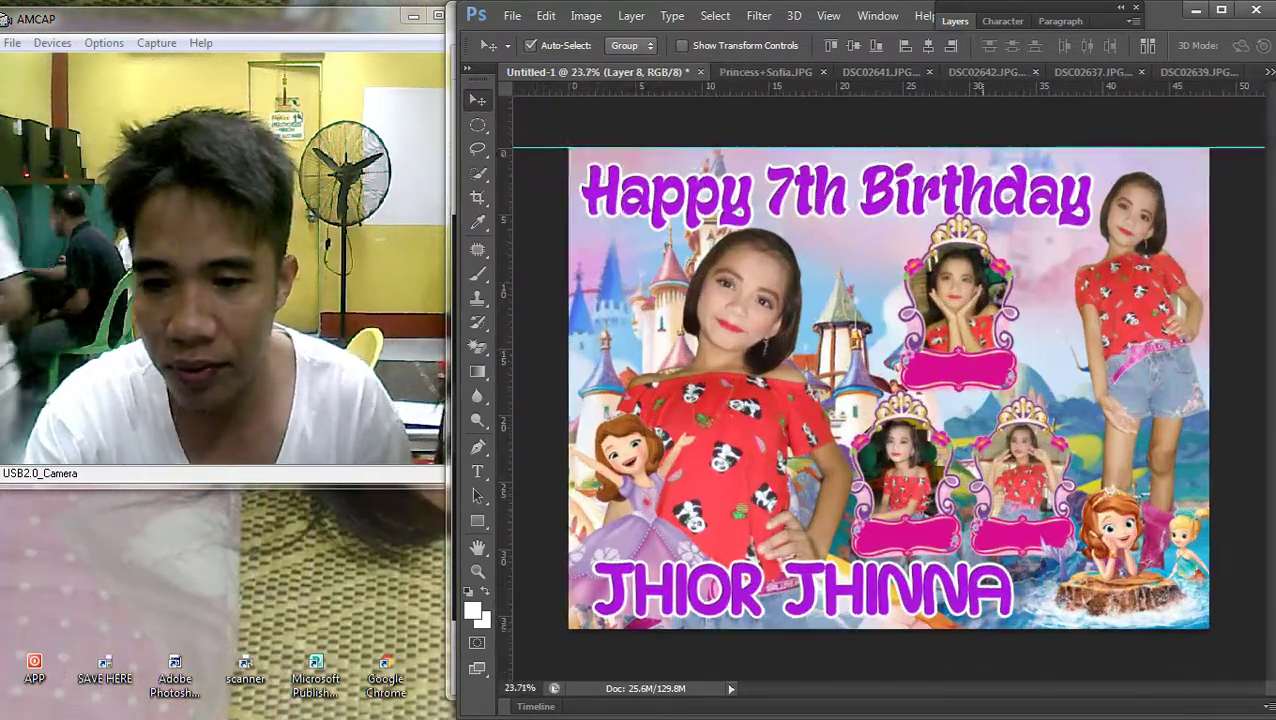
{"action": "right_click", "coordinate": [1060, 340]}
{"action": "left_click", "coordinate": [536, 352]}
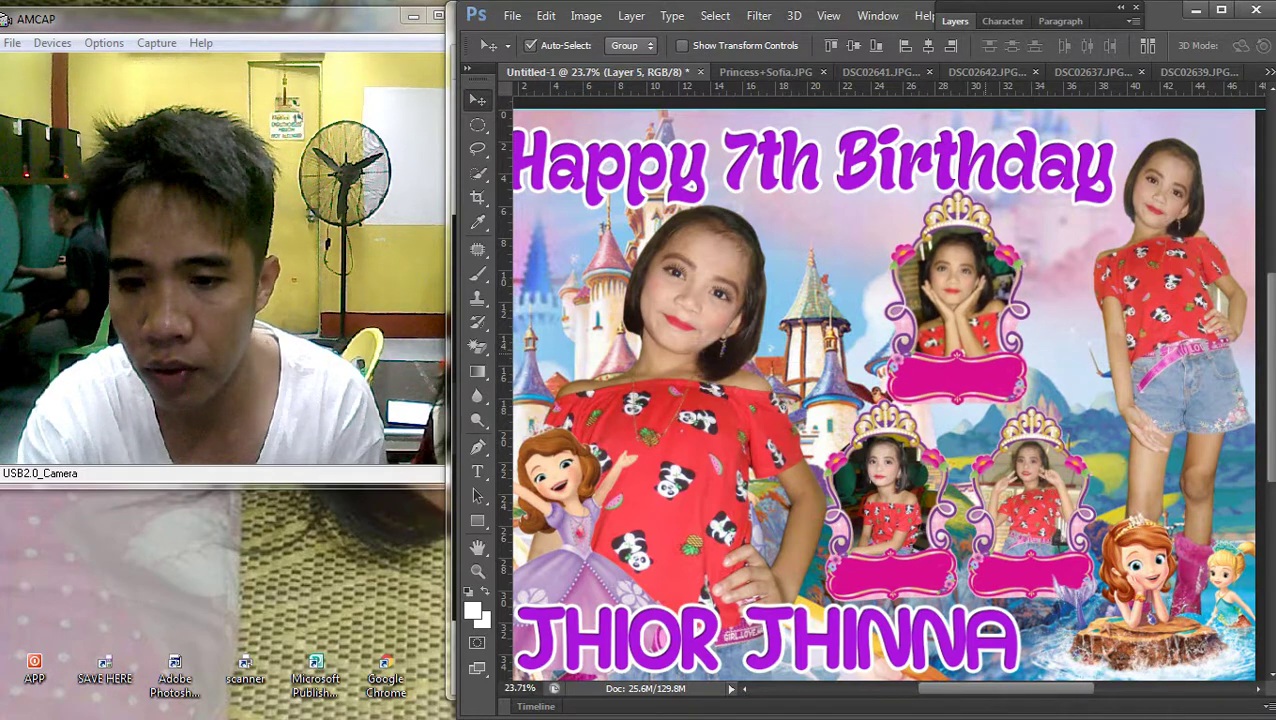
{"action": "right_click", "coordinate": [966, 404]}
{"action": "left_click", "coordinate": [990, 440]}
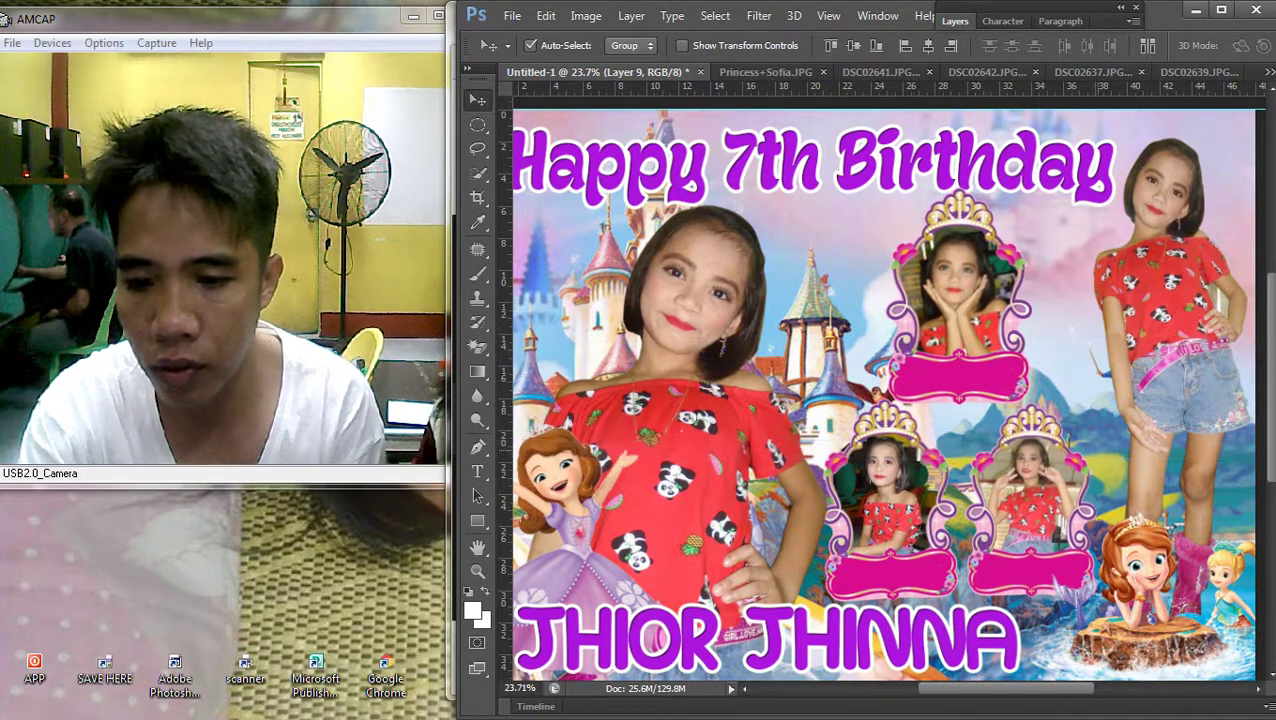
{"action": "key", "text": "ctrl+t"}
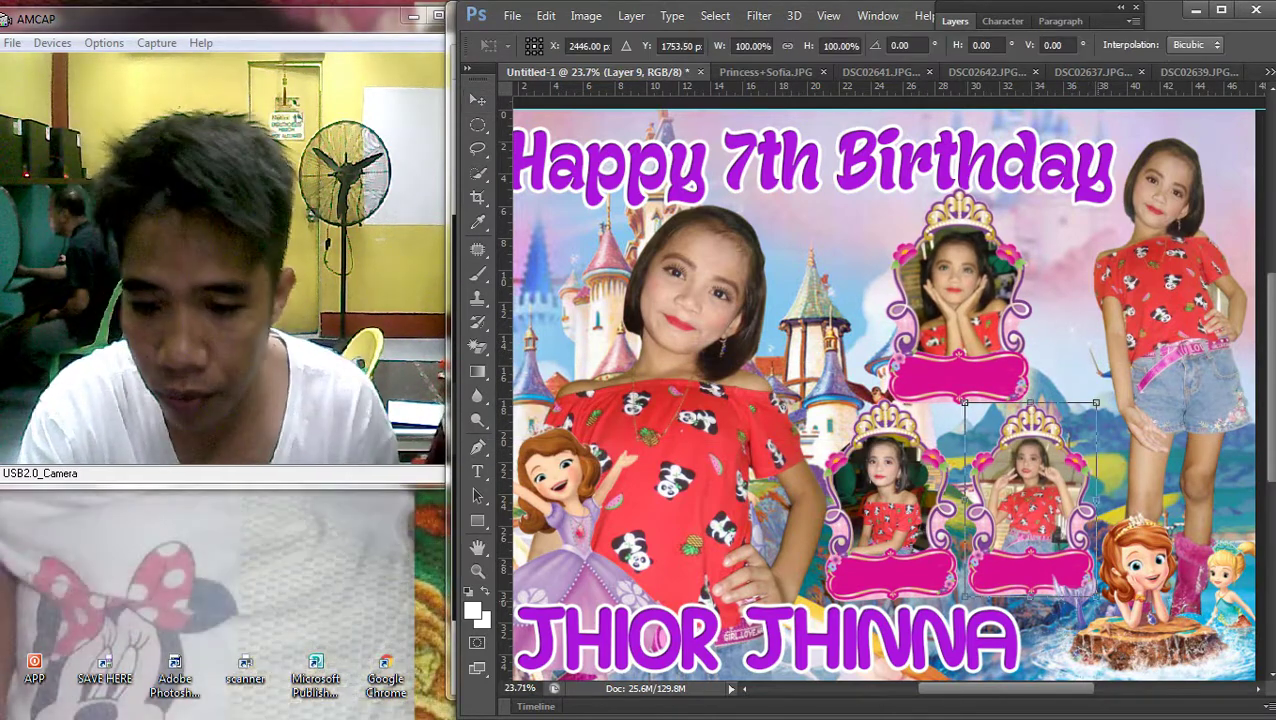
{"action": "key", "text": "Escape"}
Enlarge the right-hand girl photo to about 103%
{"action": "scroll", "coordinate": [1034, 390], "scroll_direction": "down", "scroll_amount": 2}
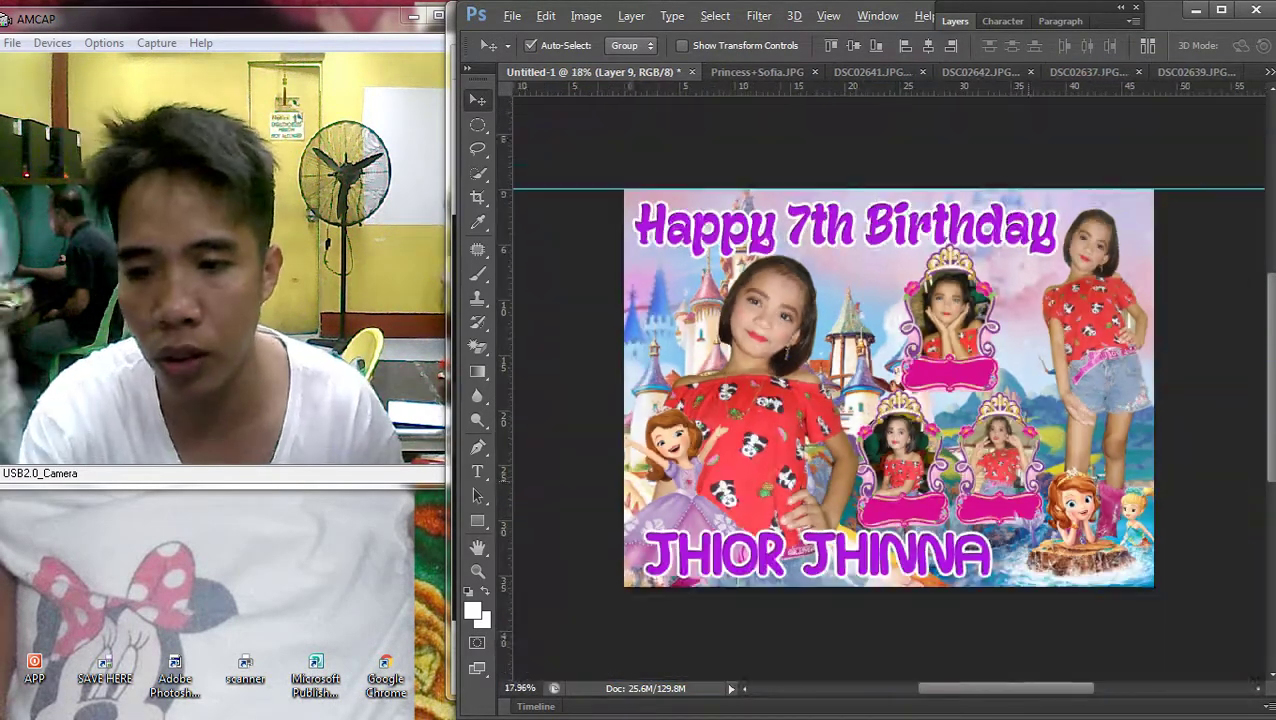
{"action": "left_click", "coordinate": [1120, 300], "text": "ctrl"}
{"action": "key", "text": "ctrl+t"}
{"action": "left_click_drag", "start_coordinate": [1056, 585], "coordinate": [1052, 598]}
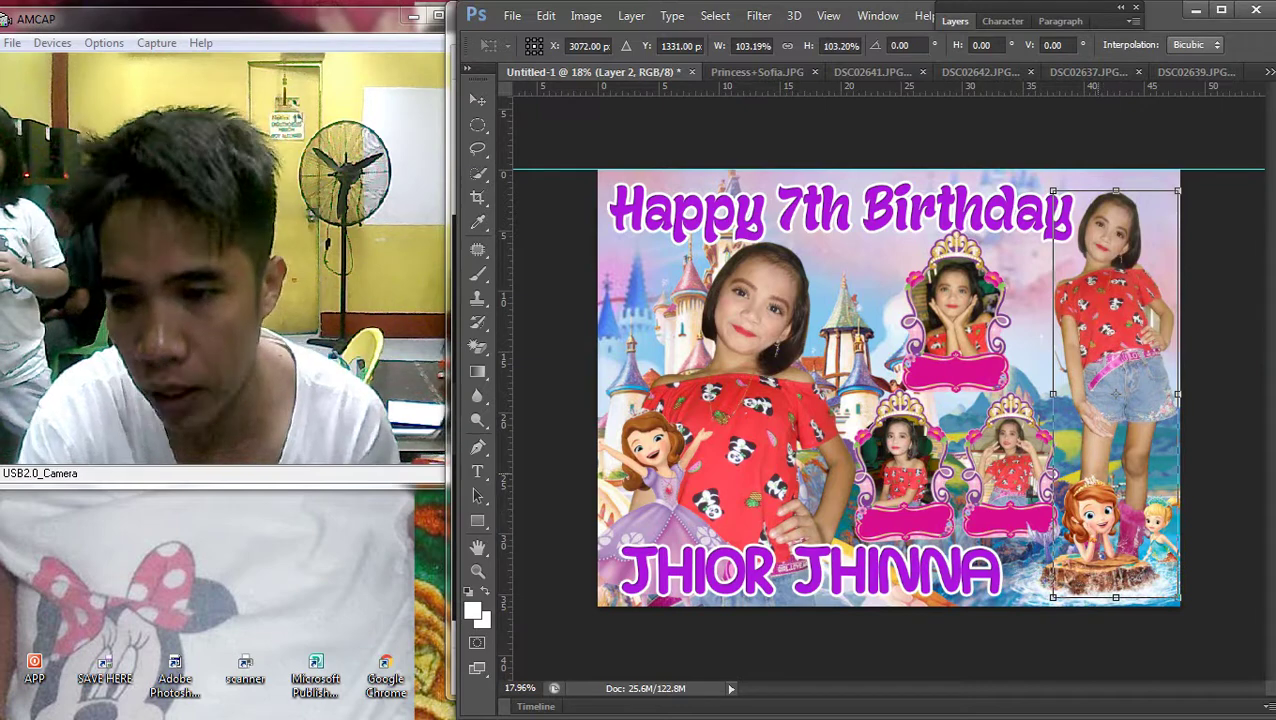
{"action": "key", "text": "Return"}
{"action": "right_click", "coordinate": [760, 210]}
{"action": "left_click", "coordinate": [760, 219]}
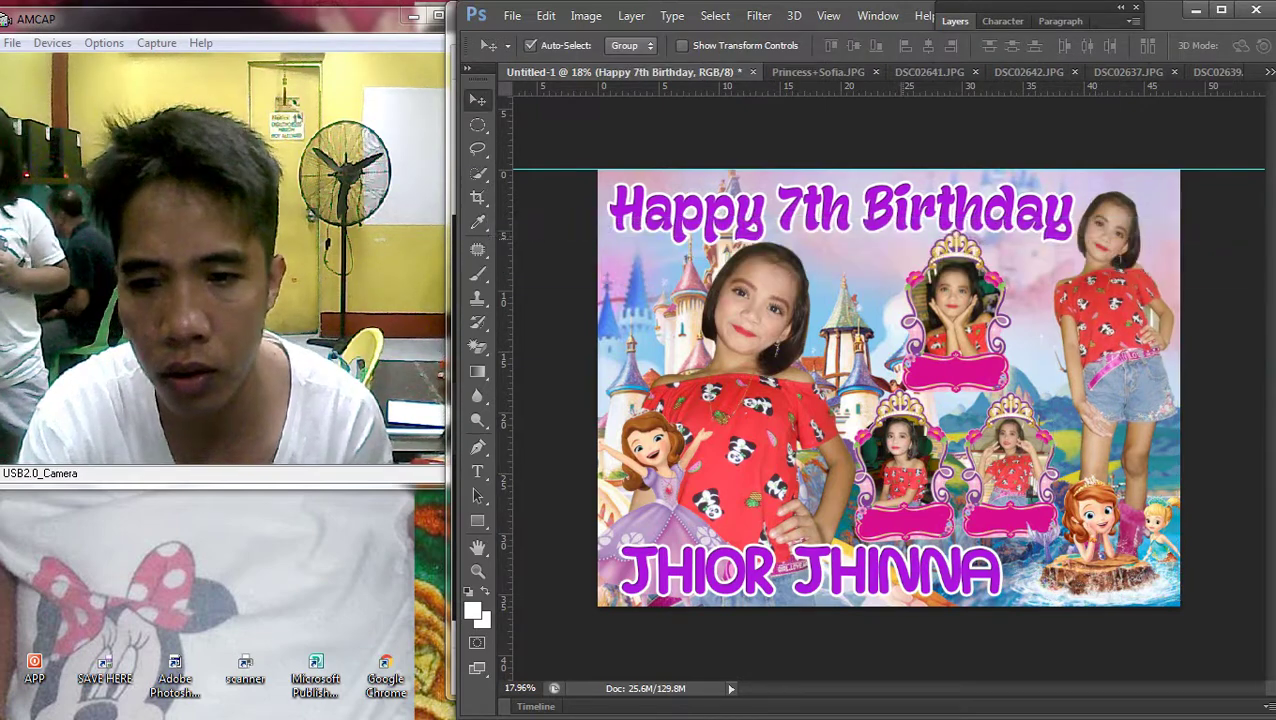
{"action": "right_click", "coordinate": [1110, 326]}
{"action": "left_click", "coordinate": [1110, 339]}
{"action": "scroll", "coordinate": [889, 388], "scroll_direction": "down", "scroll_amount": 2}
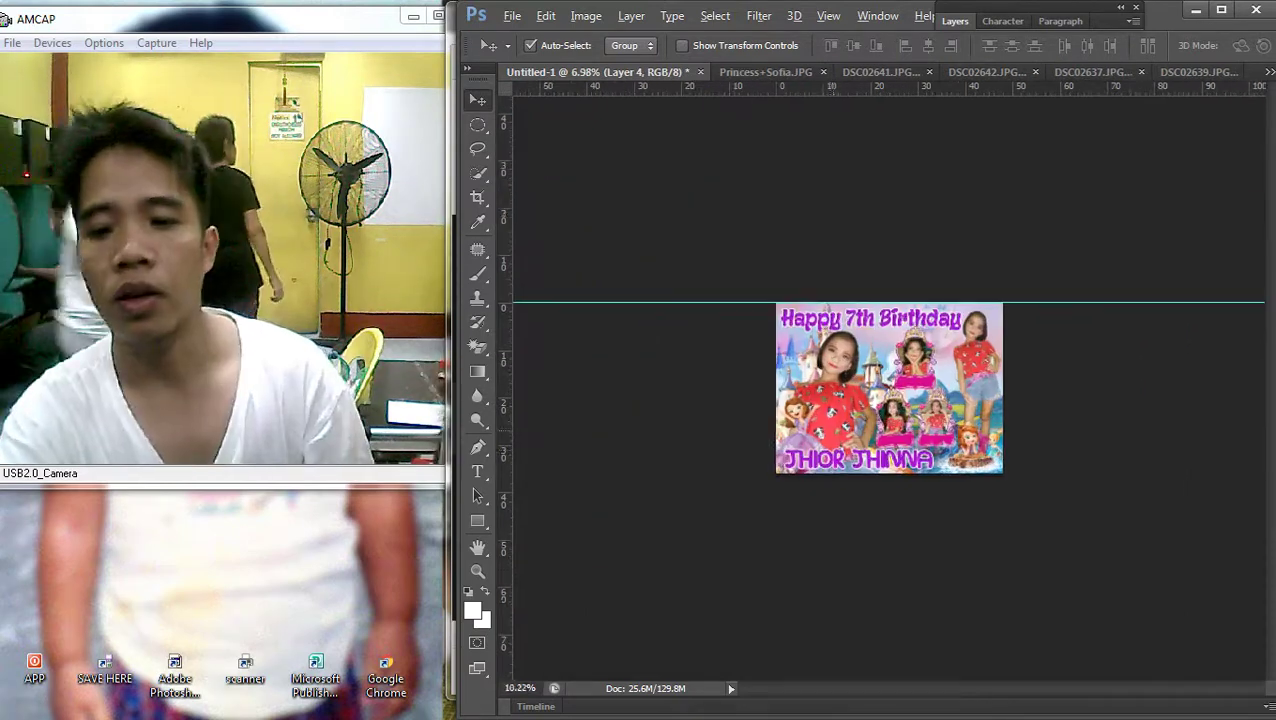
{"action": "scroll", "coordinate": [889, 388], "scroll_direction": "up", "scroll_amount": 2}
{"action": "right_click", "coordinate": [600, 552]}
{"action": "left_click", "coordinate": [560, 563]}
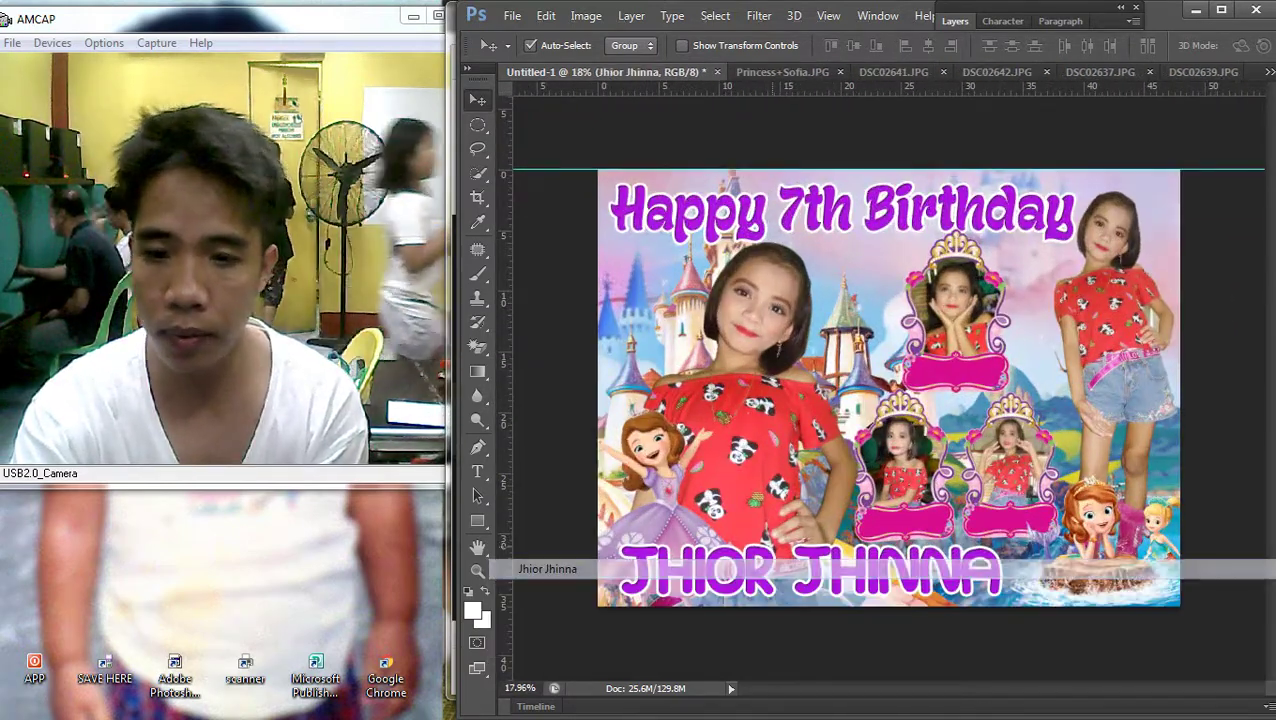
{"action": "scroll", "coordinate": [889, 387], "scroll_direction": "up", "scroll_amount": 2}
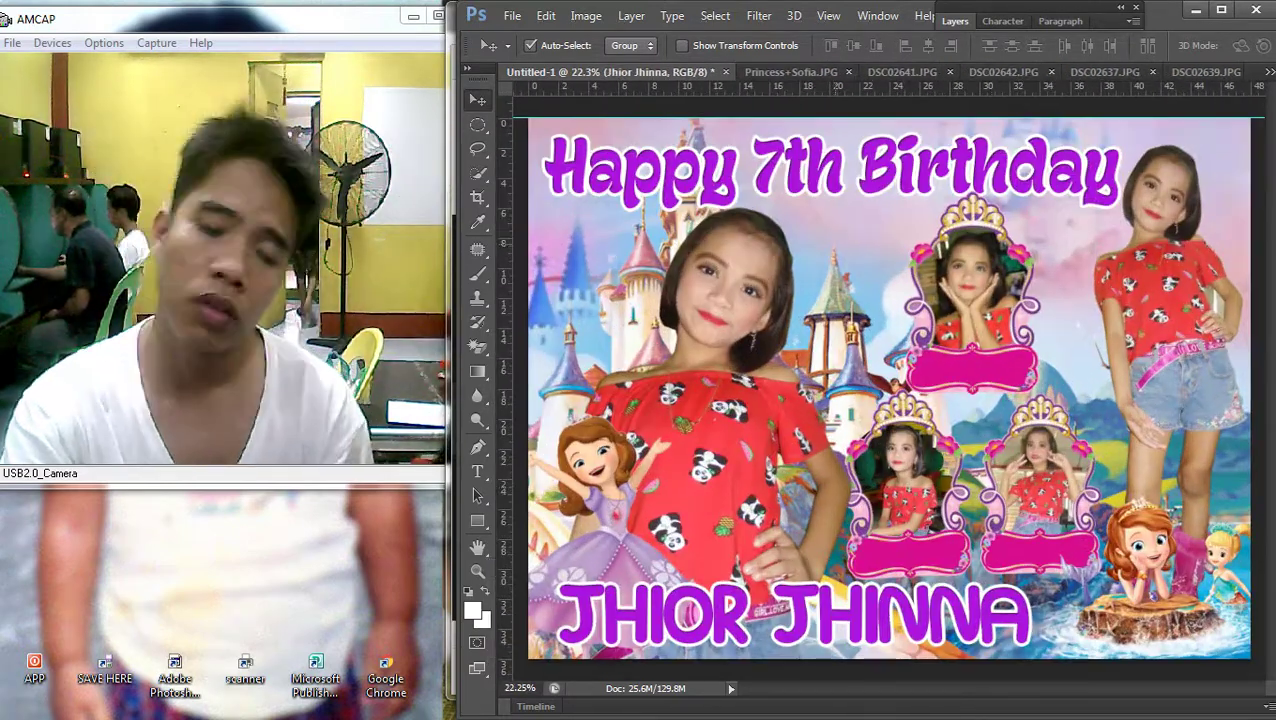
{"action": "scroll", "coordinate": [958, 485], "scroll_direction": "up", "scroll_amount": 2}
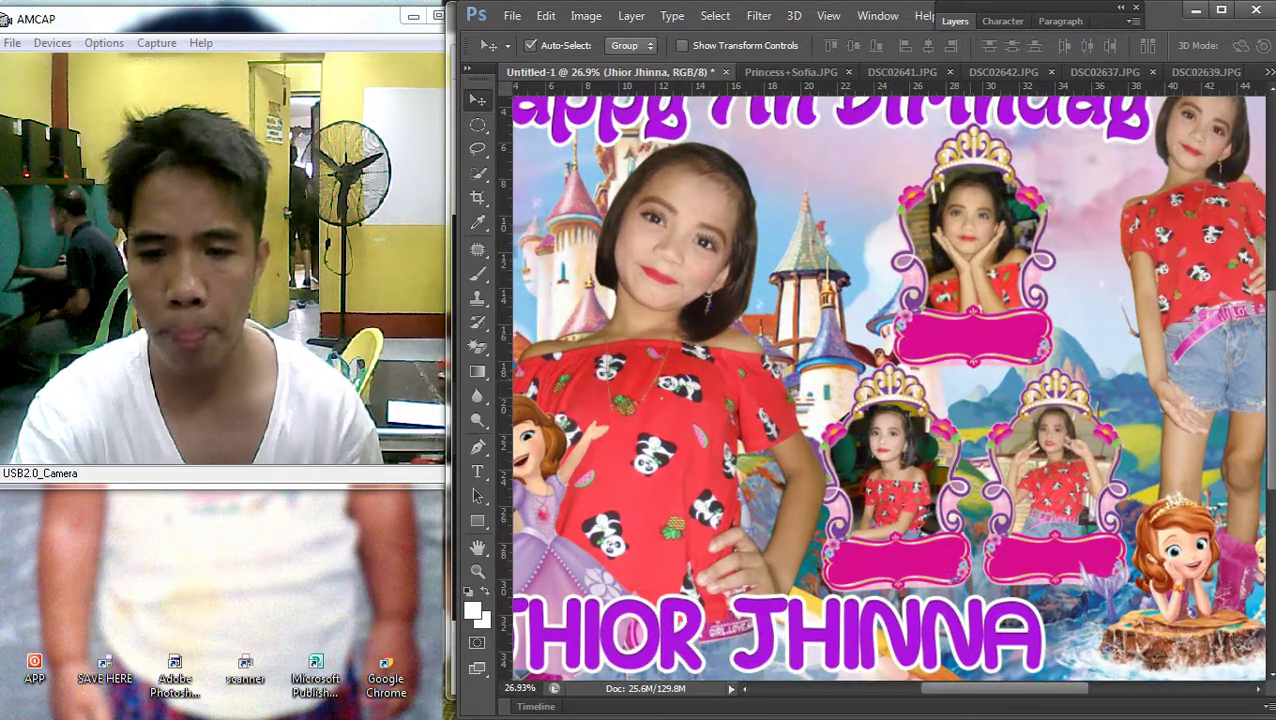
Type the date JUNE 28, 2018 and place it on the top pink label
{"action": "key", "text": "t"}
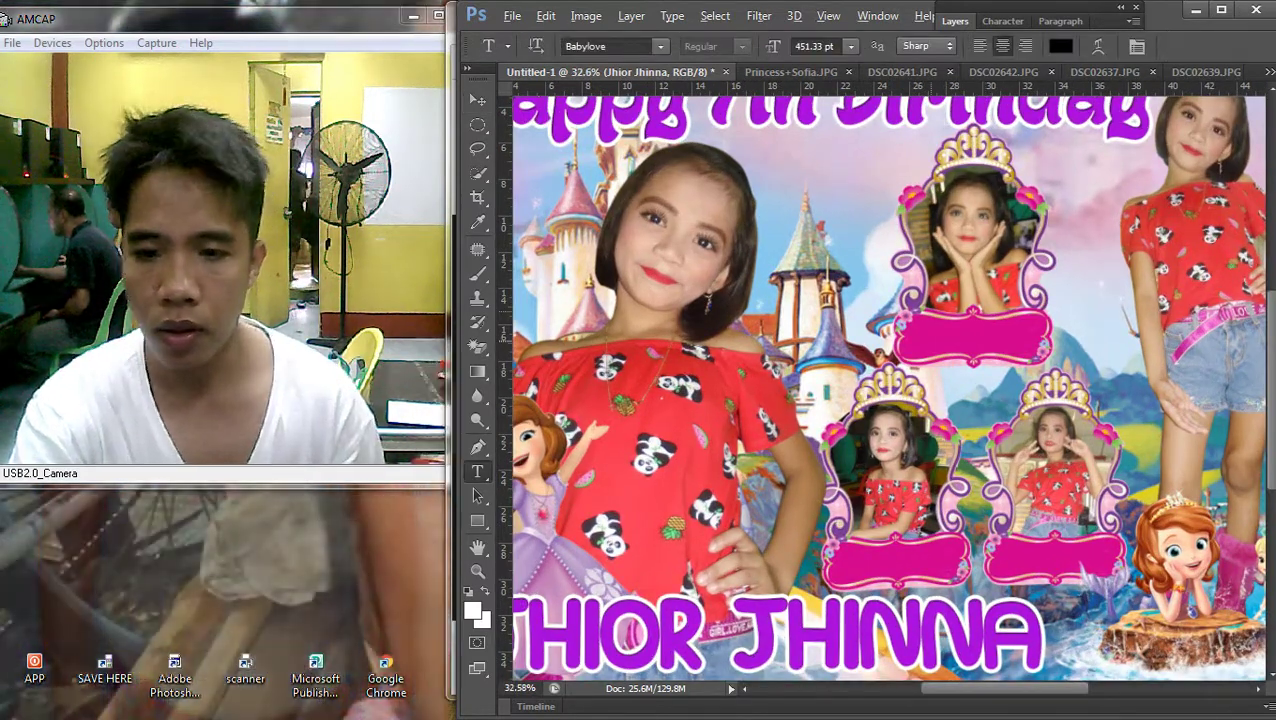
{"action": "scroll", "coordinate": [950, 215], "scroll_direction": "up", "scroll_amount": 2}
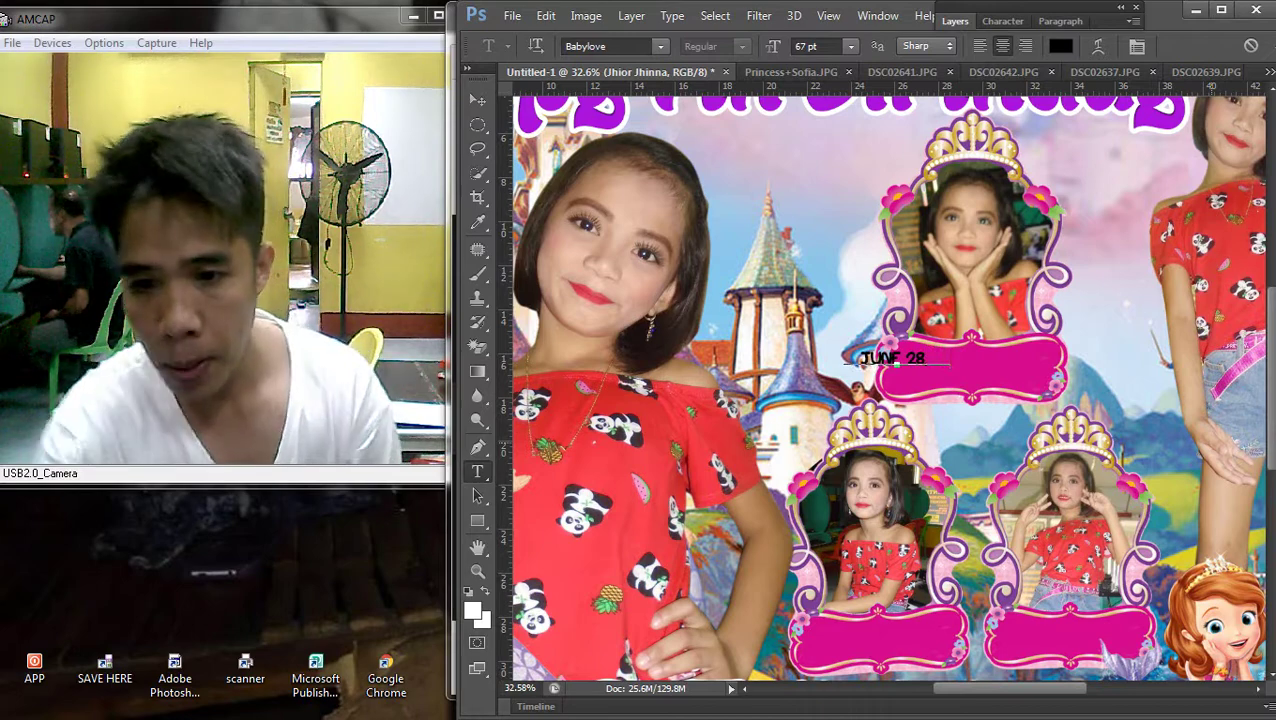
{"action": "left_click", "coordinate": [477, 100]}
{"action": "left_click_drag", "start_coordinate": [932, 309], "coordinate": [1047, 350]}
{"action": "key", "text": "ctrl+t"}
{"action": "key", "text": "Return"}
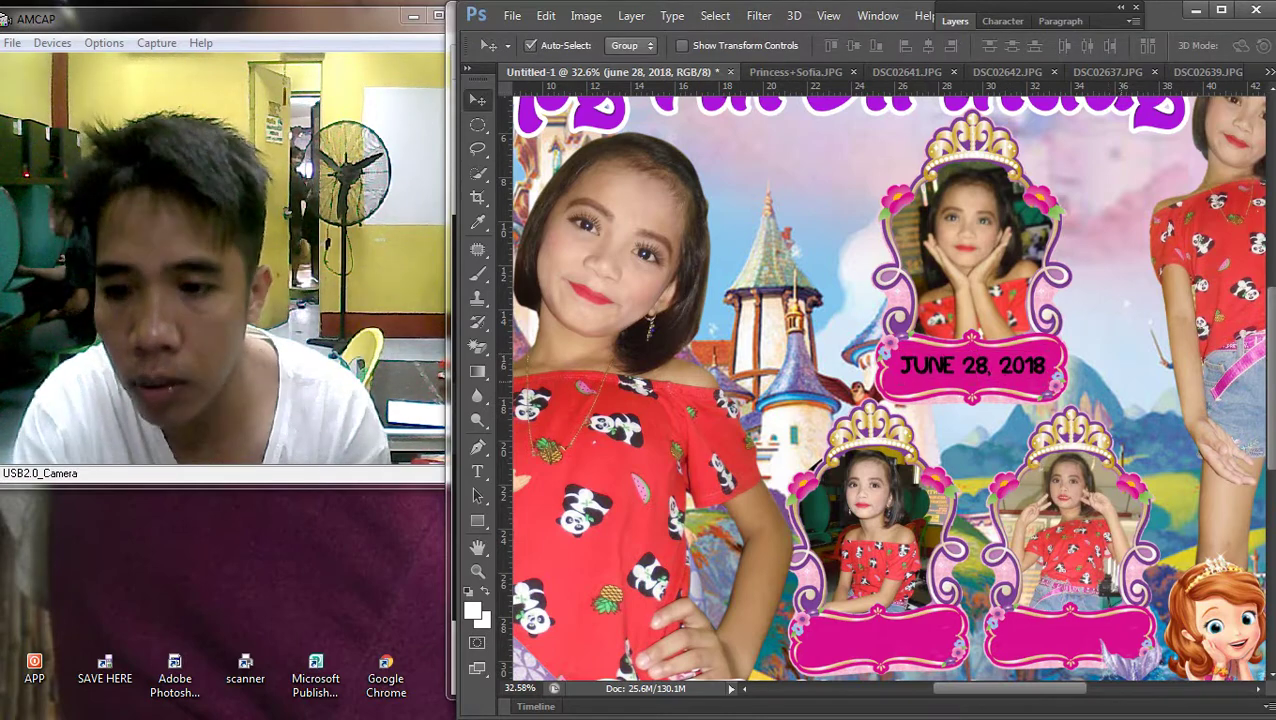
Give the date layer a white Color Overlay layer style
{"action": "key", "text": "F7"}
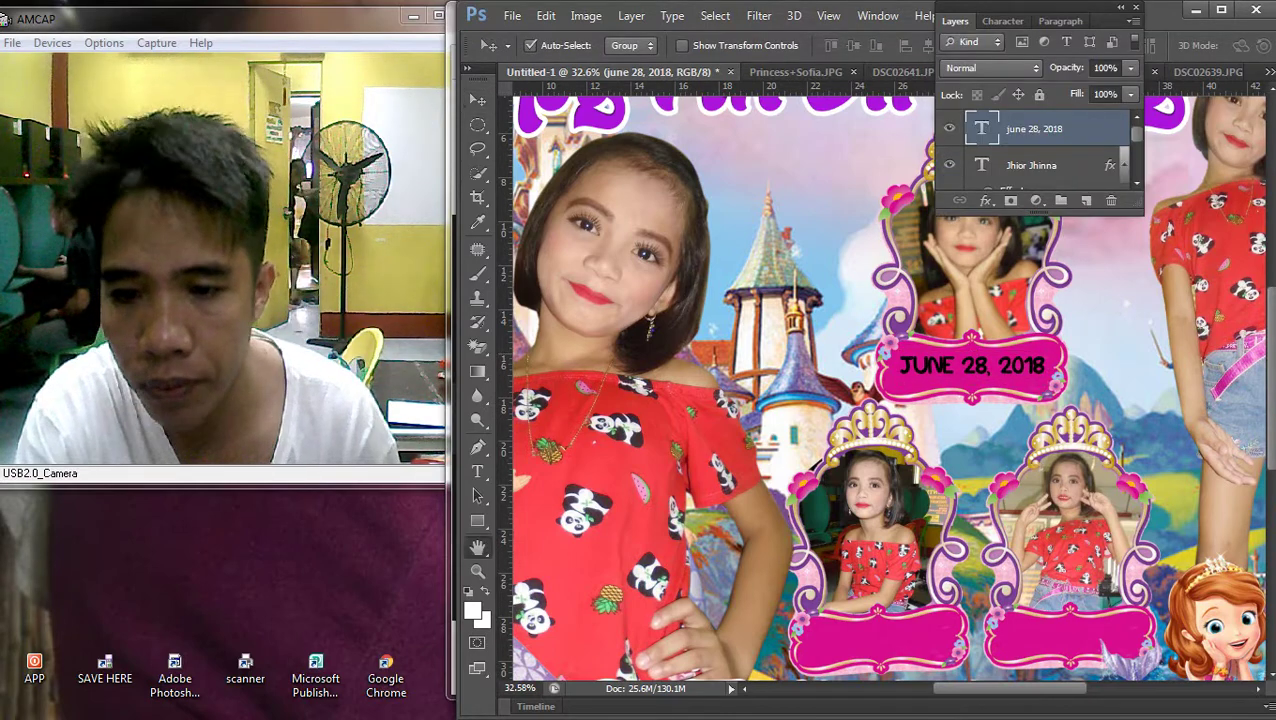
{"action": "double_click", "coordinate": [1085, 128]}
{"action": "left_click", "coordinate": [320, 518]}
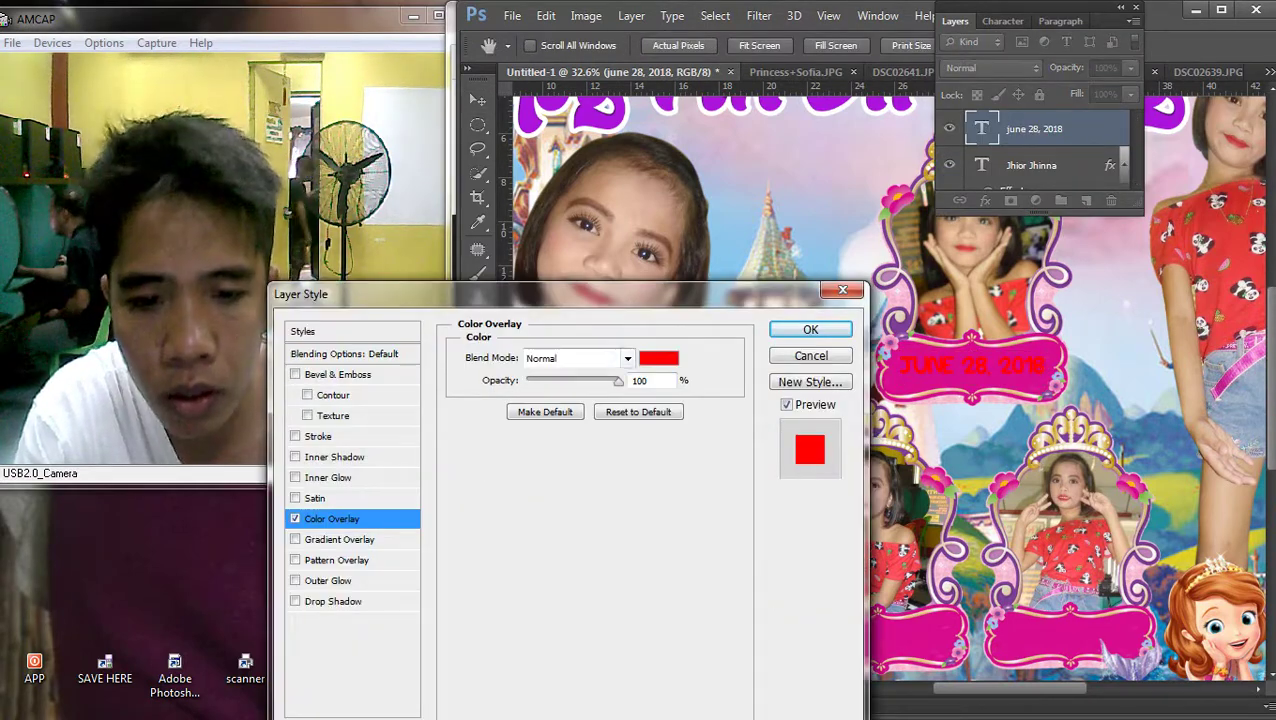
{"action": "left_click", "coordinate": [659, 358]}
{"action": "left_click", "coordinate": [464, 432]}
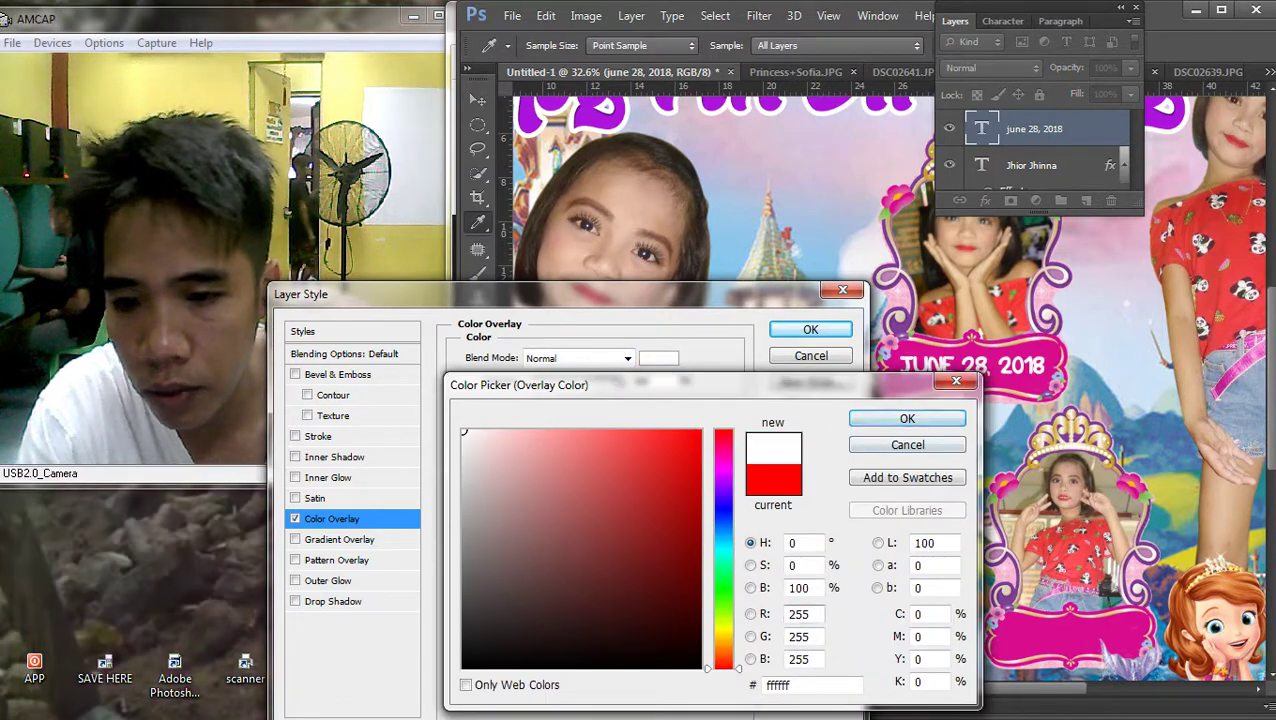
{"action": "key", "text": "Return"}
{"action": "key", "text": "Return"}
{"action": "key", "text": "ctrl+minus"}
{"action": "key", "text": "ctrl+minus"}
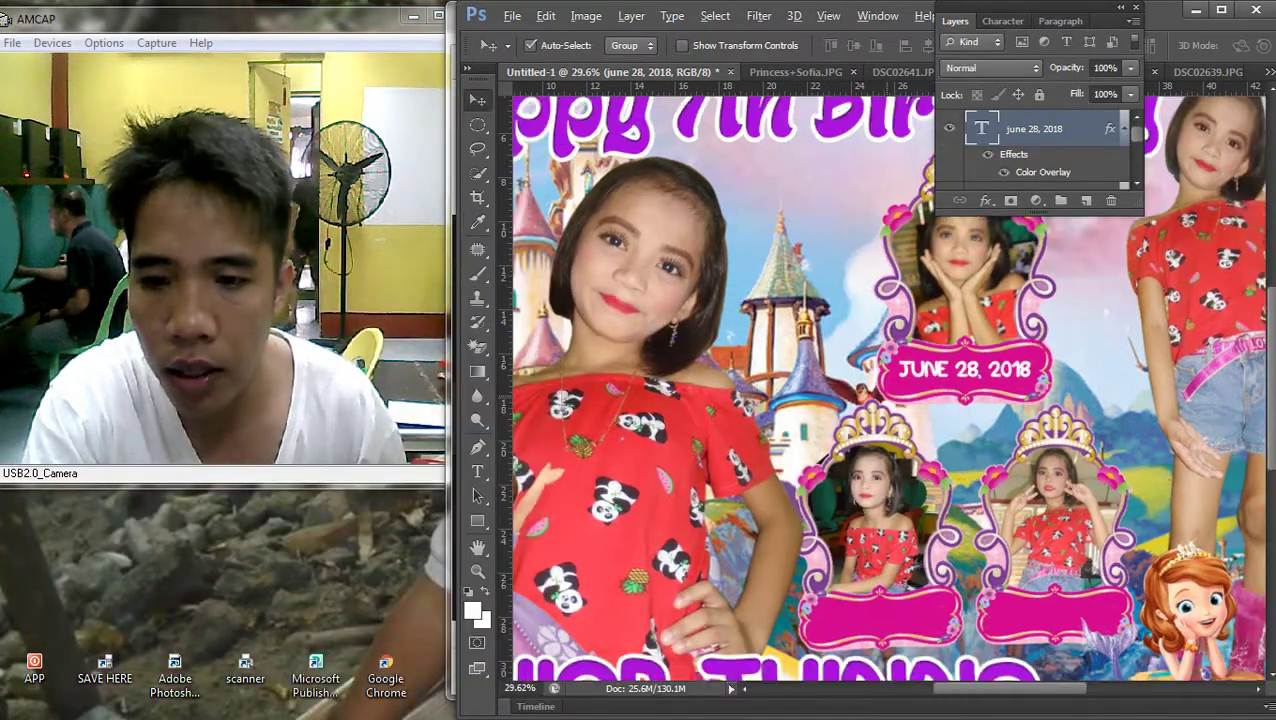
{"action": "key", "text": "ctrl+0"}
{"action": "scroll", "coordinate": [933, 426], "scroll_direction": "up", "scroll_amount": 3}
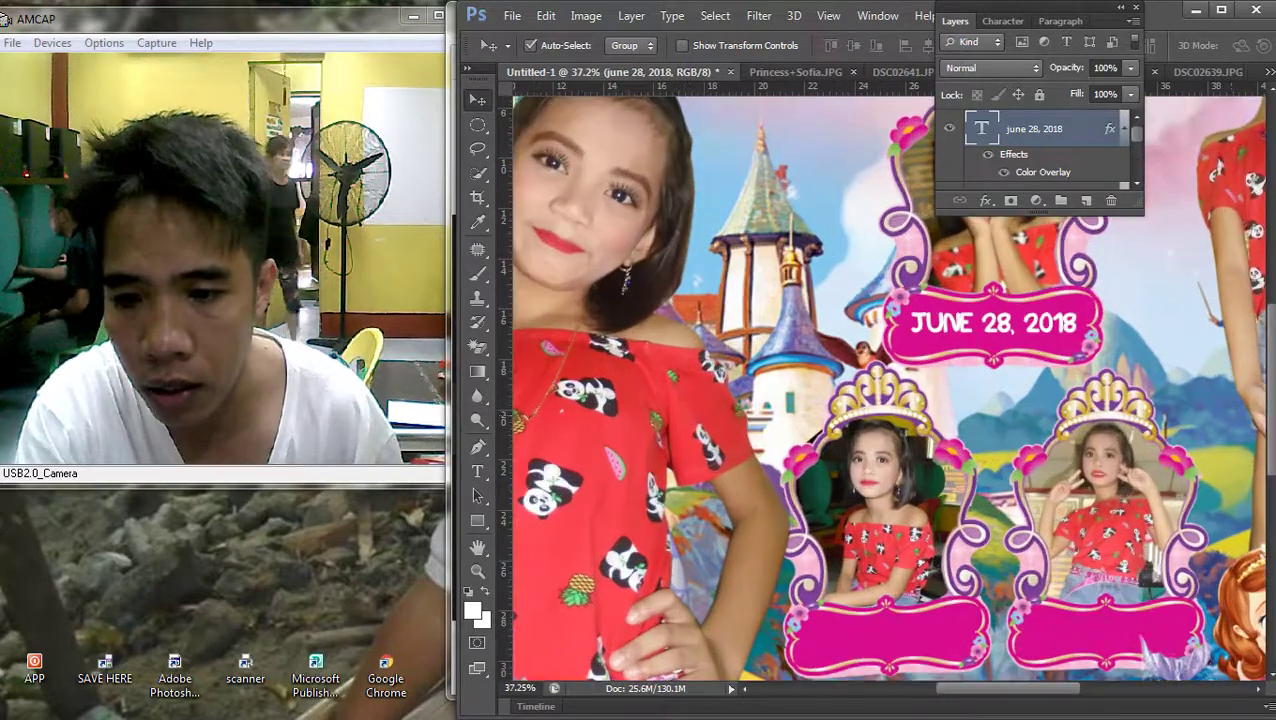
{"action": "scroll", "coordinate": [900, 400], "scroll_direction": "down", "scroll_amount": 3}
Copy the date onto the lower-left pink label and delete its wording
{"action": "left_click_drag", "start_coordinate": [905, 210], "coordinate": [815, 486]}
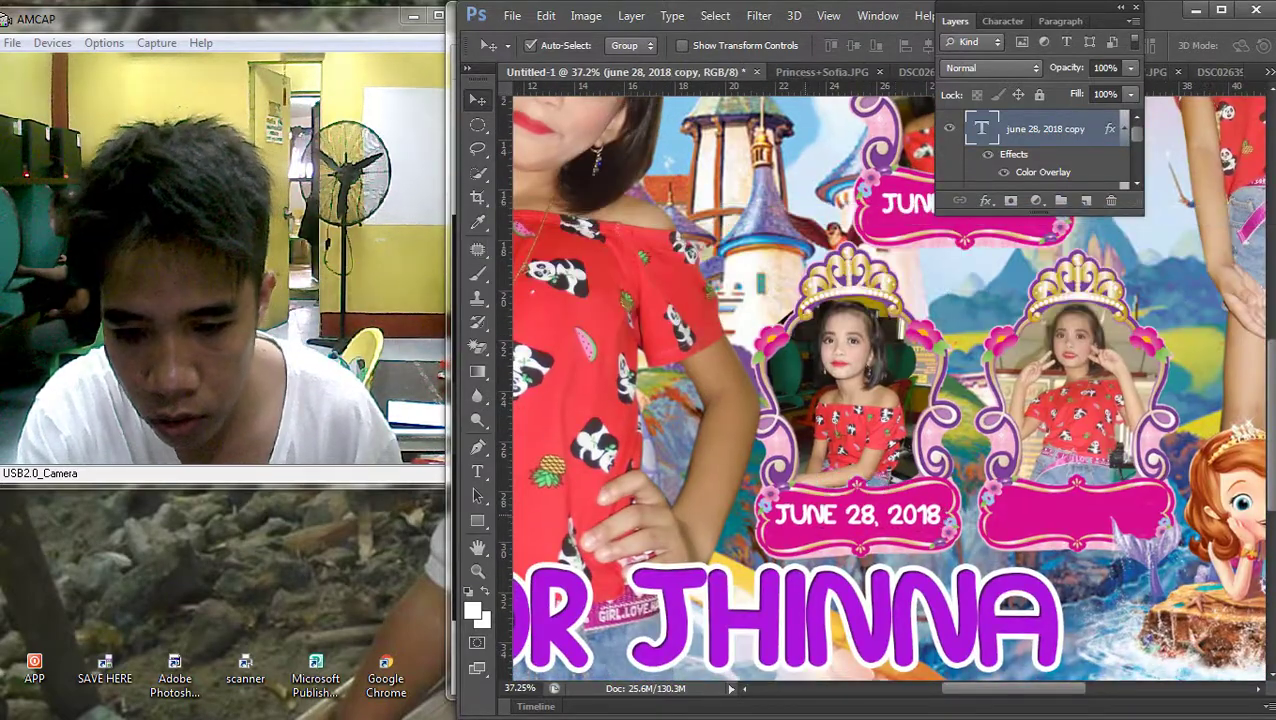
{"action": "scroll", "coordinate": [800, 510], "scroll_direction": "up", "scroll_amount": 1}
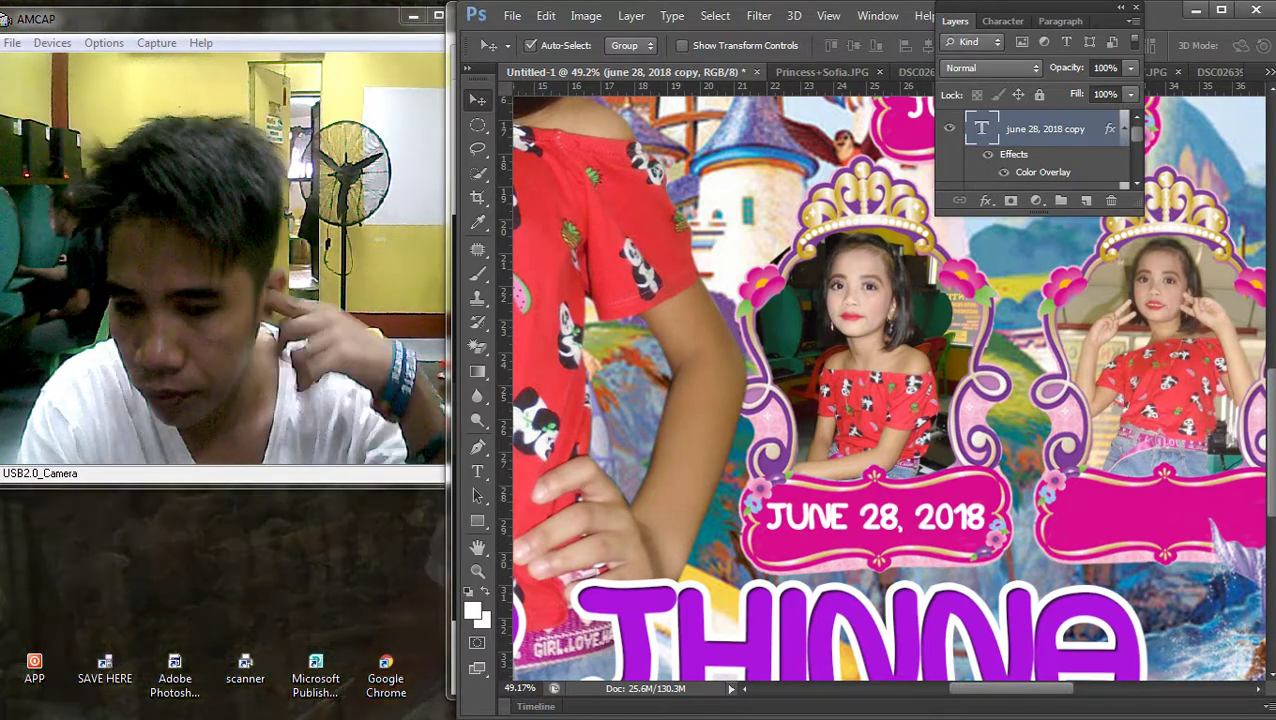
{"action": "key", "text": "t"}
{"action": "triple_click", "coordinate": [899, 527]}
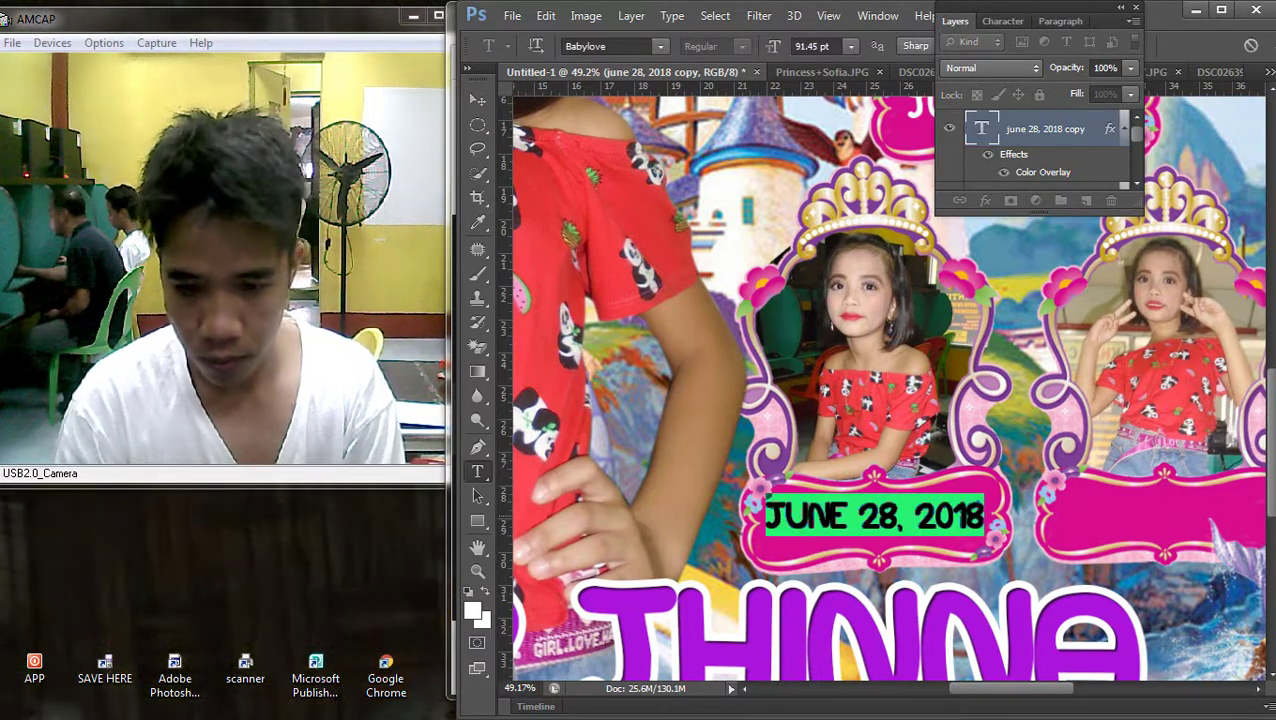
{"action": "type", "text": "7TH"}
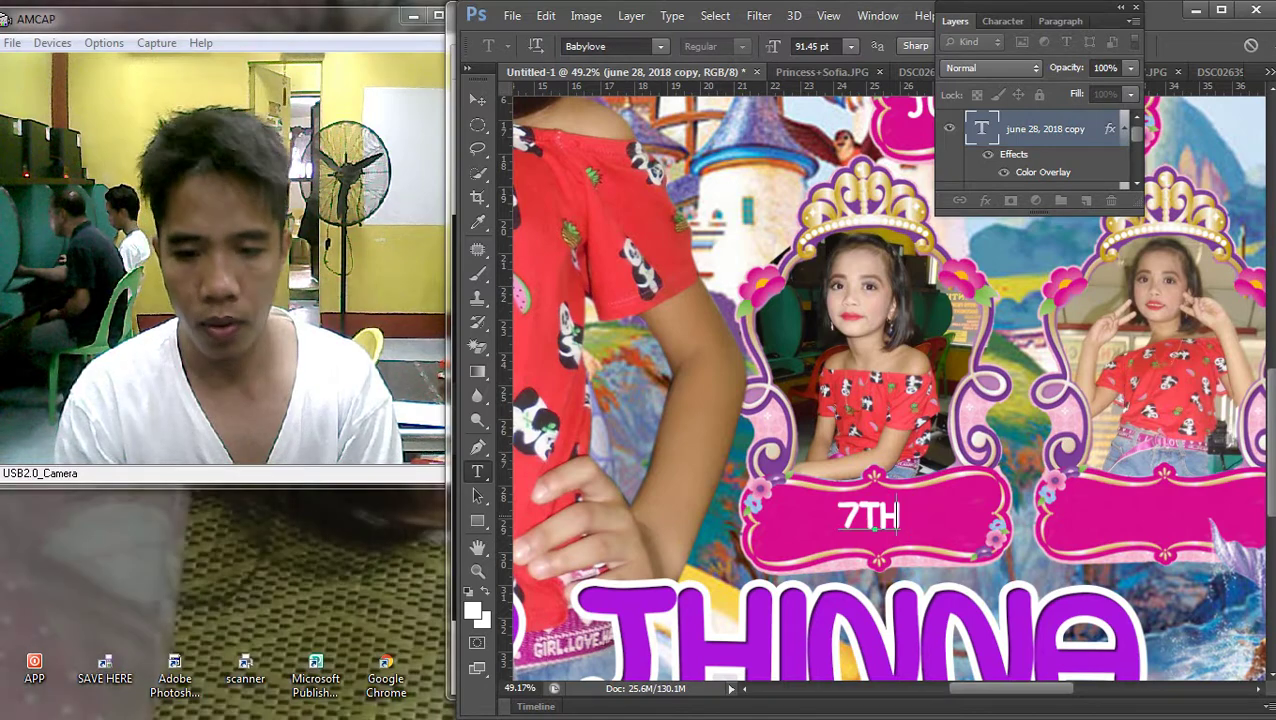
{"action": "key", "text": "BackSpace"}
{"action": "key", "text": "BackSpace"}
{"action": "key", "text": "BackSpace"}
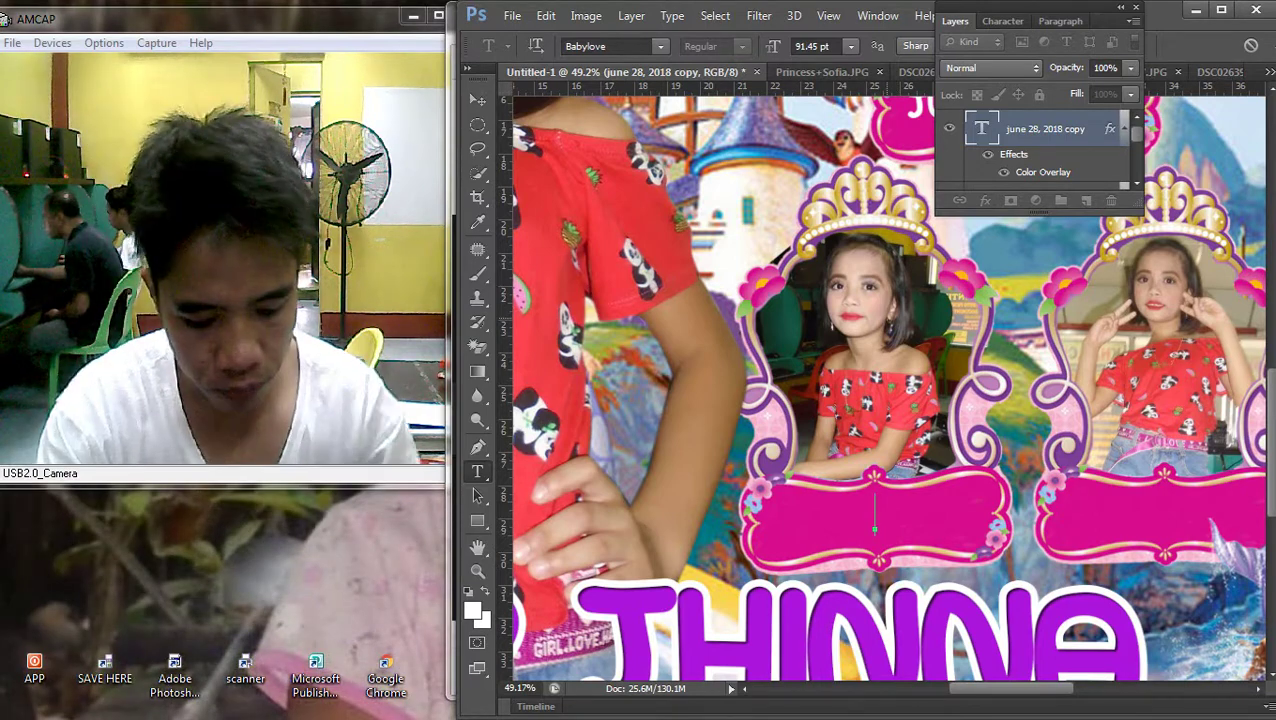
{"action": "key", "text": "ctrl+Return"}
{"action": "key", "text": "v"}
{"action": "scroll", "coordinate": [890, 390], "scroll_direction": "down", "scroll_amount": 3}
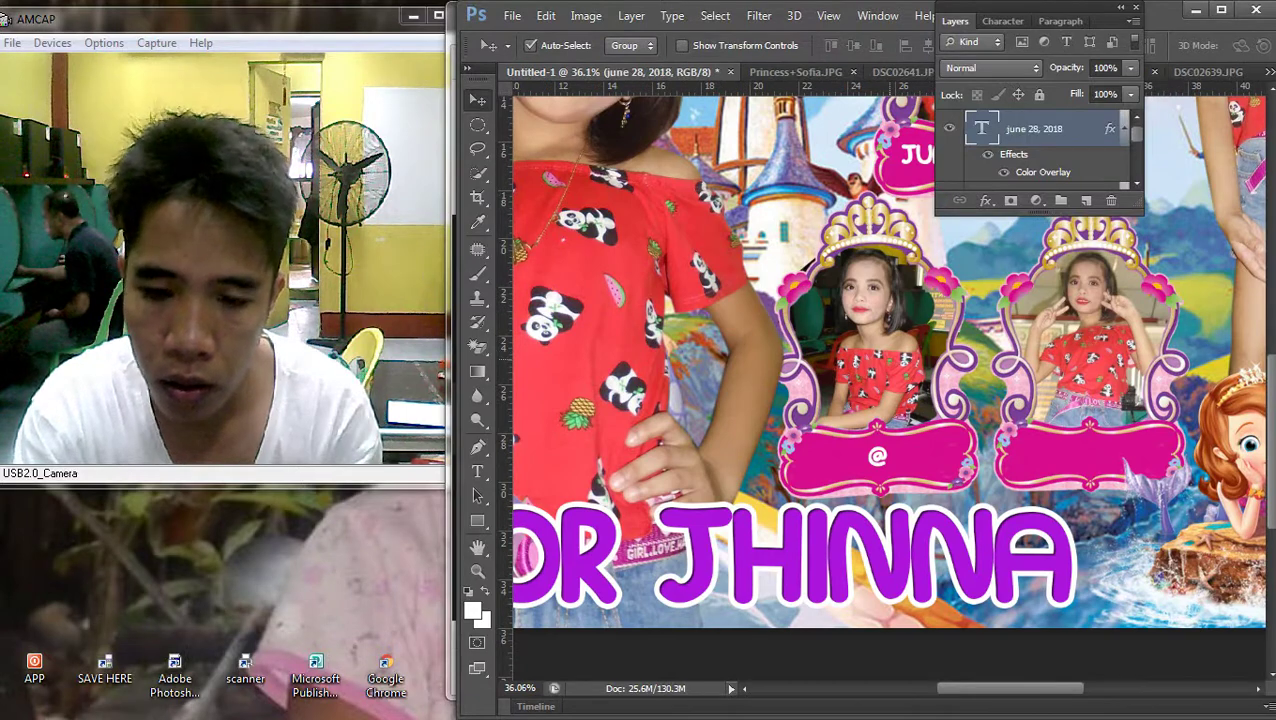
Open the Sofia the First logo preview in the Google Images results
{"action": "scroll", "coordinate": [877, 456], "scroll_direction": "up", "scroll_amount": 1}
{"action": "scroll", "coordinate": [877, 456], "scroll_direction": "down", "scroll_amount": 2}
{"action": "scroll", "coordinate": [877, 456], "scroll_direction": "up", "scroll_amount": 2}
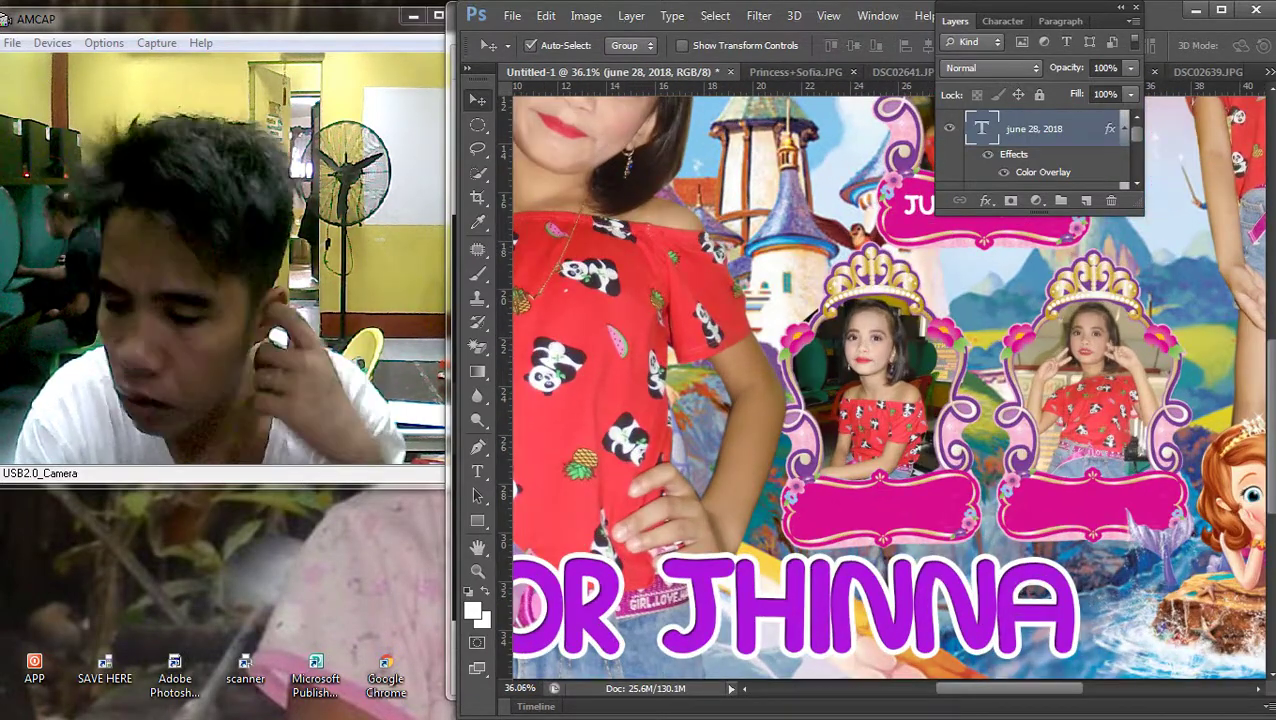
{"action": "mouse_move", "coordinate": [1272, 380]}
{"action": "left_click", "coordinate": [1250, 171]}
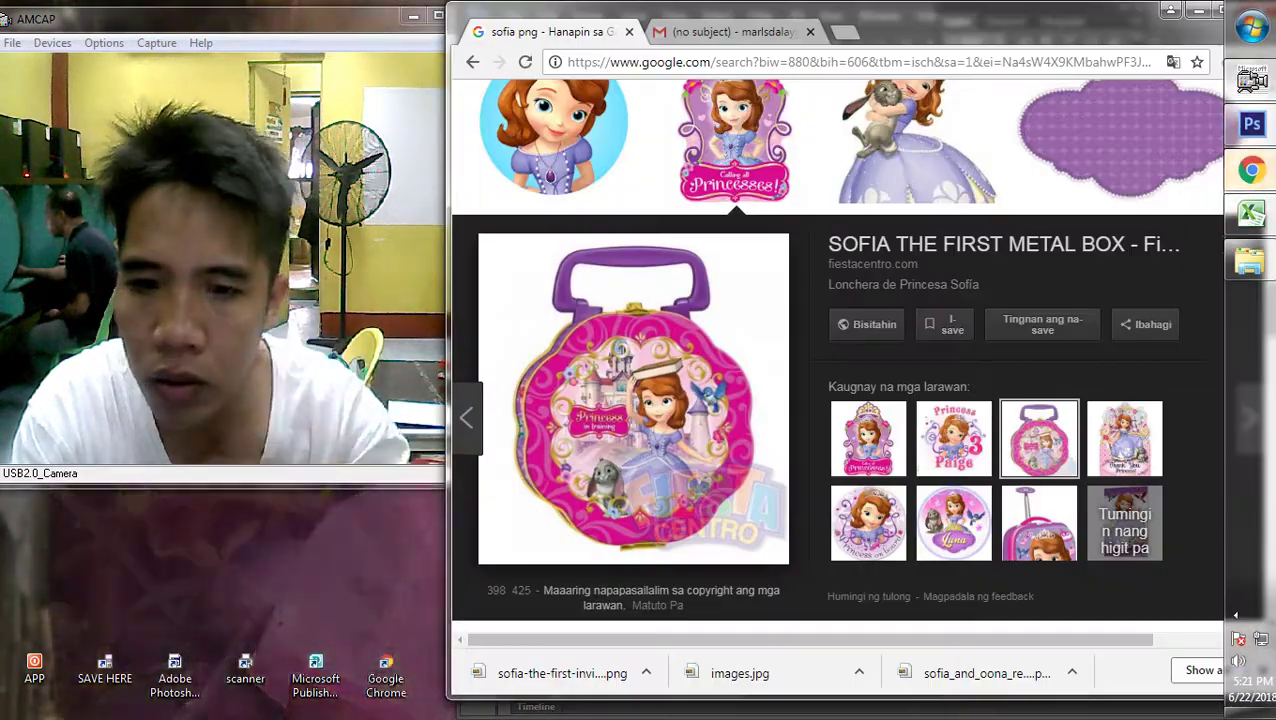
{"action": "scroll", "coordinate": [735, 290], "scroll_direction": "up", "scroll_amount": 2}
{"action": "scroll", "coordinate": [735, 300], "scroll_direction": "up", "scroll_amount": 2}
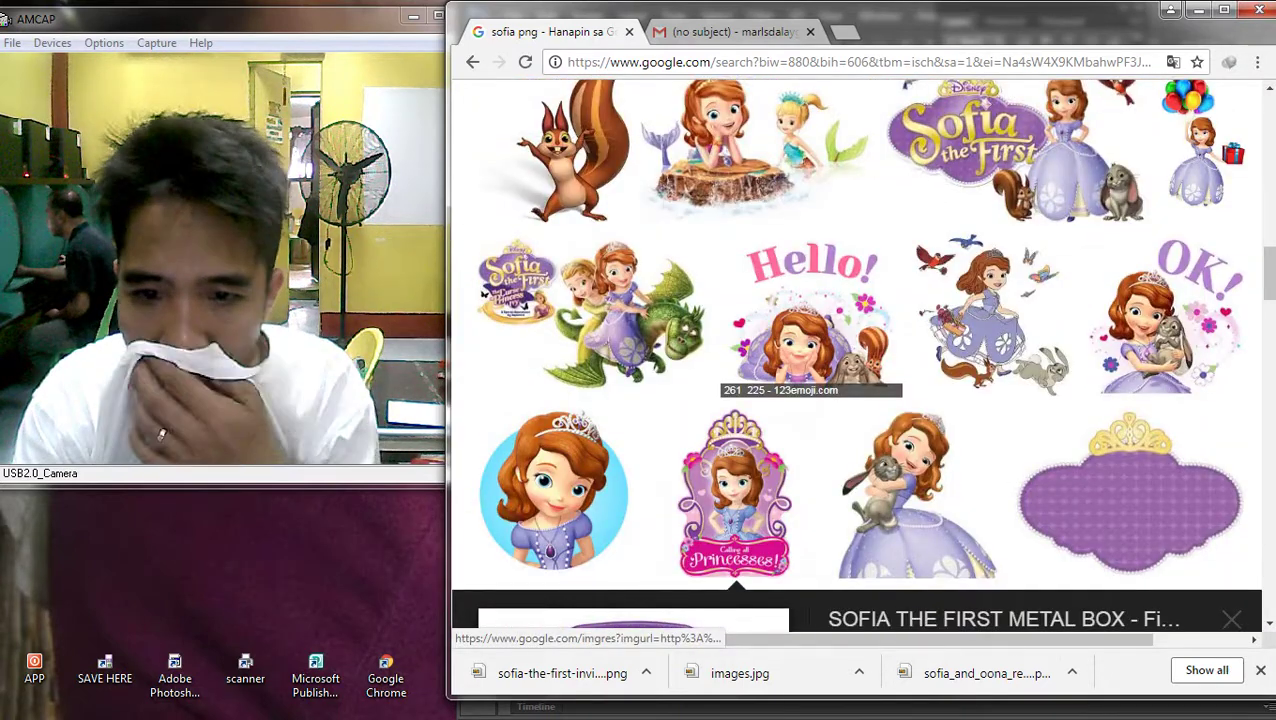
{"action": "scroll", "coordinate": [893, 370], "scroll_direction": "up", "scroll_amount": 3}
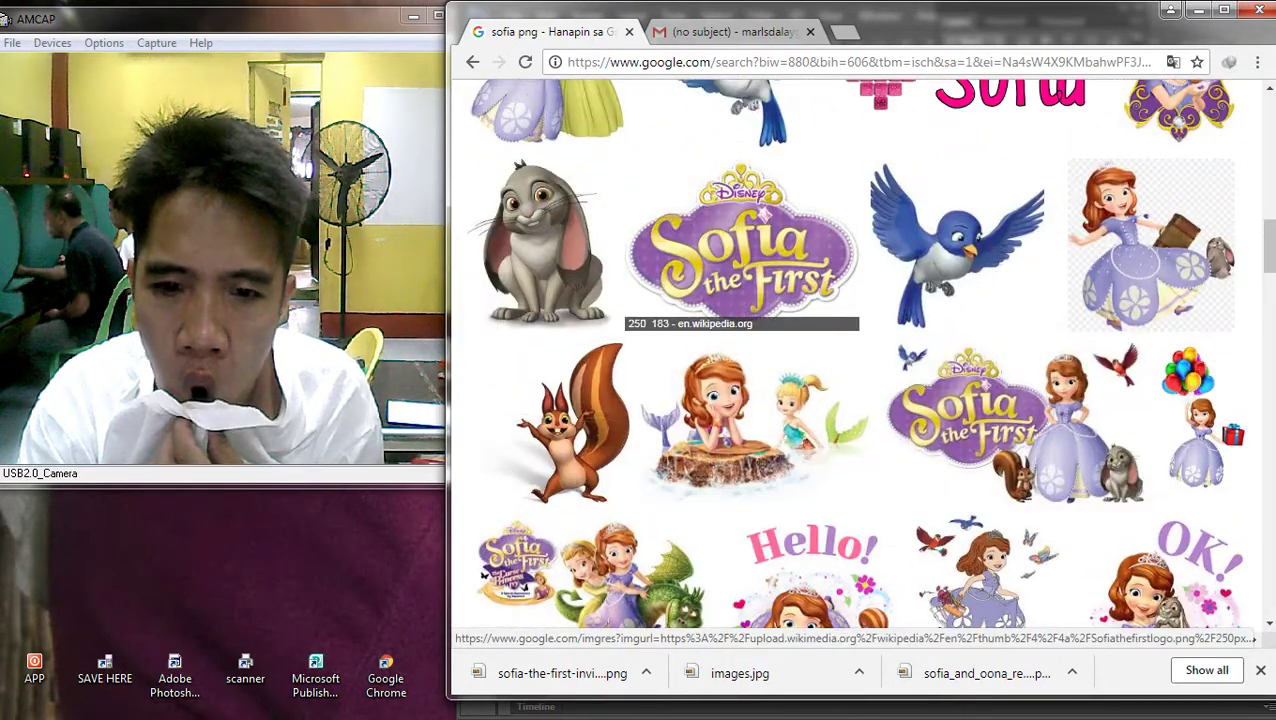
{"action": "left_click", "coordinate": [742, 245]}
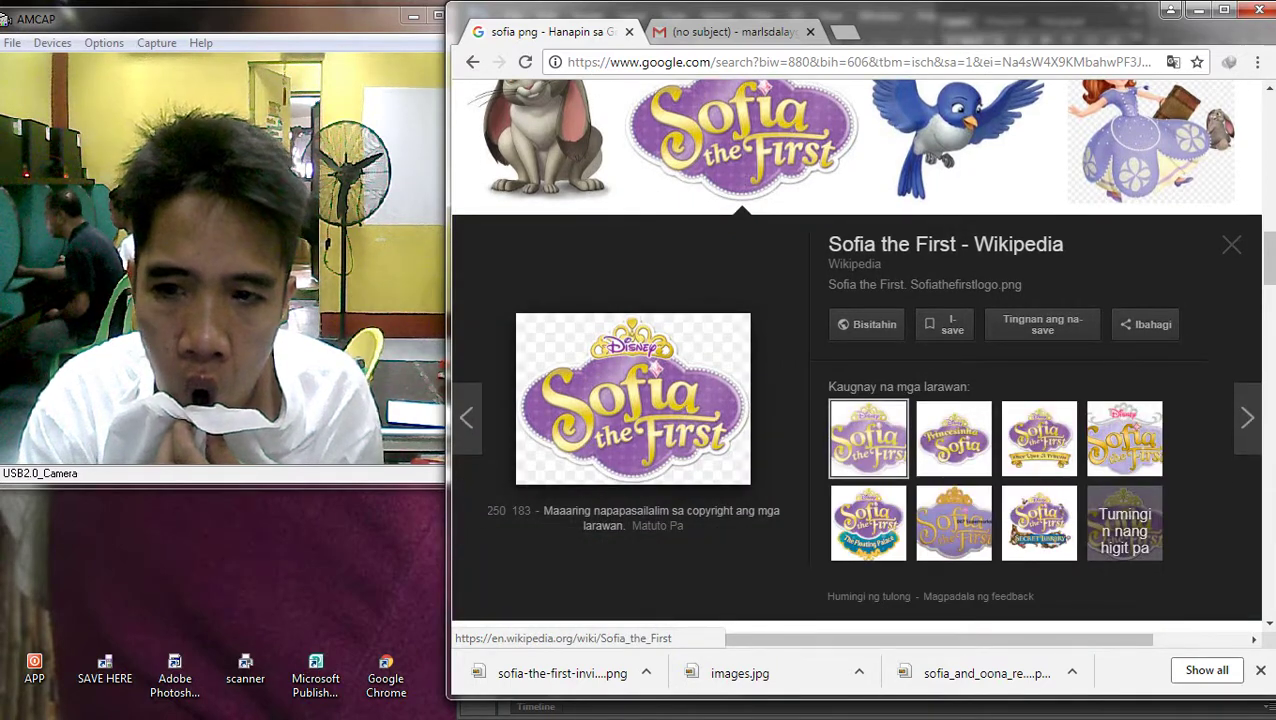
Save the logo as Sofiathefirstlogo.png and drop it onto the Photoshop banner
{"action": "right_click", "coordinate": [633, 362]}
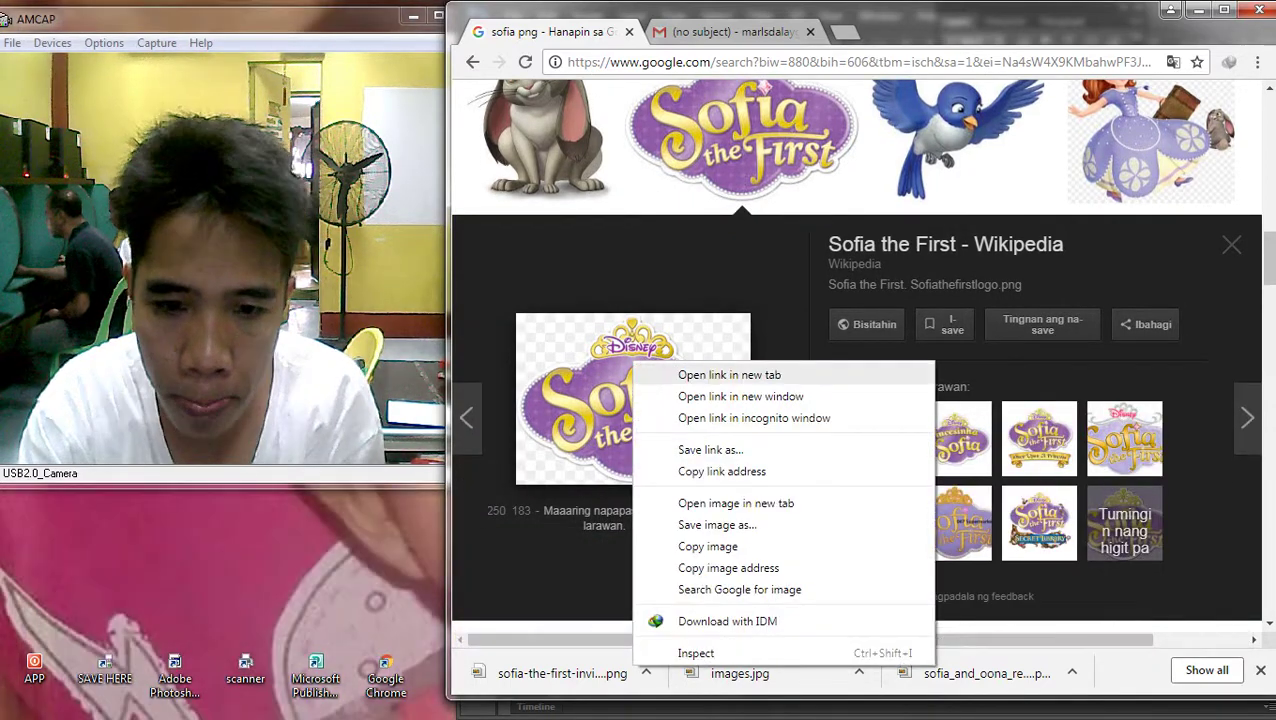
{"action": "left_click", "coordinate": [717, 525]}
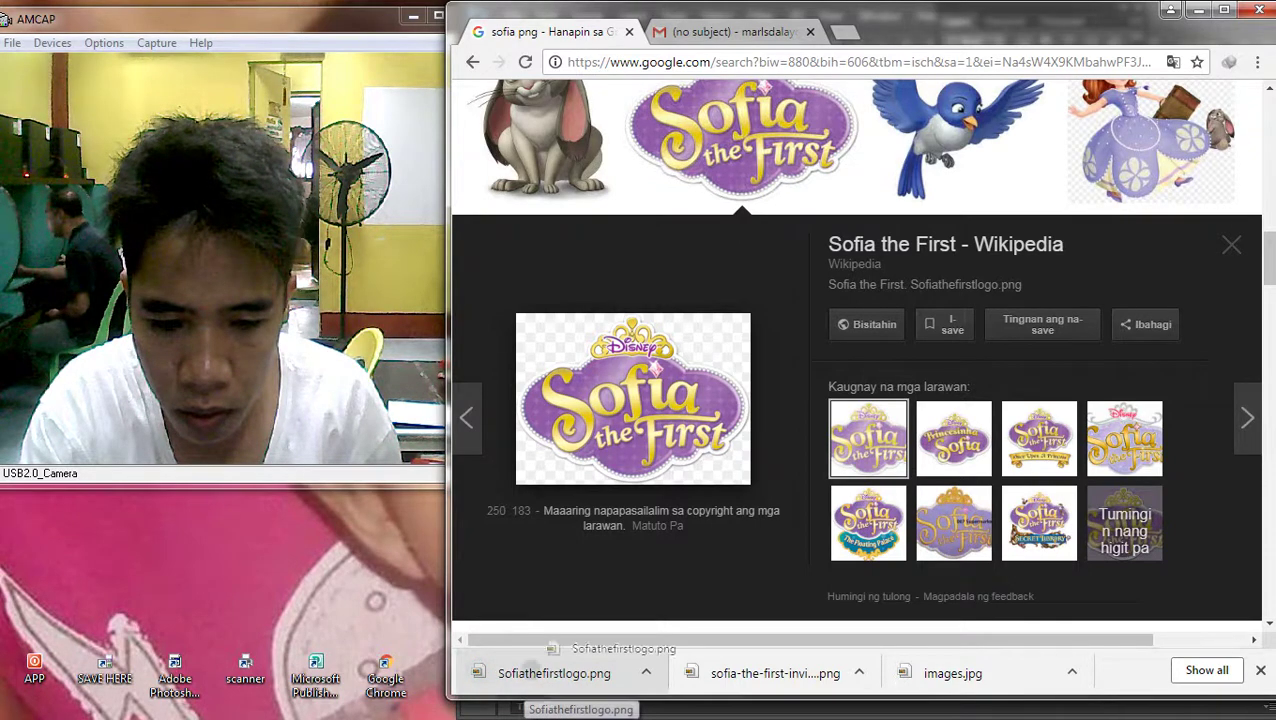
{"action": "left_click_drag", "start_coordinate": [555, 673], "coordinate": [1222, 252]}
{"action": "left_click_drag", "start_coordinate": [1245, 130], "coordinate": [908, 433]}
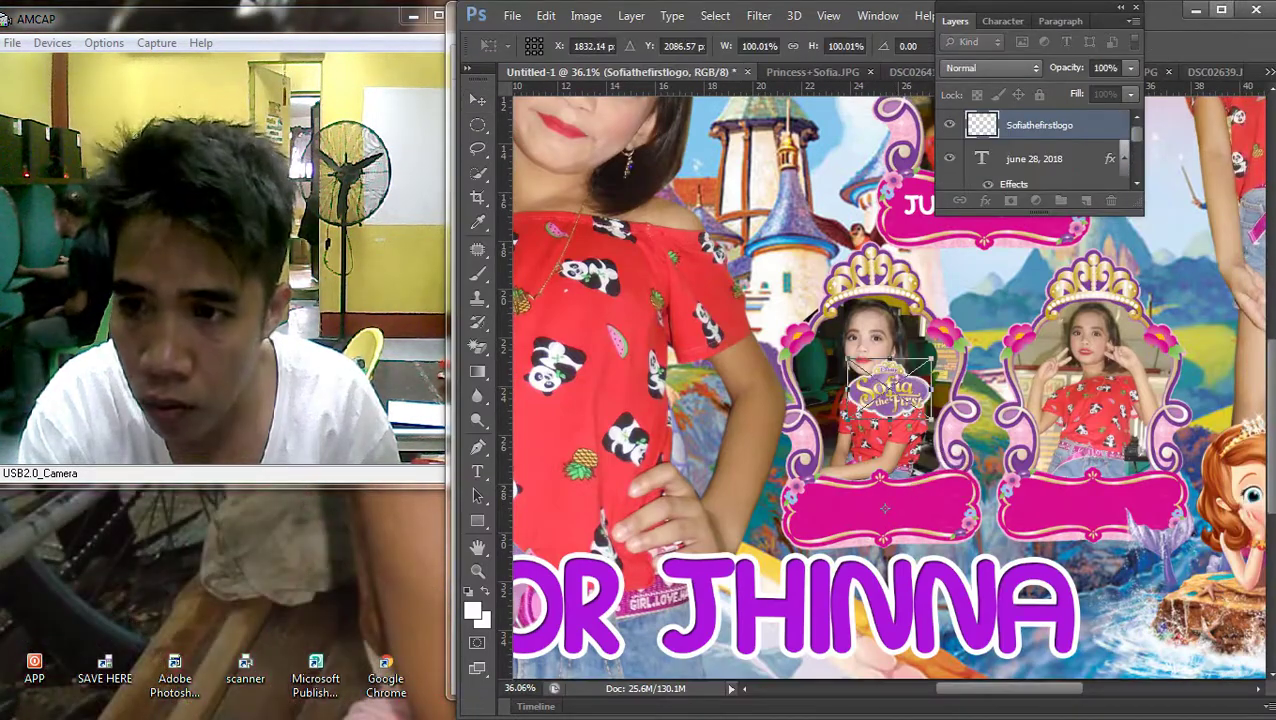
Move the Sofia the First logo onto the lower-left pink label
{"action": "left_click", "coordinate": [1221, 9]}
{"action": "scroll", "coordinate": [694, 505], "scroll_direction": "up", "scroll_amount": 3}
{"action": "left_click_drag", "start_coordinate": [728, 272], "coordinate": [725, 472]}
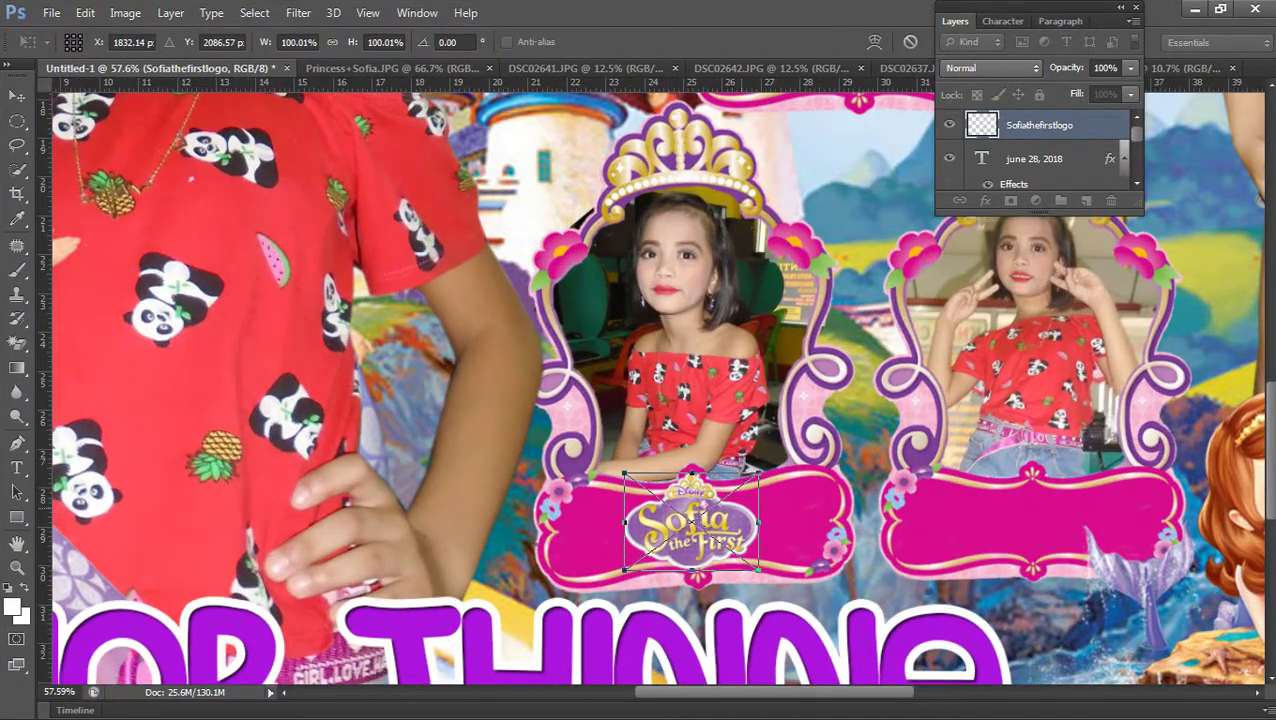
{"action": "key", "text": "Return"}
Shrink the logo to about 86% and settle it on the left pink plaque
{"action": "key", "text": "ctrl+t"}
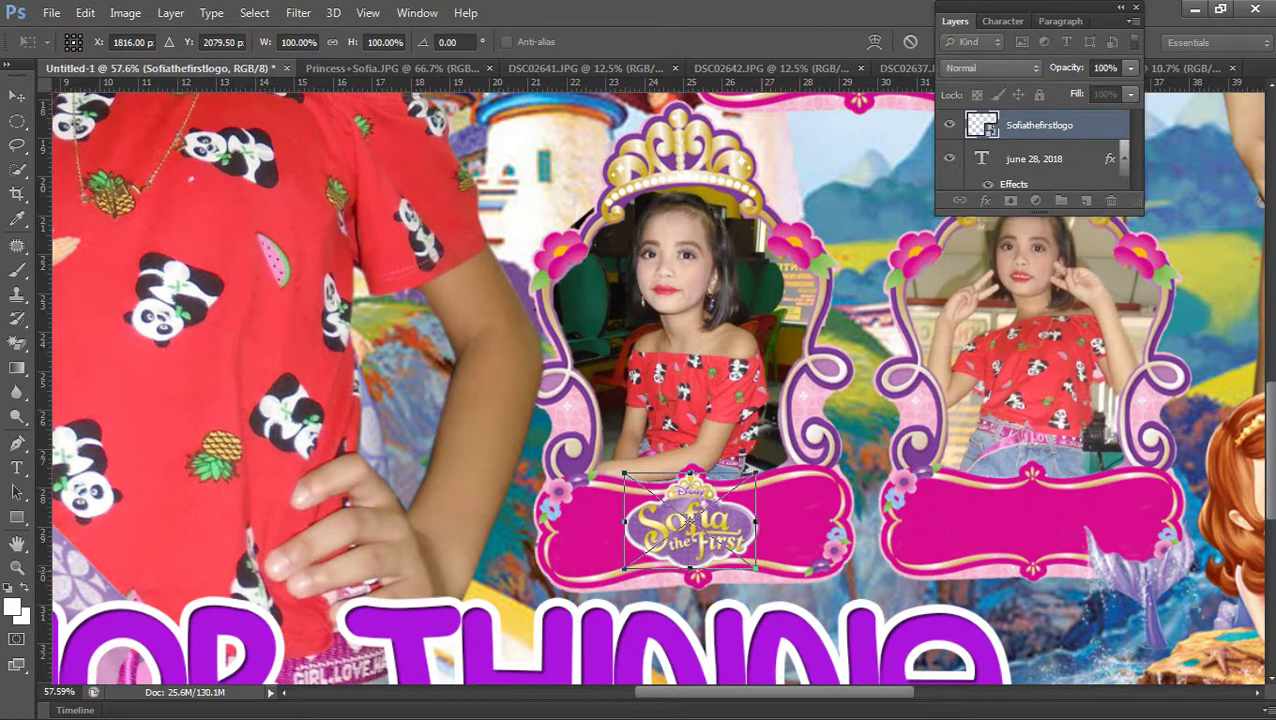
{"action": "left_click_drag", "start_coordinate": [756, 570], "coordinate": [741, 557]}
{"action": "left_click_drag", "start_coordinate": [700, 480], "coordinate": [702, 484]}
{"action": "key", "text": "Return"}
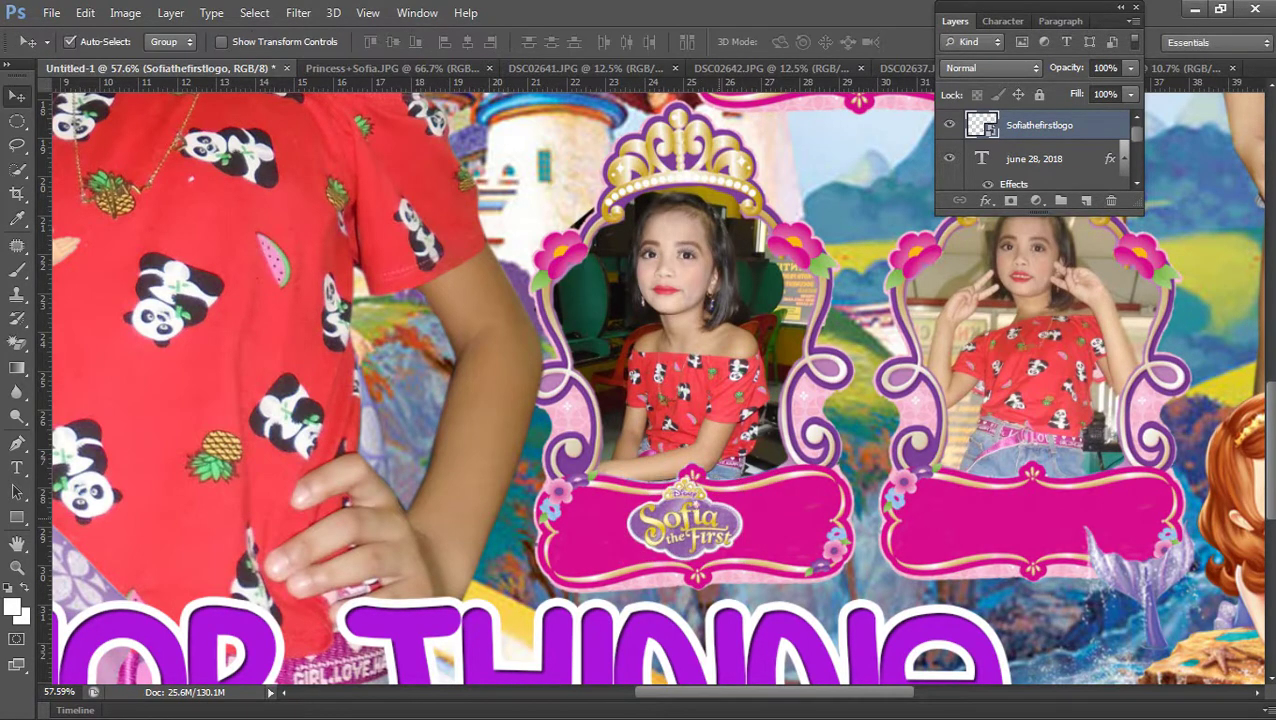
{"action": "scroll", "coordinate": [640, 390], "scroll_direction": "down", "scroll_amount": 3}
{"action": "scroll", "coordinate": [640, 390], "scroll_direction": "up", "scroll_amount": 2}
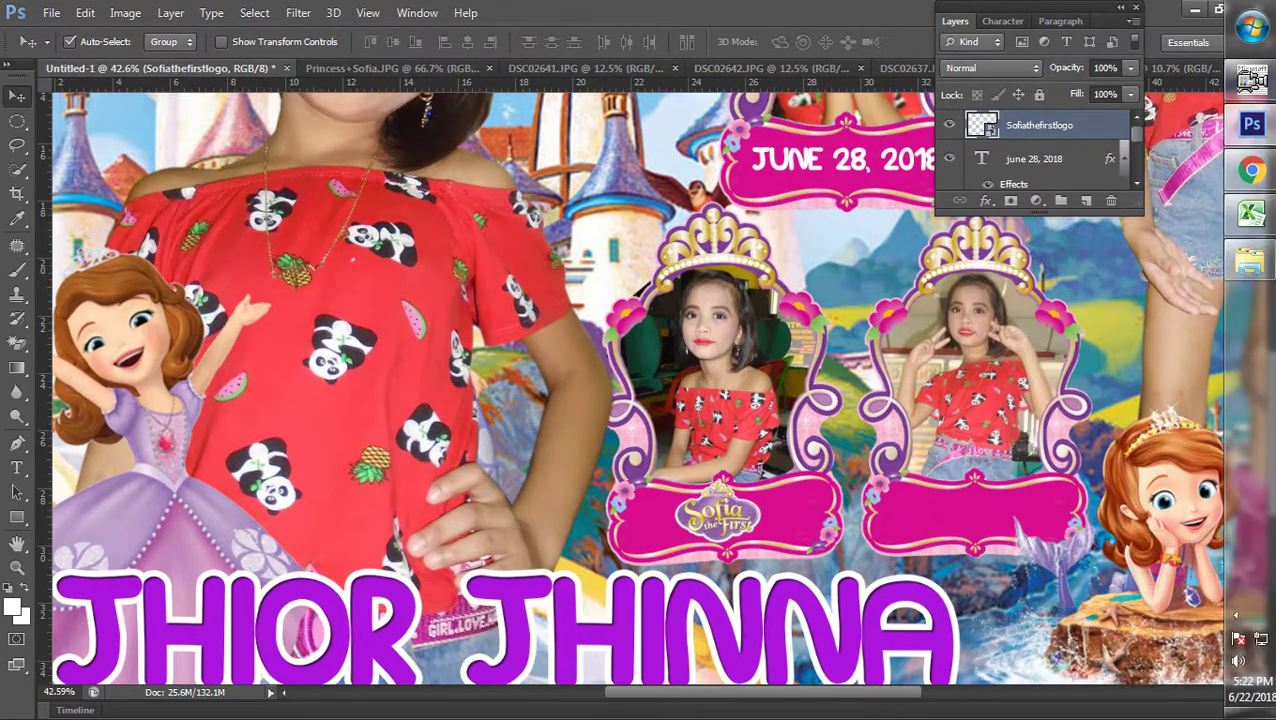
{"action": "left_click", "coordinate": [1245, 169]}
{"action": "scroll", "coordinate": [860, 400], "scroll_direction": "down", "scroll_amount": 5}
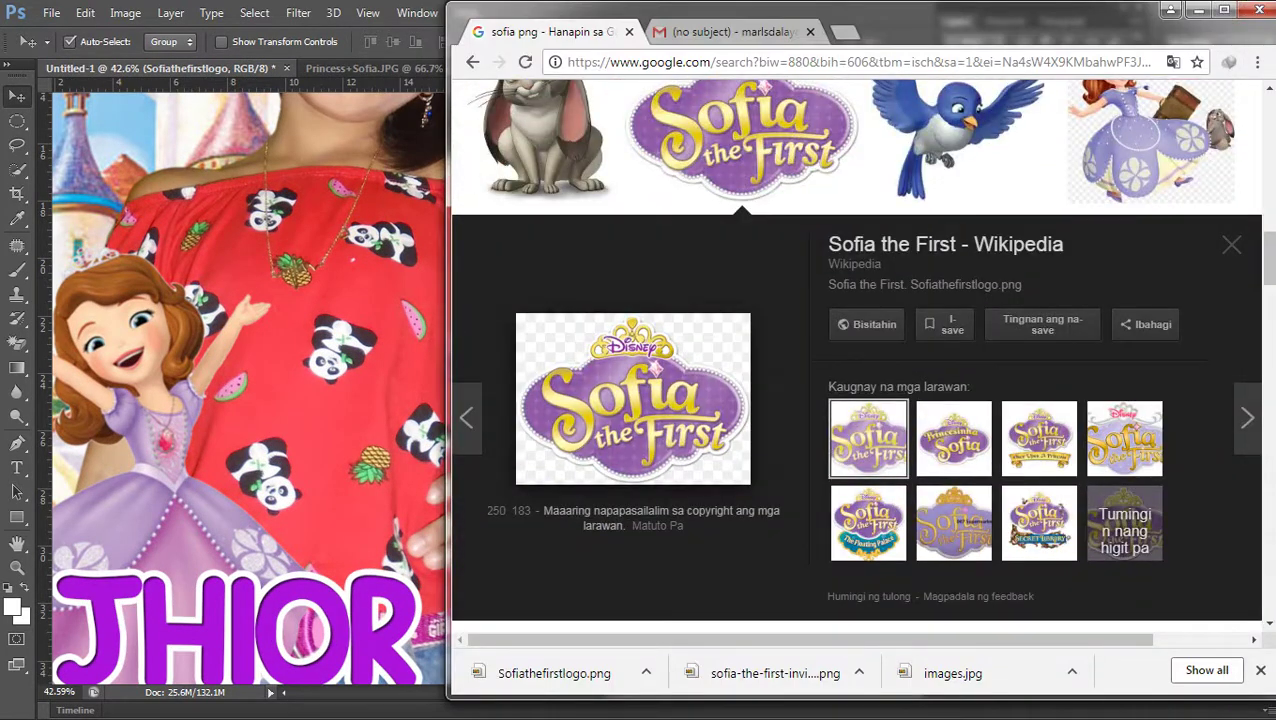
Browse the Sofia image results and save the Sofia the First balloons picture
{"action": "scroll", "coordinate": [1040, 245], "scroll_direction": "down", "scroll_amount": 3}
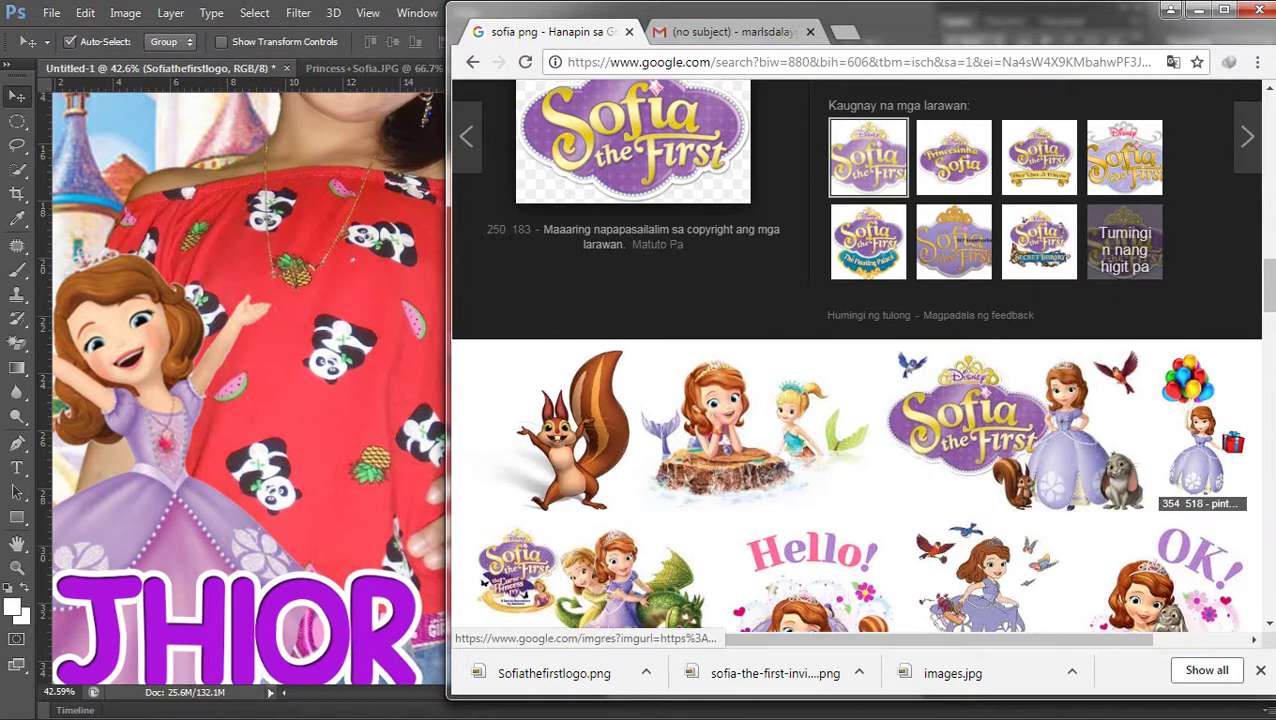
{"action": "scroll", "coordinate": [810, 420], "scroll_direction": "down", "scroll_amount": 2}
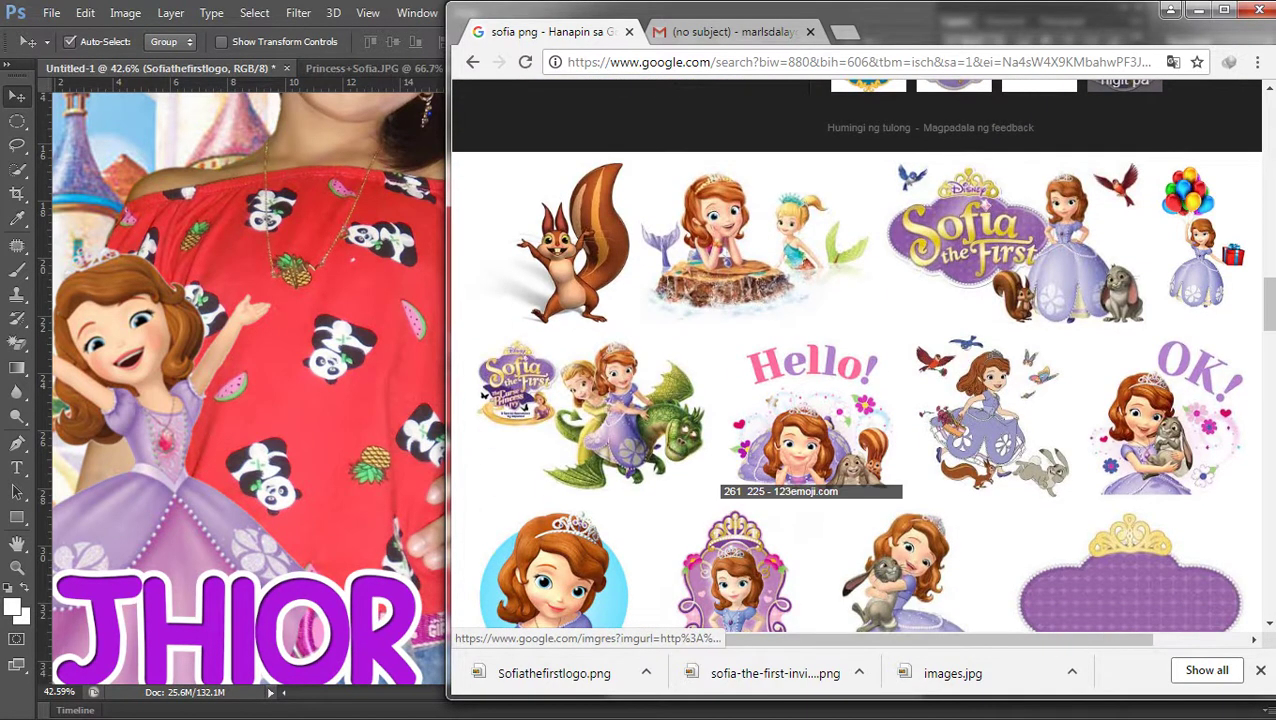
{"action": "left_click", "coordinate": [590, 410]}
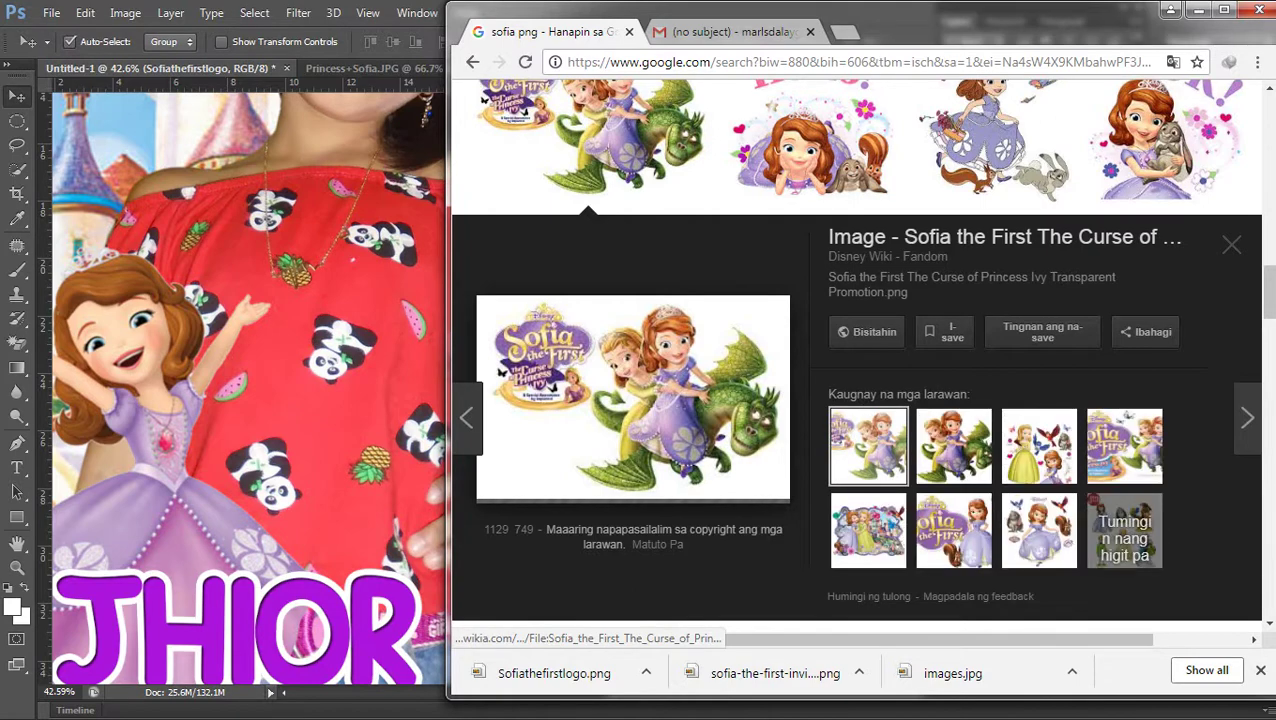
{"action": "left_click", "coordinate": [1165, 140]}
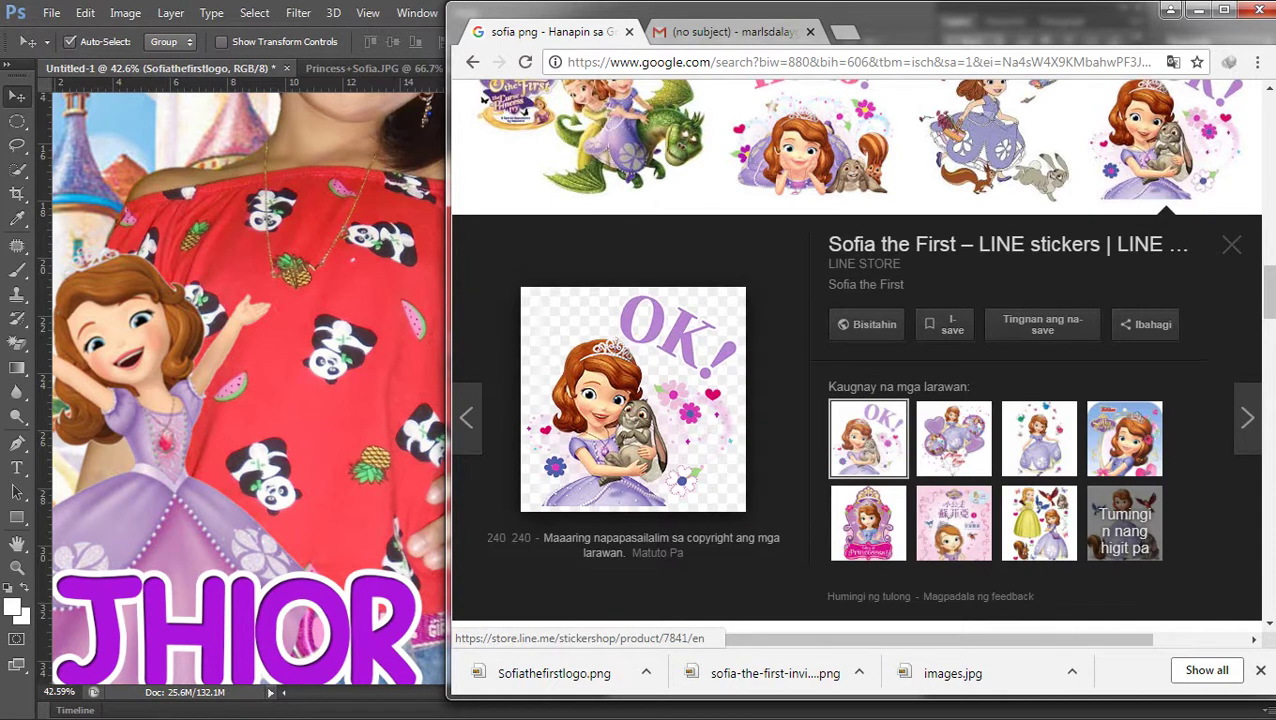
{"action": "scroll", "coordinate": [1130, 340], "scroll_direction": "down", "scroll_amount": 4}
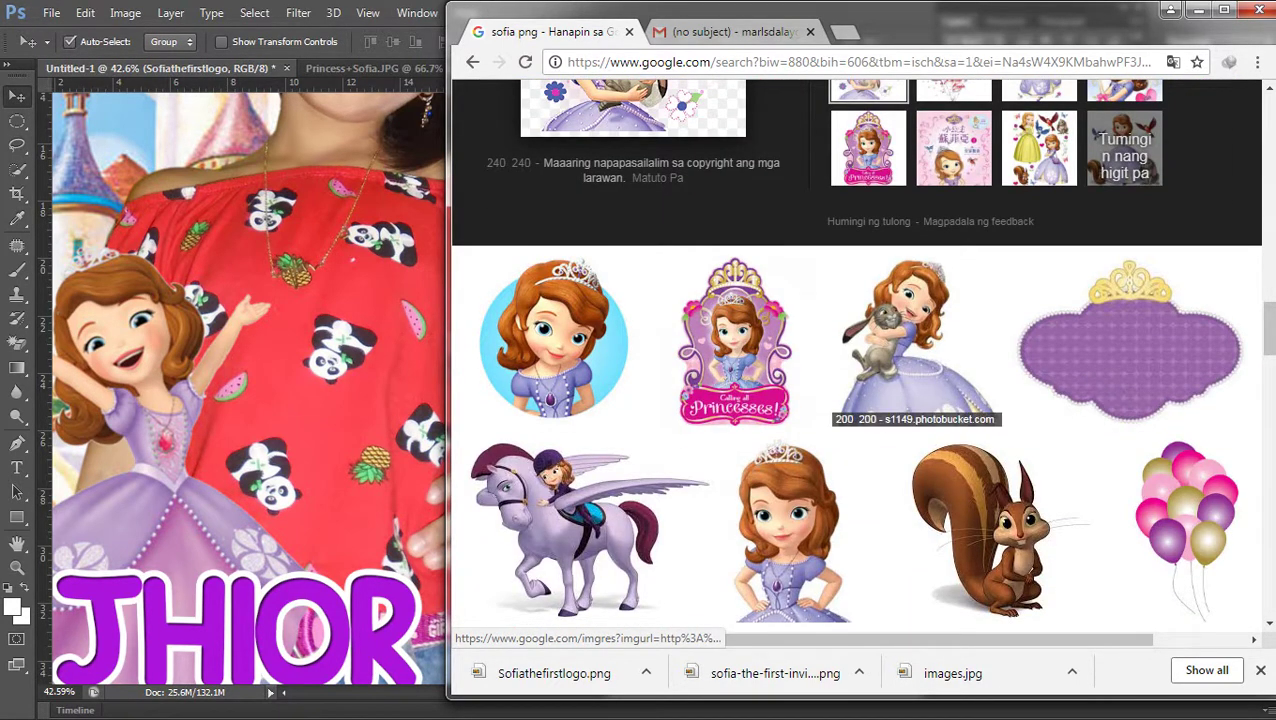
{"action": "scroll", "coordinate": [1185, 300], "scroll_direction": "down", "scroll_amount": 3}
{"action": "left_click", "coordinate": [1188, 240]}
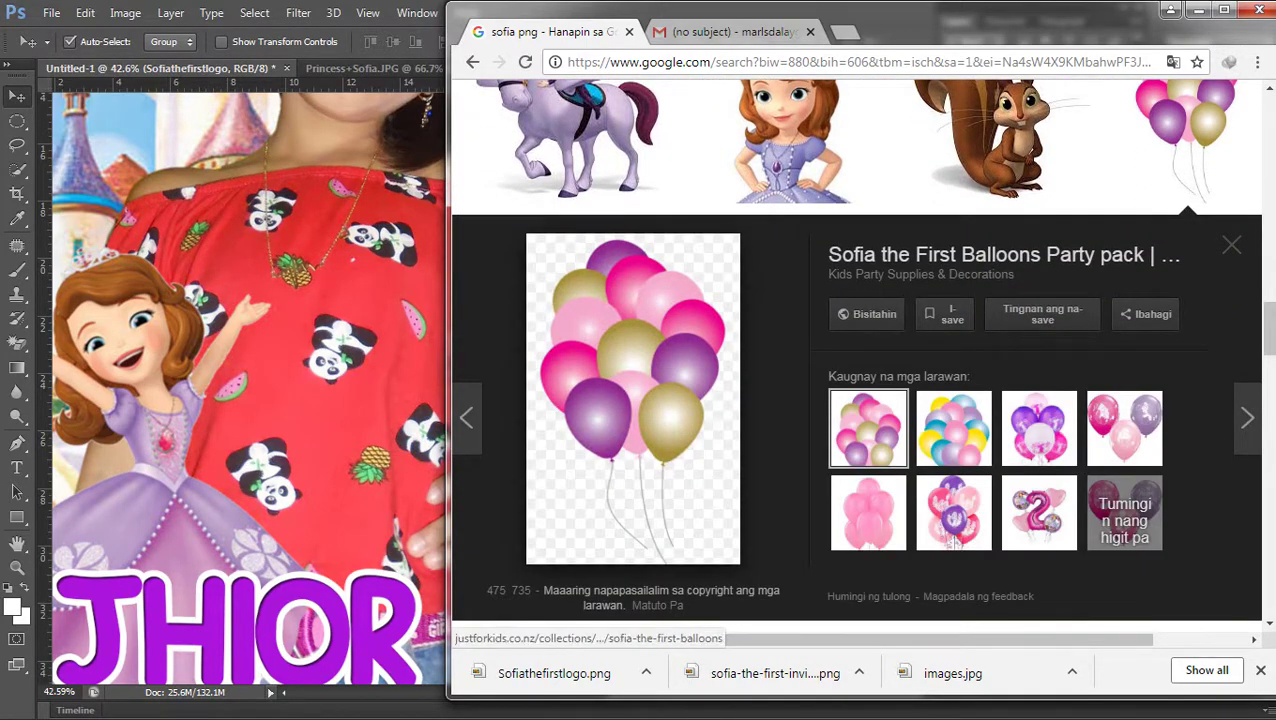
{"action": "right_click", "coordinate": [652, 366]}
{"action": "left_click", "coordinate": [720, 530]}
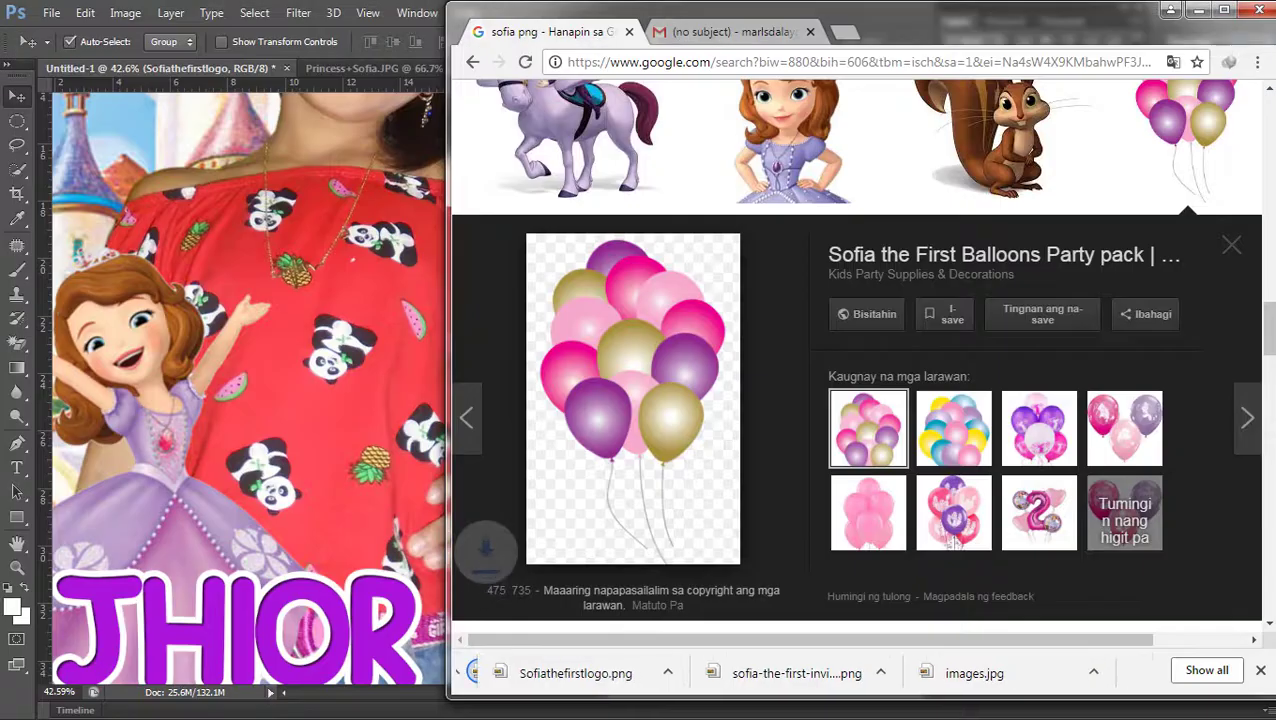
Bring the balloons into the banner, shrunk to about 30% on the right pink plaque
{"action": "left_click_drag", "start_coordinate": [562, 673], "coordinate": [878, 370]}
{"action": "left_click_drag", "start_coordinate": [972, 516], "coordinate": [866, 352]}
{"action": "left_click_drag", "start_coordinate": [845, 256], "coordinate": [810, 260]}
{"action": "left_click_drag", "start_coordinate": [826, 352], "coordinate": [905, 240]}
Remove the tiny balloons and an accidental paste, then fit the banner in view
{"action": "key", "text": "Return"}
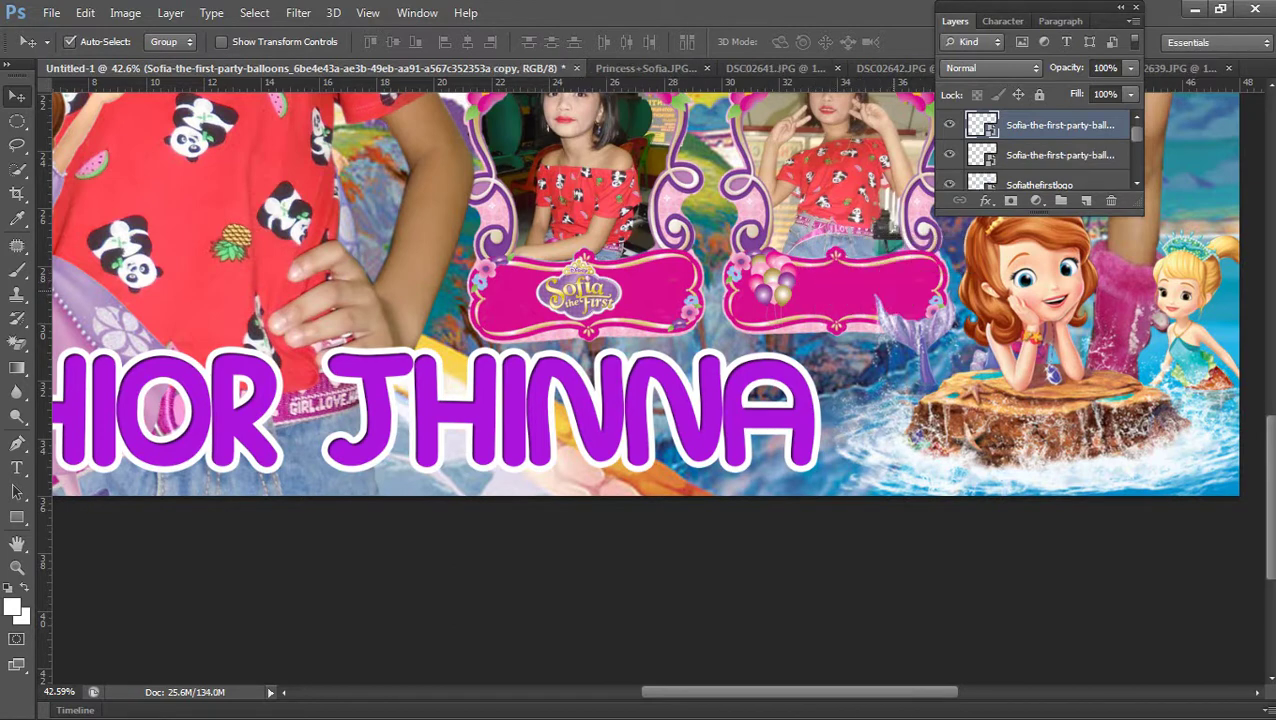
{"action": "key", "text": "ctrl+z"}
{"action": "key", "text": "Delete"}
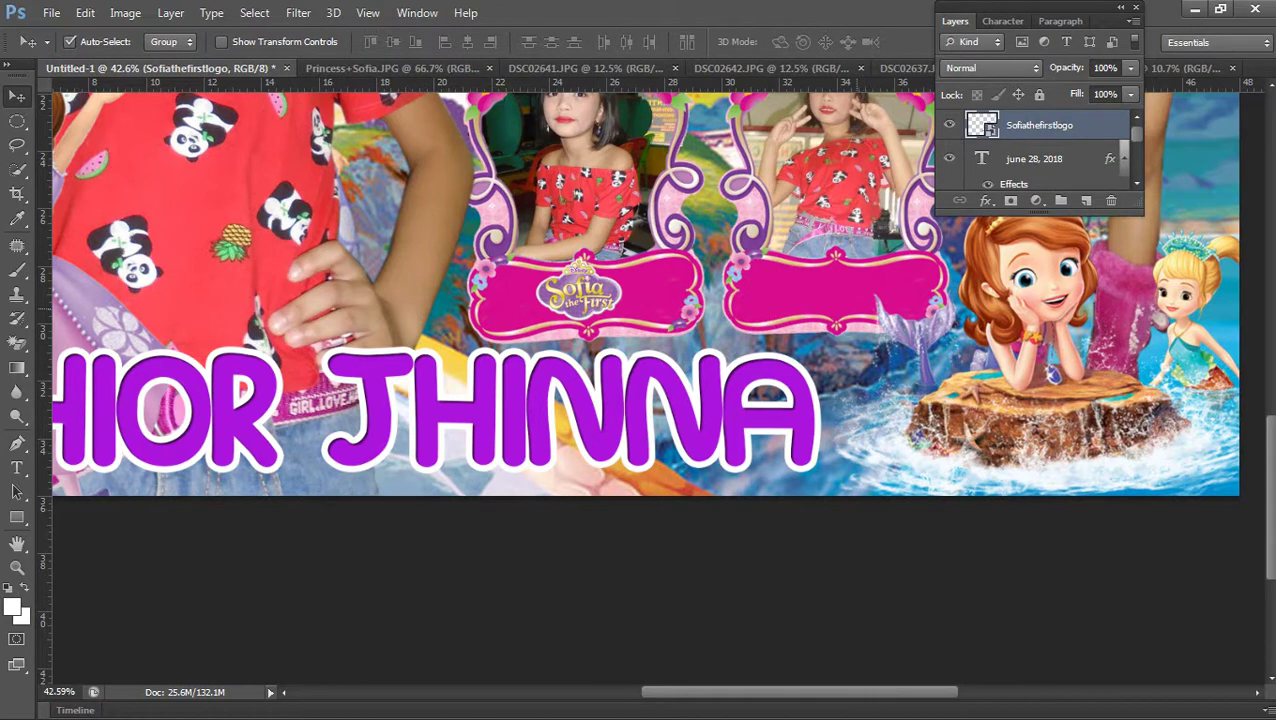
{"action": "key", "text": "ctrl+v"}
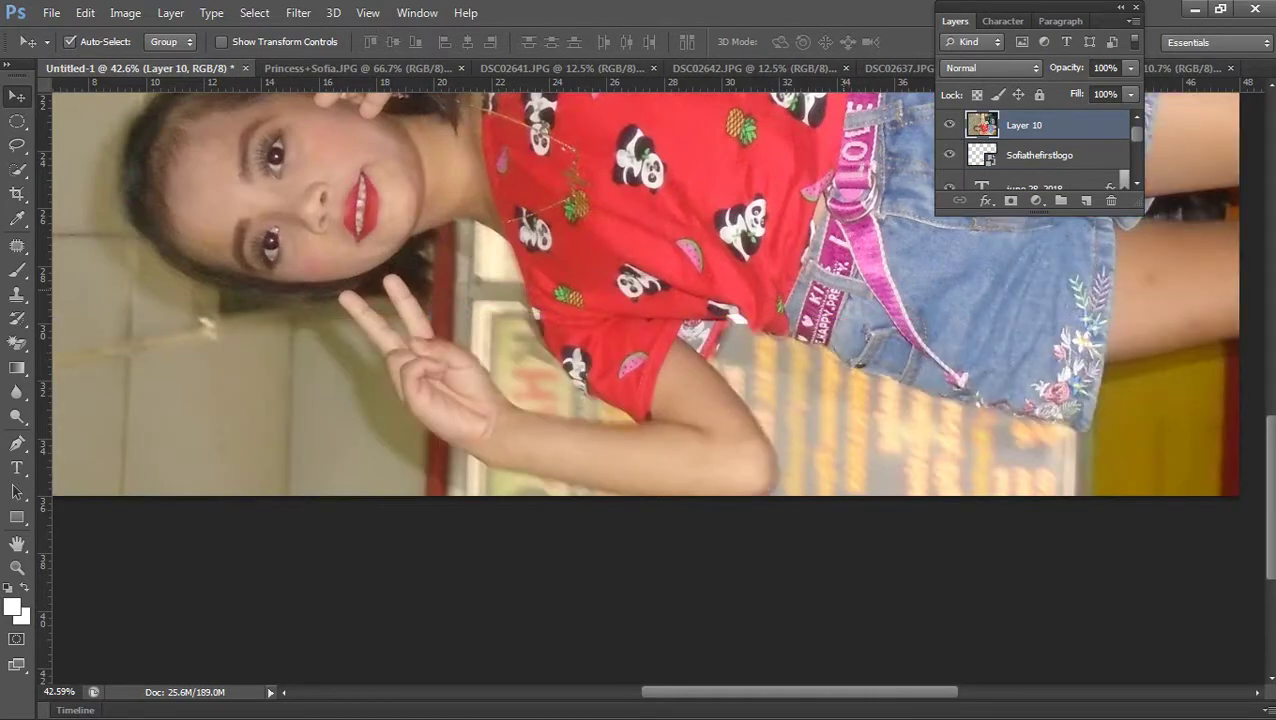
{"action": "key", "text": "ctrl+z"}
{"action": "key", "text": "ctrl+0"}
Place the balloons again at about 70% on the right pink plaque
{"action": "mouse_move", "coordinate": [1268, 130]}
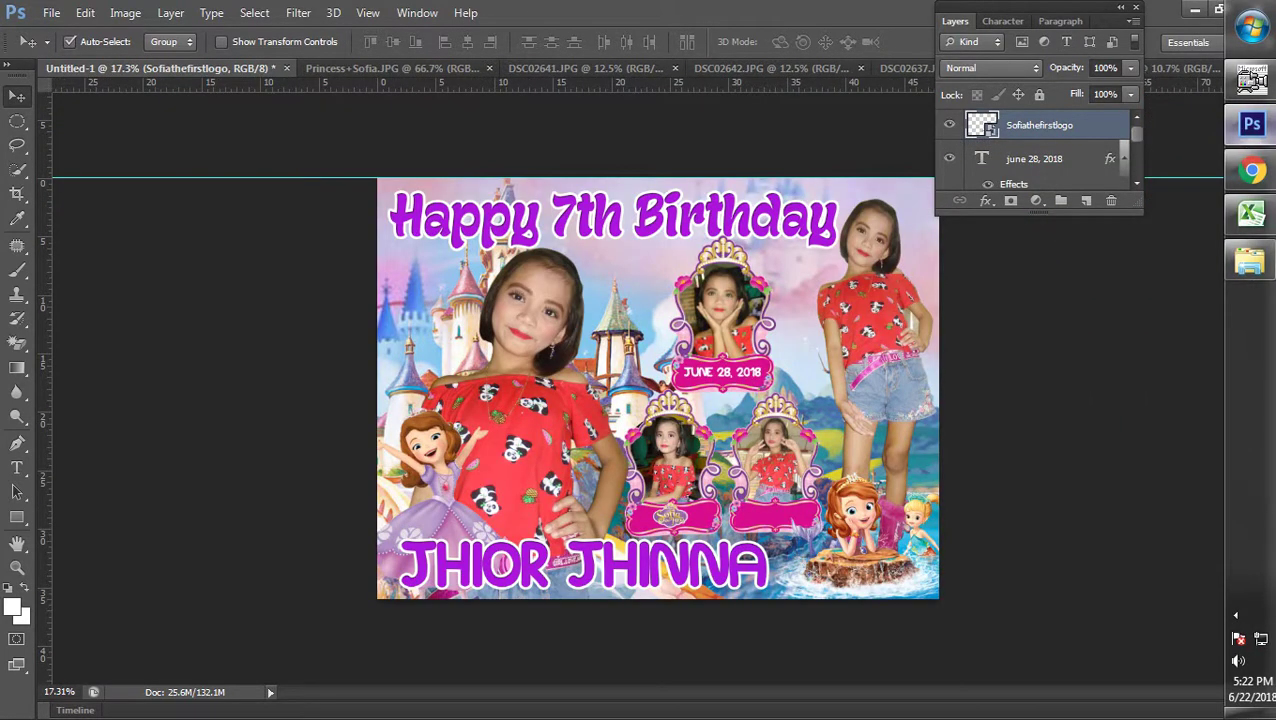
{"action": "left_click", "coordinate": [1251, 171]}
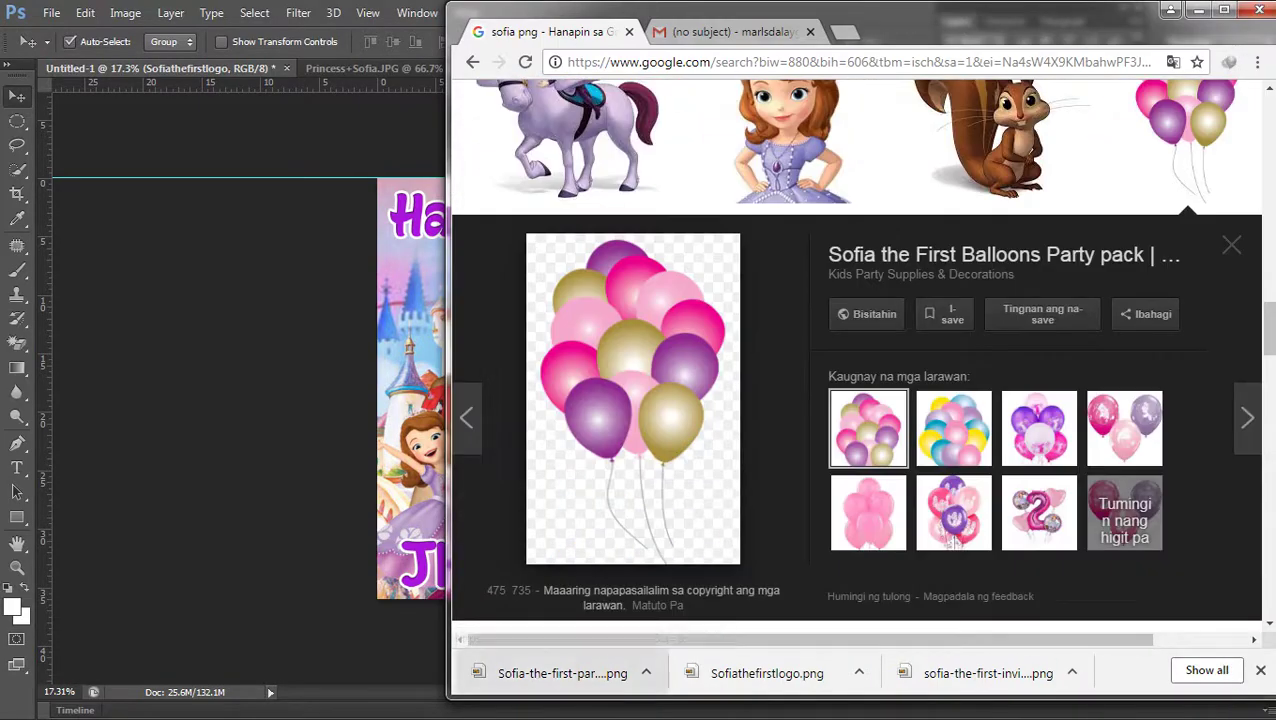
{"action": "left_click", "coordinate": [1251, 171]}
{"action": "left_click_drag", "start_coordinate": [1251, 171], "coordinate": [789, 507]}
{"action": "scroll", "coordinate": [750, 506], "scroll_direction": "up", "scroll_amount": 3}
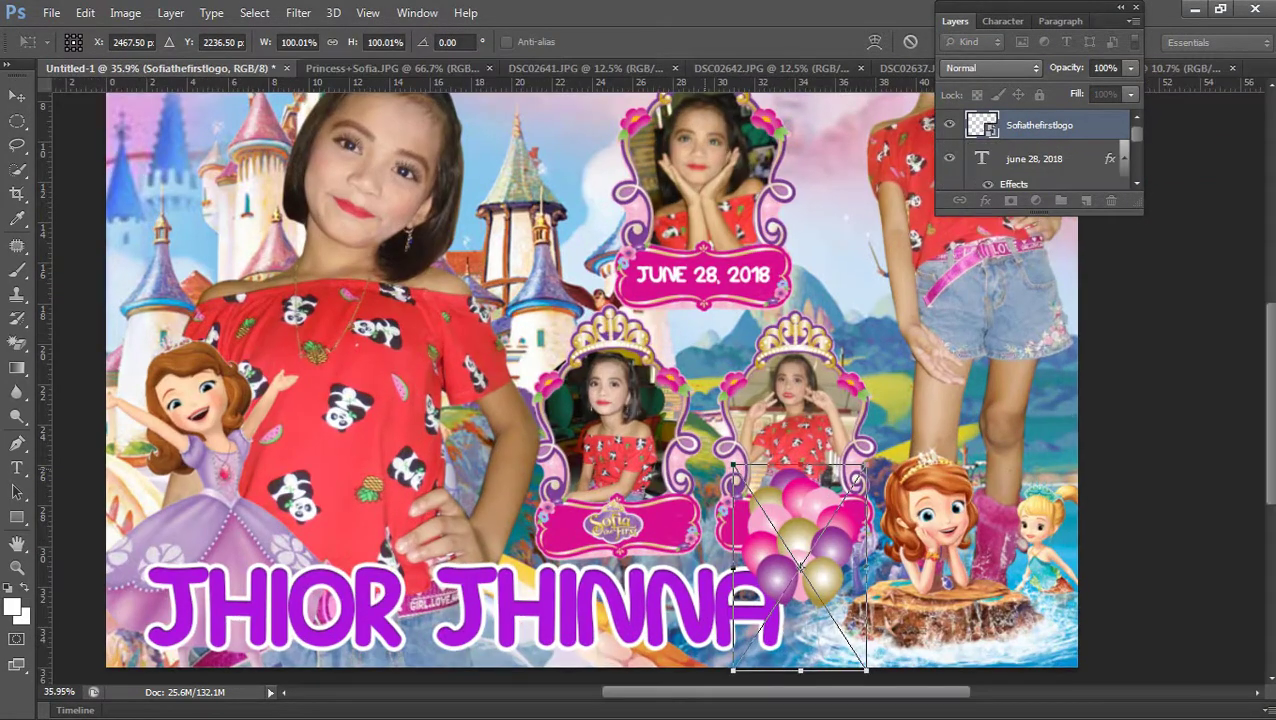
{"action": "scroll", "coordinate": [655, 382], "scroll_direction": "down", "scroll_amount": 2}
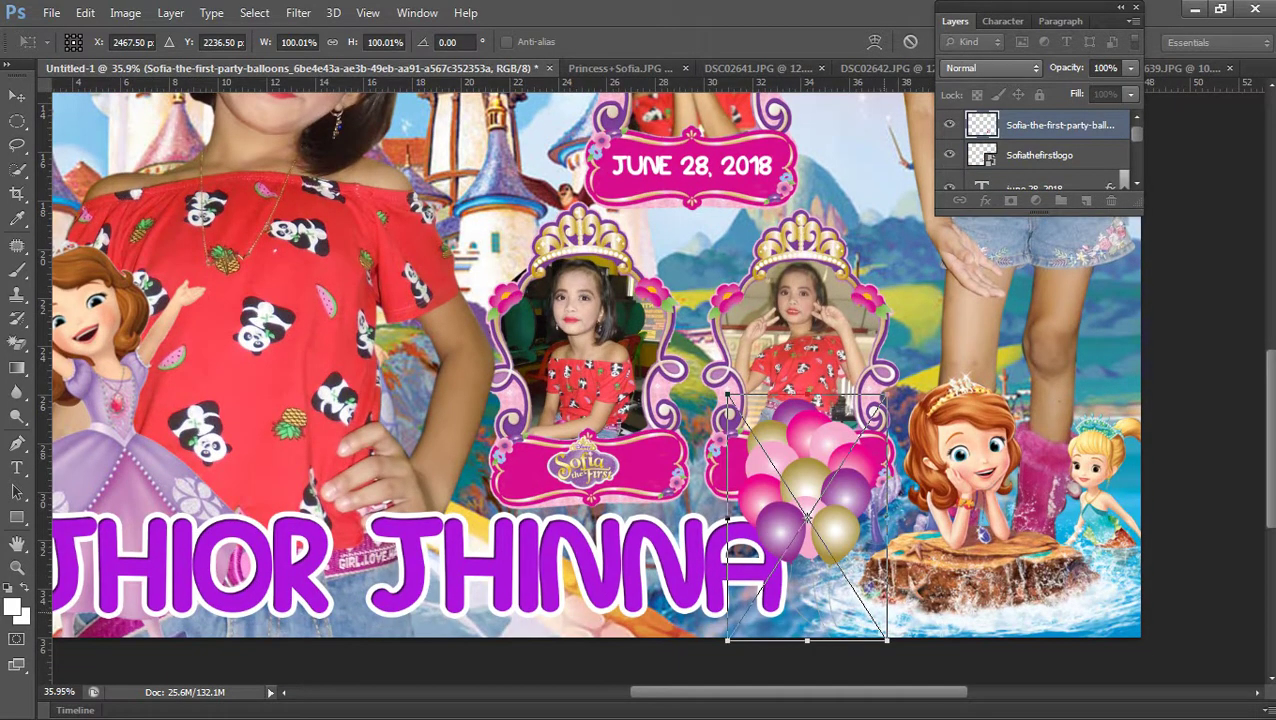
{"action": "left_click_drag", "start_coordinate": [887, 640], "coordinate": [840, 568]}
{"action": "left_click_drag", "start_coordinate": [807, 492], "coordinate": [996, 506]}
{"action": "left_click_drag", "start_coordinate": [791, 417], "coordinate": [806, 434]}
{"action": "key", "text": "Return"}
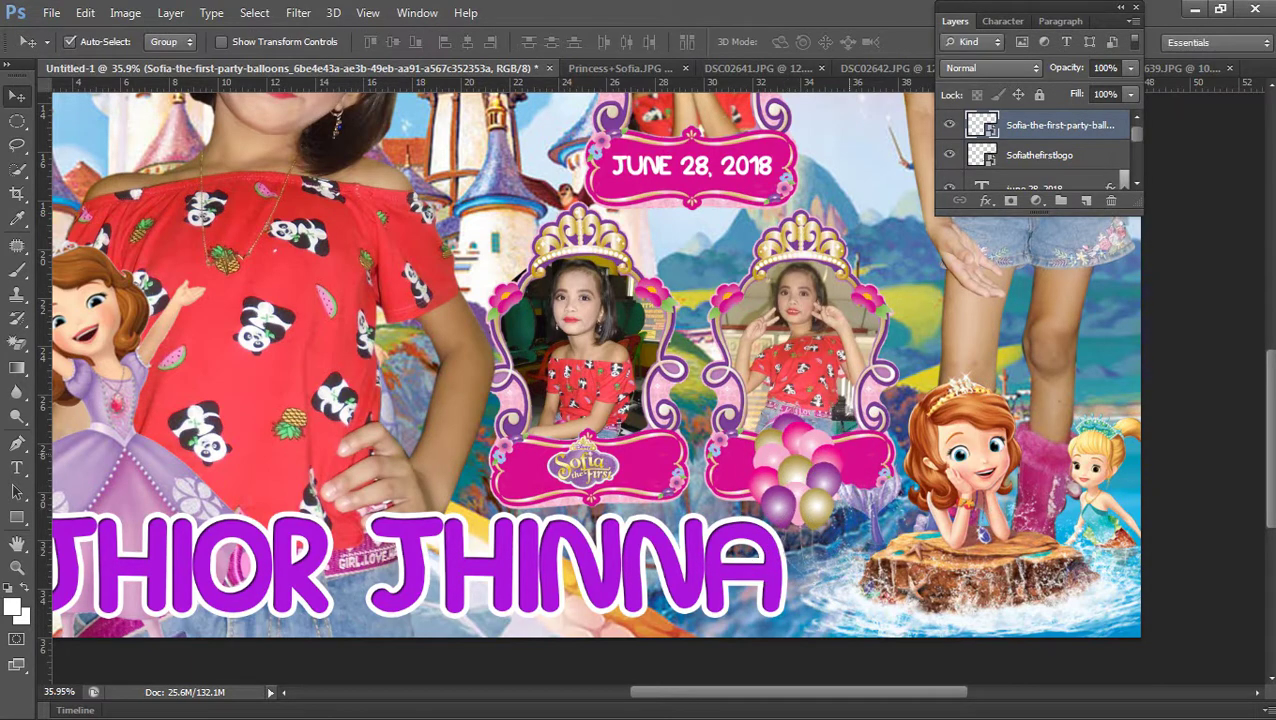
Fit the whole banner on screen to review the new balloons
{"action": "key", "text": "ctrl+0"}
{"action": "scroll", "coordinate": [650, 600], "scroll_direction": "up", "scroll_amount": 6}
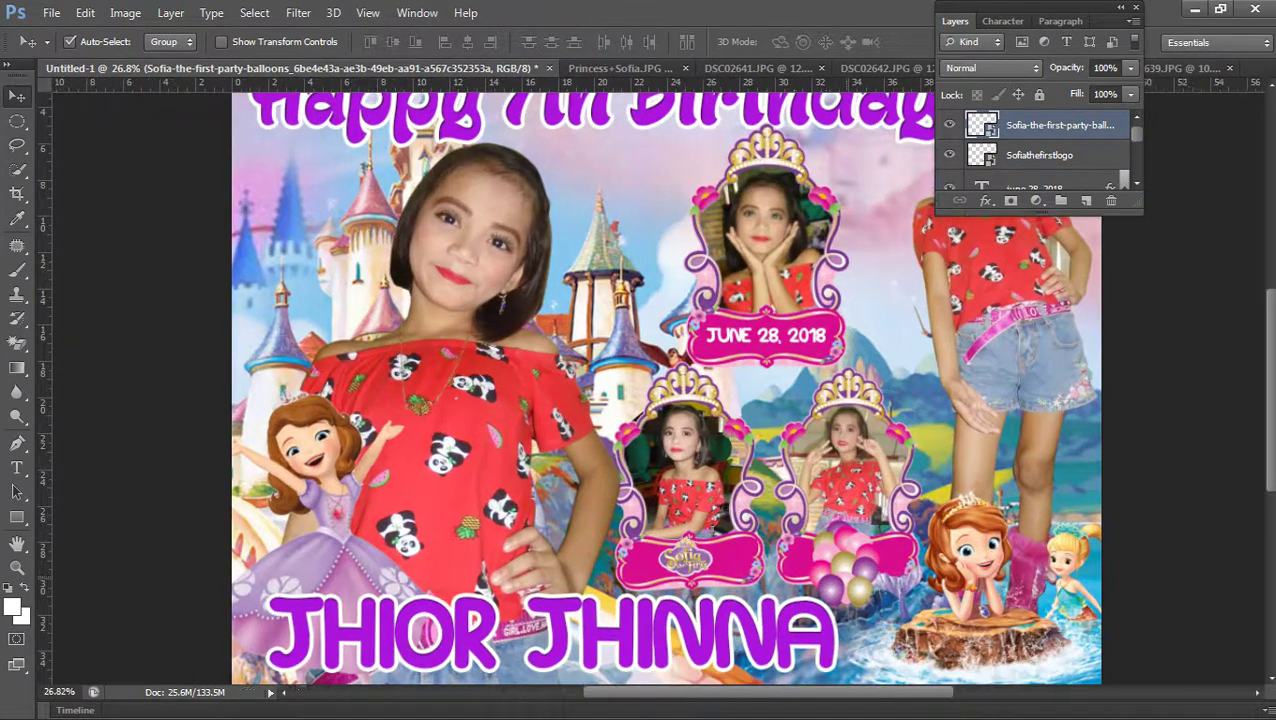
{"action": "scroll", "coordinate": [655, 386], "scroll_direction": "down", "scroll_amount": 3}
{"action": "scroll", "coordinate": [834, 472], "scroll_direction": "up", "scroll_amount": 2}
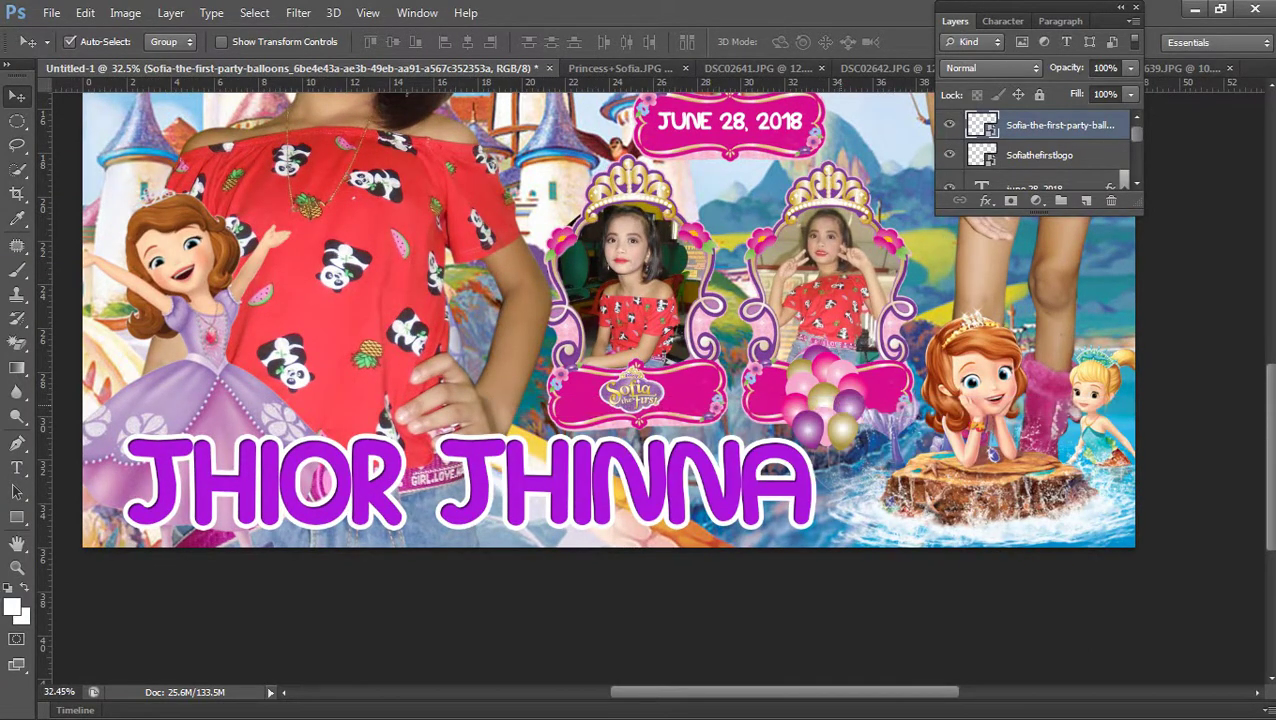
{"action": "key", "text": "ctrl+0"}
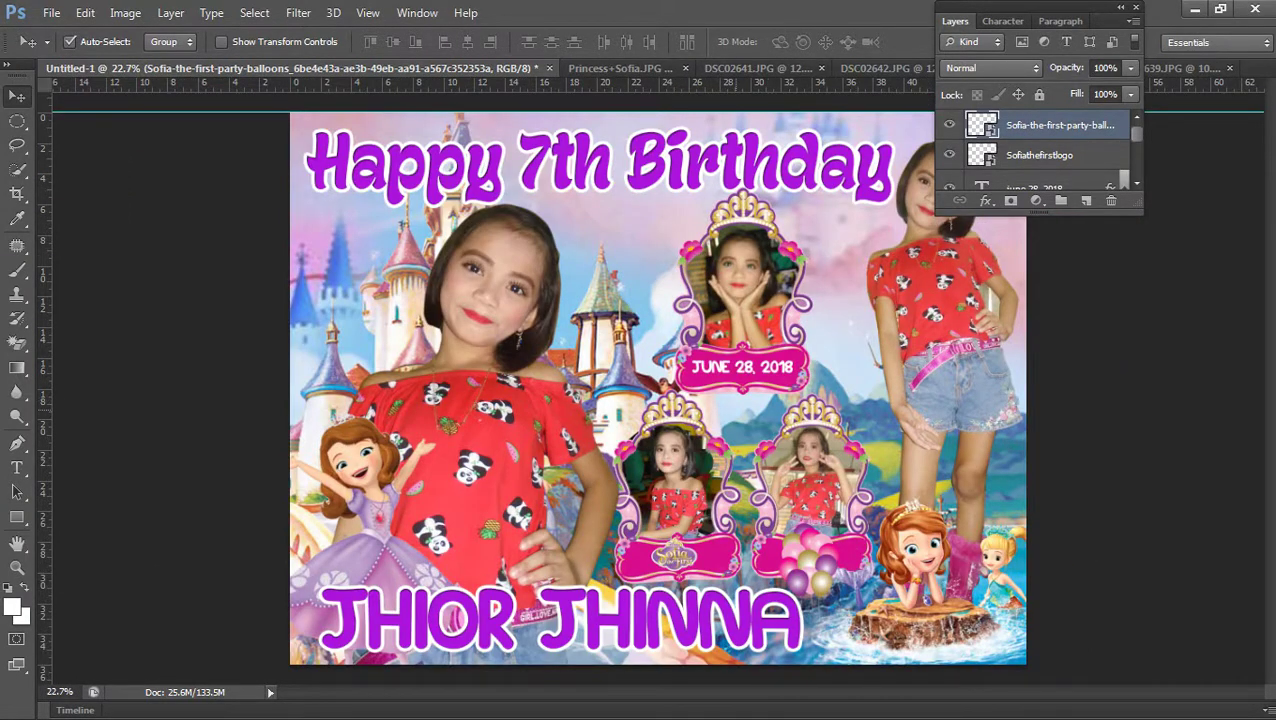
{"action": "scroll", "coordinate": [510, 524], "scroll_direction": "up", "scroll_amount": 1}
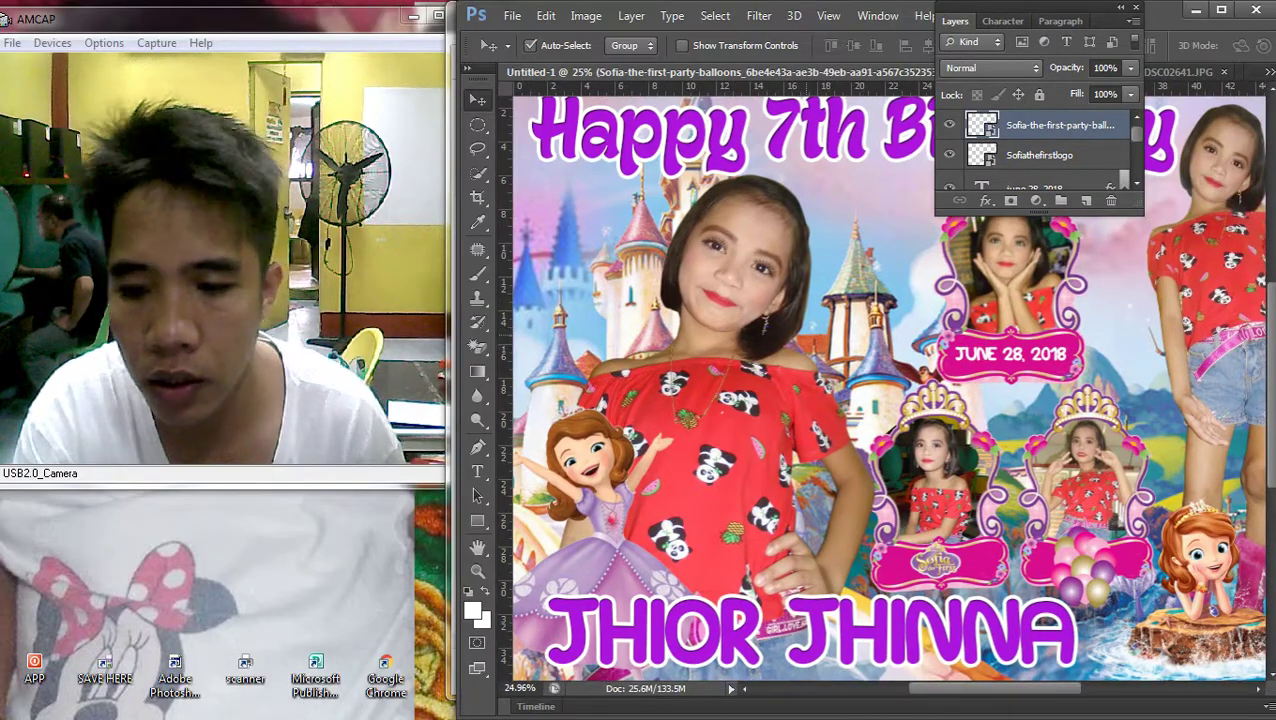
{"action": "scroll", "coordinate": [837, 402], "scroll_direction": "down", "scroll_amount": 4}
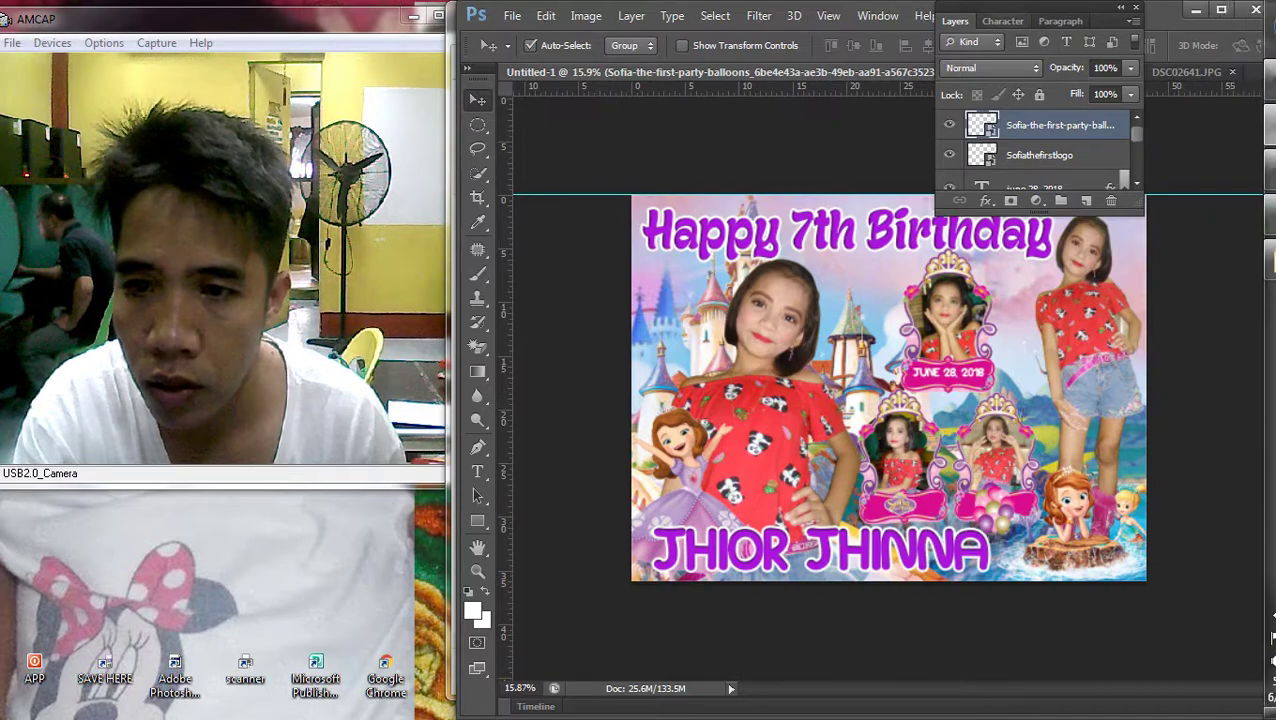
Change the Google Images query to 'sofia gift' and run the search
{"action": "left_click", "coordinate": [1250, 170]}
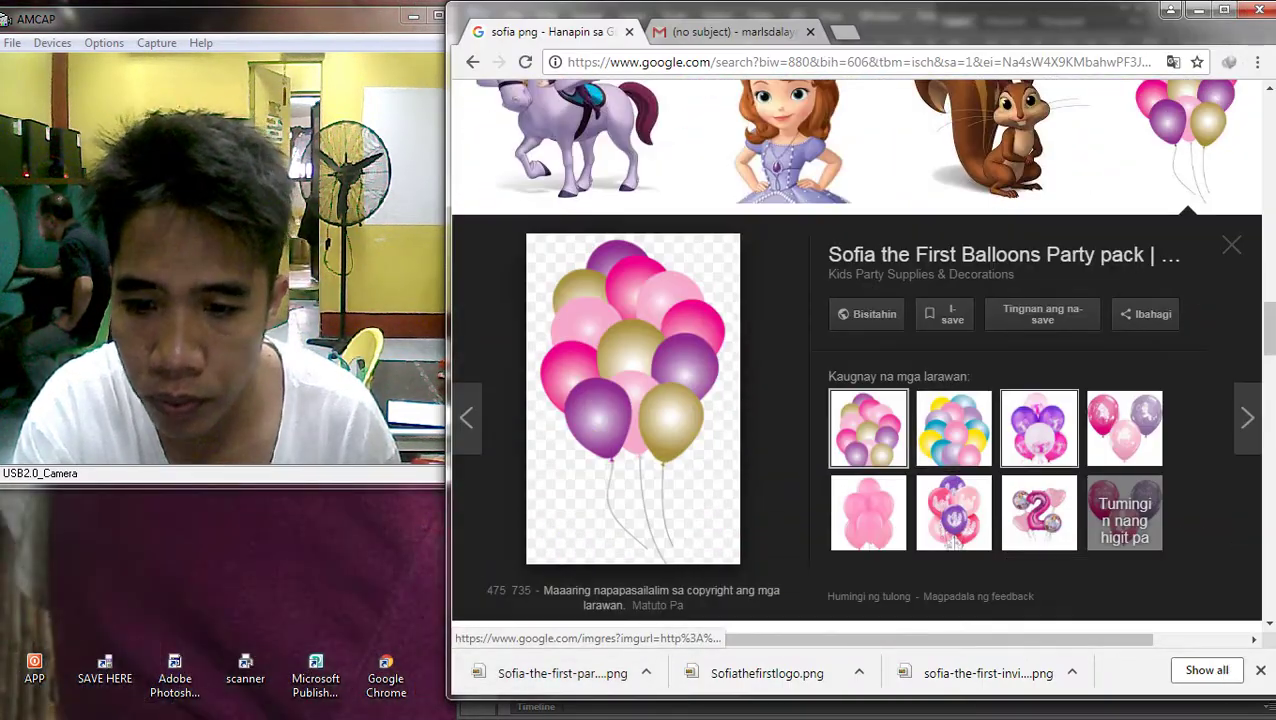
{"action": "scroll", "coordinate": [955, 540], "scroll_direction": "down", "scroll_amount": 3}
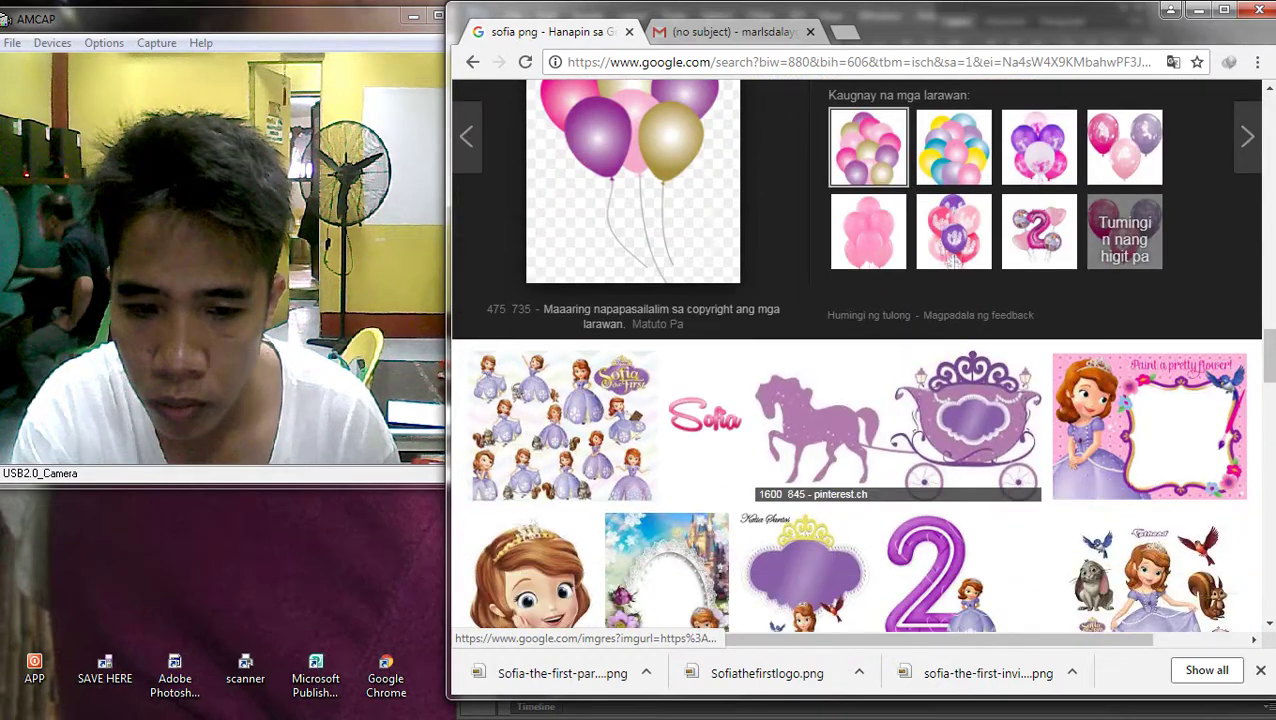
{"action": "scroll", "coordinate": [960, 540], "scroll_direction": "down", "scroll_amount": 3}
{"action": "scroll", "coordinate": [960, 330], "scroll_direction": "down", "scroll_amount": 2}
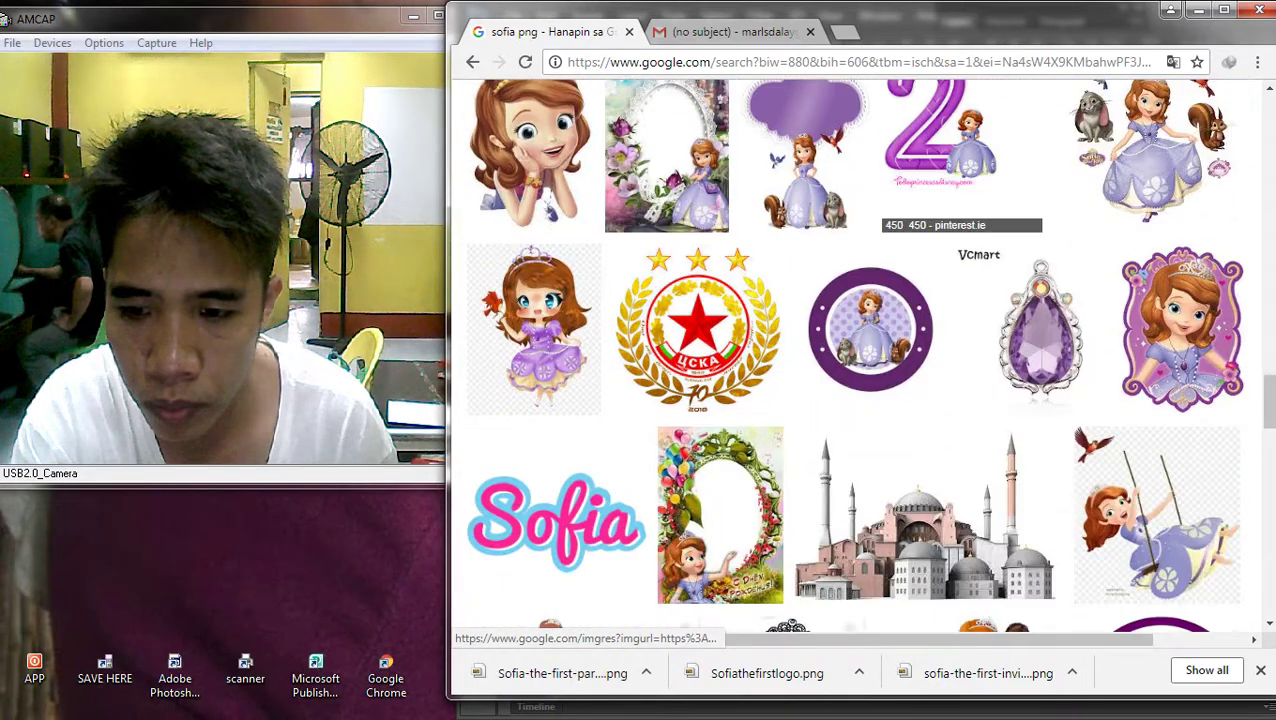
{"action": "scroll", "coordinate": [990, 420], "scroll_direction": "down", "scroll_amount": 3}
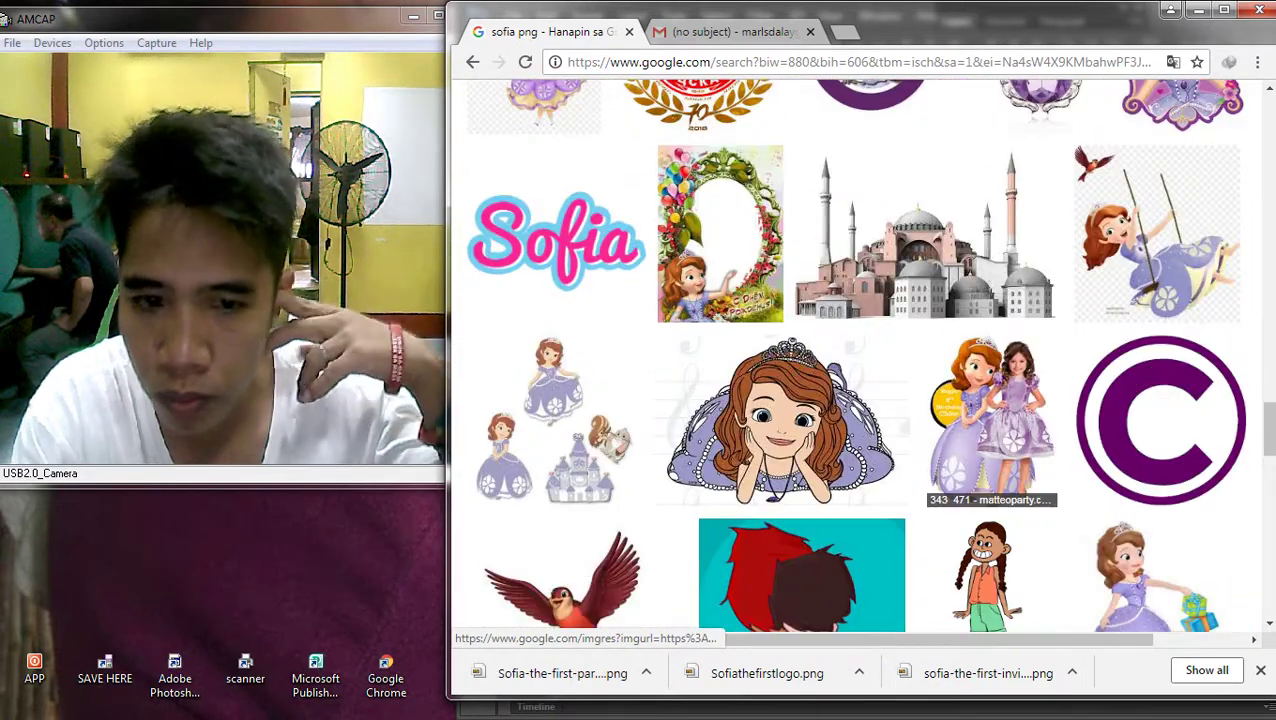
{"action": "scroll", "coordinate": [960, 420], "scroll_direction": "up", "scroll_amount": 5}
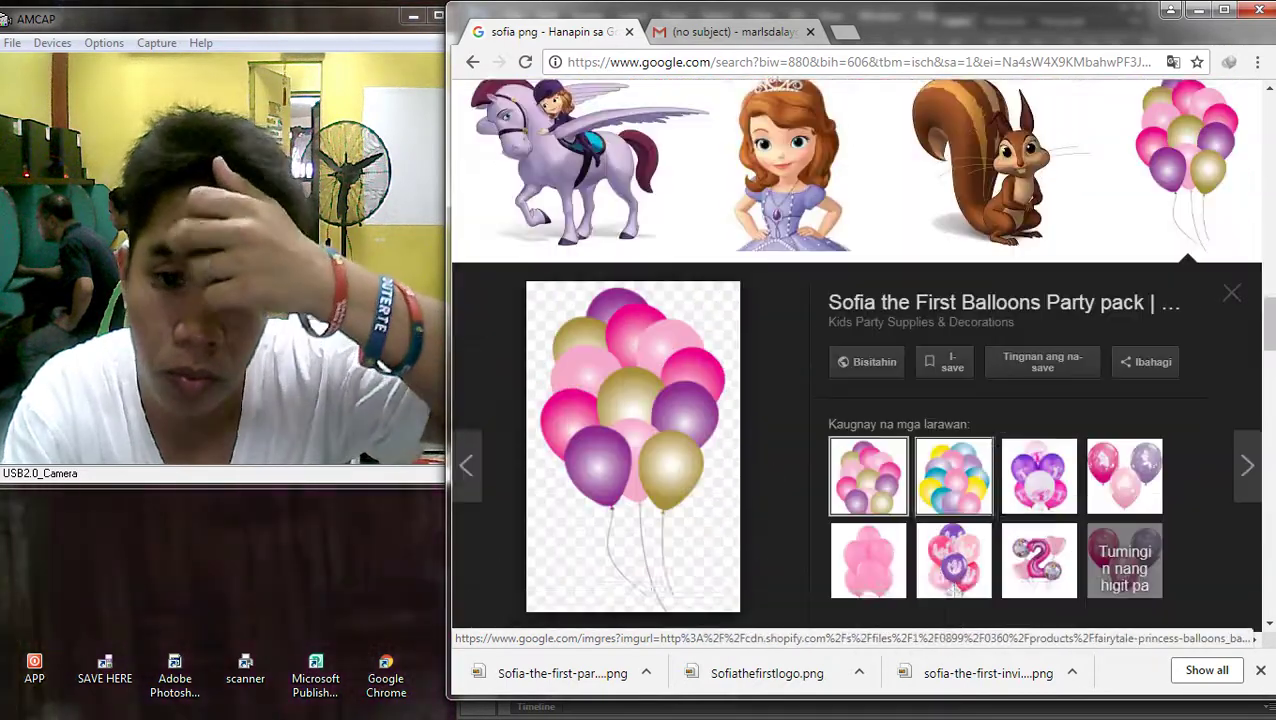
{"action": "scroll", "coordinate": [915, 400], "scroll_direction": "up", "scroll_amount": 15}
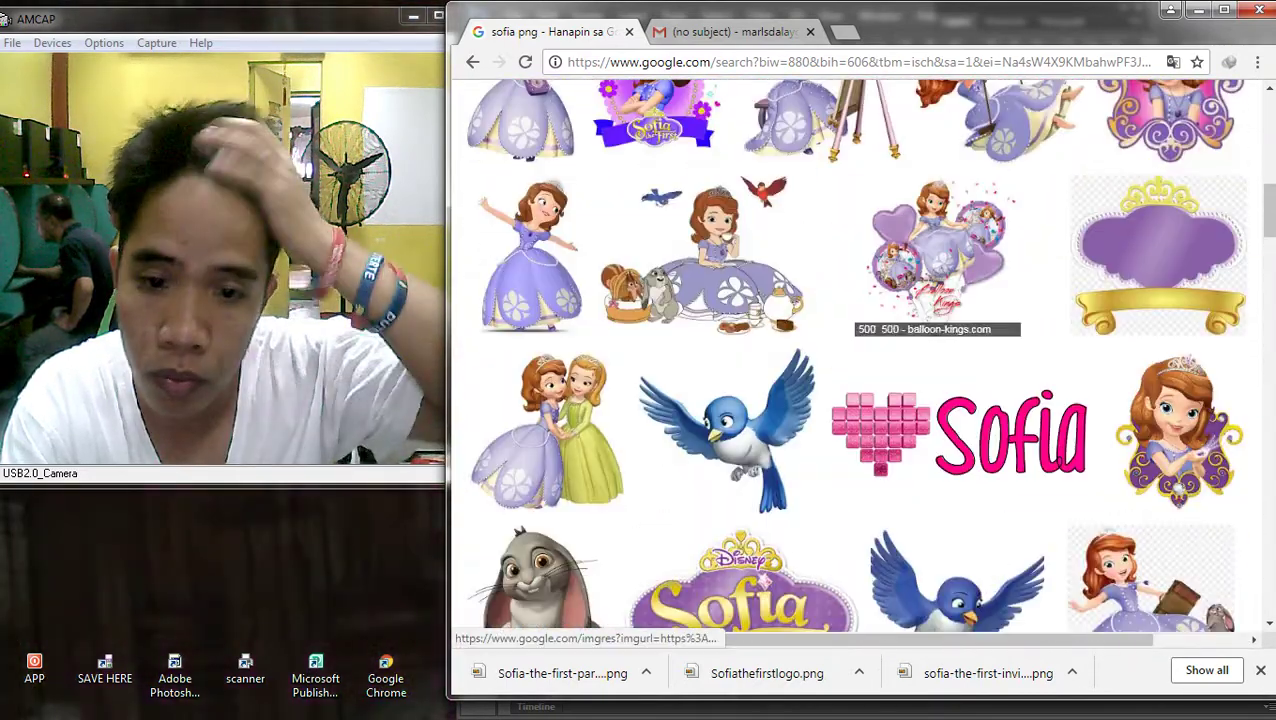
{"action": "scroll", "coordinate": [1000, 540], "scroll_direction": "up", "scroll_amount": 8}
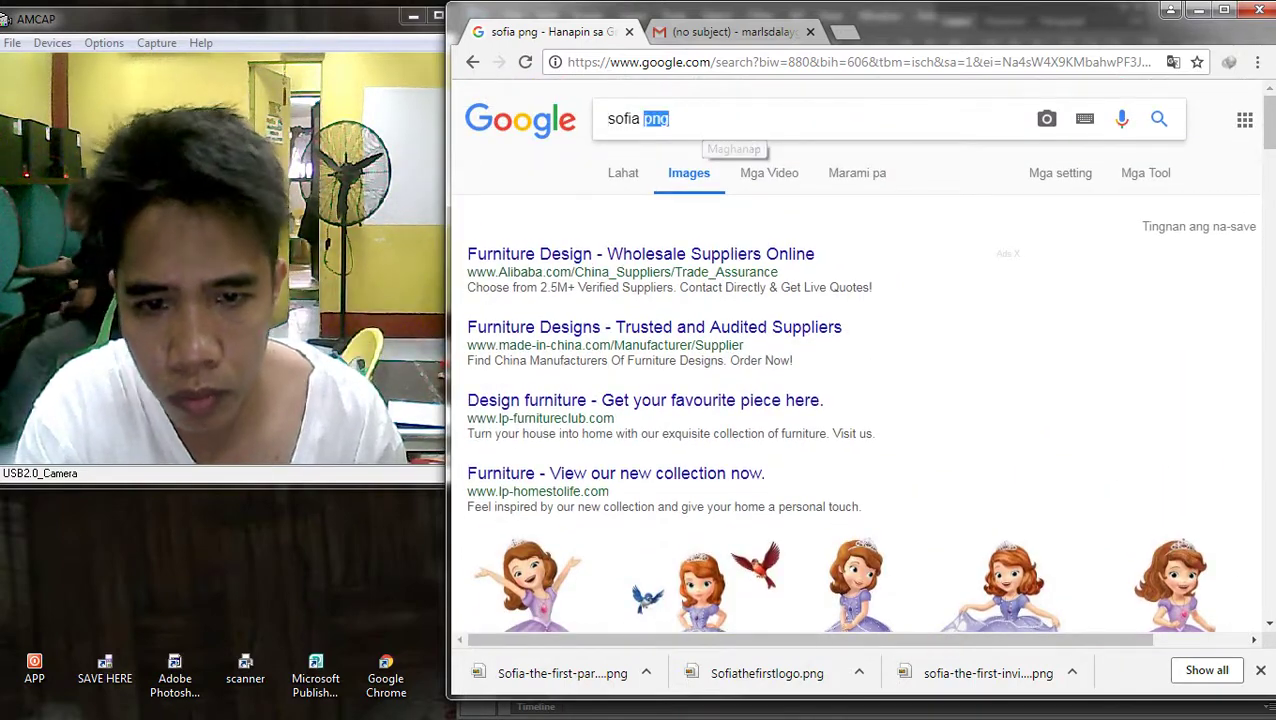
{"action": "type", "text": "ift"}
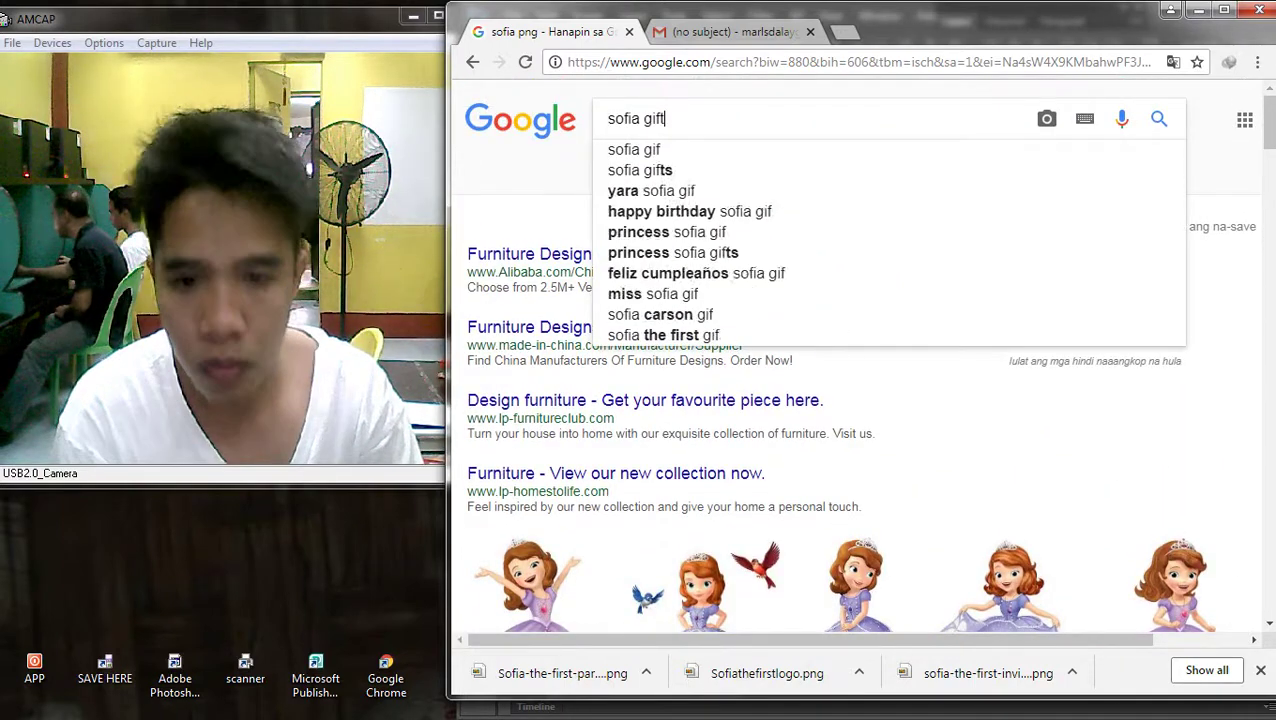
{"action": "key", "text": "Return"}
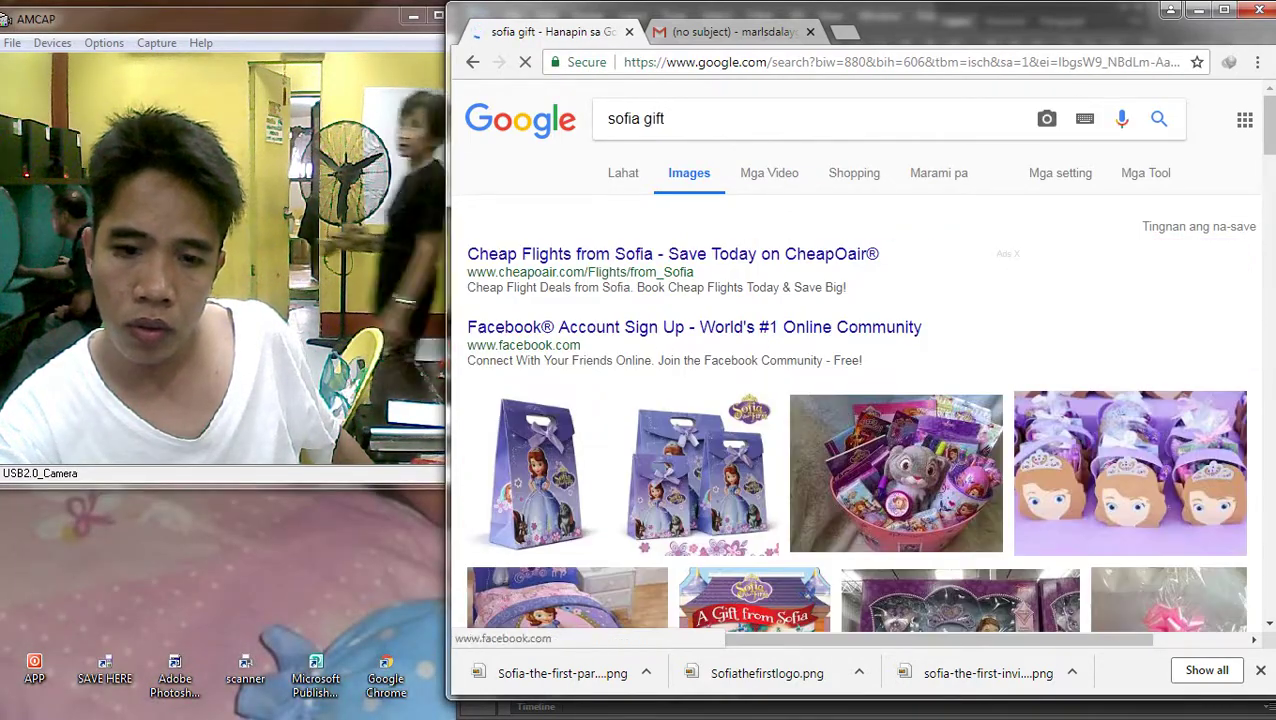
Scroll through the sofia gift results of bags, boxes, bracelets and toys
{"action": "scroll", "coordinate": [860, 360], "scroll_direction": "down", "scroll_amount": 3}
{"action": "scroll", "coordinate": [856, 355], "scroll_direction": "down", "scroll_amount": 6}
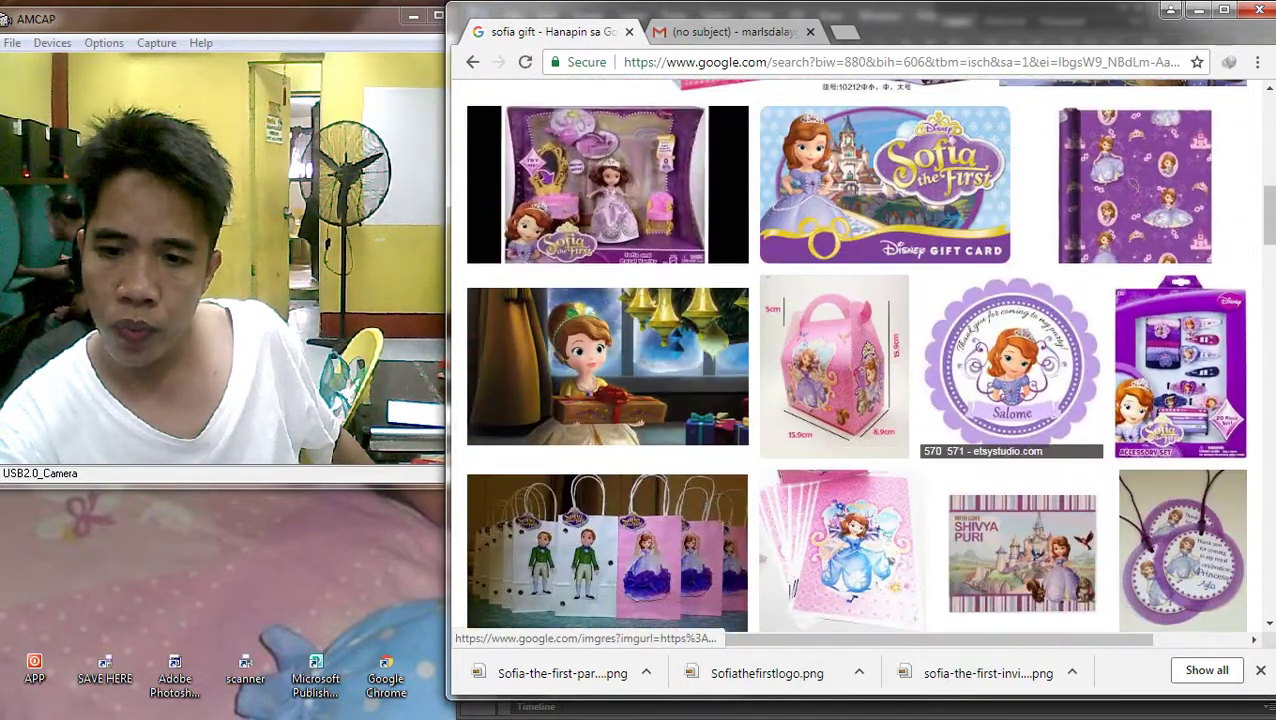
{"action": "scroll", "coordinate": [860, 360], "scroll_direction": "down", "scroll_amount": 4}
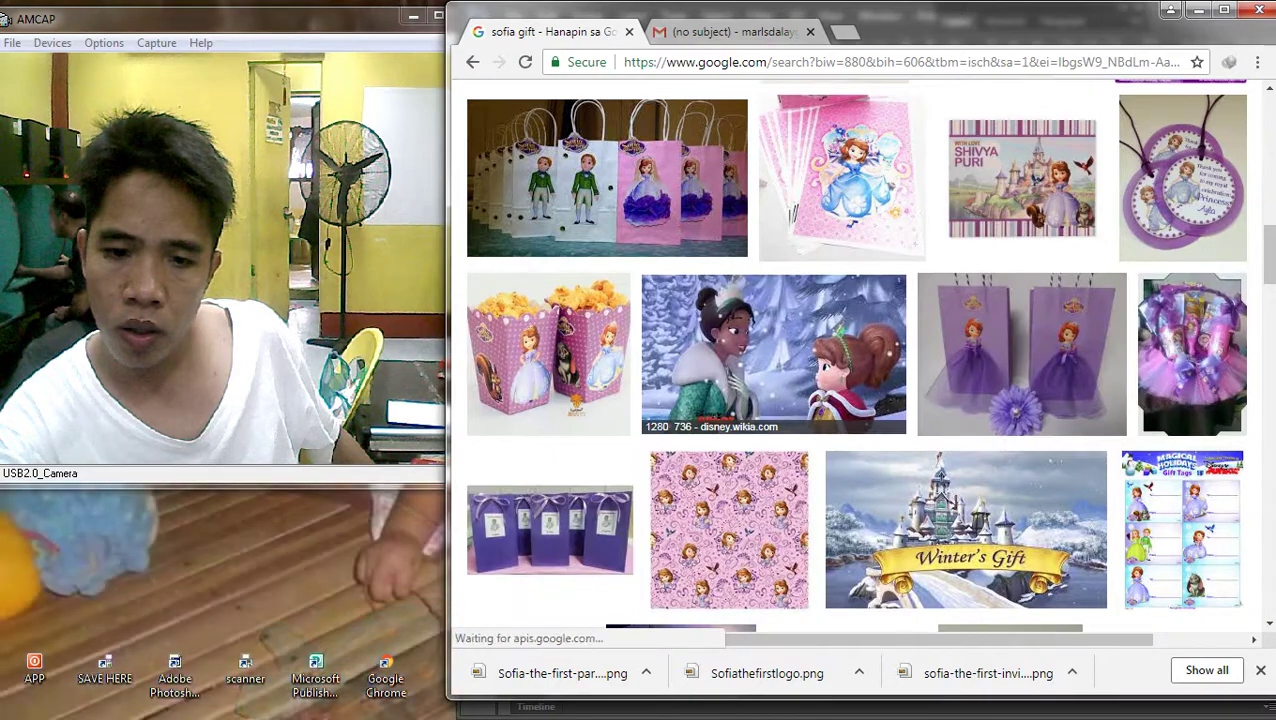
{"action": "scroll", "coordinate": [860, 360], "scroll_direction": "down", "scroll_amount": 4}
{"action": "scroll", "coordinate": [860, 360], "scroll_direction": "down", "scroll_amount": 8}
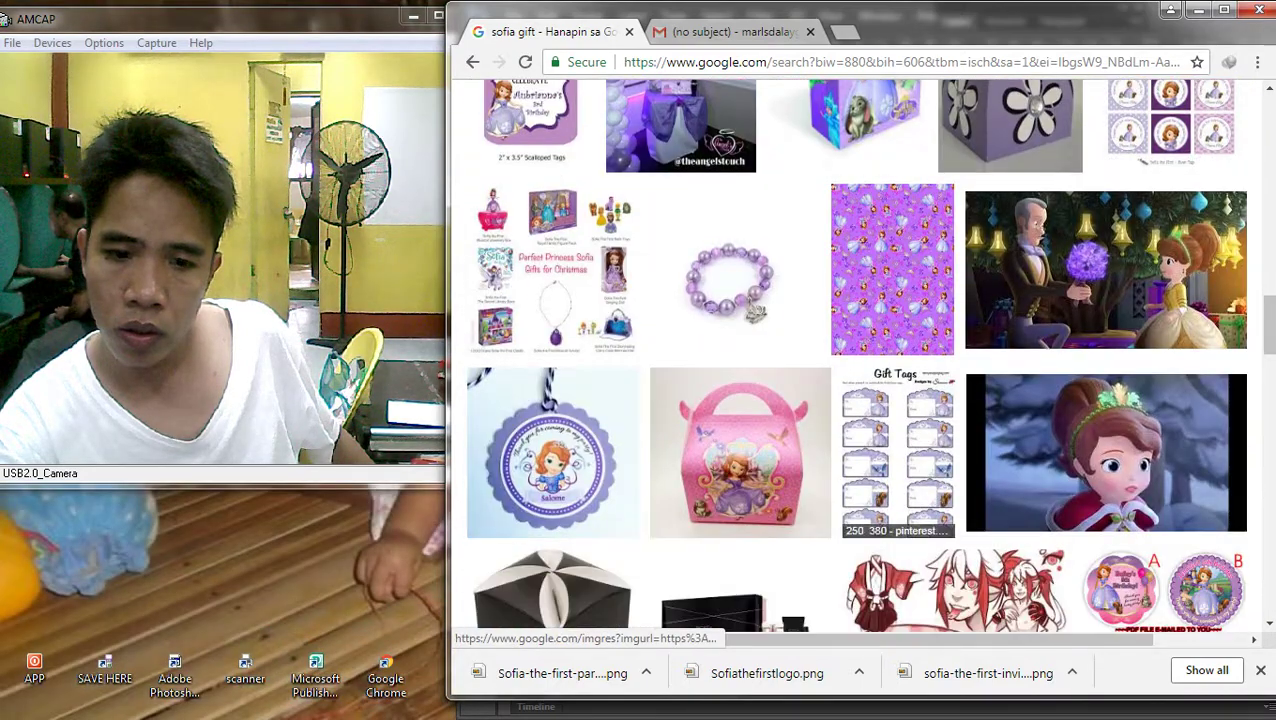
{"action": "scroll", "coordinate": [860, 360], "scroll_direction": "down", "scroll_amount": 4}
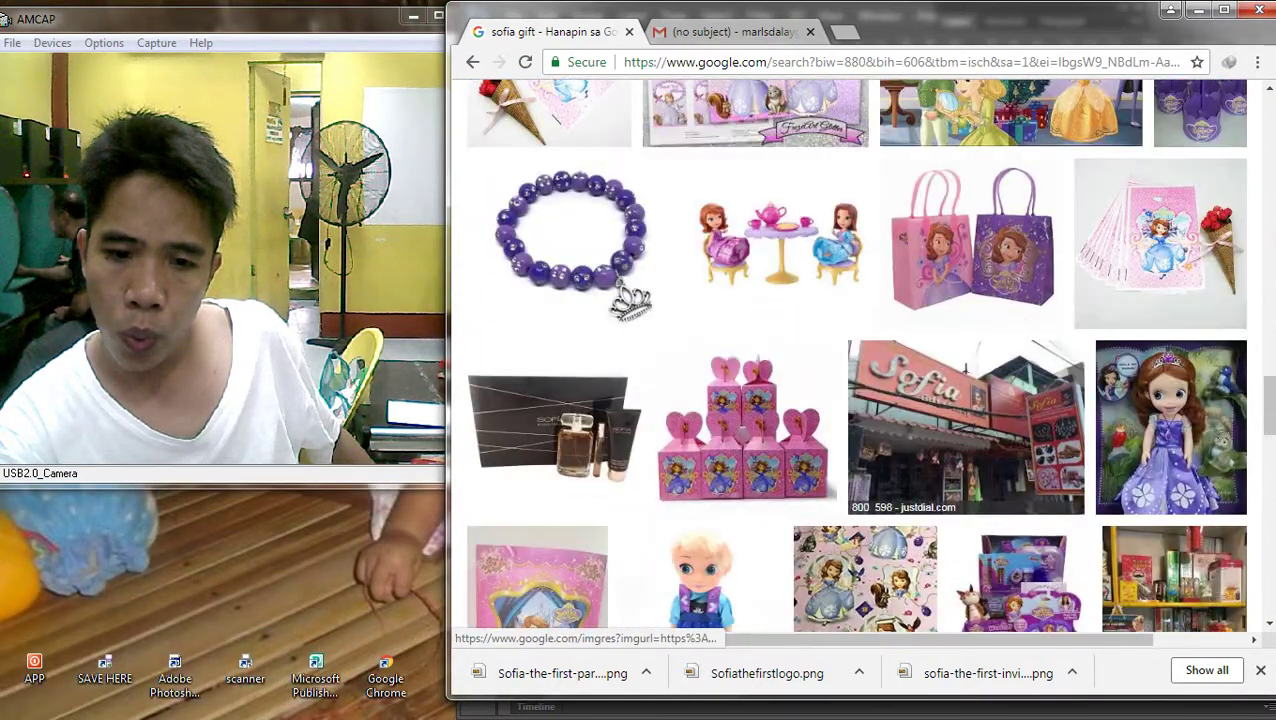
{"action": "mouse_move", "coordinate": [1250, 262]}
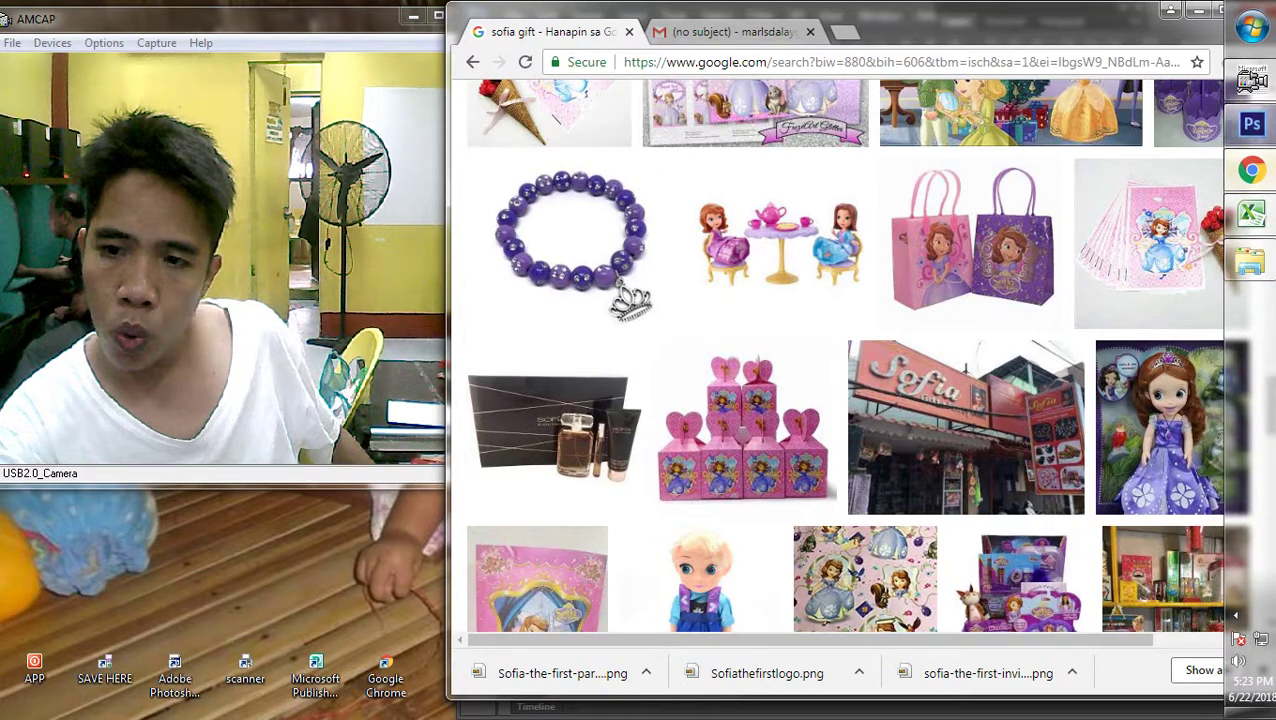
{"action": "left_click", "coordinate": [1251, 124]}
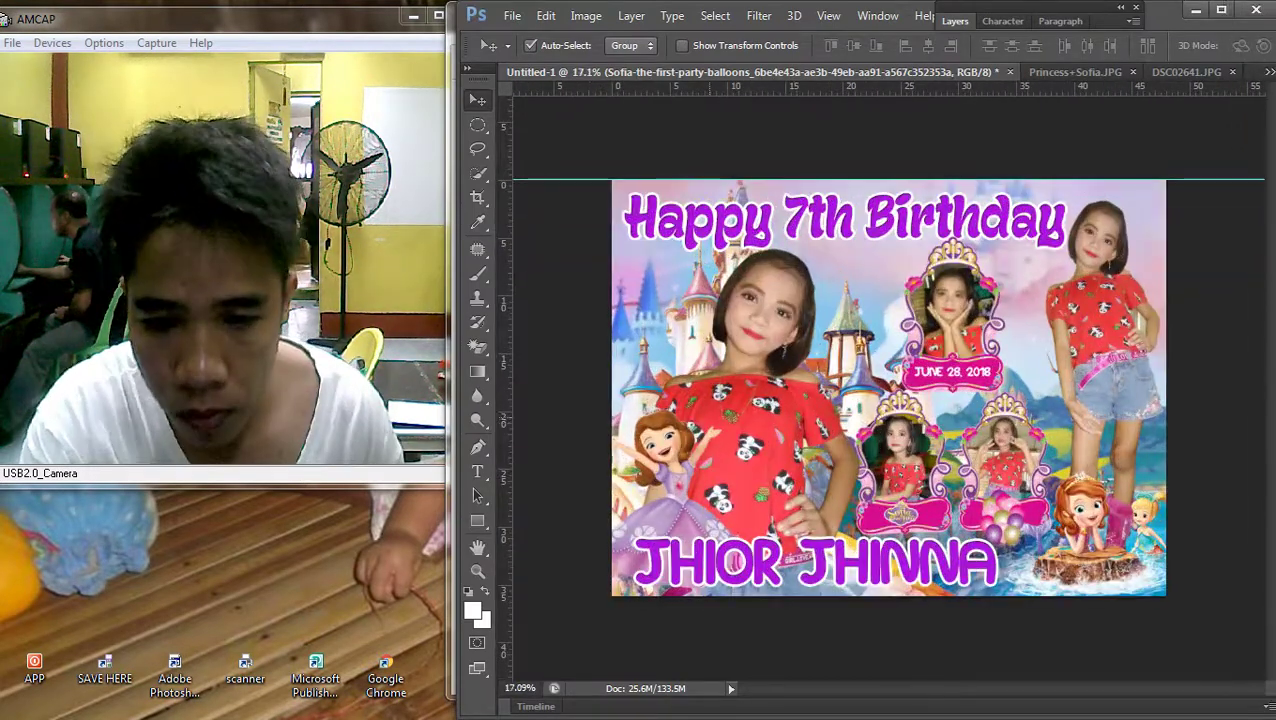
Rescale the Redesign_Of_Sofia clipart at the lower left
{"action": "right_click", "coordinate": [655, 442]}
{"action": "left_click", "coordinate": [655, 452]}
{"action": "key", "text": "ctrl+t"}
{"action": "left_click_drag", "start_coordinate": [749, 399], "coordinate": [757, 390]}
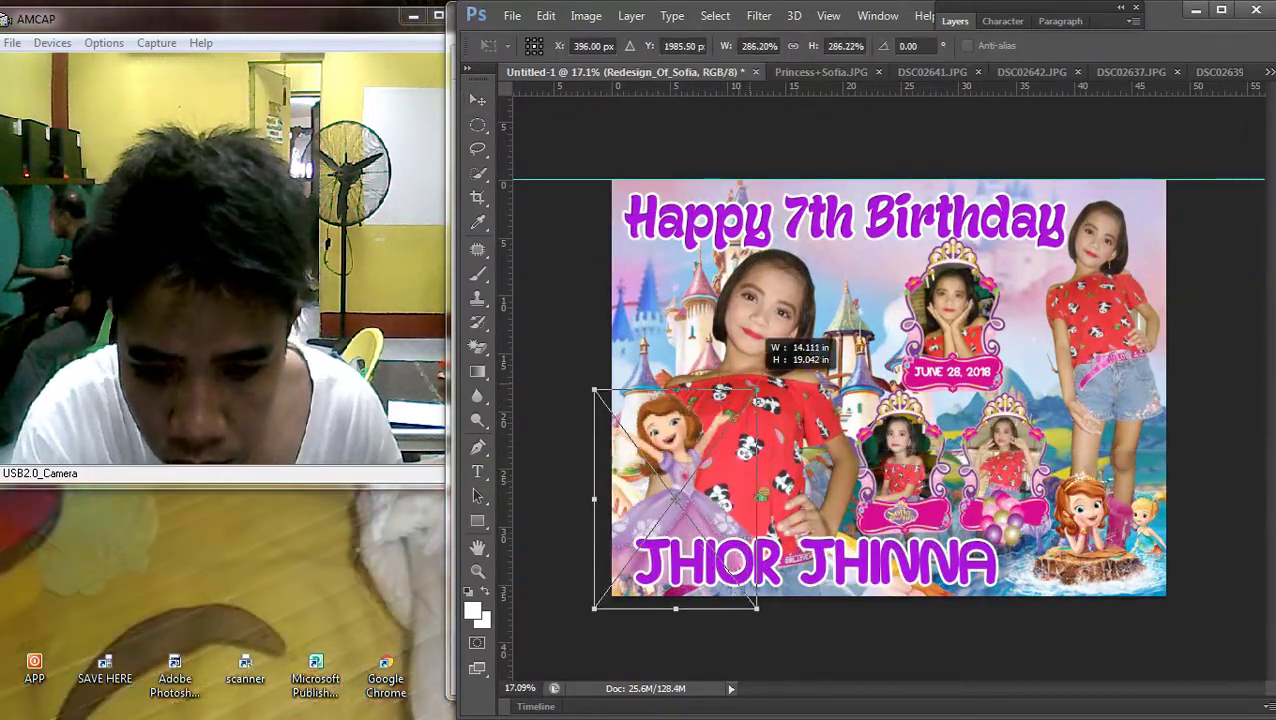
{"action": "key", "text": "Return"}
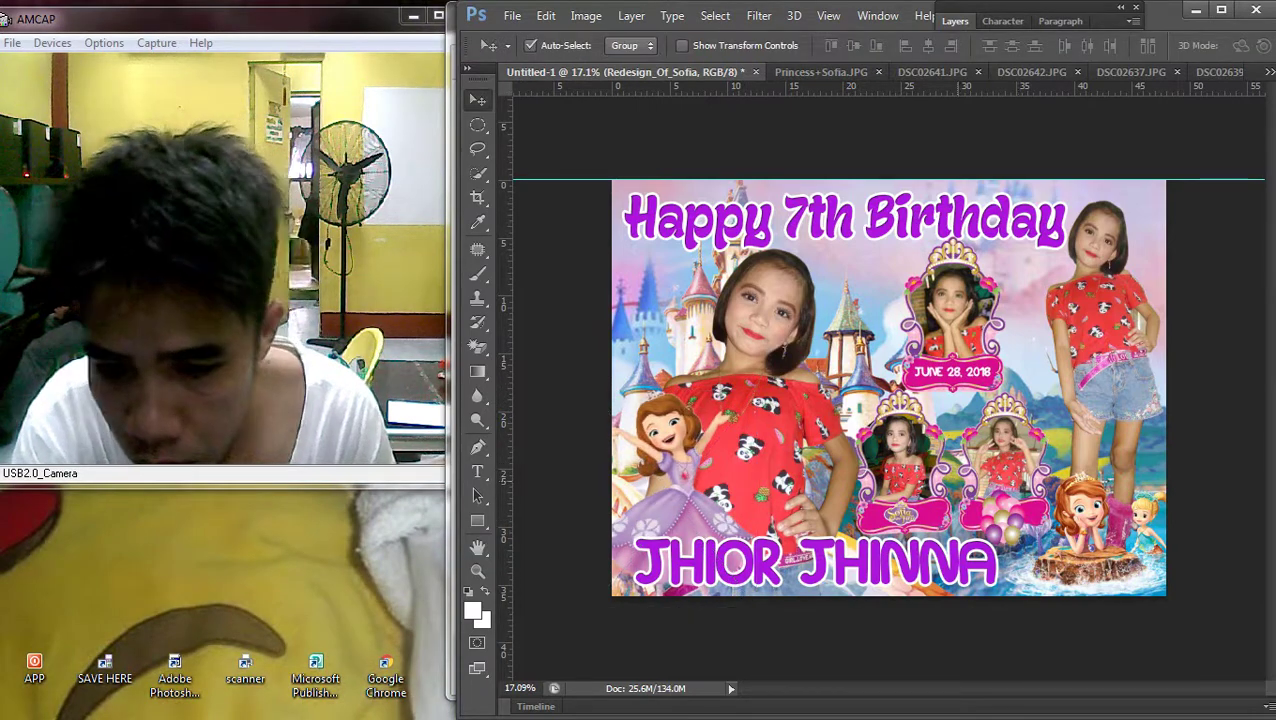
Stretch the right-side girl photo on Layer 2 taller
{"action": "right_click", "coordinate": [486, 321]}
{"action": "left_click", "coordinate": [498, 331]}
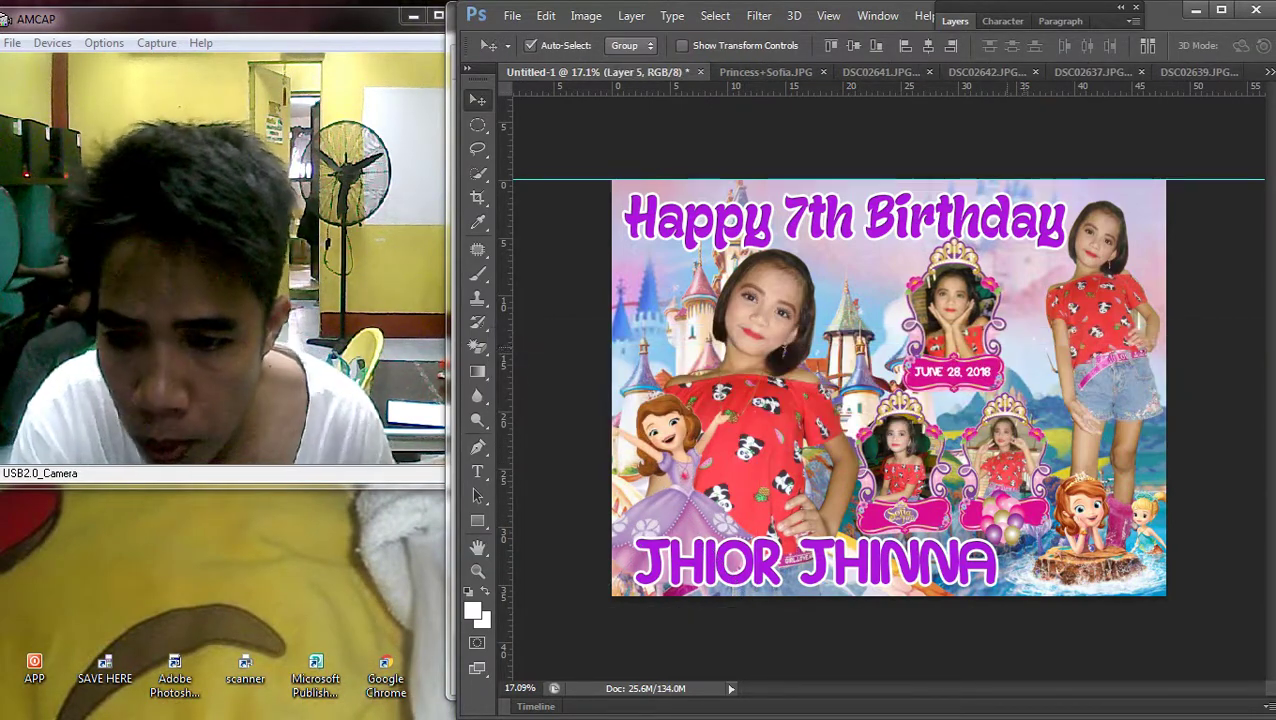
{"action": "scroll", "coordinate": [490, 320], "scroll_direction": "down", "scroll_amount": 1}
{"action": "right_click", "coordinate": [486, 318]}
{"action": "left_click", "coordinate": [498, 330]}
{"action": "scroll", "coordinate": [490, 320], "scroll_direction": "up", "scroll_amount": 2}
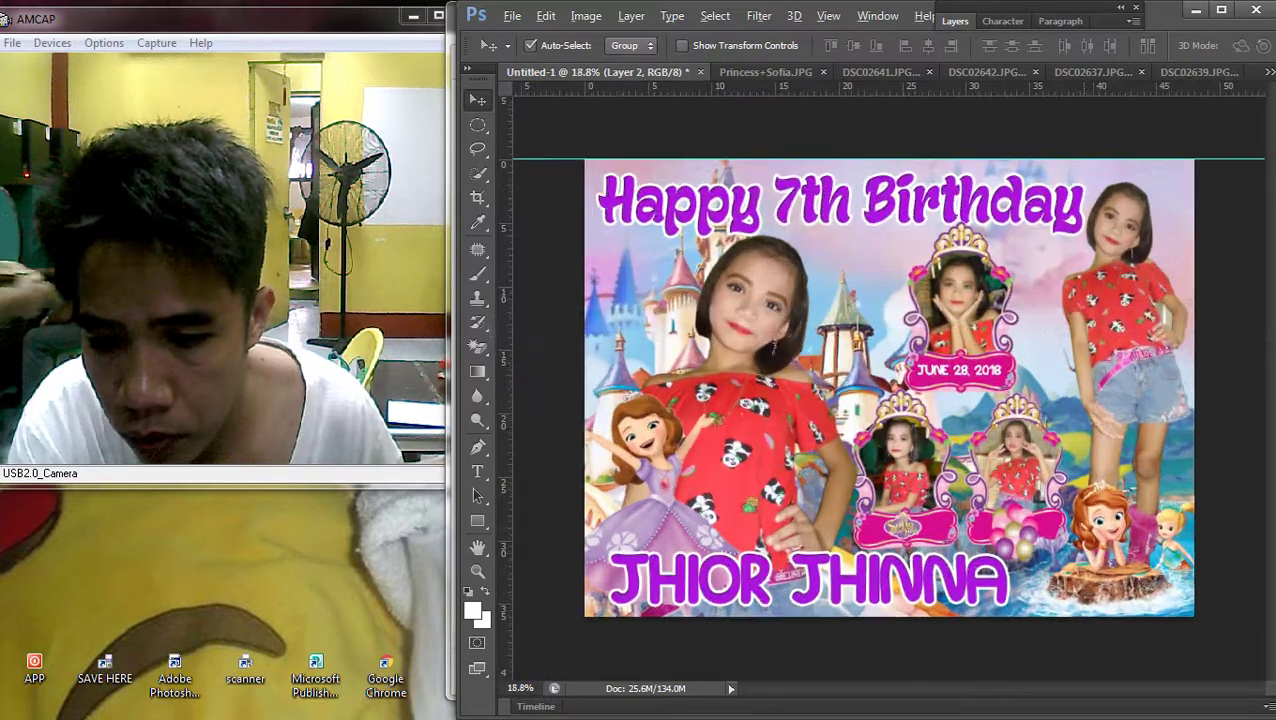
{"action": "key", "text": "ctrl+t"}
{"action": "left_click_drag", "start_coordinate": [1127, 181], "coordinate": [1127, 166]}
{"action": "key", "text": "Return"}
{"action": "scroll", "coordinate": [880, 388], "scroll_direction": "down", "scroll_amount": 3}
{"action": "scroll", "coordinate": [880, 388], "scroll_direction": "up", "scroll_amount": 2}
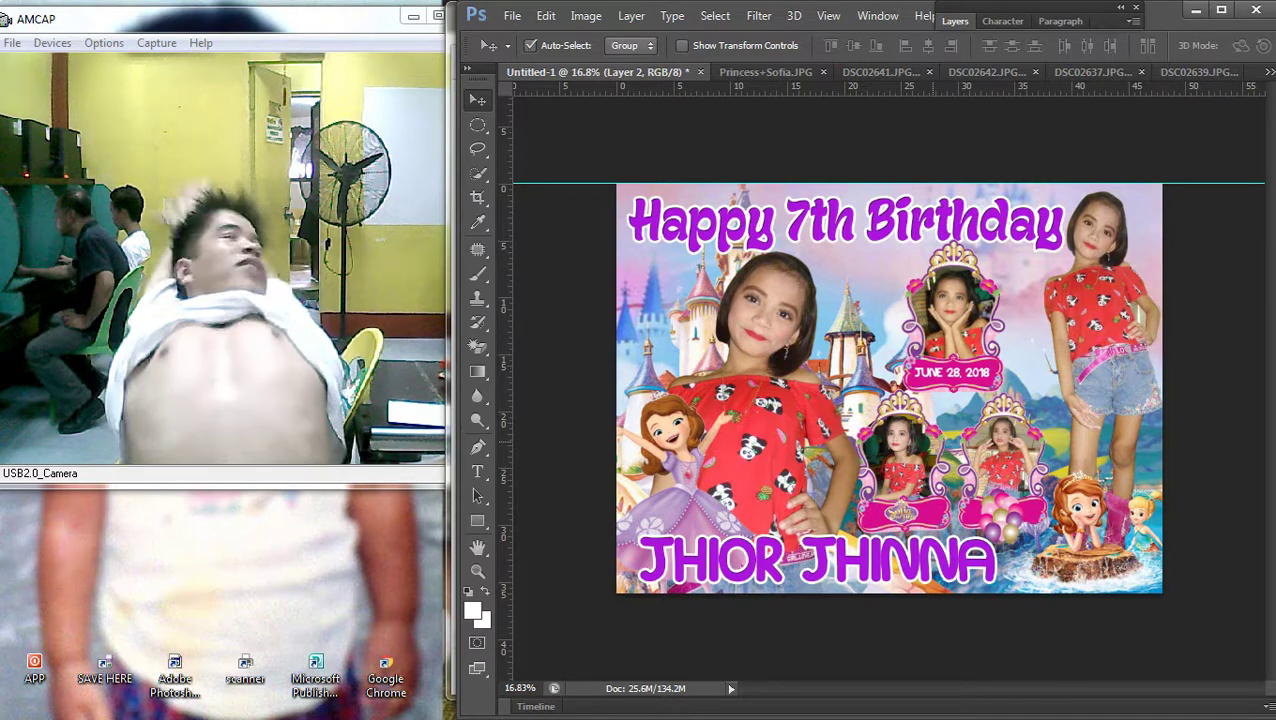
Fit the whole banner on screen to check the resized images
{"action": "key", "text": "ctrl+minus"}
{"action": "key", "text": "ctrl+0"}
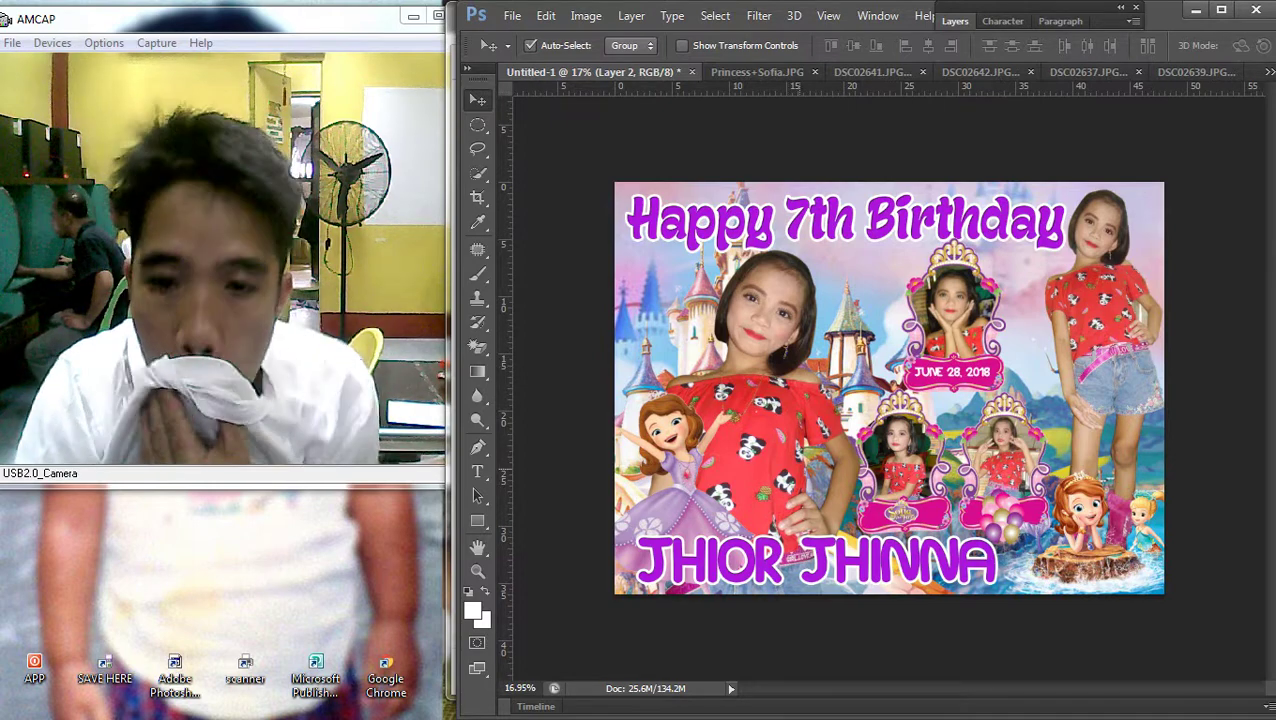
{"action": "scroll", "coordinate": [922, 430], "scroll_direction": "up", "scroll_amount": 3}
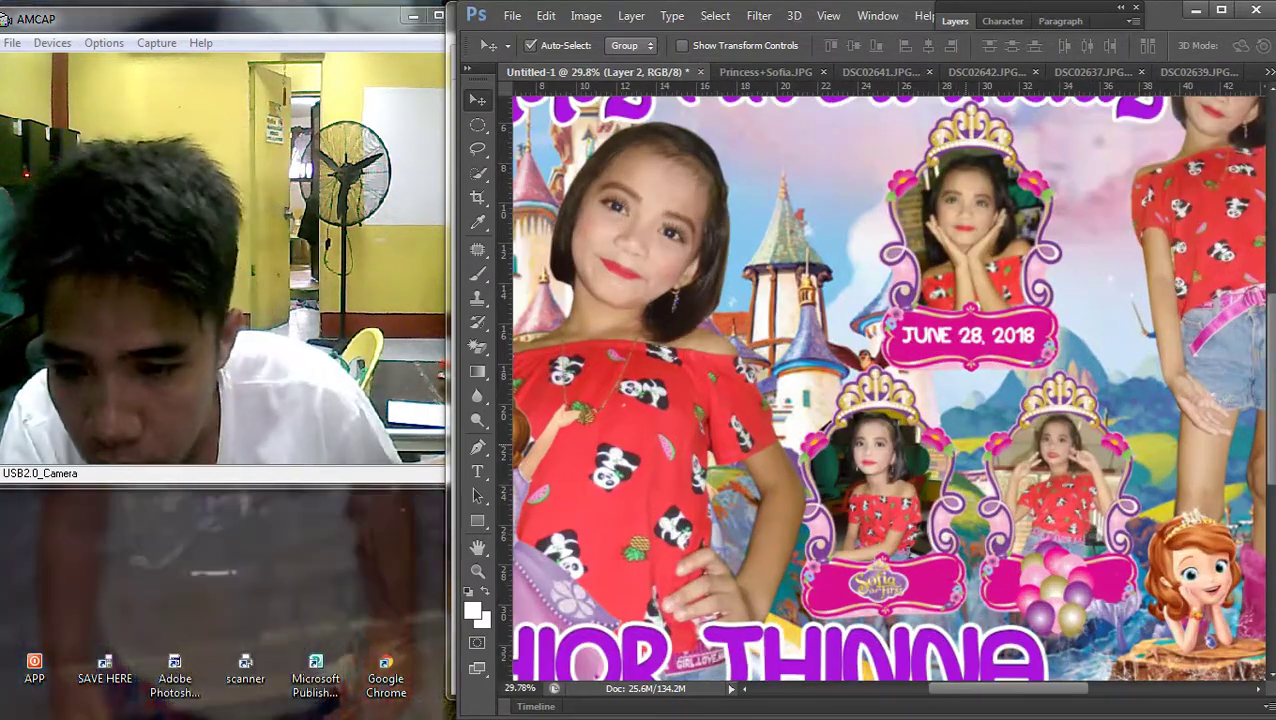
{"action": "scroll", "coordinate": [922, 430], "scroll_direction": "down", "scroll_amount": 2}
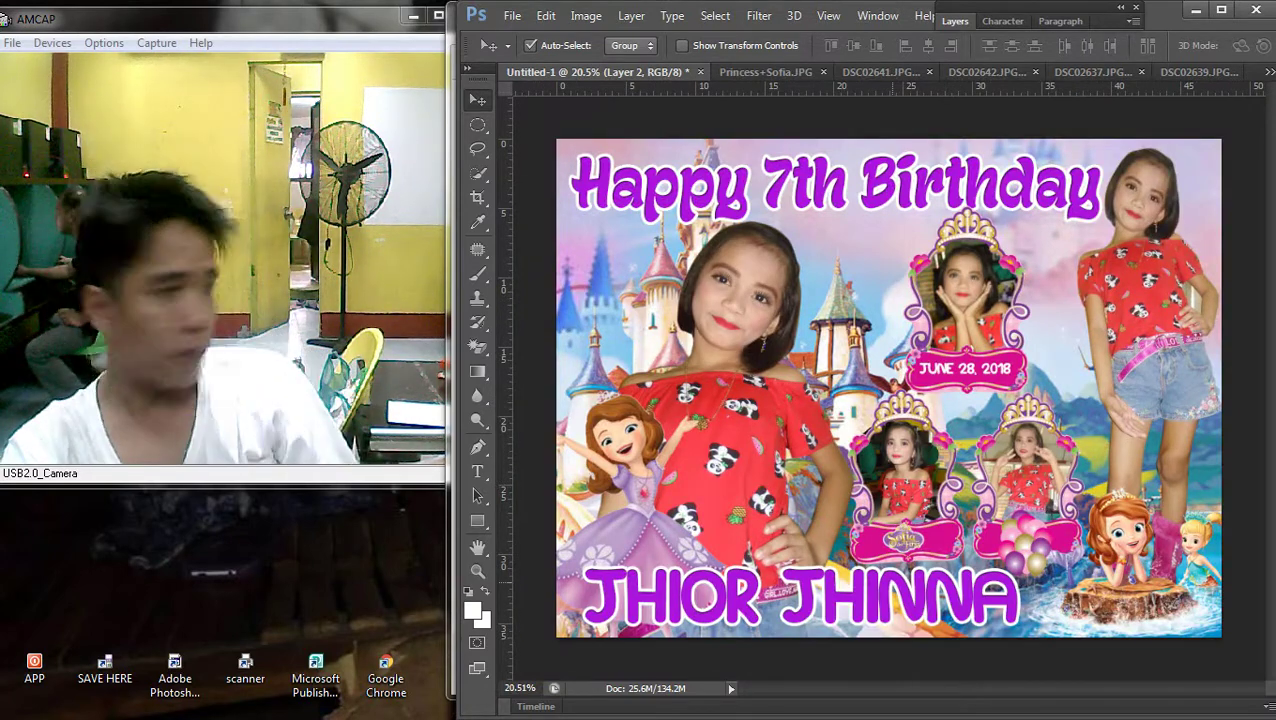
{"action": "scroll", "coordinate": [864, 440], "scroll_direction": "down", "scroll_amount": 2}
{"action": "scroll", "coordinate": [864, 440], "scroll_direction": "up", "scroll_amount": 3}
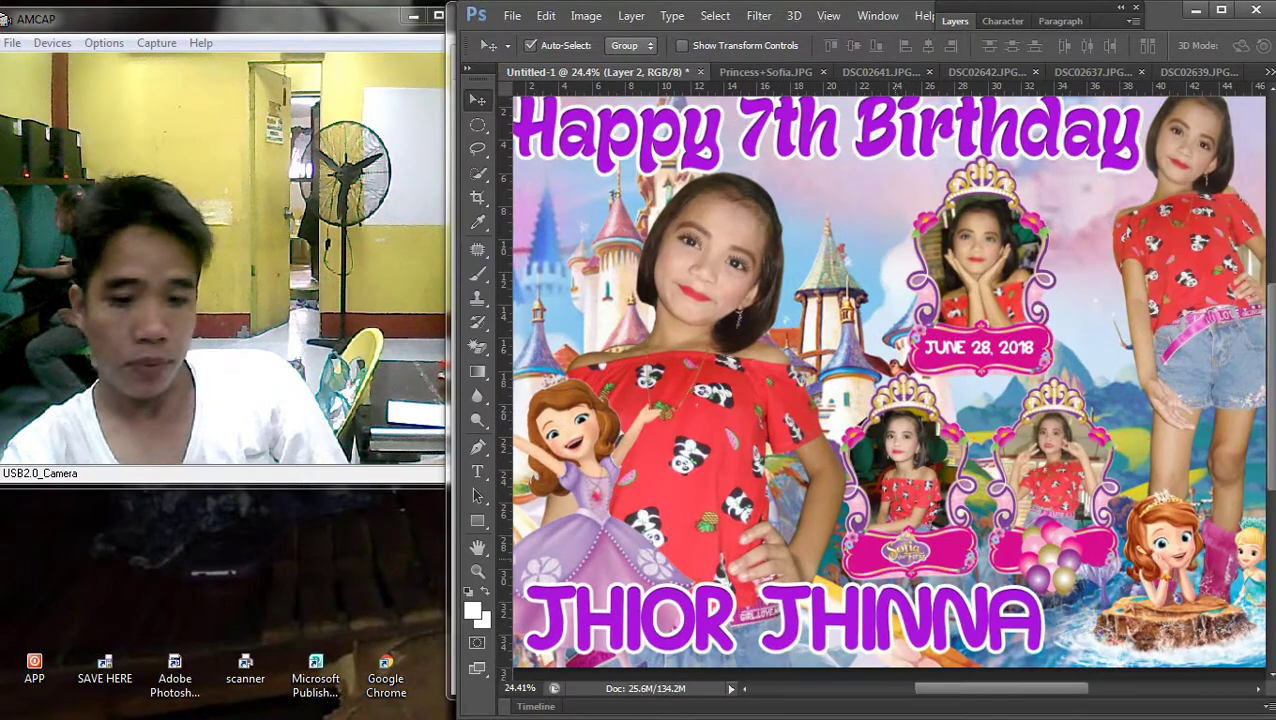
{"action": "scroll", "coordinate": [888, 385], "scroll_direction": "down", "scroll_amount": 1}
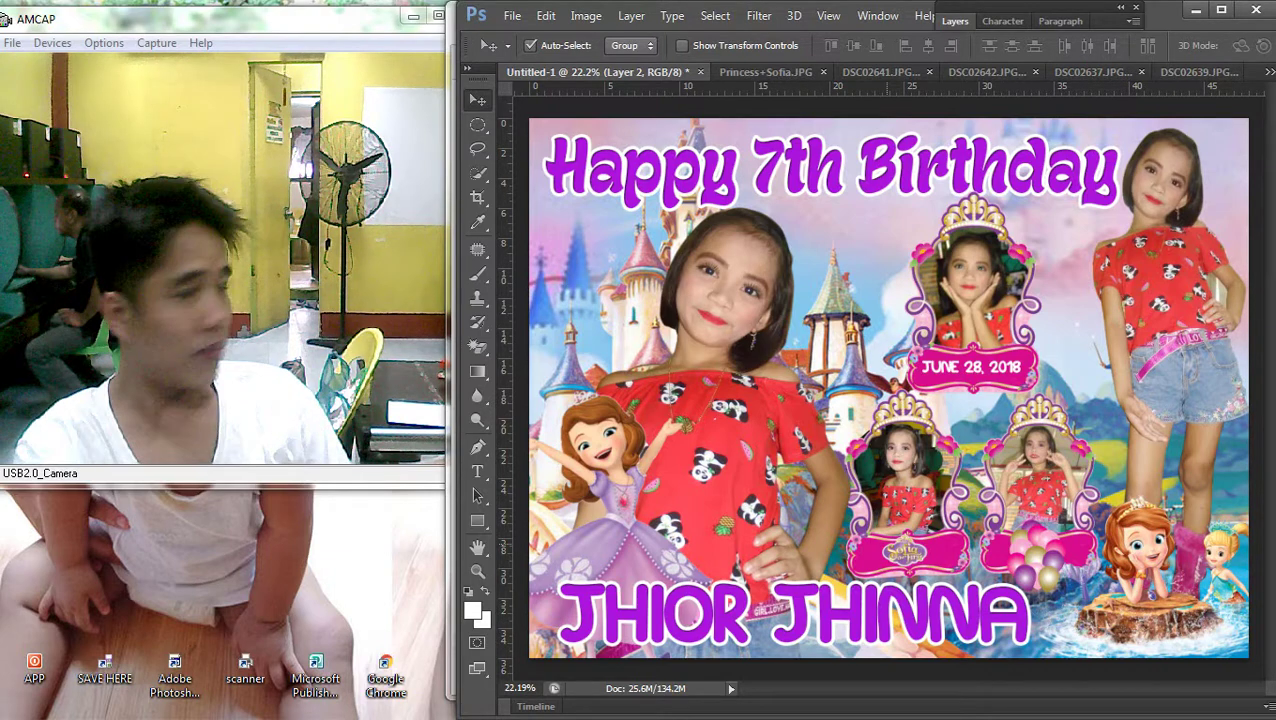
{"action": "scroll", "coordinate": [888, 388], "scroll_direction": "down", "scroll_amount": 2}
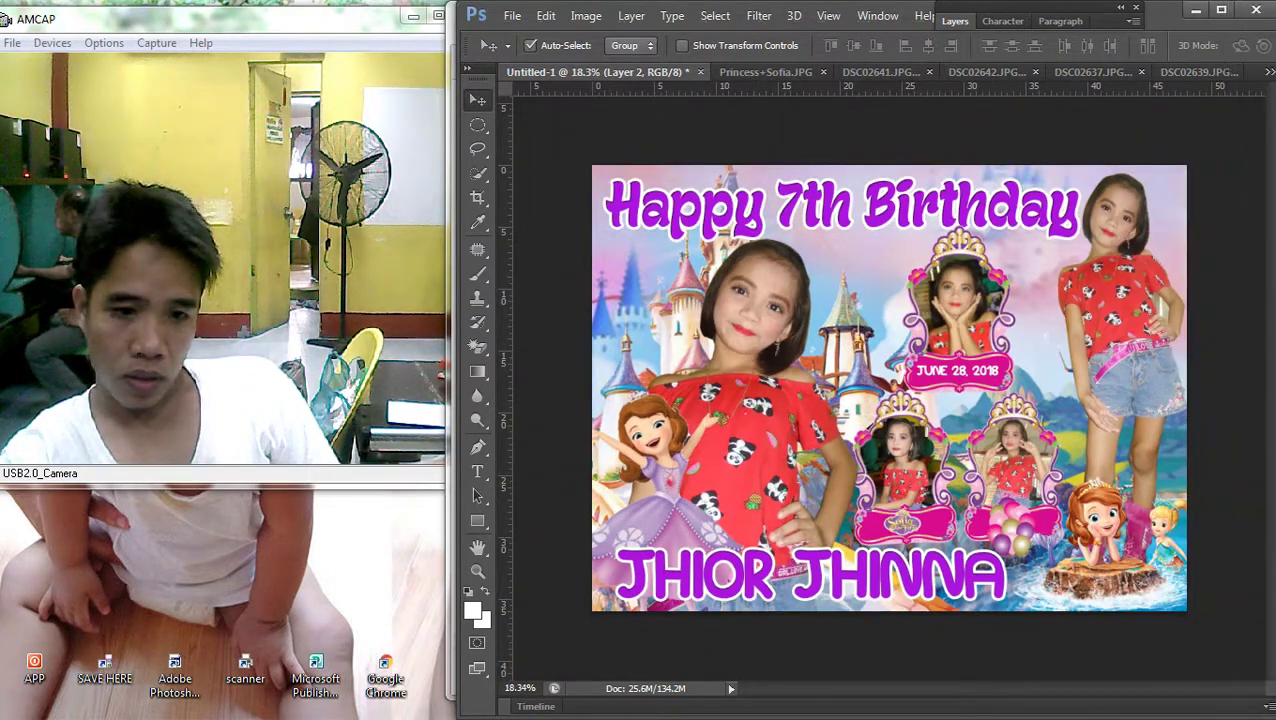
Select the child's name text, then finish editing it unchanged and return to the Move tool
{"action": "key", "text": "t"}
{"action": "left_click", "coordinate": [796, 585]}
{"action": "key", "text": "ctrl+a"}
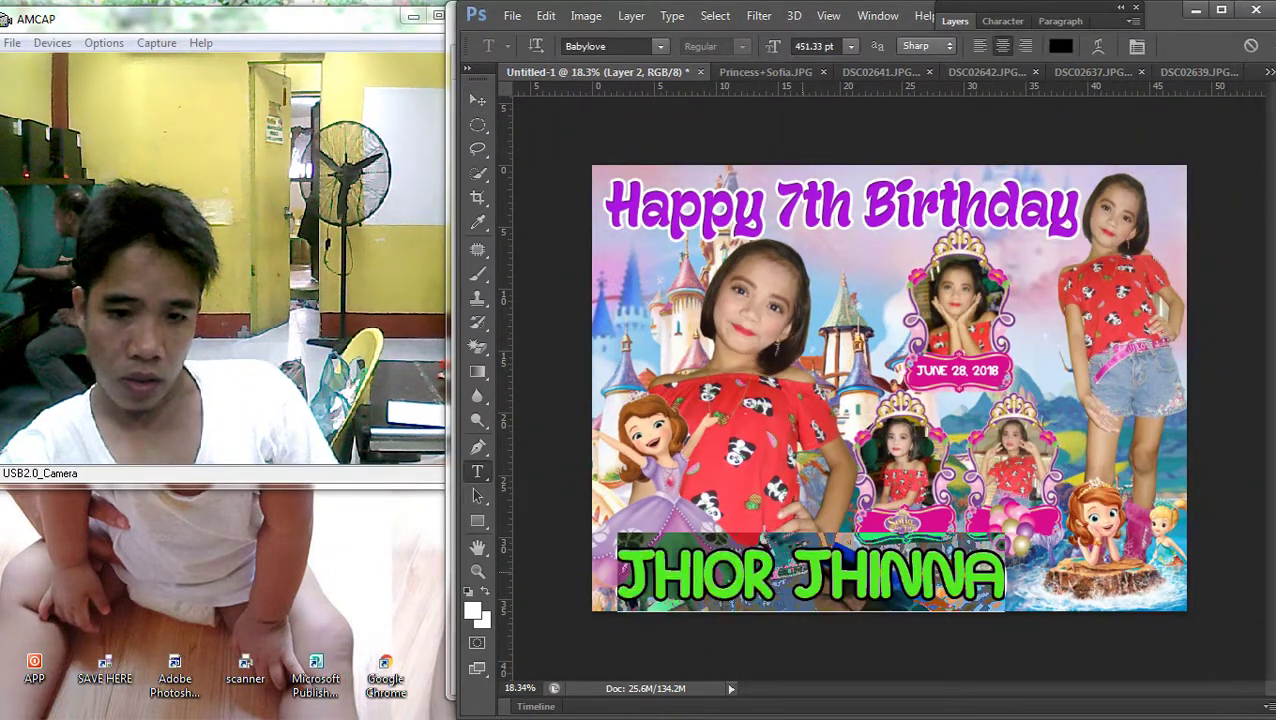
{"action": "key", "text": "ctrl+Return"}
{"action": "key", "text": "v"}
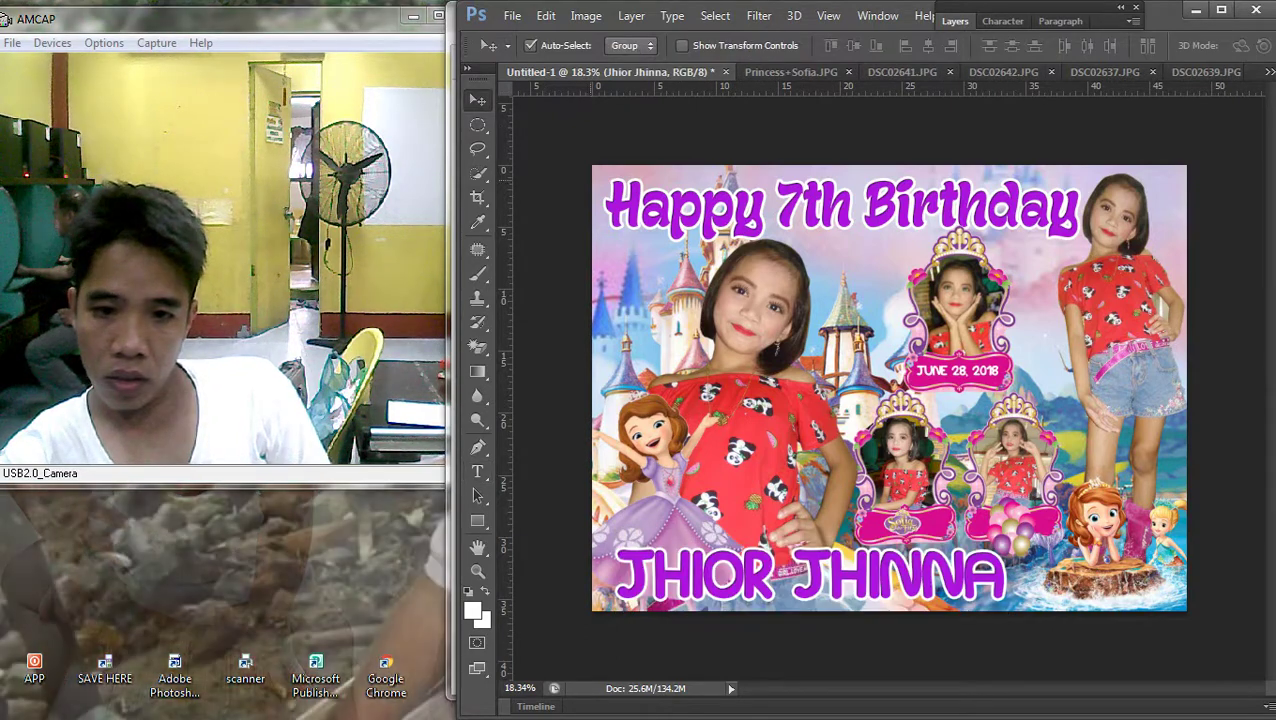
{"action": "mouse_move", "coordinate": [1262, 300]}
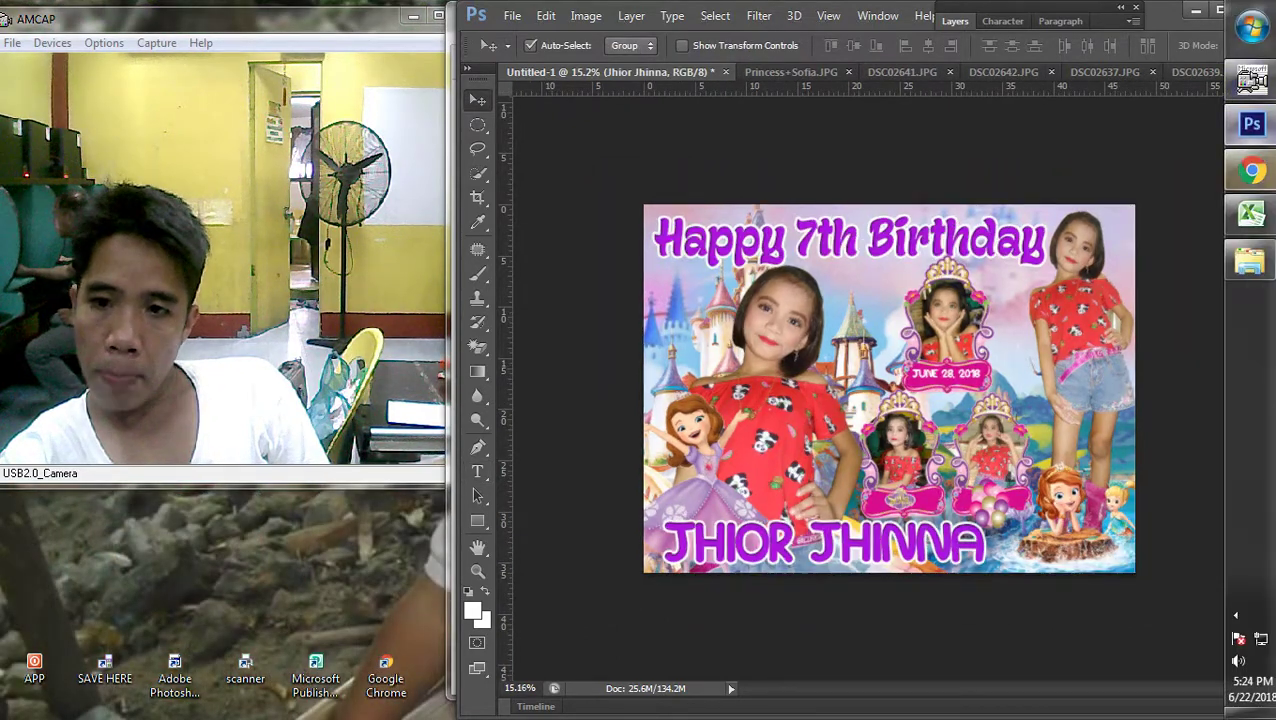
{"action": "left_click", "coordinate": [1253, 166]}
Change the image search to 'sofia png' and run it
{"action": "scroll", "coordinate": [575, 300], "scroll_direction": "up", "scroll_amount": 20}
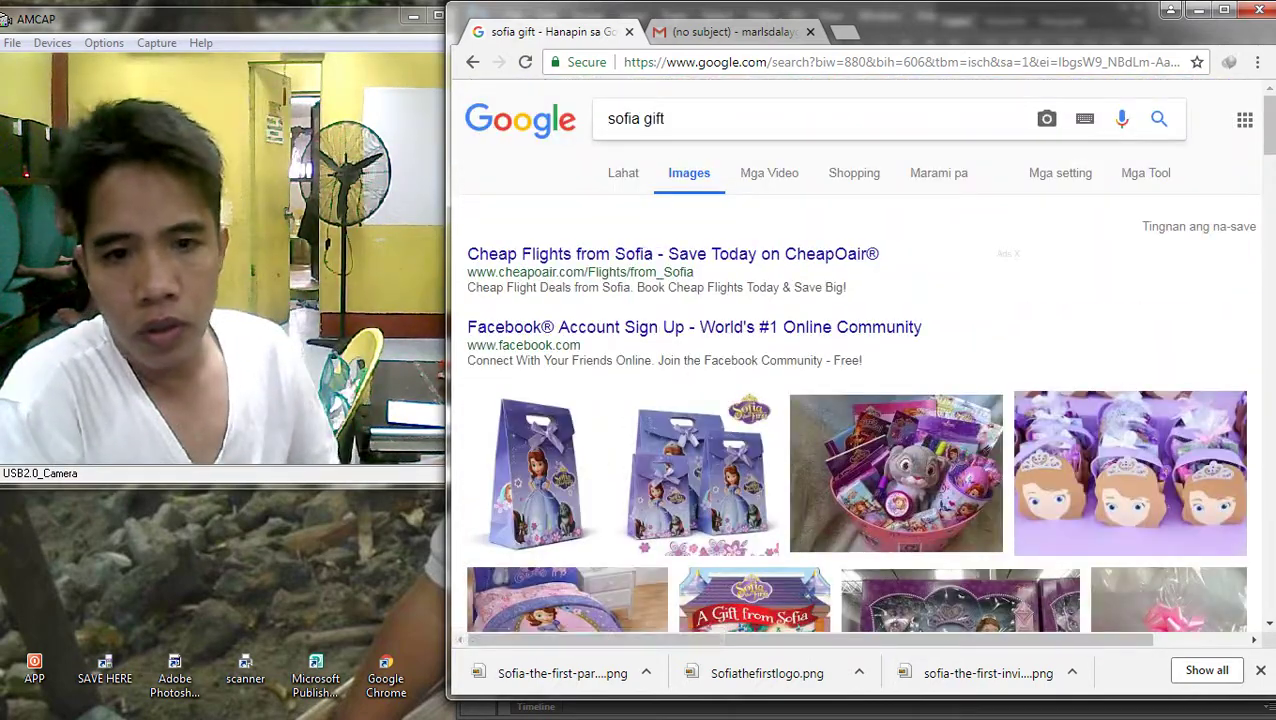
{"action": "key", "text": "BackSpace"}
{"action": "type", "text": "png"}
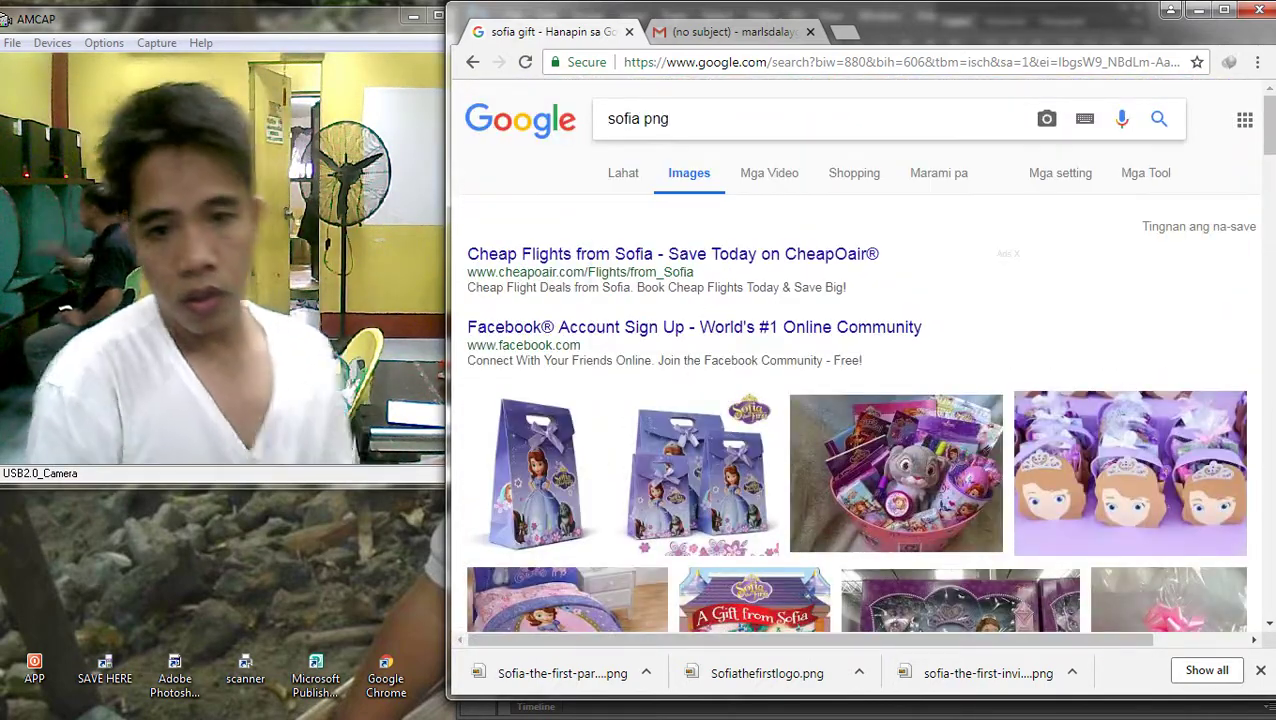
{"action": "mouse_move", "coordinate": [1268, 600]}
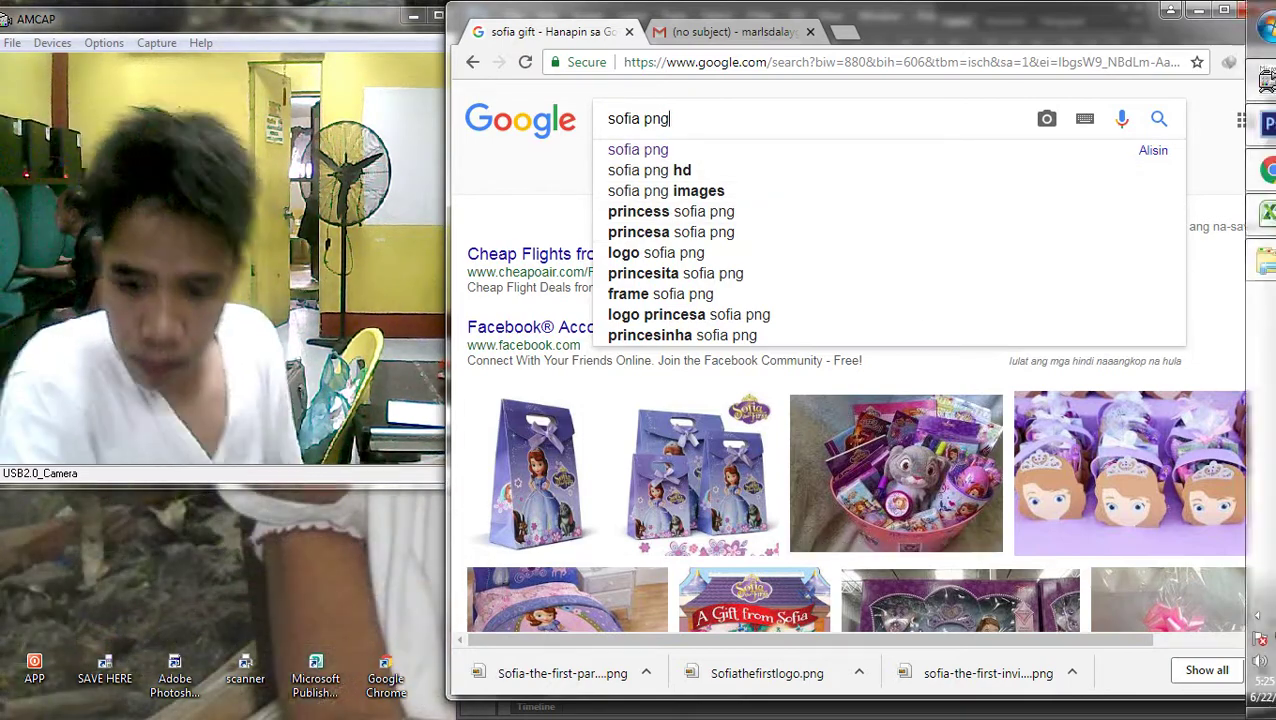
{"action": "left_click", "coordinate": [1236, 615]}
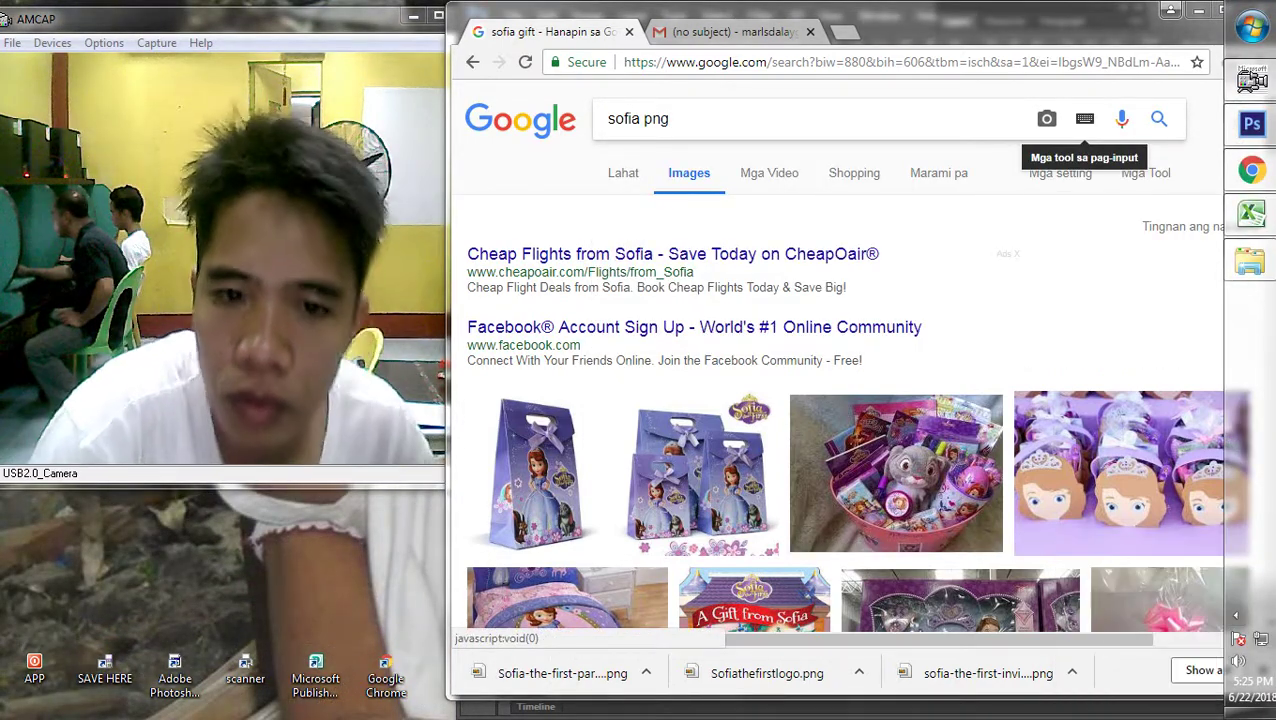
{"action": "left_click", "coordinate": [1159, 118]}
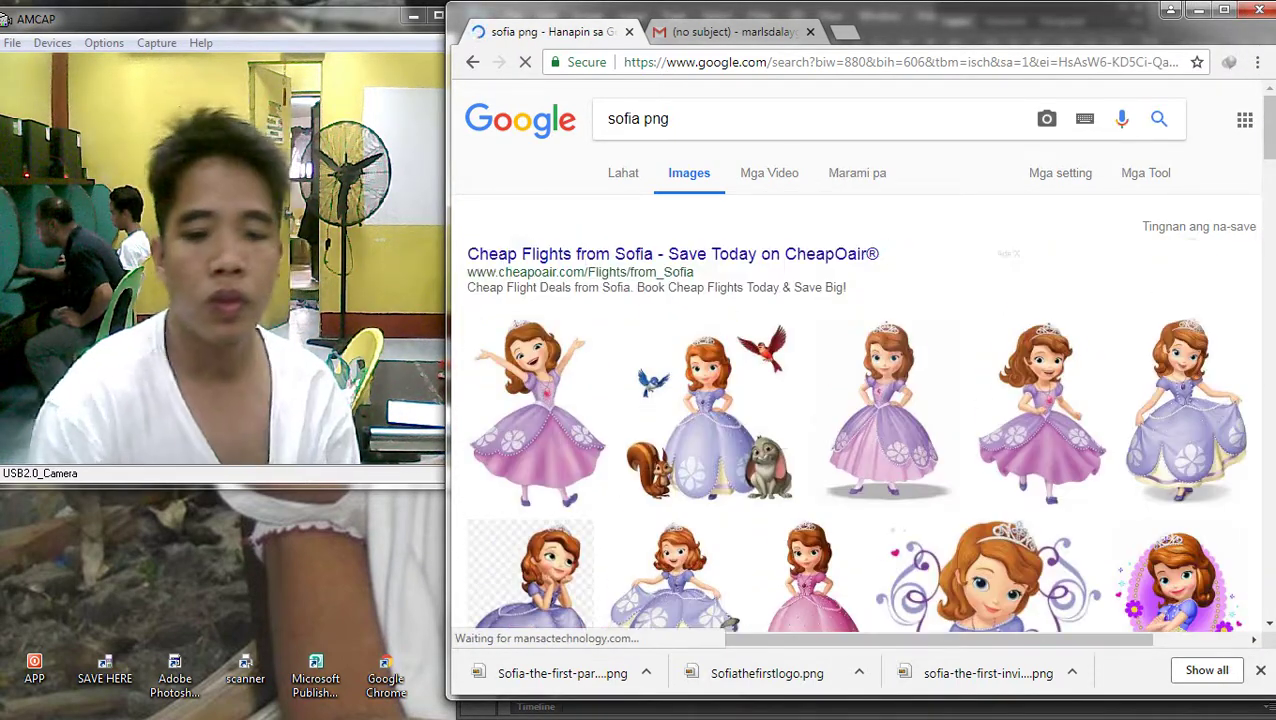
Save the blue bird clipart Mia_OA_HQ.png and drag it into the banner
{"action": "scroll", "coordinate": [850, 400], "scroll_direction": "down", "scroll_amount": 3}
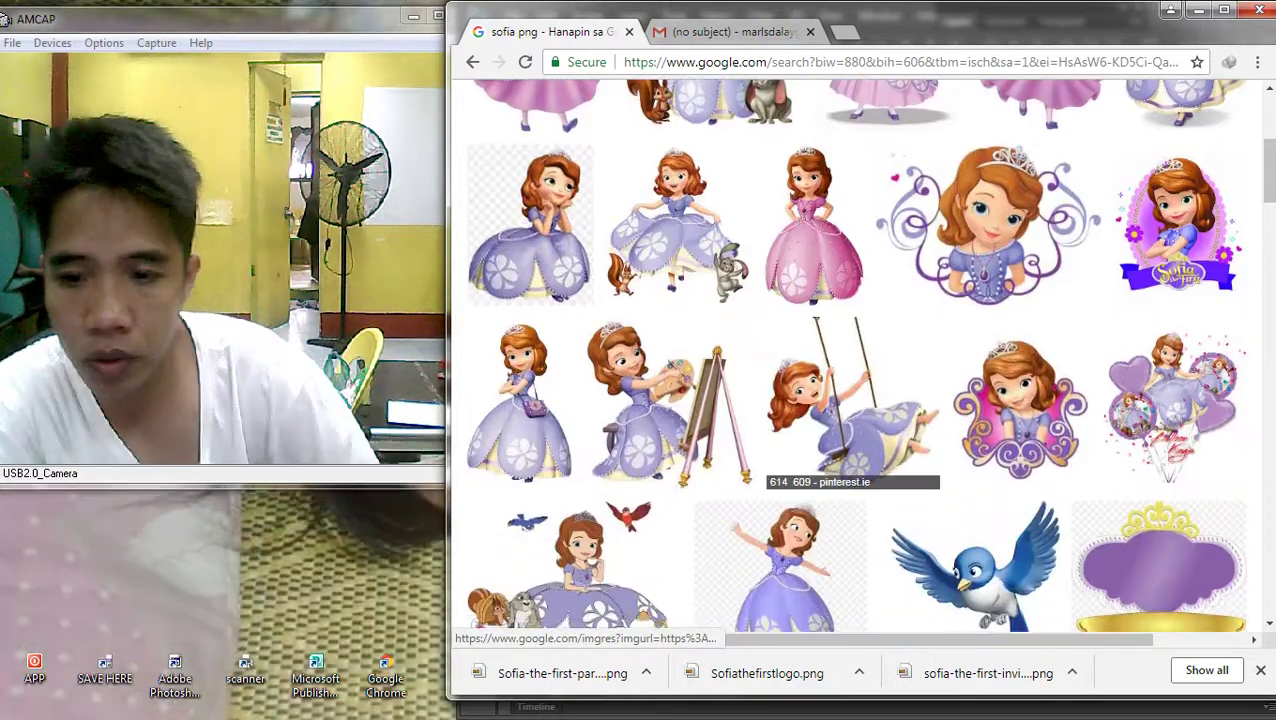
{"action": "scroll", "coordinate": [1020, 410], "scroll_direction": "down", "scroll_amount": 1}
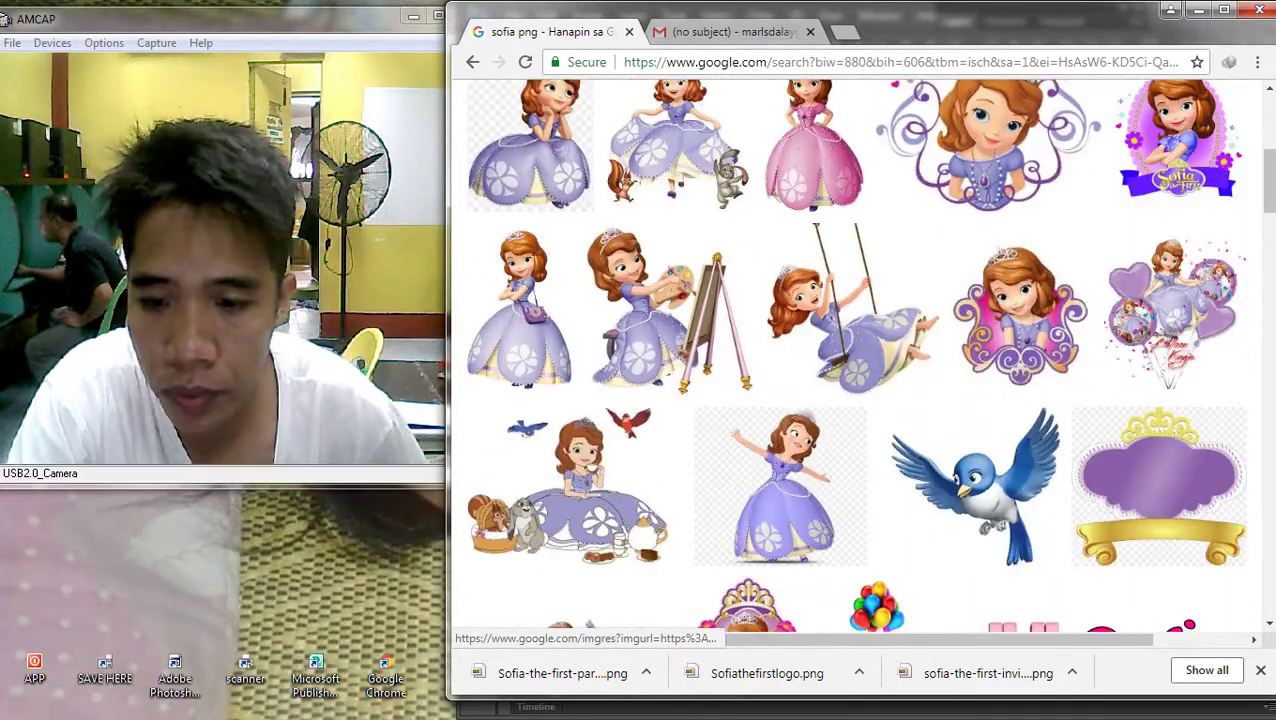
{"action": "left_click", "coordinate": [975, 480]}
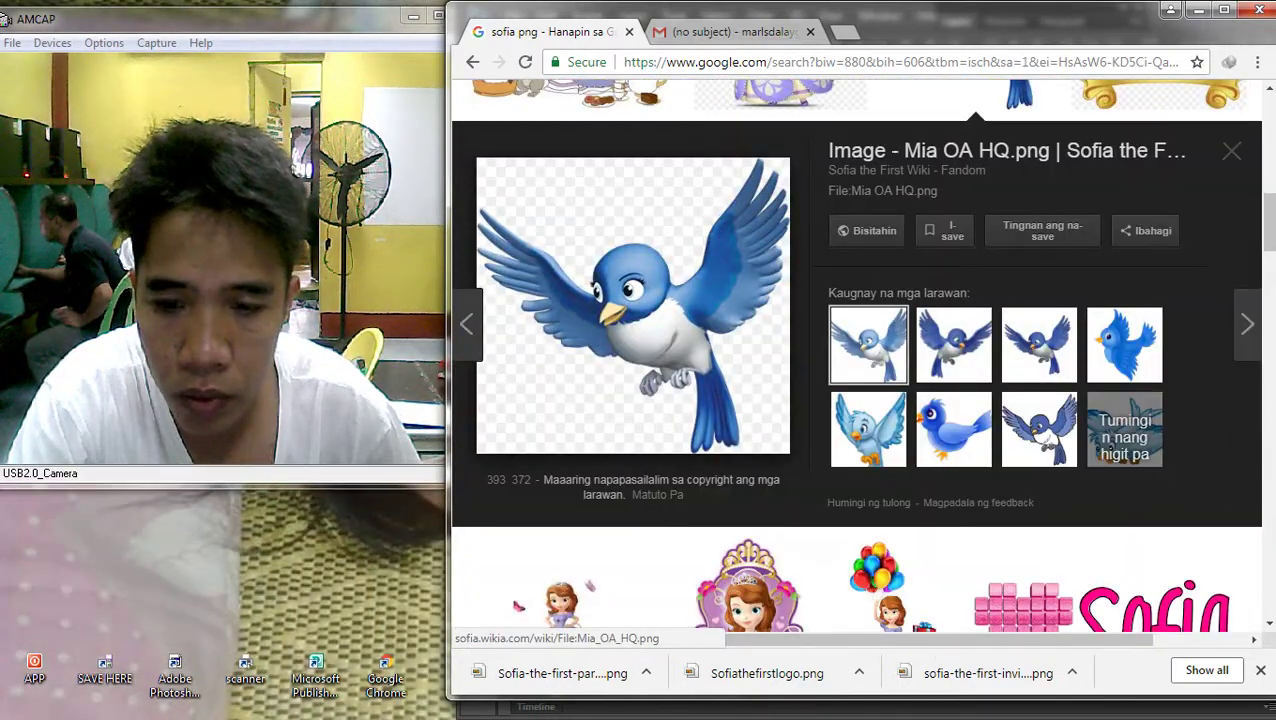
{"action": "right_click", "coordinate": [638, 284]}
{"action": "left_click", "coordinate": [700, 448]}
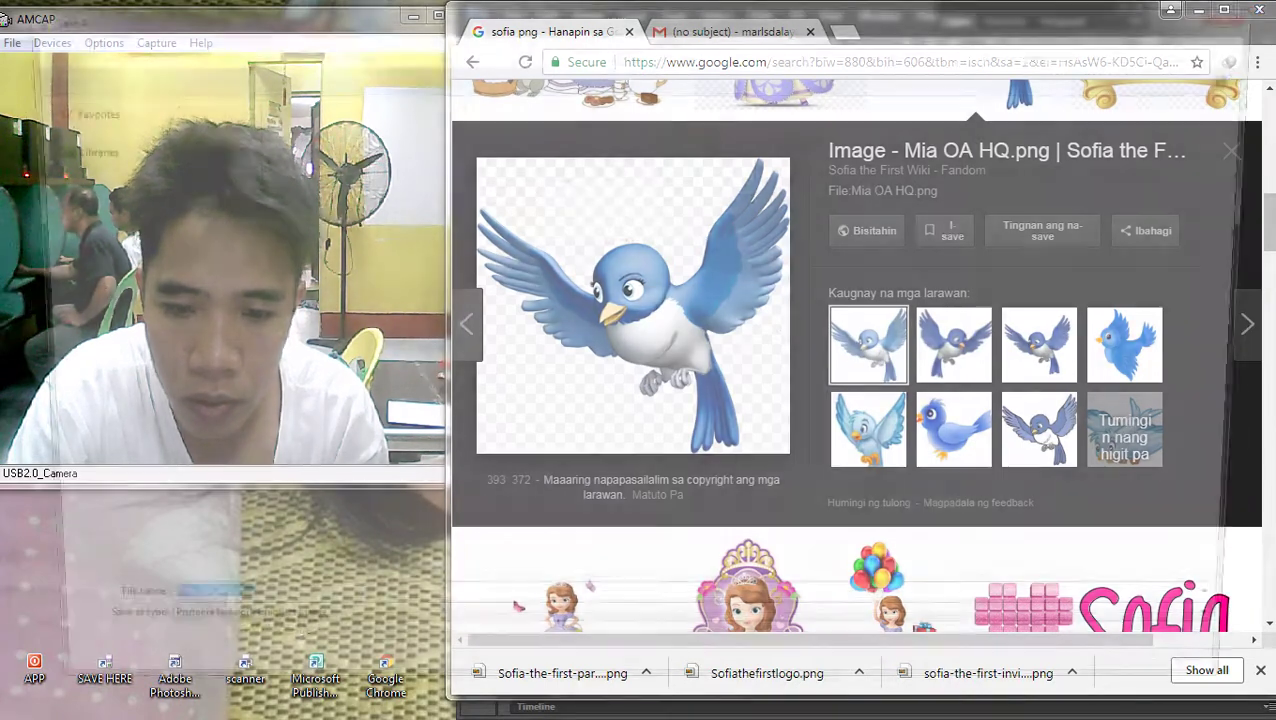
{"action": "key", "text": "Return"}
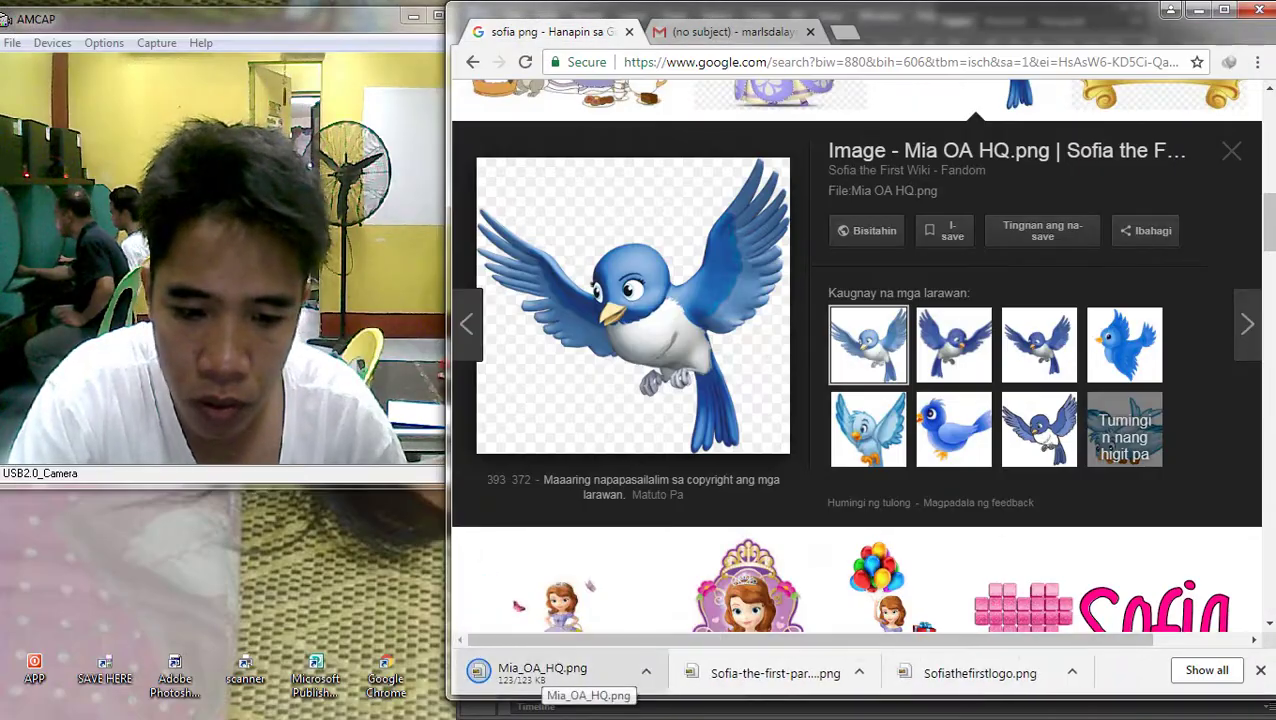
{"action": "left_click_drag", "start_coordinate": [560, 675], "coordinate": [872, 293]}
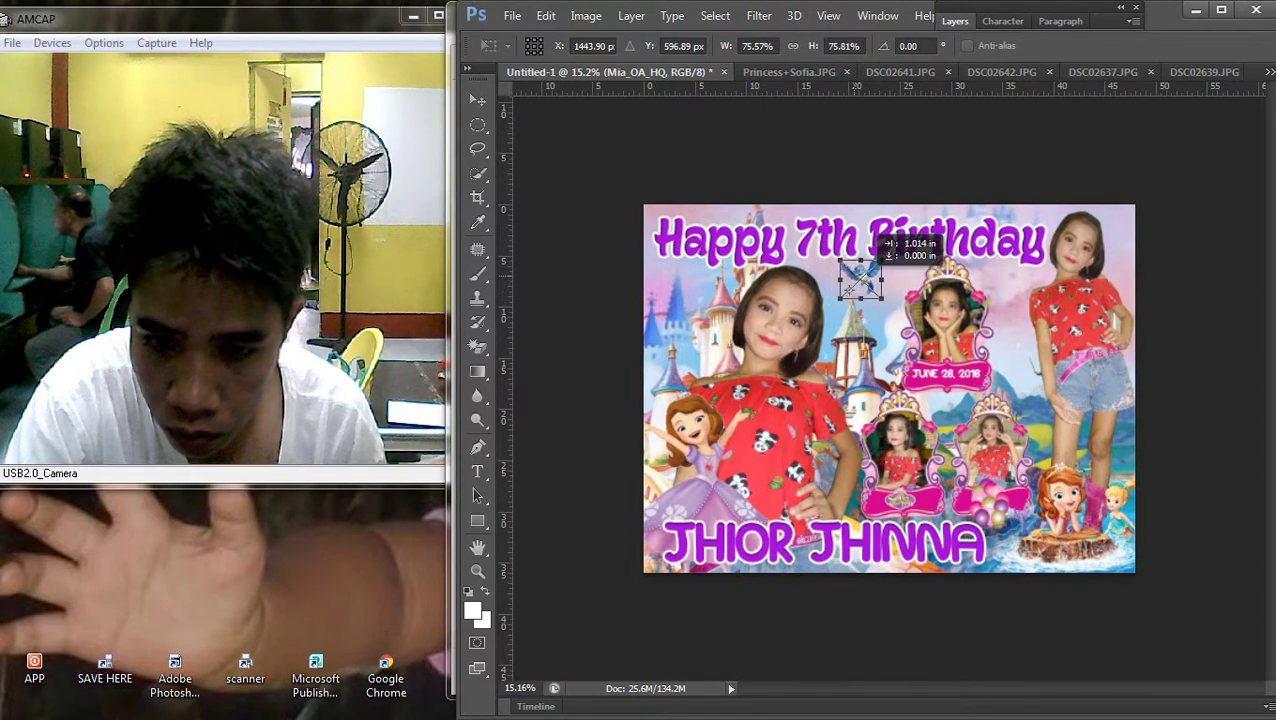
Commit the blue bird above the castle below the heading, and fit the banner in view
{"action": "key", "text": "Return"}
{"action": "key", "text": "ctrl+minus"}
{"action": "key", "text": "ctrl+0"}
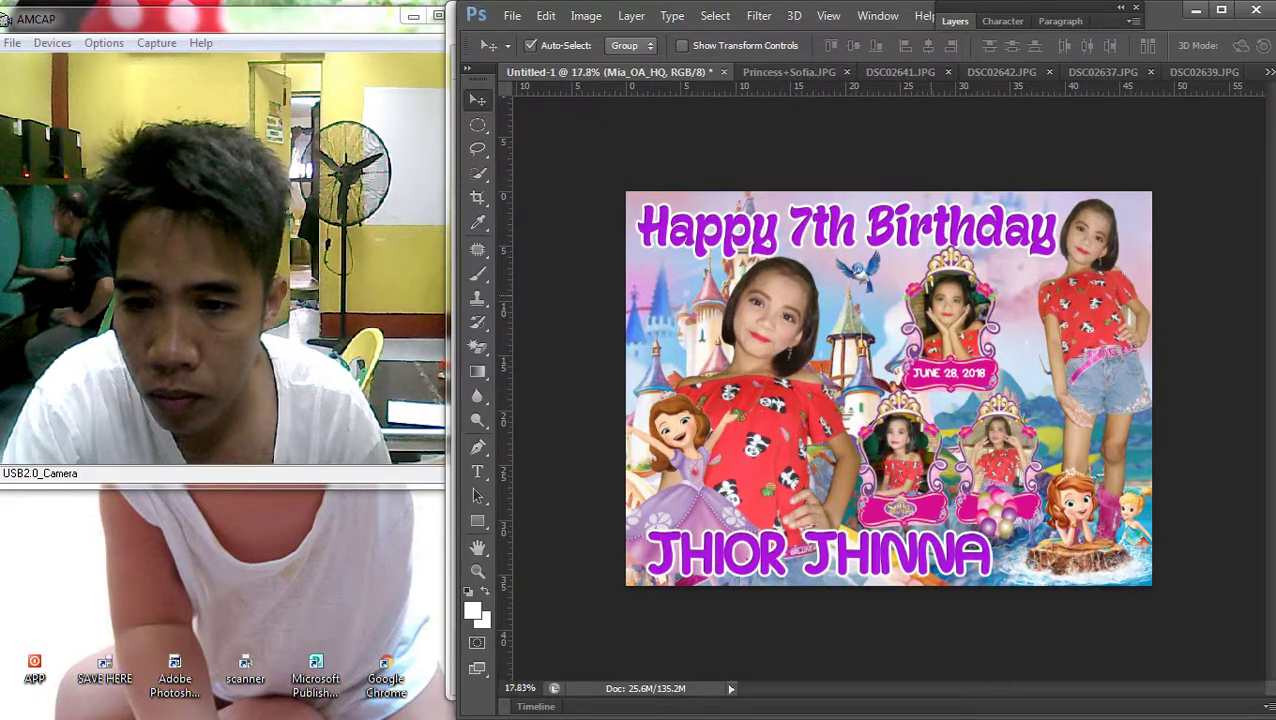
{"action": "scroll", "coordinate": [889, 388], "scroll_direction": "up", "scroll_amount": 1}
Save the photobucket blue bird image from the search results
{"action": "left_click", "coordinate": [1250, 170]}
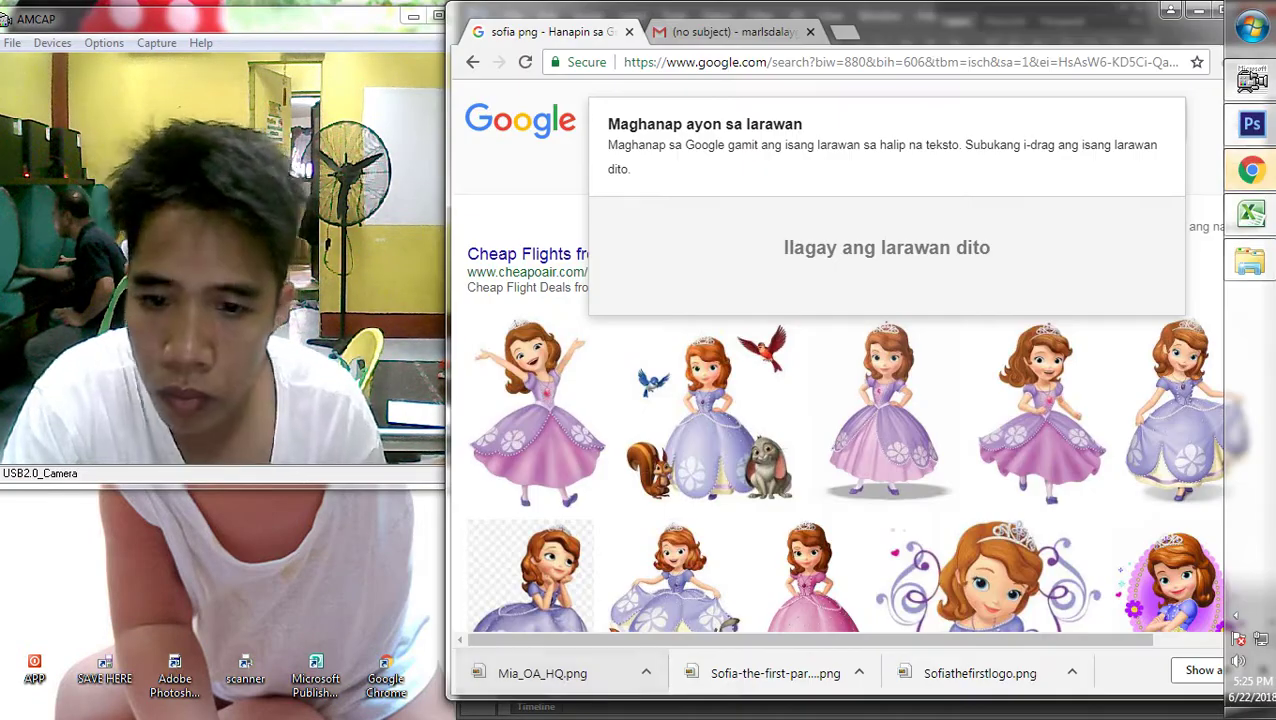
{"action": "scroll", "coordinate": [850, 330], "scroll_direction": "up", "scroll_amount": 3}
{"action": "scroll", "coordinate": [850, 330], "scroll_direction": "up", "scroll_amount": 3}
{"action": "scroll", "coordinate": [850, 330], "scroll_direction": "down", "scroll_amount": 8}
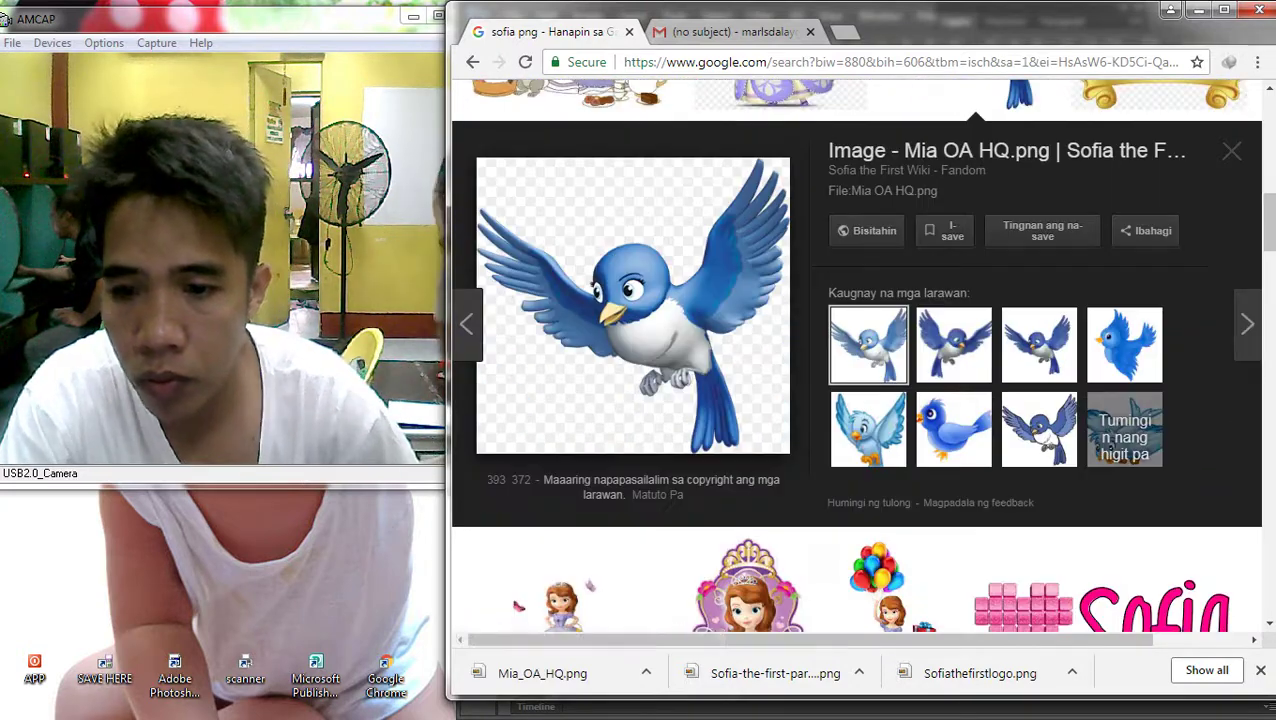
{"action": "scroll", "coordinate": [960, 430], "scroll_direction": "down", "scroll_amount": 4}
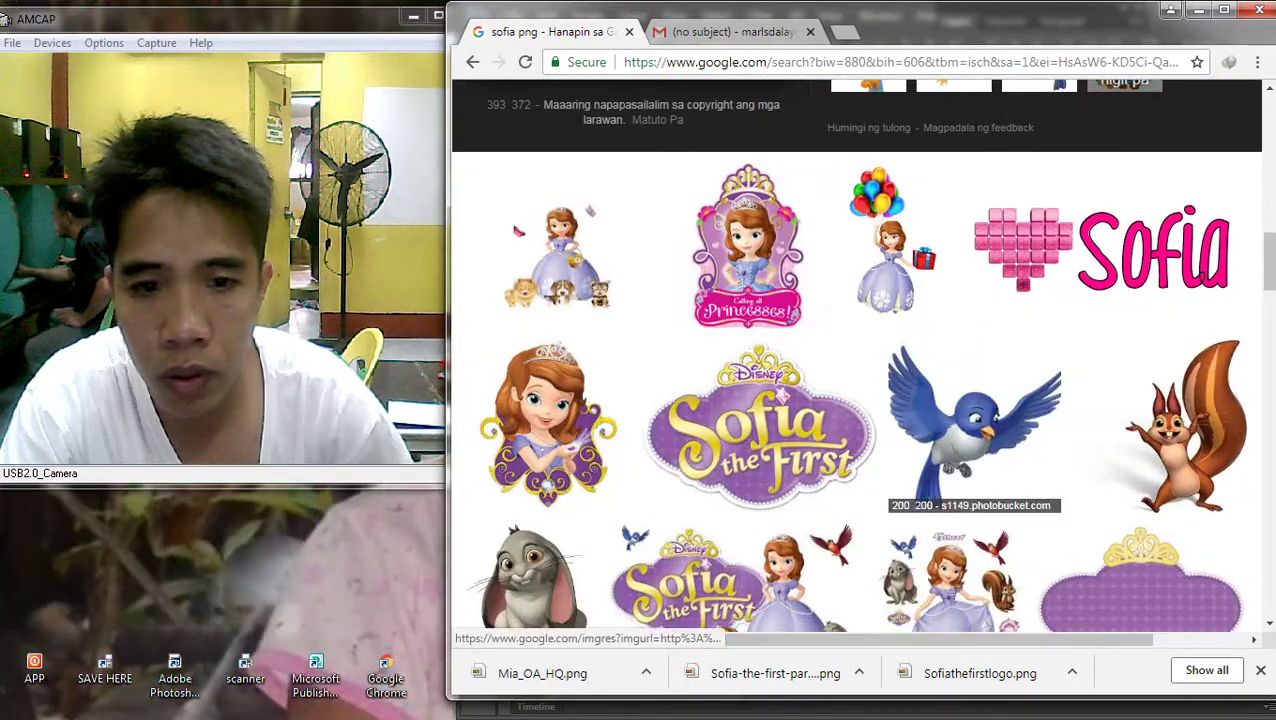
{"action": "left_click", "coordinate": [975, 420]}
{"action": "right_click", "coordinate": [638, 373]}
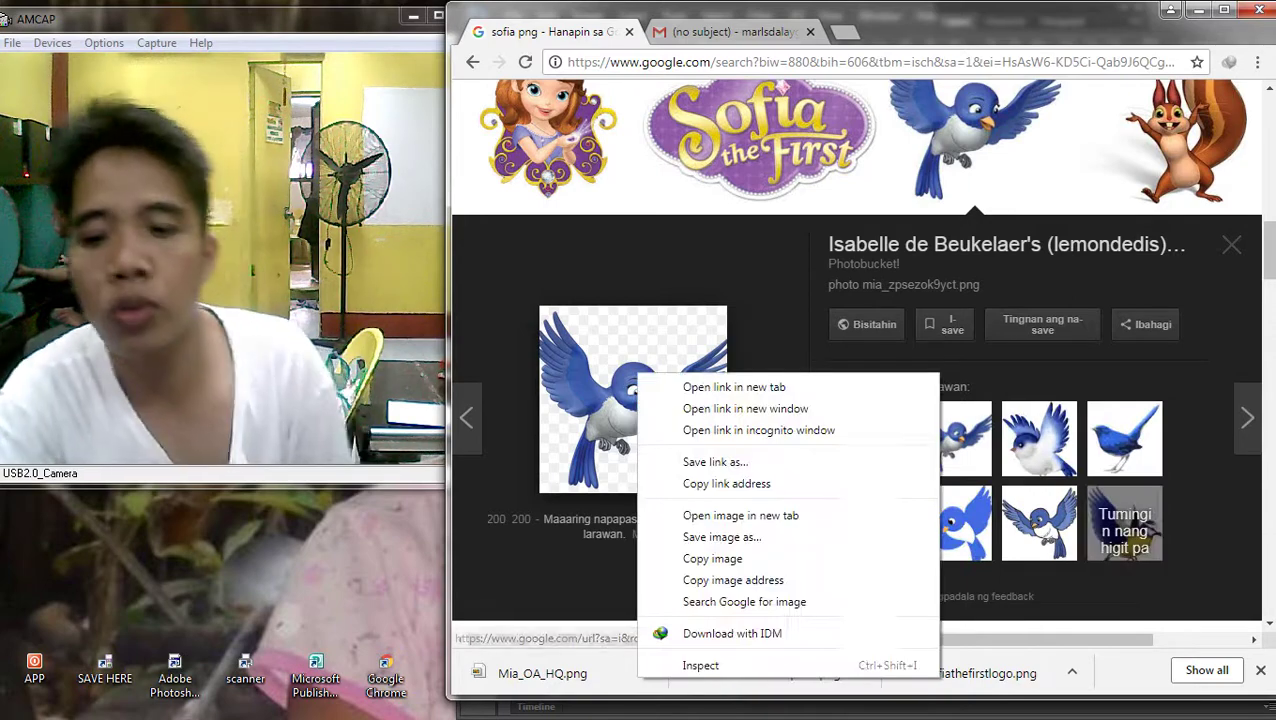
{"action": "left_click", "coordinate": [721, 537]}
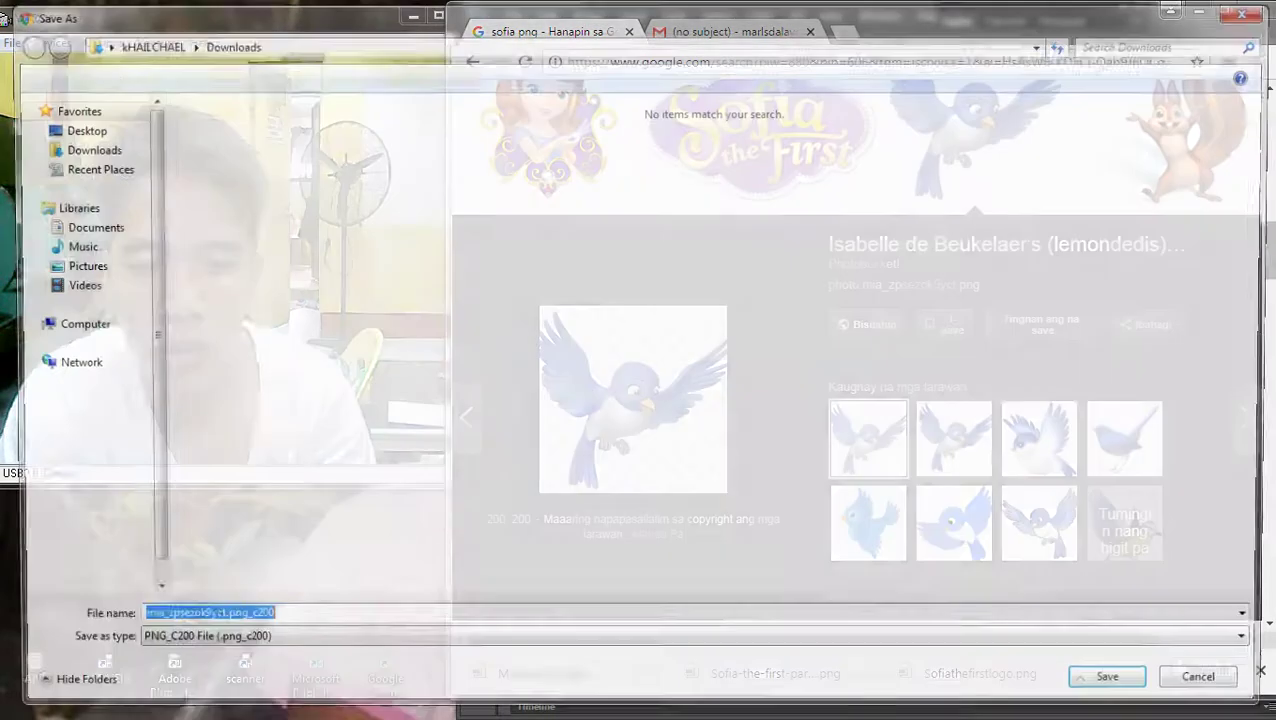
{"action": "key", "text": "Return"}
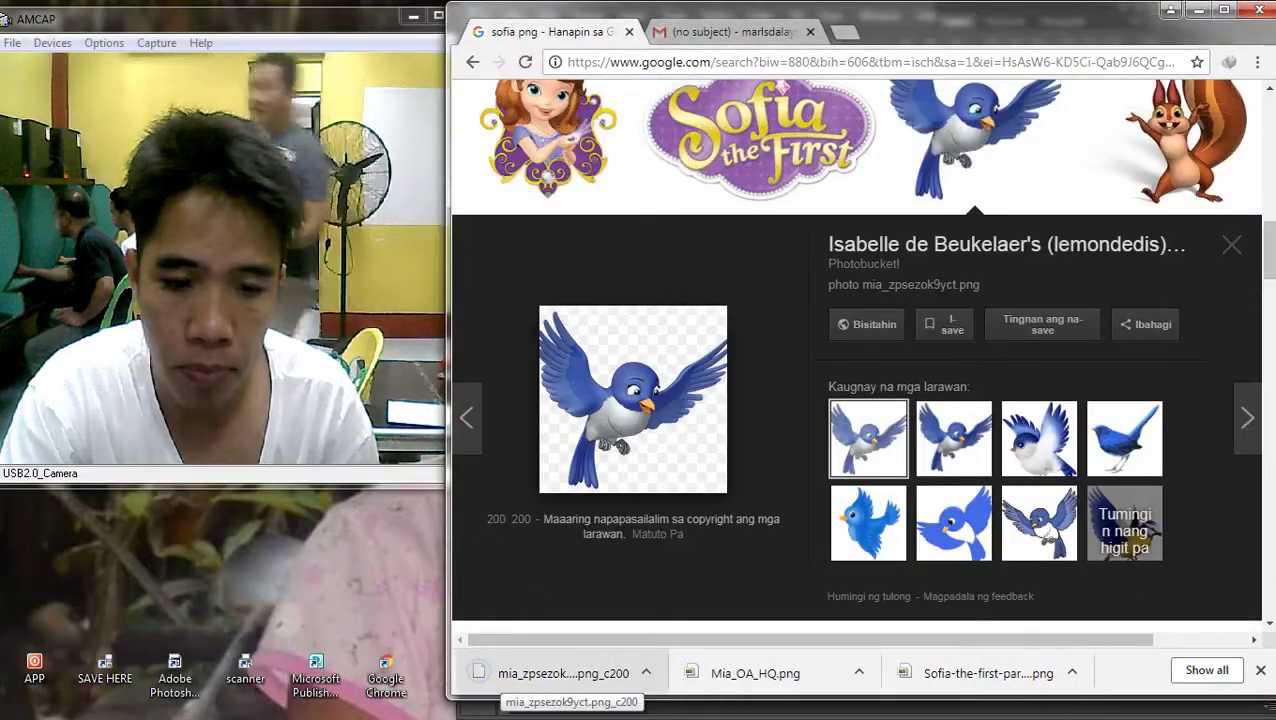
Save princesa-sofia-passarinho-mia-320x190.png and drag it into the banner
{"action": "left_click", "coordinate": [954, 438]}
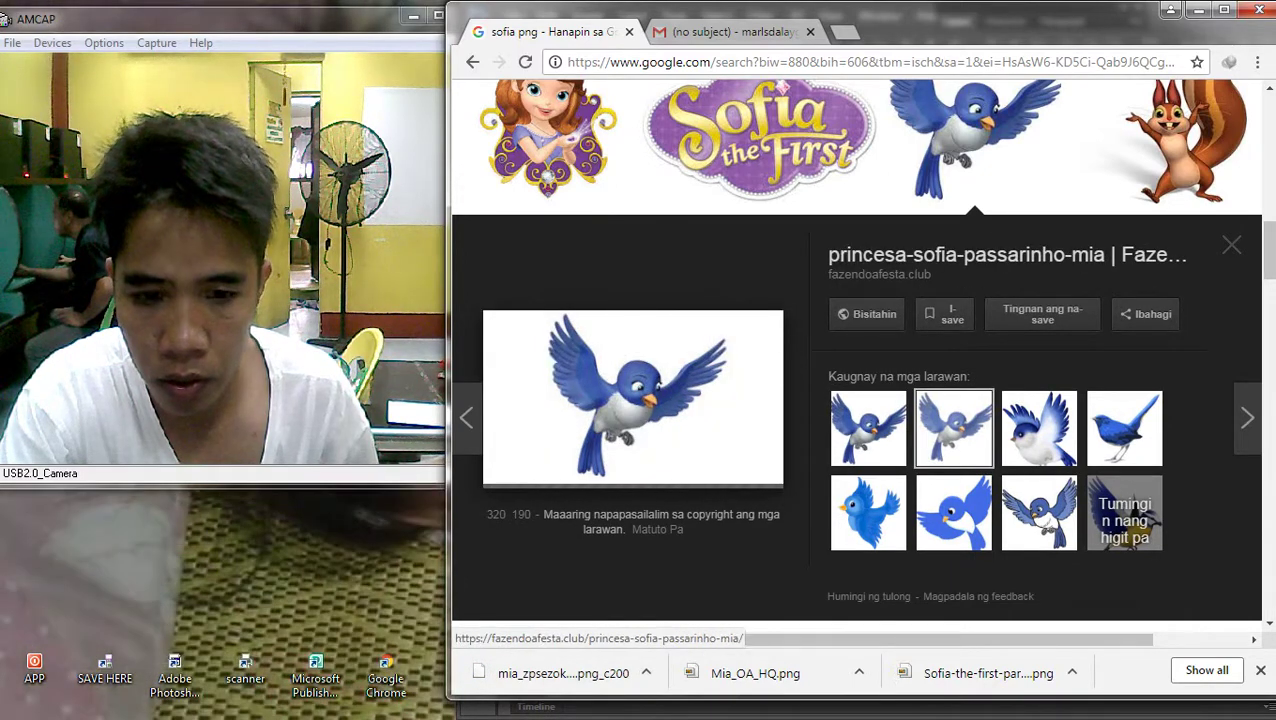
{"action": "right_click", "coordinate": [652, 392]}
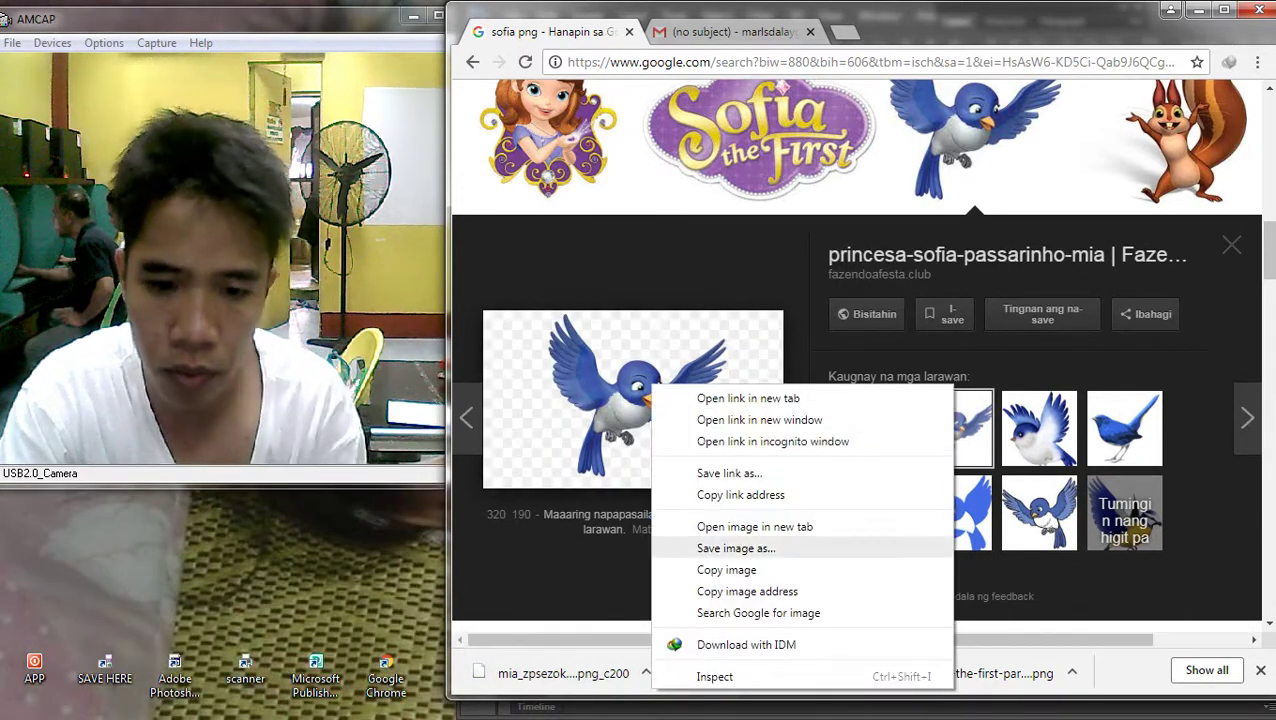
{"action": "left_click", "coordinate": [740, 545]}
{"action": "key", "text": "Return"}
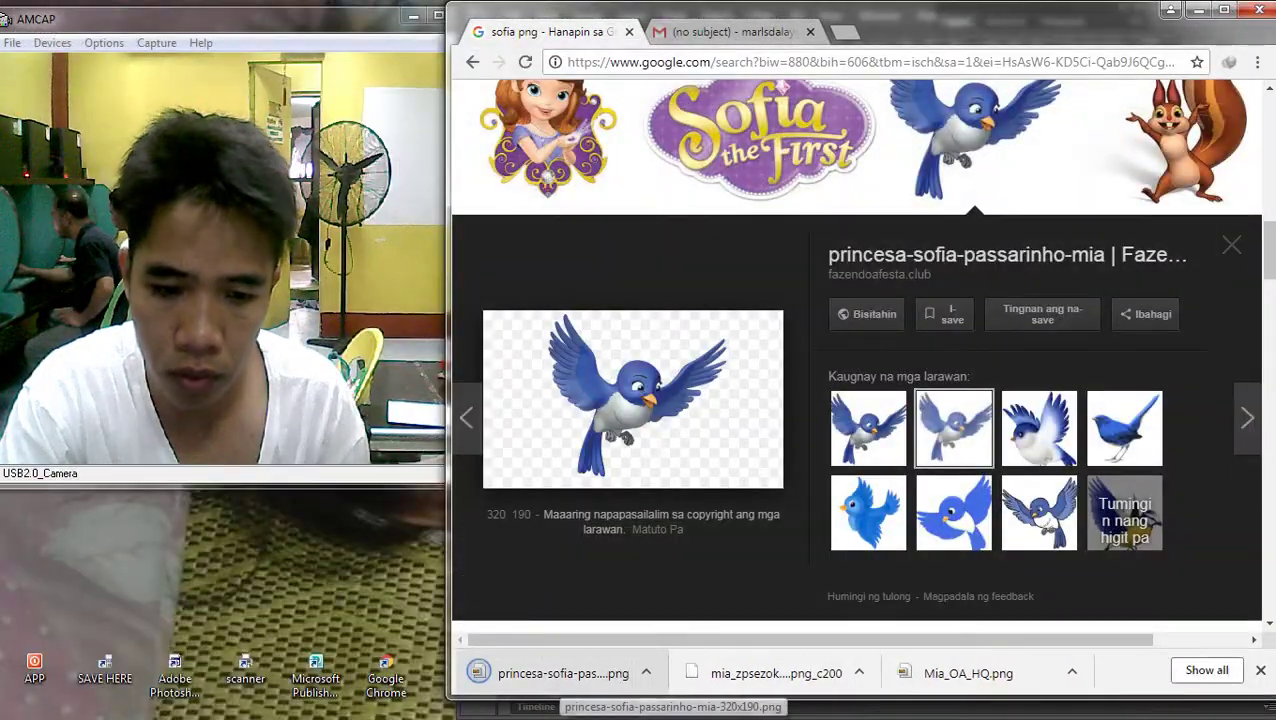
{"action": "left_click_drag", "start_coordinate": [560, 673], "coordinate": [885, 390]}
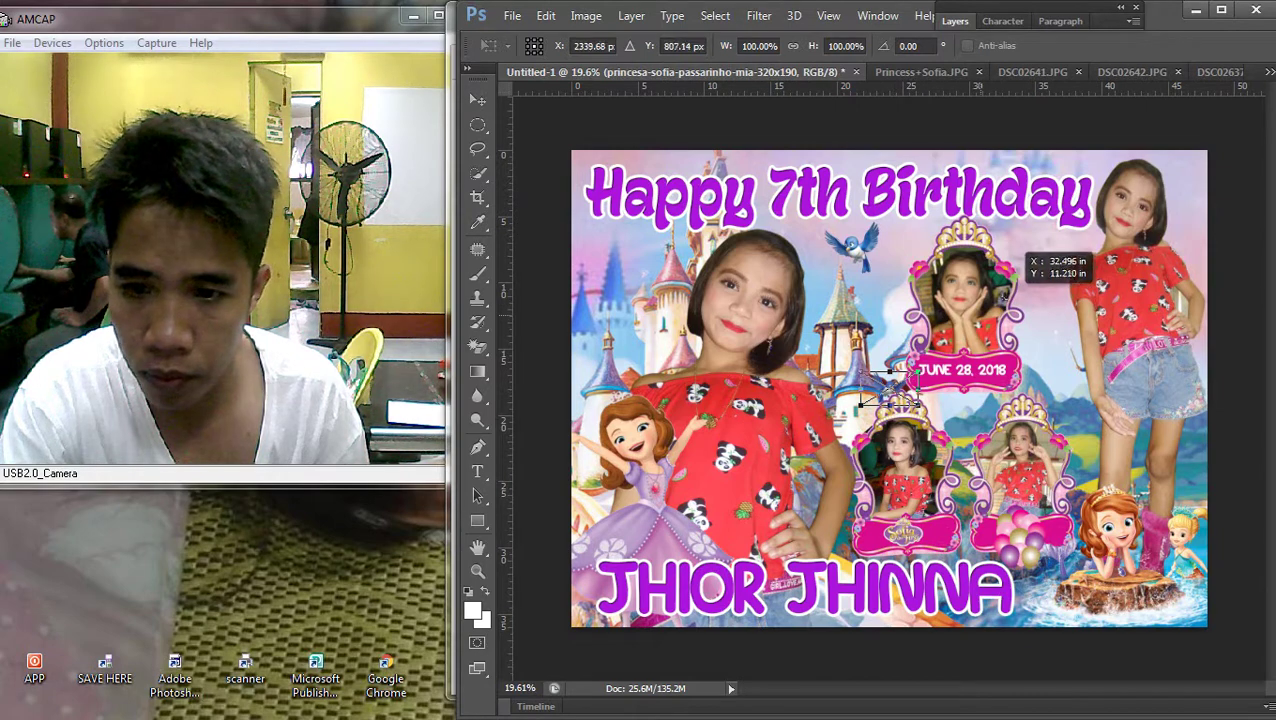
Place the new bird right of the top crown frame, enlarged to about 151%
{"action": "left_click_drag", "start_coordinate": [1022, 268], "coordinate": [1000, 232]}
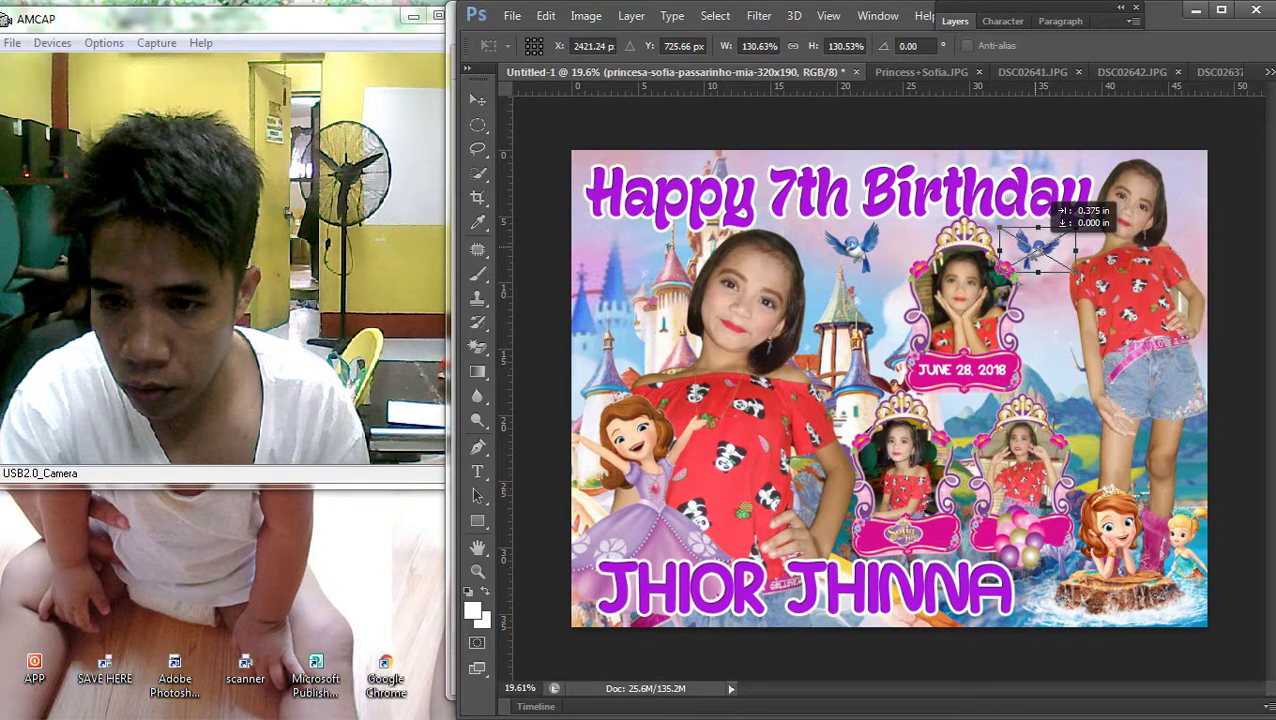
{"action": "key", "text": "Return"}
{"action": "scroll", "coordinate": [1017, 327], "scroll_direction": "up", "scroll_amount": 2}
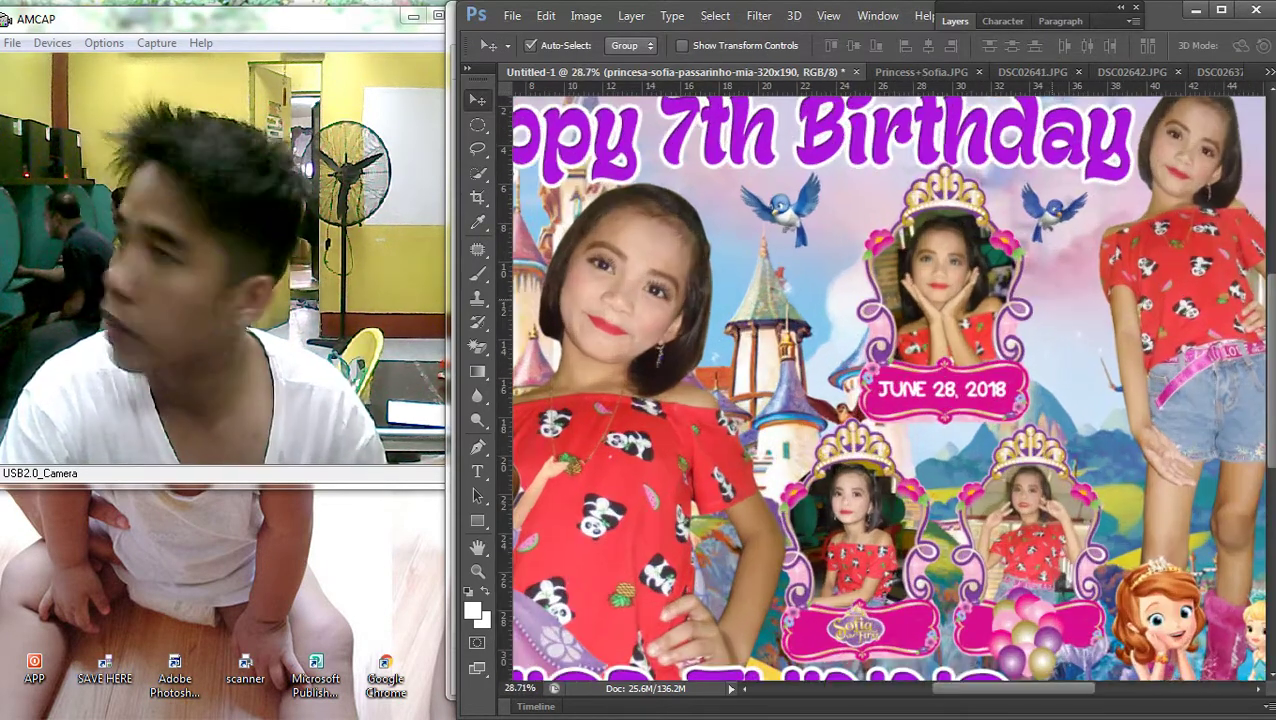
{"action": "key", "text": "ctrl+t"}
{"action": "left_click_drag", "start_coordinate": [1108, 182], "coordinate": [1114, 186]}
{"action": "key", "text": "Return"}
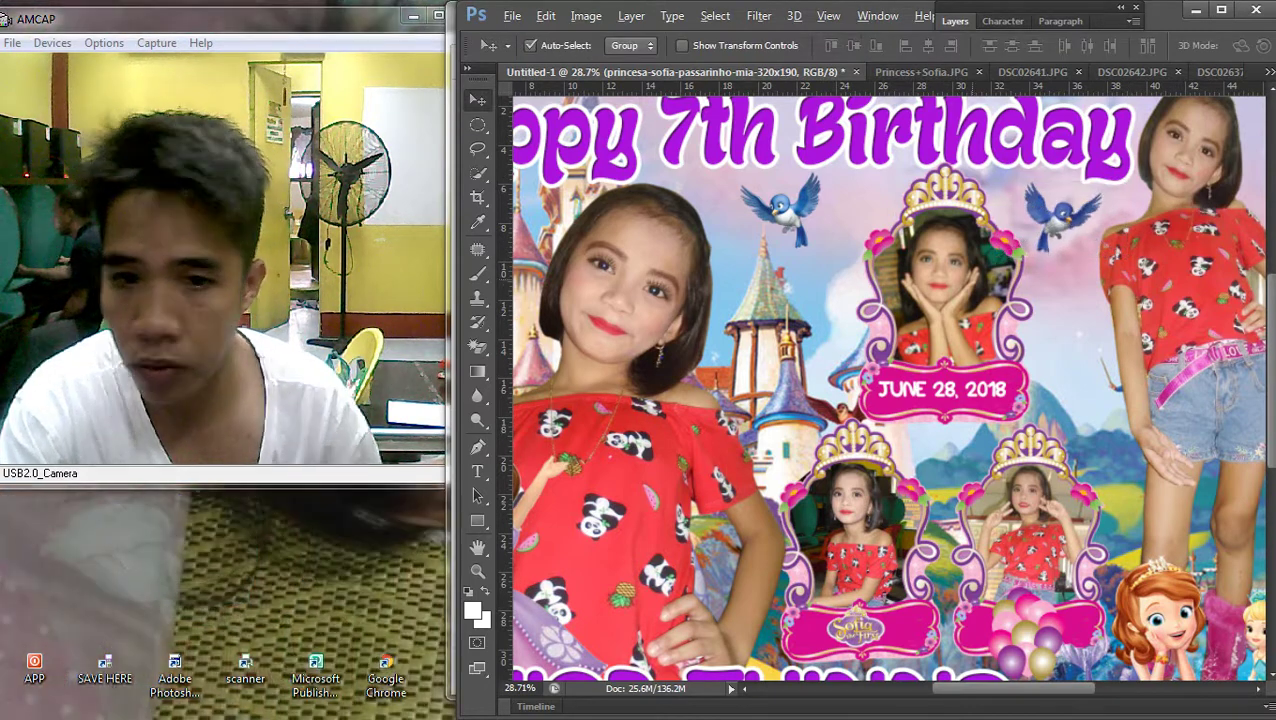
{"action": "scroll", "coordinate": [880, 385], "scroll_direction": "down", "scroll_amount": 3}
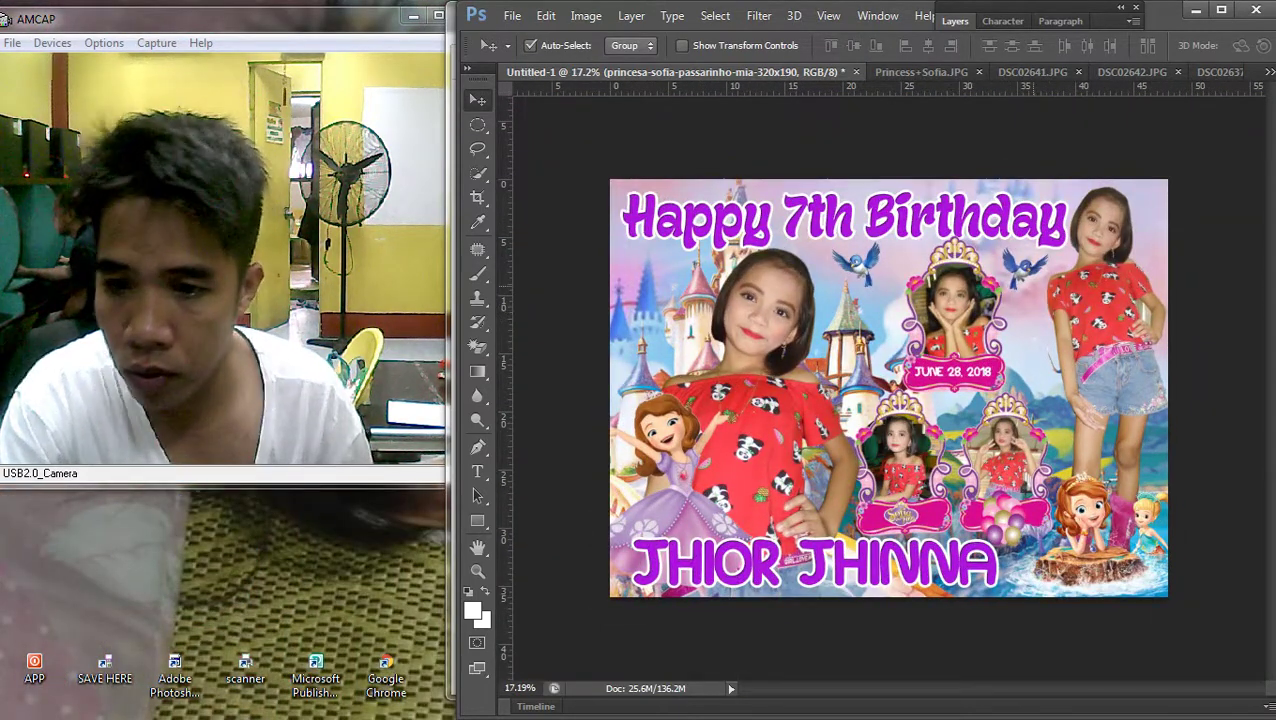
{"action": "key", "text": "ctrl+t"}
{"action": "left_click_drag", "start_coordinate": [986, 248], "coordinate": [981, 244]}
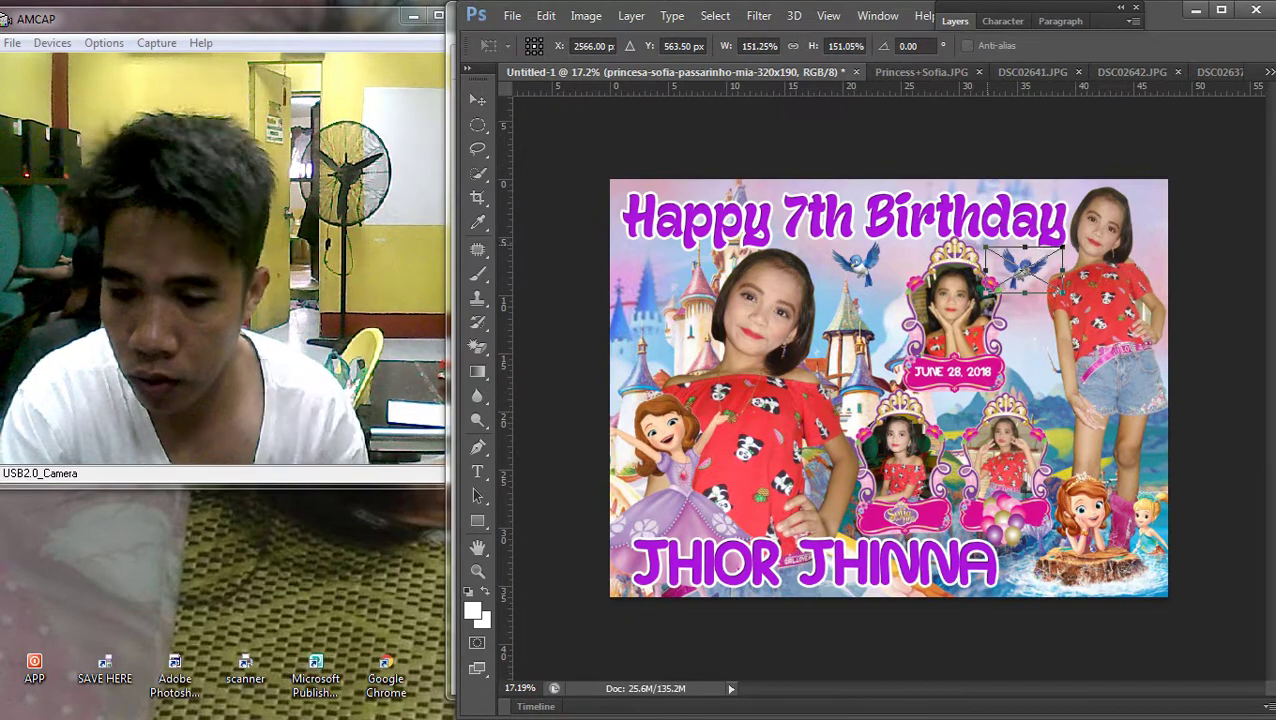
{"action": "key", "text": "Return"}
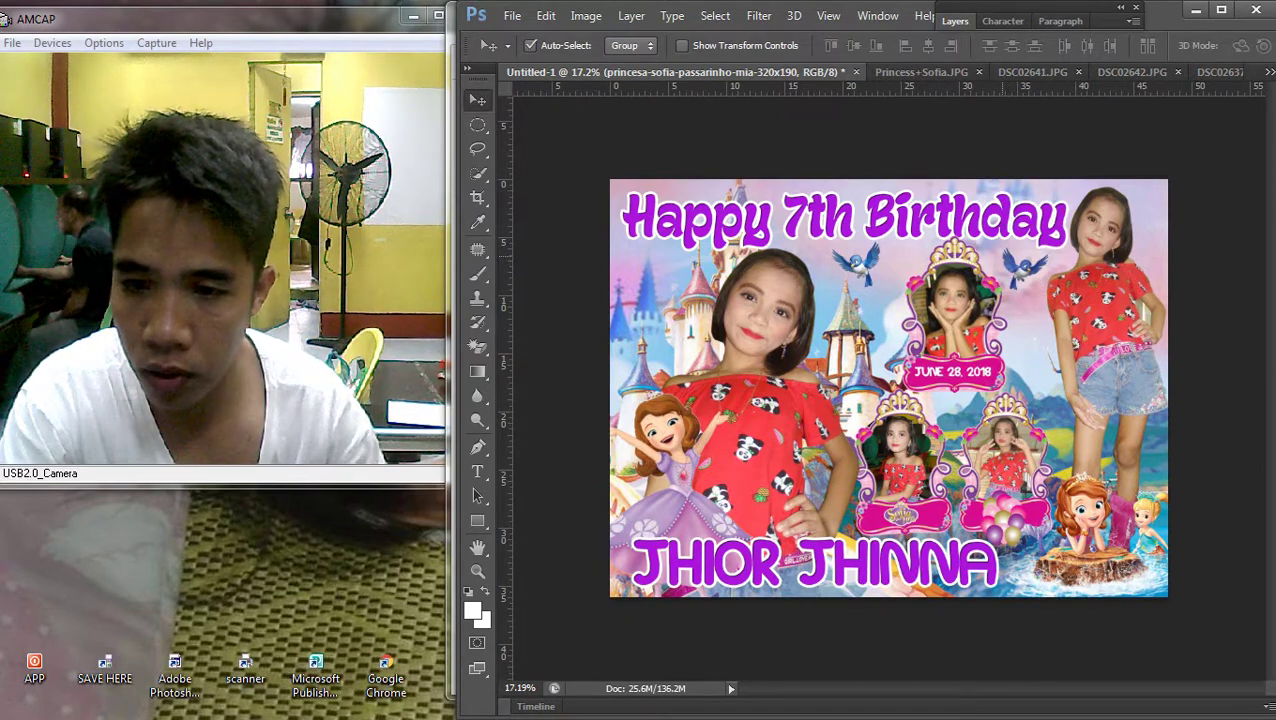
{"action": "scroll", "coordinate": [889, 388], "scroll_direction": "down", "scroll_amount": 1}
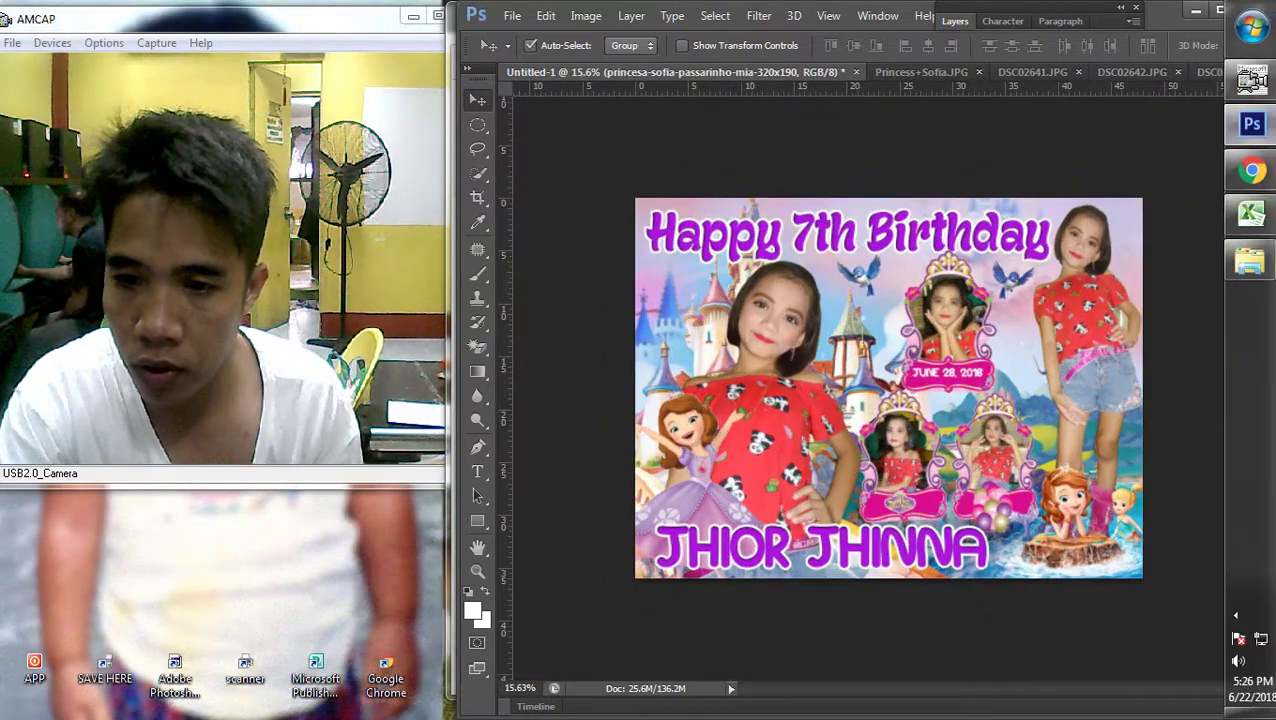
Return to the Sofia image results and preview the Sofia the First Balloons Party pack
{"action": "left_click", "coordinate": [1250, 170]}
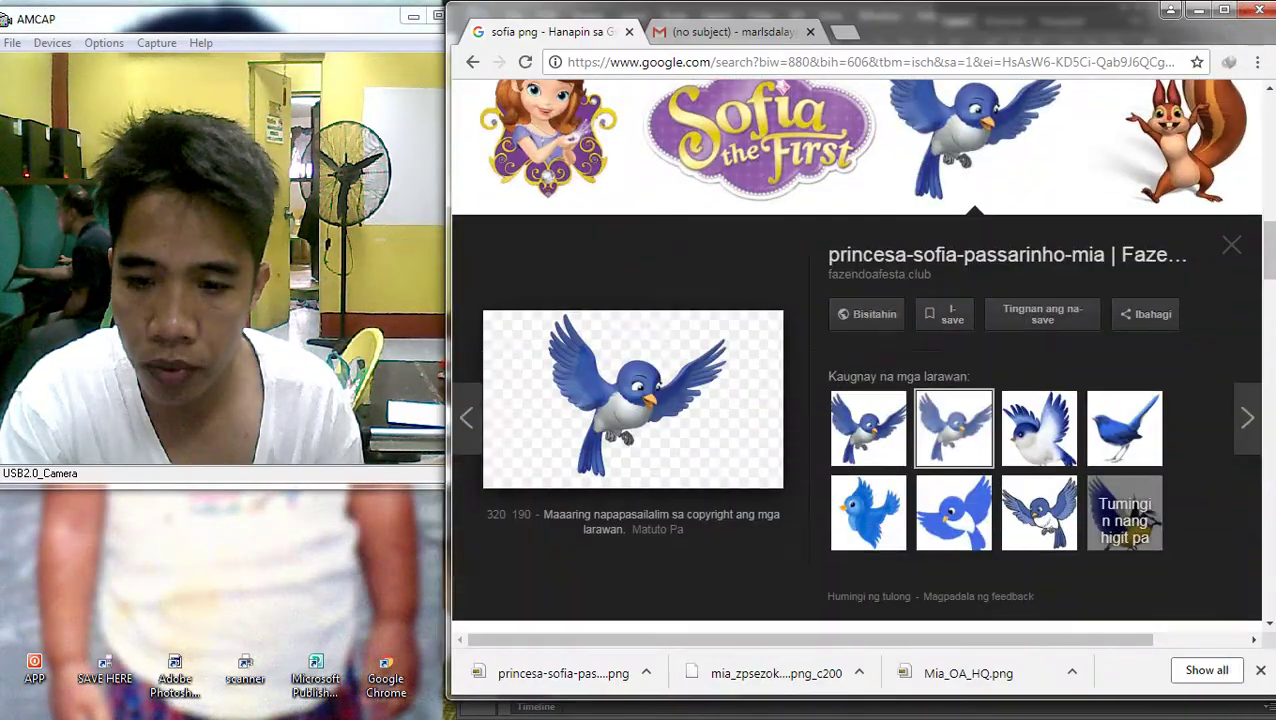
{"action": "scroll", "coordinate": [856, 354], "scroll_direction": "down", "scroll_amount": 3}
{"action": "scroll", "coordinate": [900, 330], "scroll_direction": "down", "scroll_amount": 3}
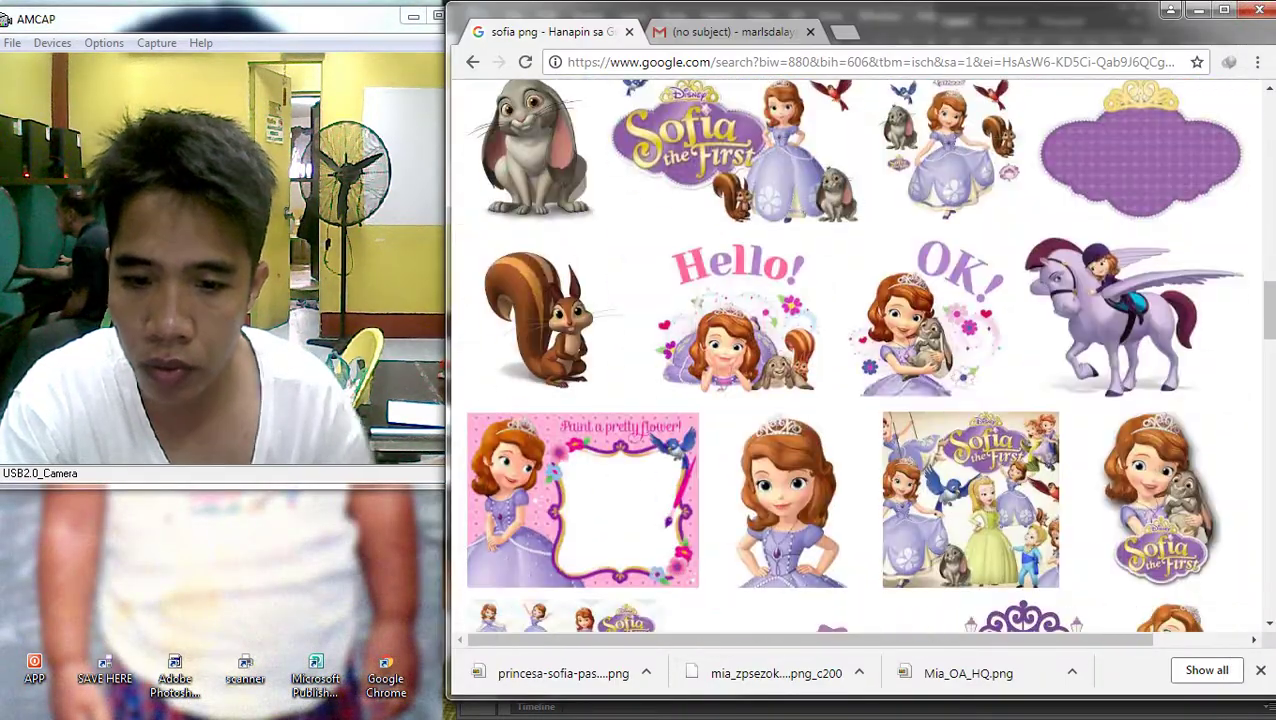
{"action": "scroll", "coordinate": [900, 330], "scroll_direction": "down", "scroll_amount": 3}
{"action": "scroll", "coordinate": [900, 330], "scroll_direction": "down", "scroll_amount": 3}
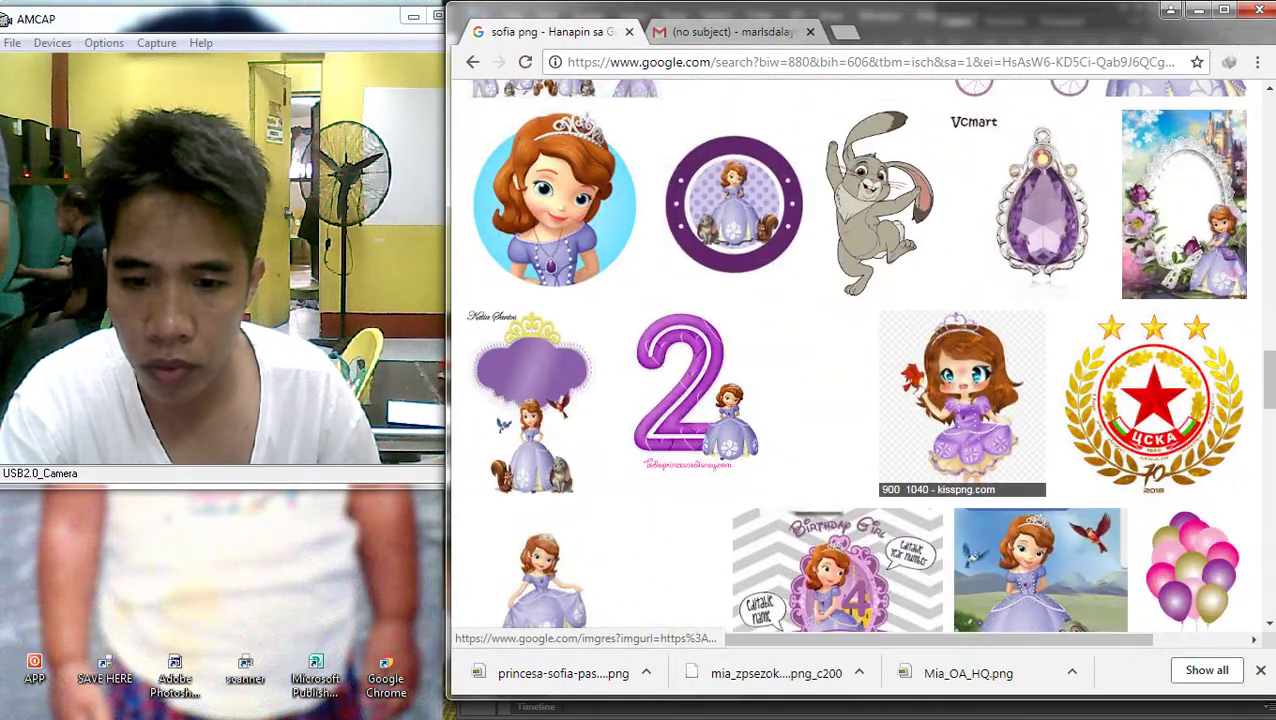
{"action": "scroll", "coordinate": [935, 350], "scroll_direction": "down", "scroll_amount": 3}
{"action": "scroll", "coordinate": [935, 350], "scroll_direction": "down", "scroll_amount": 3}
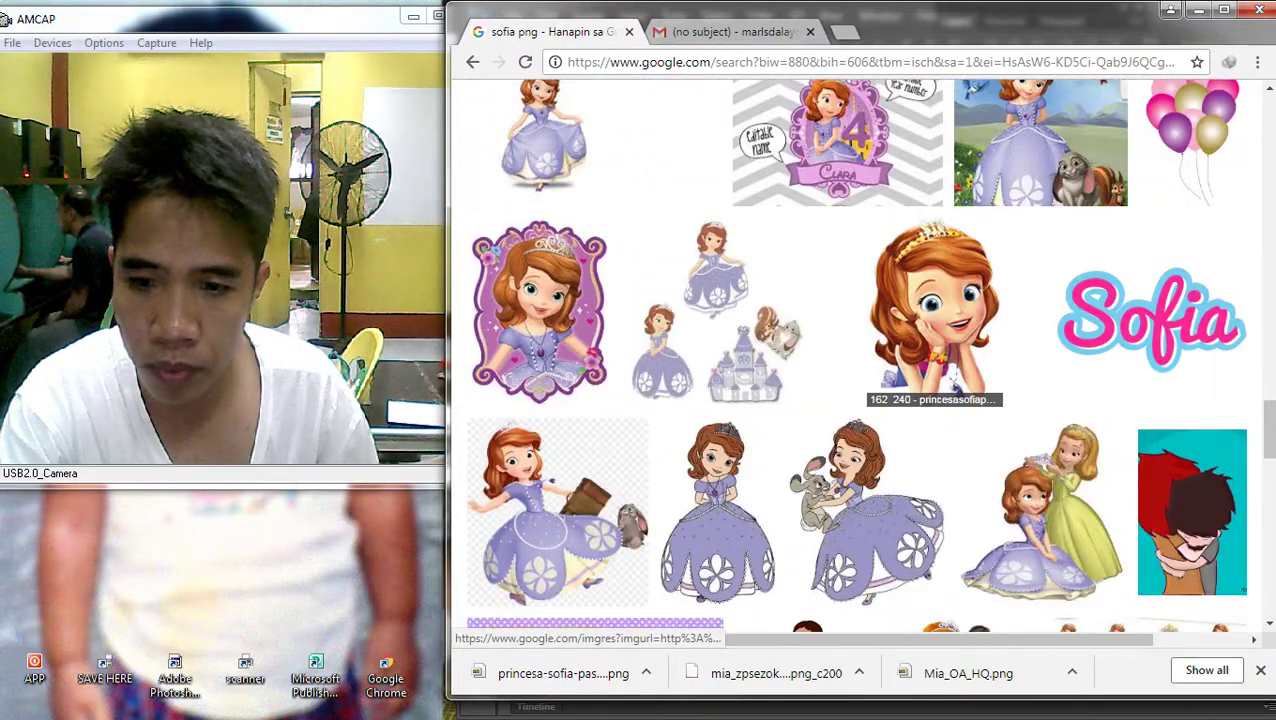
{"action": "left_click", "coordinate": [1190, 140]}
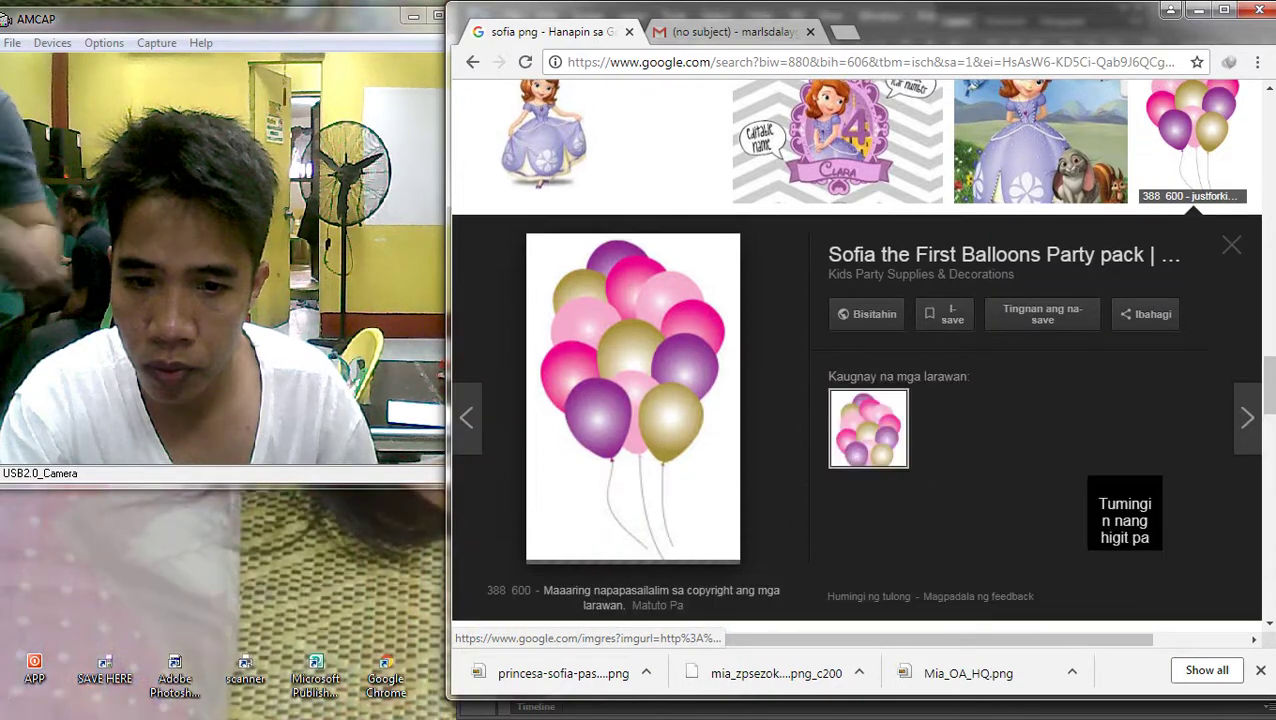
{"action": "scroll", "coordinate": [857, 350], "scroll_direction": "down", "scroll_amount": 2}
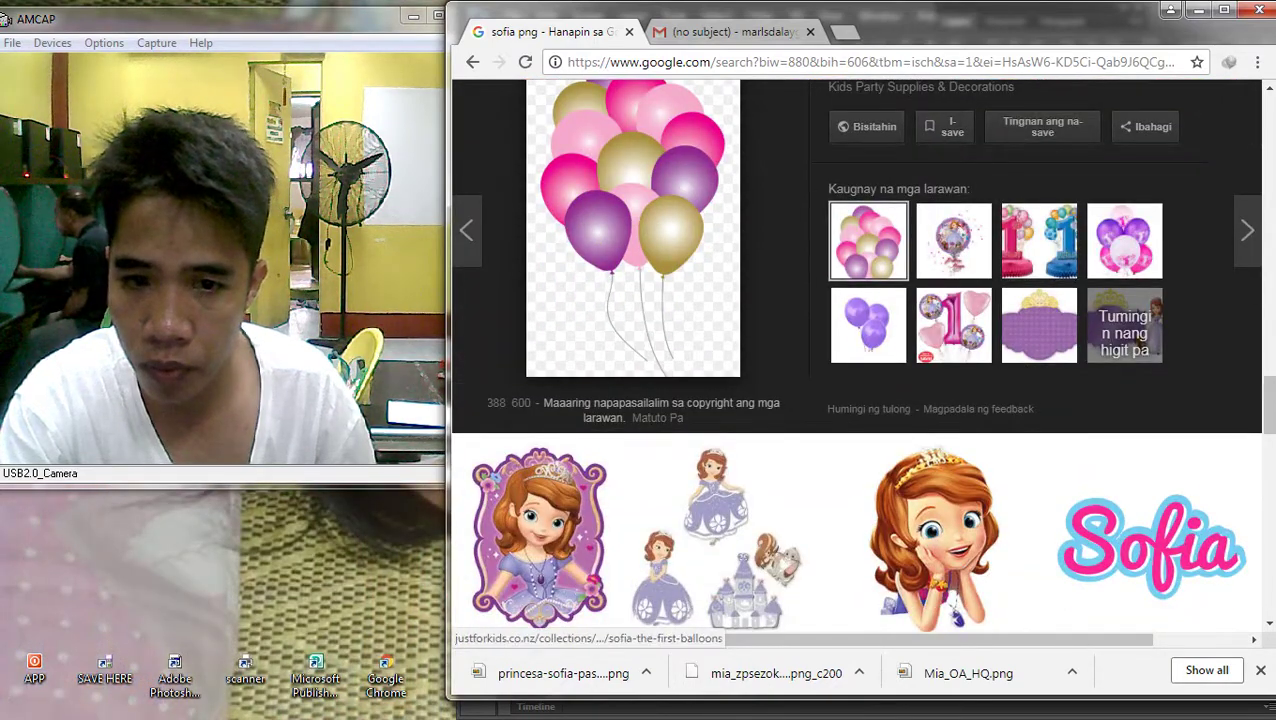
Select the balloons layer on the banner in Photoshop
{"action": "left_click", "coordinate": [1251, 124]}
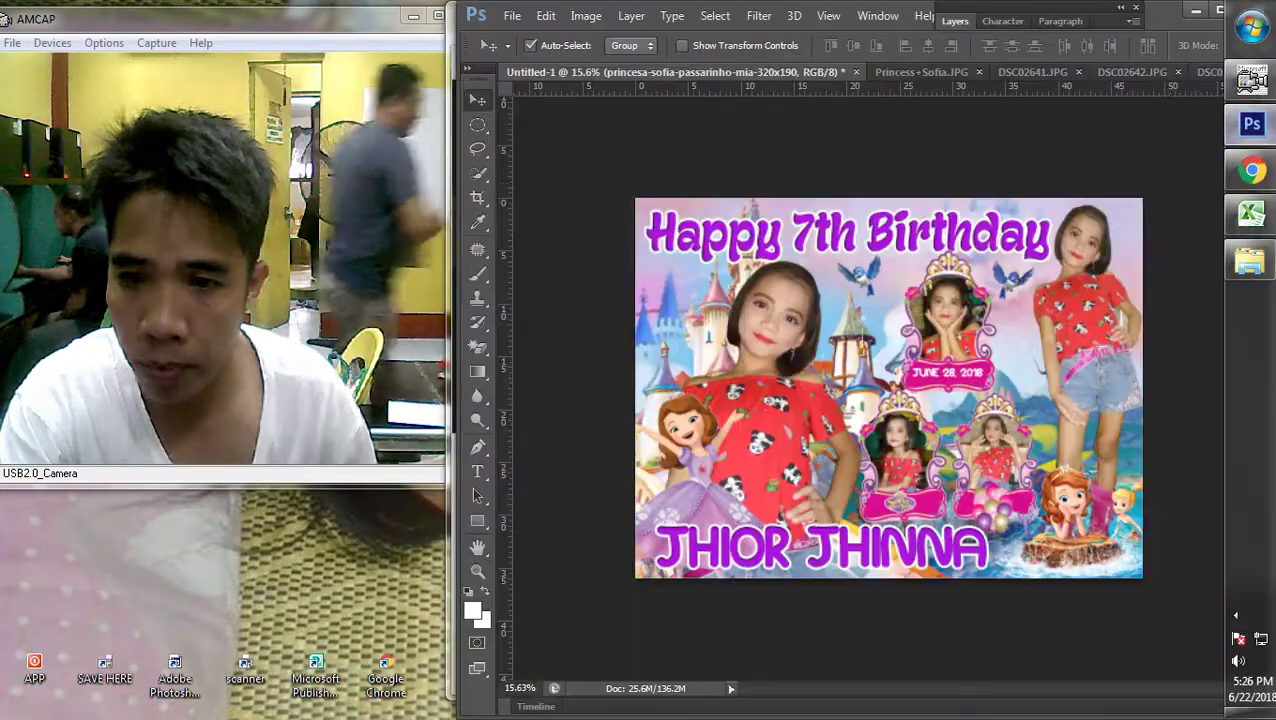
{"action": "right_click", "coordinate": [990, 498]}
{"action": "left_click", "coordinate": [990, 515]}
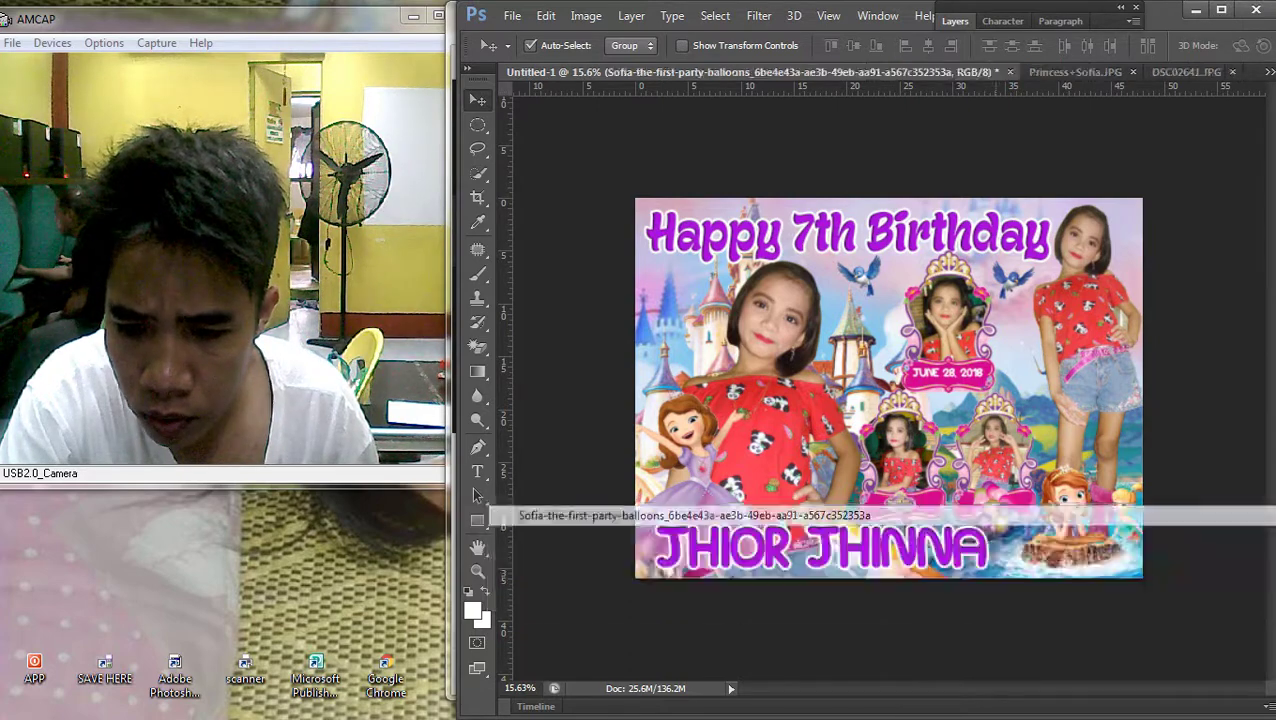
Download the three purple balloons image from the Sofia image results
{"action": "mouse_move", "coordinate": [1270, 400]}
{"action": "left_click", "coordinate": [1251, 170]}
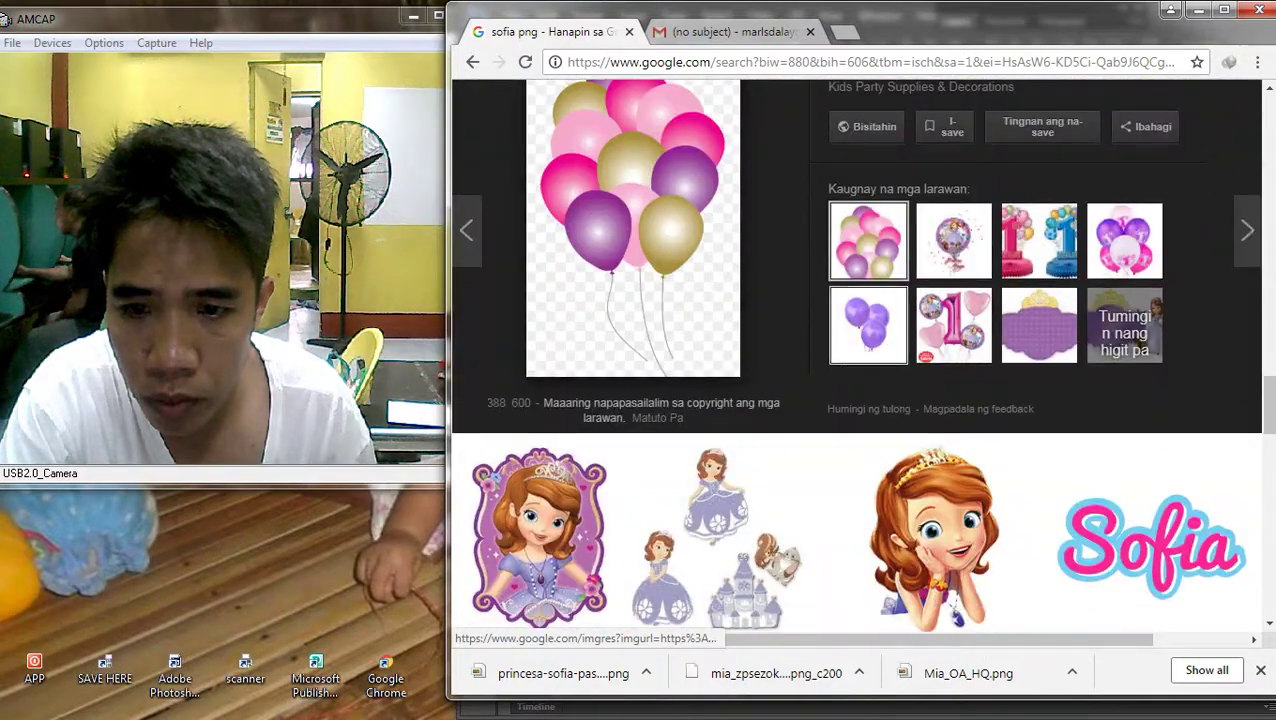
{"action": "left_click", "coordinate": [868, 325]}
{"action": "right_click", "coordinate": [614, 200]}
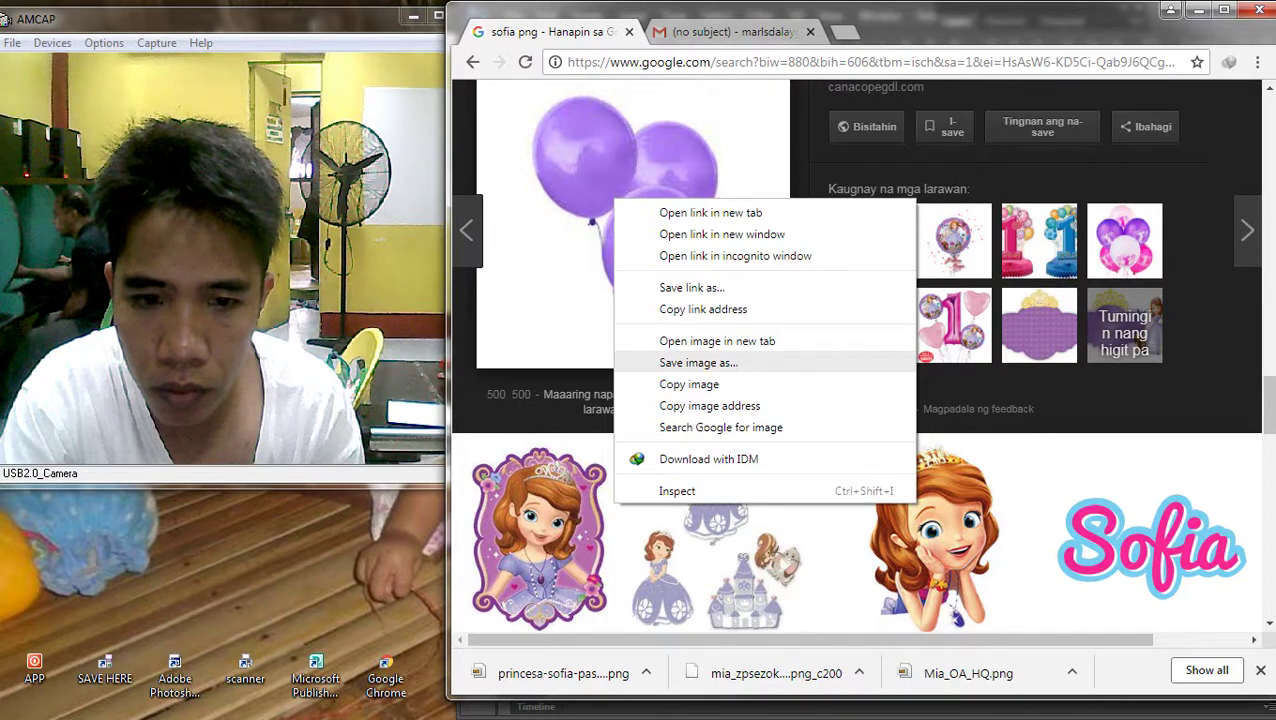
{"action": "left_click", "coordinate": [698, 363]}
{"action": "key", "text": "Return"}
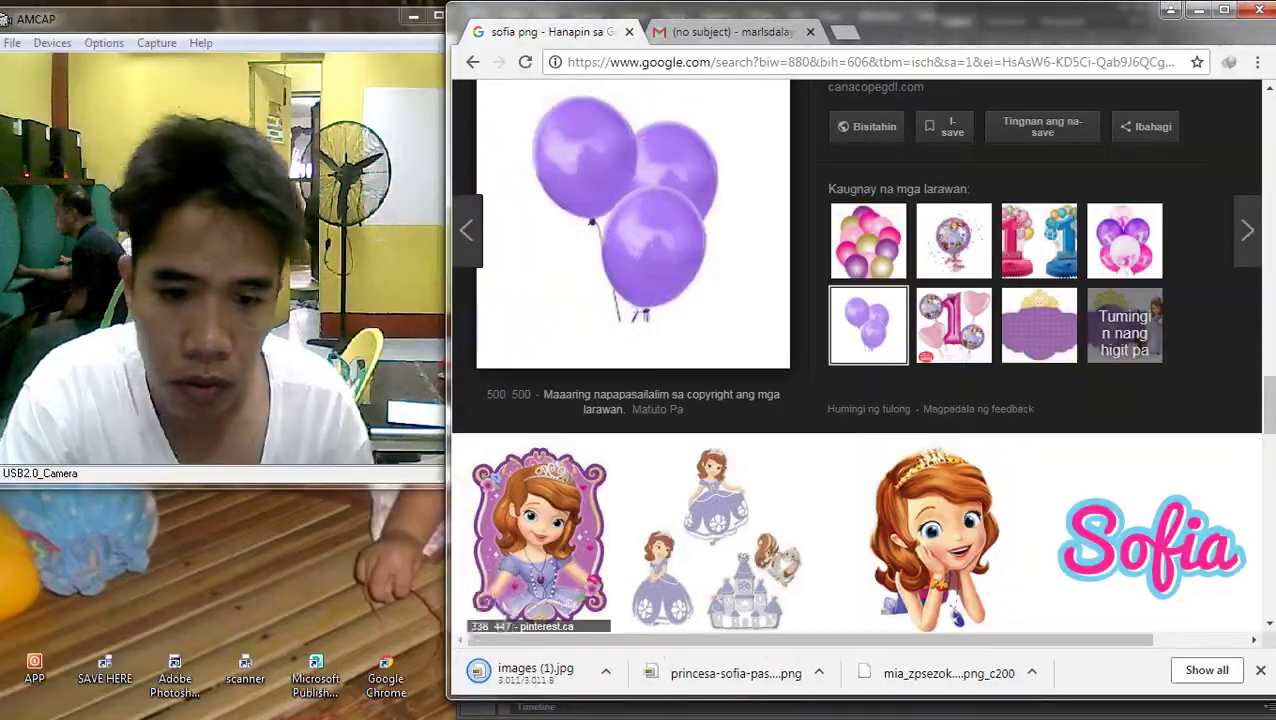
Search for images similar to the purple balloons, previewing the Purple Helium Balloons 50 pcs image
{"action": "right_click", "coordinate": [626, 259]}
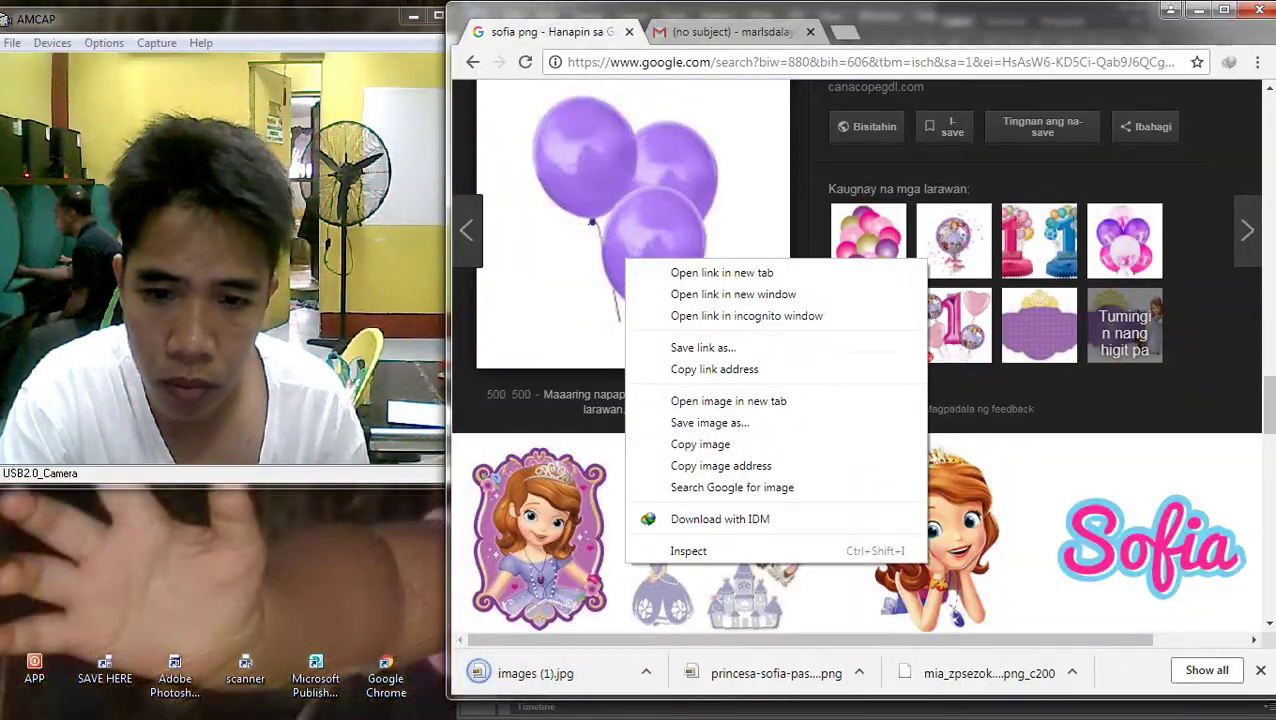
{"action": "key", "text": "Escape"}
{"action": "scroll", "coordinate": [855, 355], "scroll_direction": "down", "scroll_amount": 15}
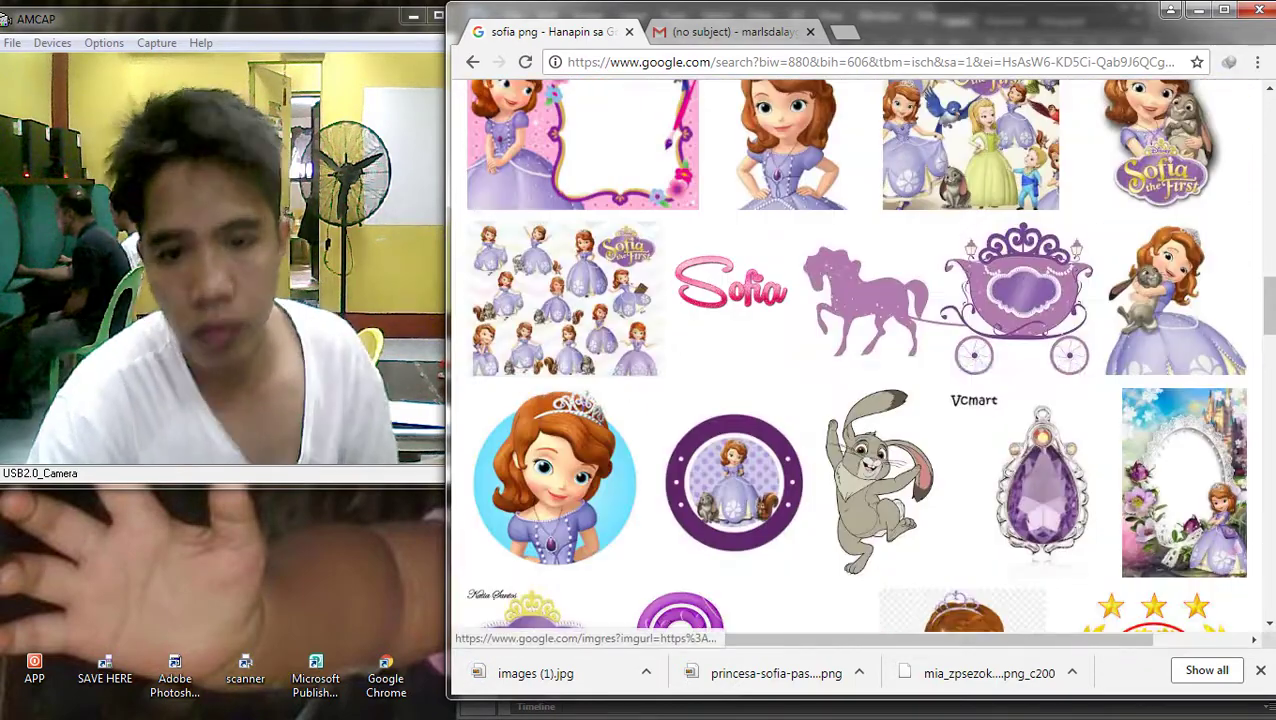
{"action": "scroll", "coordinate": [855, 355], "scroll_direction": "up", "scroll_amount": 3}
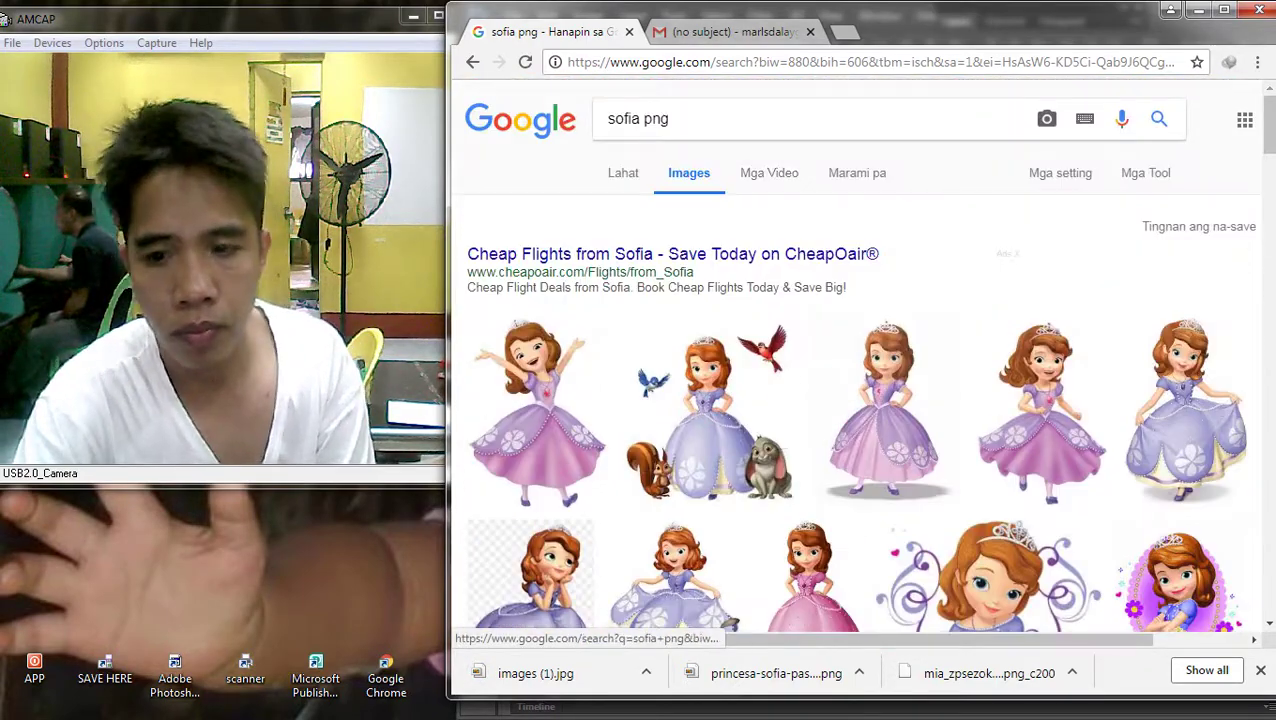
{"action": "scroll", "coordinate": [855, 355], "scroll_direction": "down", "scroll_amount": 12}
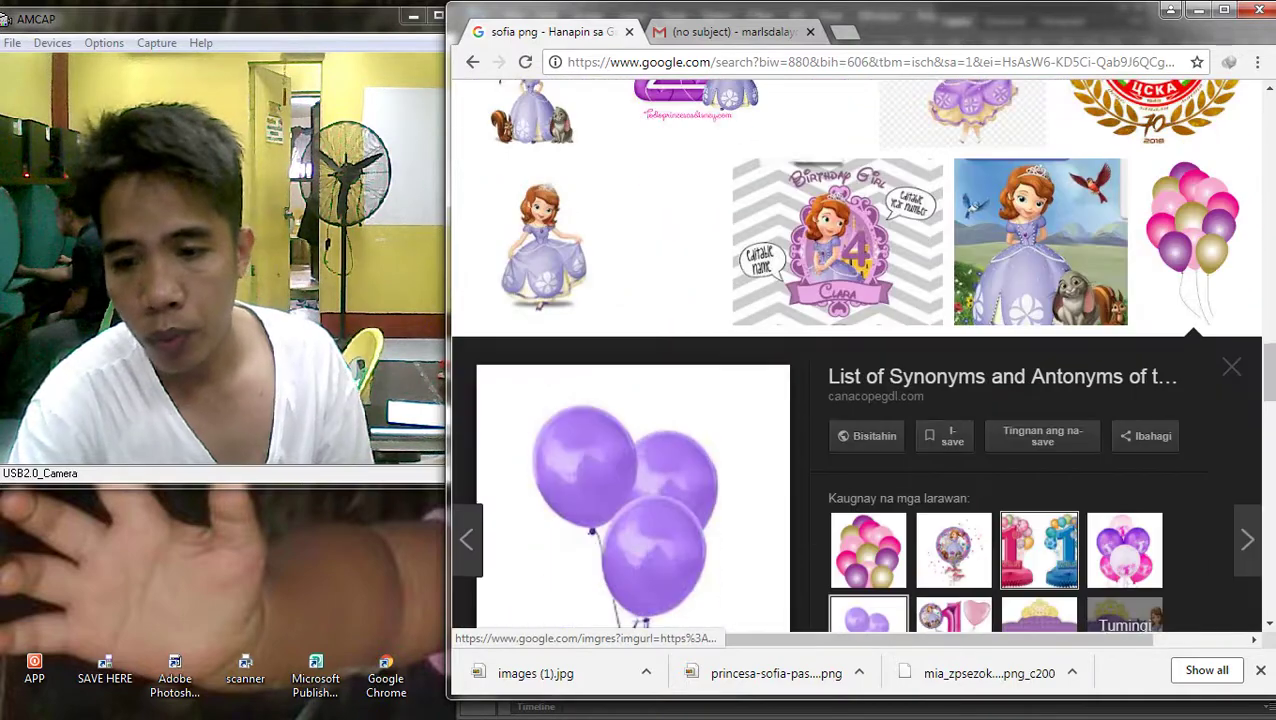
{"action": "scroll", "coordinate": [1122, 352], "scroll_direction": "down", "scroll_amount": 2}
{"action": "left_click", "coordinate": [1122, 352]}
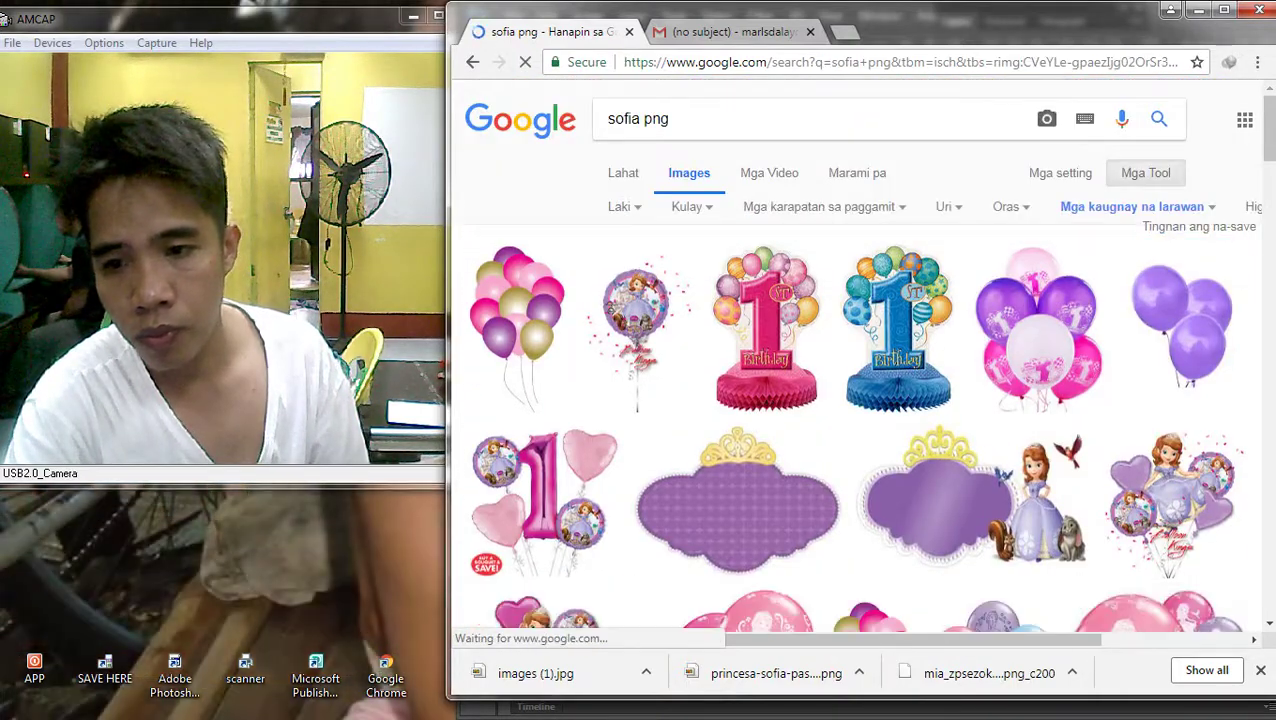
{"action": "left_click", "coordinate": [1180, 330]}
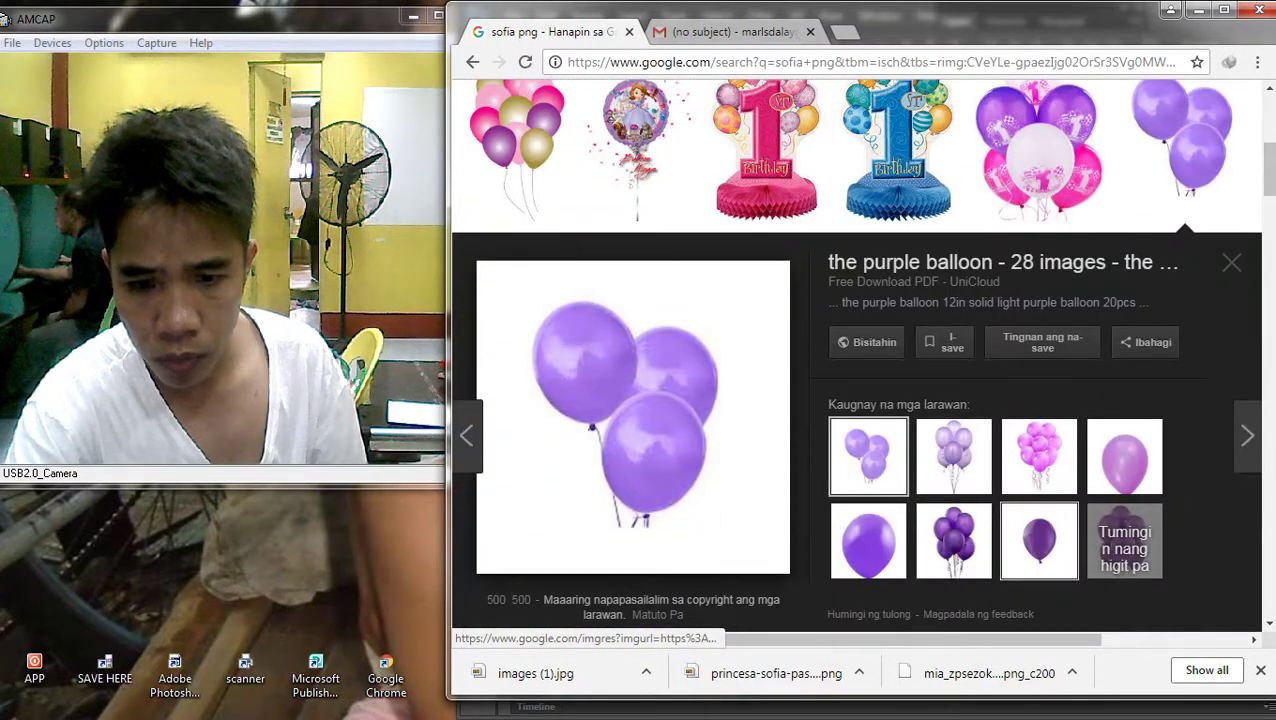
{"action": "left_click", "coordinate": [954, 541]}
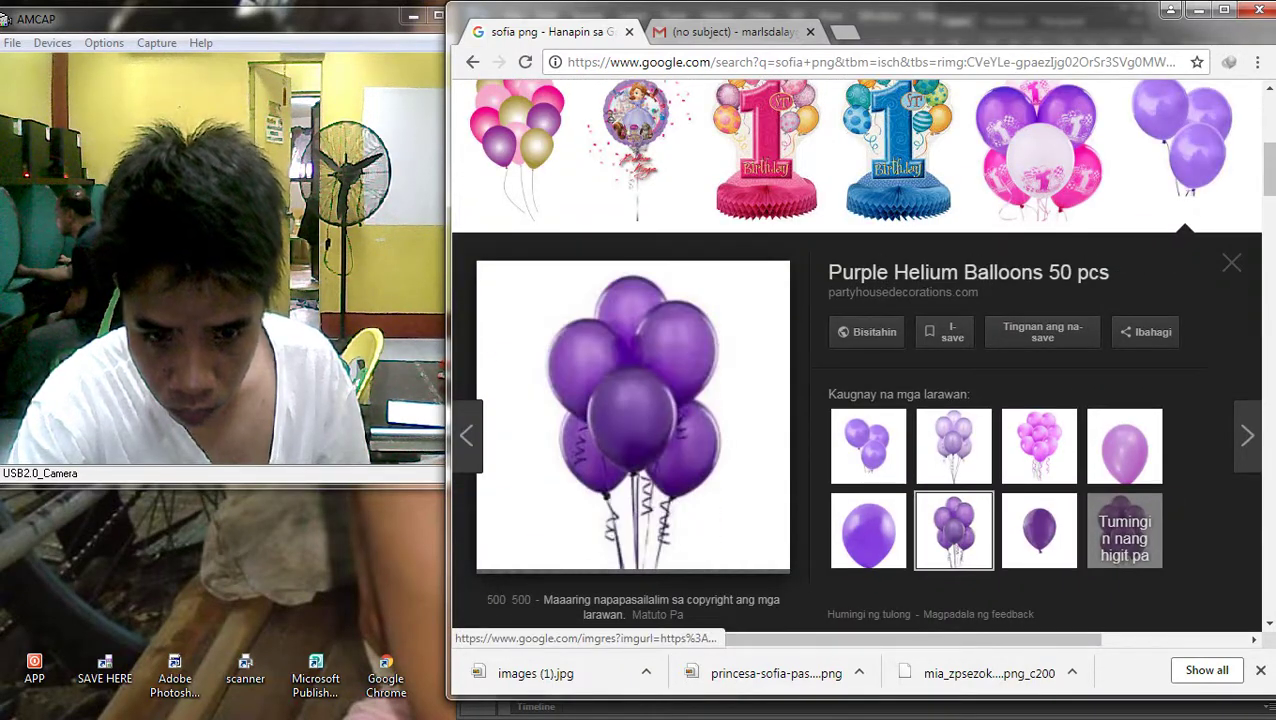
Download the single Quartz Purple balloon image and drag it onto the banner canvas
{"action": "left_click", "coordinate": [1039, 531]}
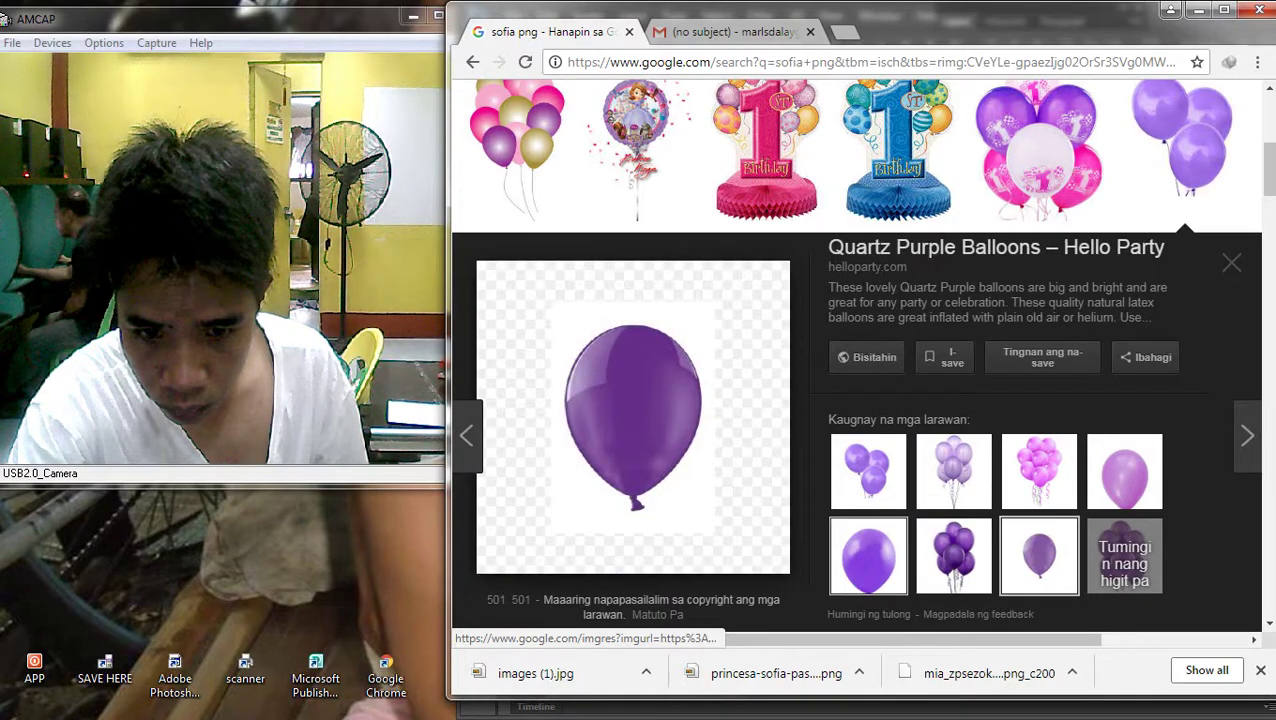
{"action": "scroll", "coordinate": [667, 207], "scroll_direction": "down", "scroll_amount": 3}
{"action": "right_click", "coordinate": [667, 207]}
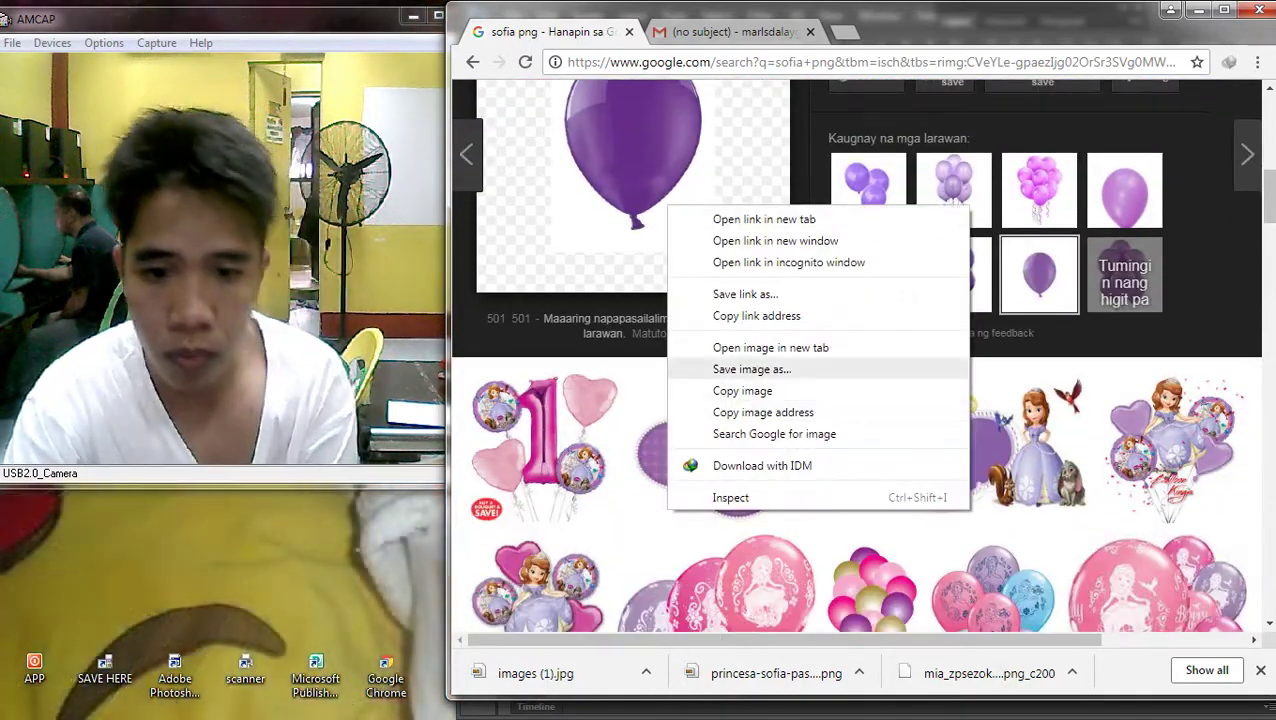
{"action": "left_click", "coordinate": [751, 369]}
{"action": "key", "text": "Return"}
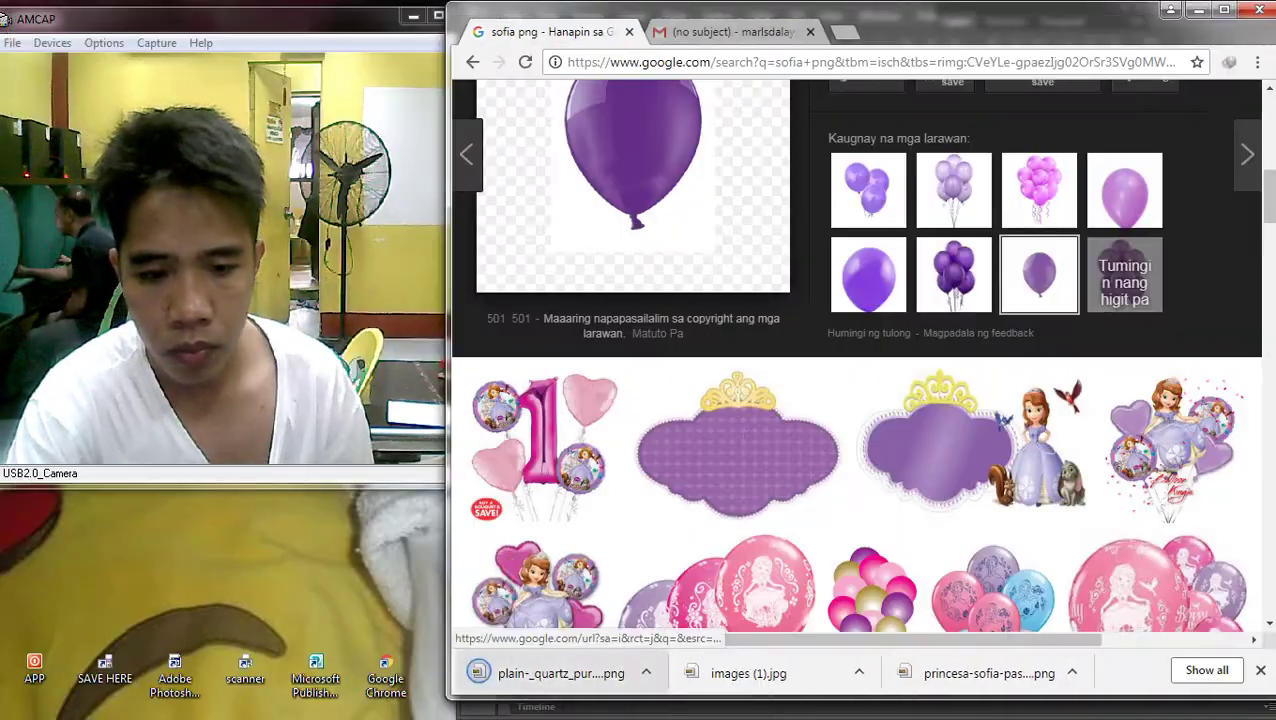
{"action": "left_click_drag", "start_coordinate": [535, 673], "coordinate": [1255, 300]}
{"action": "left_click_drag", "start_coordinate": [1252, 125], "coordinate": [1026, 348]}
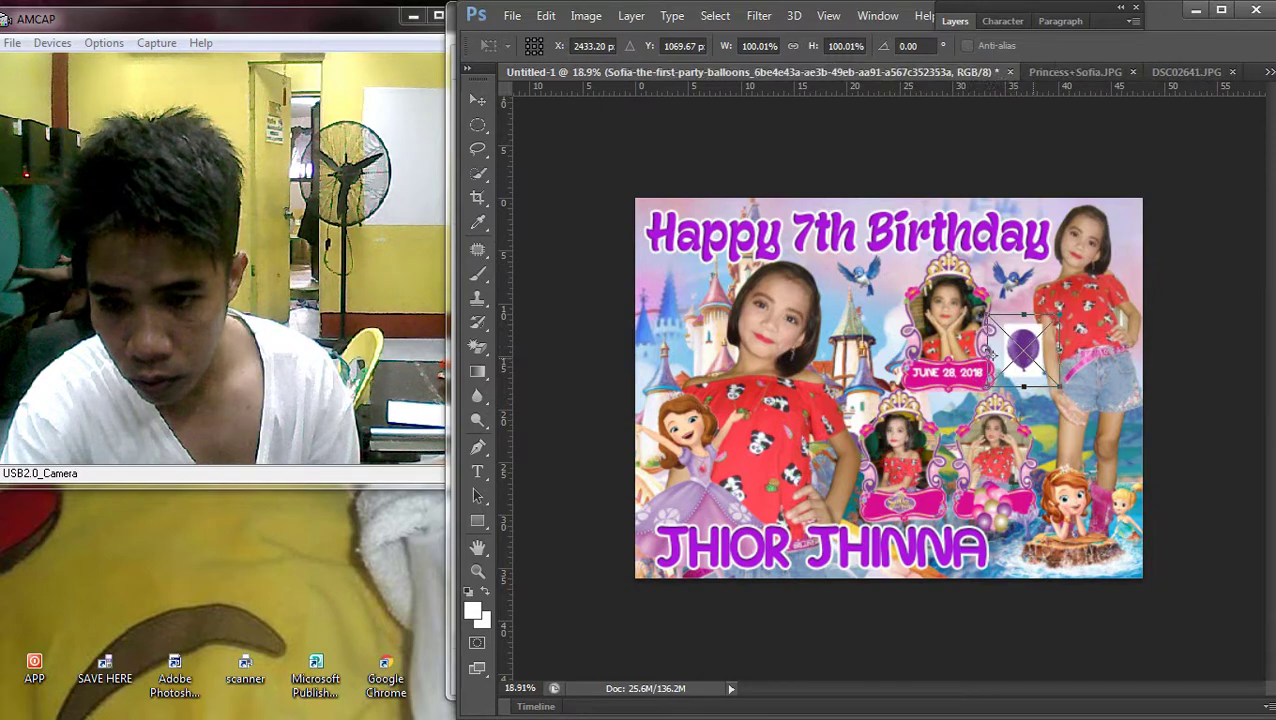
{"action": "key", "text": "Return"}
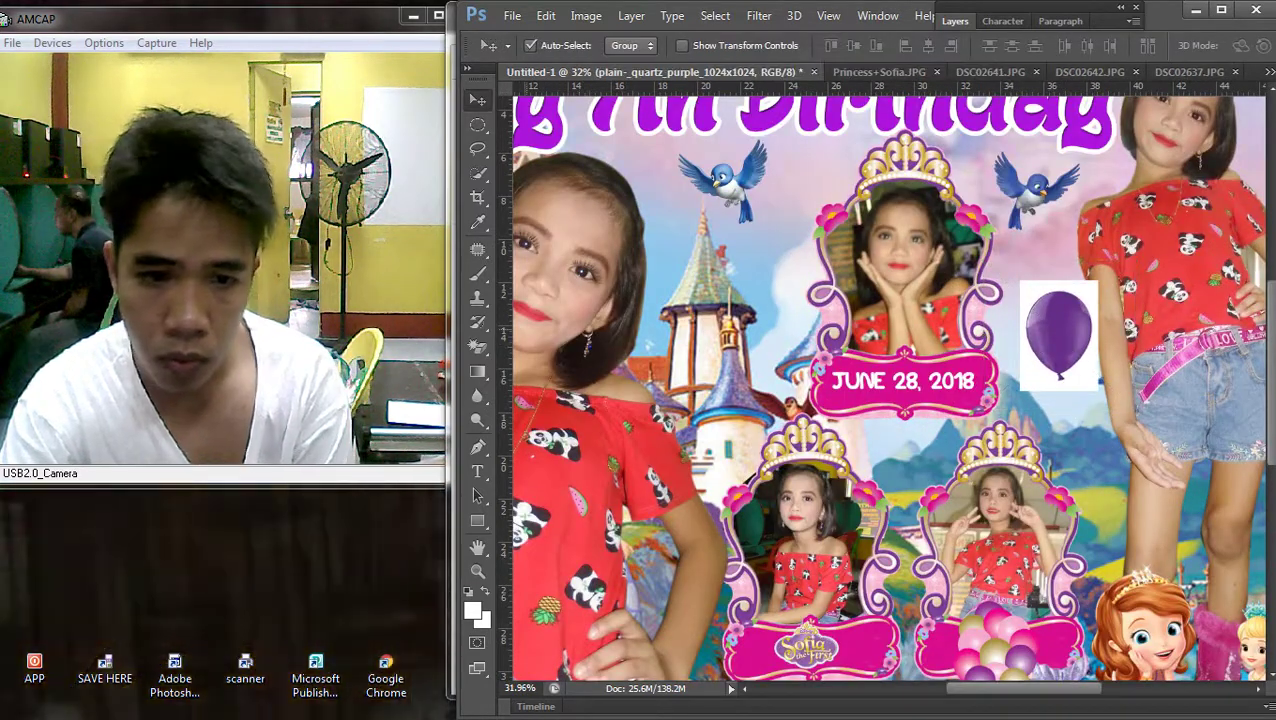
{"action": "left_click", "coordinate": [477, 345]}
{"action": "left_click", "coordinate": [1085, 375]}
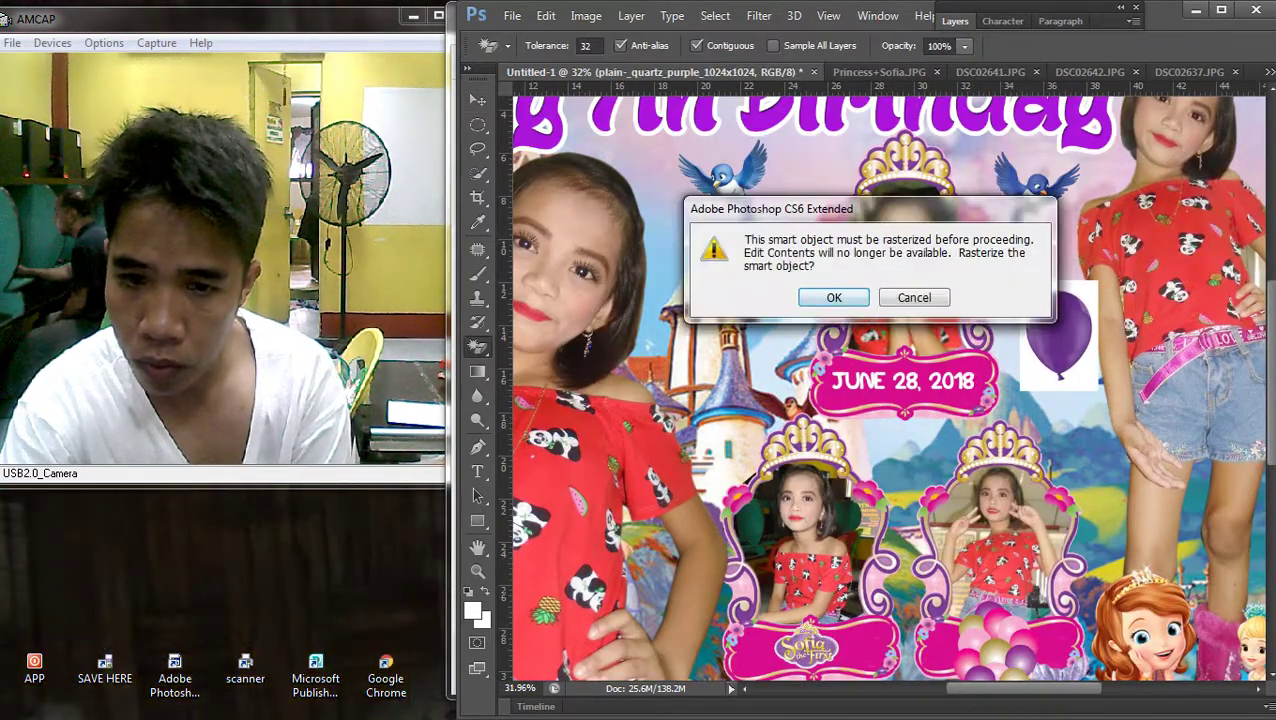
{"action": "key", "text": "Return"}
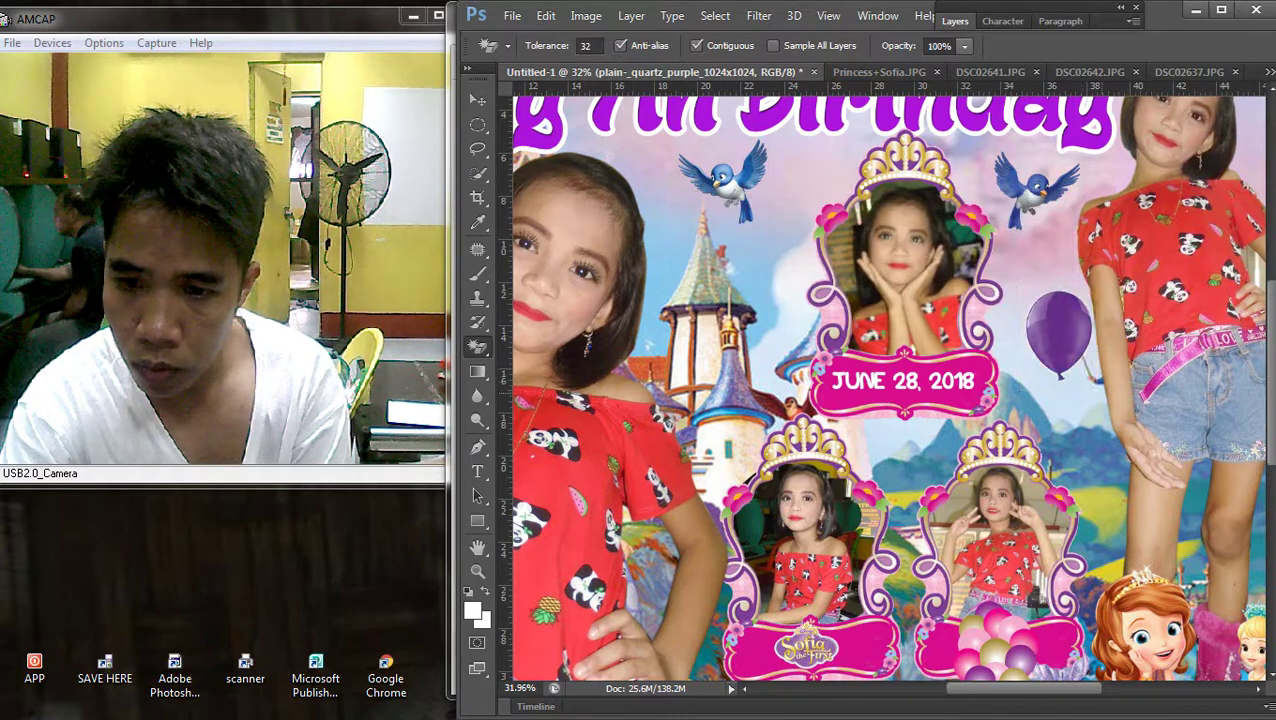
{"action": "key", "text": "v"}
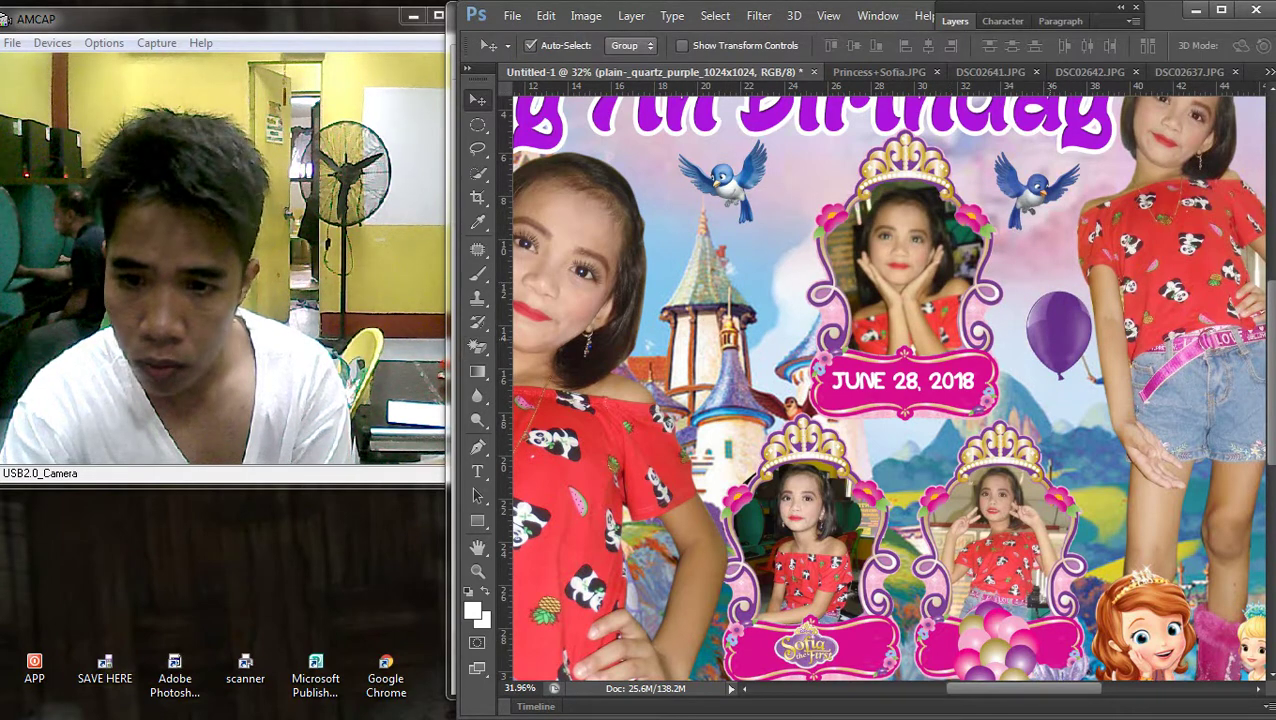
{"action": "left_click_drag", "start_coordinate": [1062, 287], "coordinate": [1046, 262]}
{"action": "key", "text": "ctrl+0"}
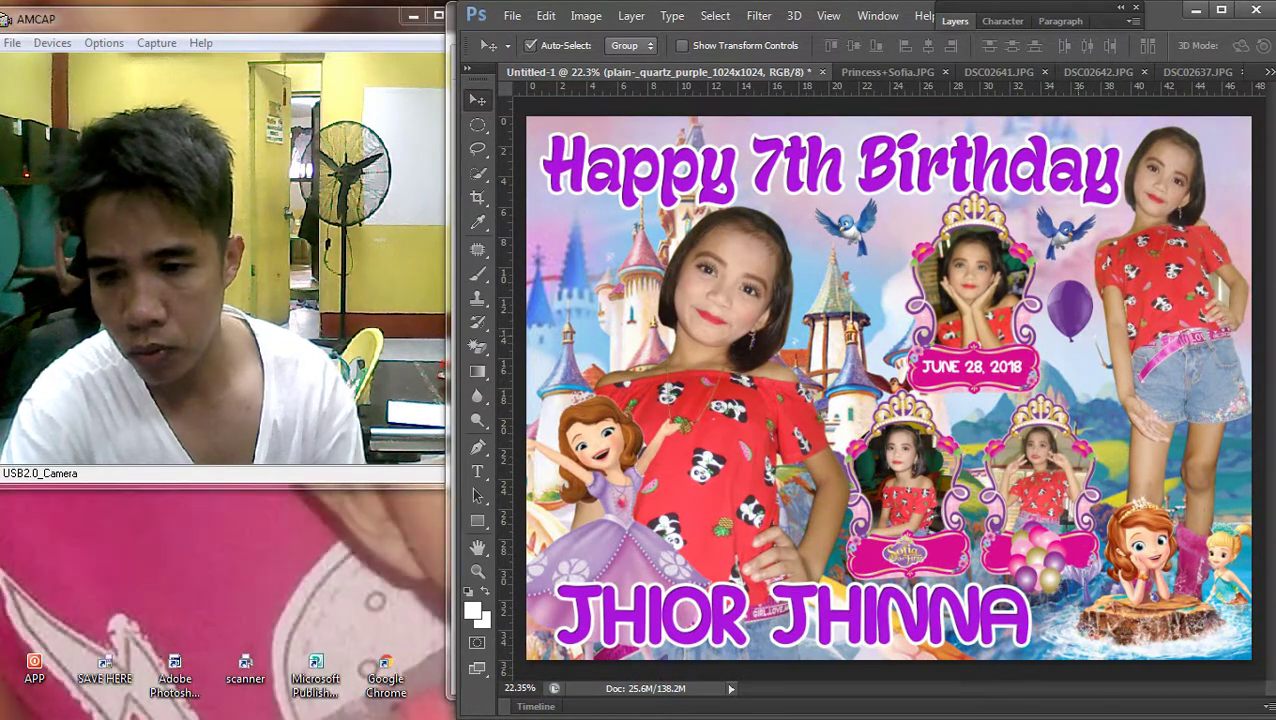
{"action": "key", "text": "ctrl+t"}
{"action": "left_click_drag", "start_coordinate": [1095, 343], "coordinate": [1080, 374]}
{"action": "key", "text": "Return"}
{"action": "key", "text": "ctrl+t"}
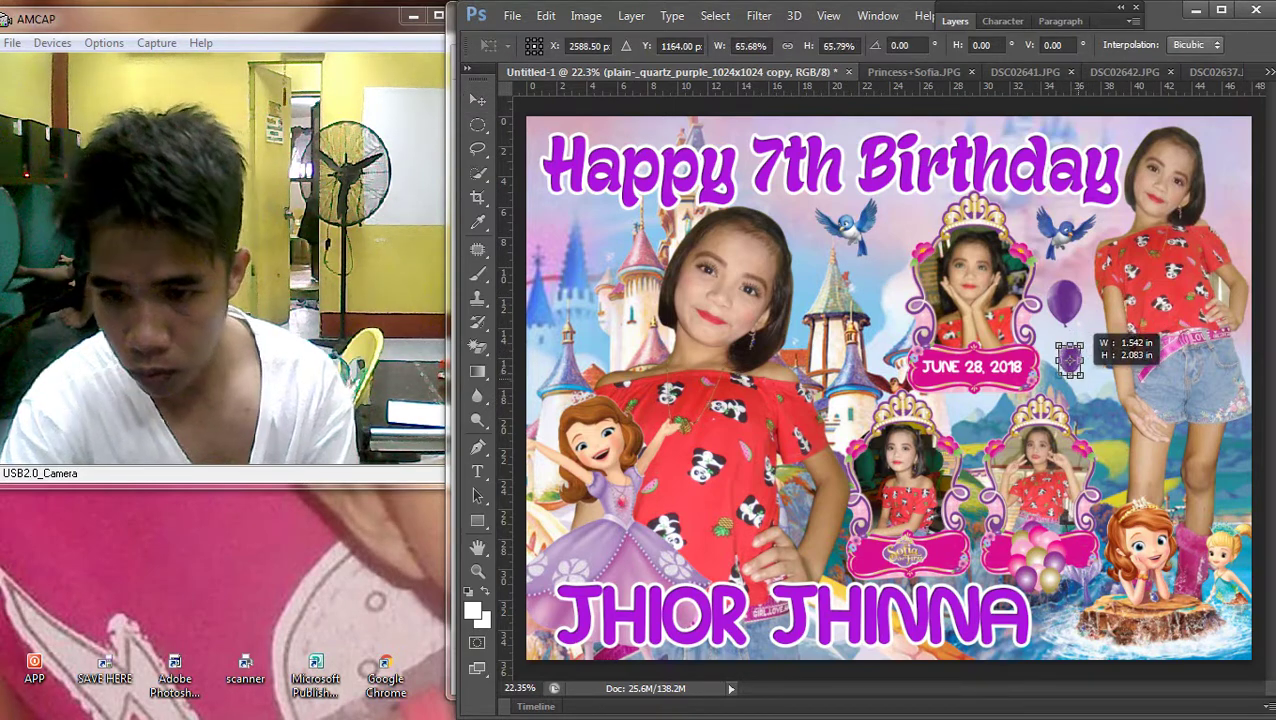
{"action": "key", "text": "Return"}
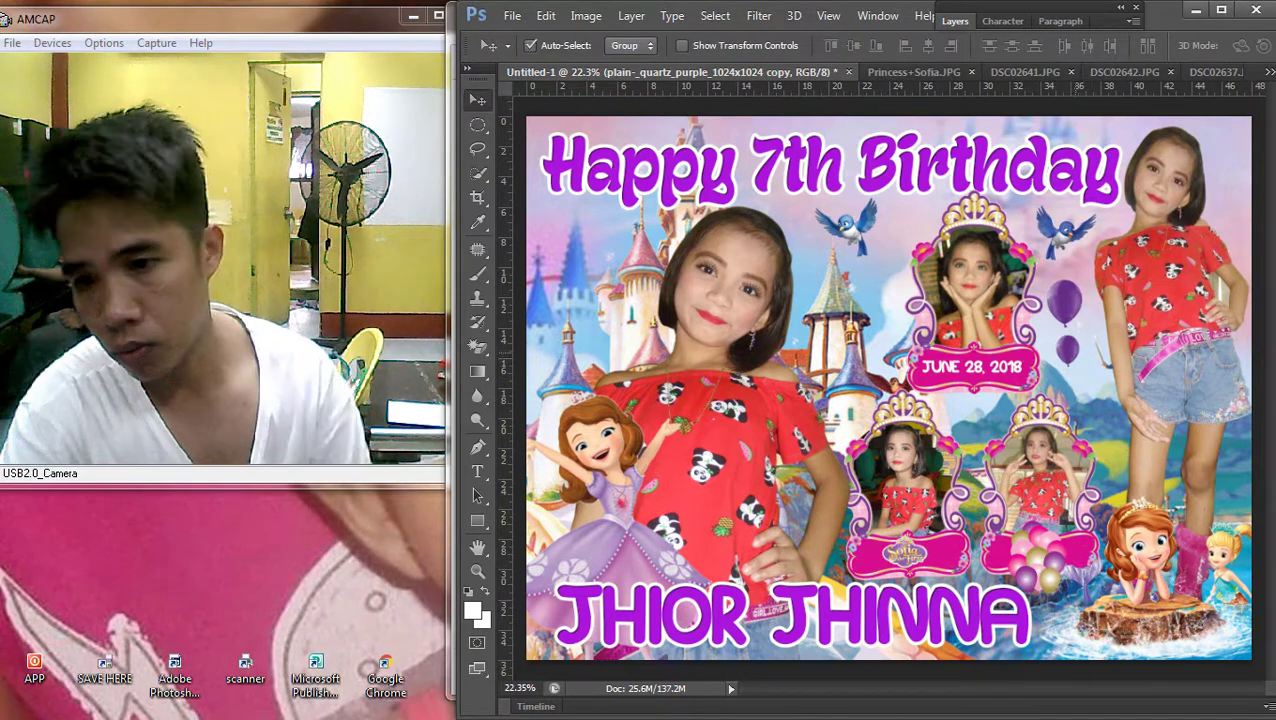
{"action": "left_click_drag", "start_coordinate": [1082, 317], "coordinate": [1110, 332]}
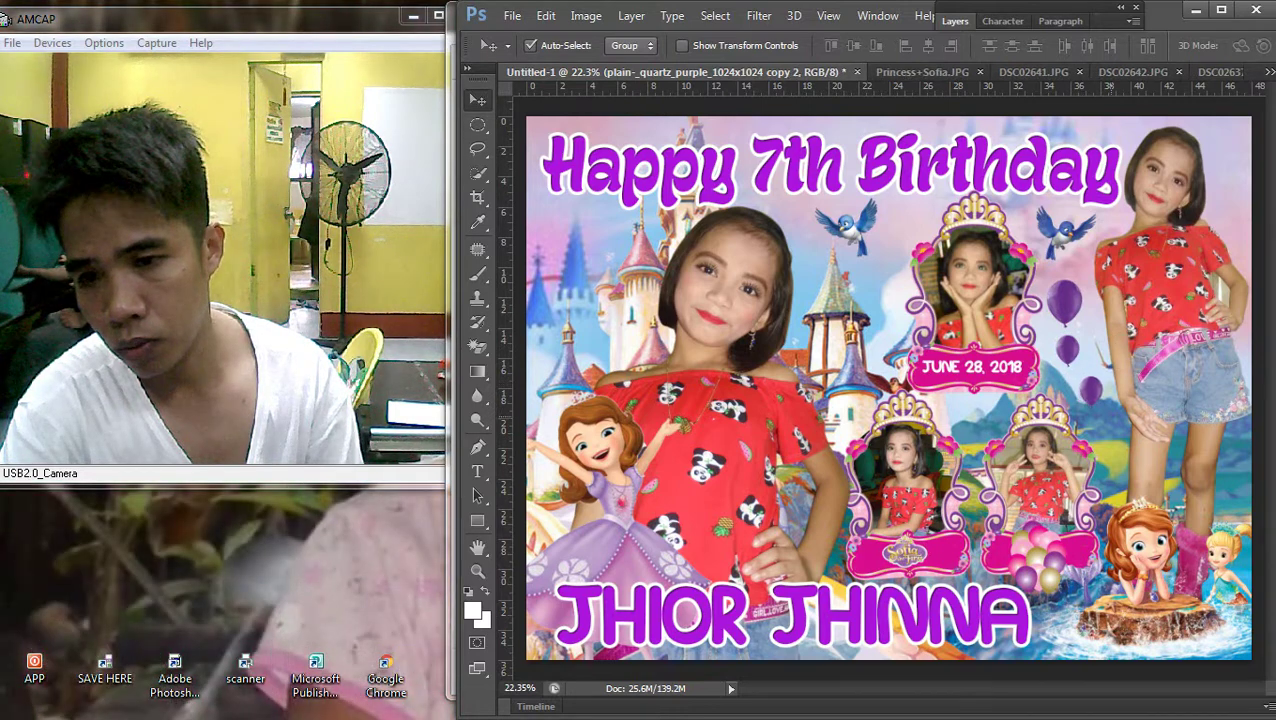
{"action": "key", "text": "ctrl+t"}
{"action": "key", "text": "Return"}
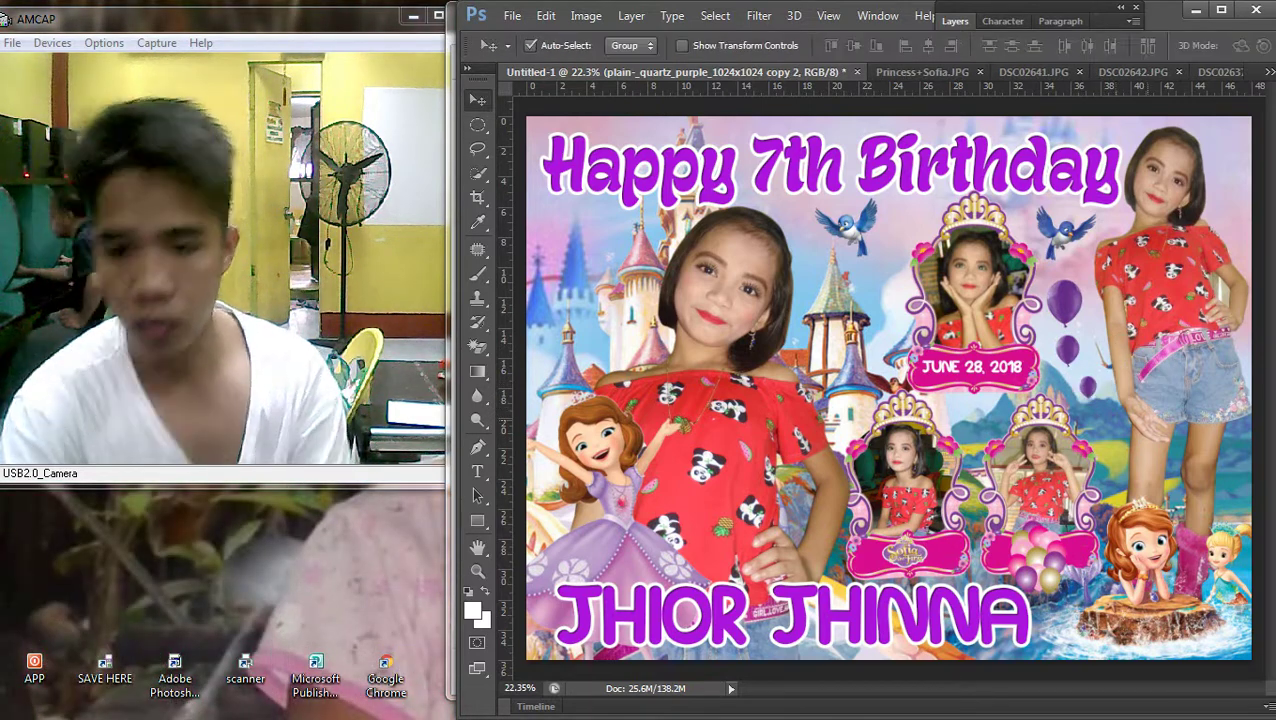
{"action": "key", "text": "ctrl+minus"}
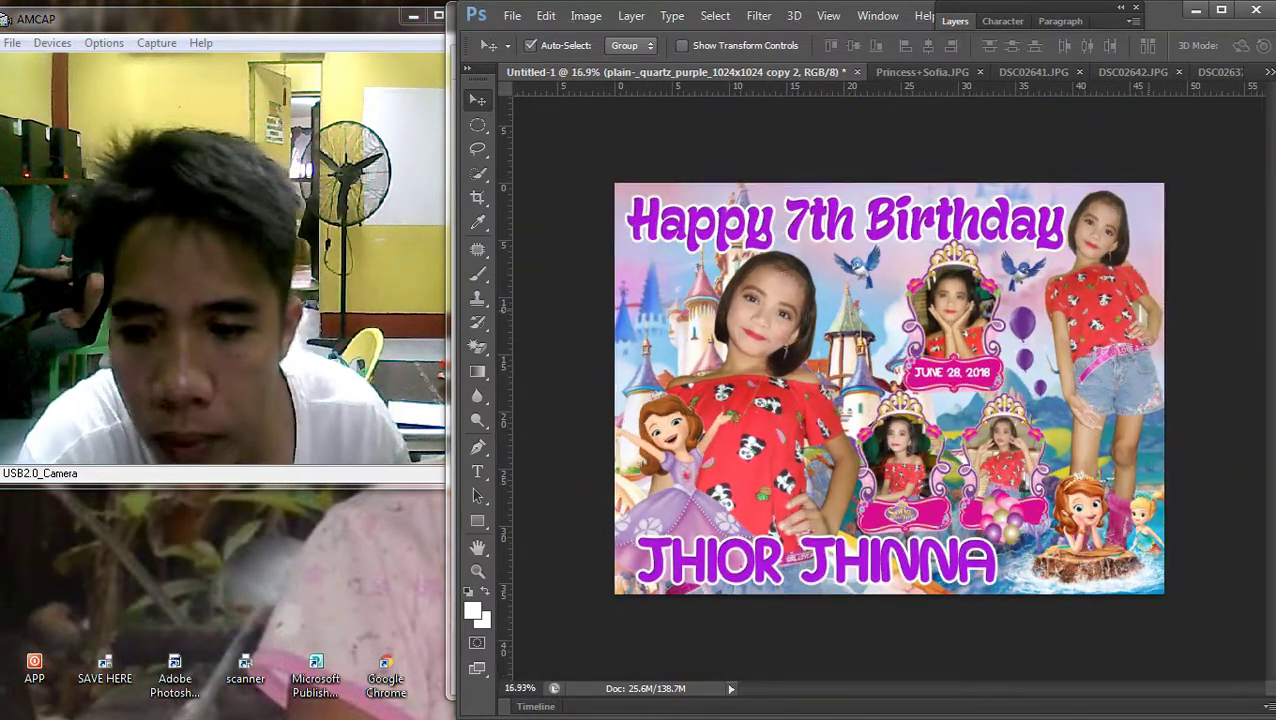
{"action": "left_click_drag", "start_coordinate": [1035, 372], "coordinate": [930, 272], "text": "alt"}
{"action": "key", "text": "ctrl+minus"}
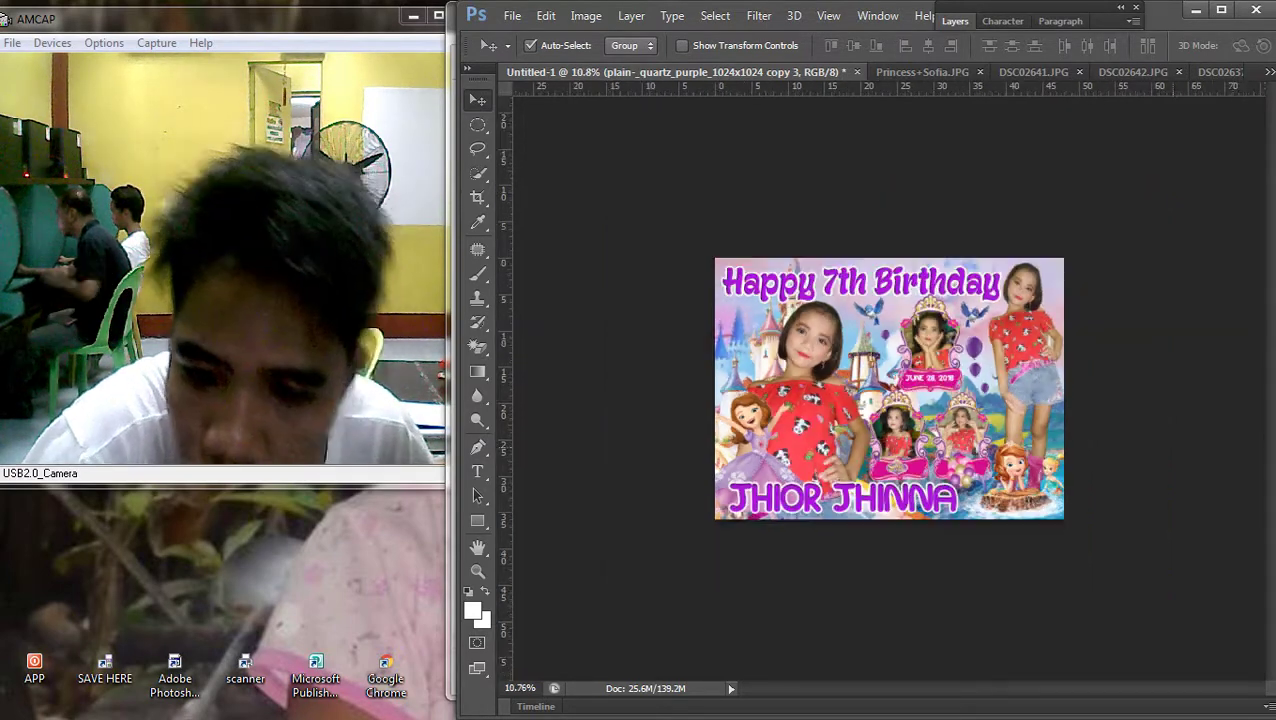
{"action": "key", "text": "ctrl+plus"}
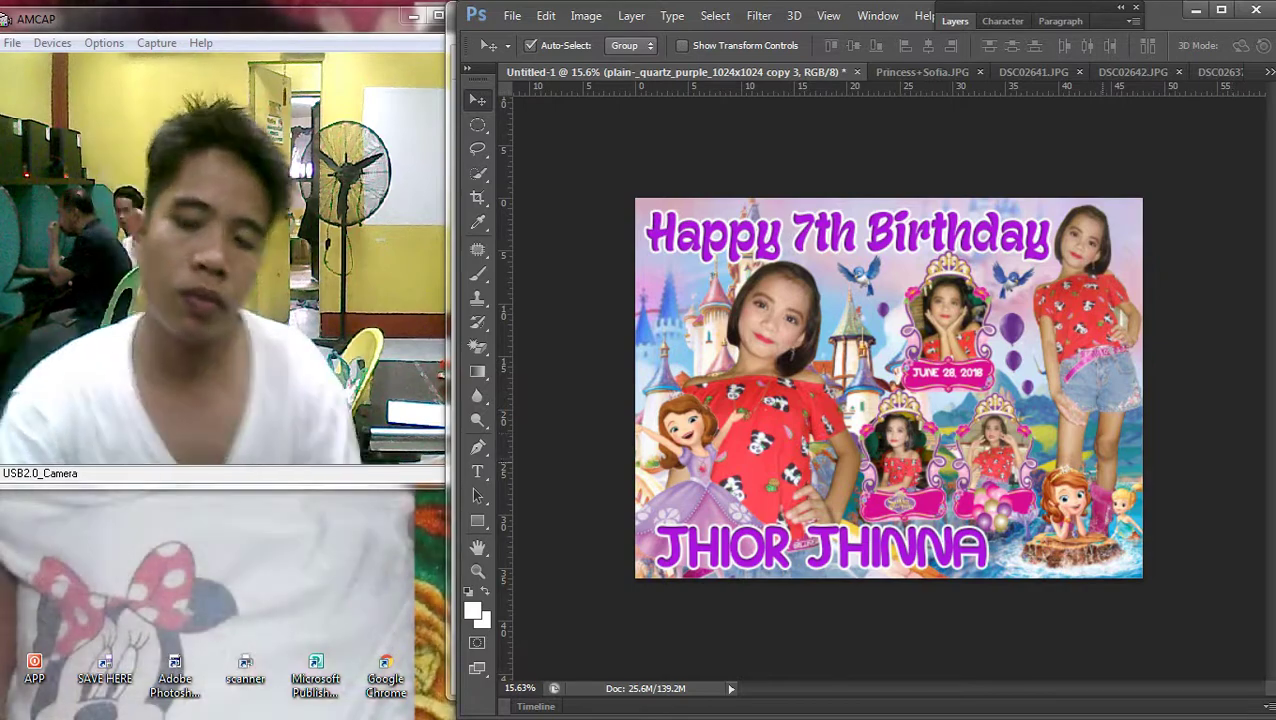
{"action": "key", "text": "ctrl+0"}
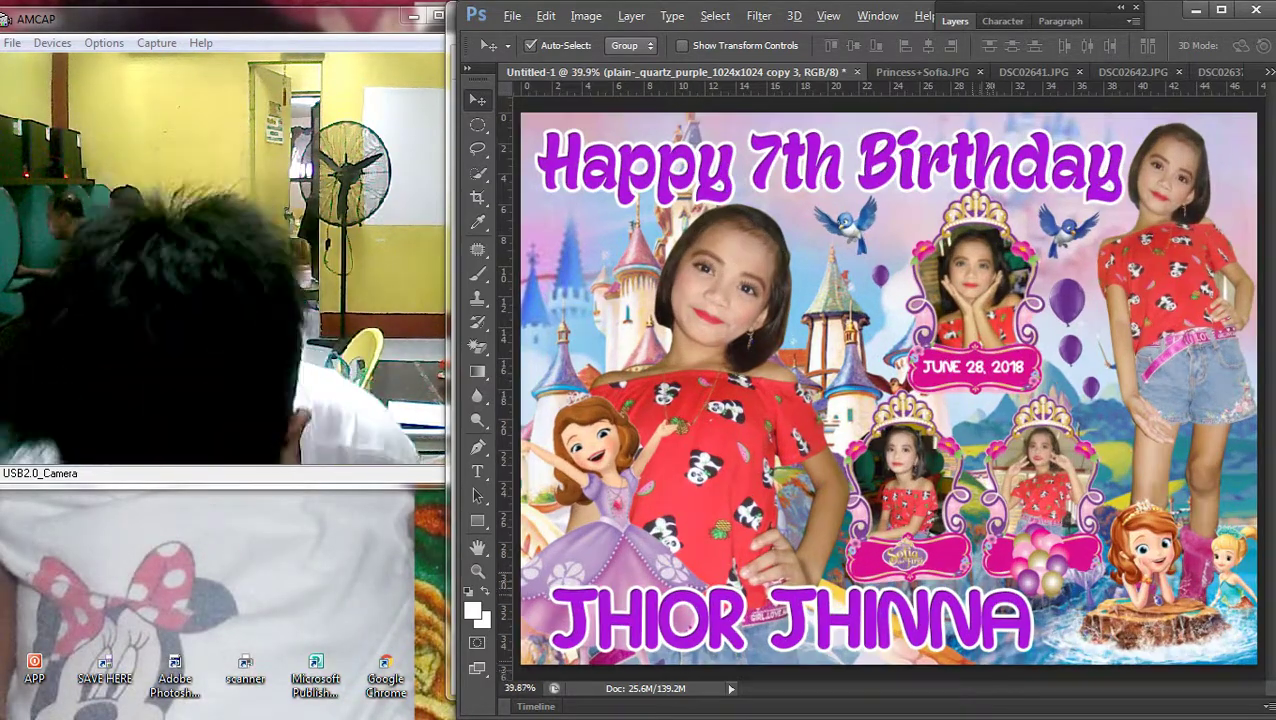
{"action": "scroll", "coordinate": [1055, 560], "scroll_direction": "up", "scroll_amount": 3}
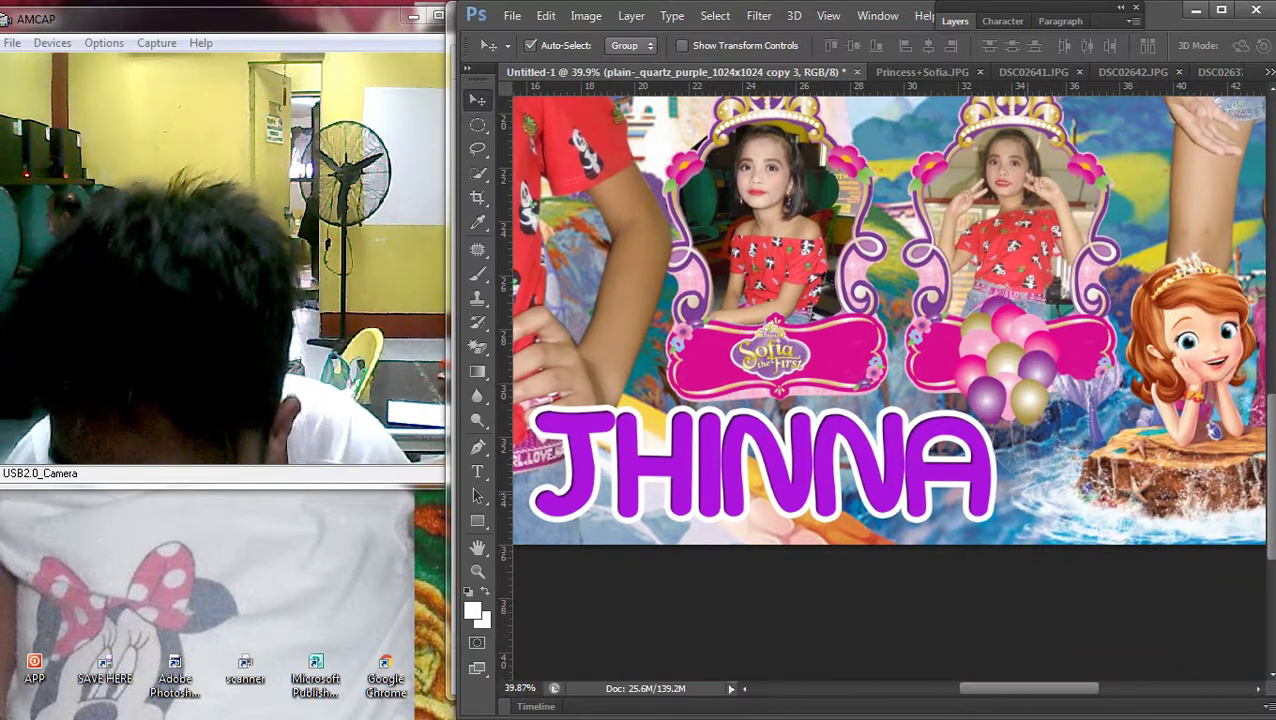
{"action": "scroll", "coordinate": [889, 388], "scroll_direction": "down", "scroll_amount": 4}
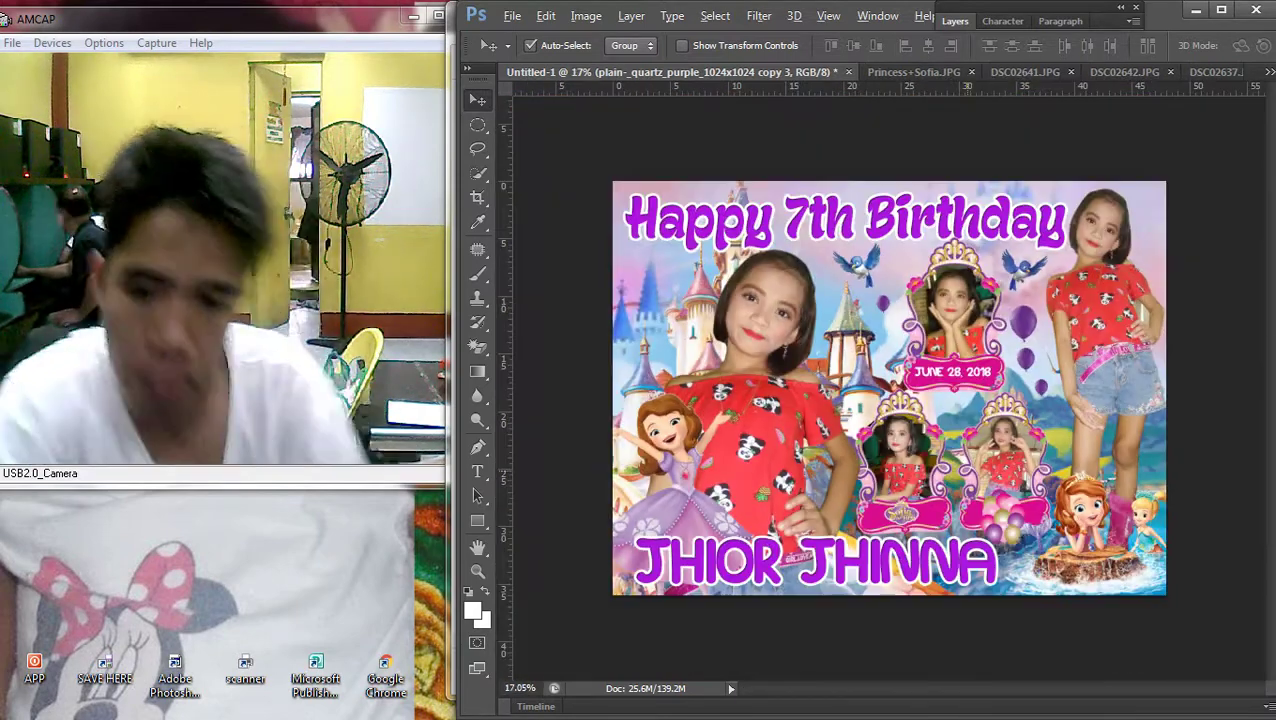
Select Layer 4, Redesign_Of_Sofia, then Layer 1, cancelling Layer 1's transform unchanged
{"action": "left_click", "coordinate": [790, 330]}
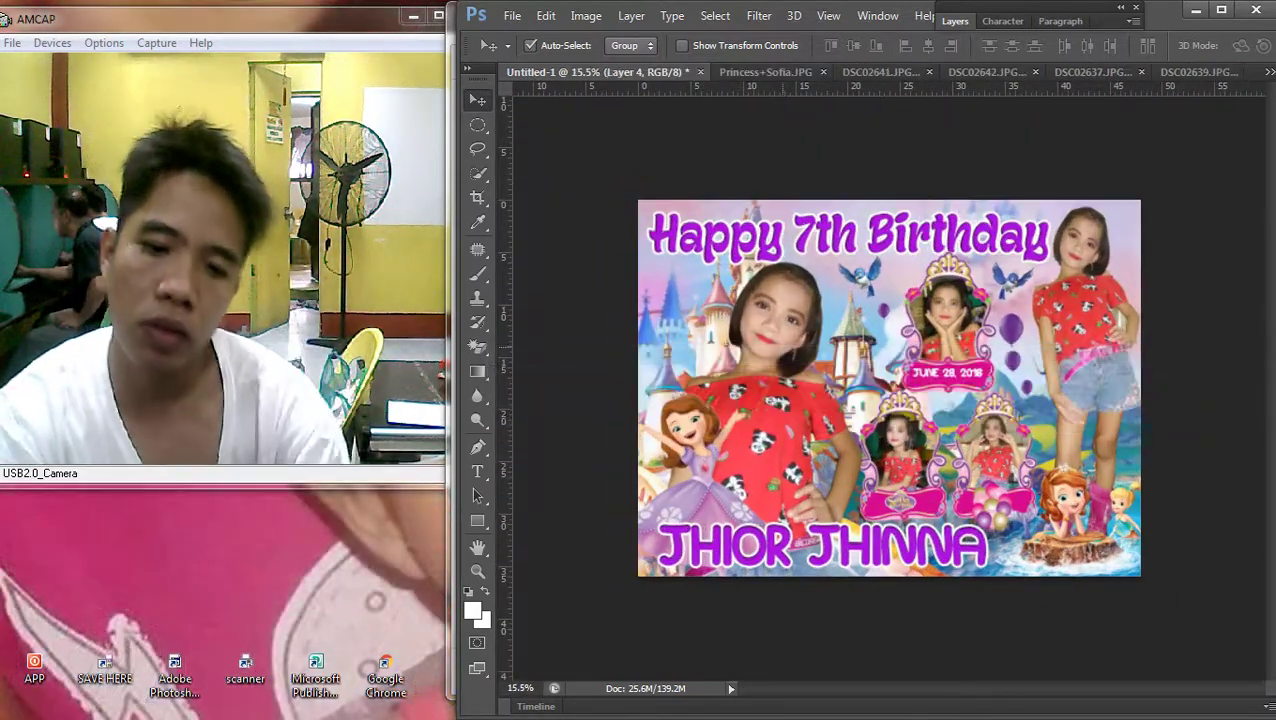
{"action": "scroll", "coordinate": [889, 388], "scroll_direction": "down", "scroll_amount": 1}
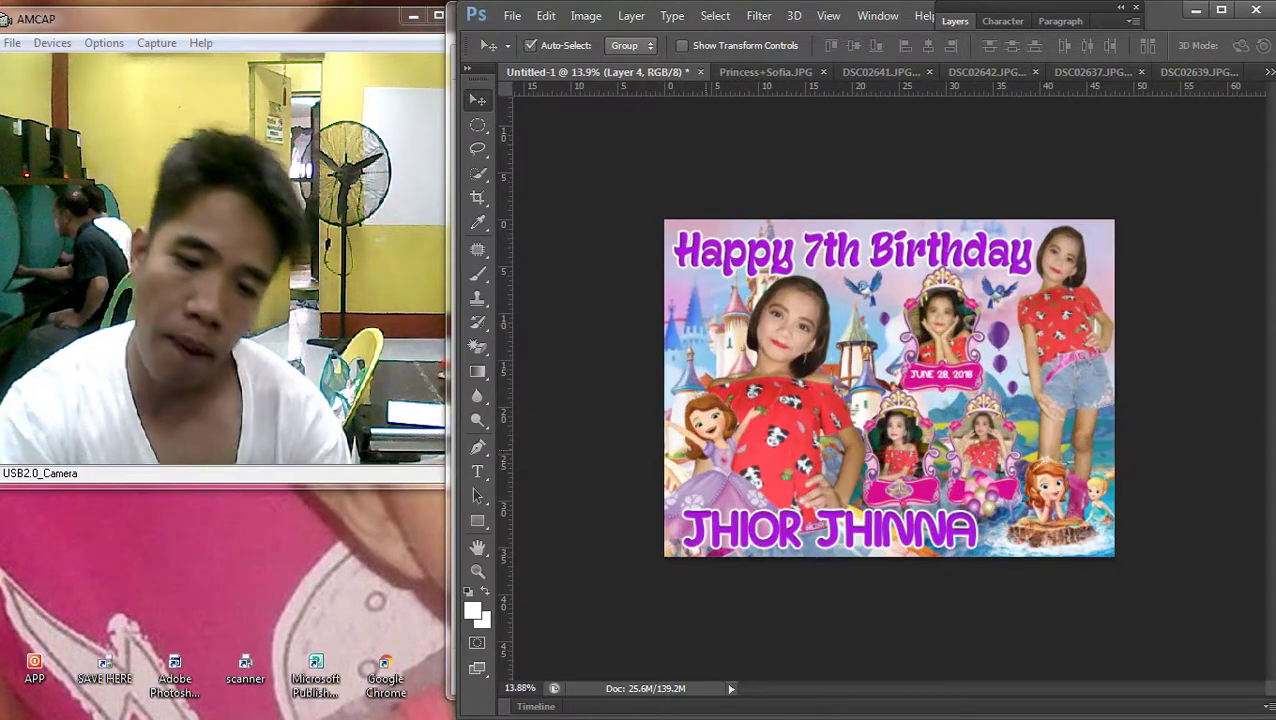
{"action": "right_click", "coordinate": [510, 452]}
{"action": "left_click", "coordinate": [520, 452]}
{"action": "scroll", "coordinate": [889, 388], "scroll_direction": "up", "scroll_amount": 2}
{"action": "right_click", "coordinate": [500, 514]}
{"action": "left_click", "coordinate": [515, 547]}
{"action": "key", "text": "ctrl+t"}
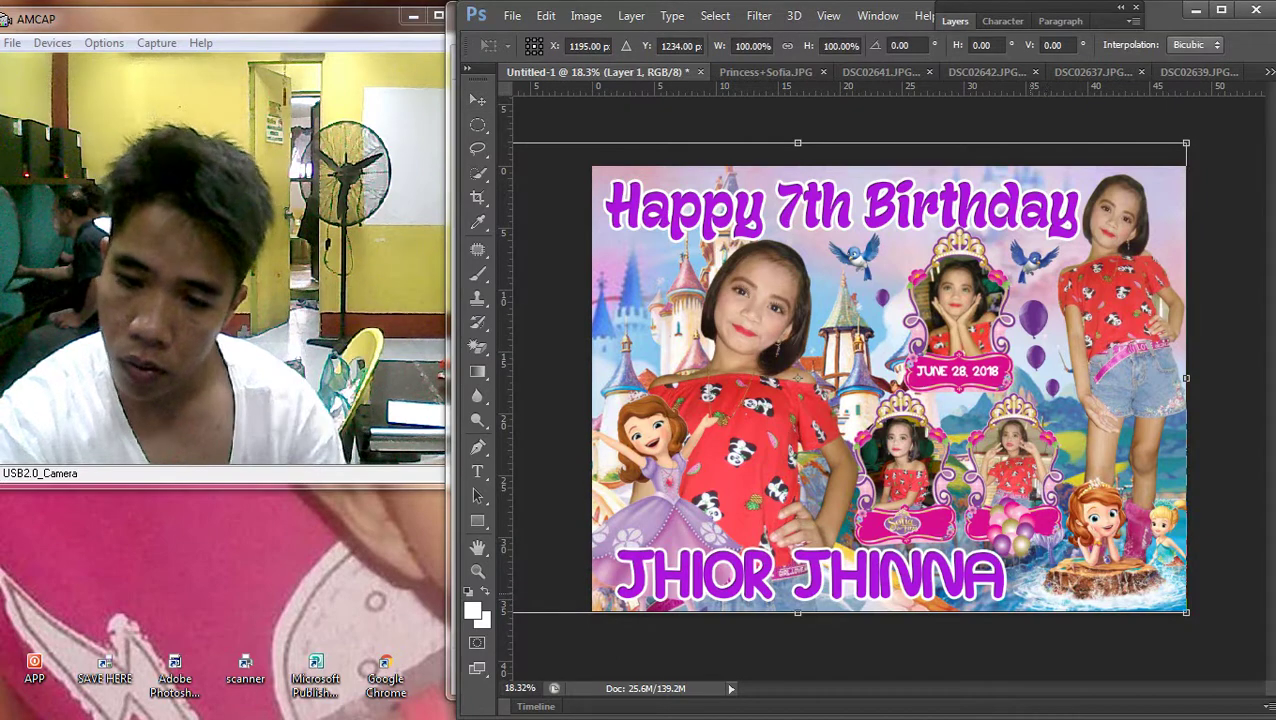
{"action": "key", "text": "Escape"}
Scale the sofia_and_oona clipart to about 252% and set it in the lower-right corner
{"action": "right_click", "coordinate": [500, 512]}
{"action": "left_click", "coordinate": [520, 528]}
{"action": "key", "text": "ctrl+t"}
{"action": "left_click_drag", "start_coordinate": [1010, 612], "coordinate": [1000, 620]}
{"action": "left_click_drag", "start_coordinate": [1109, 524], "coordinate": [1160, 528]}
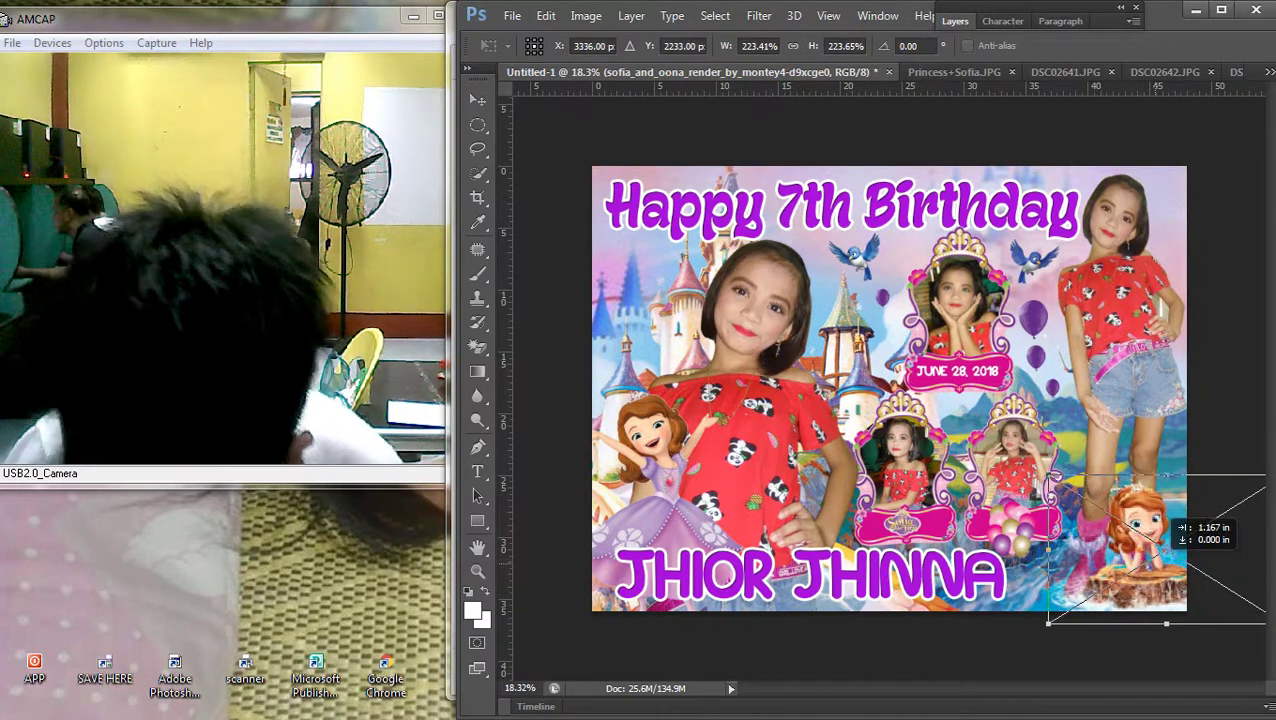
{"action": "left_click_drag", "start_coordinate": [1048, 623], "coordinate": [1018, 642]}
{"action": "left_click_drag", "start_coordinate": [1112, 524], "coordinate": [1110, 516]}
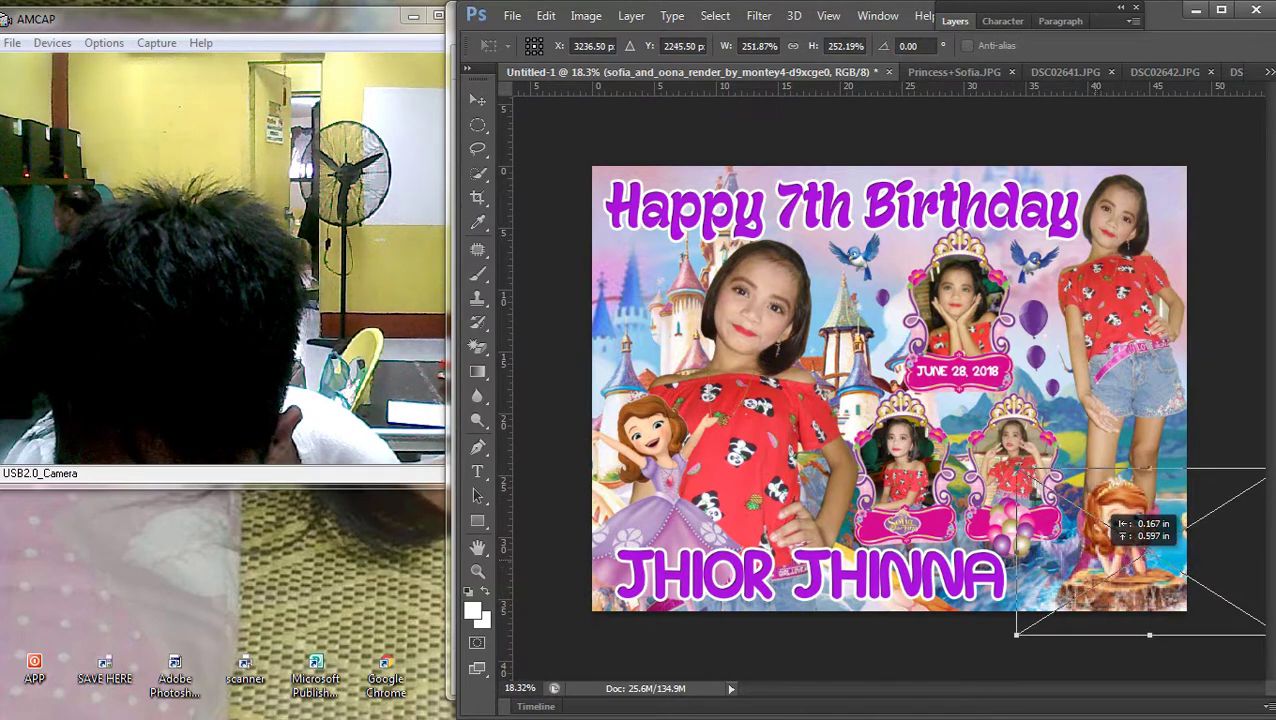
{"action": "key", "text": "Return"}
{"action": "scroll", "coordinate": [889, 386], "scroll_direction": "up", "scroll_amount": 1}
{"action": "scroll", "coordinate": [889, 386], "scroll_direction": "down", "scroll_amount": 2}
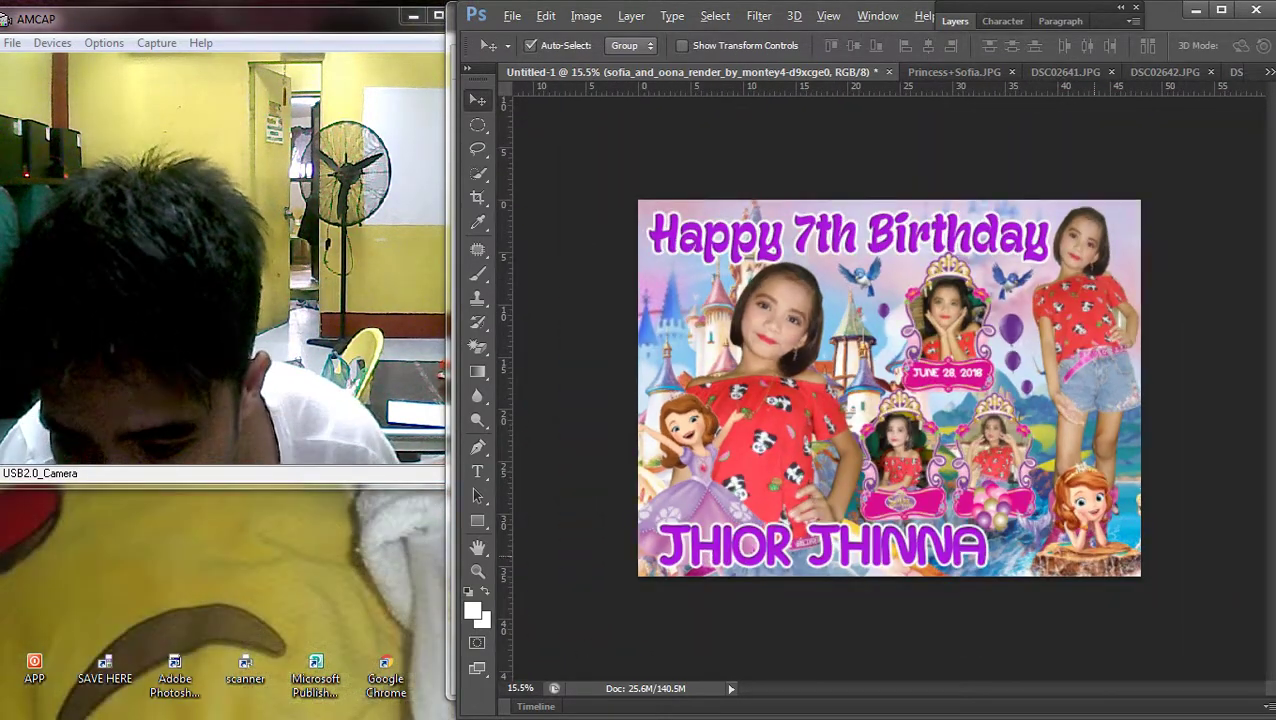
{"action": "left_click", "coordinate": [478, 346]}
{"action": "right_click", "coordinate": [478, 346]}
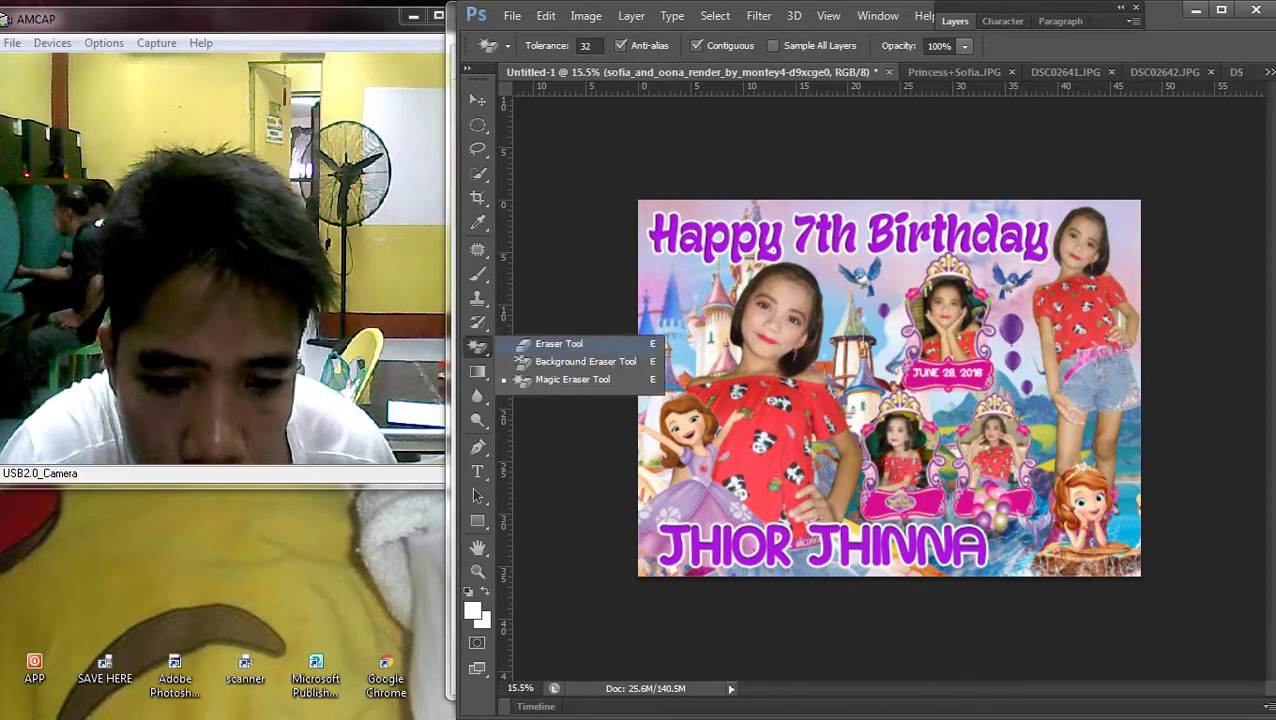
{"action": "left_click", "coordinate": [530, 347]}
{"action": "left_click", "coordinate": [1106, 486]}
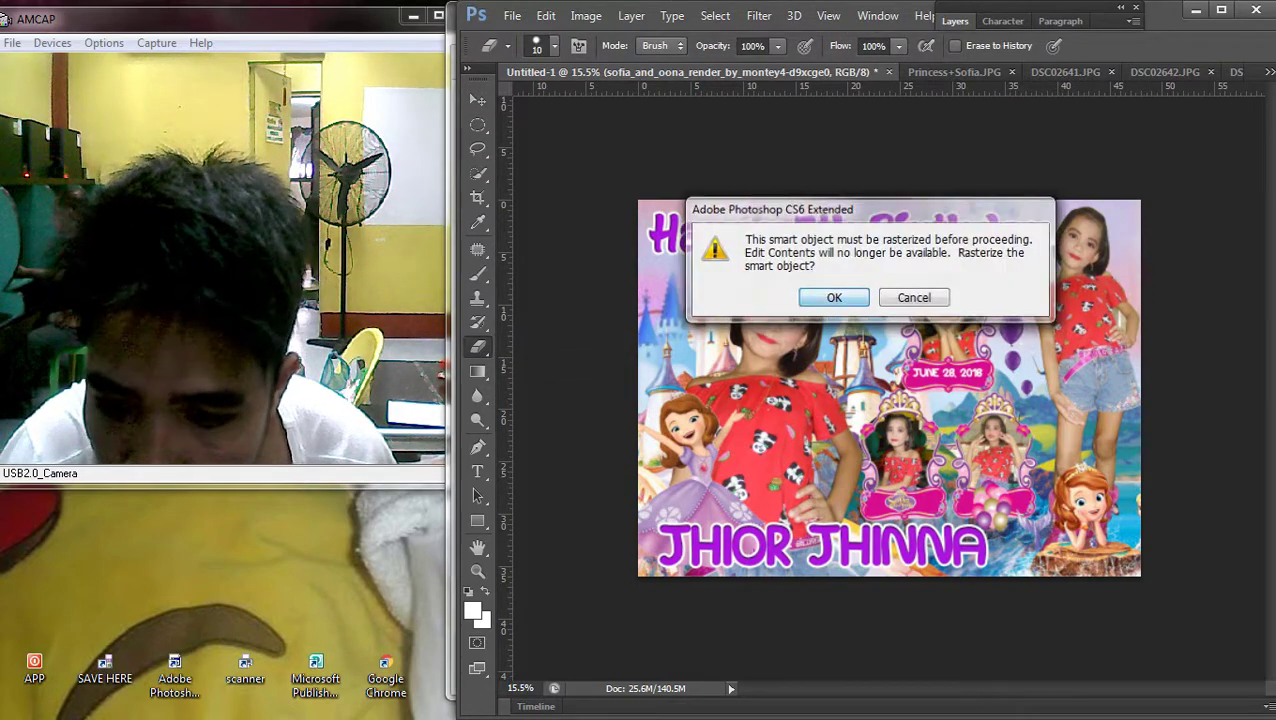
{"action": "key", "text": "Return"}
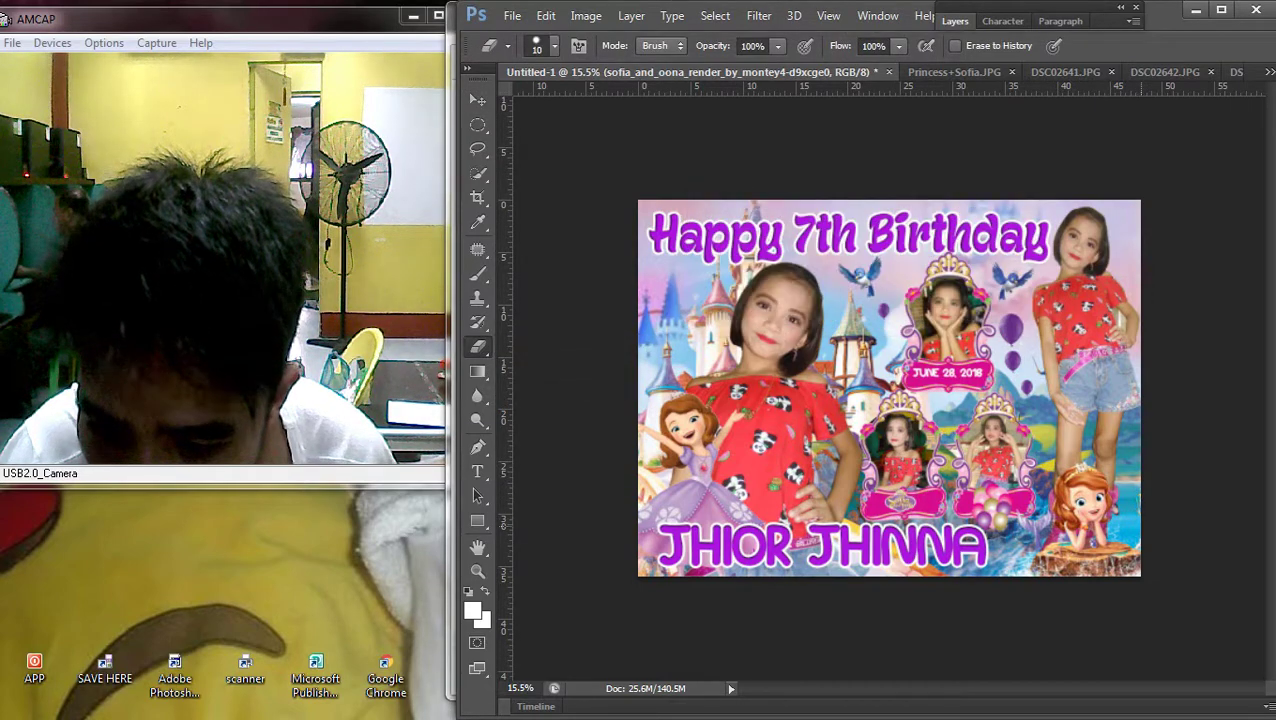
{"action": "right_click", "coordinate": [1106, 486]}
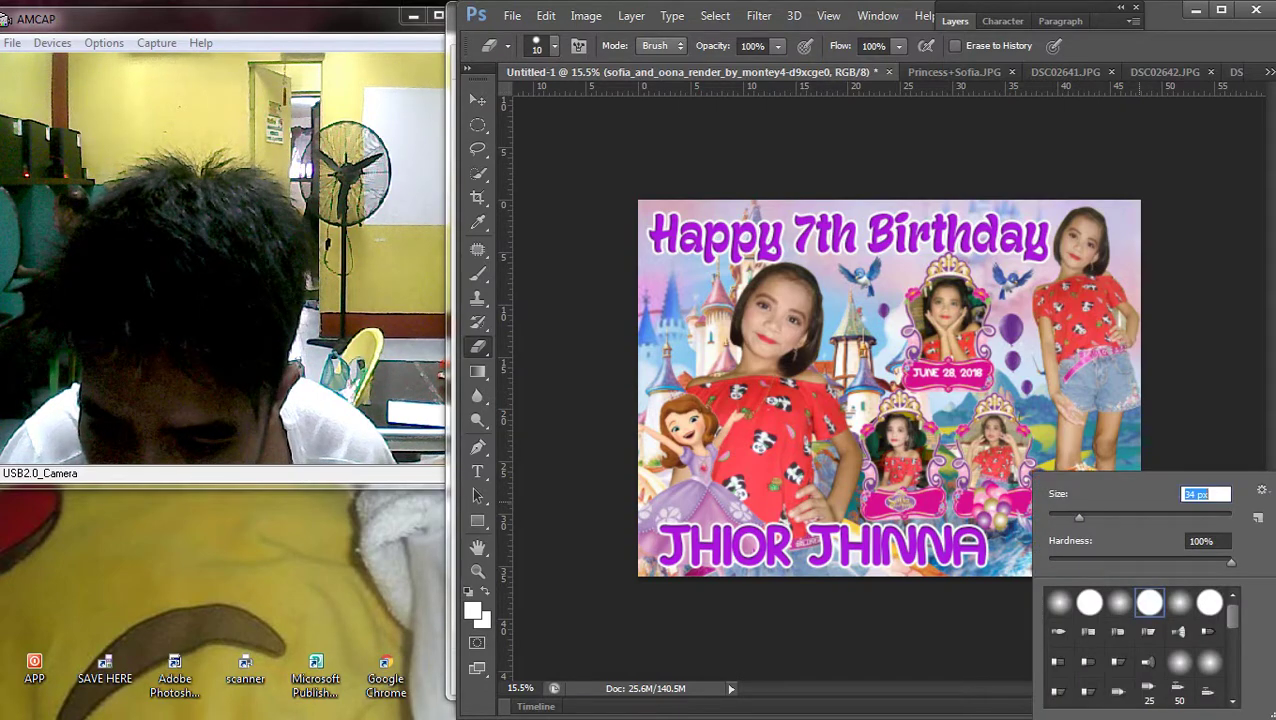
{"action": "type", "text": "50"}
{"action": "key", "text": "Return"}
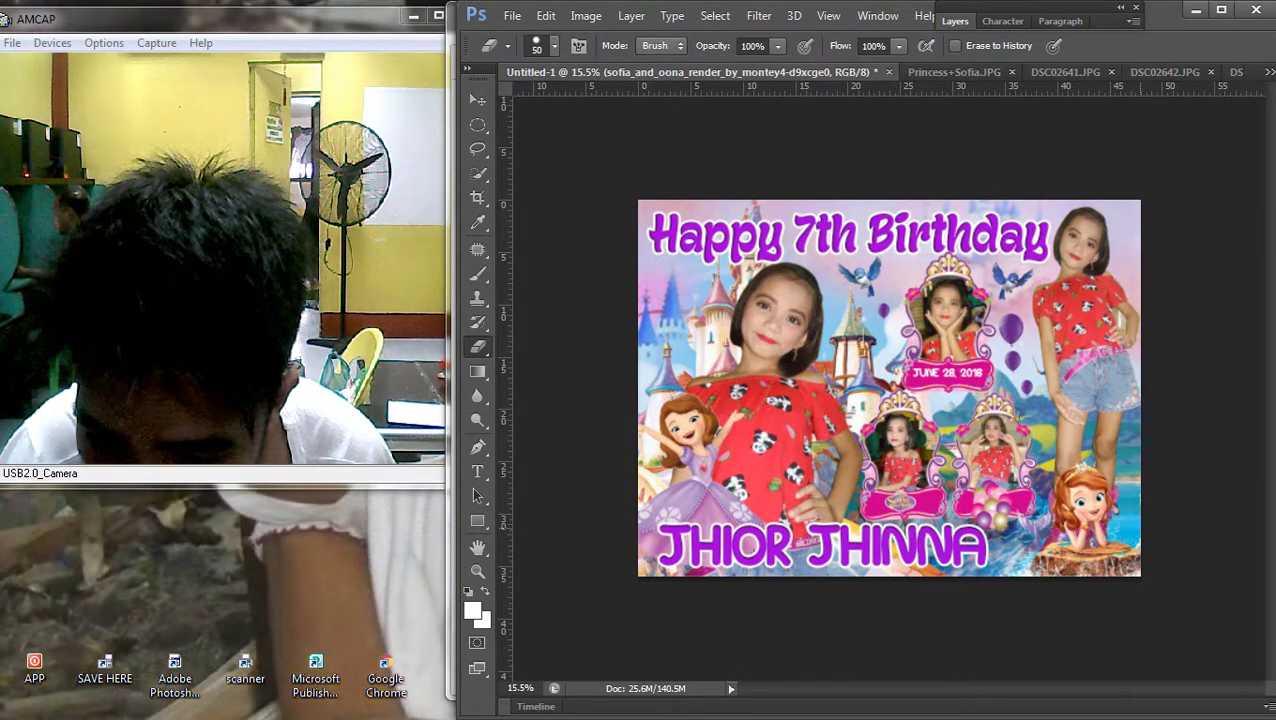
{"action": "scroll", "coordinate": [889, 388], "scroll_direction": "down", "scroll_amount": 2}
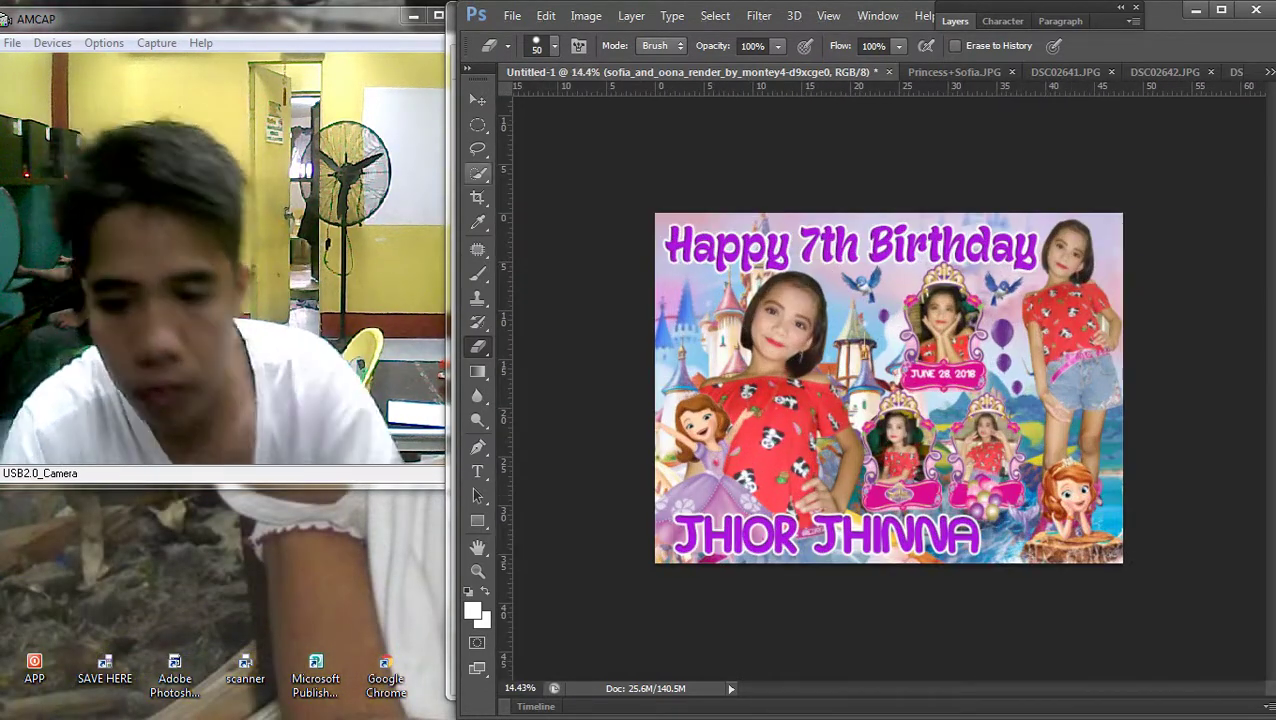
{"action": "key", "text": "v"}
{"action": "right_click", "coordinate": [880, 514]}
{"action": "right_click", "coordinate": [880, 326]}
{"action": "left_click", "coordinate": [520, 333]}
{"action": "scroll", "coordinate": [889, 388], "scroll_direction": "down", "scroll_amount": 1}
{"action": "scroll", "coordinate": [889, 388], "scroll_direction": "up", "scroll_amount": 2}
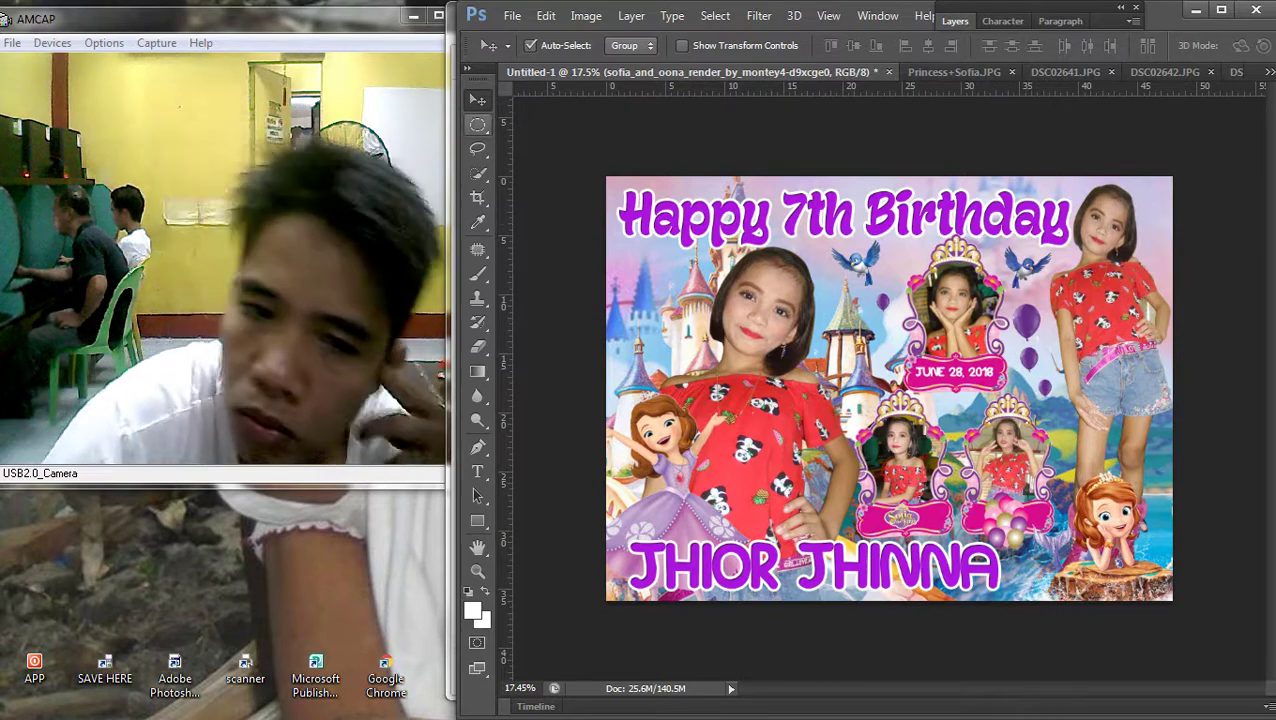
Save the banner as 'Happy 7th Birthday sofia.psd' in D:\PHOTOSHOP\LAYOUT AND DESIGN TARP, keeping Maximize Compatibility
{"action": "left_click", "coordinate": [477, 471]}
{"action": "left_click_drag", "start_coordinate": [621, 215], "coordinate": [1068, 215]}
{"action": "left_click", "coordinate": [511, 16]}
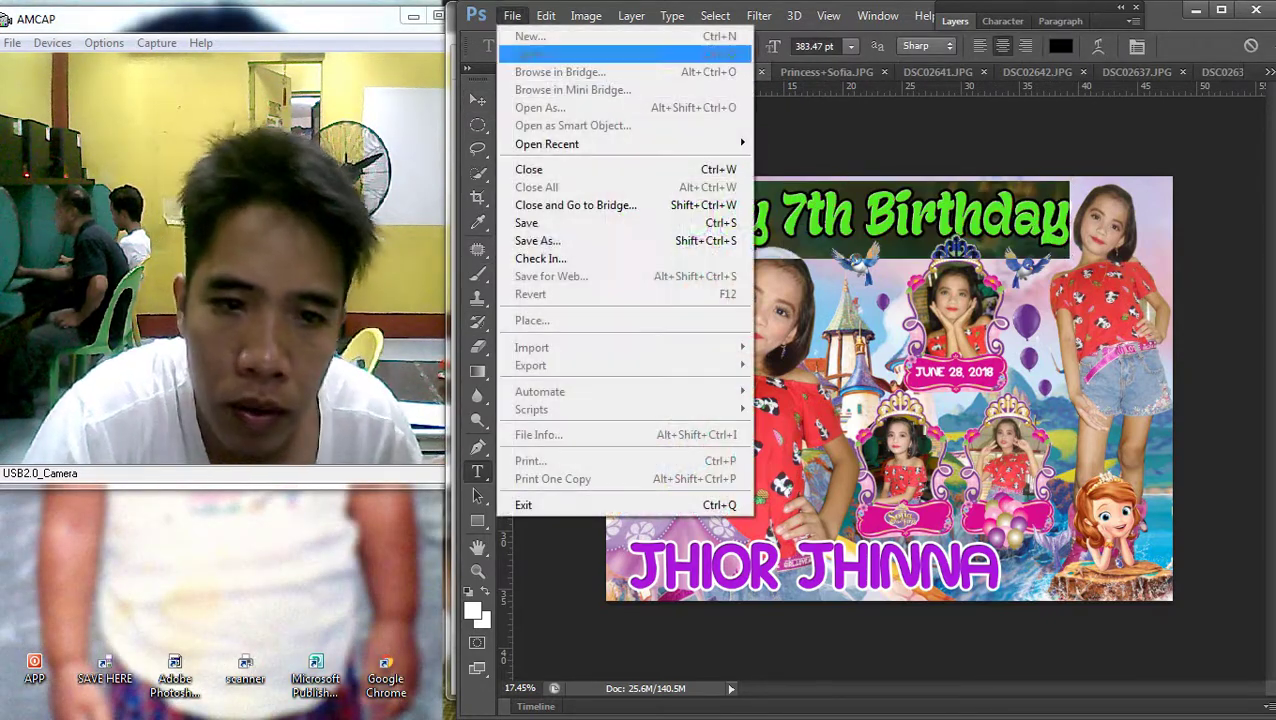
{"action": "left_click", "coordinate": [528, 236]}
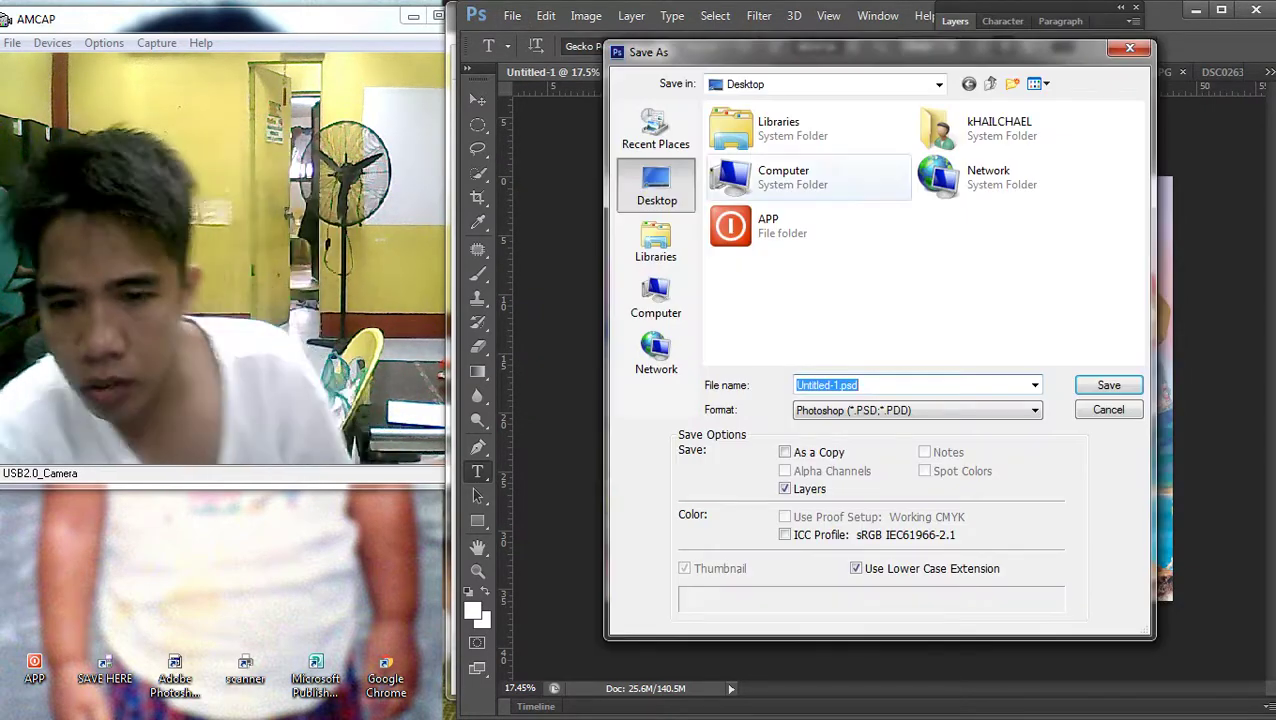
{"action": "double_click", "coordinate": [760, 177]}
{"action": "left_click", "coordinate": [1003, 148]}
{"action": "double_click", "coordinate": [1003, 148]}
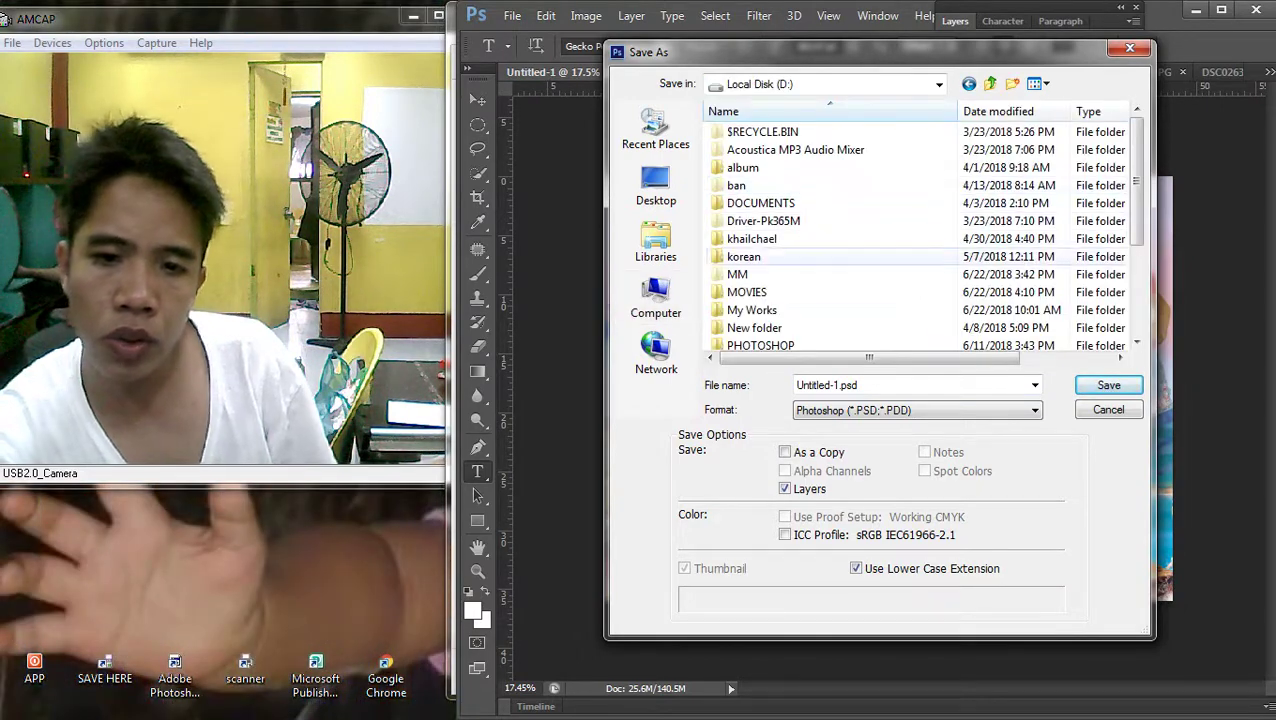
{"action": "double_click", "coordinate": [740, 342]}
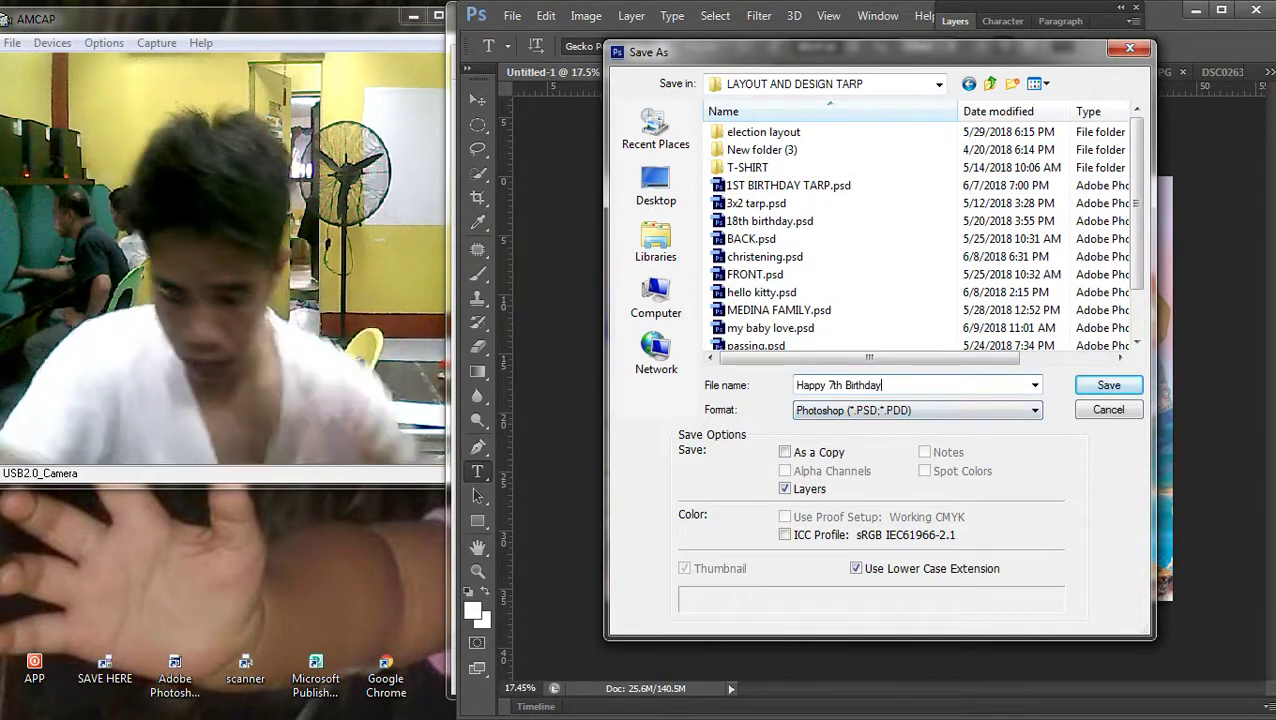
{"action": "type", "text": "a"}
{"action": "key", "text": "Return"}
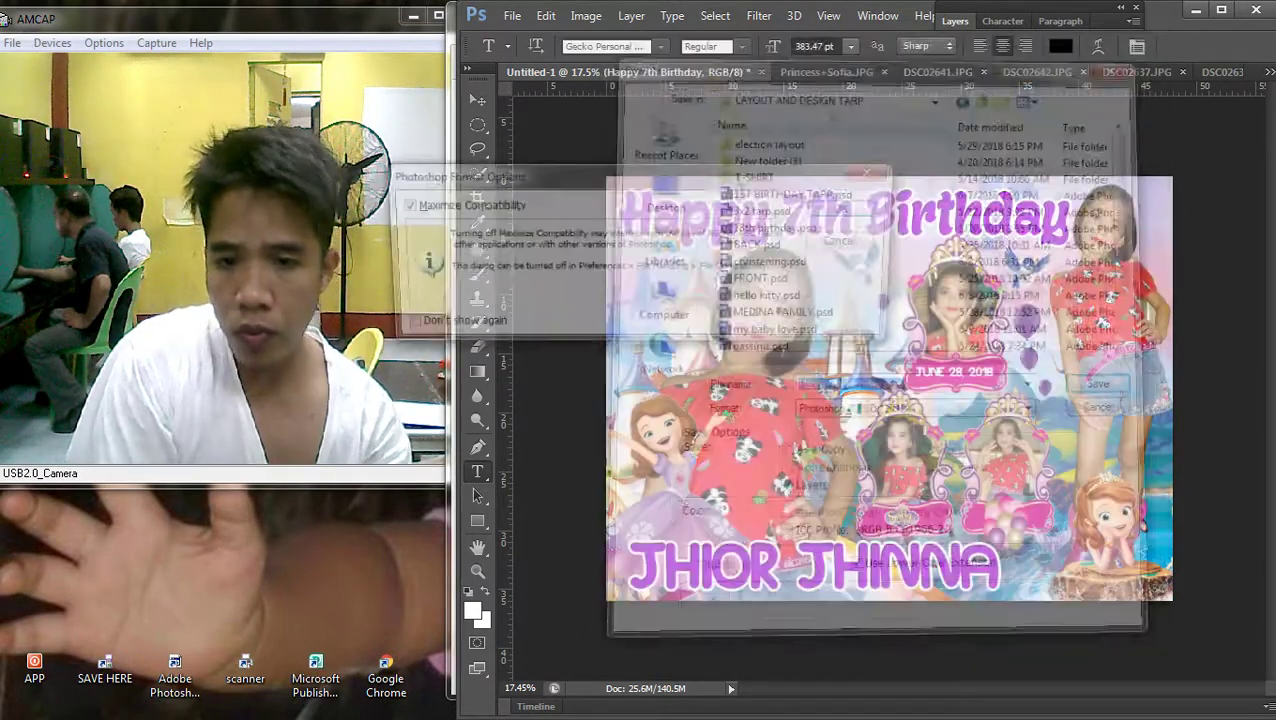
{"action": "key", "text": "Return"}
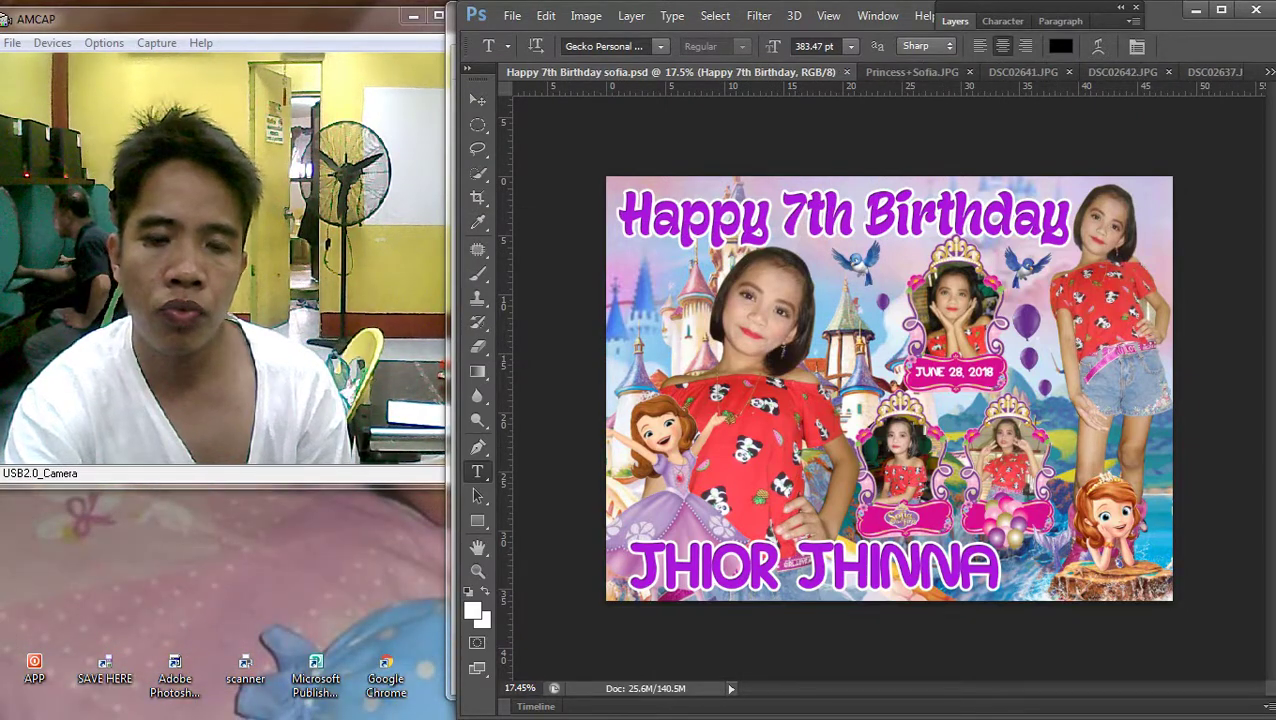
{"action": "left_click", "coordinate": [1253, 212]}
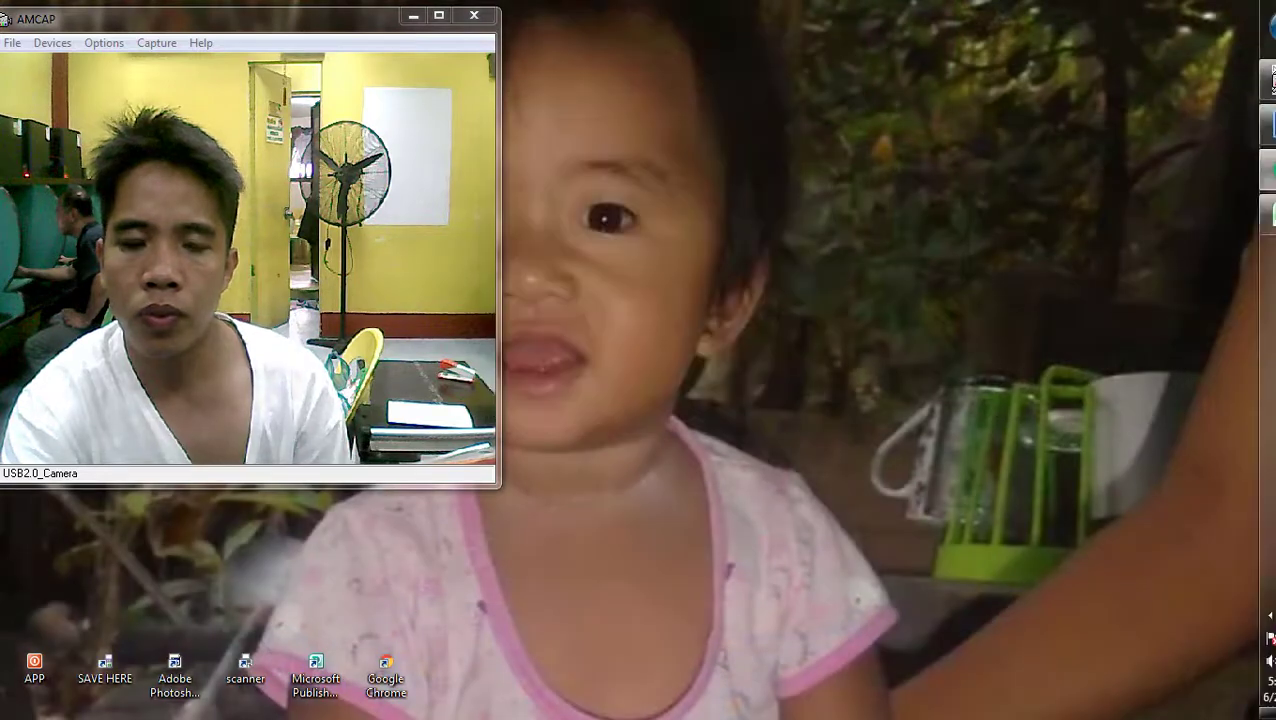
{"action": "left_click", "coordinate": [245, 668]}
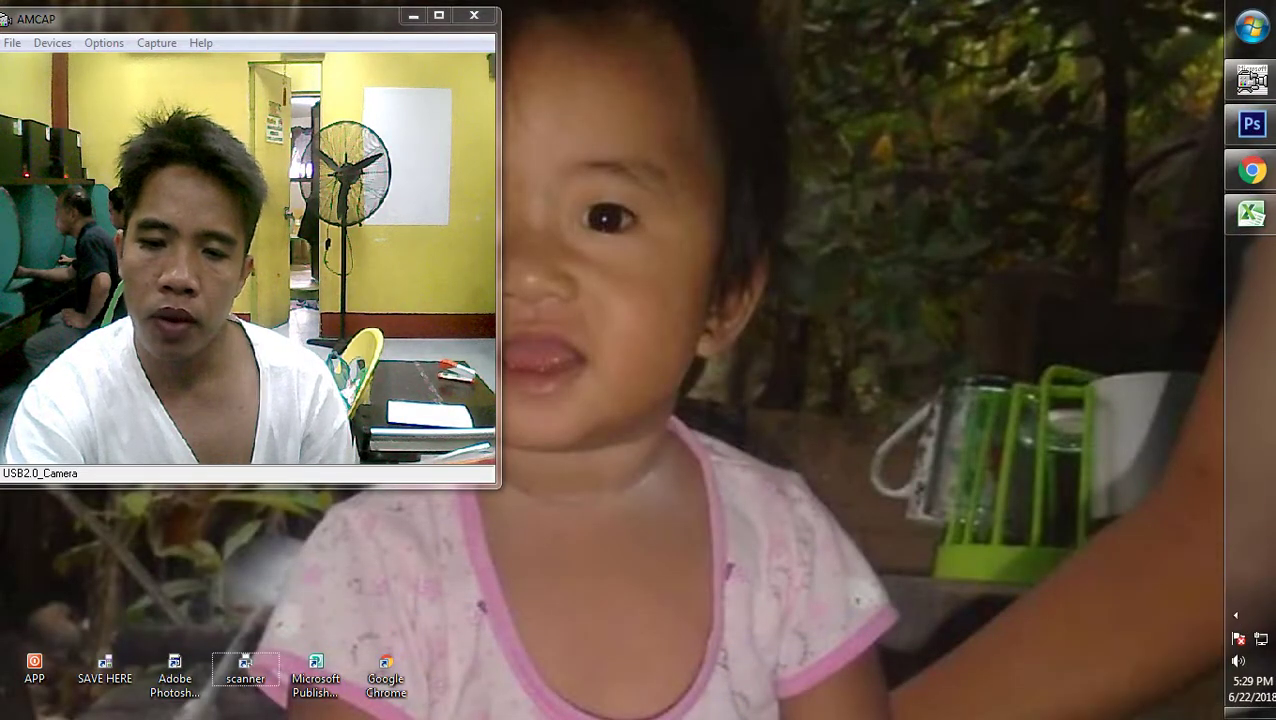
{"action": "right_click", "coordinate": [897, 336]}
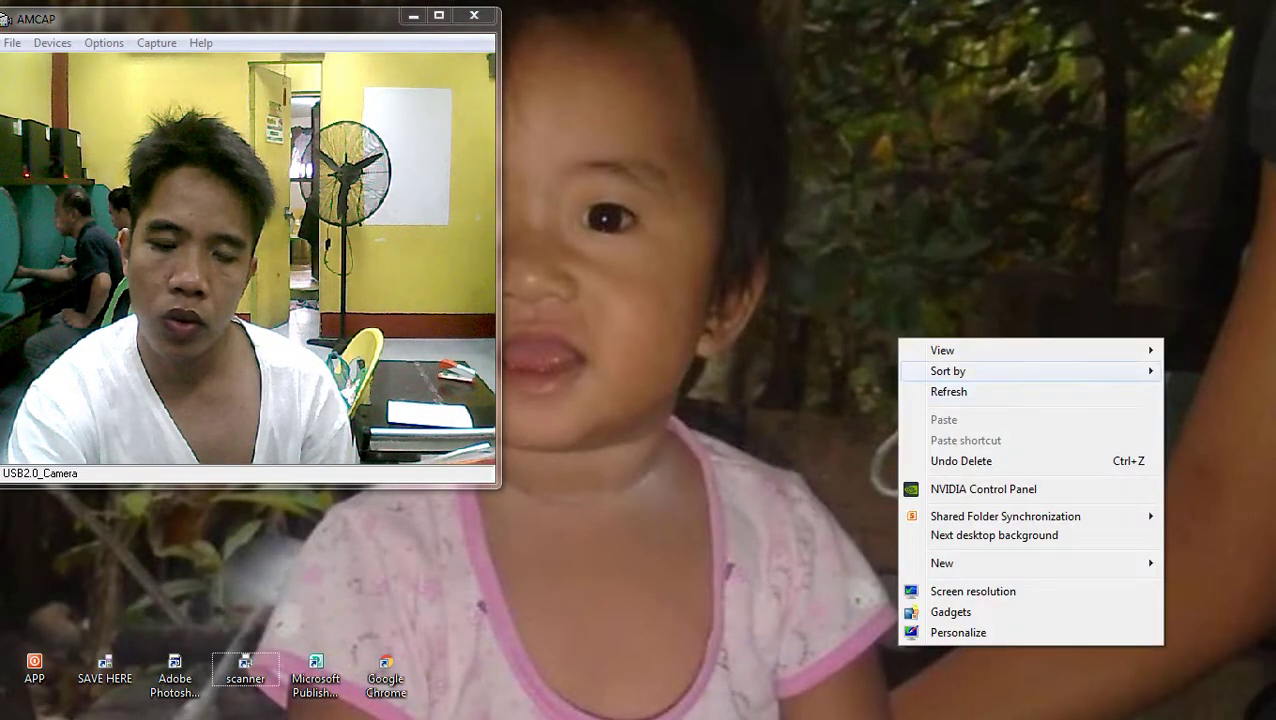
{"action": "key", "text": "Escape"}
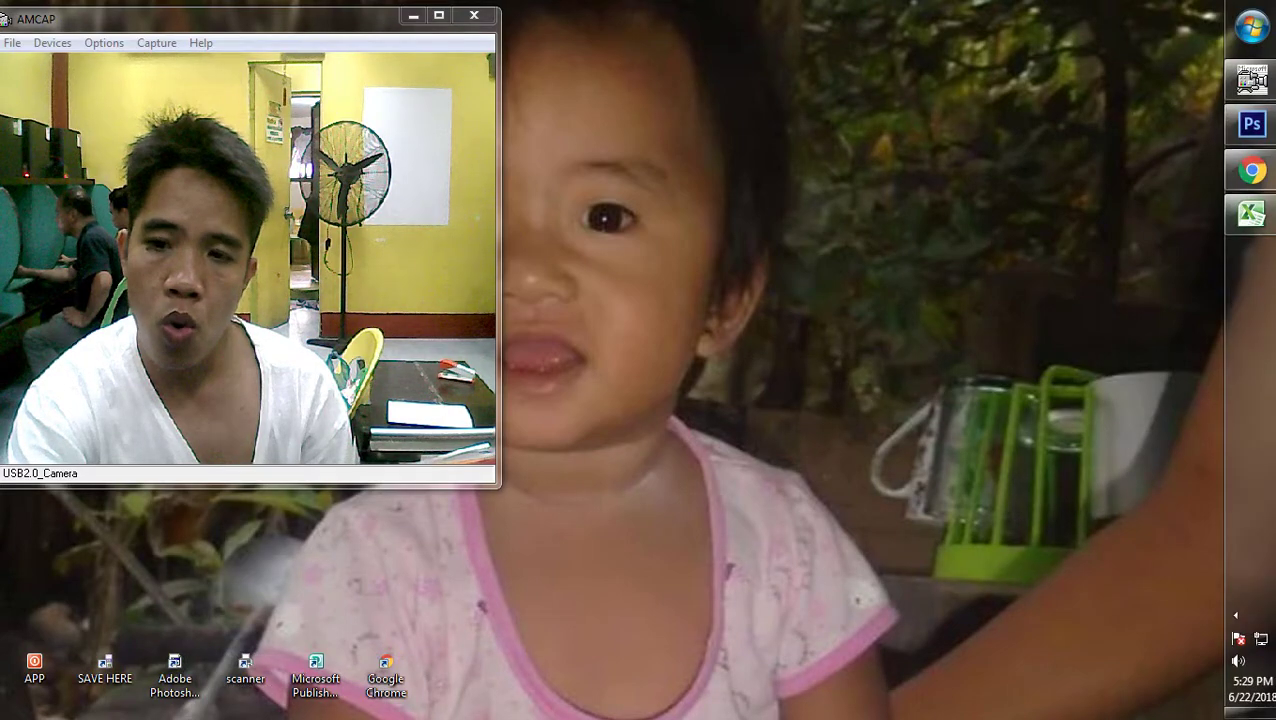
{"action": "mouse_move", "coordinate": [1251, 124]}
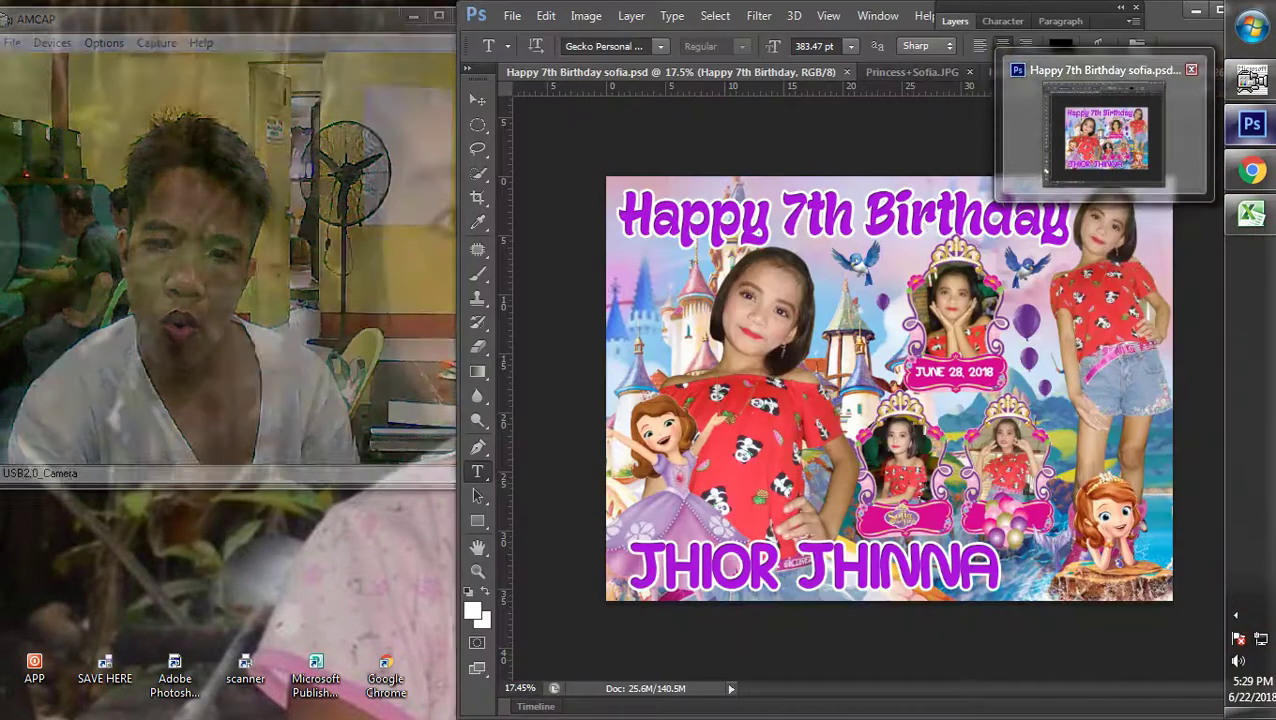
{"action": "left_click", "coordinate": [1105, 135]}
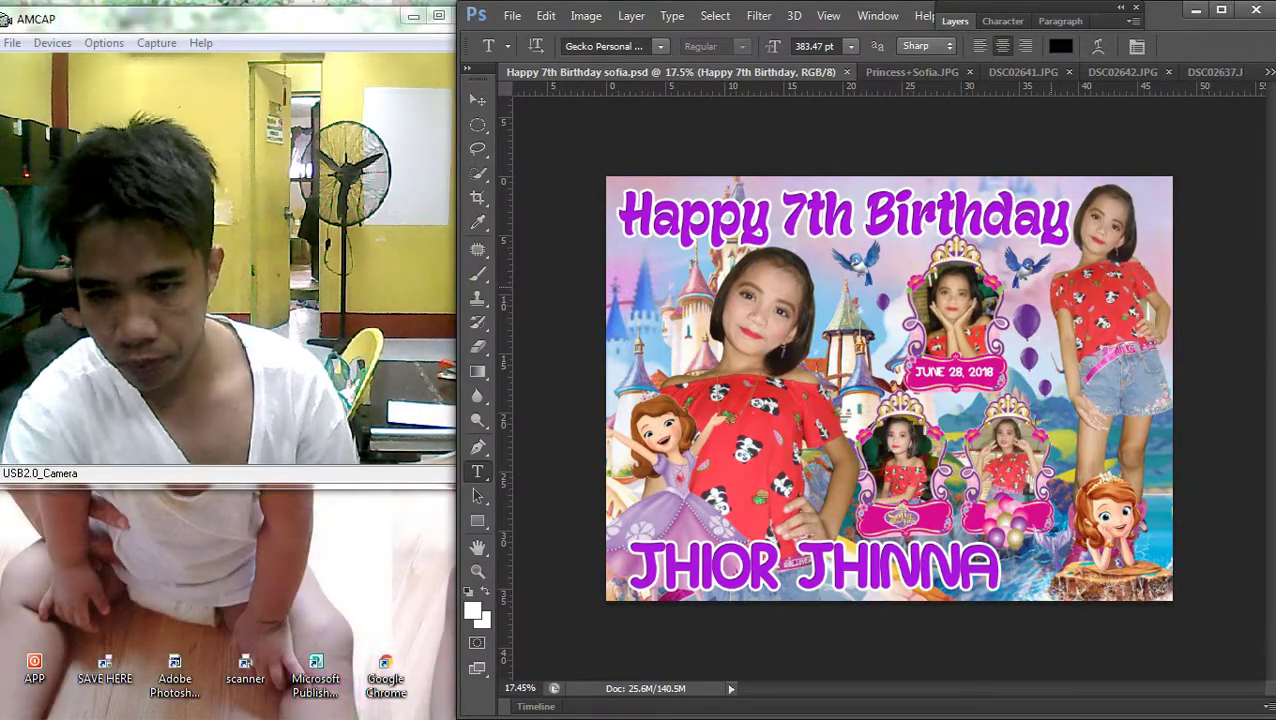
Show the Layers panel and save the Happy 7th Birthday sofia banner as a JPEG copy
{"action": "left_click", "coordinate": [955, 20]}
{"action": "left_click", "coordinate": [512, 16]}
{"action": "left_click", "coordinate": [530, 242]}
{"action": "left_click", "coordinate": [1000, 410]}
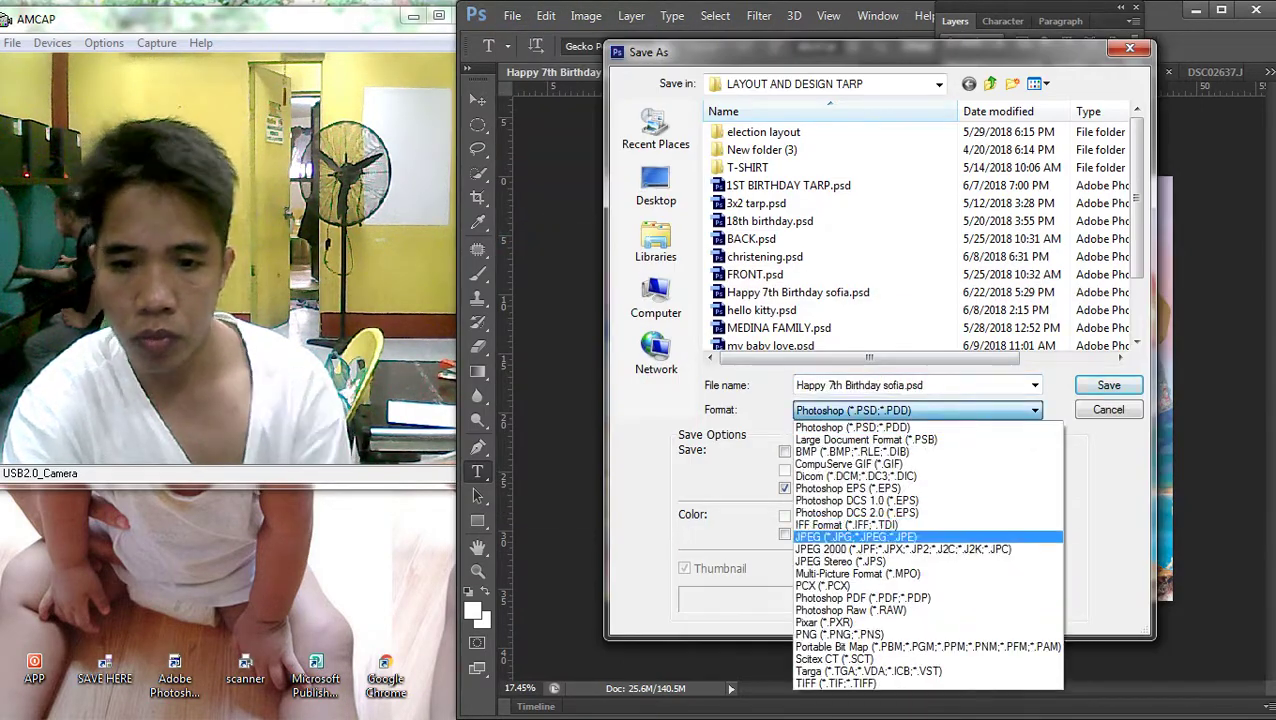
{"action": "left_click", "coordinate": [855, 537]}
{"action": "key", "text": "Return"}
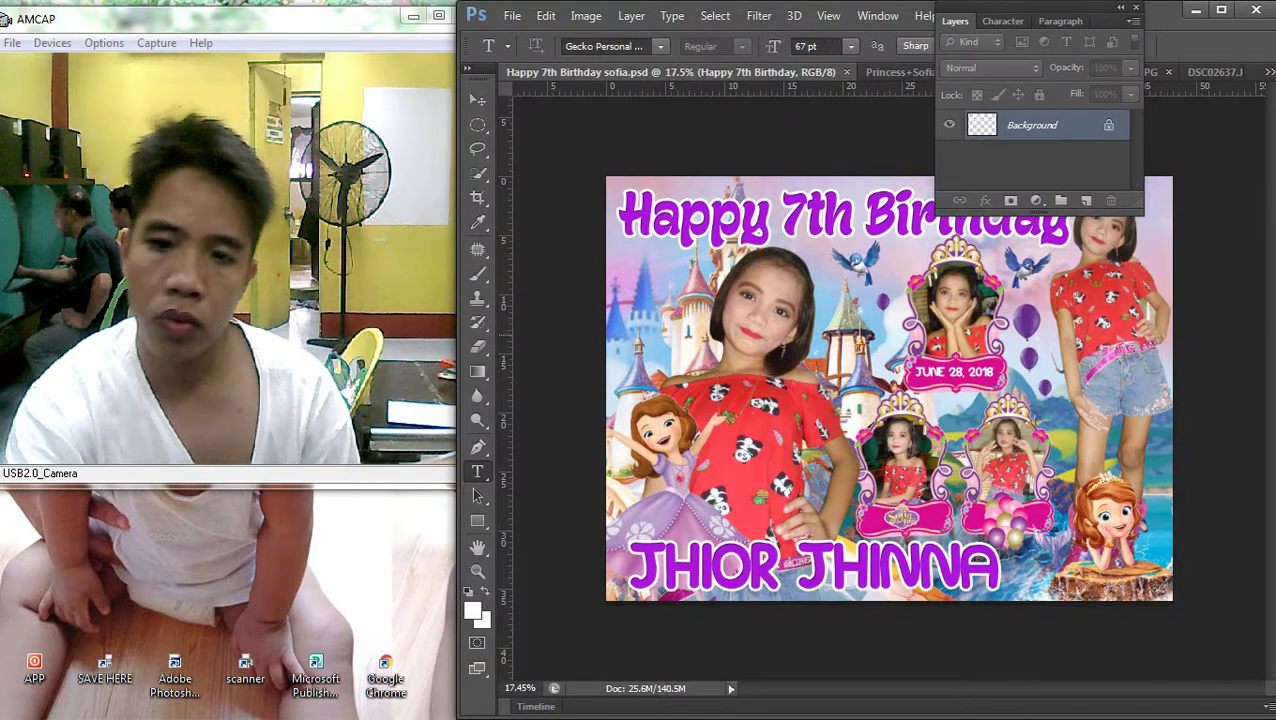
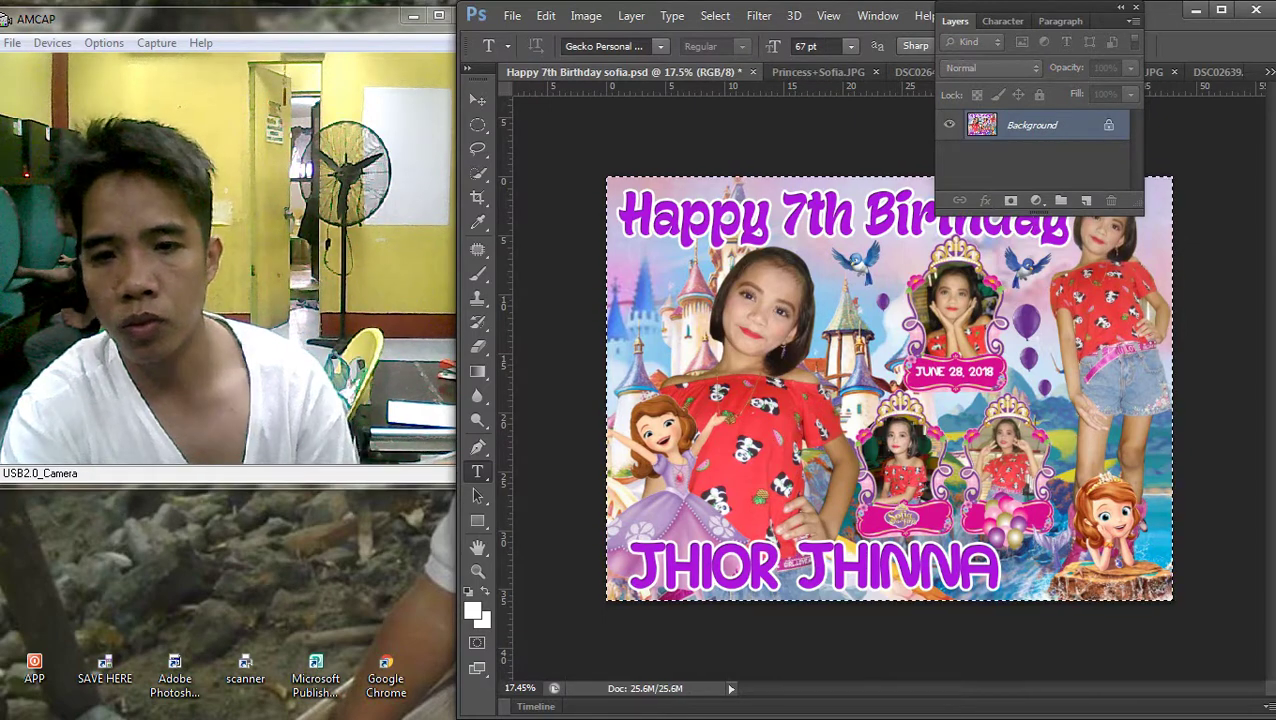
Clear the birthday artwork and create a new blank document from the clipboard preset
{"action": "key", "text": "BackSpace"}
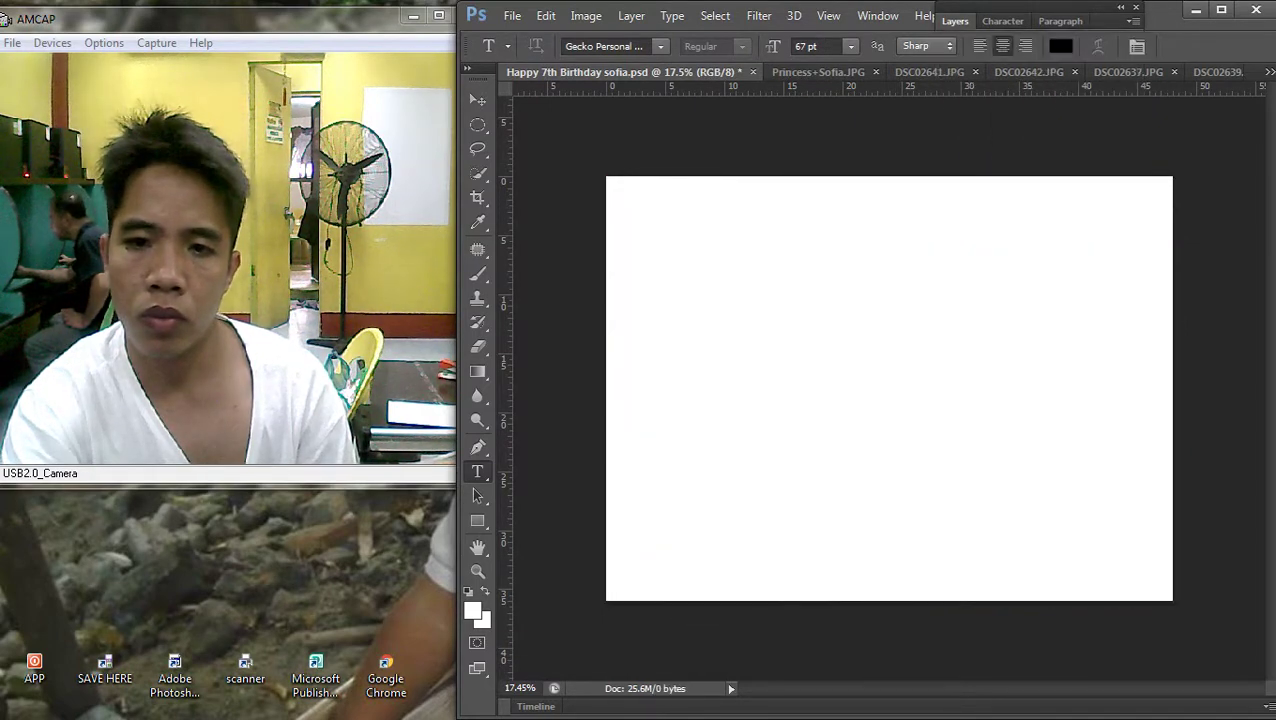
{"action": "left_click", "coordinate": [512, 15]}
{"action": "left_click", "coordinate": [527, 31]}
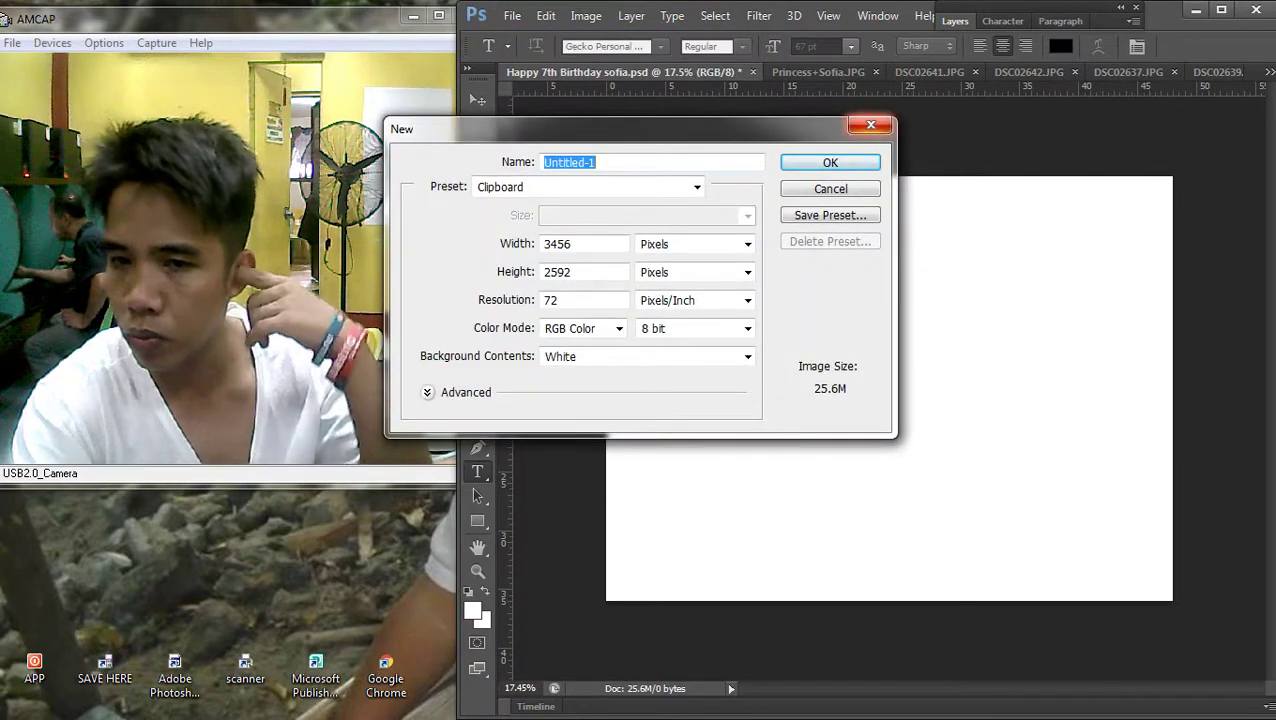
{"action": "left_click", "coordinate": [871, 124]}
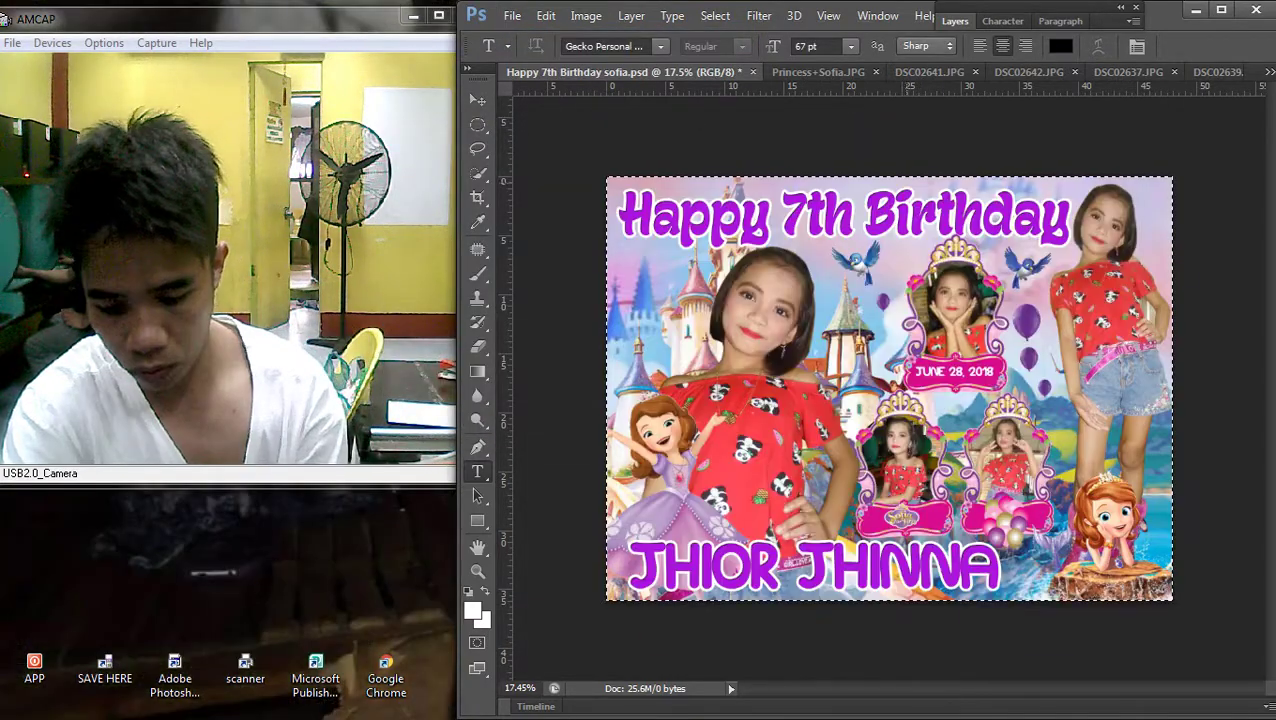
{"action": "left_click", "coordinate": [512, 15]}
{"action": "left_click", "coordinate": [512, 15]}
{"action": "key", "text": "ctrl+n"}
{"action": "key", "text": "Return"}
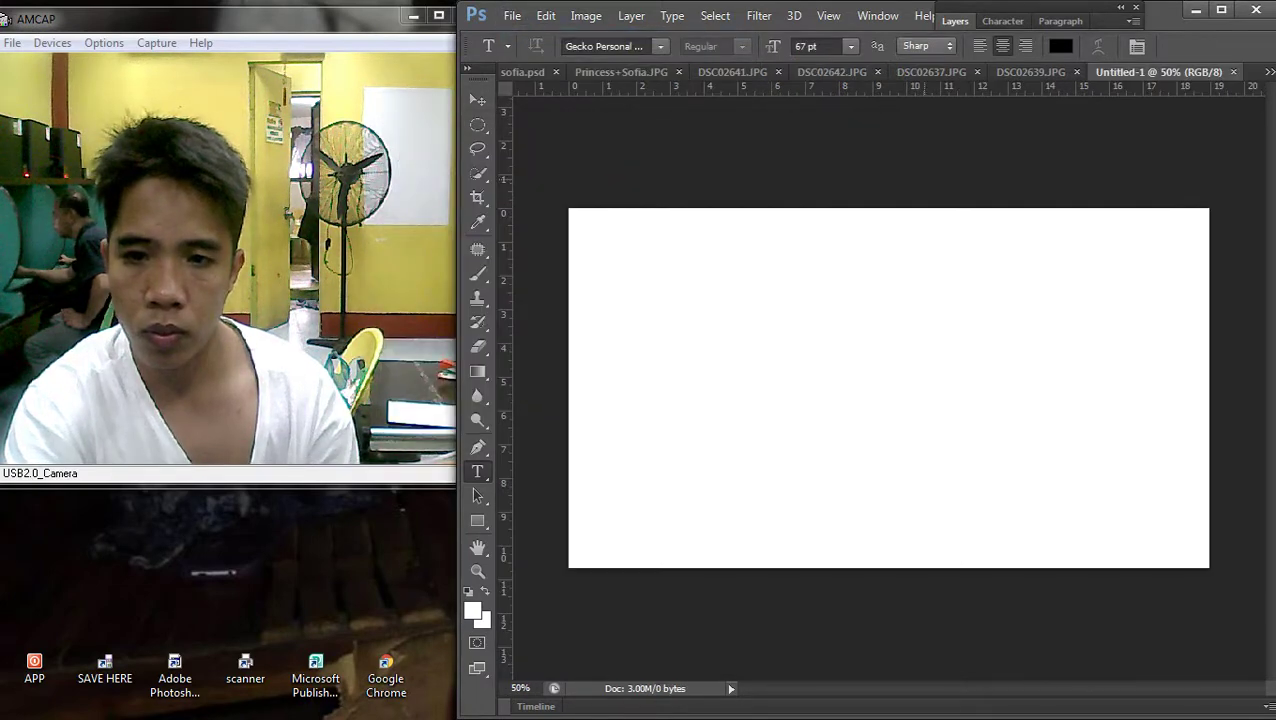
Test-paste the birthday artwork into the blank Untitled-1, undo it, then check the image size
{"action": "key", "text": "ctrl+w"}
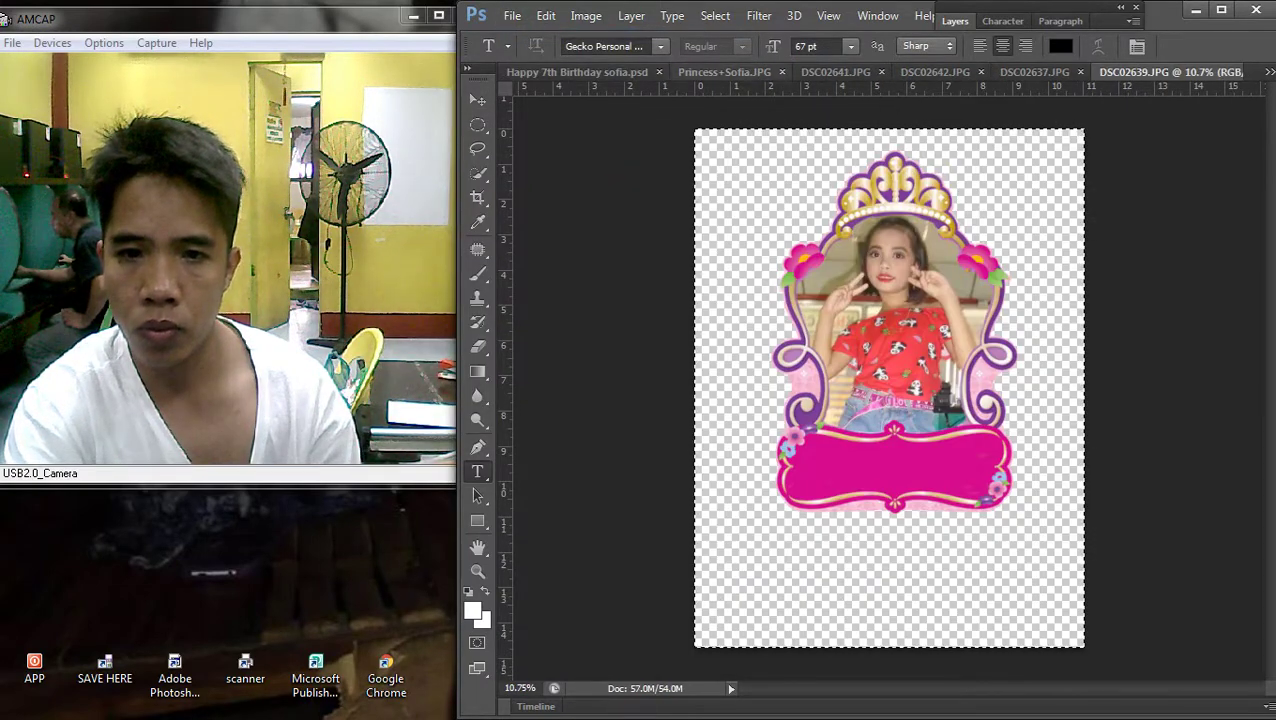
{"action": "left_click", "coordinate": [1268, 72]}
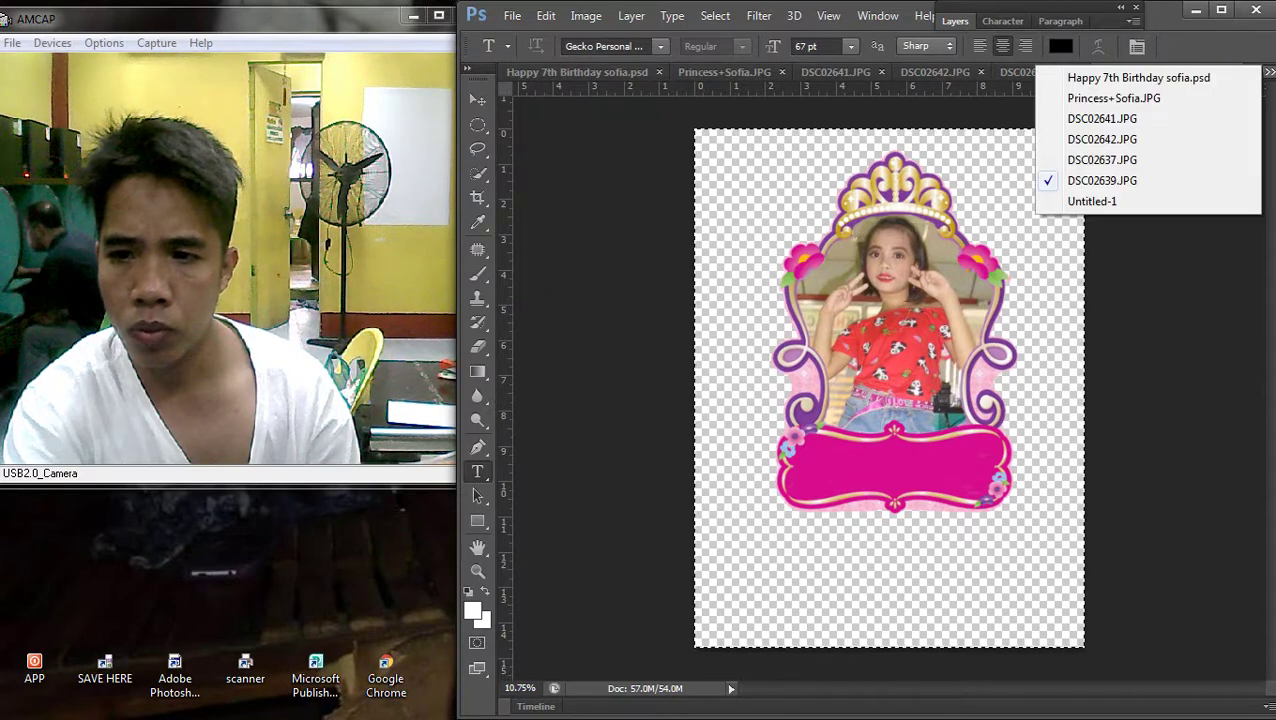
{"action": "left_click", "coordinate": [1133, 77]}
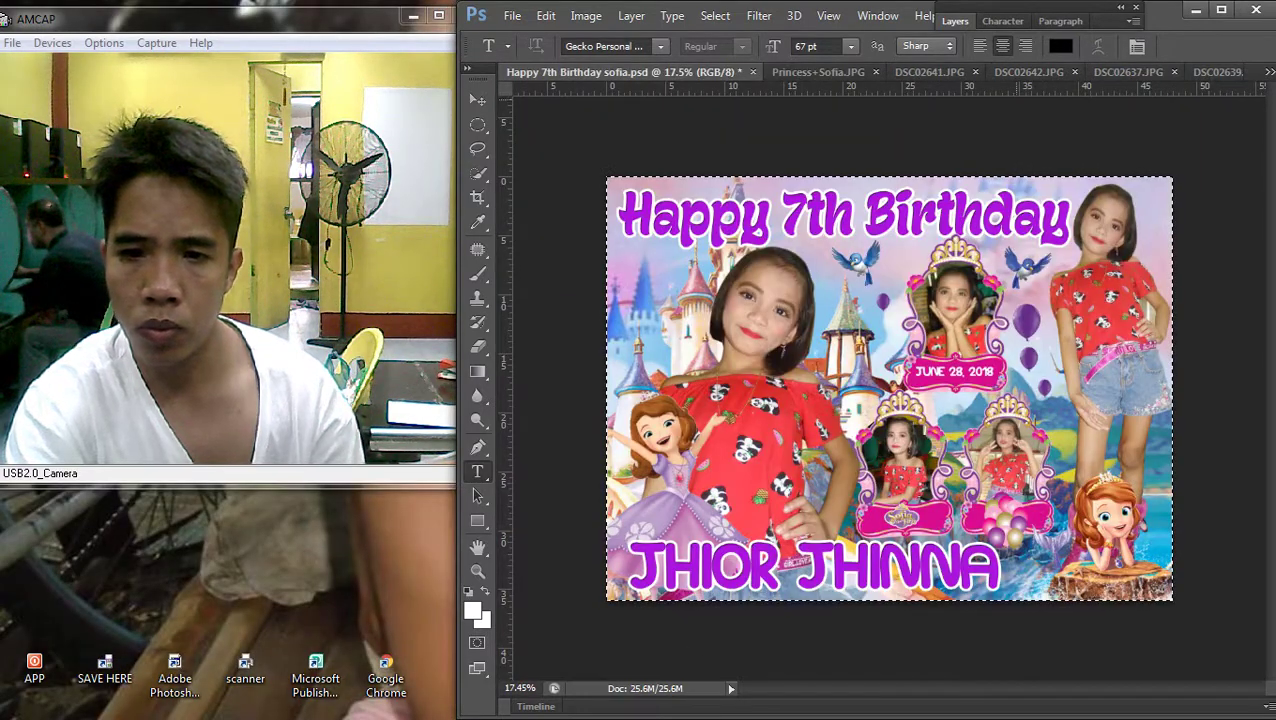
{"action": "key", "text": "Delete"}
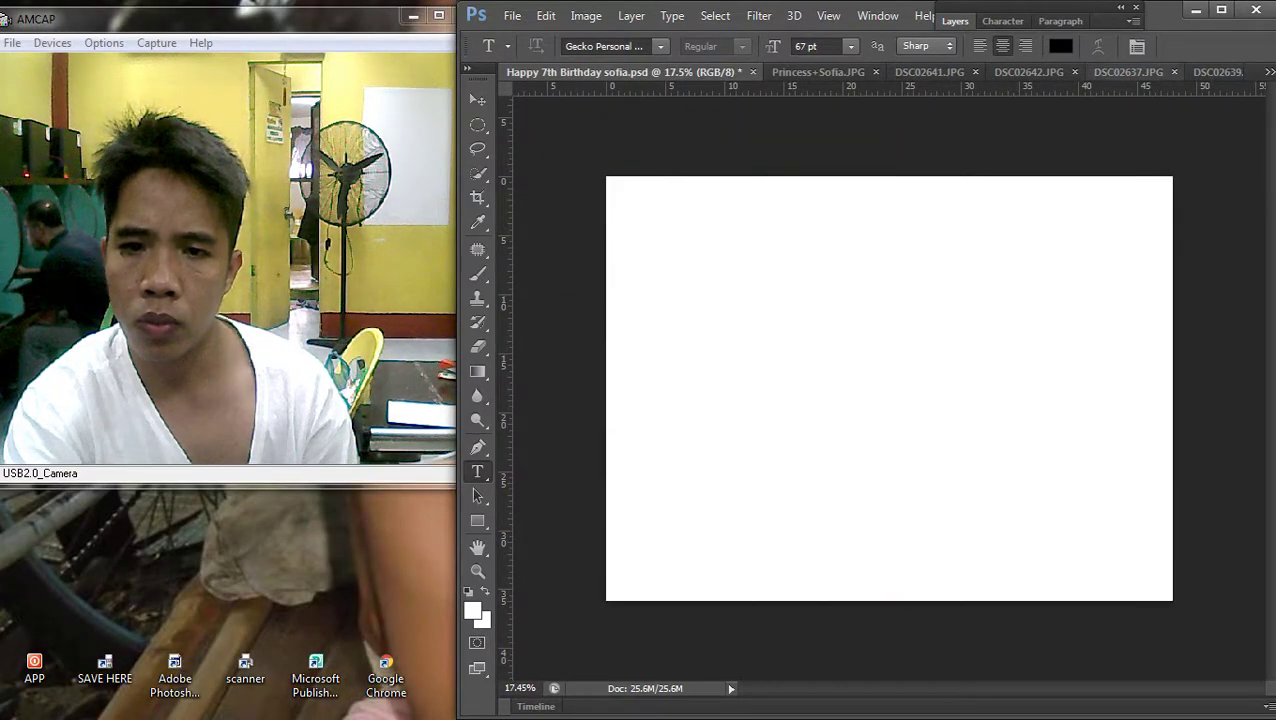
{"action": "left_click", "coordinate": [1268, 72]}
{"action": "left_click", "coordinate": [1092, 201]}
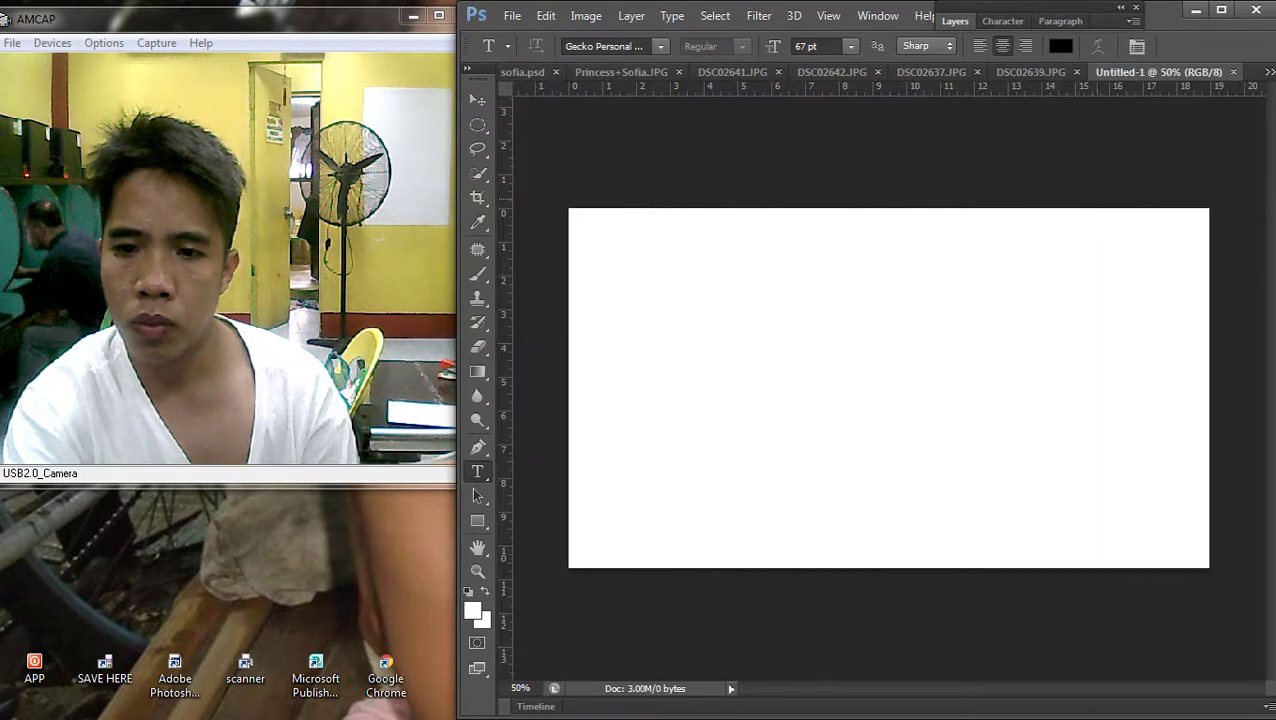
{"action": "key", "text": "ctrl+v"}
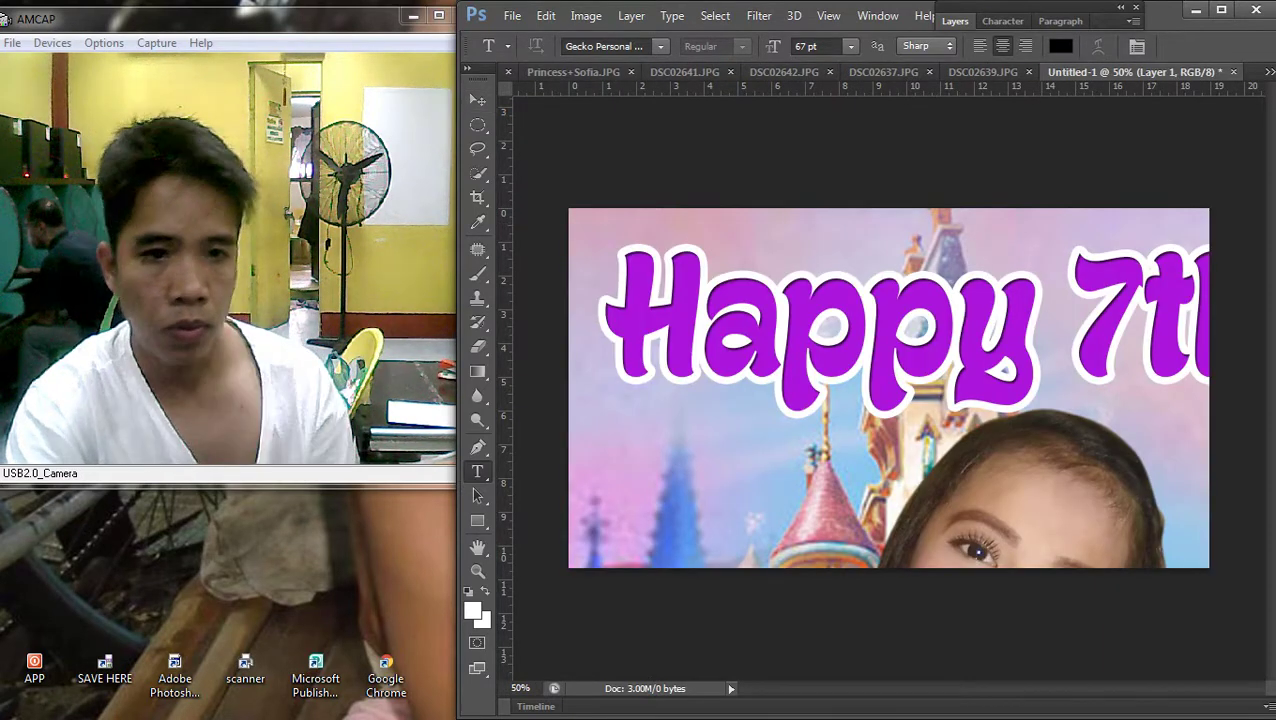
{"action": "key", "text": "ctrl+z"}
{"action": "left_click", "coordinate": [586, 16]}
{"action": "left_click", "coordinate": [612, 148]}
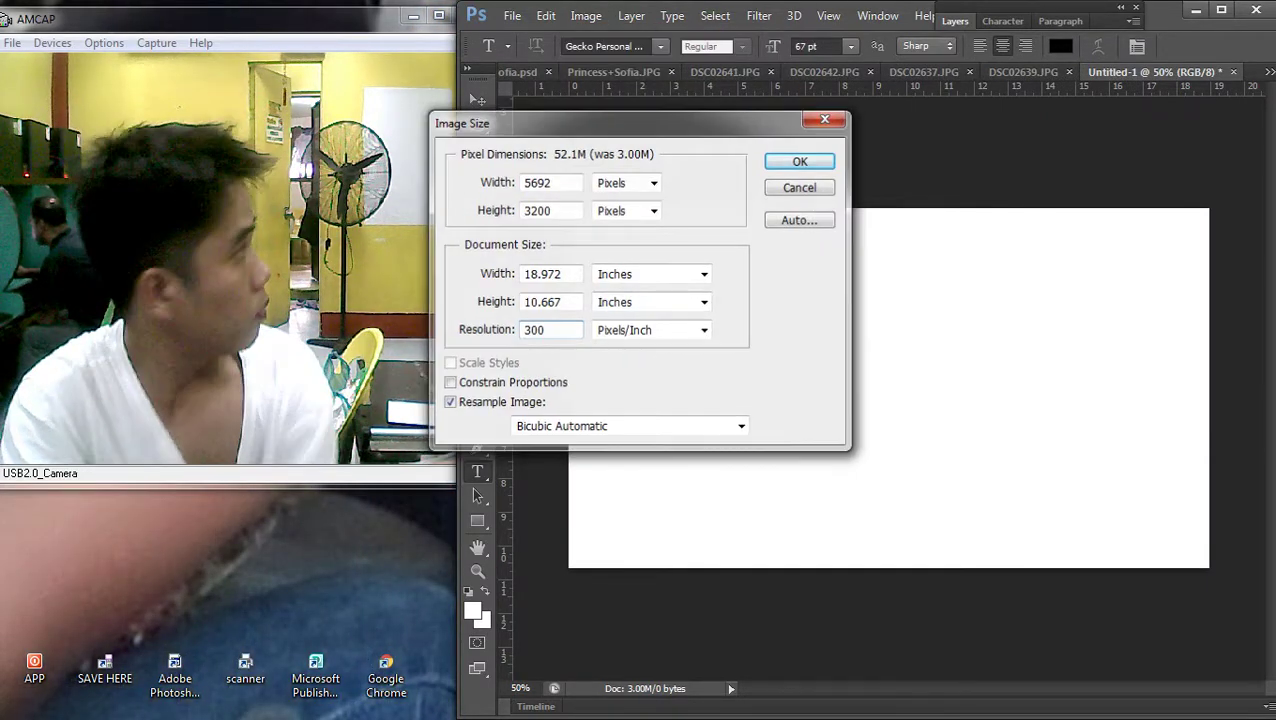
Apply the 300 ppi canvas resolution and paste in the birthday artwork
{"action": "key", "text": "Return"}
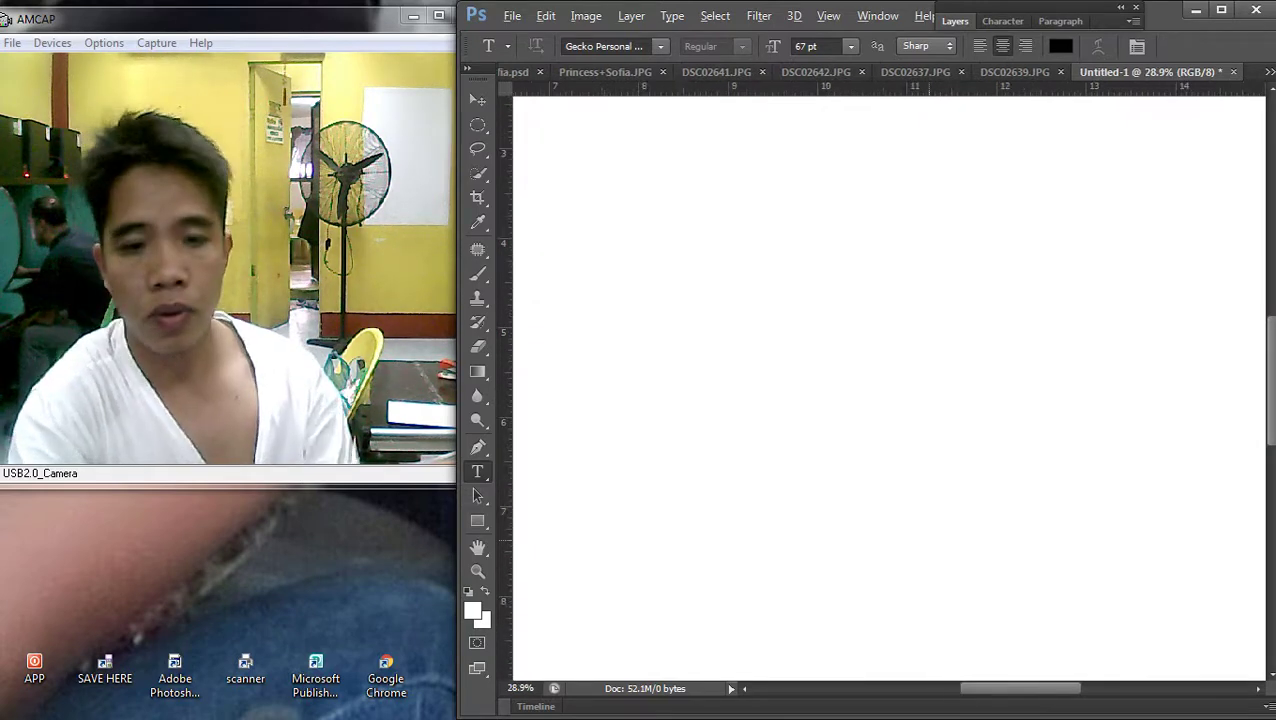
{"action": "scroll", "coordinate": [562, 380], "scroll_direction": "down", "scroll_amount": 5}
{"action": "key", "text": "ctrl+v"}
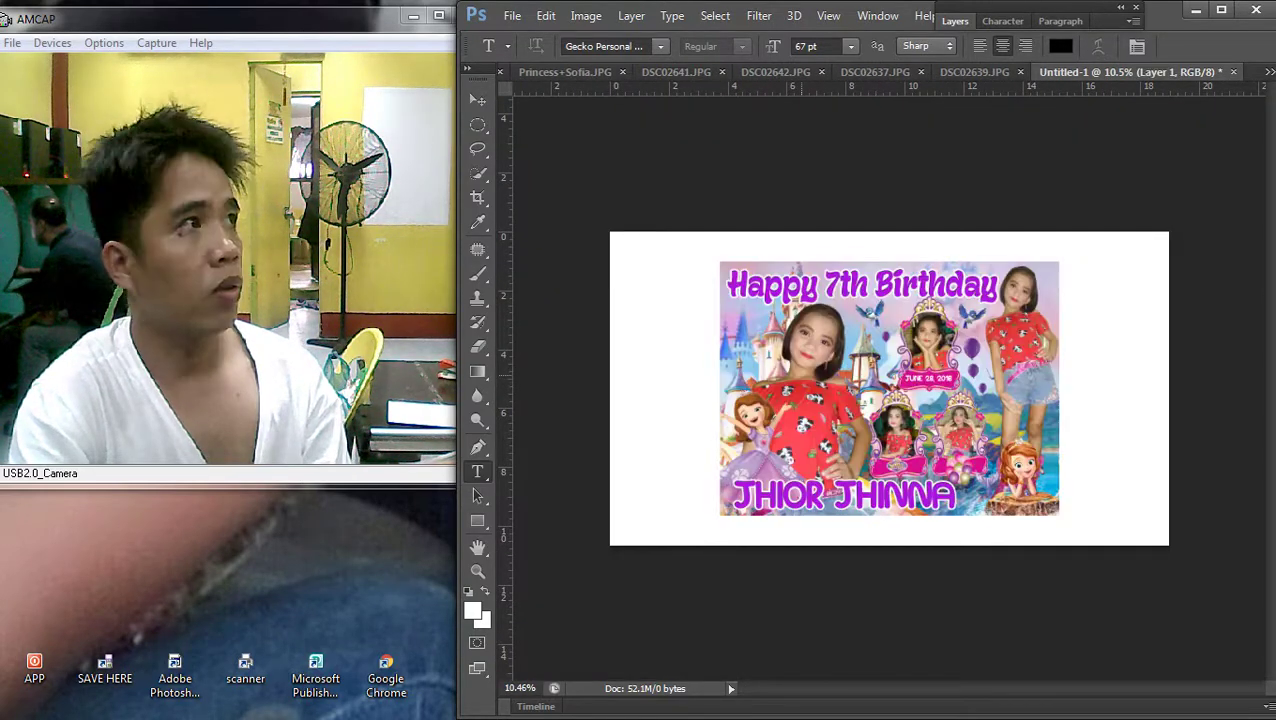
{"action": "key", "text": "v"}
Scale the birthday artwork up to about 124% and push it against the canvas's right edge
{"action": "left_click_drag", "start_coordinate": [936, 404], "coordinate": [851, 368]}
{"action": "key", "text": "ctrl+t"}
{"action": "left_click_drag", "start_coordinate": [949, 485], "coordinate": [1030, 546]}
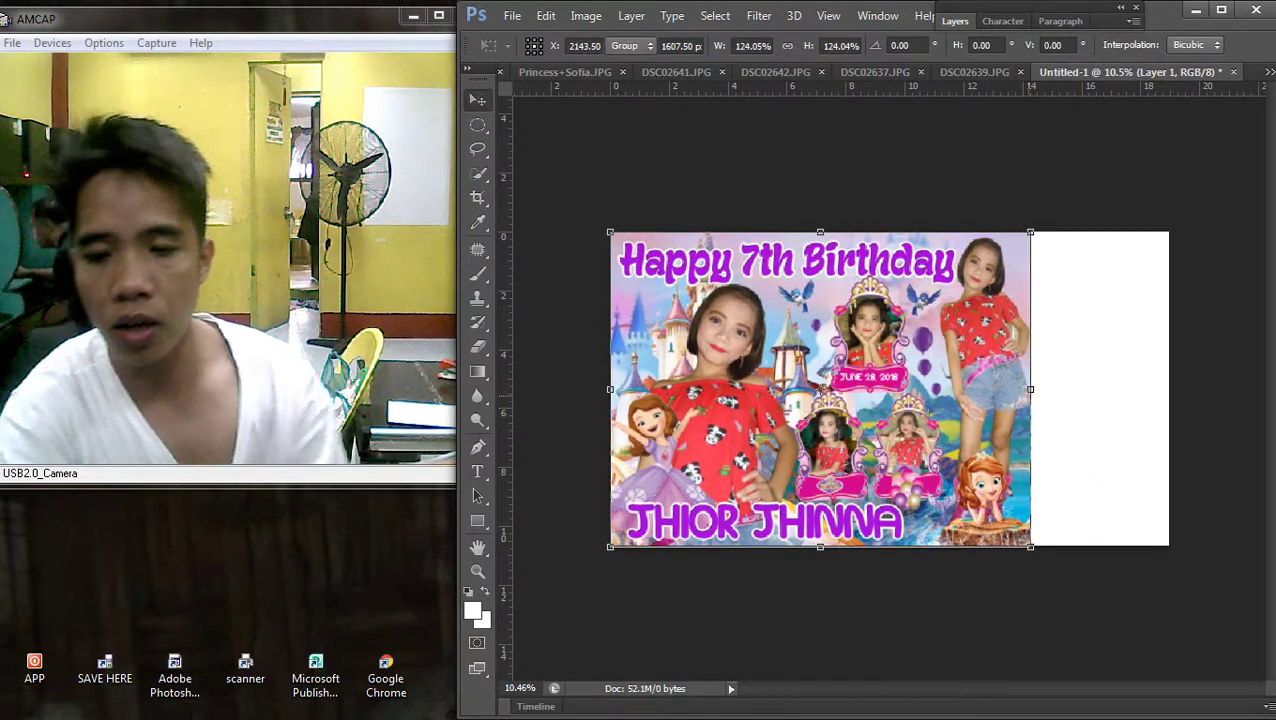
{"action": "key", "text": "Return"}
{"action": "left_click_drag", "start_coordinate": [837, 340], "coordinate": [975, 340]}
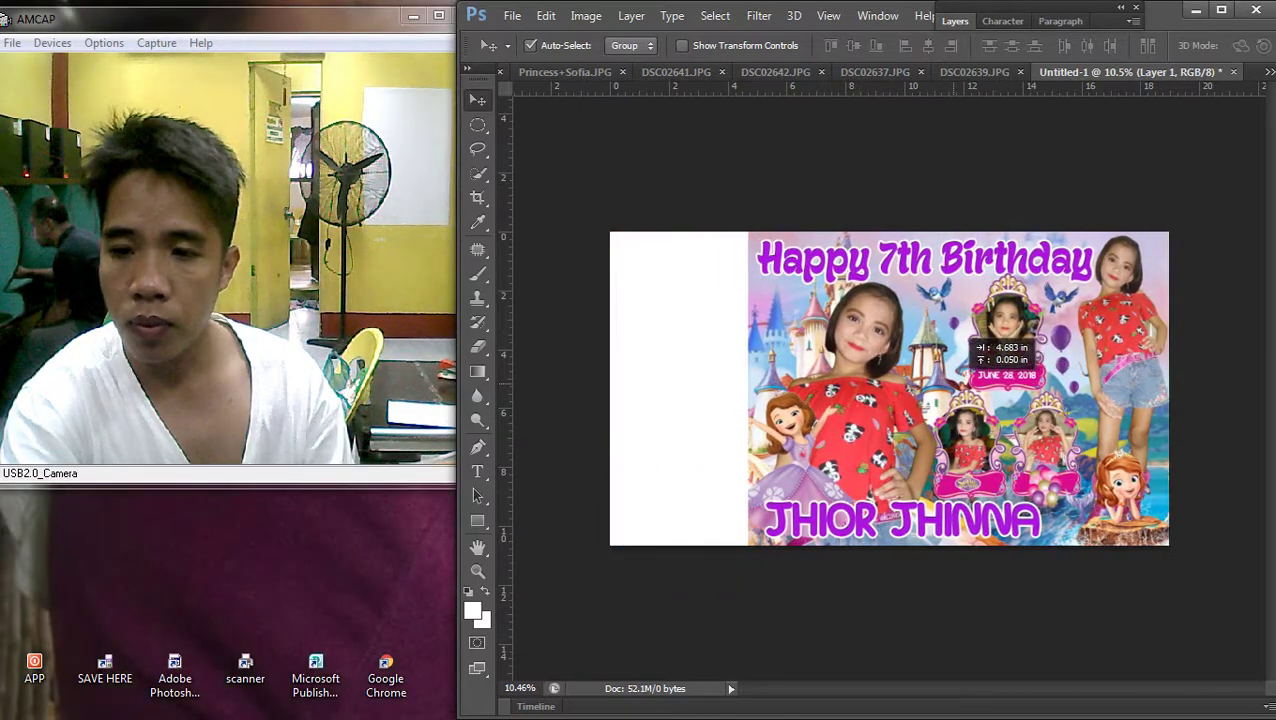
{"action": "scroll", "coordinate": [889, 388], "scroll_direction": "down", "scroll_amount": 1}
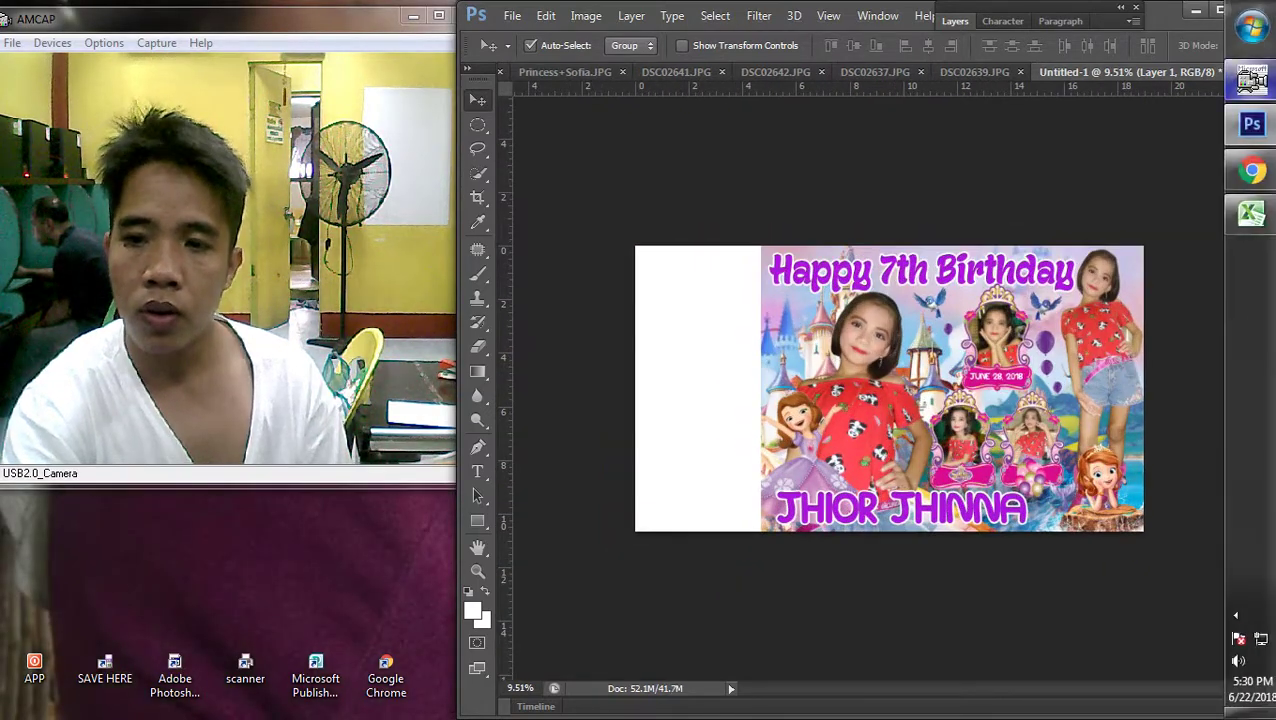
Search Google Images for 'sofia the first'
{"action": "left_click", "coordinate": [1251, 170]}
{"action": "scroll", "coordinate": [855, 400], "scroll_direction": "down", "scroll_amount": 9}
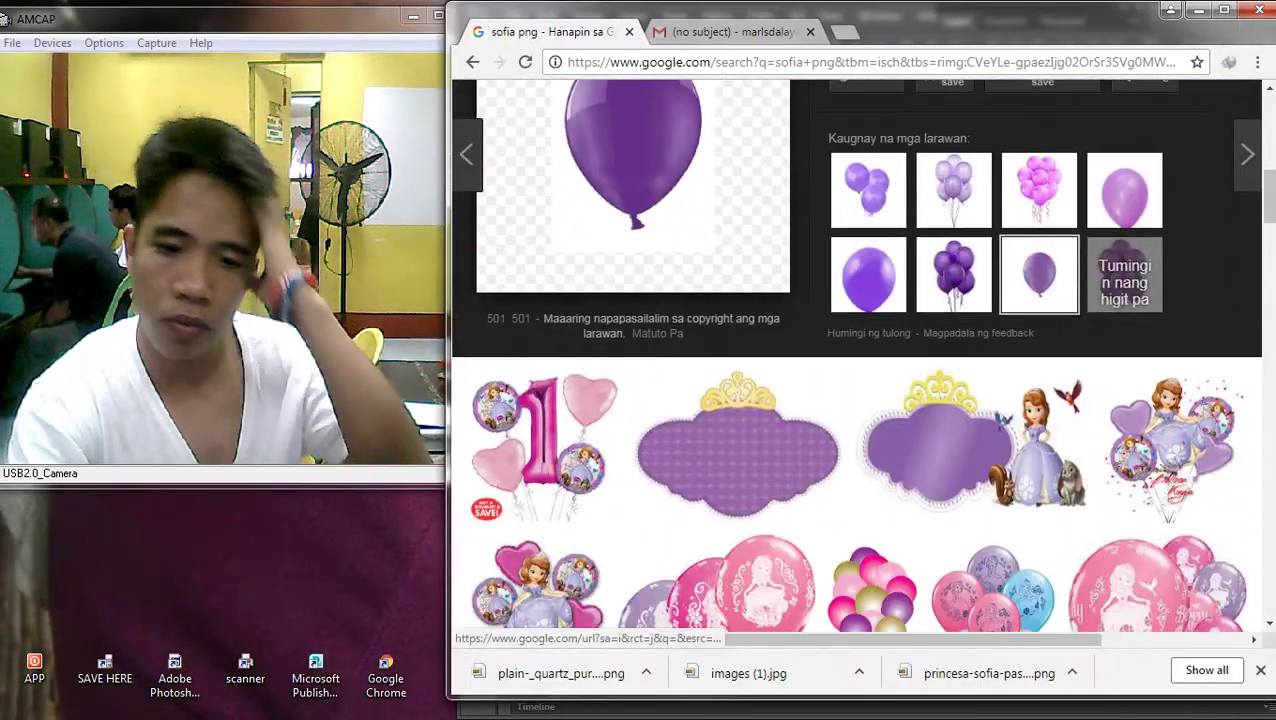
{"action": "scroll", "coordinate": [855, 400], "scroll_direction": "up", "scroll_amount": 4}
{"action": "scroll", "coordinate": [855, 400], "scroll_direction": "up", "scroll_amount": 4}
{"action": "triple_click", "coordinate": [638, 119]}
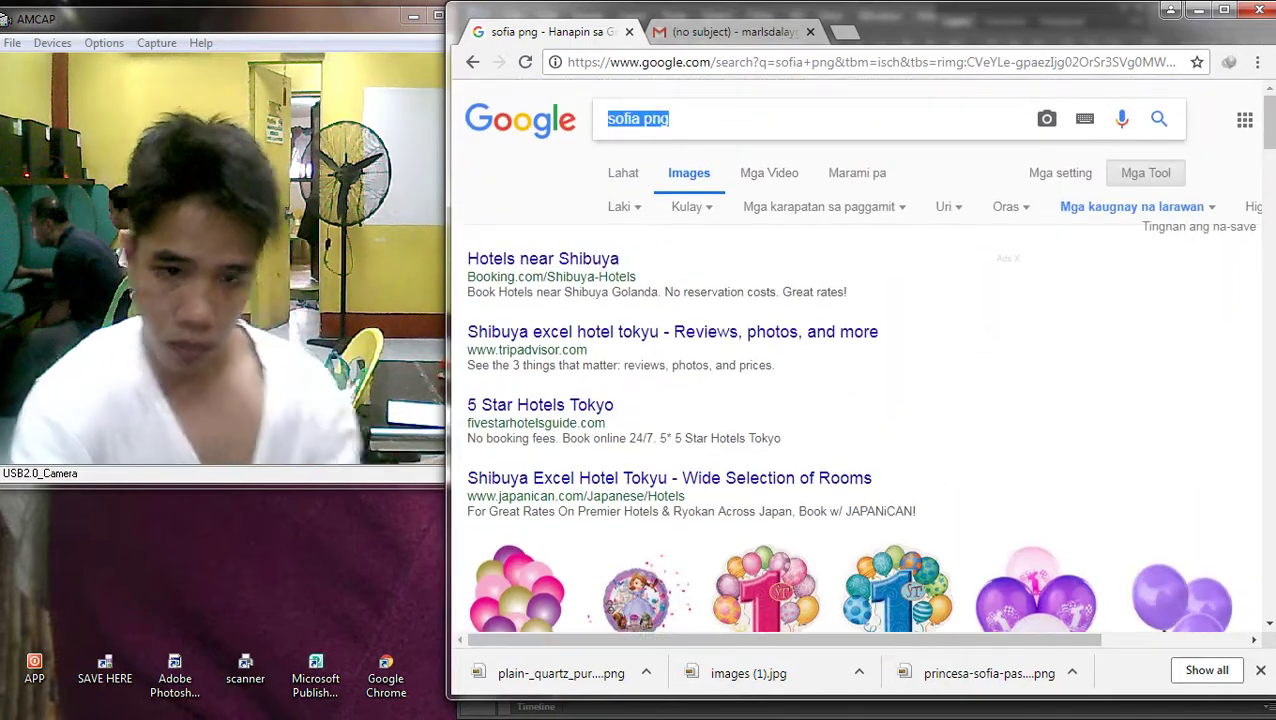
{"action": "type", "text": "sofia"}
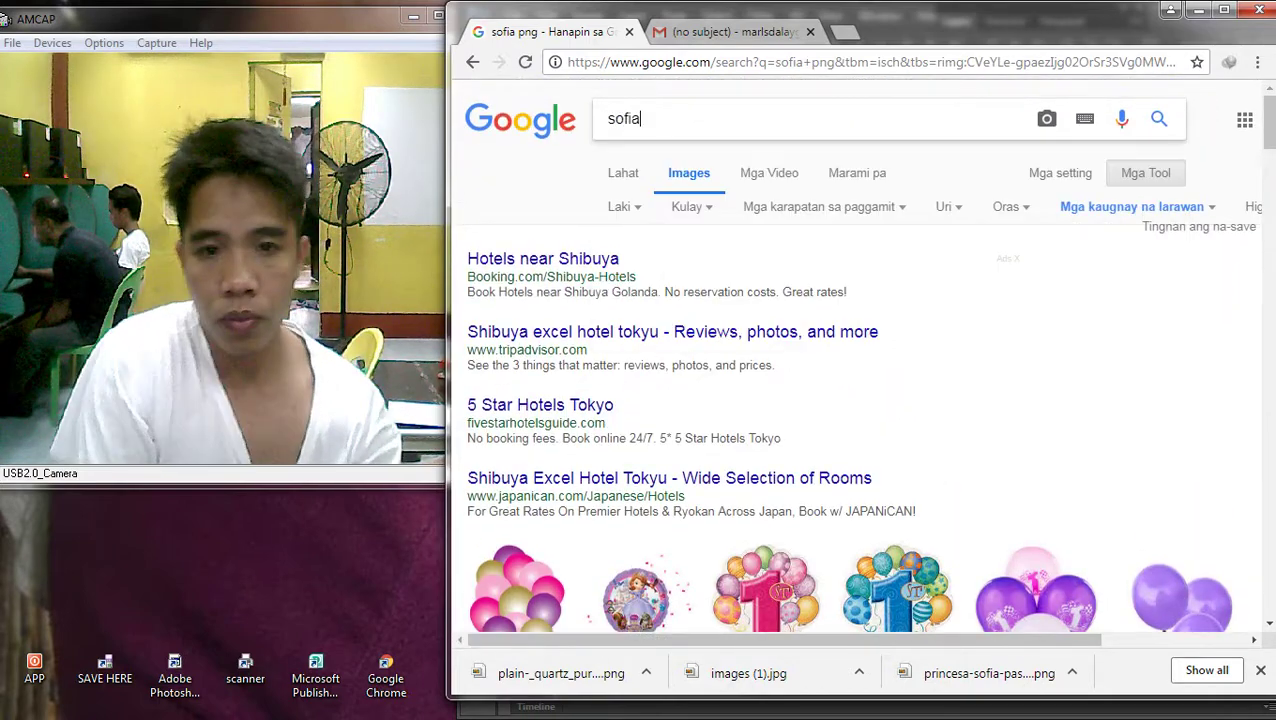
{"action": "type", "text": " the"}
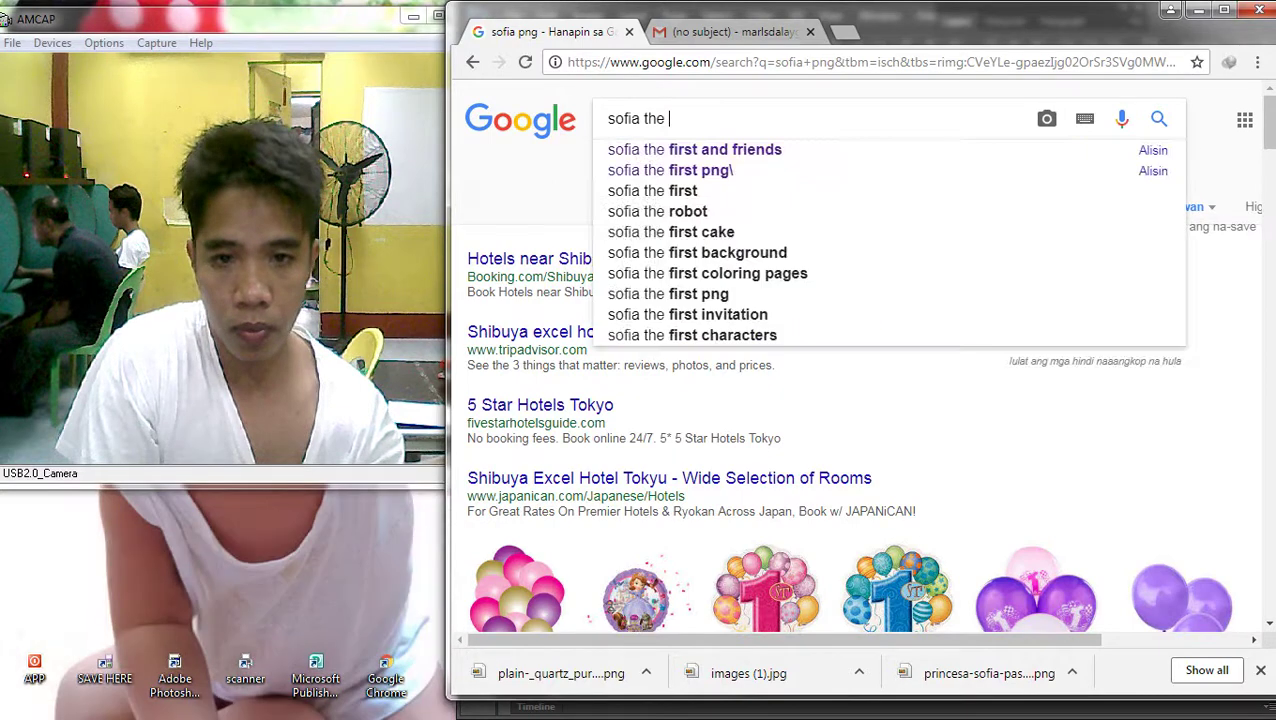
{"action": "key", "text": "Down"}
{"action": "key", "text": "BackSpace"}
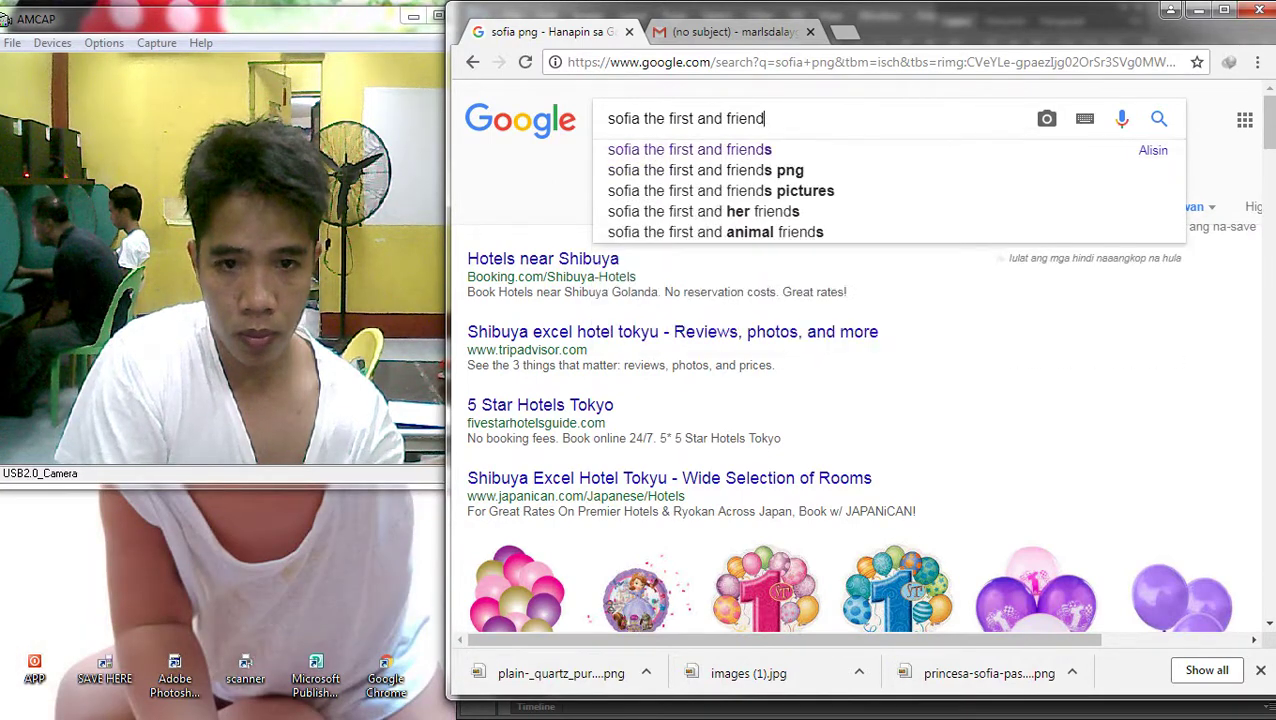
{"action": "key", "text": "BackSpace"}
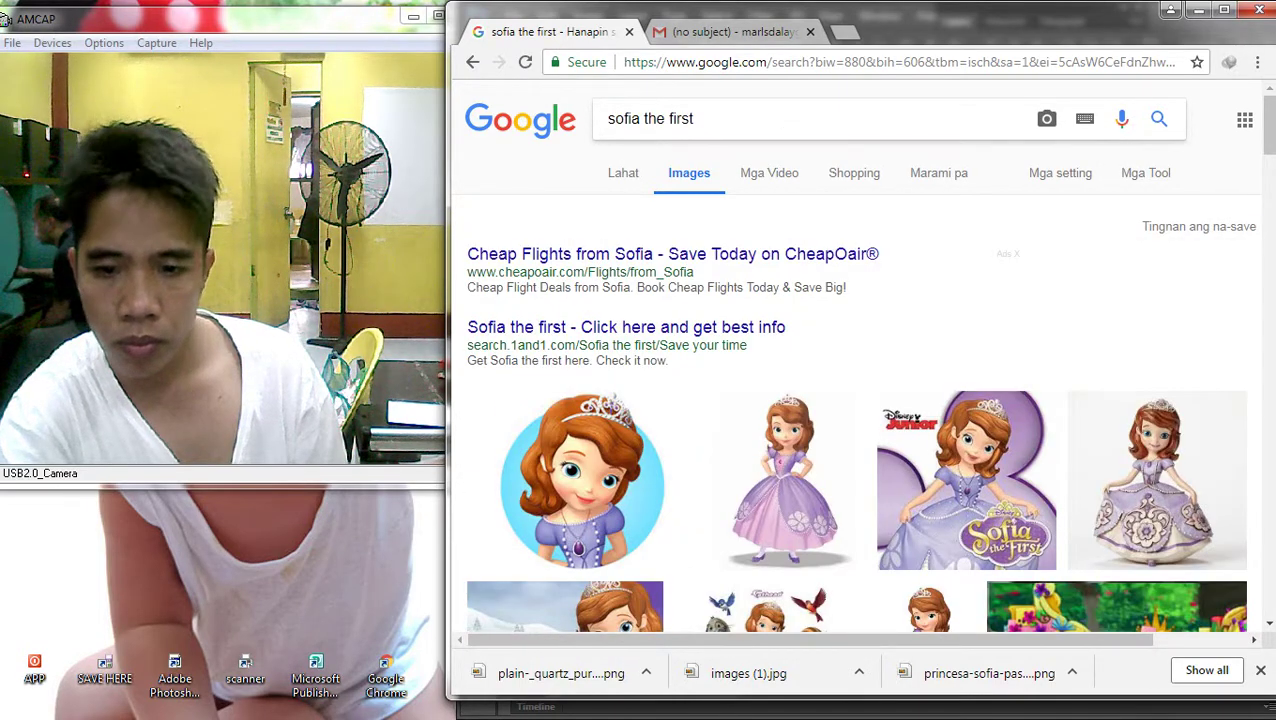
Save the Original Soundtrack Sofia image as 15082361.jpg and drag it into Untitled-1
{"action": "left_click", "coordinate": [966, 480]}
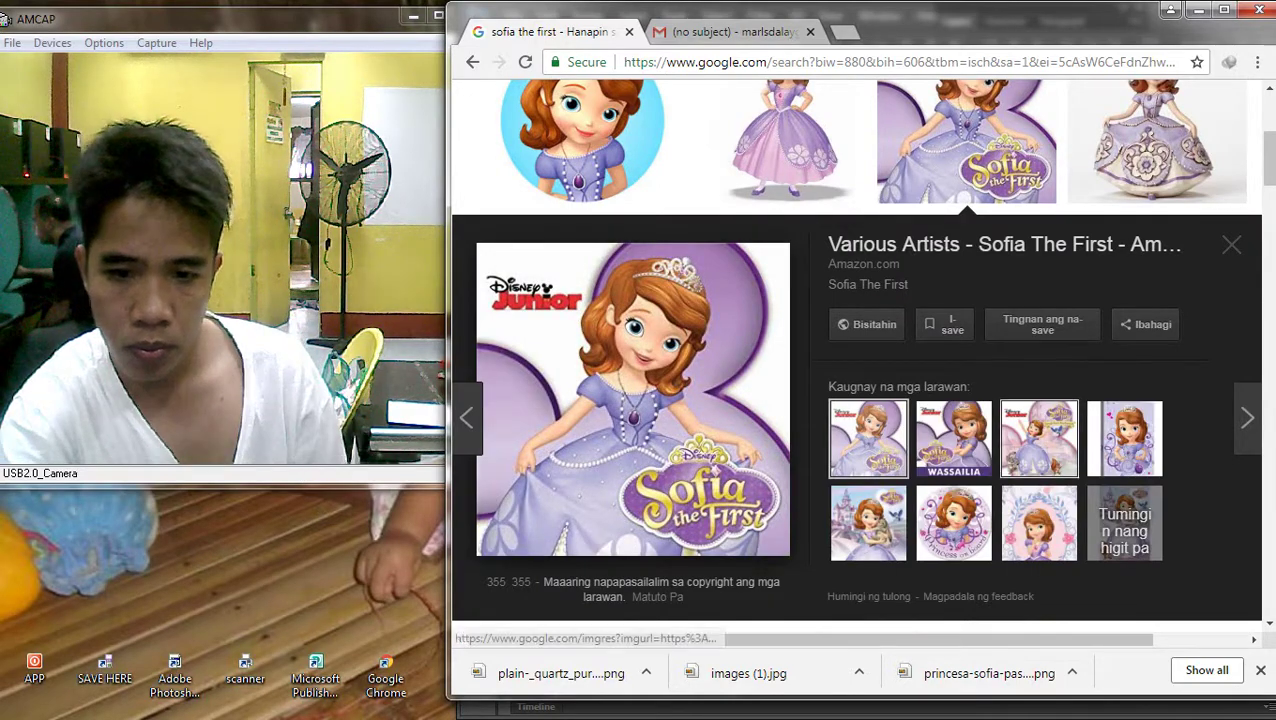
{"action": "left_click", "coordinate": [1039, 438]}
{"action": "right_click", "coordinate": [642, 276]}
{"action": "key", "text": "Escape"}
{"action": "key", "text": "Return"}
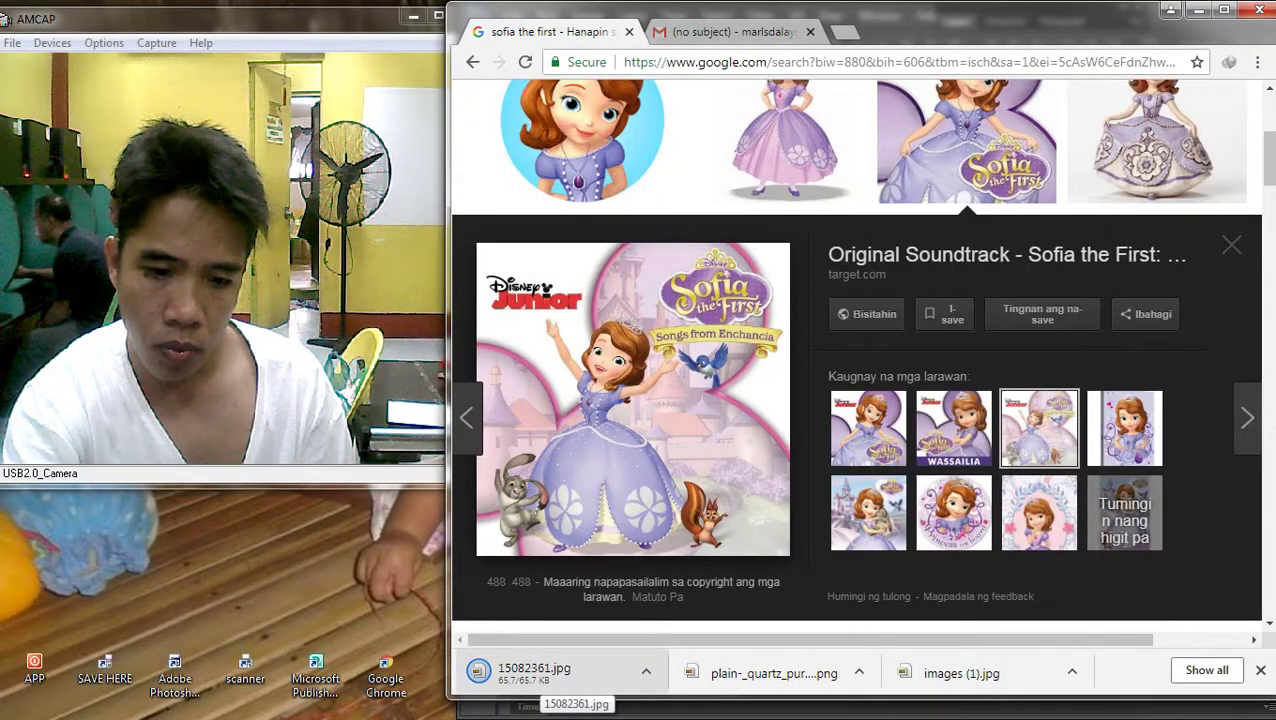
{"action": "left_click_drag", "start_coordinate": [560, 684], "coordinate": [694, 328]}
Enlarge the Sofia image to 250.75%, shift it left, and send it behind the birthday artwork
{"action": "left_click_drag", "start_coordinate": [747, 380], "coordinate": [948, 584]}
{"action": "left_click_drag", "start_coordinate": [872, 412], "coordinate": [806, 404]}
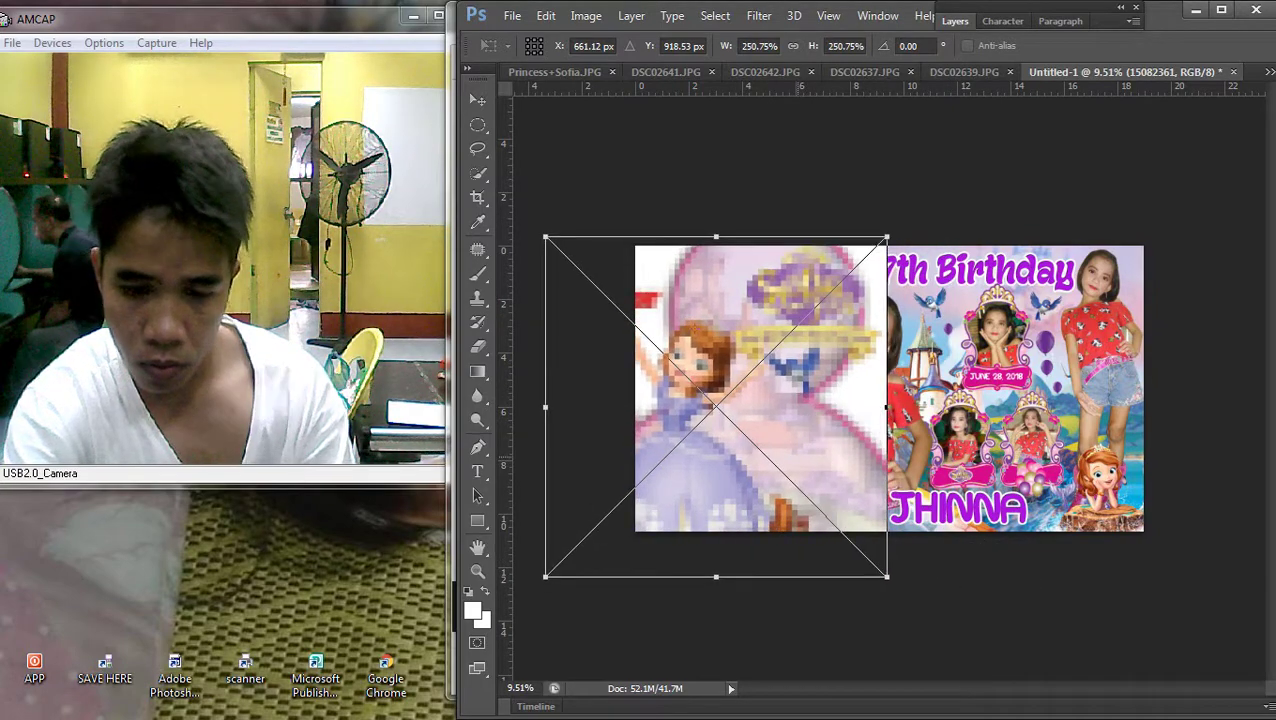
{"action": "key", "text": "Return"}
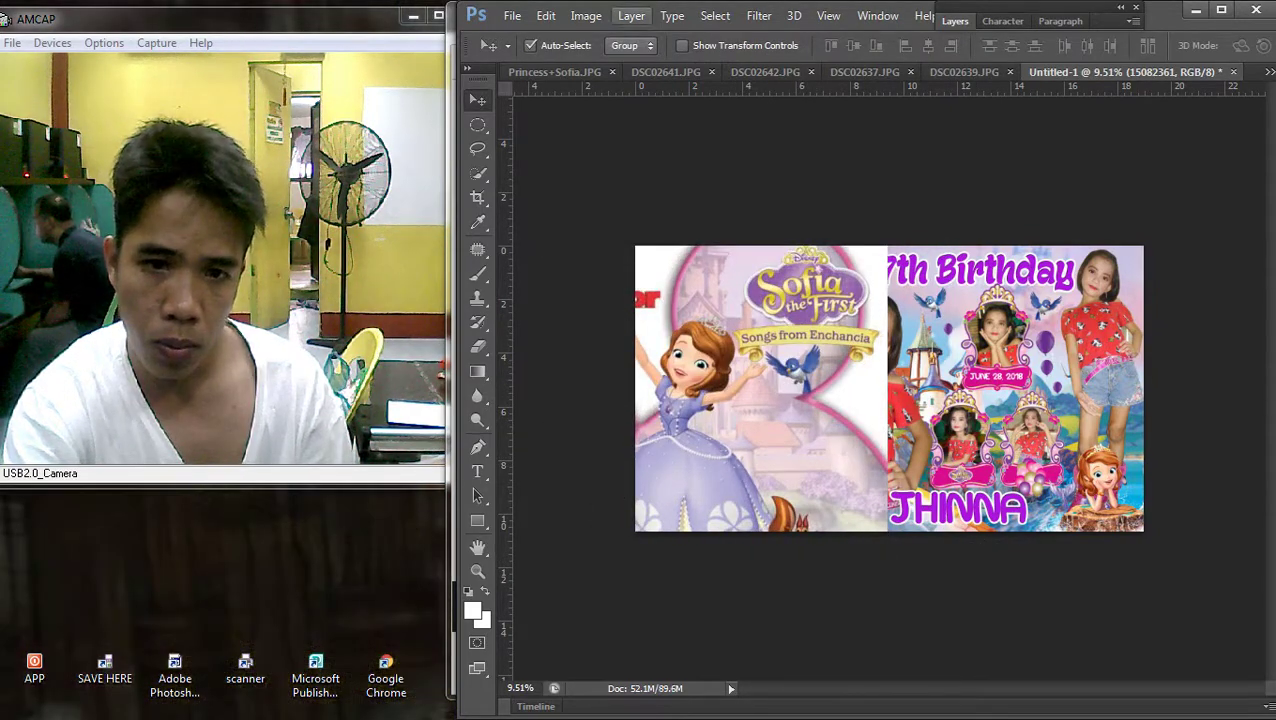
{"action": "left_click", "coordinate": [631, 16]}
{"action": "mouse_move", "coordinate": [660, 434]}
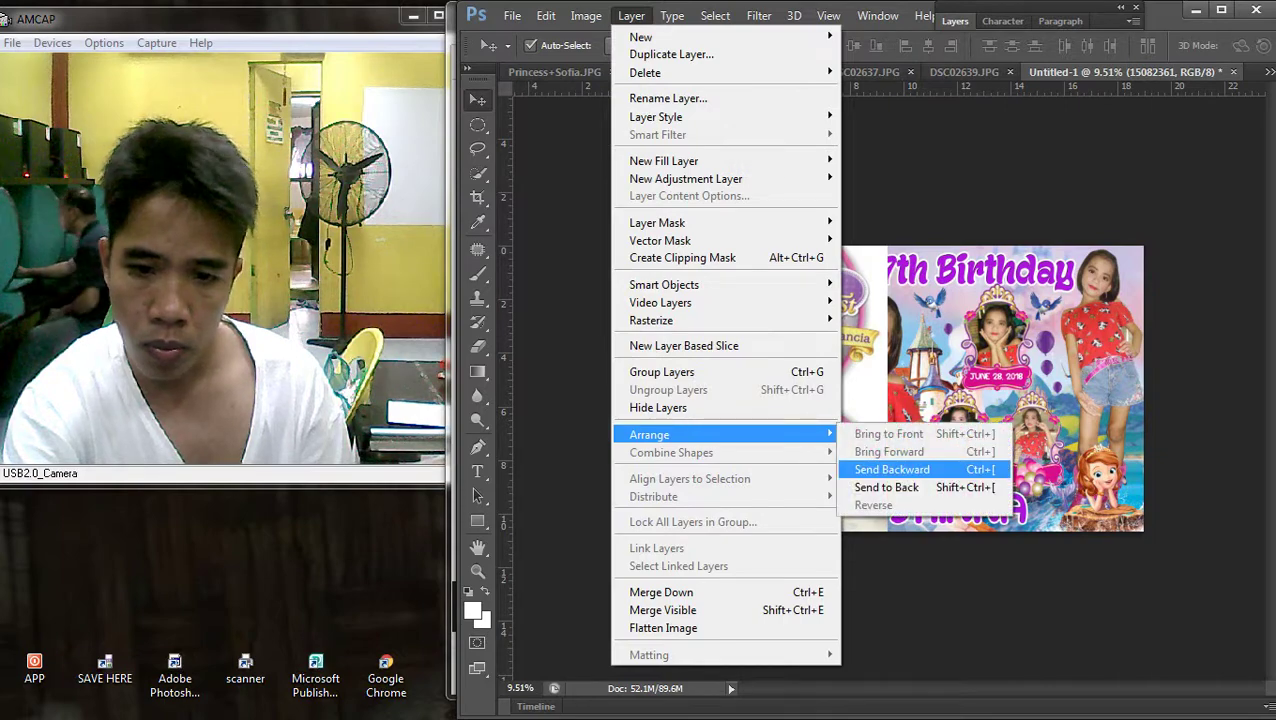
{"action": "left_click", "coordinate": [886, 487]}
Select the Sofia layer and move it left until it fills the banner's white strip
{"action": "right_click", "coordinate": [503, 352]}
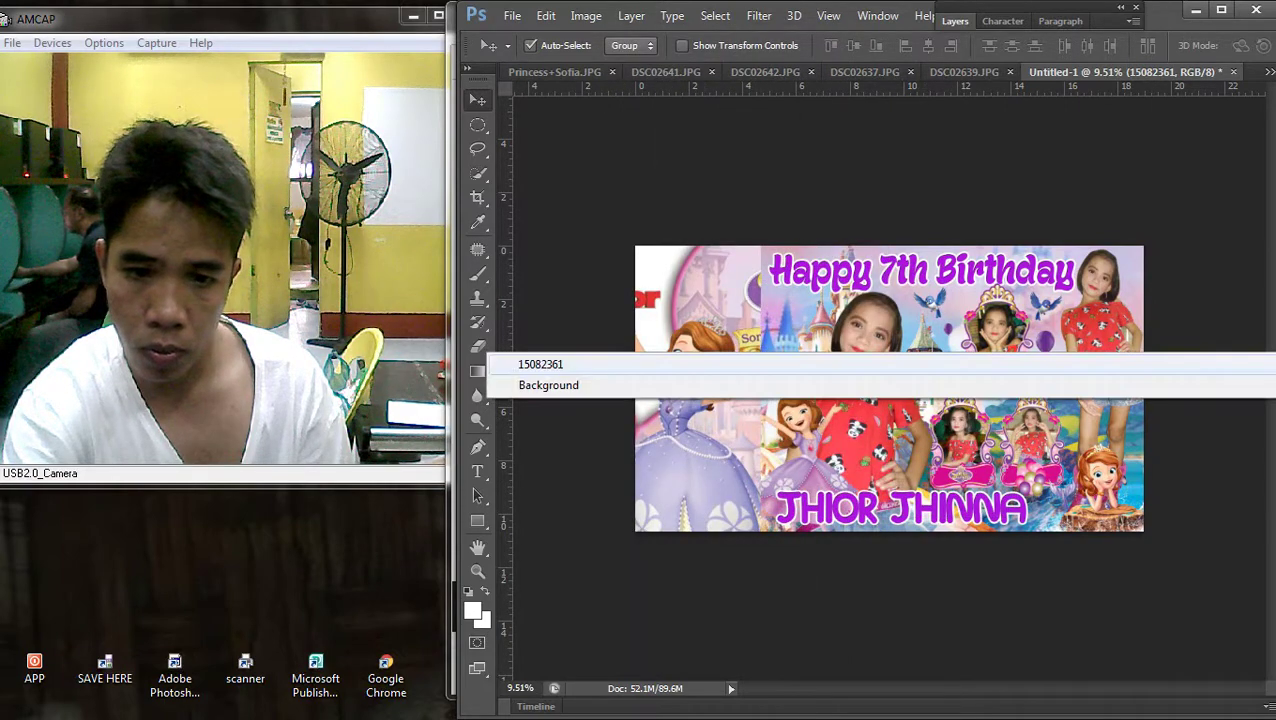
{"action": "left_click", "coordinate": [560, 362]}
{"action": "left_click_drag", "start_coordinate": [696, 286], "coordinate": [712, 305]}
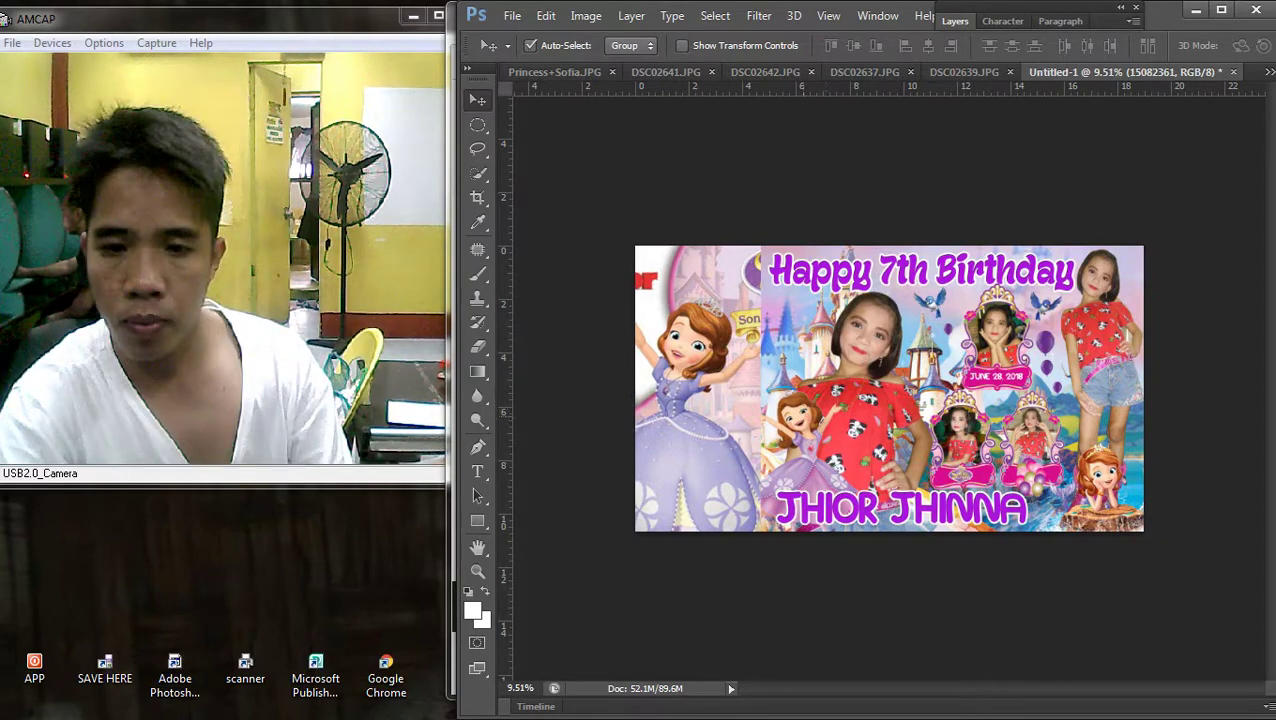
{"action": "scroll", "coordinate": [874, 388], "scroll_direction": "up", "scroll_amount": 2}
{"action": "scroll", "coordinate": [873, 387], "scroll_direction": "down", "scroll_amount": 2}
{"action": "left_click_drag", "start_coordinate": [681, 338], "coordinate": [686, 338]}
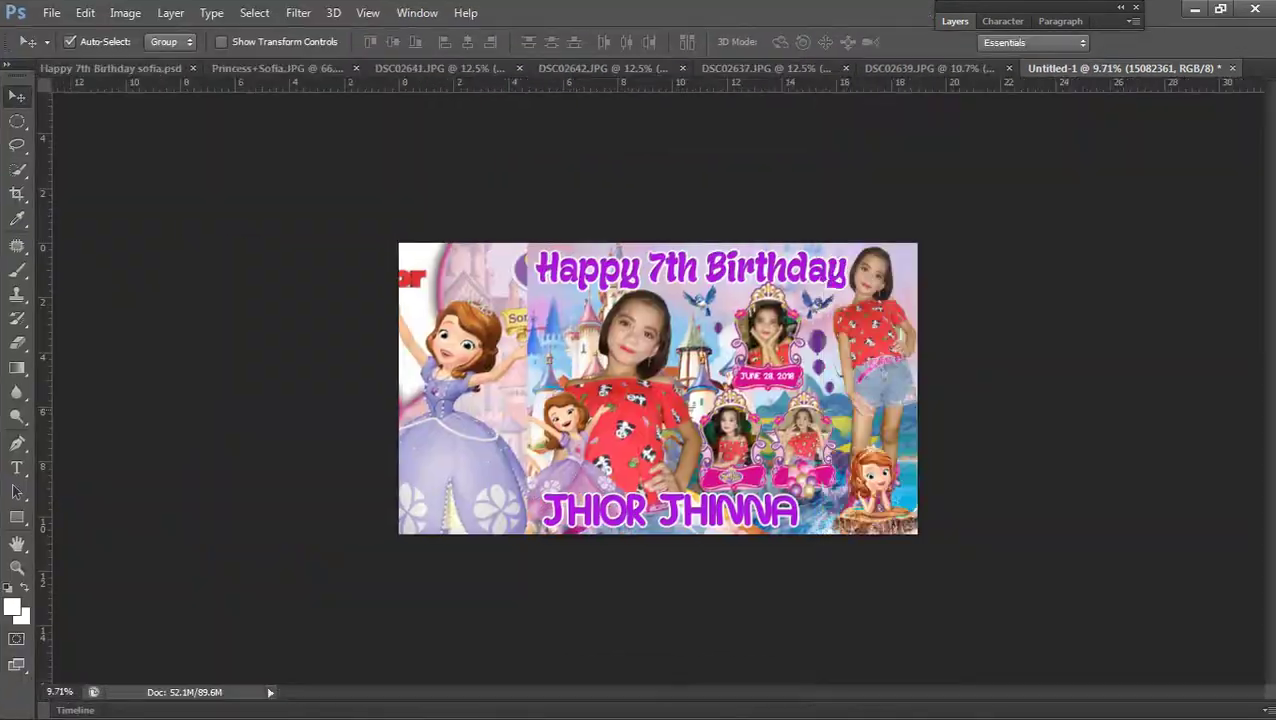
{"action": "scroll", "coordinate": [445, 300], "scroll_direction": "up", "scroll_amount": 2}
{"action": "left_click_drag", "start_coordinate": [452, 296], "coordinate": [420, 280]}
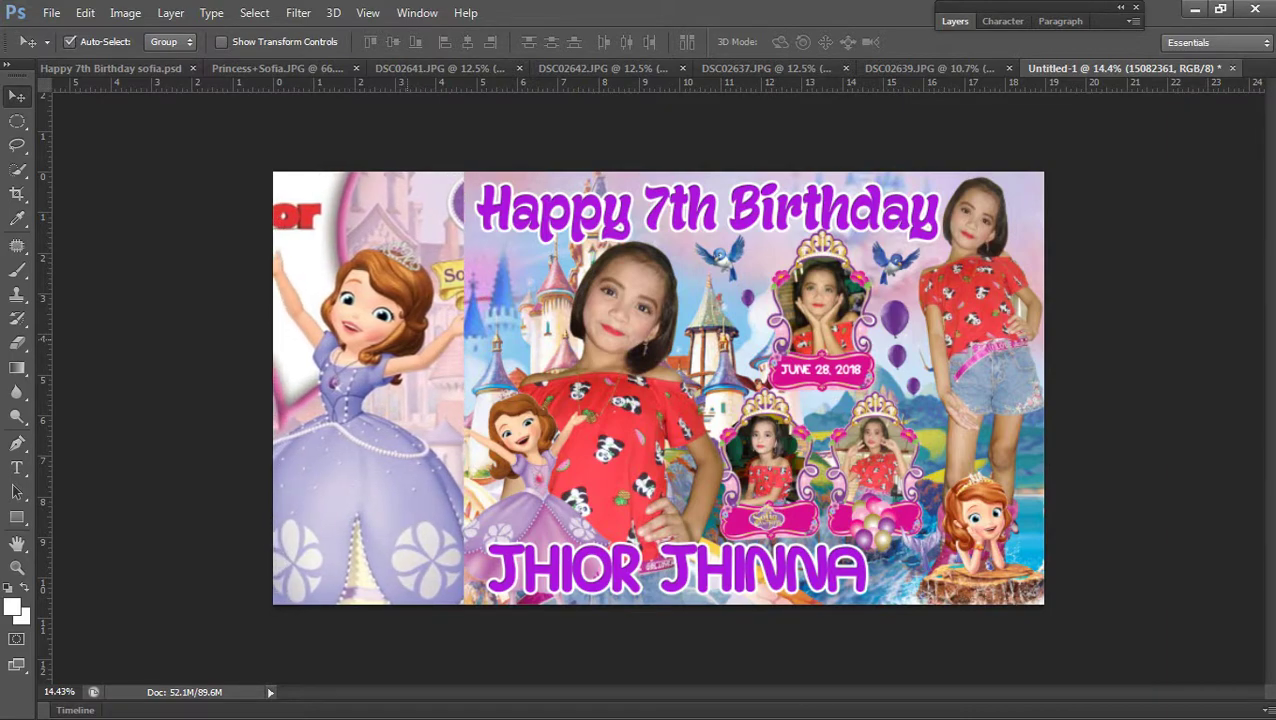
{"action": "scroll", "coordinate": [653, 398], "scroll_direction": "down", "scroll_amount": 1}
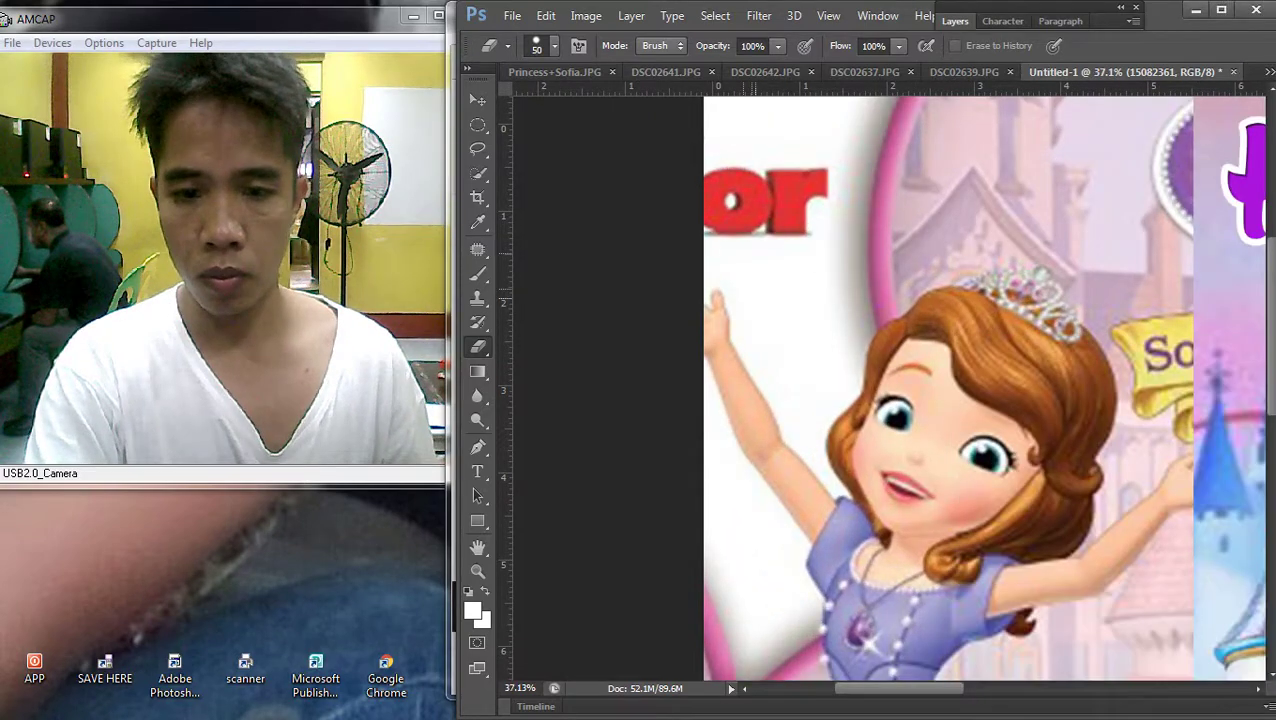
Switch to the Clone Stamp with a 110 brush size
{"action": "key", "text": "Return"}
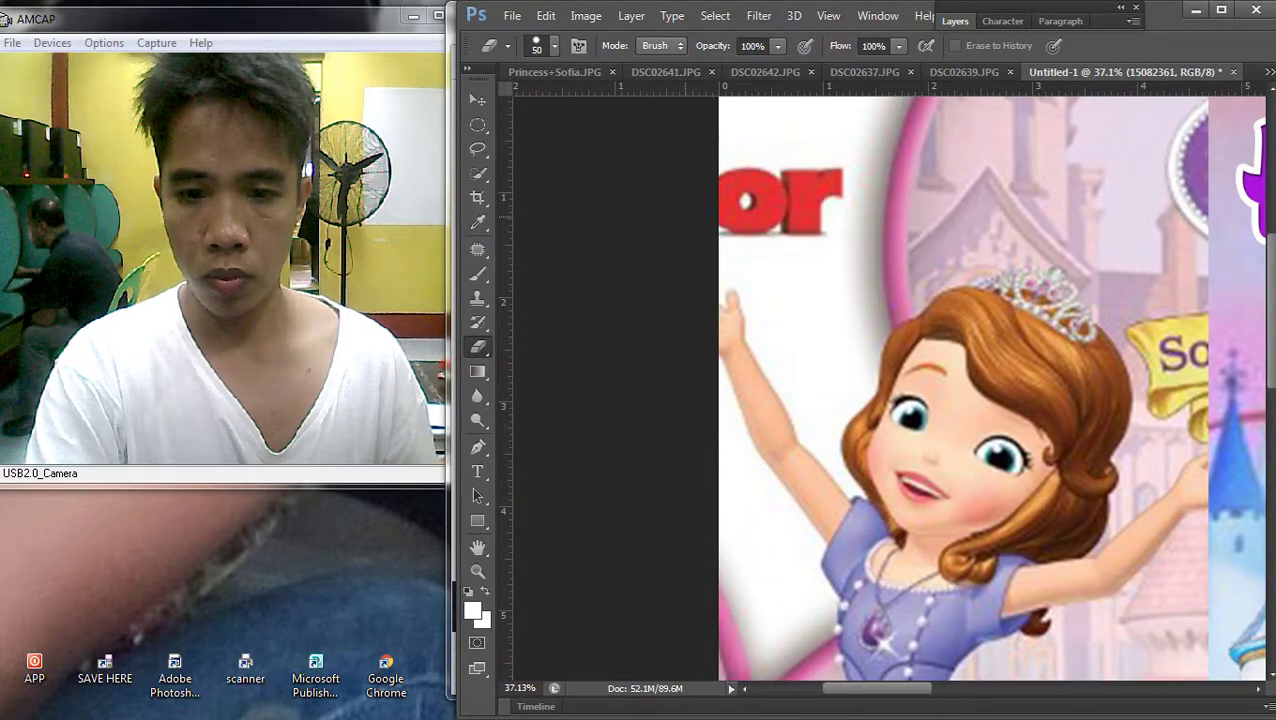
{"action": "key", "text": "v"}
{"action": "key", "text": "s"}
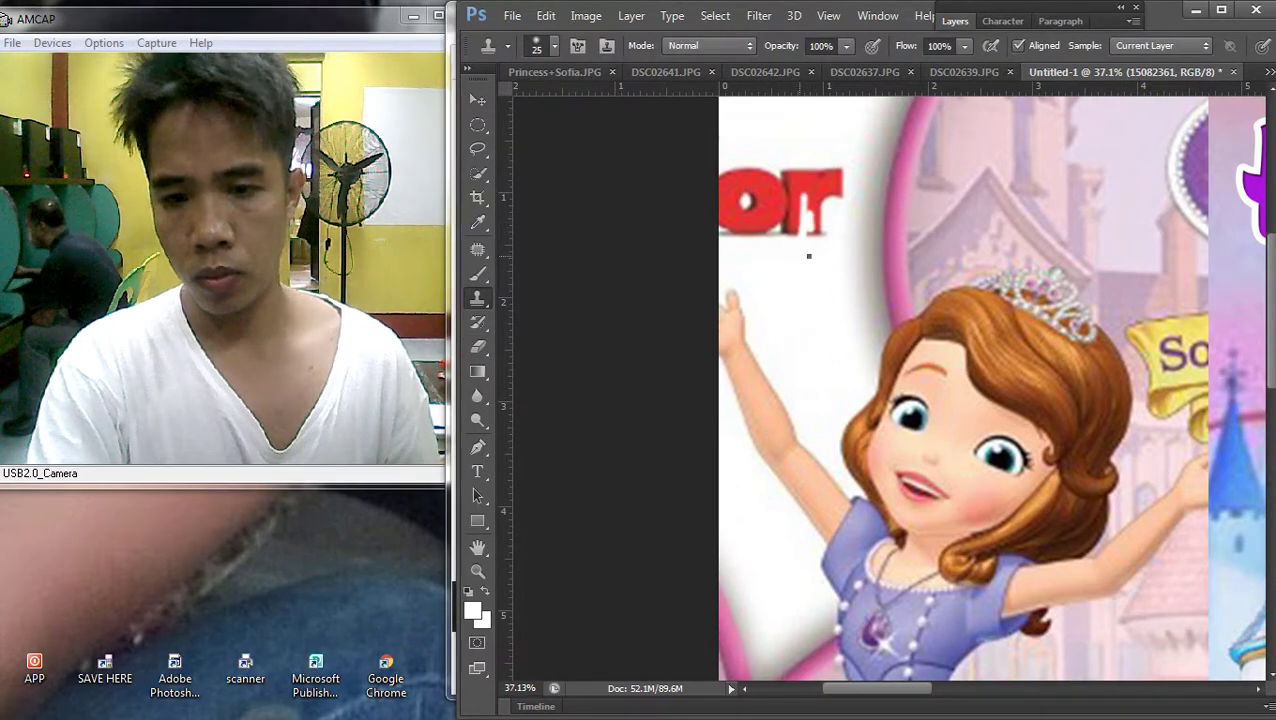
{"action": "right_click", "coordinate": [810, 258]}
{"action": "type", "text": "110"}
{"action": "key", "text": "Return"}
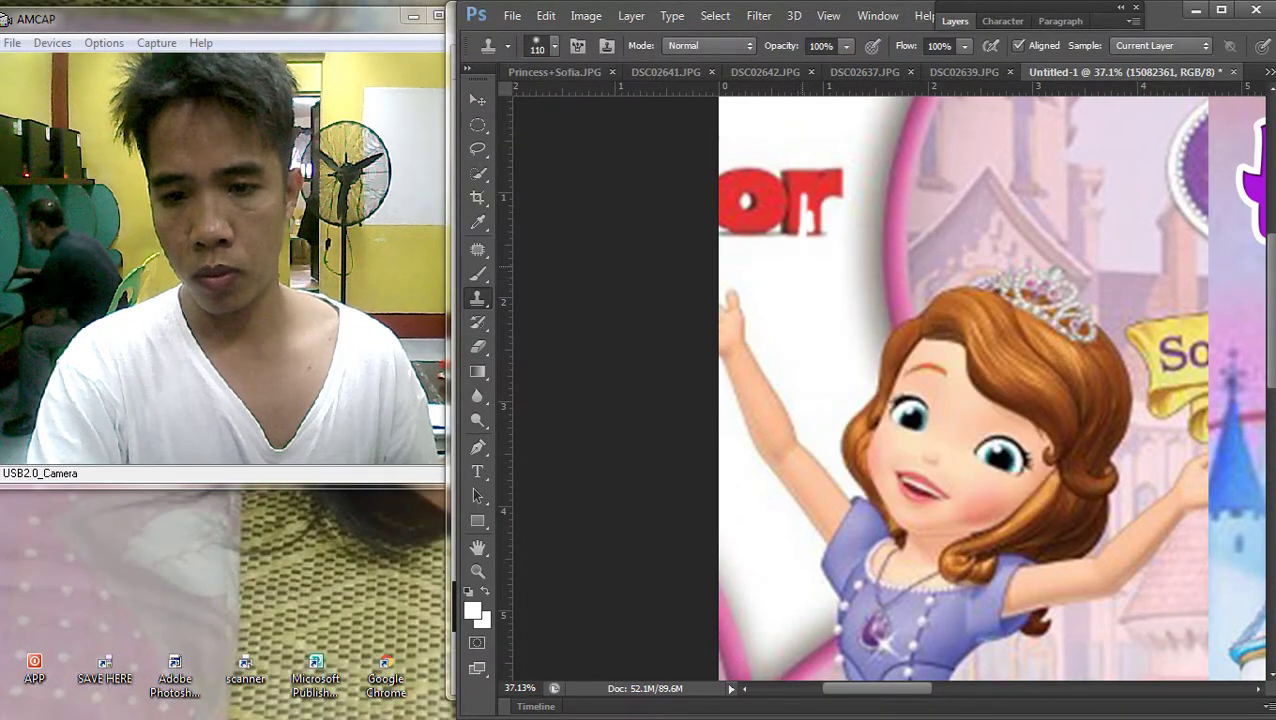
Clone white background over the red 'or' letters above Sofia
{"action": "left_click_drag", "start_coordinate": [828, 200], "coordinate": [800, 249]}
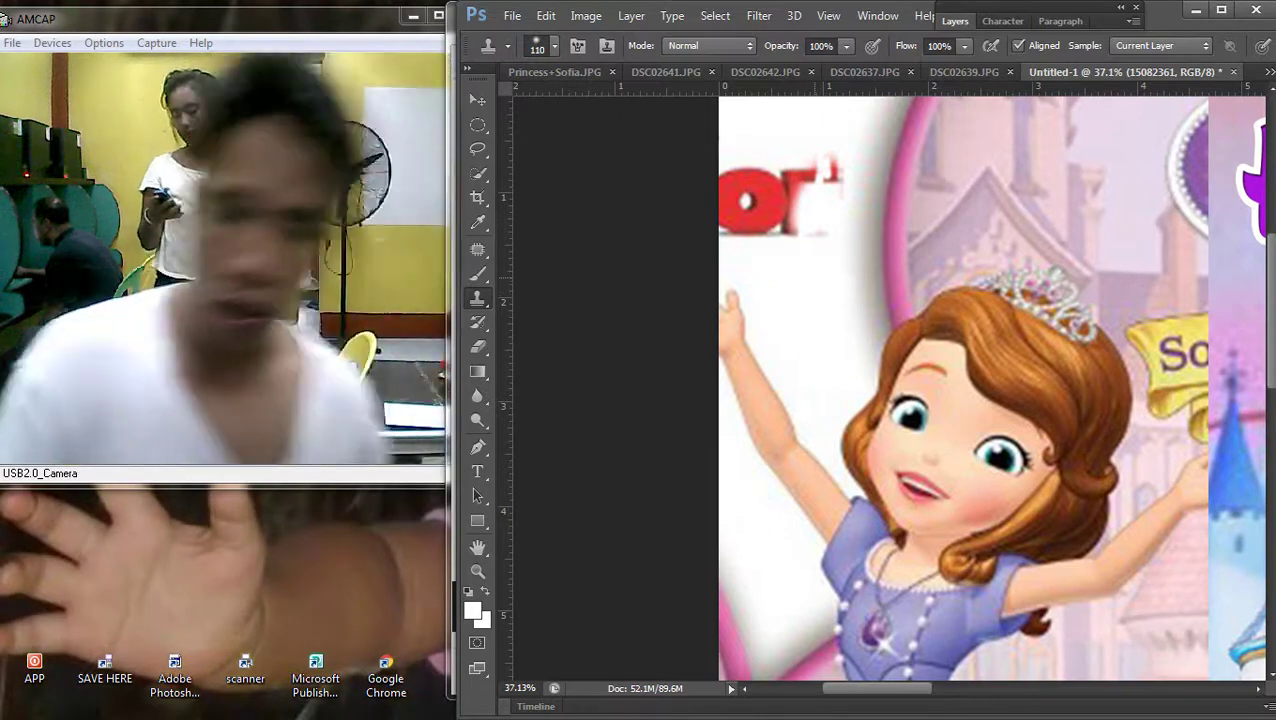
{"action": "mouse_move", "coordinate": [795, 178]}
{"action": "left_mouse_down"}
{"action": "mouse_move", "coordinate": [800, 205]}
{"action": "mouse_move", "coordinate": [770, 270]}
{"action": "left_mouse_up"}
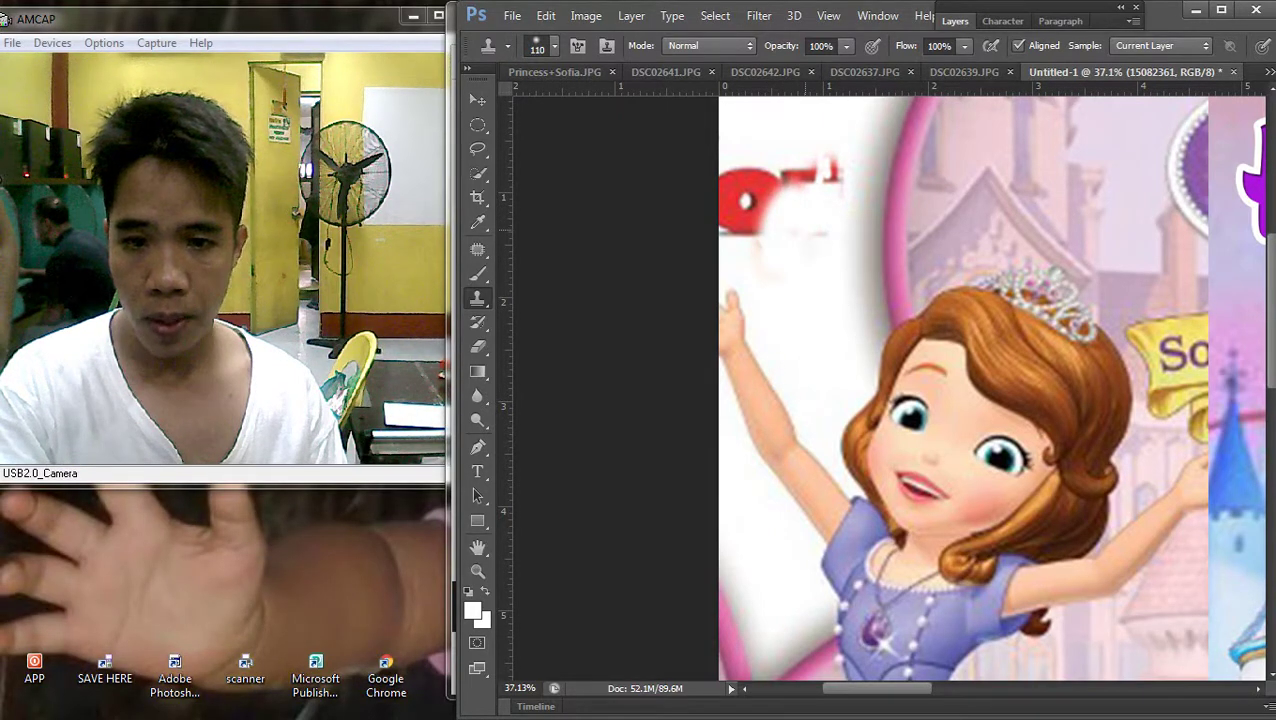
{"action": "mouse_move", "coordinate": [805, 178]}
{"action": "left_mouse_down"}
{"action": "mouse_move", "coordinate": [760, 185]}
{"action": "mouse_move", "coordinate": [840, 175]}
{"action": "left_mouse_up"}
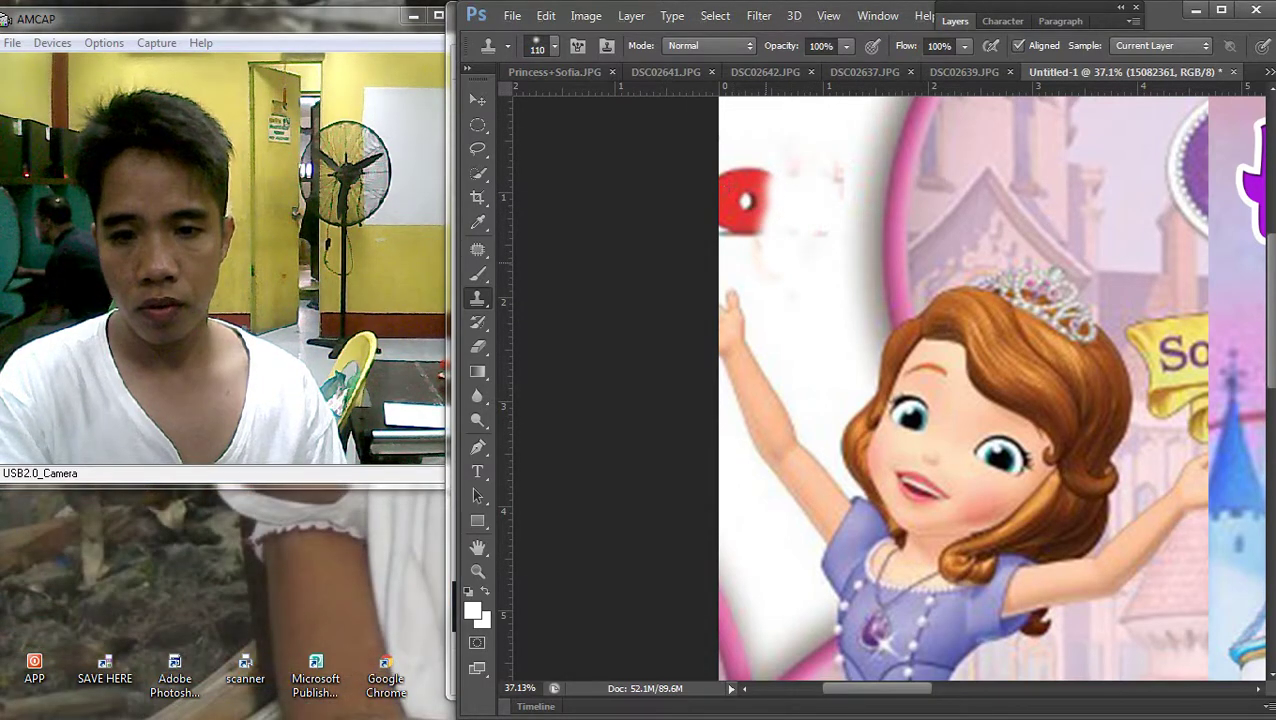
{"action": "mouse_move", "coordinate": [760, 205]}
{"action": "left_mouse_down"}
{"action": "mouse_move", "coordinate": [775, 216]}
{"action": "mouse_move", "coordinate": [769, 267]}
{"action": "left_mouse_up"}
{"action": "left_click_drag", "start_coordinate": [735, 228], "coordinate": [730, 182]}
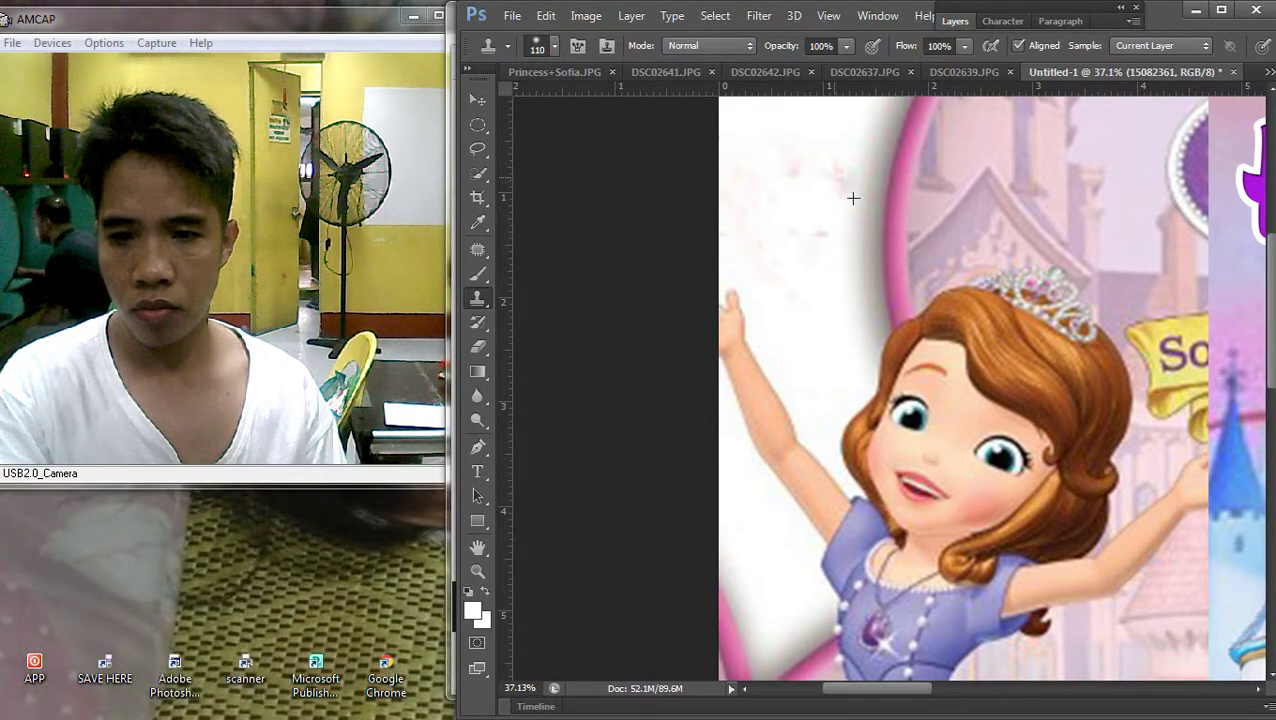
{"action": "scroll", "coordinate": [842, 291], "scroll_direction": "down", "scroll_amount": 2}
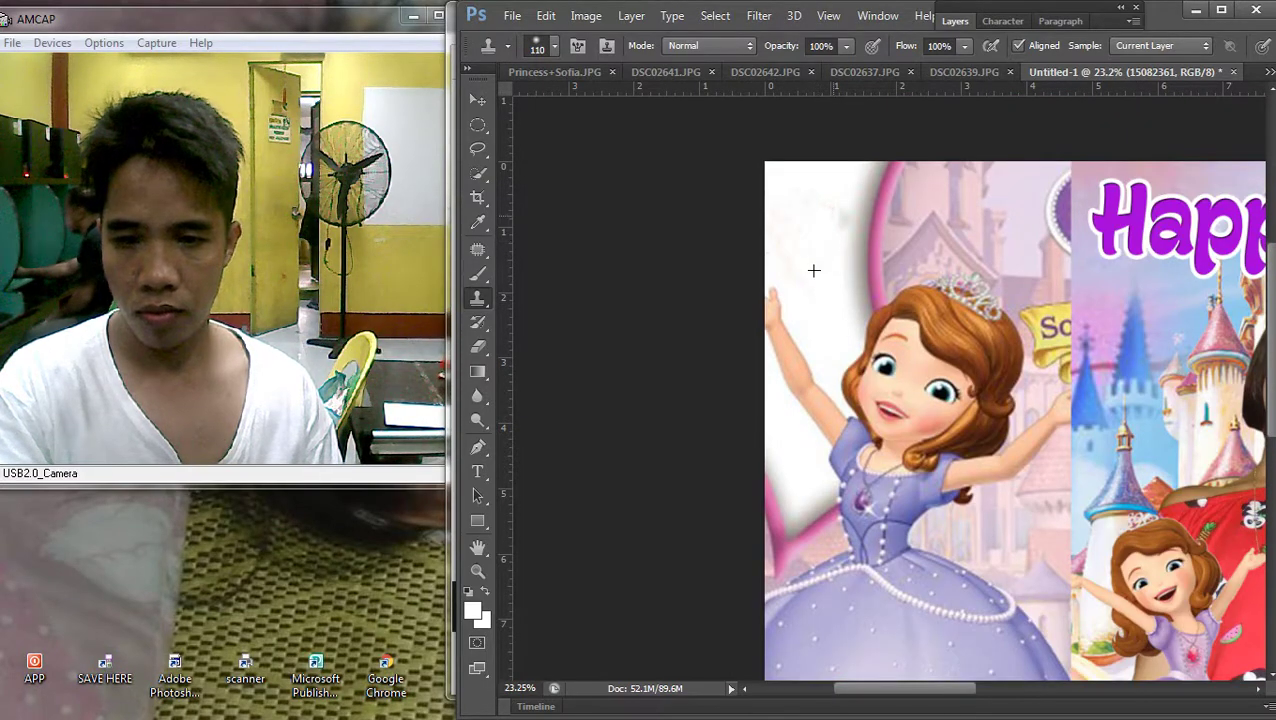
{"action": "scroll", "coordinate": [894, 264], "scroll_direction": "down", "scroll_amount": 3}
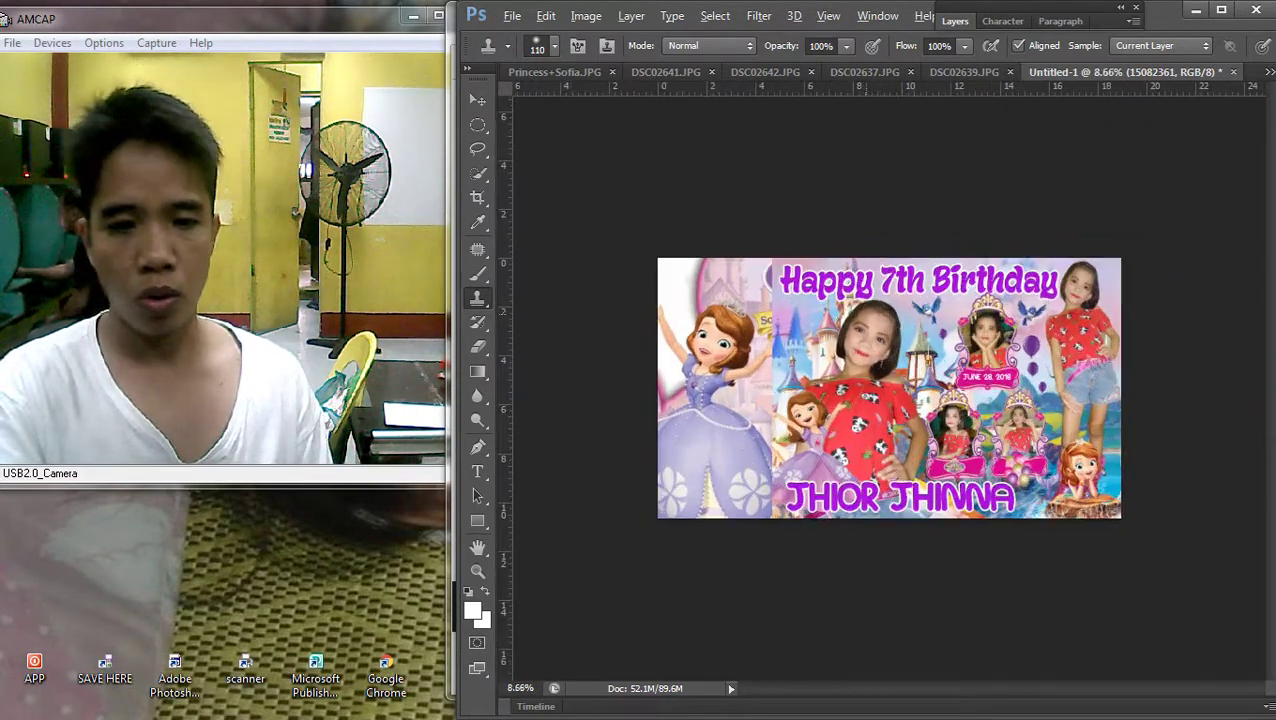
{"action": "key", "text": "v"}
{"action": "scroll", "coordinate": [888, 388], "scroll_direction": "down", "scroll_amount": 1}
{"action": "scroll", "coordinate": [888, 388], "scroll_direction": "up", "scroll_amount": 1}
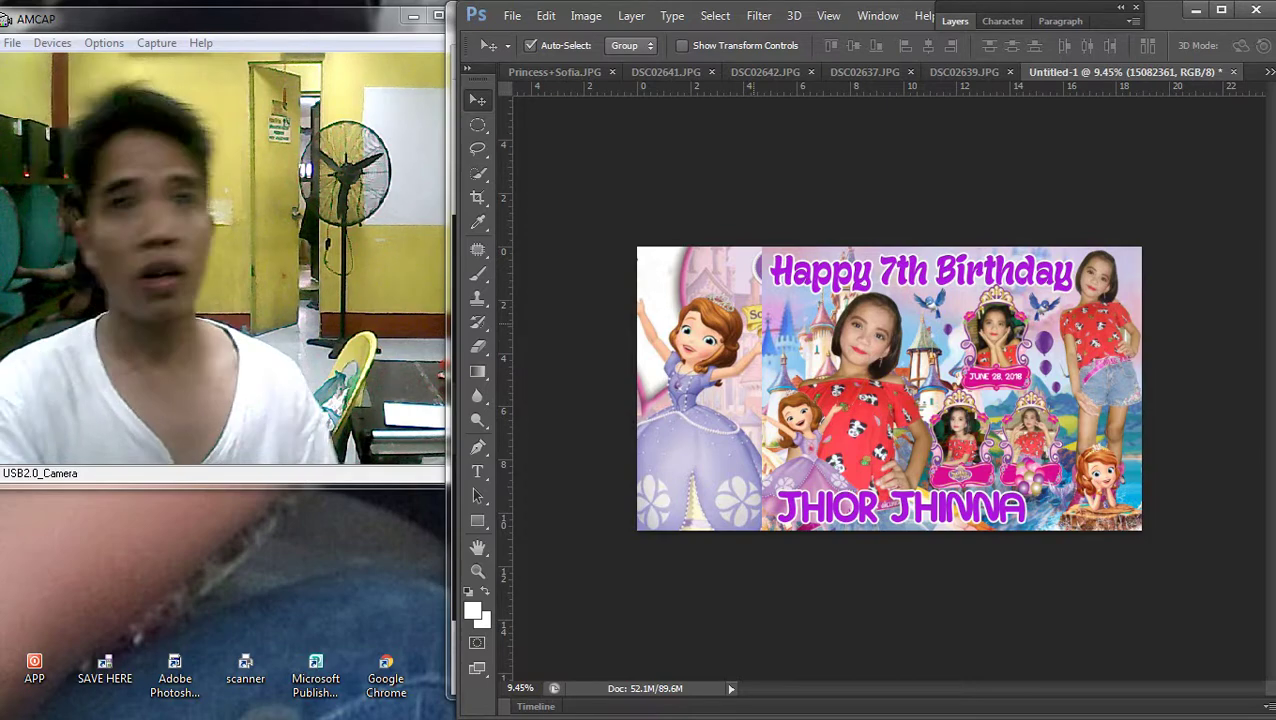
Scale the Sofia layer to about 106.85% and nudge it up and to the left
{"action": "scroll", "coordinate": [772, 320], "scroll_direction": "down", "scroll_amount": 1}
{"action": "key", "text": "ctrl+t"}
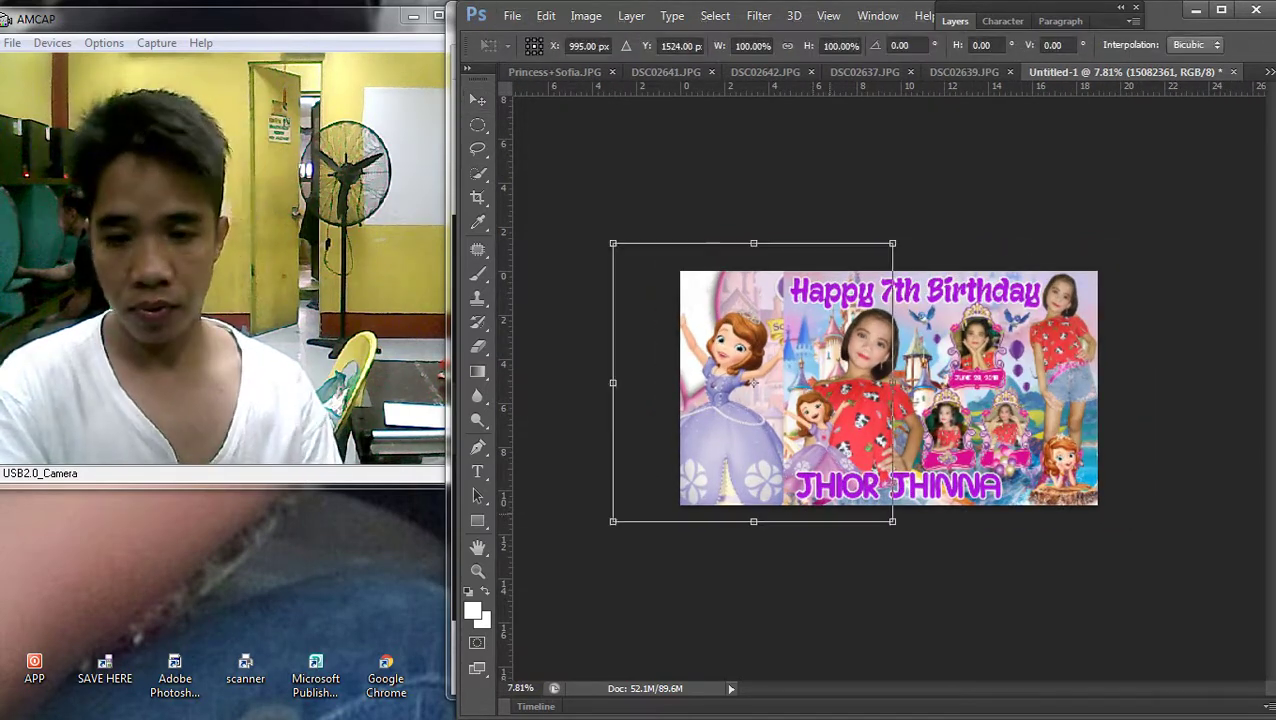
{"action": "left_click_drag", "start_coordinate": [892, 521], "coordinate": [912, 541]}
{"action": "left_click_drag", "start_coordinate": [763, 392], "coordinate": [757, 388]}
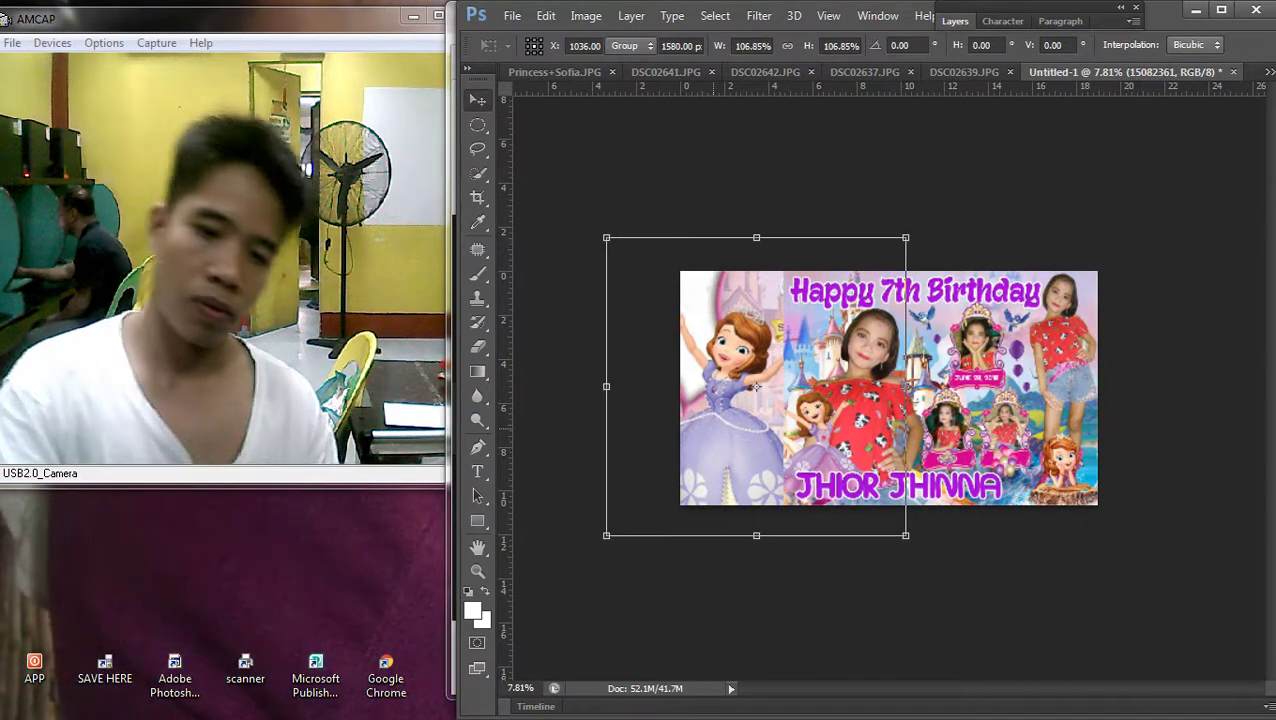
{"action": "key", "text": "Return"}
{"action": "scroll", "coordinate": [883, 391], "scroll_direction": "up", "scroll_amount": 1}
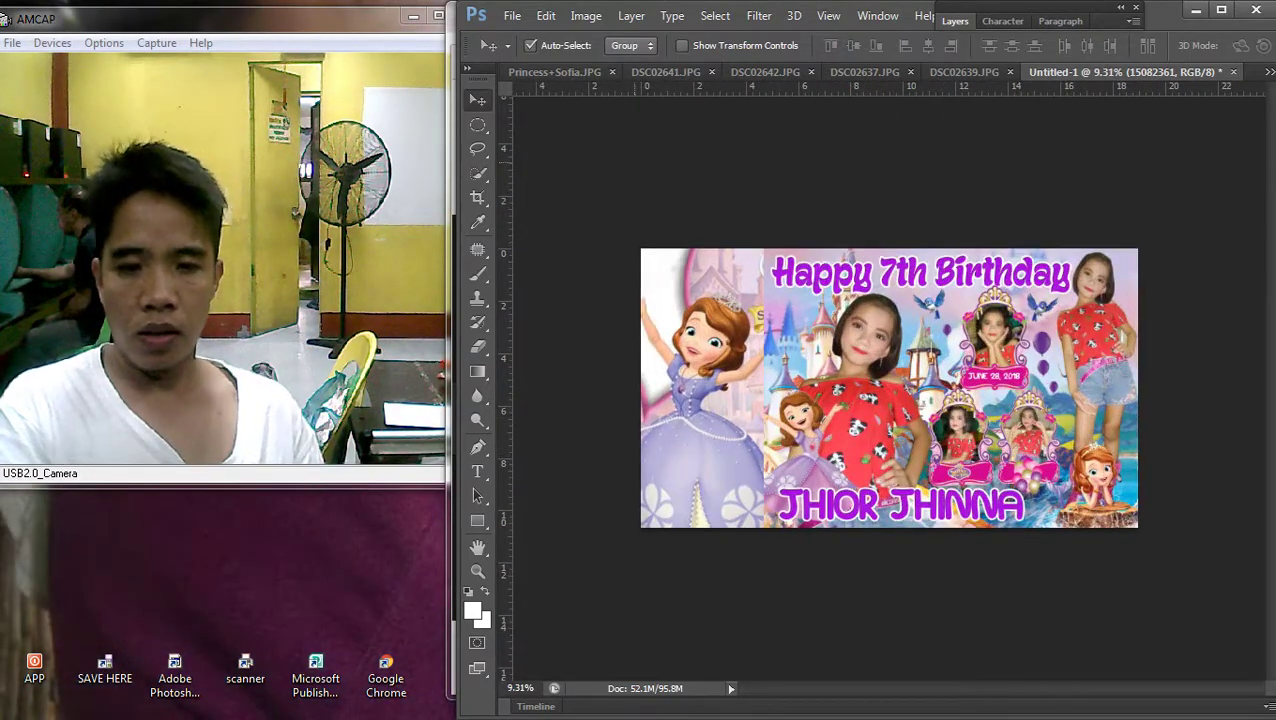
{"action": "key", "text": "alt+f"}
{"action": "left_click", "coordinate": [1236, 615]}
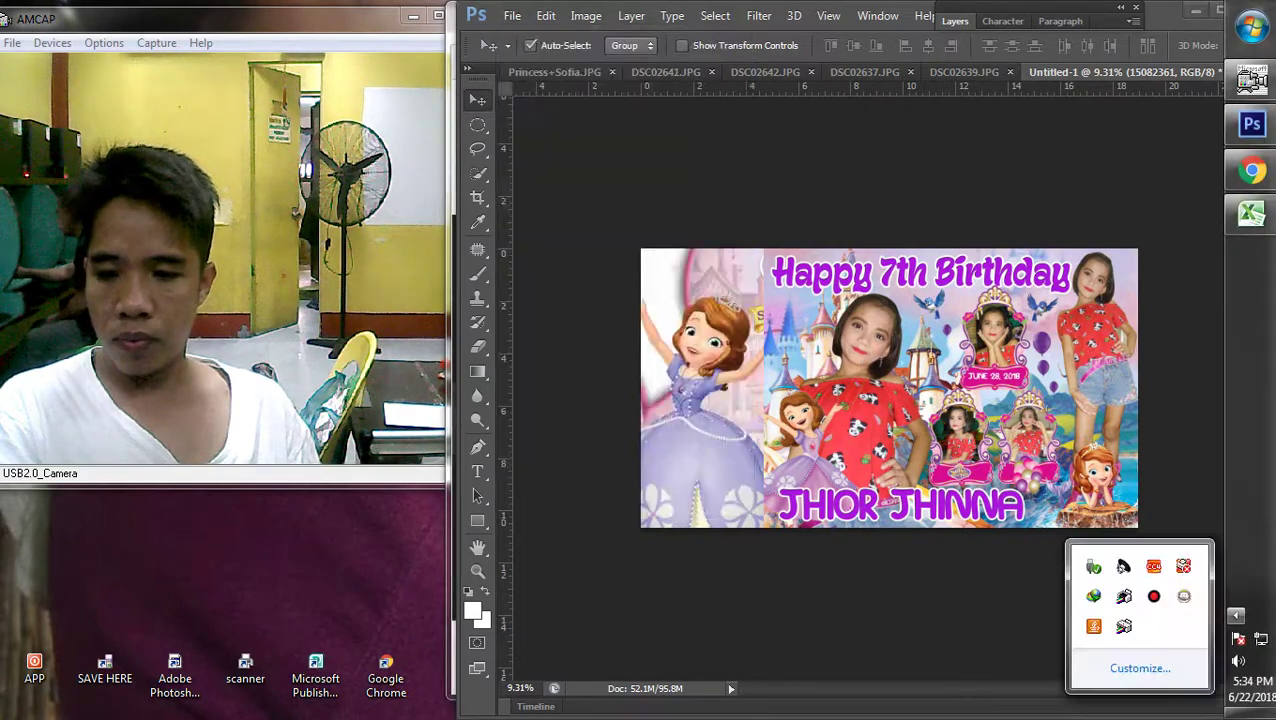
Save the banner as Untitled-1.jpg in JPEG format at High quality
{"action": "left_click", "coordinate": [512, 15]}
{"action": "left_click", "coordinate": [540, 240]}
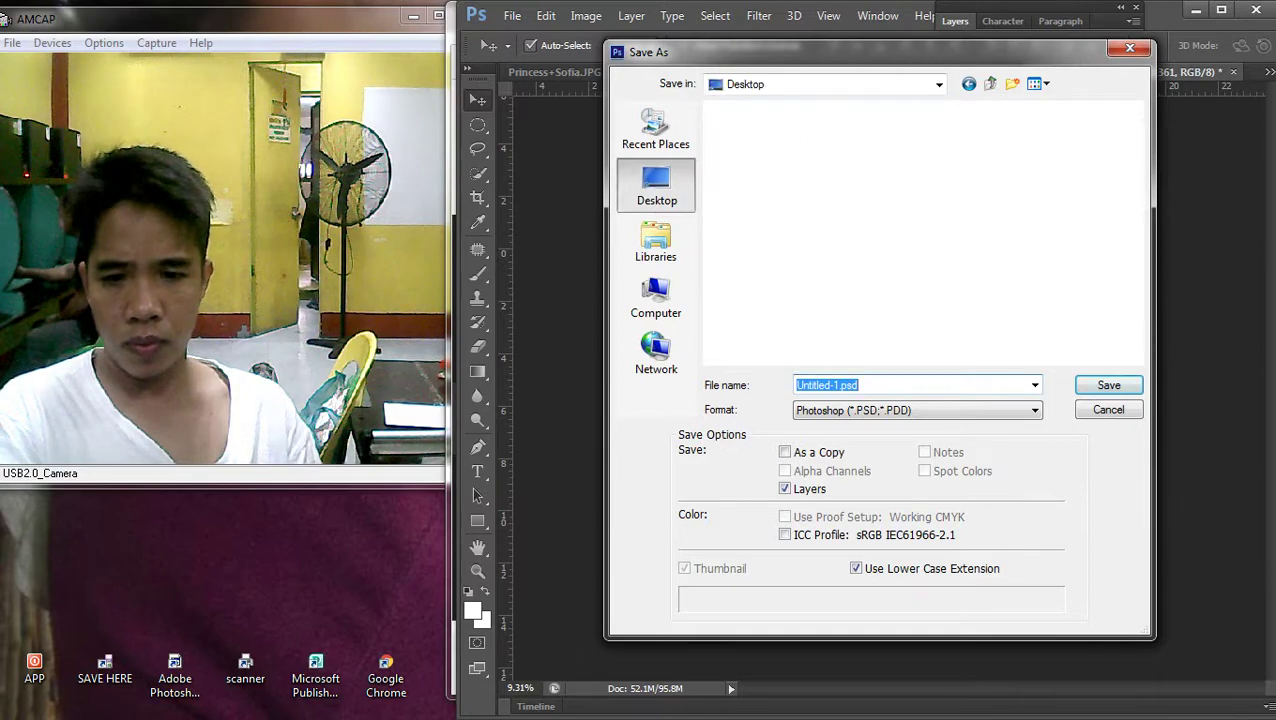
{"action": "key", "text": "Tab"}
{"action": "key", "text": "alt+Down"}
{"action": "key", "text": "j"}
{"action": "key", "text": "Return"}
{"action": "key", "text": "Return"}
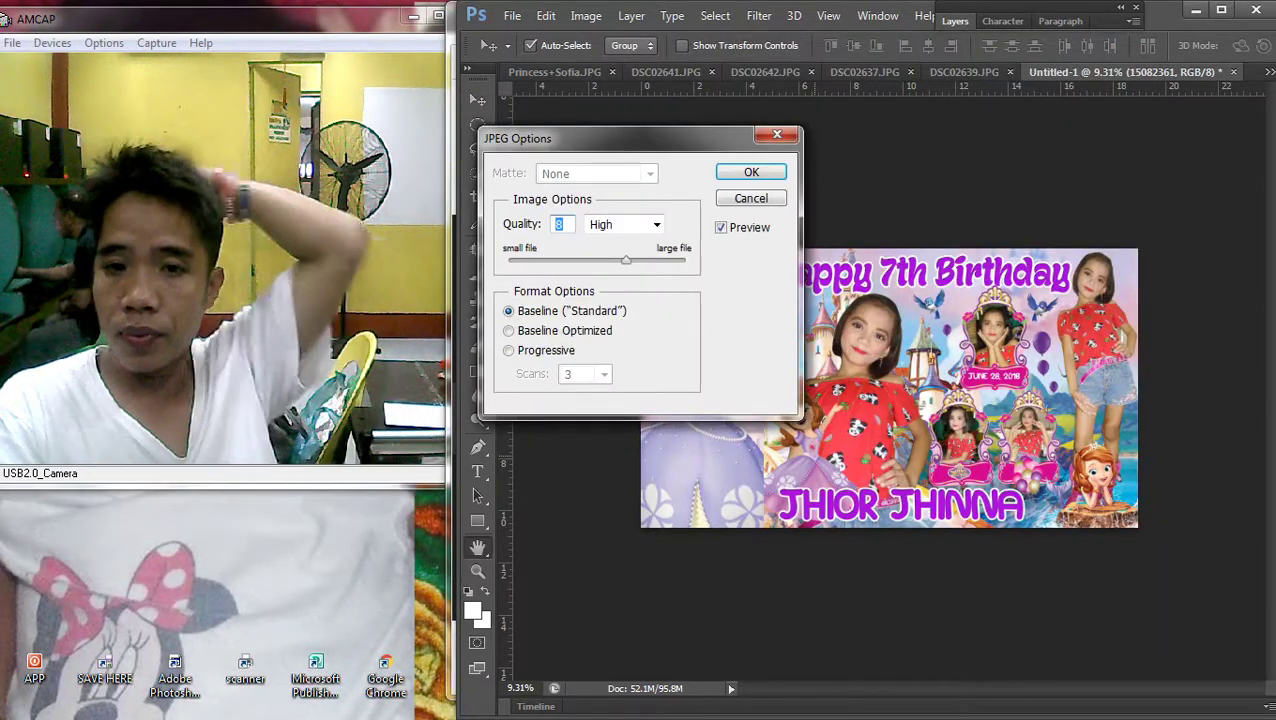
{"action": "key", "text": "Return"}
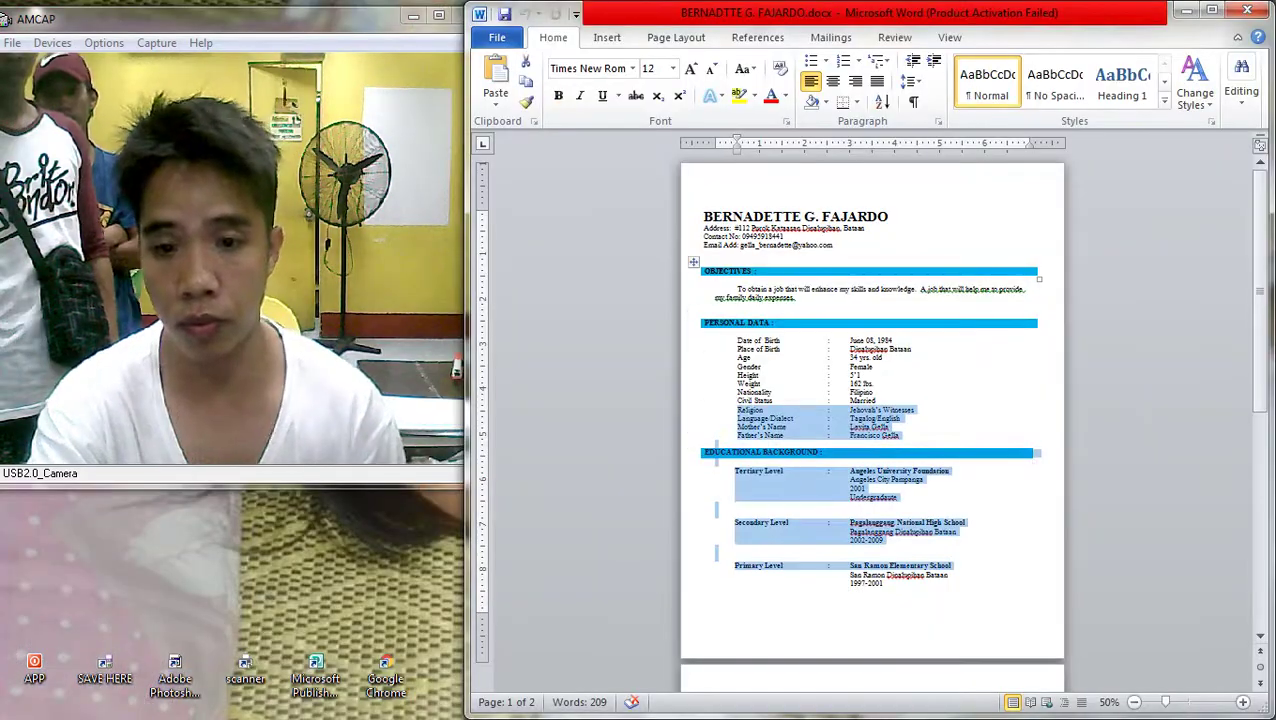
{"action": "left_click_drag", "start_coordinate": [704, 216], "coordinate": [888, 216]}
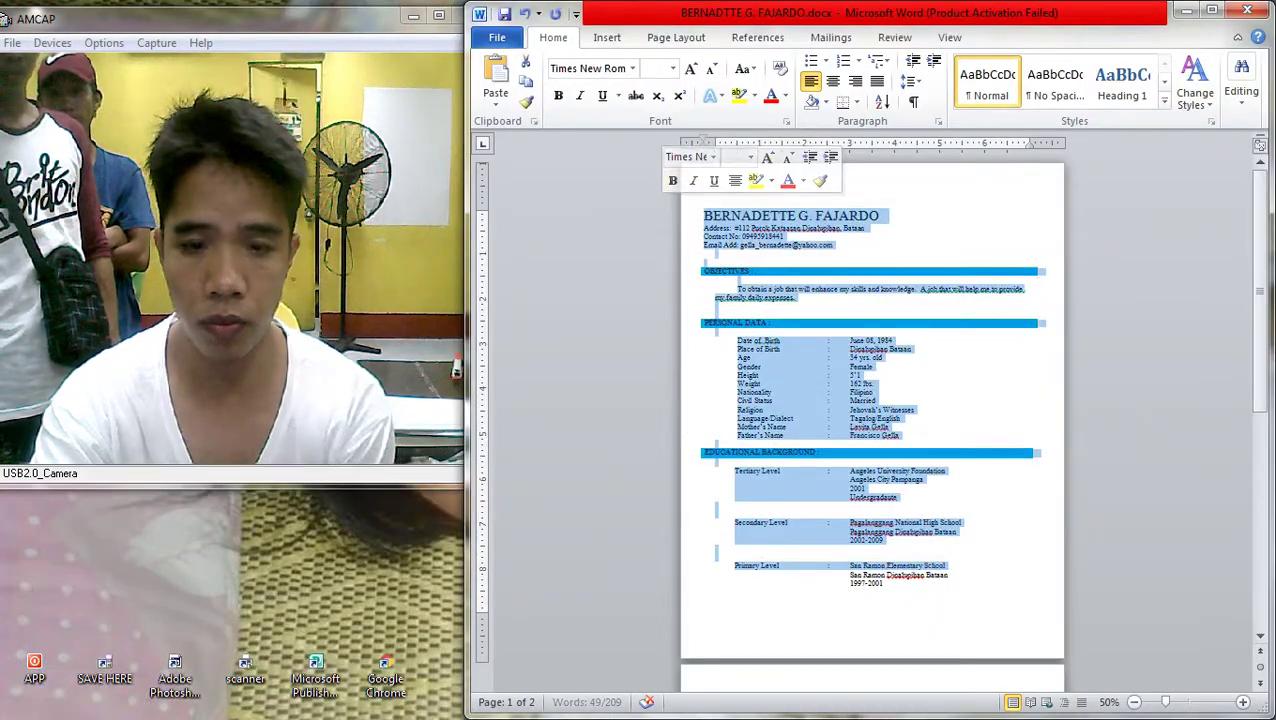
Set the résumé's name heading to 22 pt
{"action": "left_click", "coordinate": [756, 157]}
{"action": "type", "text": "22"}
{"action": "key", "text": "Return"}
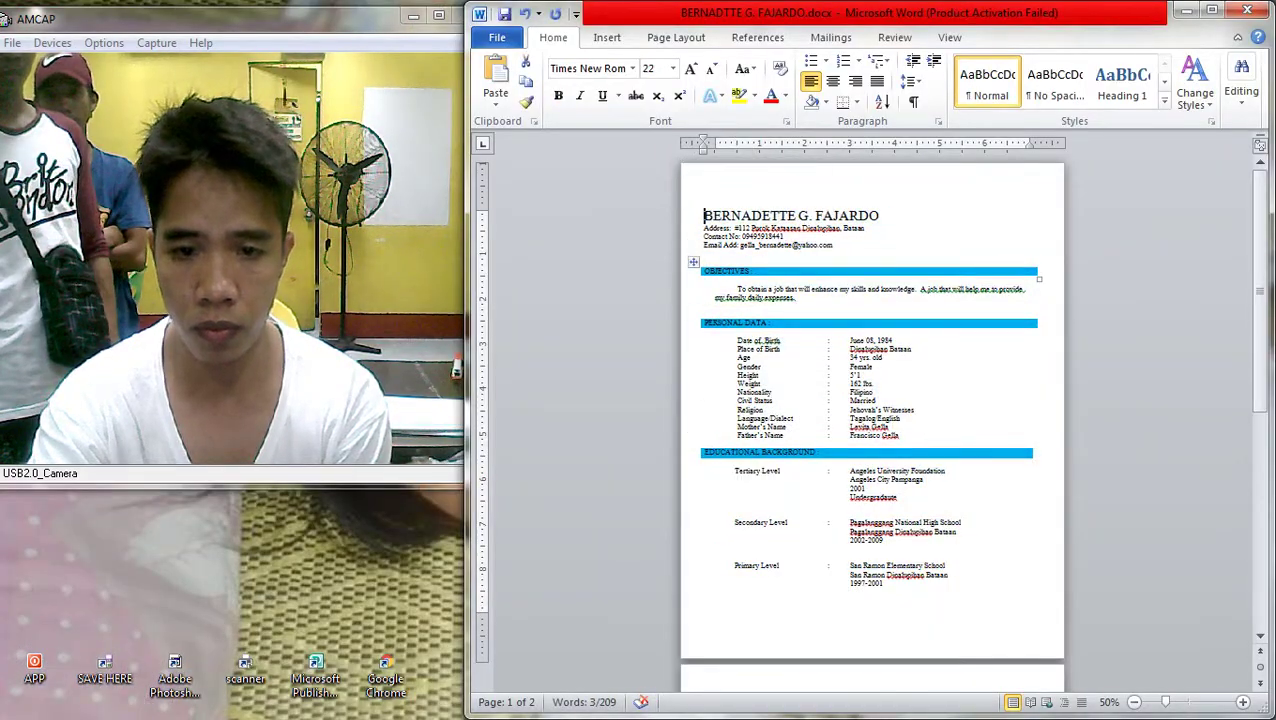
Delete all résumé text above CHARACTER REFERENCES and select the first reference's name
{"action": "key", "text": "ctrl+a"}
{"action": "scroll", "coordinate": [870, 400], "scroll_direction": "down", "scroll_amount": 5}
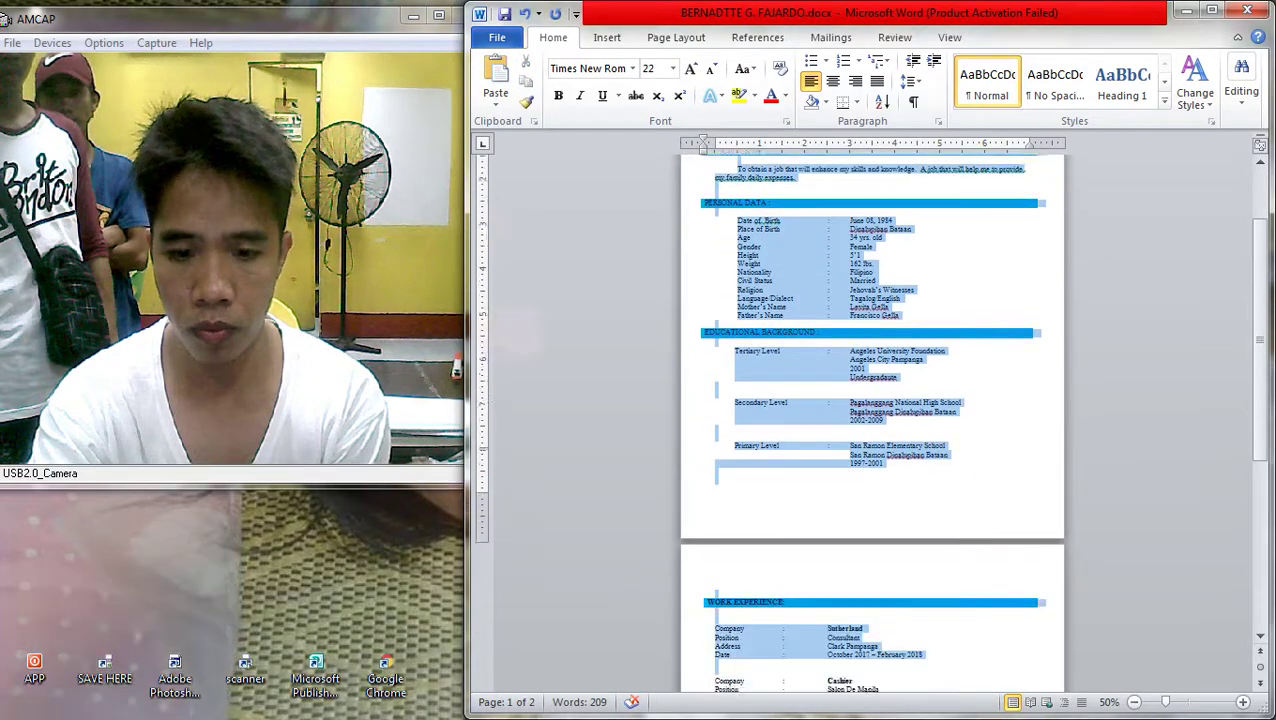
{"action": "left_click", "coordinate": [715, 170]}
{"action": "key", "text": "ctrl+shift+Home"}
{"action": "key", "text": "BackSpace"}
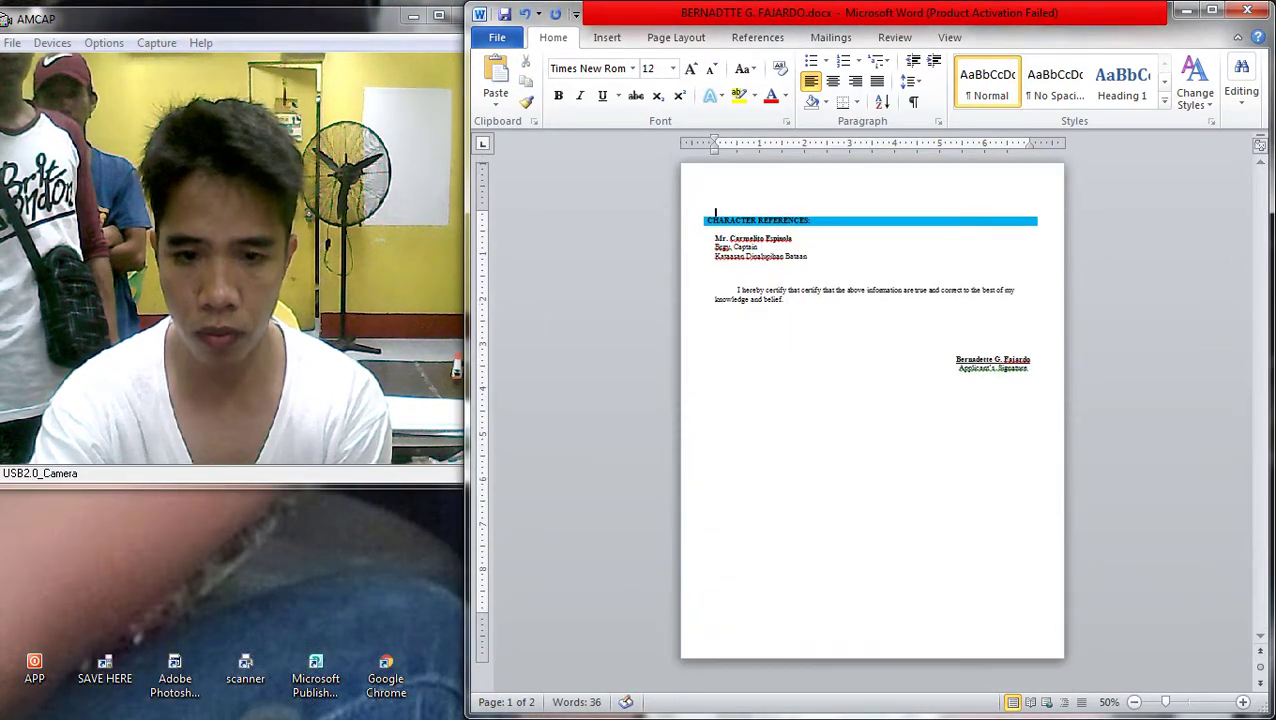
{"action": "scroll", "coordinate": [870, 410], "scroll_direction": "up", "scroll_amount": 6}
{"action": "left_click_drag", "start_coordinate": [545, 339], "coordinate": [685, 339]}
{"action": "scroll", "coordinate": [685, 339], "scroll_direction": "up", "scroll_amount": 4}
View the received reference photo from K-02-PC's Users share, then close the viewer
{"action": "left_click", "coordinate": [1250, 28]}
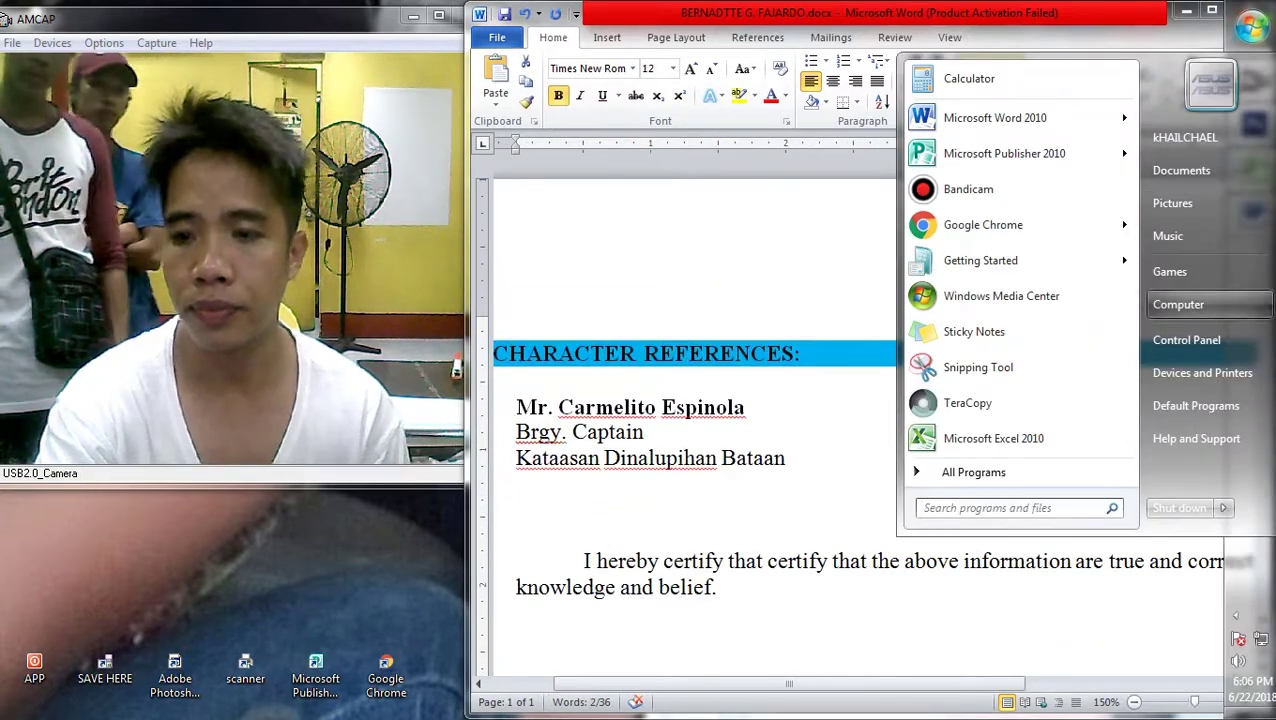
{"action": "left_click", "coordinate": [1178, 304]}
{"action": "left_click", "coordinate": [68, 396]}
{"action": "left_click", "coordinate": [68, 376]}
{"action": "key", "text": "super+Down"}
{"action": "double_click", "coordinate": [660, 240]}
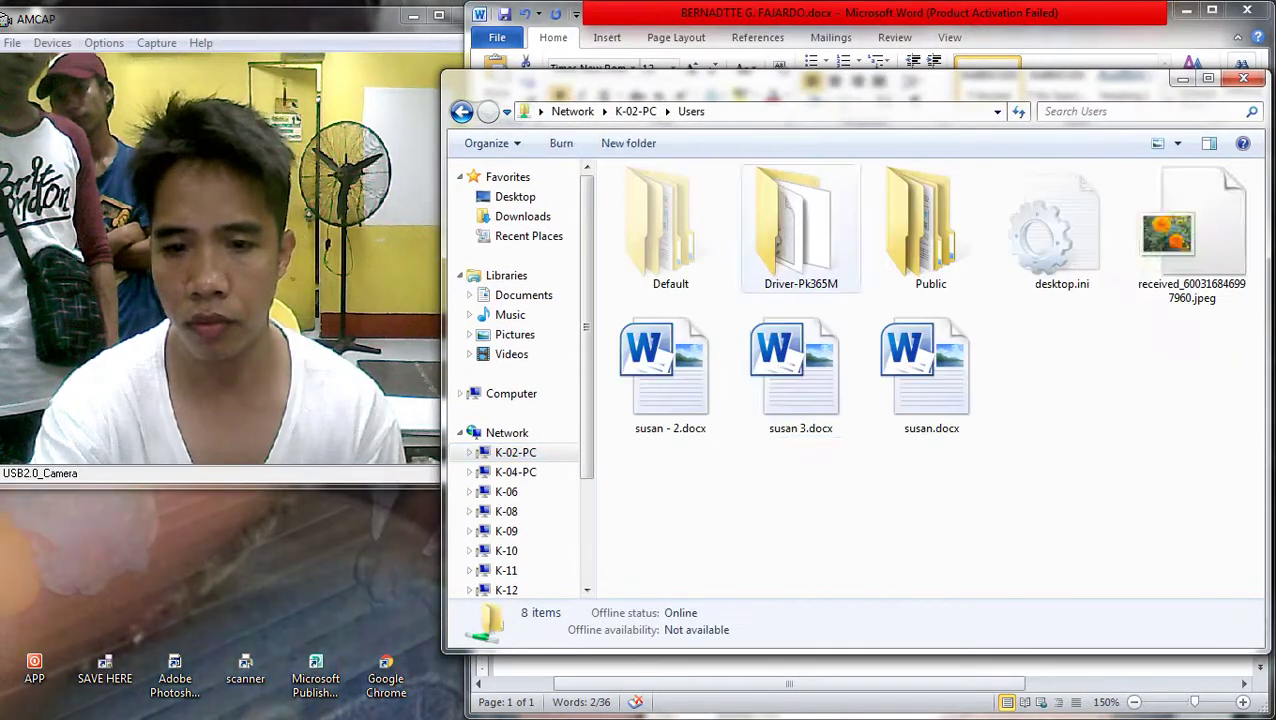
{"action": "left_click", "coordinate": [1190, 245]}
{"action": "key", "text": "Return"}
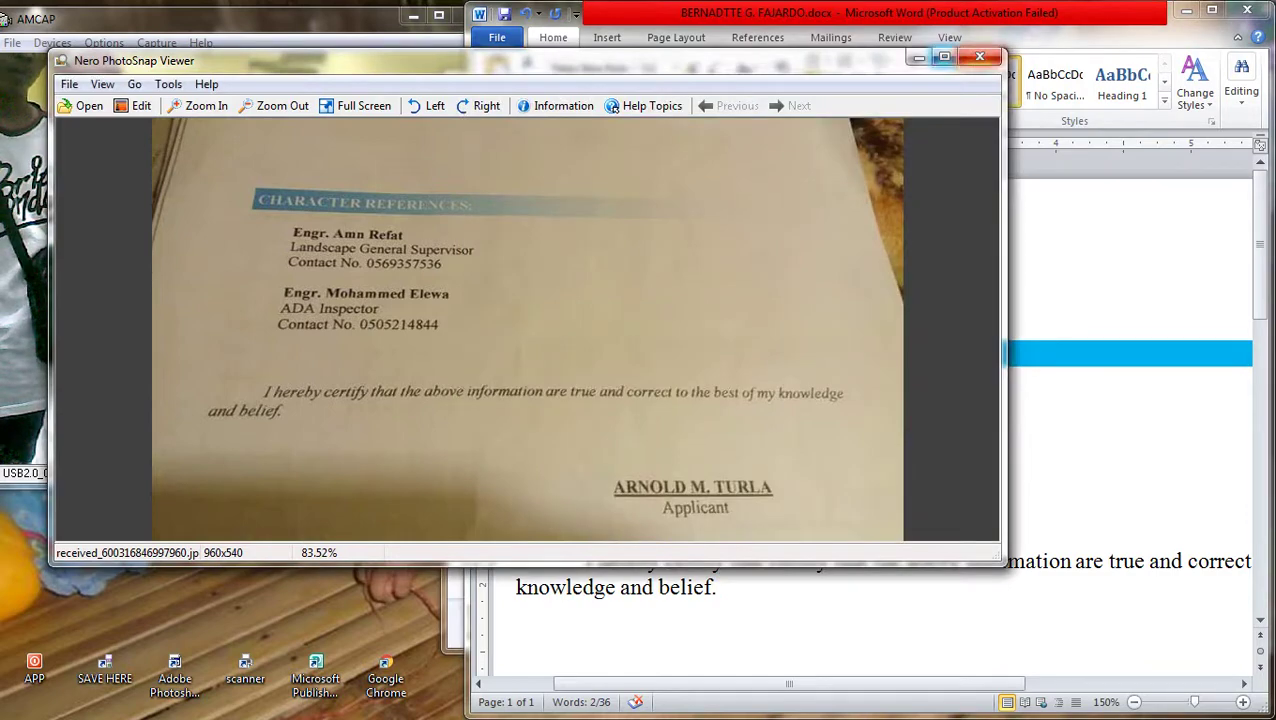
{"action": "left_click", "coordinate": [980, 56]}
Rearrange the Word and Users folder windows, then return to the Photoshop banner
{"action": "left_click_drag", "start_coordinate": [700, 12], "coordinate": [700, 418]}
{"action": "left_click", "coordinate": [850, 78]}
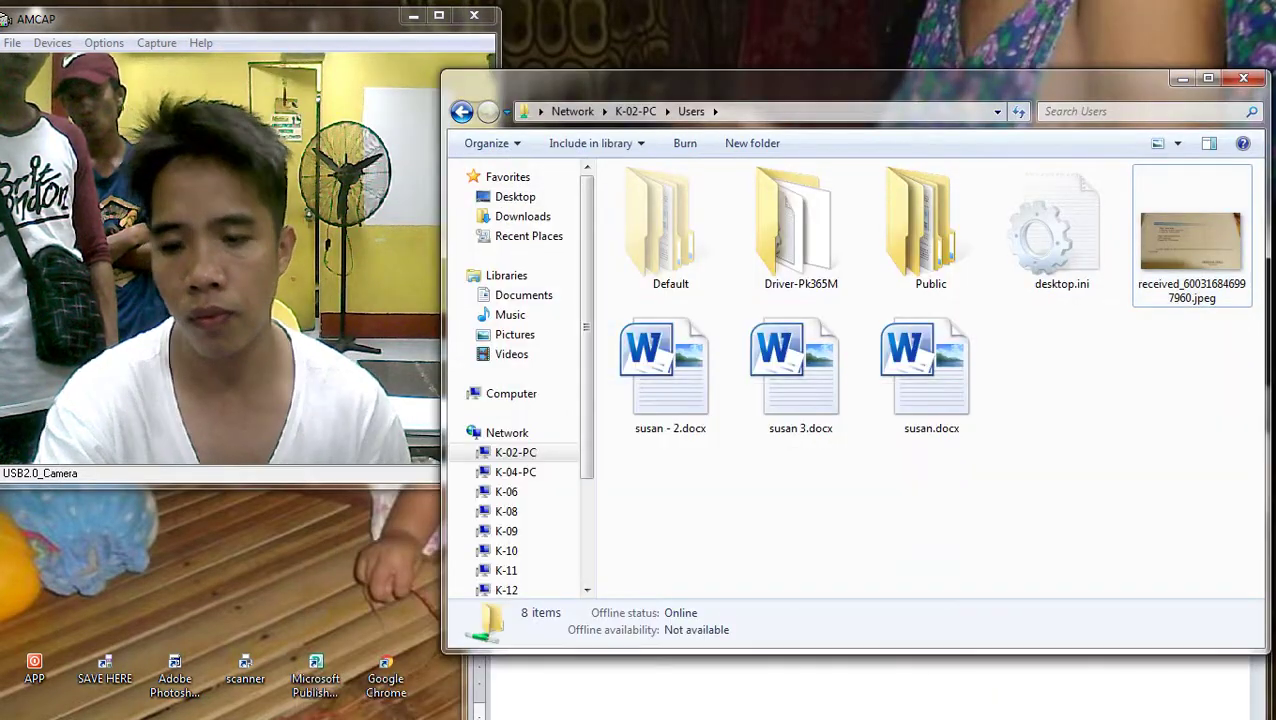
{"action": "key", "text": "alt+Tab"}
{"action": "mouse_move", "coordinate": [850, 399]}
{"action": "left_mouse_down"}
{"action": "mouse_move", "coordinate": [834, 12]}
{"action": "mouse_move", "coordinate": [875, 5]}
{"action": "left_mouse_up"}
{"action": "scroll", "coordinate": [840, 420], "scroll_direction": "down", "scroll_amount": 5}
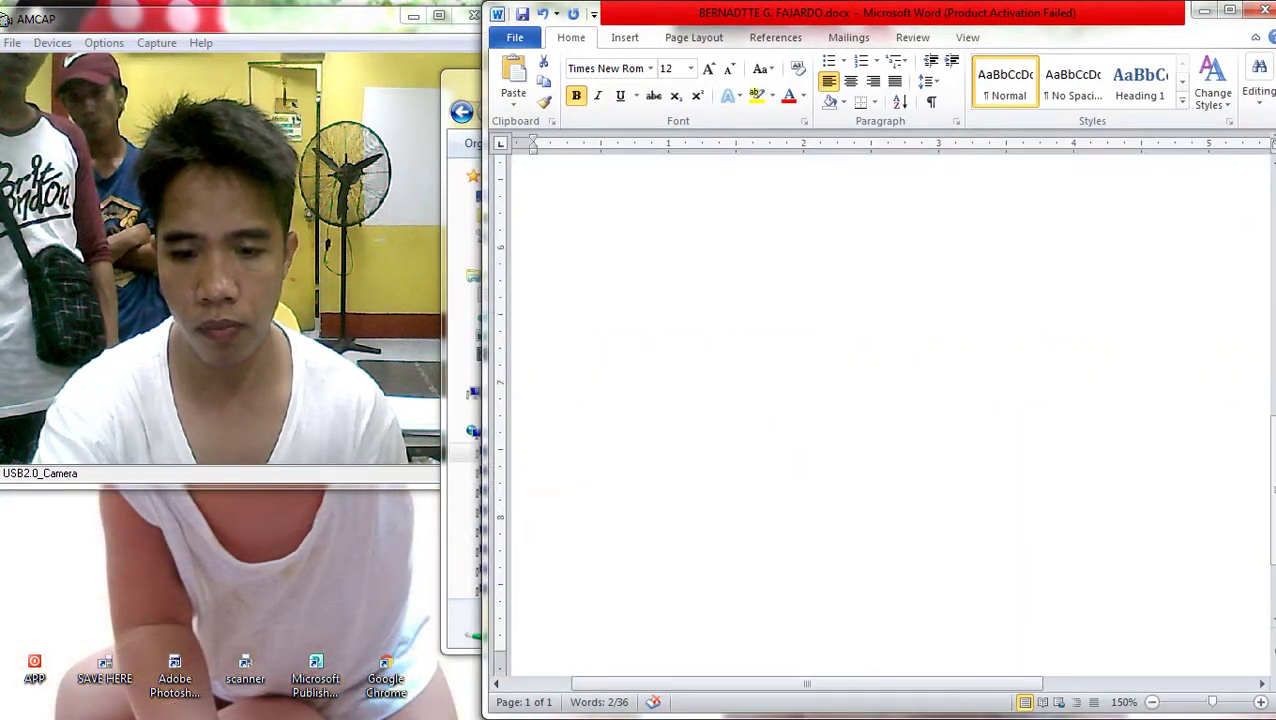
{"action": "scroll", "coordinate": [959, 418], "scroll_direction": "down", "scroll_amount": 3}
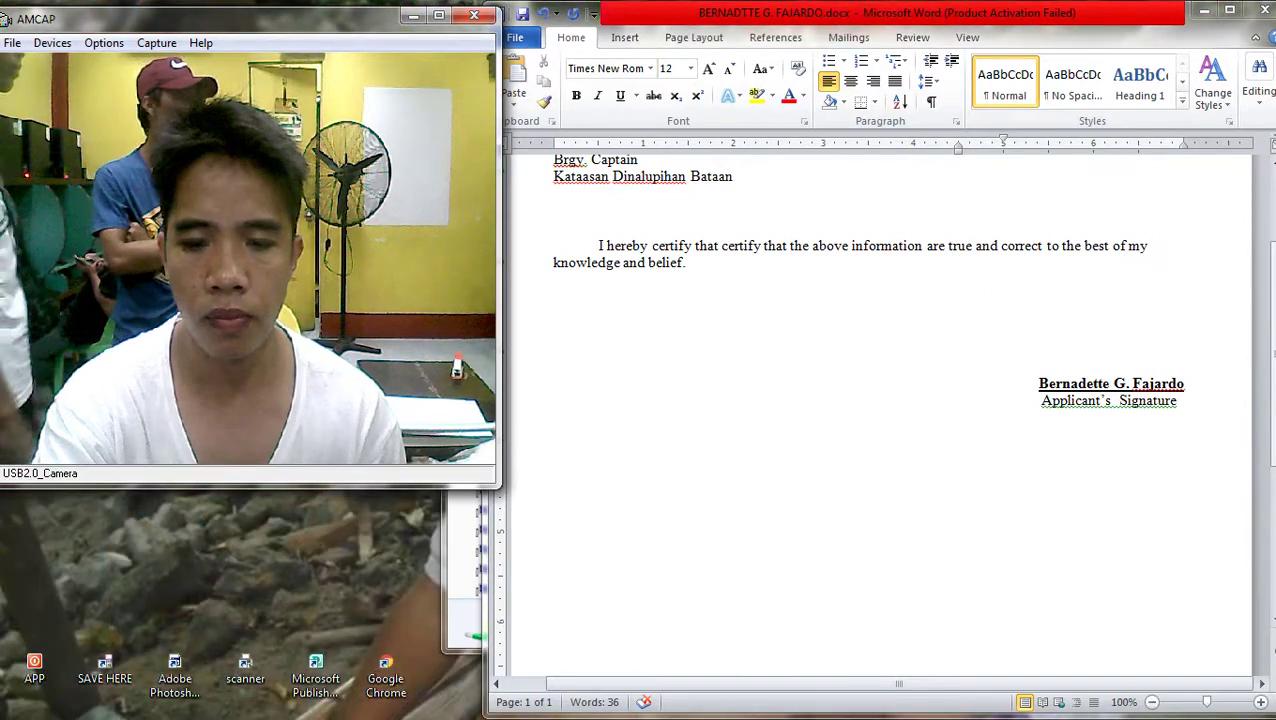
{"action": "key", "text": "alt+Tab"}
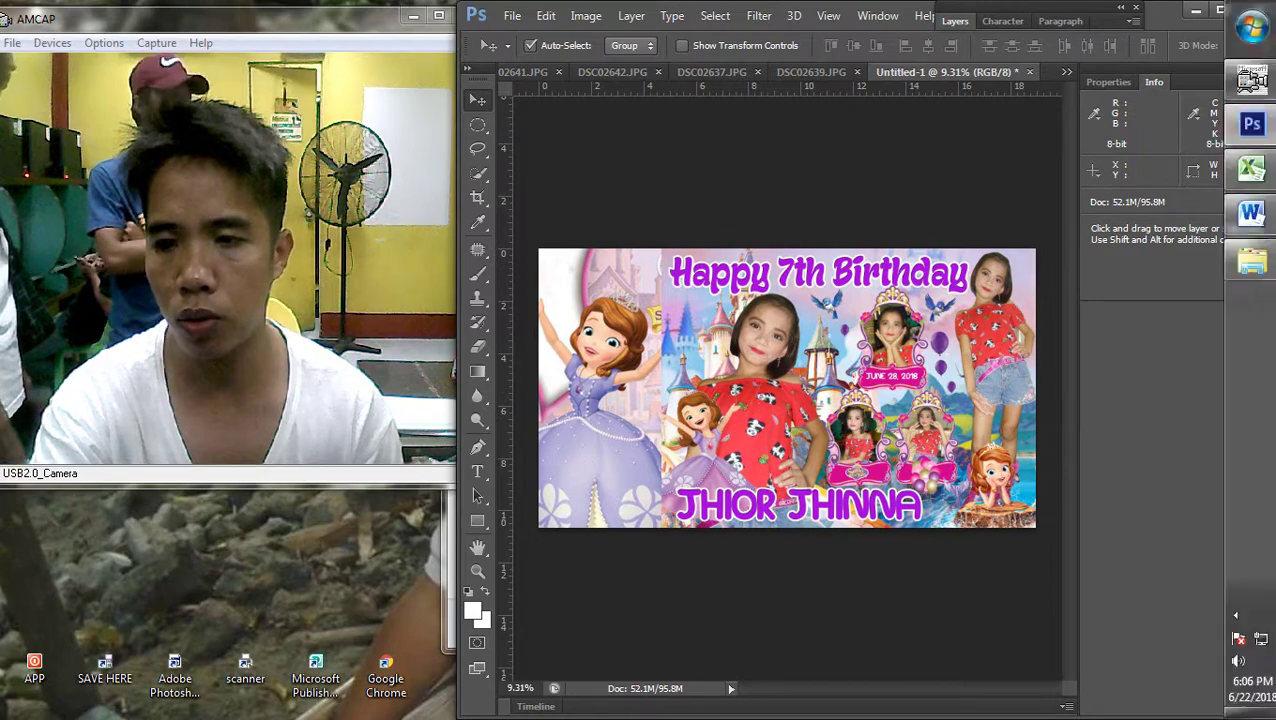
{"action": "left_click", "coordinate": [1251, 212]}
{"action": "left_click", "coordinate": [1251, 262]}
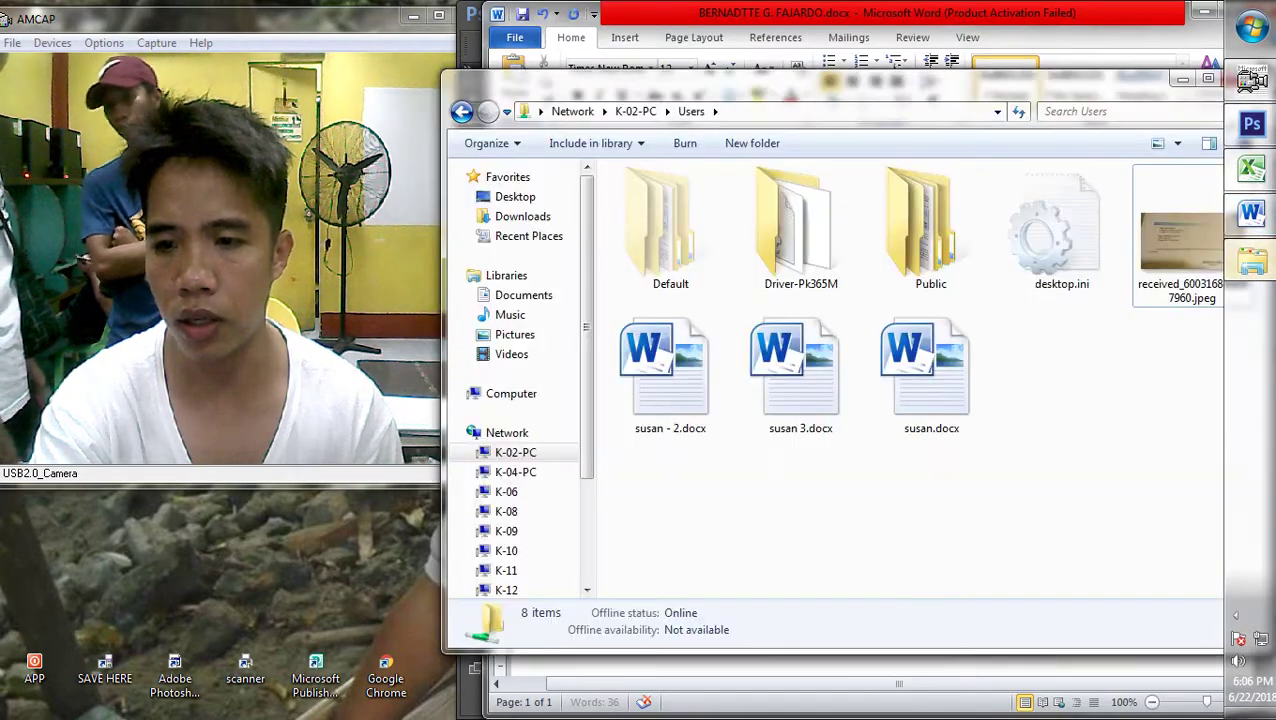
{"action": "right_click", "coordinate": [1185, 240]}
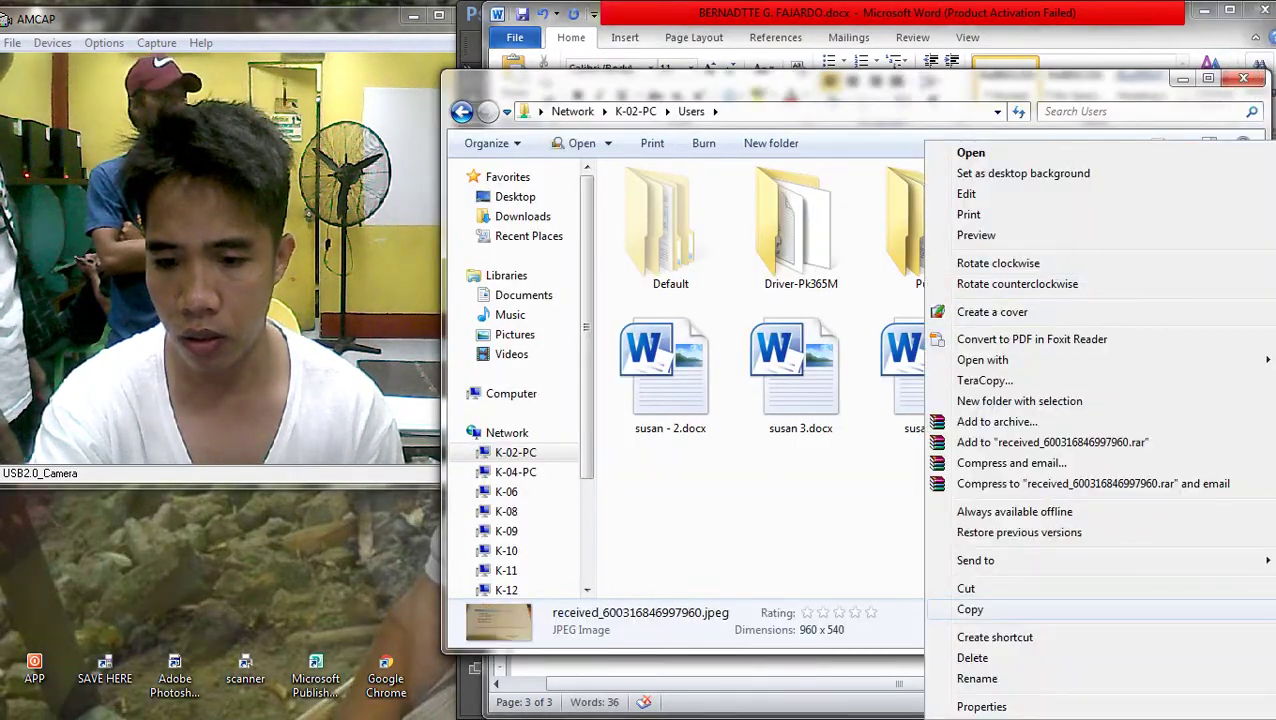
{"action": "left_click", "coordinate": [968, 606]}
{"action": "left_click", "coordinate": [959, 664]}
{"action": "left_click", "coordinate": [961, 218]}
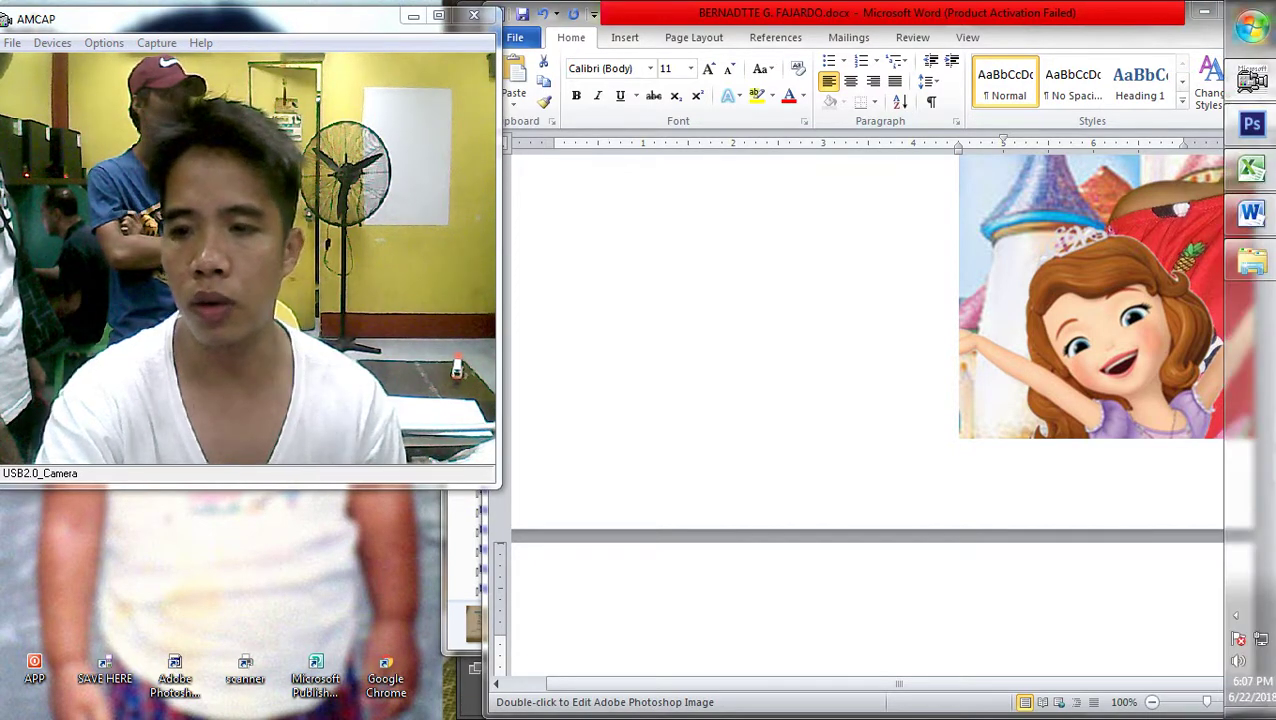
{"action": "left_click", "coordinate": [1250, 27]}
{"action": "key", "text": "Escape"}
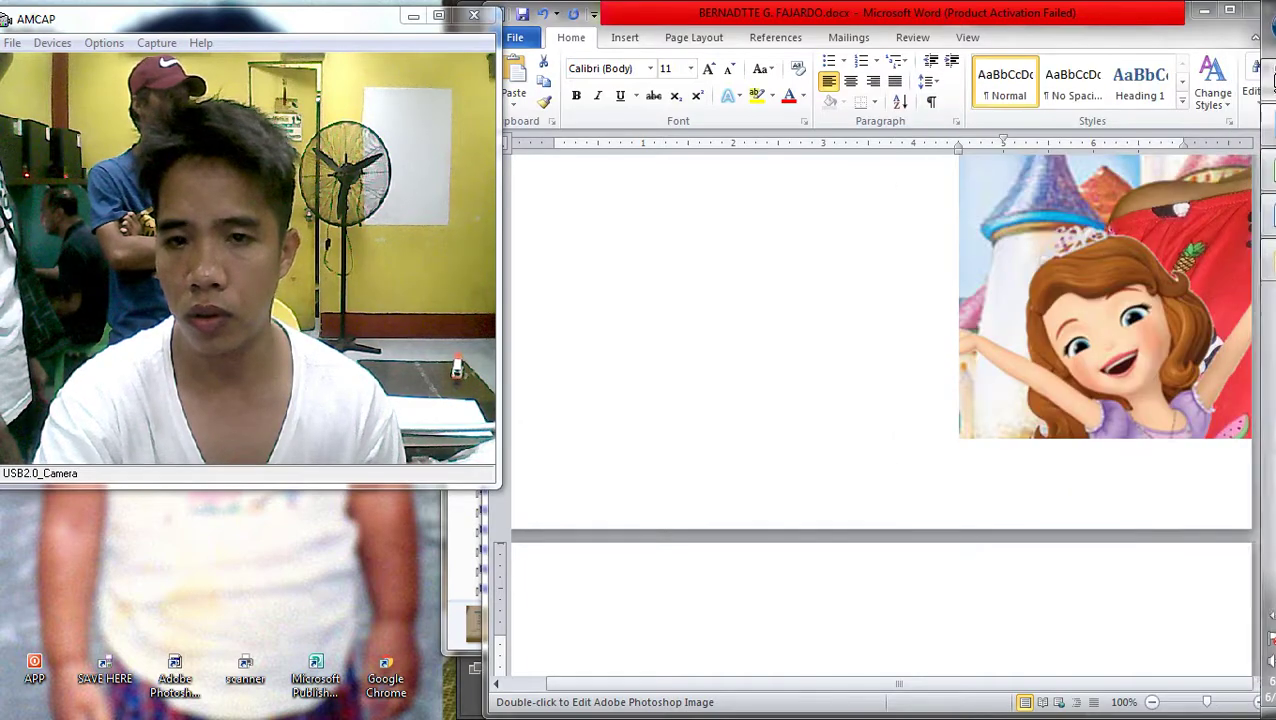
{"action": "left_click", "coordinate": [1250, 262]}
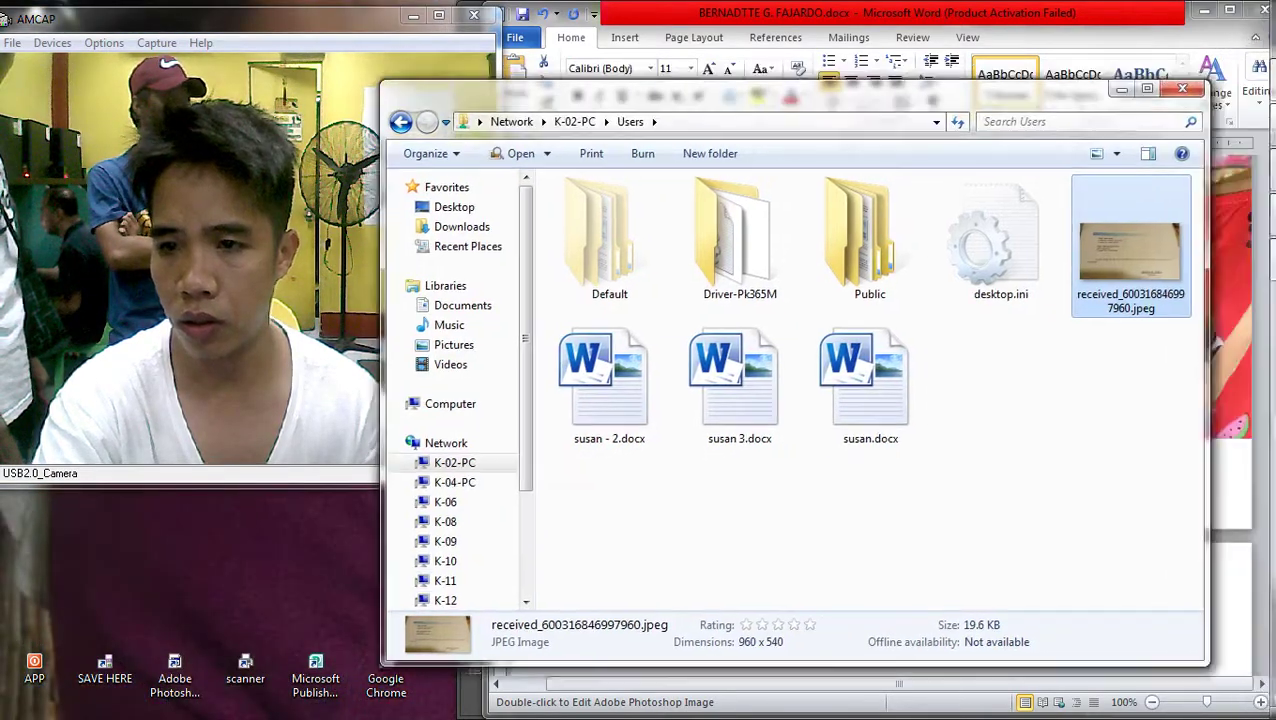
{"action": "key", "text": "alt+F4"}
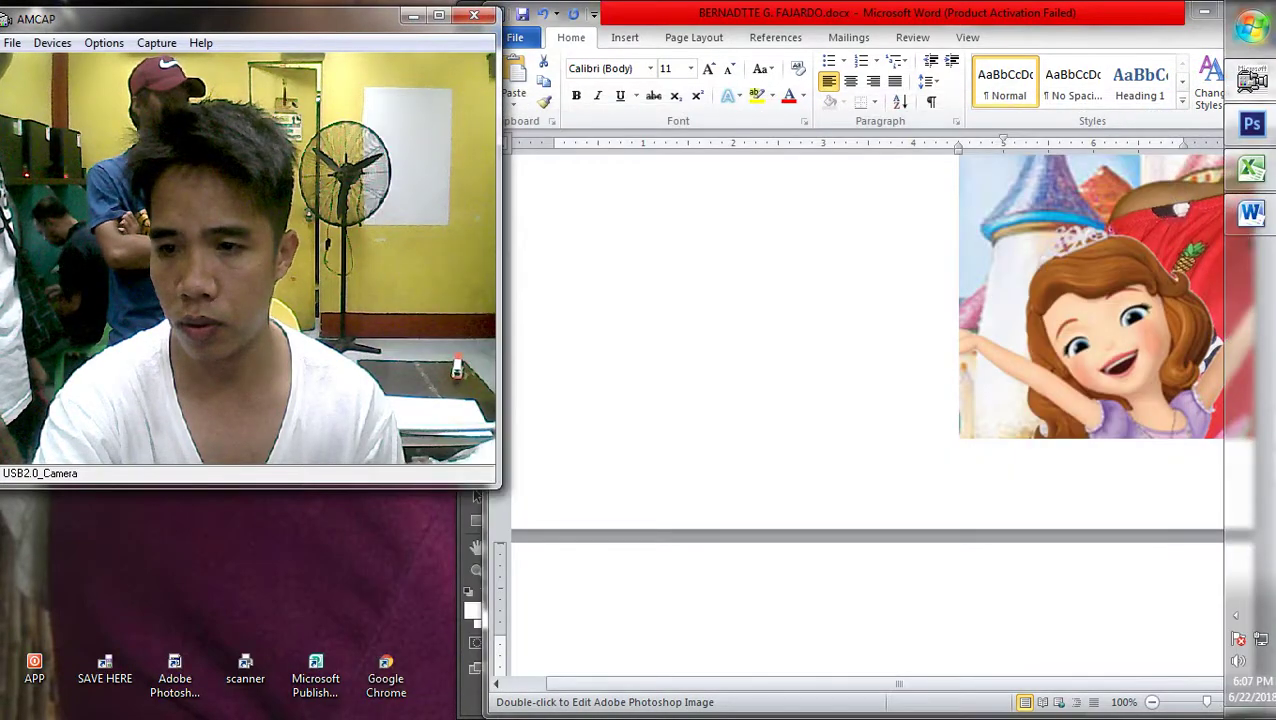
Open Computer snapped to the right half and go to D:\DOCUMENTS
{"action": "key", "text": "super+e"}
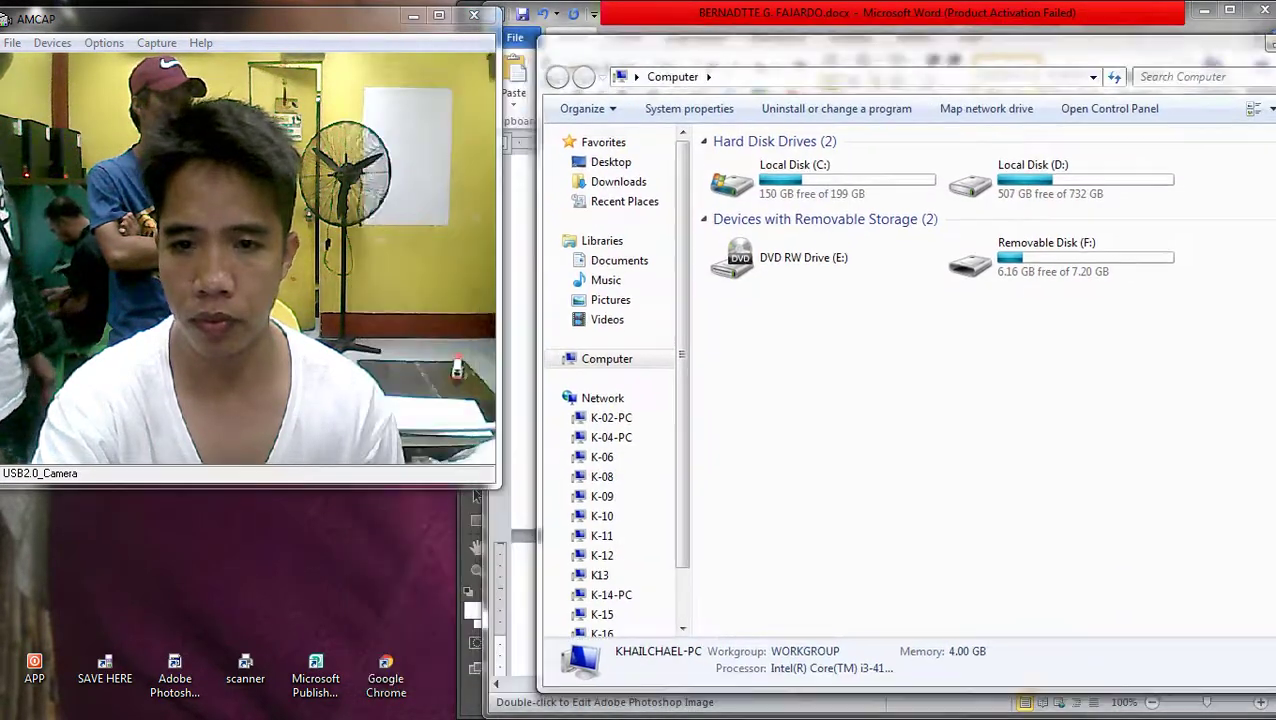
{"action": "key", "text": "super+Up"}
{"action": "key", "text": "super+Down"}
{"action": "key", "text": "super+Right"}
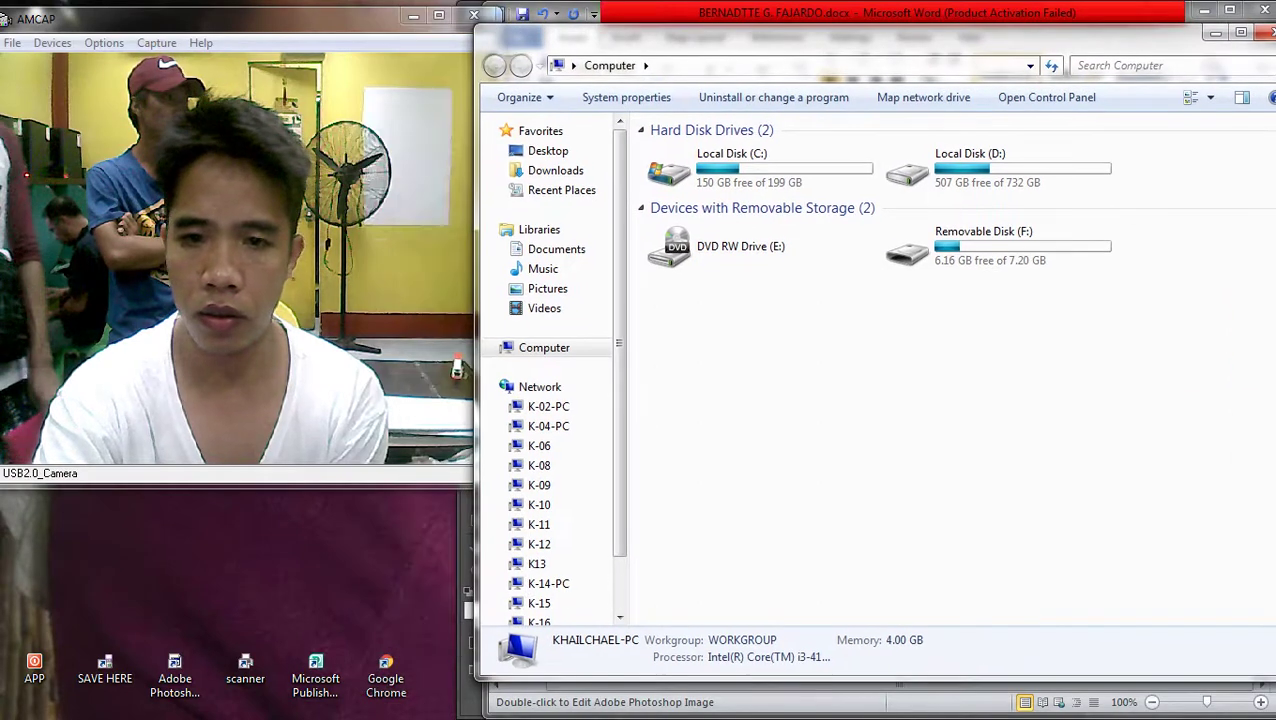
{"action": "double_click", "coordinate": [968, 157]}
{"action": "key", "text": "Down"}
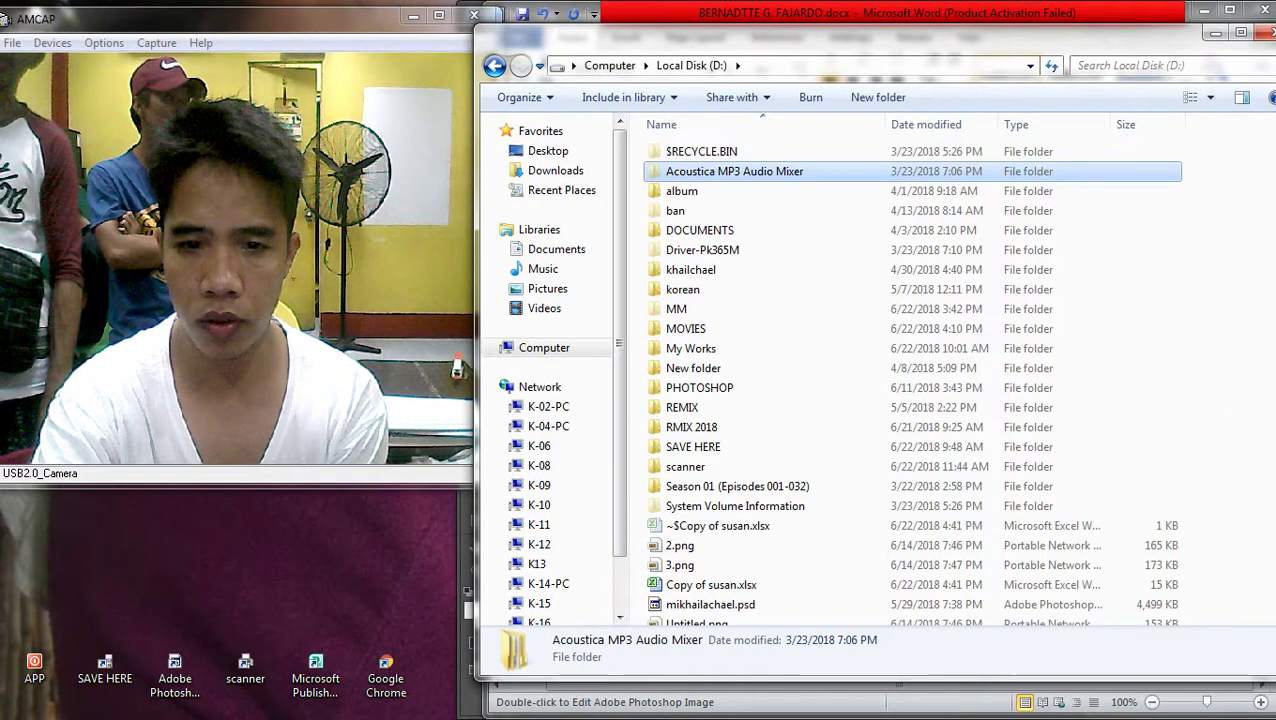
{"action": "key", "text": "d"}
{"action": "key", "text": "Return"}
{"action": "key", "text": "Return"}
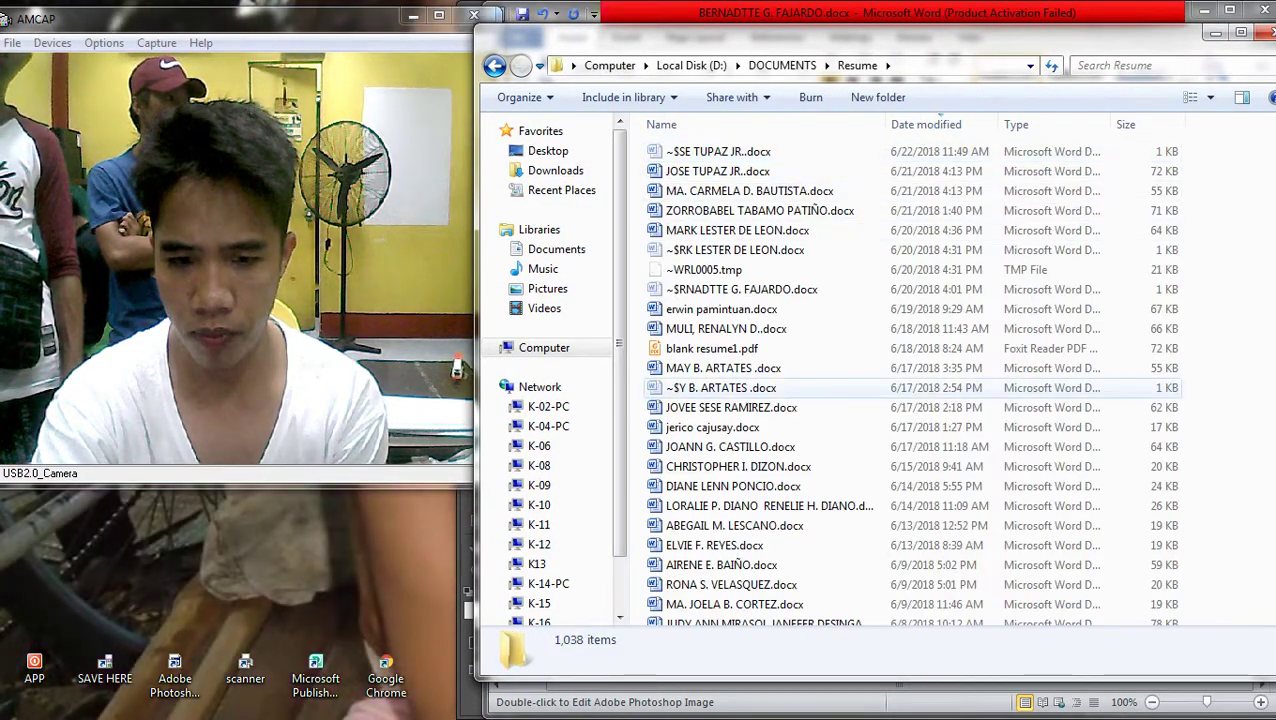
Open a résumé .docx from the Resume folder in Word
{"action": "key", "text": "super+Down"}
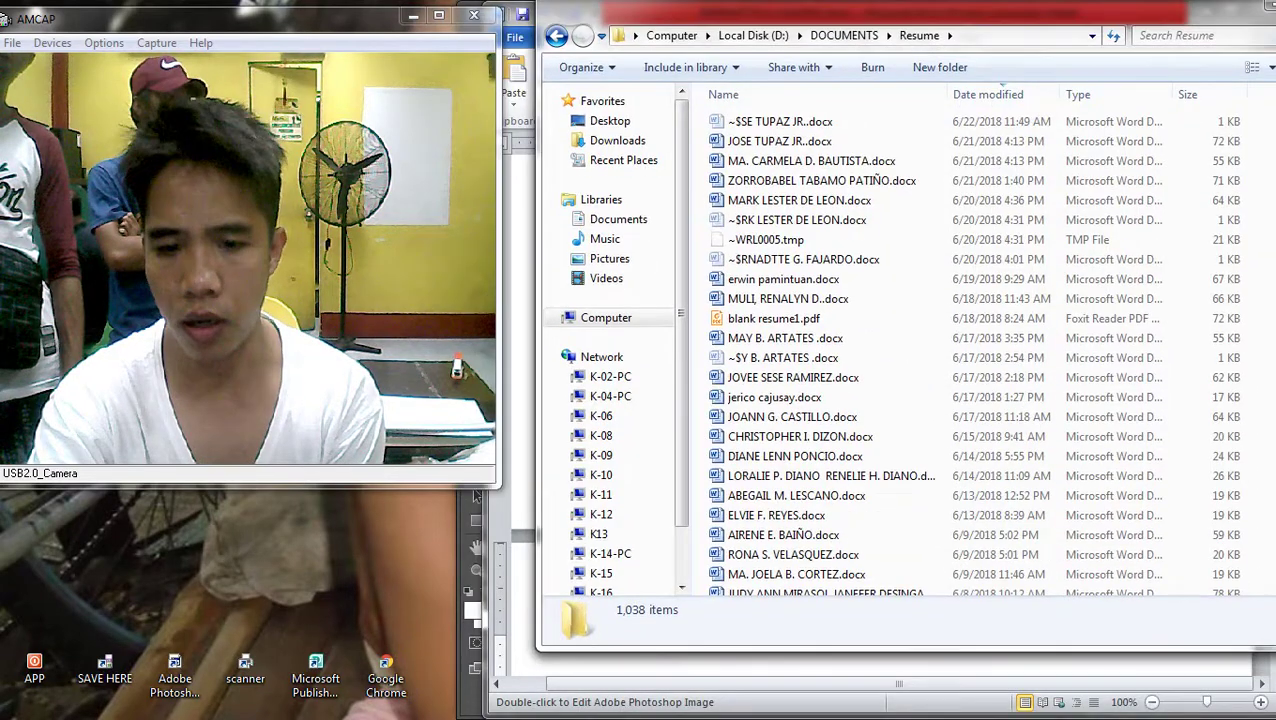
{"action": "key", "text": "l"}
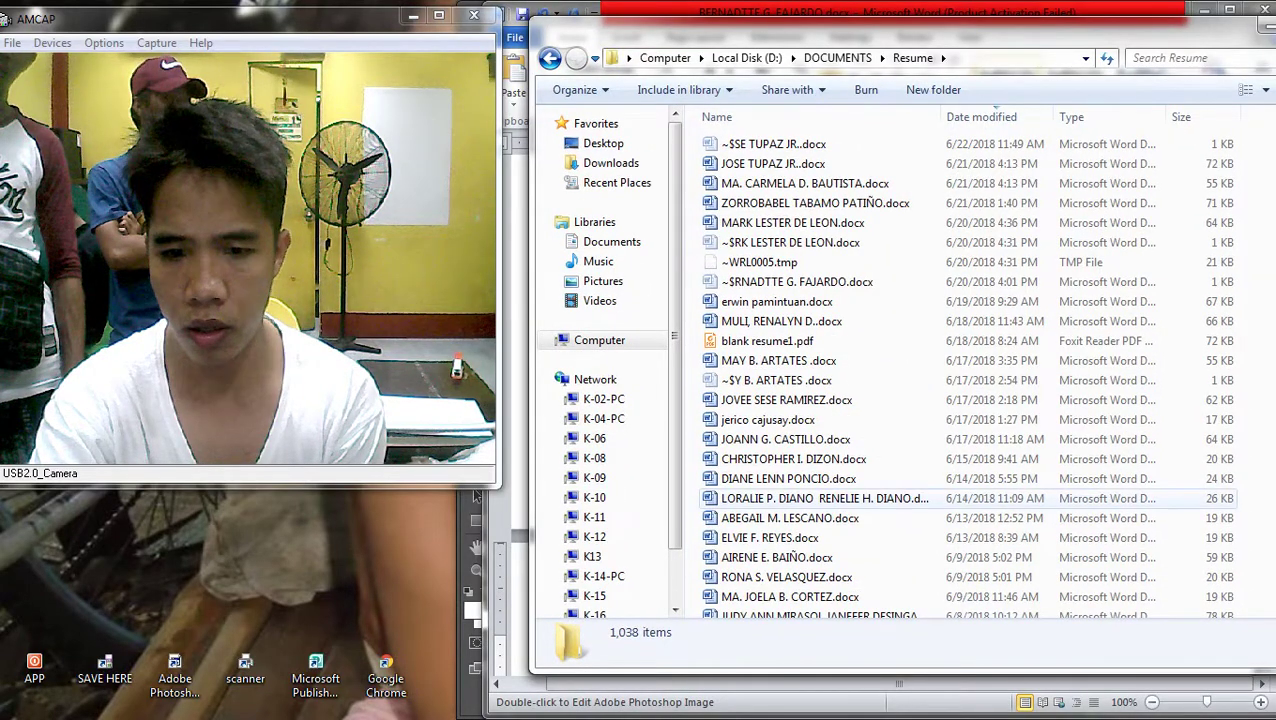
{"action": "key", "text": "Down"}
{"action": "key", "text": "Down"}
{"action": "key", "text": "Down"}
{"action": "key", "text": "Down"}
{"action": "key", "text": "Down"}
{"action": "key", "text": "Down"}
{"action": "key", "text": "Down"}
{"action": "key", "text": "Down"}
{"action": "key", "text": "Down"}
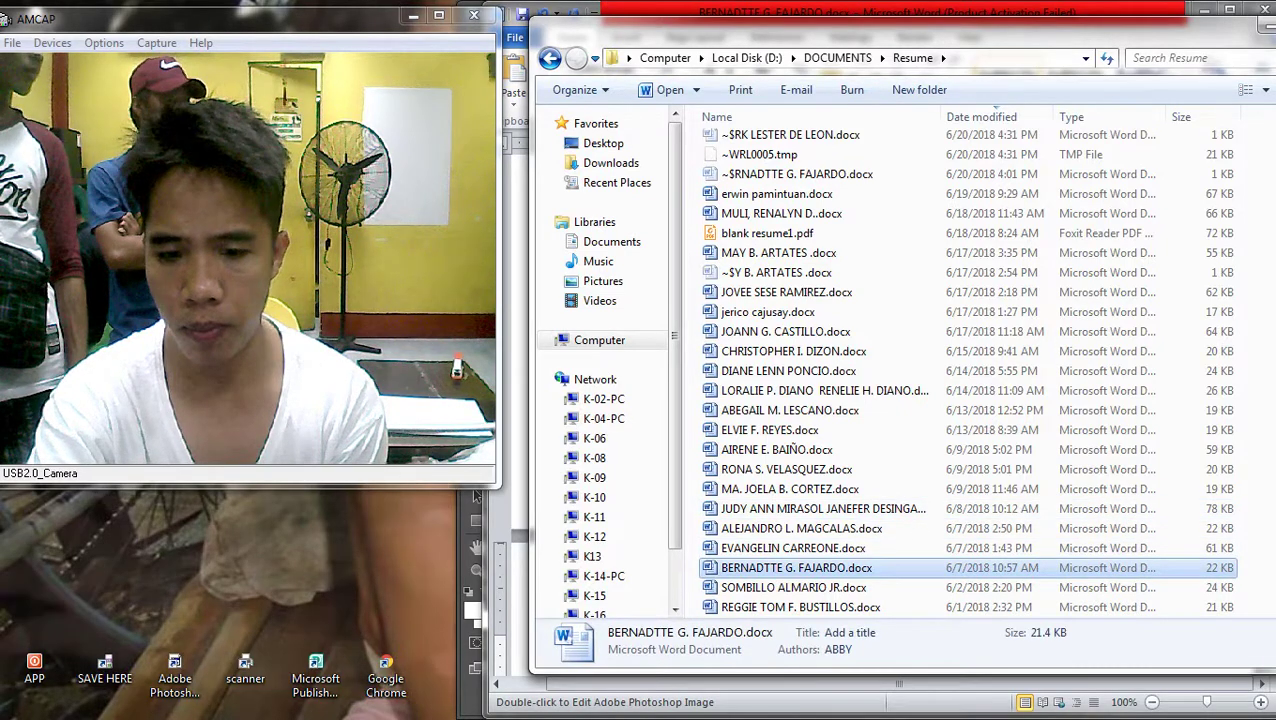
{"action": "scroll", "coordinate": [968, 370], "scroll_direction": "down", "scroll_amount": 2}
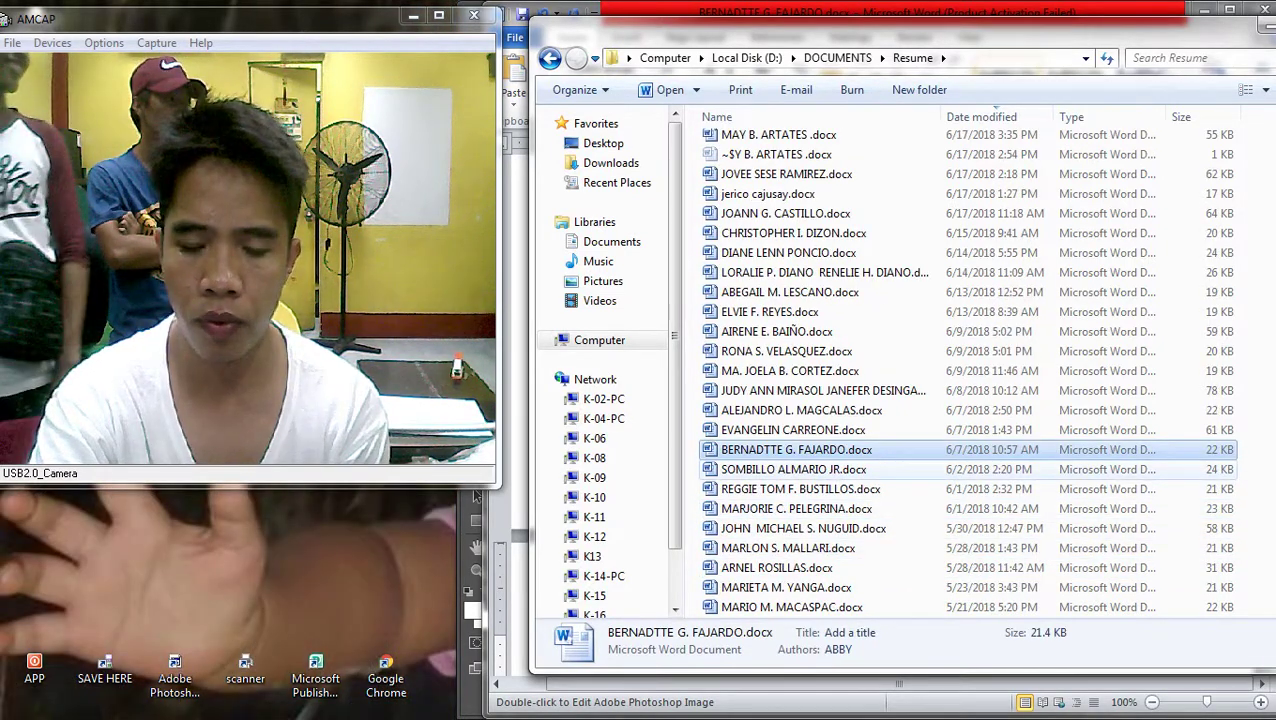
{"action": "double_click", "coordinate": [800, 489]}
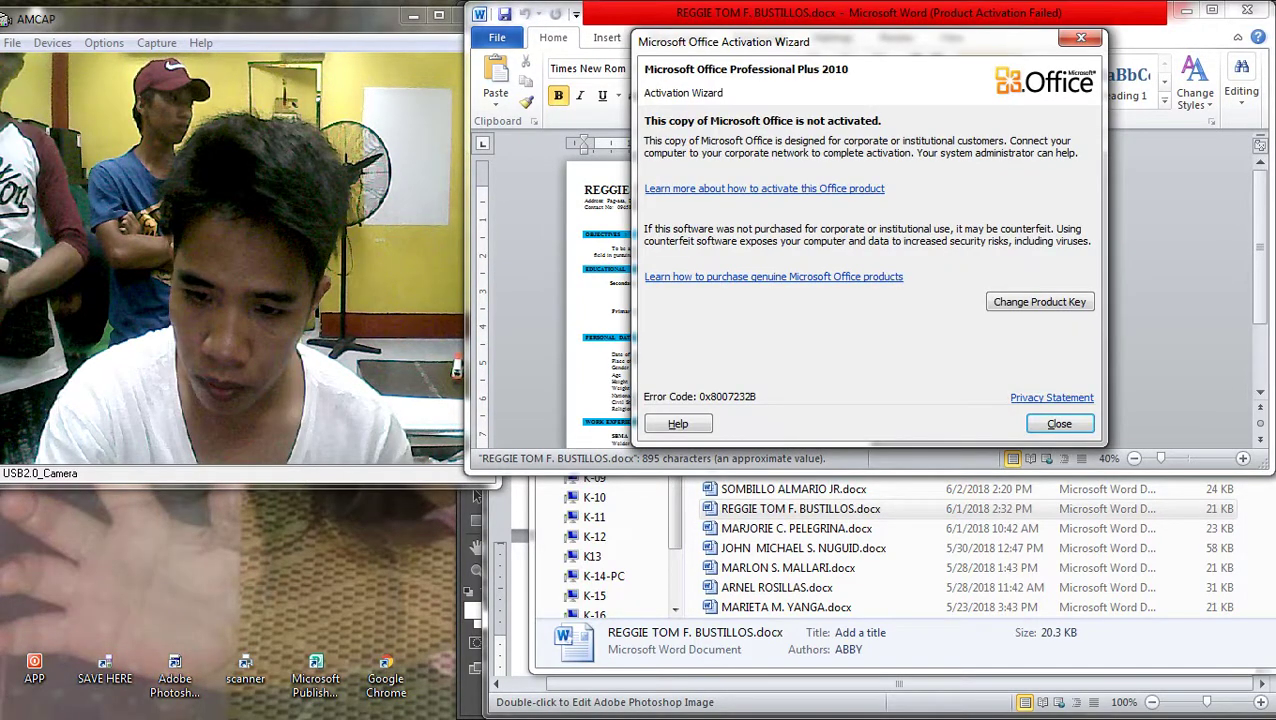
Dismiss the Office activation notice and make the Word window taller
{"action": "key", "text": "Return"}
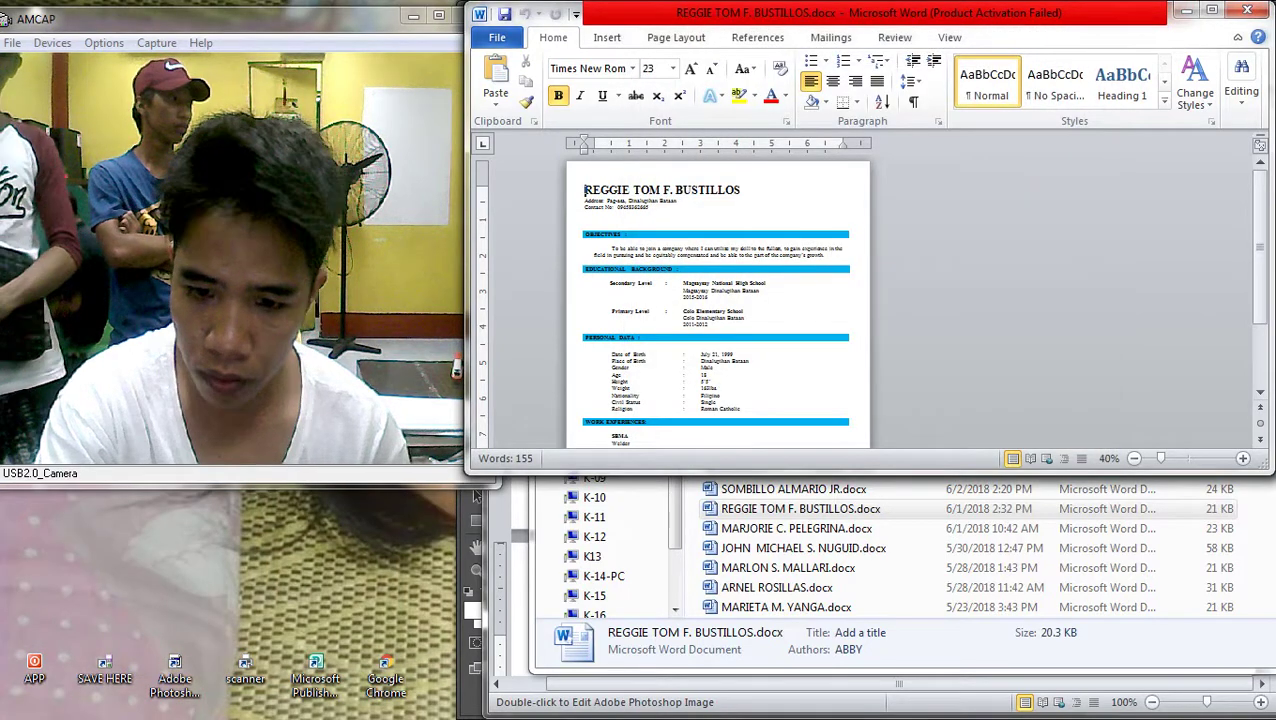
{"action": "left_click_drag", "start_coordinate": [477, 470], "coordinate": [477, 718]}
{"action": "key", "text": "shift+Down"}
{"action": "key", "text": "shift+Down"}
{"action": "key", "text": "shift+Down"}
{"action": "key", "text": "shift+Down"}
{"action": "key", "text": "shift+Down"}
{"action": "key", "text": "shift+Down"}
{"action": "key", "text": "shift+Down"}
{"action": "key", "text": "shift+Down"}
{"action": "key", "text": "shift+Down"}
{"action": "key", "text": "shift+Down"}
{"action": "key", "text": "shift+Down"}
{"action": "key", "text": "shift+Down"}
{"action": "key", "text": "shift+Down"}
{"action": "key", "text": "shift+Down"}
{"action": "key", "text": "shift+Down"}
{"action": "key", "text": "shift+Down"}
{"action": "key", "text": "shift+Down"}
{"action": "key", "text": "shift+Down"}
{"action": "key", "text": "shift+Down"}
{"action": "key", "text": "shift+Down"}
{"action": "key", "text": "shift+Down"}
{"action": "key", "text": "shift+Down"}
{"action": "key", "text": "shift+Down"}
{"action": "key", "text": "shift+Down"}
{"action": "key", "text": "shift+Down"}
{"action": "key", "text": "shift+Down"}
{"action": "key", "text": "shift+Down"}
{"action": "key", "text": "shift+Down"}
{"action": "key", "text": "shift+Down"}
{"action": "key", "text": "shift+Down"}
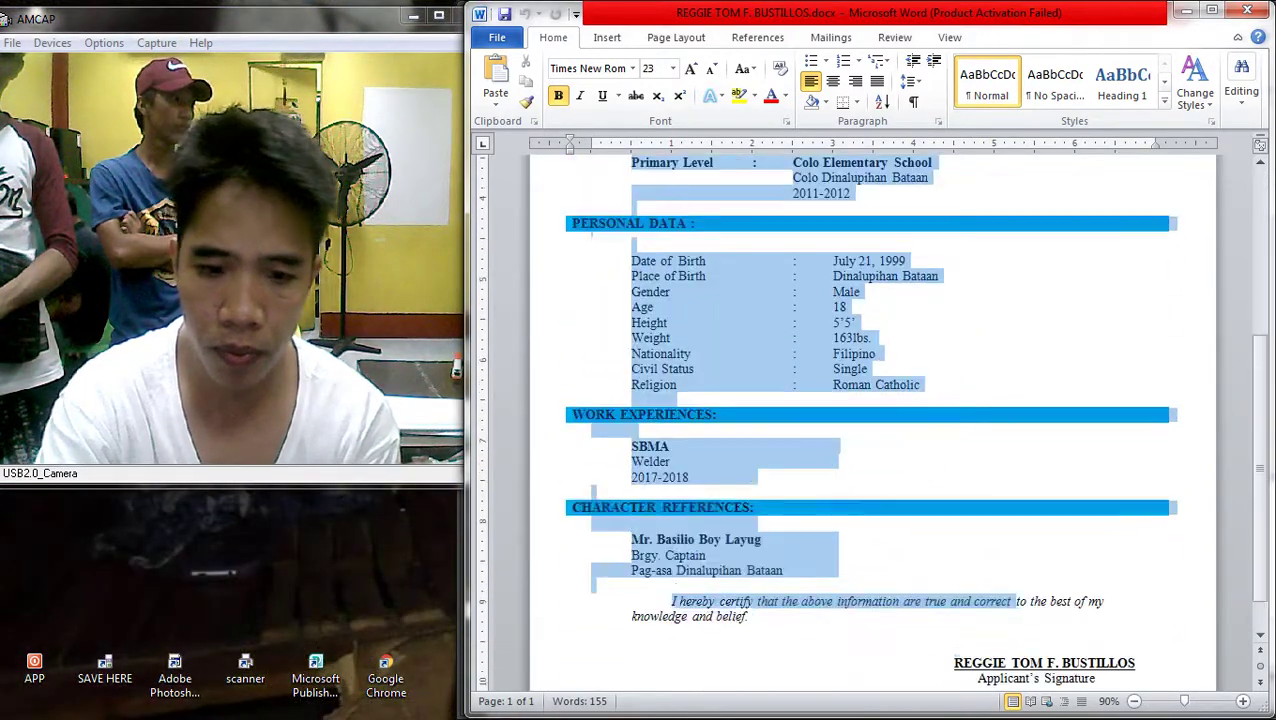
Go to the CHARACTER REFERENCES table and select the first reference's name
{"action": "left_click", "coordinate": [572, 220]}
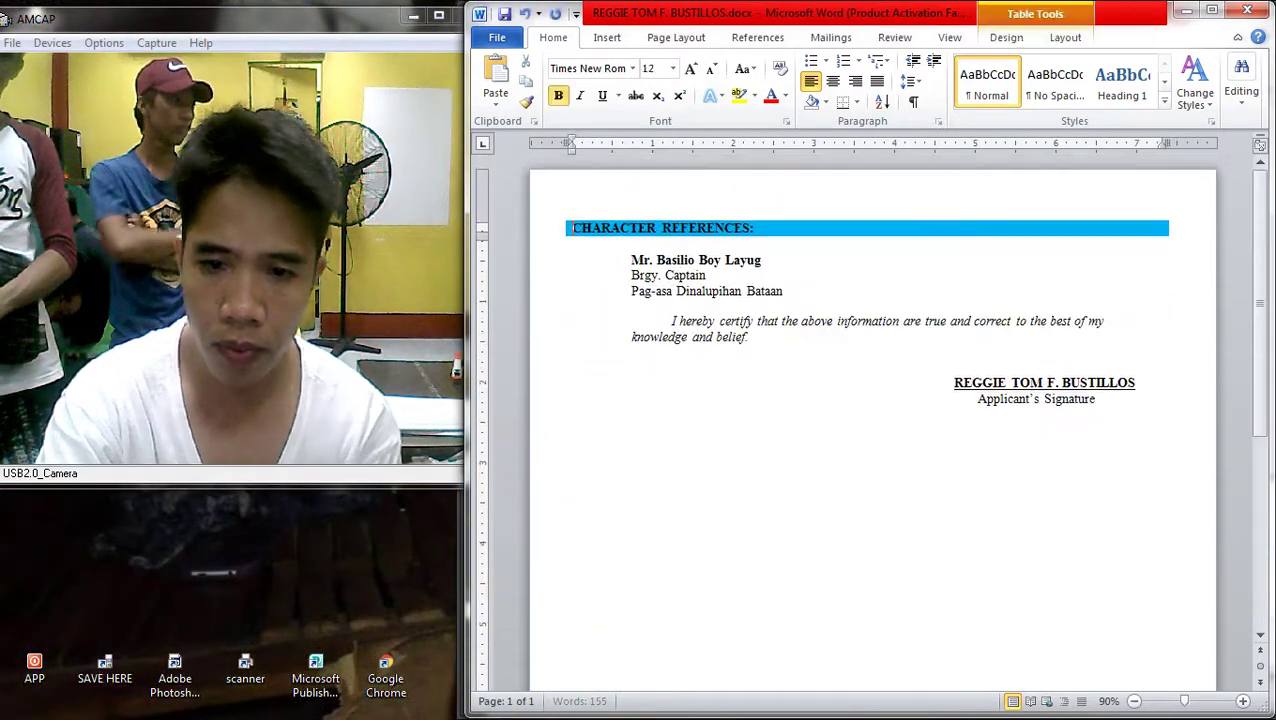
{"action": "key", "text": "Return"}
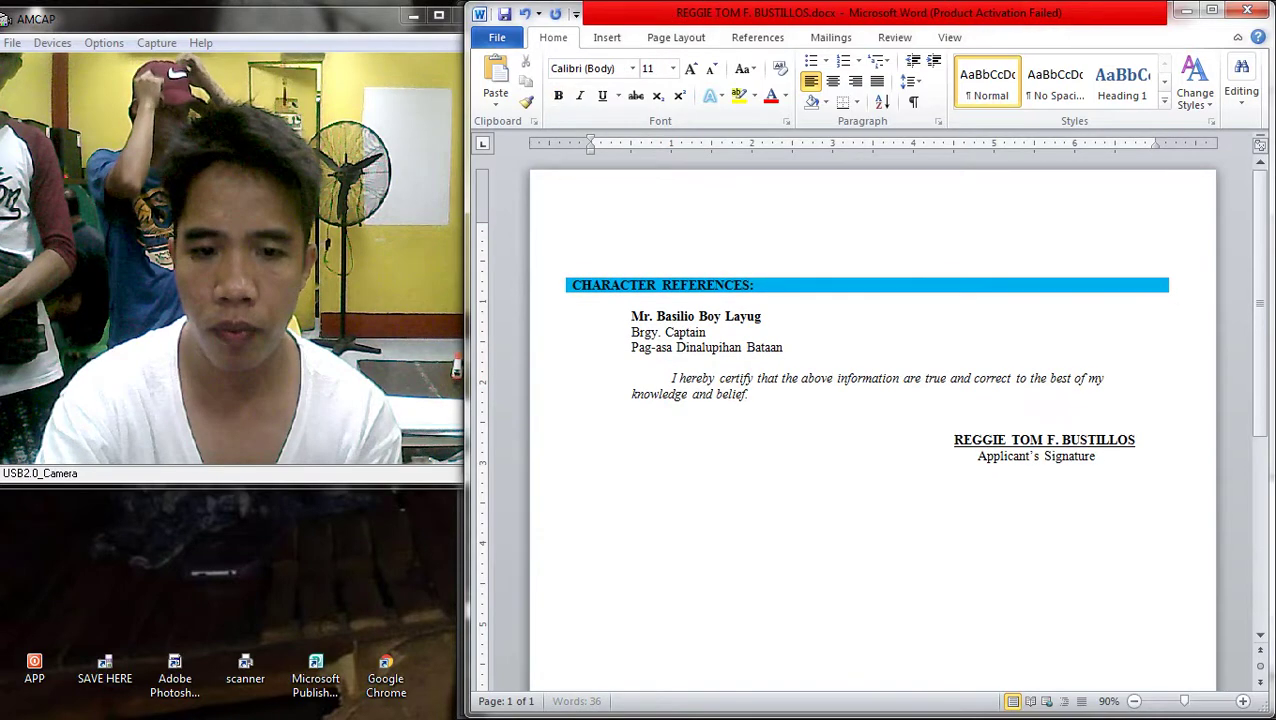
{"action": "key", "text": "ctrl+z"}
{"action": "key", "text": "ctrl+z"}
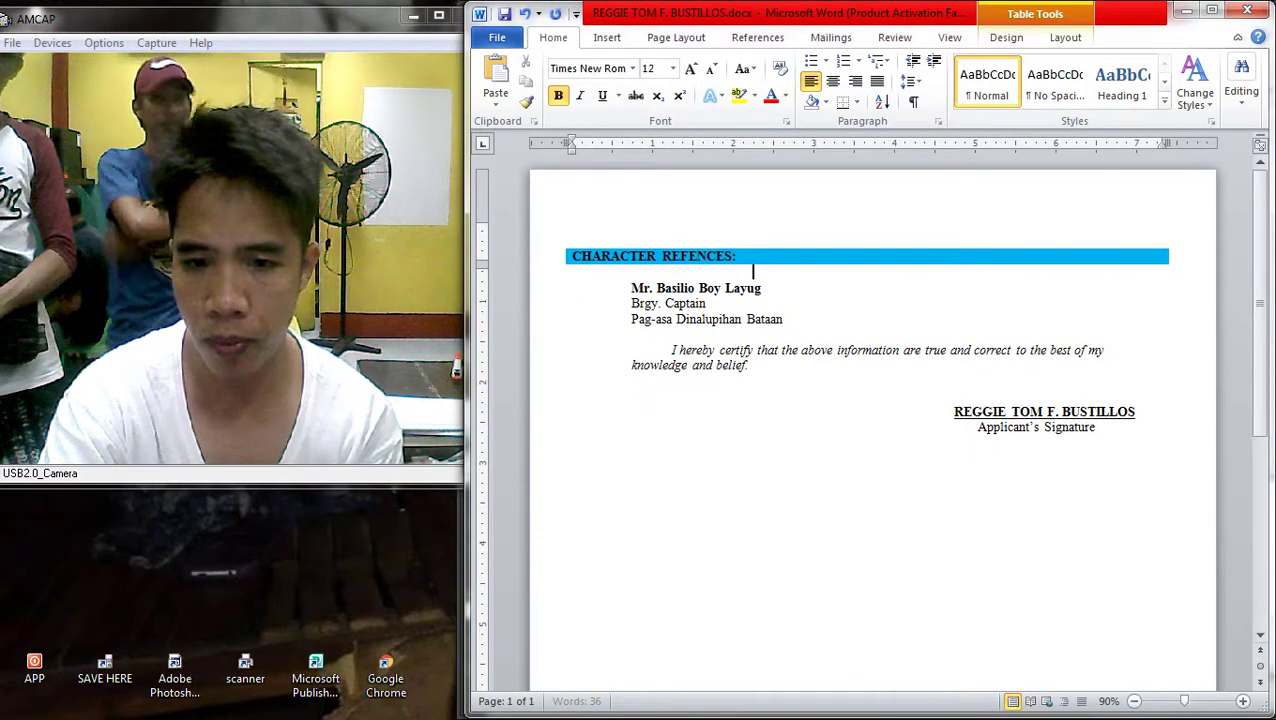
{"action": "scroll", "coordinate": [863, 430], "scroll_direction": "up", "scroll_amount": 1}
{"action": "scroll", "coordinate": [718, 310], "scroll_direction": "up", "scroll_amount": 2}
{"action": "left_click_drag", "start_coordinate": [735, 332], "coordinate": [593, 332]}
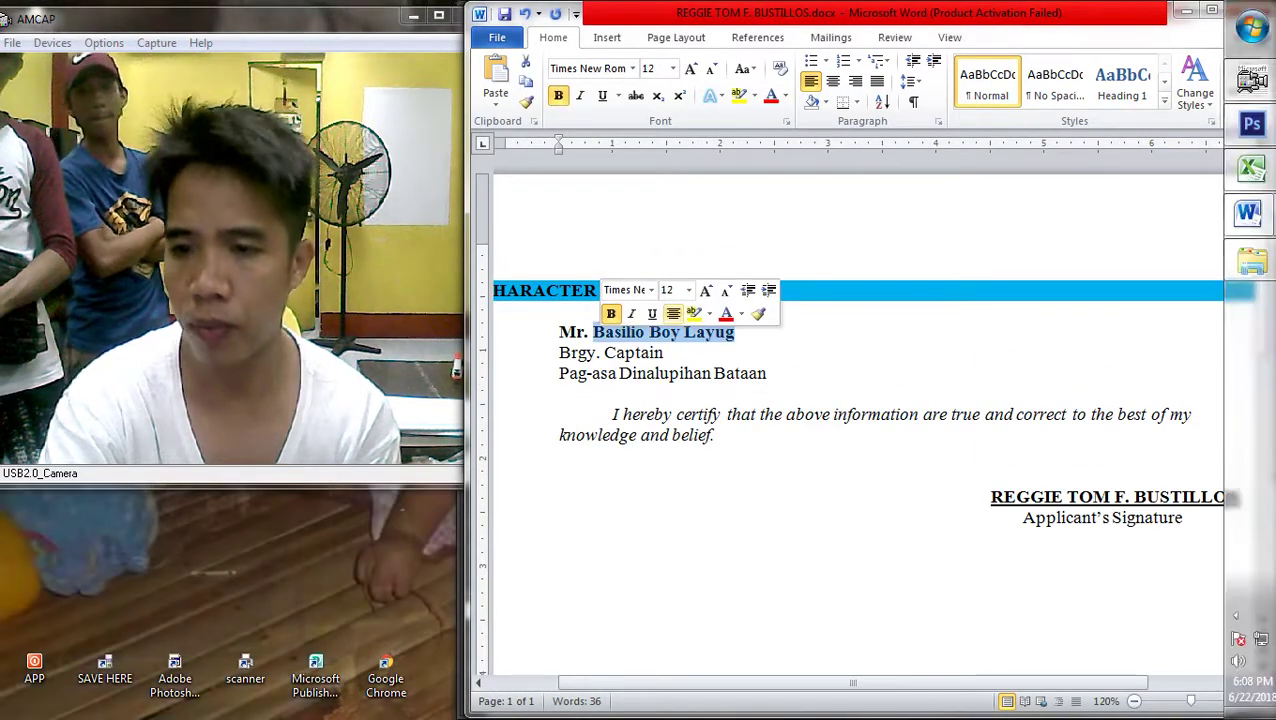
{"action": "scroll", "coordinate": [718, 330], "scroll_direction": "down", "scroll_amount": 3}
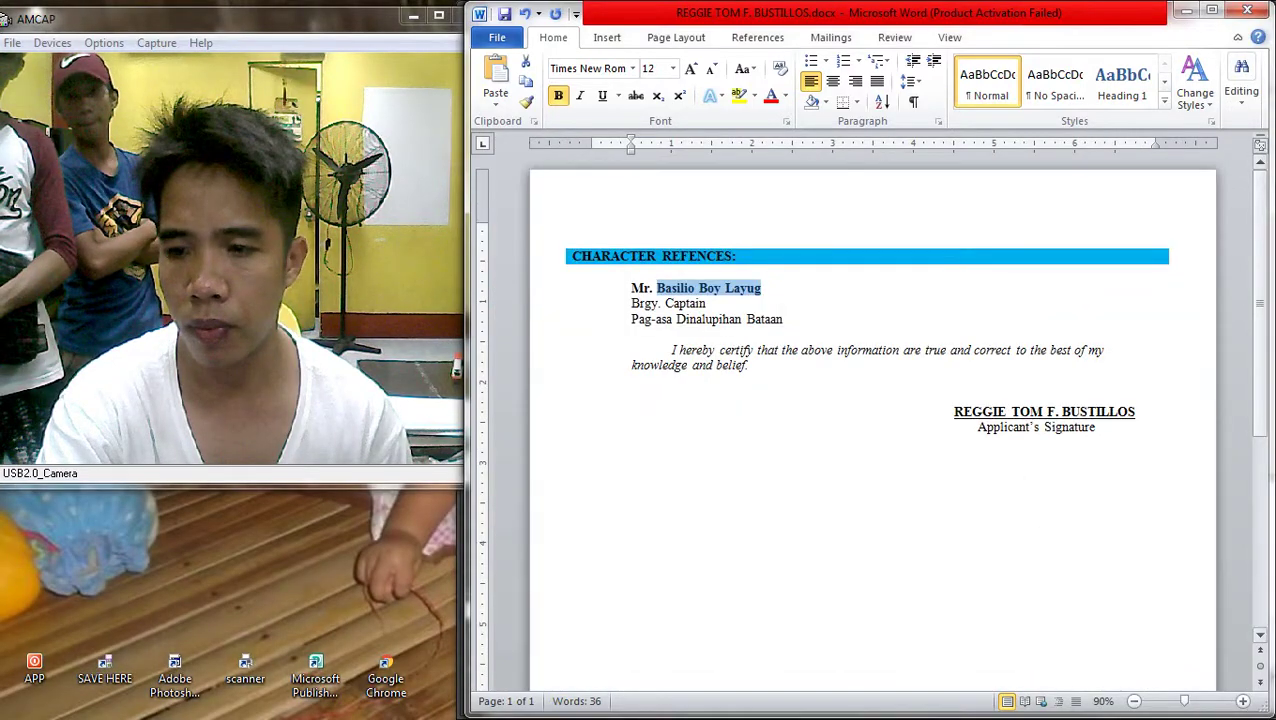
{"action": "key", "text": "ctrl+o"}
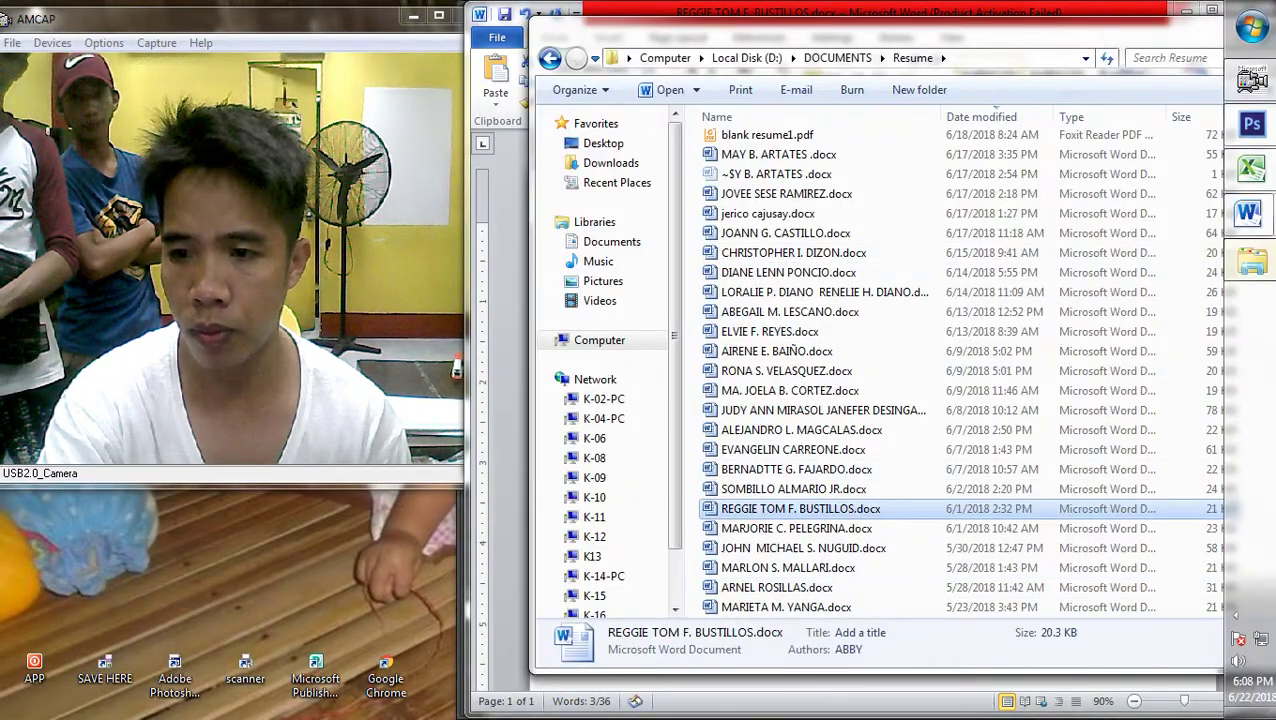
Browse to the shared Users folder on the networked computer K-02-PC
{"action": "key", "text": "super"}
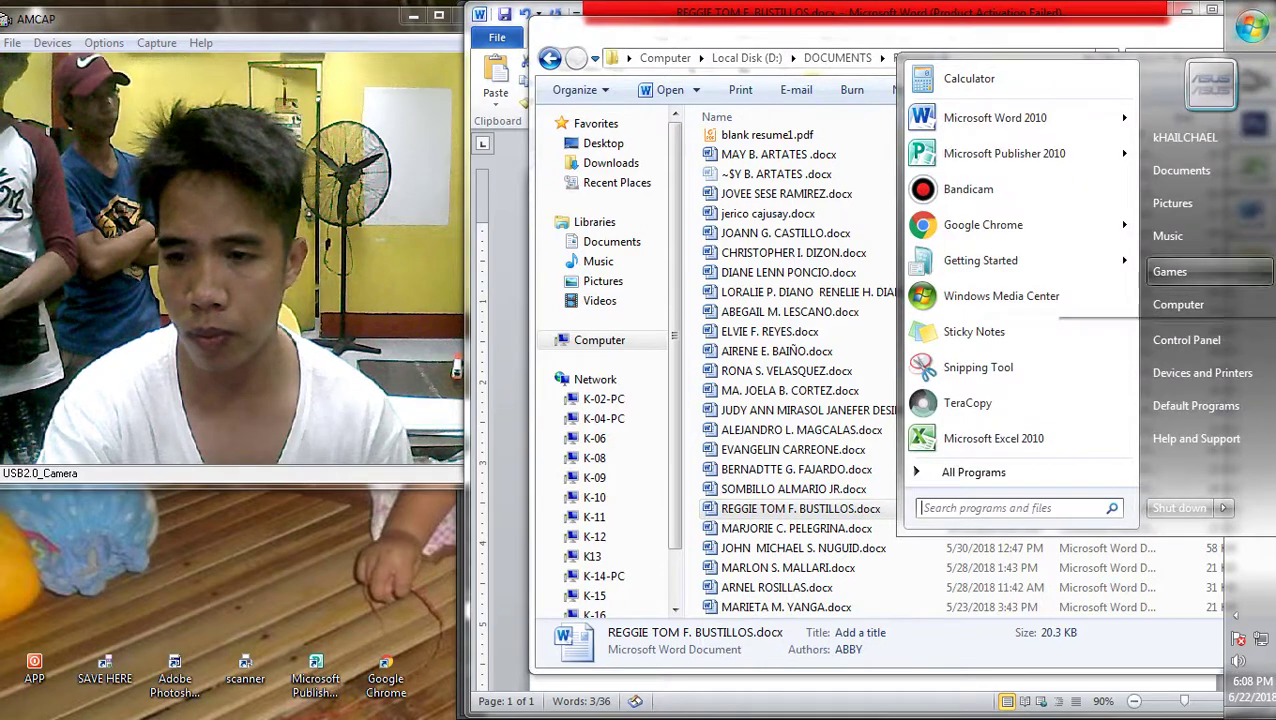
{"action": "left_click", "coordinate": [1178, 304]}
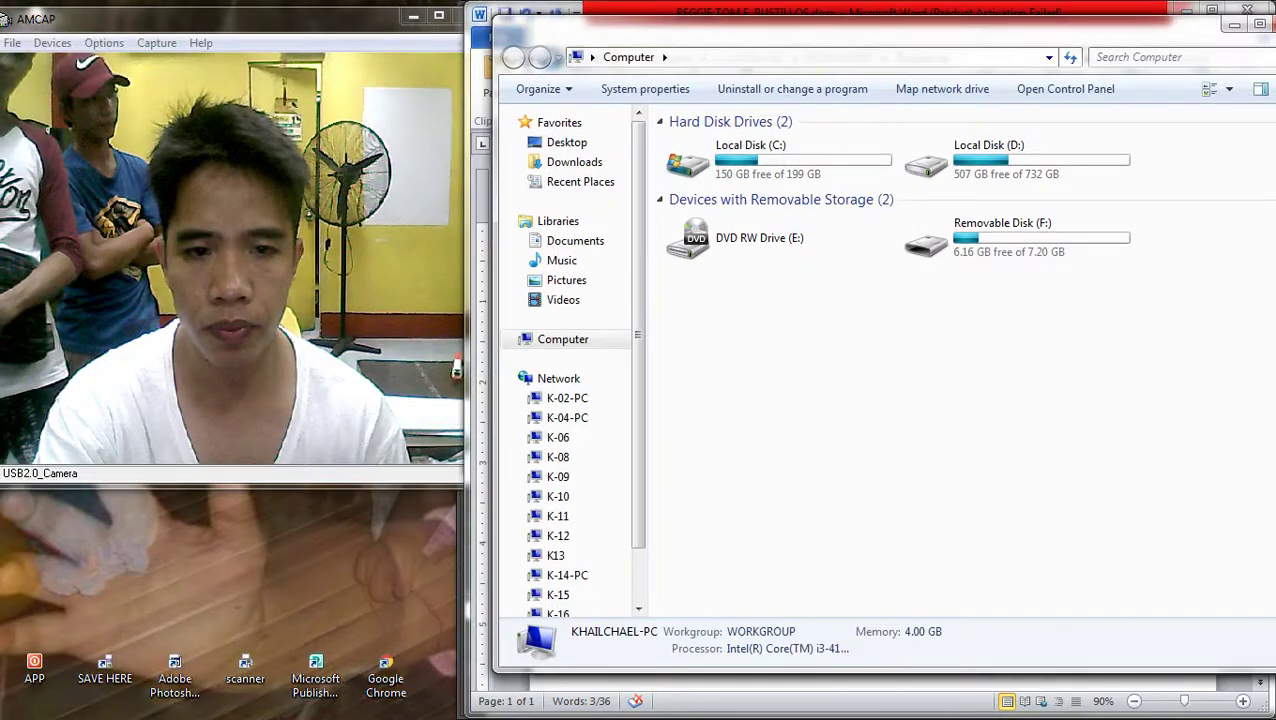
{"action": "left_click", "coordinate": [567, 398]}
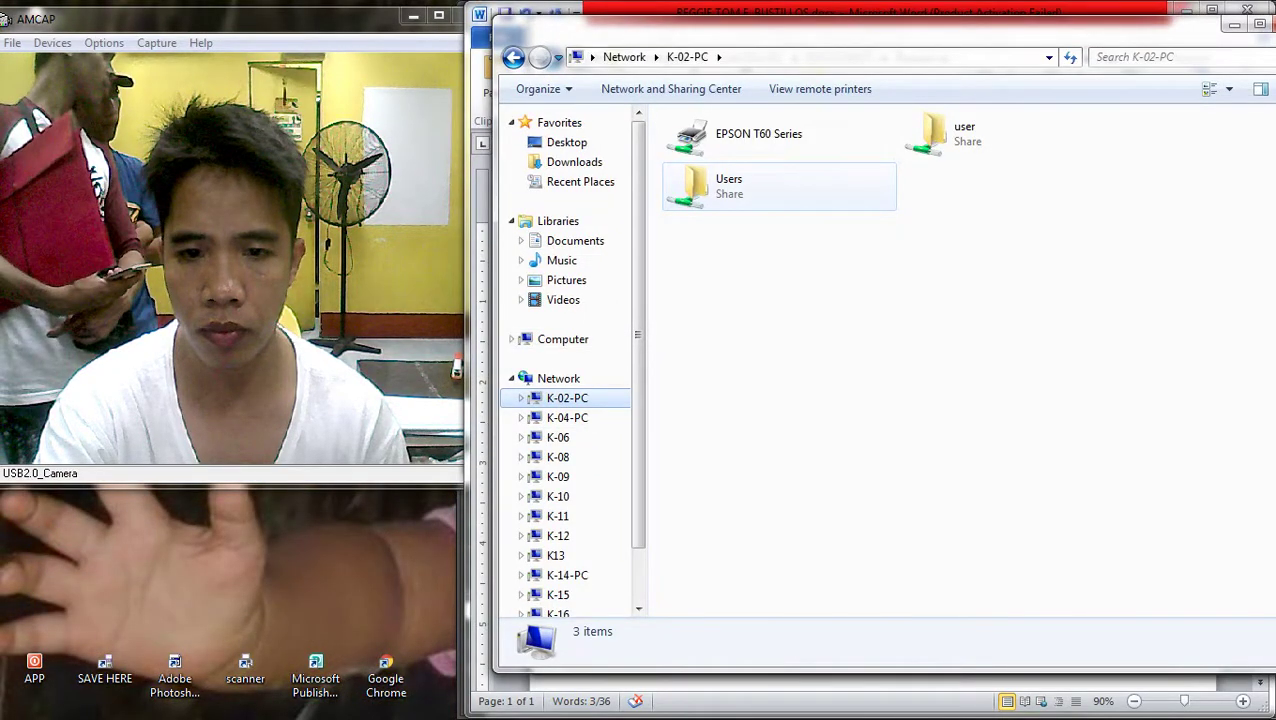
{"action": "double_click", "coordinate": [728, 186]}
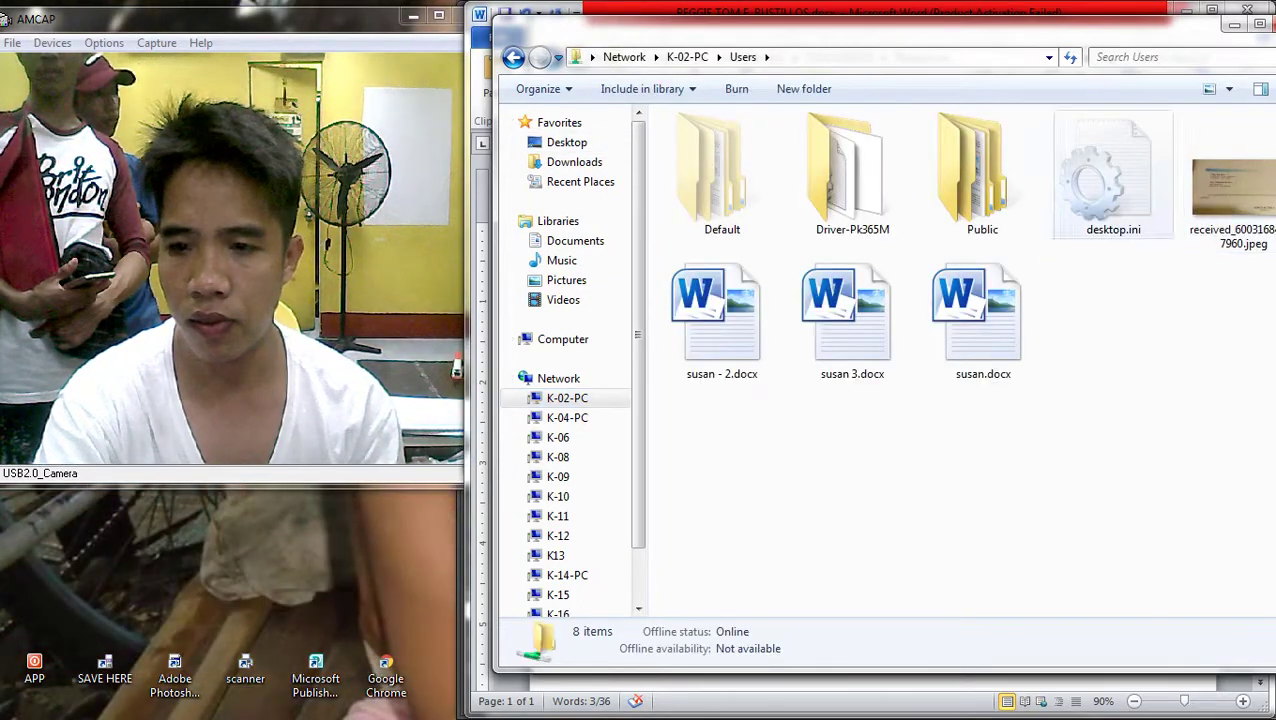
Copy the received JPEG reference photo, close the folder window, and return to Word
{"action": "left_click", "coordinate": [1232, 142]}
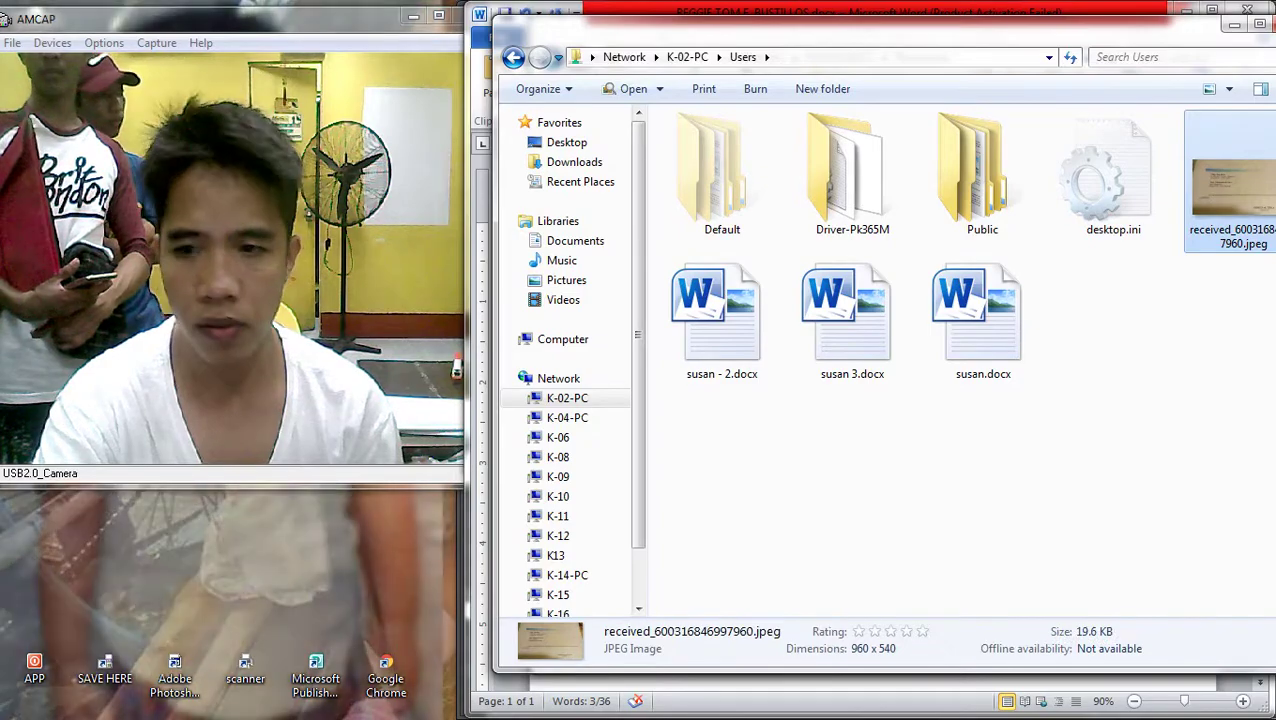
{"action": "right_click", "coordinate": [1232, 142]}
{"action": "left_click", "coordinate": [970, 609]}
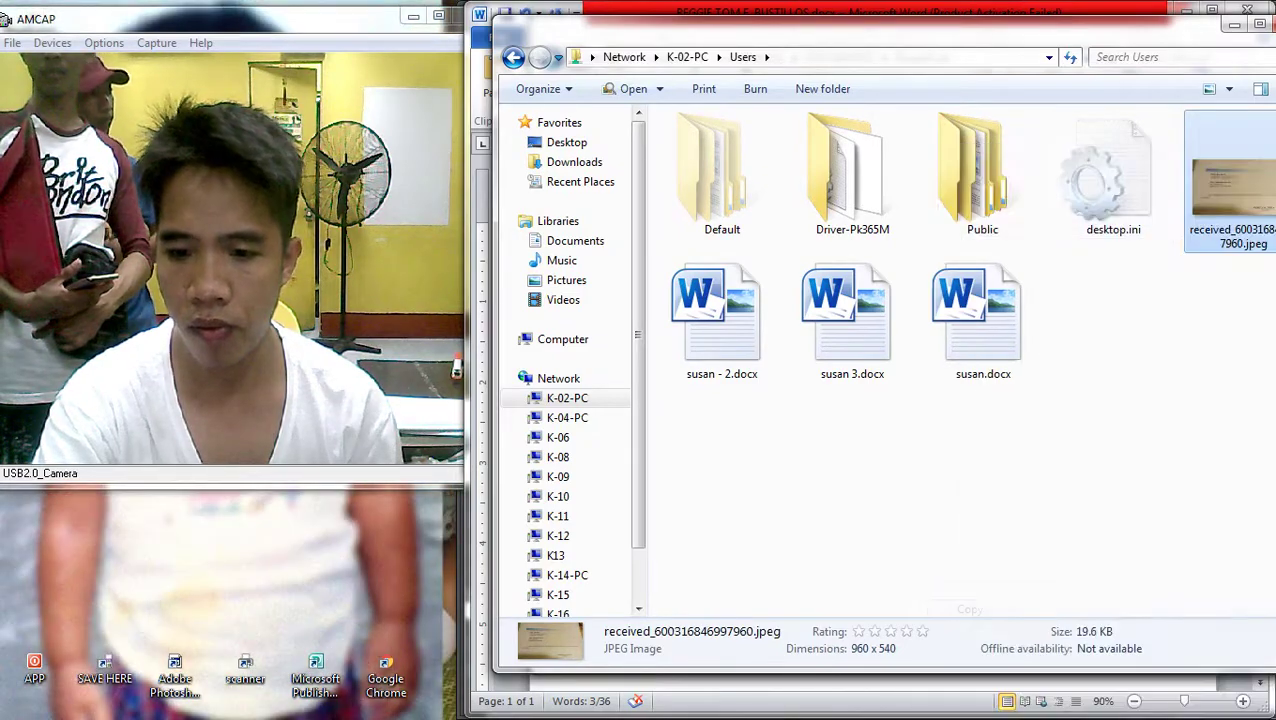
{"action": "left_click_drag", "start_coordinate": [1261, 24], "coordinate": [1150, 78]}
{"action": "key", "text": "alt+F4"}
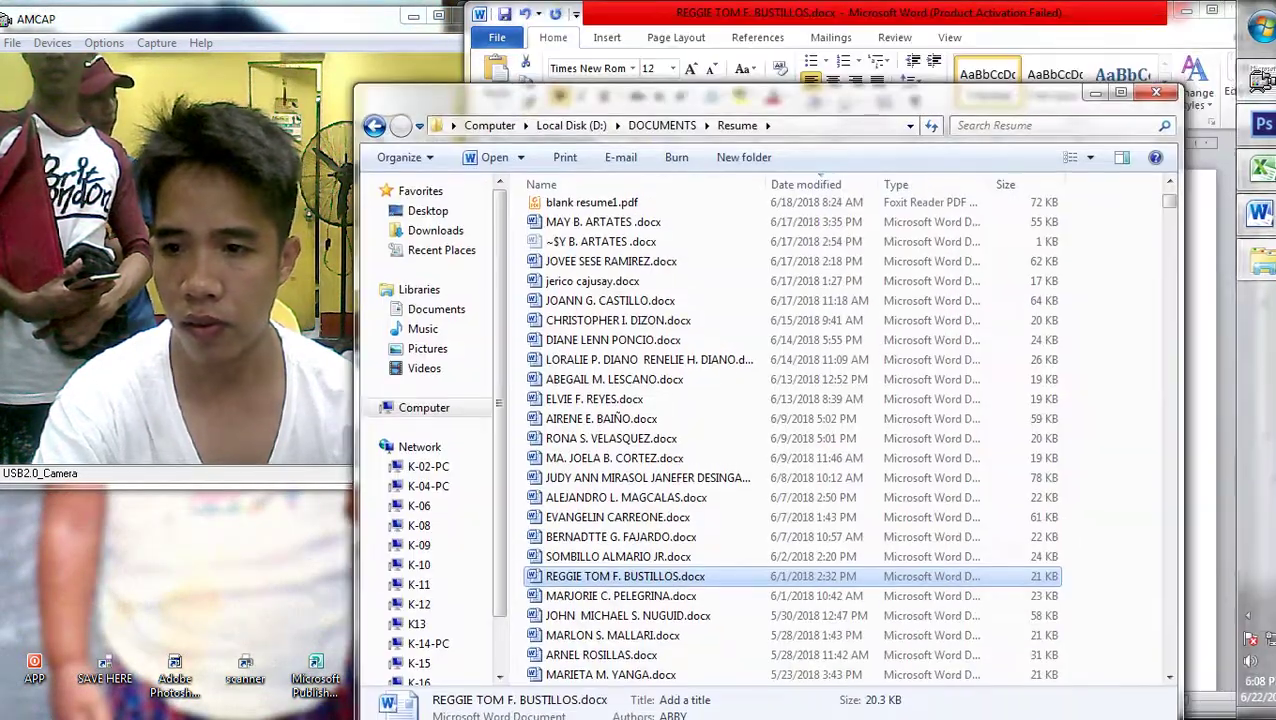
{"action": "key", "text": "alt+Tab"}
Place the photo below Applicant's Signature and replace the first reference's Mr title and name with 'Engr'
{"action": "left_click", "coordinate": [954, 442]}
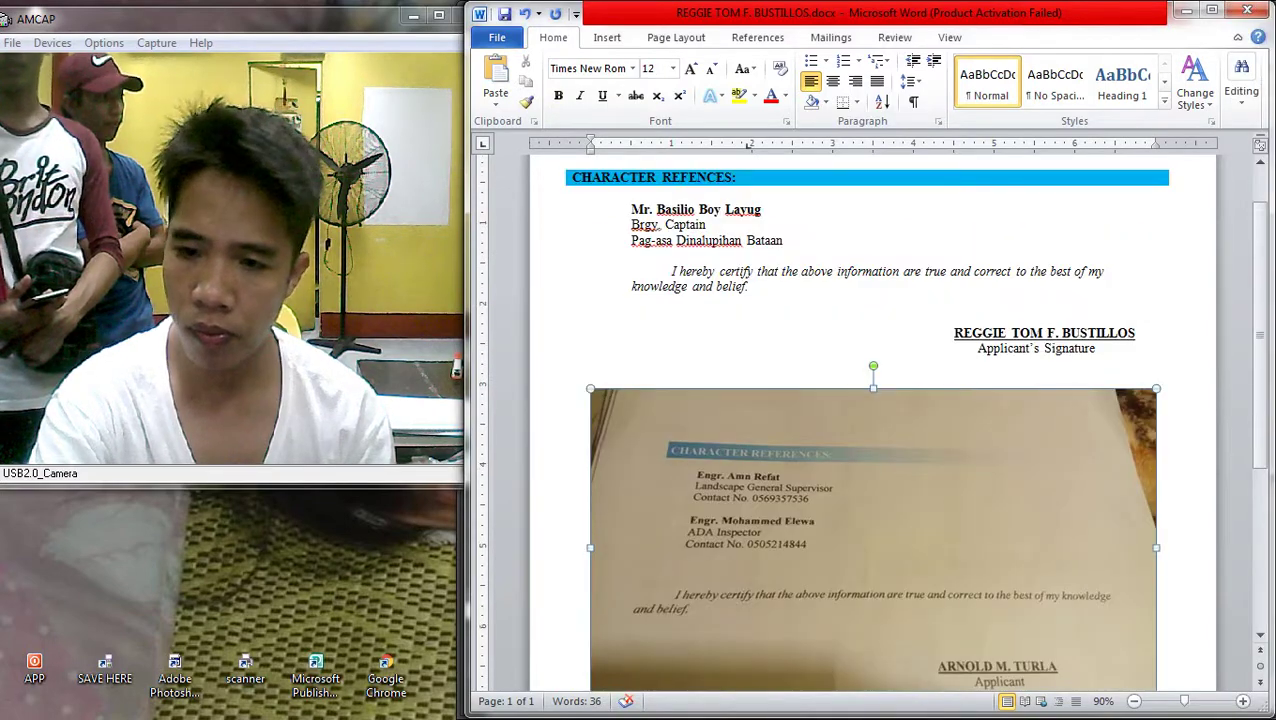
{"action": "left_click_drag", "start_coordinate": [698, 209], "coordinate": [761, 209]}
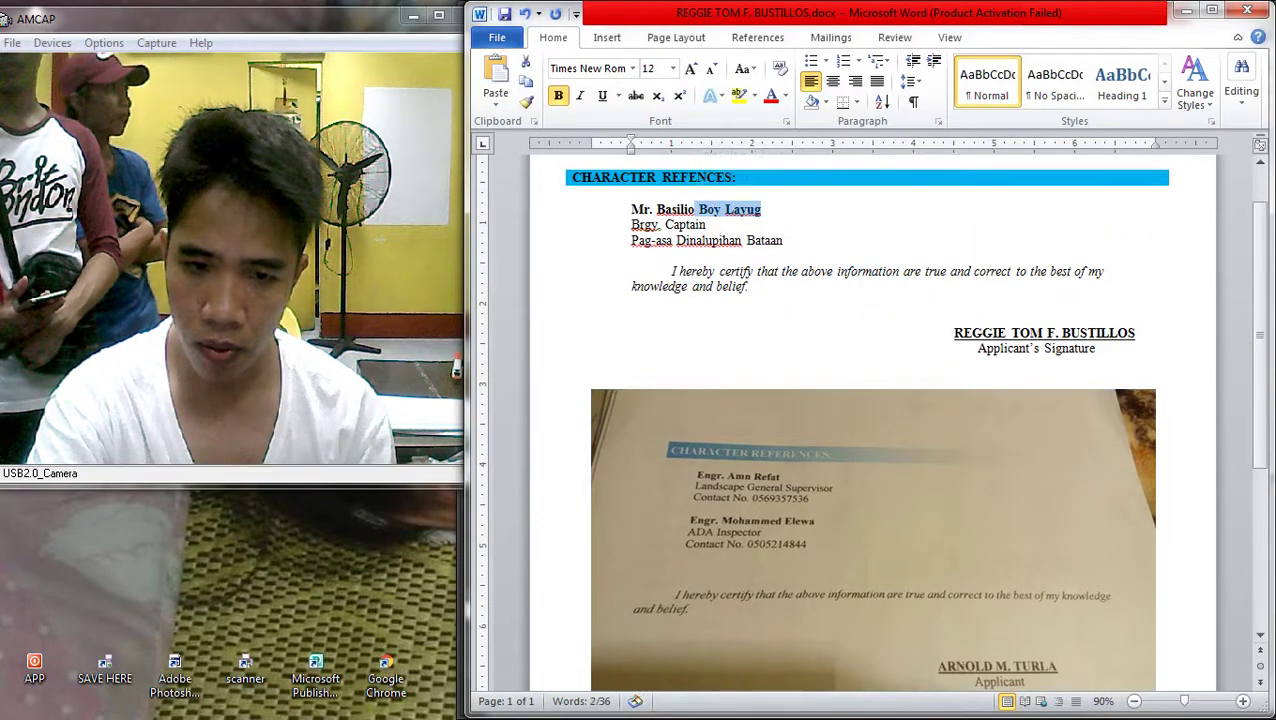
{"action": "key", "text": "Right"}
{"action": "key", "text": "BackSpace"}
{"action": "key", "text": "BackSpace"}
{"action": "key", "text": "BackSpace"}
{"action": "key", "text": "BackSpace"}
{"action": "key", "text": "BackSpace"}
{"action": "key", "text": "BackSpace"}
{"action": "key", "text": "BackSpace"}
{"action": "key", "text": "BackSpace"}
{"action": "key", "text": "BackSpace"}
{"action": "key", "text": "BackSpace"}
{"action": "key", "text": "BackSpace"}
{"action": "key", "text": "BackSpace"}
{"action": "key", "text": "BackSpace"}
{"action": "key", "text": "BackSpace"}
{"action": "key", "text": "BackSpace"}
{"action": "key", "text": "BackSpace"}
{"action": "key", "text": "BackSpace"}
{"action": "key", "text": "BackSpace"}
{"action": "key", "text": "BackSpace"}
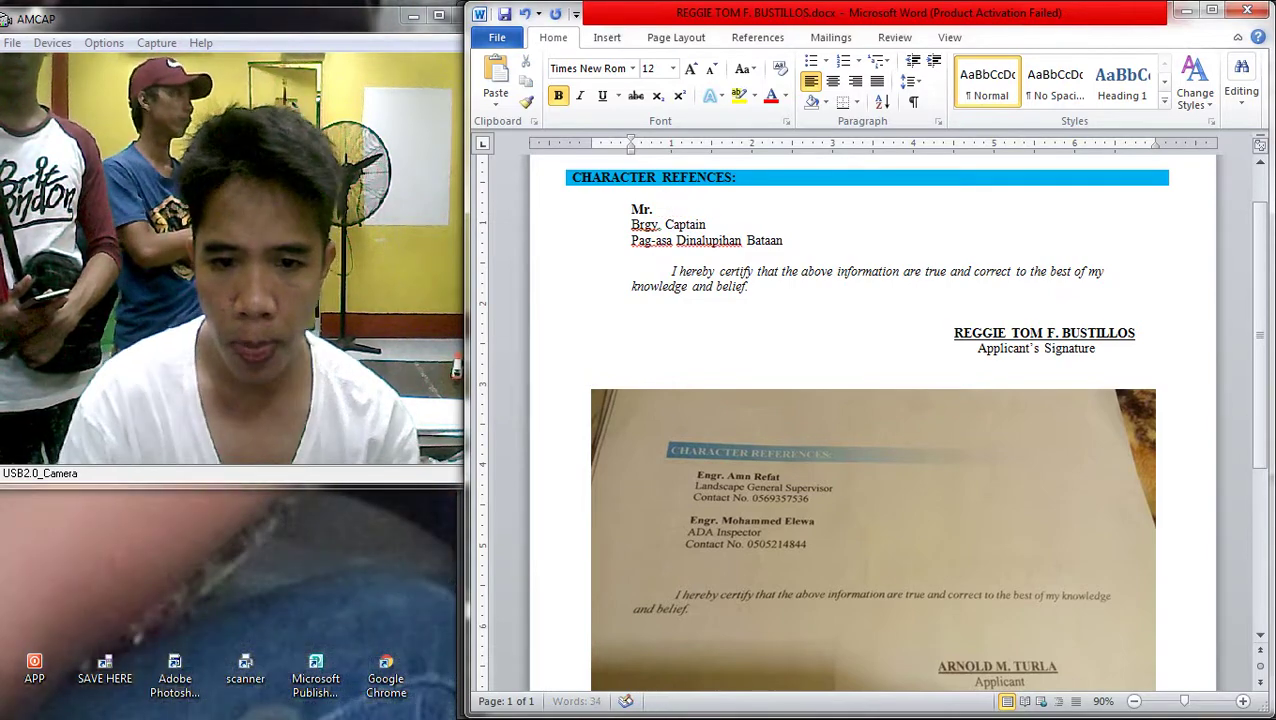
{"action": "key", "text": "BackSpace"}
{"action": "type", "text": "eNGR"}
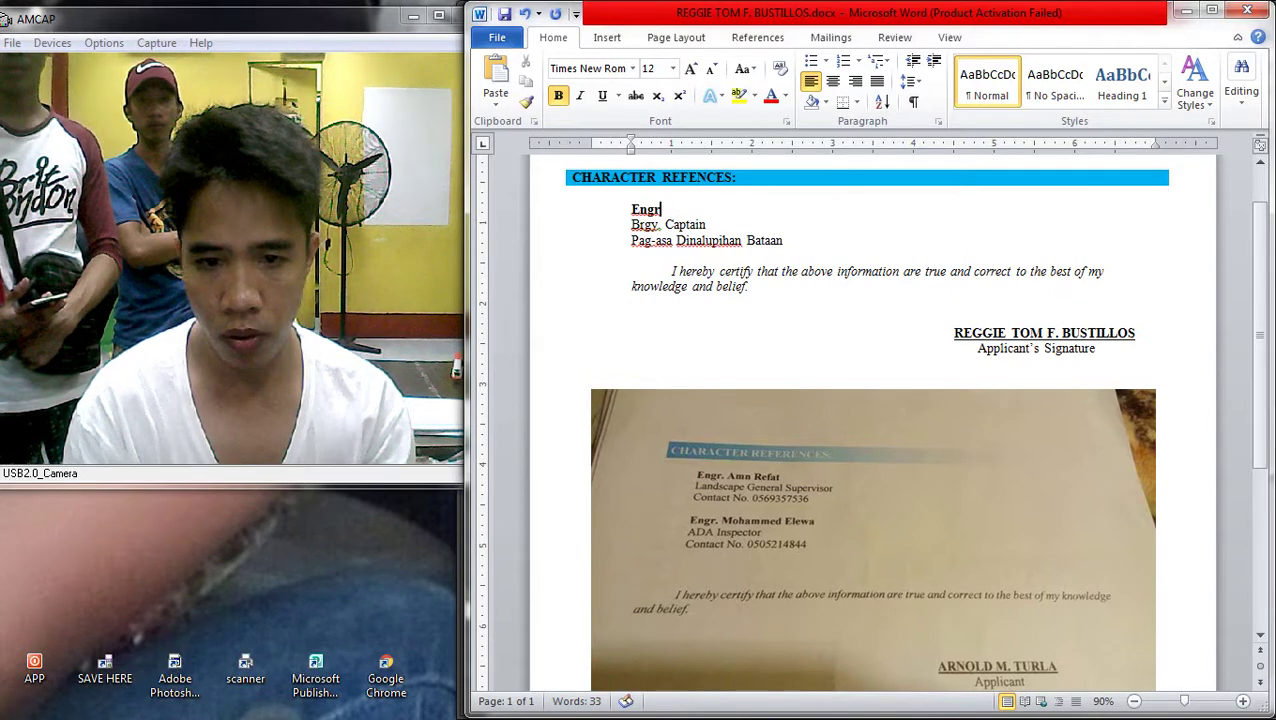